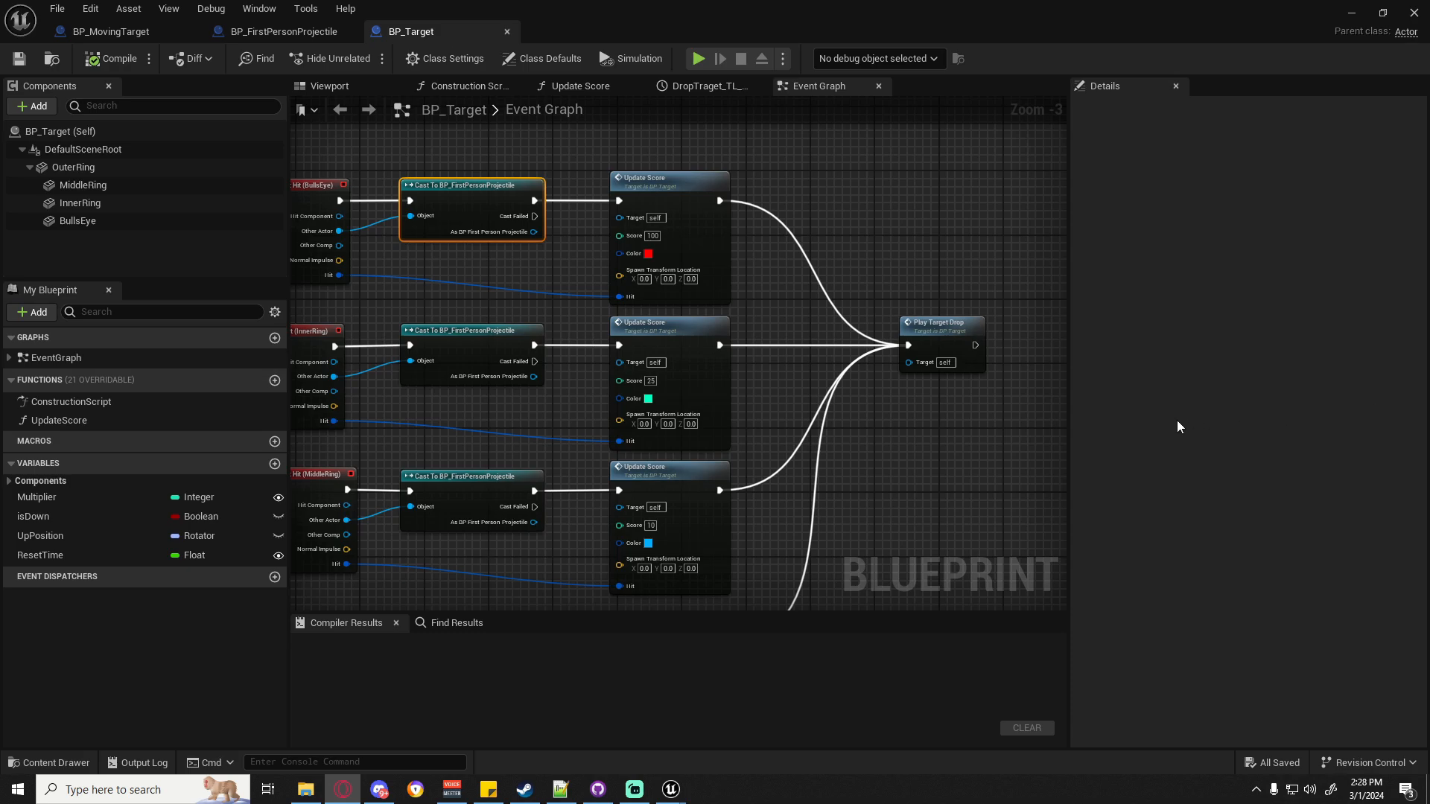
Examine the hit event, cast, Update Score and target drop nodes in BP_Target's event graph.
left_click(927, 441)
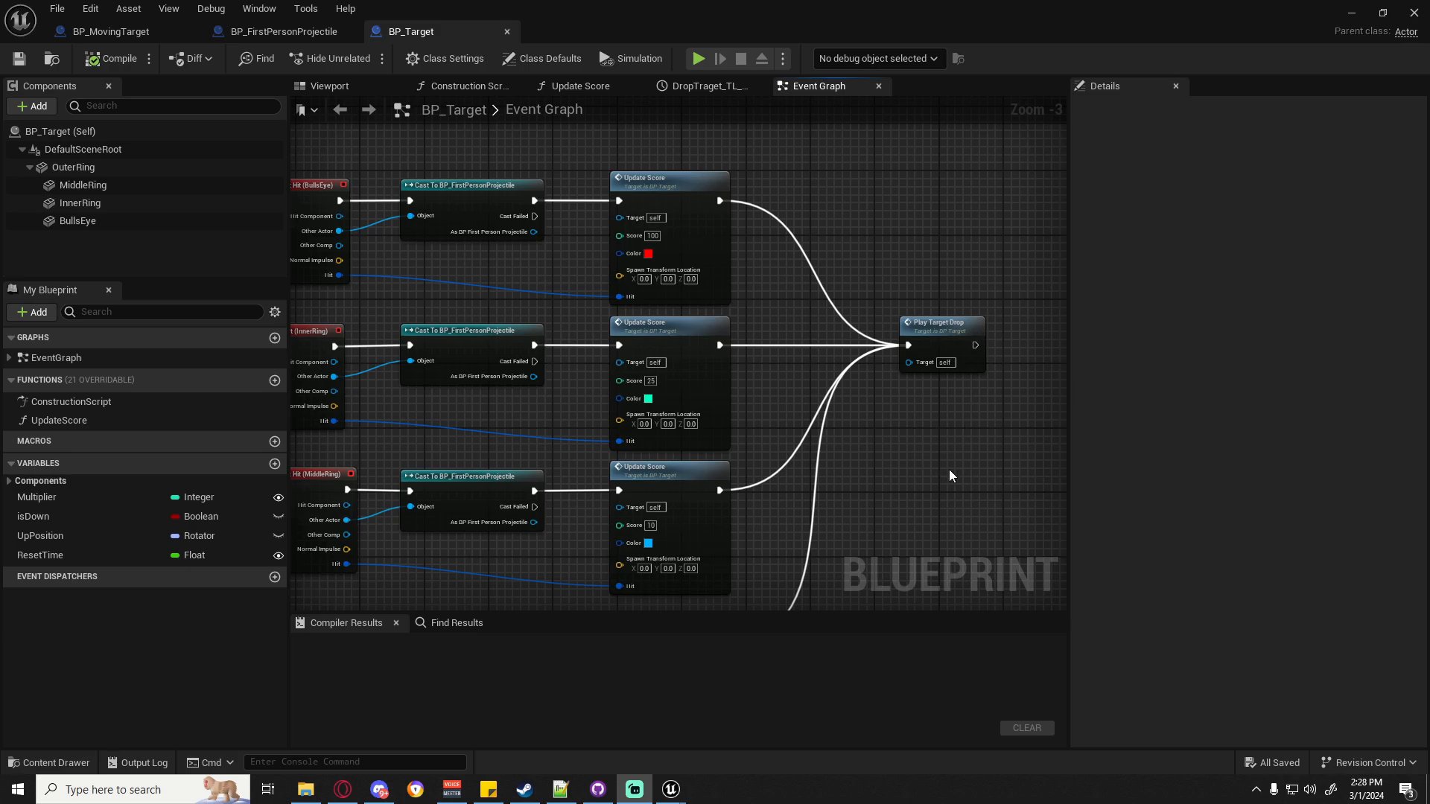
left_click(1016, 435)
right_click_drag(1025, 478, 1003, 340)
scroll(778, 393, "down", 1)
scroll(778, 399, "down", 1)
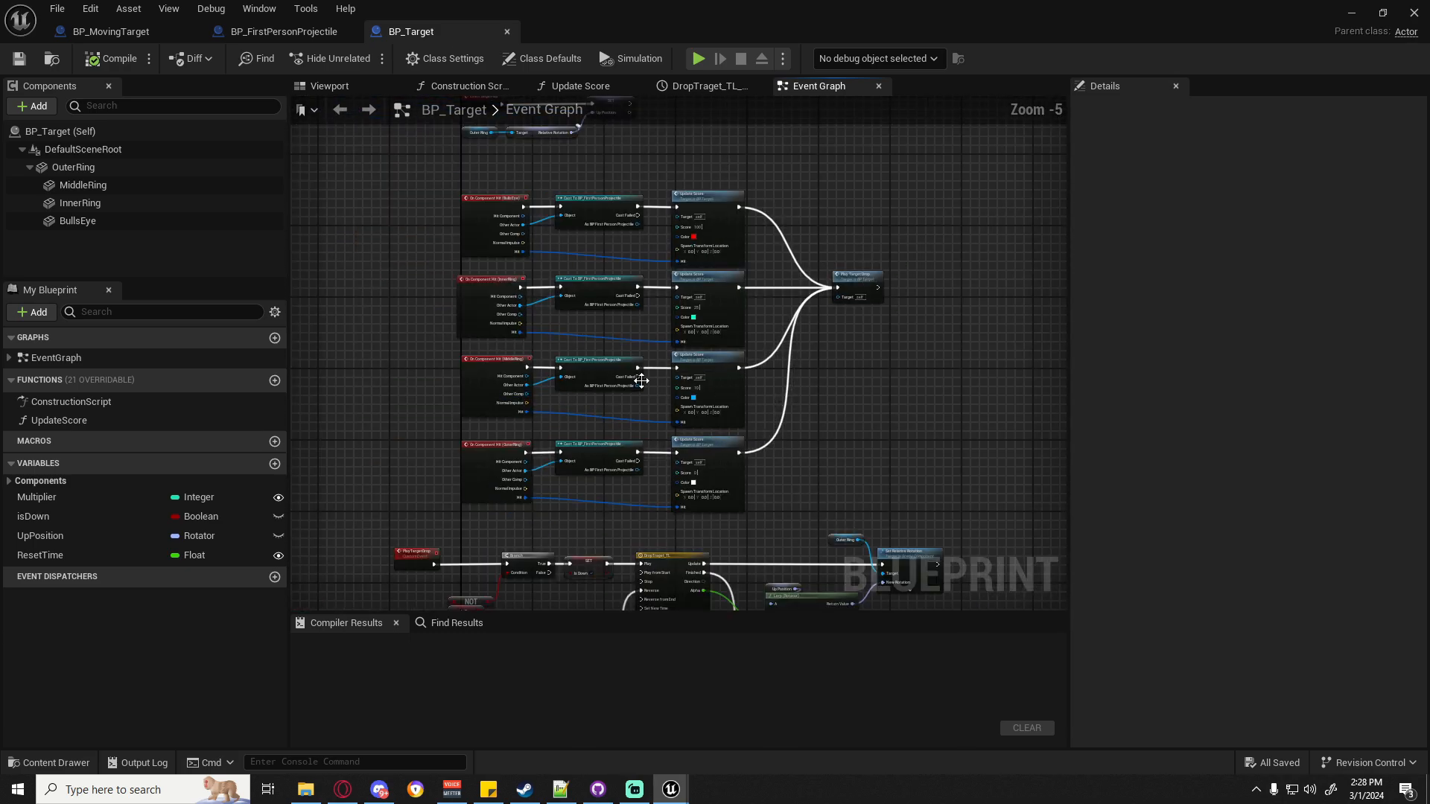
right_click_drag(696, 537, 704, 379)
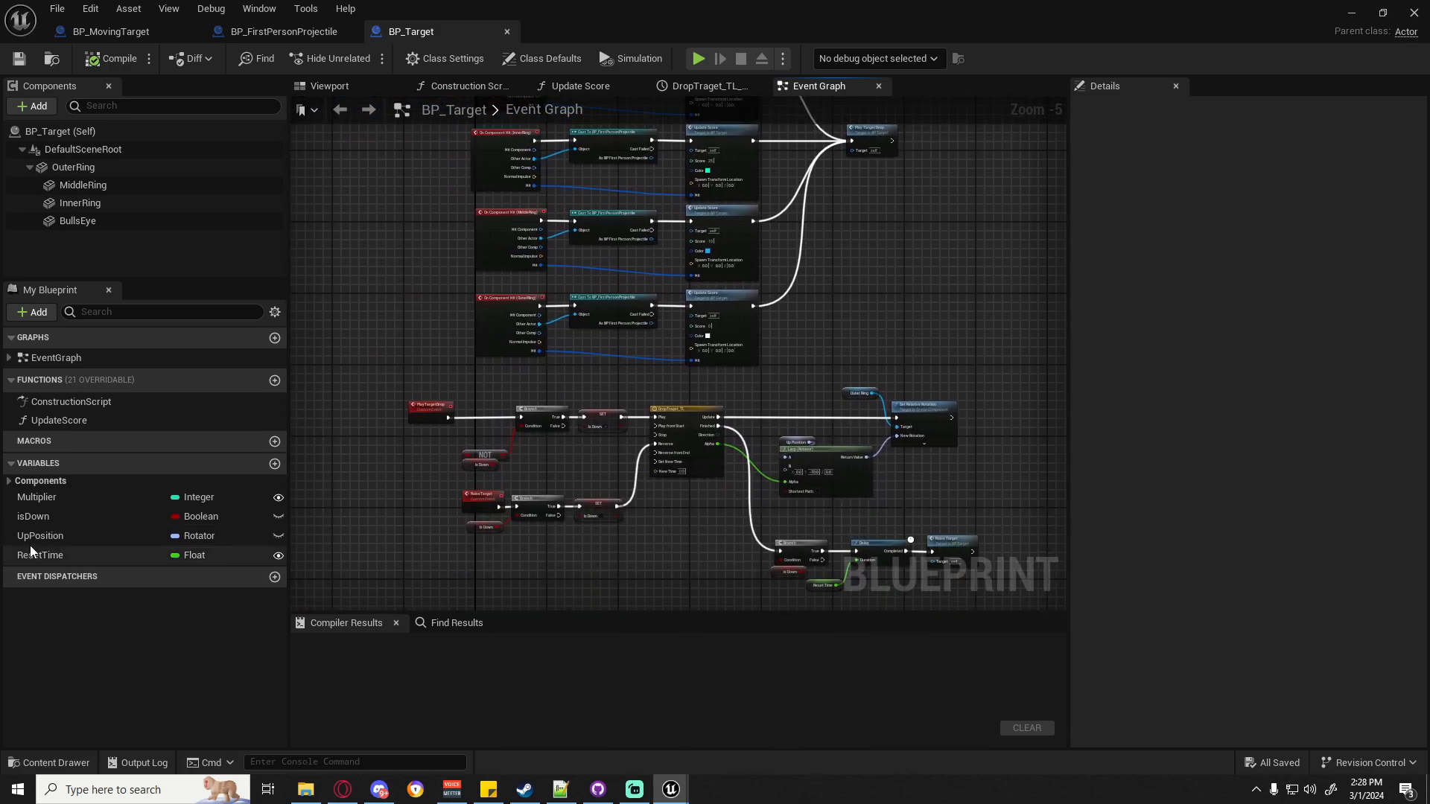
Review the event graphs of BP_FirstPersonProjectile and BP_MovingTarget.
left_click(323, 34)
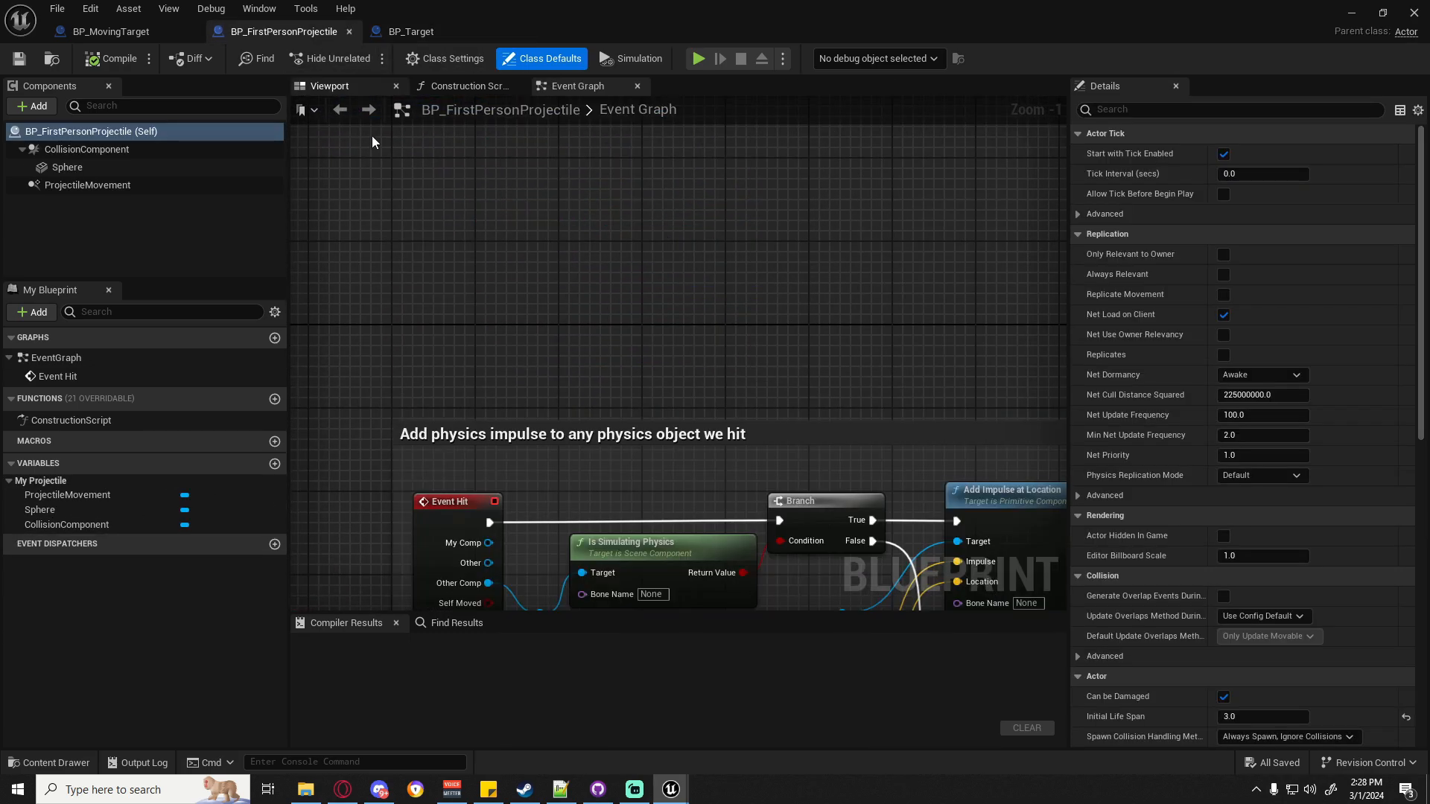
right_click_drag(636, 554, 644, 322)
right_click_drag(847, 466, 737, 449)
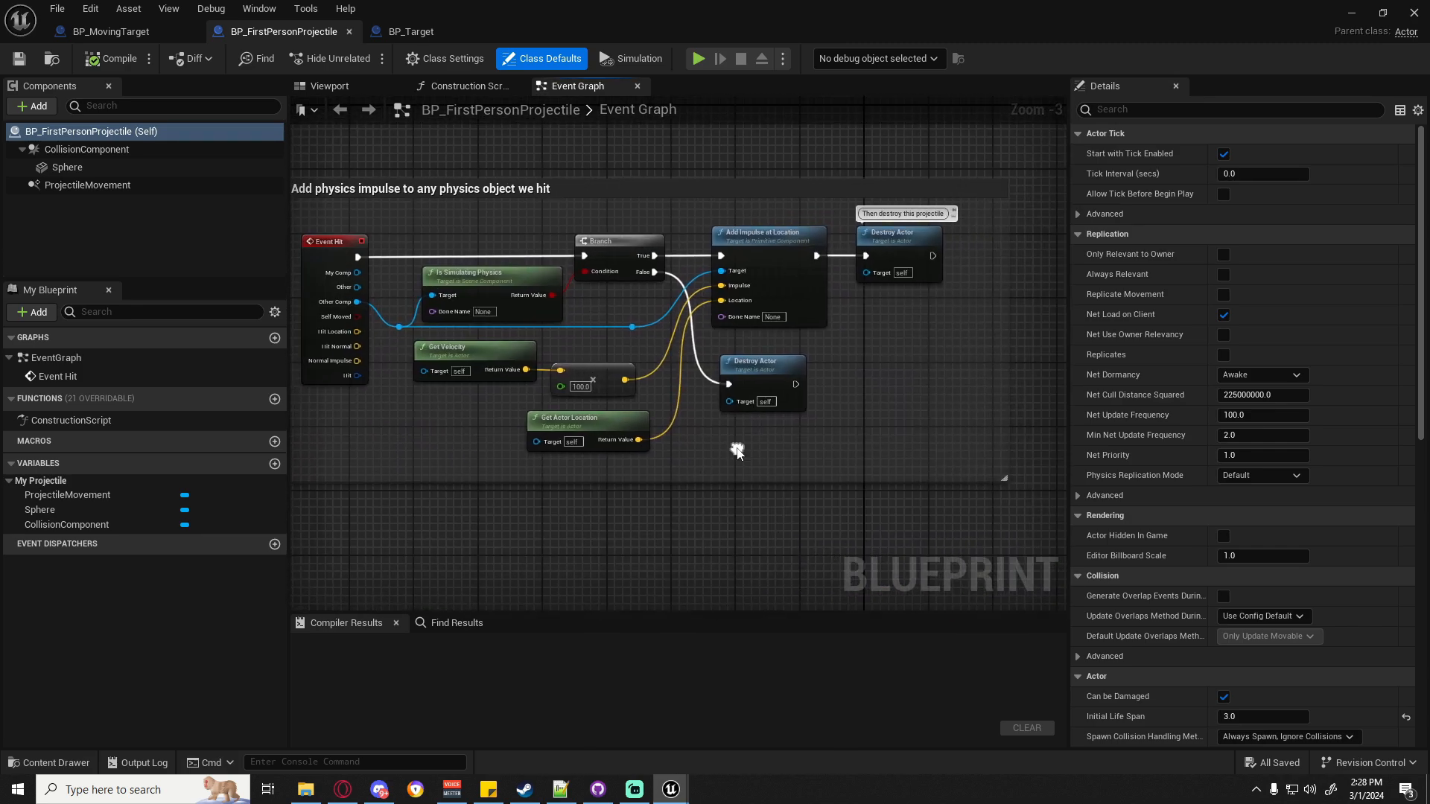
right_click_drag(379, 177, 531, 275)
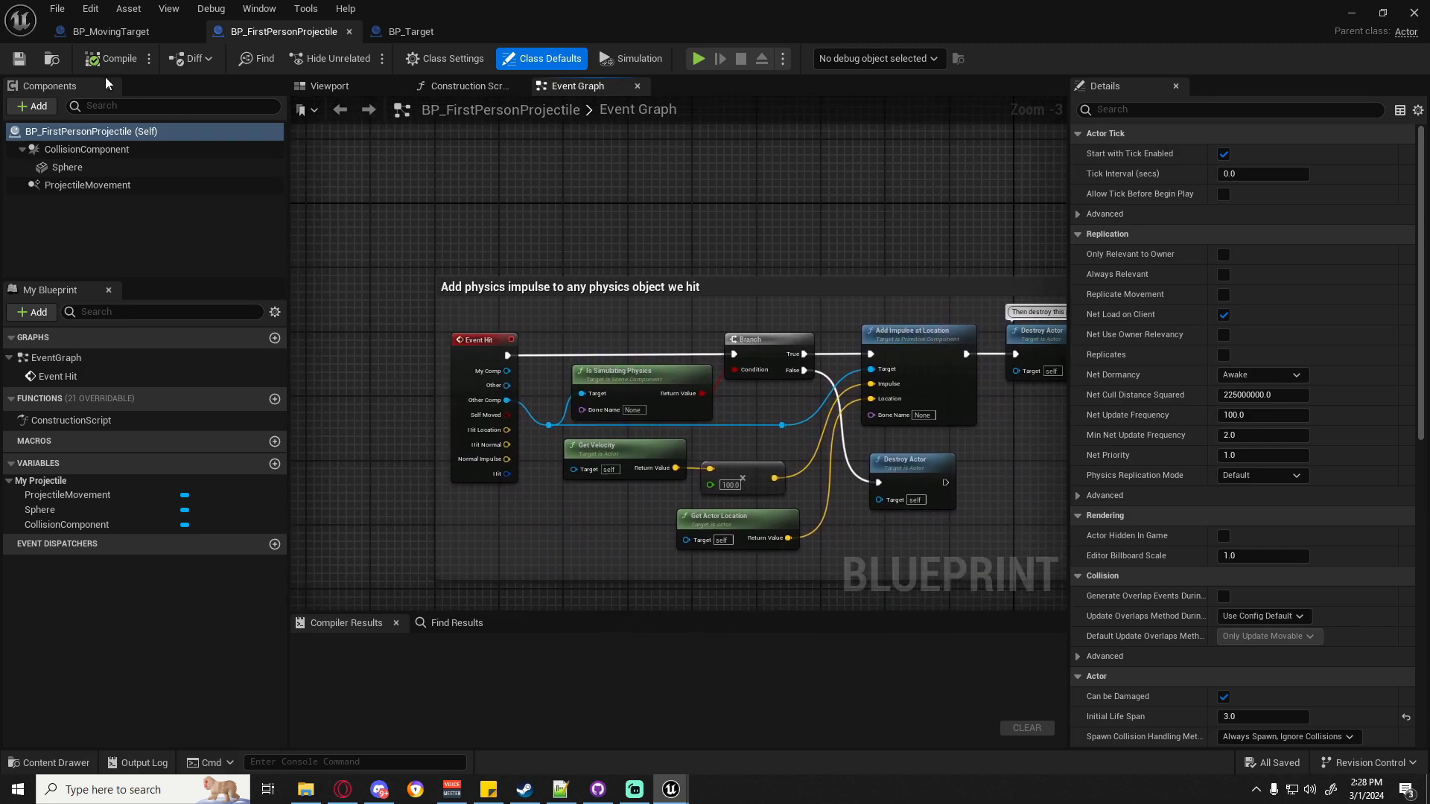
left_click(136, 38)
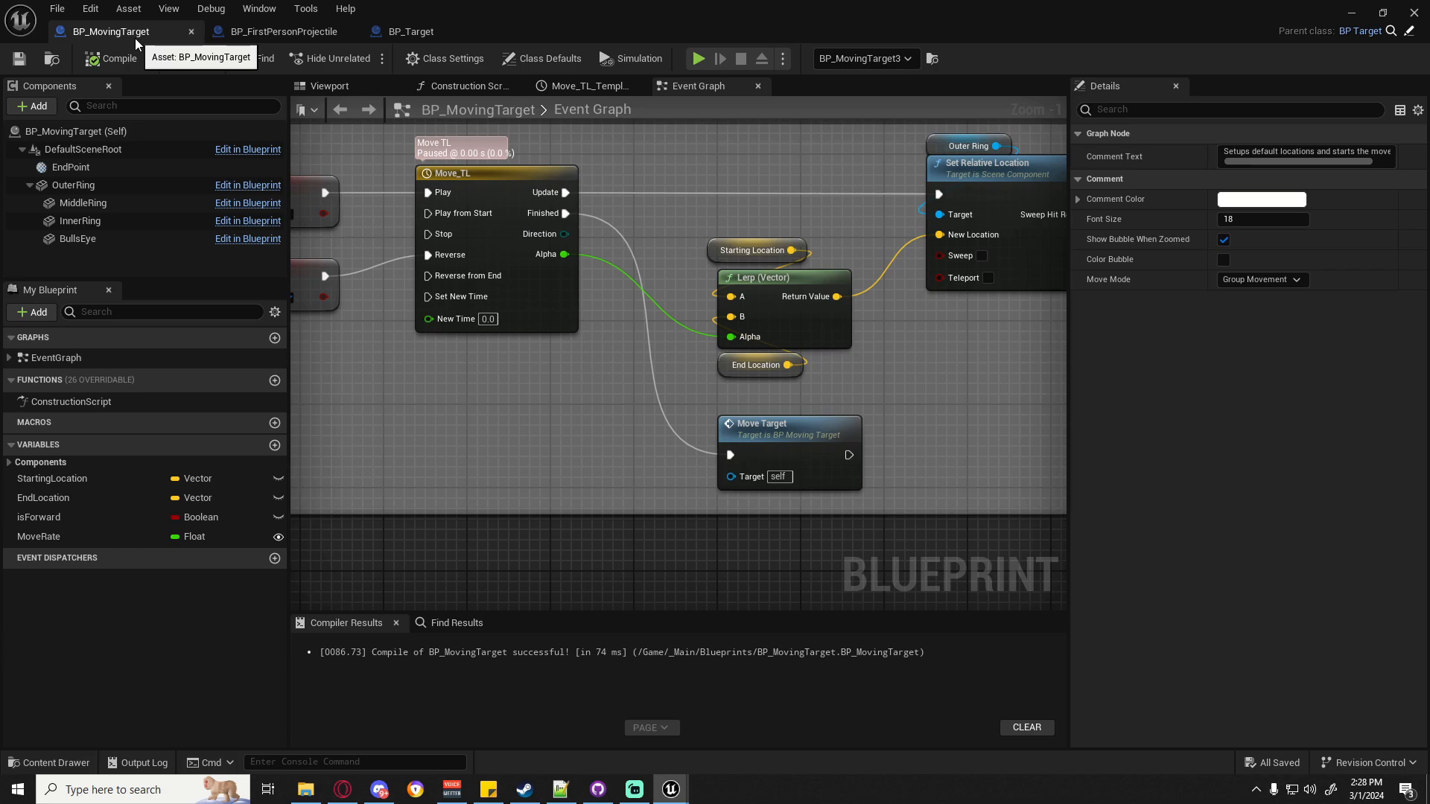
right_click_drag(639, 260, 510, 306)
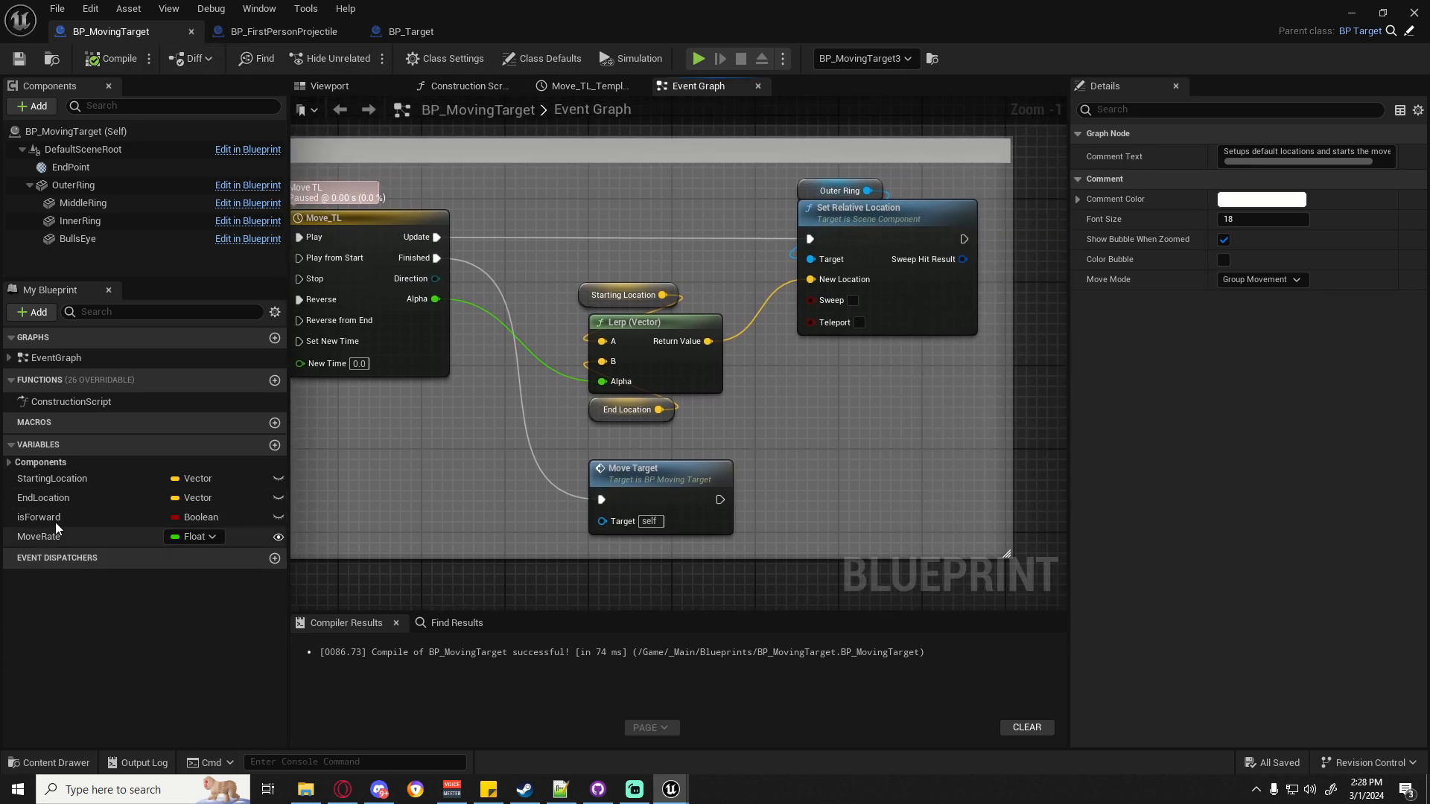
Open the BP_FirstPersonCharacter blueprint from the FirstPerson/Blueprints folder.
left_click(46, 763)
left_click(78, 557)
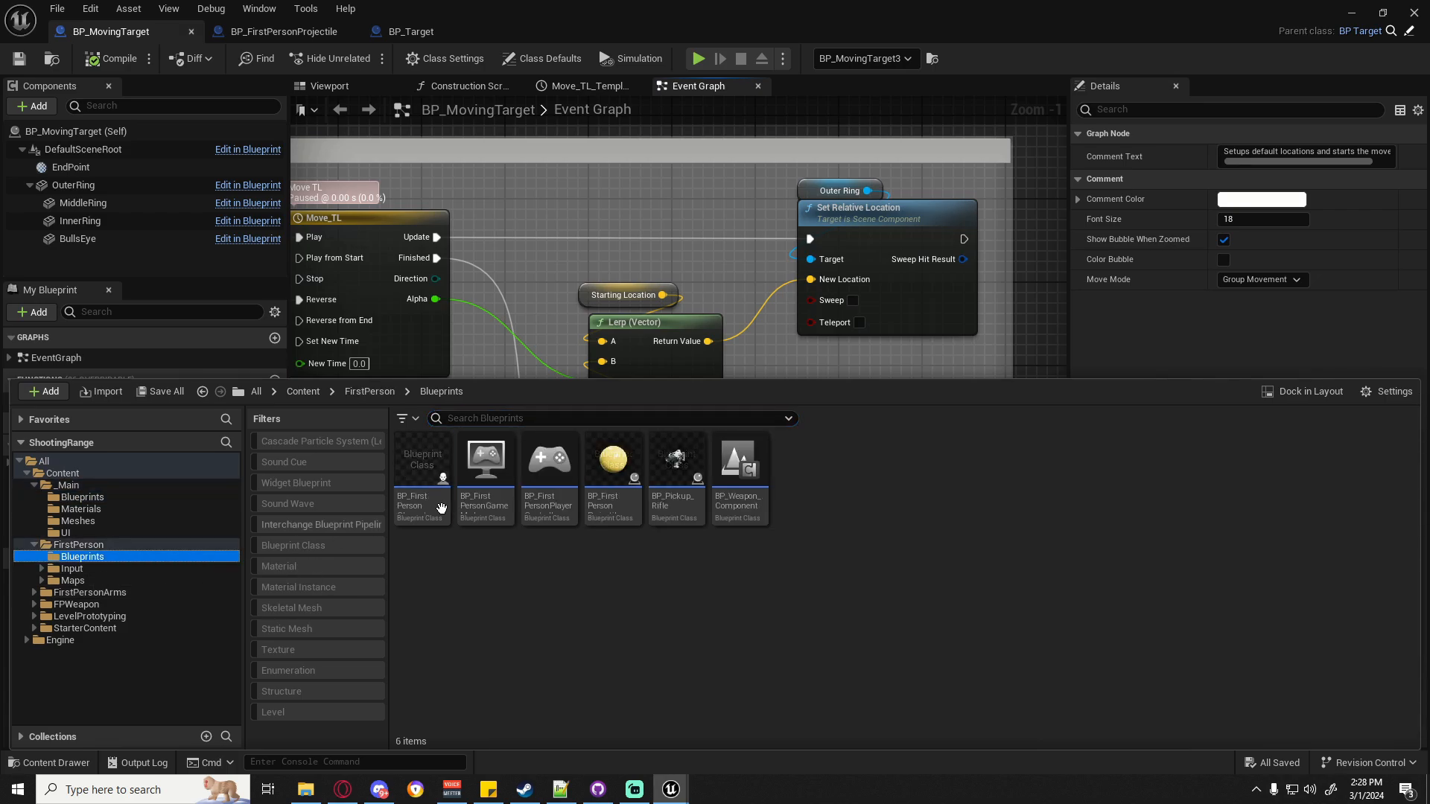
double_click(428, 477)
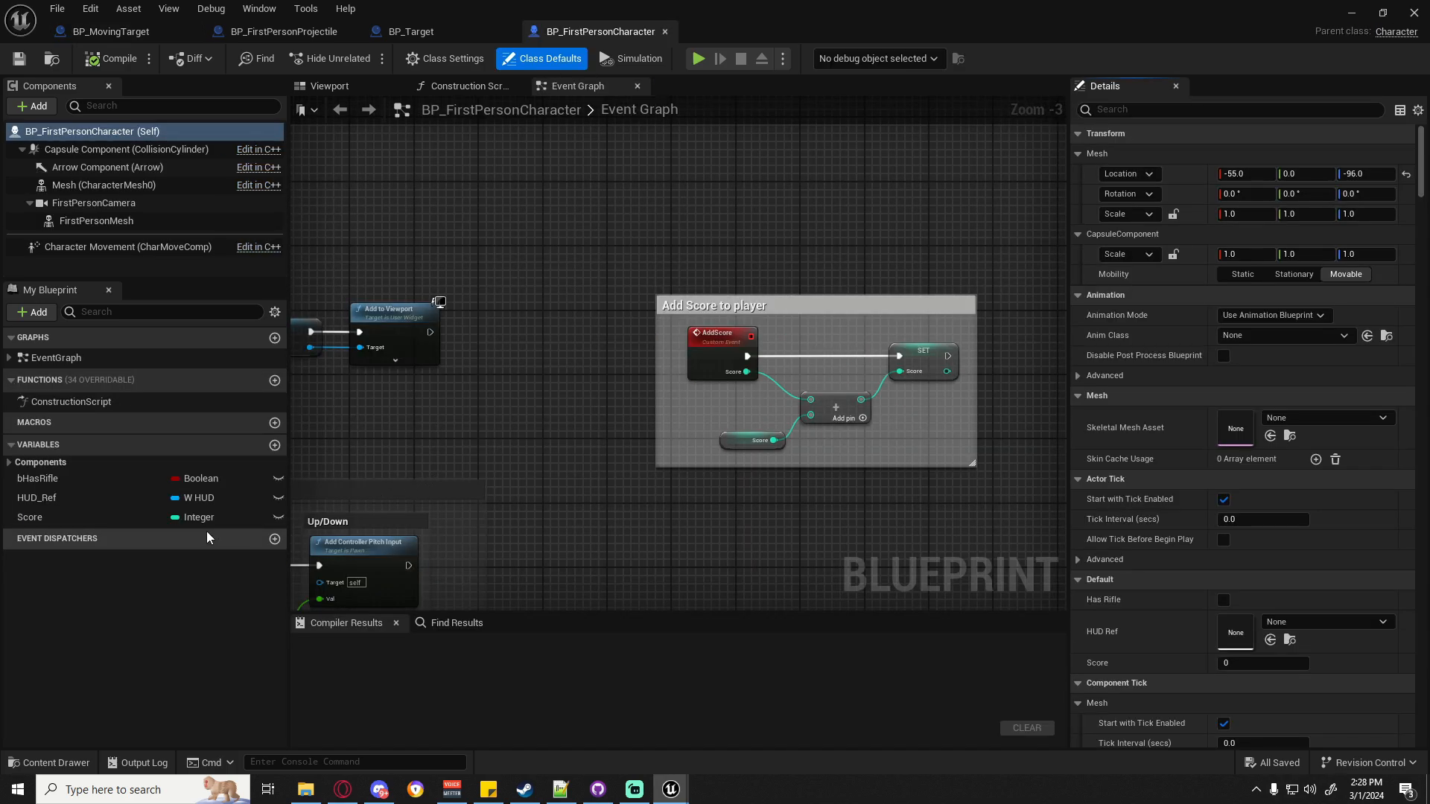
Examine the Score variable and the AddScore custom event in the character's event graph.
left_click(46, 517)
right_click_drag(504, 419, 743, 424)
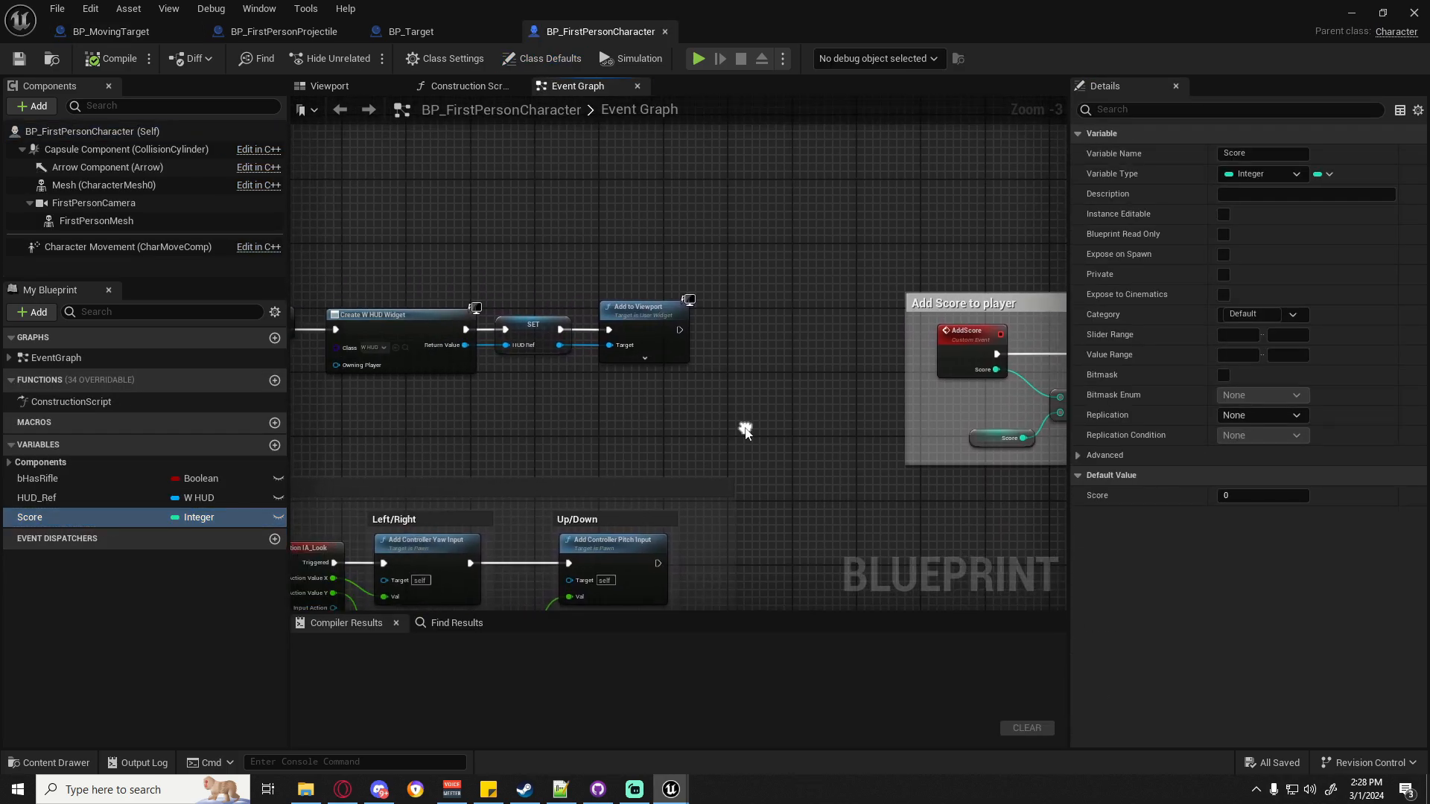
right_click_drag(498, 196, 370, 175)
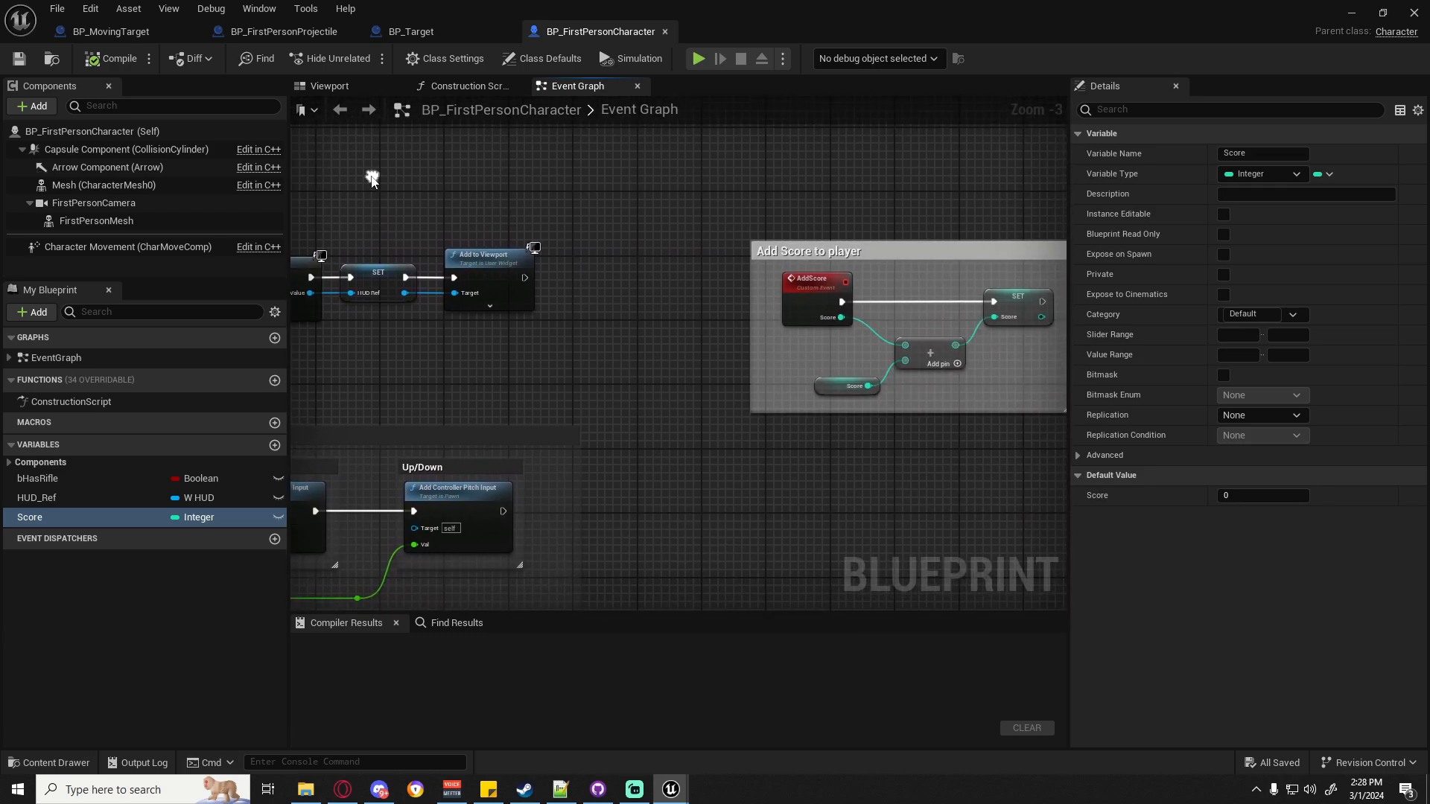
right_click(815, 301)
left_click(690, 385)
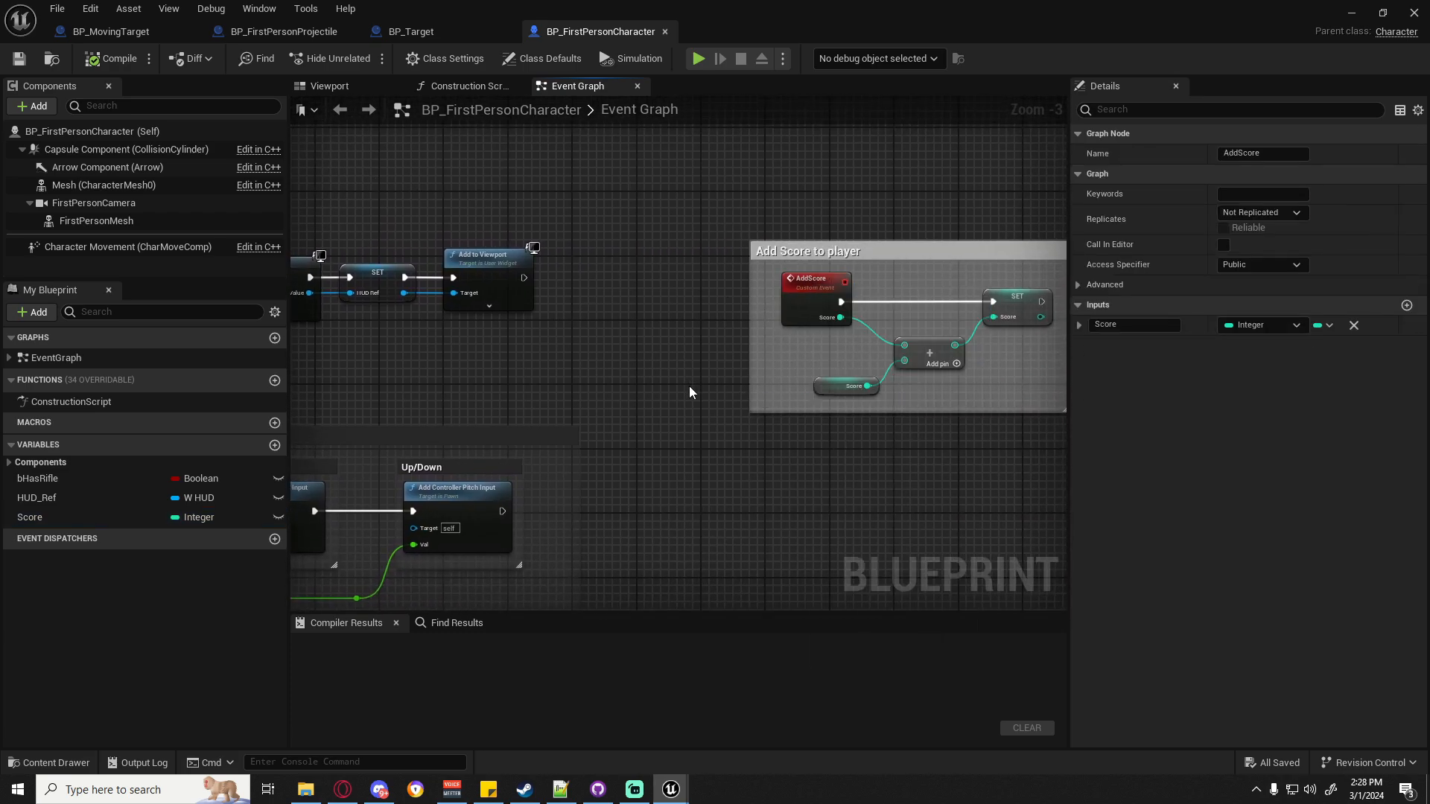
left_click(797, 314)
right_click_drag(571, 370, 510, 362)
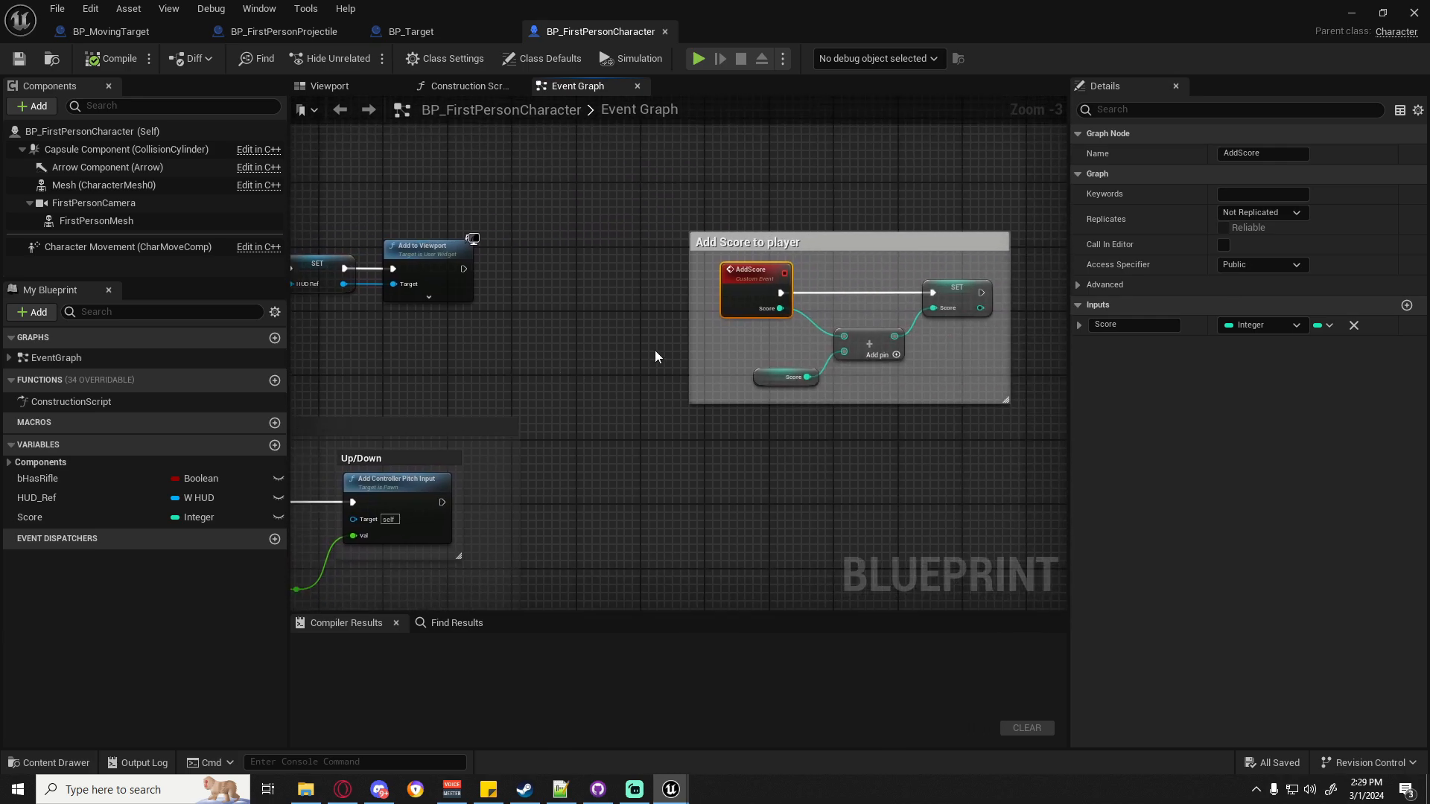
right_click_drag(721, 370, 696, 384)
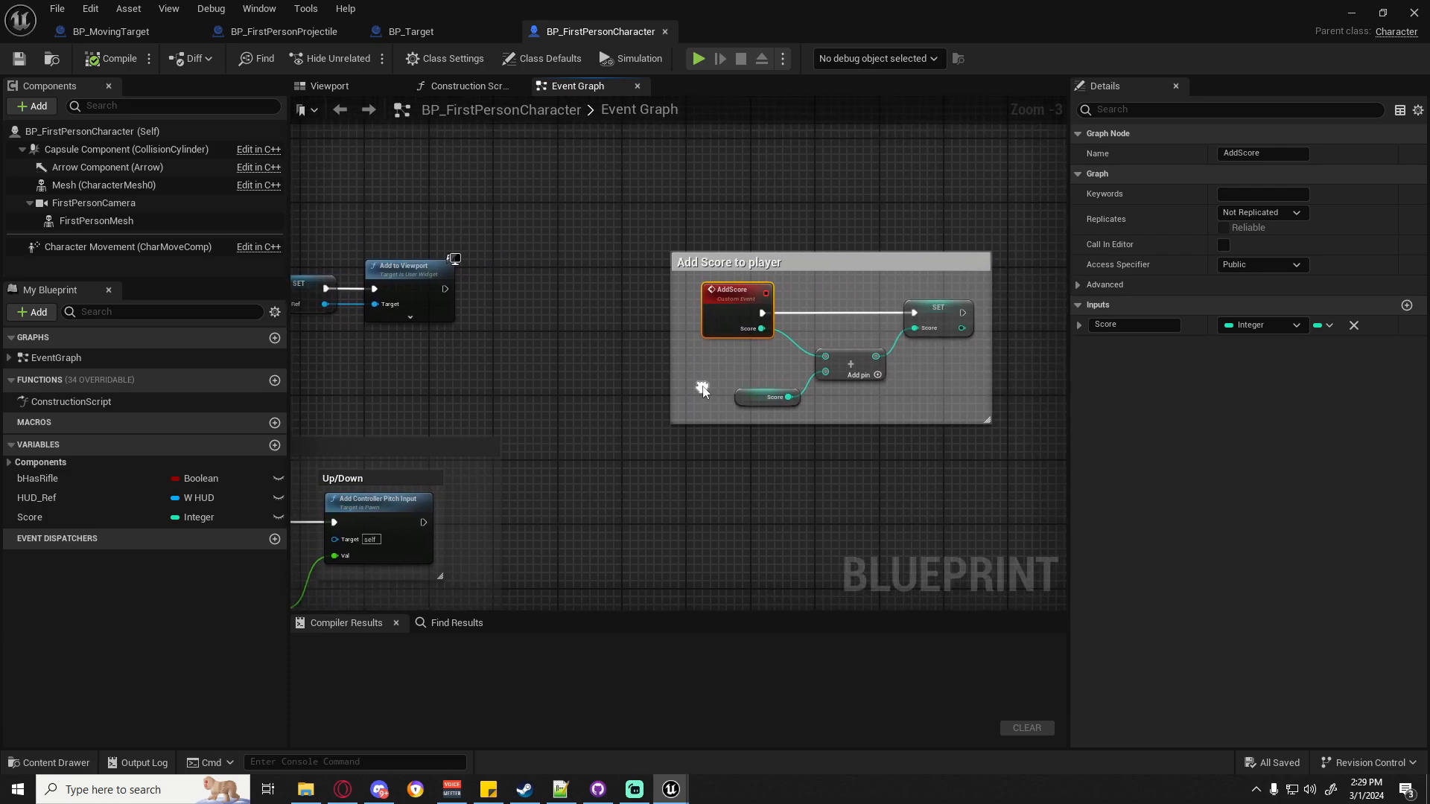
Find the references to the AddScore event, enlarge the results area and go to the Add Score entry.
right_click(732, 326)
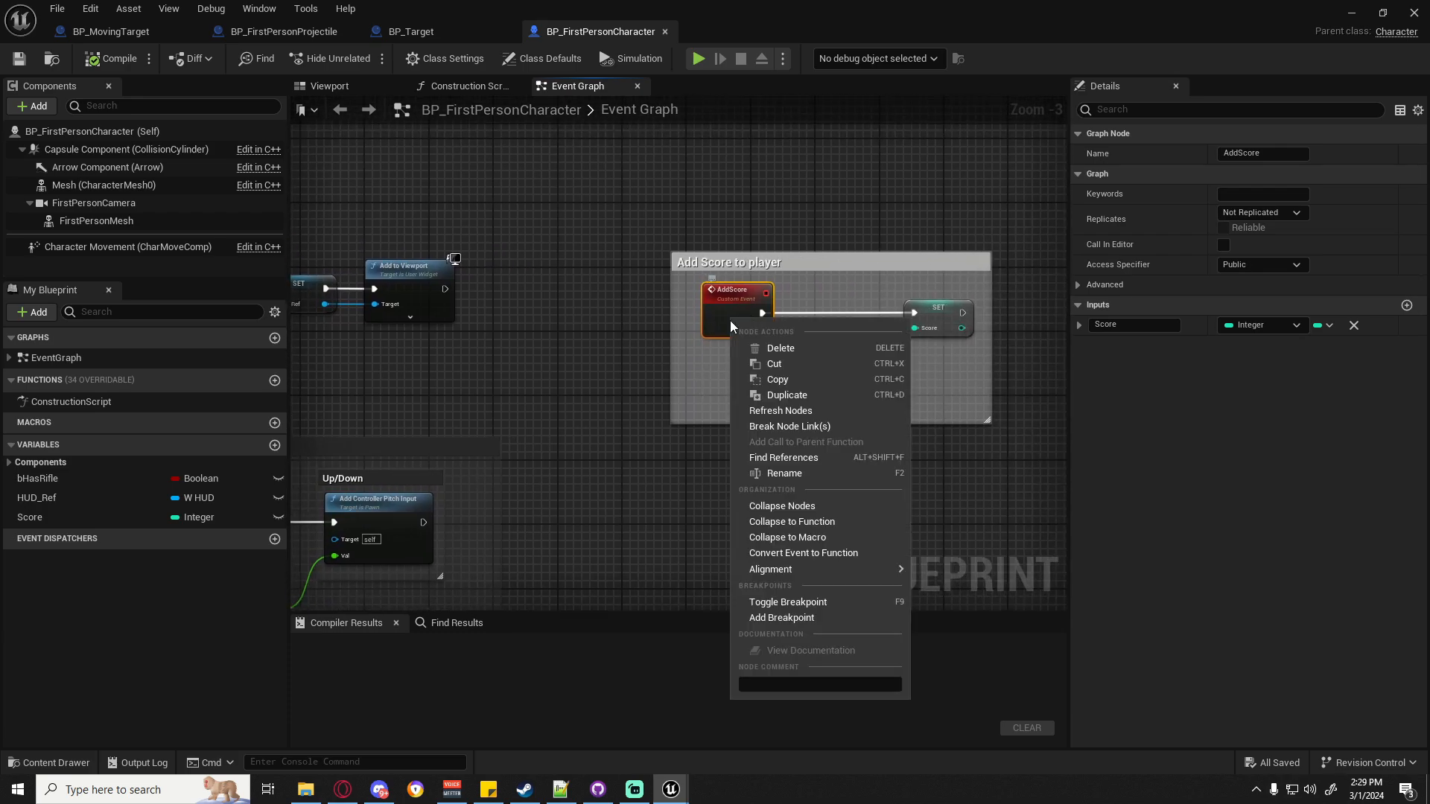
left_click(816, 457)
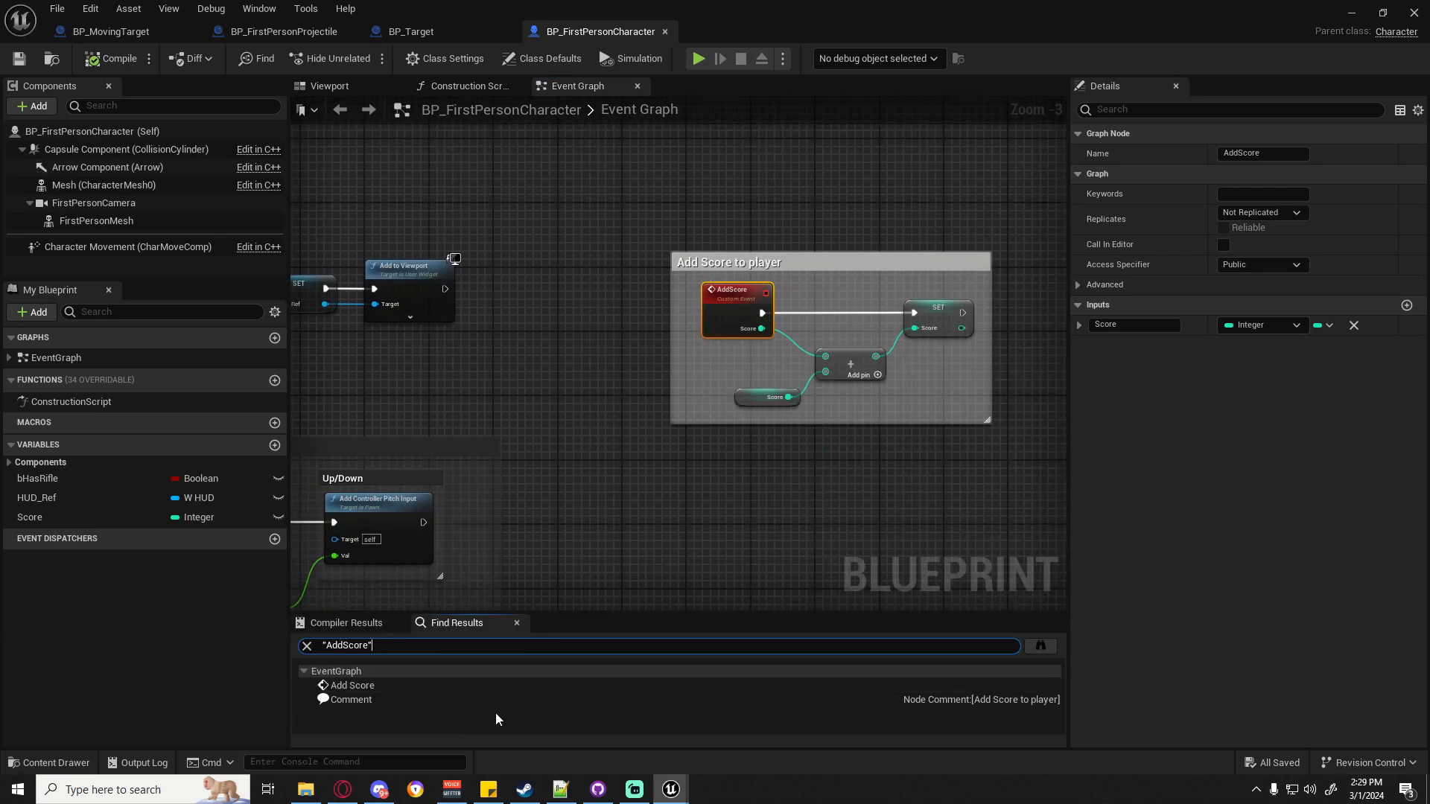
left_click_drag(656, 612, 649, 527)
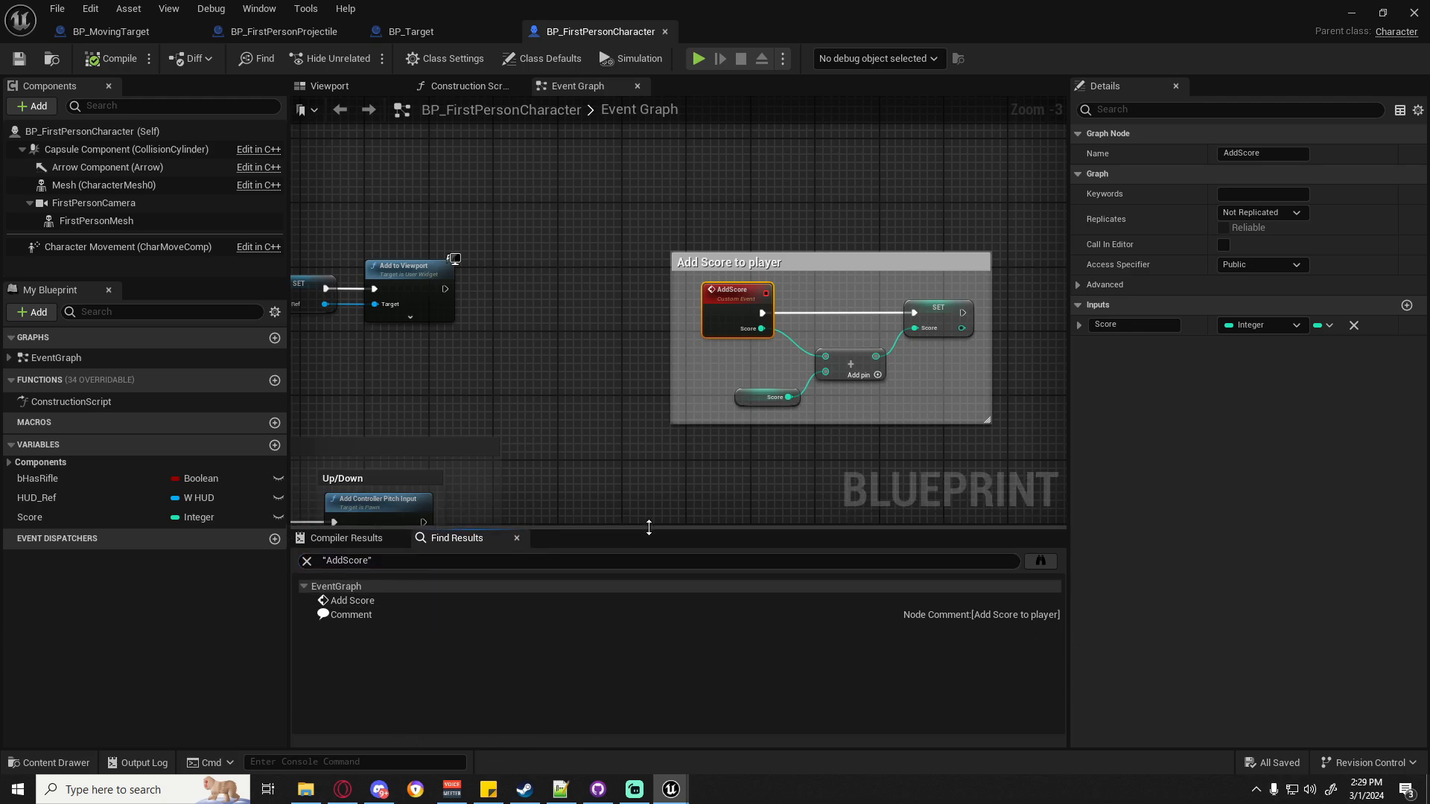
left_click(370, 600)
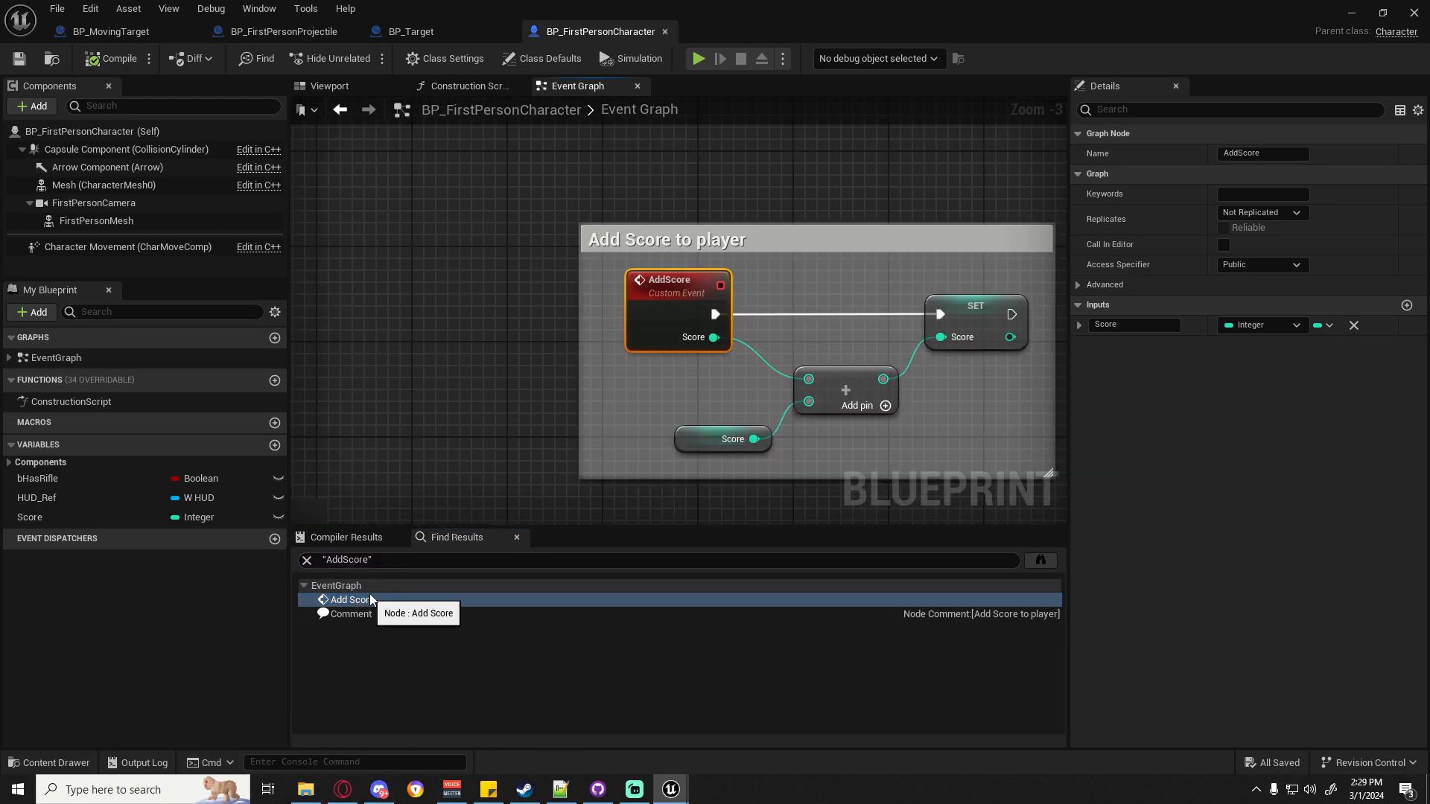
scroll(641, 329, "down", 1)
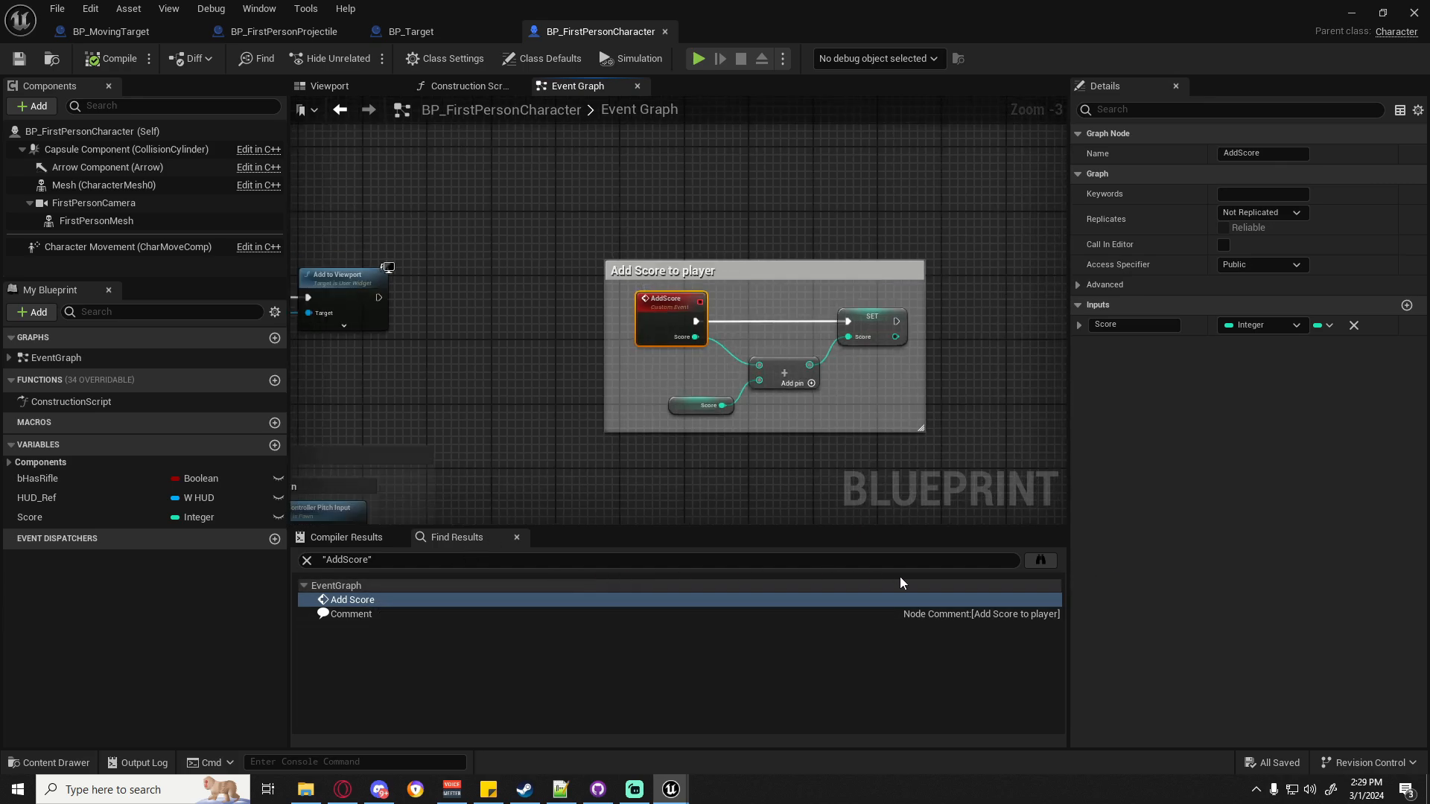
Extend the AddScore search to all blueprints and open its call in BP_Target's UpdateScore function.
left_click(1040, 561)
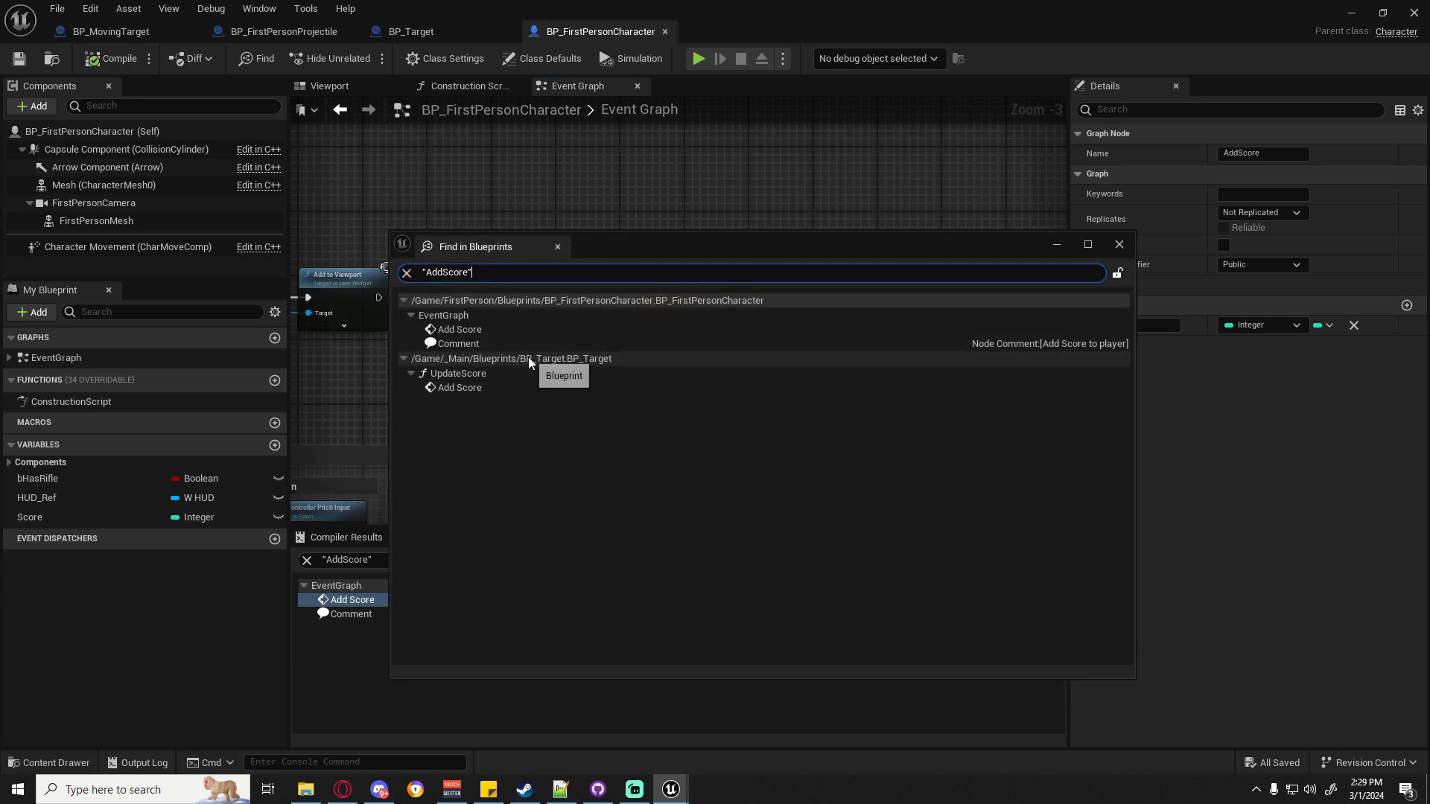
double_click(463, 387)
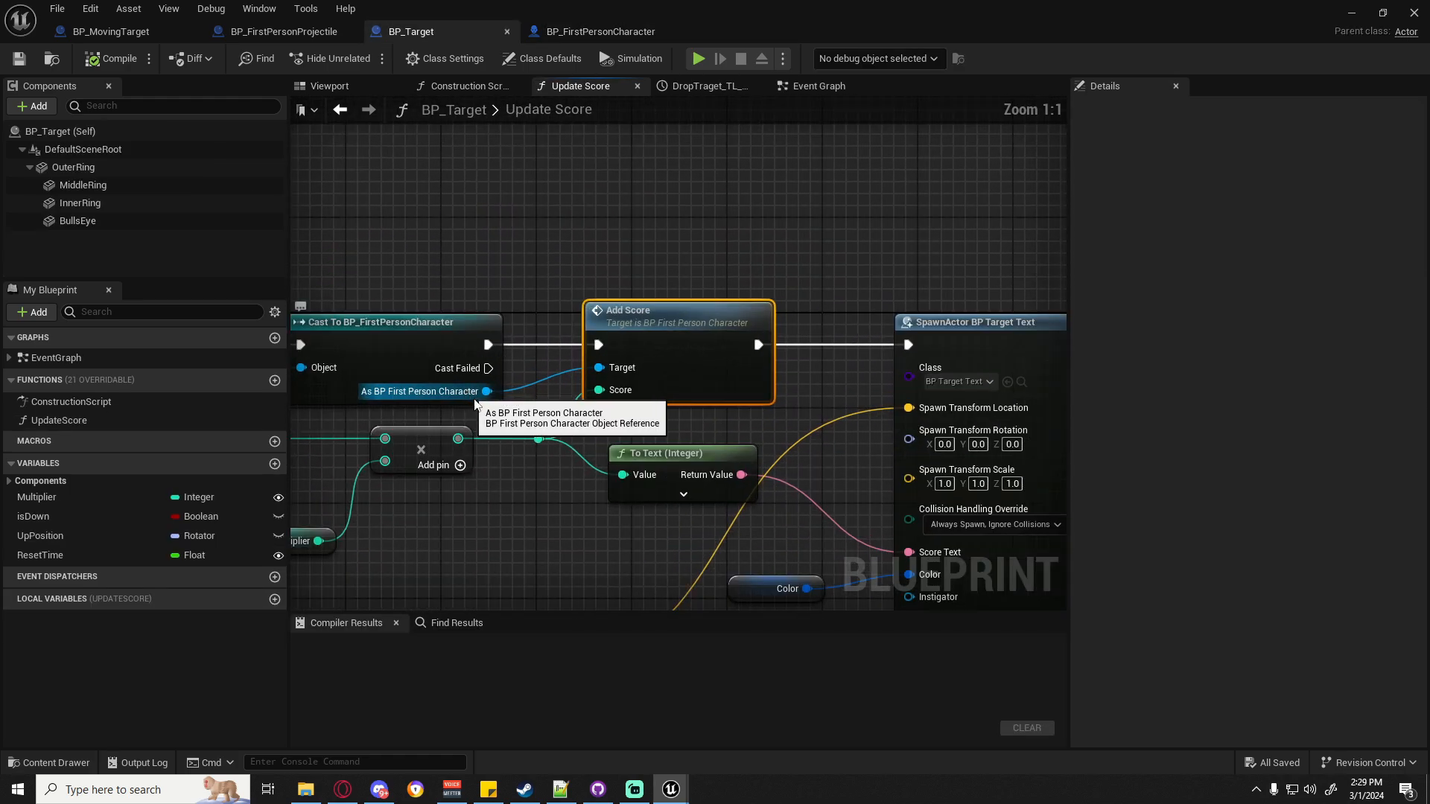
Straighten the connection between the Is Down and NOT nodes in the Update Score function.
scroll(737, 293, "down", 2)
mouse_move(705, 252)
left_mouse_down()
mouse_move(670, 357)
mouse_move(659, 346)
left_mouse_up()
right_click_drag(567, 266, 737, 270)
right_click_drag(650, 298, 886, 328)
left_click_drag(429, 281, 525, 323)
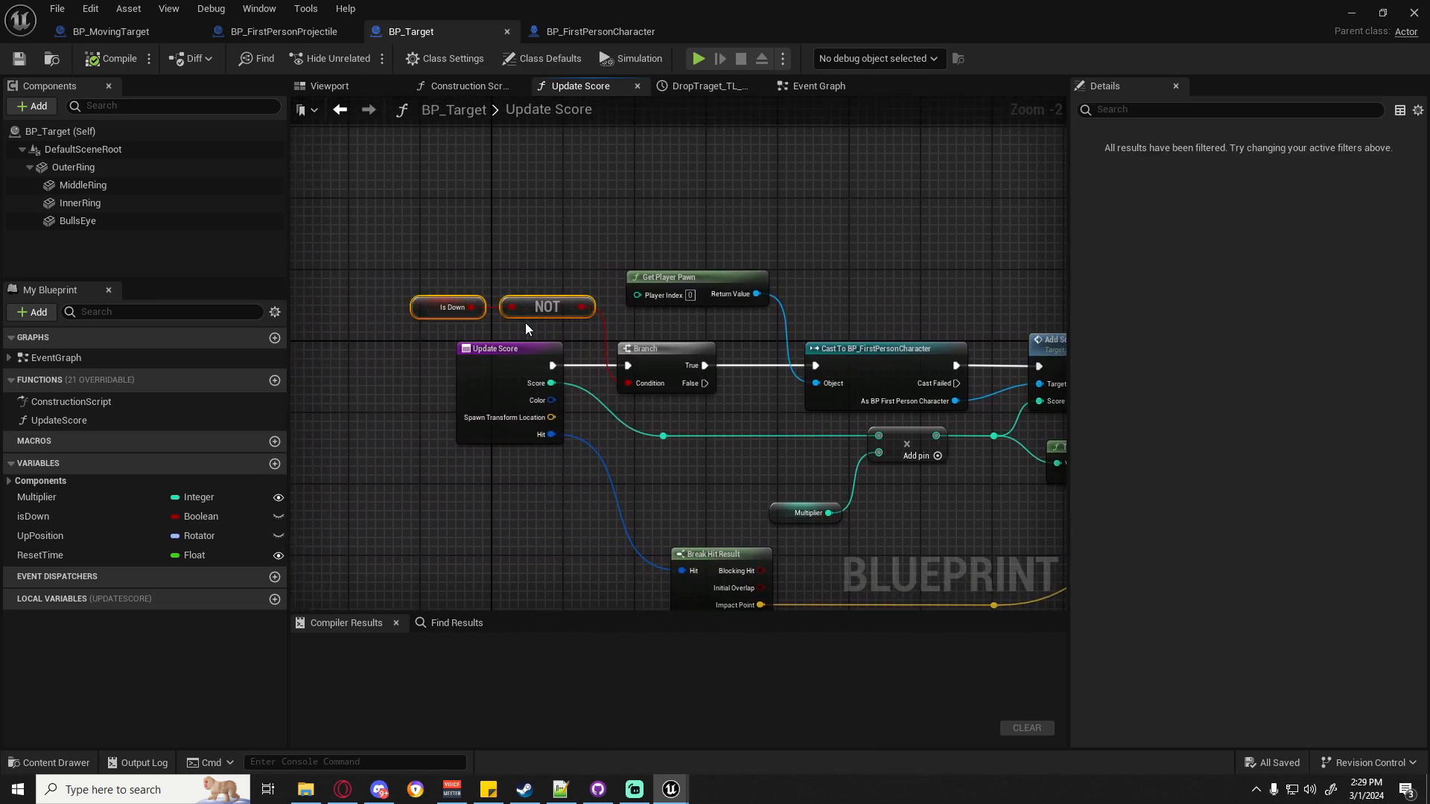
key("q")
right_click_drag(770, 347, 559, 301)
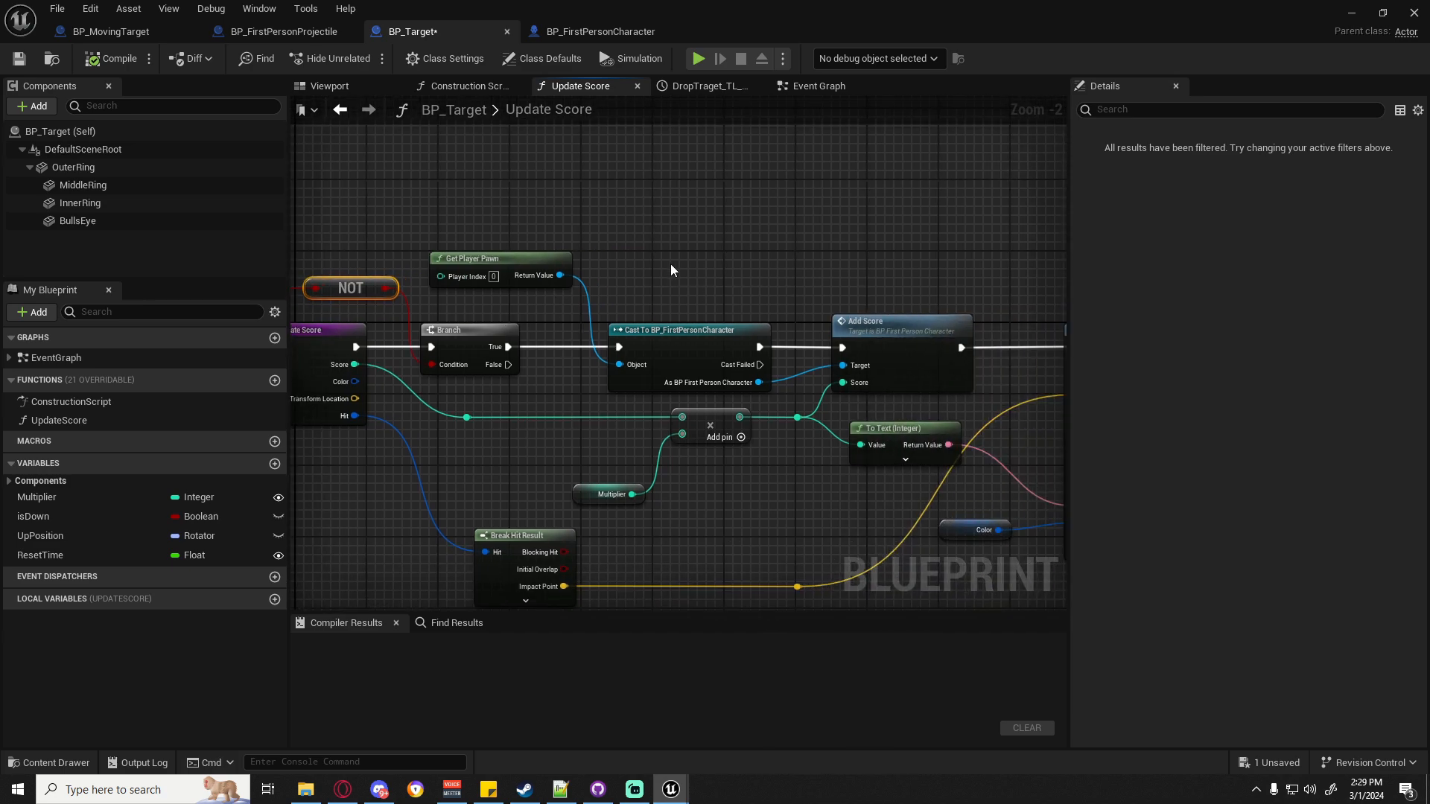
Select the Get Player Pawn, Cast To BP_FirstPersonCharacter and Add Score nodes, and open the Add Score event's definition.
left_click_drag(670, 269, 573, 380)
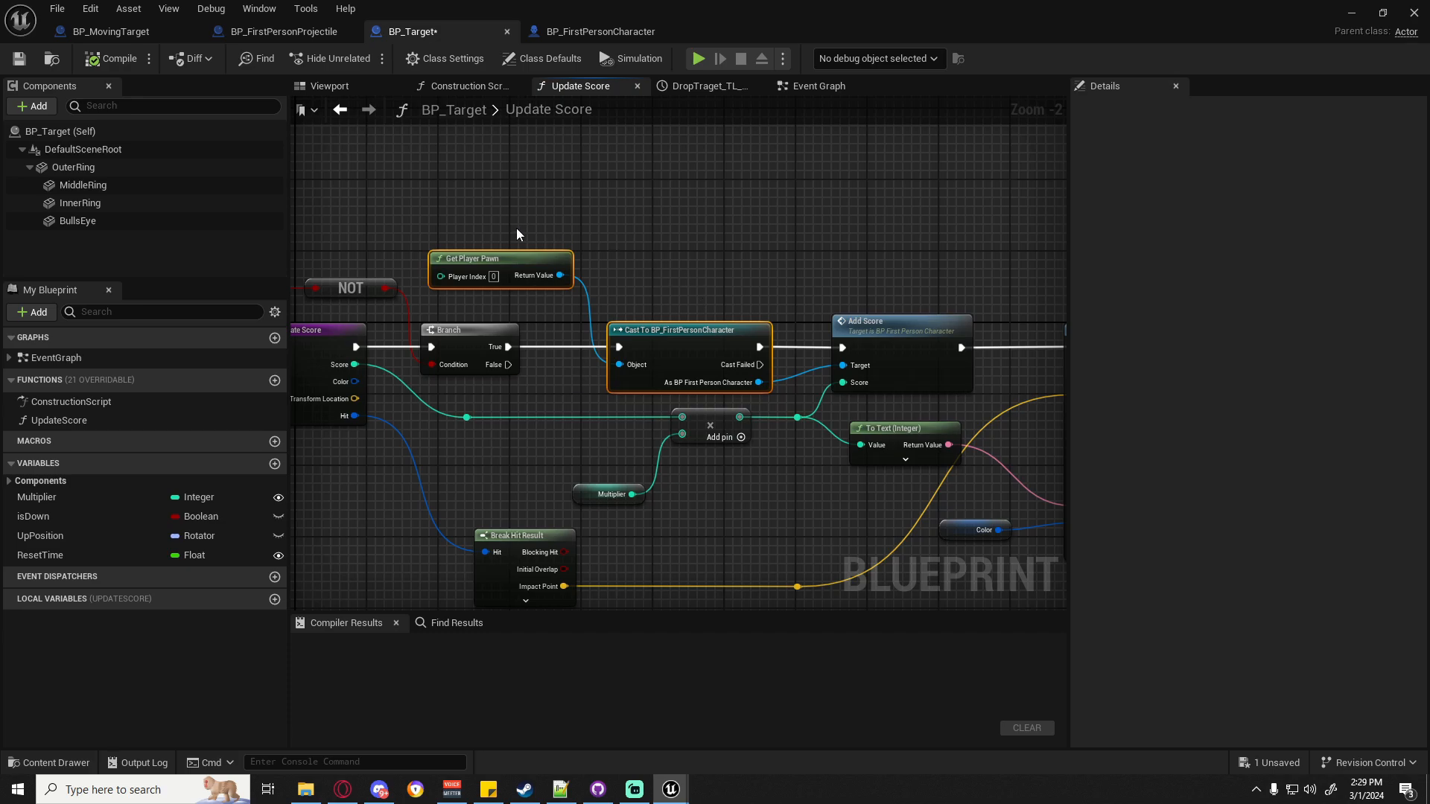
left_click(900, 366, "ctrl")
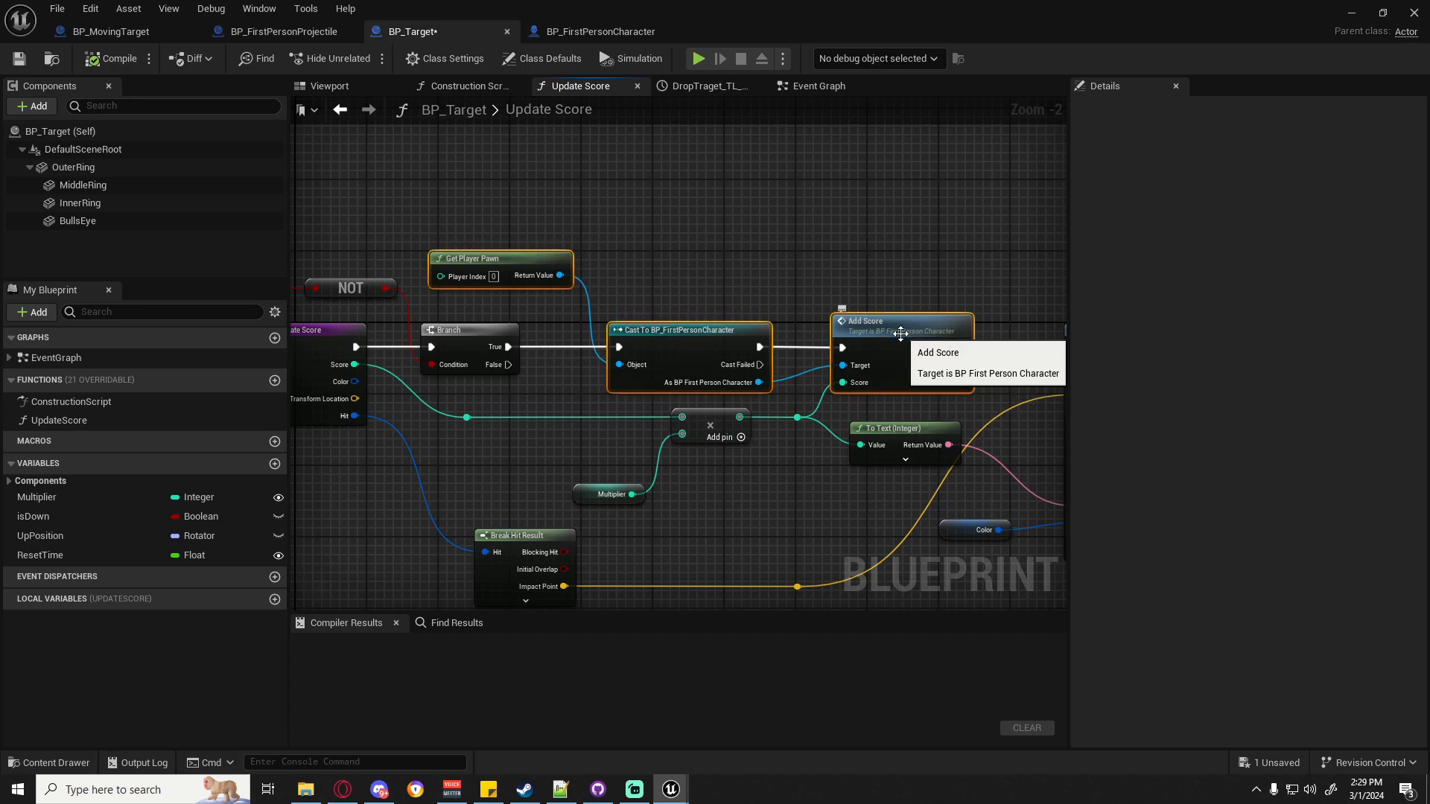
double_click(900, 334)
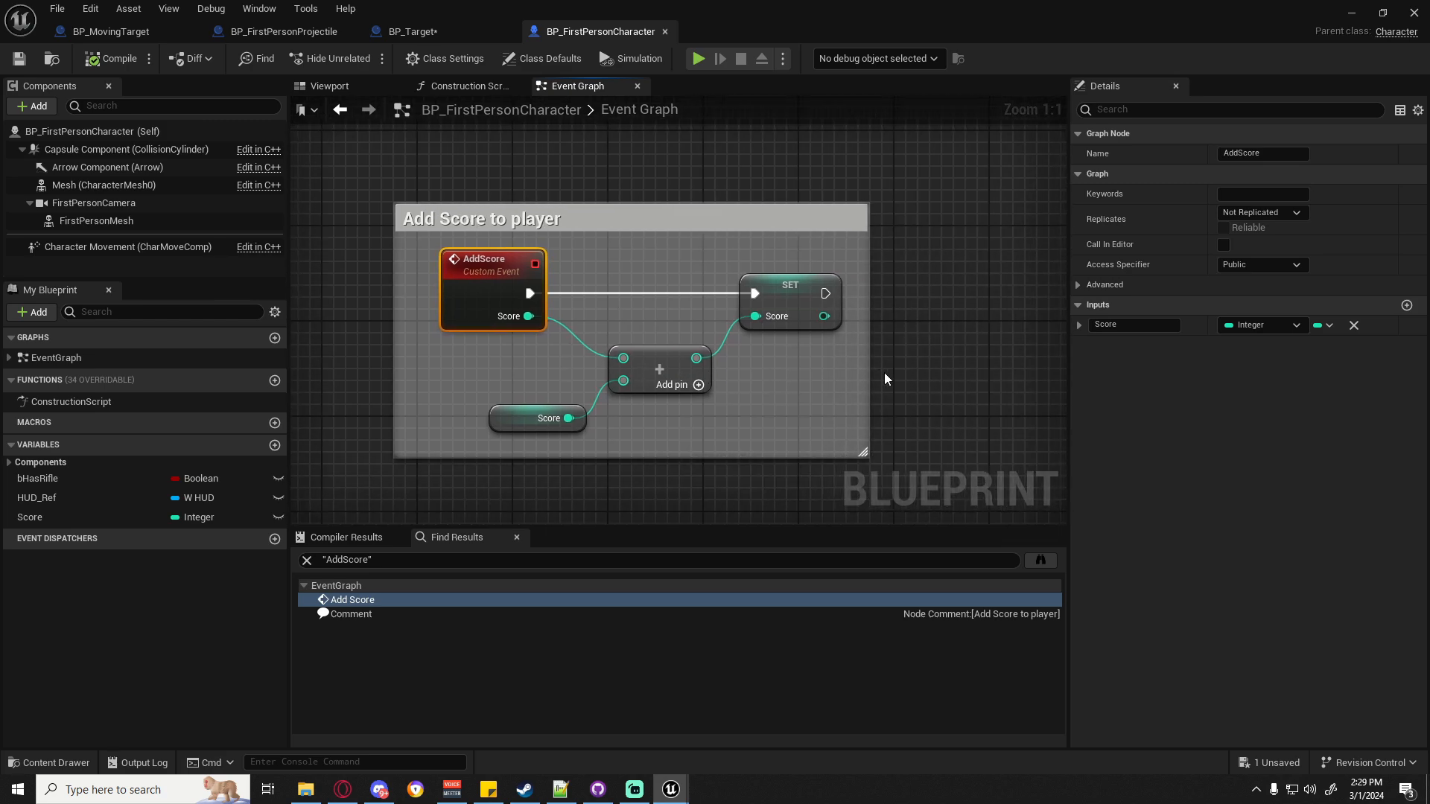
Widen the "Add Score to player" comment box to the right and select the AddScore and SET nodes.
left_click_drag(865, 361, 1013, 323)
right_click_drag(571, 349, 796, 407)
scroll(796, 407, "down", 2)
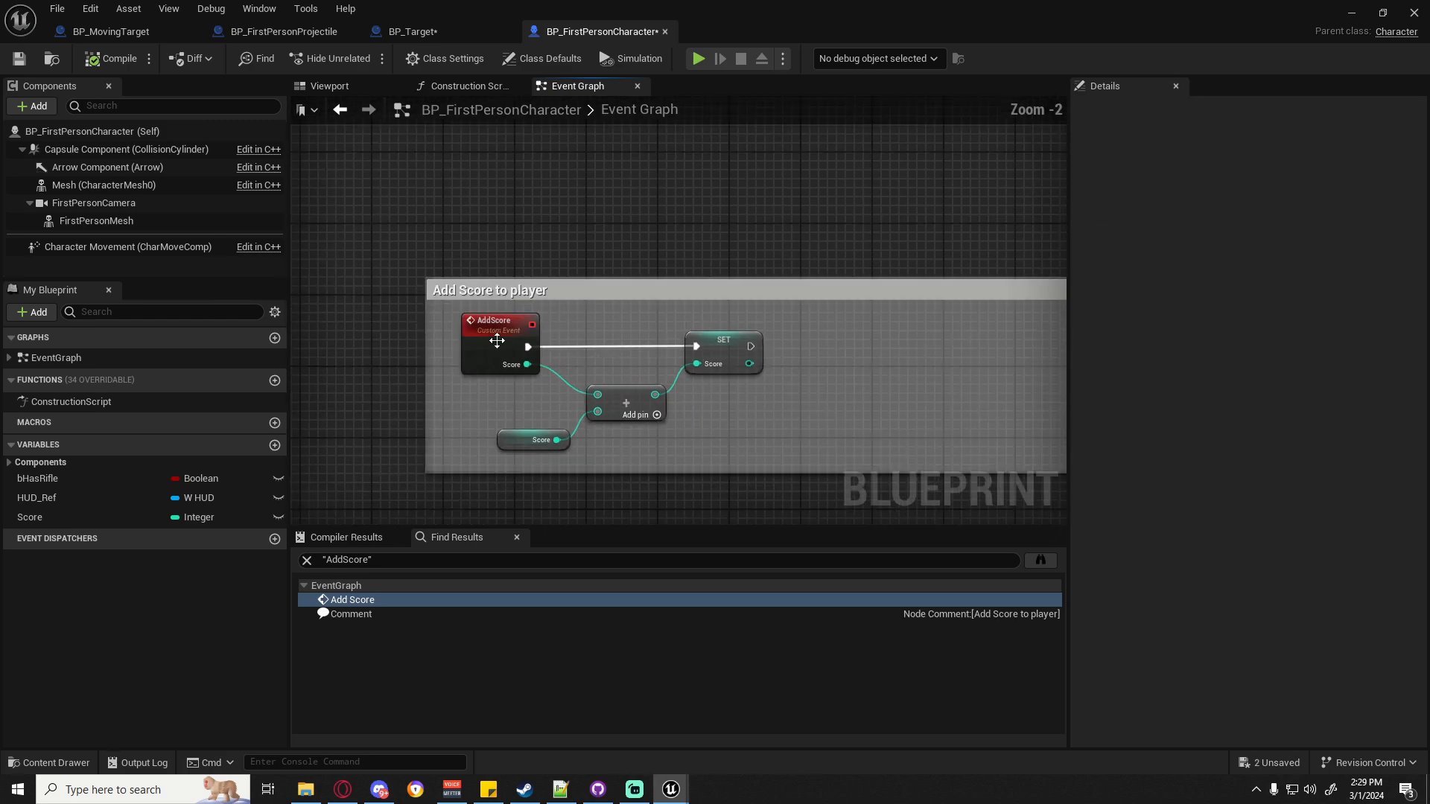
left_click_drag(457, 323, 751, 371)
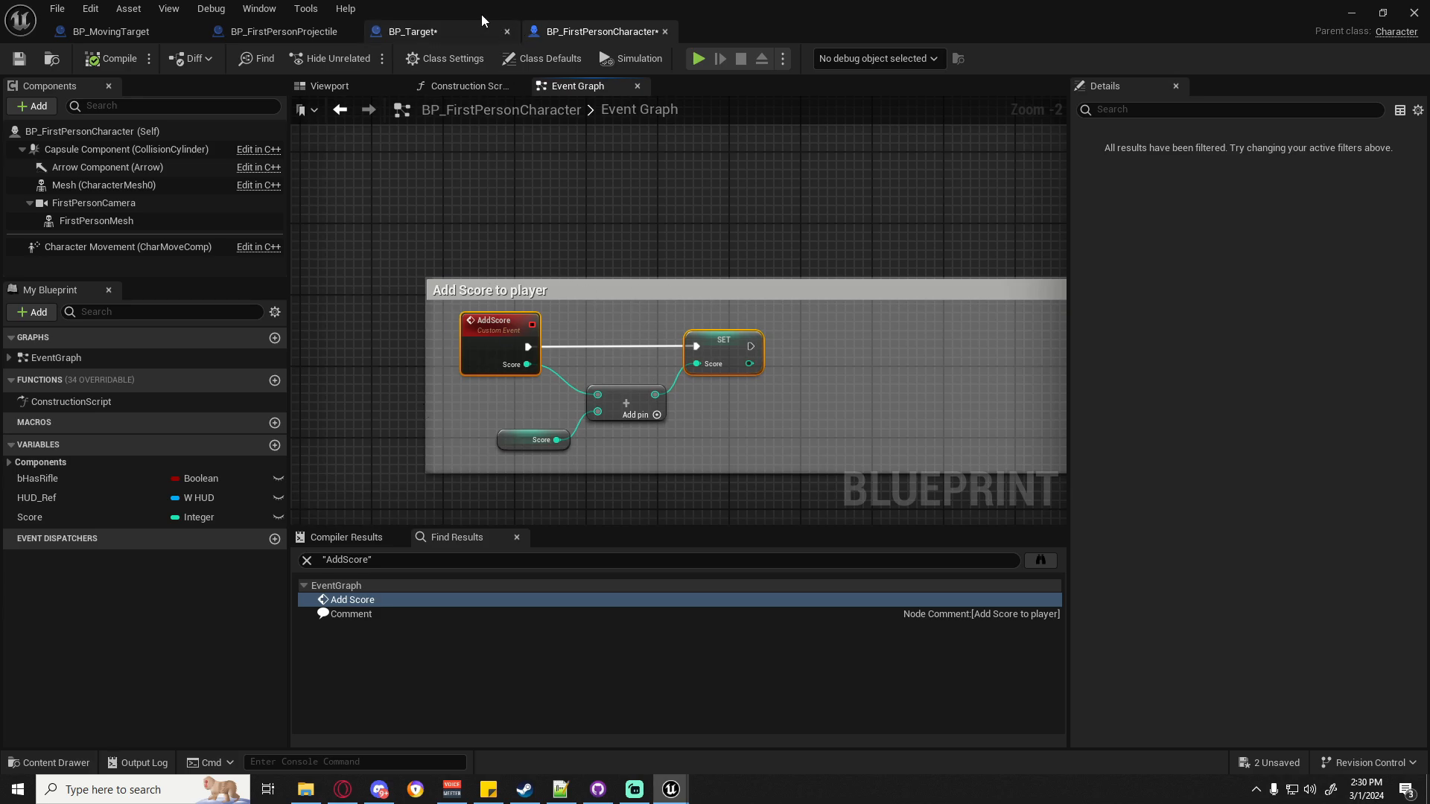
Compile and save BP_Target, and select its Get Player Pawn and Cast To BP_FirstPersonCharacter nodes.
left_click(433, 30)
left_click(114, 61)
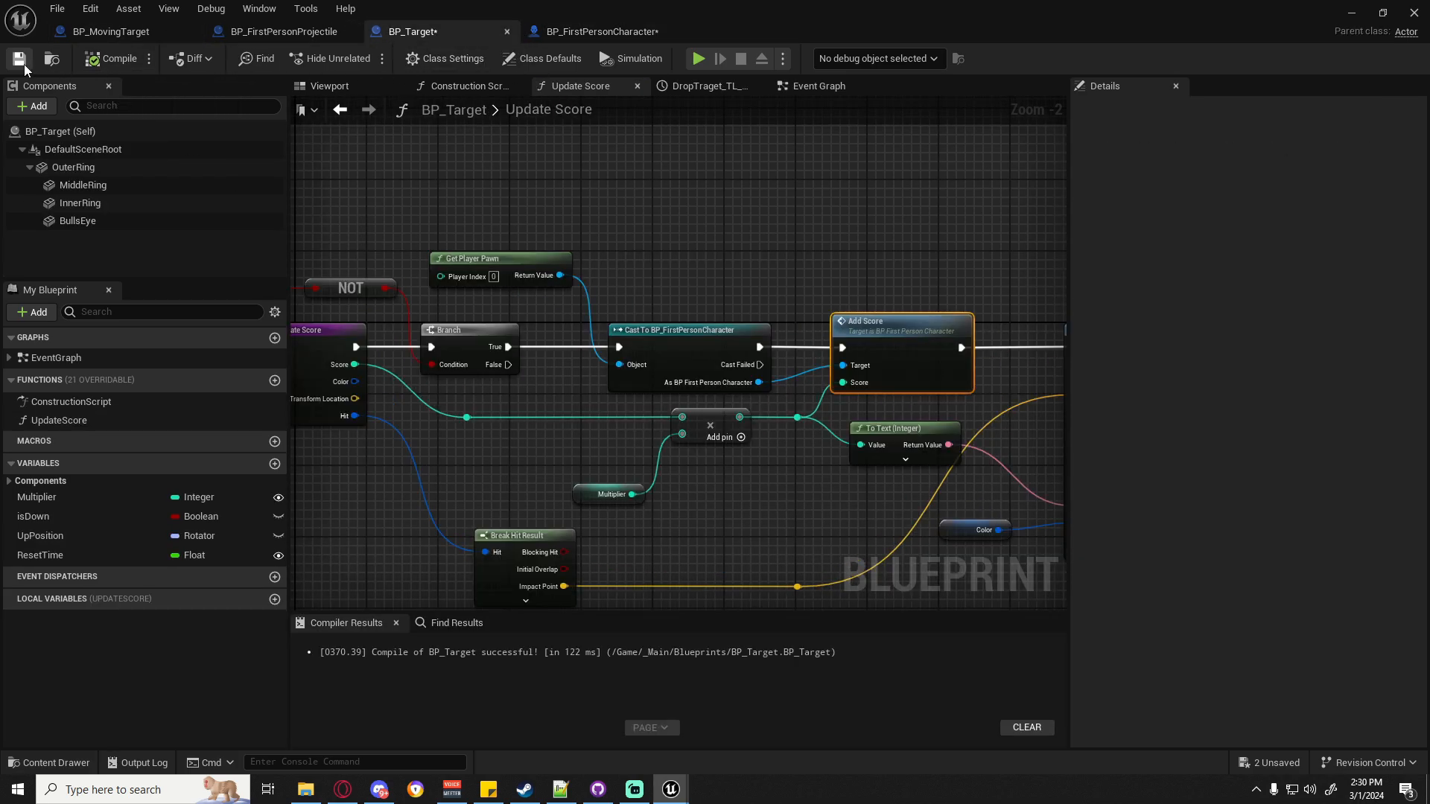
left_click_drag(554, 210, 743, 388)
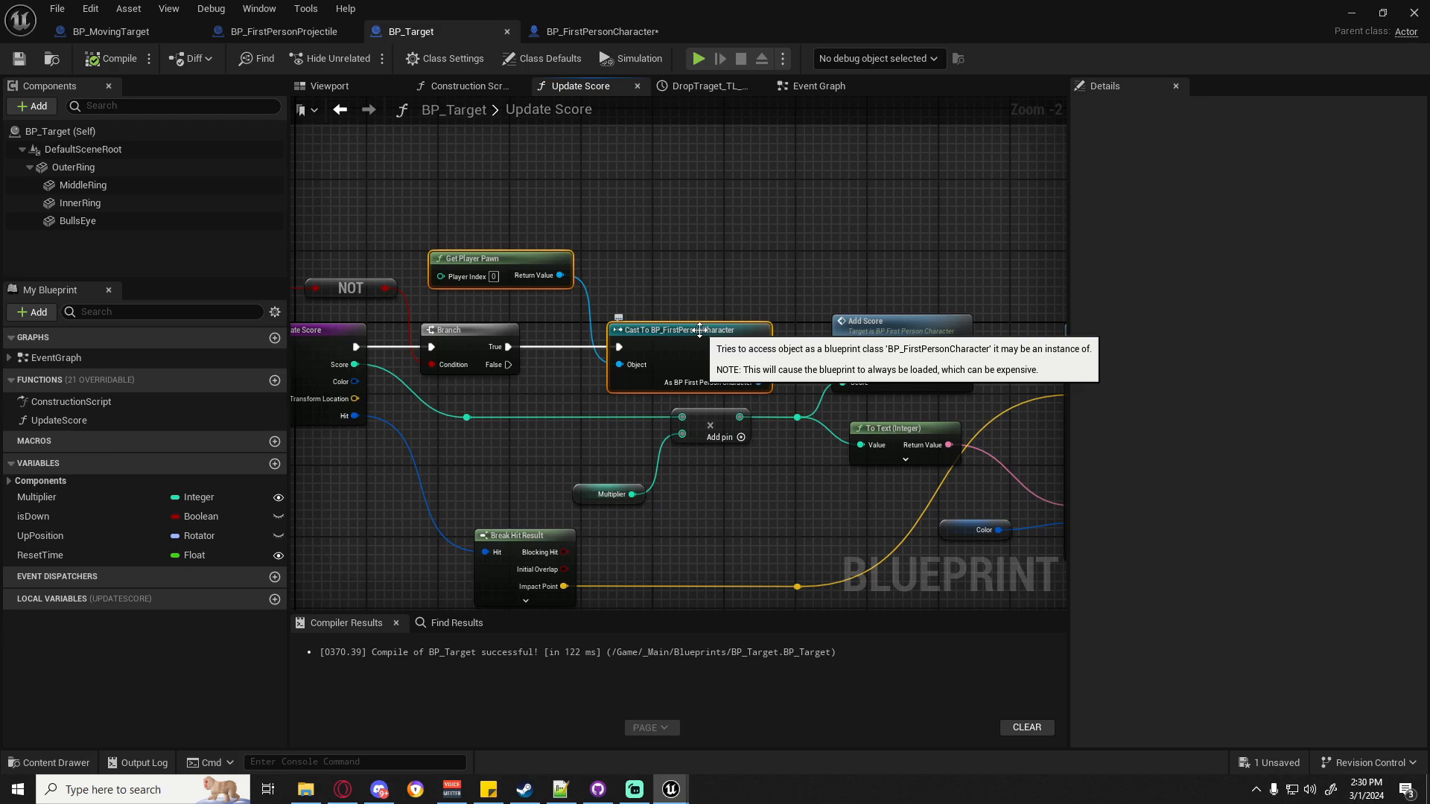
left_click(676, 287)
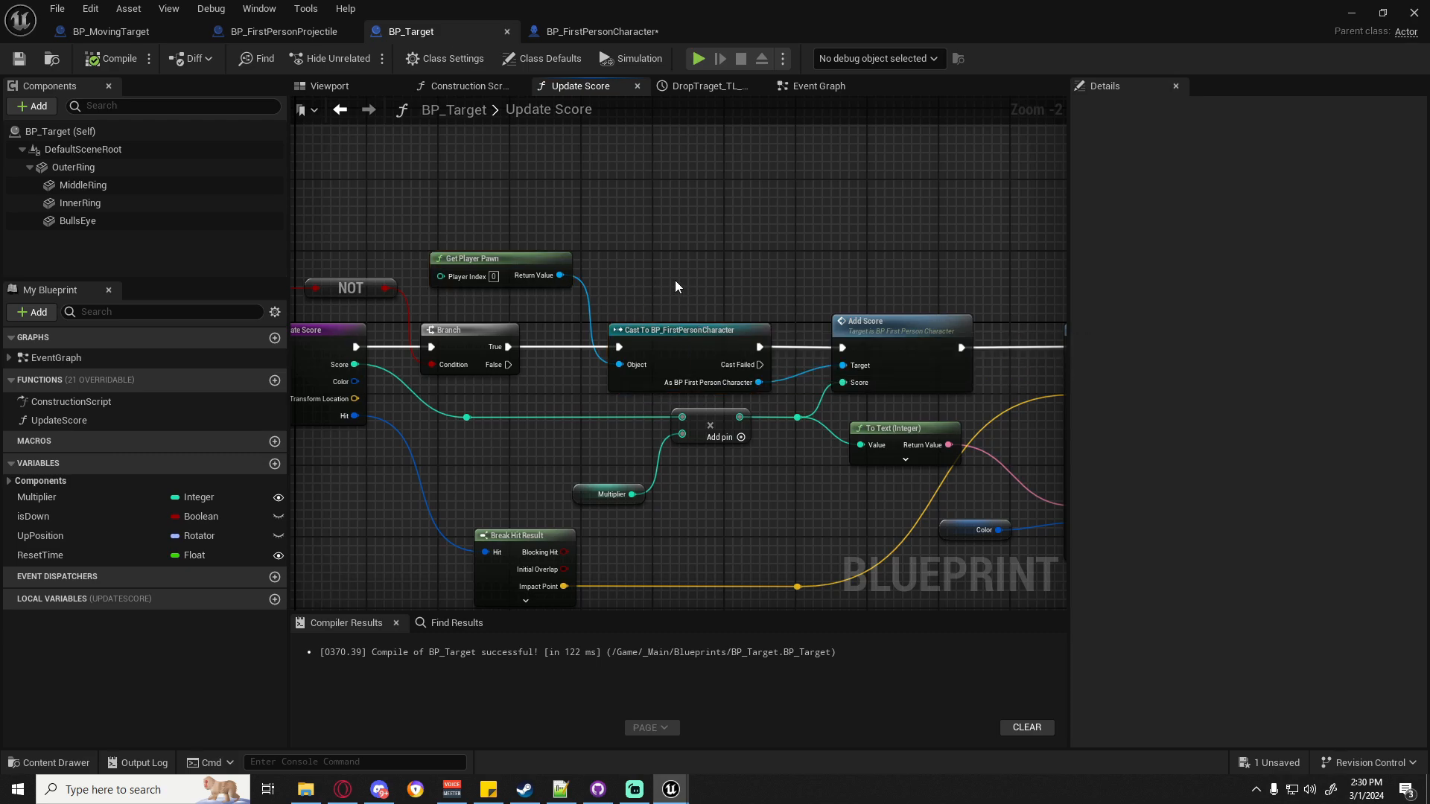
left_click_drag(548, 204, 651, 334)
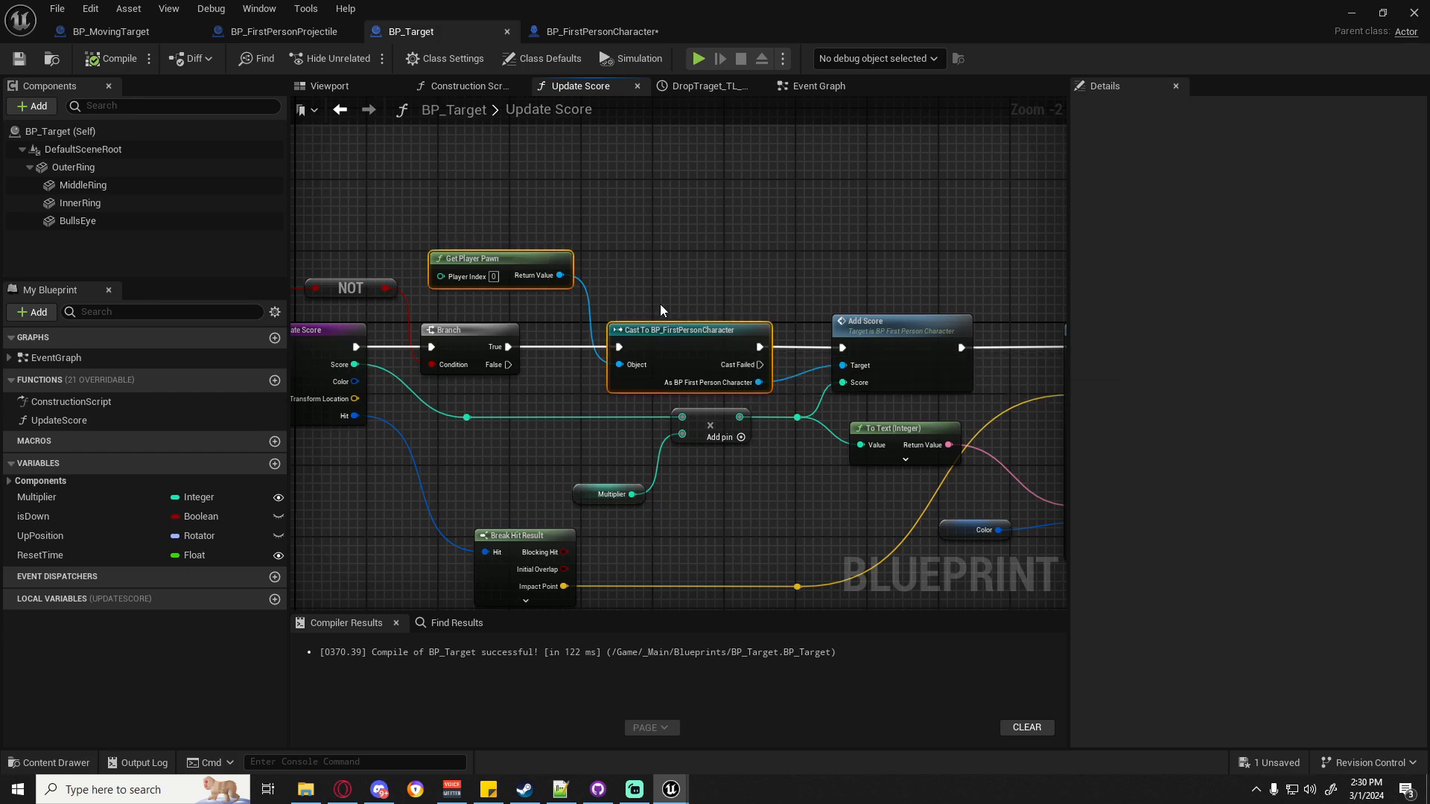
Switch to the BP_FirstPersonCharacter blueprint and save its changes.
left_click(602, 30)
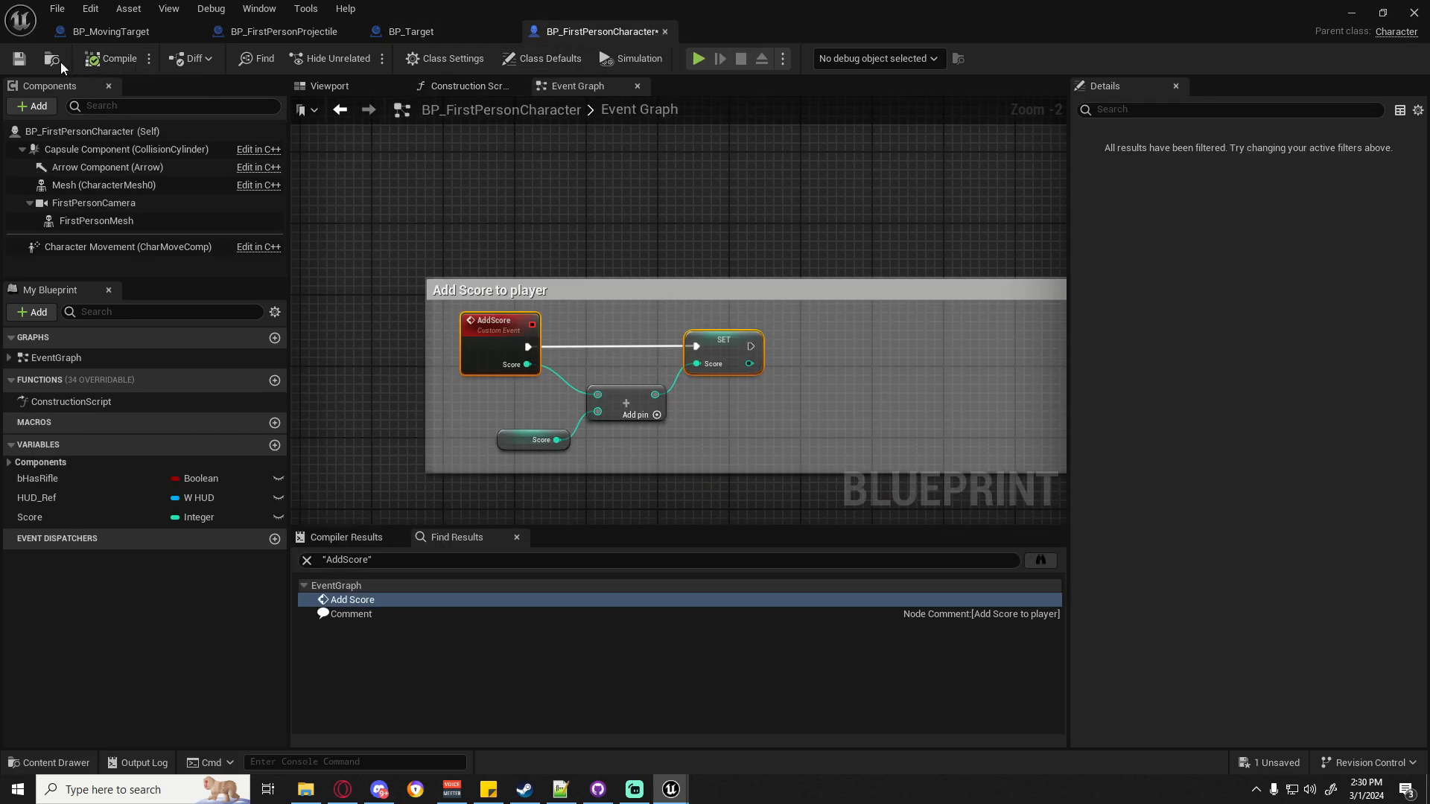
left_click(23, 58)
left_click(57, 10)
left_click(86, 98)
Straighten the execution connection between the AddScore event and the SET Score node.
left_click_drag(447, 312, 749, 365)
key("q")
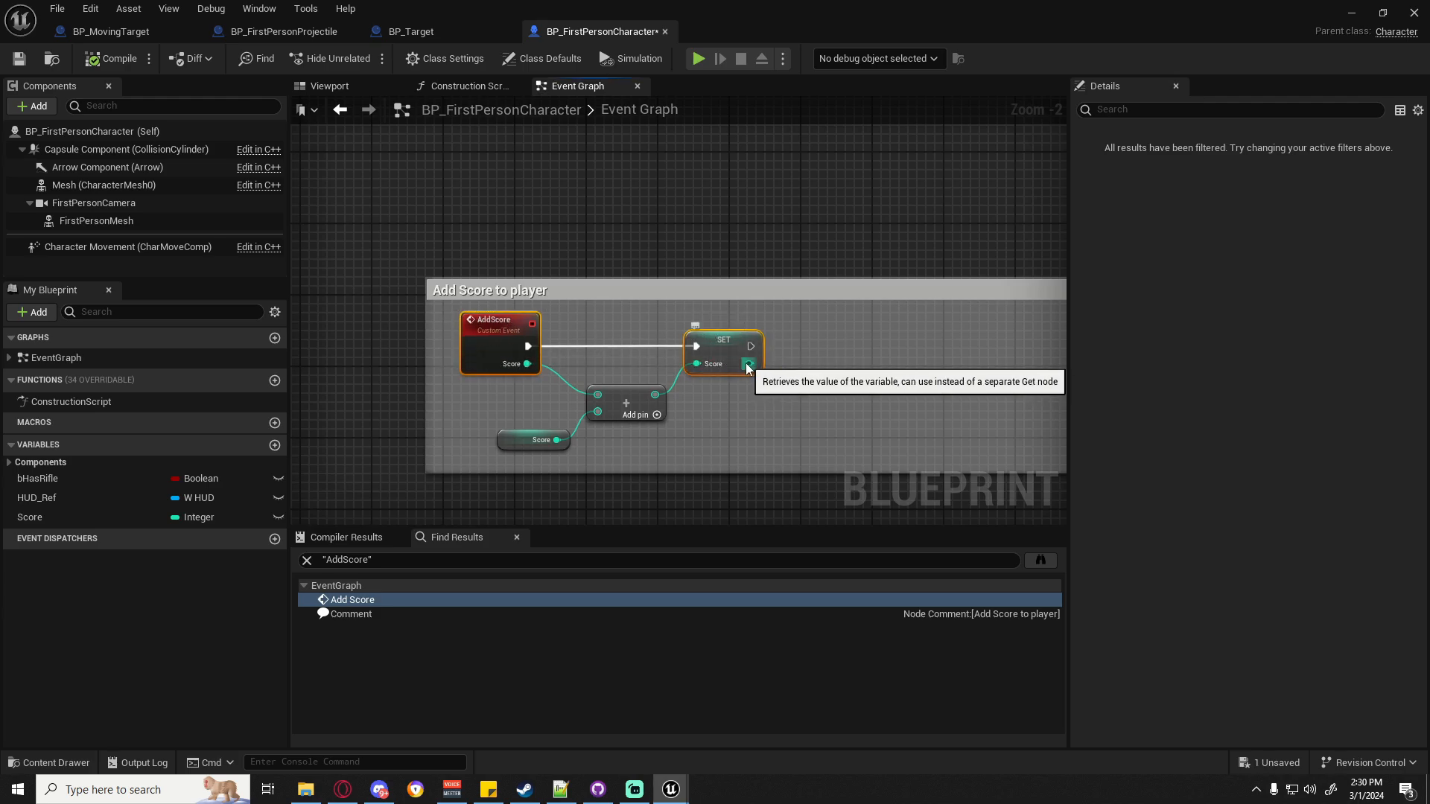
Review the AddScore event, addition, Score and SET nodes inside the "Add Score to player" comment.
left_click(782, 424)
right_click_drag(855, 429, 740, 420)
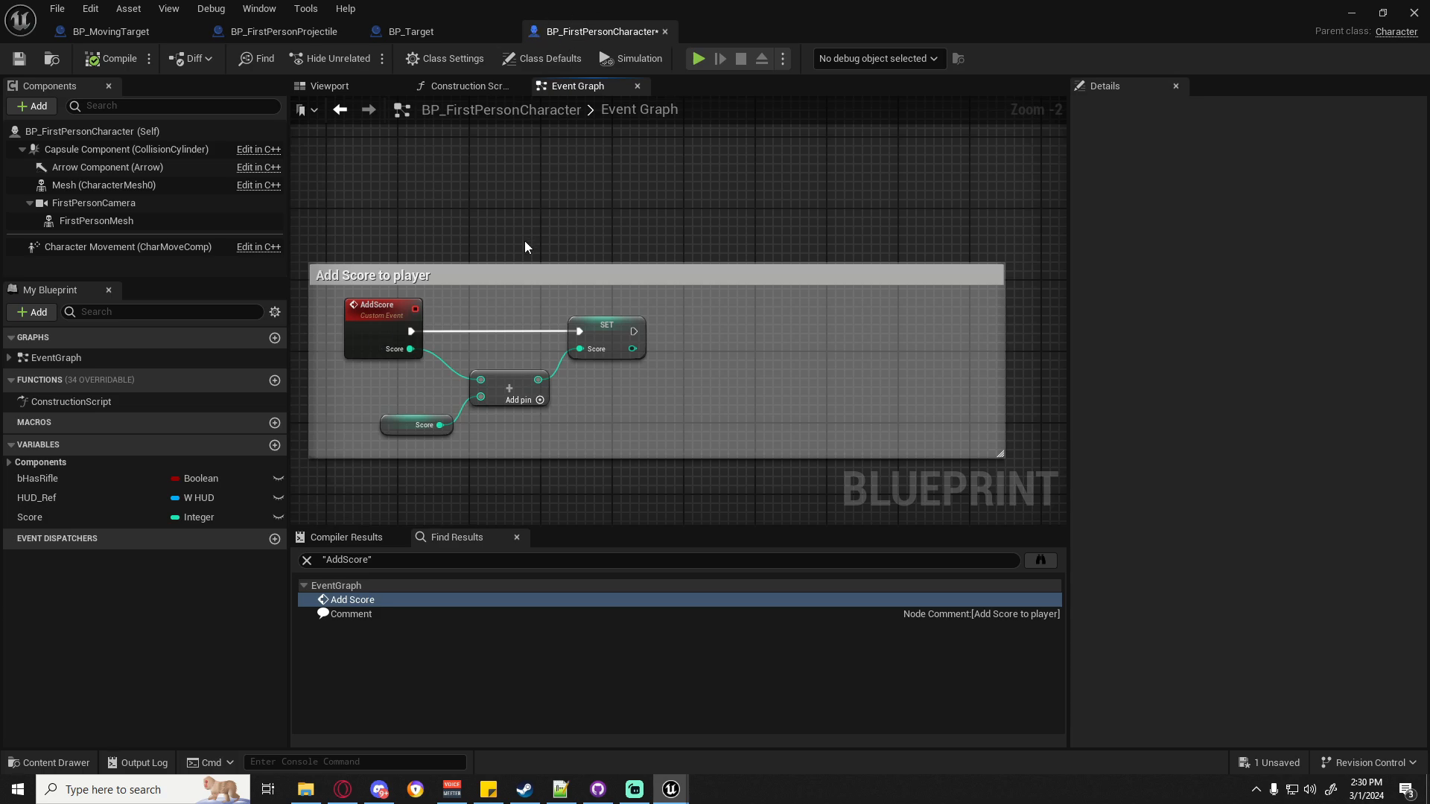
scroll(524, 245, "down", 4)
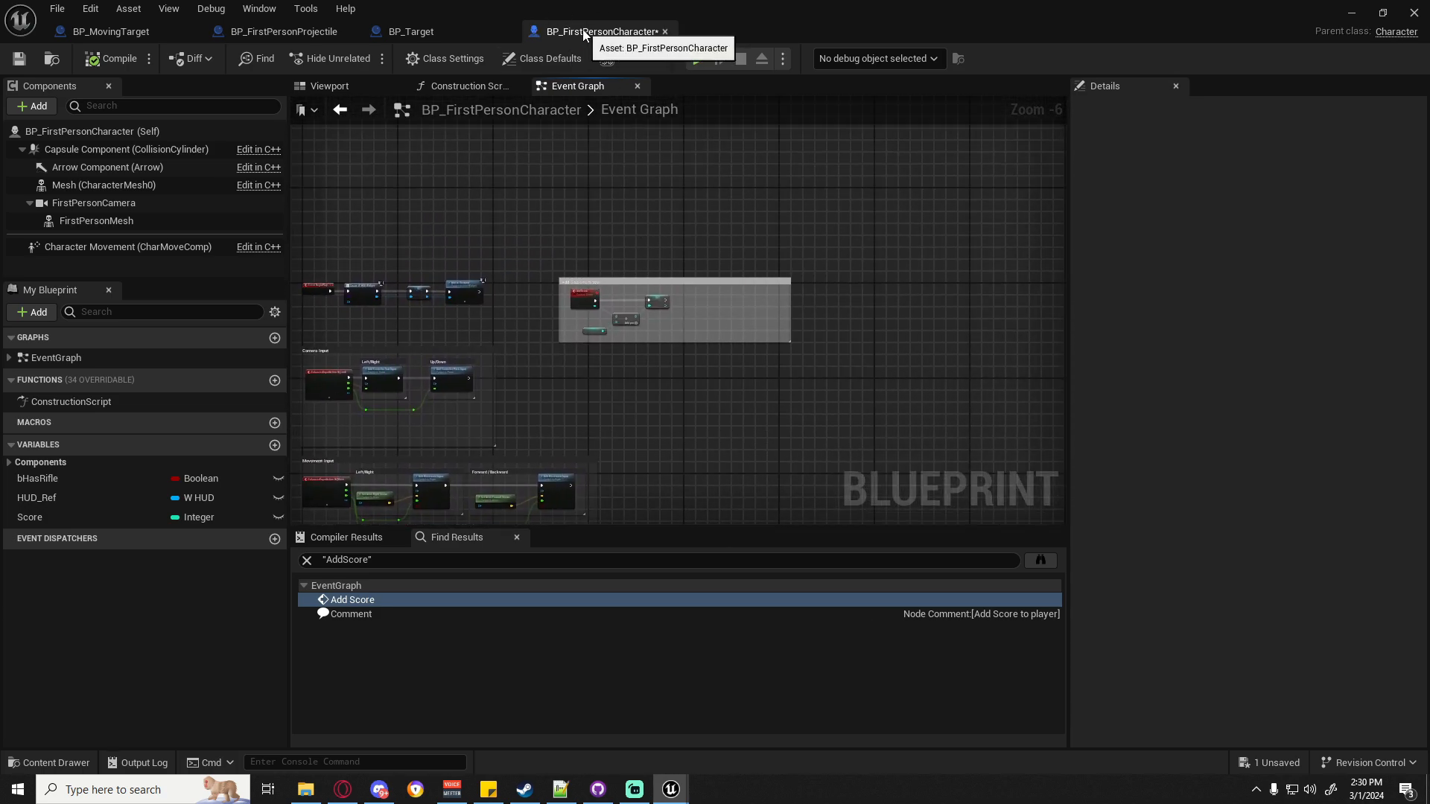
scroll(623, 383, "up", 4)
right_click_drag(610, 341, 619, 437)
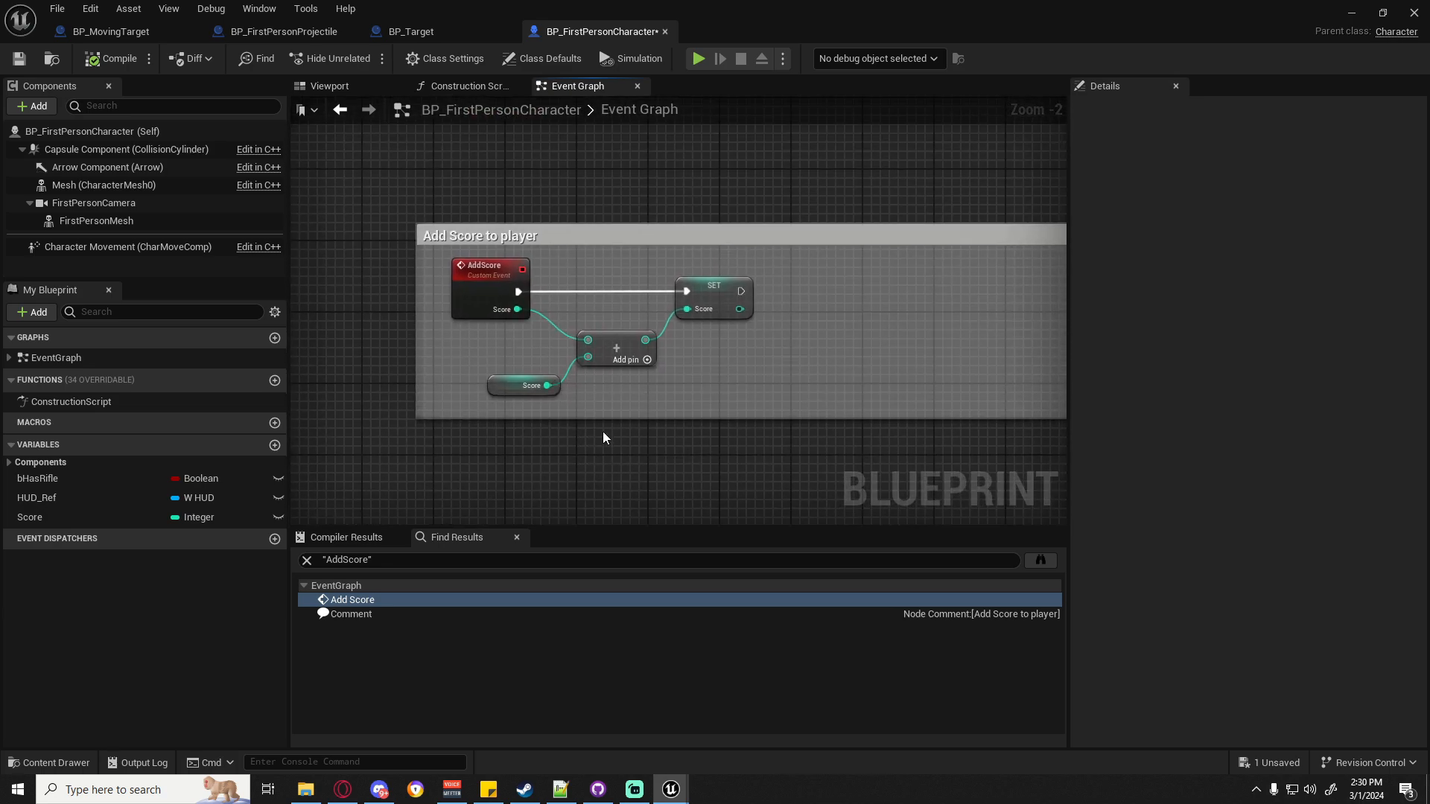
left_click_drag(444, 251, 757, 414)
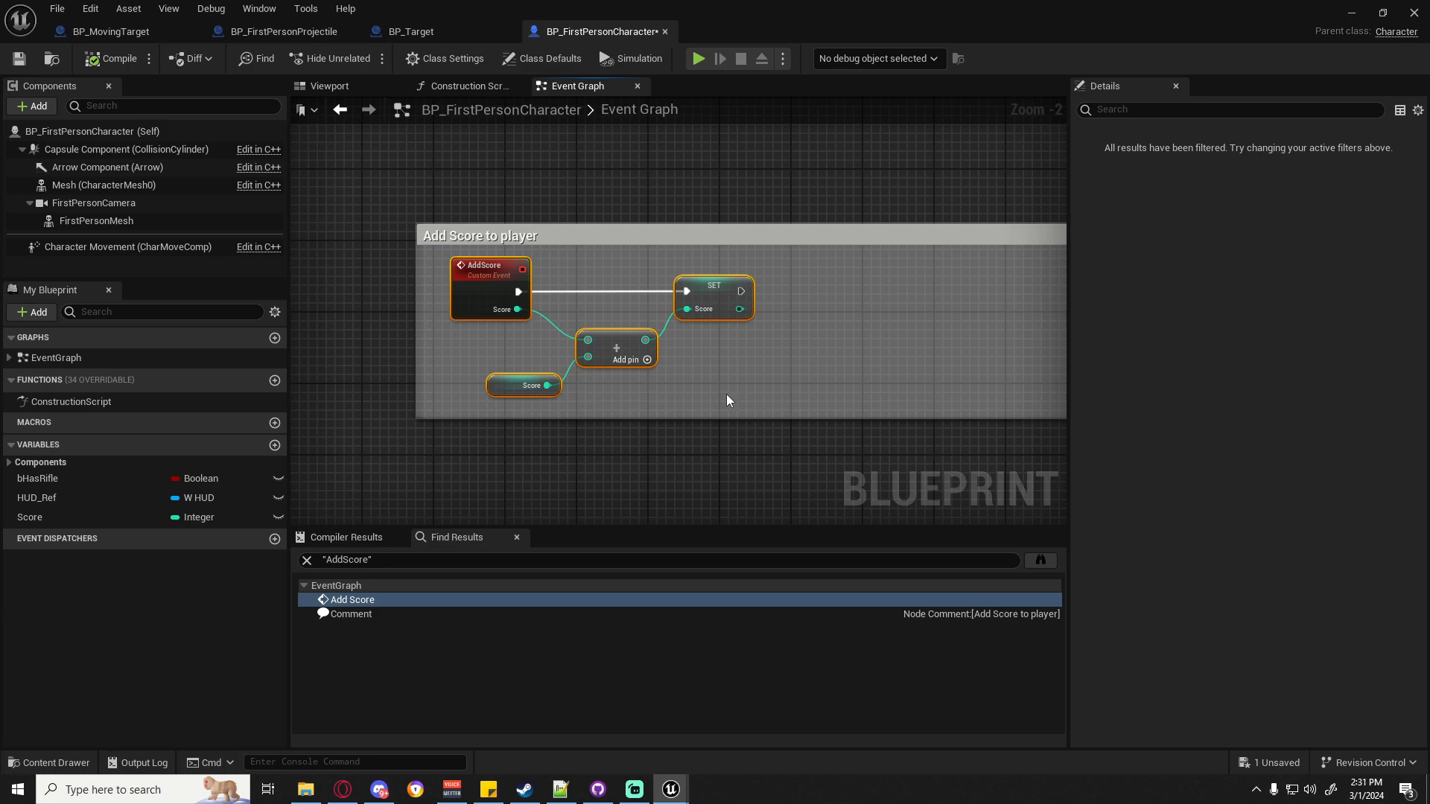
left_click_drag(769, 391, 734, 387)
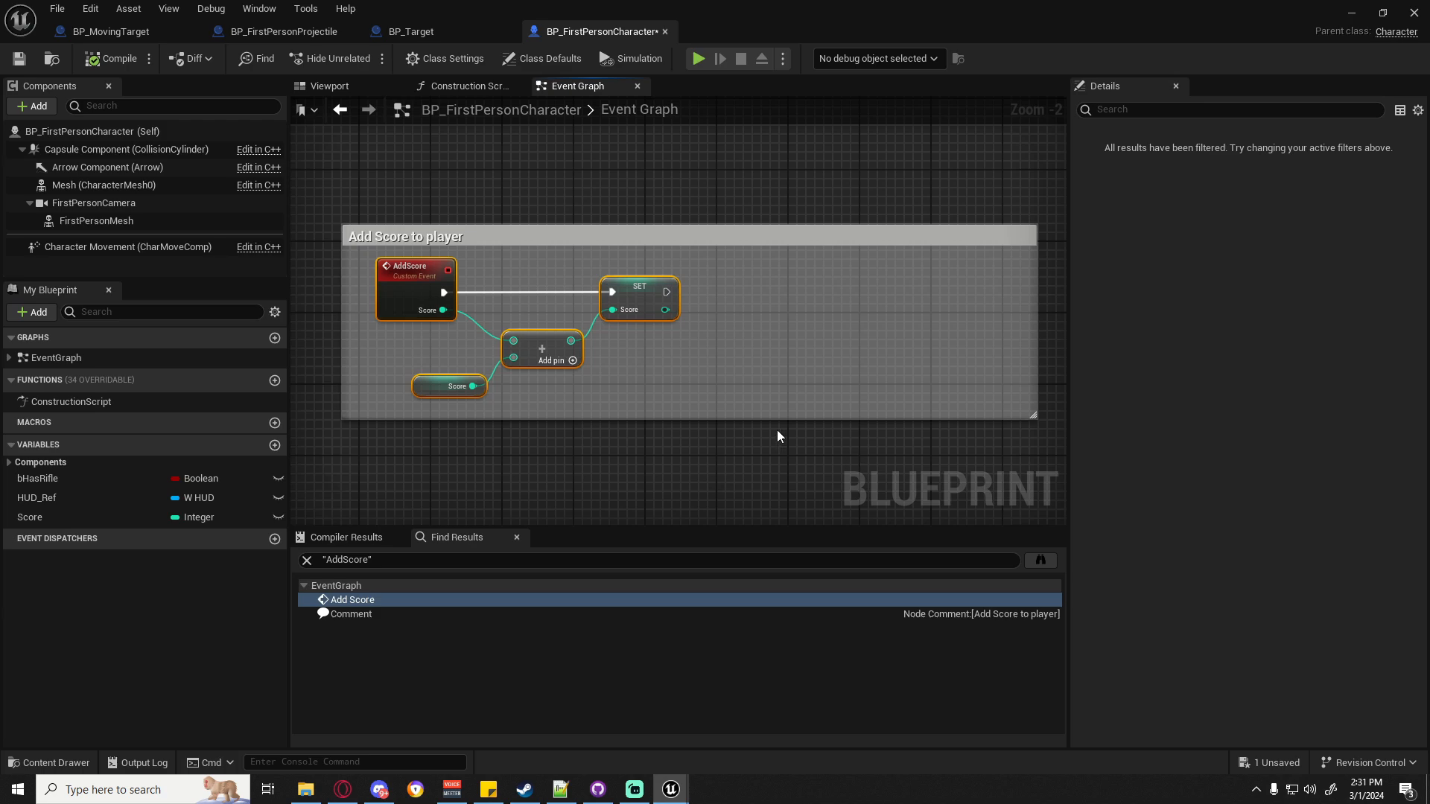
Add an integer greater-than-or-equal (>=) comparison fed by the SET Score node's output value.
right_click_drag(727, 361, 710, 420)
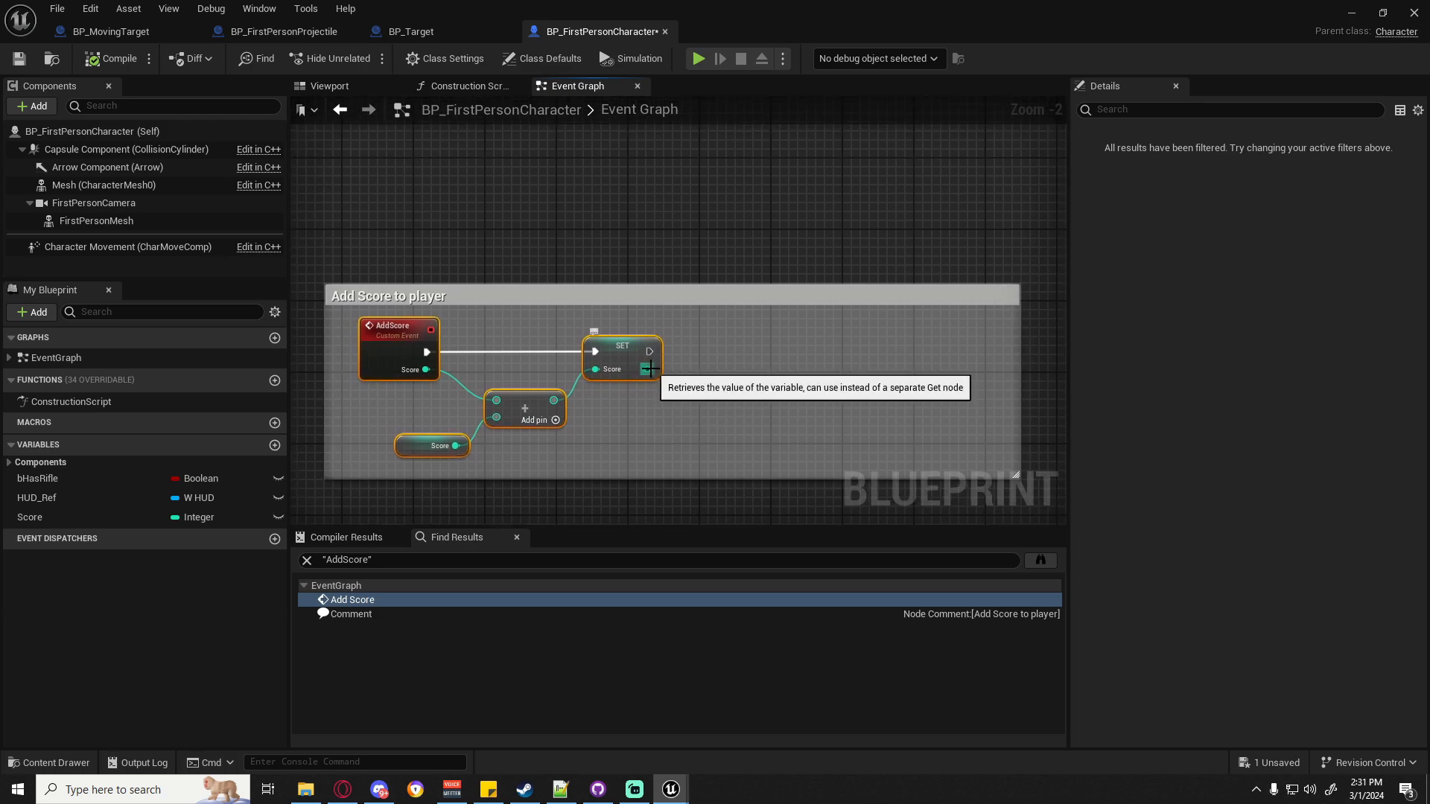
left_click_drag(648, 370, 704, 373)
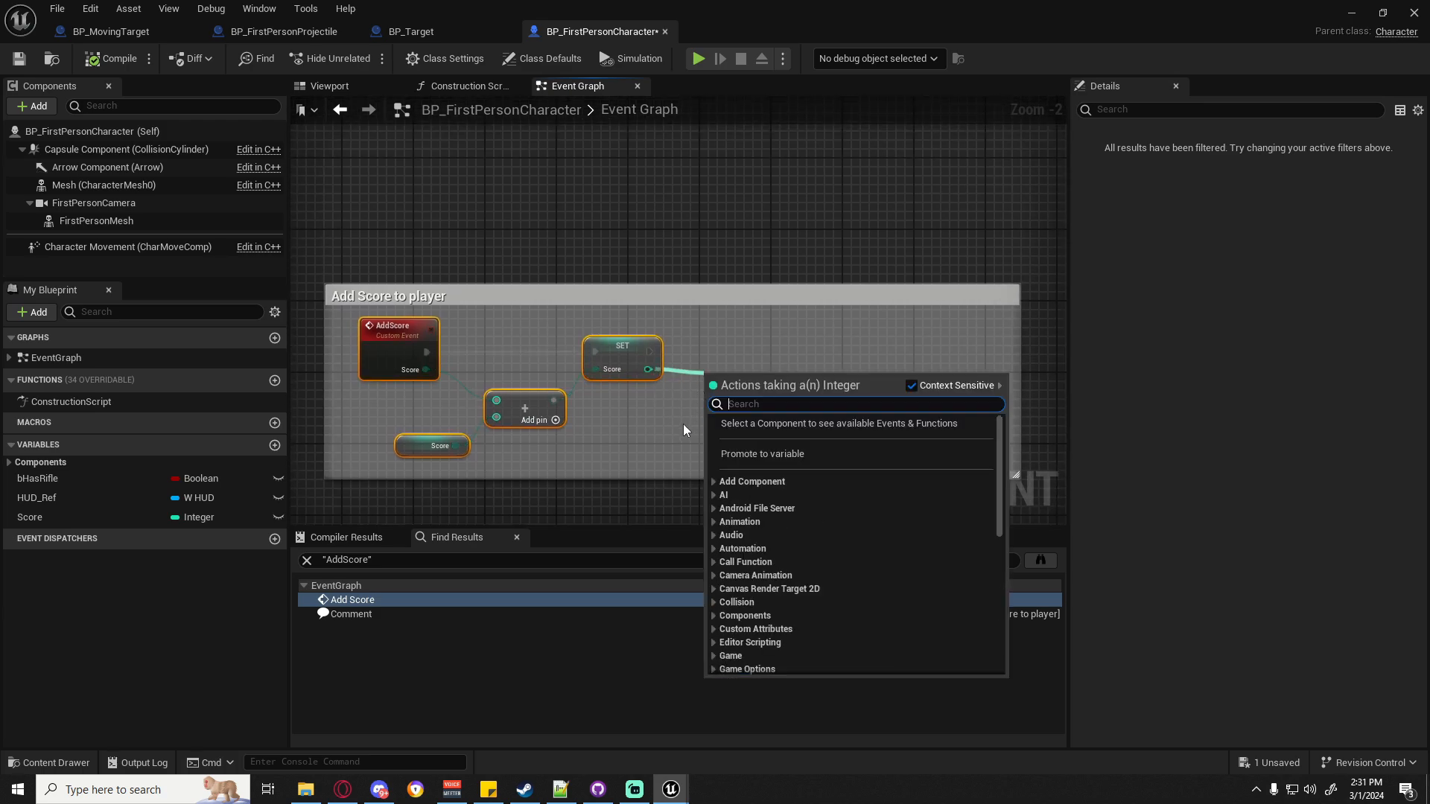
type(">")
left_click(755, 471)
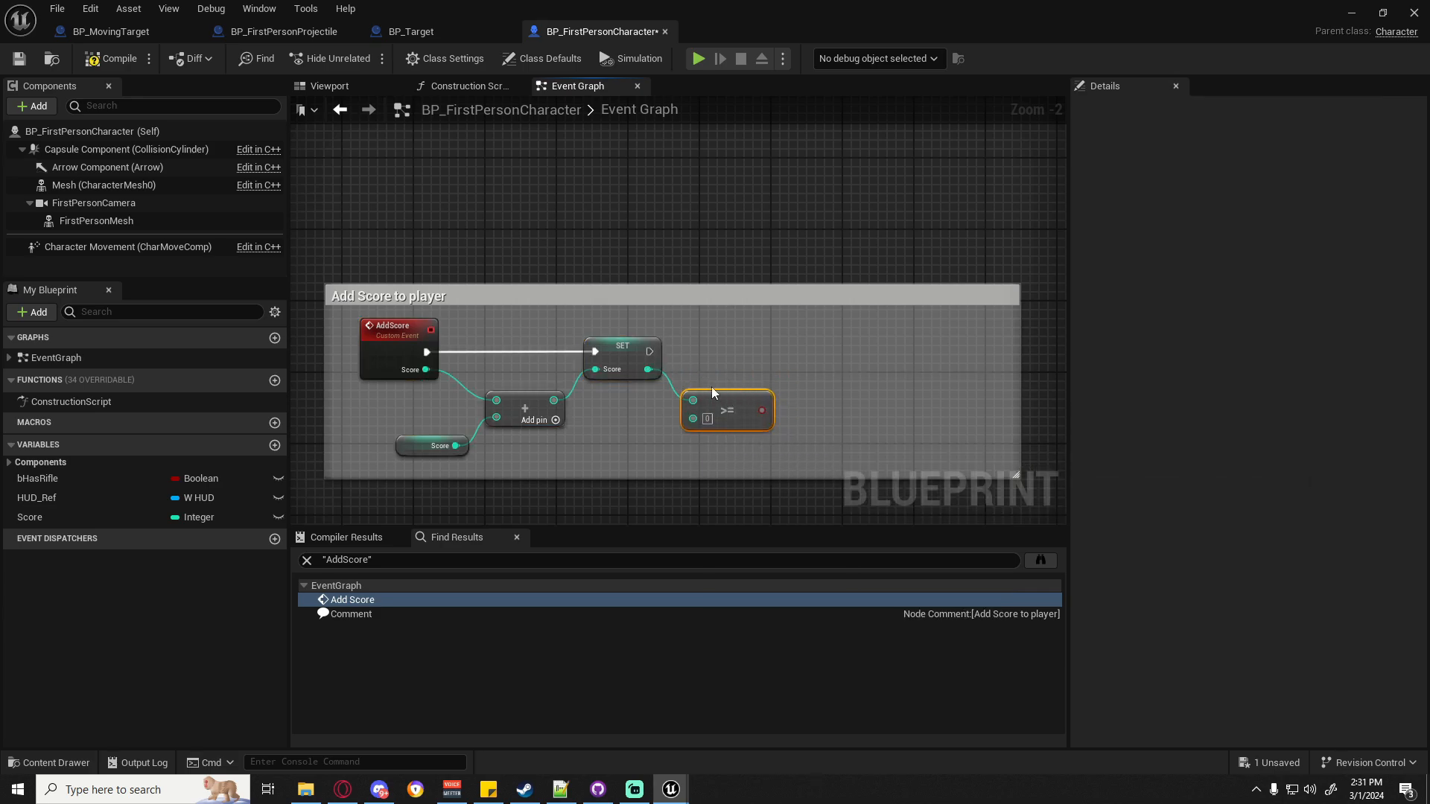
scroll(713, 441, "up", 2)
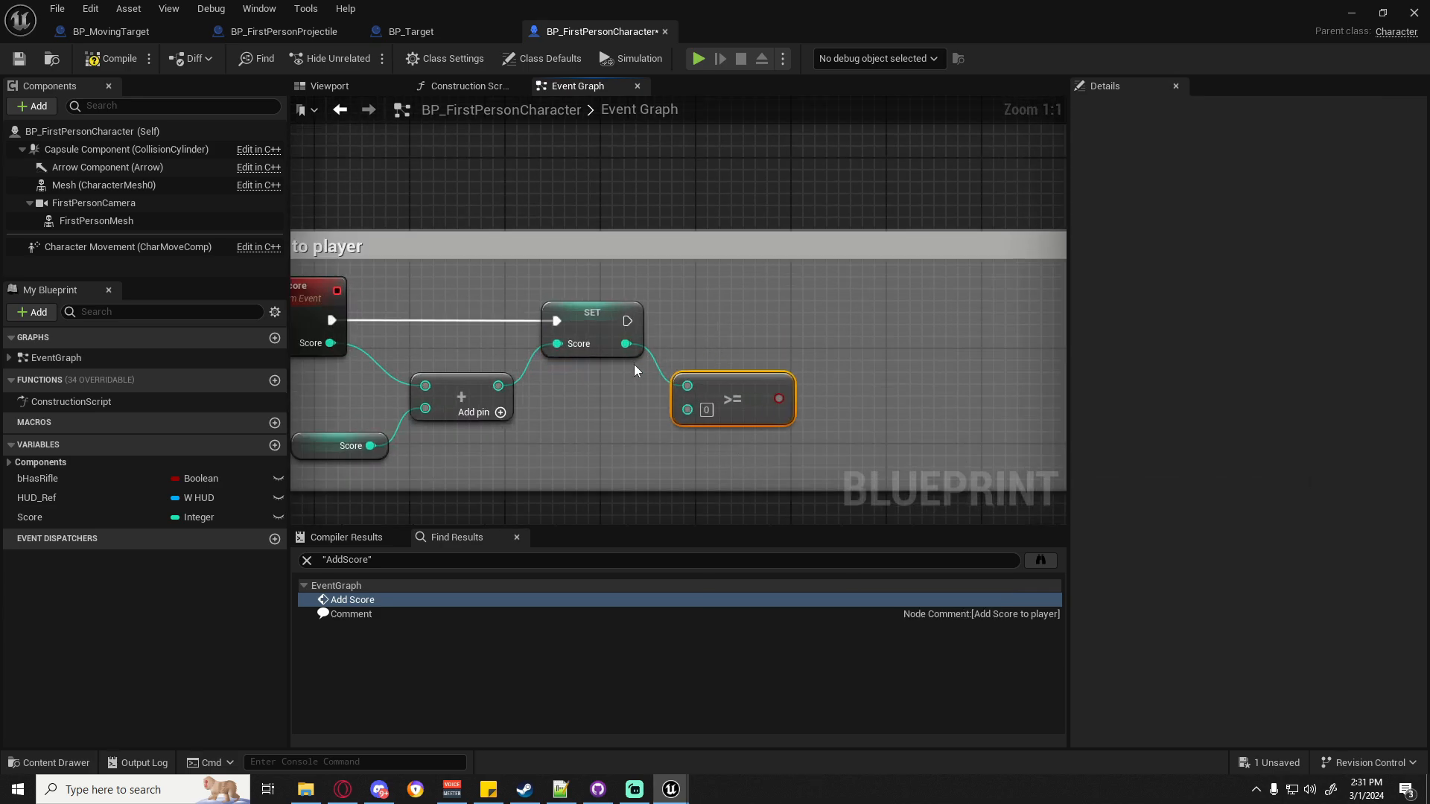
left_click_drag(654, 371, 827, 435)
right_click_drag(567, 423, 716, 408)
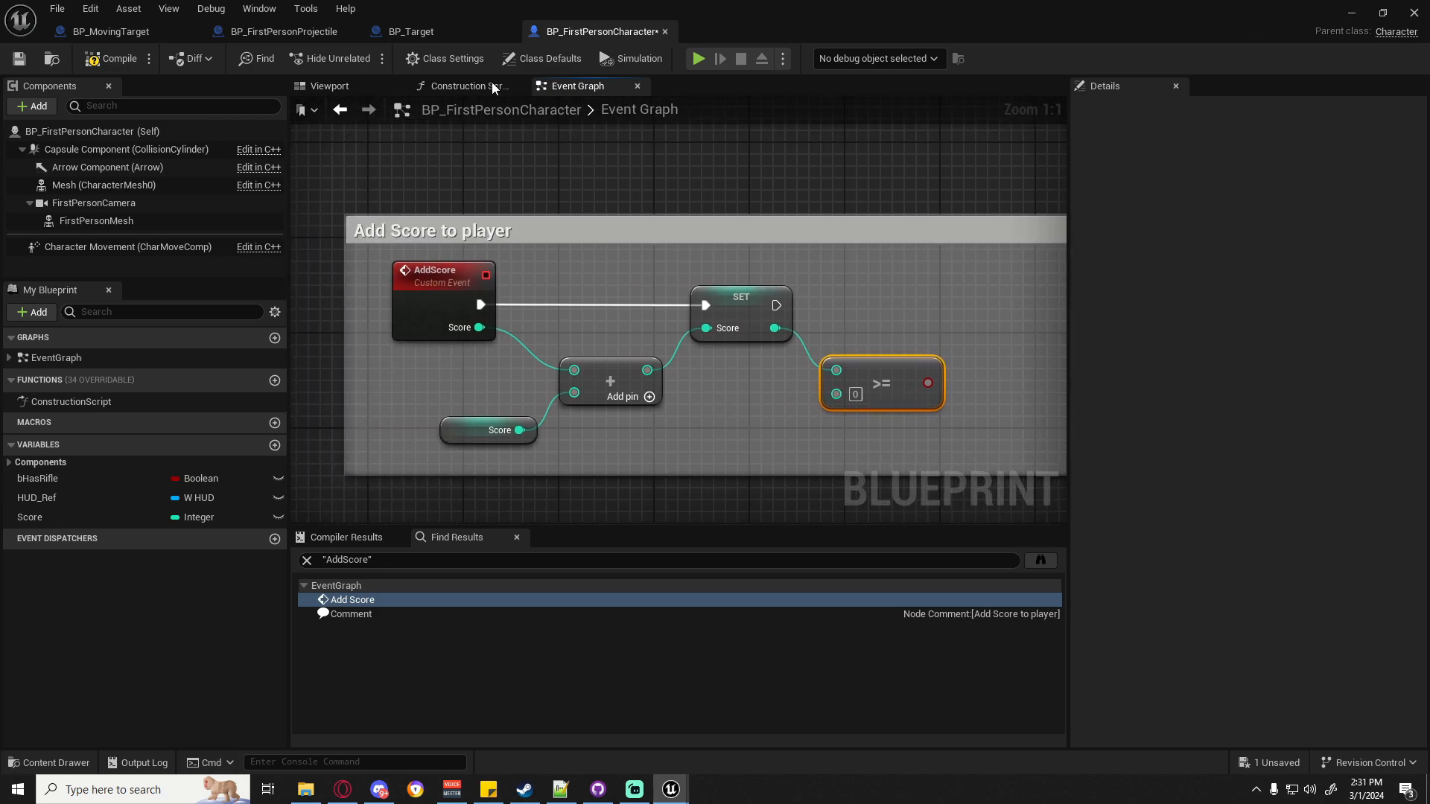
Review BP_Target's Update Score function and the BP_MovingTarget event graph.
left_click(316, 33)
left_click(428, 31)
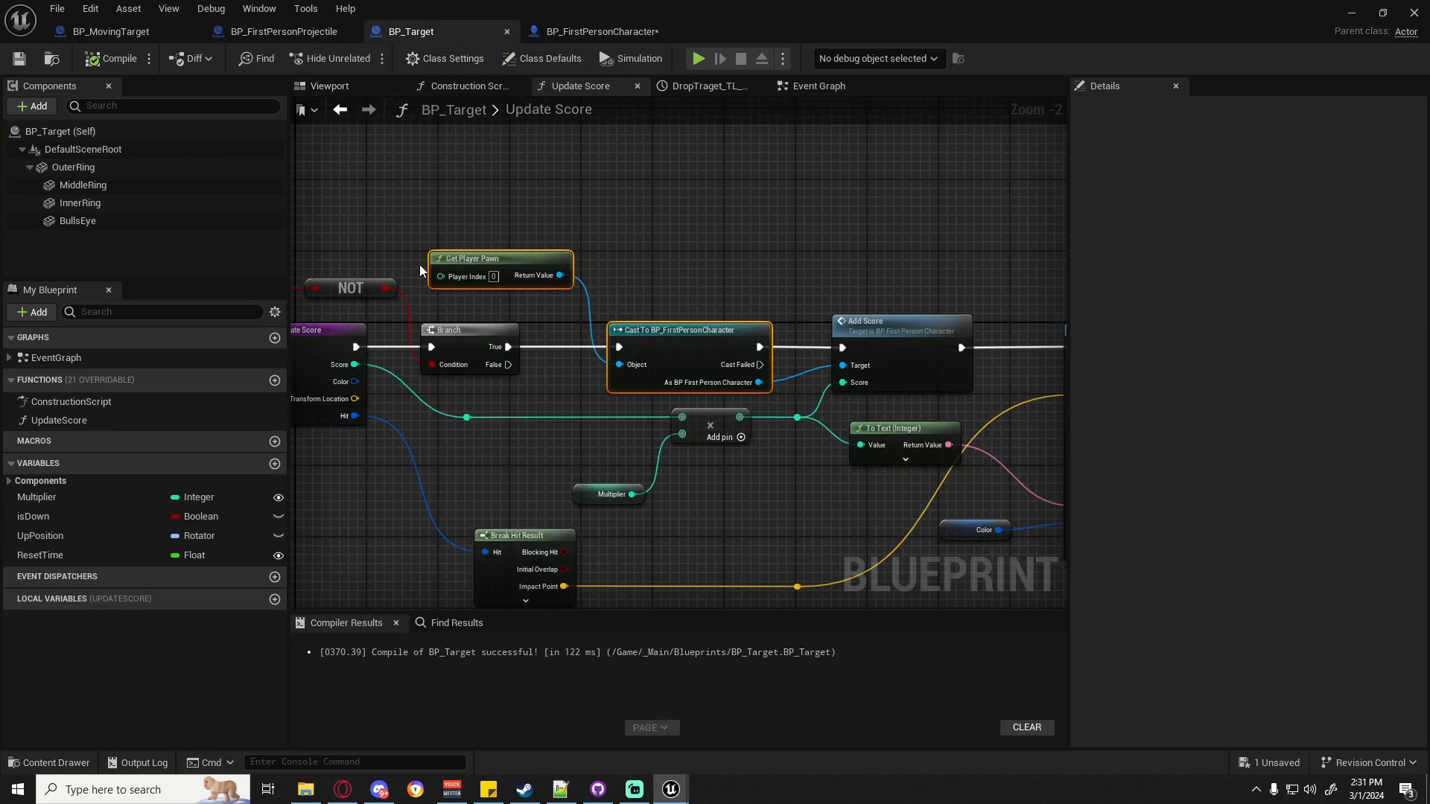
scroll(655, 424, "down", 3)
left_click(112, 32)
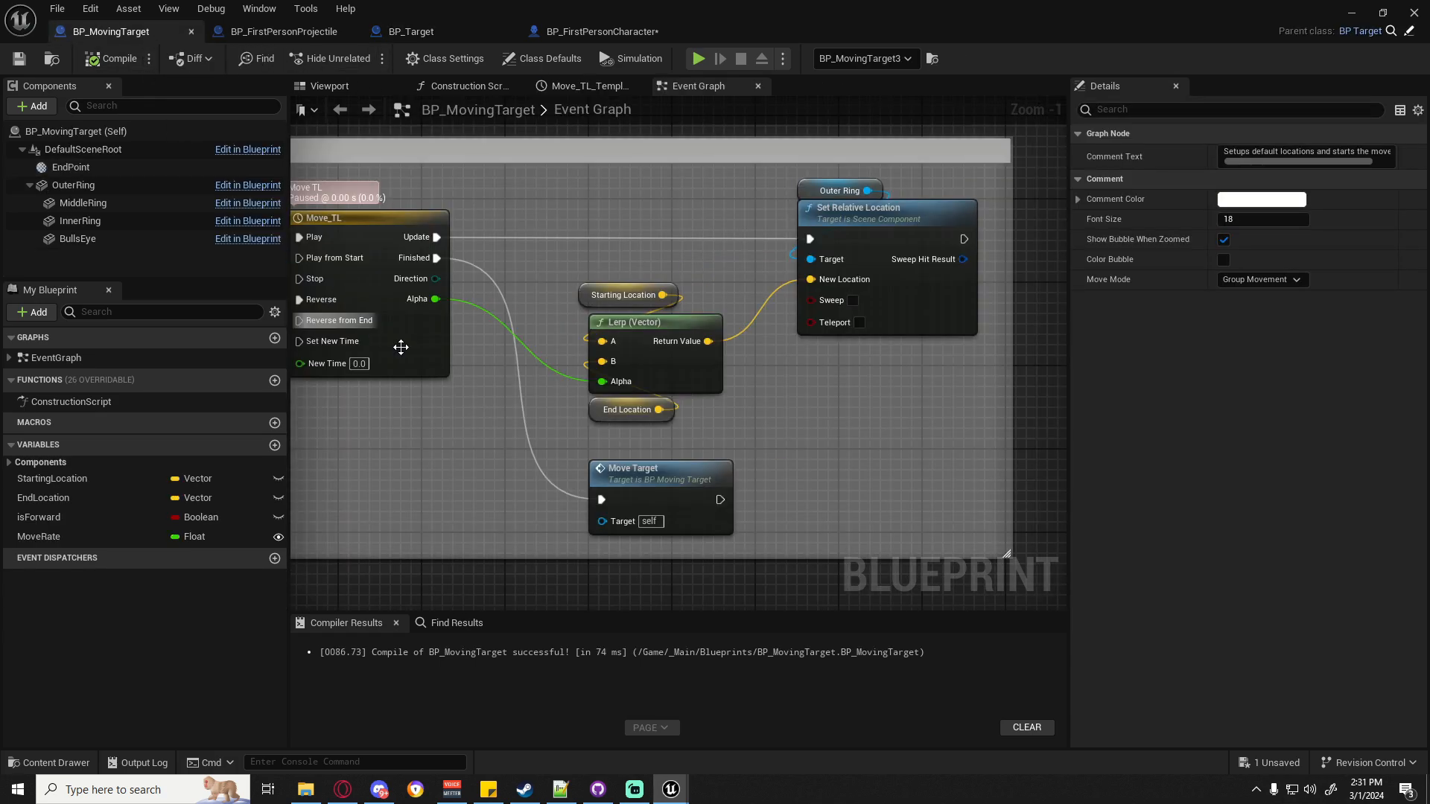
scroll(400, 347, "down", 4)
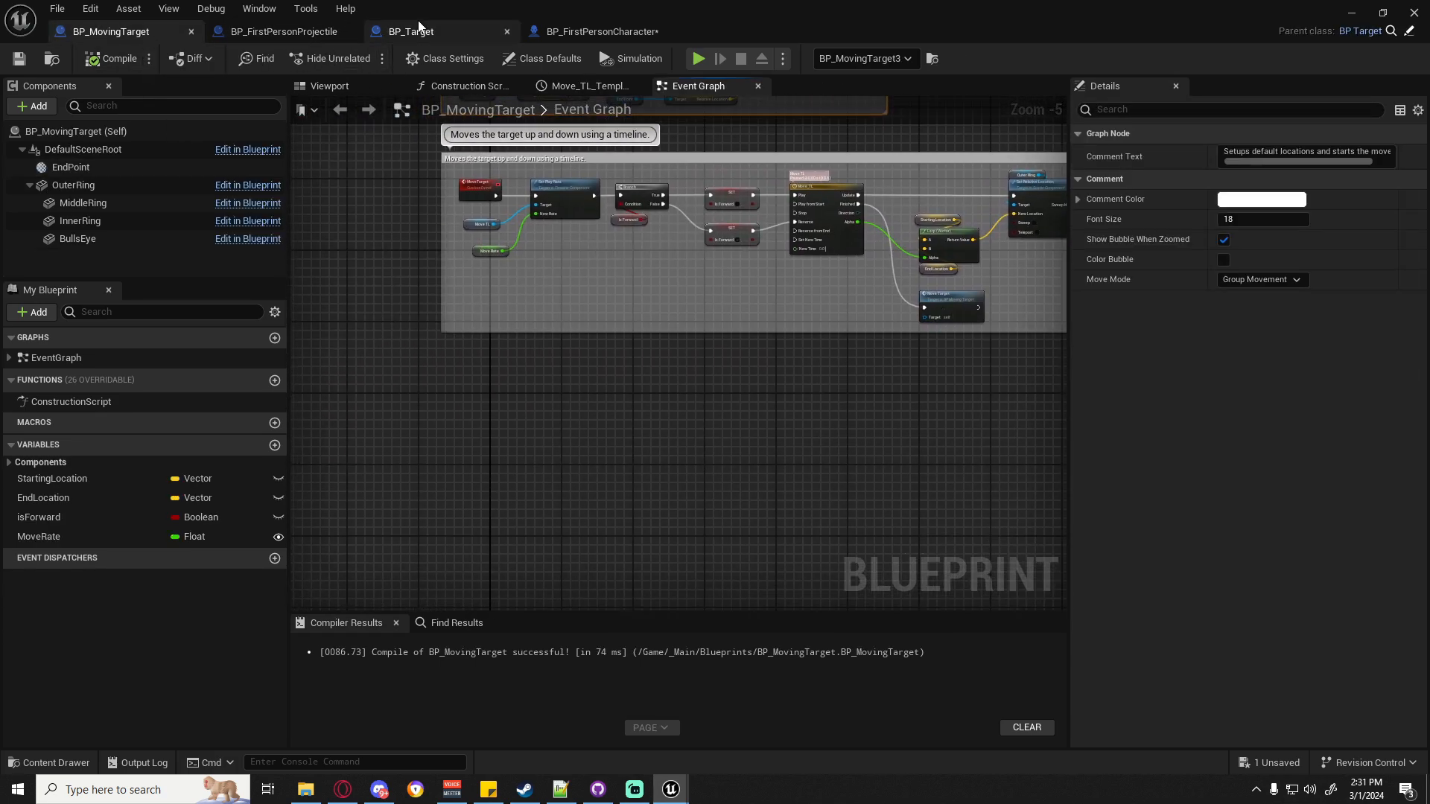
left_click(423, 29)
right_click_drag(627, 283, 528, 269)
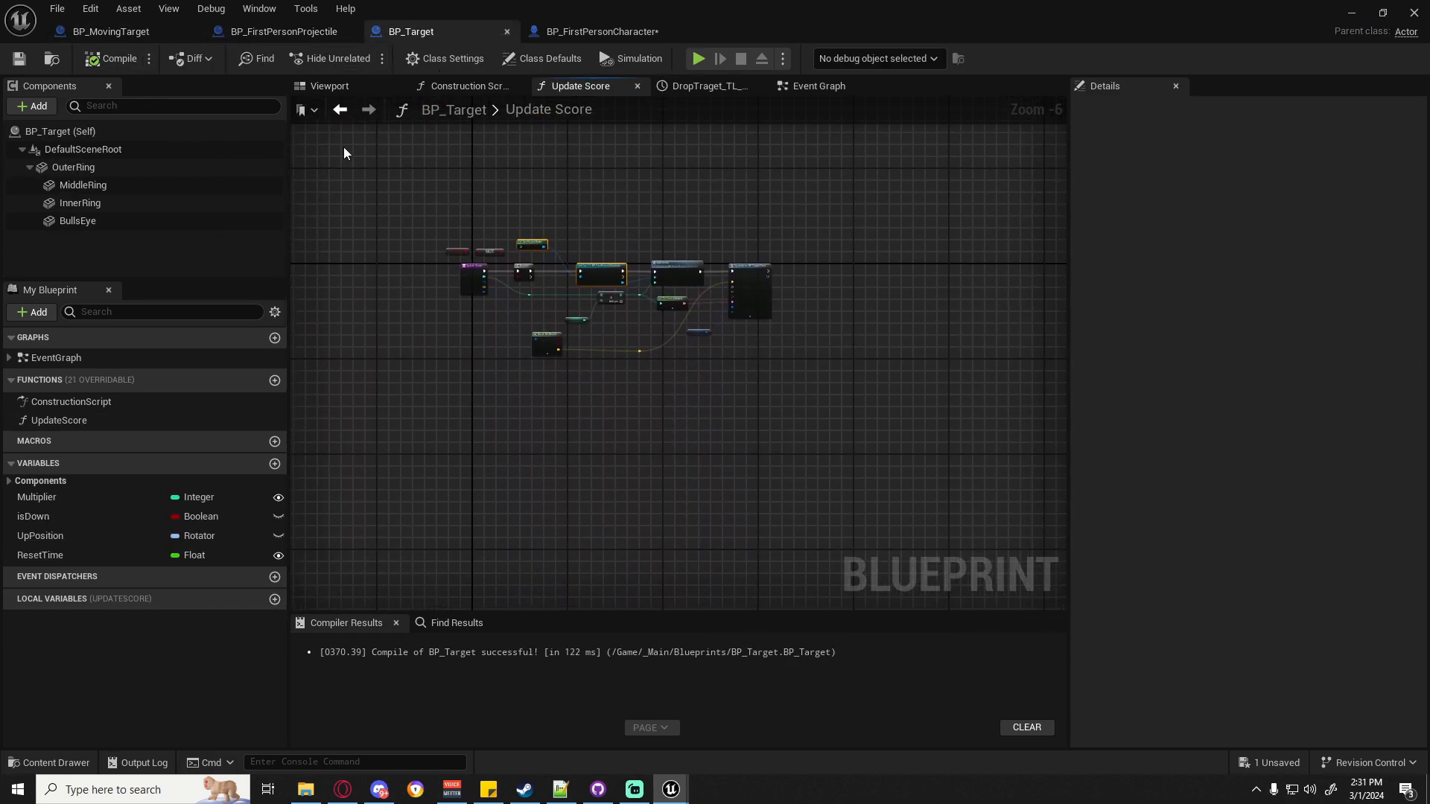
scroll(551, 272, "up", 2)
Examine the hit event logic in the BP_FirstPersonProjectile event graph.
left_click(268, 31)
scroll(581, 341, "down", 4)
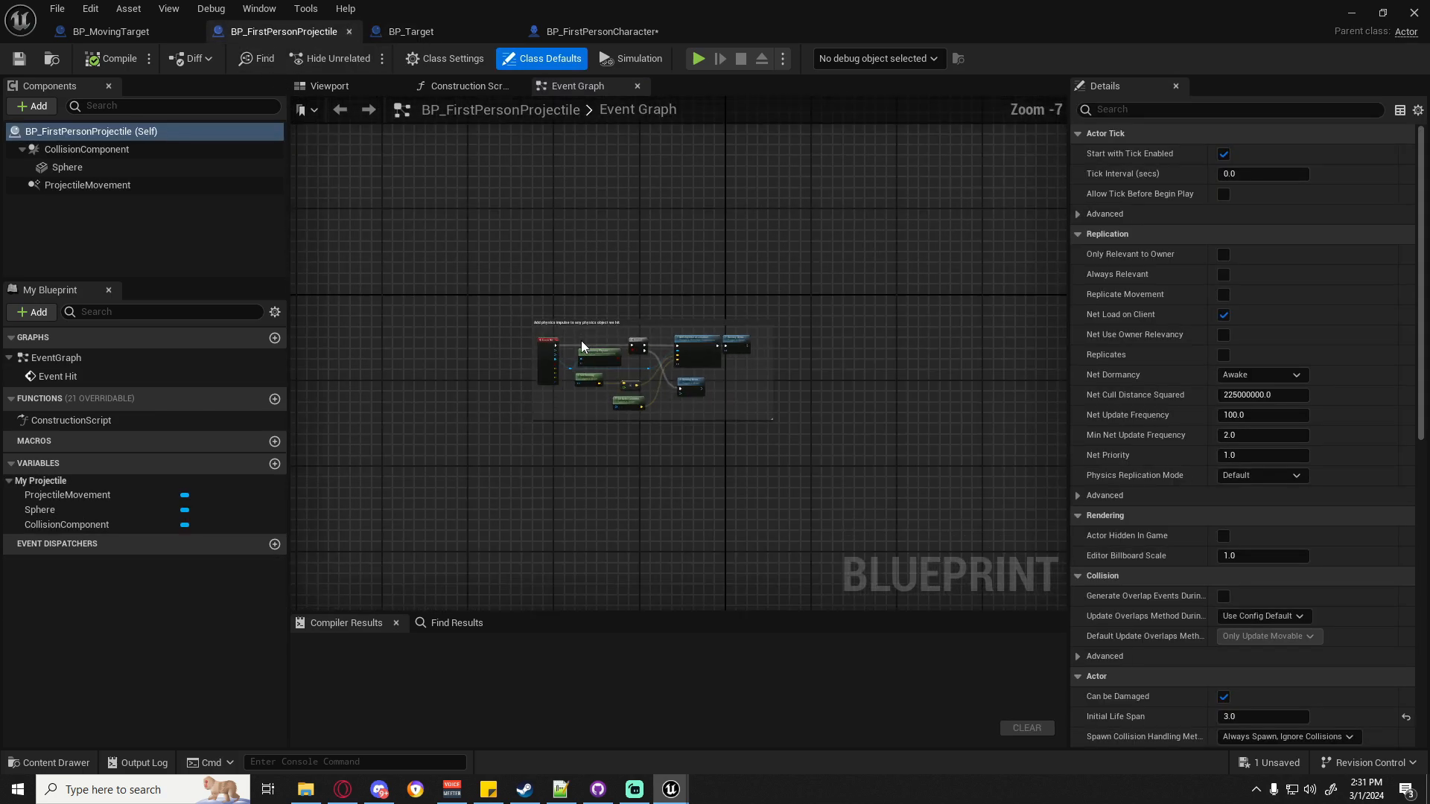
scroll(580, 341, "up", 1)
scroll(605, 342, "up", 1)
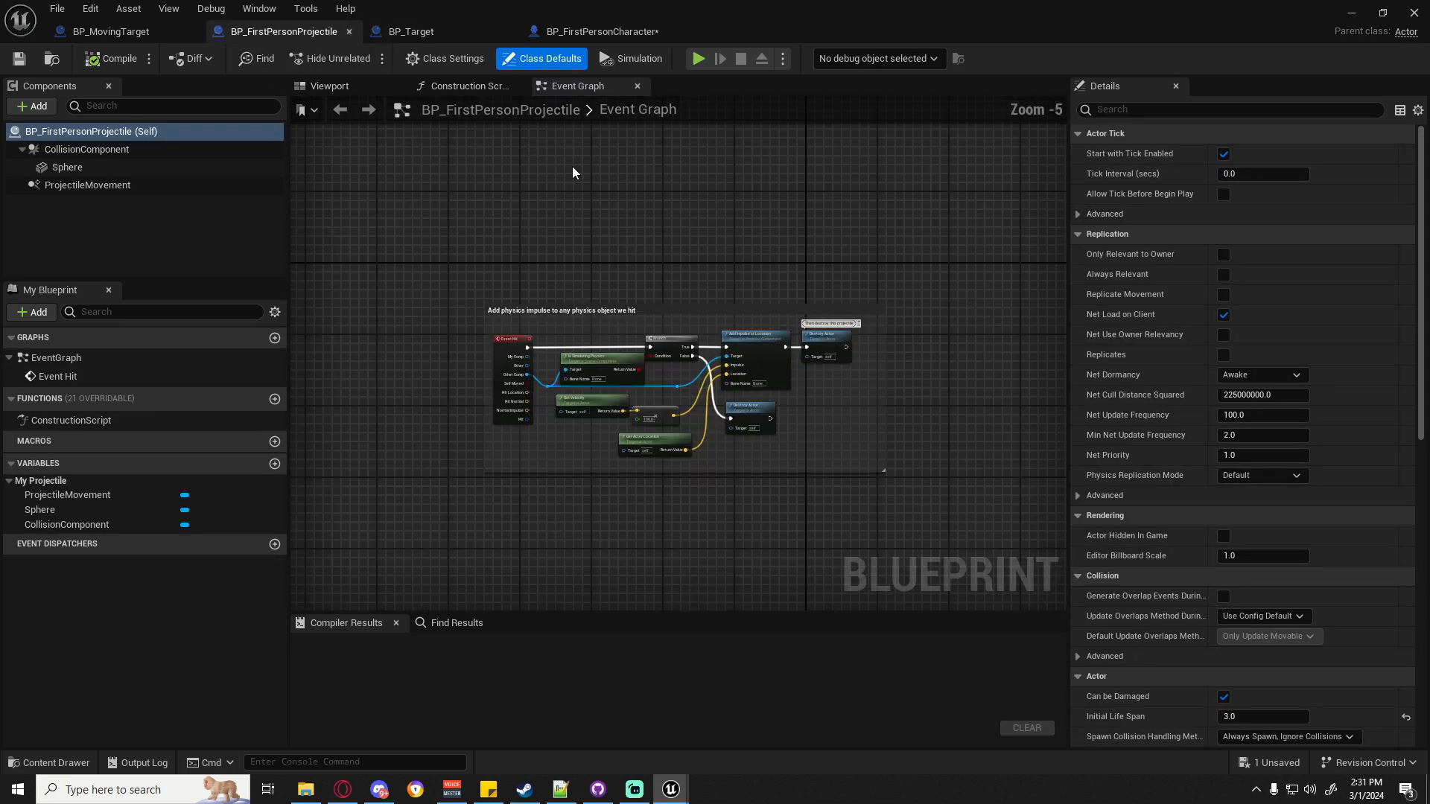
Examine the component hit events, projectile casts and Update Score calls in BP_Target's event graph.
left_click(441, 31)
scroll(621, 283, "down", 5)
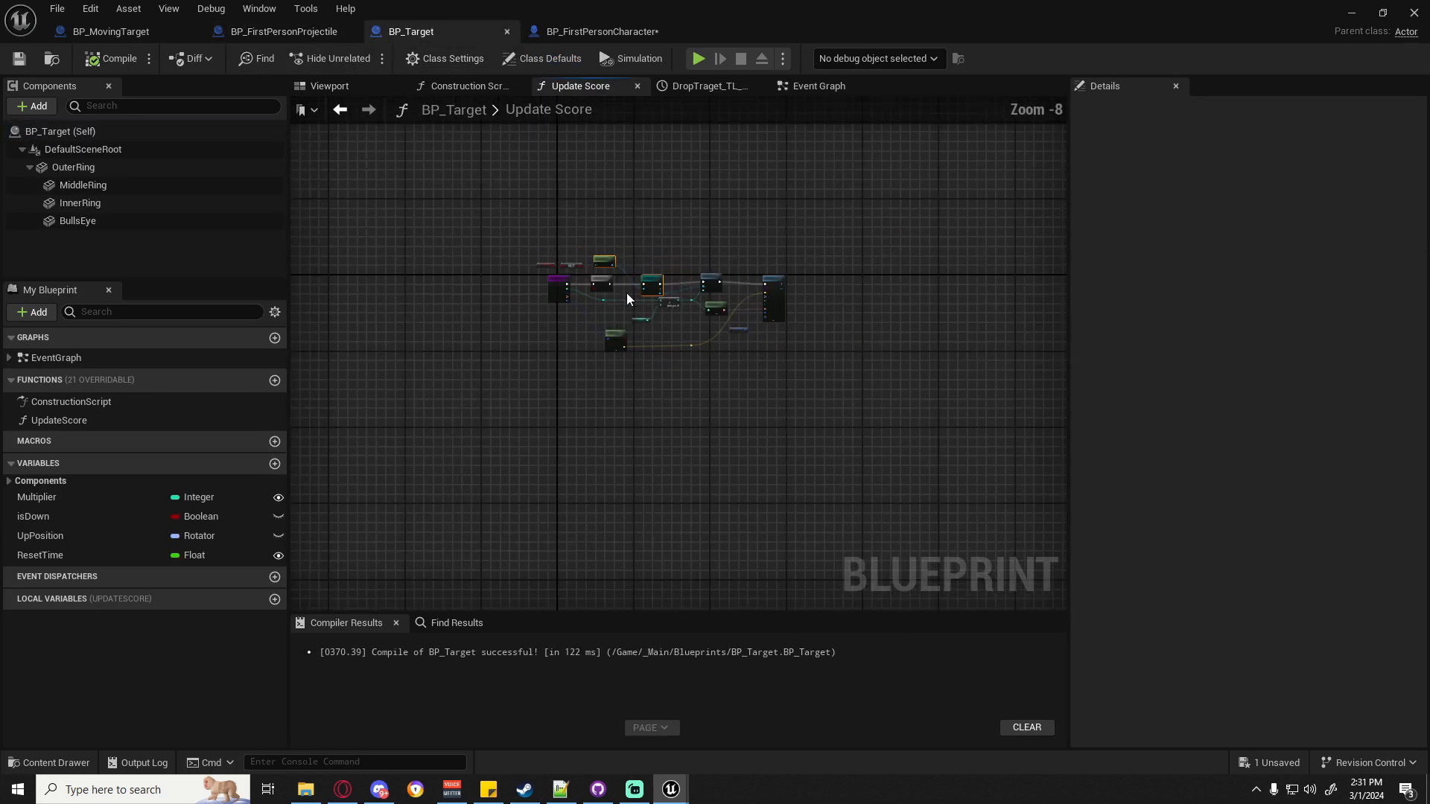
left_click(819, 86)
scroll(600, 359, "up", 6)
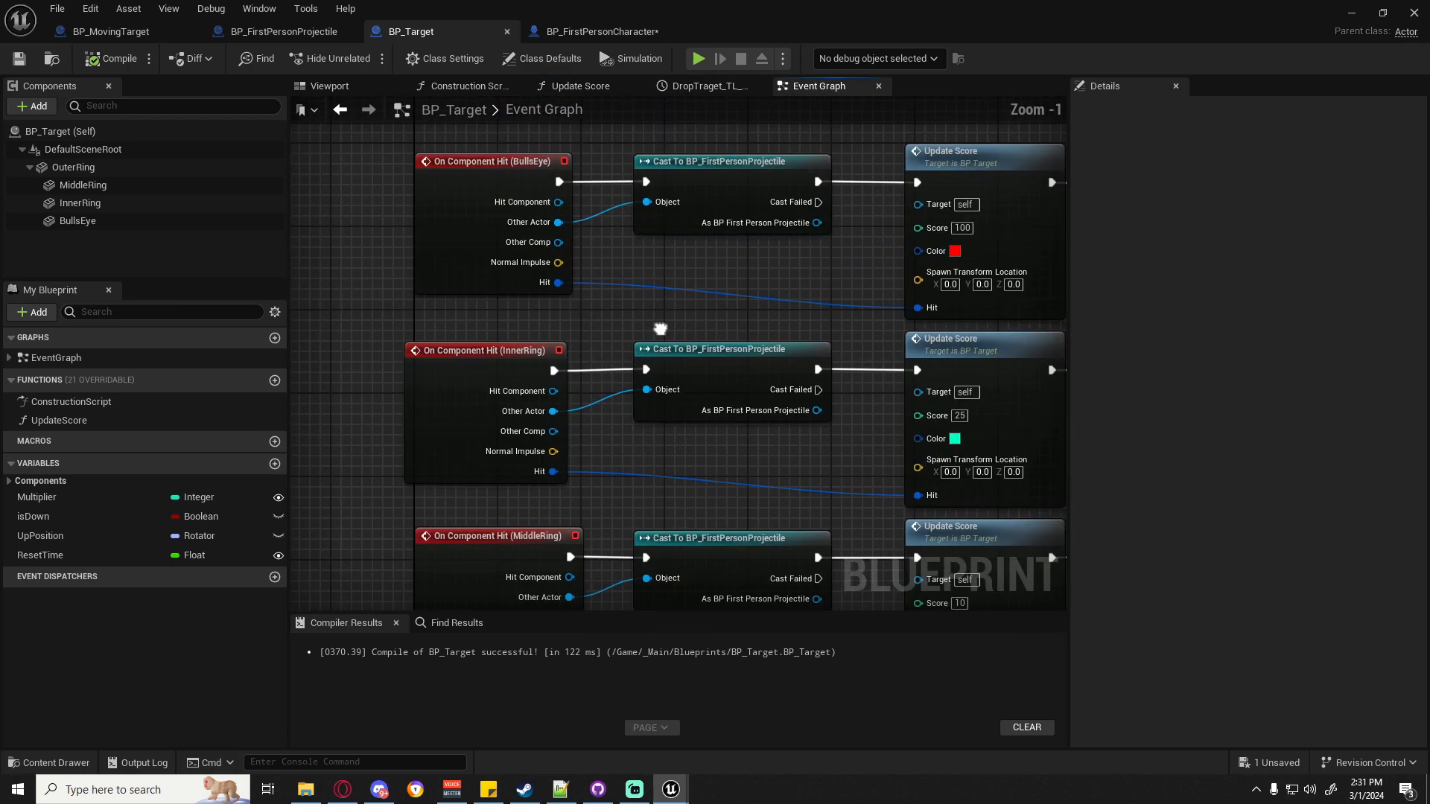
right_click_drag(661, 330, 570, 400)
left_click_drag(438, 180, 910, 320)
left_click_drag(651, 184, 595, 271)
right_click_drag(591, 319, 489, 286)
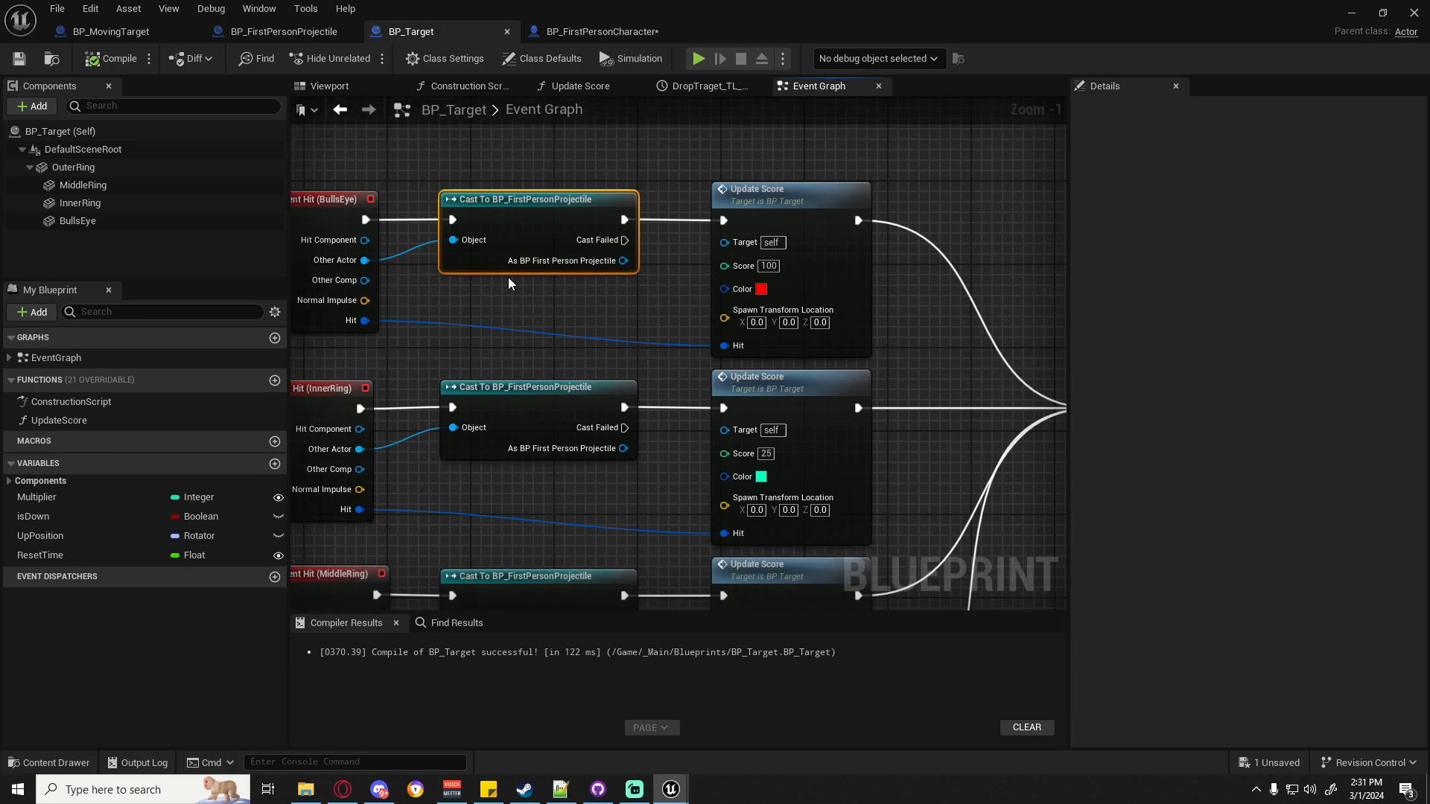
right_click_drag(925, 354, 849, 317)
right_click_drag(498, 293, 855, 257)
right_click_drag(573, 157, 554, 219)
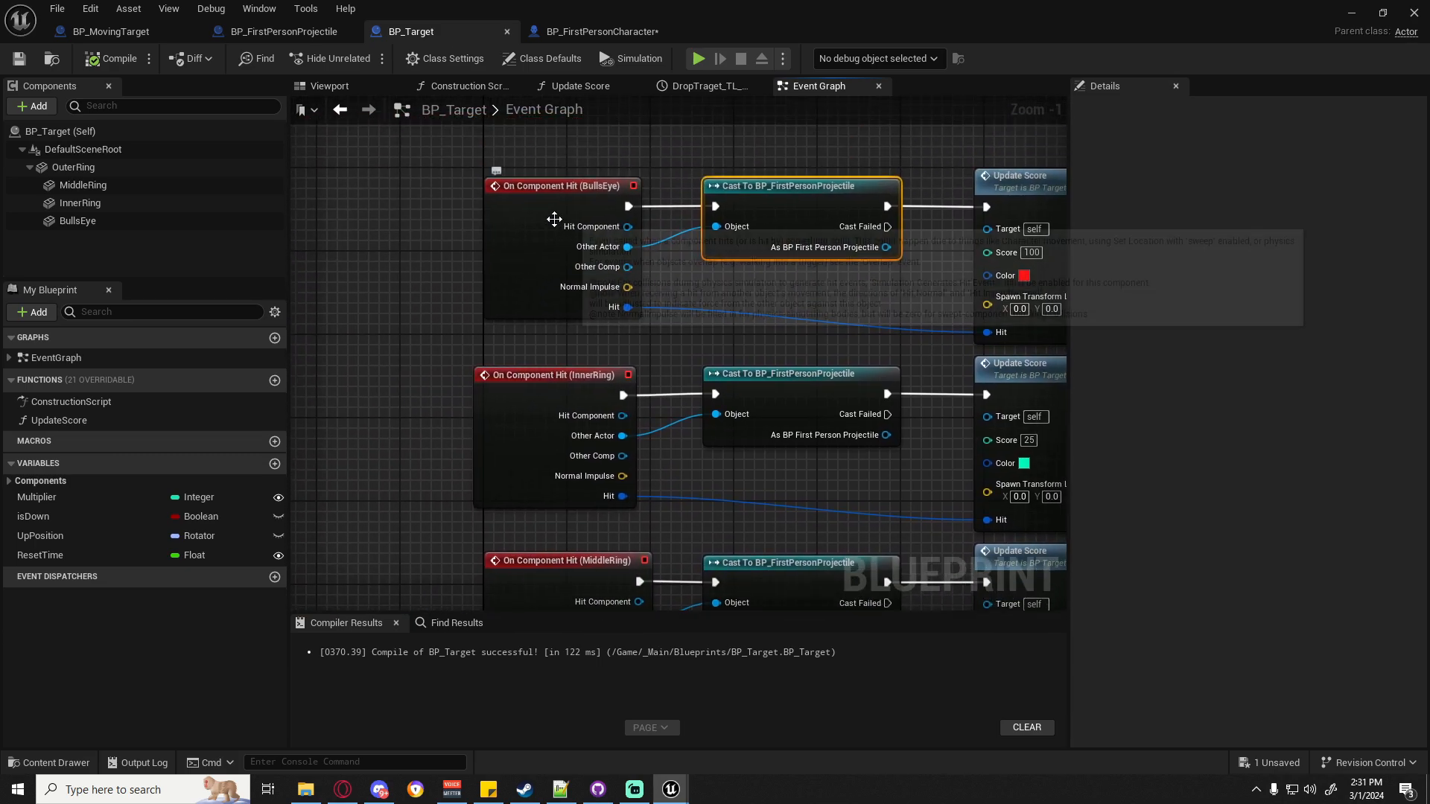
Inspect BP_Target's ring and BullsEye components, picking the individual rings on the target model in the viewport.
left_click(155, 189)
left_click(140, 207)
left_click(137, 222)
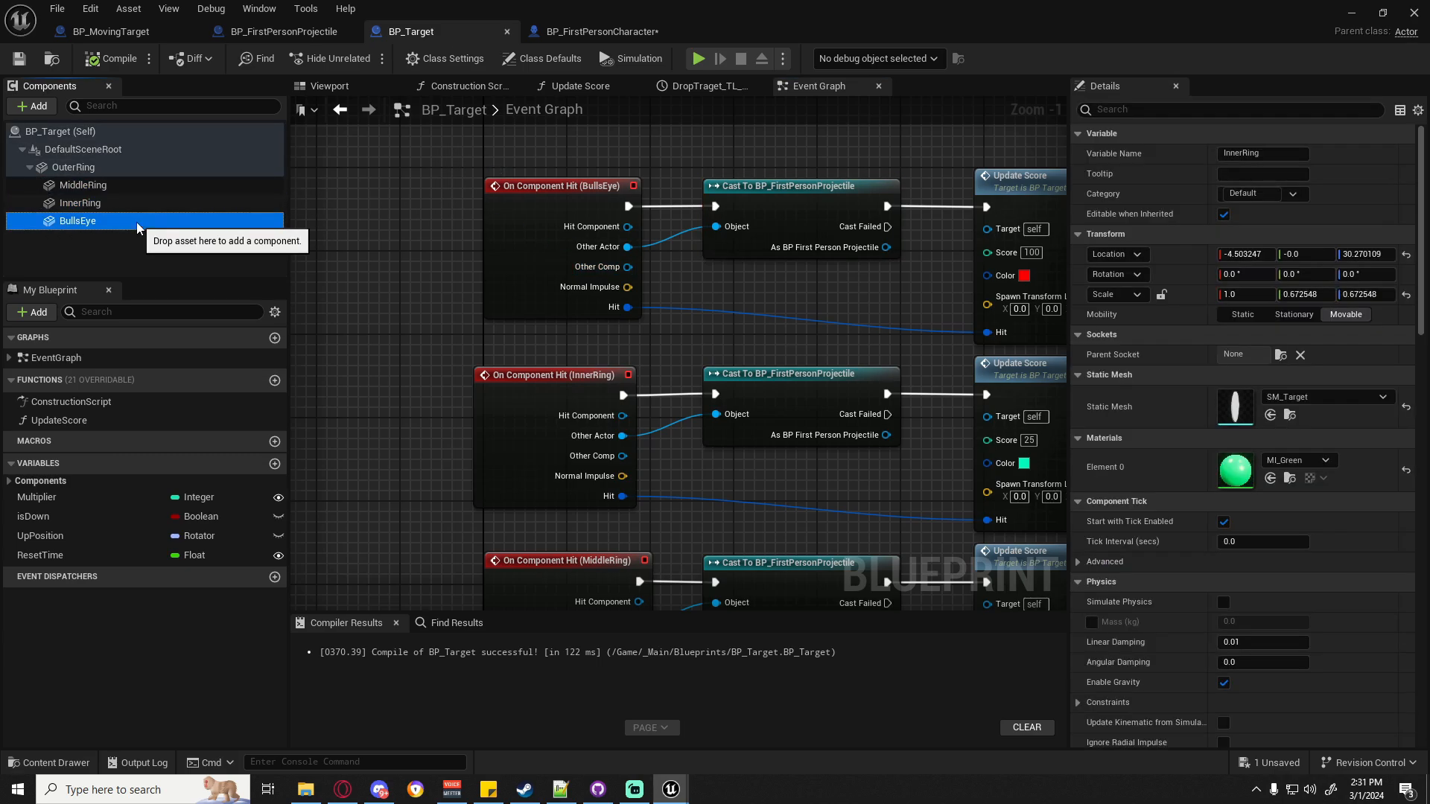
left_click(319, 87)
left_click_drag(569, 322, 580, 319, "alt")
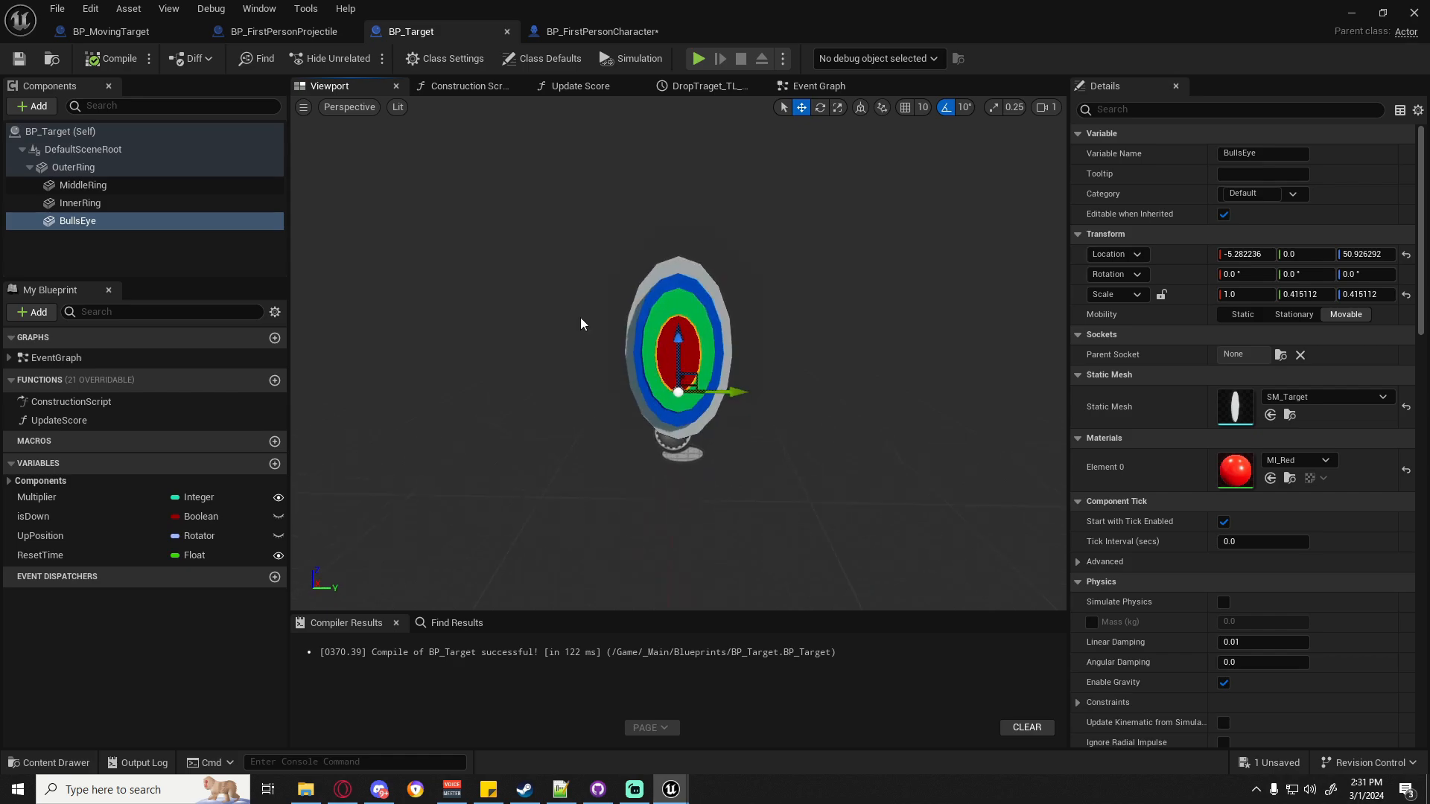
left_click(652, 326)
left_click(647, 294)
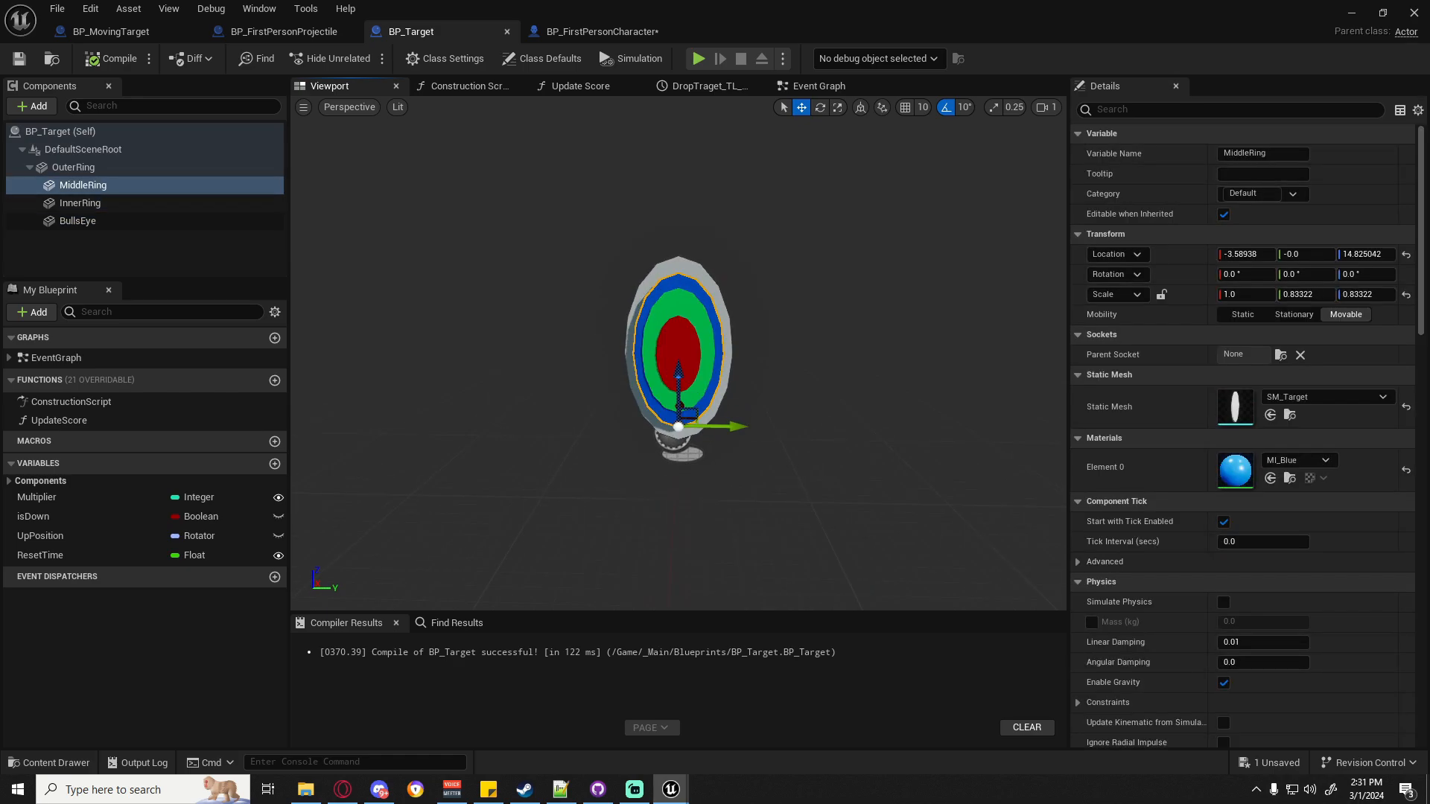
left_click(638, 292)
Check the score and color assigned to each ring's Update Score call in BP_Target's event graph.
left_click(812, 87)
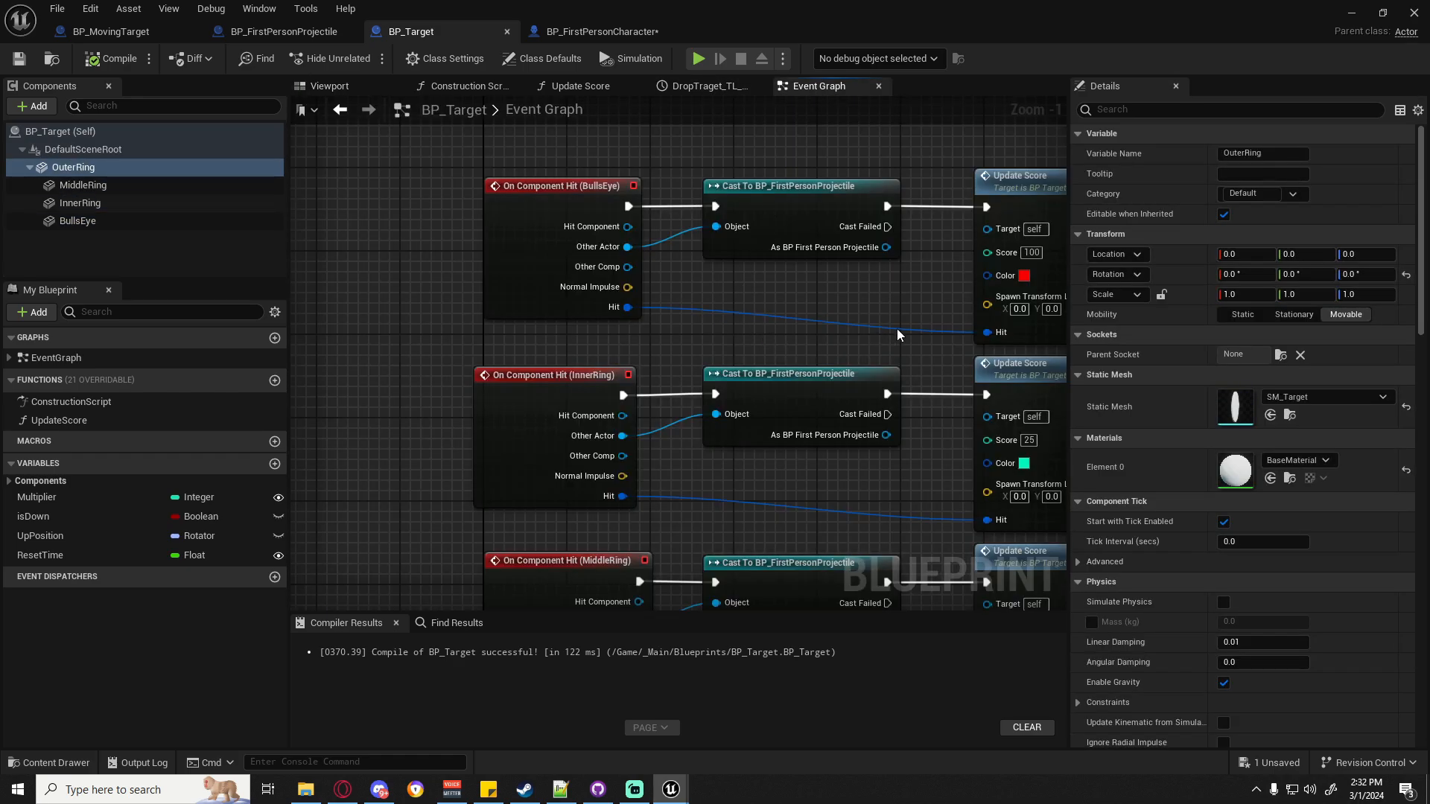
right_click_drag(896, 328, 681, 345)
right_click_drag(680, 213, 843, 262)
right_click_drag(523, 203, 533, 263)
scroll(595, 365, "down", 1)
right_click_drag(595, 365, 601, 230)
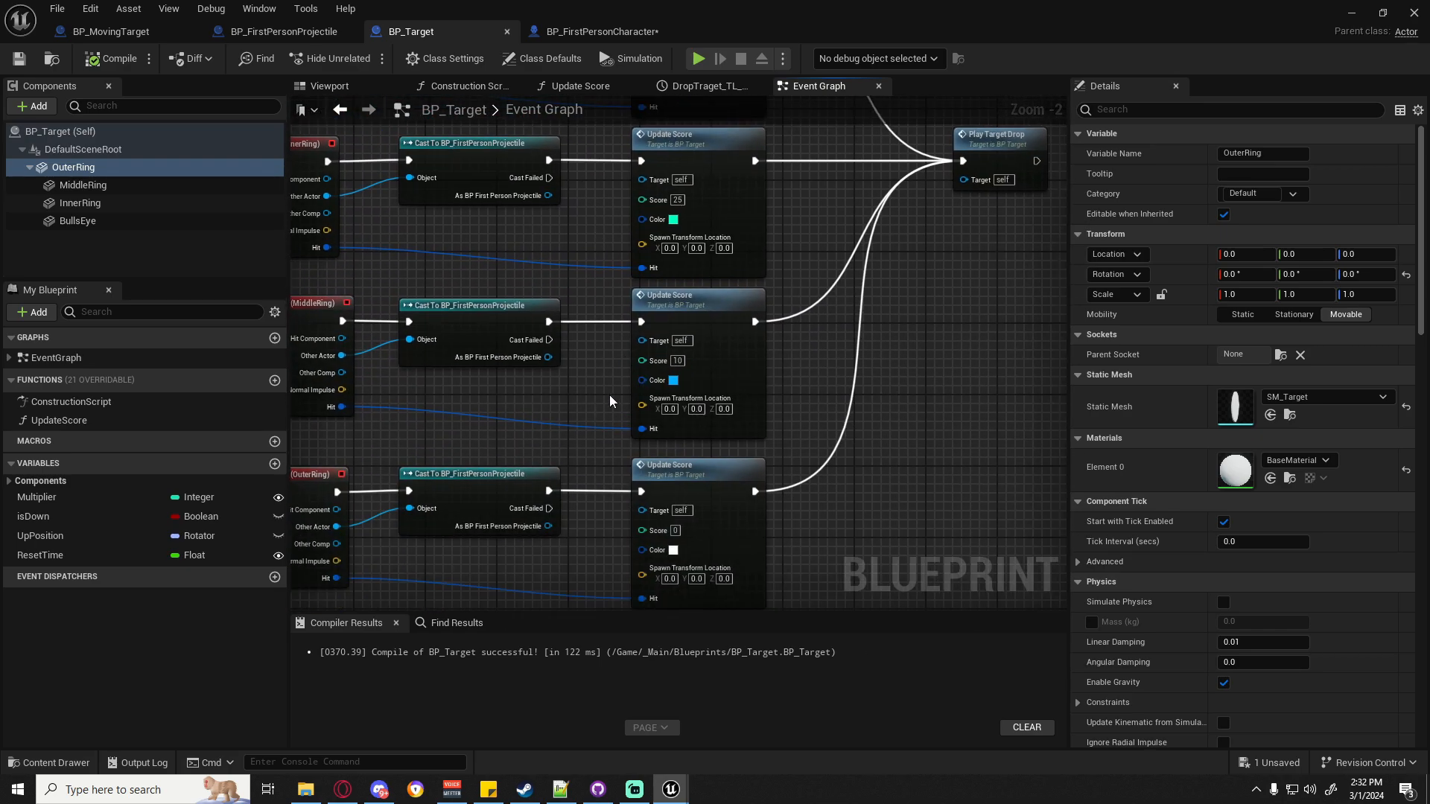
right_click_drag(581, 448, 593, 454)
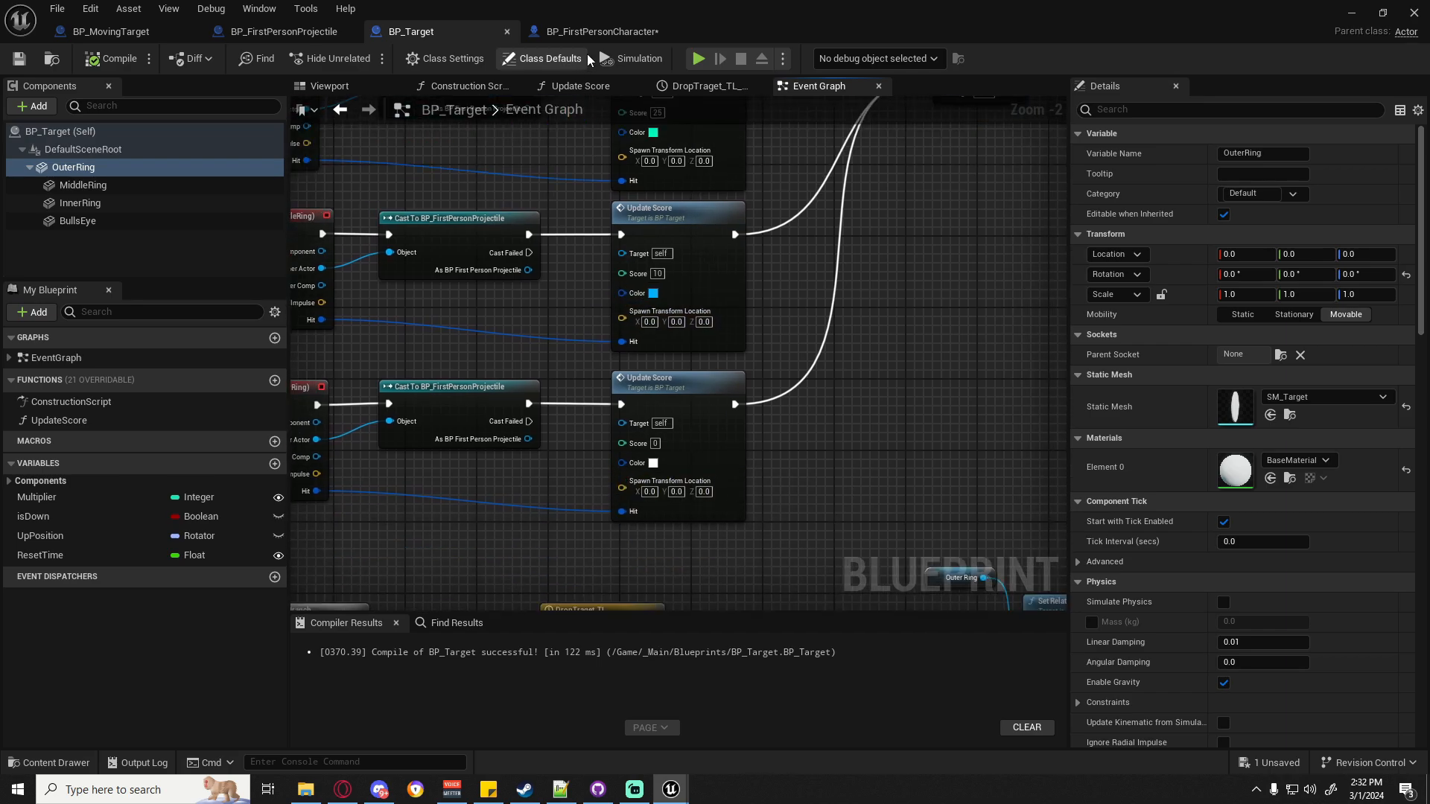
Return to BP_FirstPersonCharacter and set the >= node's comparison value to 300.
left_click(595, 32)
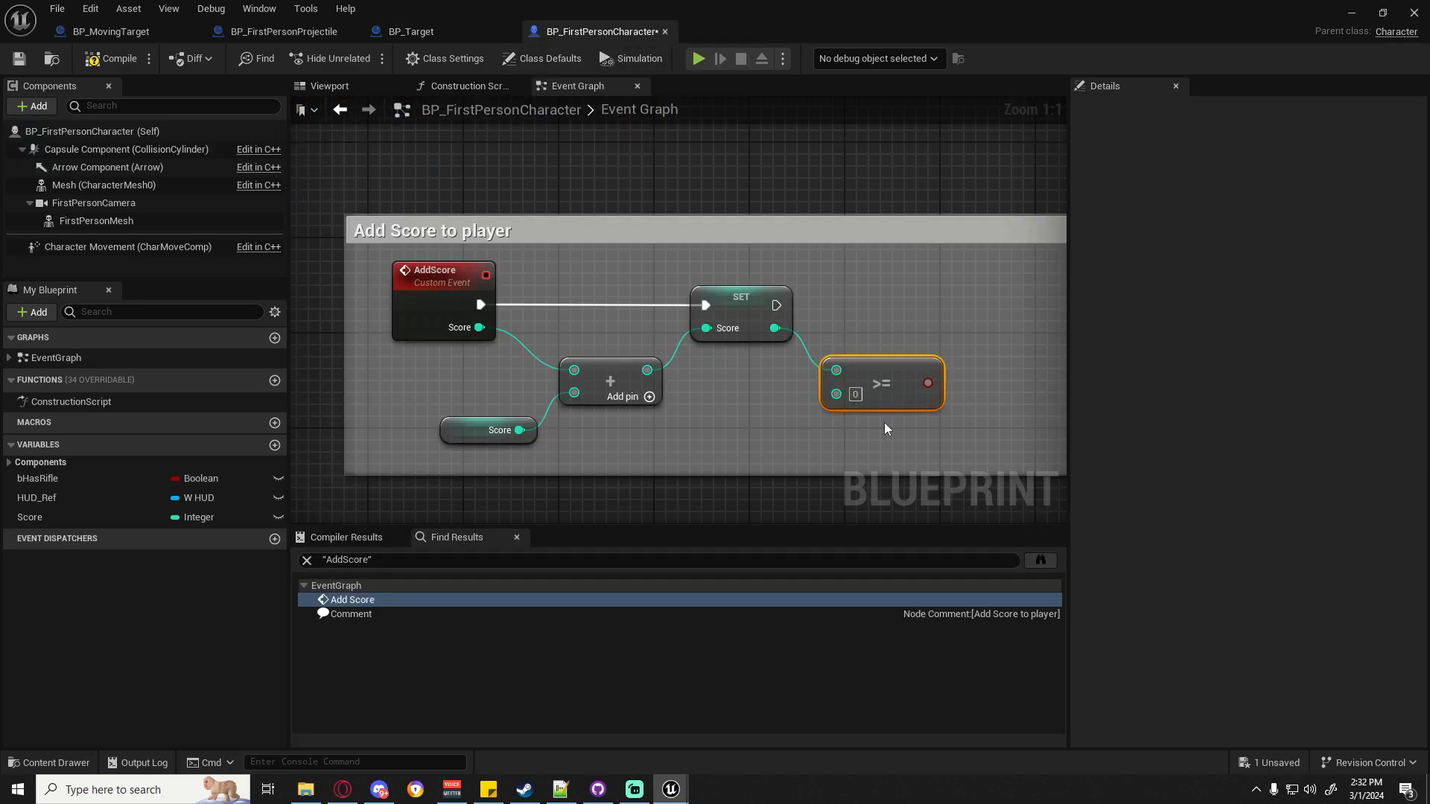
right_click_drag(883, 423, 860, 433)
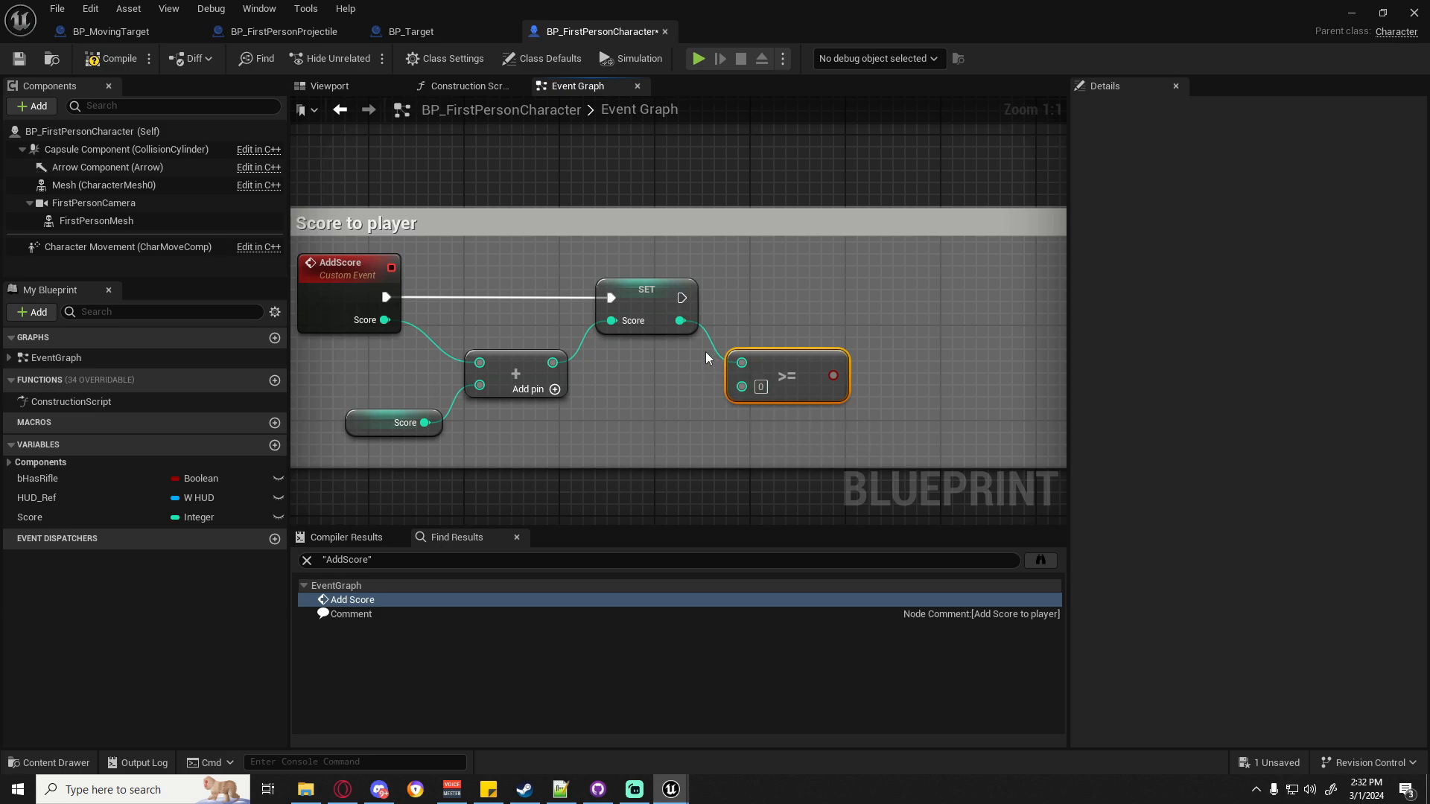
left_click(763, 387)
type("300")
key("Return")
Add a Branch node executed after SET Score with the >= result as its condition, and align it with SET.
left_click(908, 337)
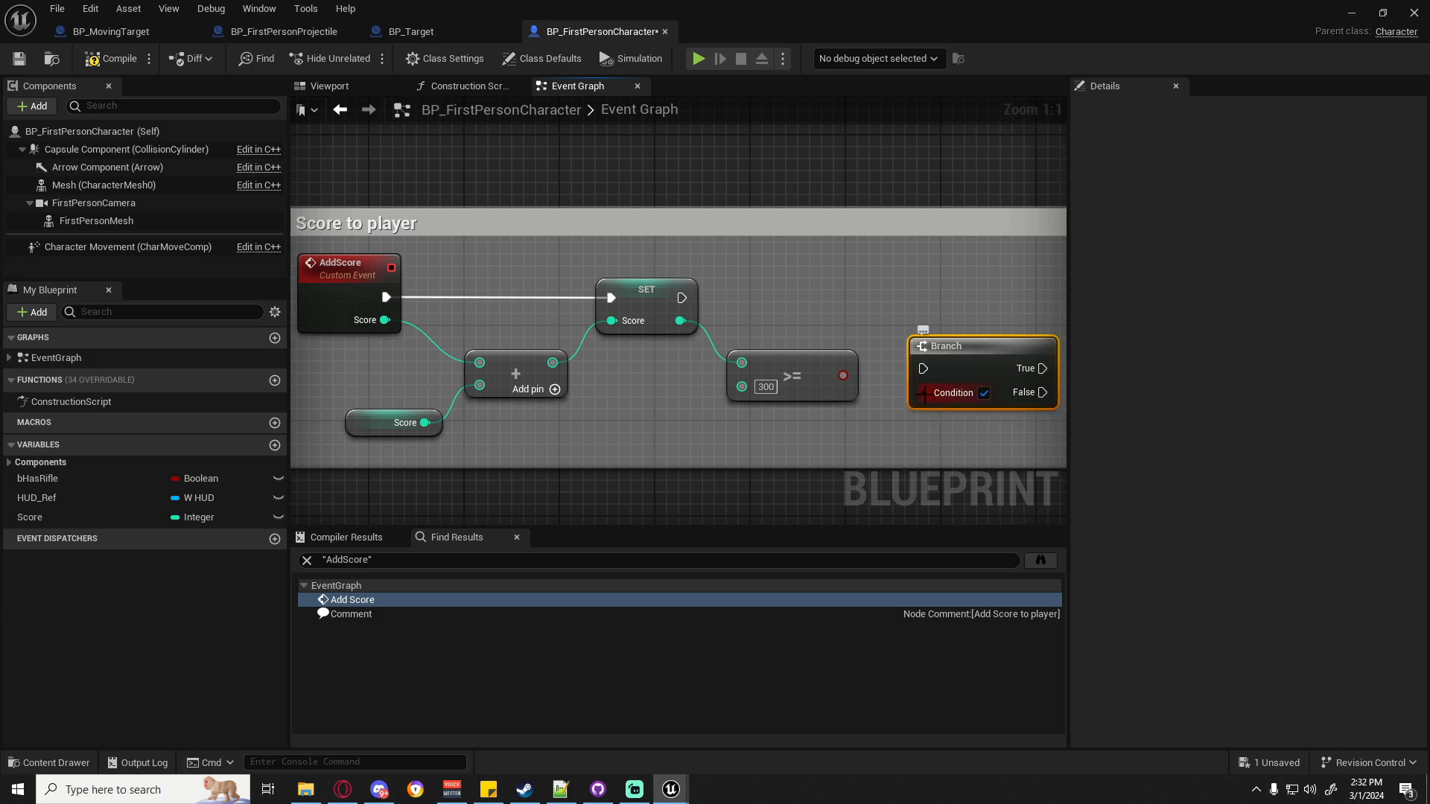
left_click_drag(923, 392, 846, 375)
left_click_drag(924, 368, 683, 298)
left_click_drag(974, 354, 922, 283)
right_click_drag(922, 282, 777, 286)
Add a Print String node on the Branch's True output, aligned with the Branch, and set its text to "Game Over".
left_click_drag(831, 300, 886, 303)
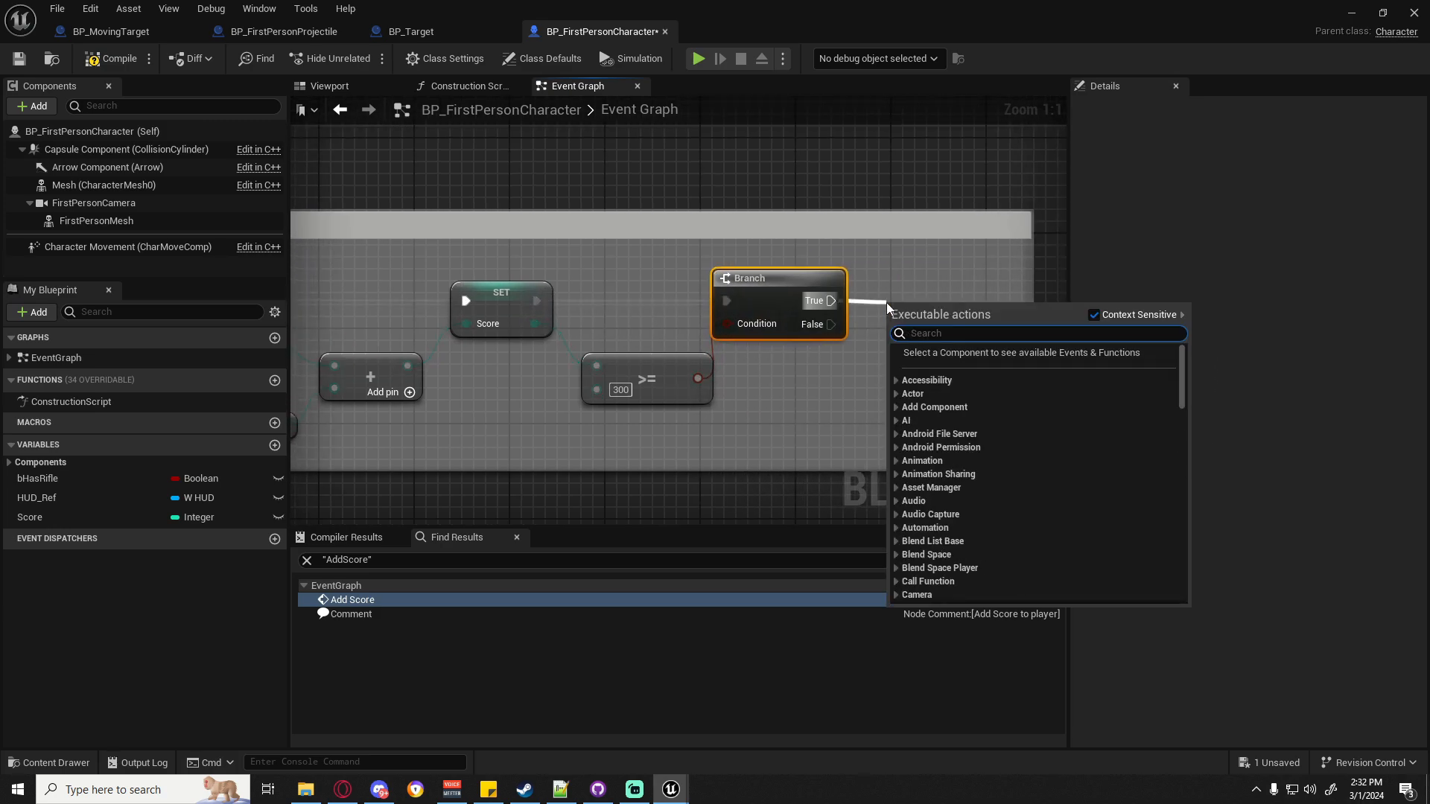
type("print string")
key("Return")
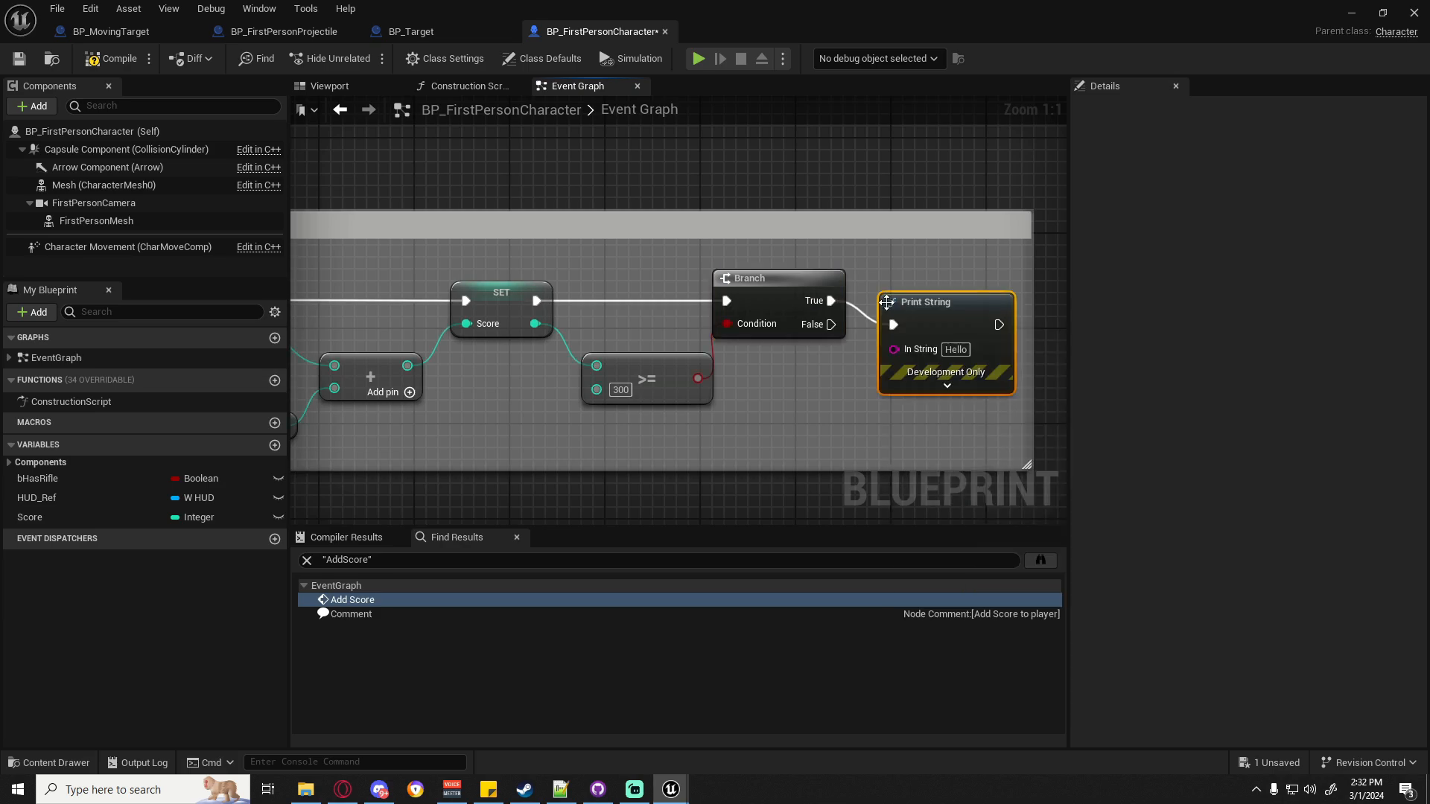
left_click_drag(886, 302, 887, 278)
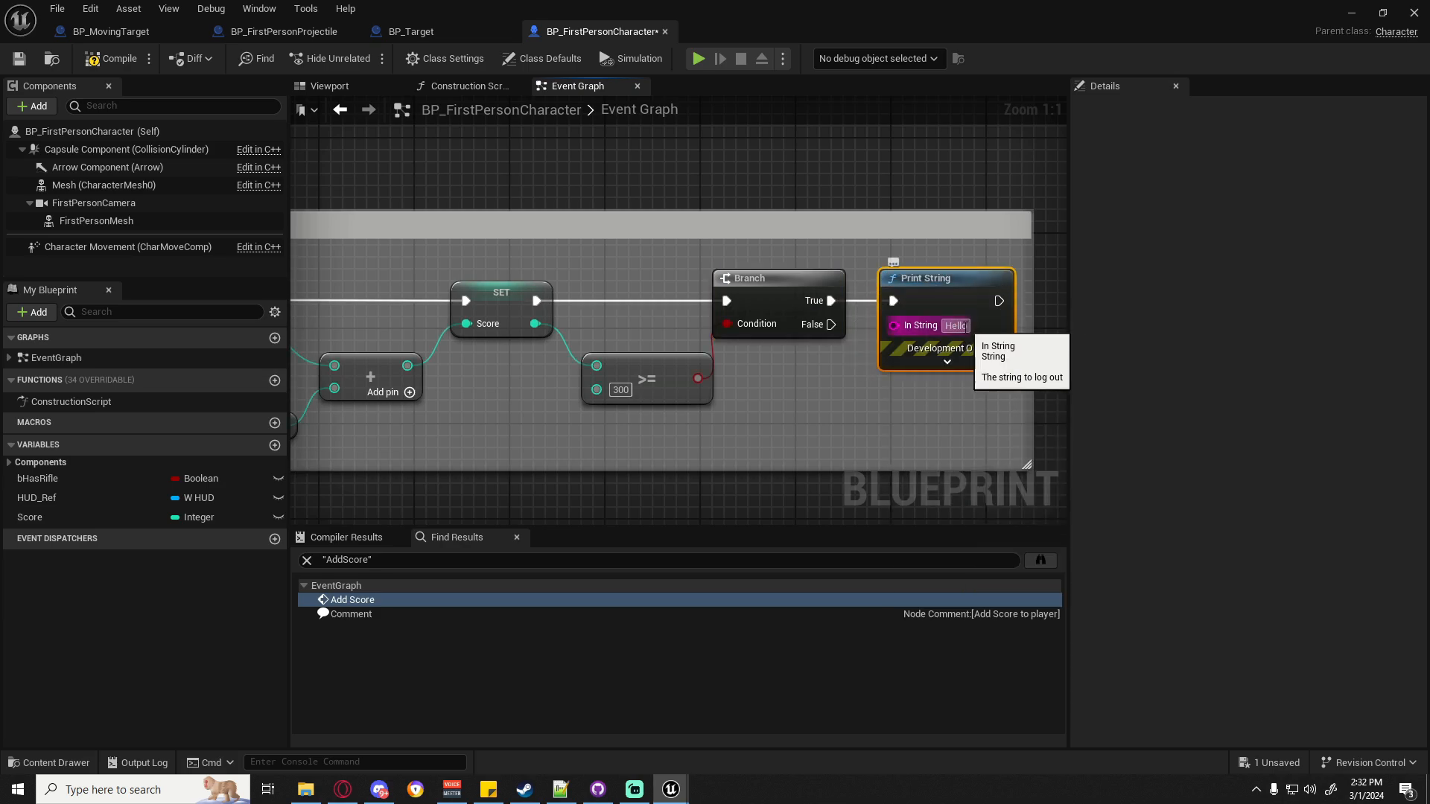
type("Game Over")
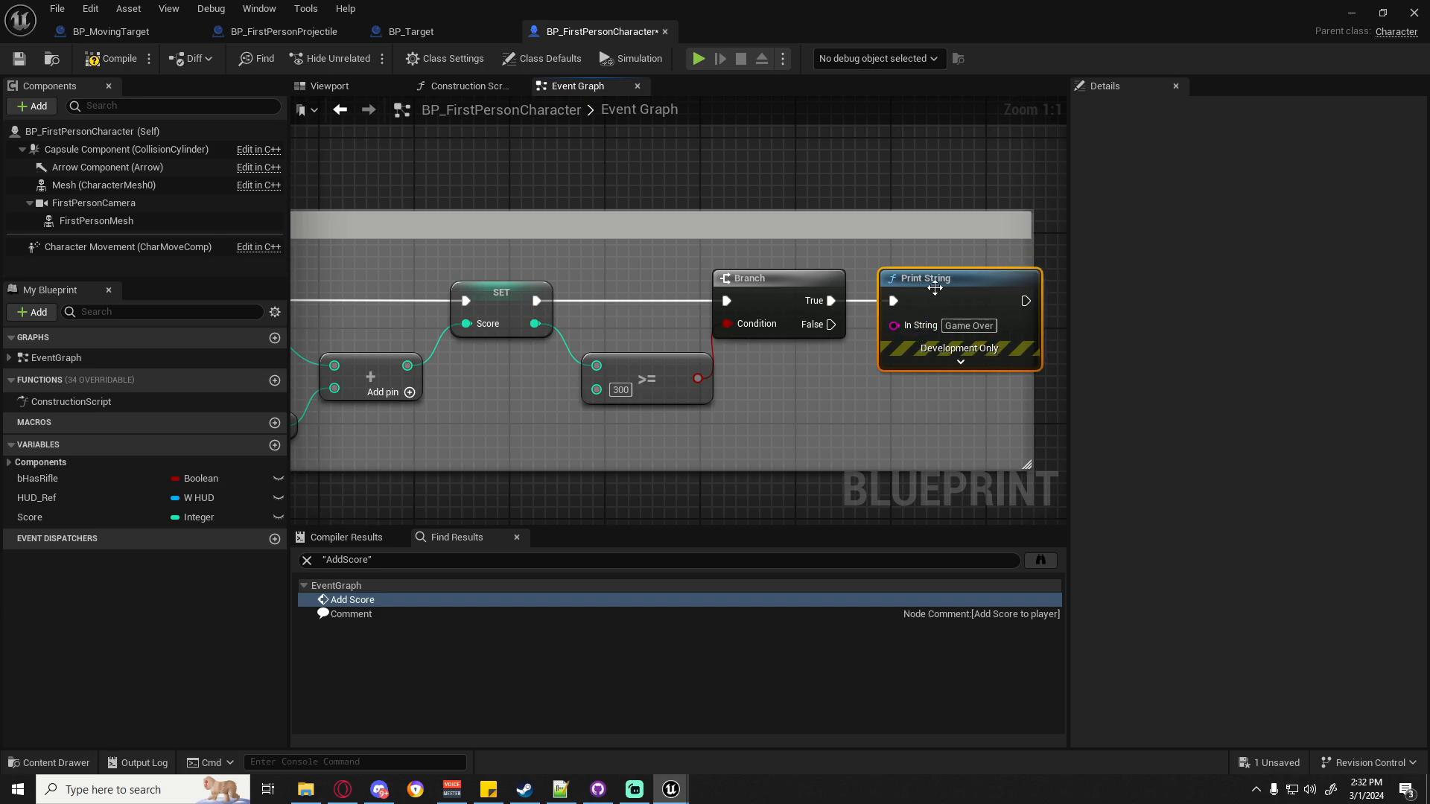
Tidy the spacing by moving Print String farther from the Branch and the >= node slightly left.
left_click_drag(936, 287, 971, 287)
right_click_drag(798, 411, 712, 392)
left_click_drag(568, 363, 556, 363)
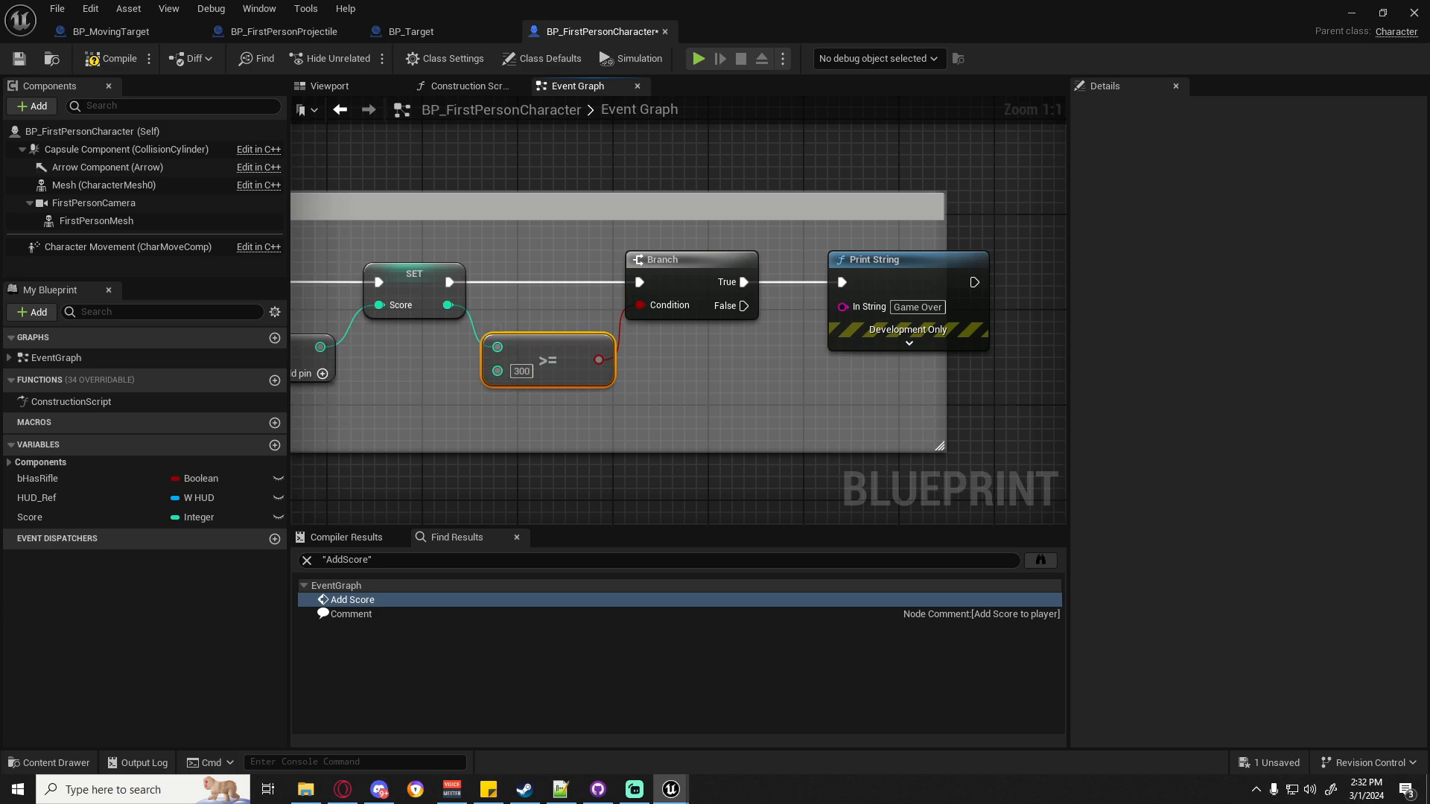
right_click_drag(499, 372, 639, 375)
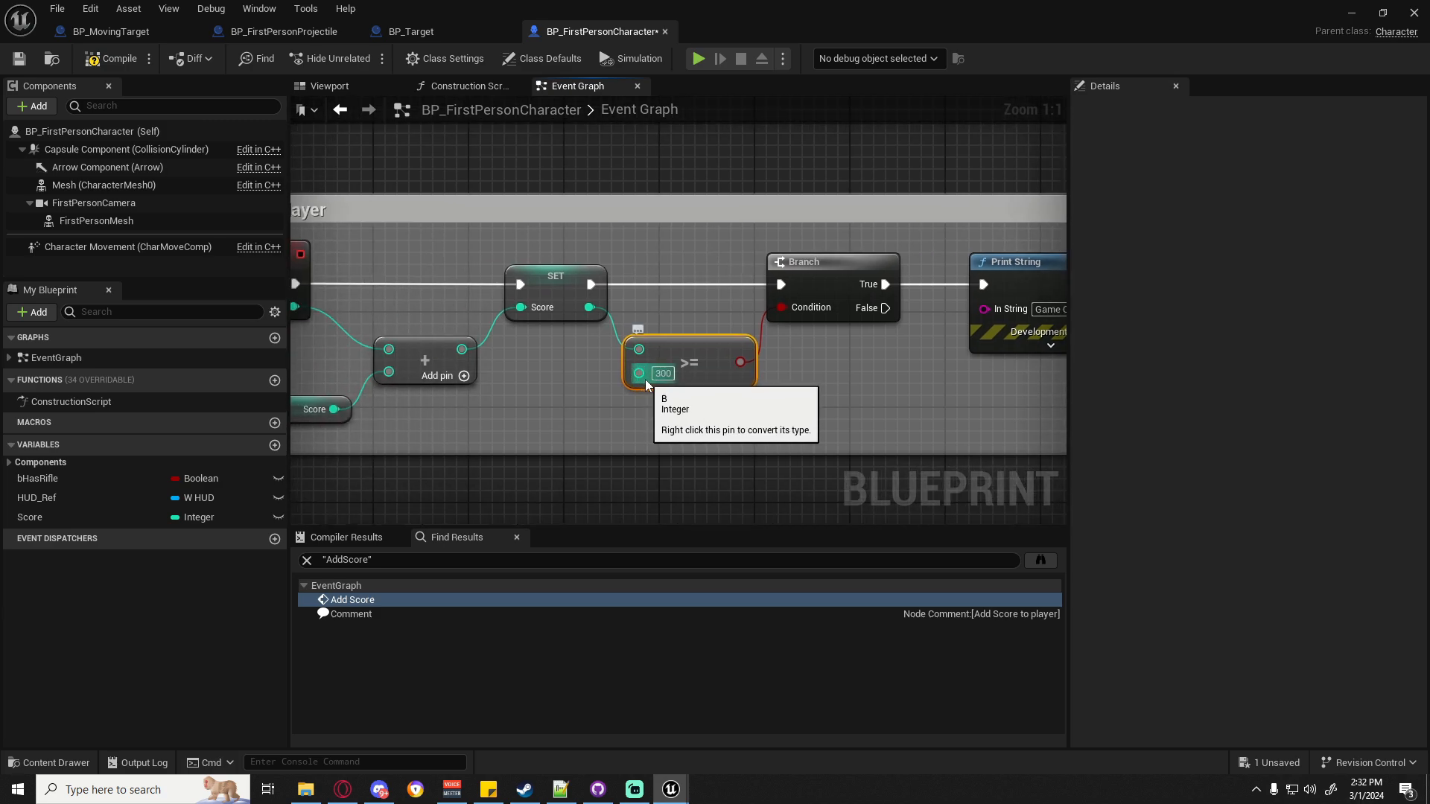
Widen the Add Score comment box so it fully encloses the Print String node.
right_click(638, 381)
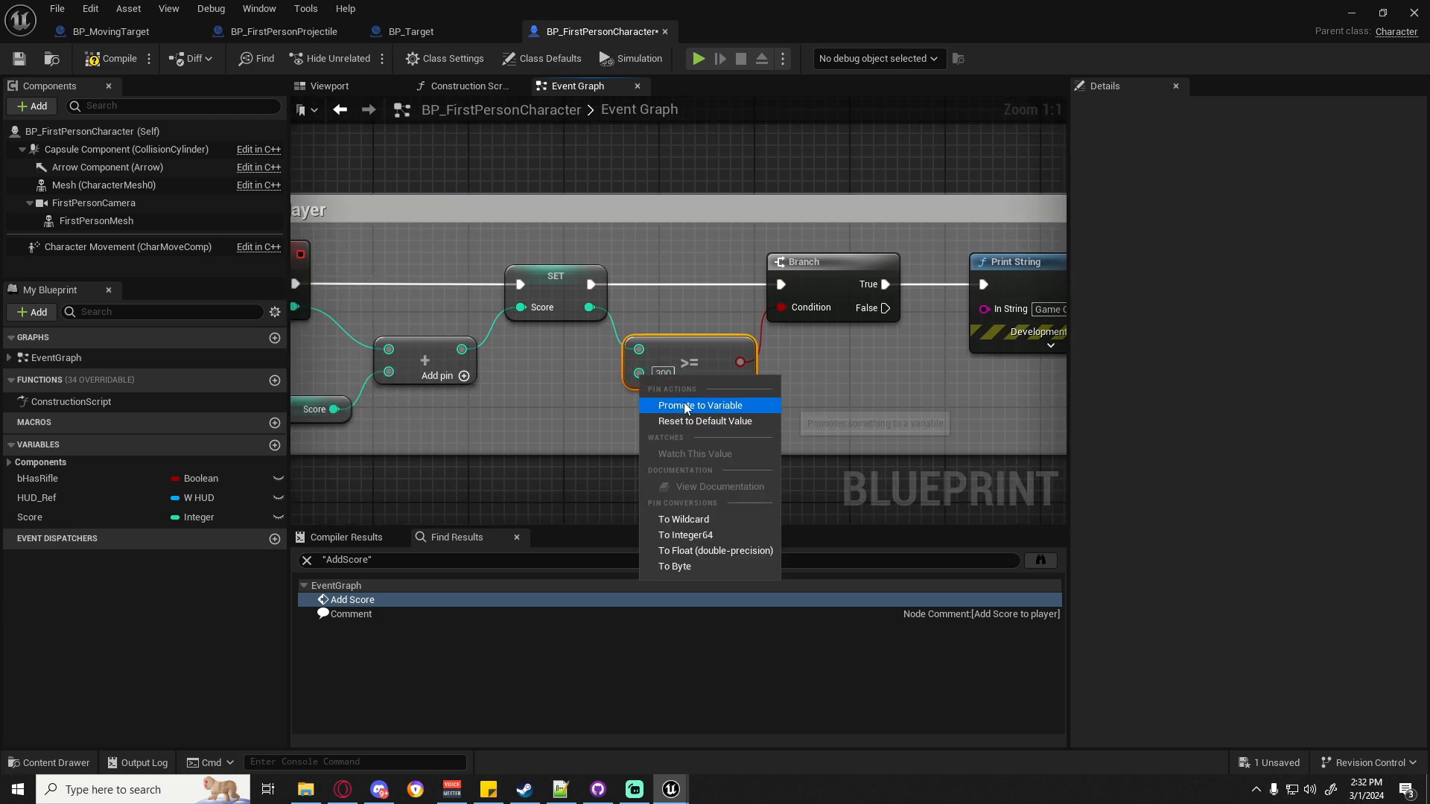
left_click(869, 461)
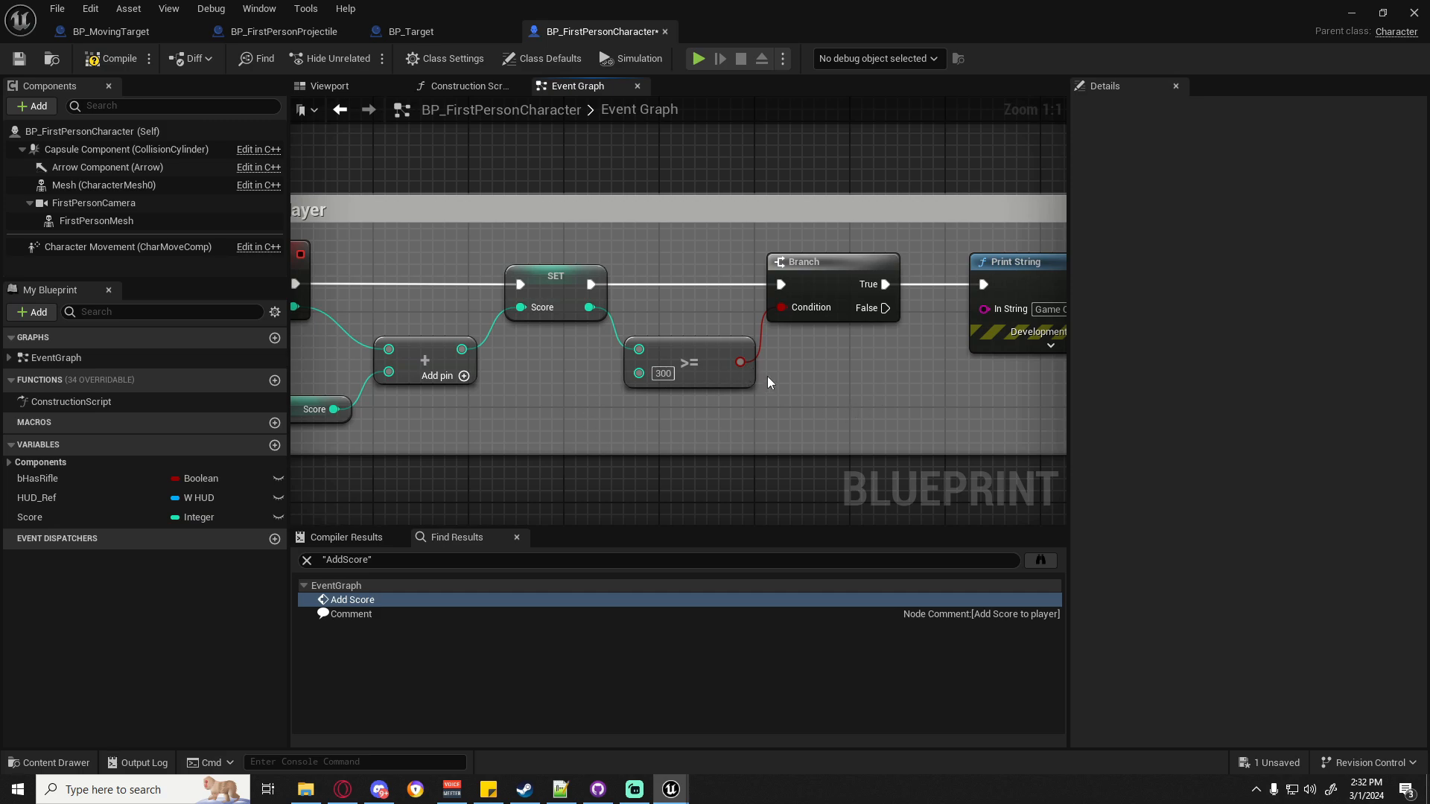
right_click_drag(851, 388, 603, 439)
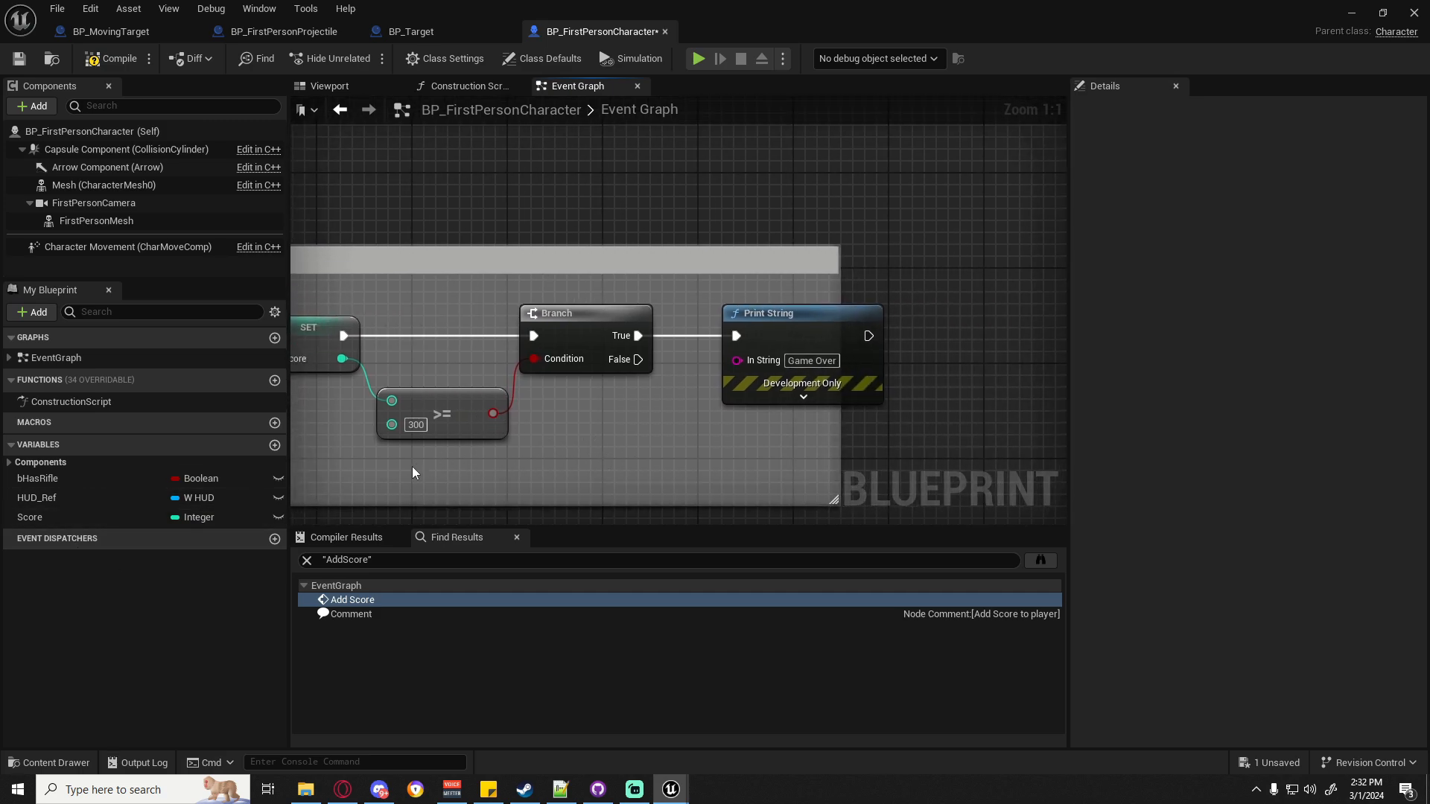
left_click_drag(421, 368, 452, 418)
right_click_drag(660, 445, 543, 418)
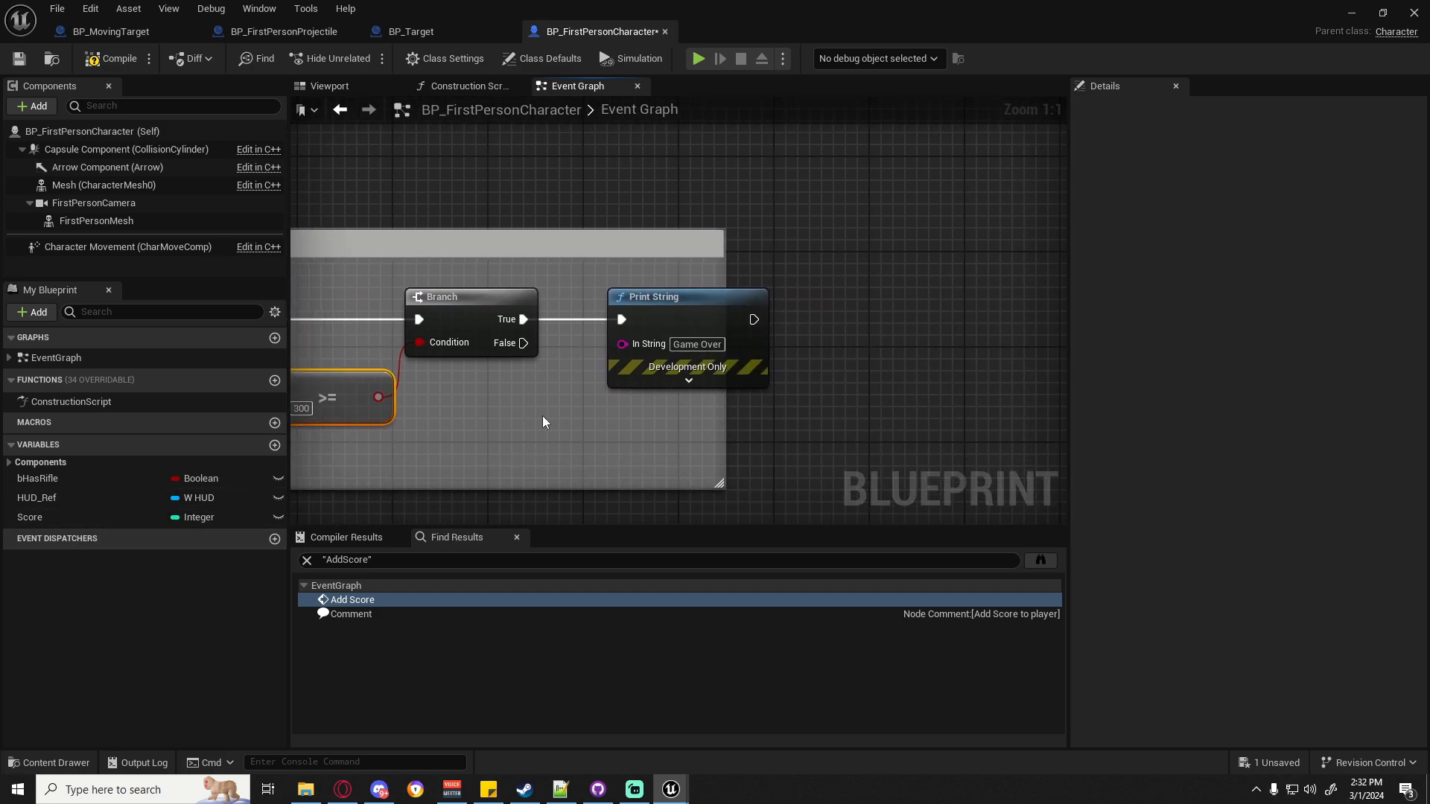
left_click_drag(722, 409, 950, 410)
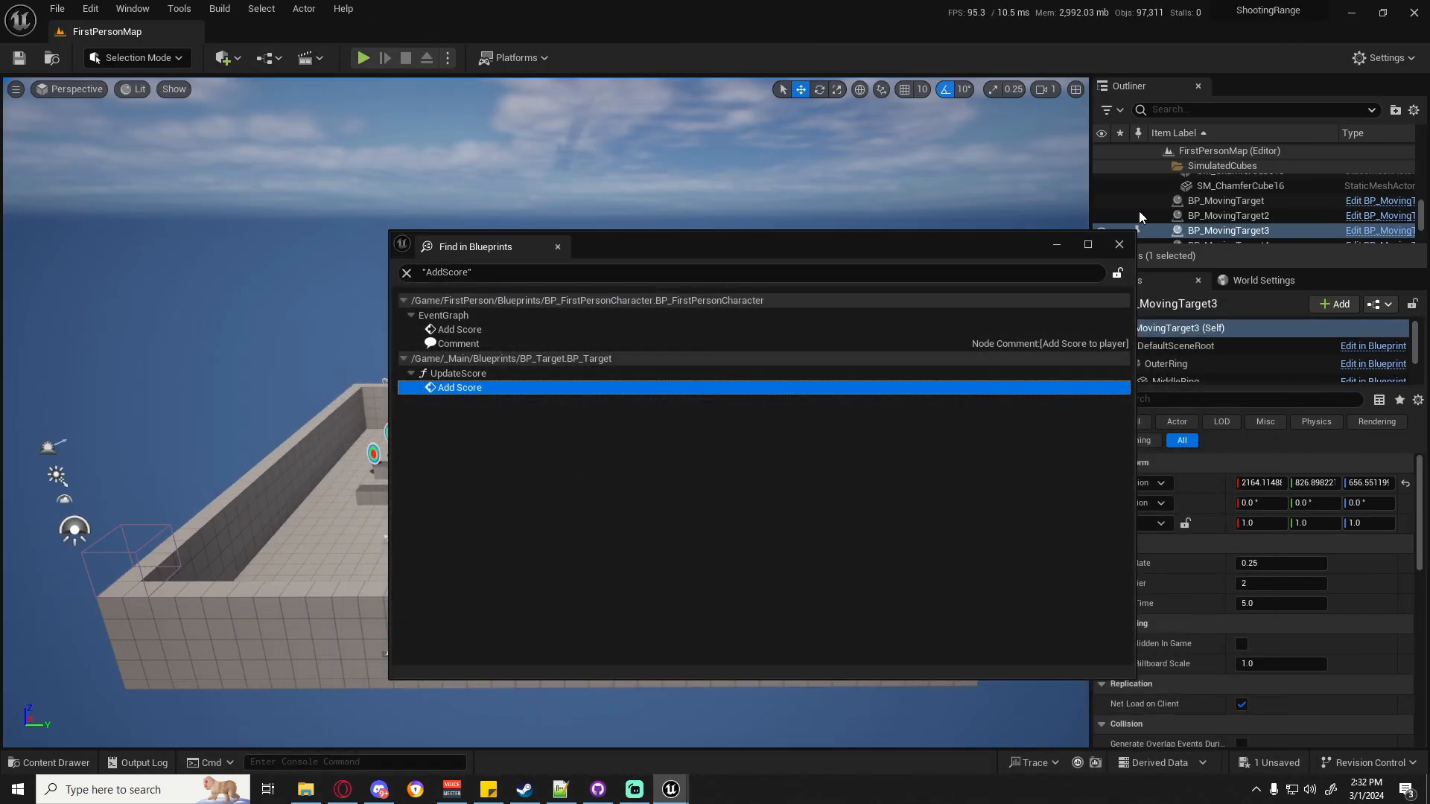
Close the Find in Blueprints results and playtest the level, picking up the rifle and shooting targets until the score passes 300.
left_click(1118, 244)
left_click(364, 57)
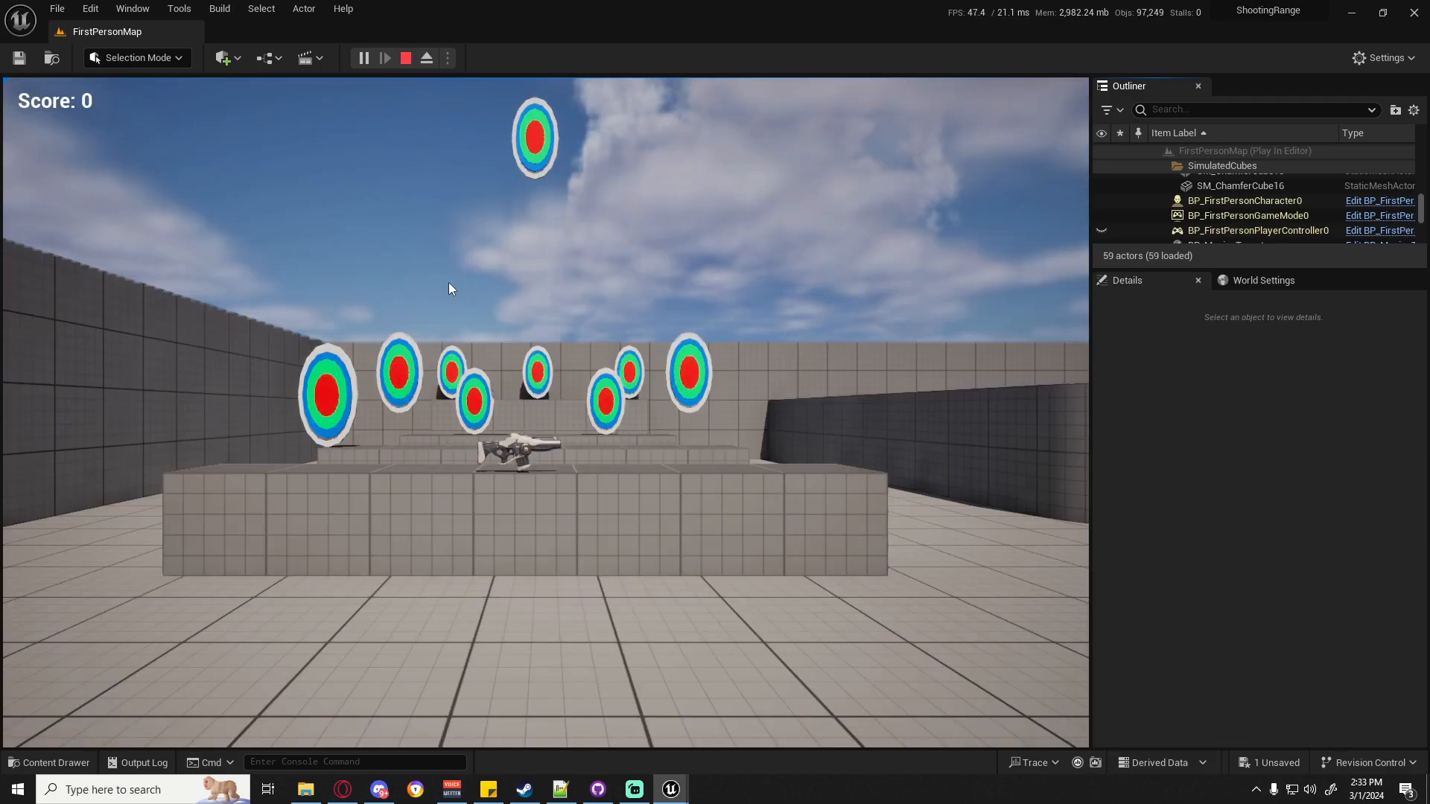
left_click(448, 283)
key("w")
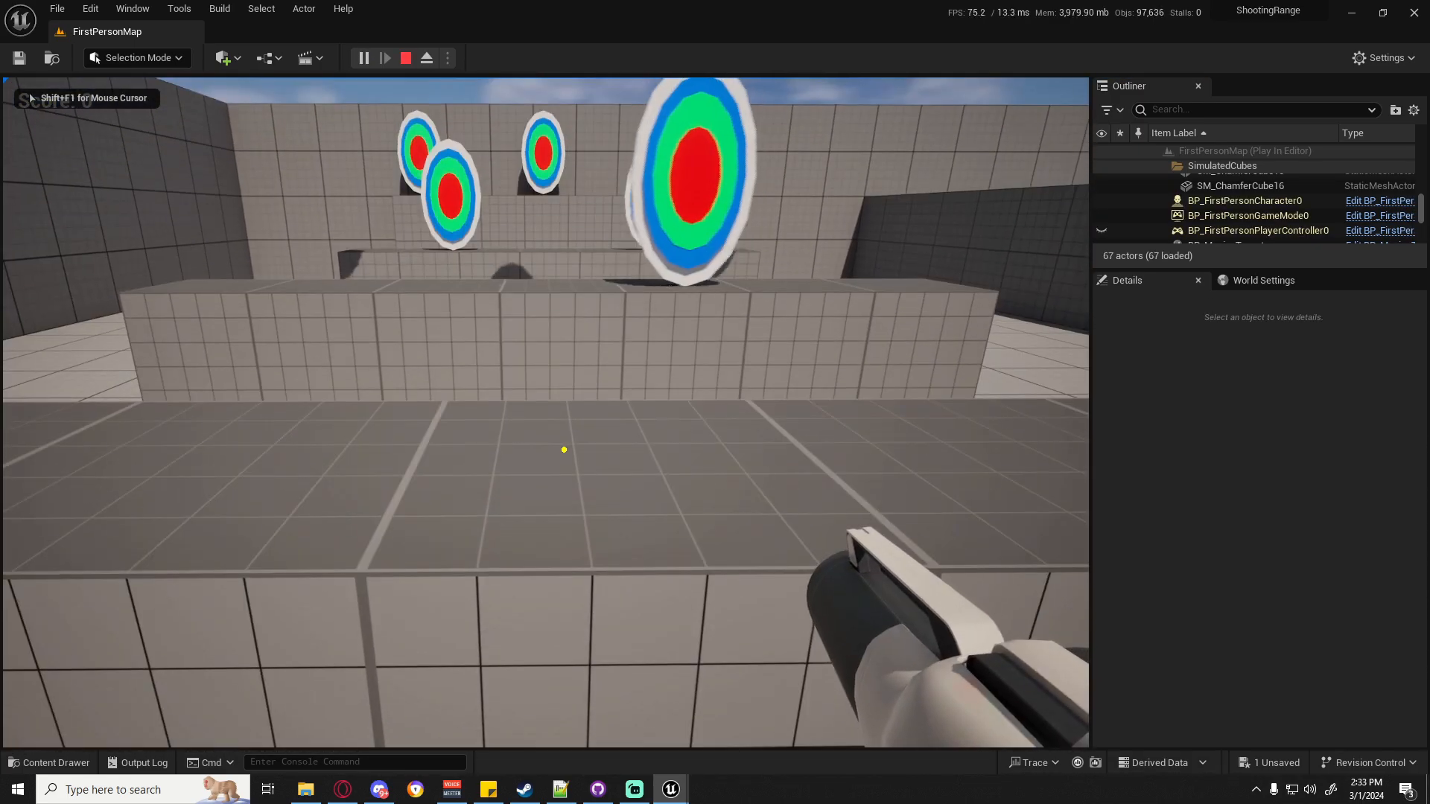
key("s")
left_click(563, 449)
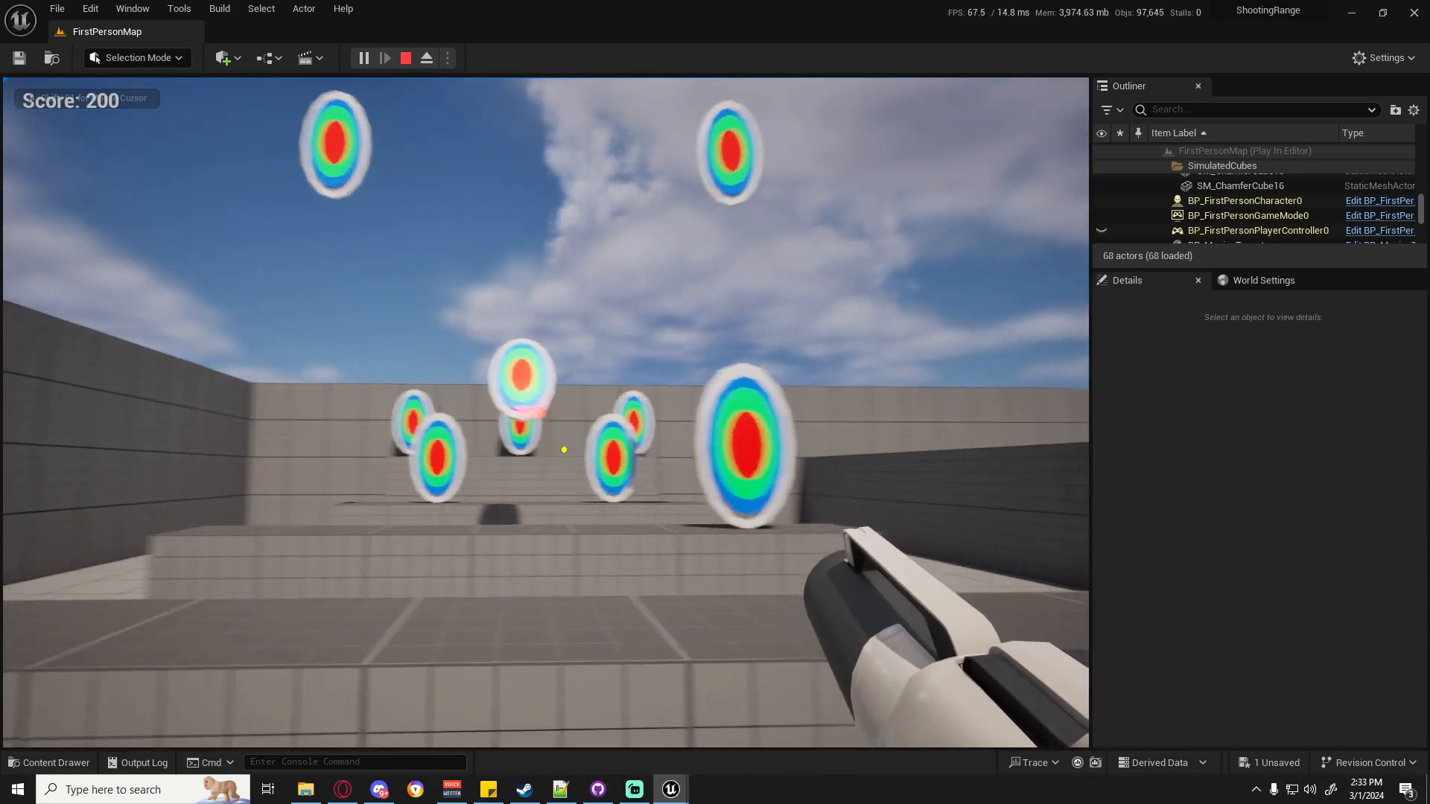
left_click(564, 449)
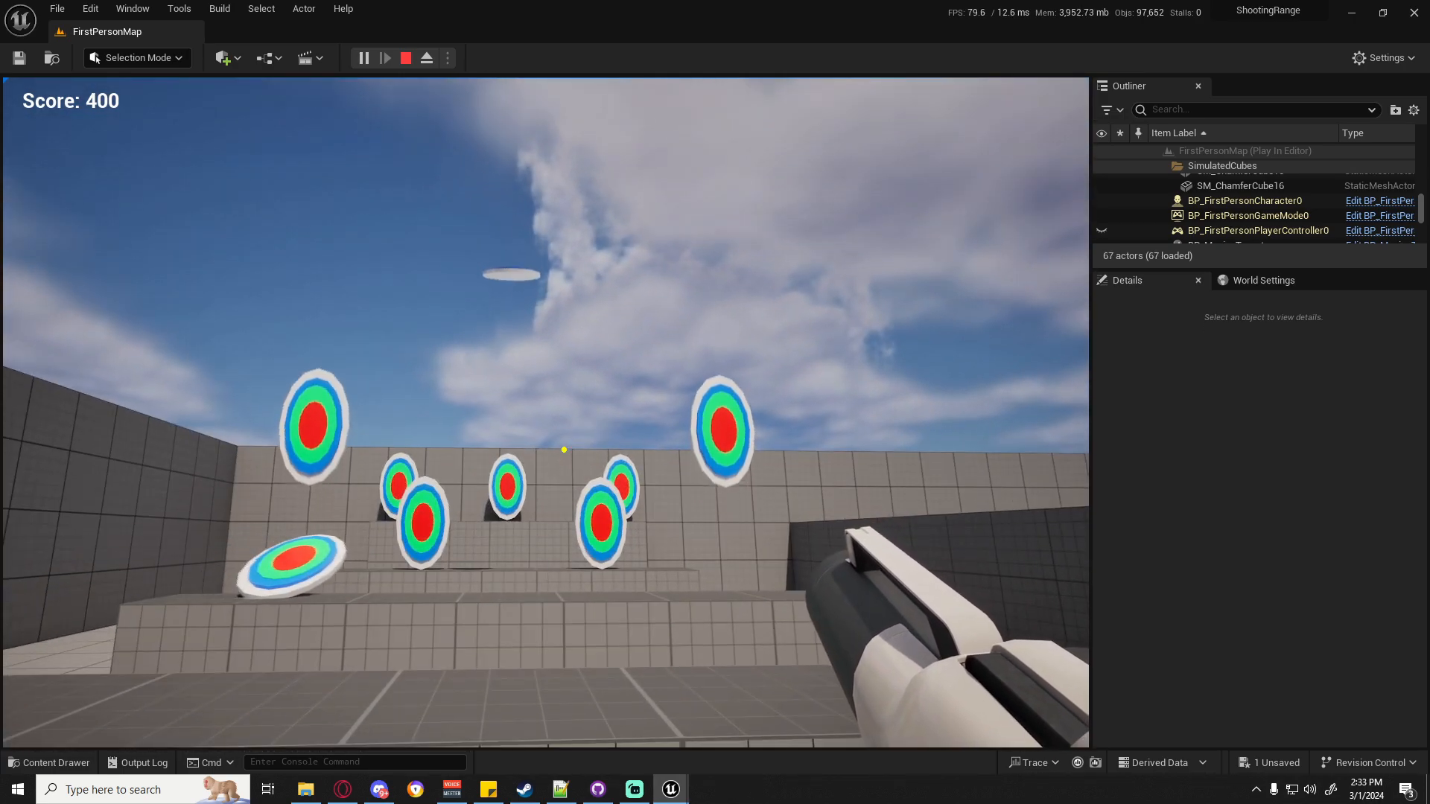
key("Escape")
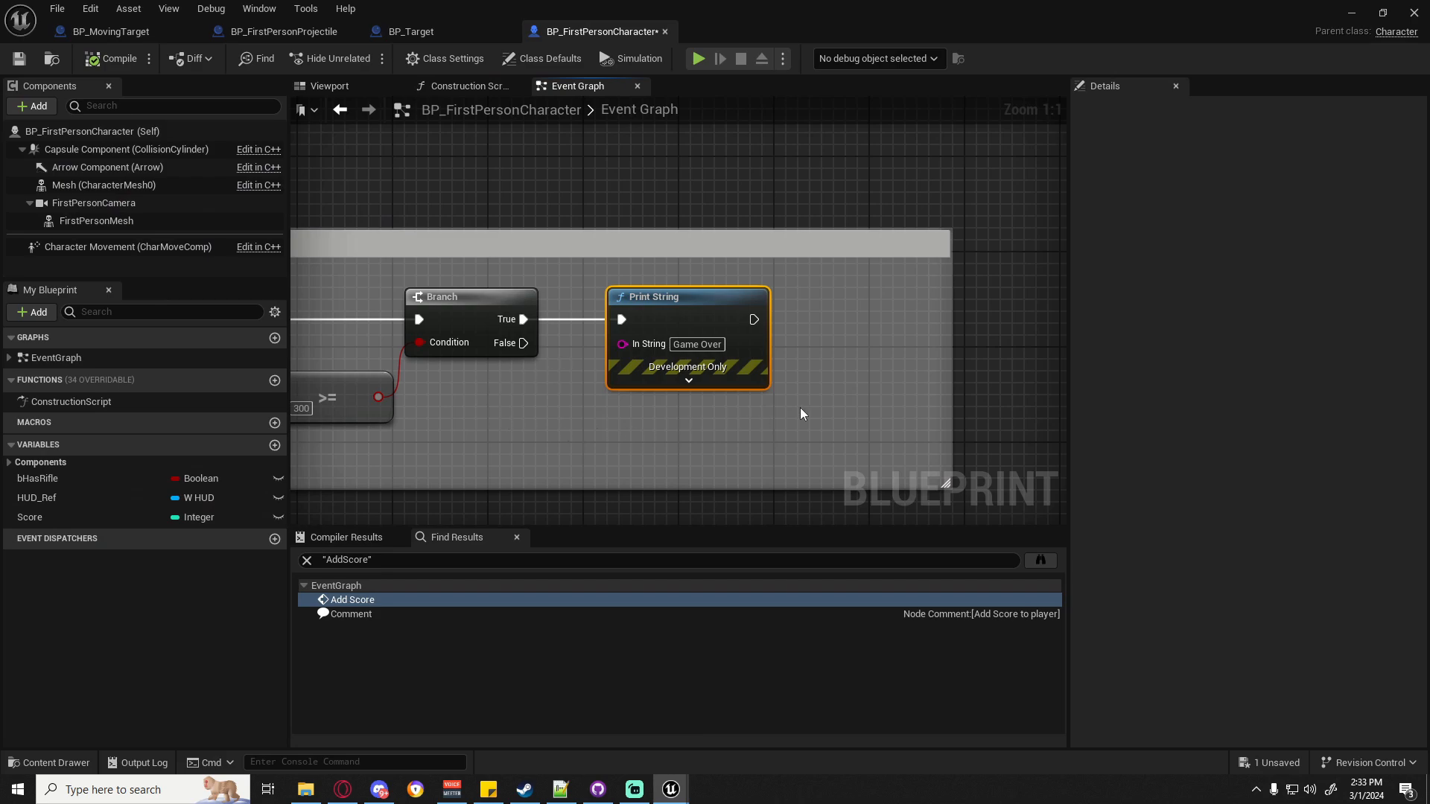
Expand the Print String node's advanced options, then delete the node from the Branch's True output.
left_click(690, 380)
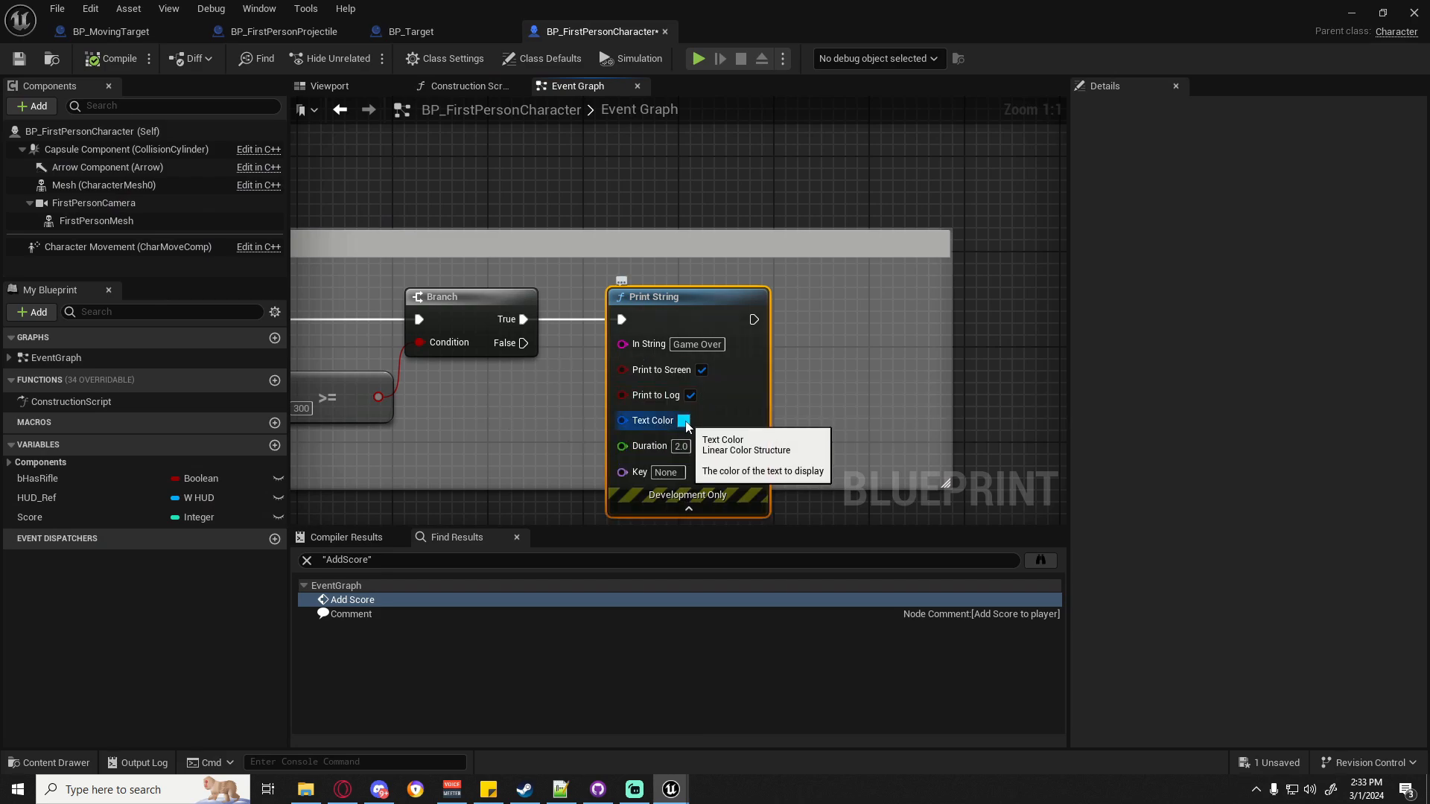
left_click(780, 324)
left_click(707, 420)
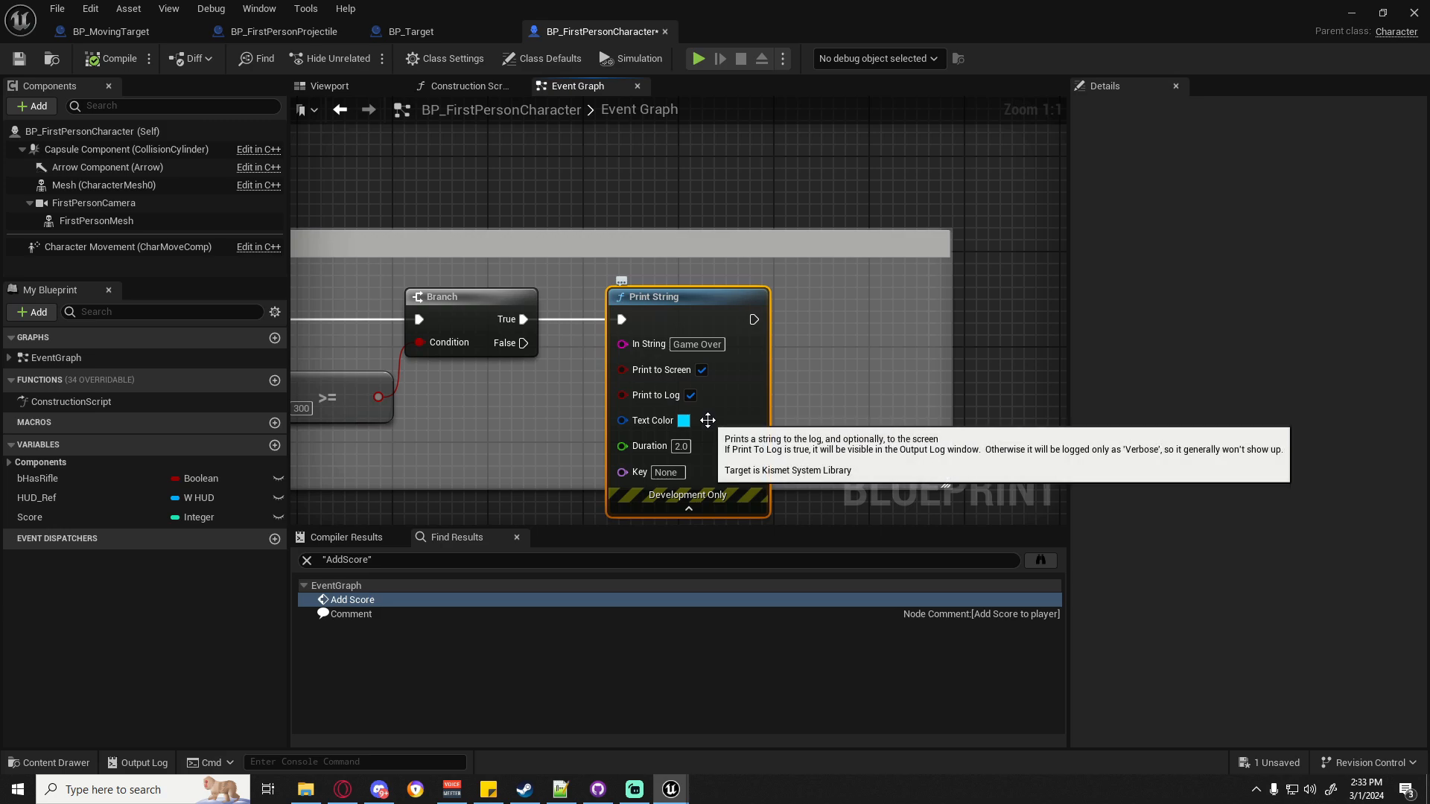
key("Delete")
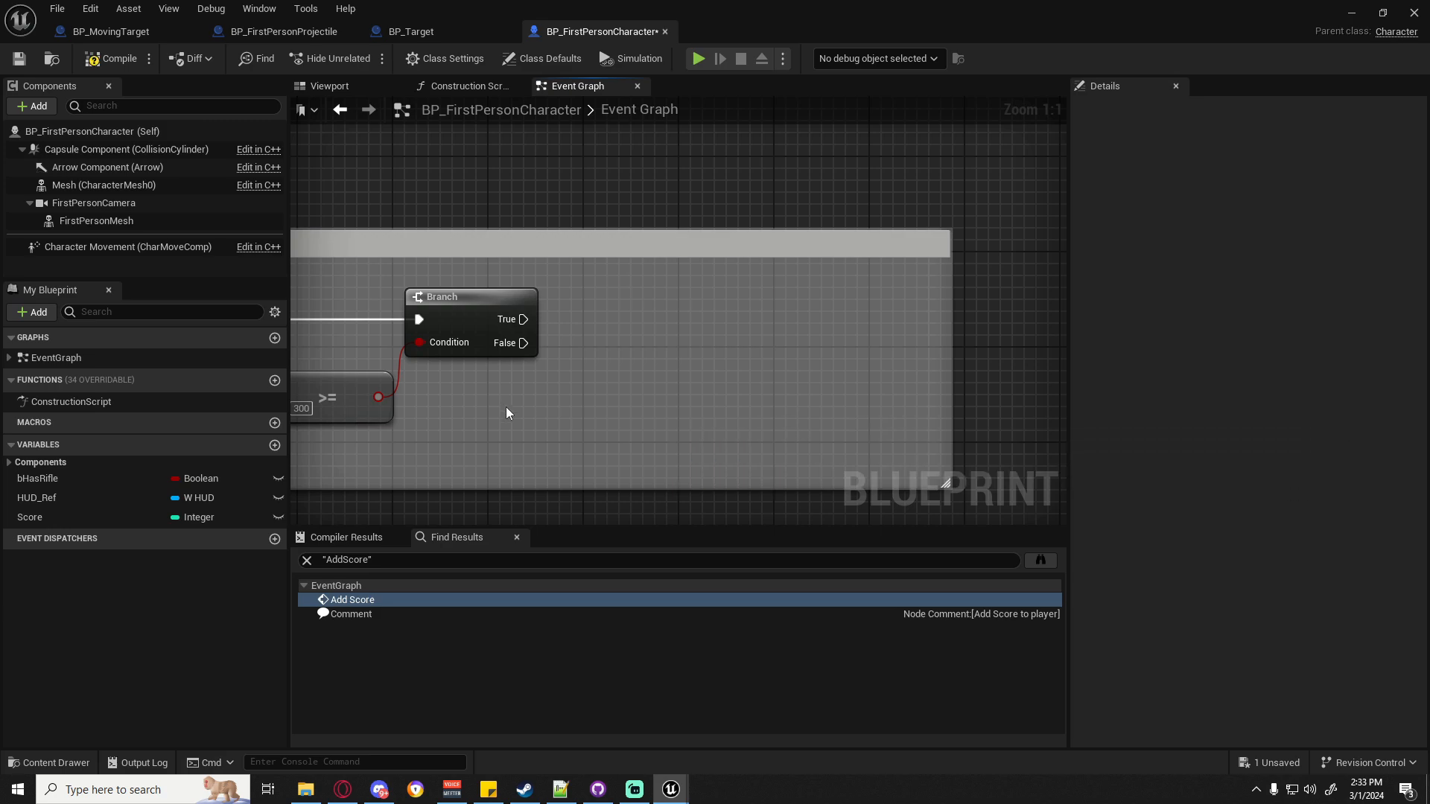
Add a Quit Game node executed from the Branch's True output.
right_click_drag(506, 406, 633, 399)
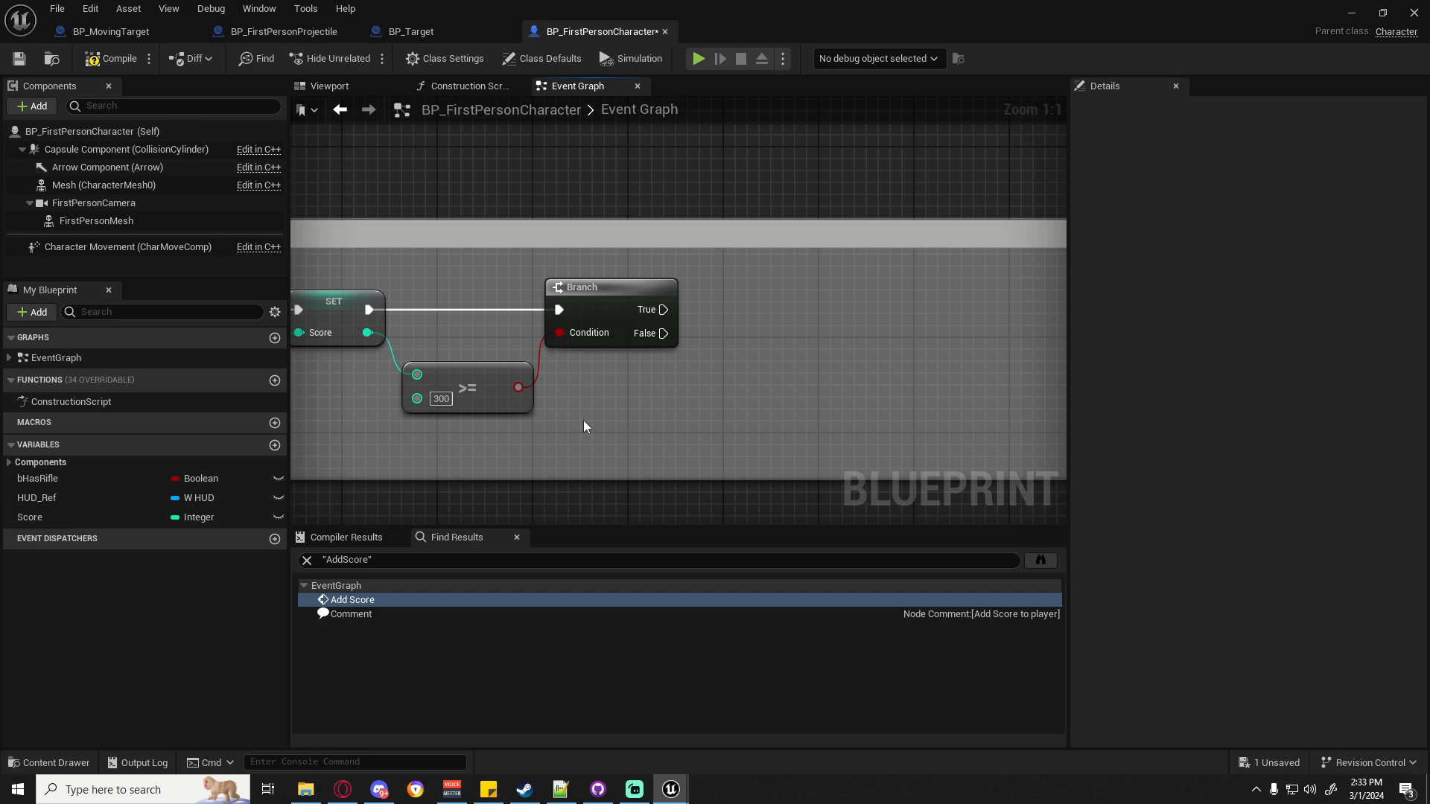
right_click_drag(740, 399, 619, 400)
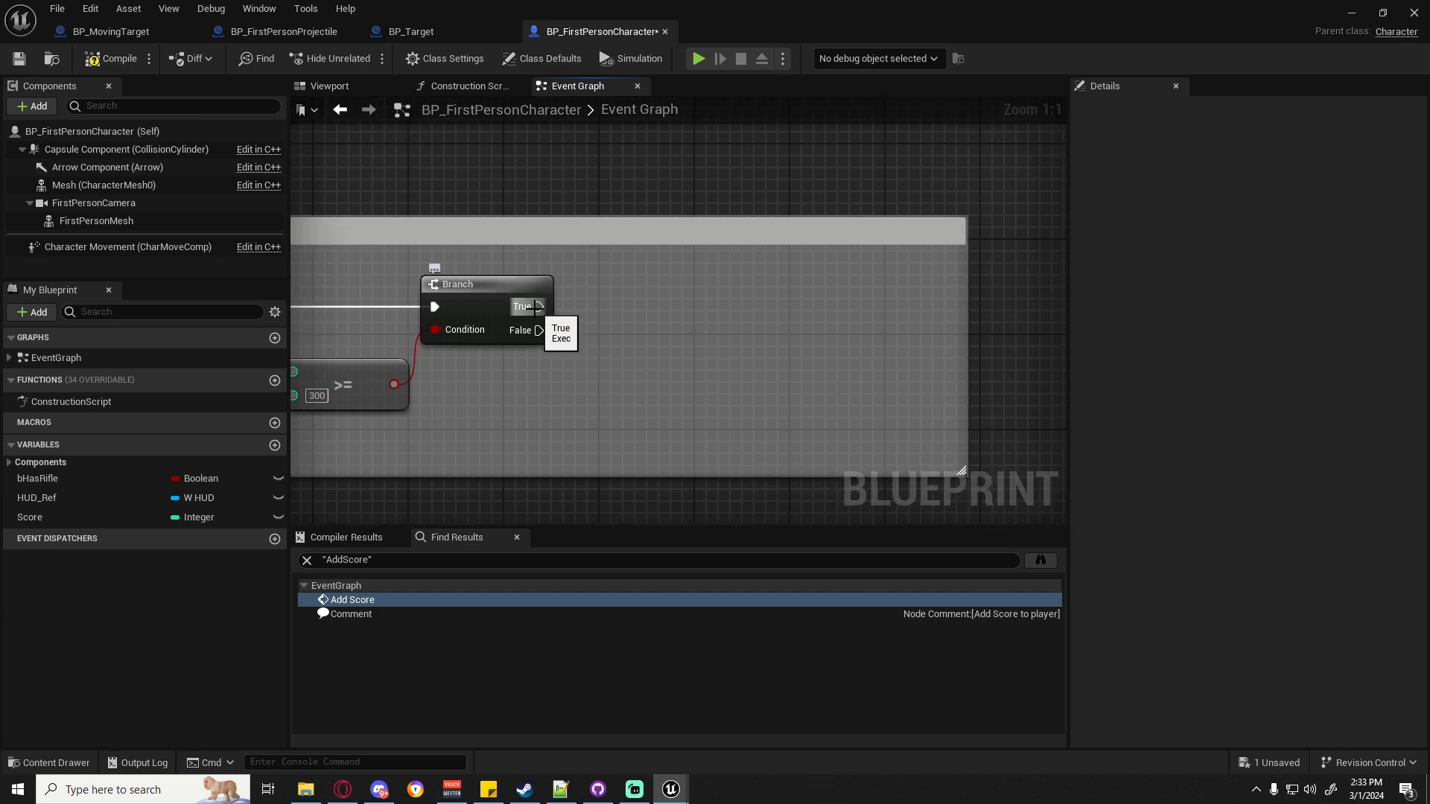
left_click_drag(550, 314, 600, 312)
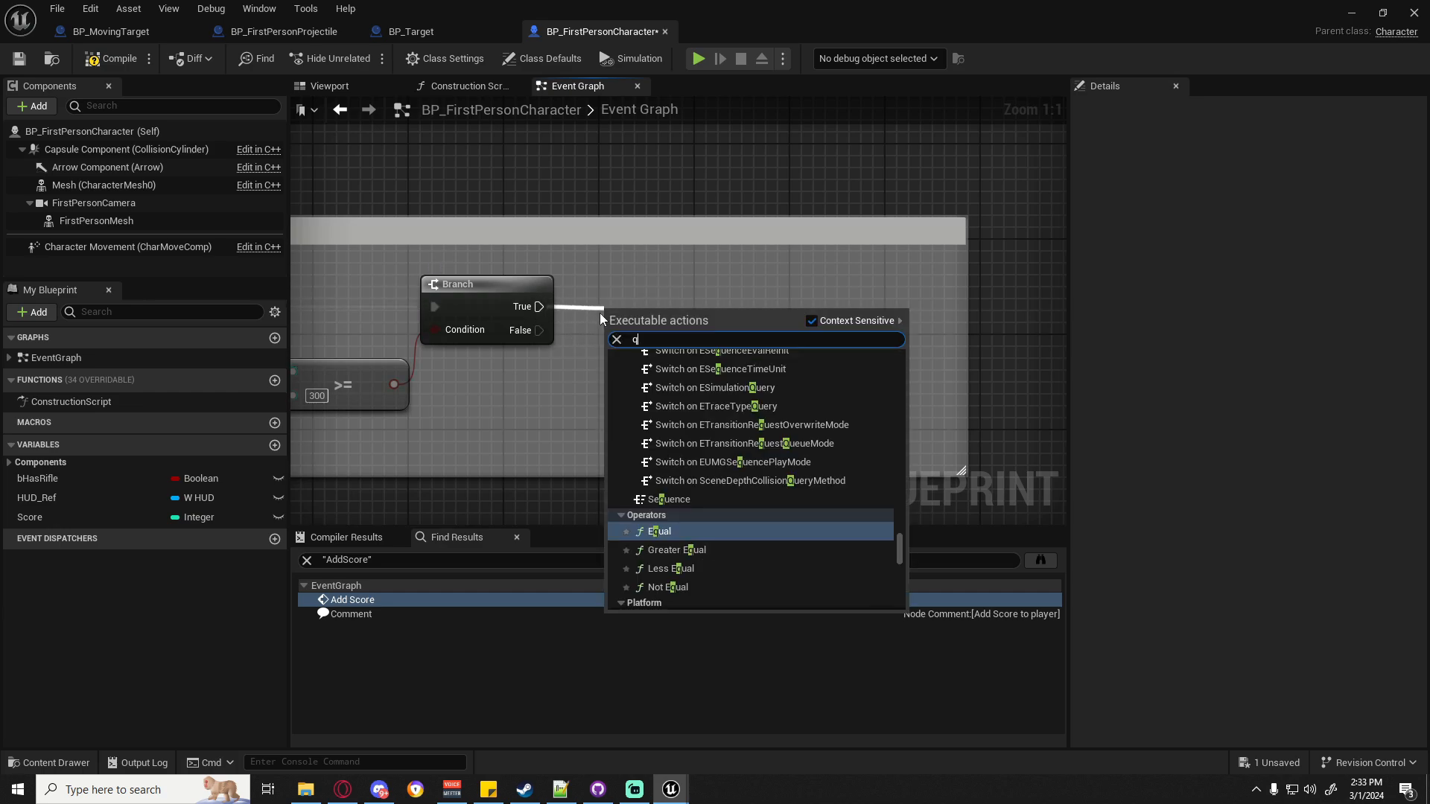
type("quit")
left_click(668, 374)
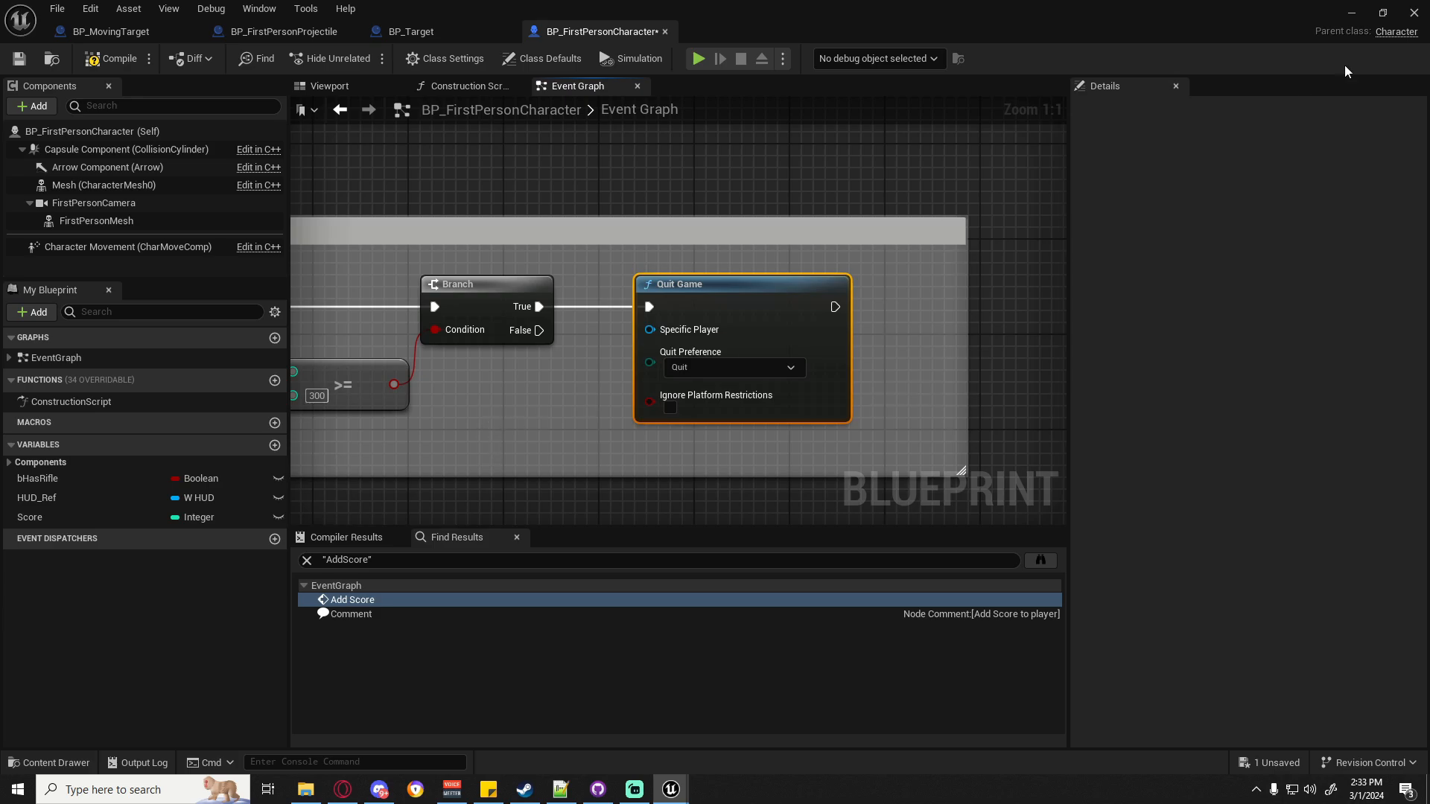
Start a play session of the level from the main editor and stop it.
left_click(1351, 12)
left_click(361, 63)
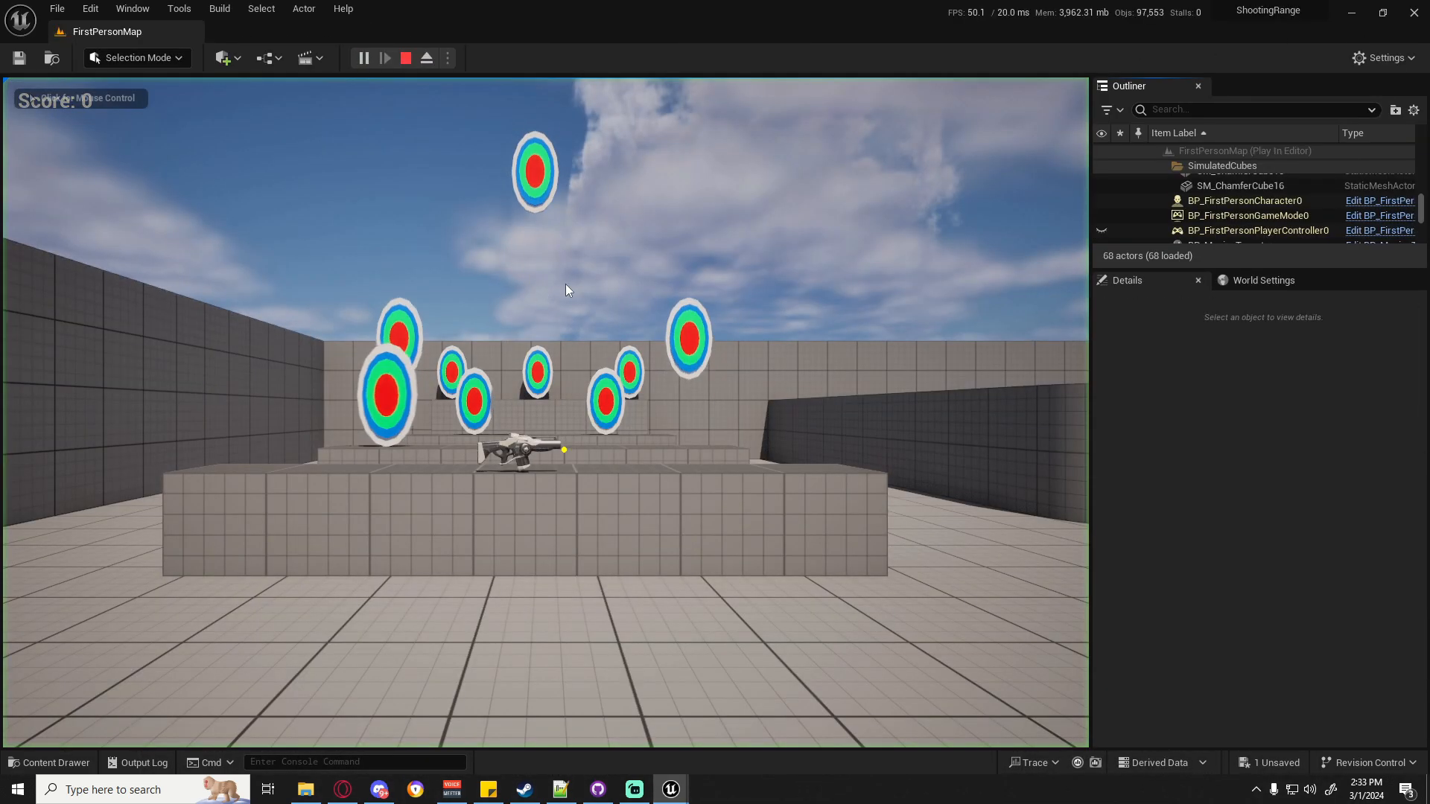
key("Escape")
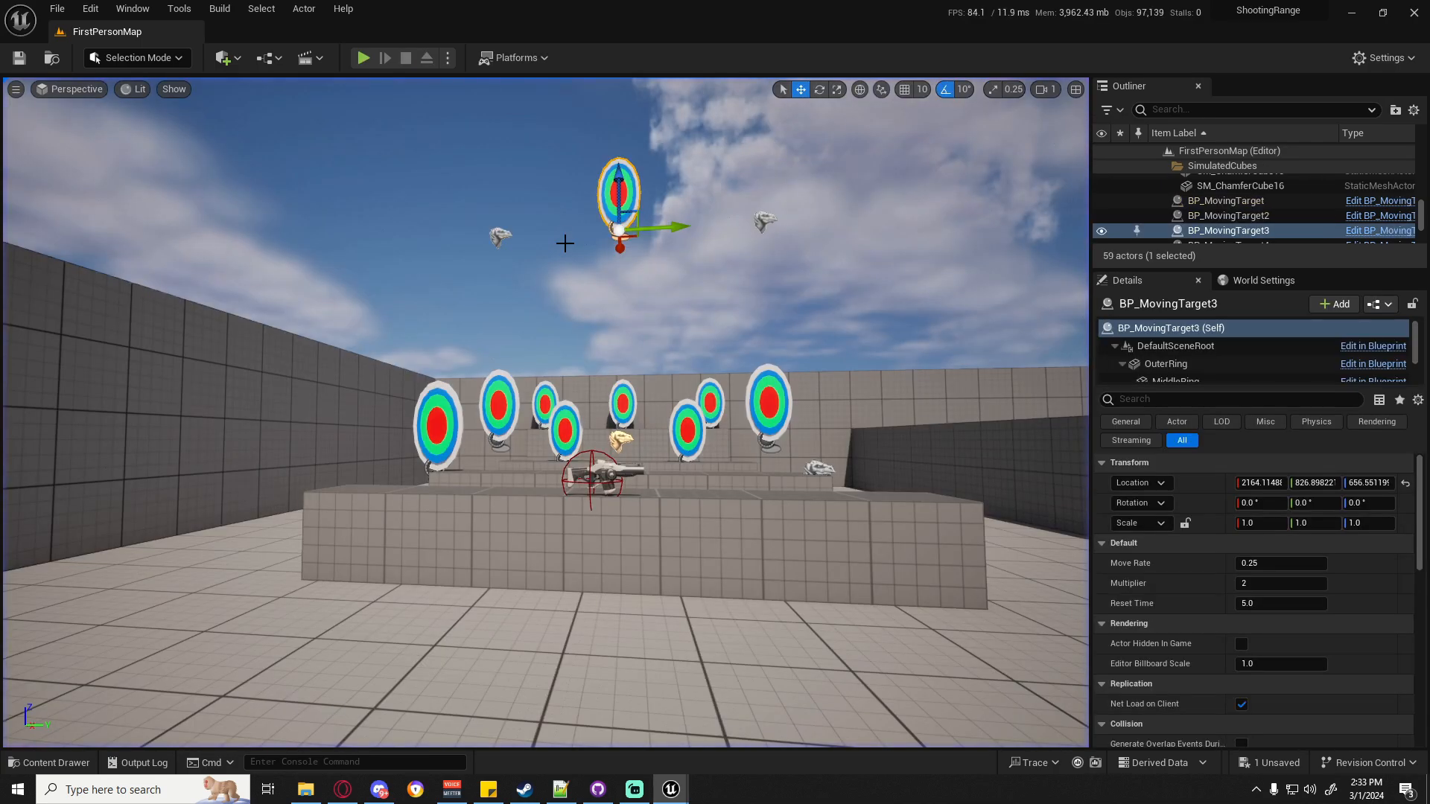
Return to BP_FirstPersonCharacter, delete the Quit Game node after the Branch, and save the blueprint.
key("alt+Tab")
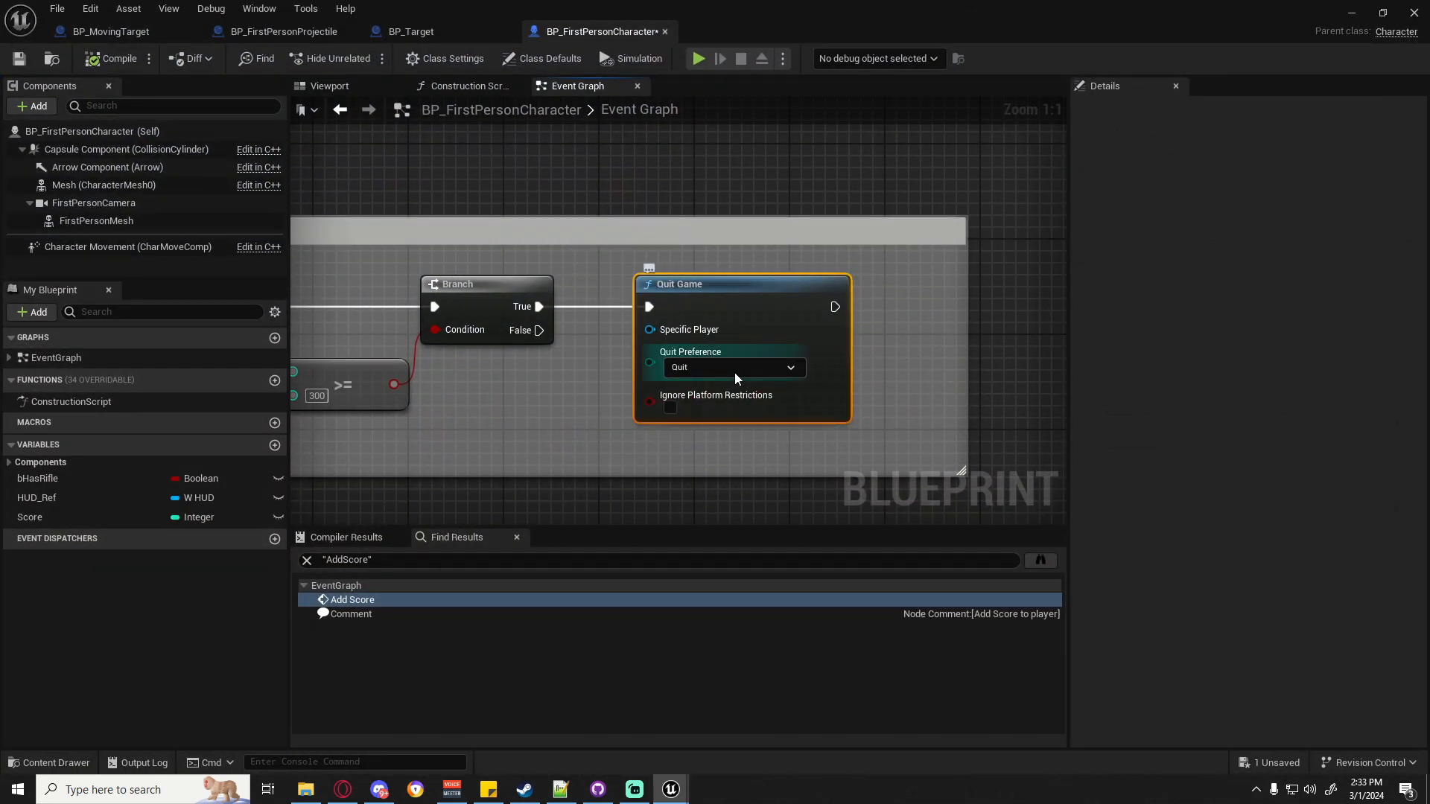
key("Delete")
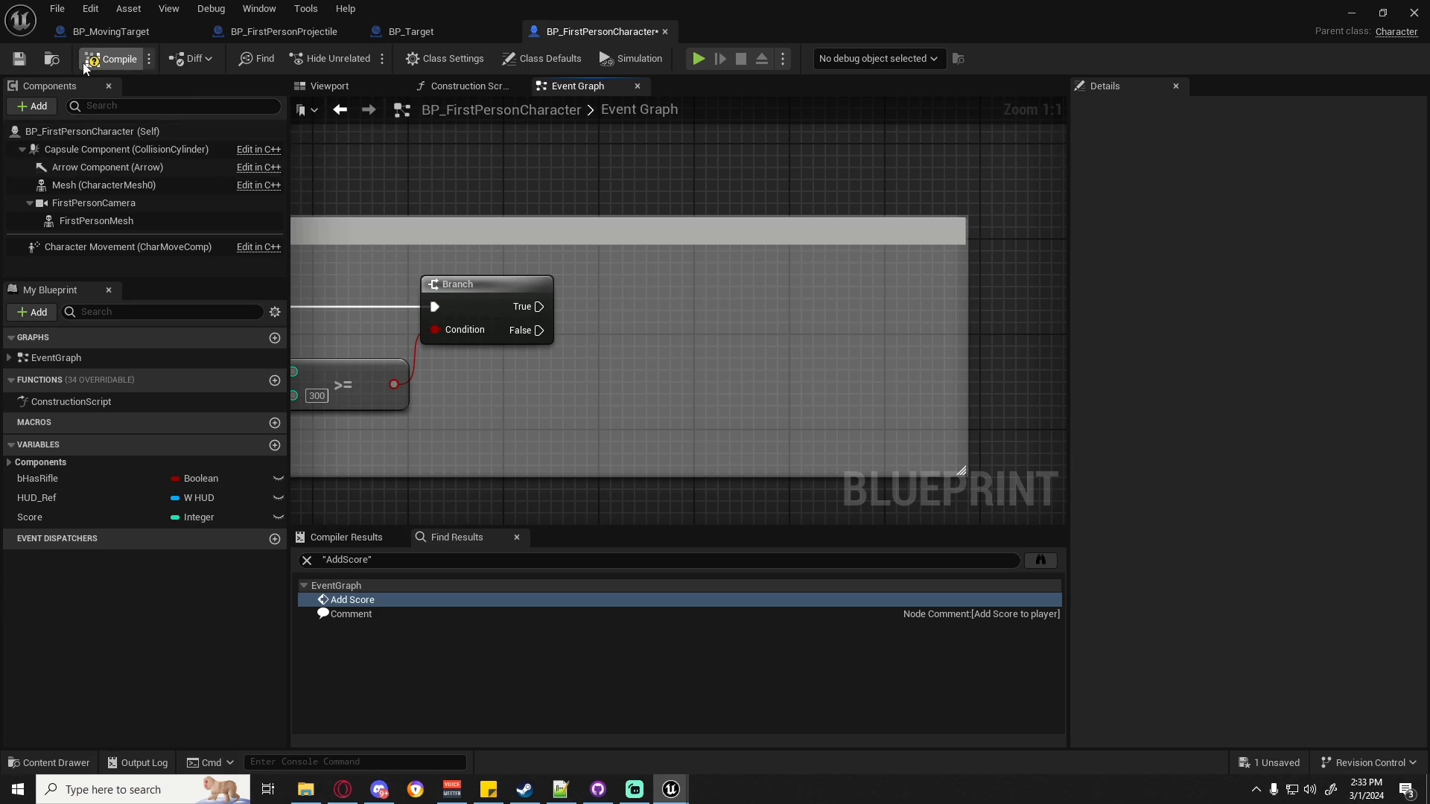
left_click(19, 59)
left_click(51, 762)
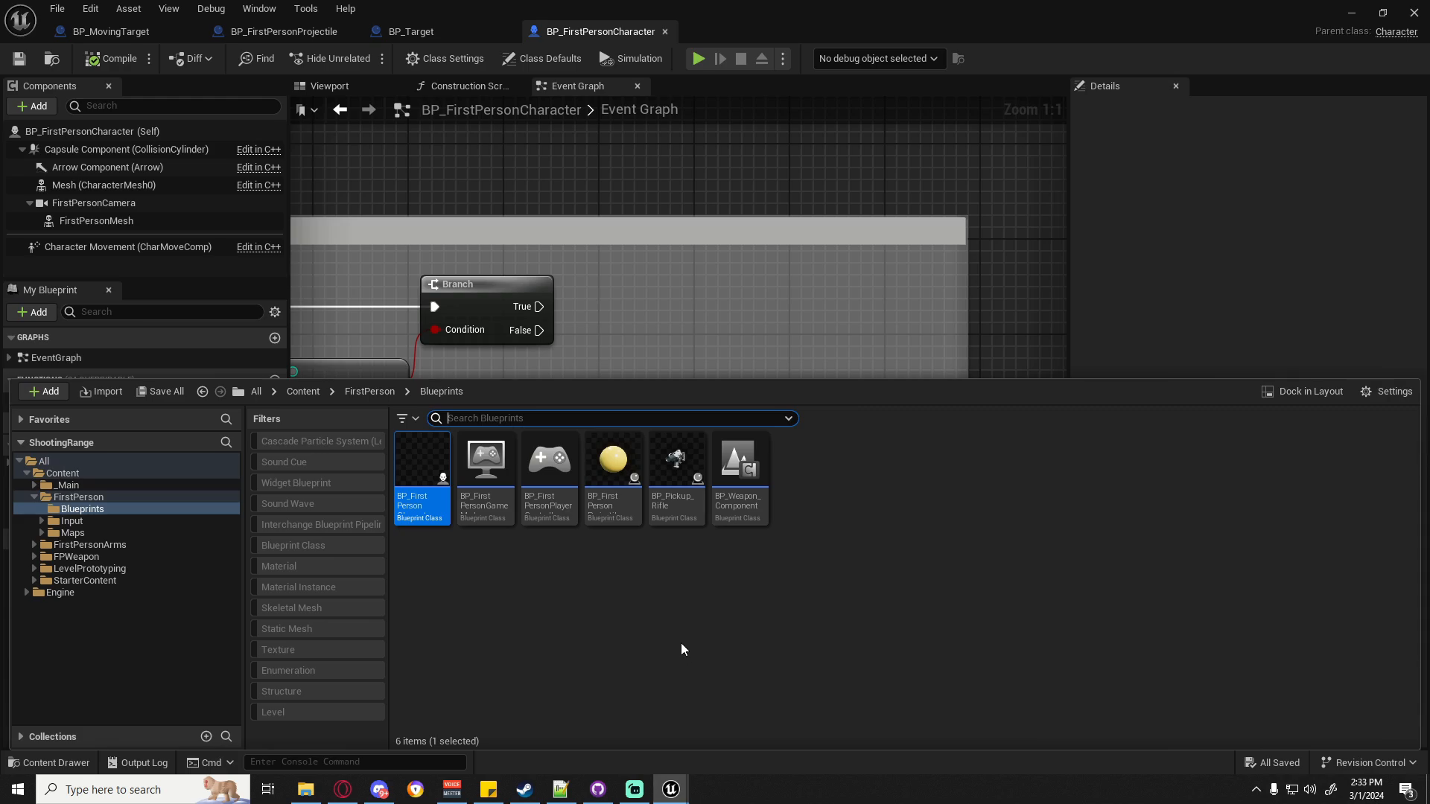
left_click(596, 350)
right_click_drag(596, 349, 731, 382)
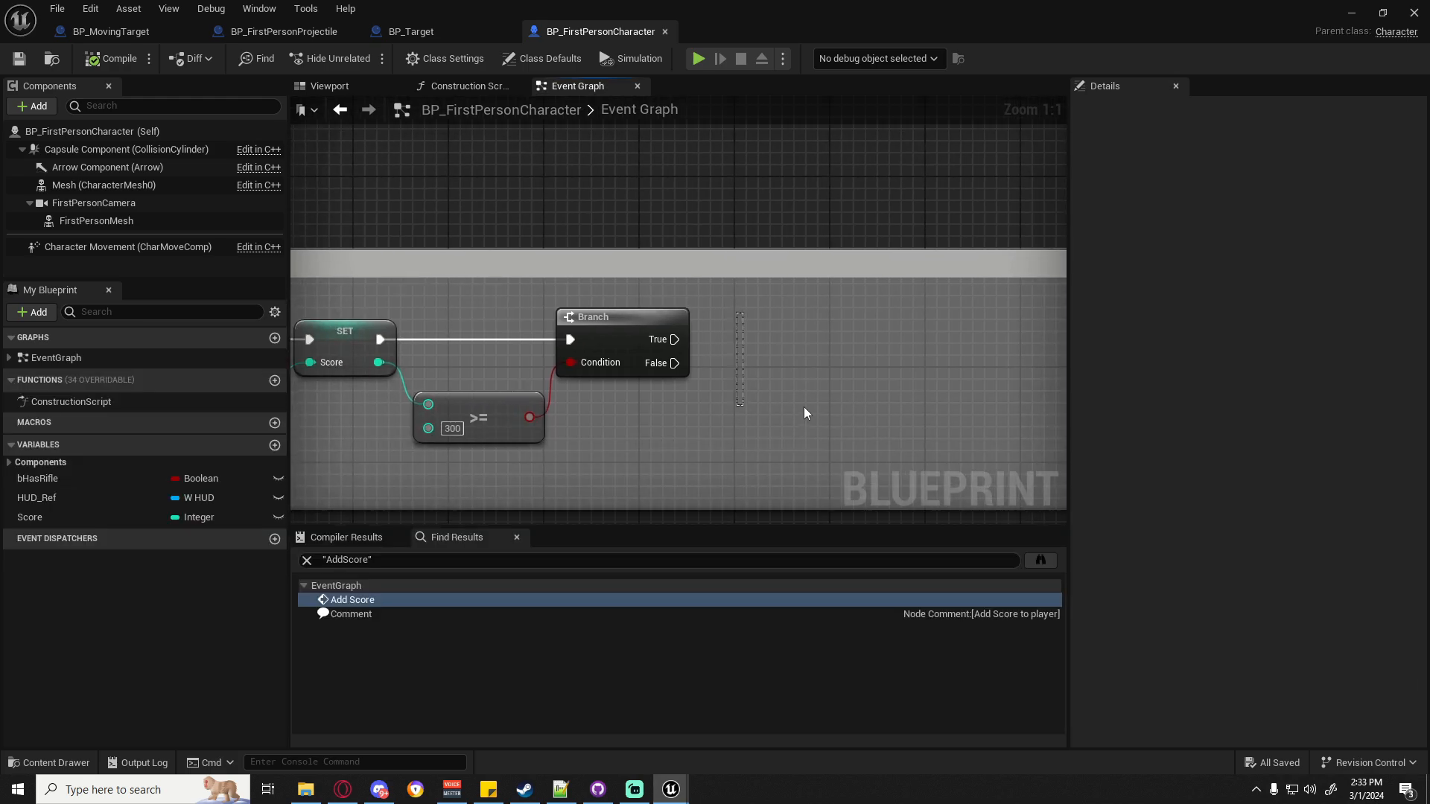
left_click_drag(803, 407, 834, 408)
left_click_drag(735, 323, 916, 406)
left_click_drag(681, 339, 817, 336)
left_click(661, 429)
right_click_drag(756, 406, 662, 407)
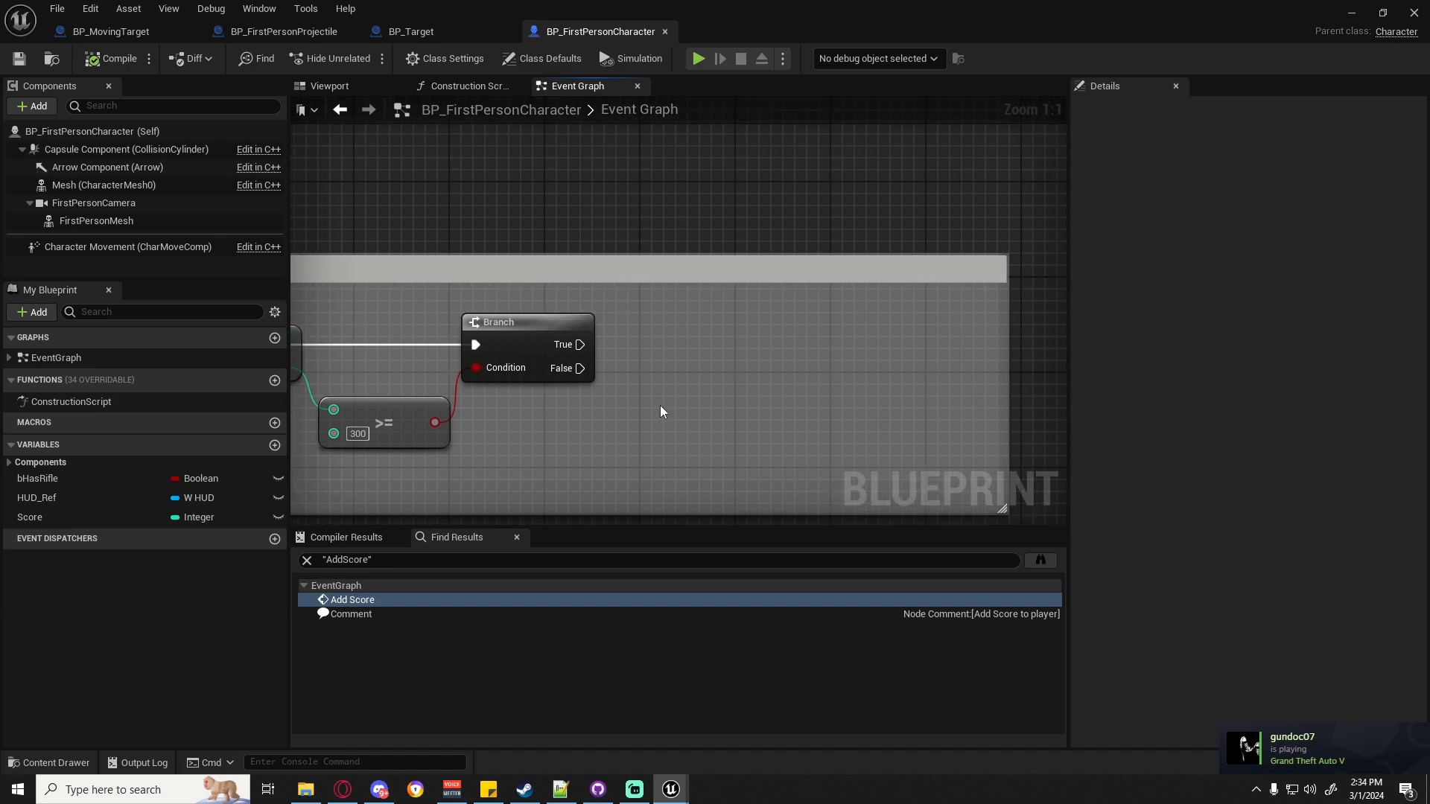
Open the W_HUD widget blueprint from the project's _Main/UI folder.
left_click(50, 761)
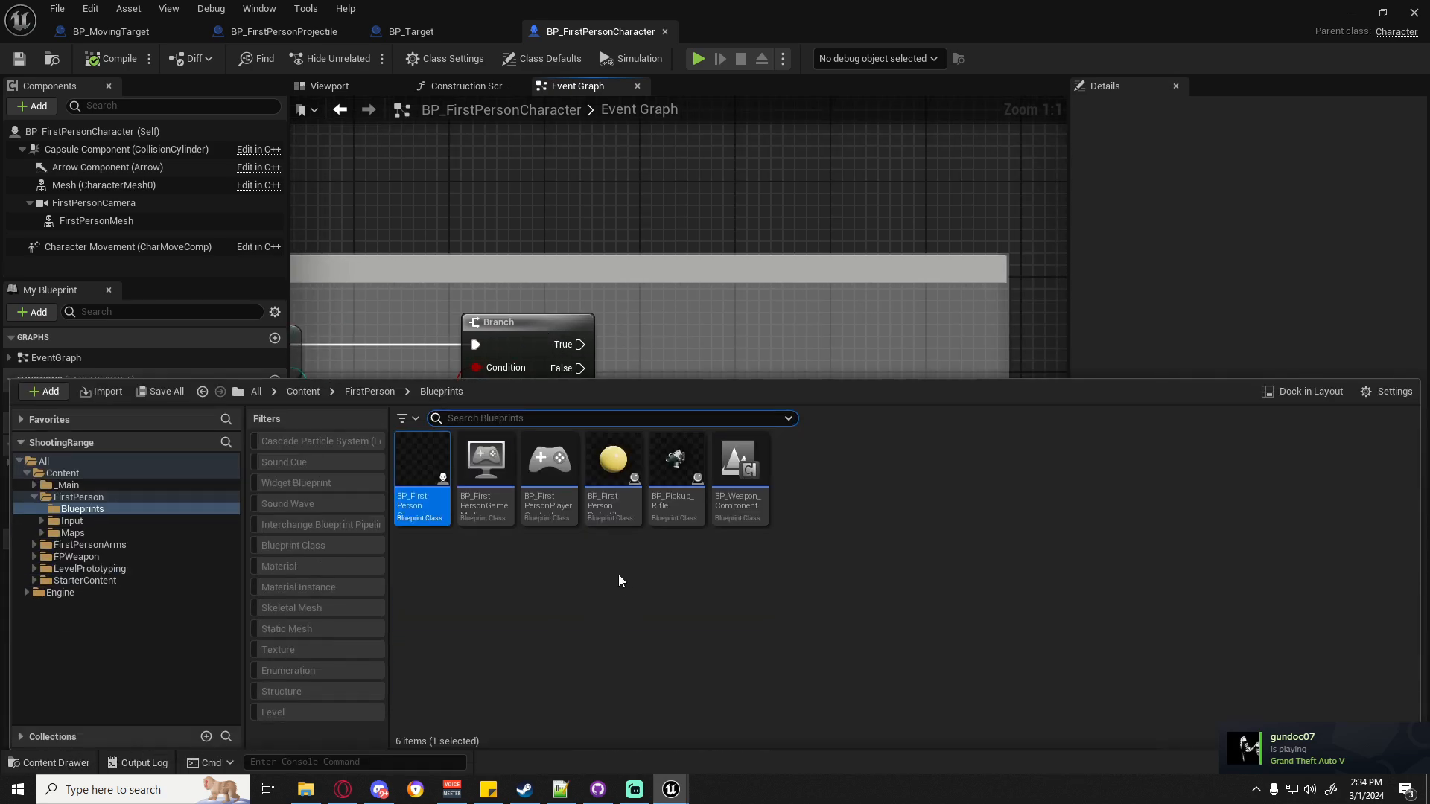
left_click(55, 485)
double_click(612, 458)
left_click(414, 457)
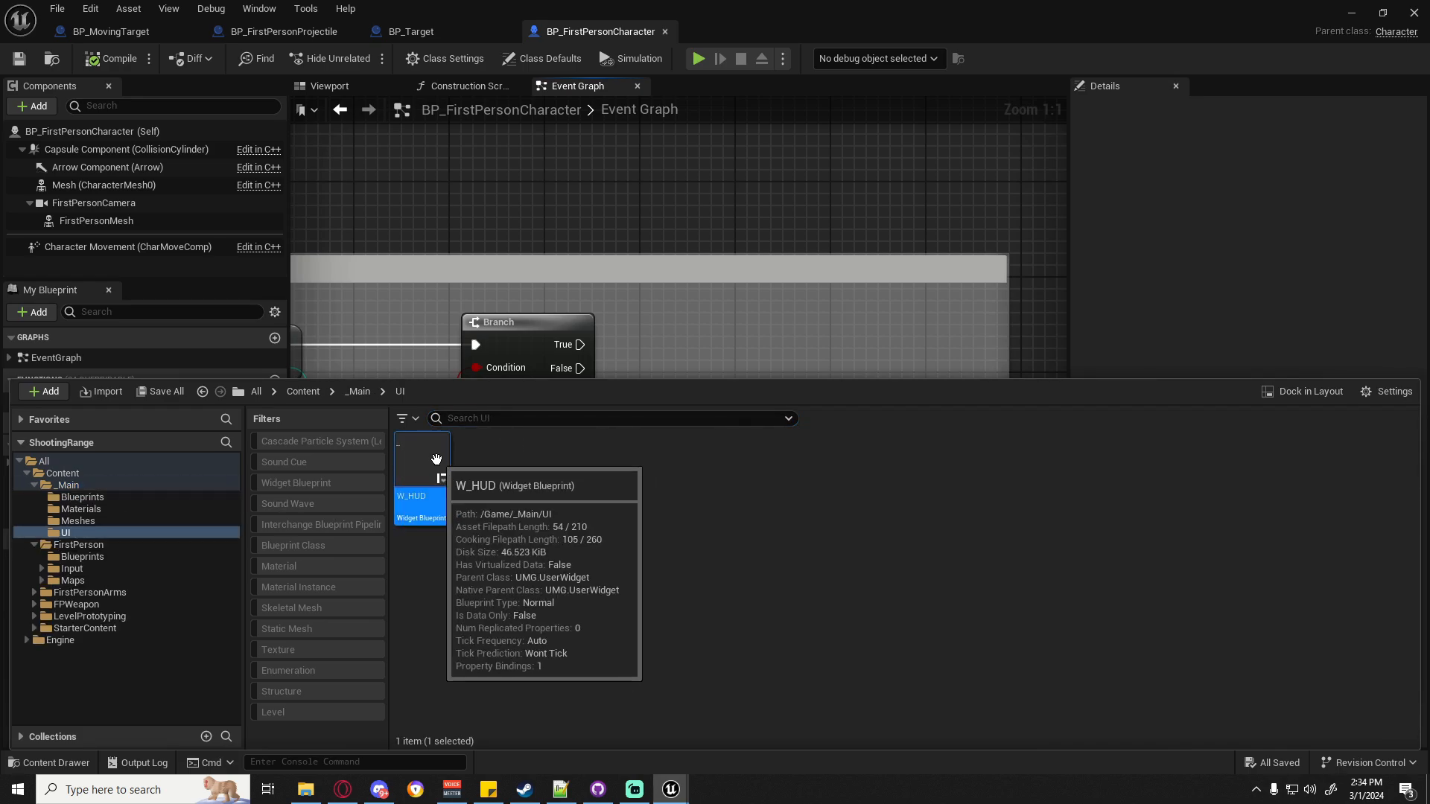
double_click(436, 460)
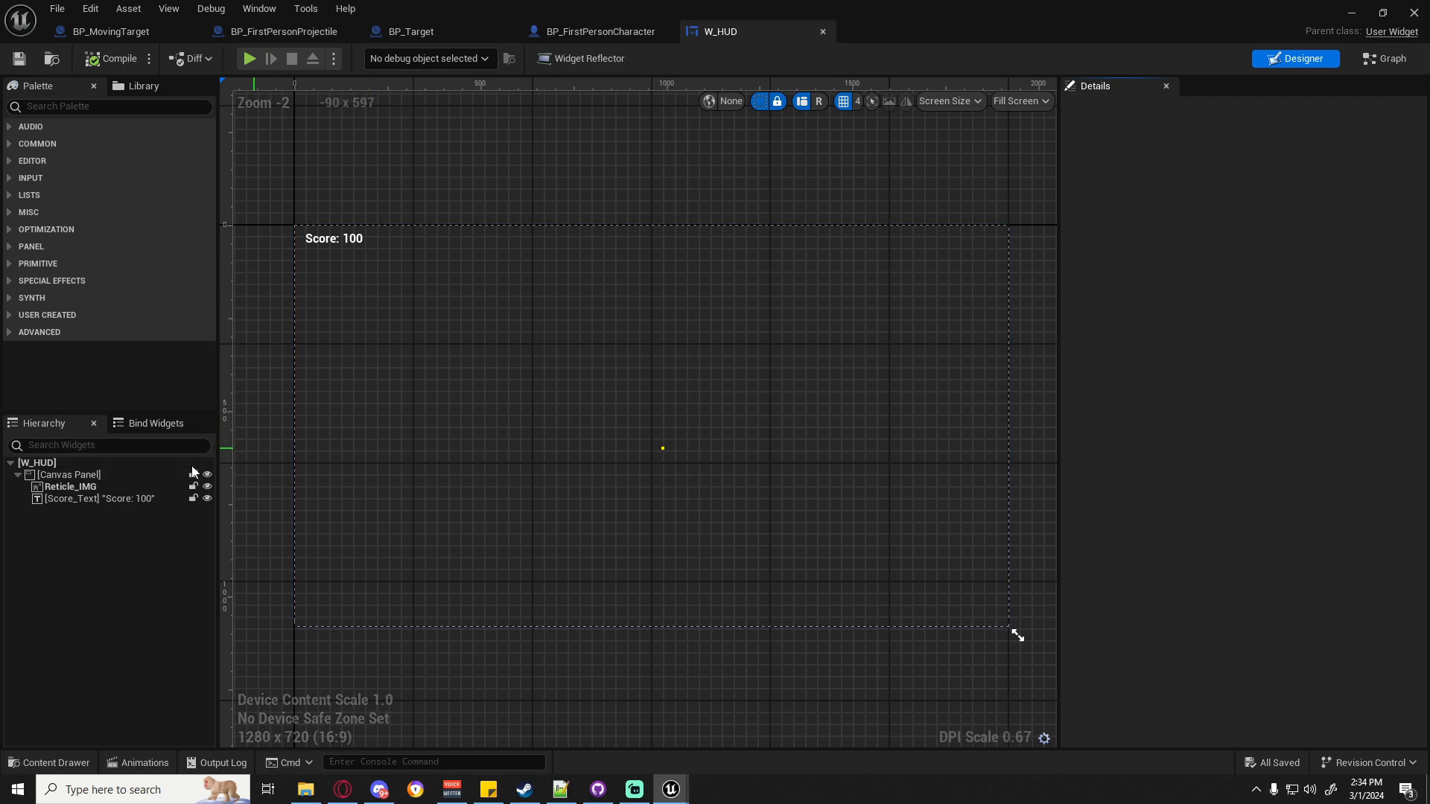
Find the Vertical Box widget and add it as a child of the HUD's Canvas Panel.
left_click(47, 474)
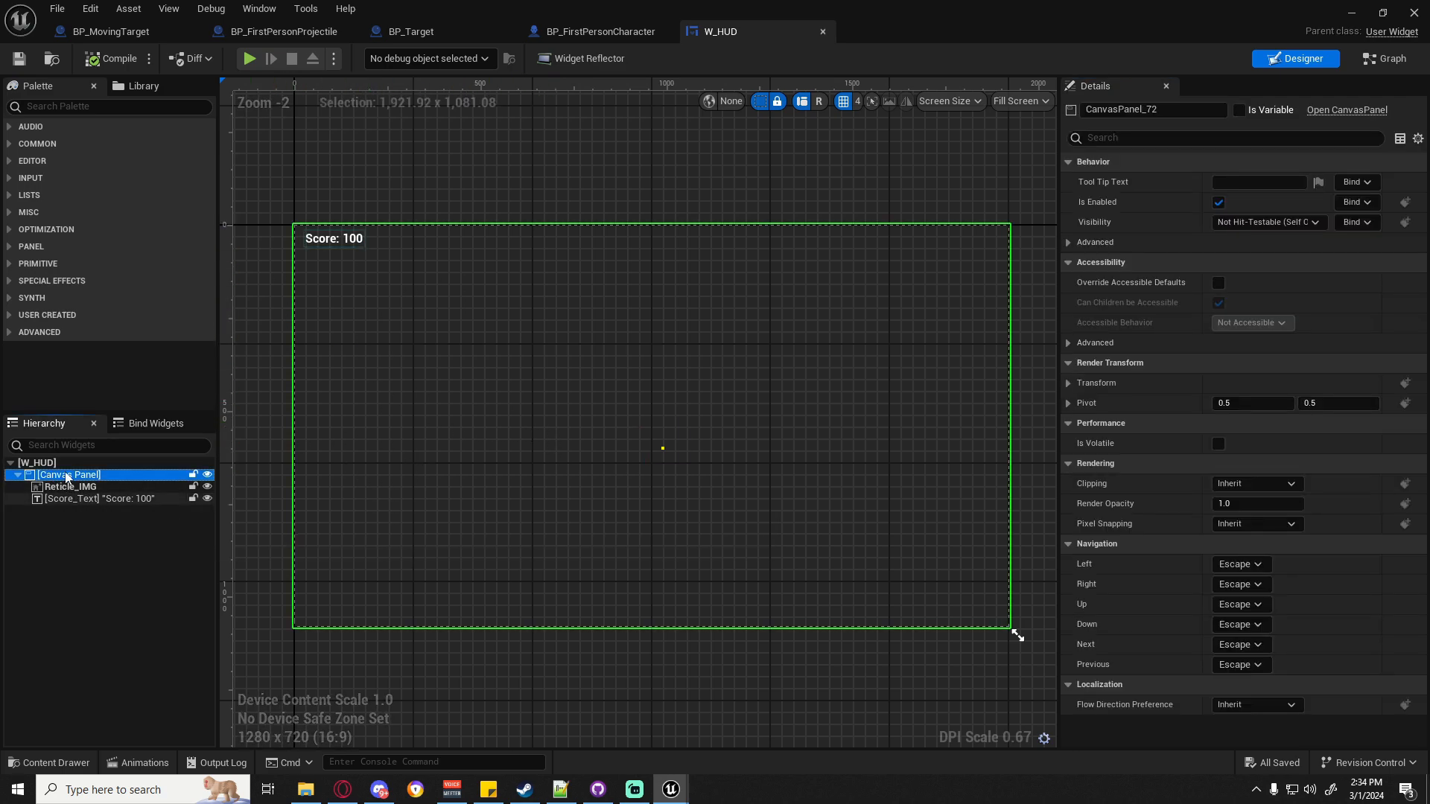
left_click(55, 104)
type("verti")
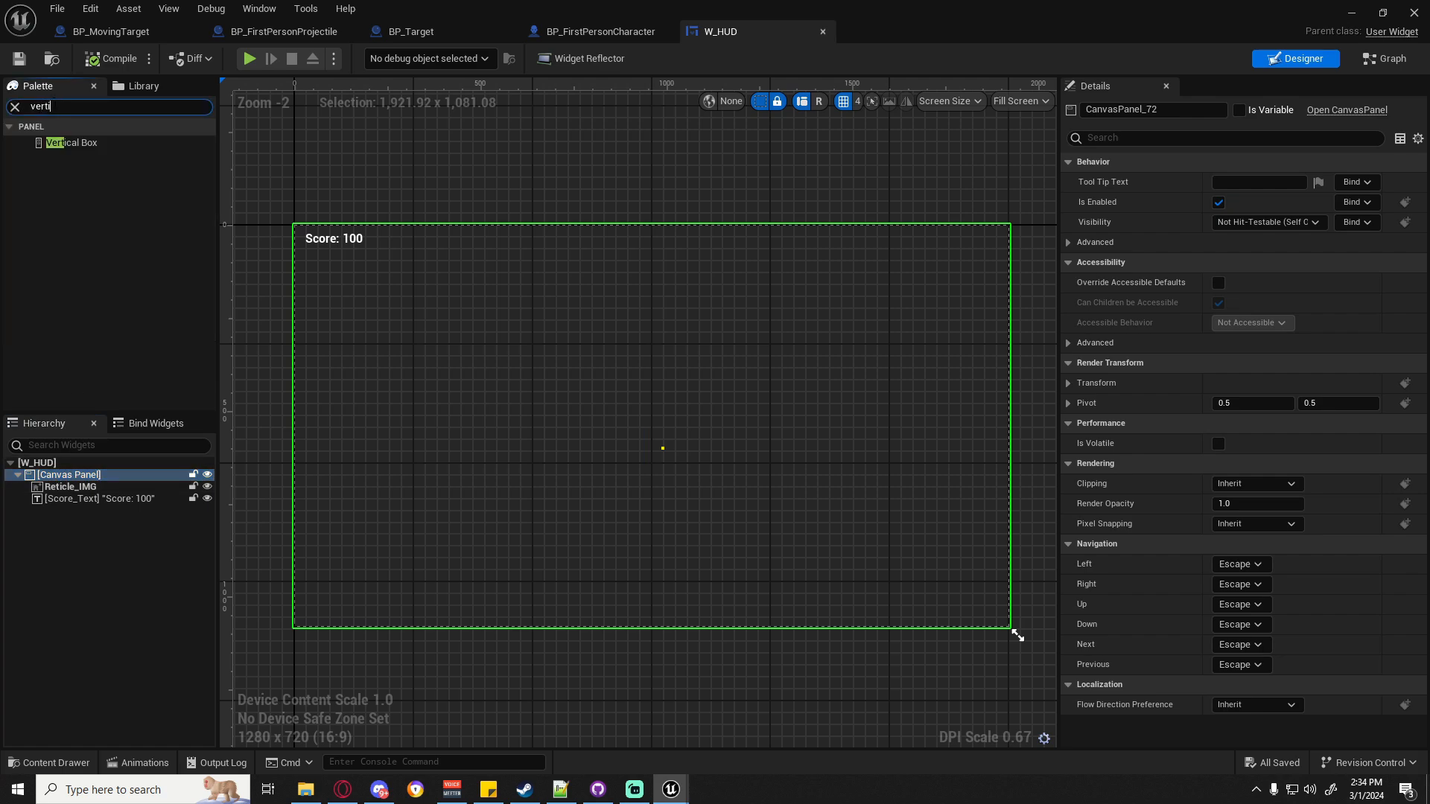
left_click_drag(71, 142, 63, 513)
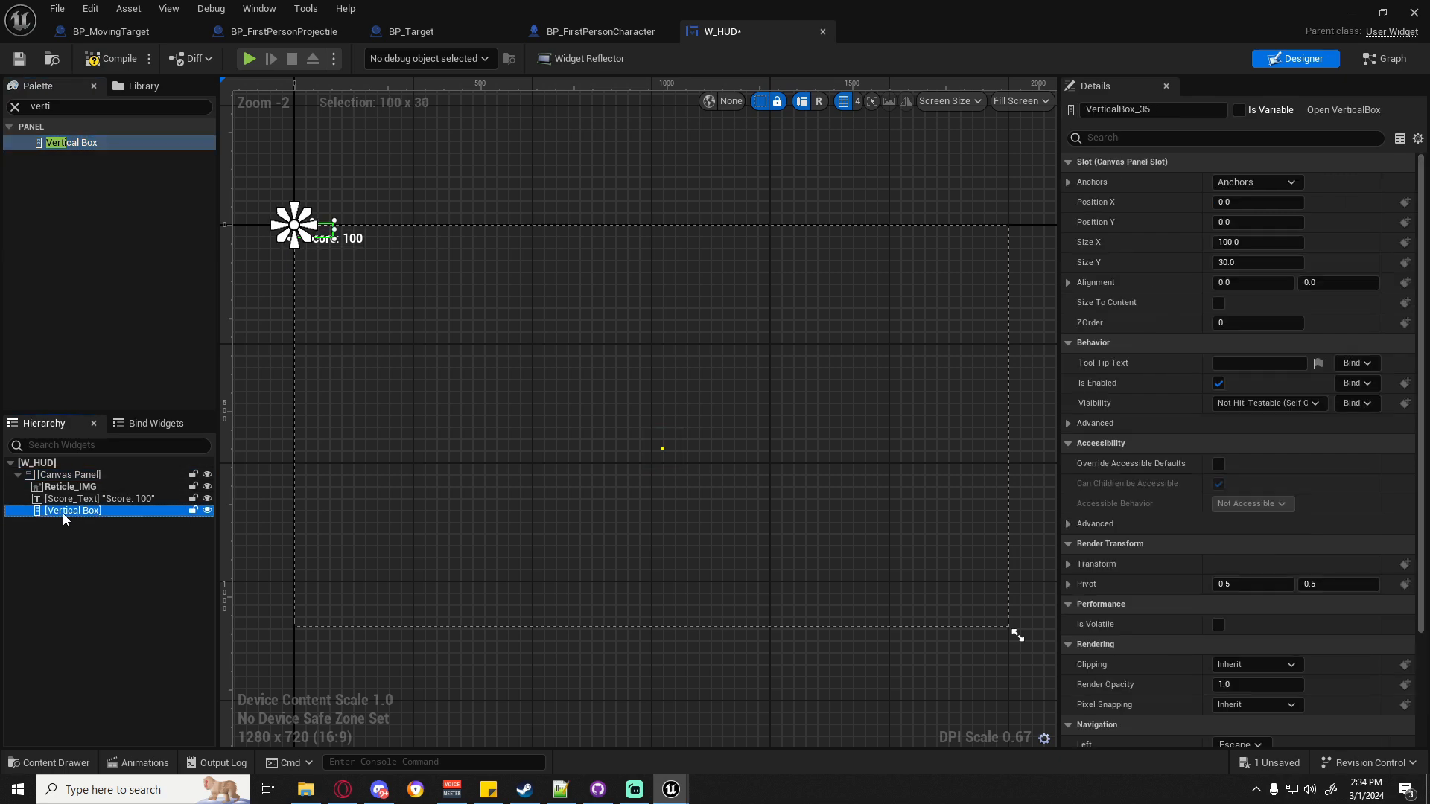
Anchor the Vertical Box to the canvas centre, updating its alignment and position to match the anchor.
left_click(1236, 183)
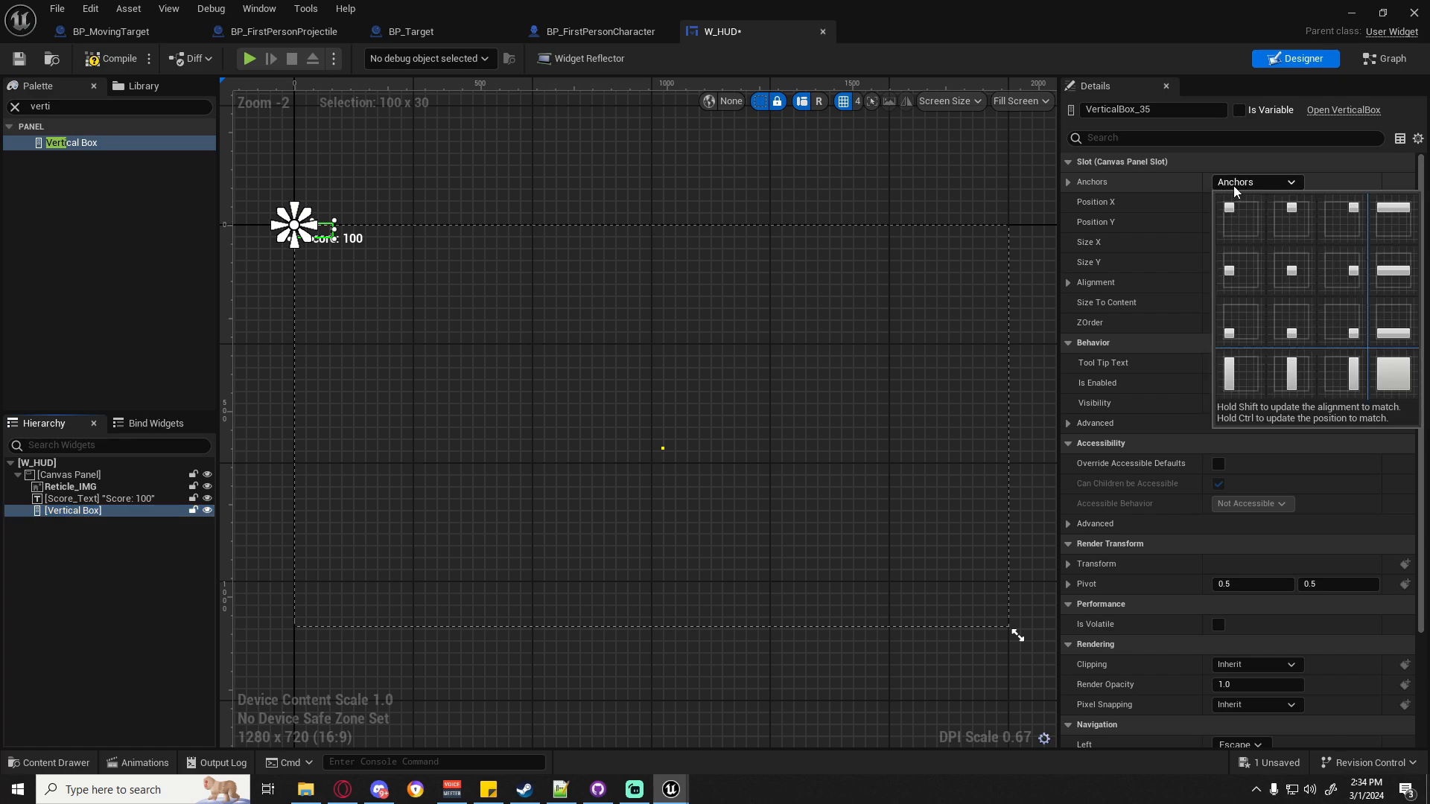
left_click(1246, 185)
left_click(1246, 182)
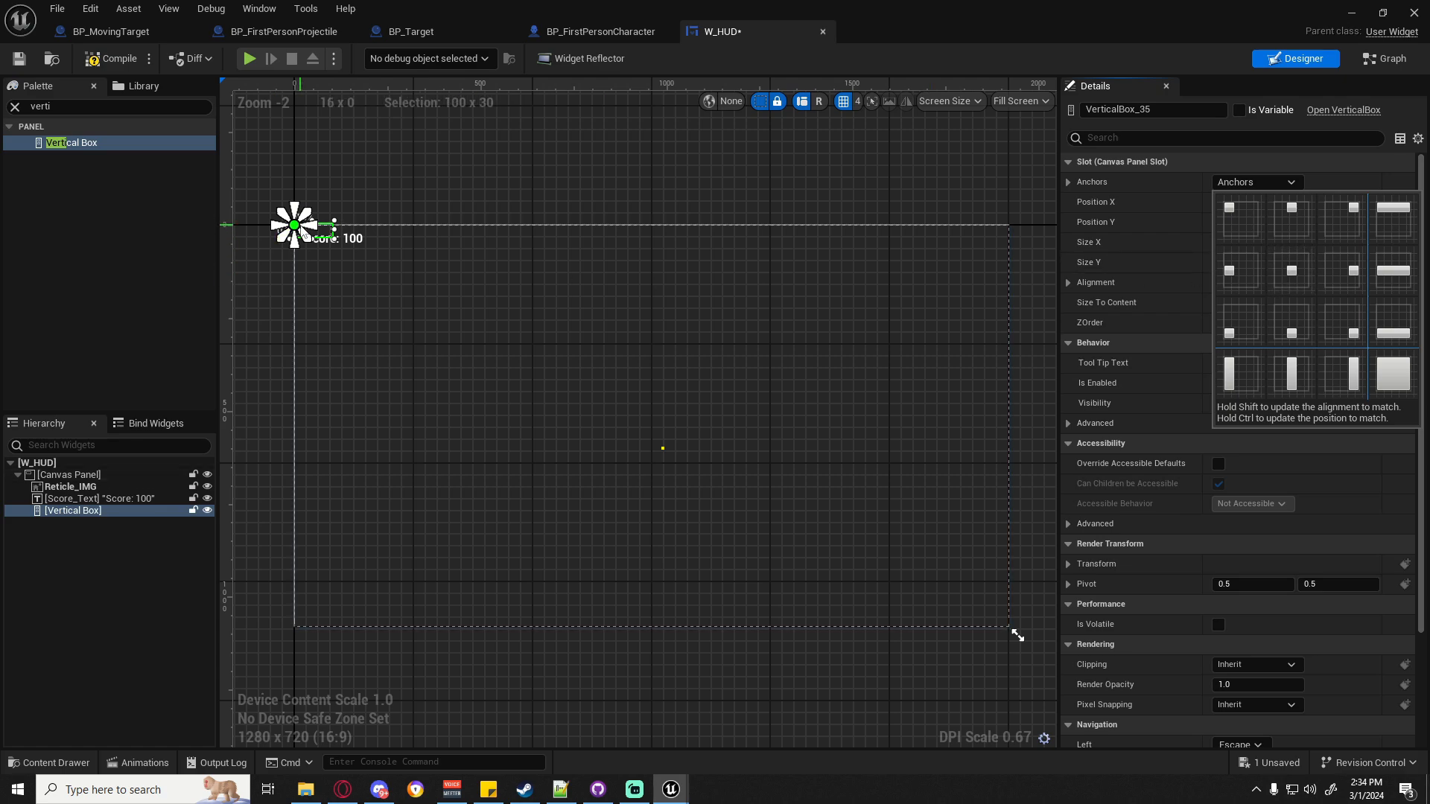
left_click(1300, 267, "ctrl+shift")
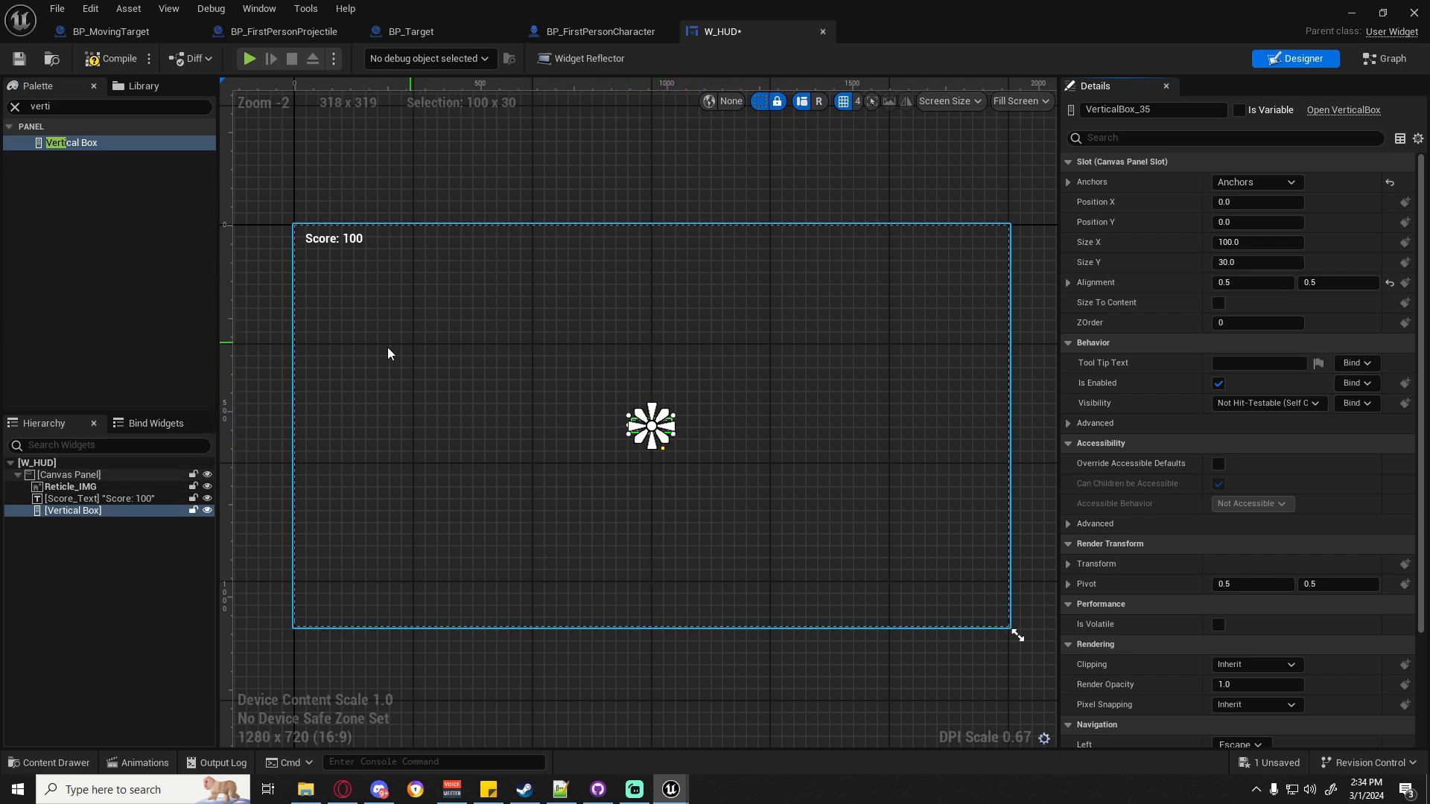
Find the Button widget and add it as a child of the Vertical Box.
scroll(760, 407, "up", 2)
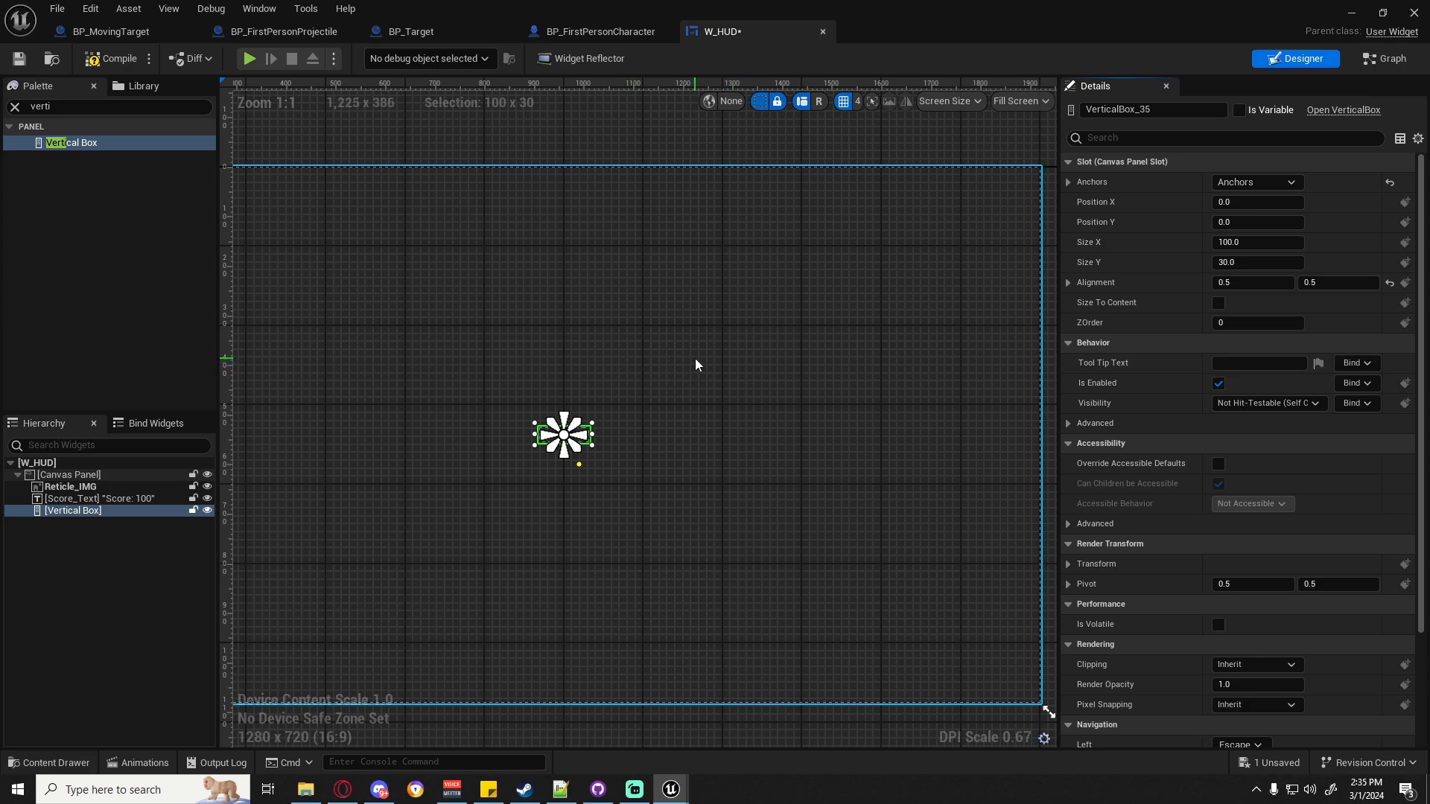
left_click(80, 109)
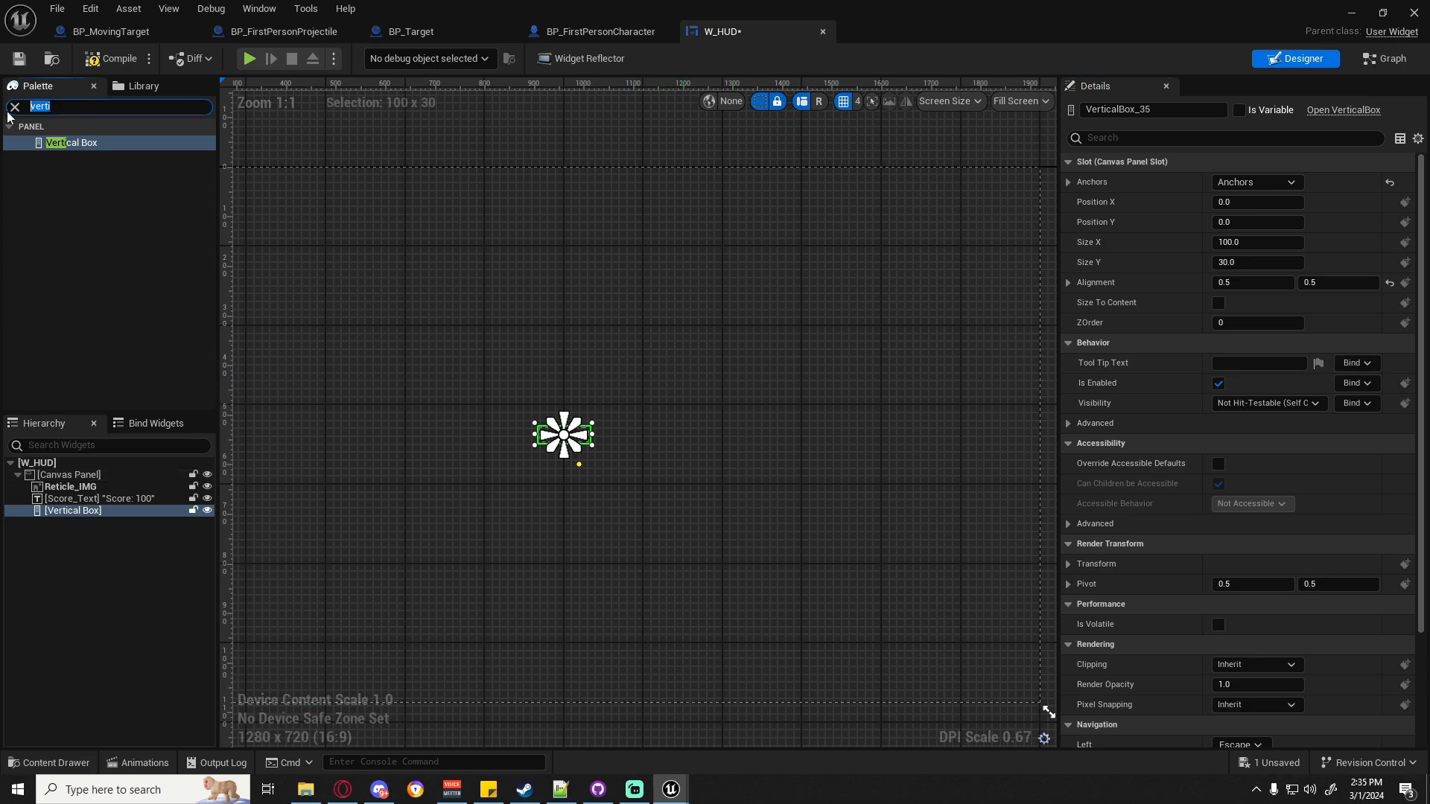
type("button")
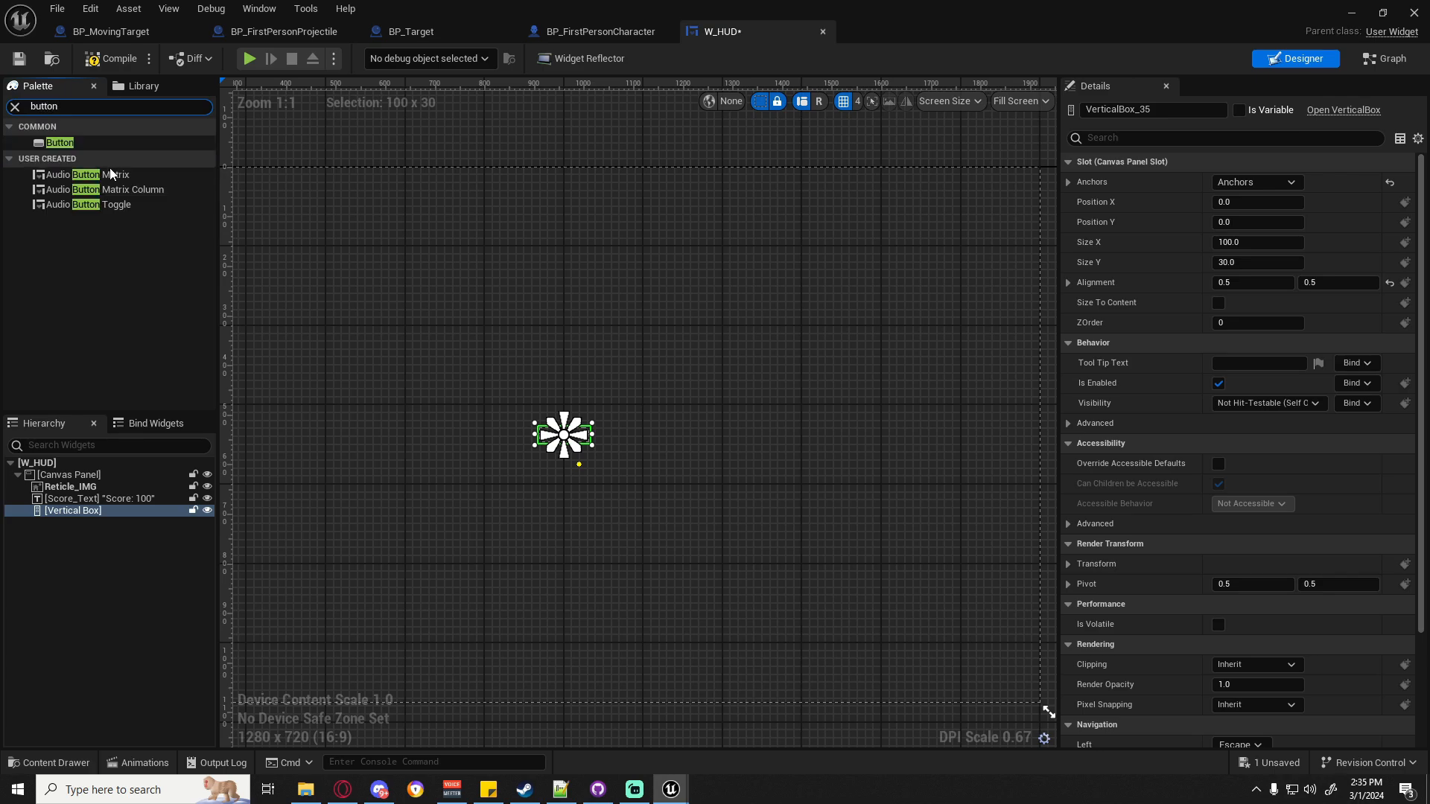
left_click_drag(66, 143, 87, 514)
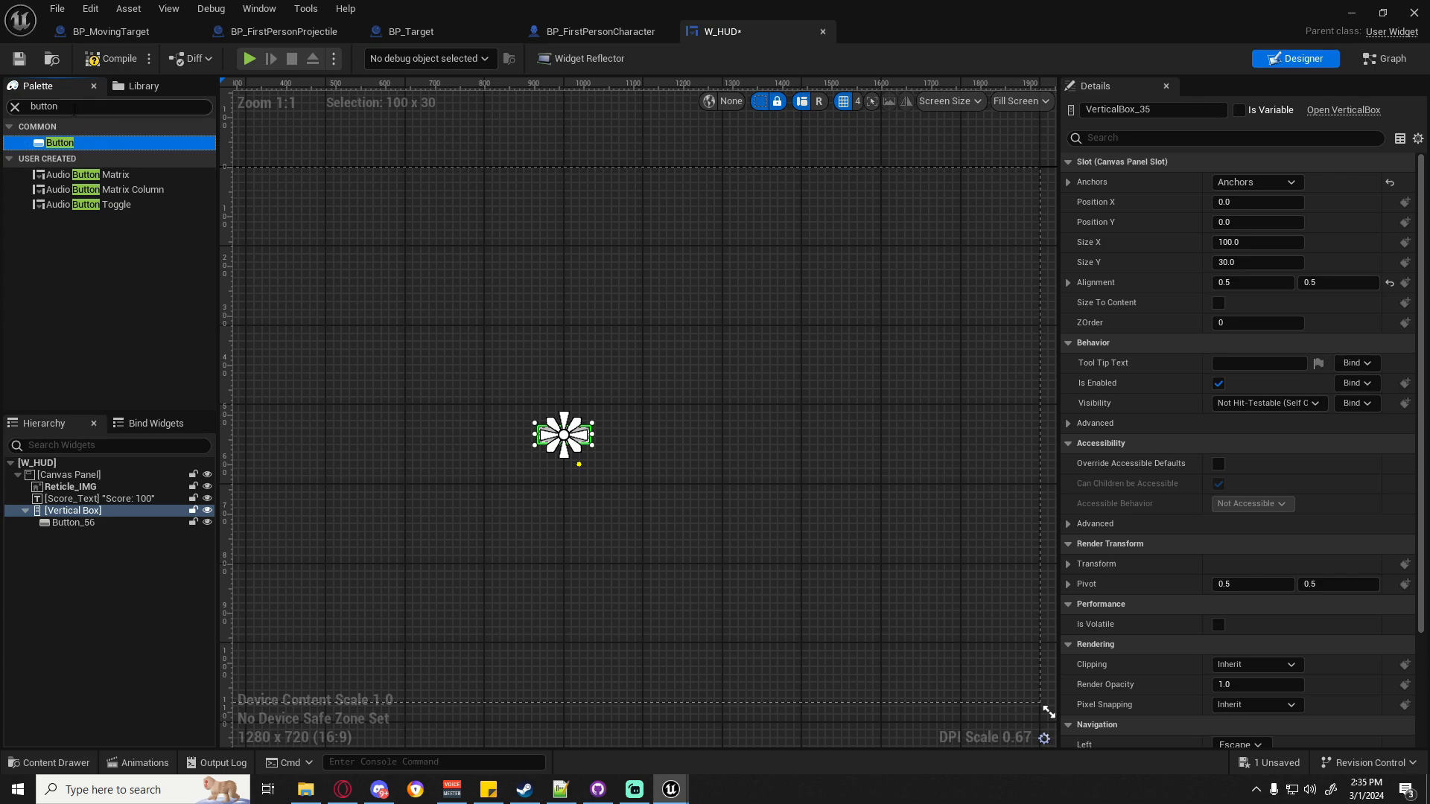
Find the Text widget and nest it inside the new button in the Vertical Box.
left_click(21, 110)
type("Text")
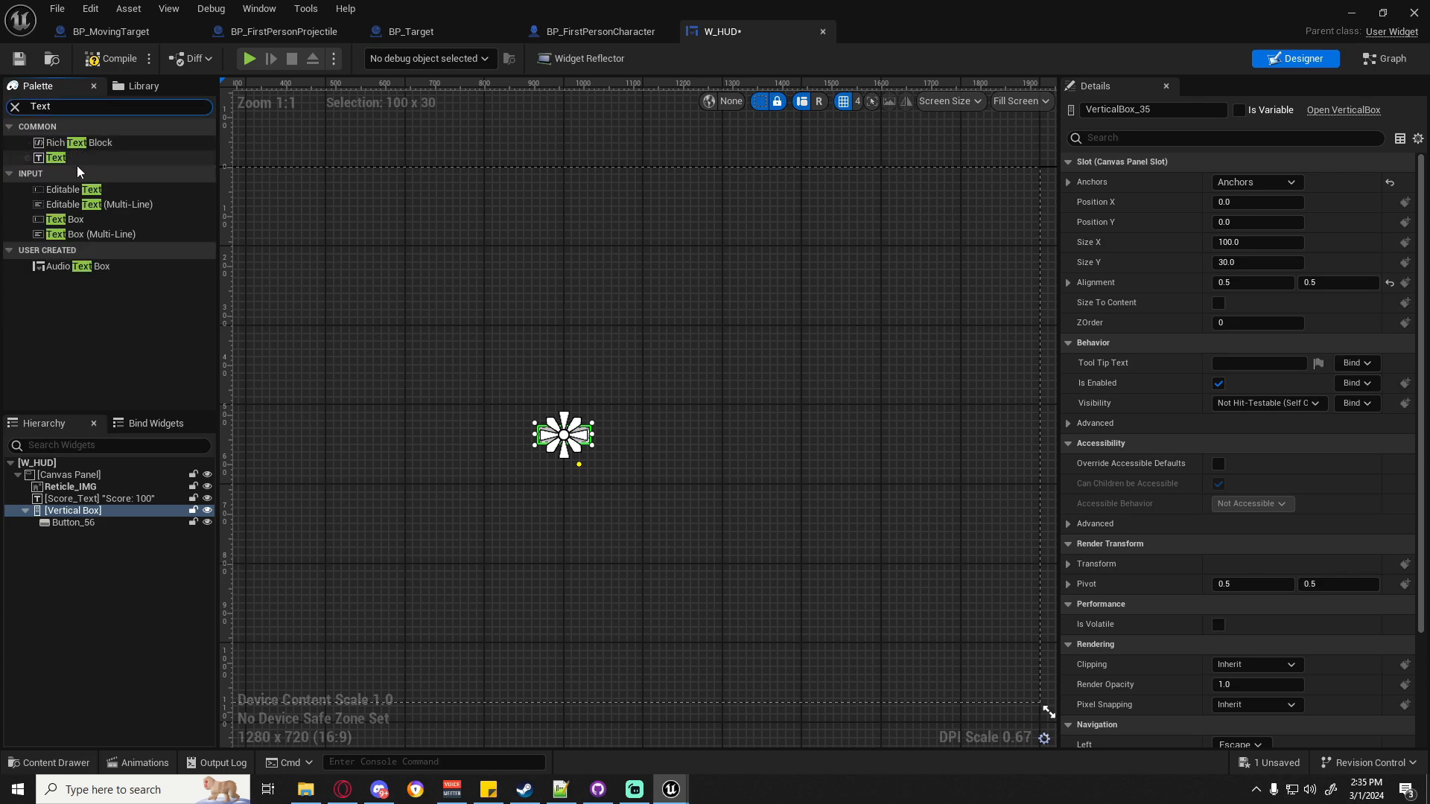
left_click(67, 159)
left_click_drag(87, 524, 87, 524)
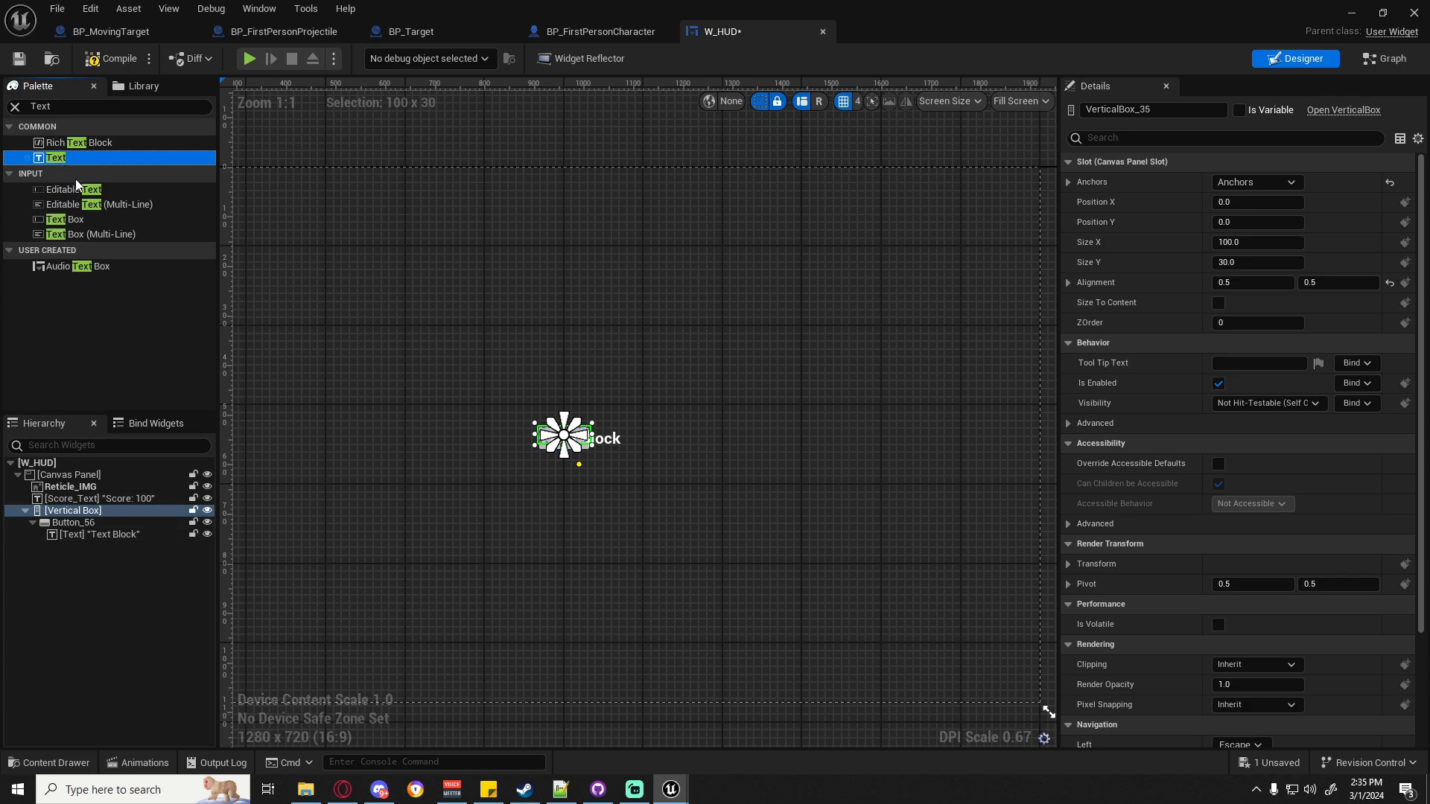
Rename the button in the Vertical Box as Restart_Btn.
left_click(67, 524)
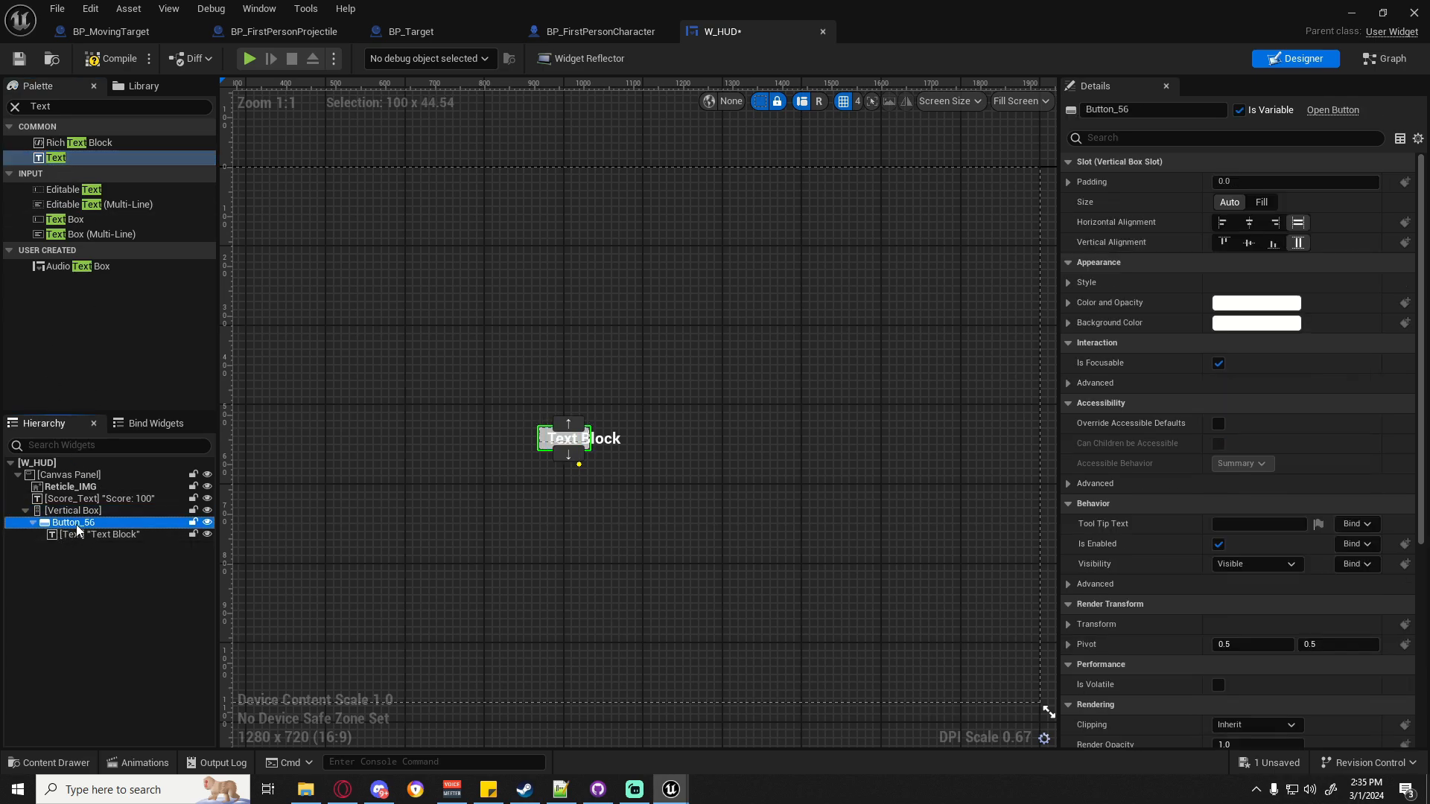
key("F2")
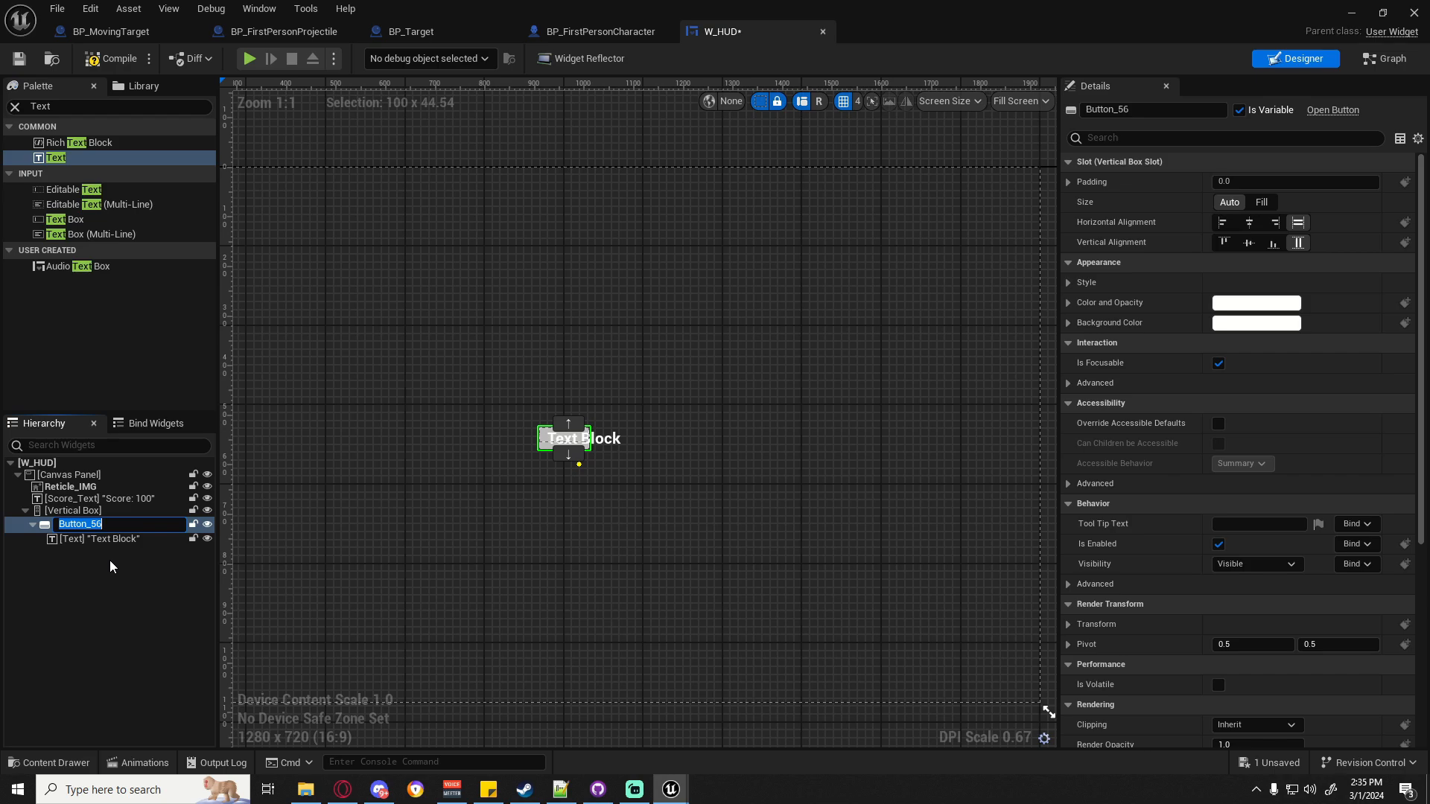
type("Restart_Btn")
key("Return")
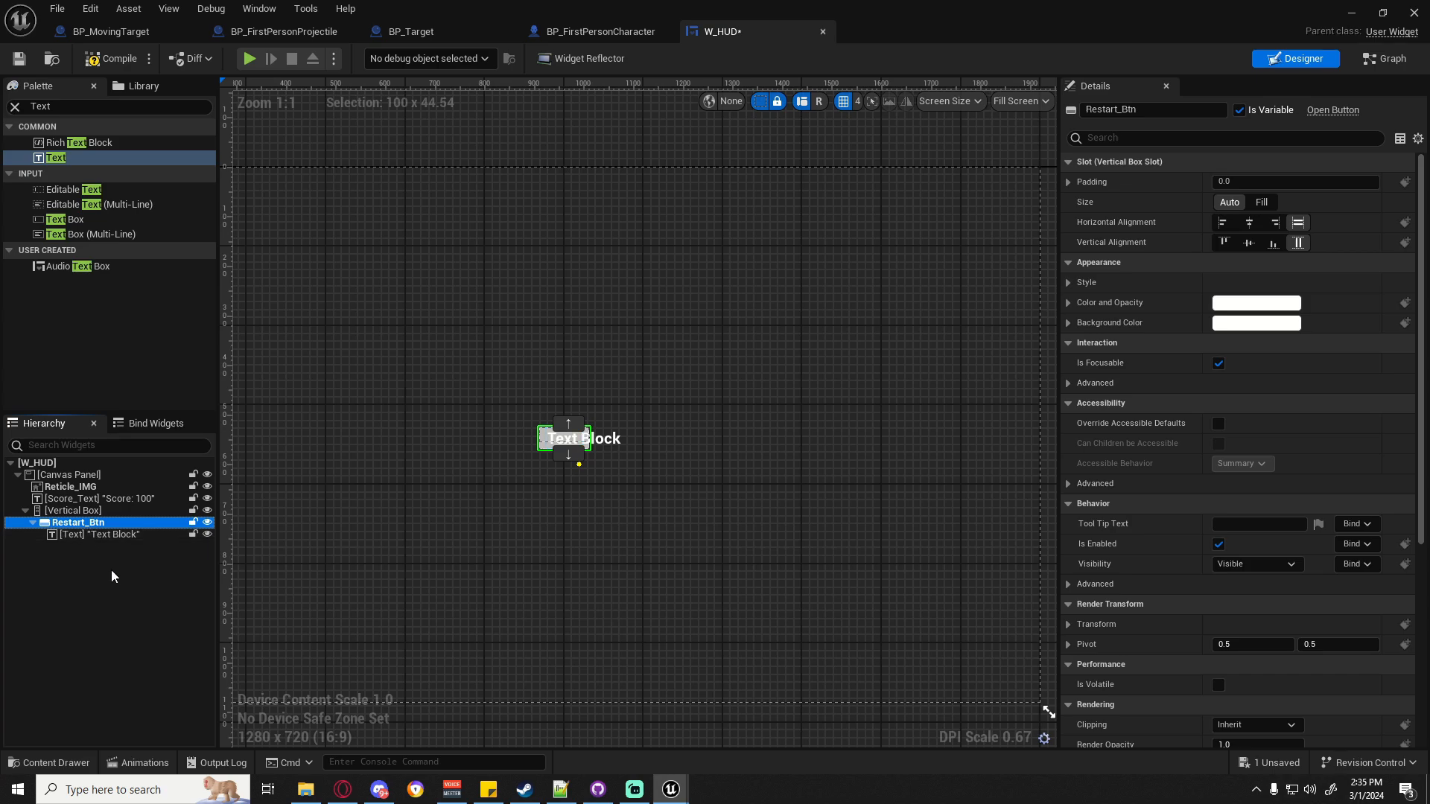
Set the text content of the Text widget inside Restart_Btn to "Restart".
left_click(89, 536)
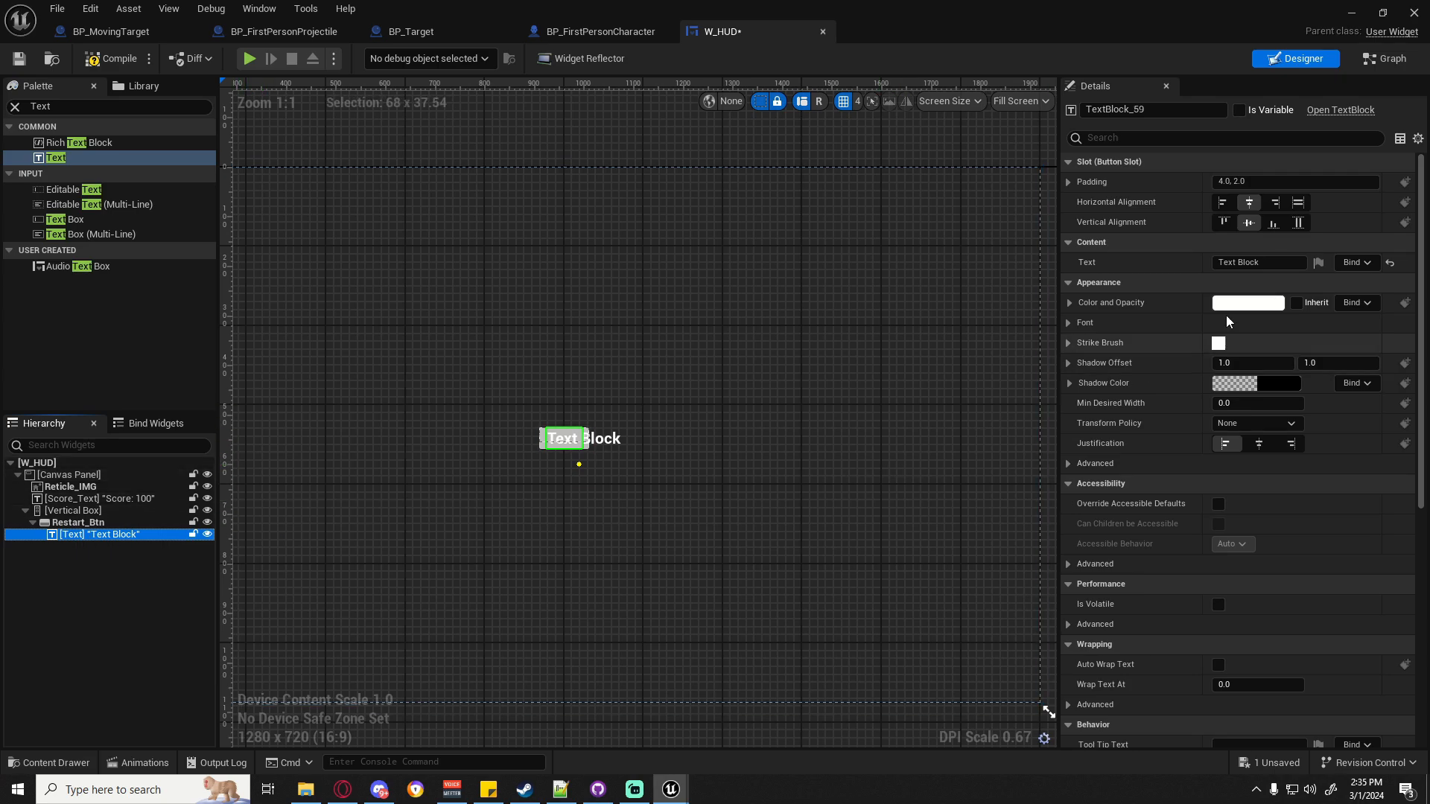
left_click(1271, 262)
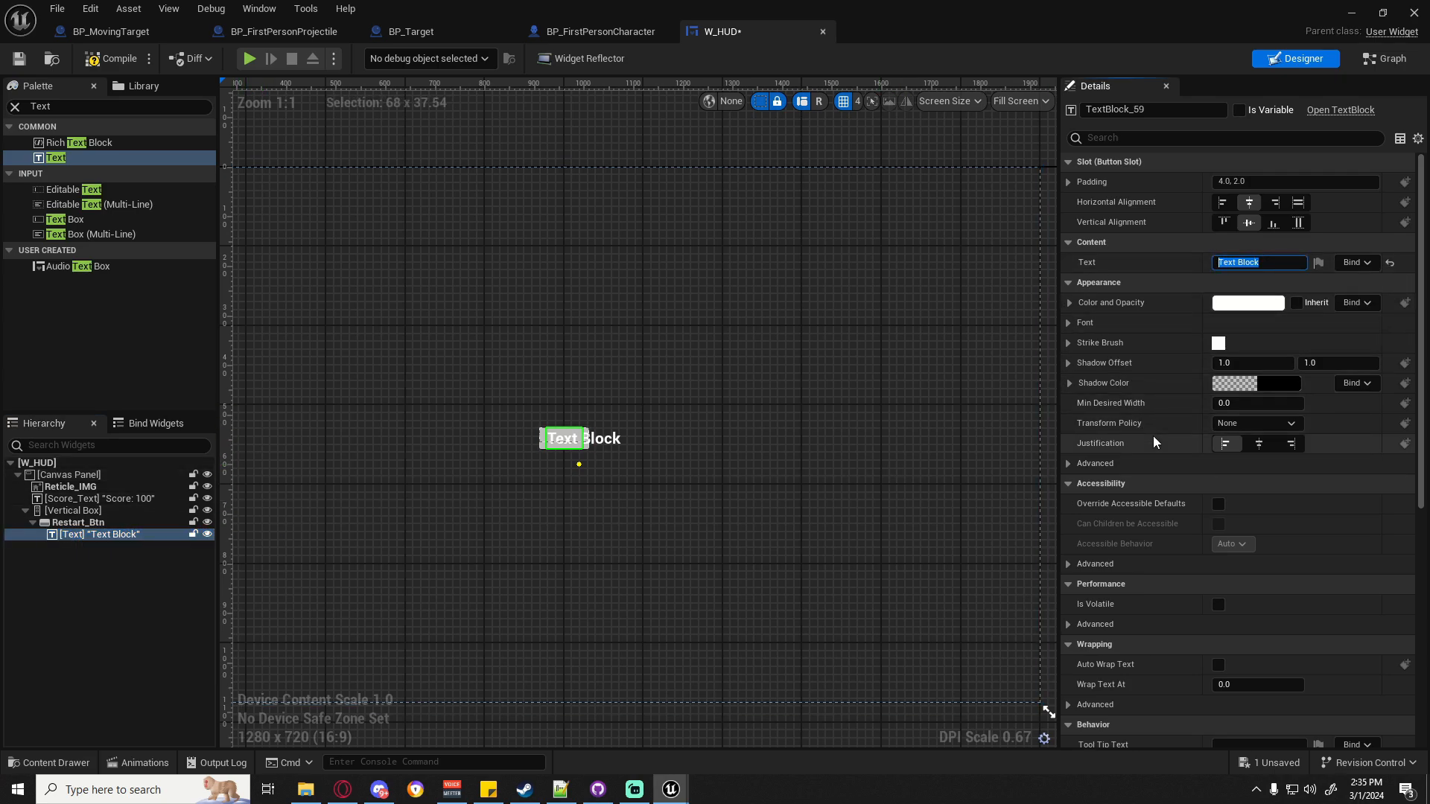
type("Restart")
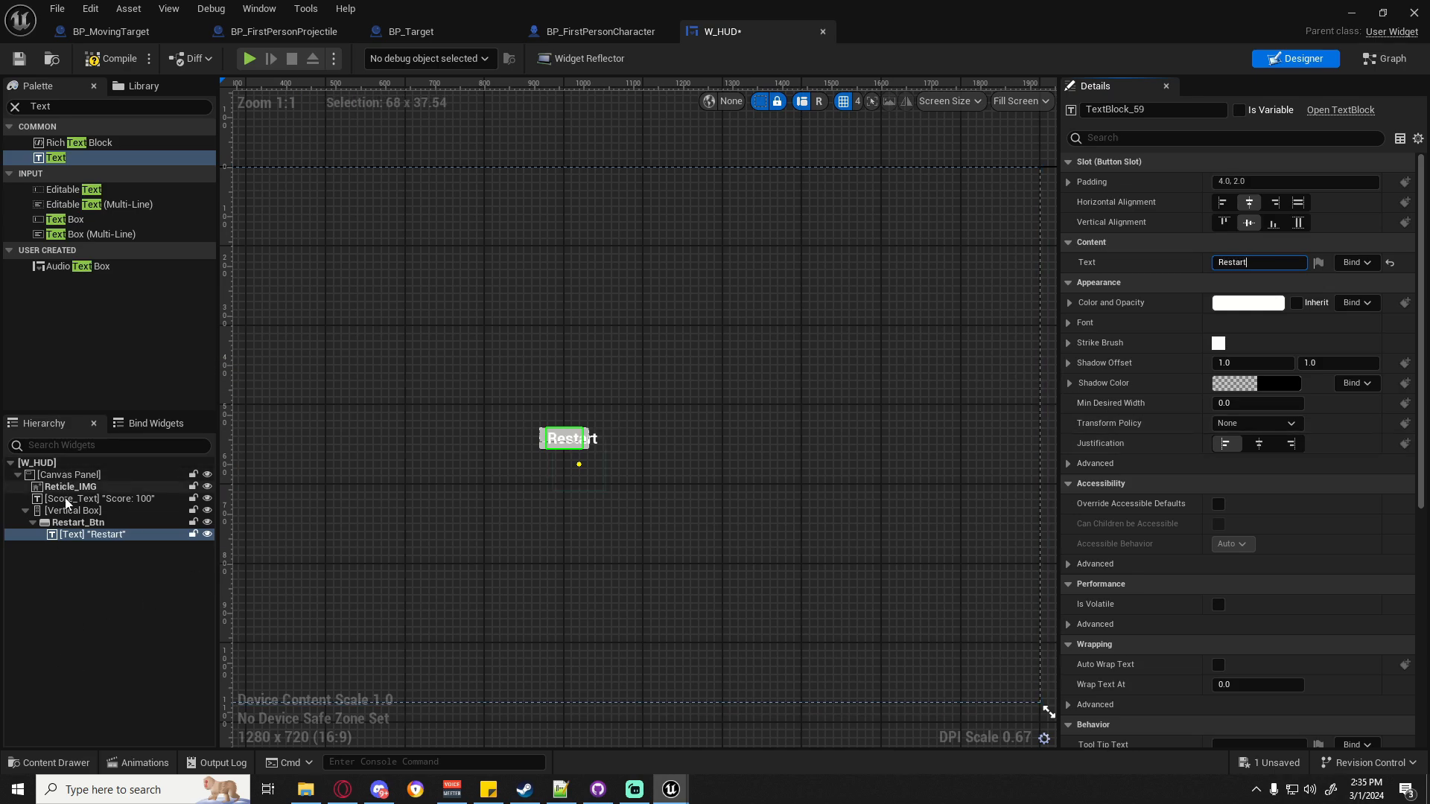
Duplicate Restart_Btn with its text inside the Vertical Box and rename the copy as Quit_Btn.
left_click(65, 523)
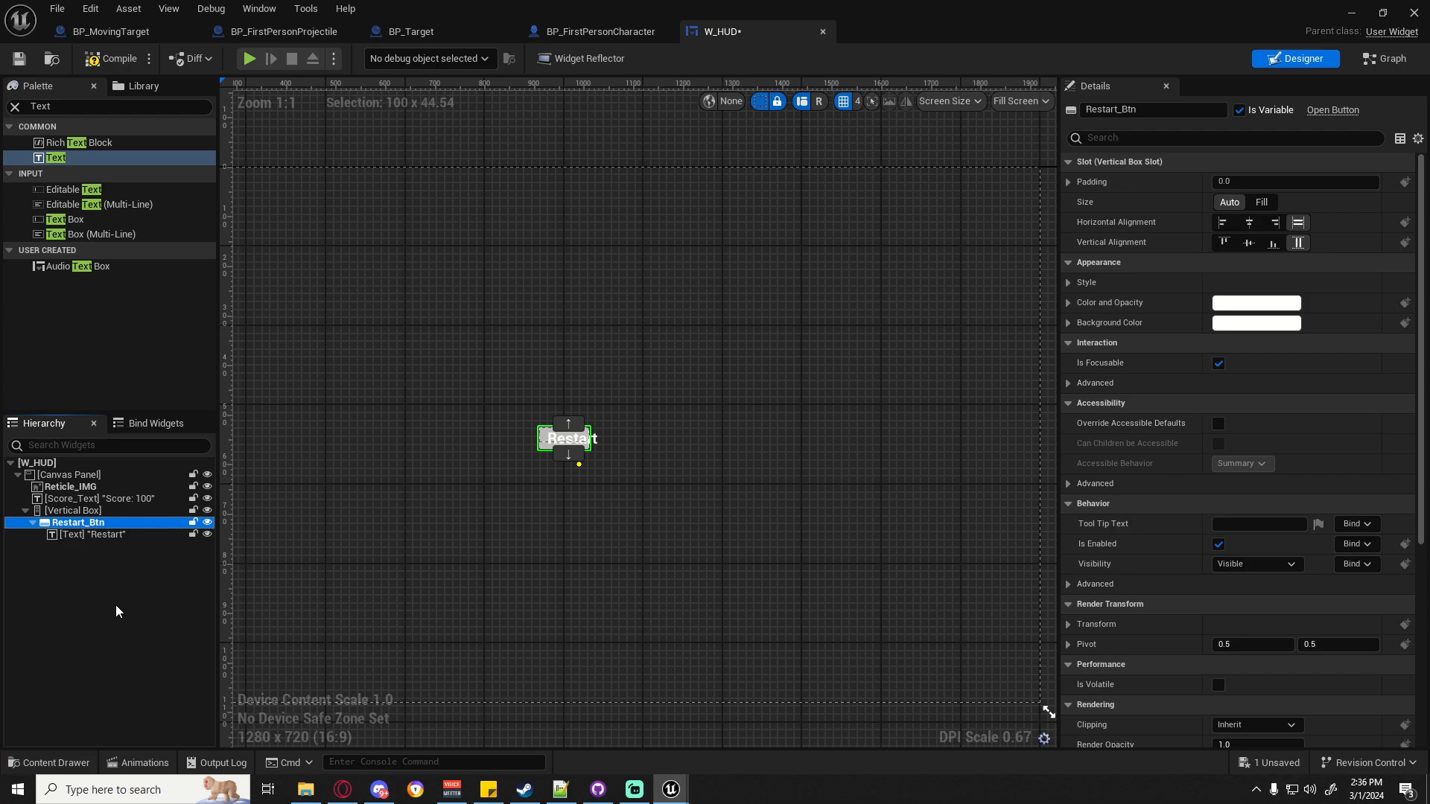
key("ctrl+d")
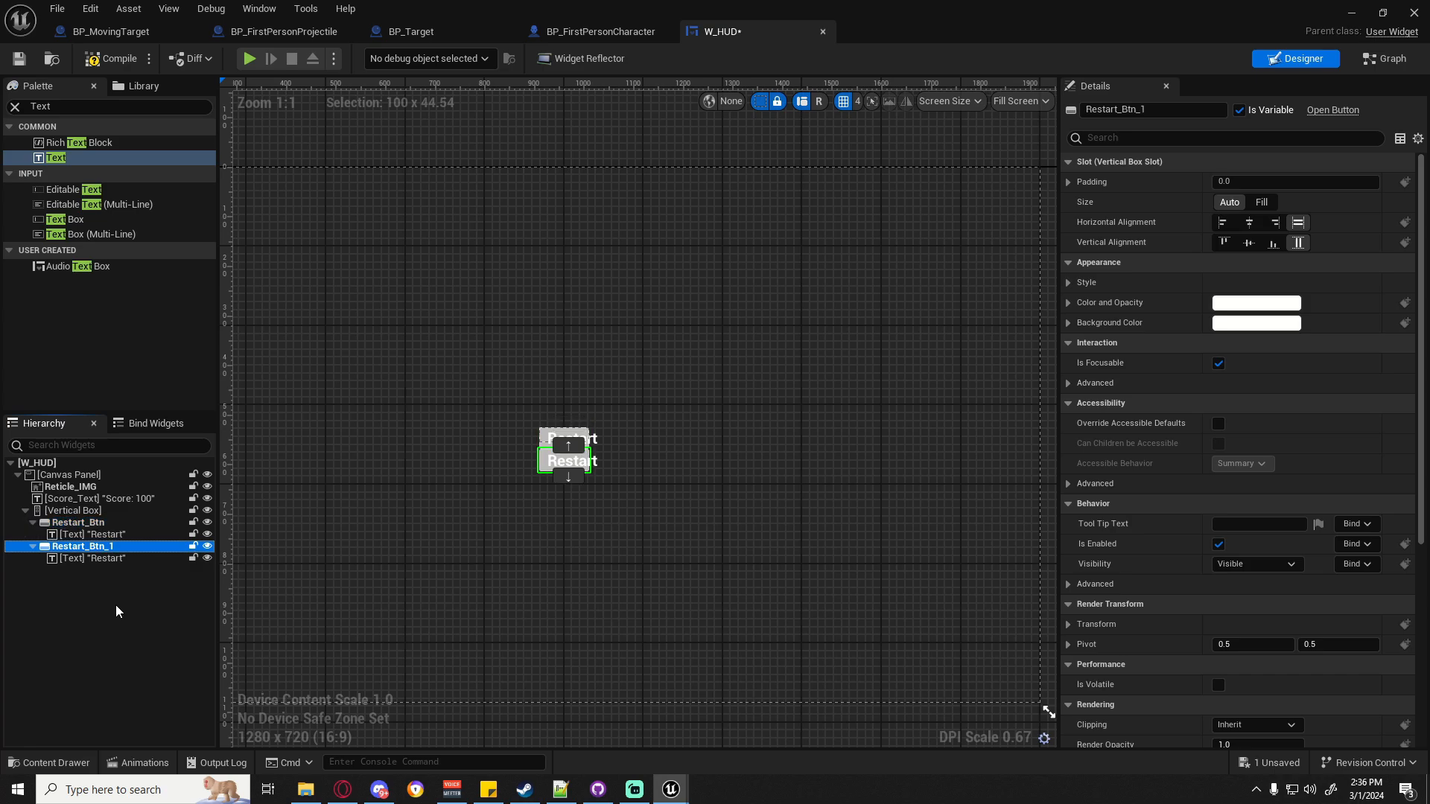
left_click(88, 559)
left_click(86, 548)
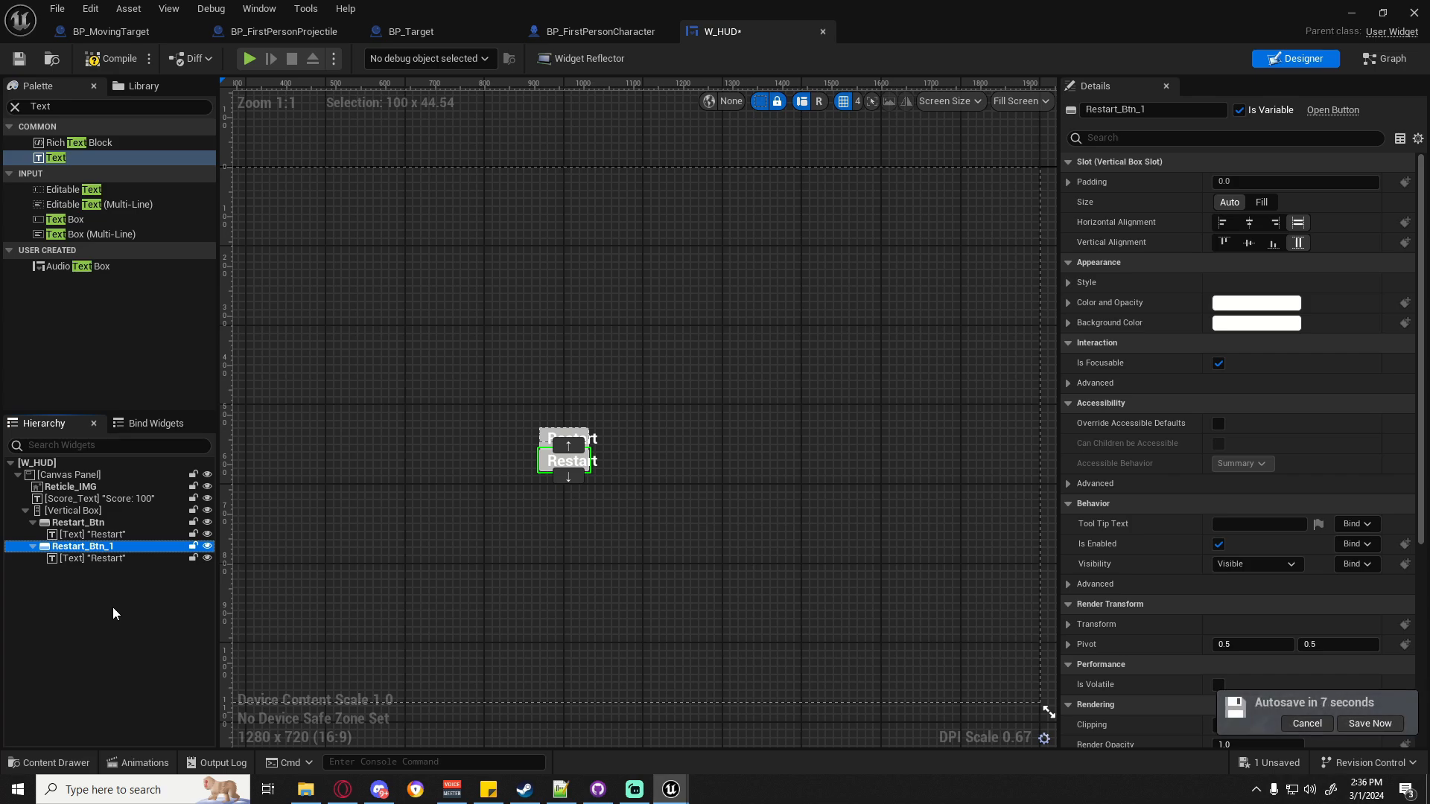
left_click(88, 523)
left_click(86, 548)
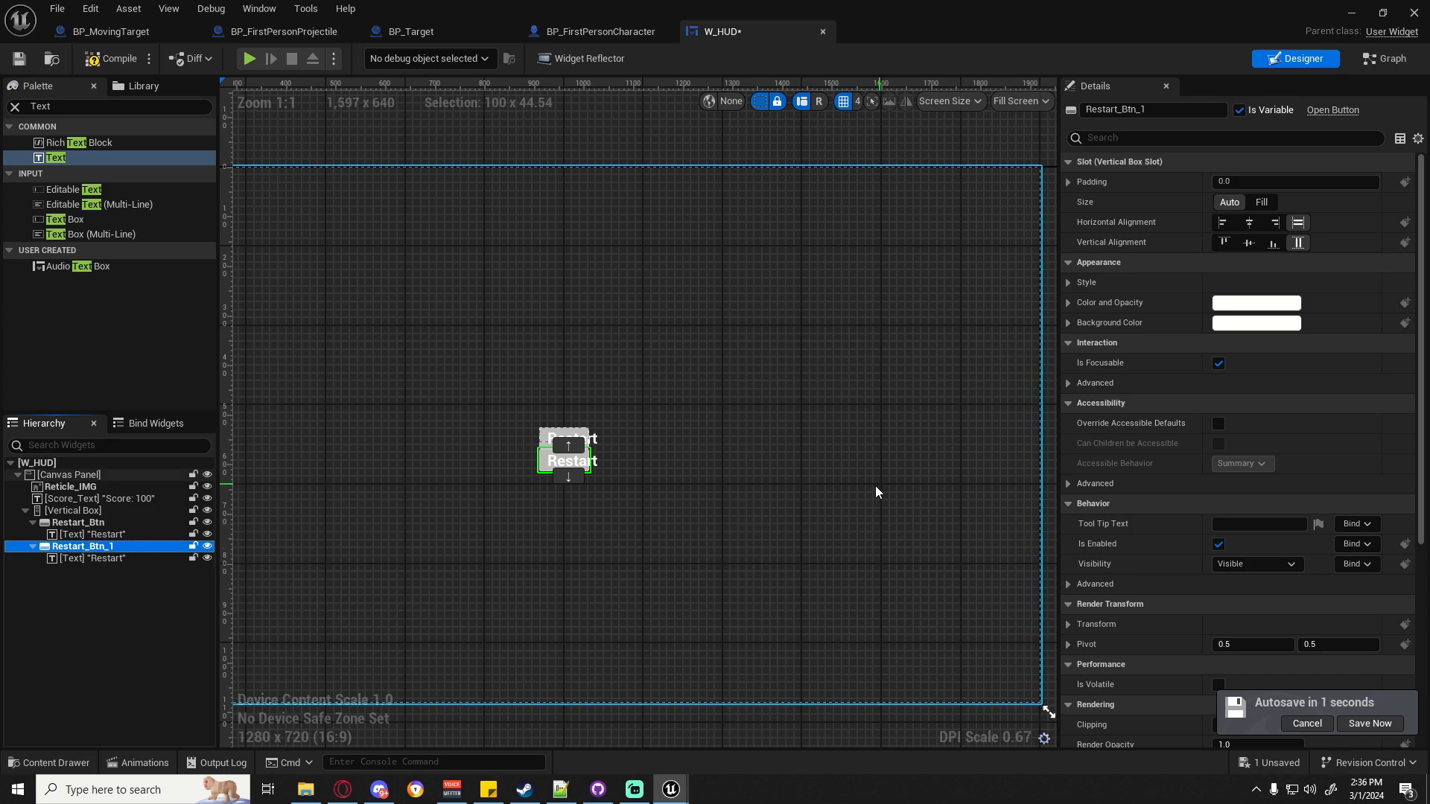
left_click(80, 523)
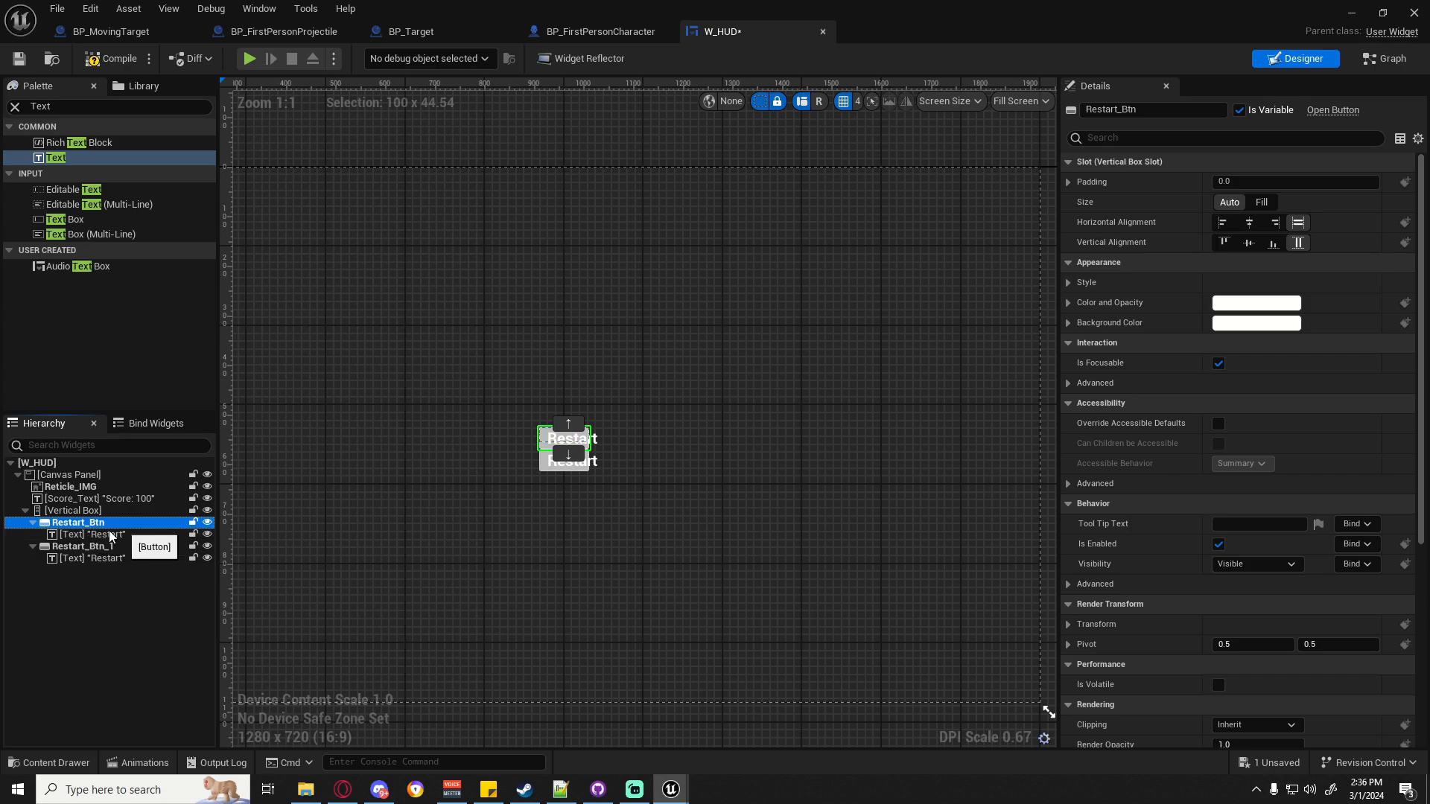
left_click(73, 551)
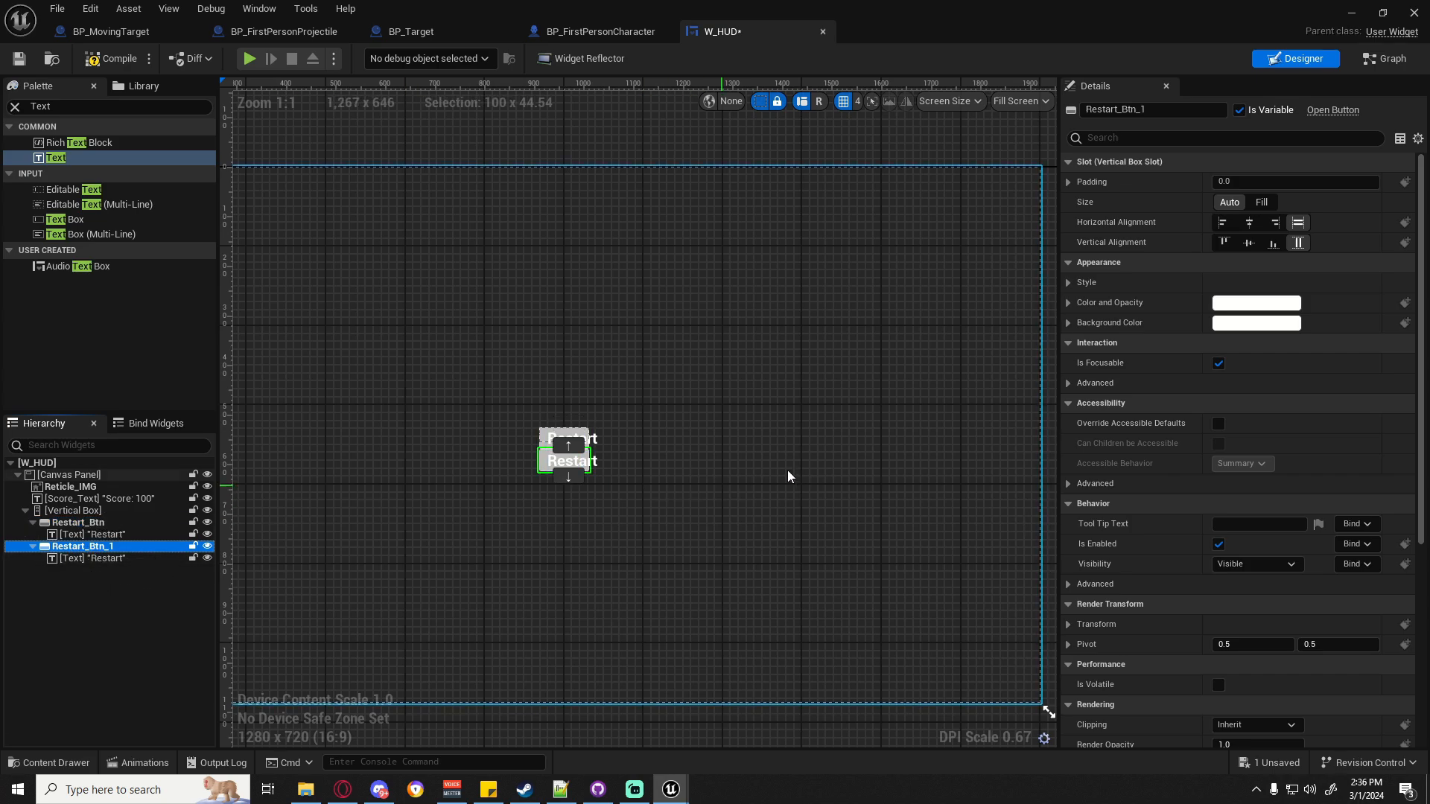
left_click(1128, 110)
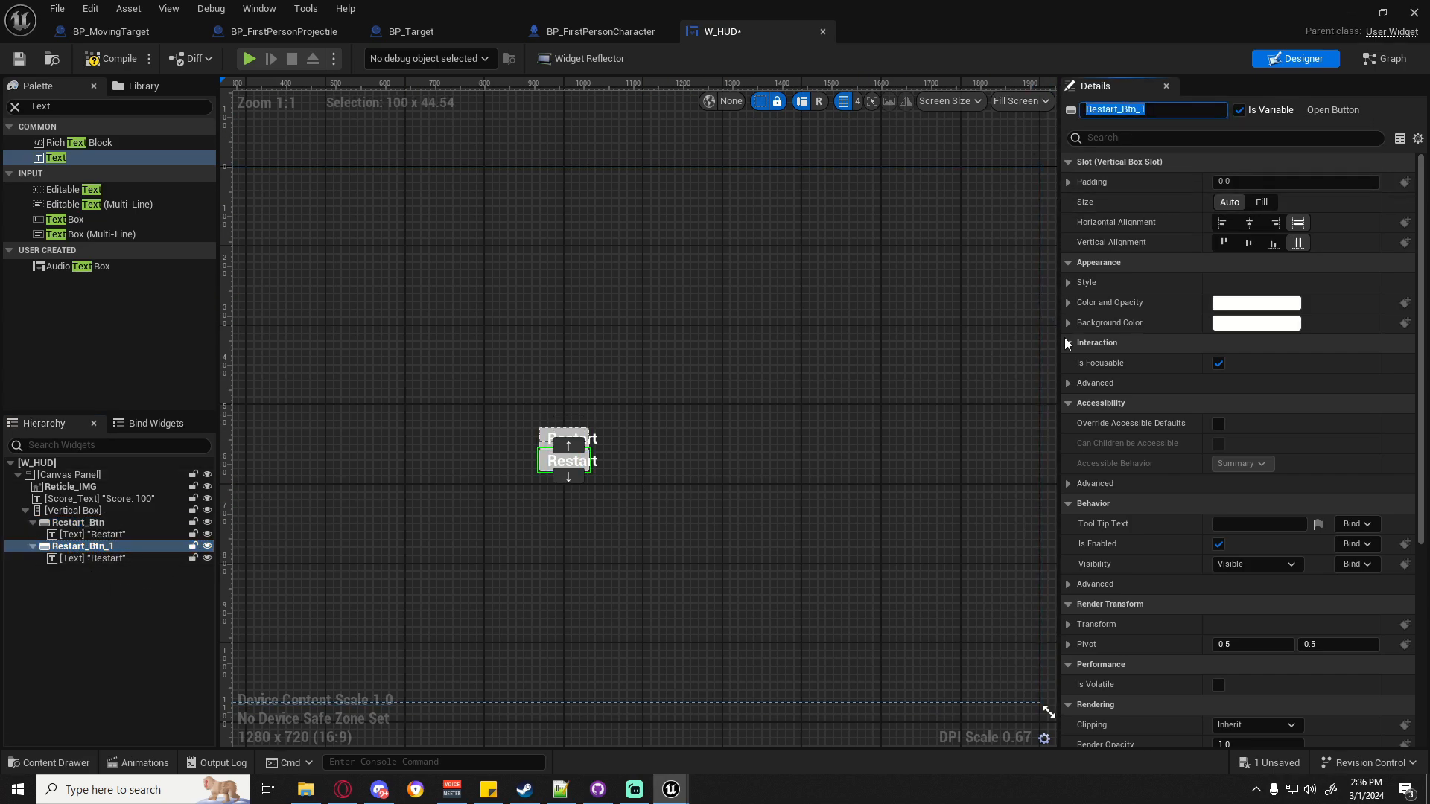
type("Quit_Btn")
key("Return")
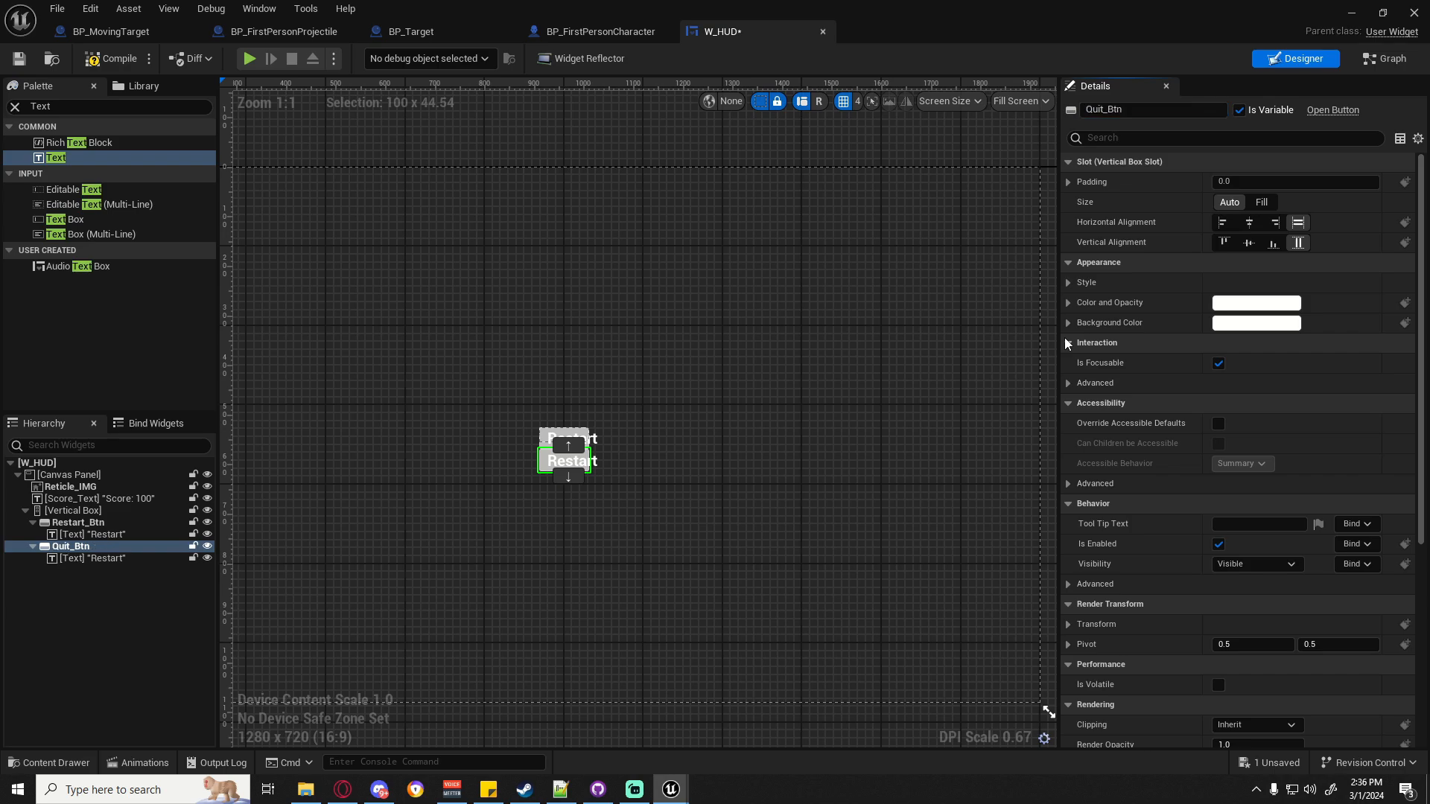
Set the text content of the Text widget inside Quit_Btn to "Quit".
left_click(94, 558)
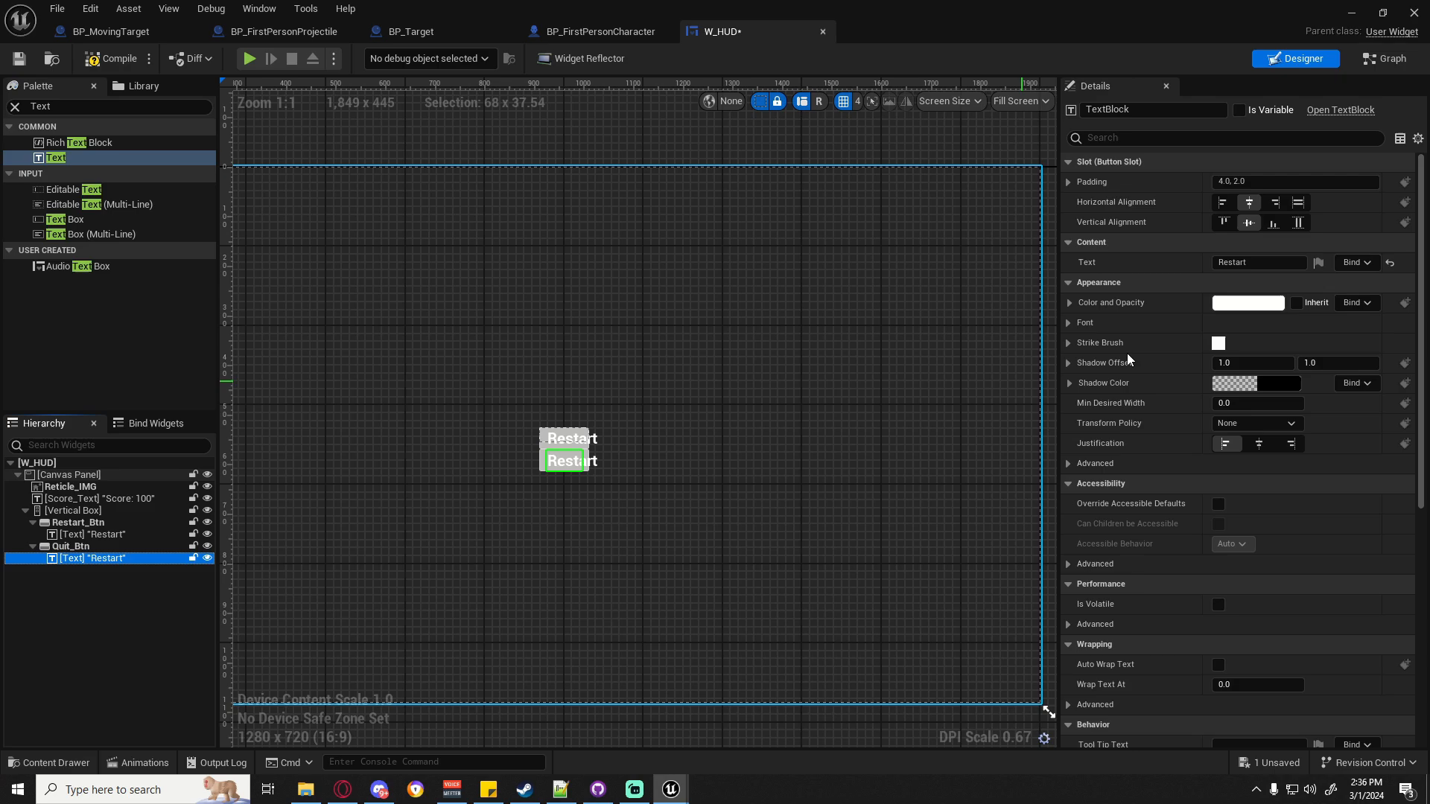
left_click(1255, 262)
type("Quit")
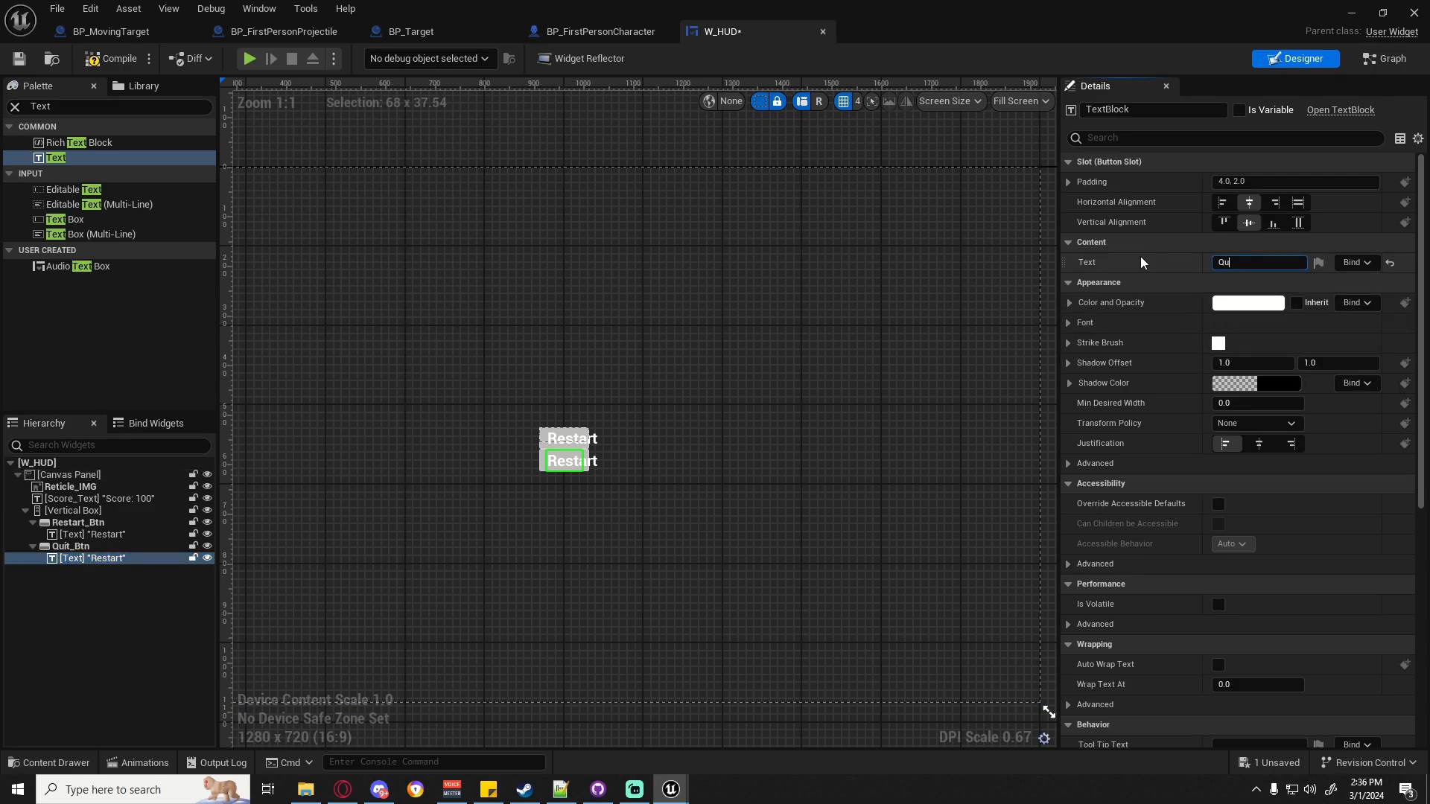
Set the slot padding of both Restart_Btn and Quit_Btn to 25.
left_click(69, 546)
left_click(79, 522, "ctrl")
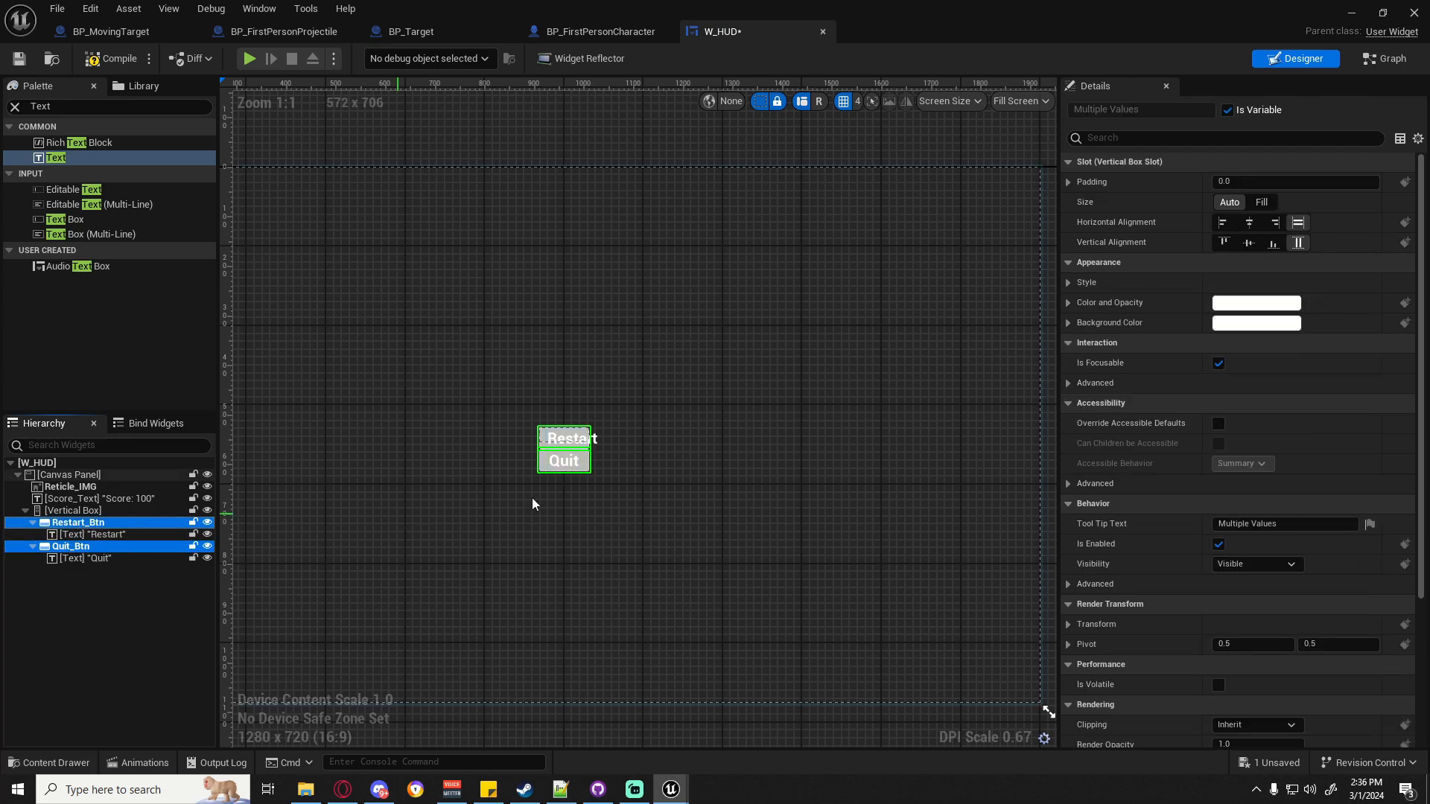
left_click(1266, 181)
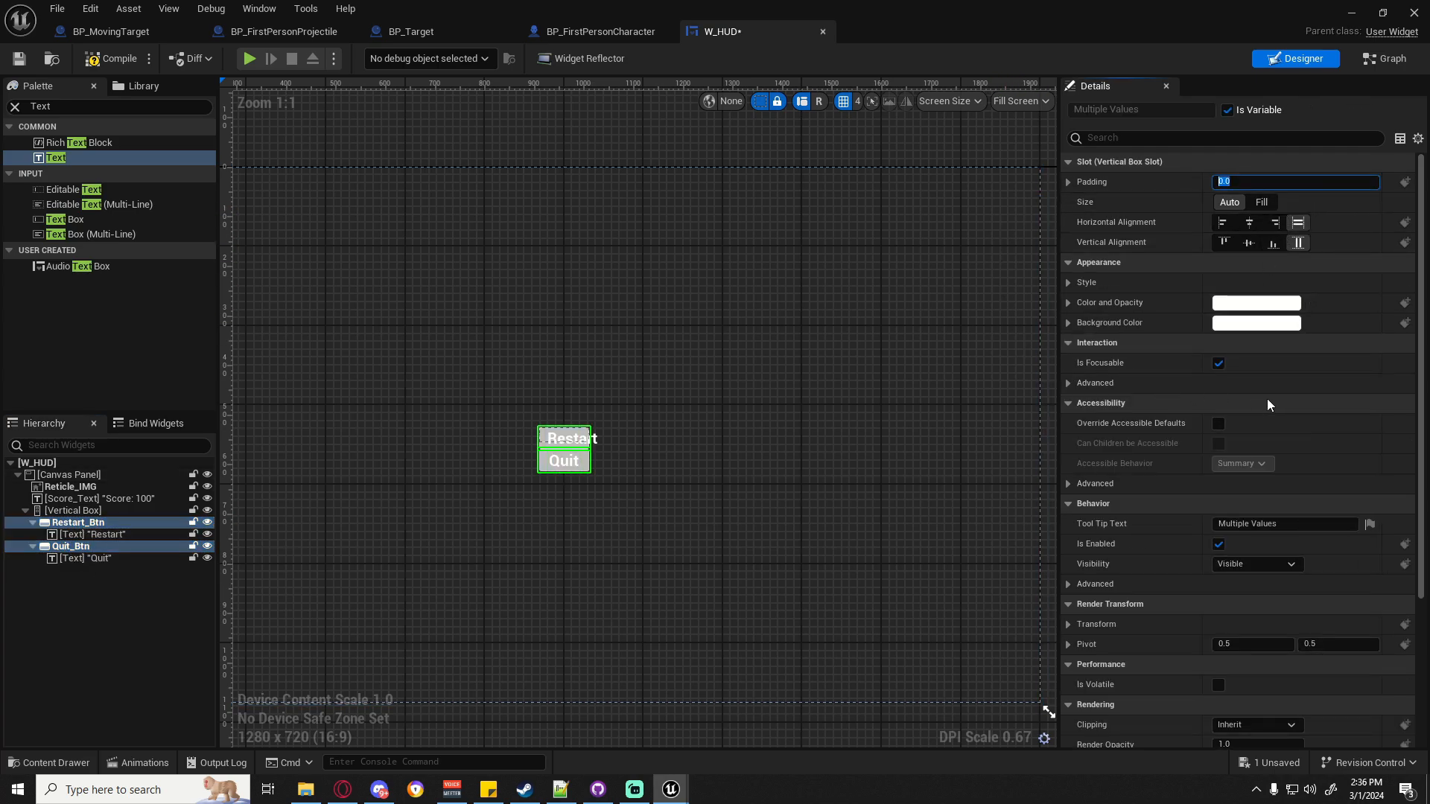
type("25")
key("Return")
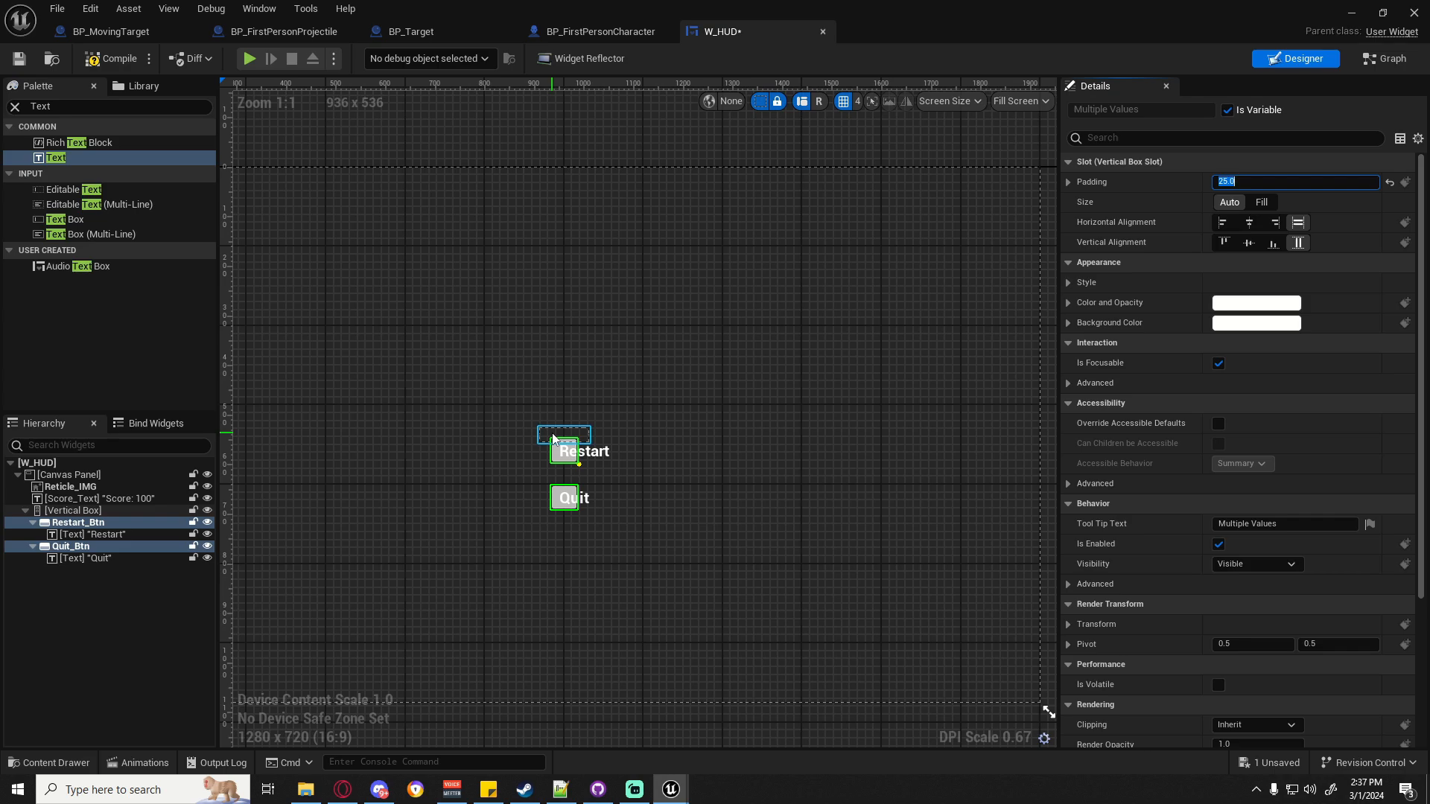
Enable Size To Content on the Vertical Box and deselect it.
left_click(68, 512)
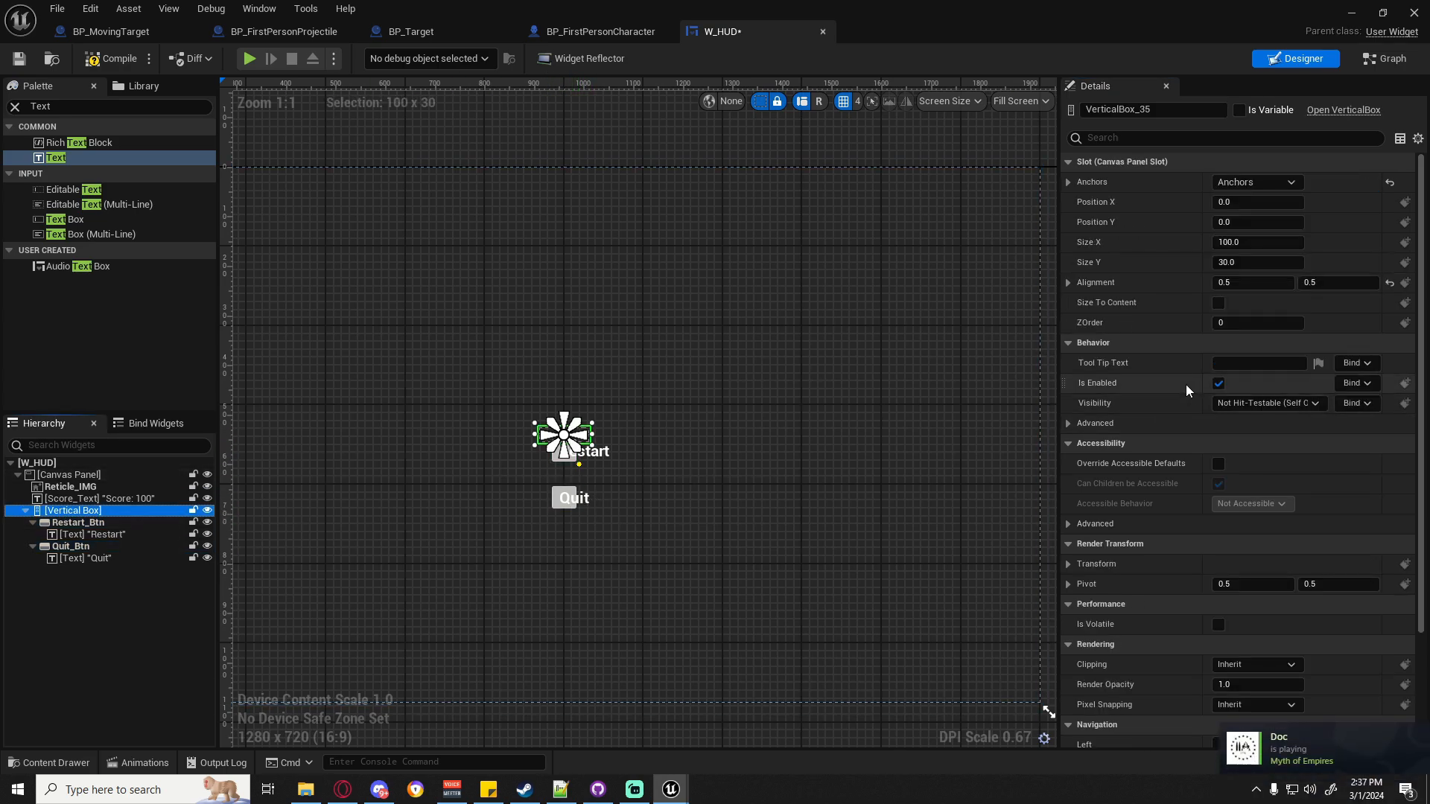
scroll(1144, 446, "down", 1)
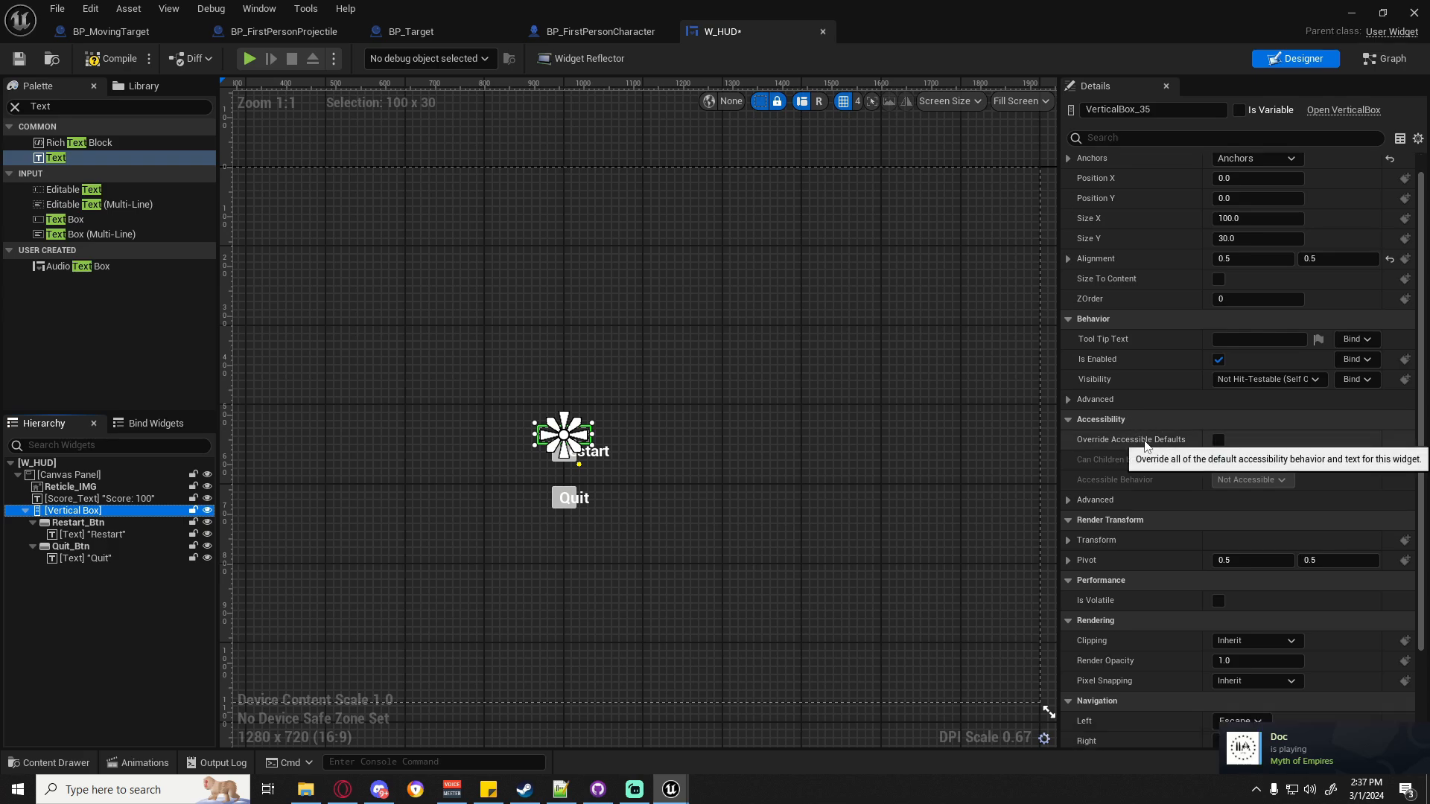
scroll(1146, 454, "up", 1)
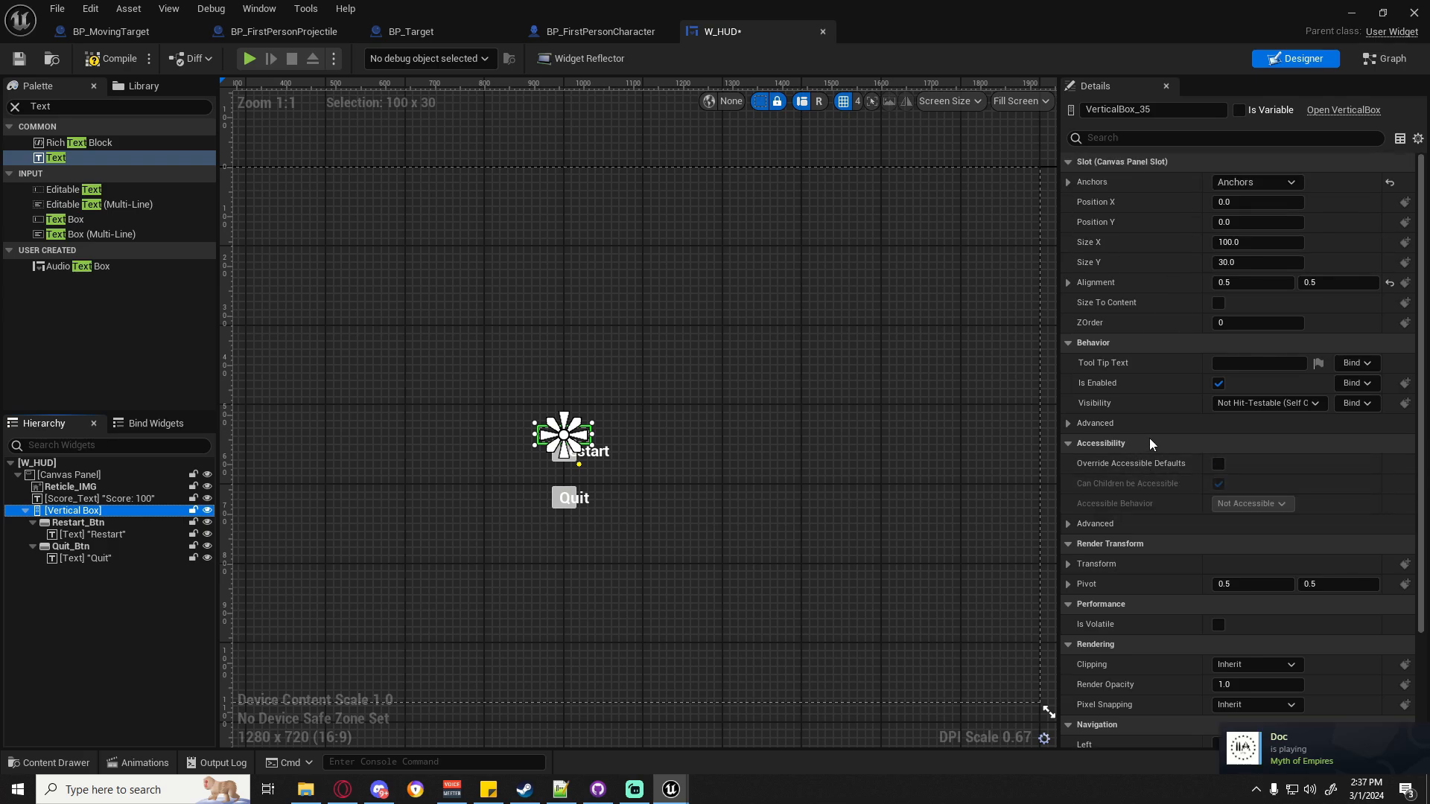
left_click(1218, 304)
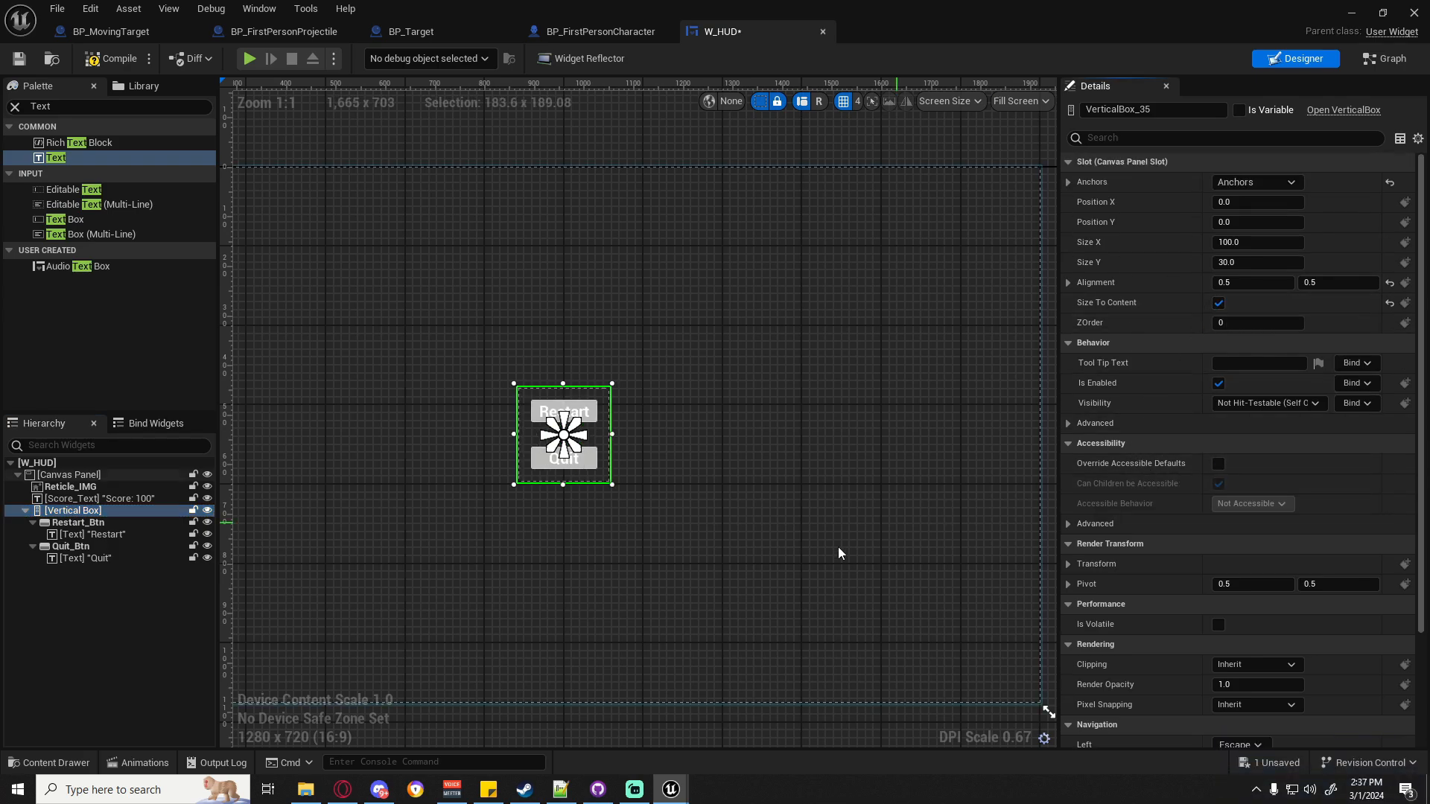
left_click(624, 448)
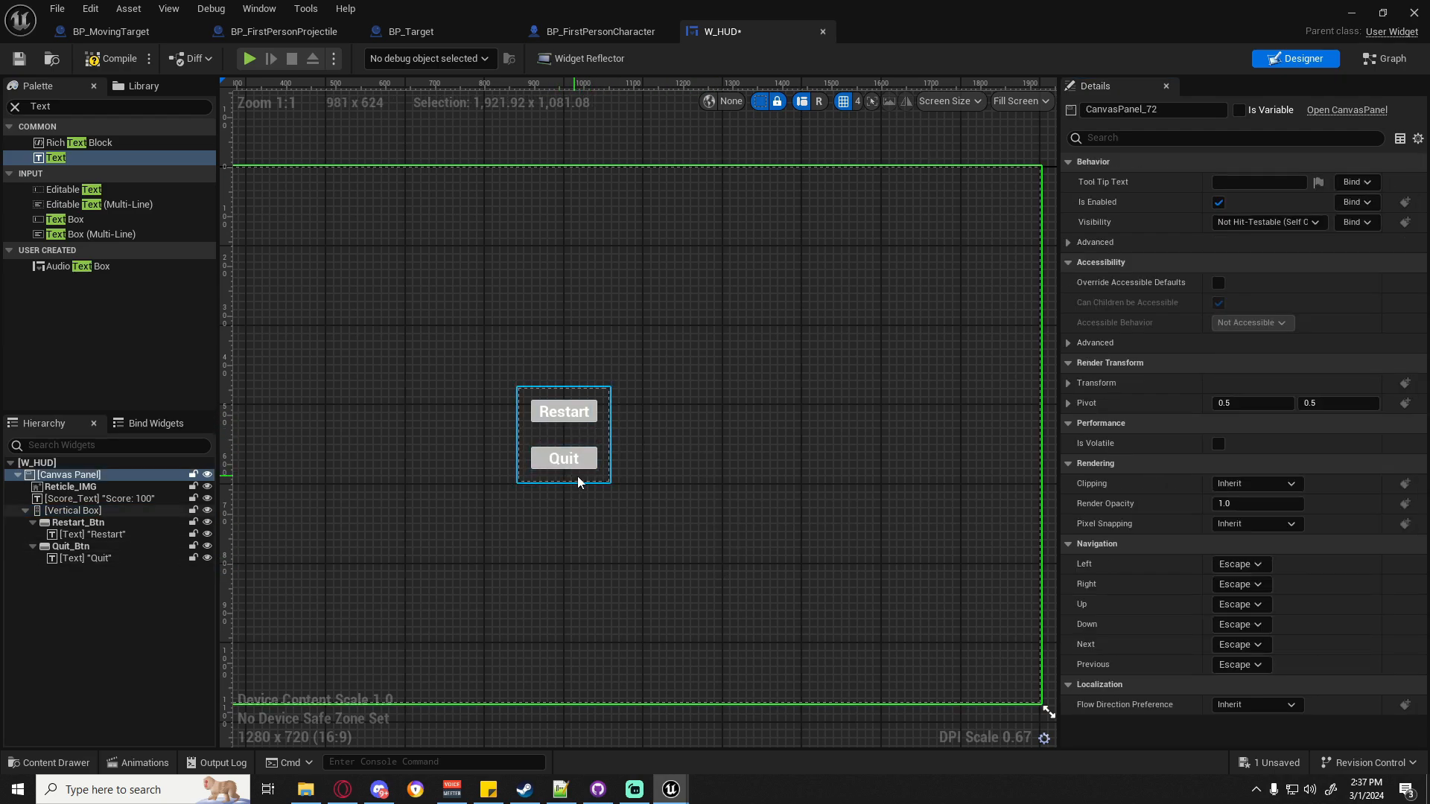
Set the font size of both the Restart and Quit text widgets to 42.
left_click(72, 558)
left_click(86, 534, "ctrl")
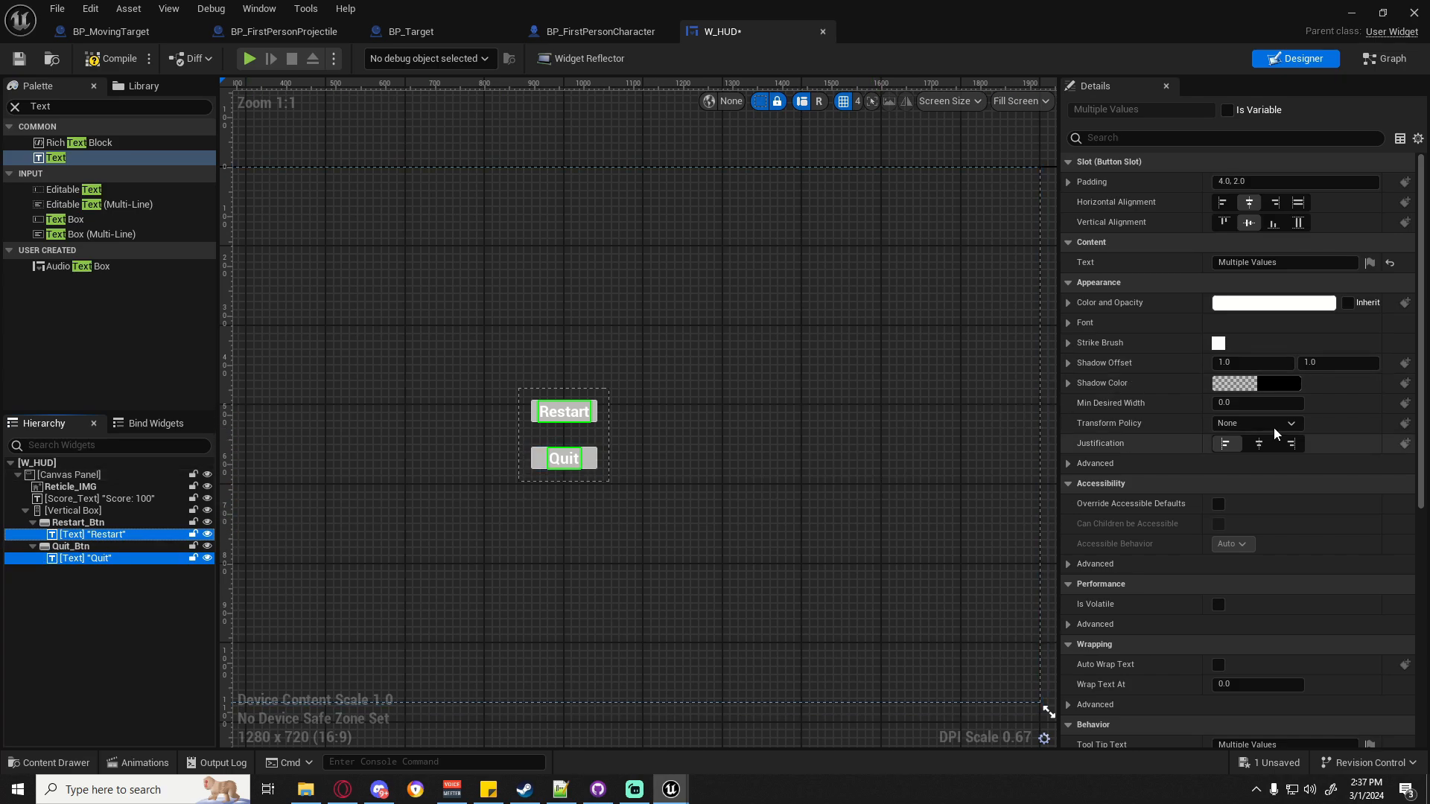
left_click(1067, 322)
left_click(1270, 382)
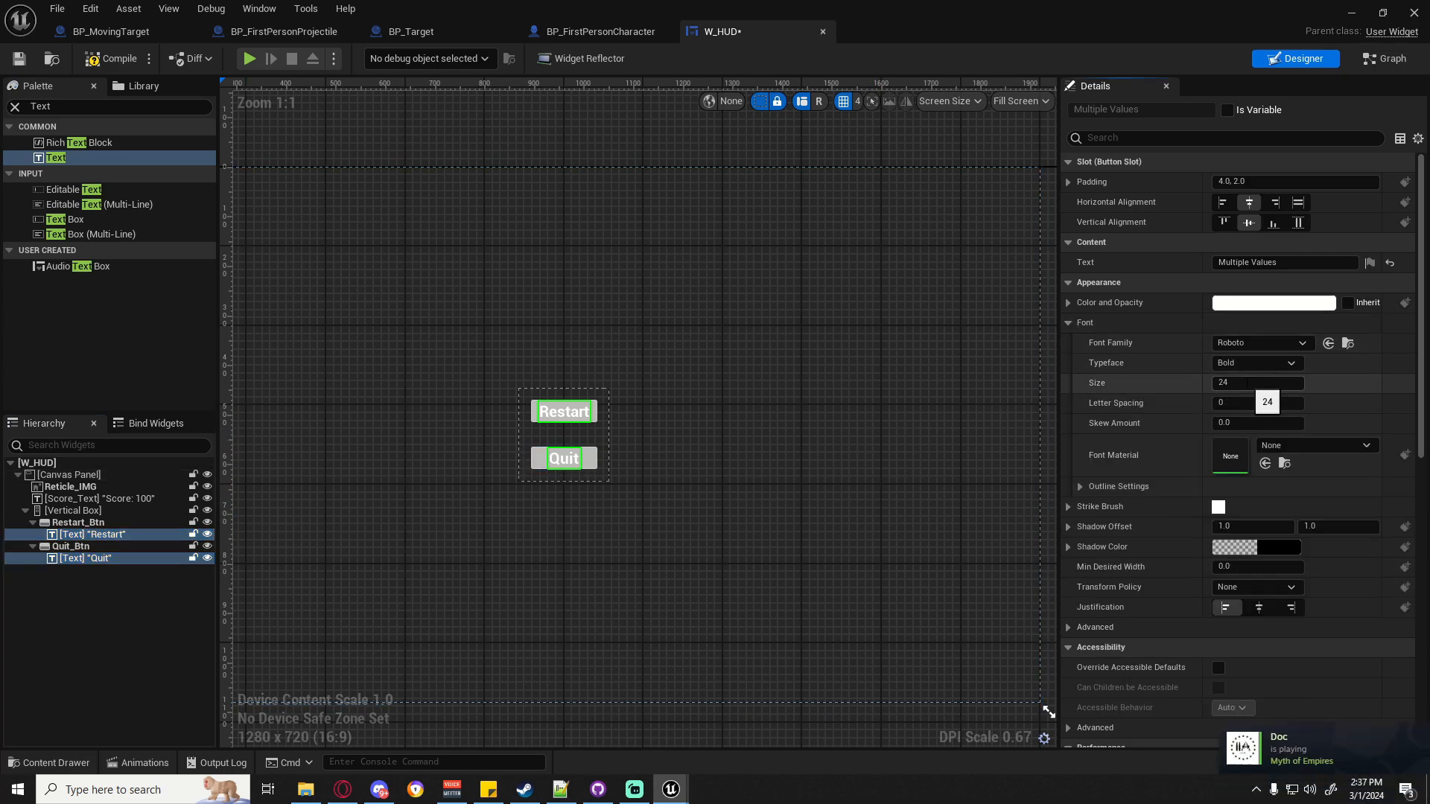
type("42")
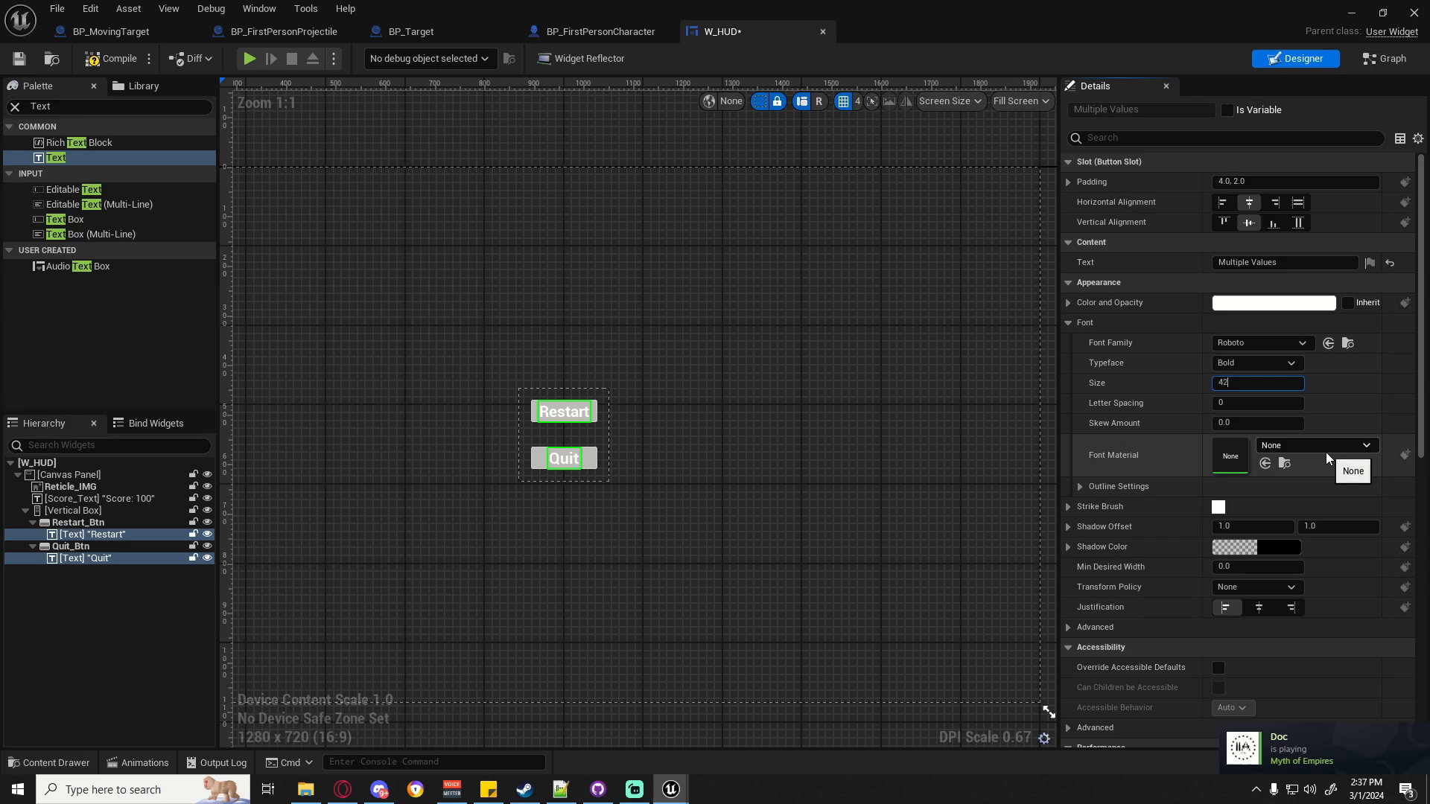
key("Return")
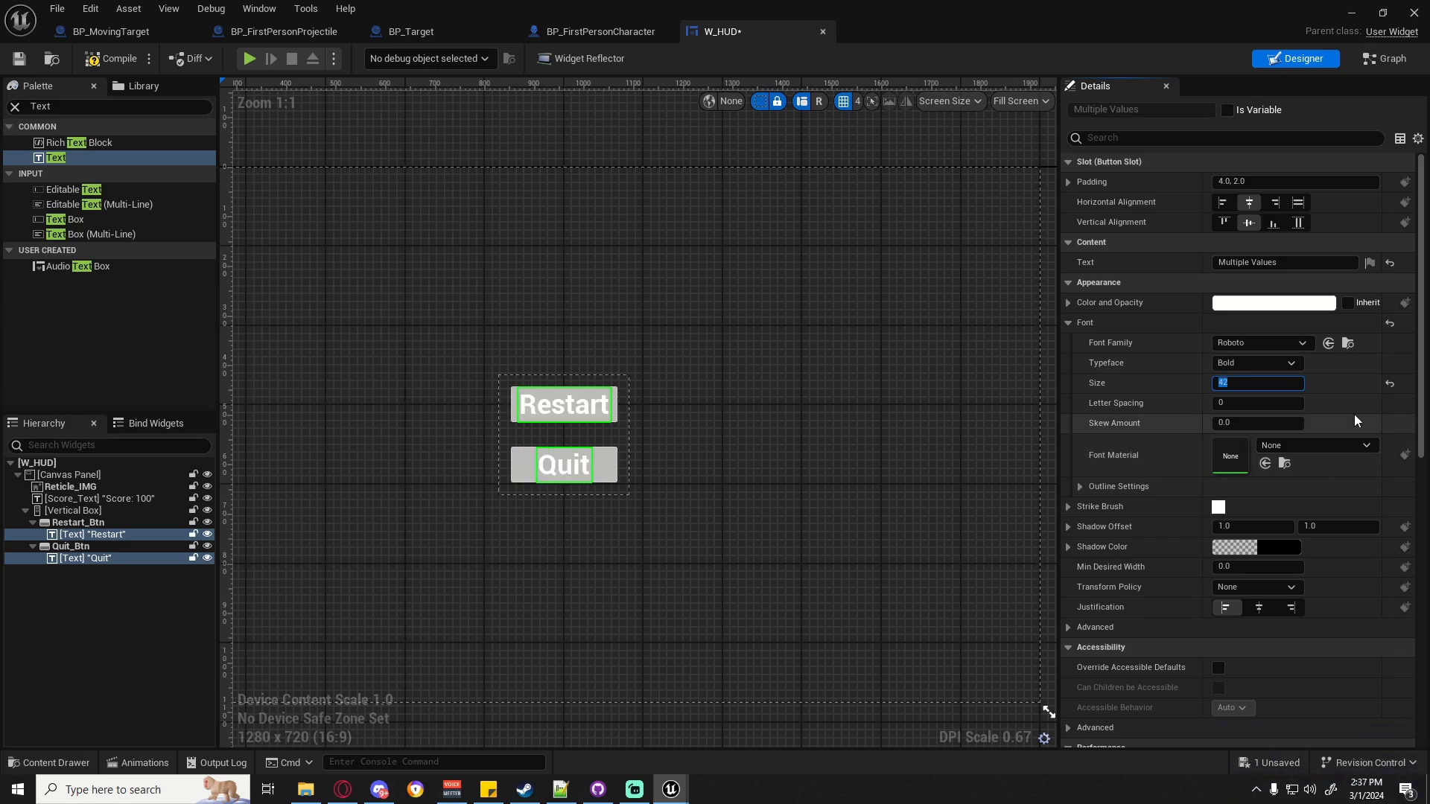
Set the font outline size of both the Restart and Quit text widgets to 2.
left_click(1080, 486)
left_click(1237, 507)
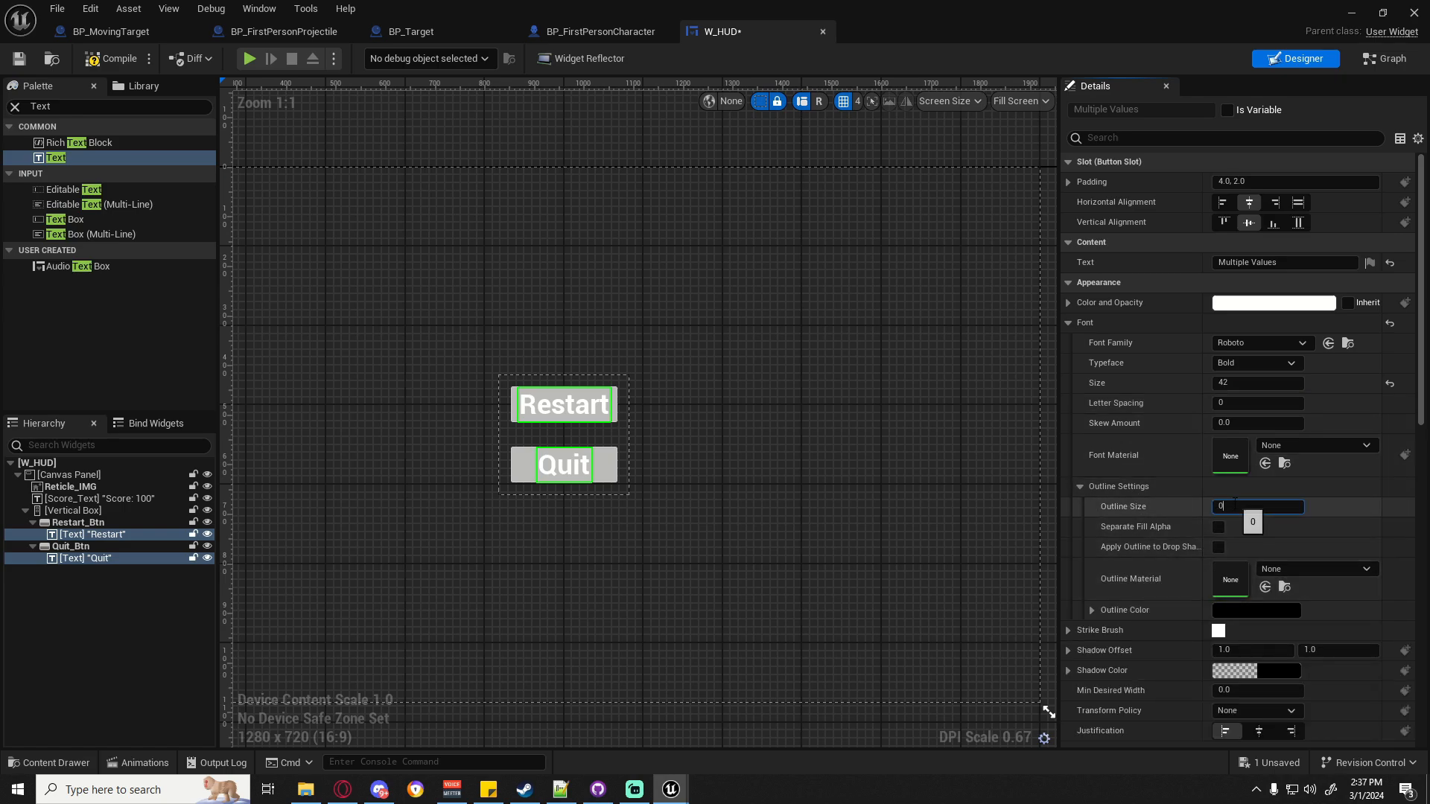
type("2")
key("Tab")
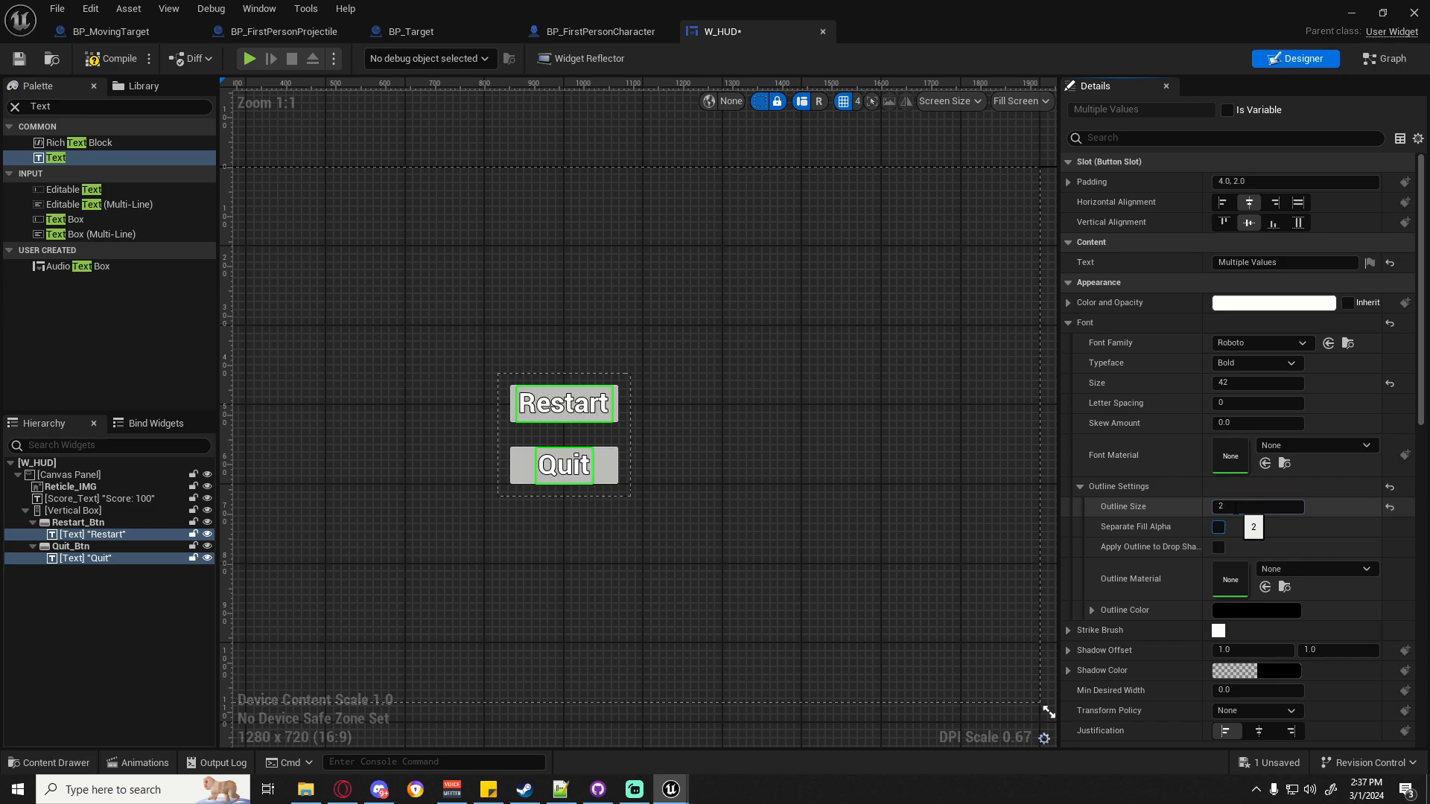
Set the Normal style tint of both Restart_Btn and Quit_Btn to a muted blue, hex sRGB 5993BBFF.
left_click(78, 522)
left_click(71, 546, "ctrl")
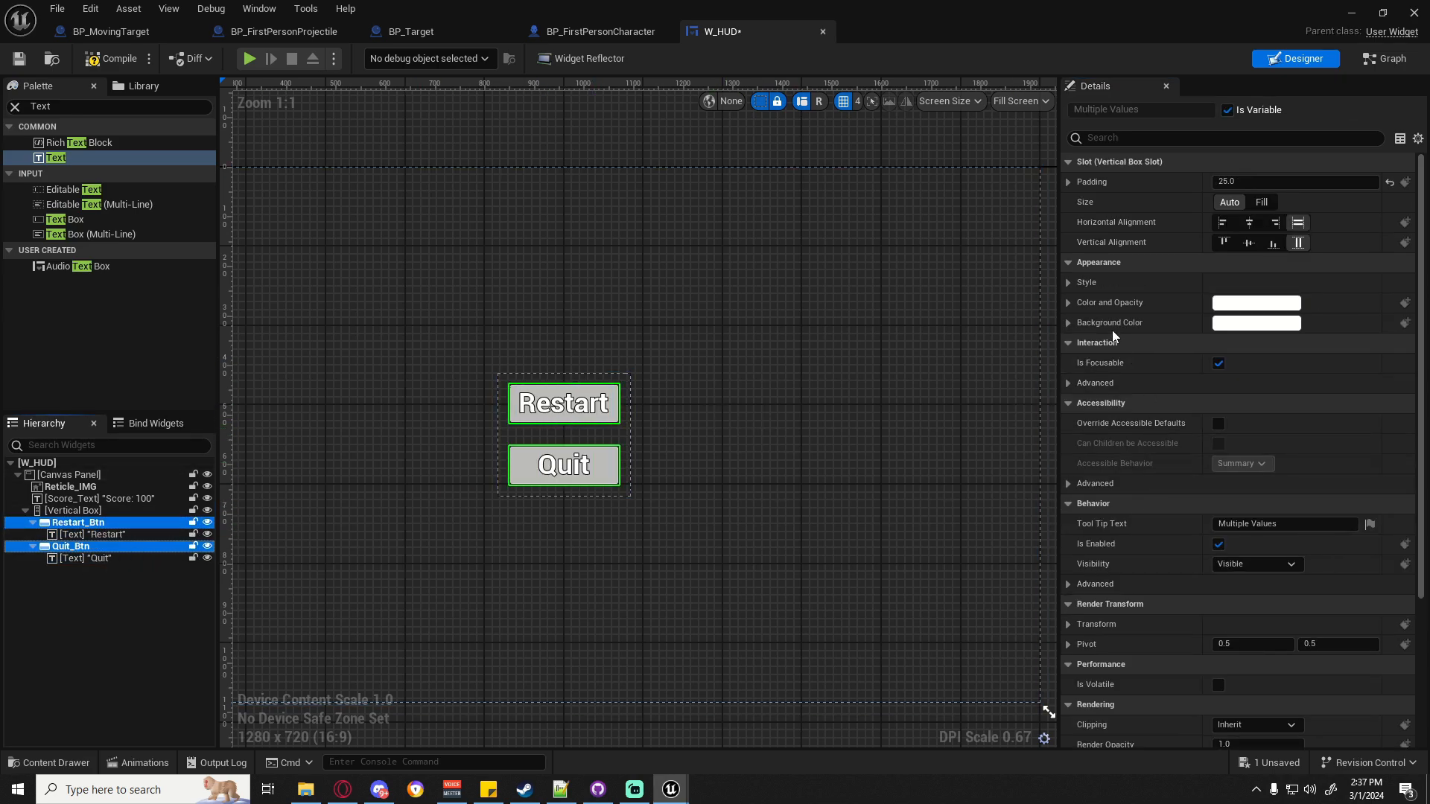
left_click(1068, 281)
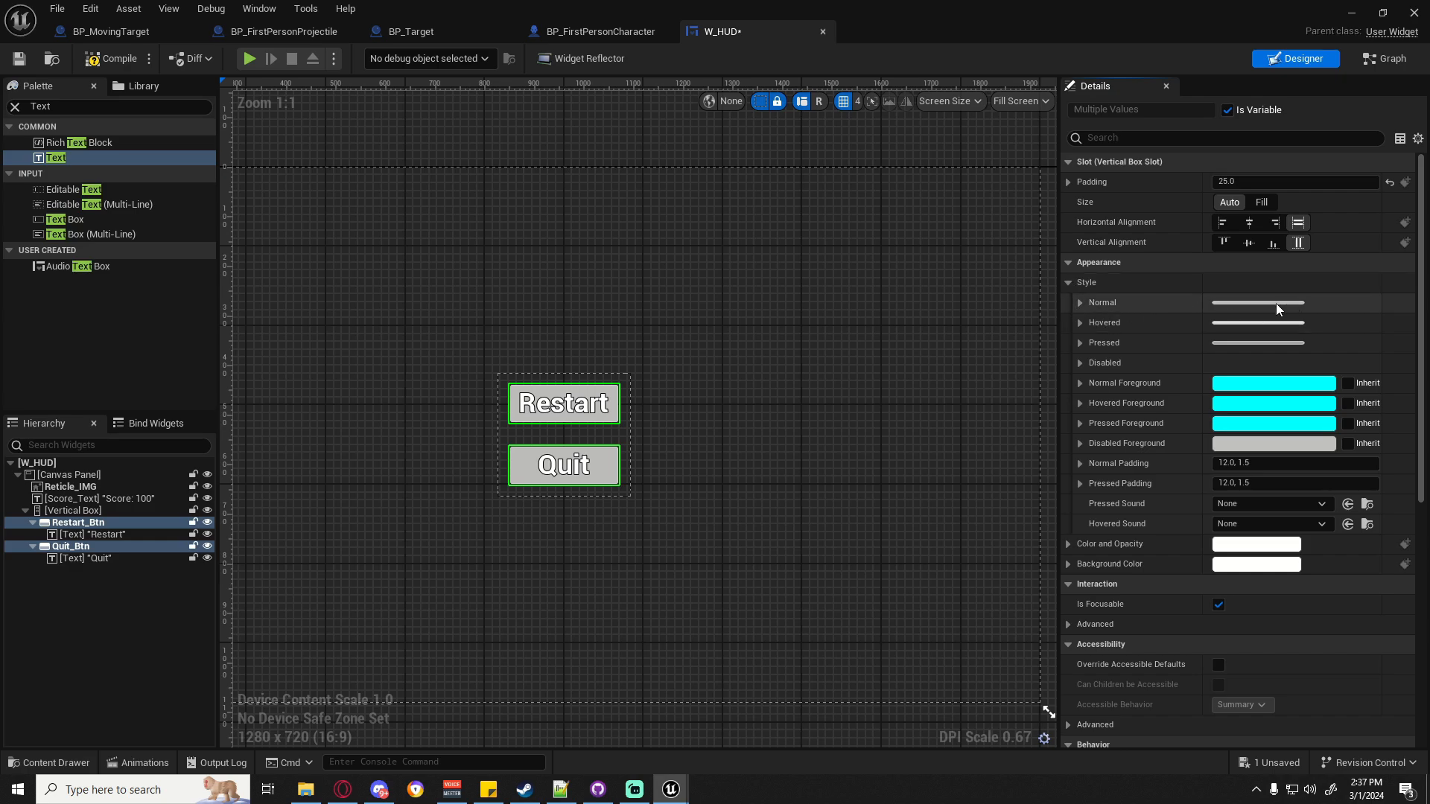
left_click(1080, 302)
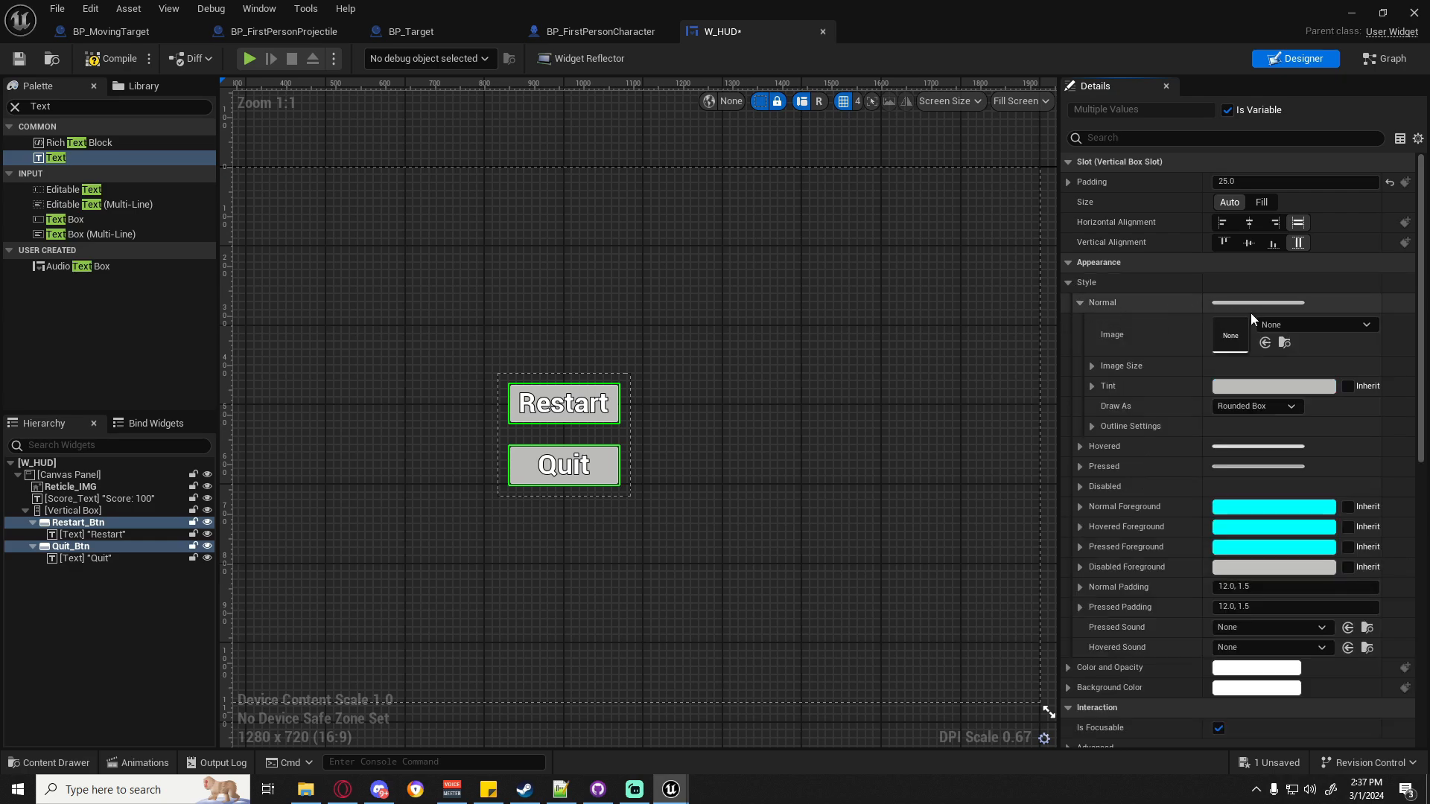
left_click(1257, 388)
left_click_drag(1019, 485, 968, 478)
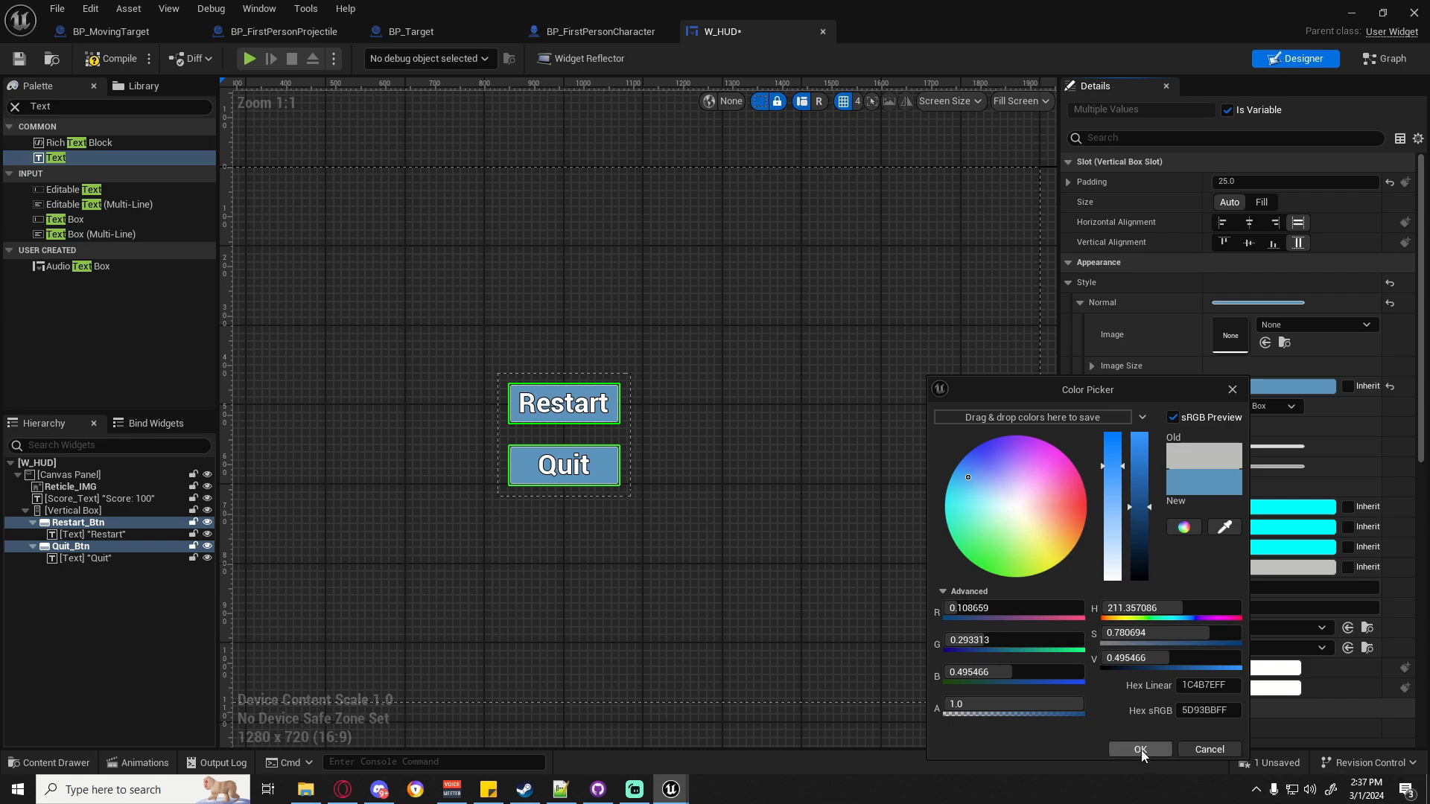
left_click(966, 477)
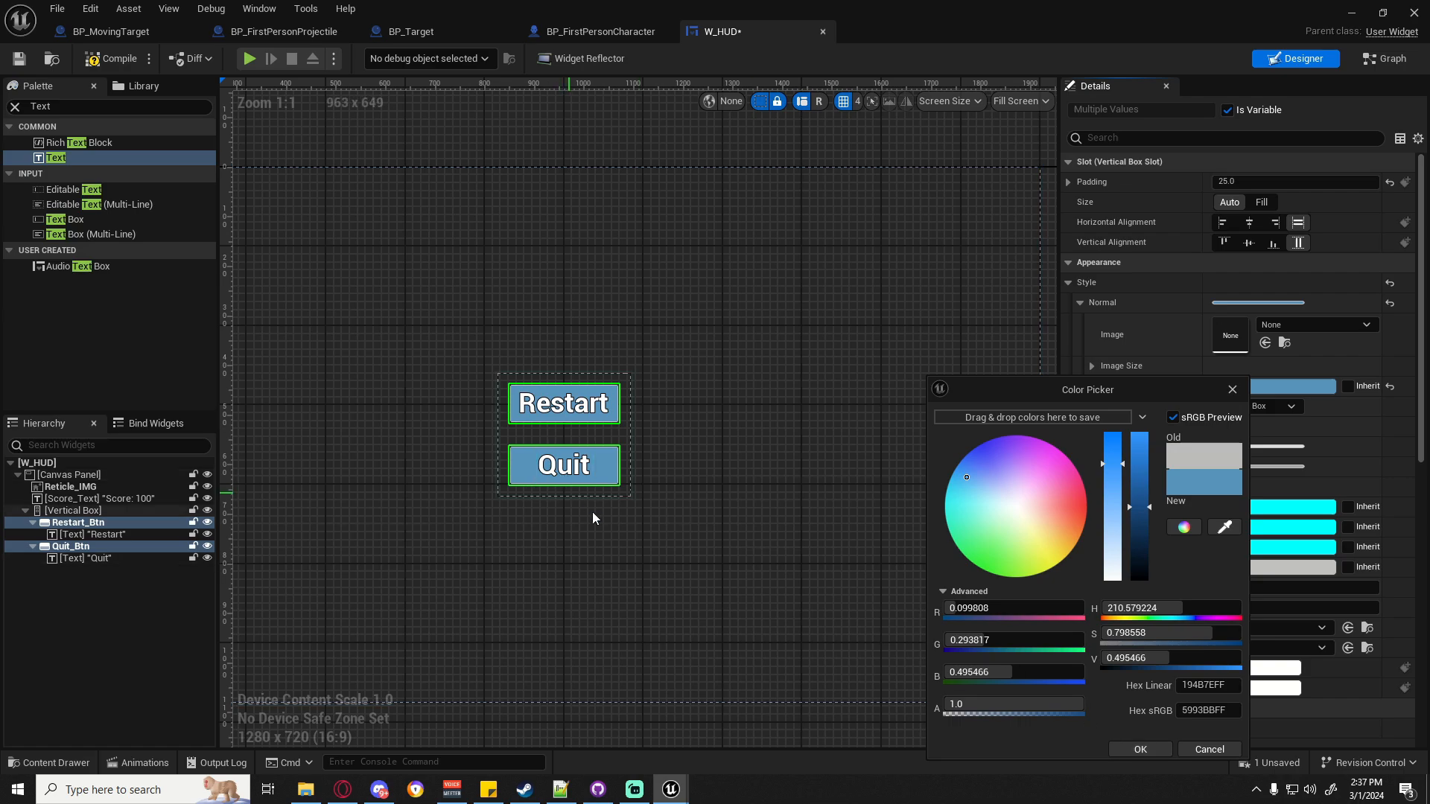
left_click(1139, 749)
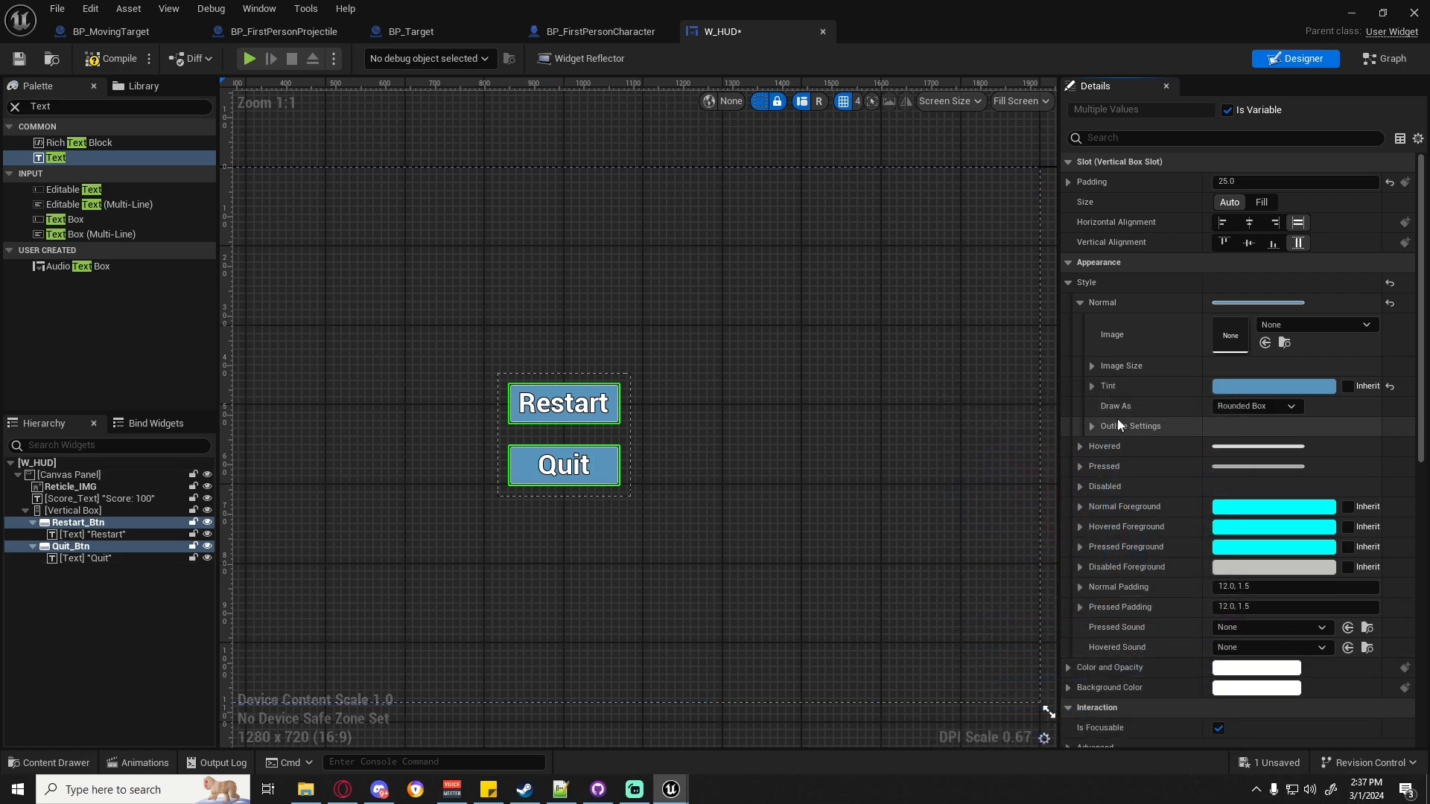
Set all four corner radii in the Normal style's outline settings of both buttons to 12.
left_click(1091, 426)
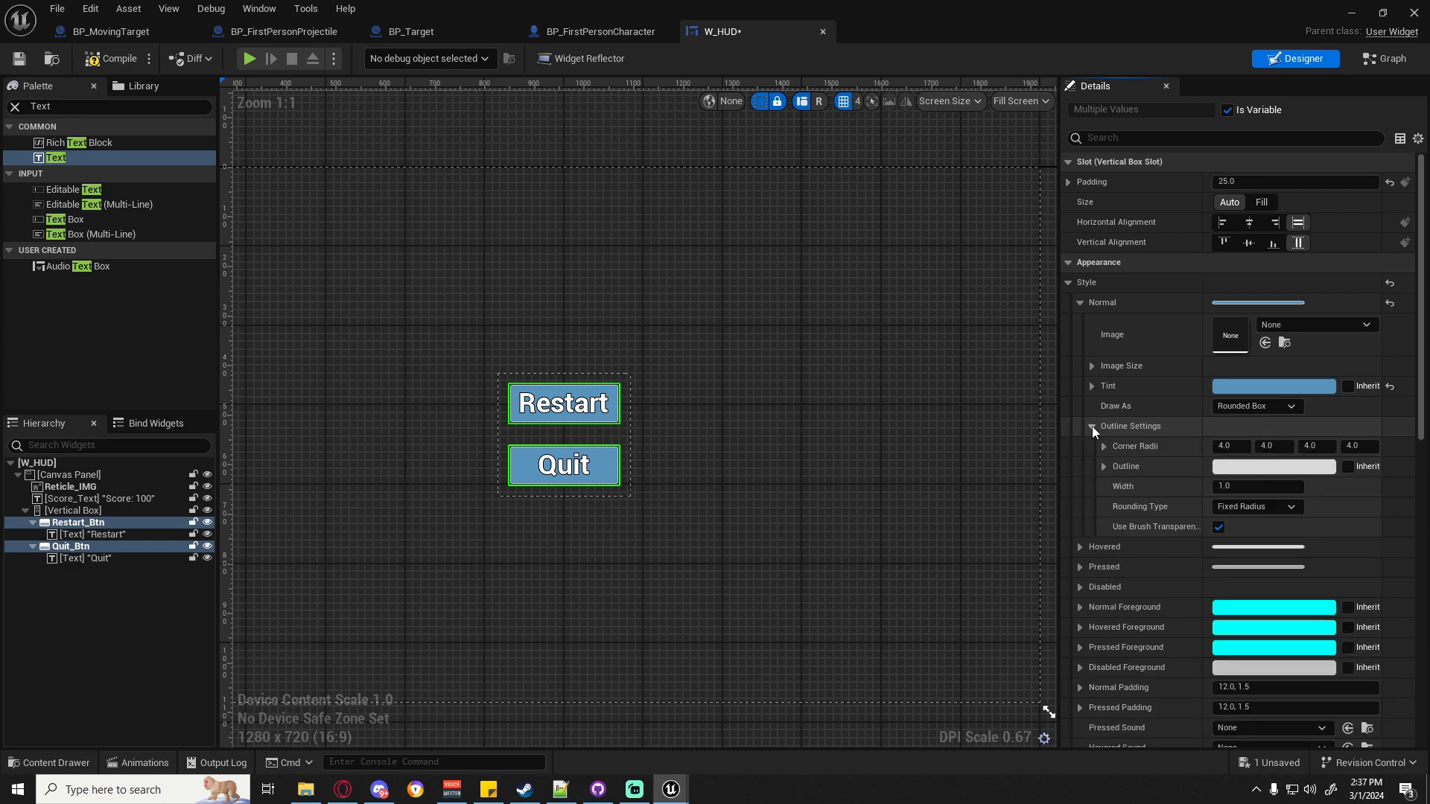
left_click(1230, 446)
key("Tab")
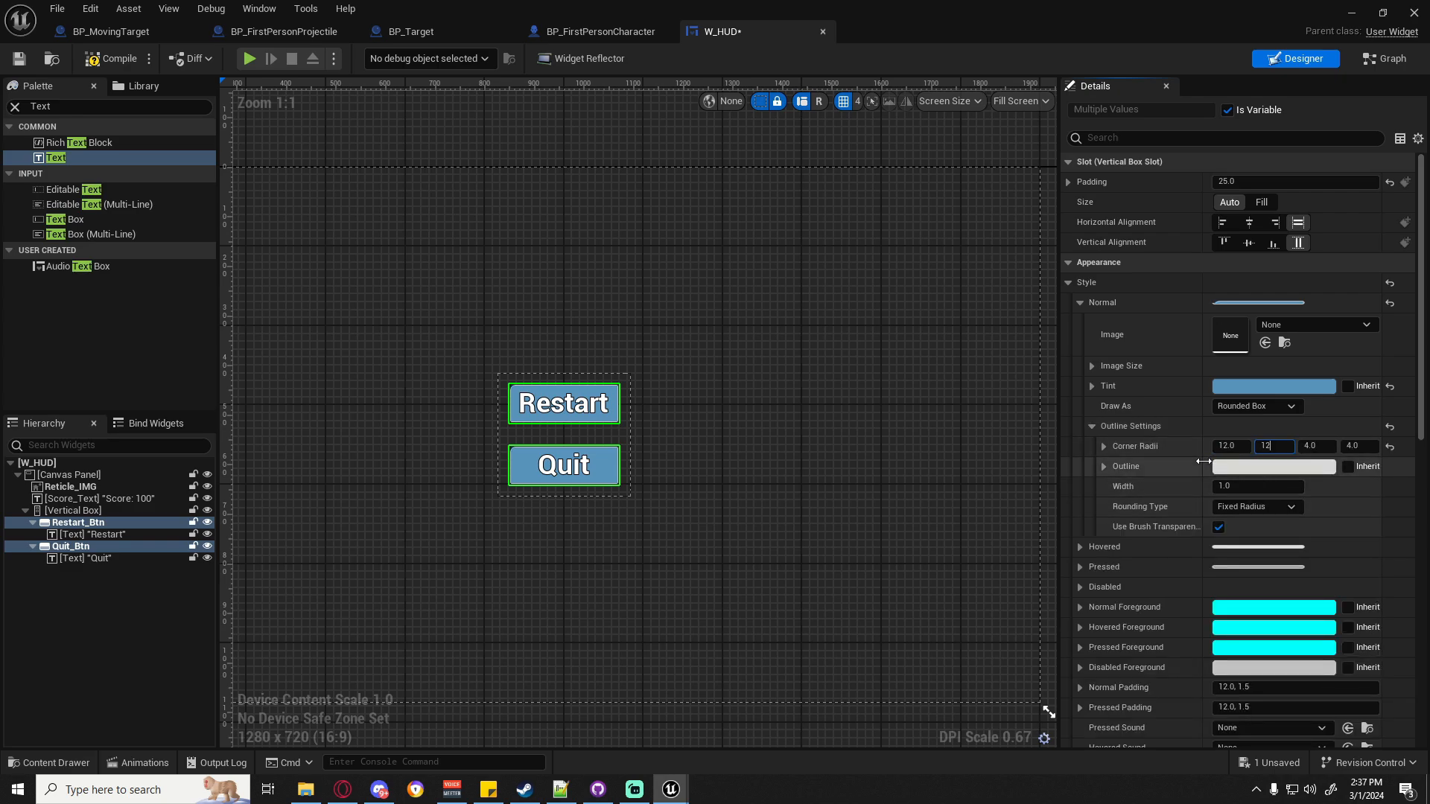
type("12")
key("Tab")
type("12")
key("Tab")
left_click(1079, 301)
Copy the Normal style of both buttons and paste it onto their Hovered and Pressed styles.
right_click(1161, 303)
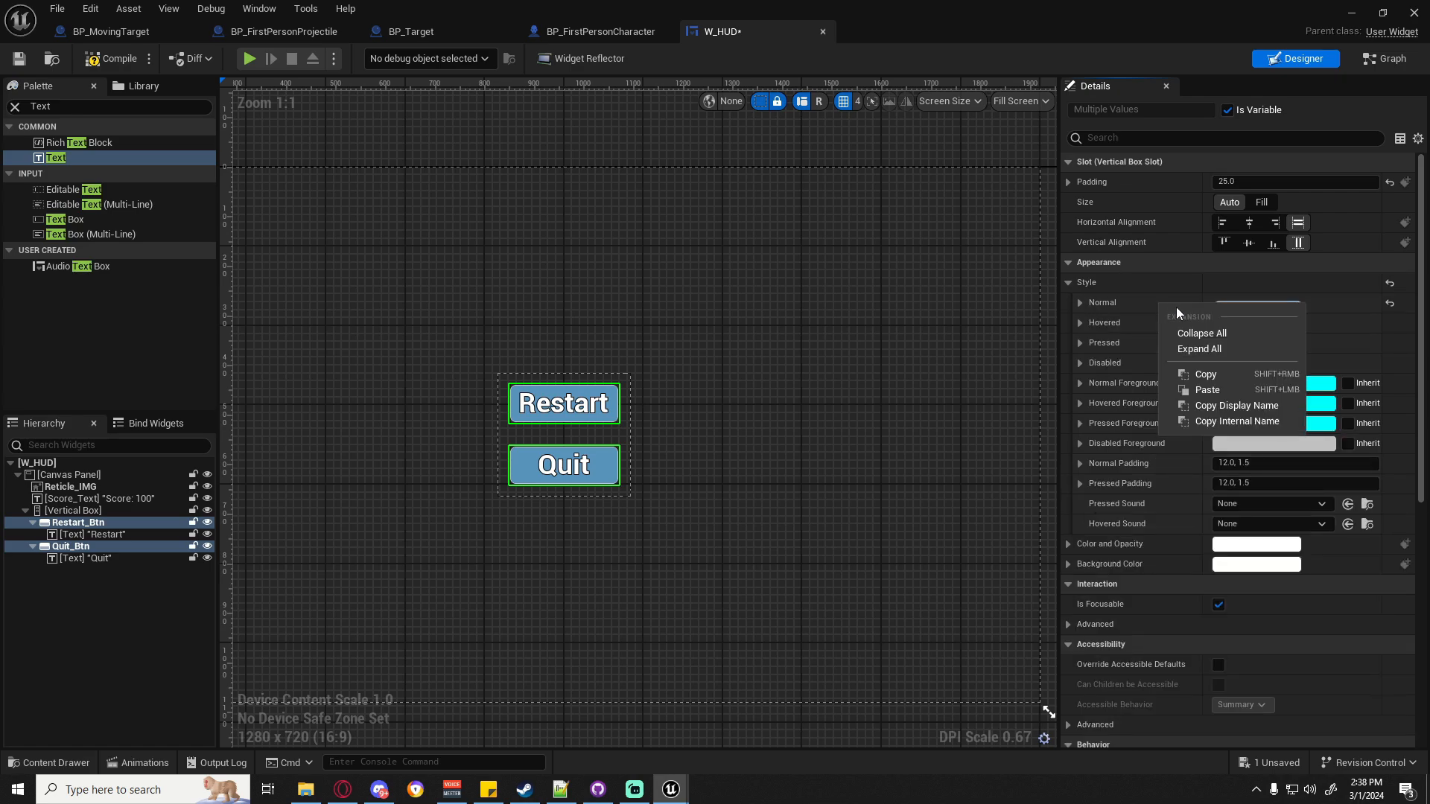
left_click(1203, 350)
left_click(1080, 302)
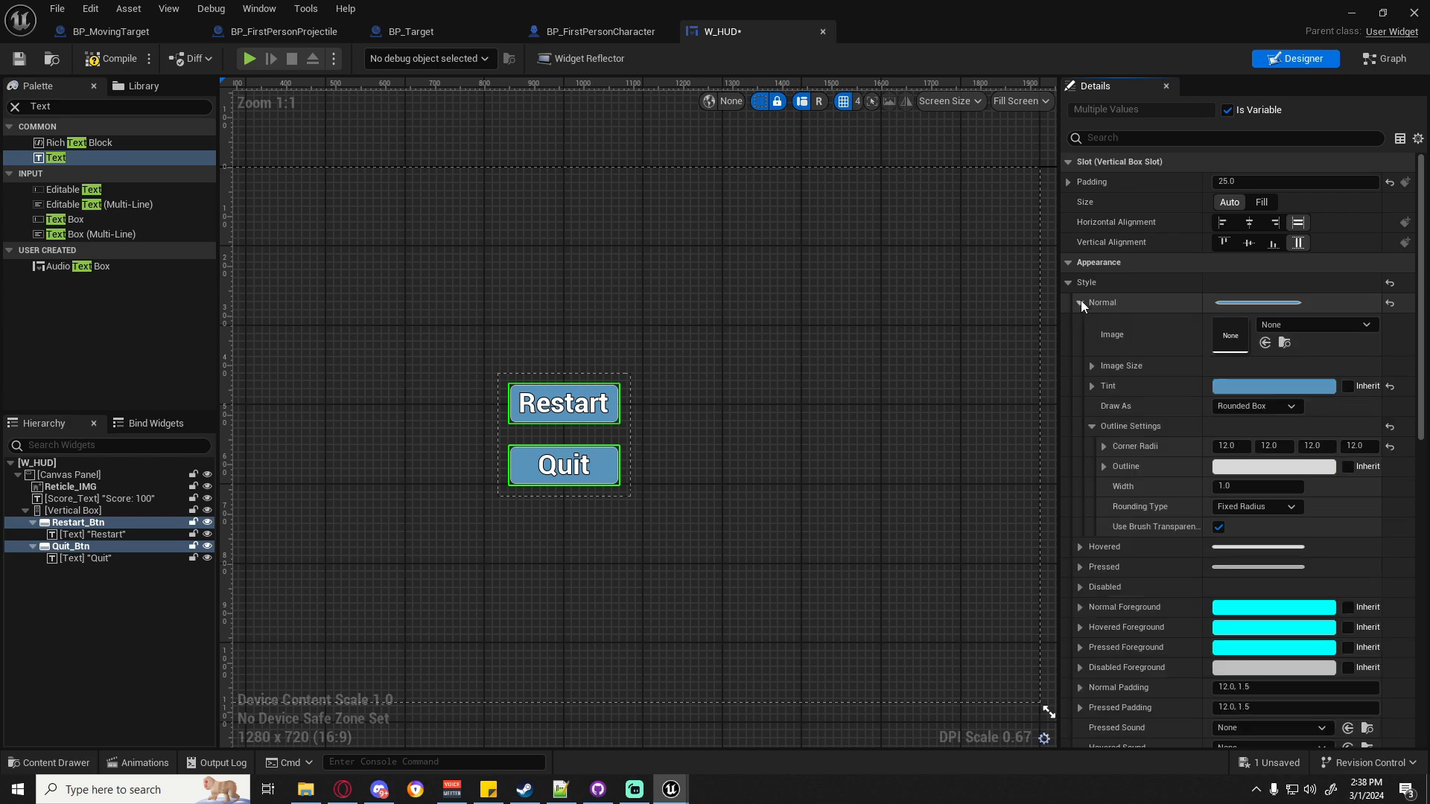
left_click(1080, 302)
right_click(1174, 305)
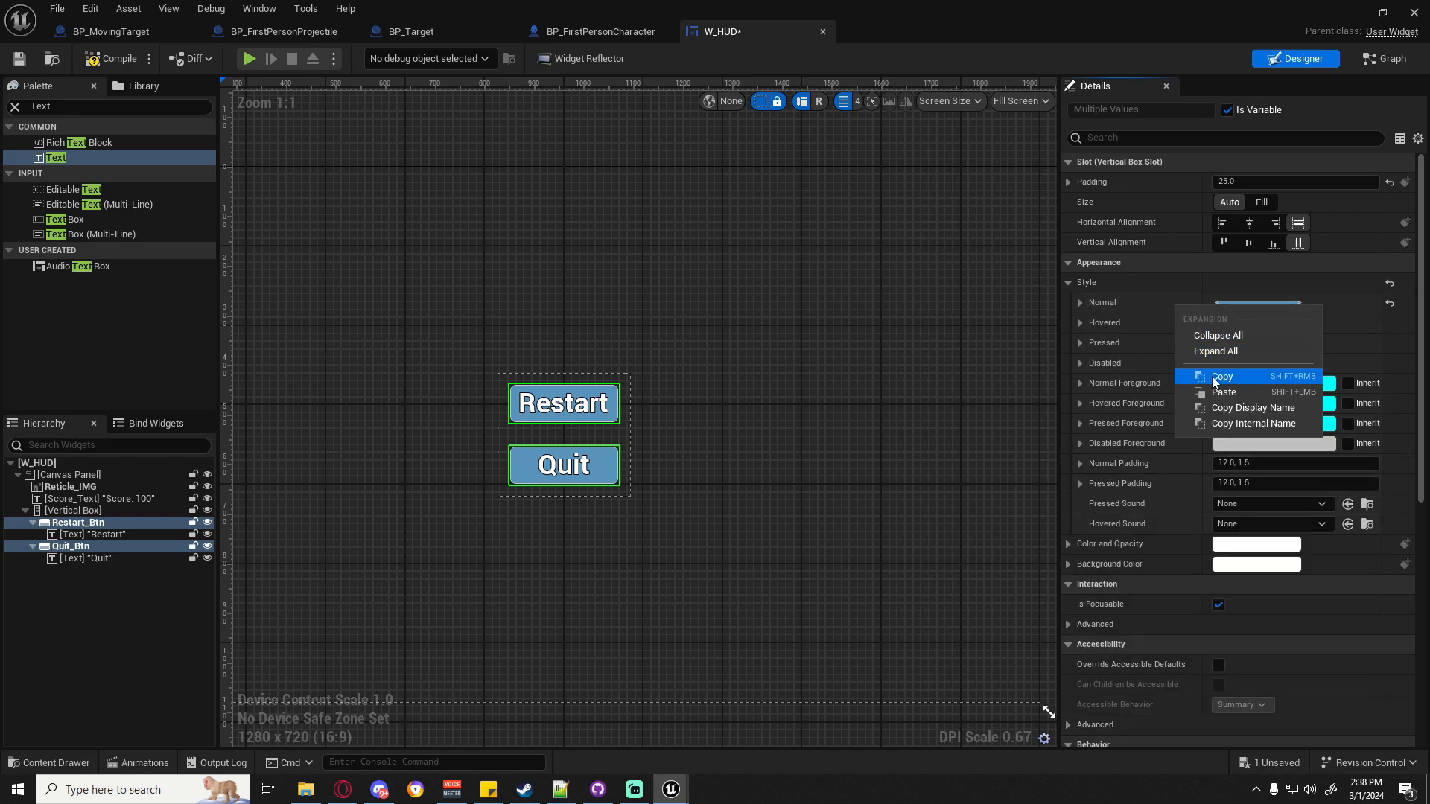
left_click(1202, 376)
right_click(1157, 327)
left_click(1205, 409)
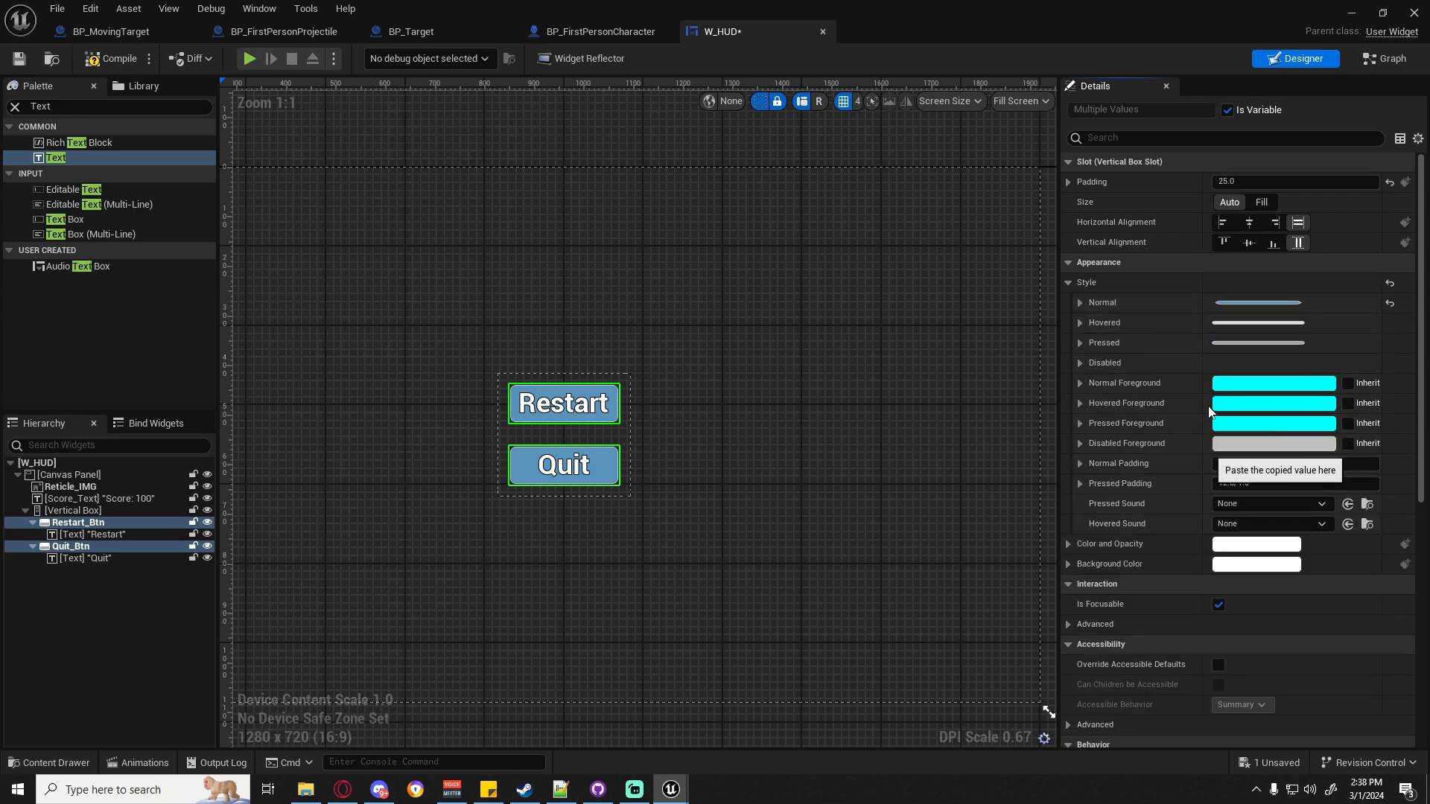
right_click(1176, 341)
left_click(1224, 424)
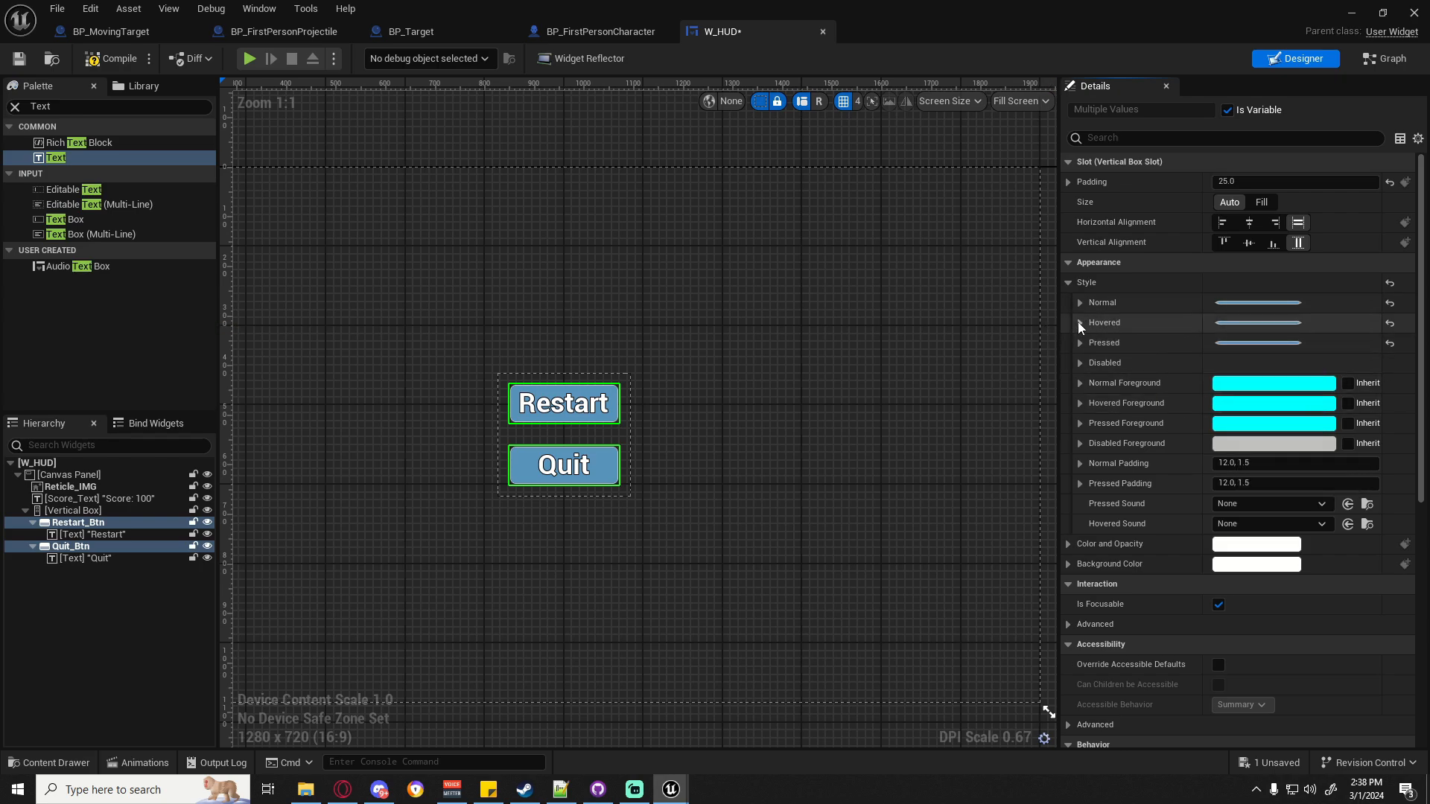
Brighten the Hovered style tint of both buttons to a lighter blue, hex sRGB 6CB1DDFF.
left_click(1080, 323)
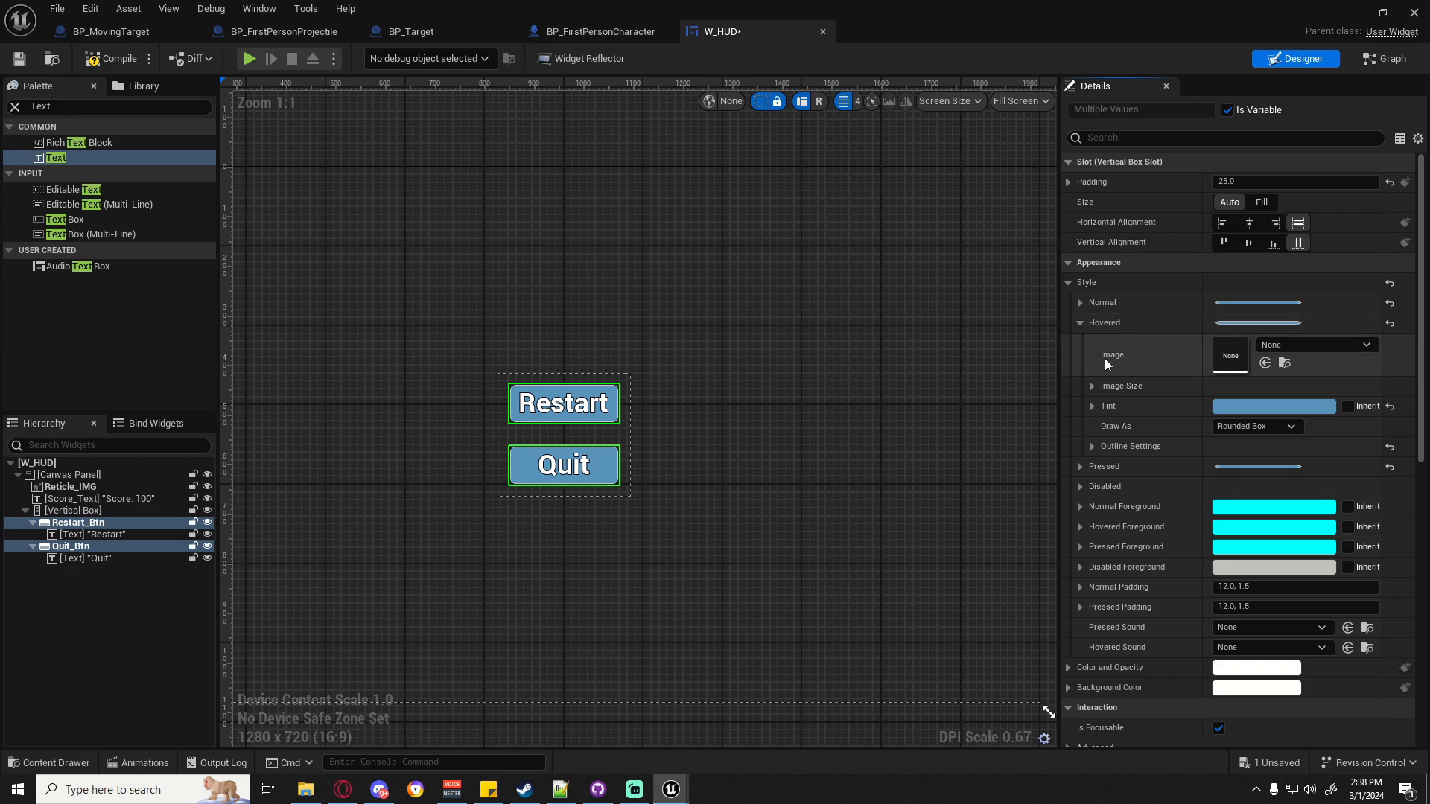
left_click(1249, 407)
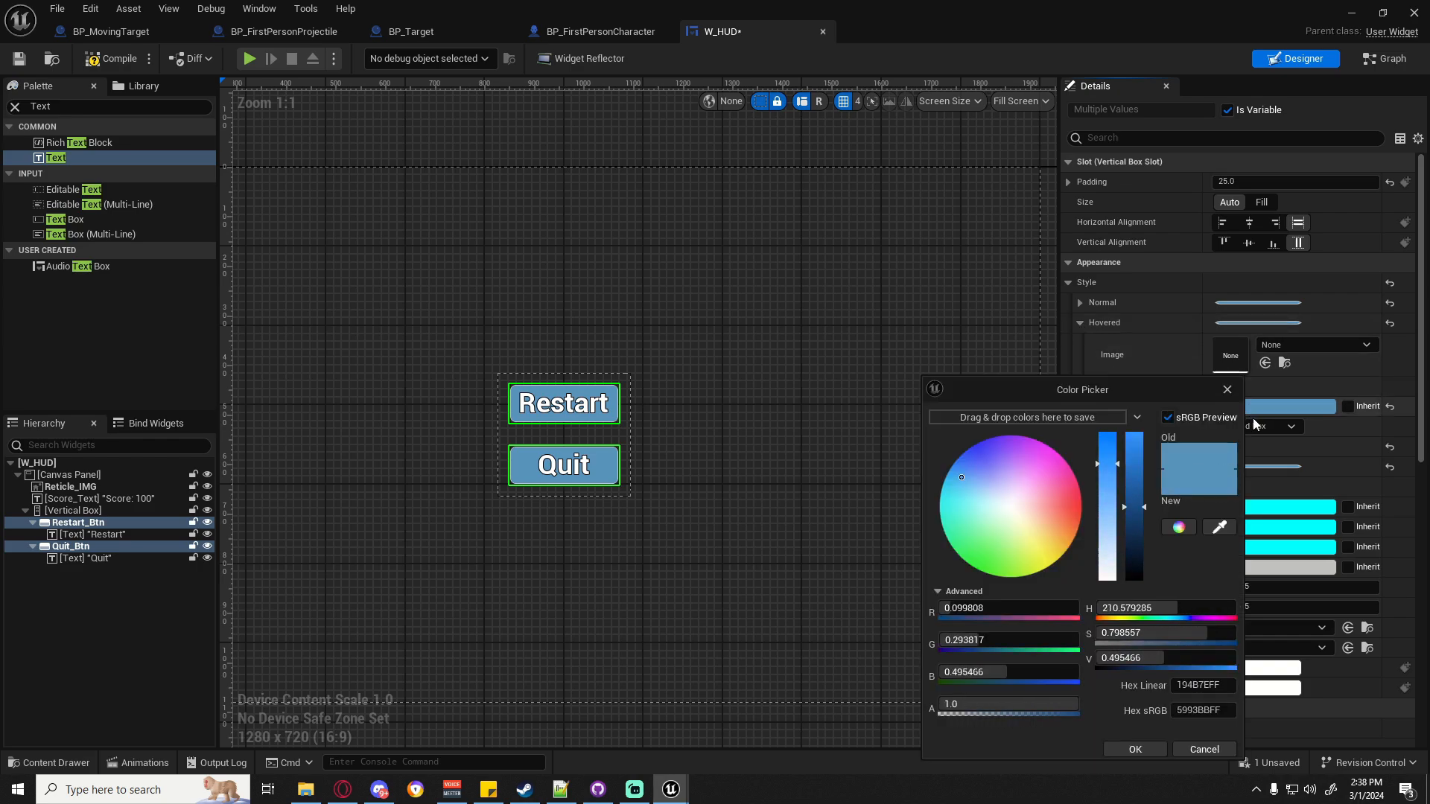
left_click_drag(1145, 507, 1144, 471)
left_click(1135, 749)
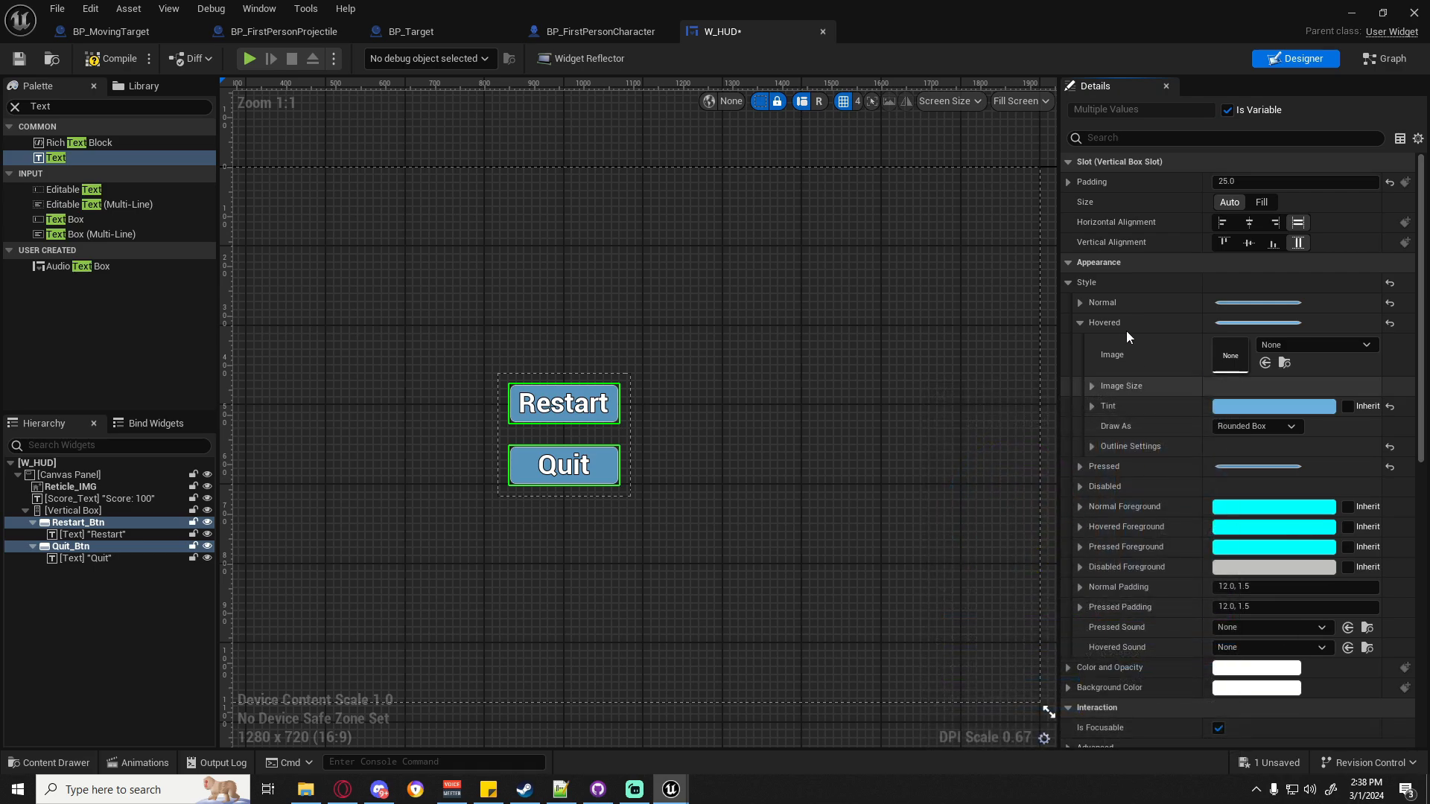
left_click(1079, 322)
Raise the Pressed style tint of both buttons to full brightness blue, hex sRGB 7CCAFFFF.
left_click(1079, 342)
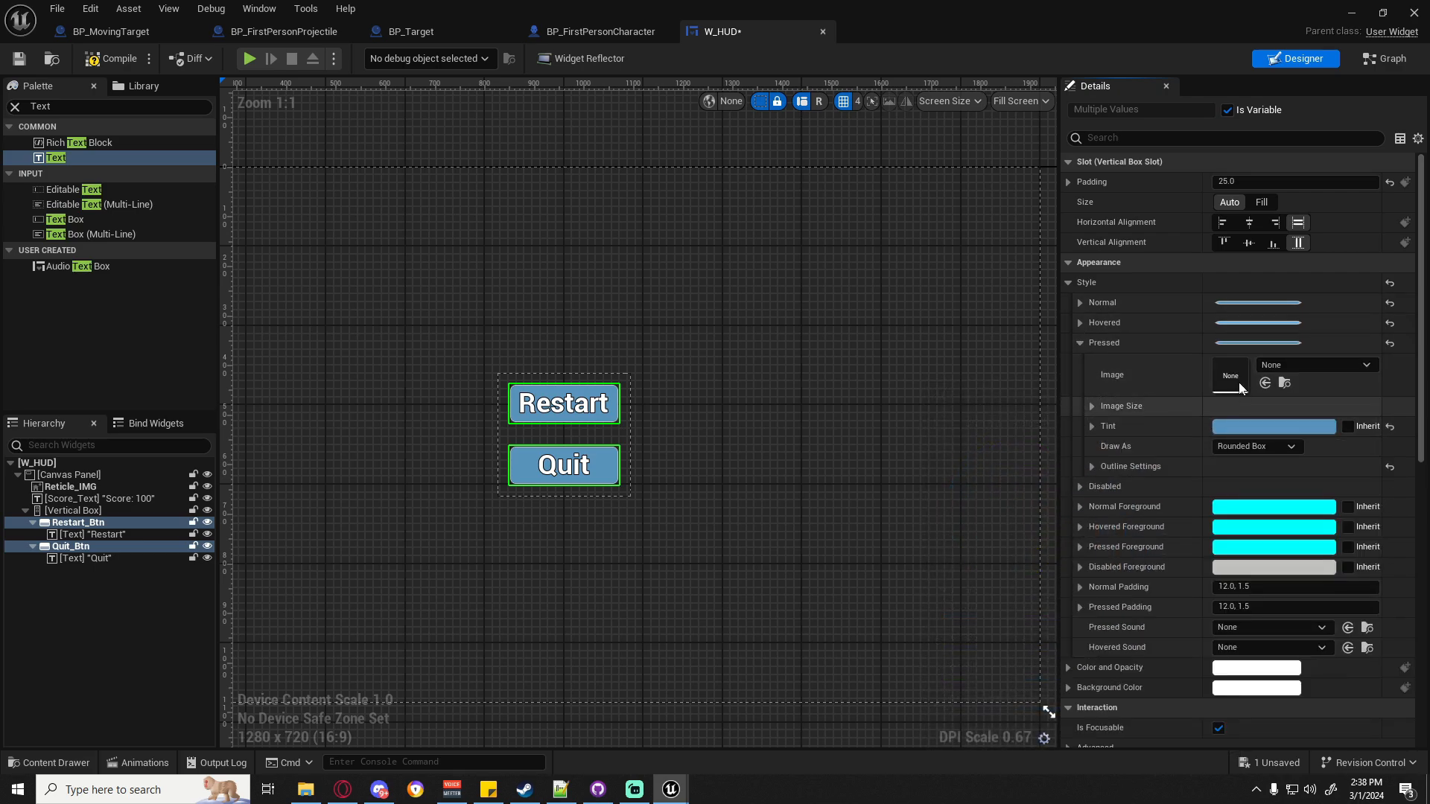
left_click(1244, 425)
left_click_drag(1130, 507, 1130, 429)
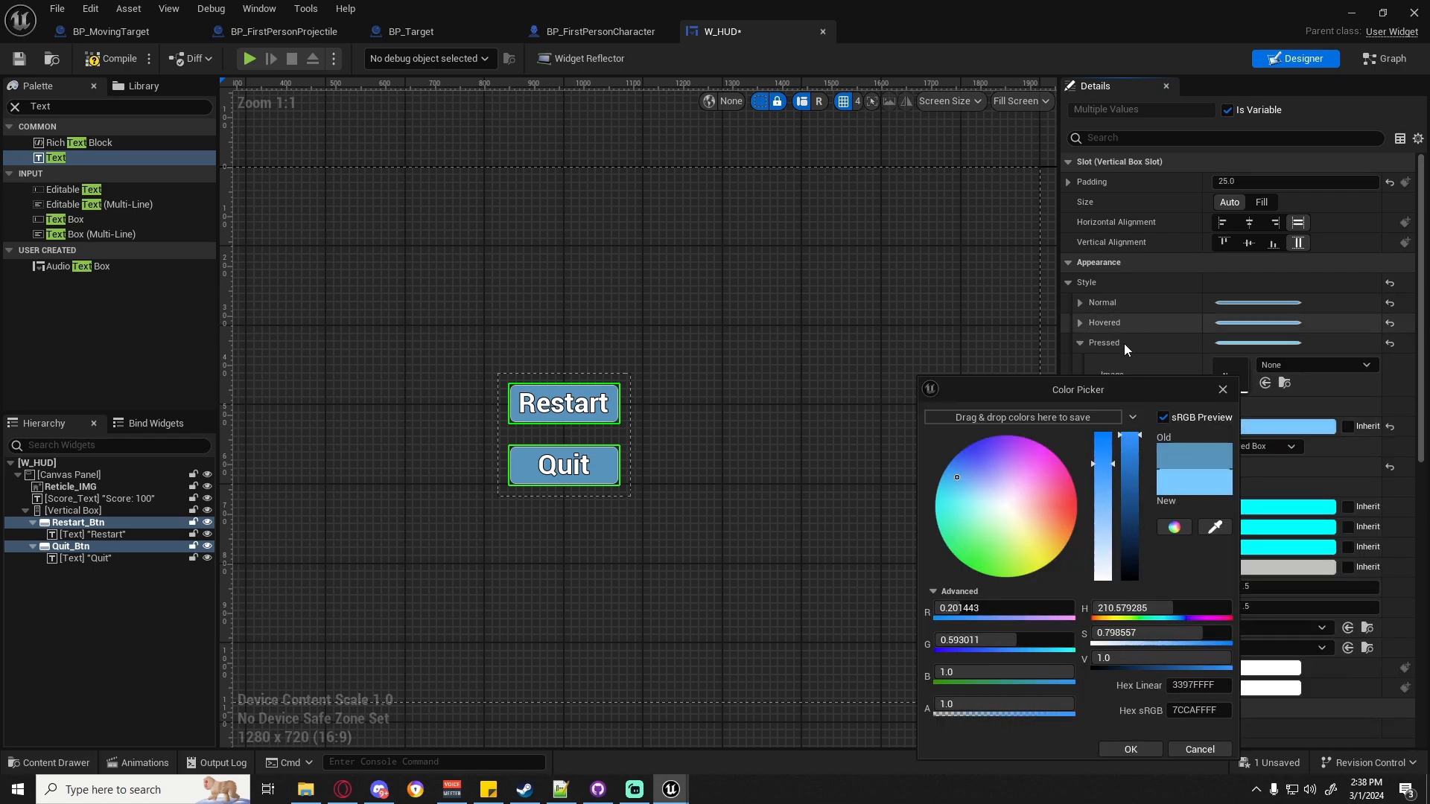
left_click(1130, 750)
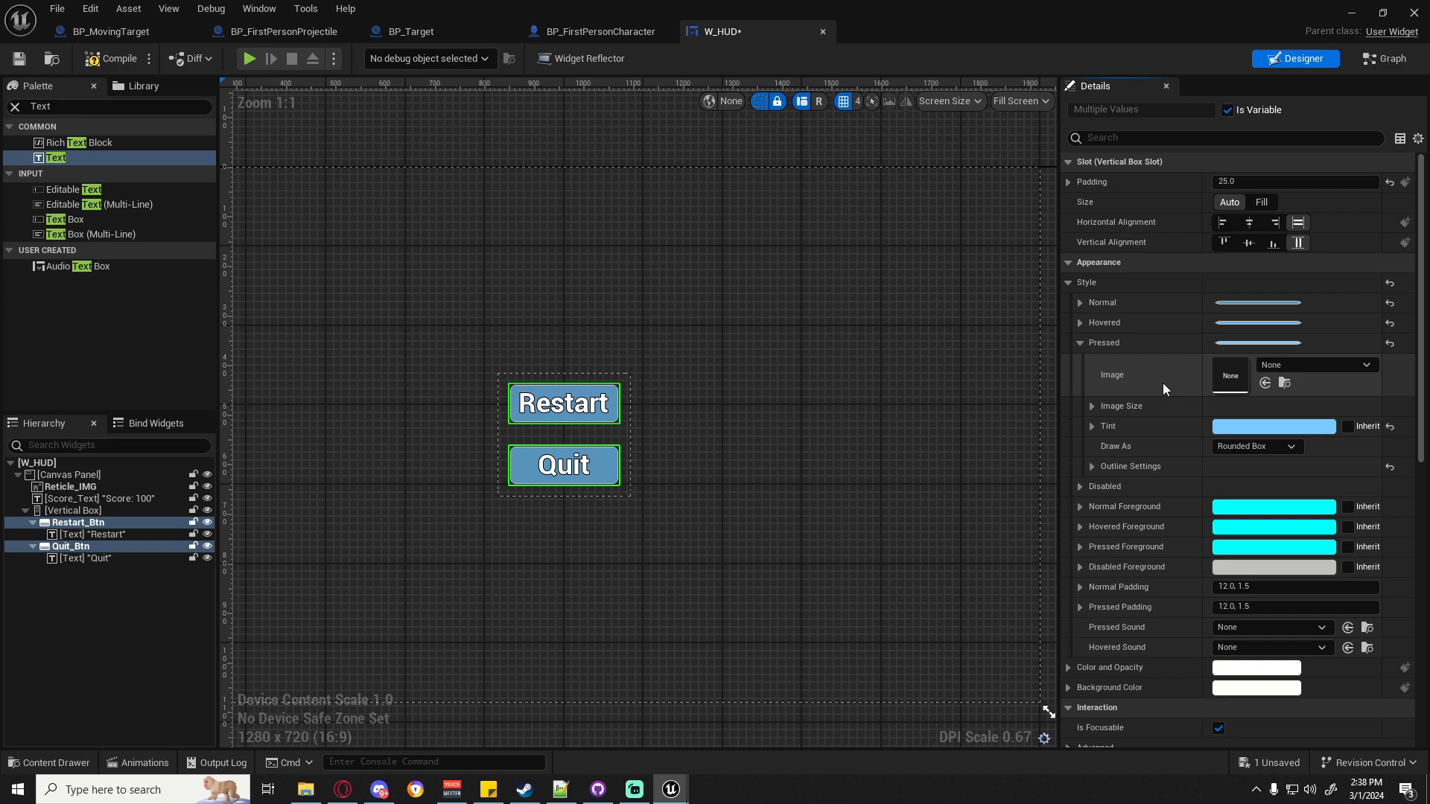
left_click(1080, 342)
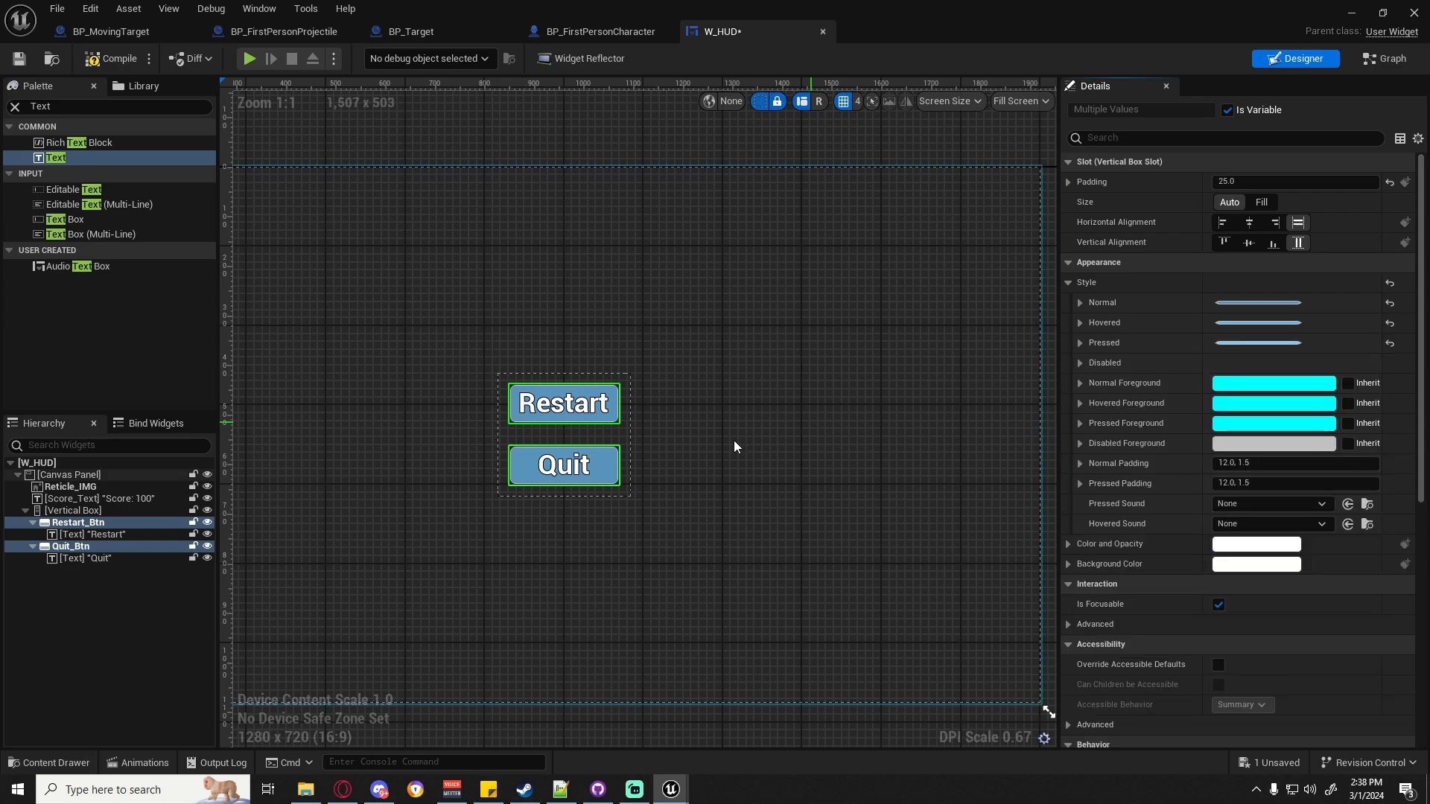
Set the Normal style tint of Quit_Btn alone to a dark red, about hex sRGB BB1700FF.
left_click(71, 546)
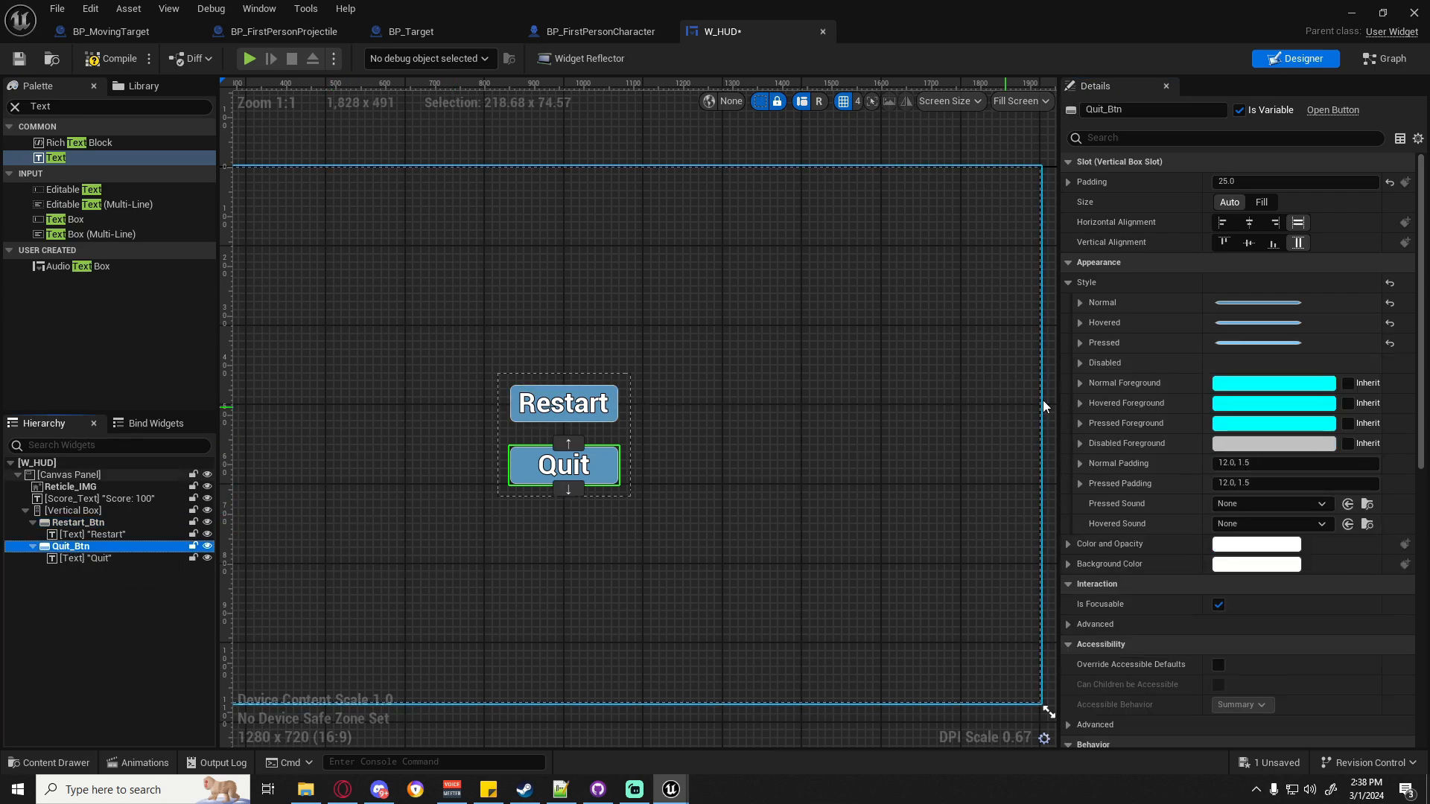
left_click(1080, 303)
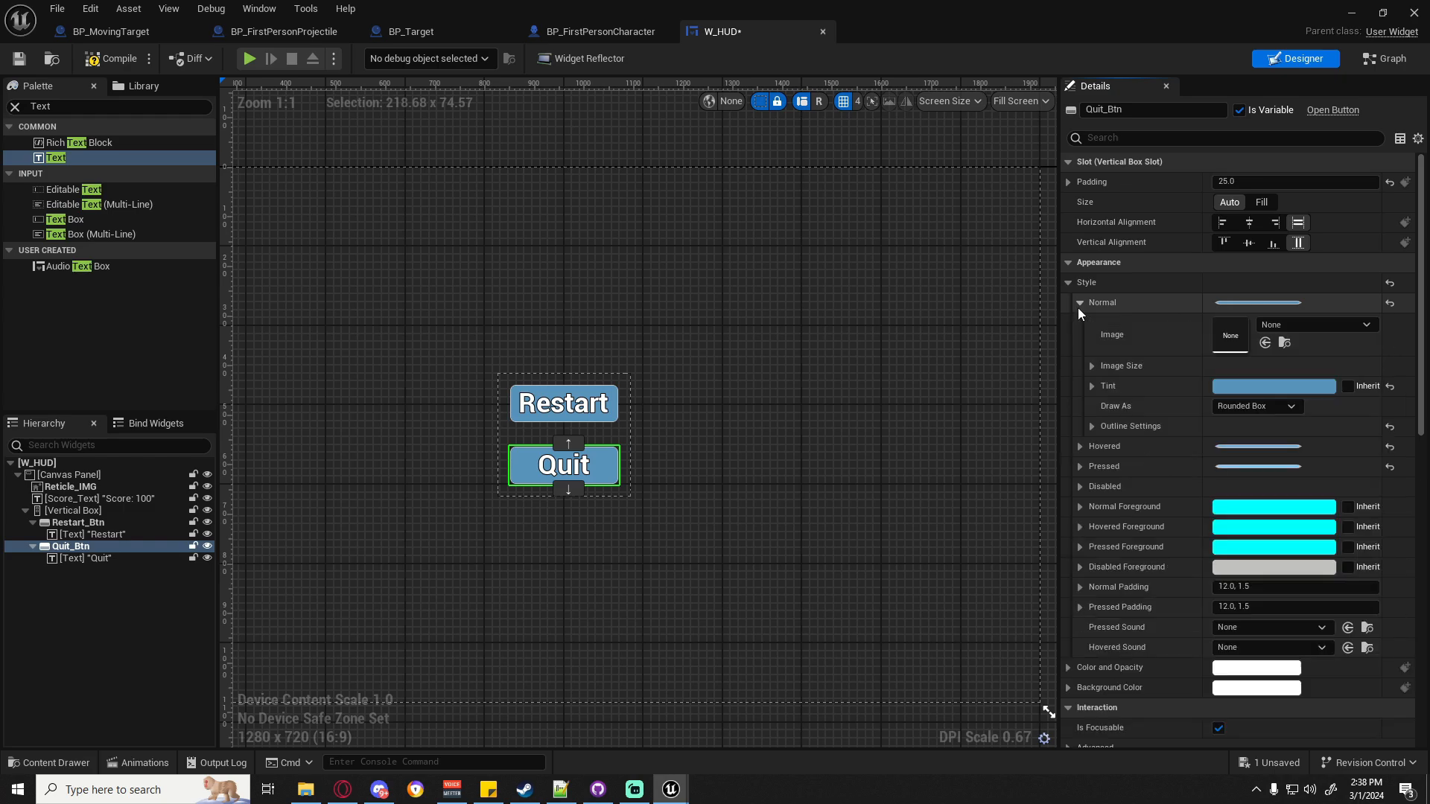
left_click(1268, 387)
left_click_drag(1052, 525, 1149, 508)
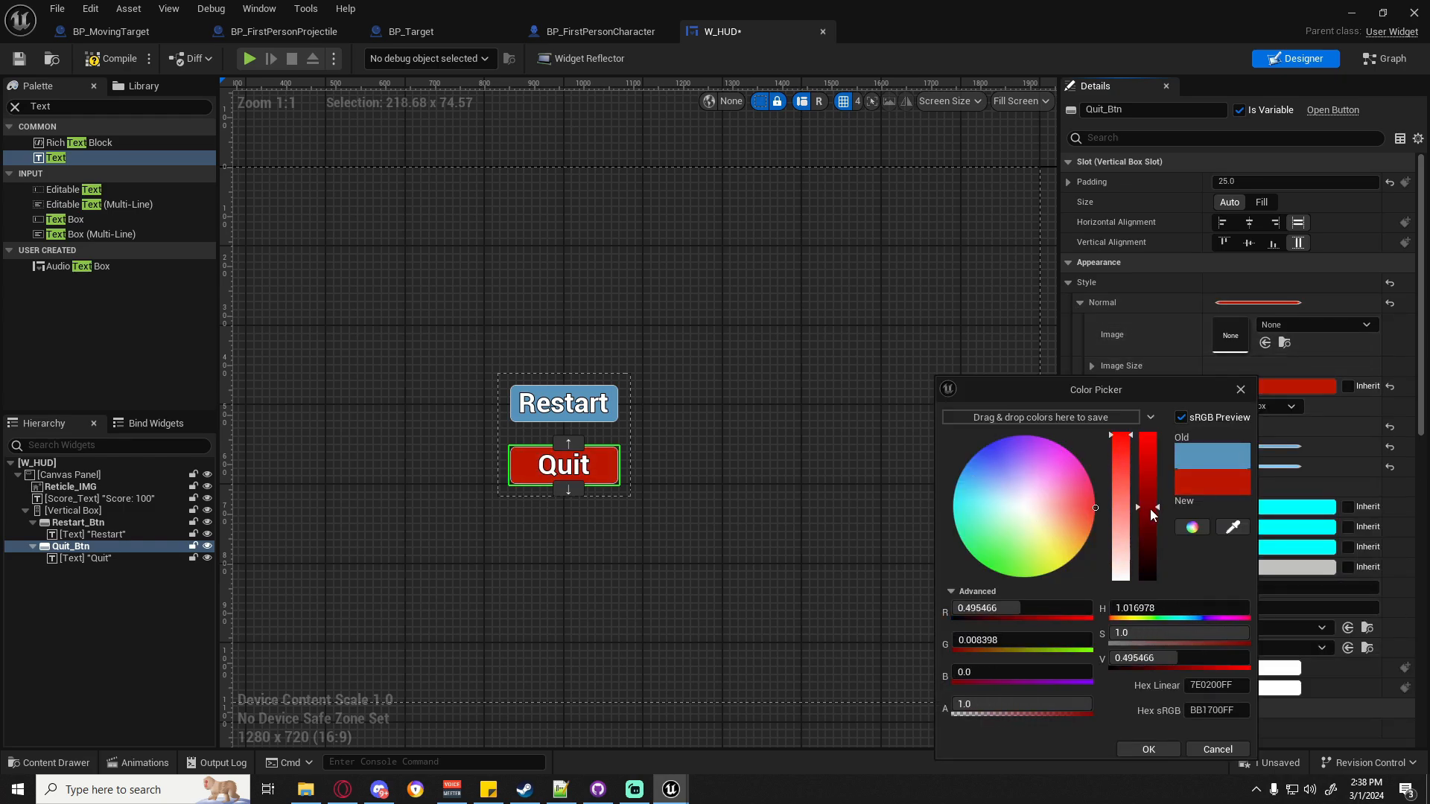
left_click(1144, 748)
left_click(1078, 303)
Set the Hovered style tint of Quit_Btn to a brighter red, about hex sRGB EF2F00FF.
left_click(1080, 322)
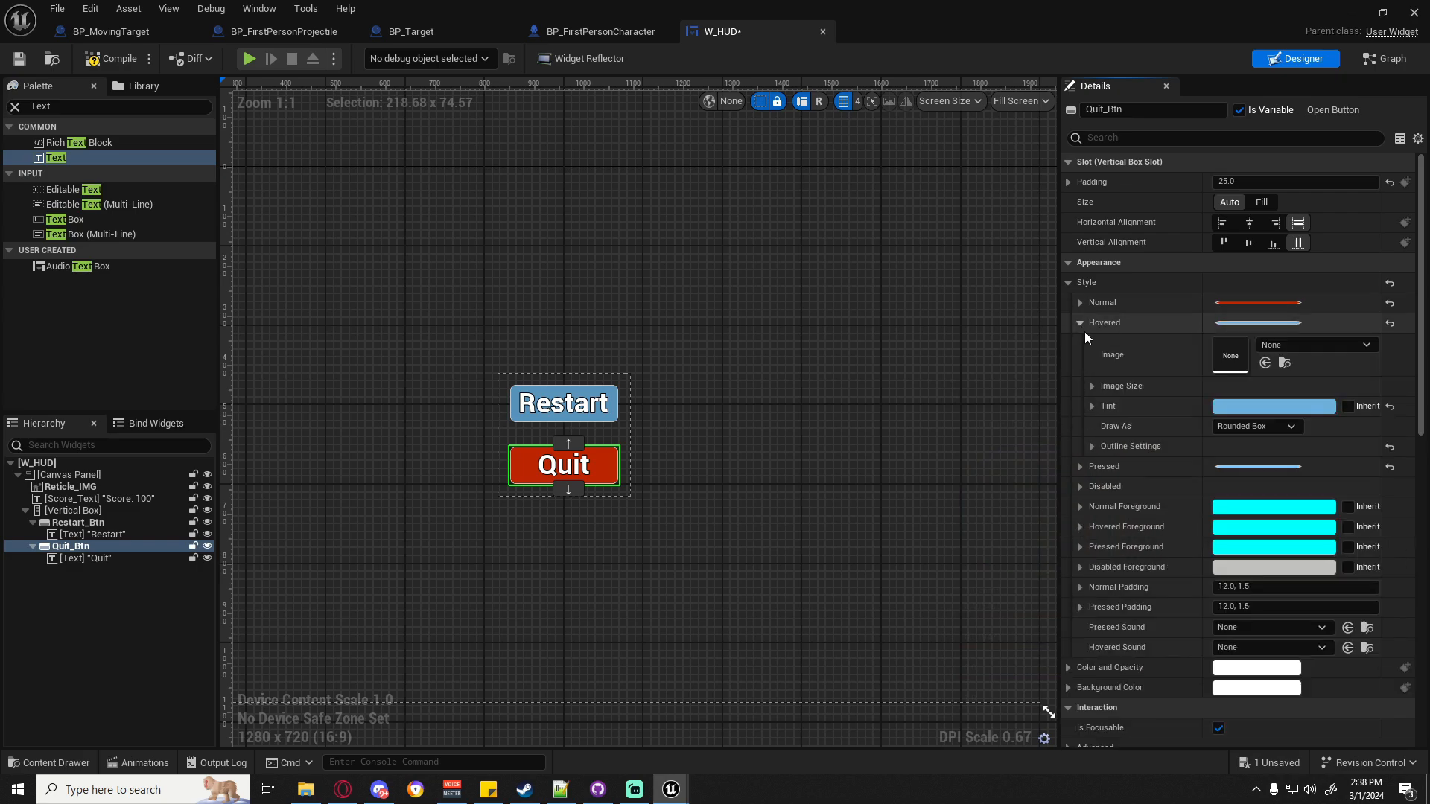
left_click(1266, 407)
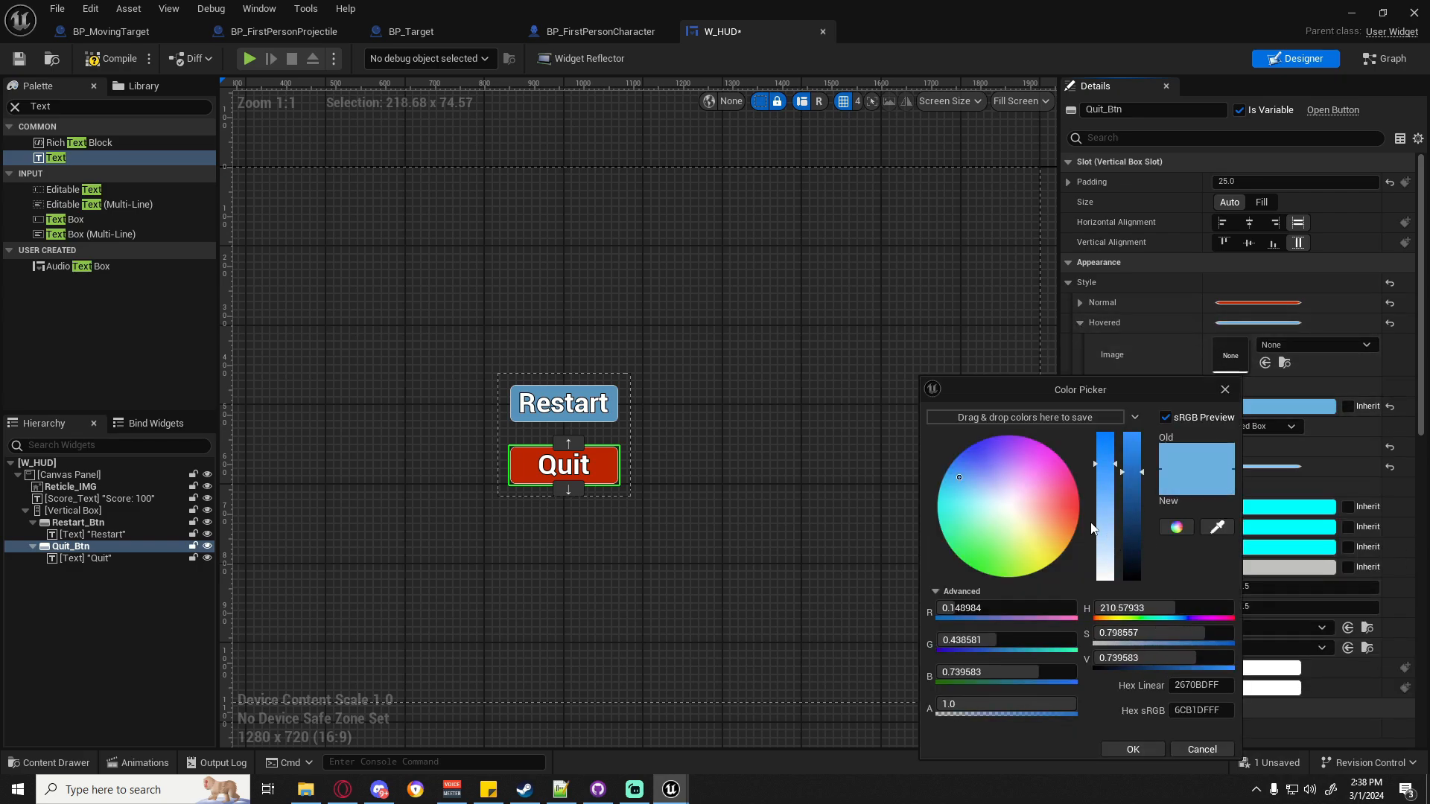
mouse_move(1072, 511)
left_mouse_down()
mouse_move(1137, 499)
mouse_move(1144, 454)
left_mouse_up()
left_click(1132, 747)
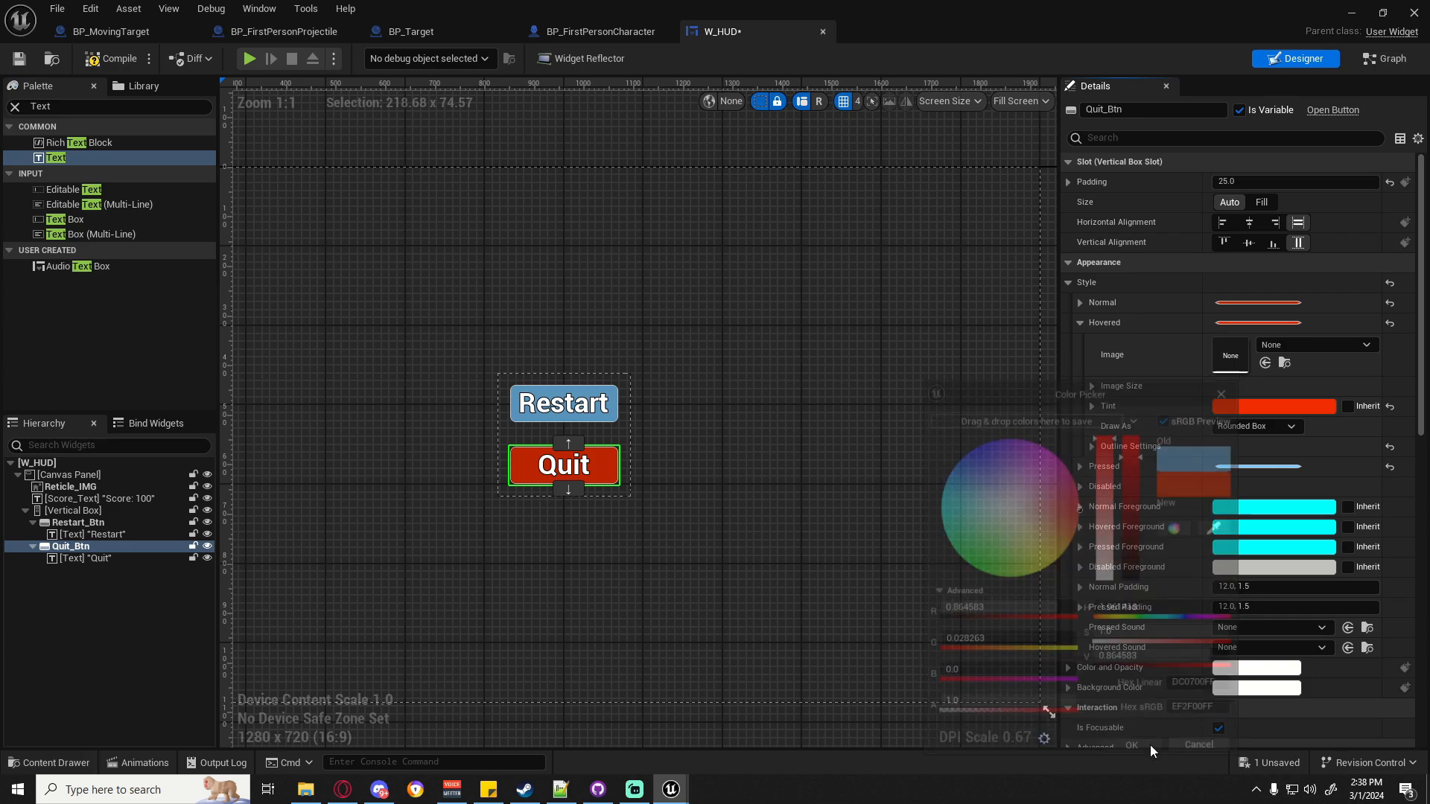
left_click(1077, 322)
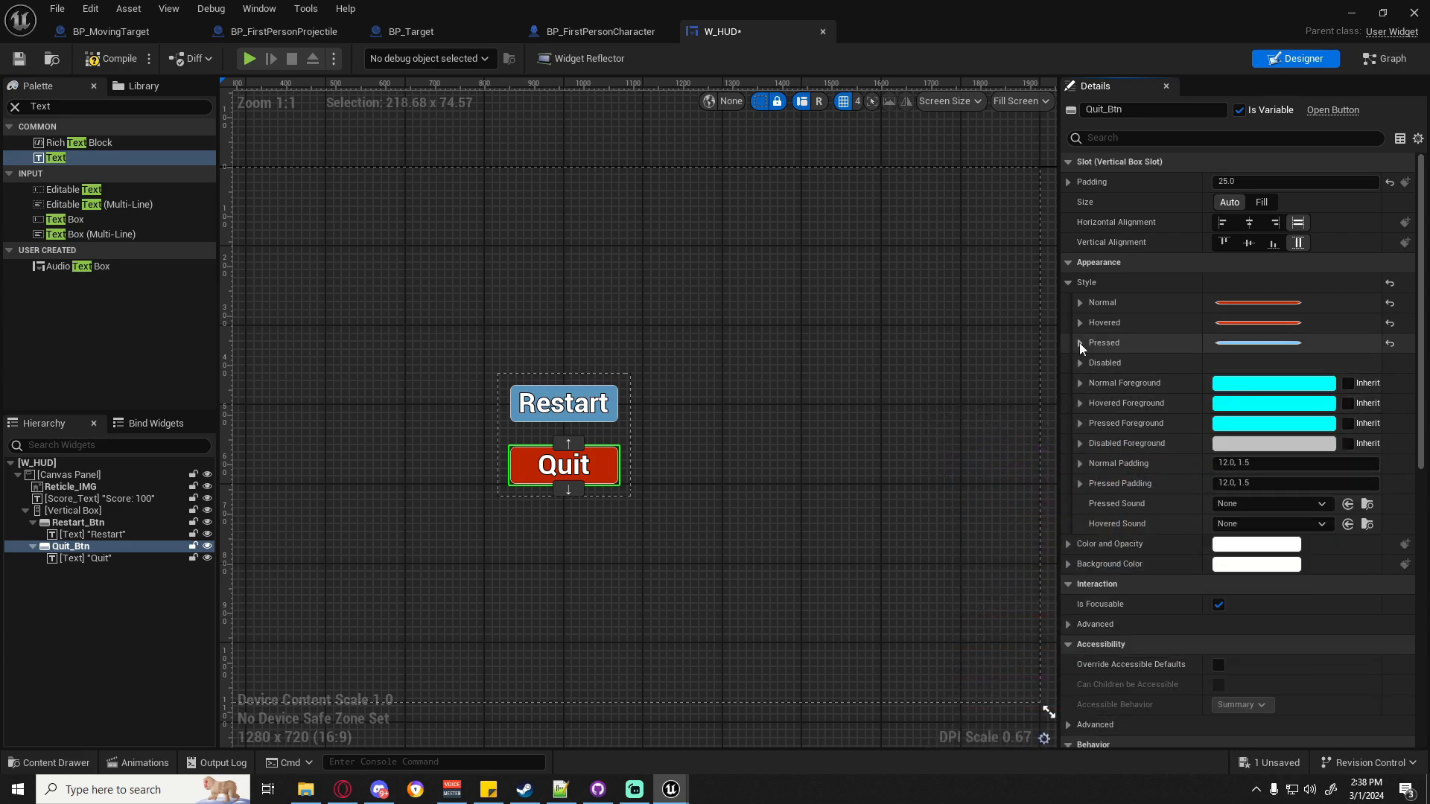
Set the Pressed style tint of Quit_Btn to full brightness red, hex sRGB FF001CFF, and save all changes.
left_click(1078, 343)
left_click(1266, 426)
left_click_drag(1038, 498, 1118, 504)
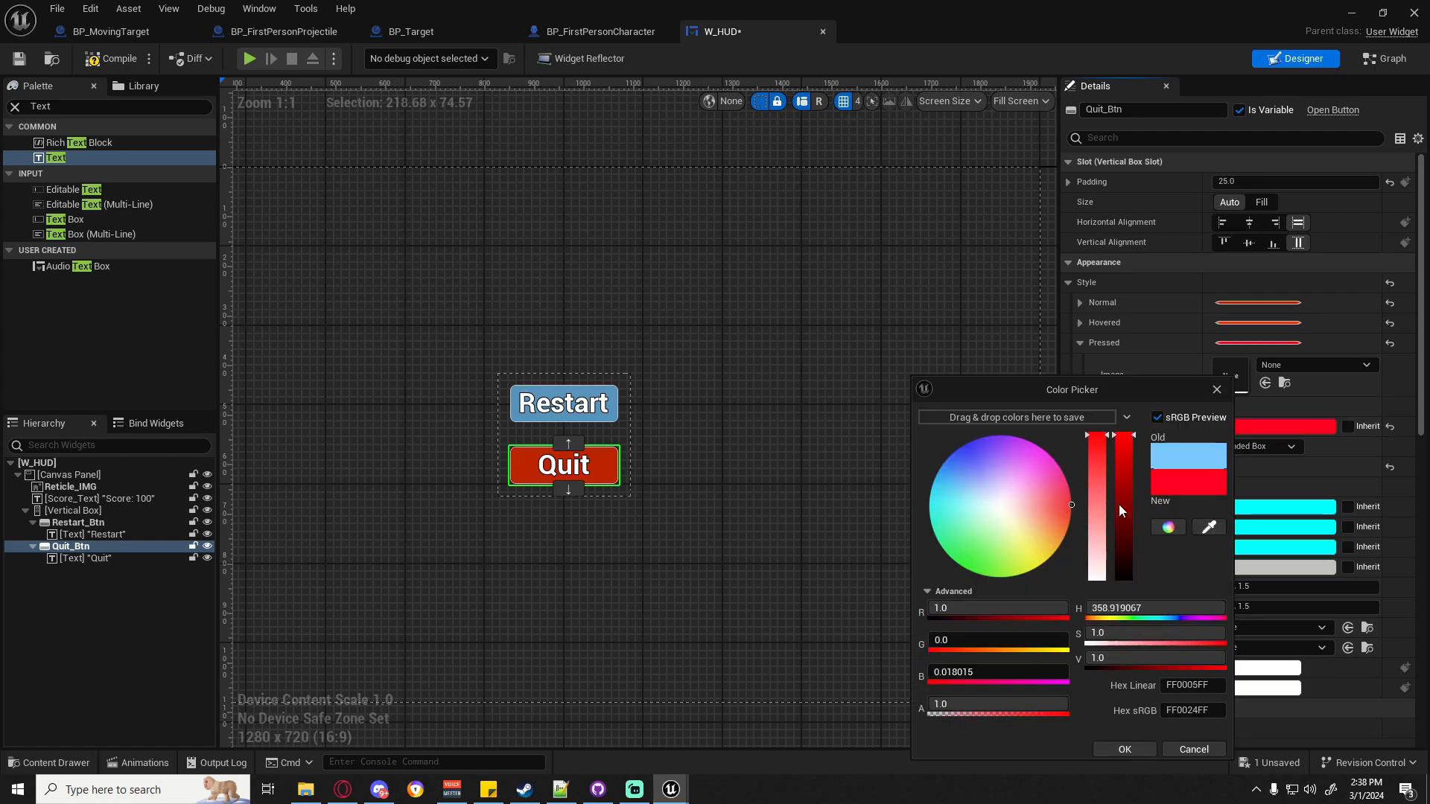
left_click(1130, 749)
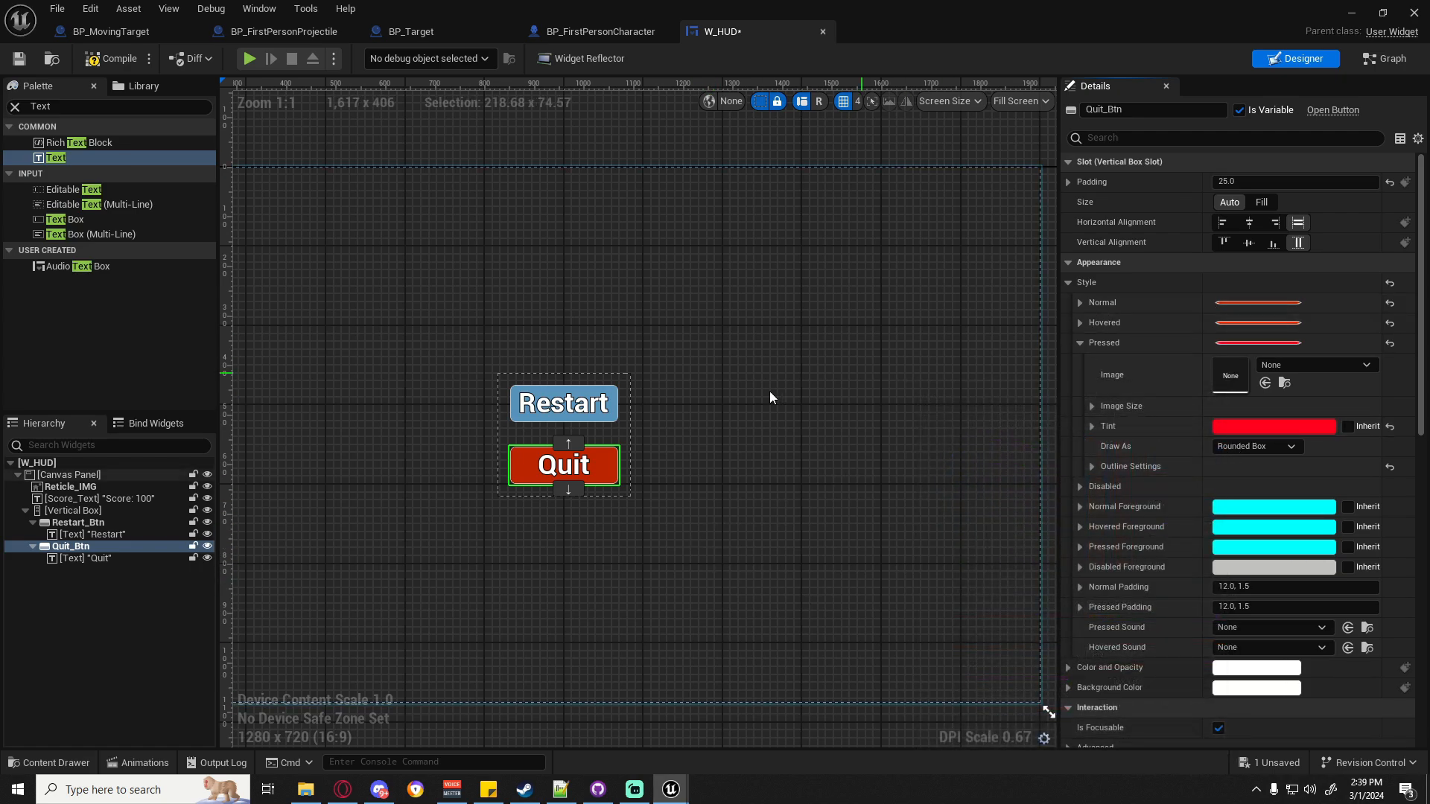
left_click(57, 9)
left_click(82, 97)
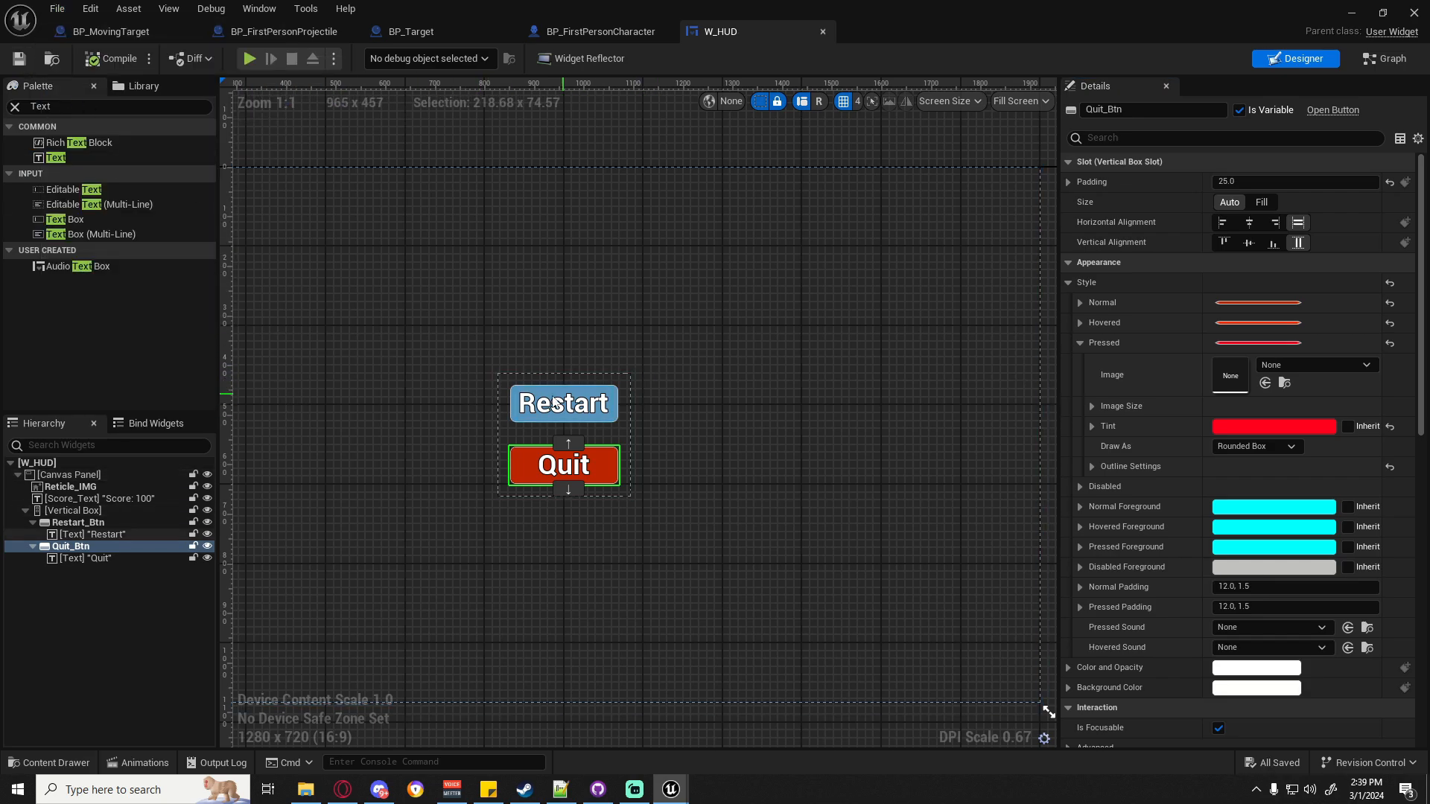
left_click(1240, 427)
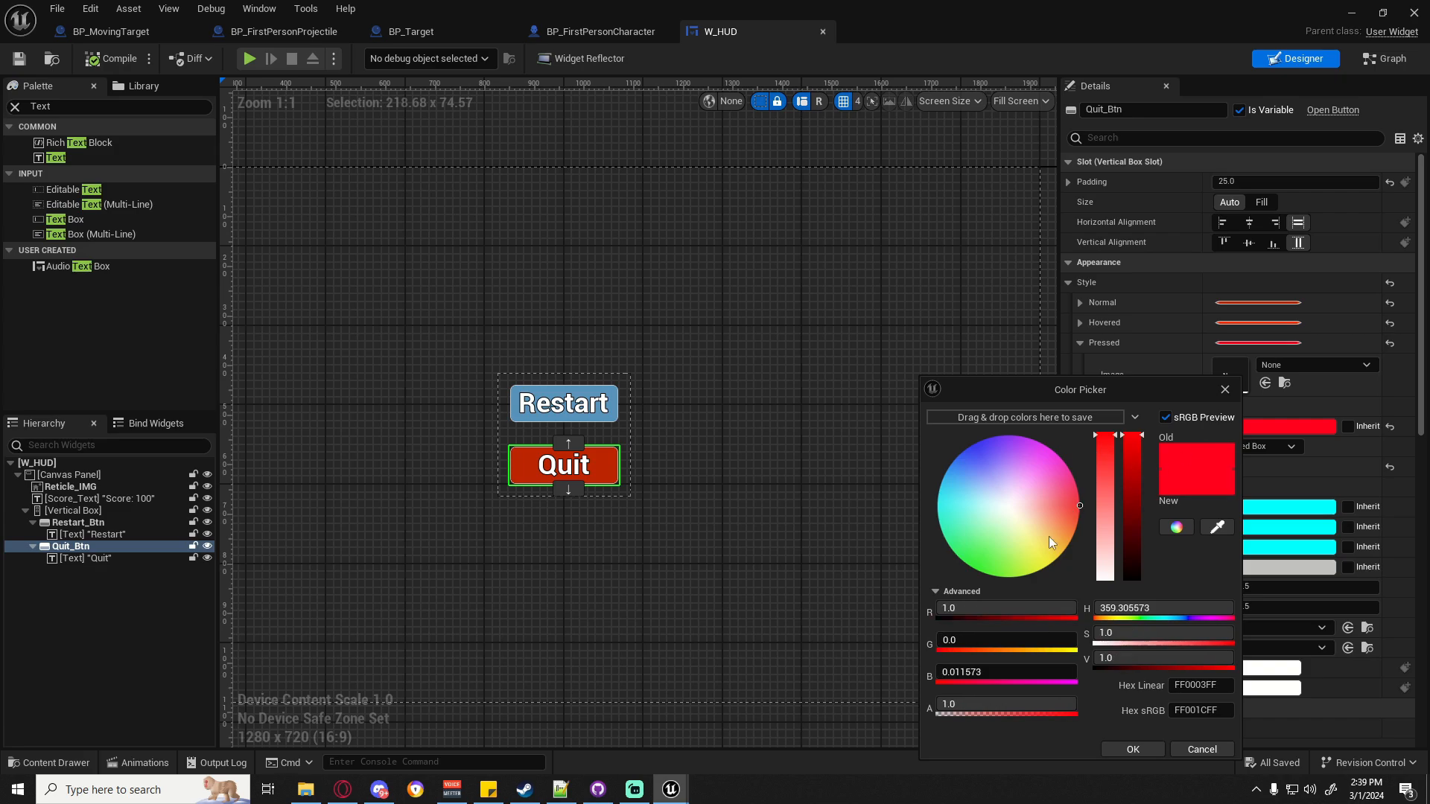
left_click_drag(998, 533, 921, 588)
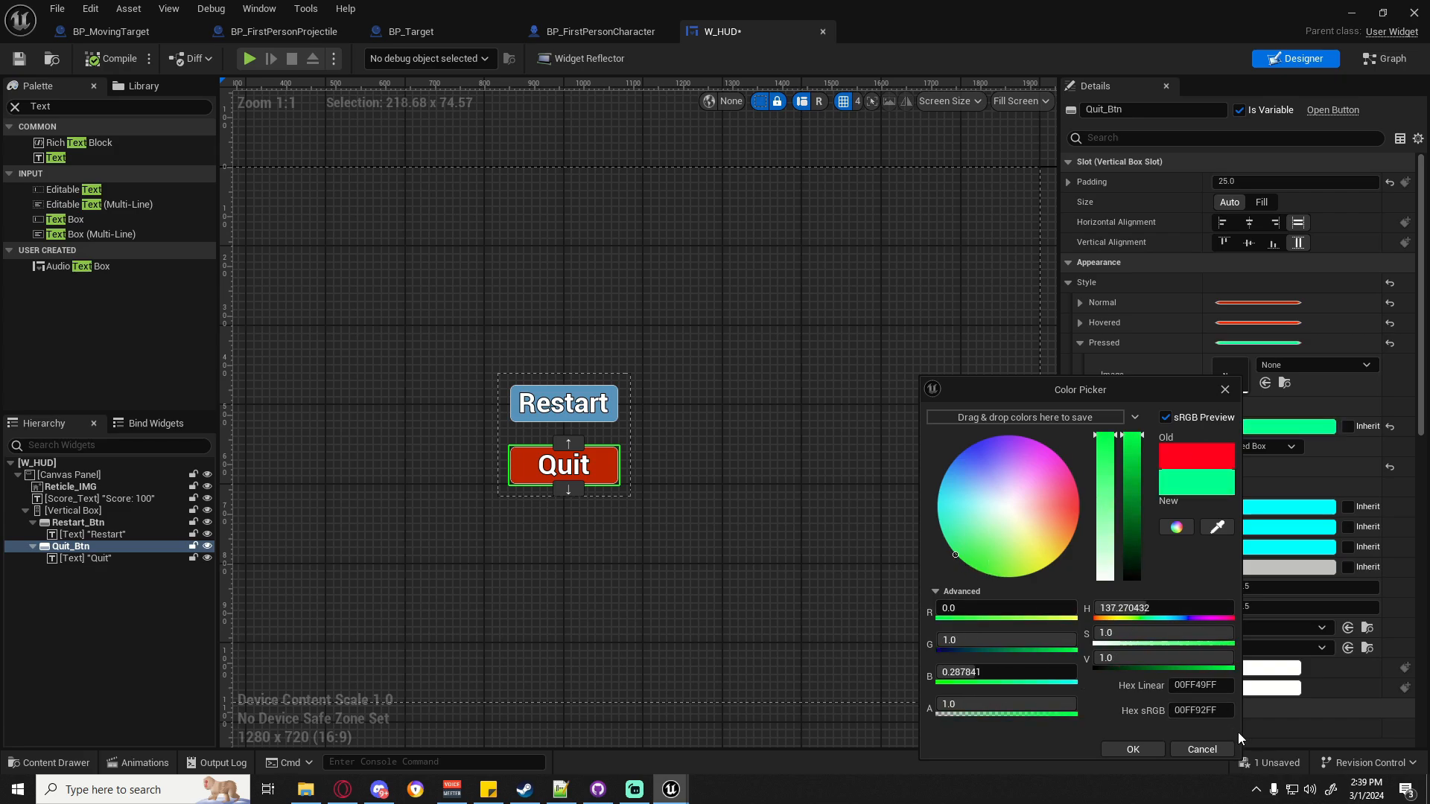
left_click(1202, 749)
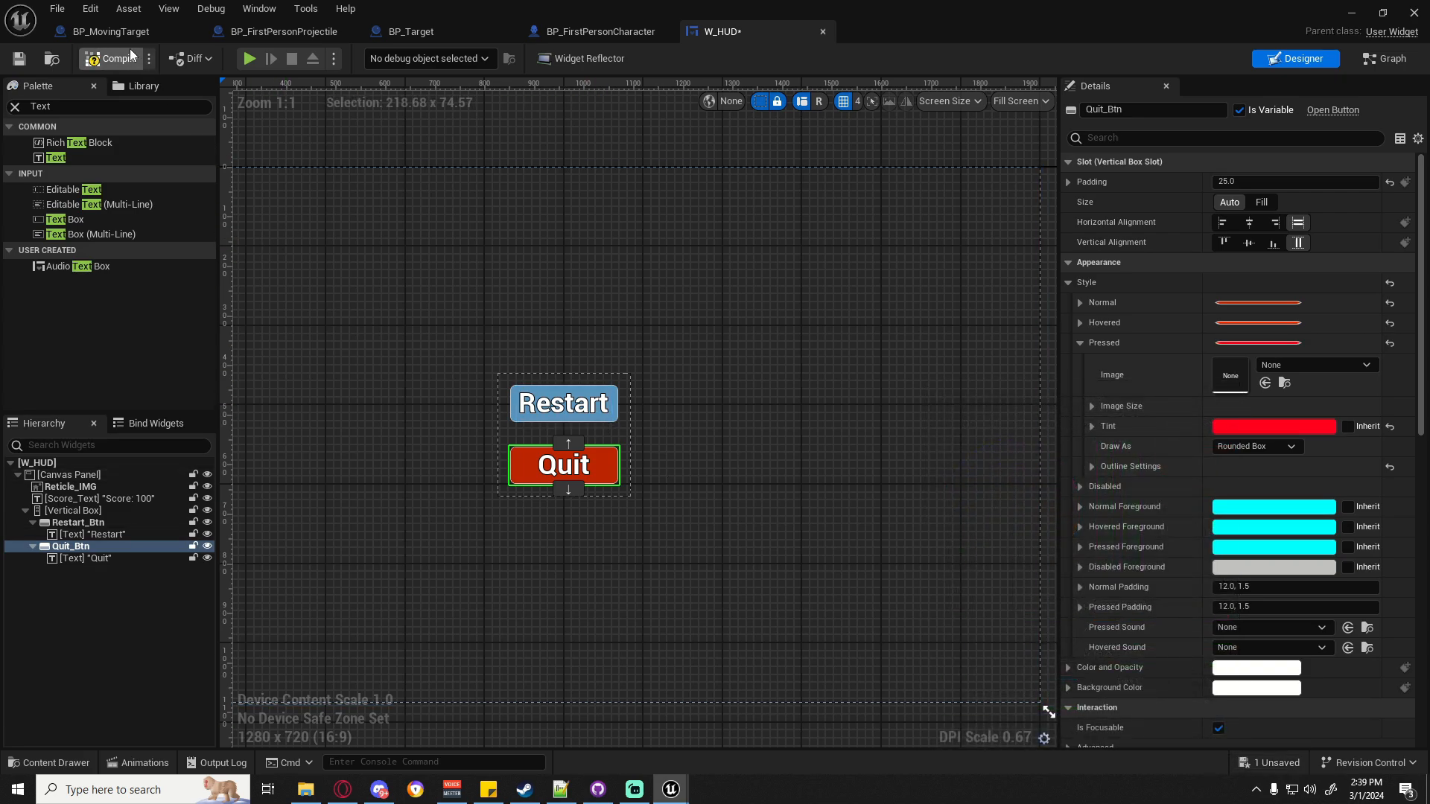
Save the widget, rename the vertical box holding both buttons to GameOver_VB, and make it a variable.
left_click(25, 60)
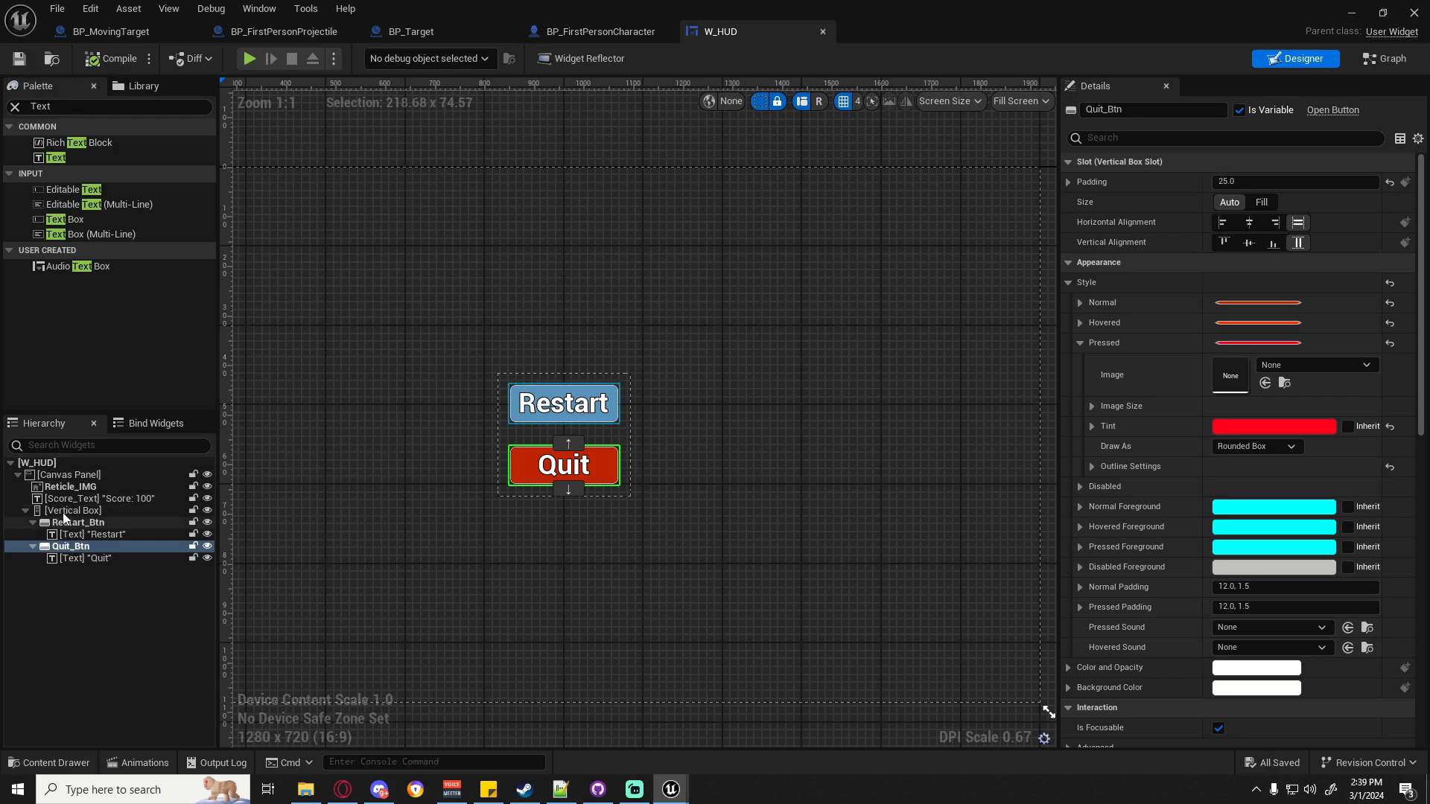
left_click(75, 510)
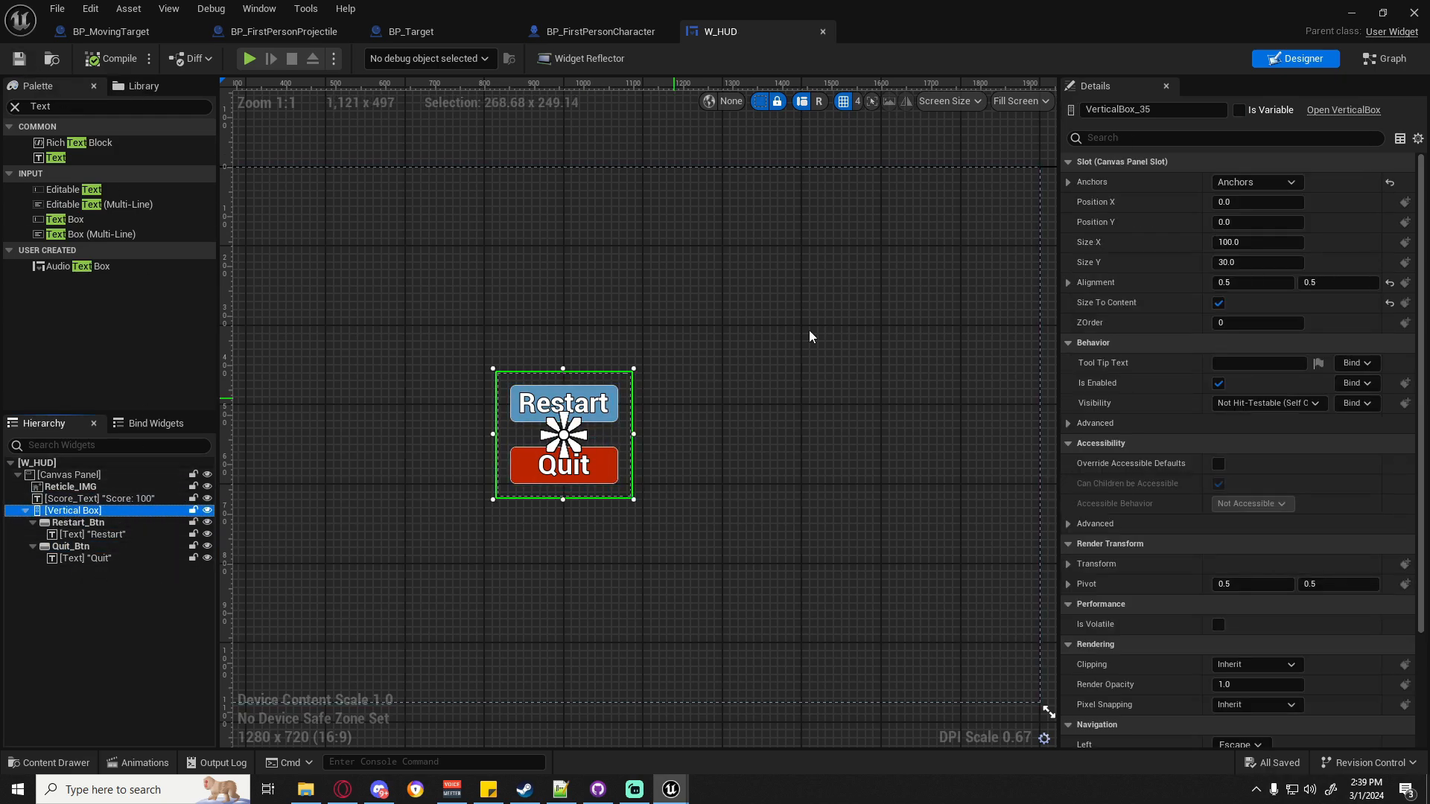
left_click(1154, 112)
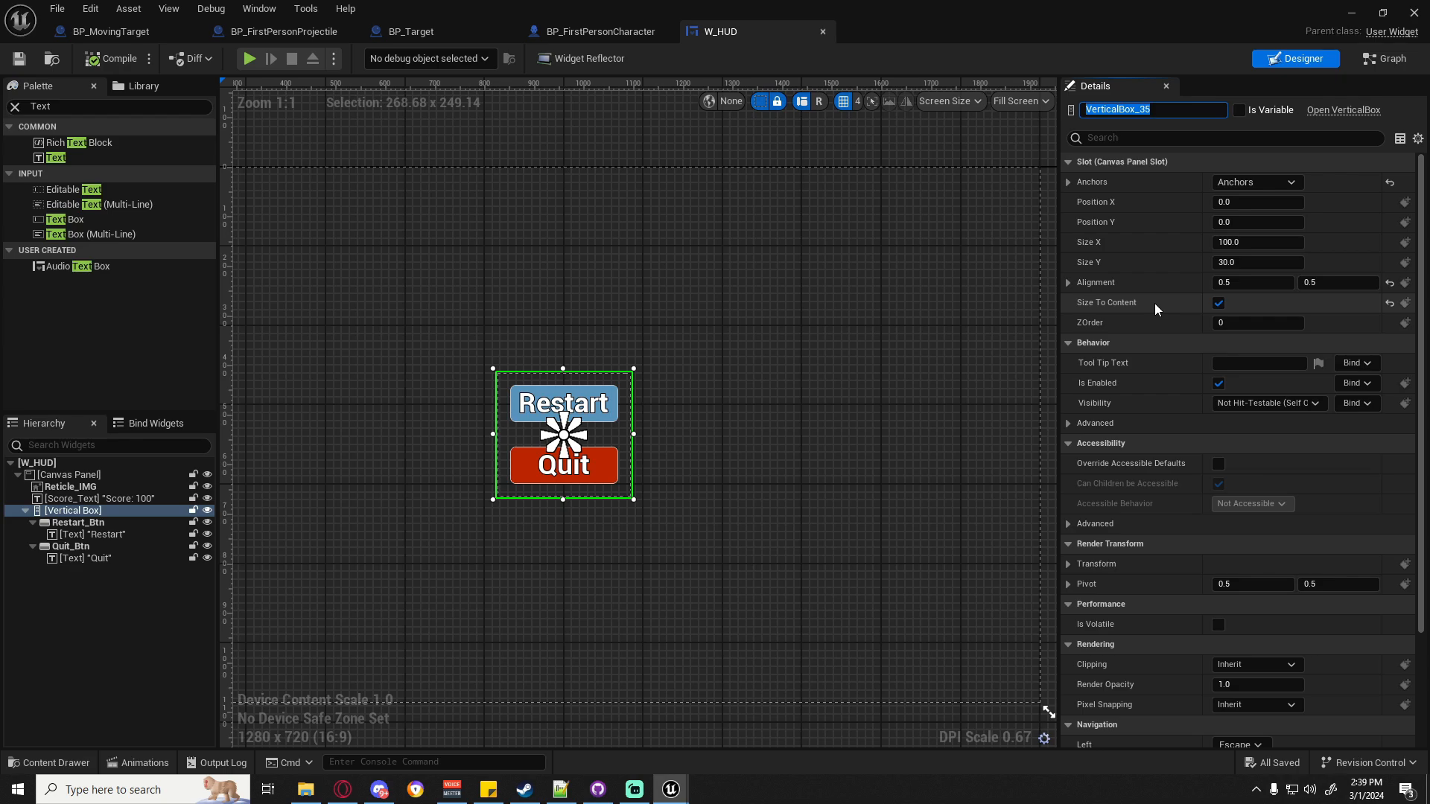
type("GameOver_VB")
key("Return")
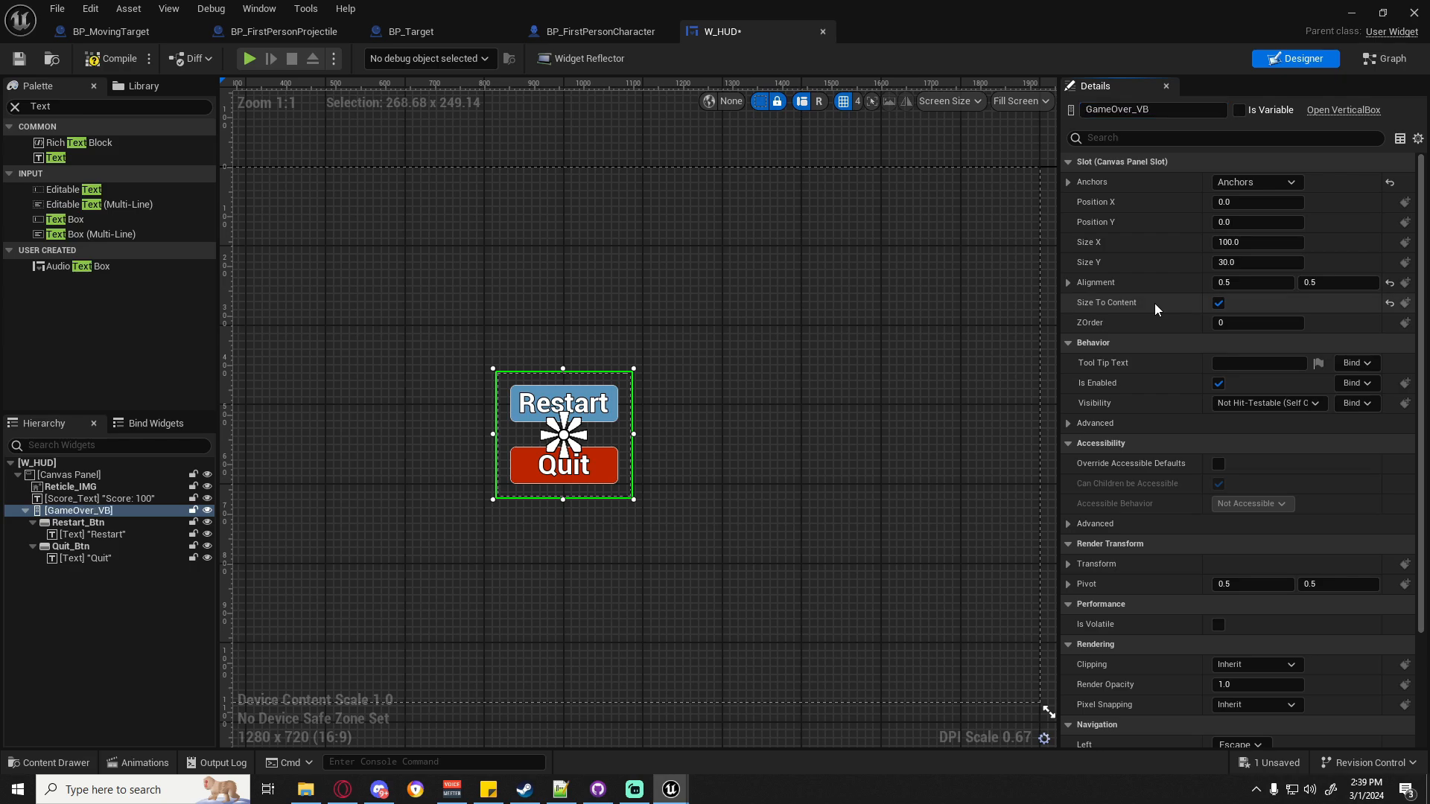
left_click(1239, 110)
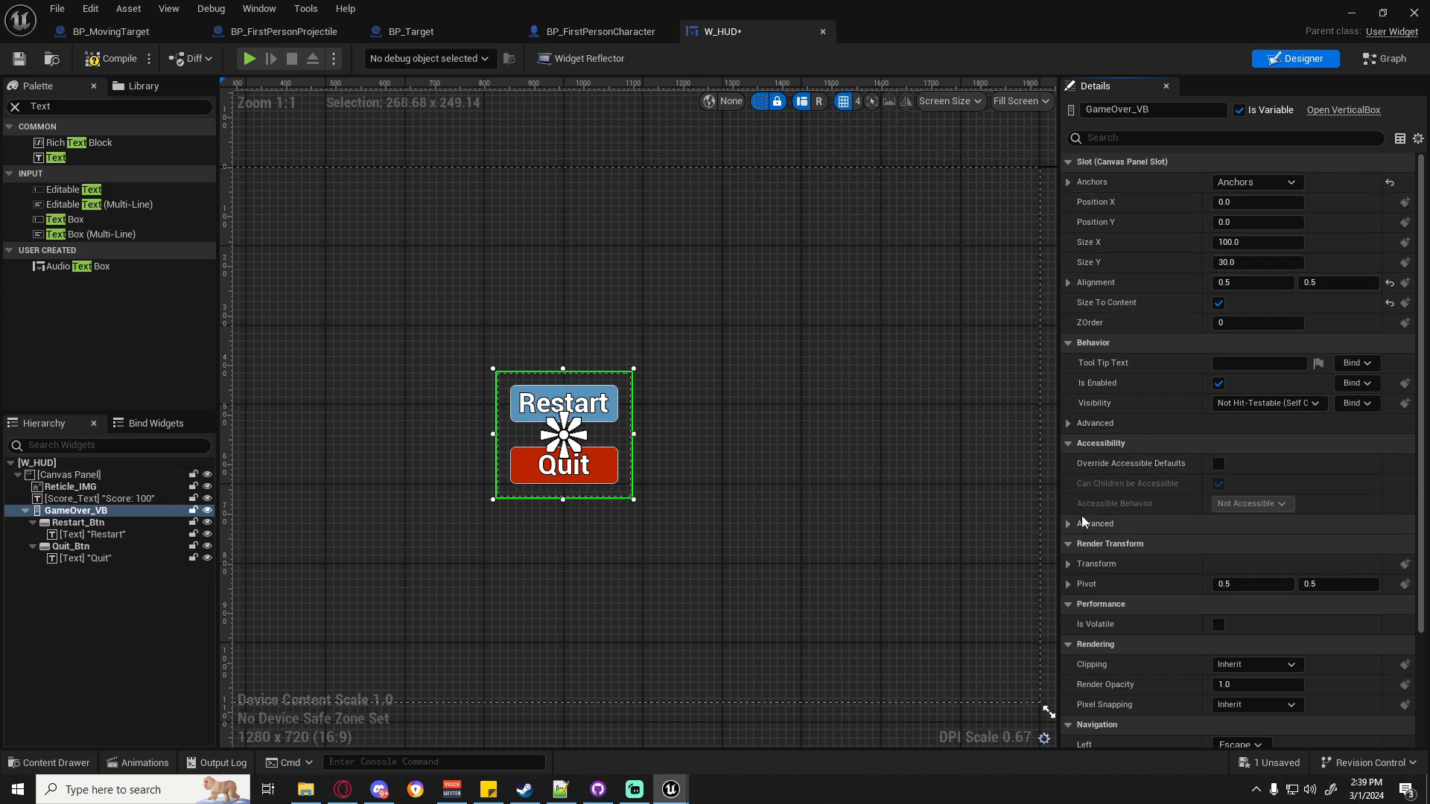
Set the visibility of GameOver_VB to Collapsed, save the widget, and run a brief play test of the level.
left_click(1259, 403)
left_click(1242, 437)
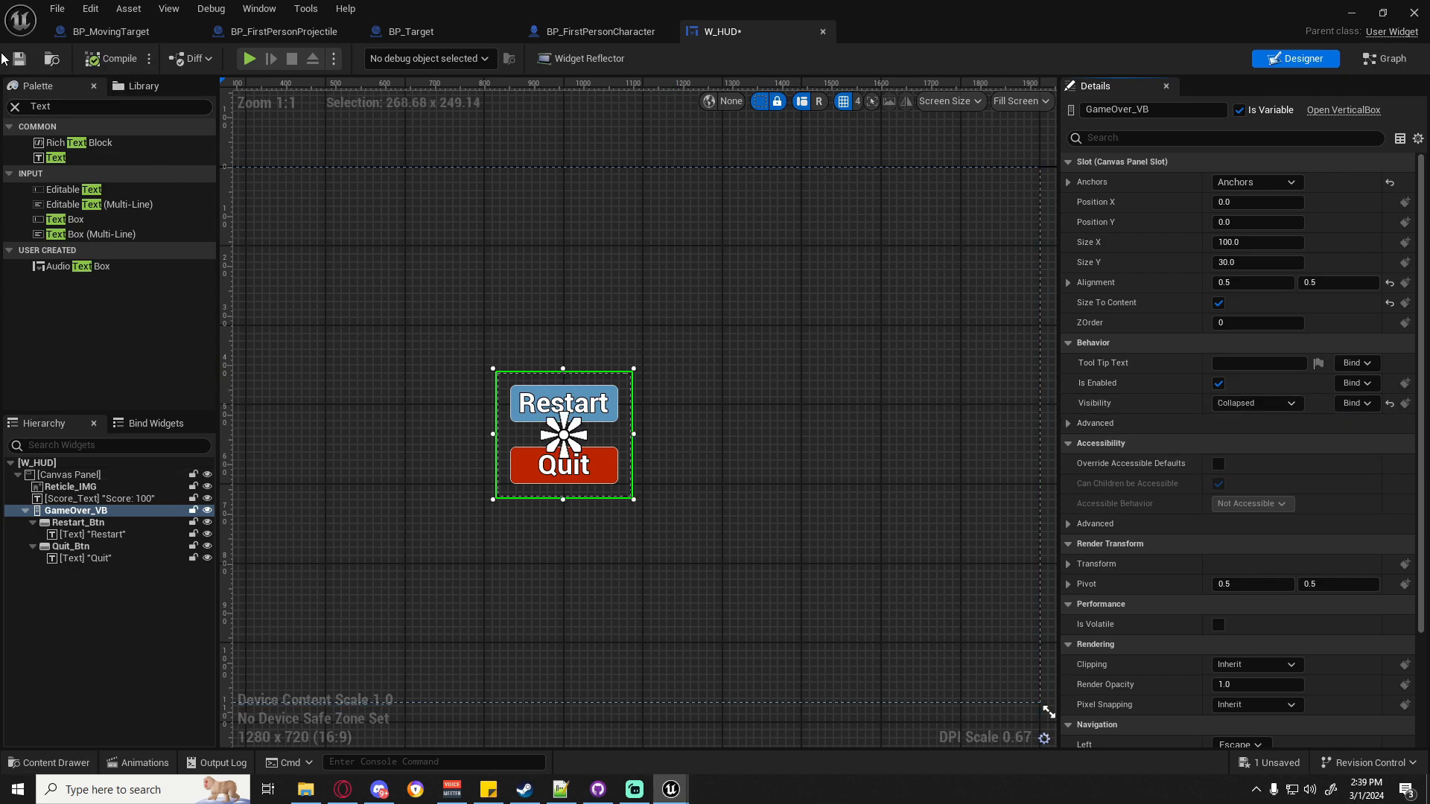
left_click(1352, 13)
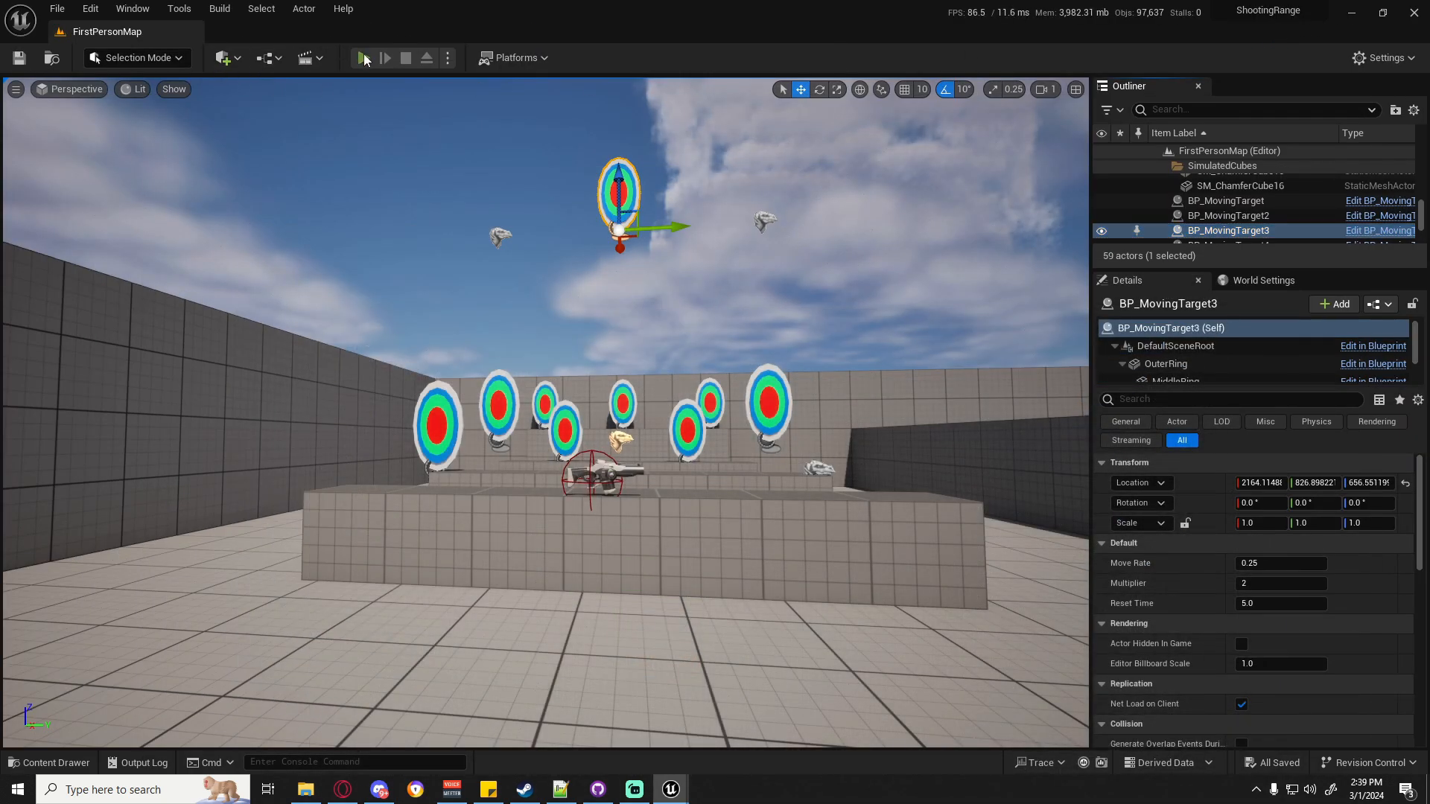
left_click(365, 59)
key("Escape")
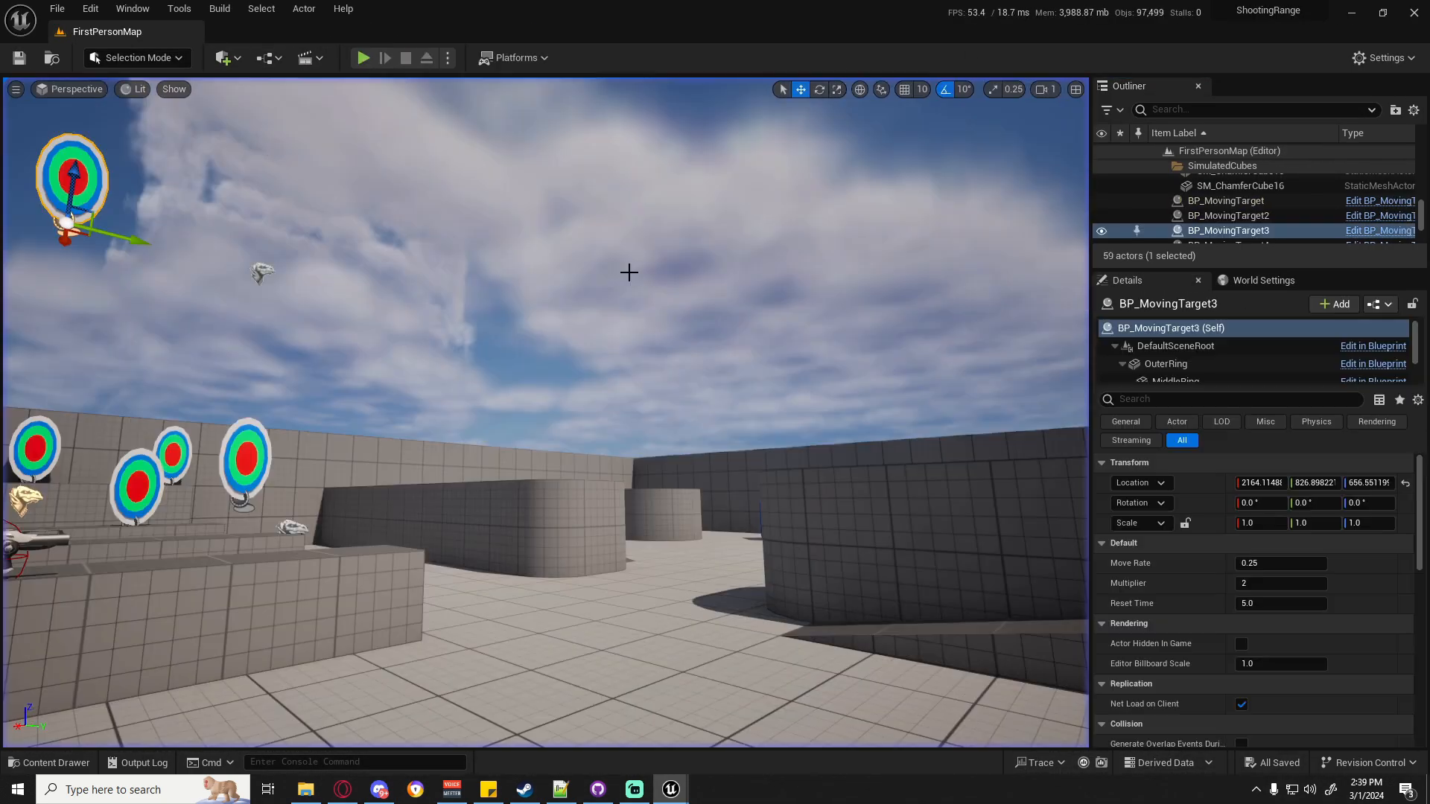
Switch the visibility of GameOver_VB to Visible and play the level briefly to compare the menu display.
key("alt+Tab")
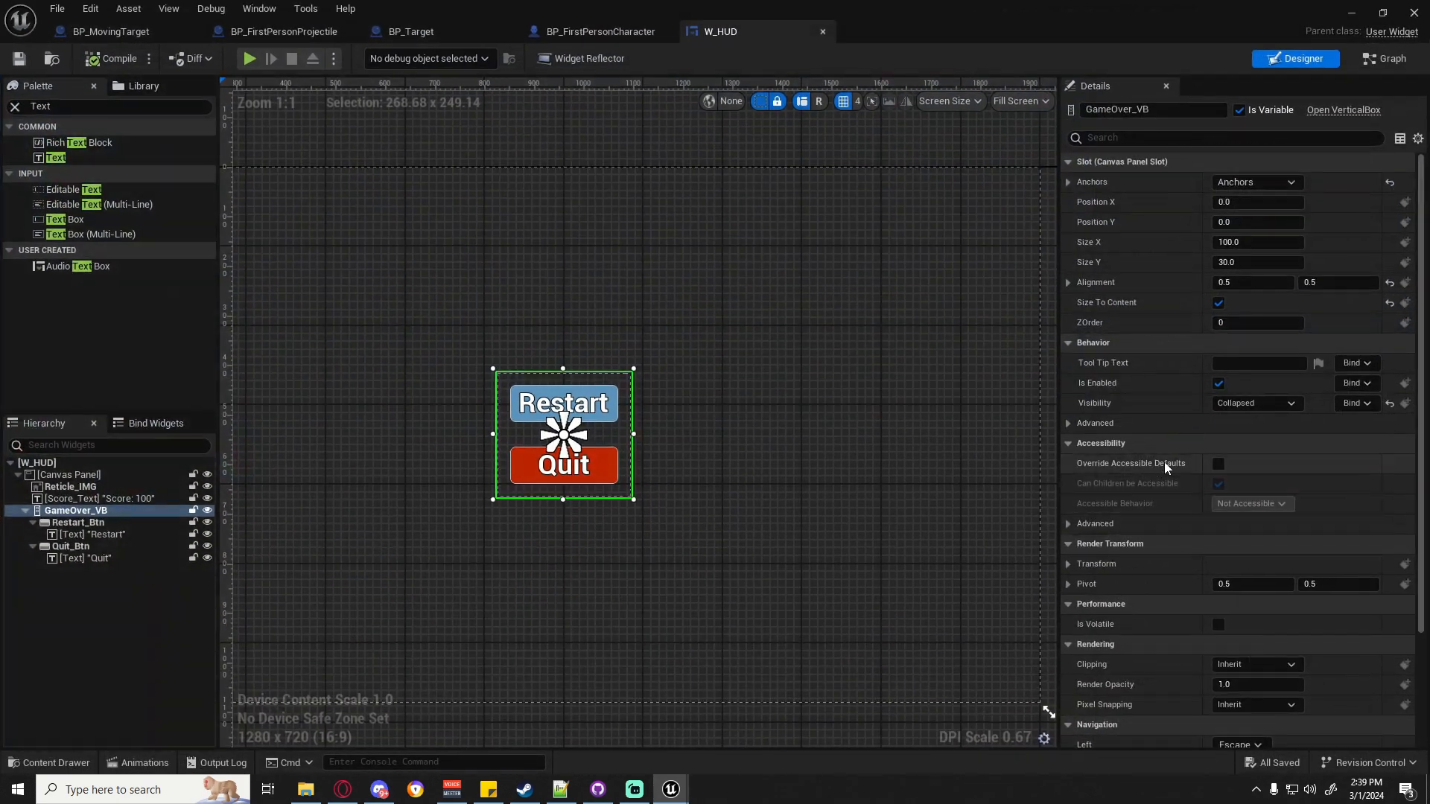
left_click(1246, 403)
left_click(1243, 419)
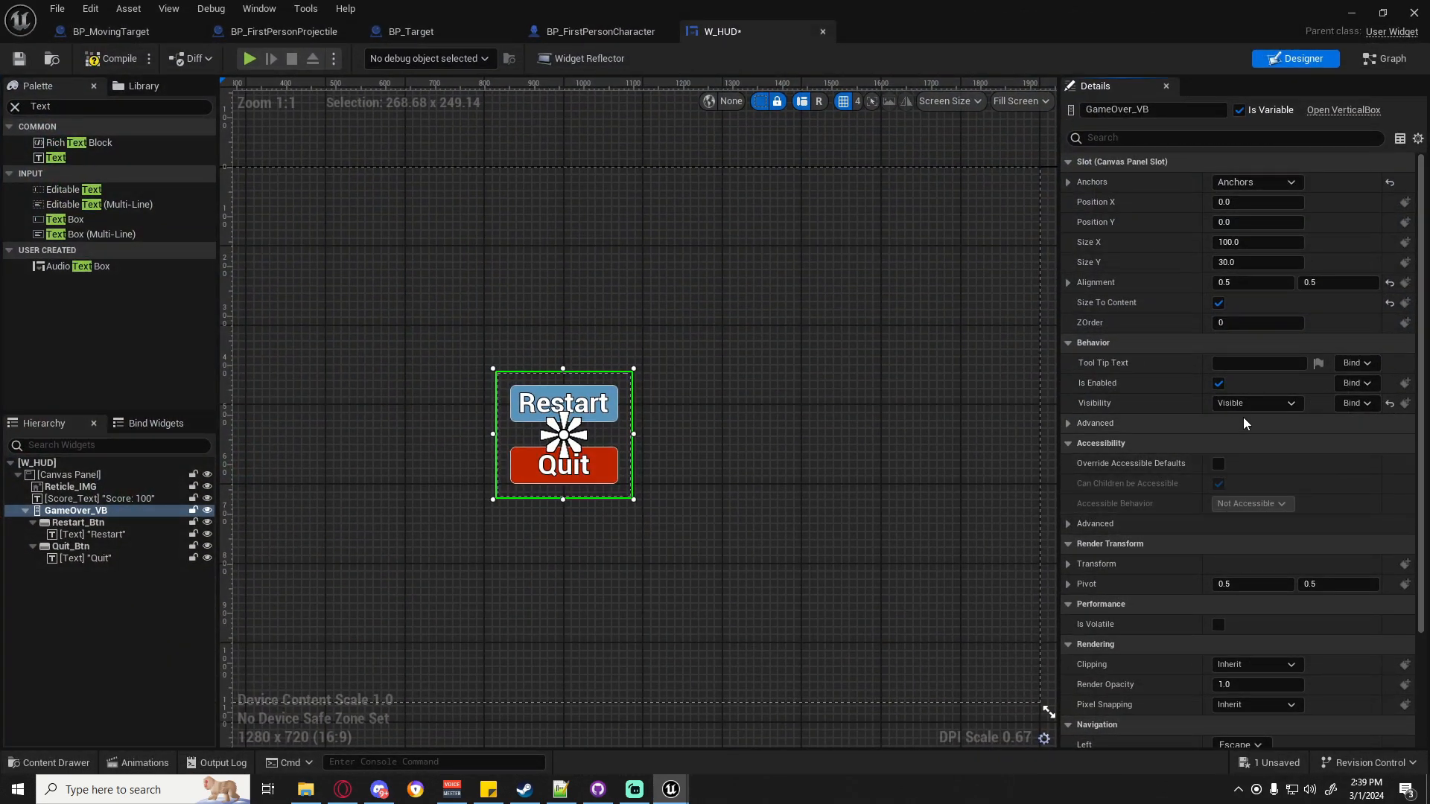
left_click(1360, 10)
left_click(364, 58)
left_click(609, 339)
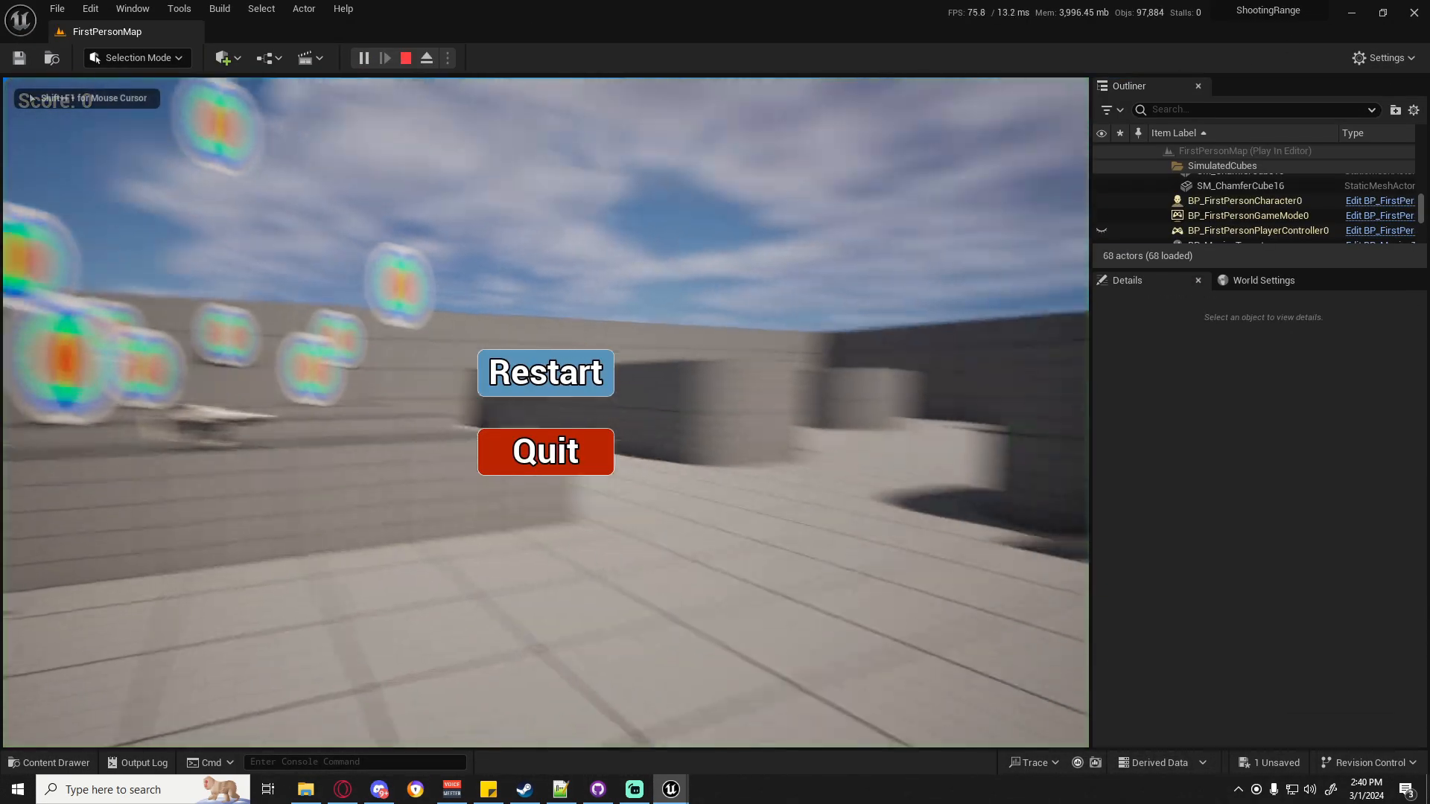
key("Escape")
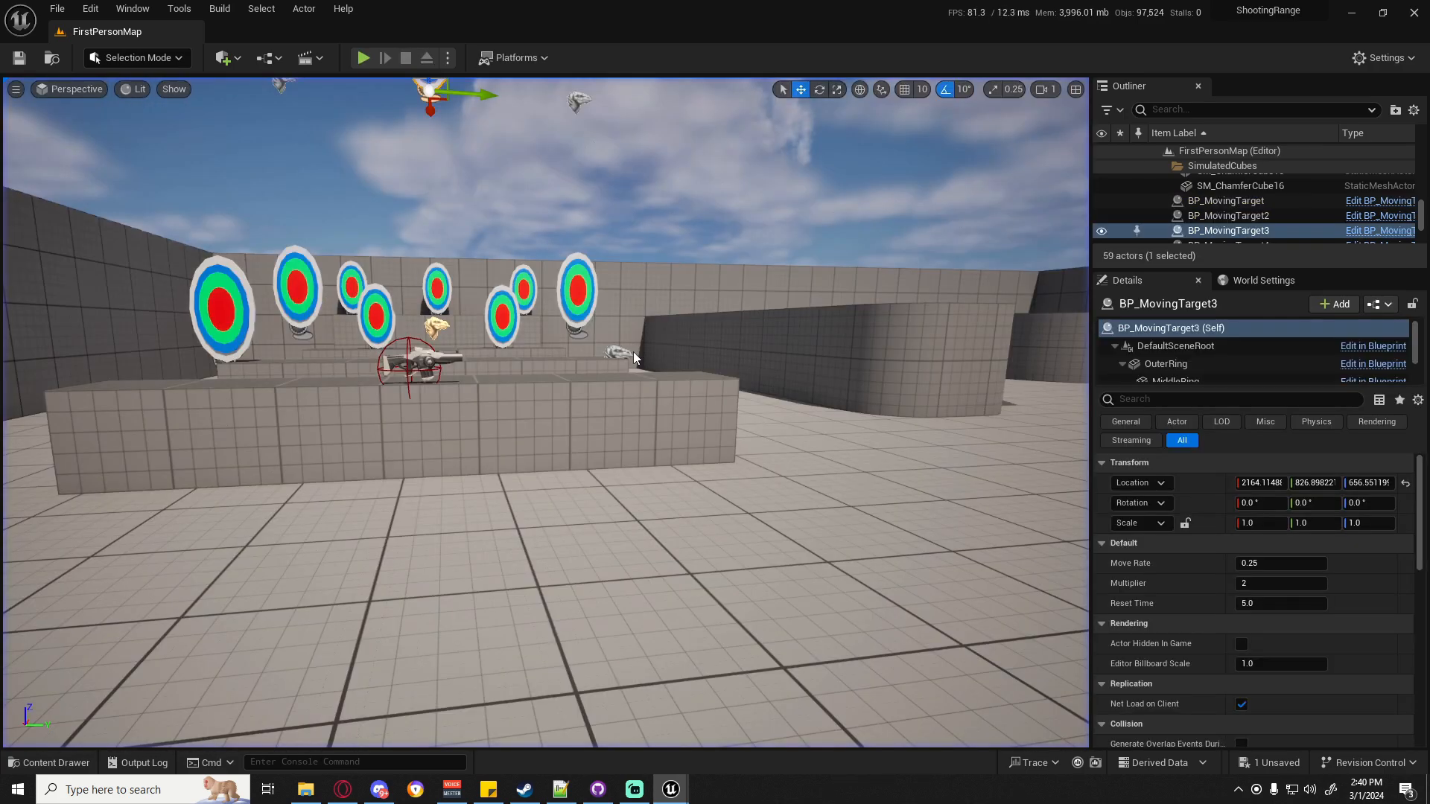
Set the visibility of GameOver_VB back to Collapsed.
key("alt+Tab")
left_click(1266, 403)
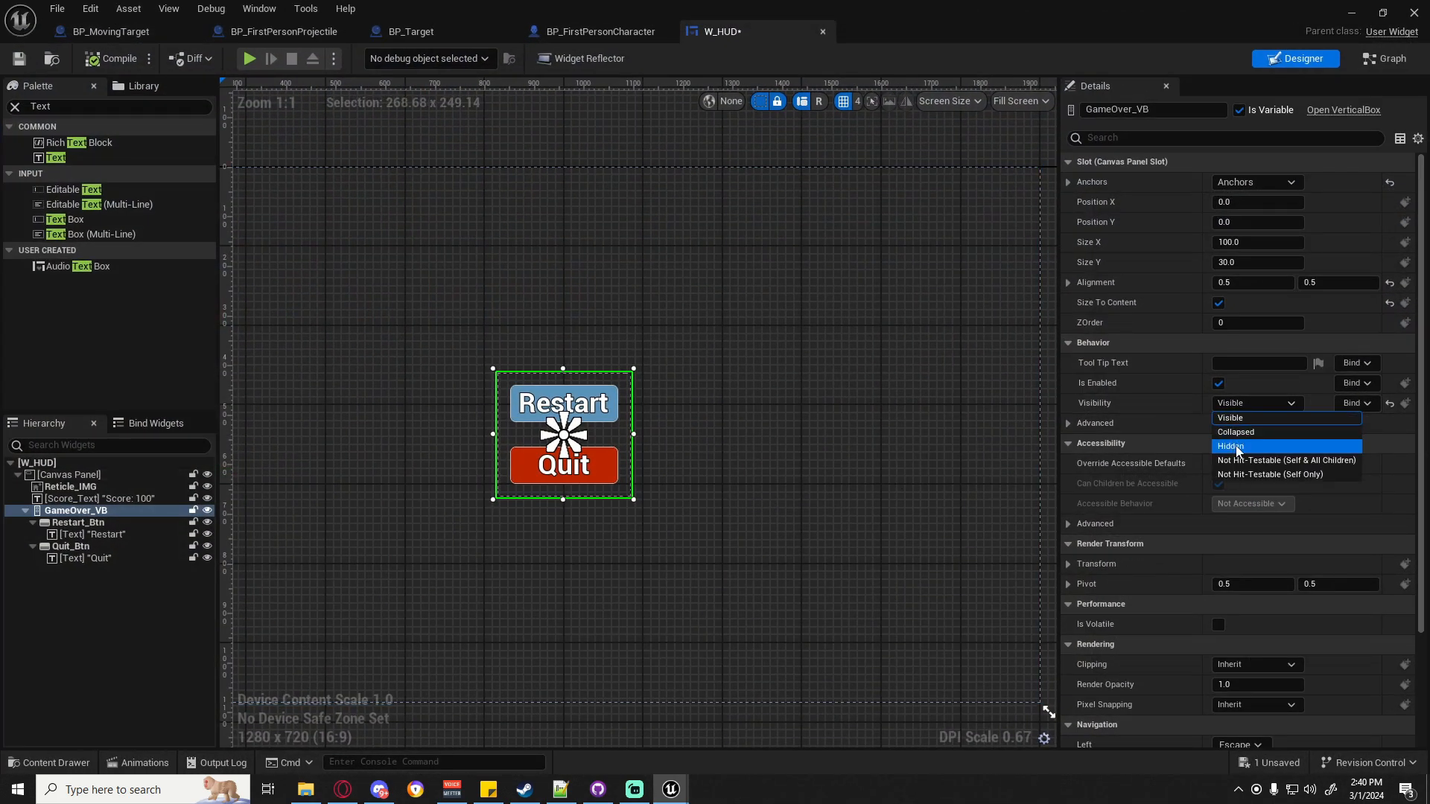
left_click(1235, 432)
left_click(1240, 403)
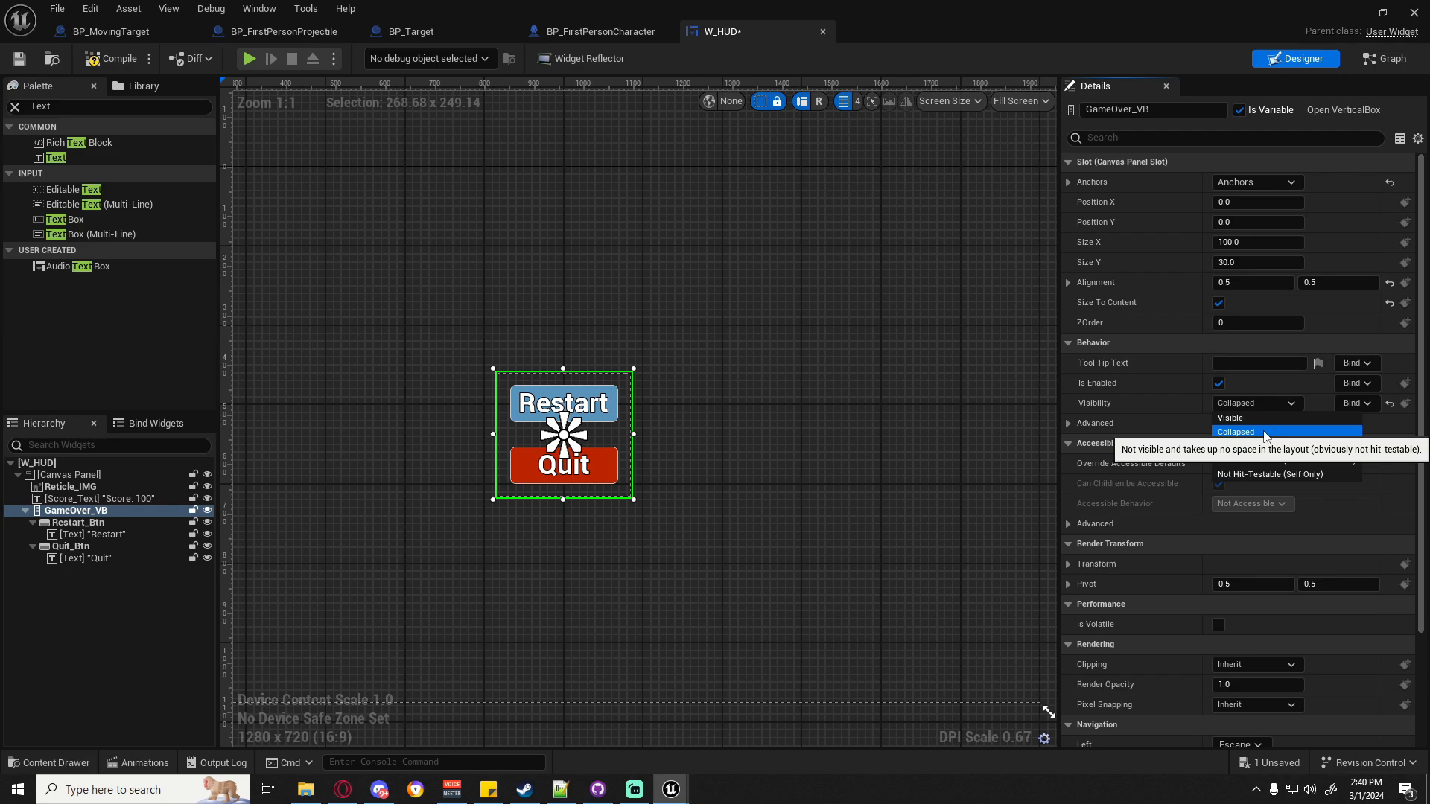
left_click(1264, 432)
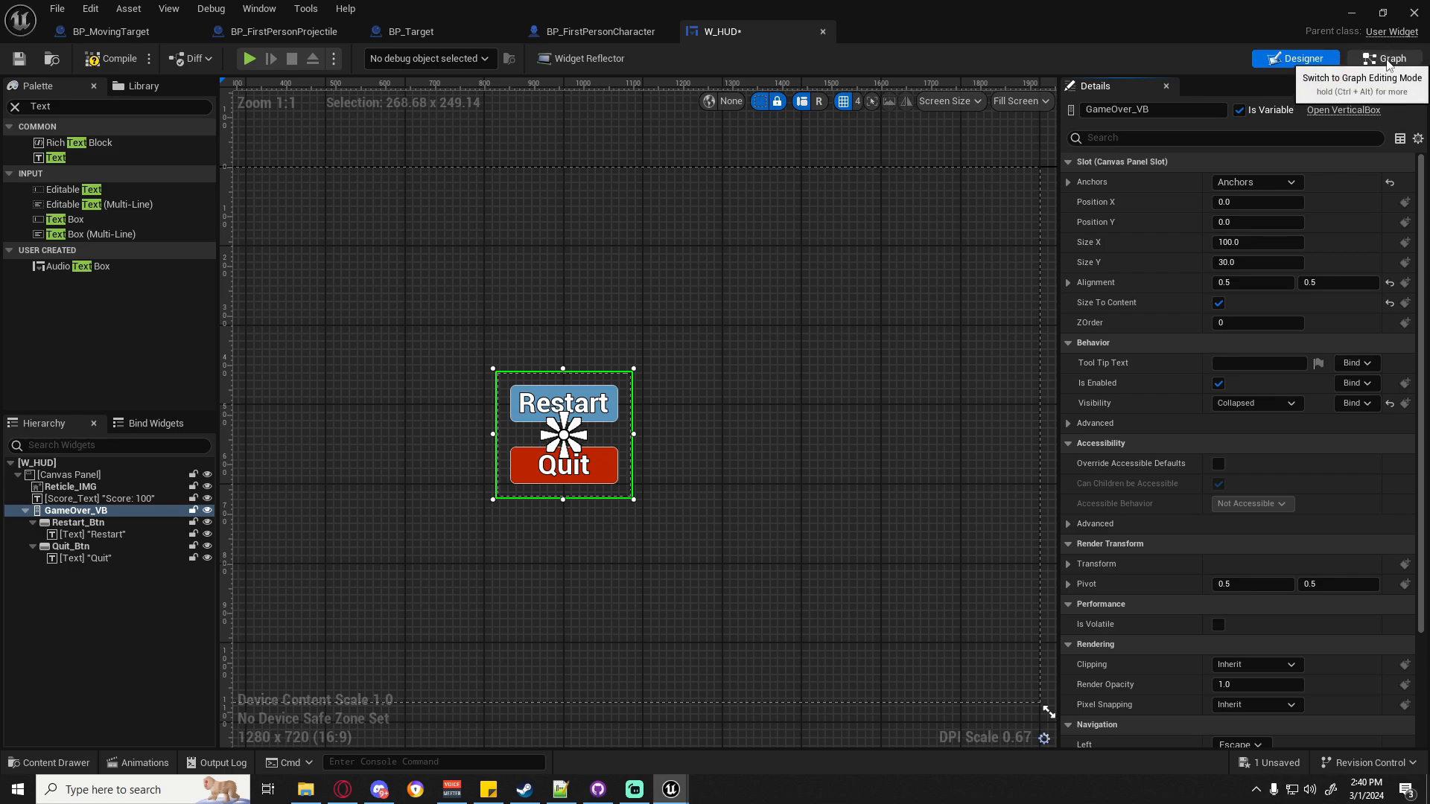
Delete the disabled Event Pre Construct, Event Construct and Event Tick nodes from the W_HUD Event Graph.
left_click(1376, 64)
right_click_drag(544, 440, 886, 441)
scroll(892, 441, "down", 2)
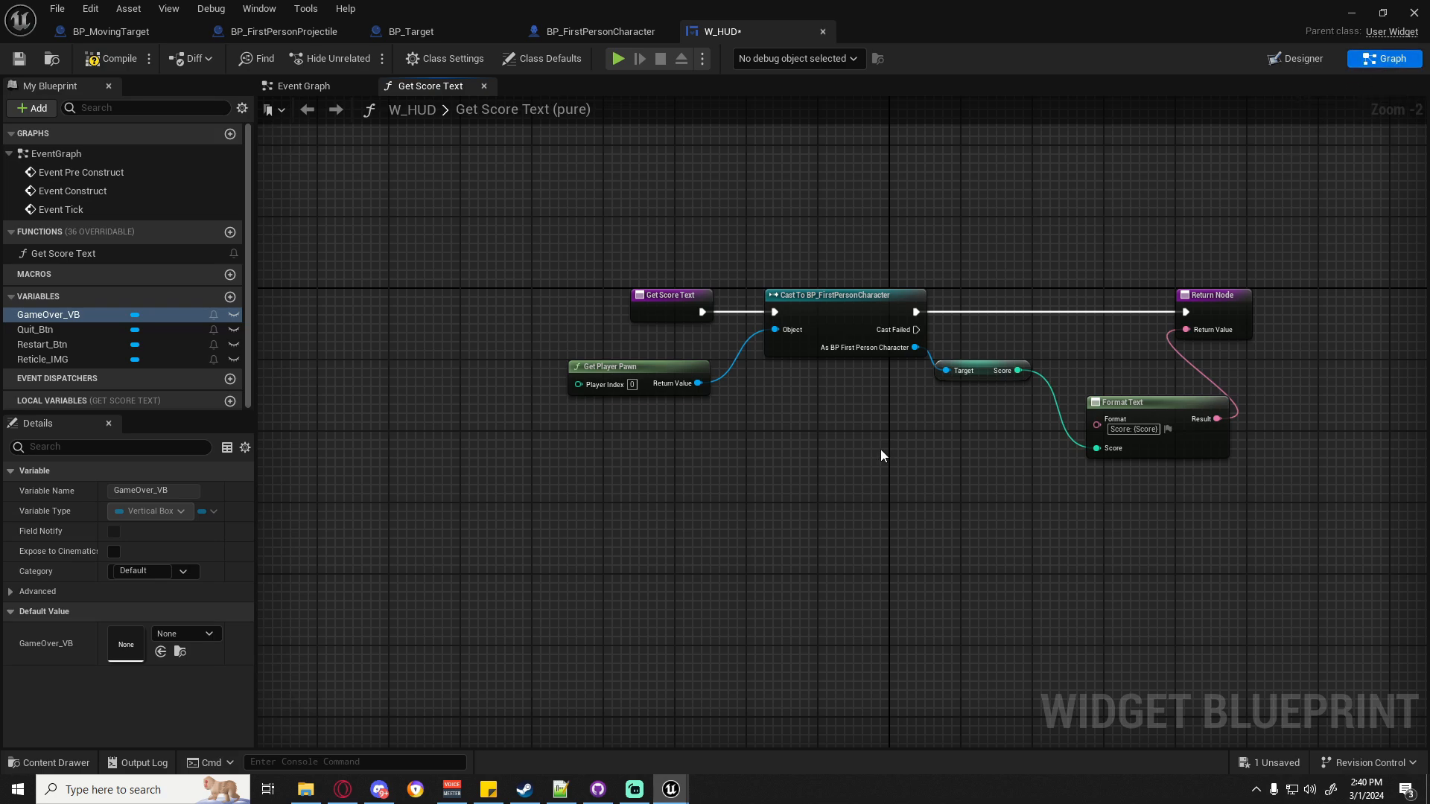
right_click_drag(880, 449, 679, 378)
left_click(316, 90)
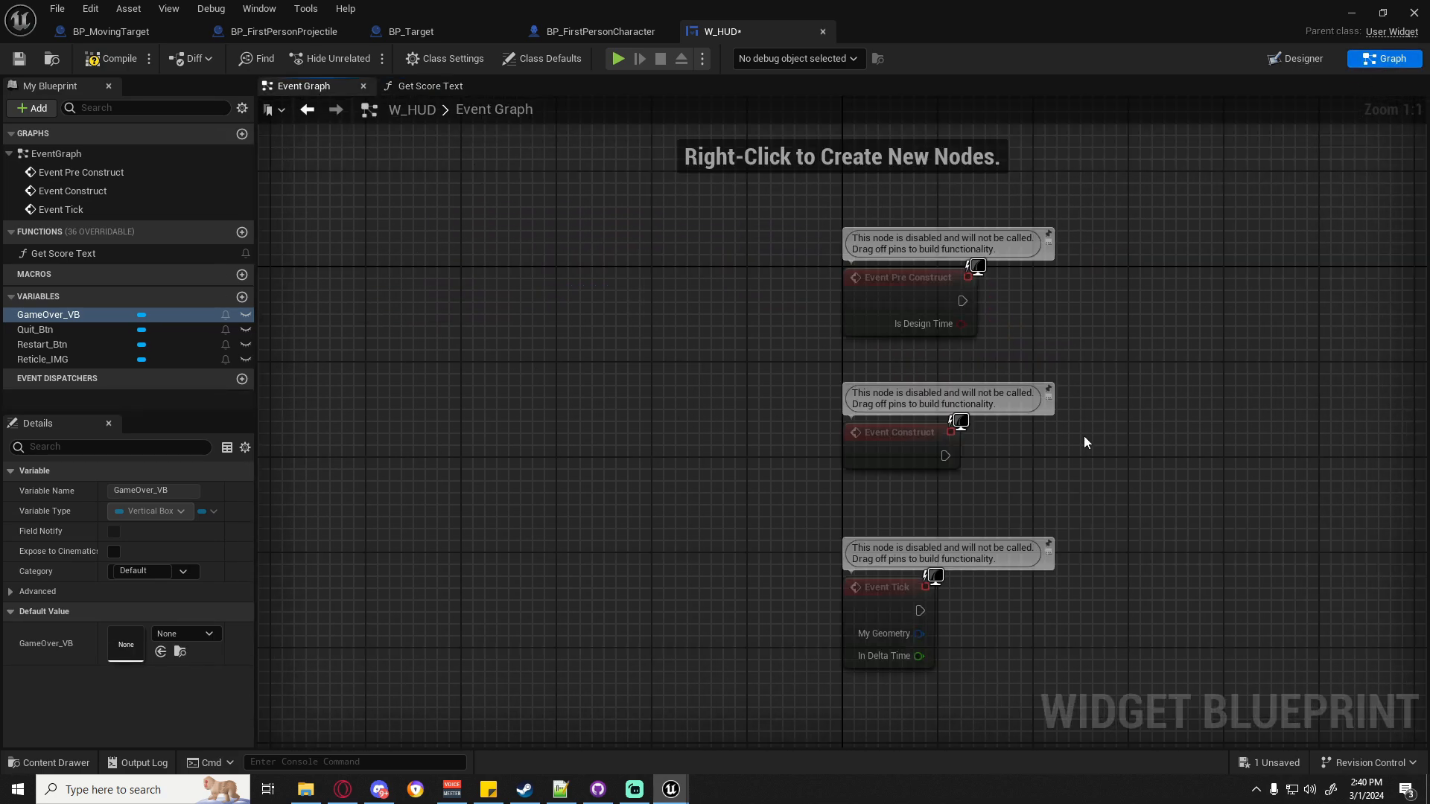
right_click_drag(1161, 451, 950, 403)
left_click_drag(573, 205, 842, 616)
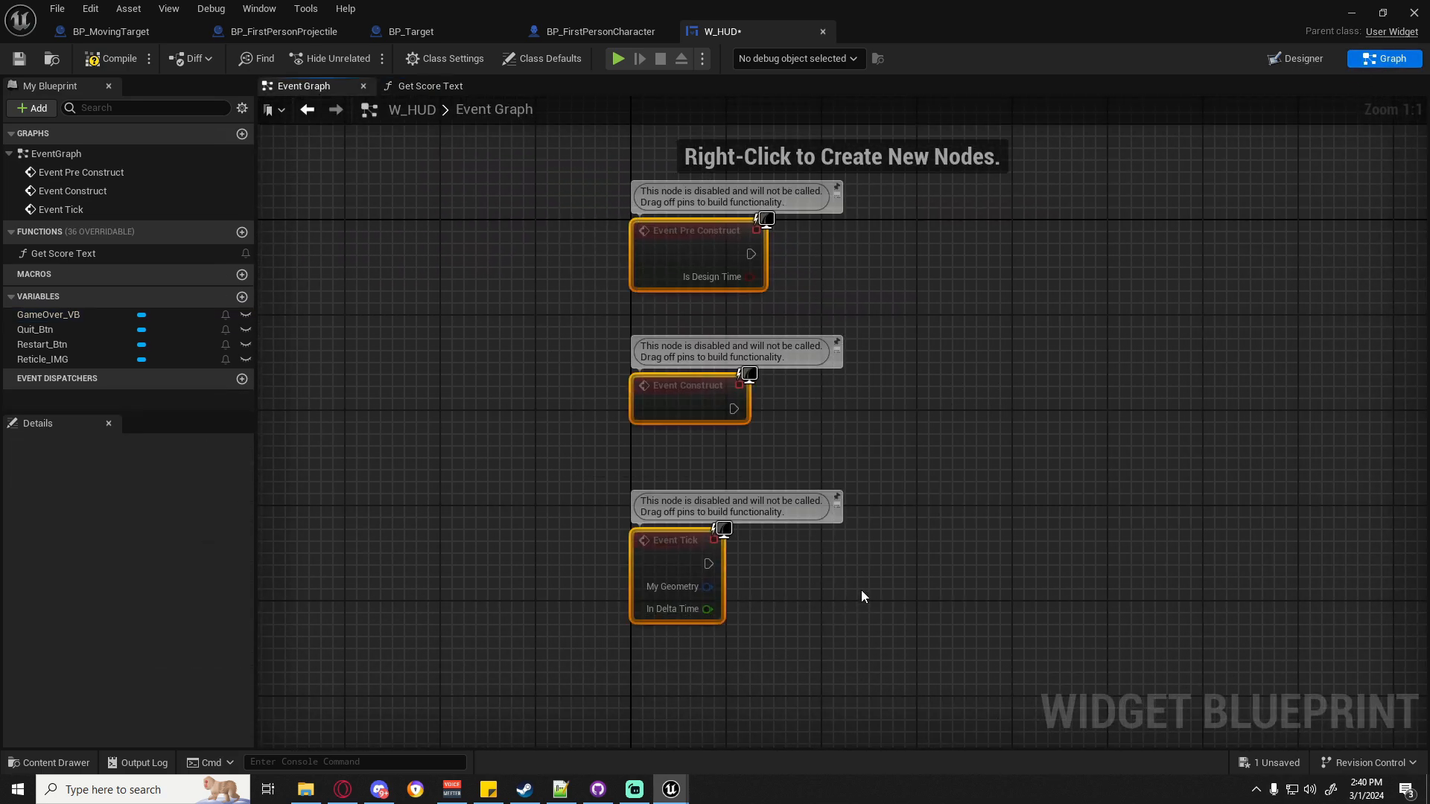
key("Delete")
Add a custom event named GameOver to the empty Event Graph.
right_click(666, 376)
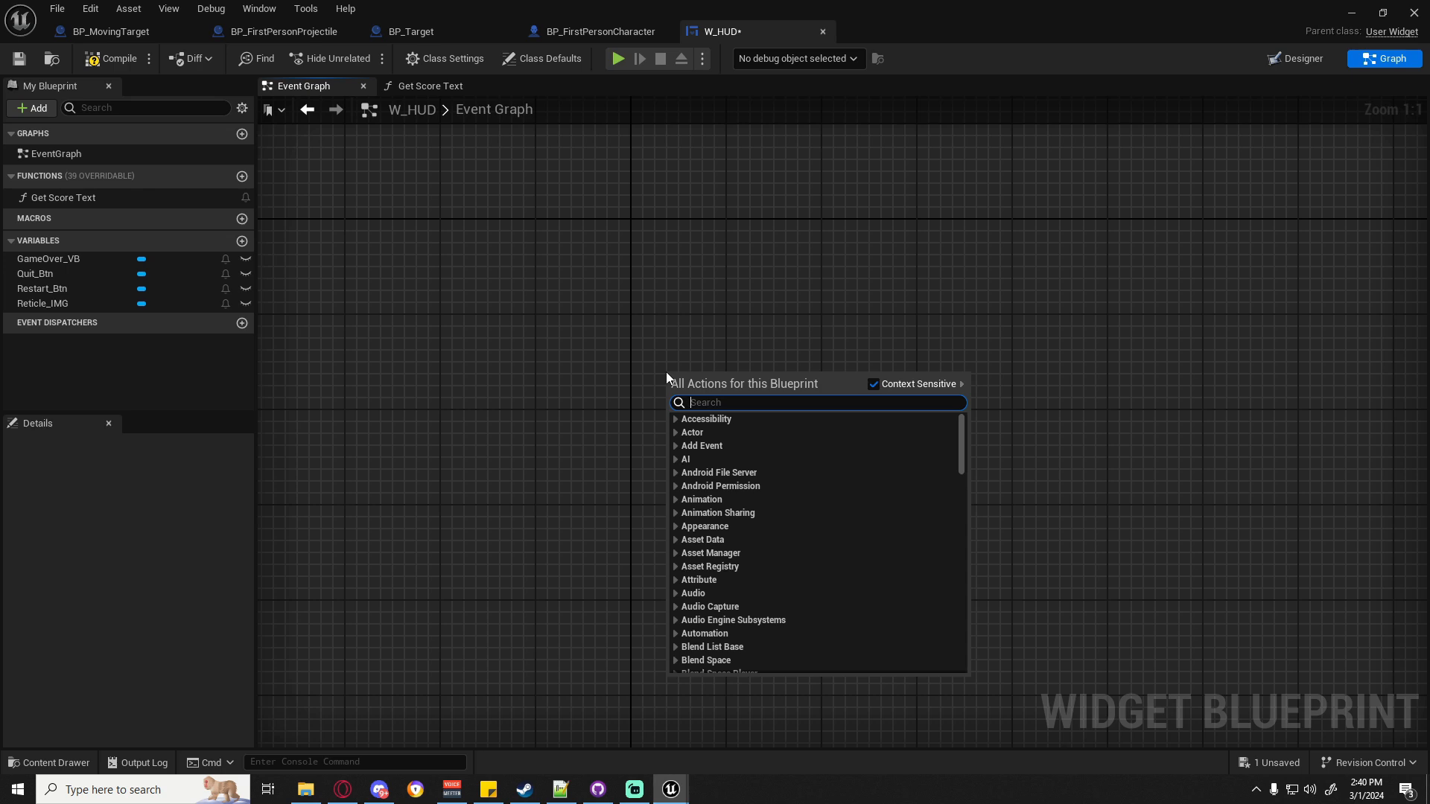
type("GameOver")
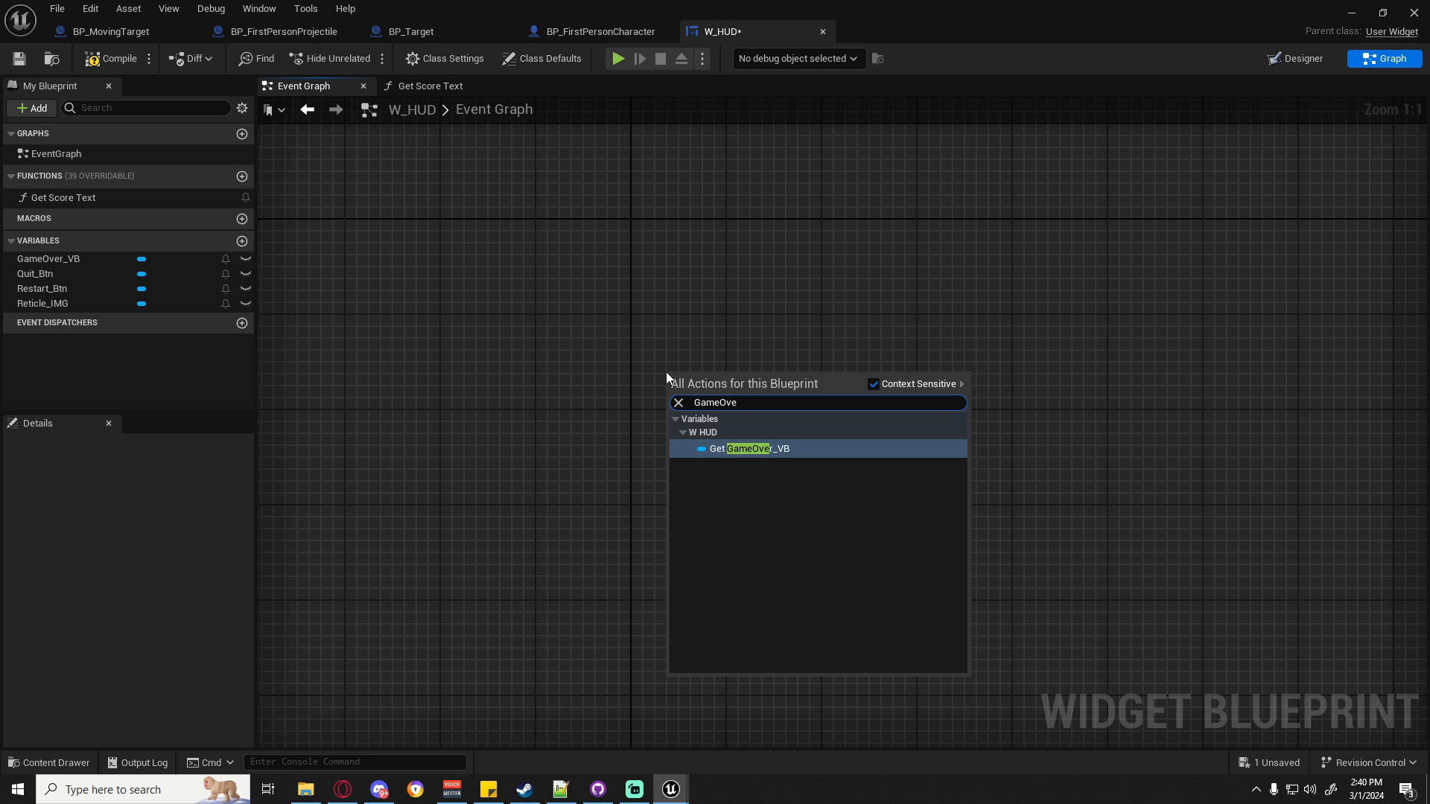
key("ctrl+a")
key("BackSpace")
type("custom e")
key("Return")
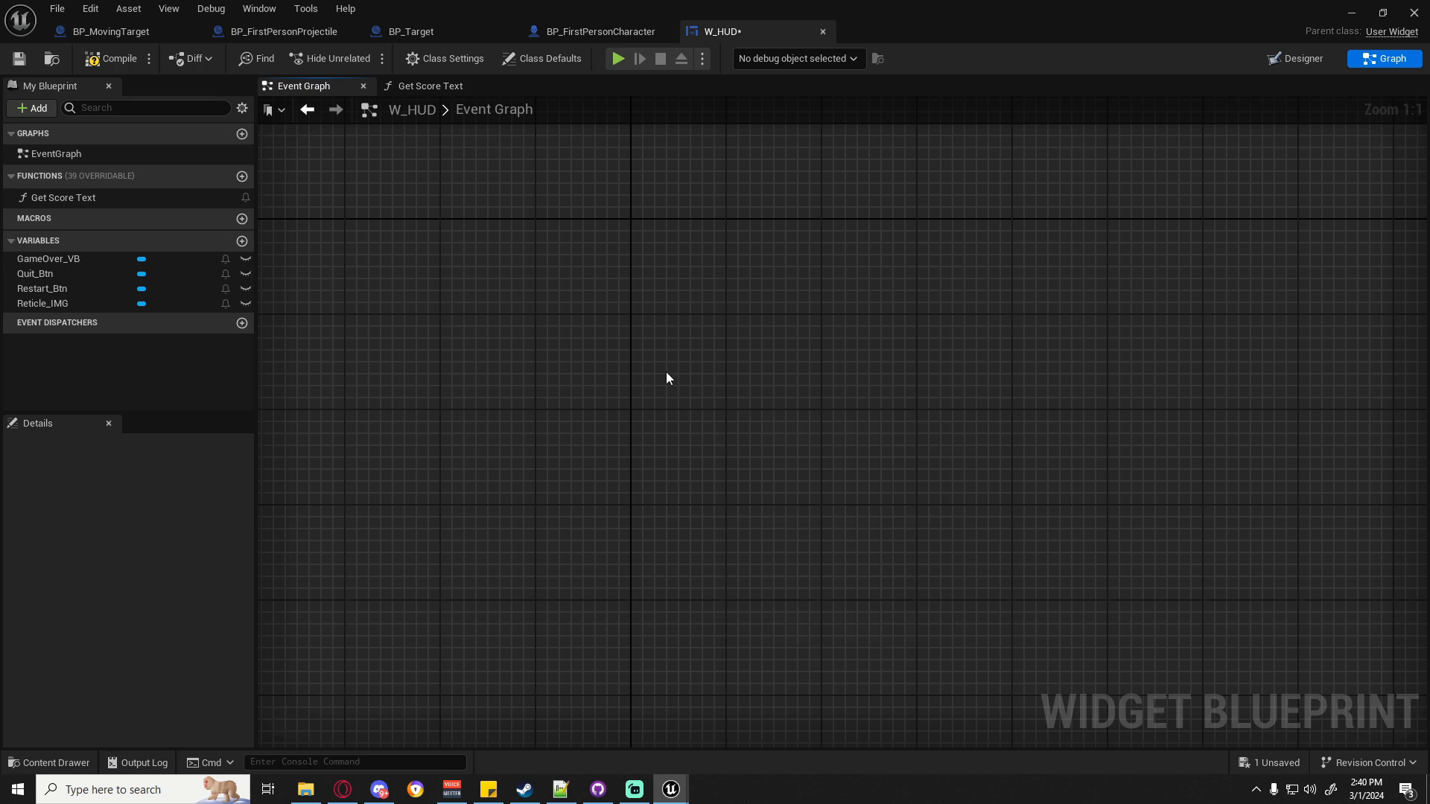
type("GameOver")
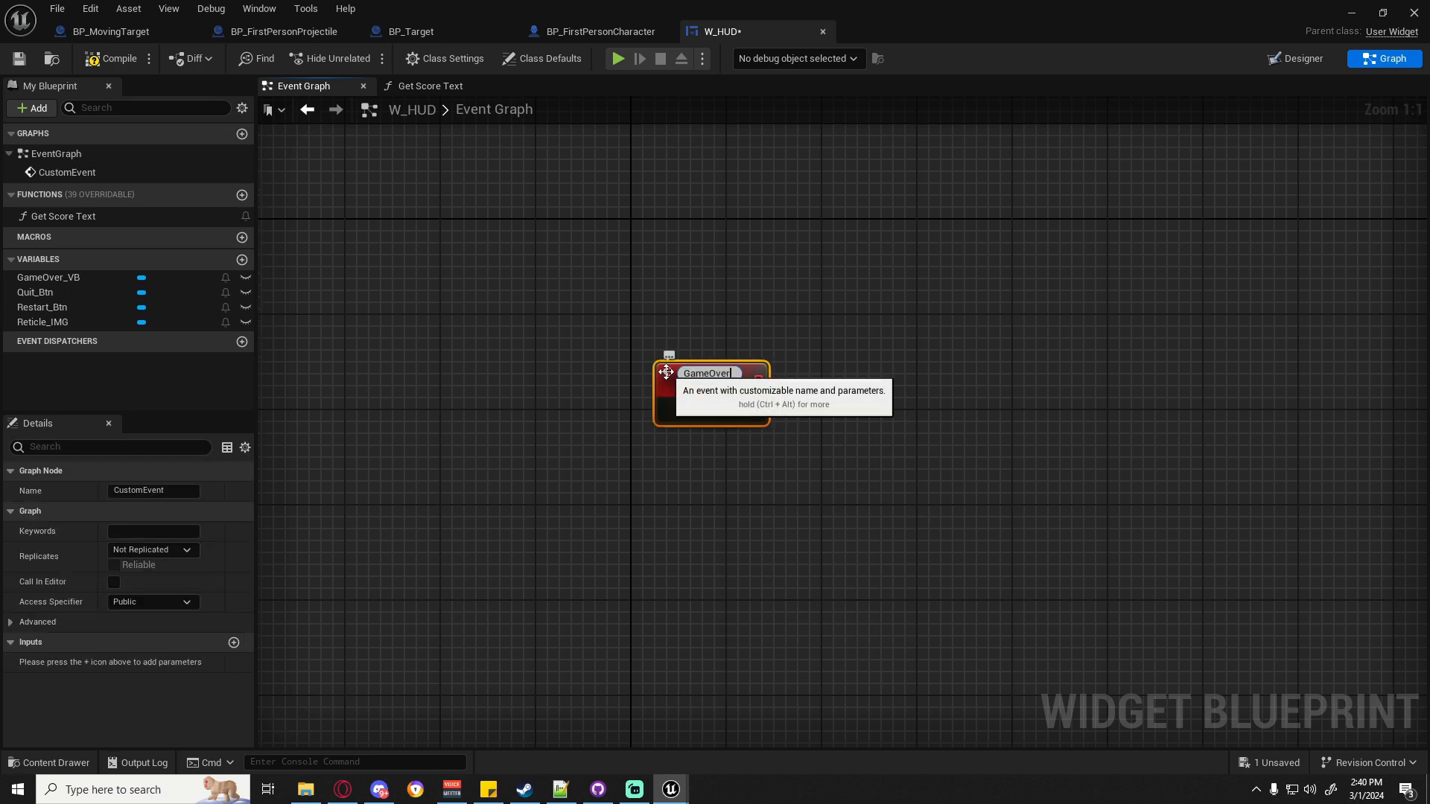
key("Return")
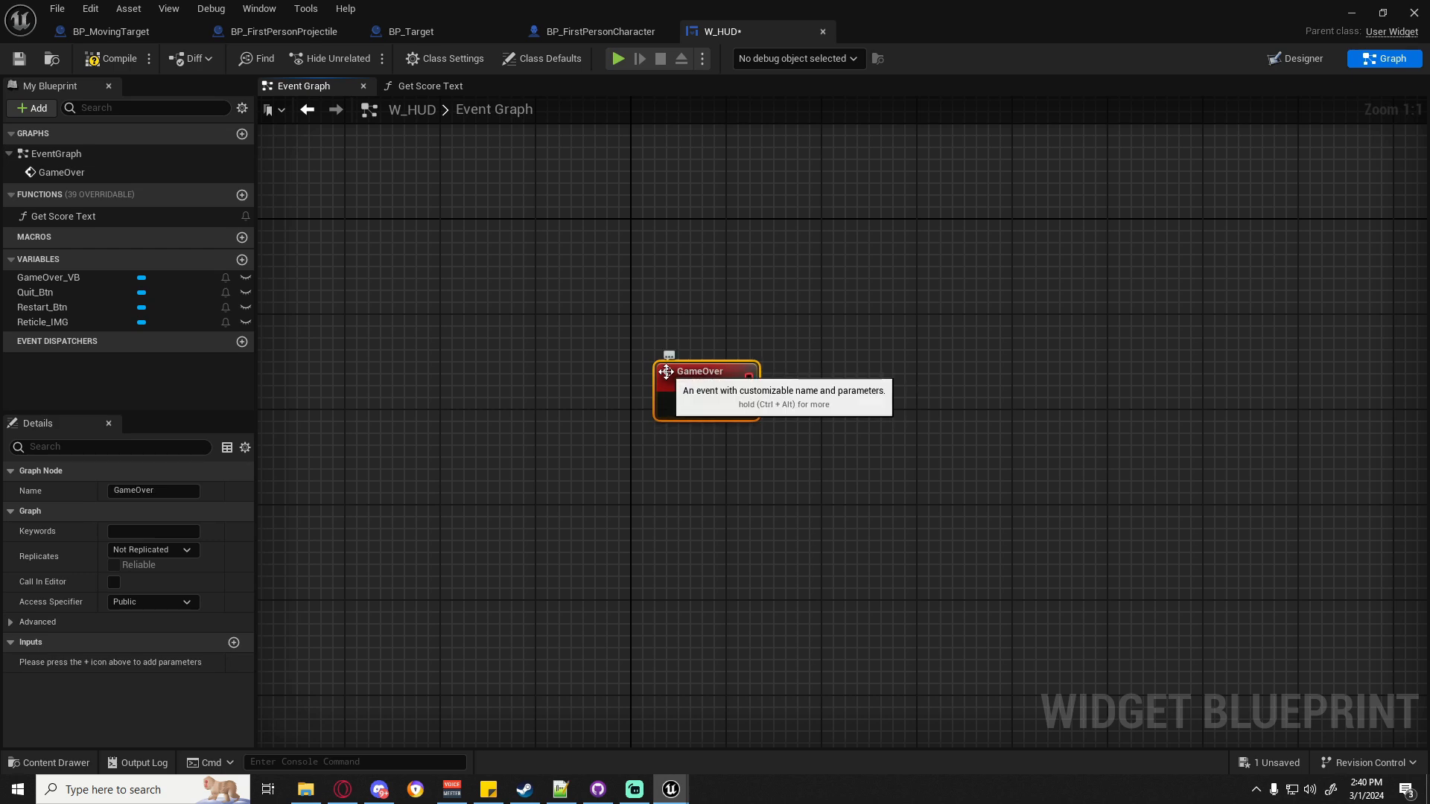
Add a GameOver_VB reference below the GameOver event and create a Set Visibility function node targeting it.
right_click_drag(794, 428, 731, 417)
left_click_drag(637, 369, 613, 323)
left_click_drag(51, 277, 712, 382)
type("st")
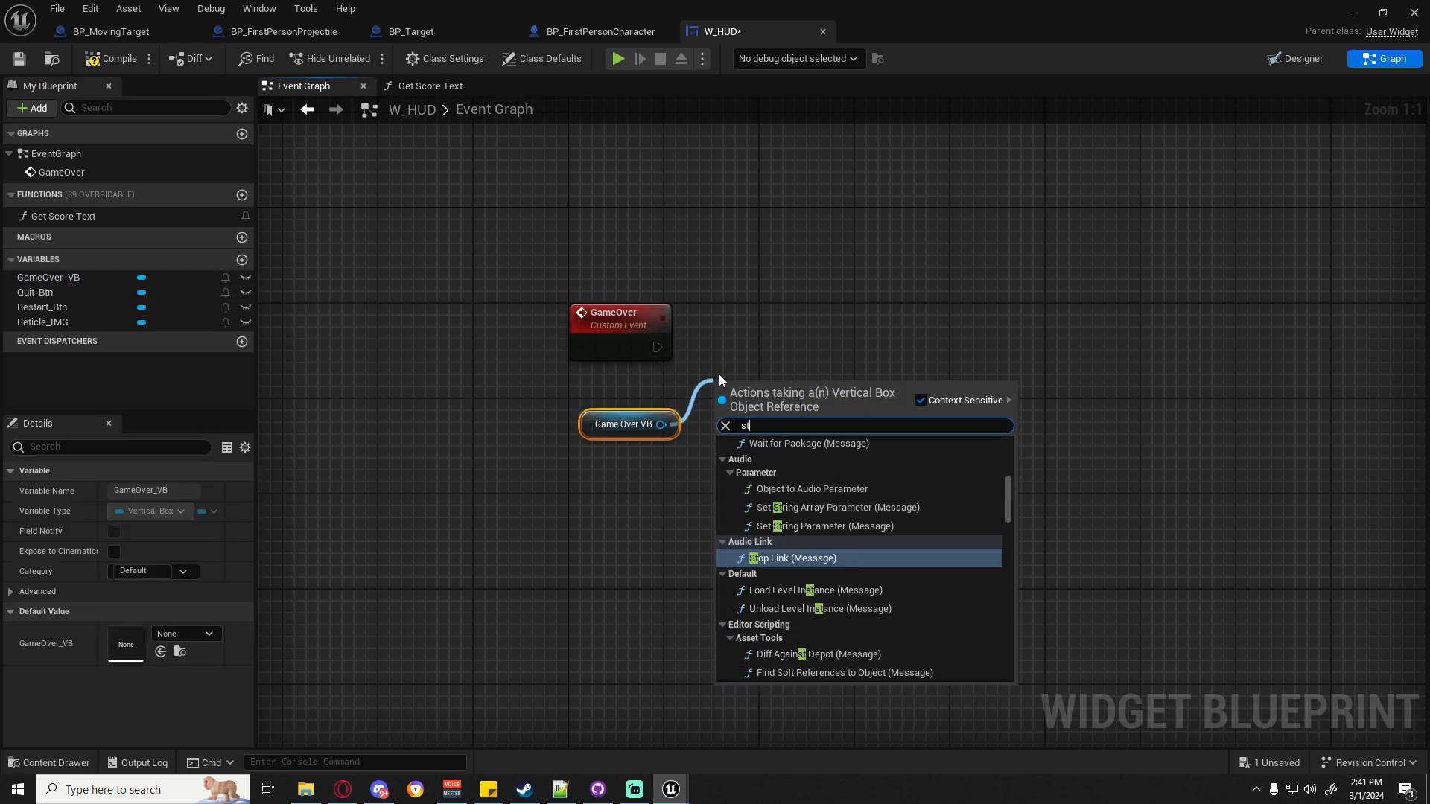
key("BackSpace")
key("BackSpace")
type("set vis")
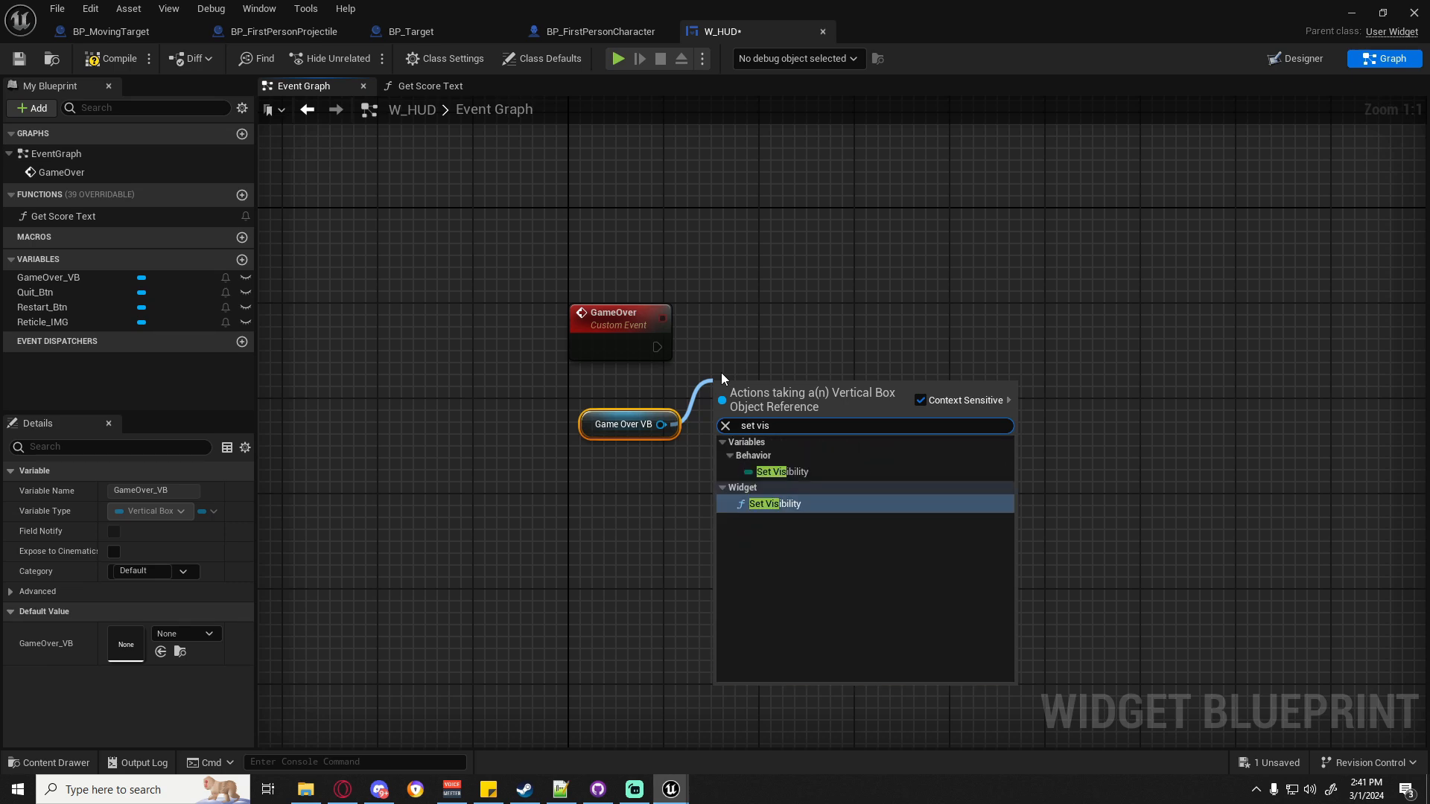
left_click(792, 504)
Connect the GameOver event to the Set Visibility node, line them up, and set In Visibility to Visible.
left_click(793, 479)
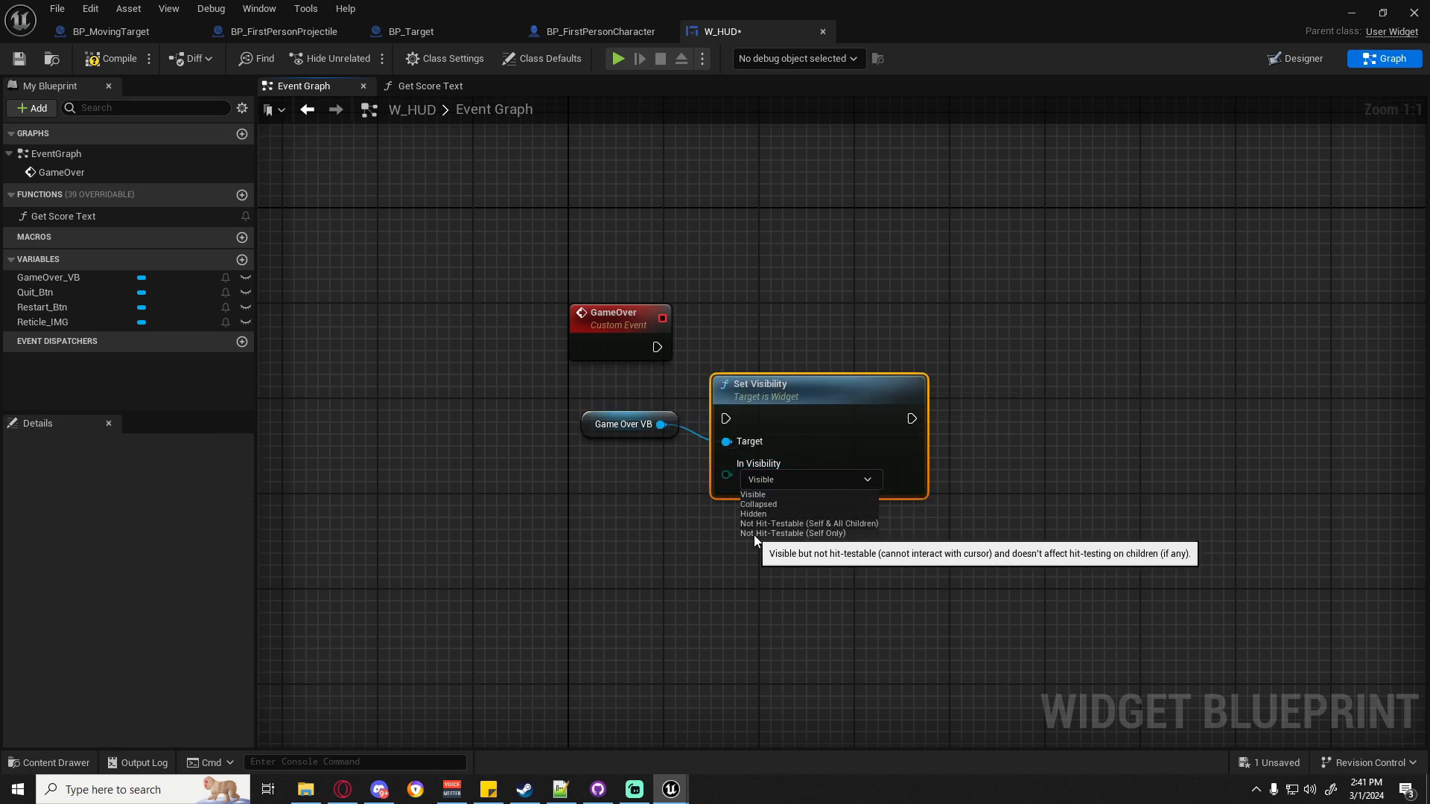
left_click(792, 533)
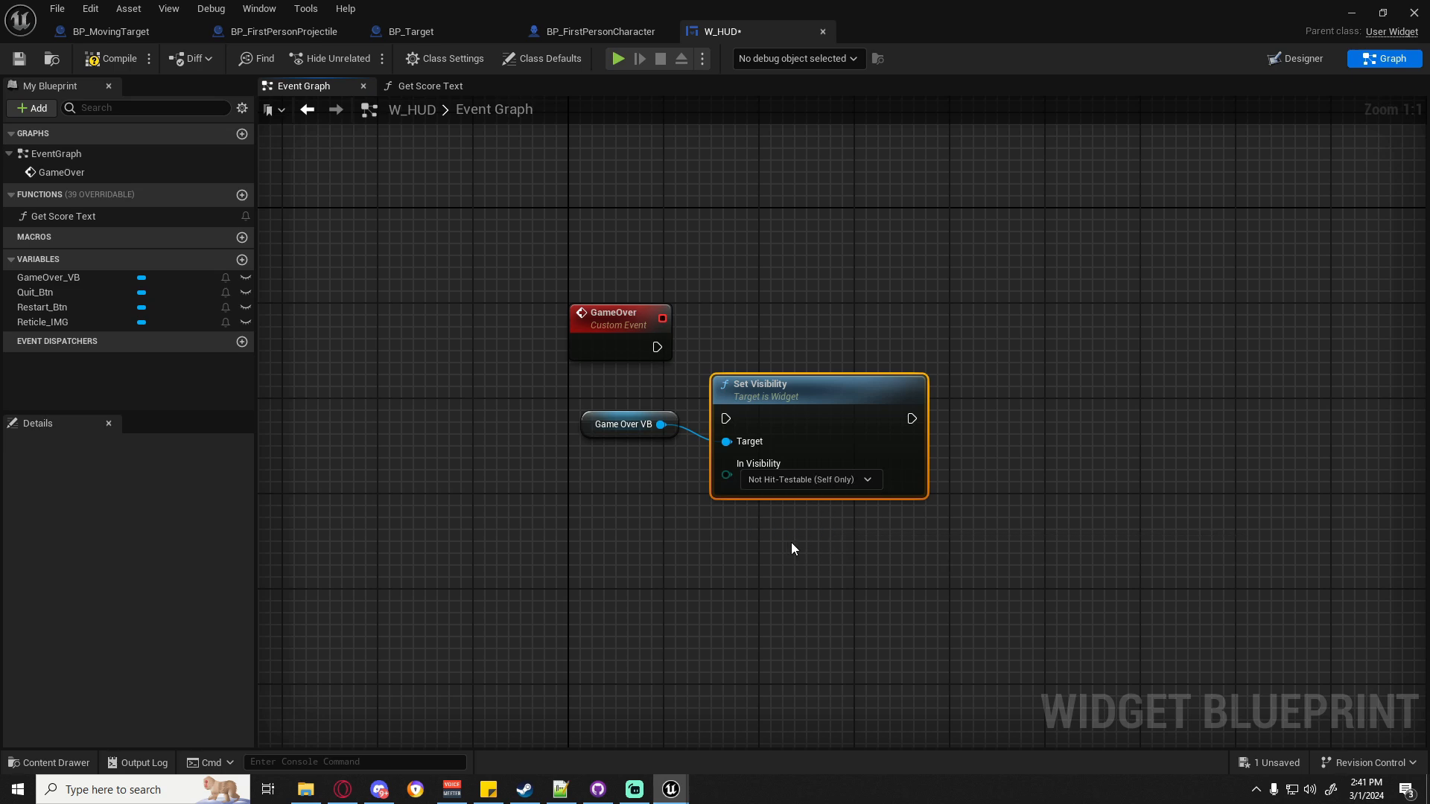
left_click_drag(730, 421, 658, 341)
left_click_drag(771, 396, 771, 325)
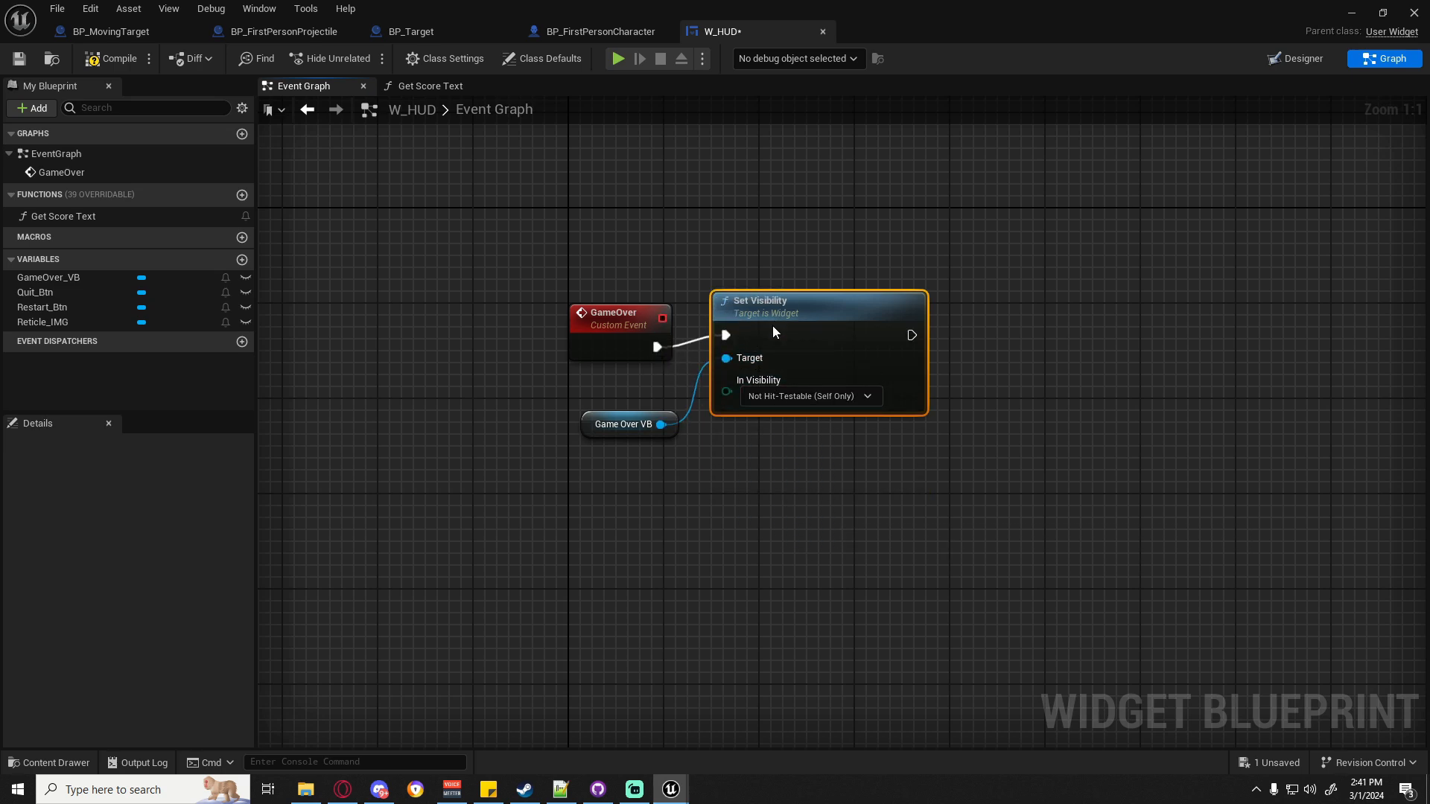
left_click(788, 409)
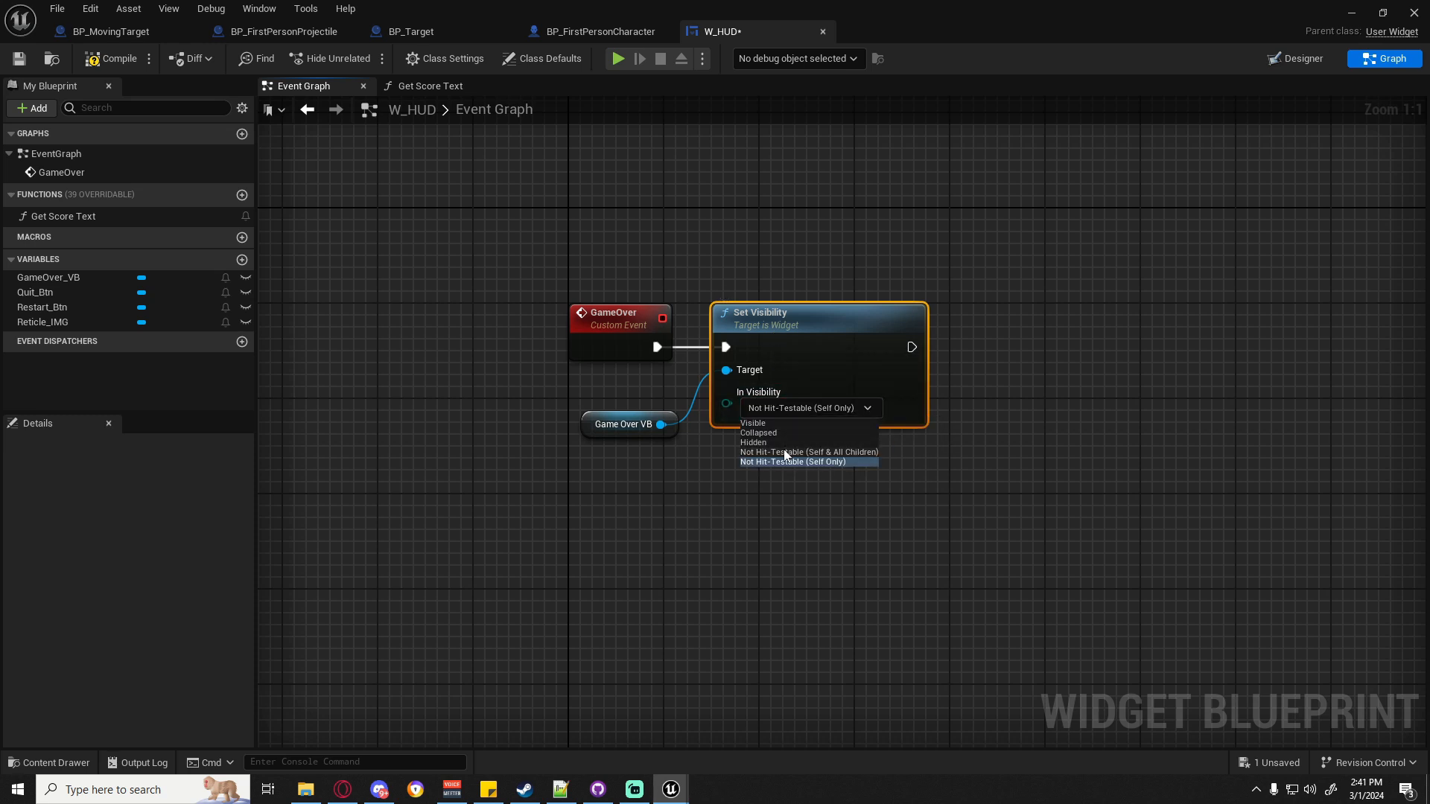
left_click(756, 423)
Move the Game Over VB node closer beneath the GameOver event, then compile the widget and save all changes.
left_click(600, 424)
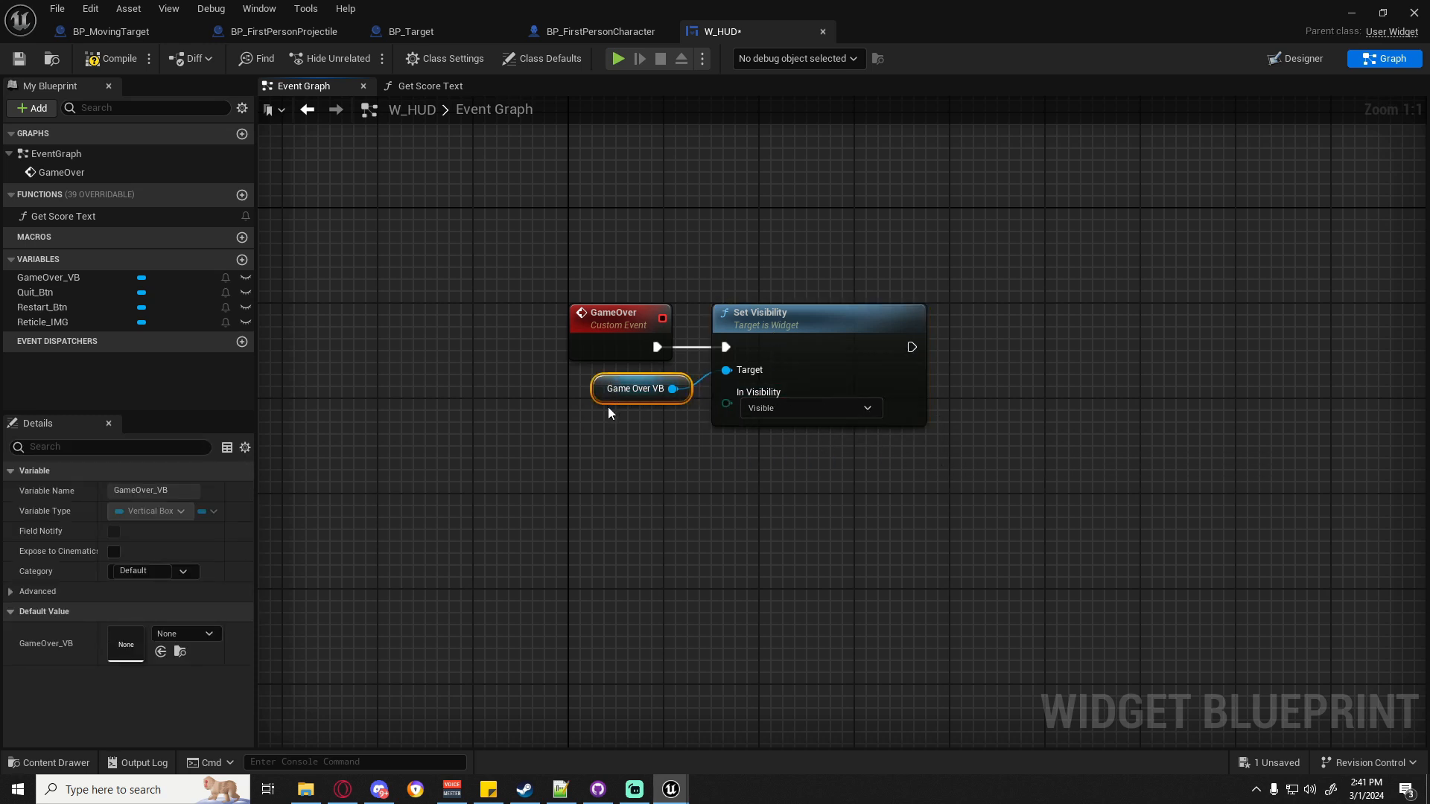
right_click_drag(945, 480, 753, 477)
left_click_drag(828, 254, 428, 451)
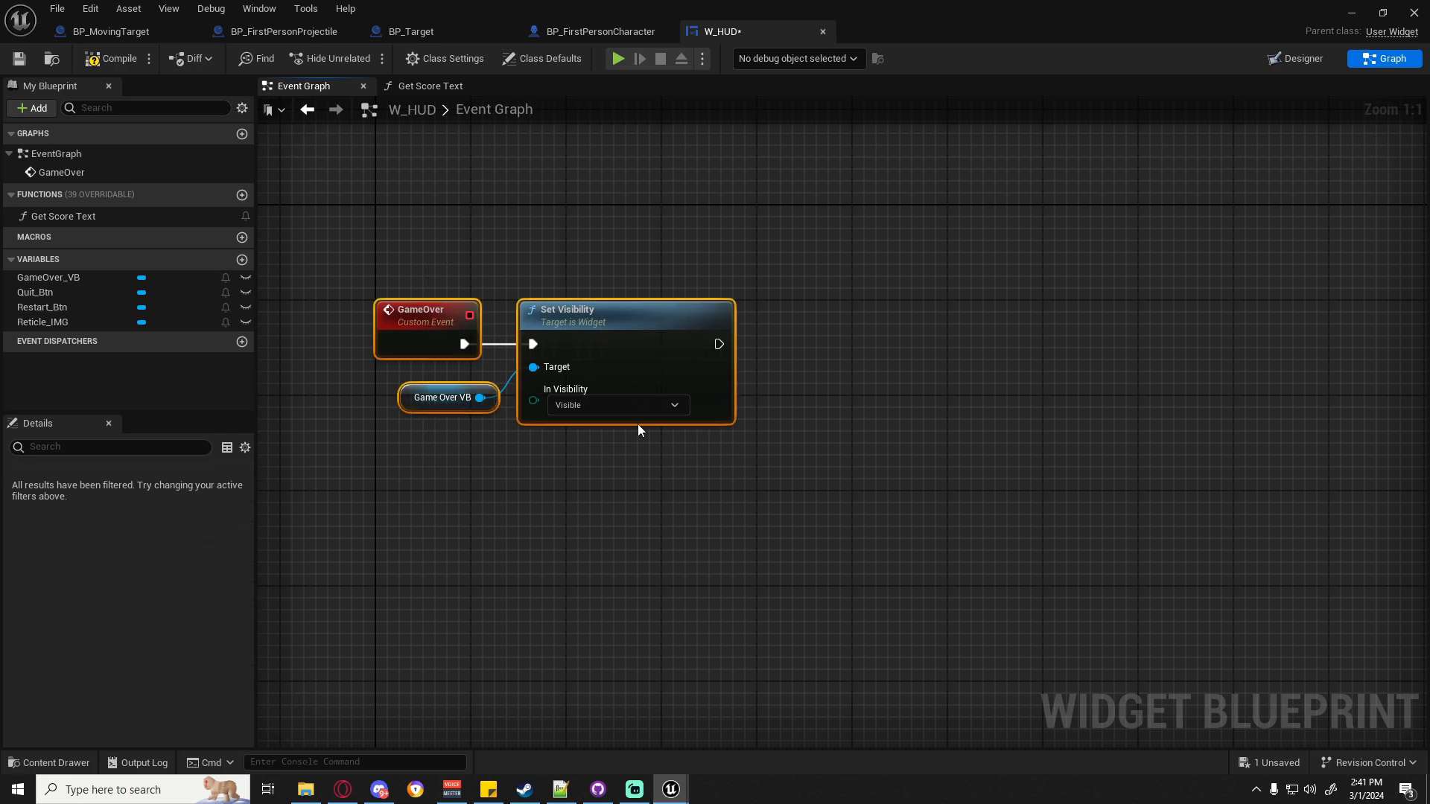
left_click(86, 64)
left_click(20, 59)
left_click(57, 10)
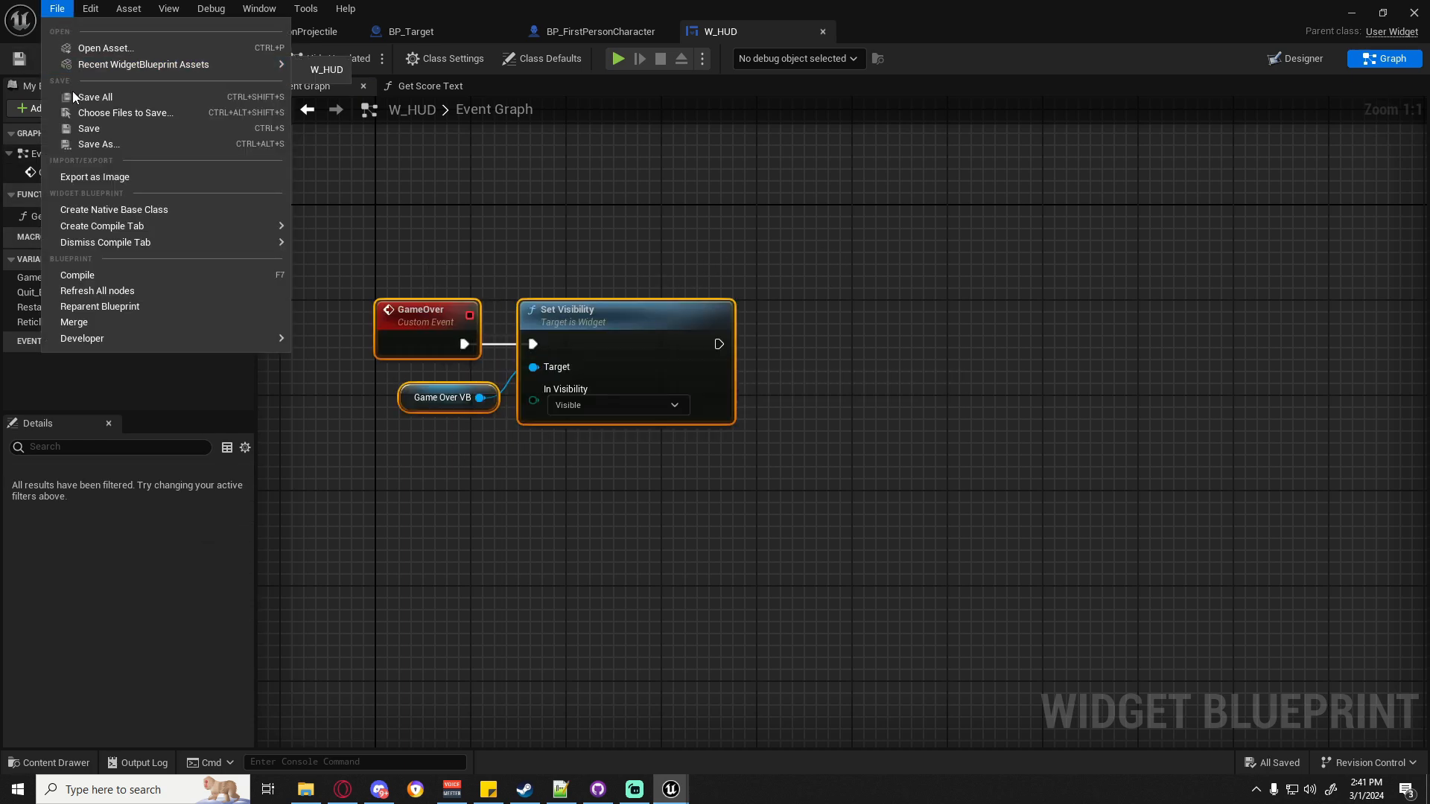
left_click(75, 97)
Open the list of In Visibility options on the Set Visibility node.
right_click_drag(859, 273, 805, 213)
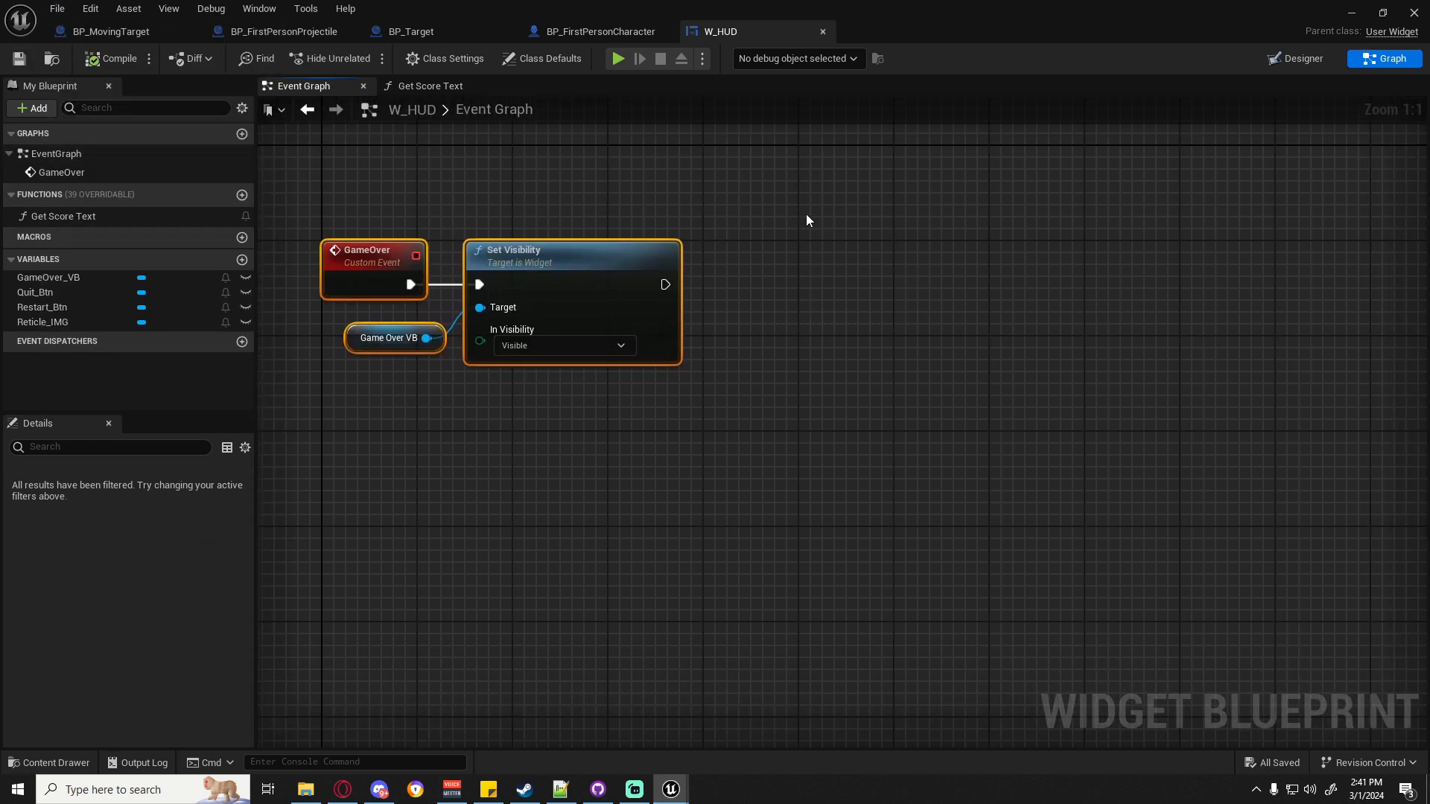
left_click(573, 271)
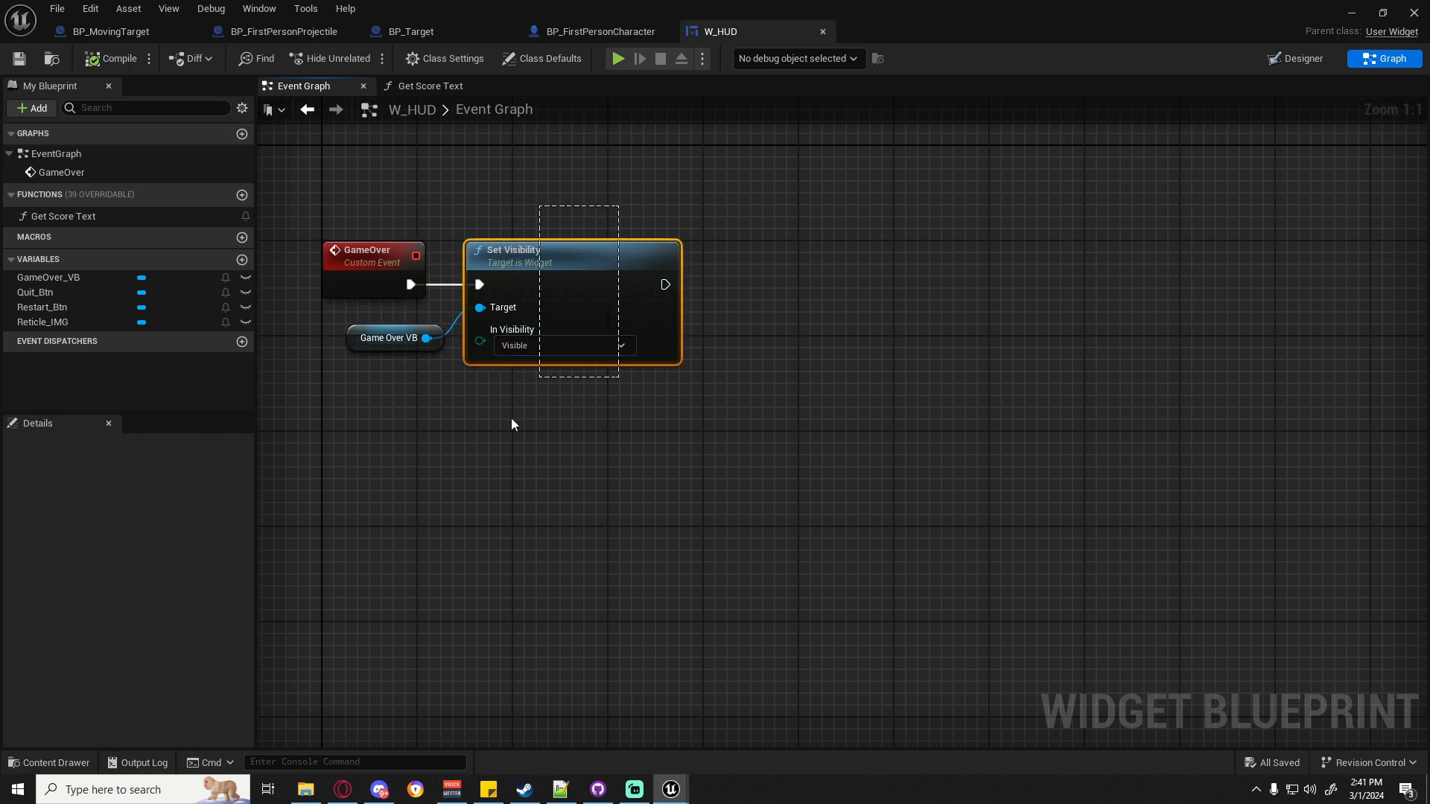
left_click_drag(510, 388, 512, 350)
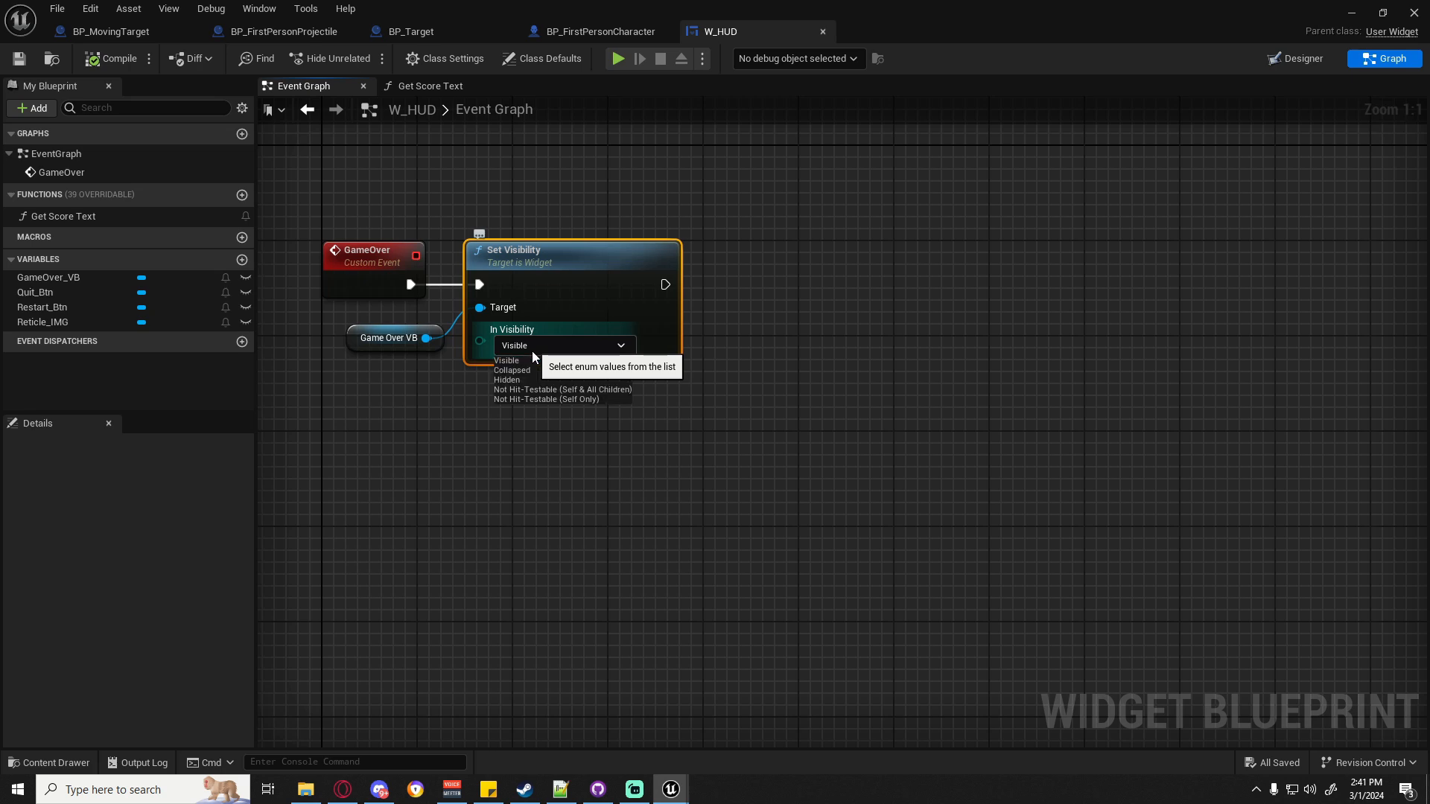
left_click(532, 350)
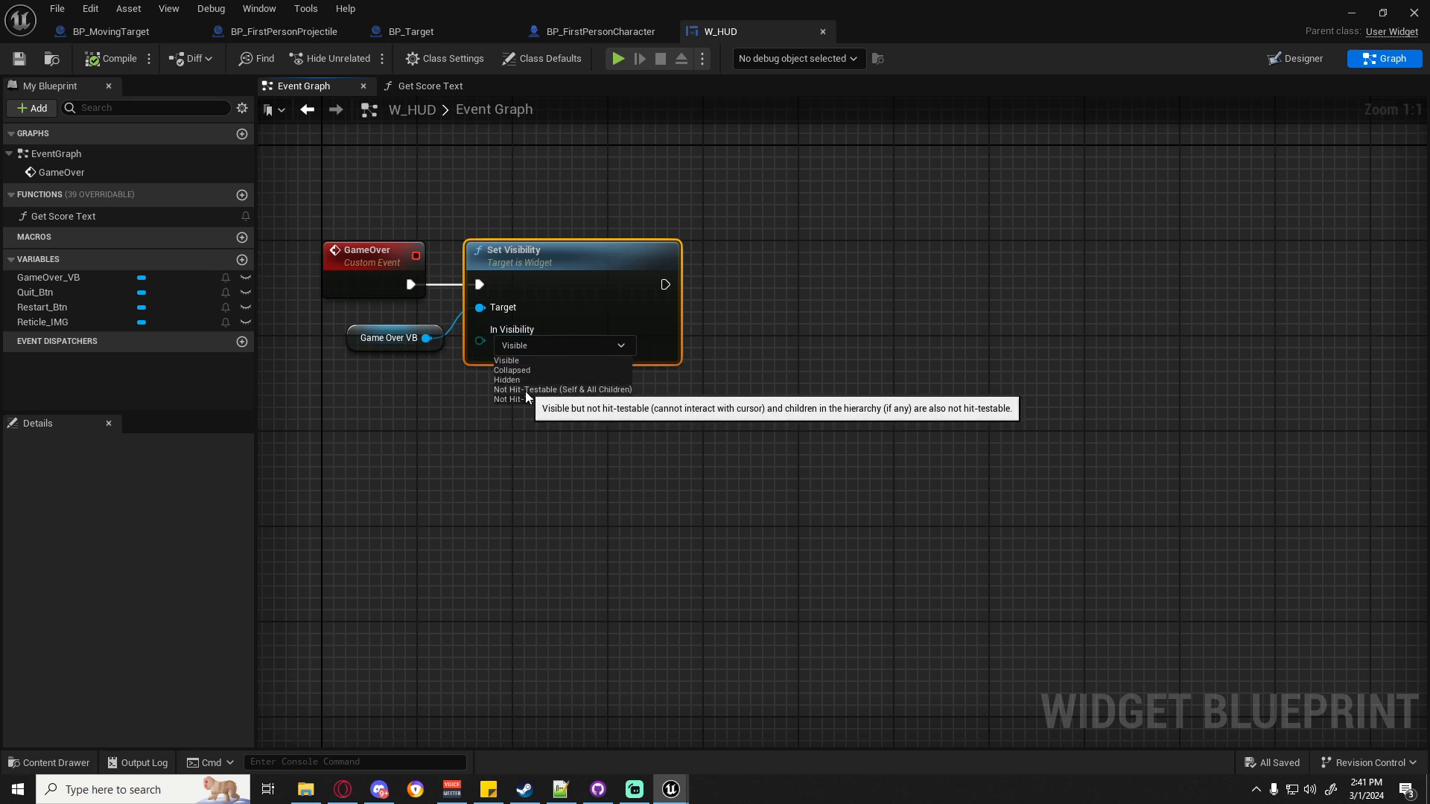
left_click(807, 195)
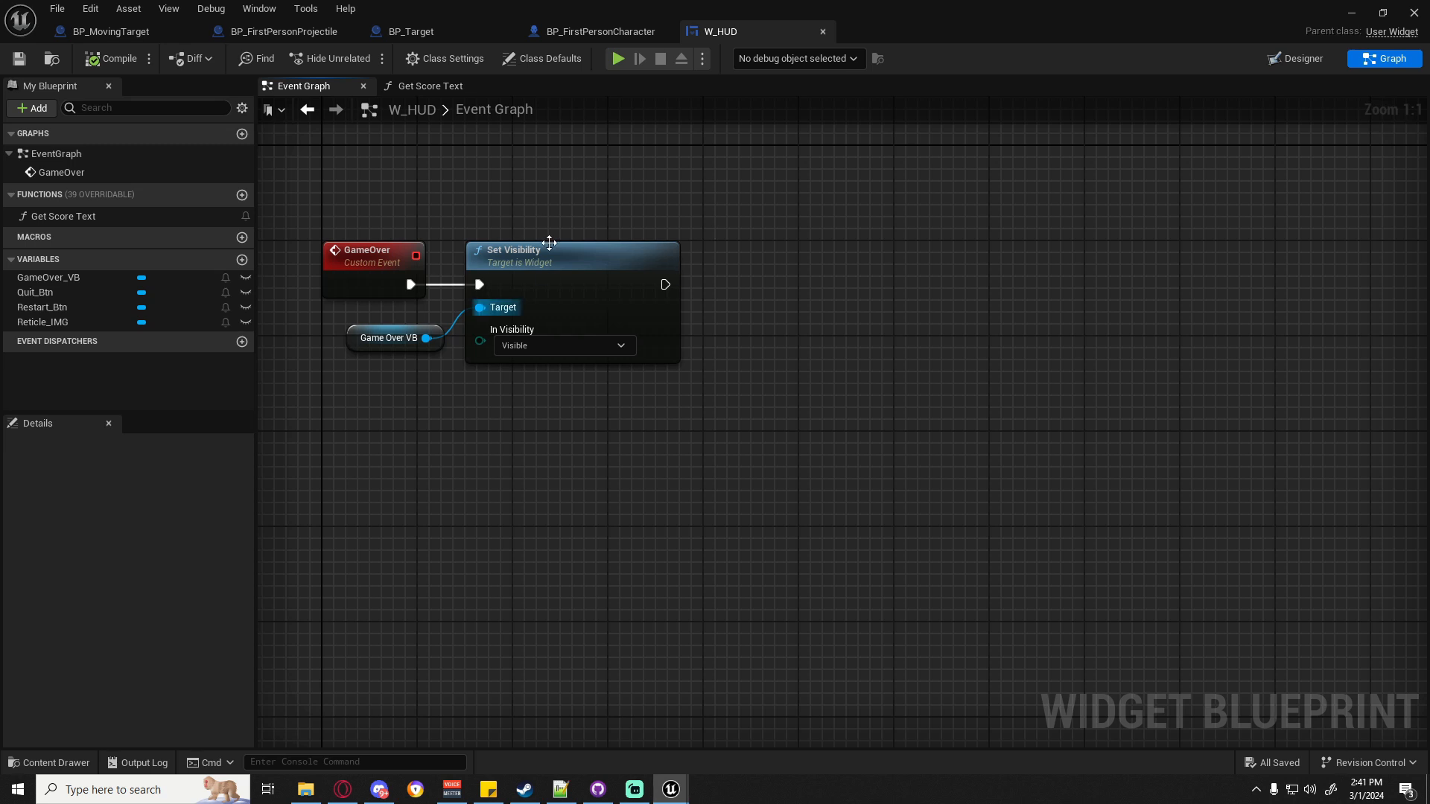
left_click(512, 253)
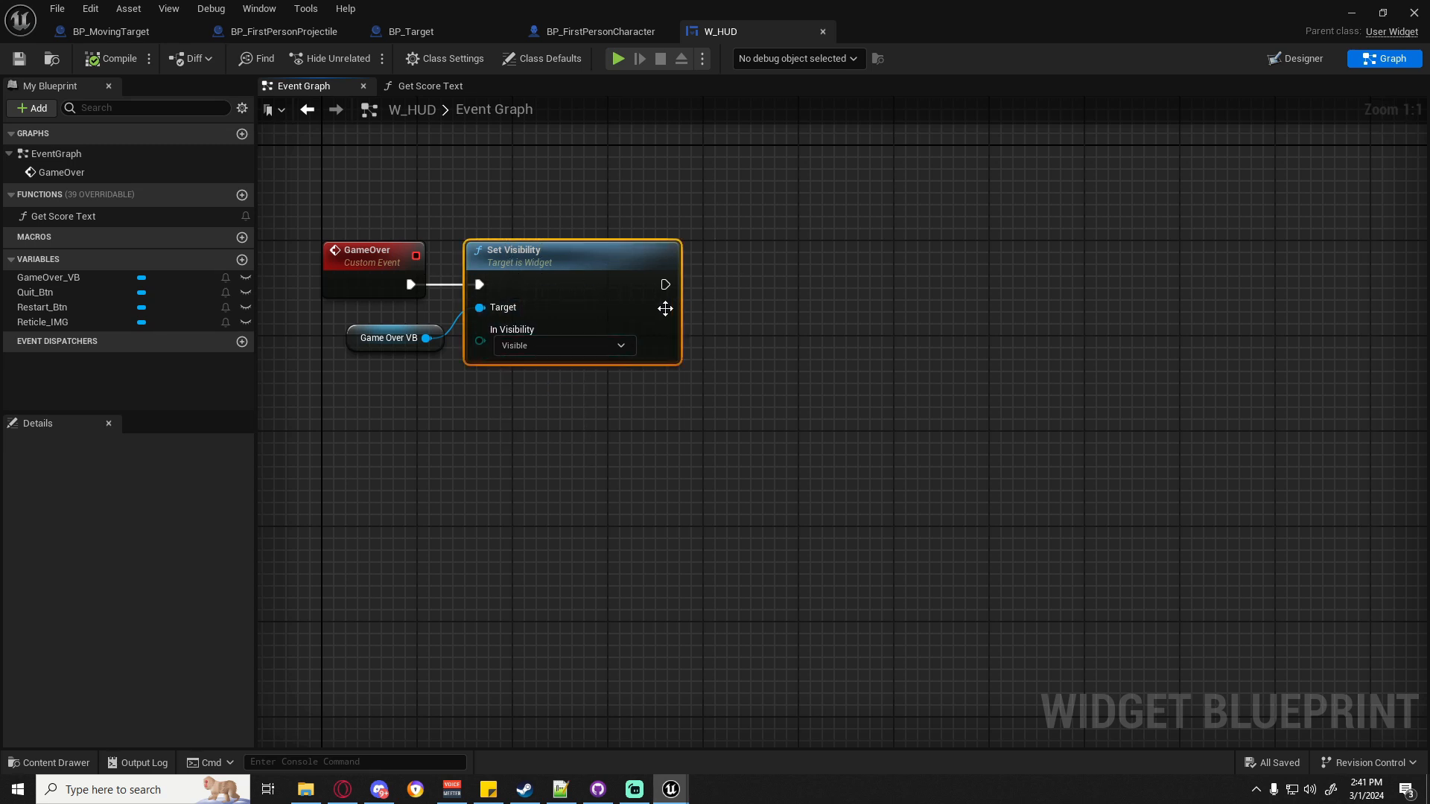
left_click_drag(675, 285, 760, 286)
left_click(737, 286)
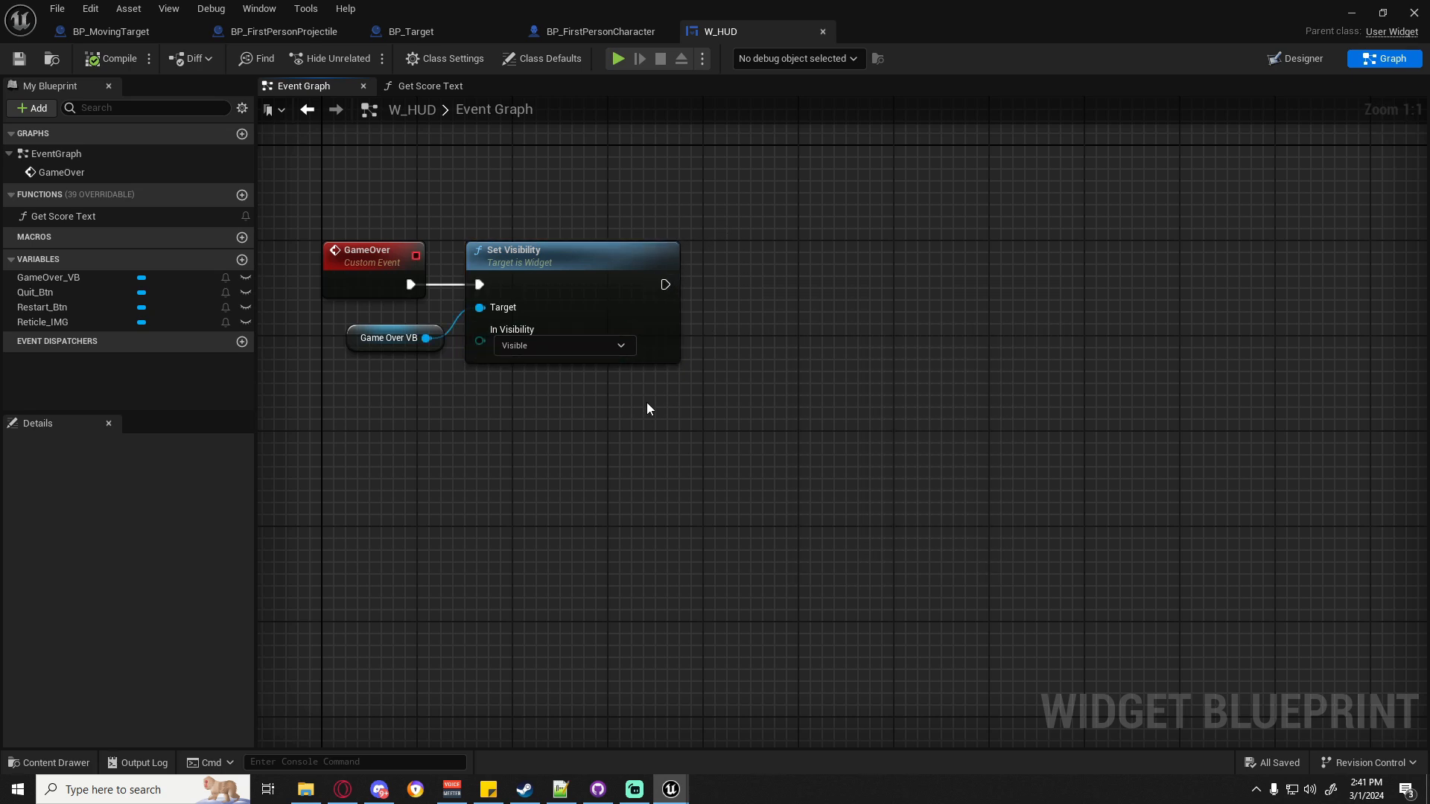
Add a Get Player Controller node to the W_HUD event graph below the Set Visibility node.
right_click(630, 418)
type("get")
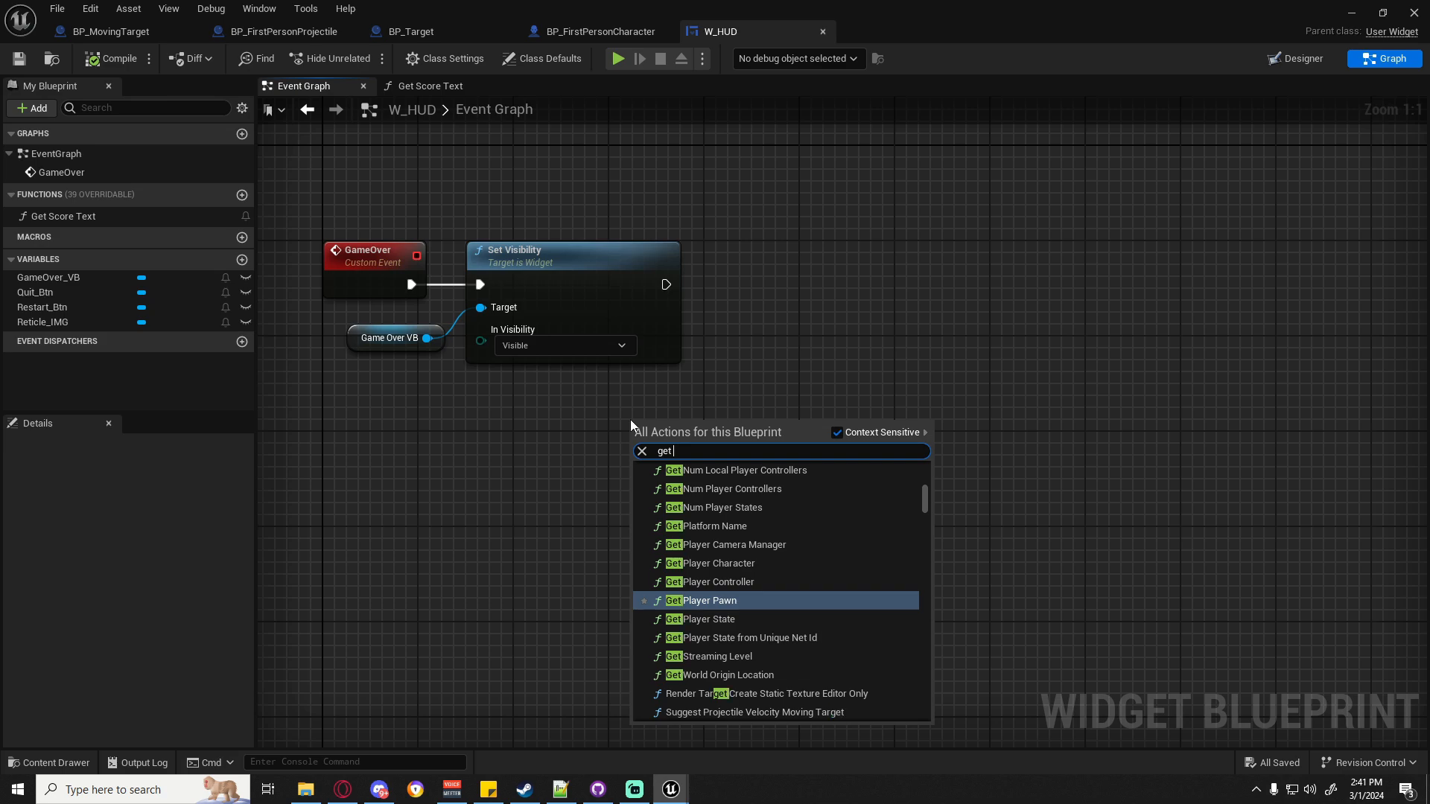
type(" p")
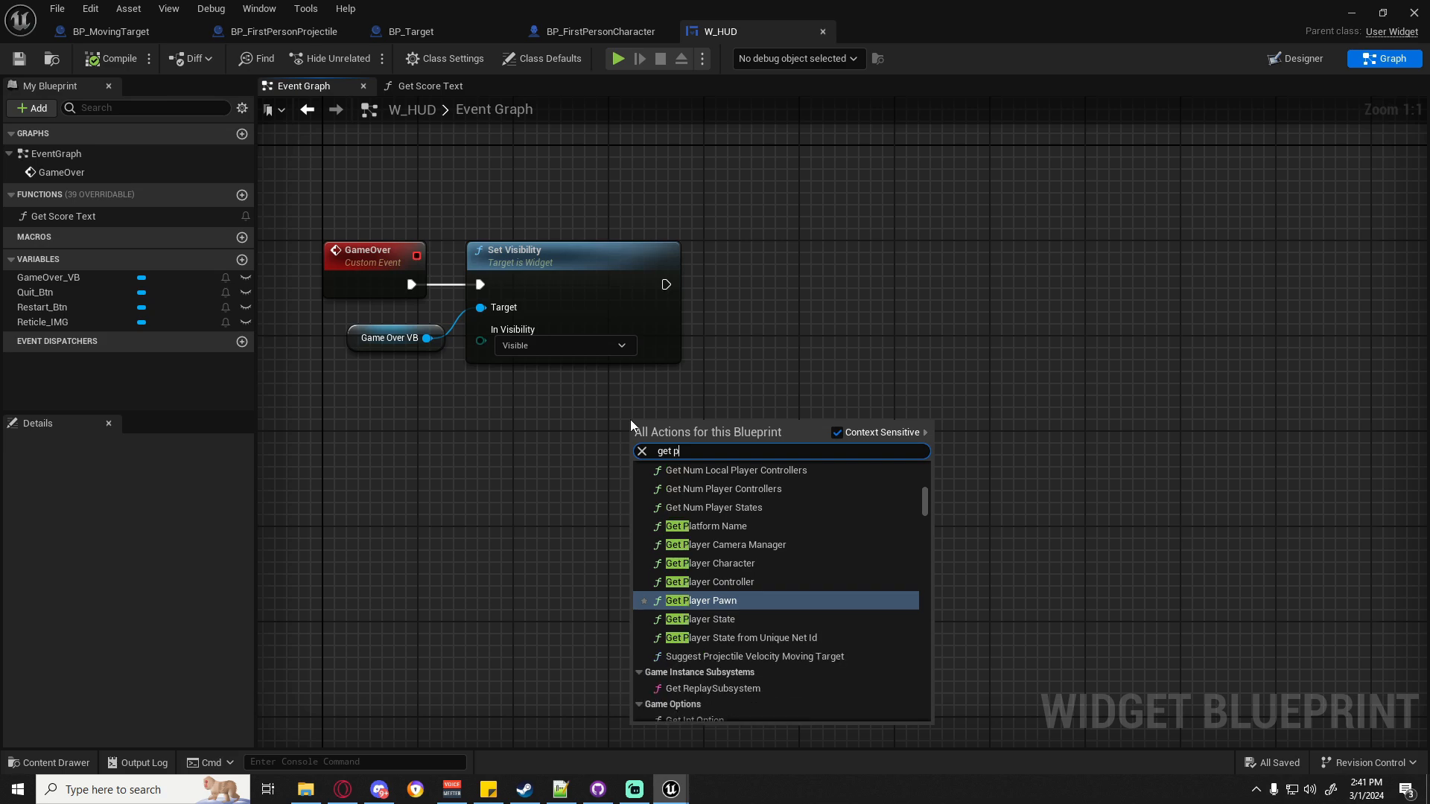
type("layer controlle")
key("Return")
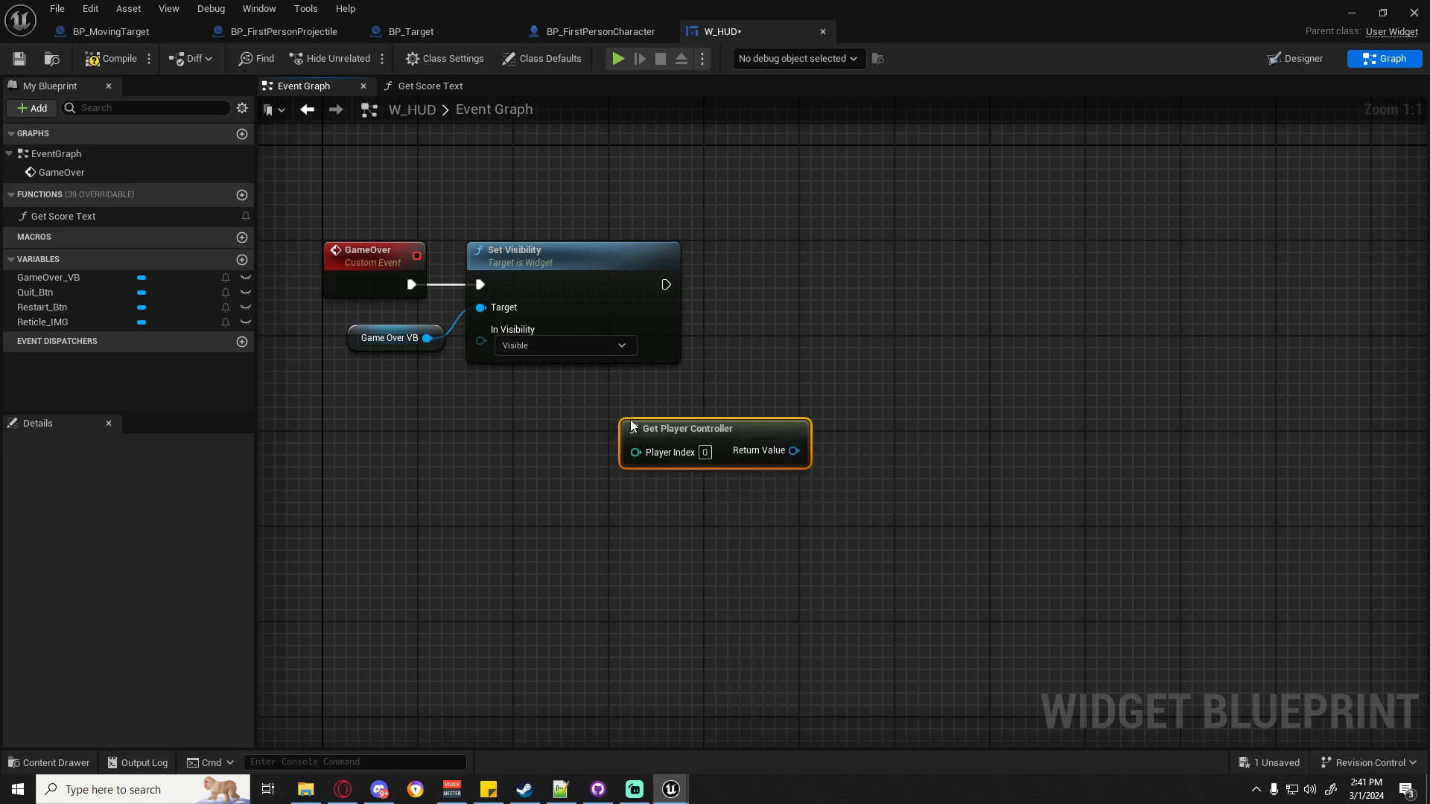
Move Get Player Controller under Set Visibility and create a Set Show Mouse Cursor node from its return value.
left_click_drag(722, 431, 766, 314)
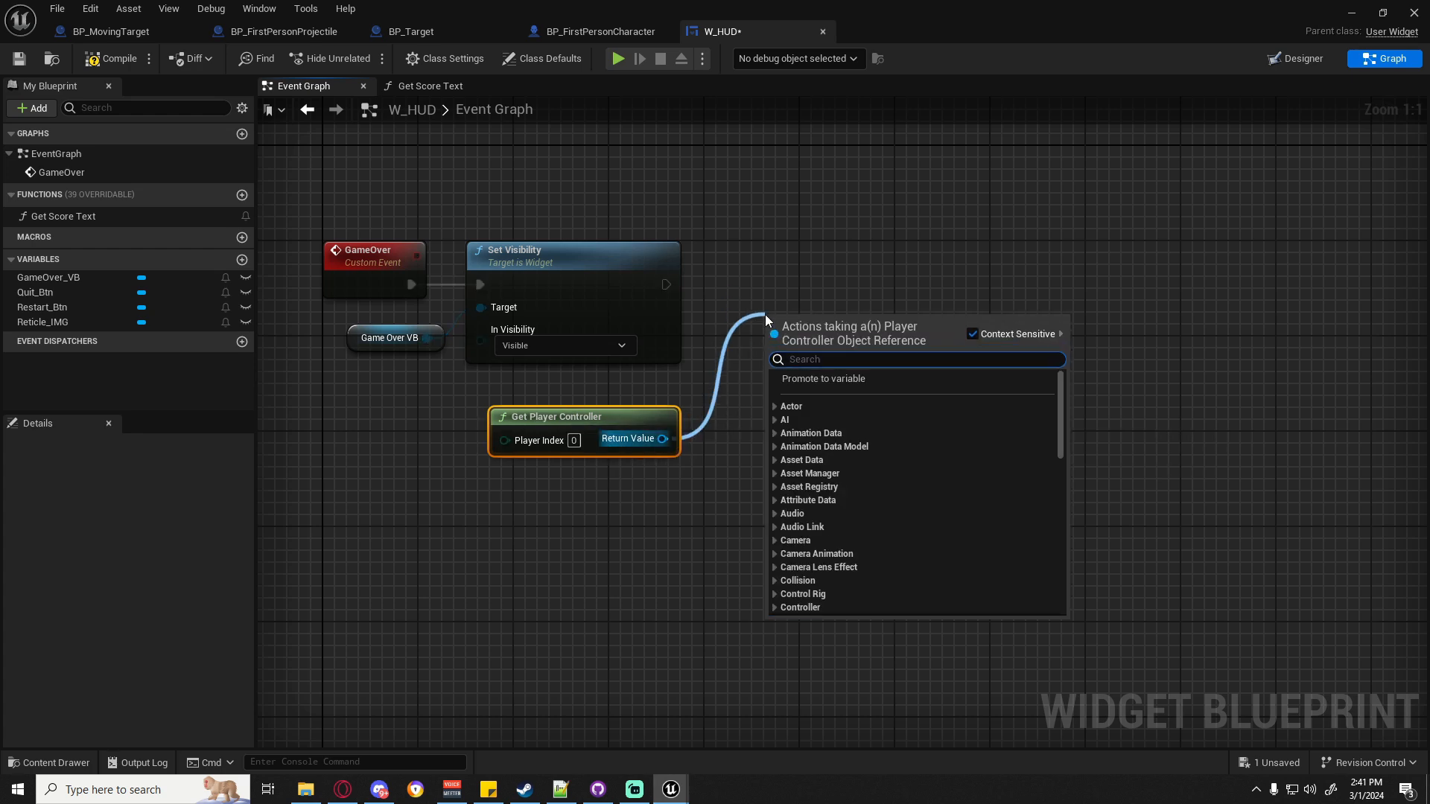
type("set show ")
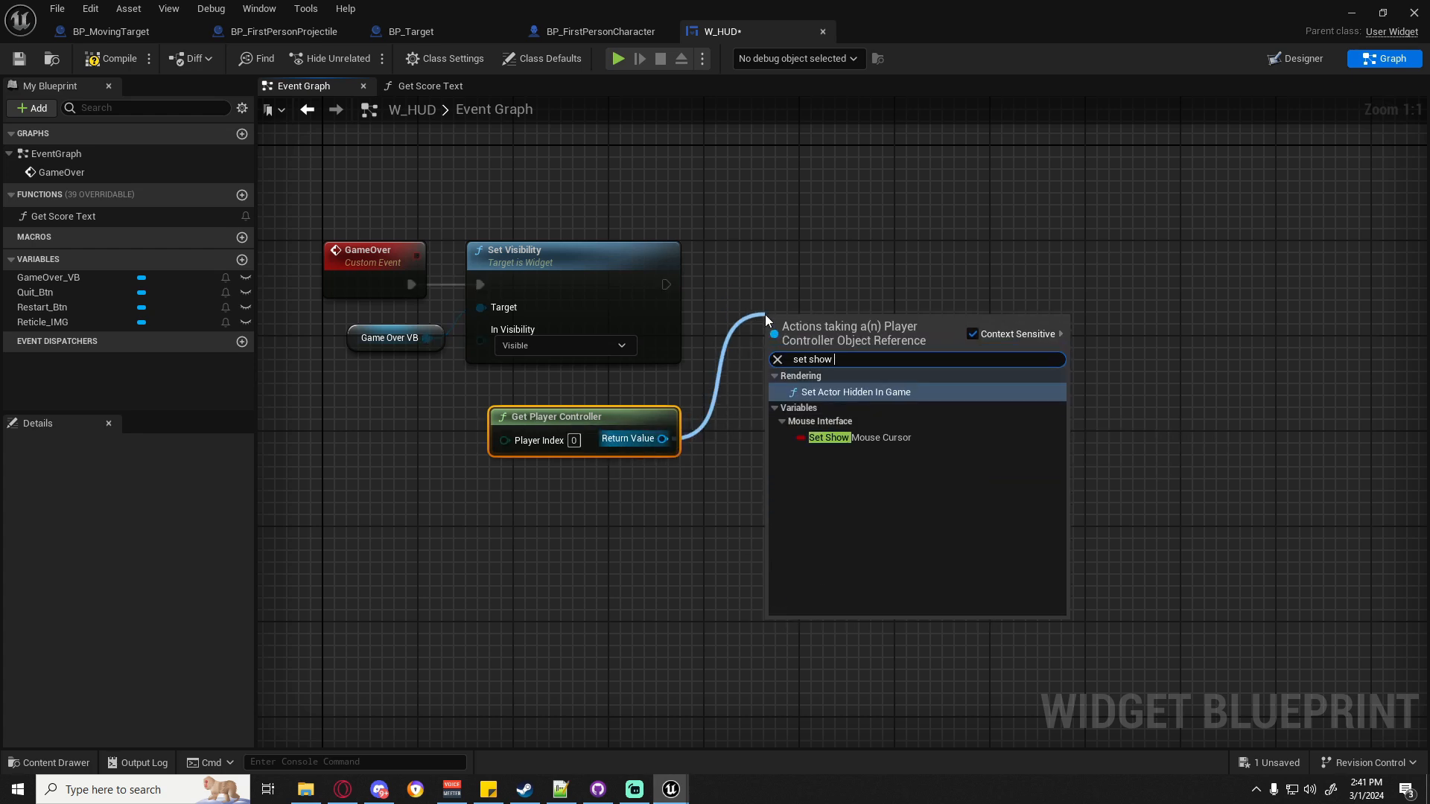
type("mouse")
key("Return")
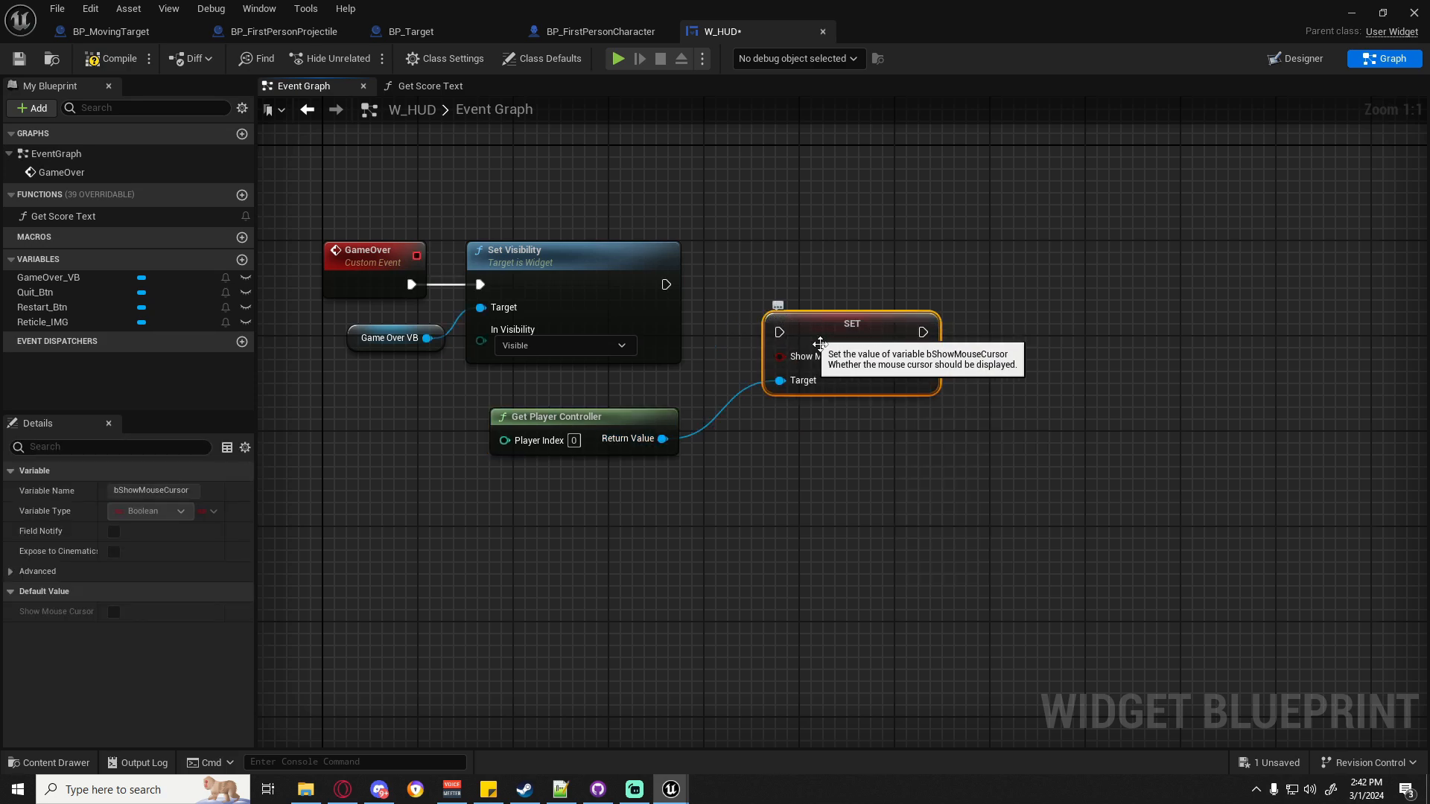
Line up the Show Mouse Cursor setter after Set Visibility, connect their execution, and enable Show Mouse Cursor.
left_click_drag(666, 285, 850, 293)
left_click(881, 309)
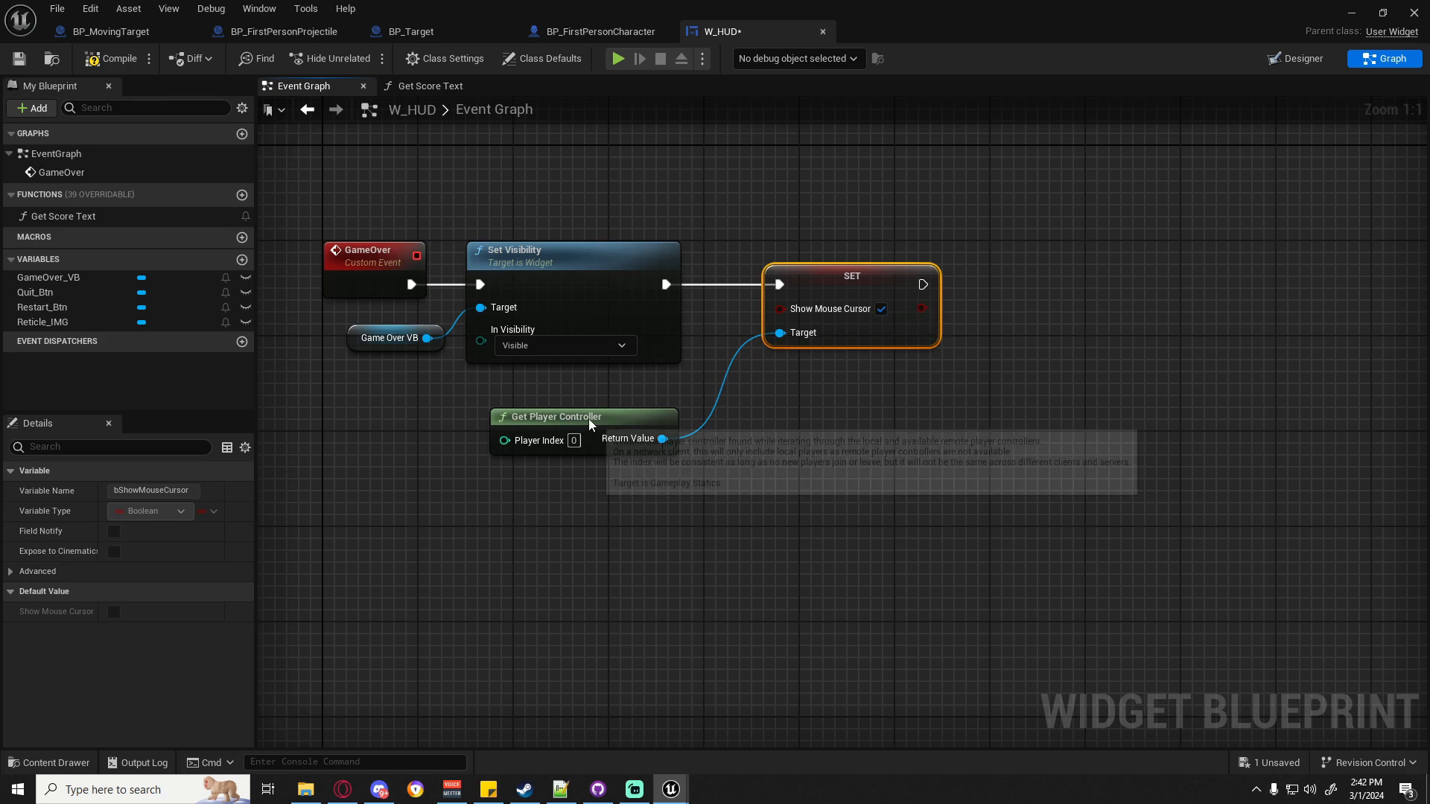
left_click_drag(573, 430, 633, 408)
Add a Set Input Mode UI Only node after the Show Mouse Cursor setter and line it up with the chain.
mouse_move(756, 424)
right_mouse_down()
mouse_move(676, 434)
mouse_move(761, 440)
right_mouse_up()
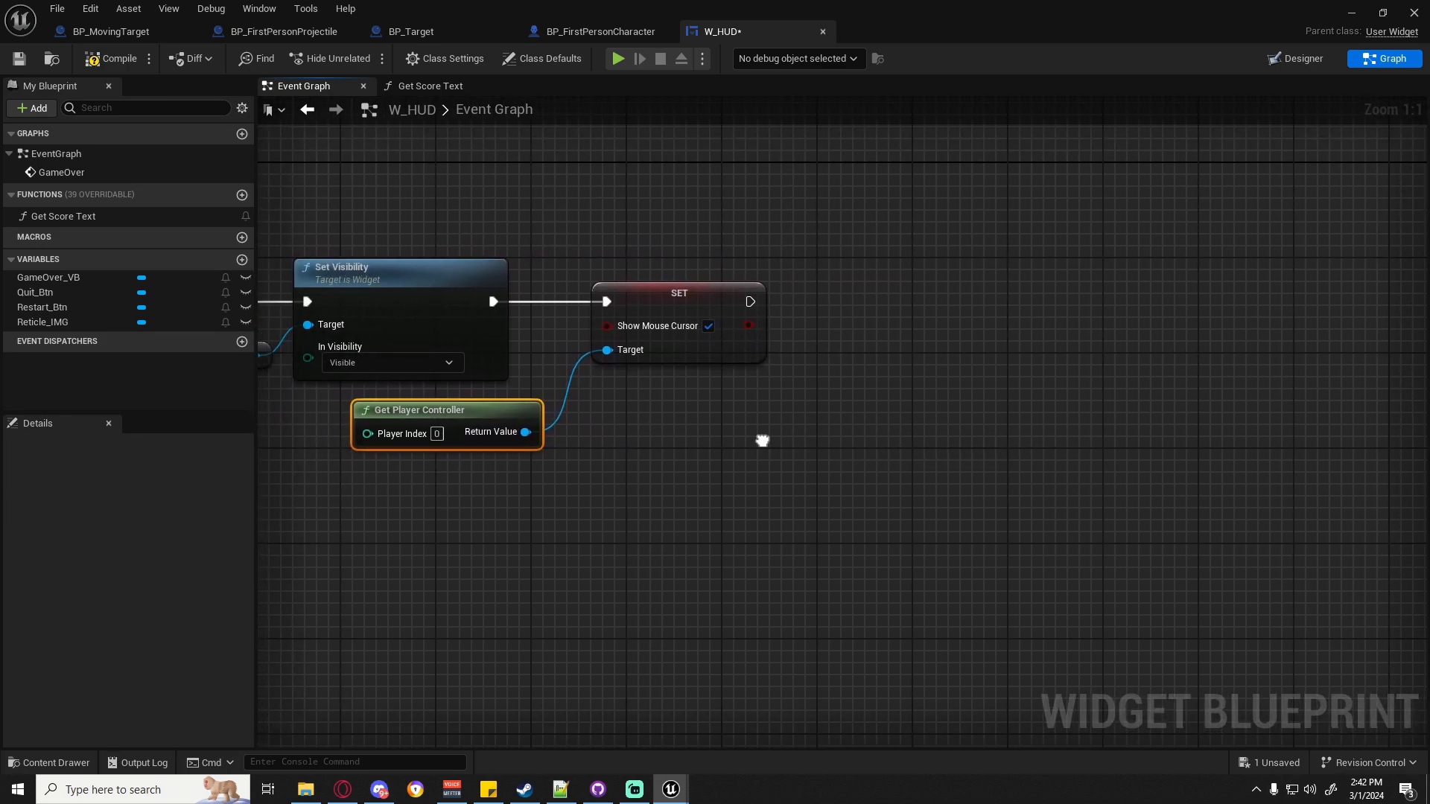
left_click_drag(759, 300, 810, 302)
type("set")
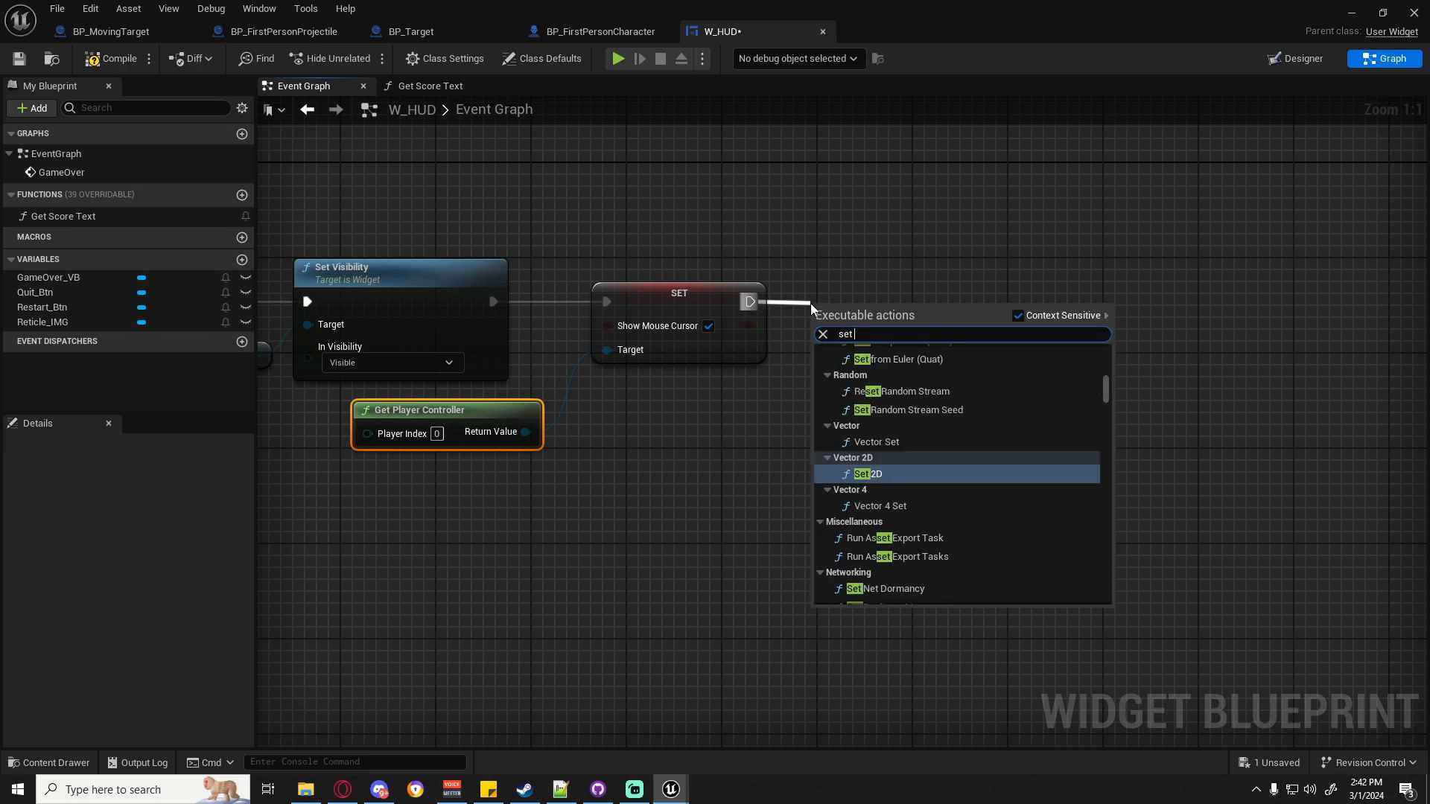
type(" game ")
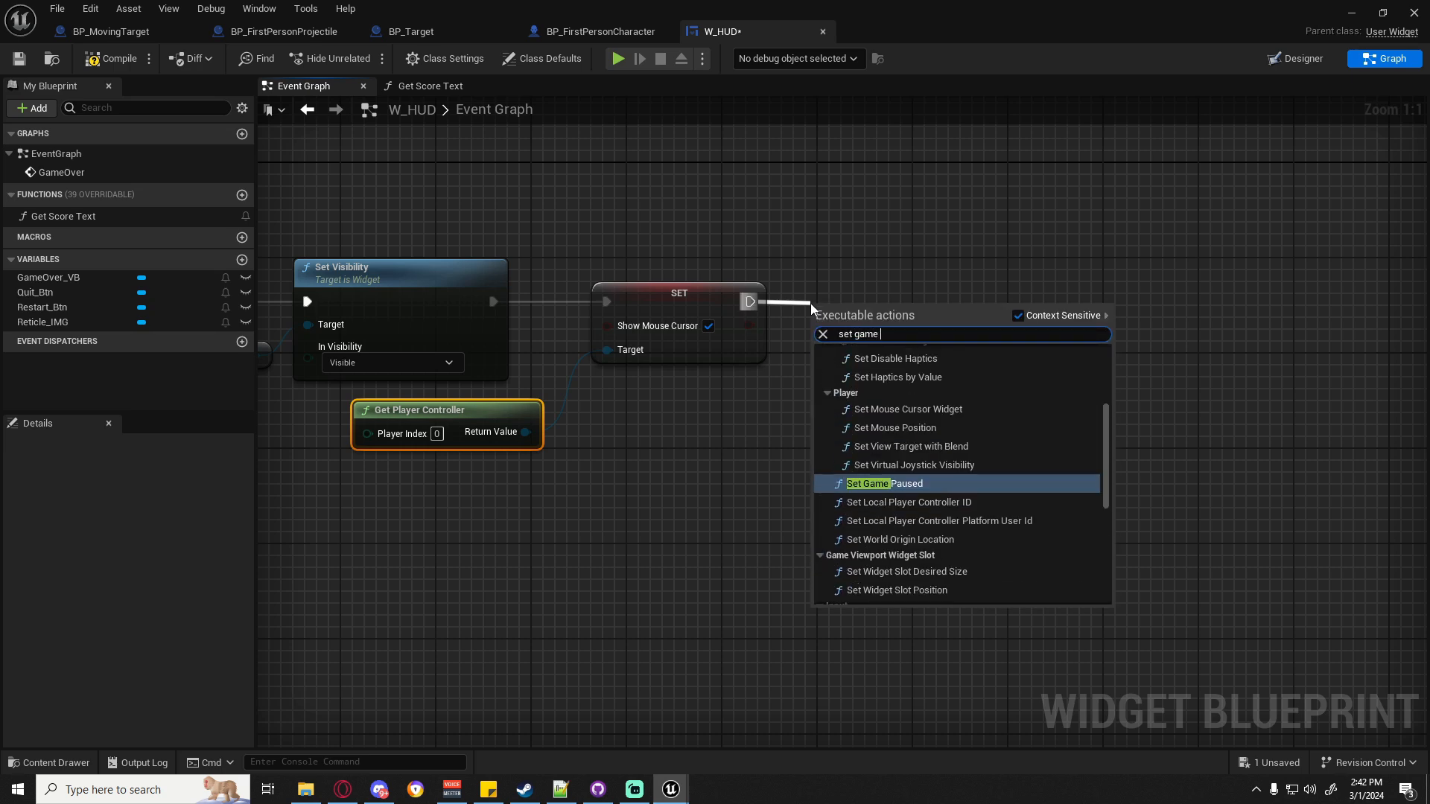
type("mode")
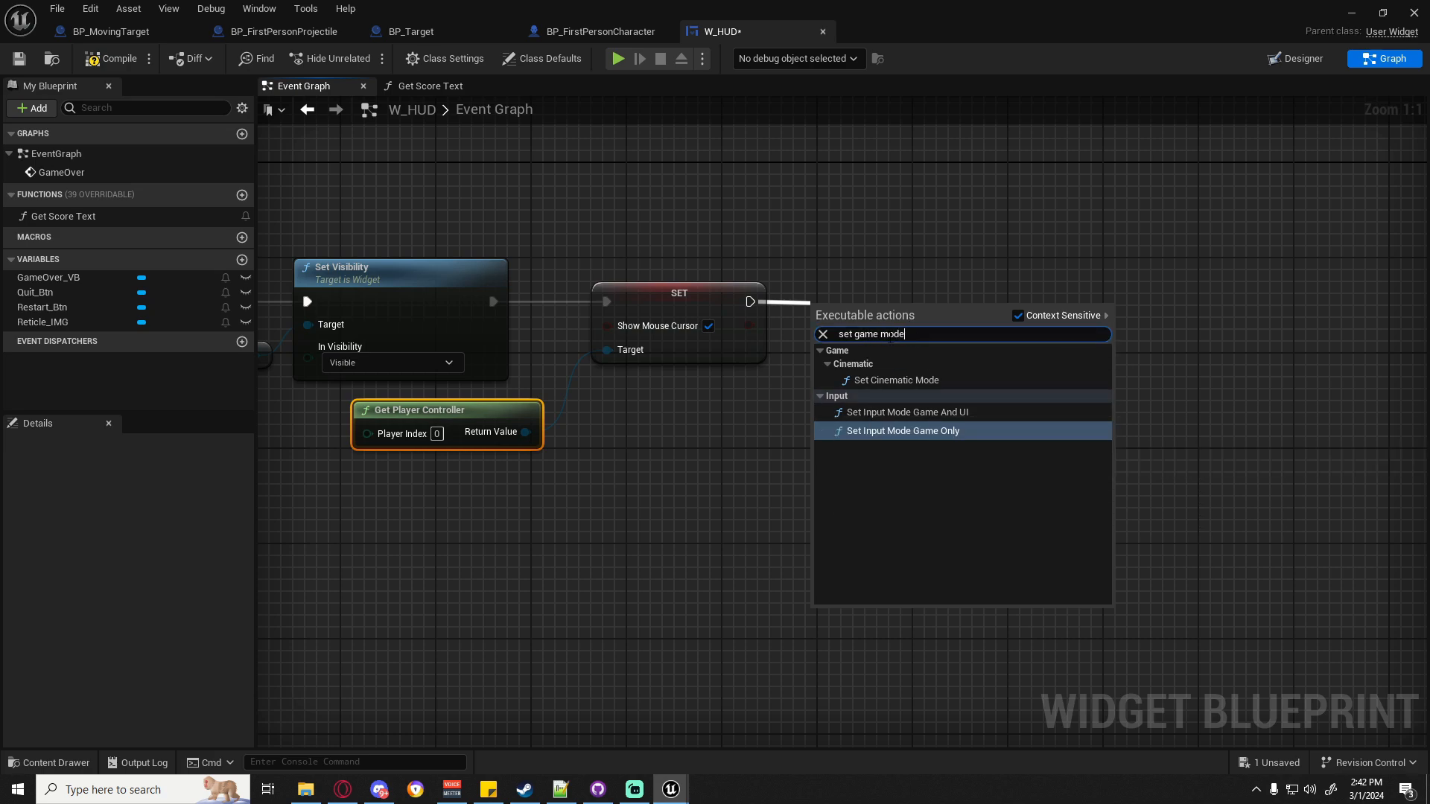
type("inpuit")
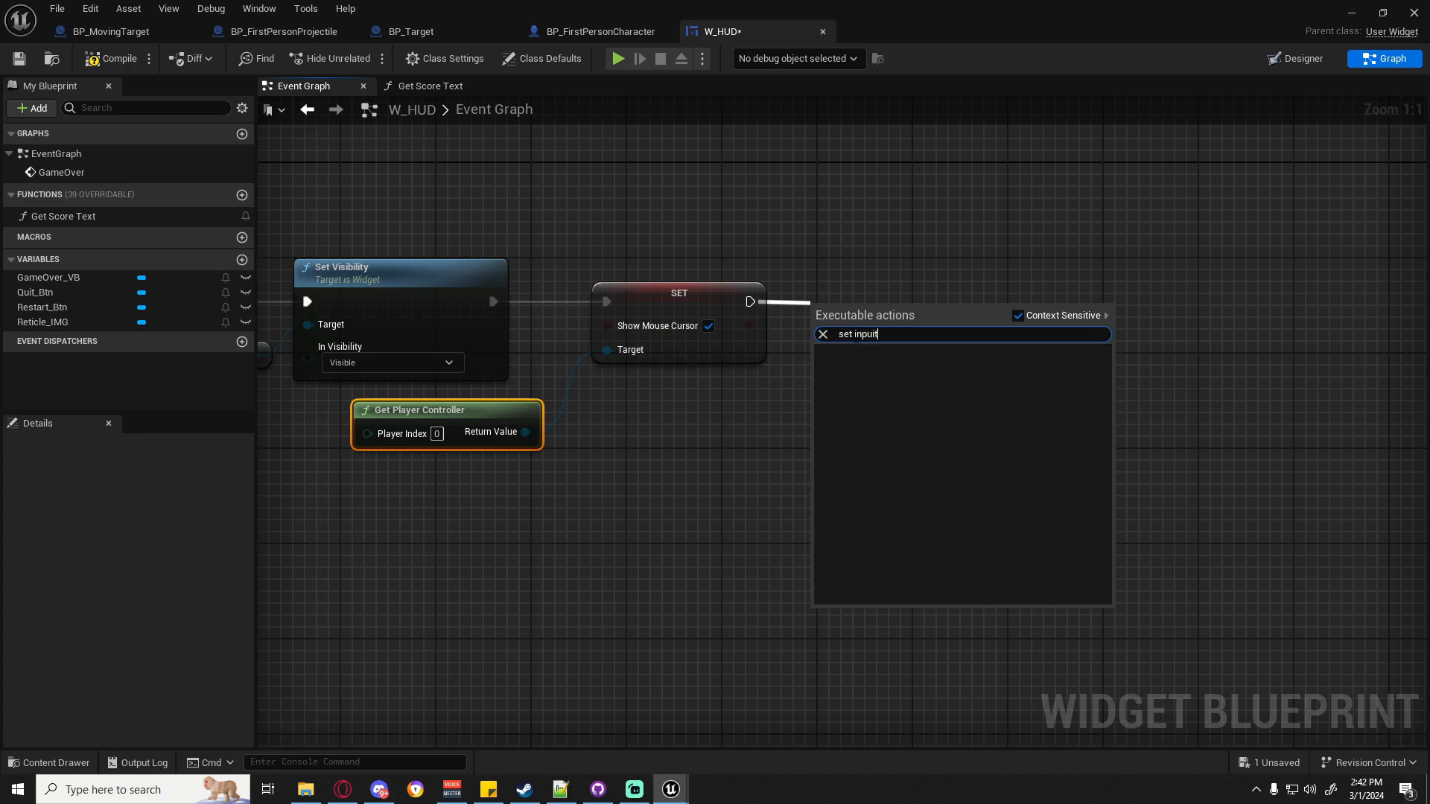
type("t mode ui")
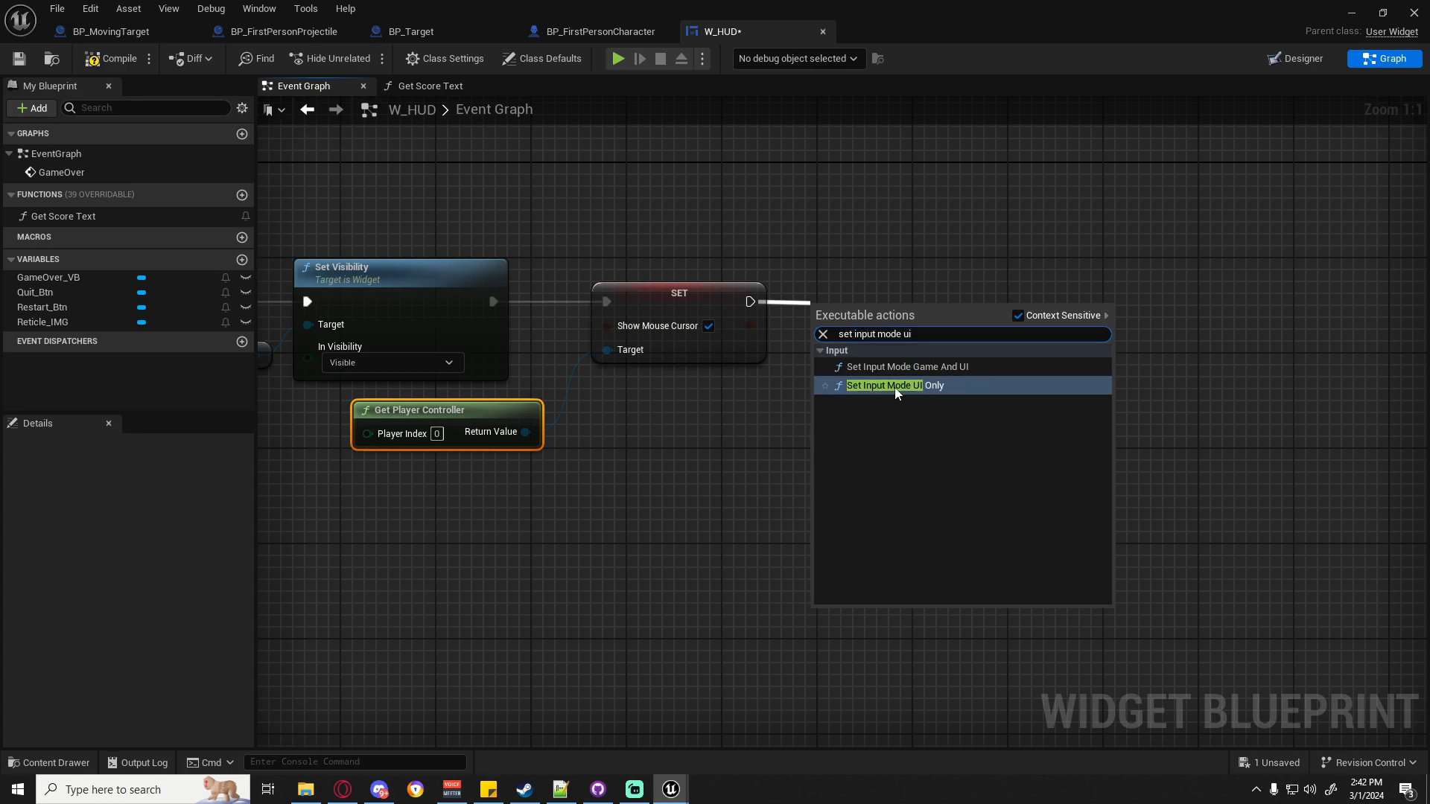
left_click(896, 386)
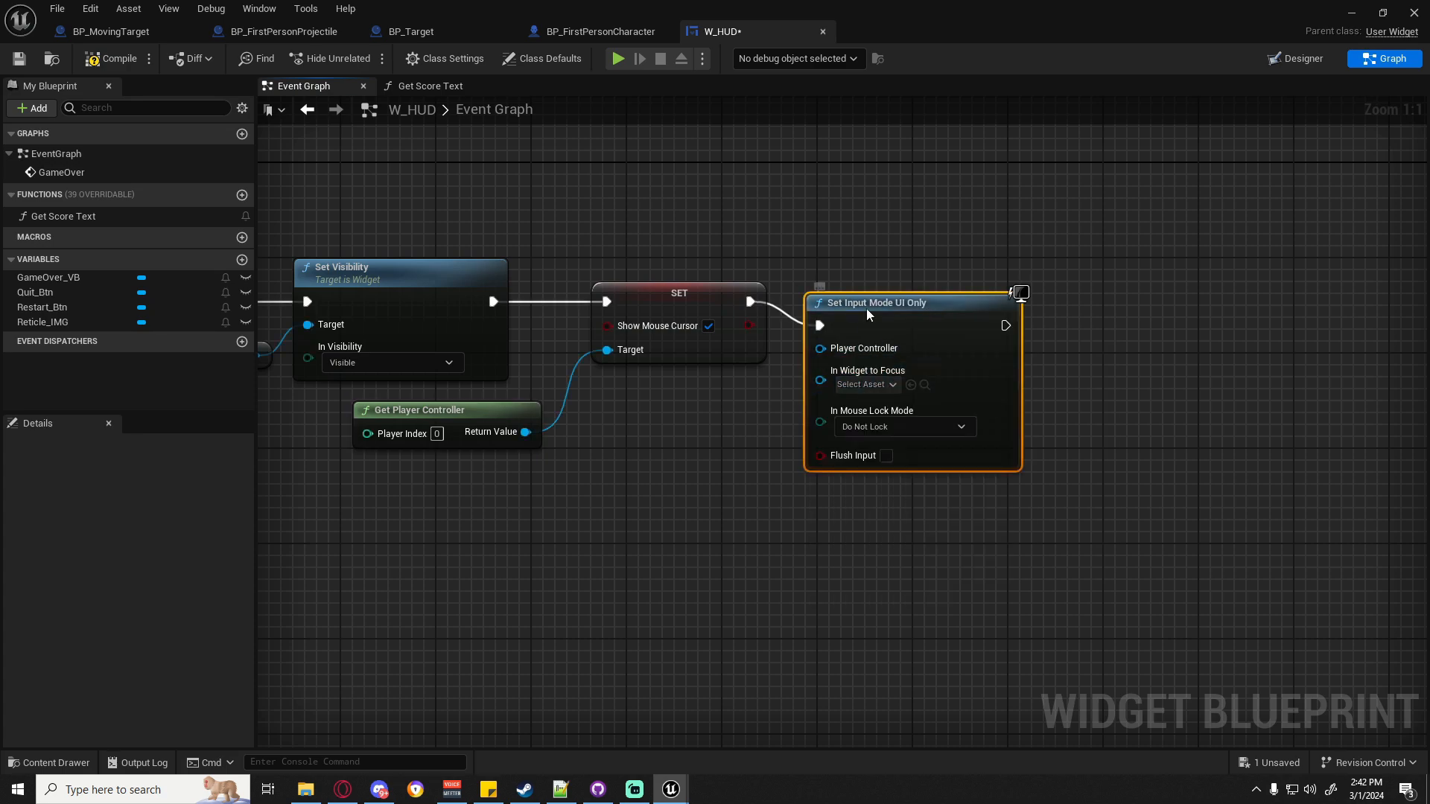
left_click(774, 454)
right_click_drag(776, 456, 653, 447)
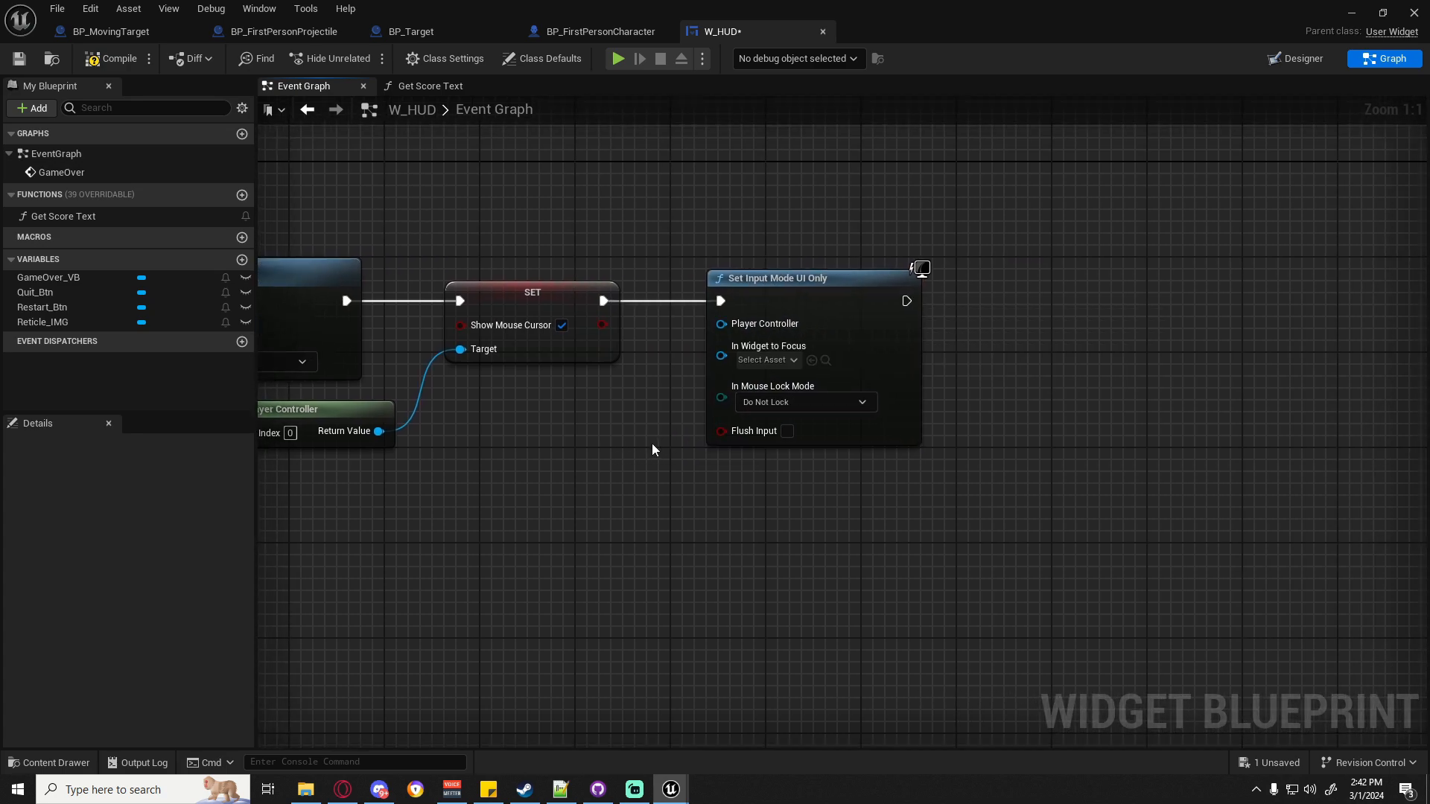
Duplicate the Get Player Controller node and connect the copy to the Player Controller input of Set Input Mode UI Only.
right_click_drag(548, 438, 693, 397)
left_click_drag(562, 444, 475, 387)
key("ctrl+c")
key("ctrl+v")
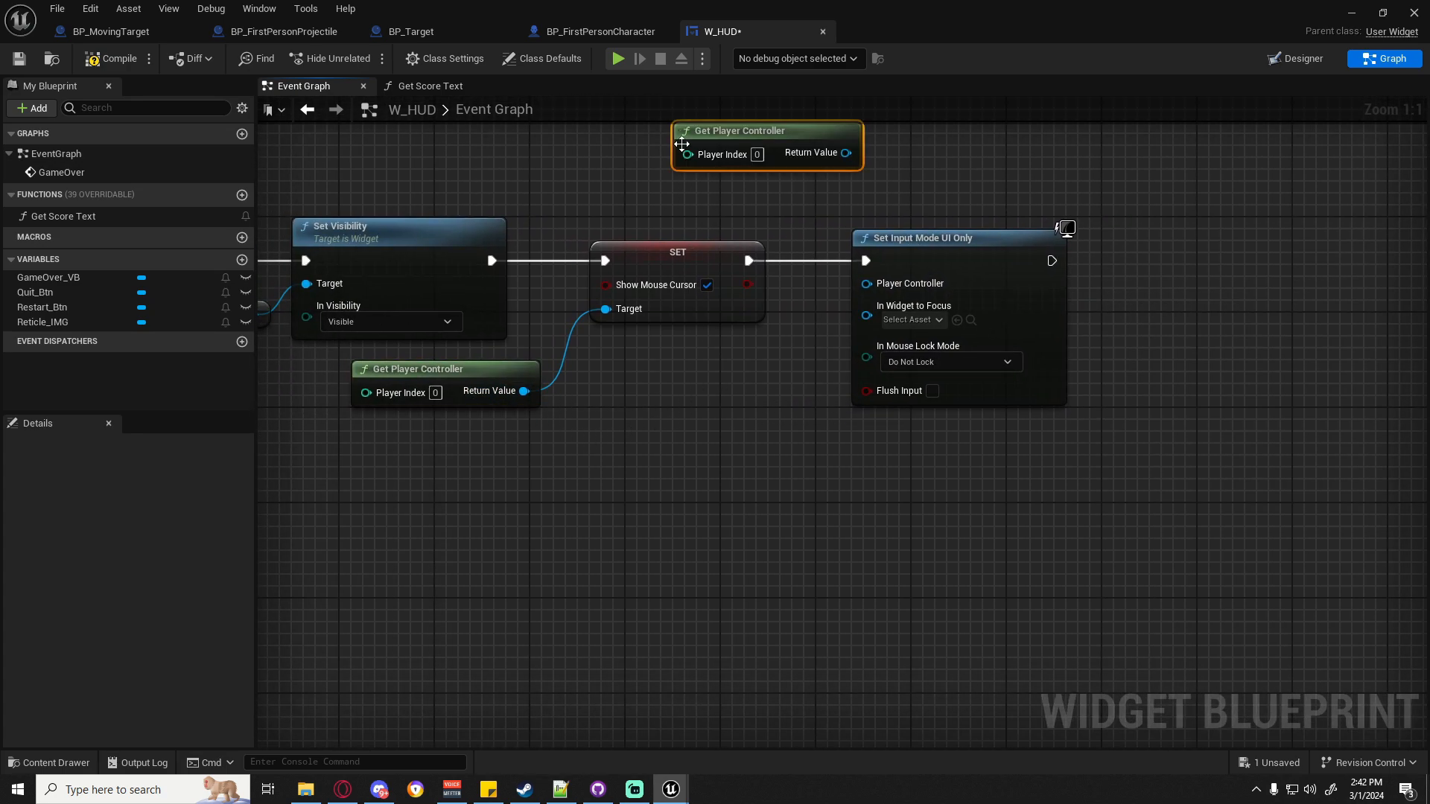
left_click_drag(846, 153, 866, 283)
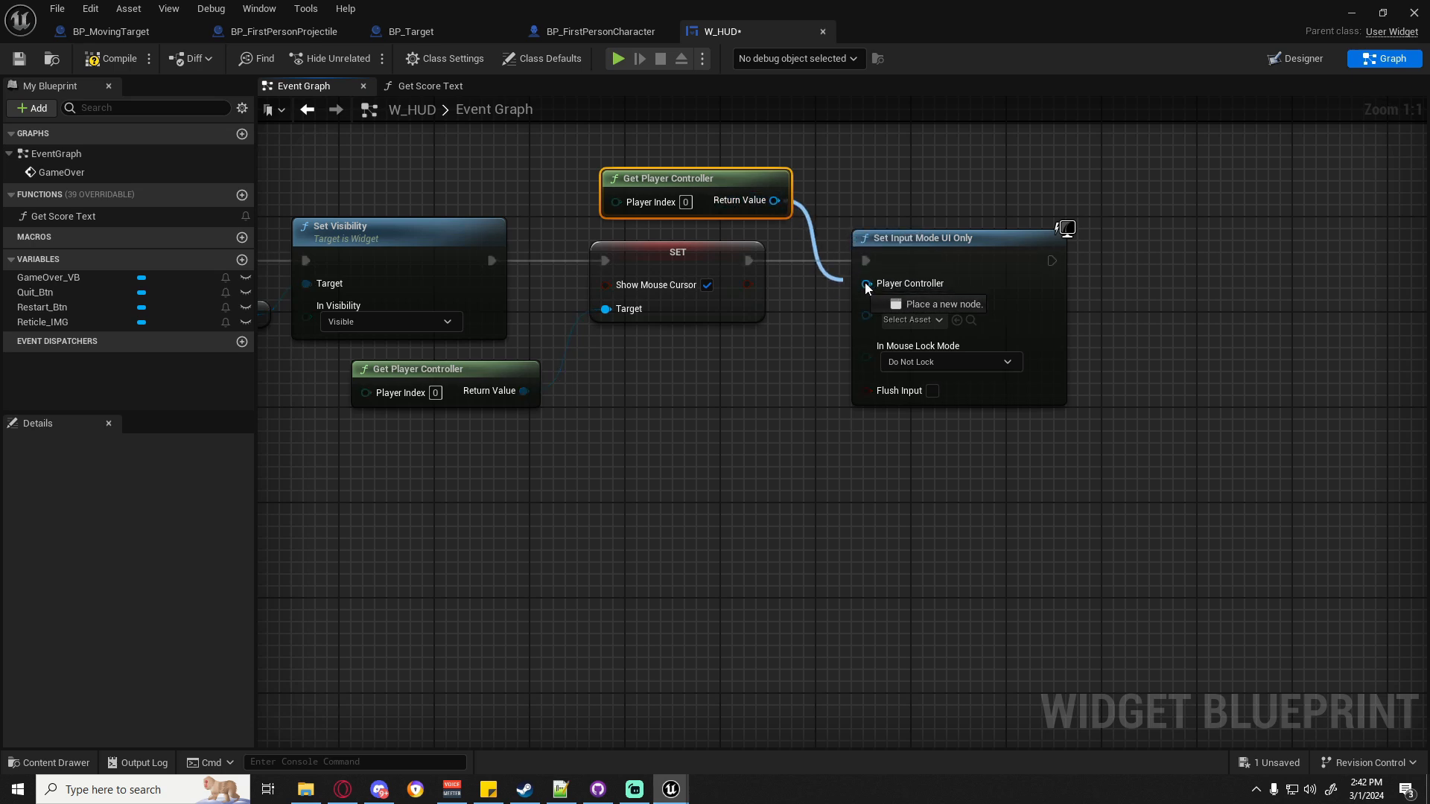
Supply a Self reference to the In Widget to Focus input of Set Input Mode UI Only.
right_click_drag(799, 388, 850, 404)
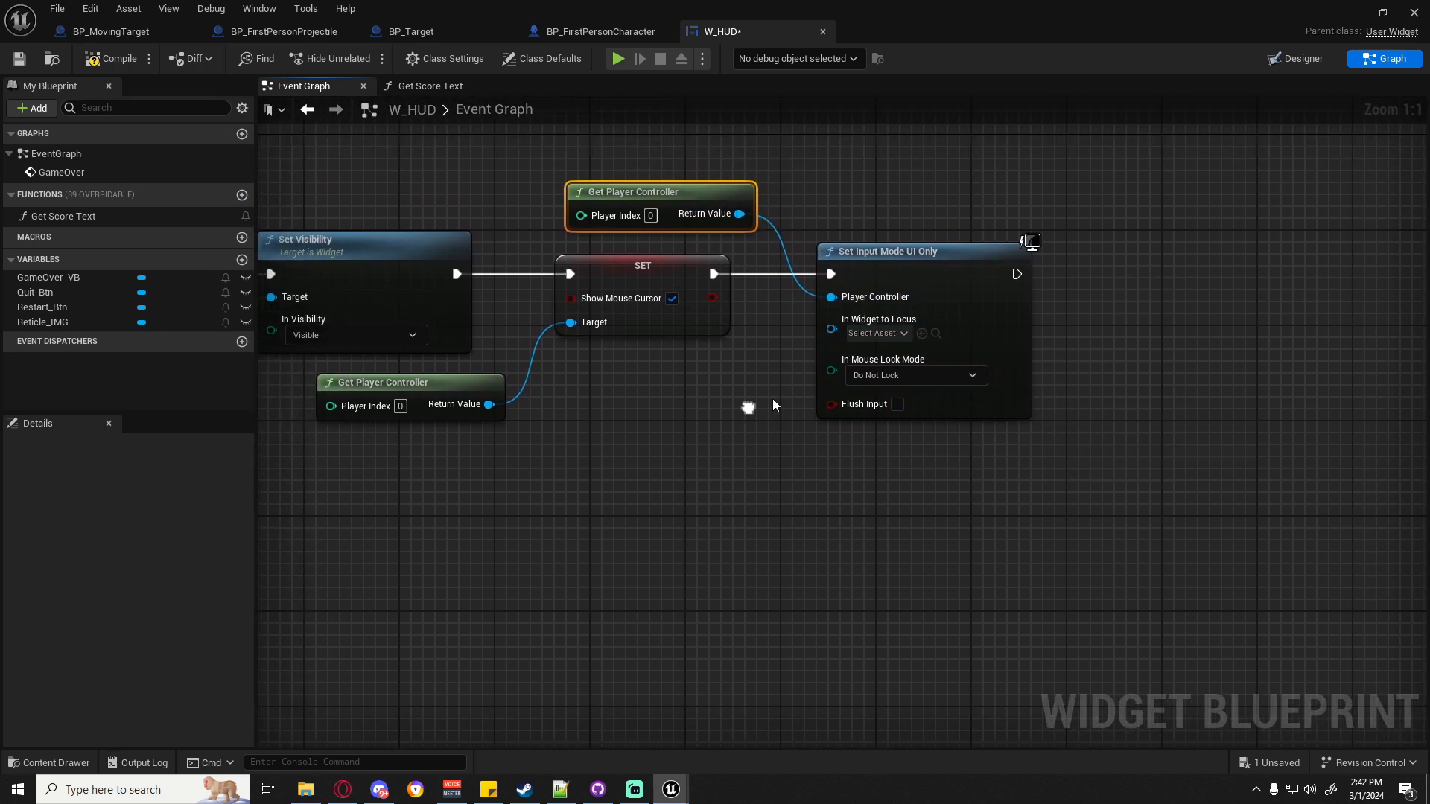
left_click_drag(834, 329, 669, 362)
type("self")
left_click(797, 467)
right_click_drag(888, 455, 798, 439)
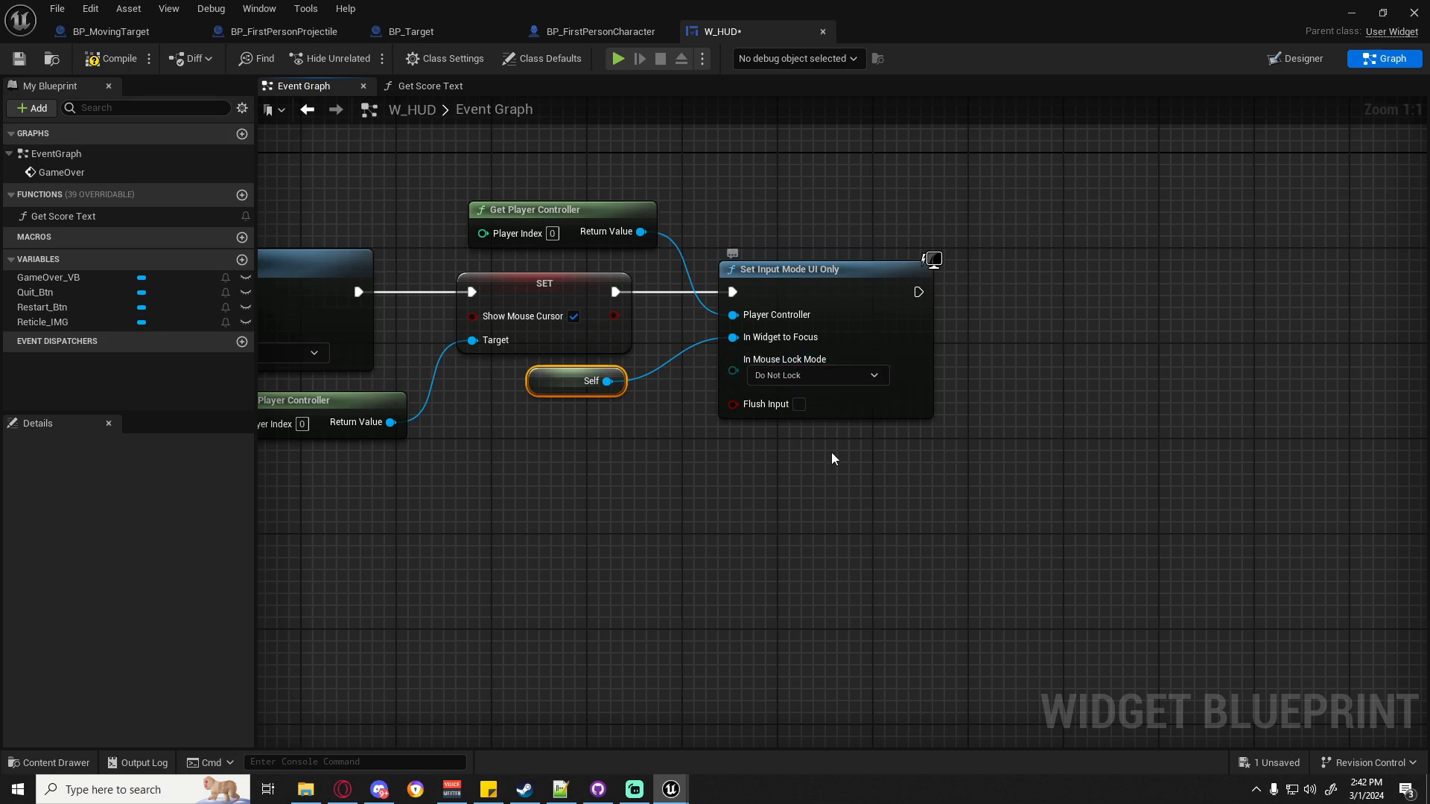
Move the Self and upper Get Player Controller nodes closer to the Set Input Mode UI Only node.
right_click_drag(1026, 396, 969, 404)
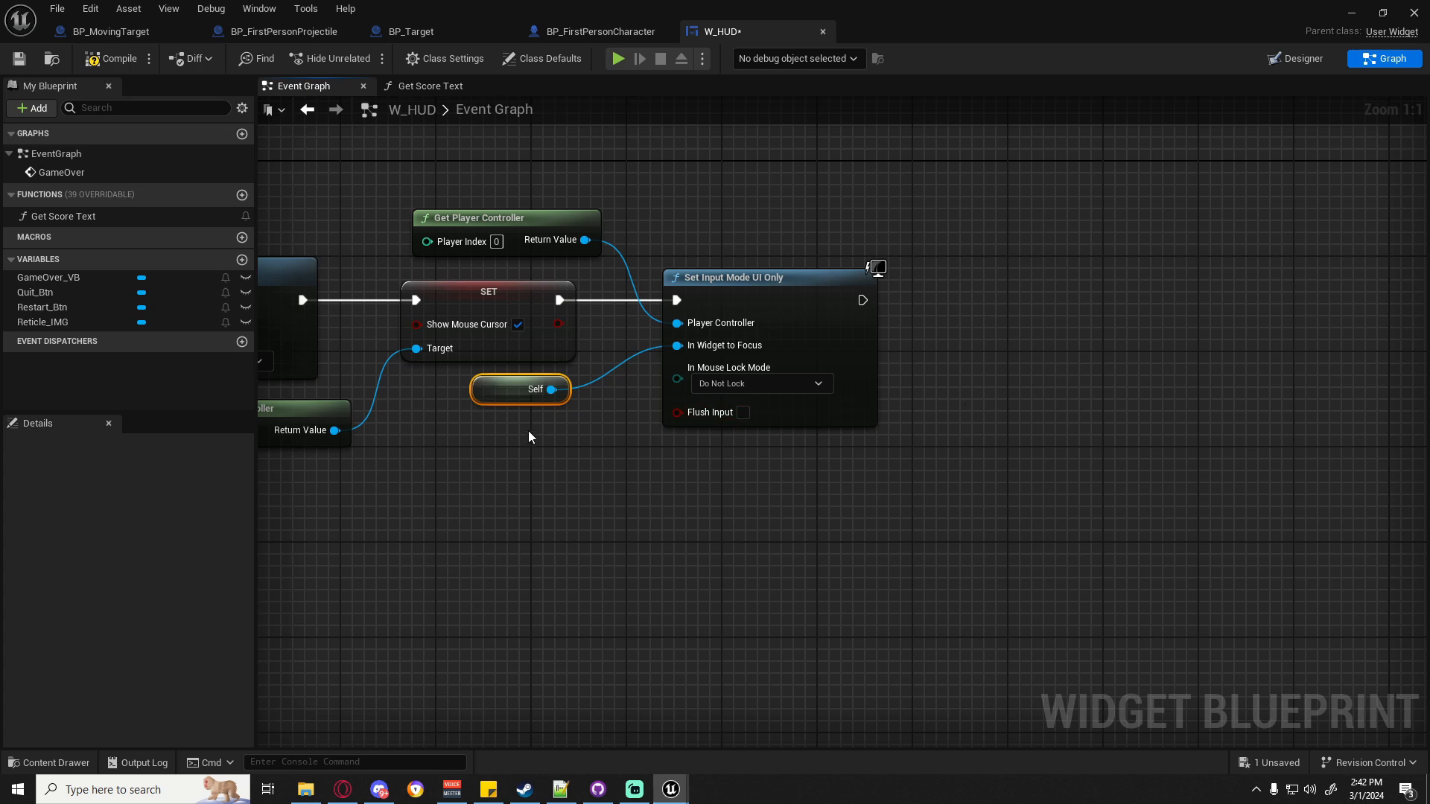
left_click_drag(521, 390, 569, 402)
left_click_drag(755, 223, 1074, 374)
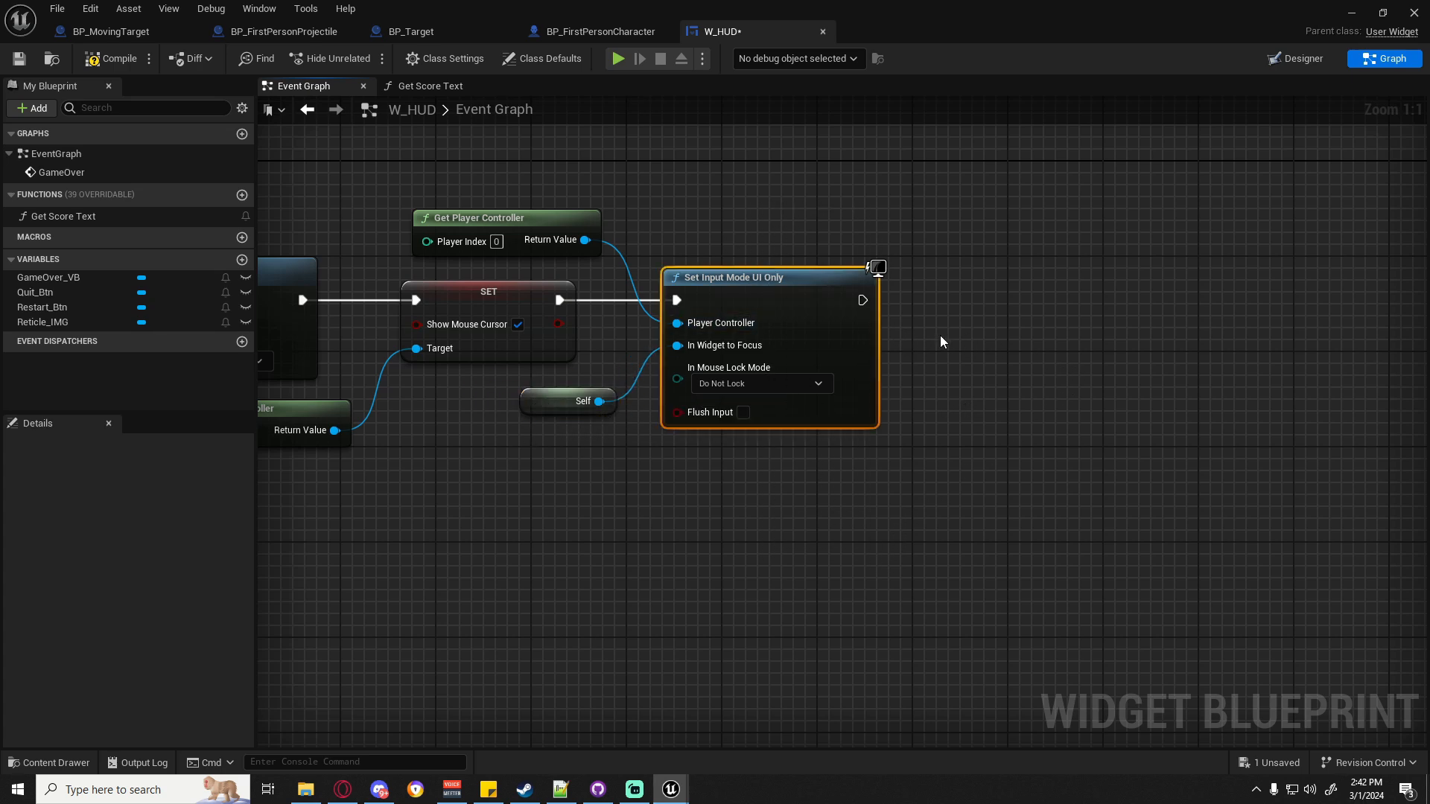
left_click_drag(534, 220, 547, 233)
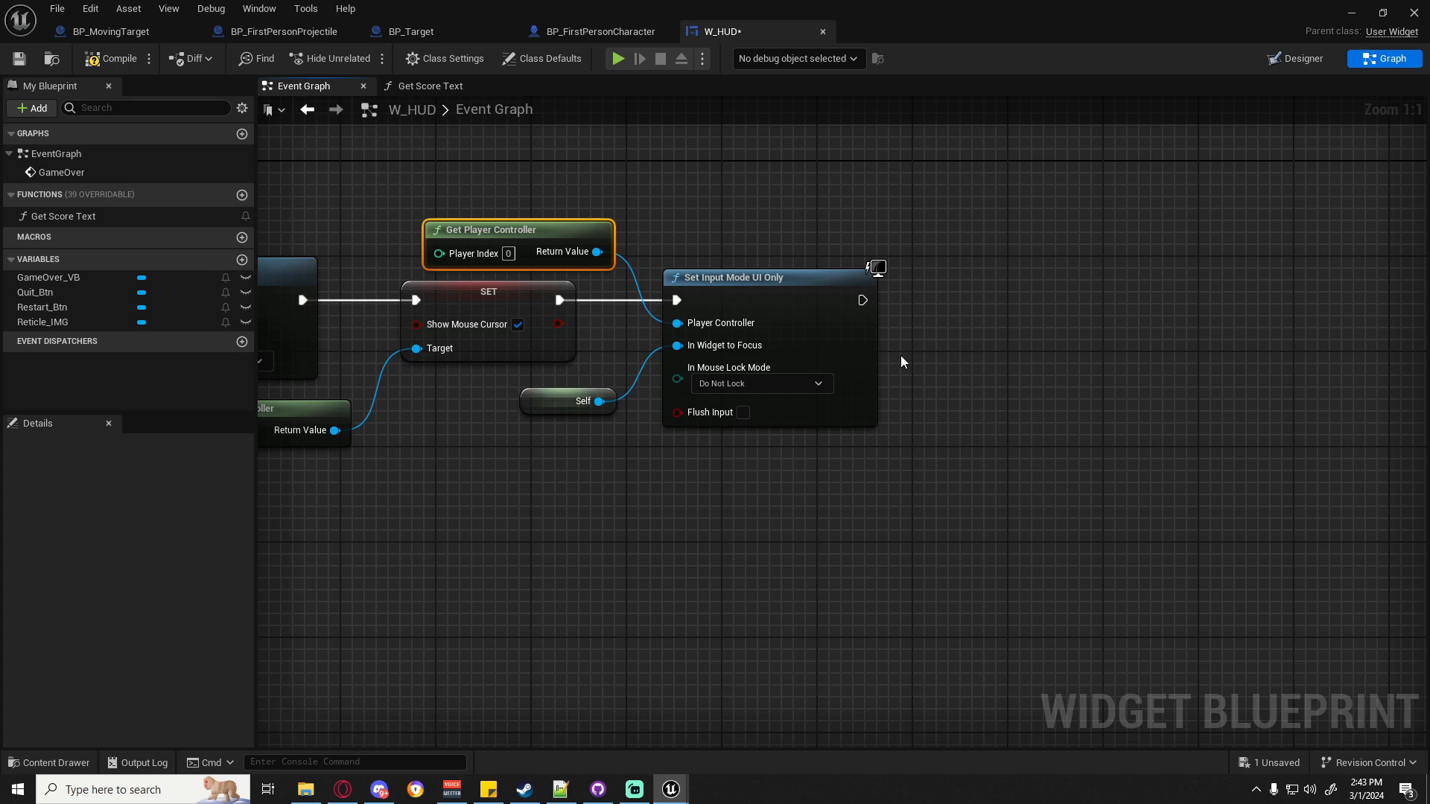
Save the widget and all other changes, then select the complete GameOver node chain.
right_click_drag(935, 243, 870, 239)
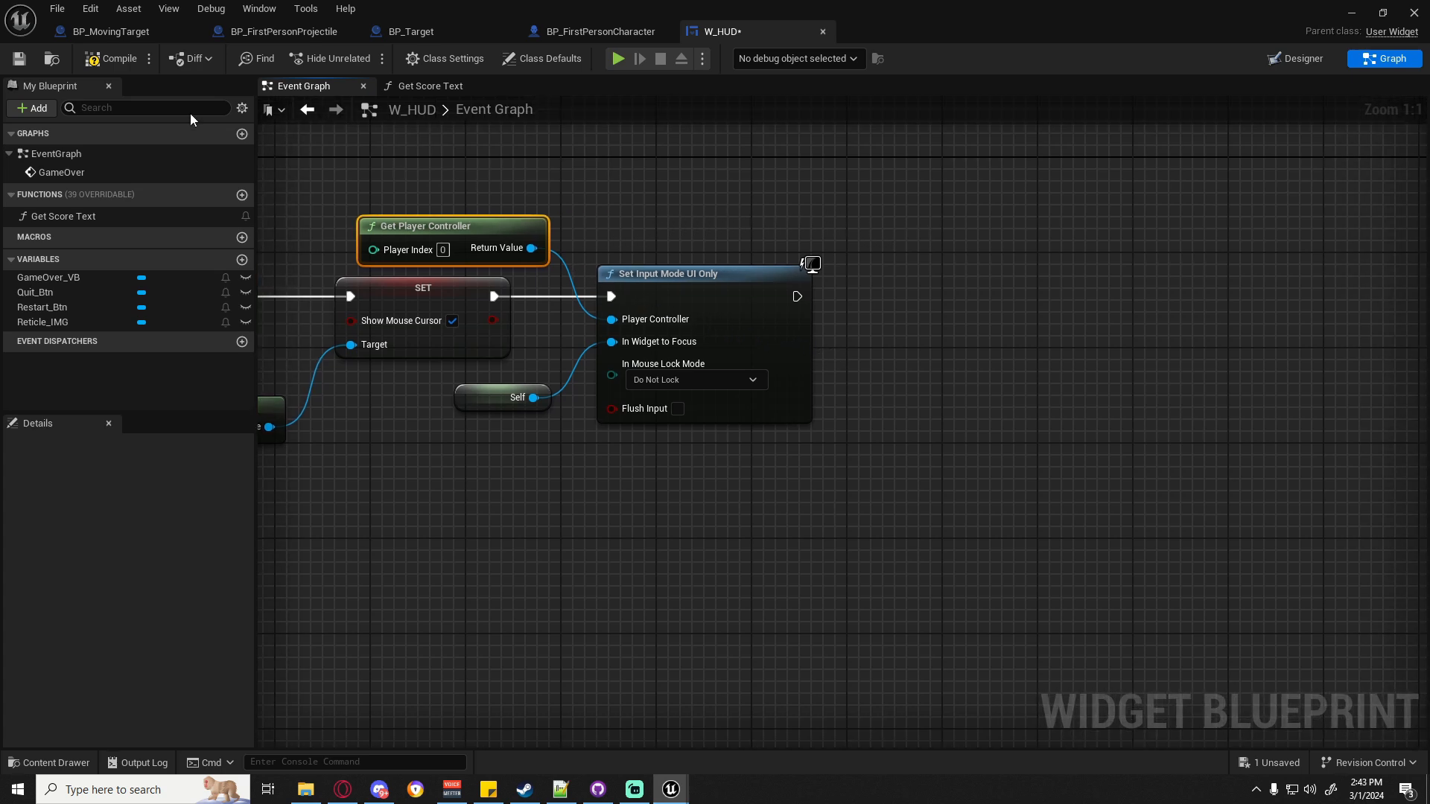
left_click(19, 58)
left_click(67, 11)
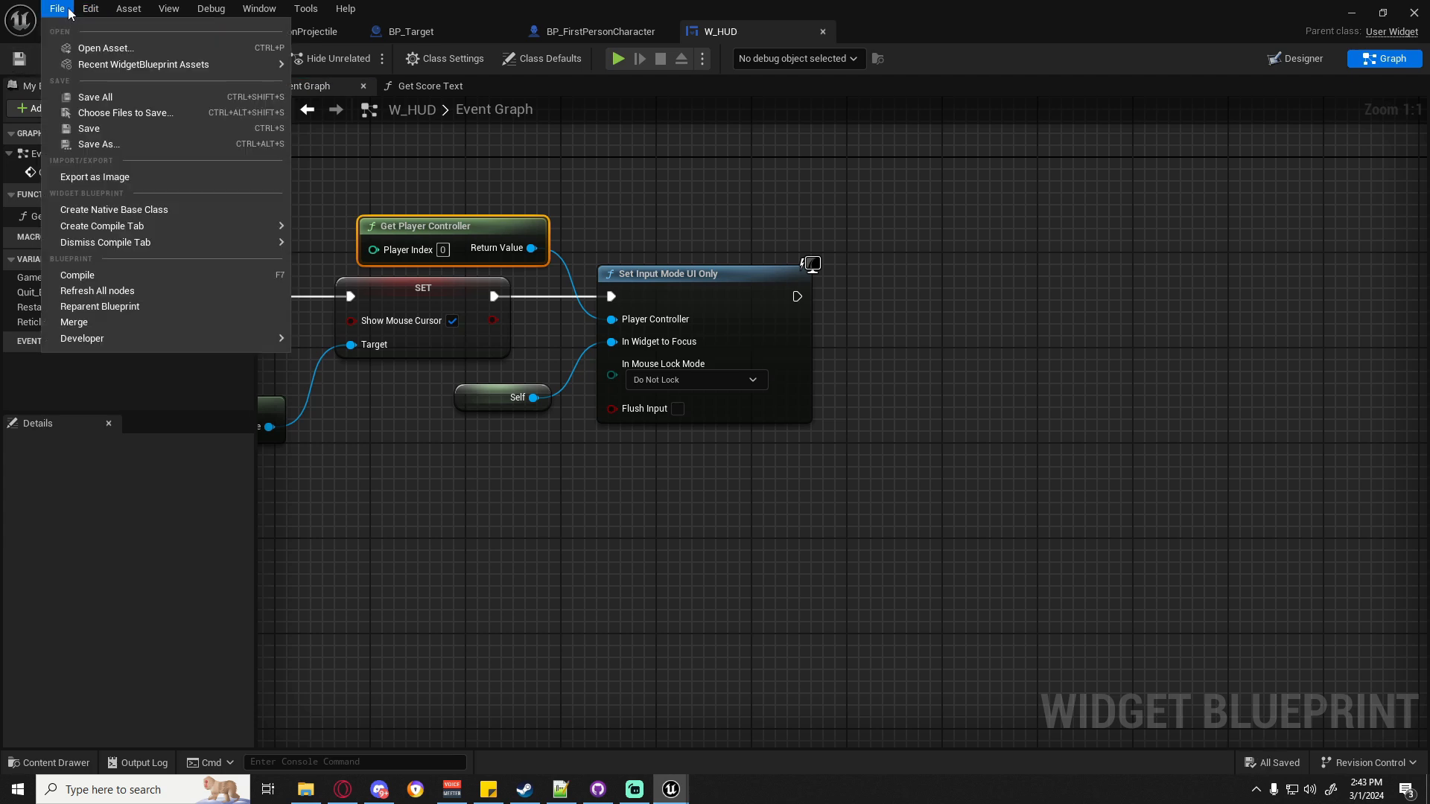
left_click(82, 98)
right_click_drag(679, 338, 1184, 350)
left_click_drag(447, 160, 1341, 499)
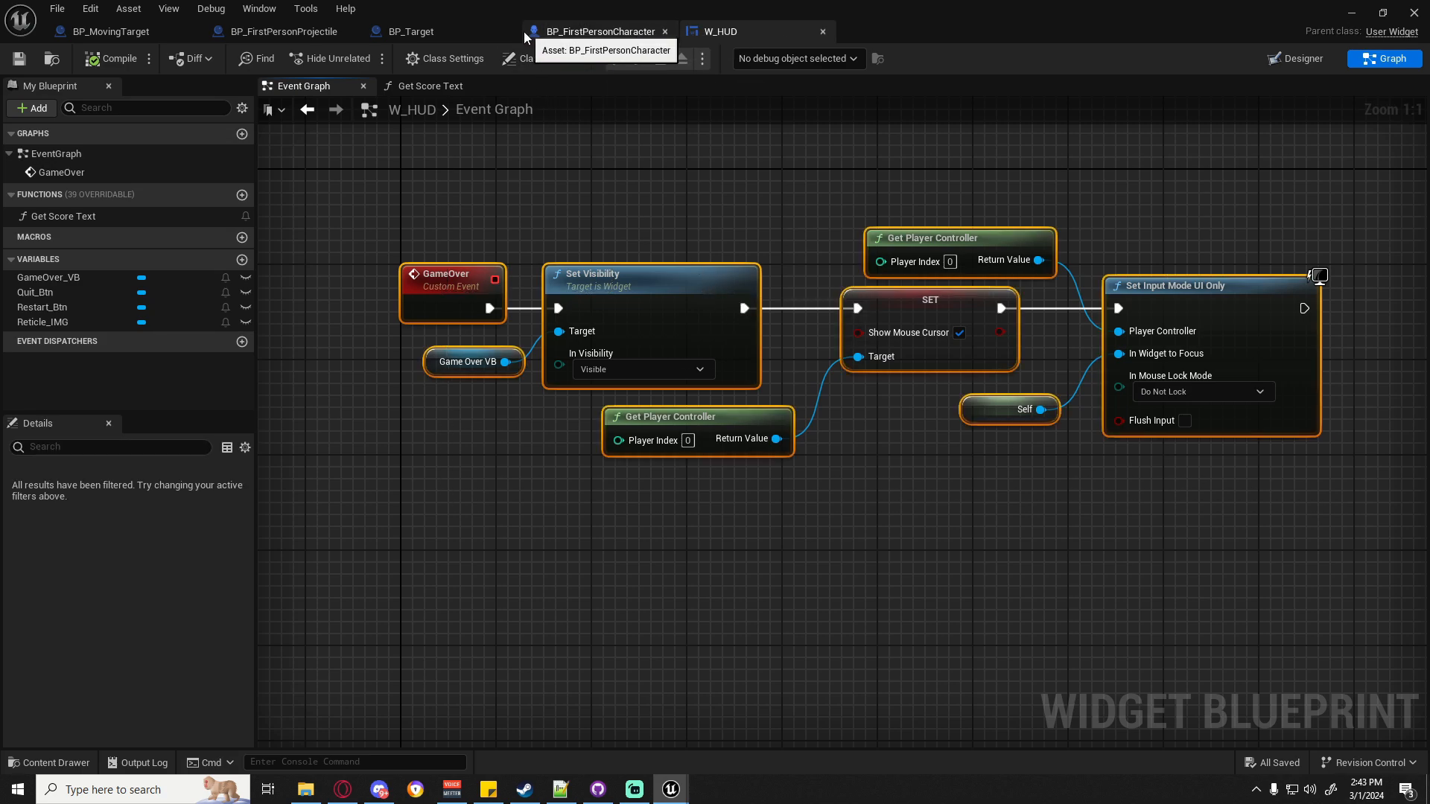
In BP_FirstPersonCharacter, add a HUD_Ref getter below the score Branch and create a Game Over call from it.
left_click(604, 31)
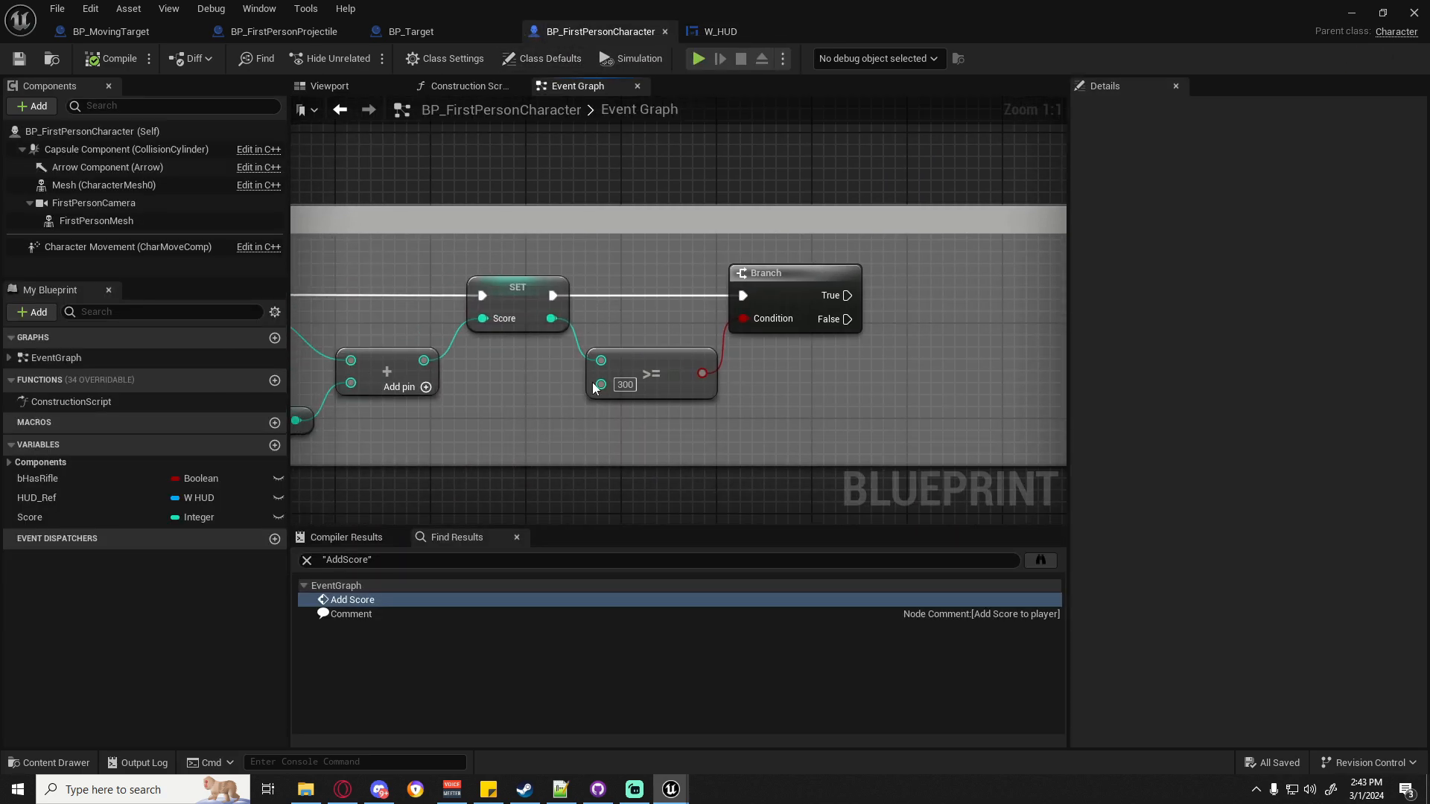
left_click_drag(43, 498, 810, 395)
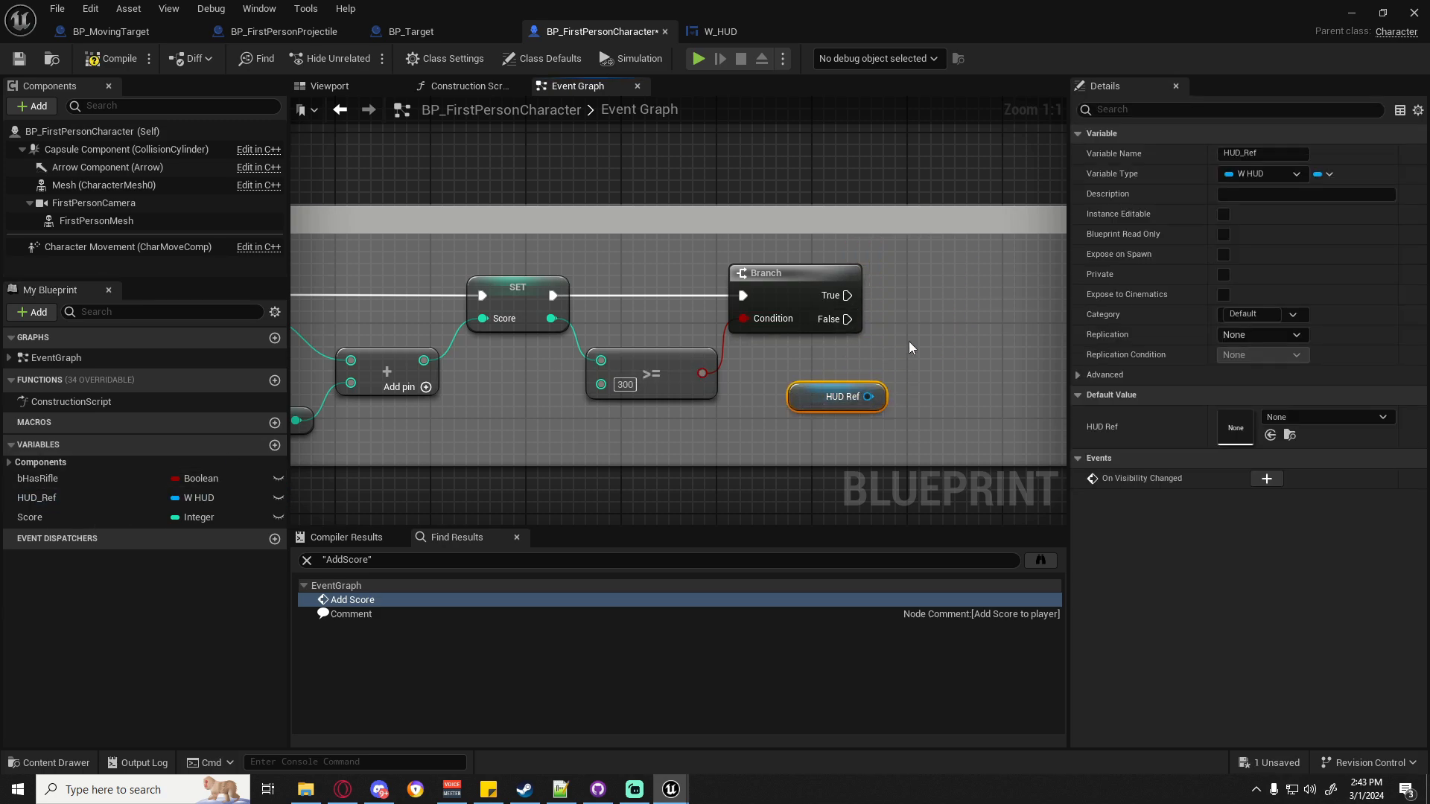
right_click_drag(910, 348, 680, 402)
left_click_drag(639, 451, 685, 380)
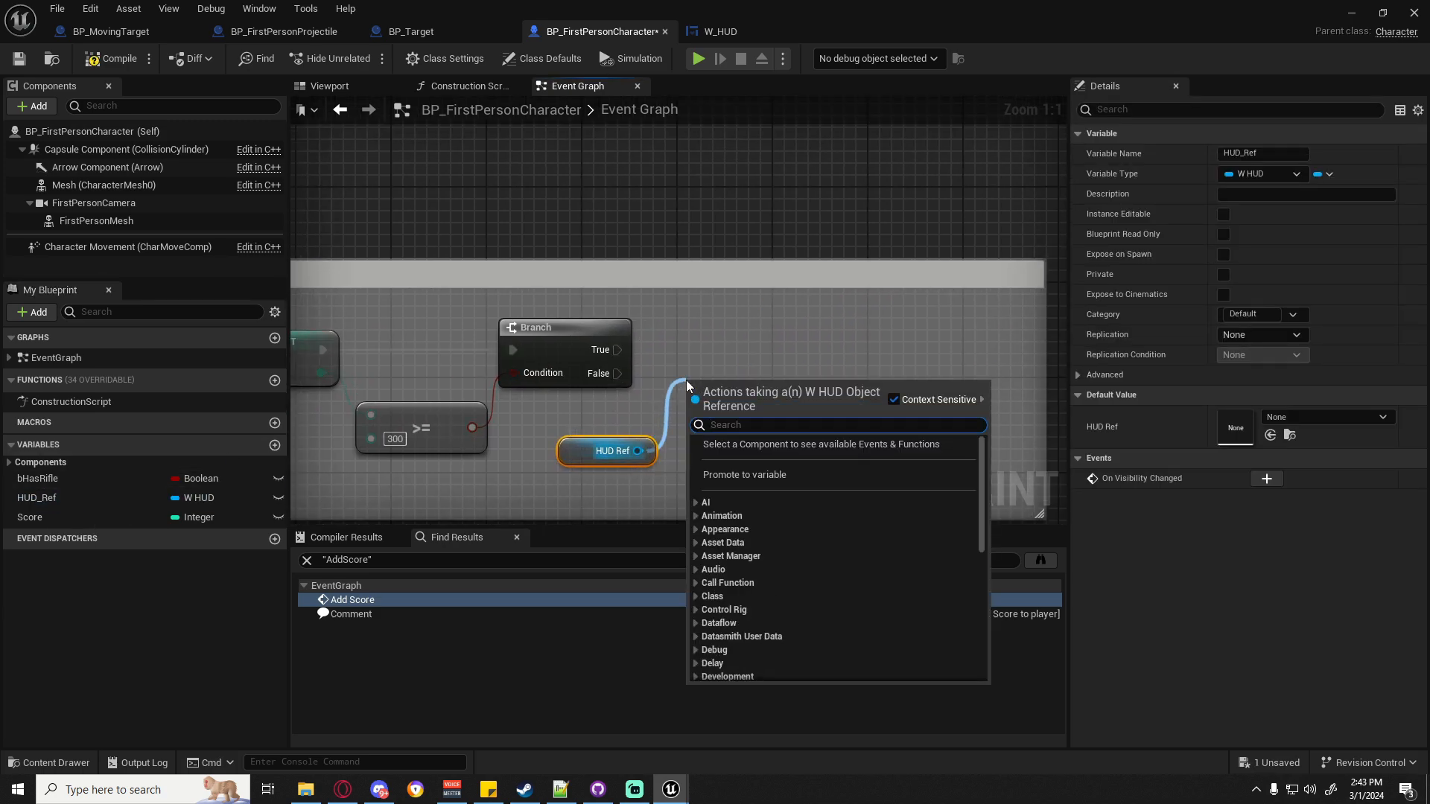
type("game")
left_click(749, 451)
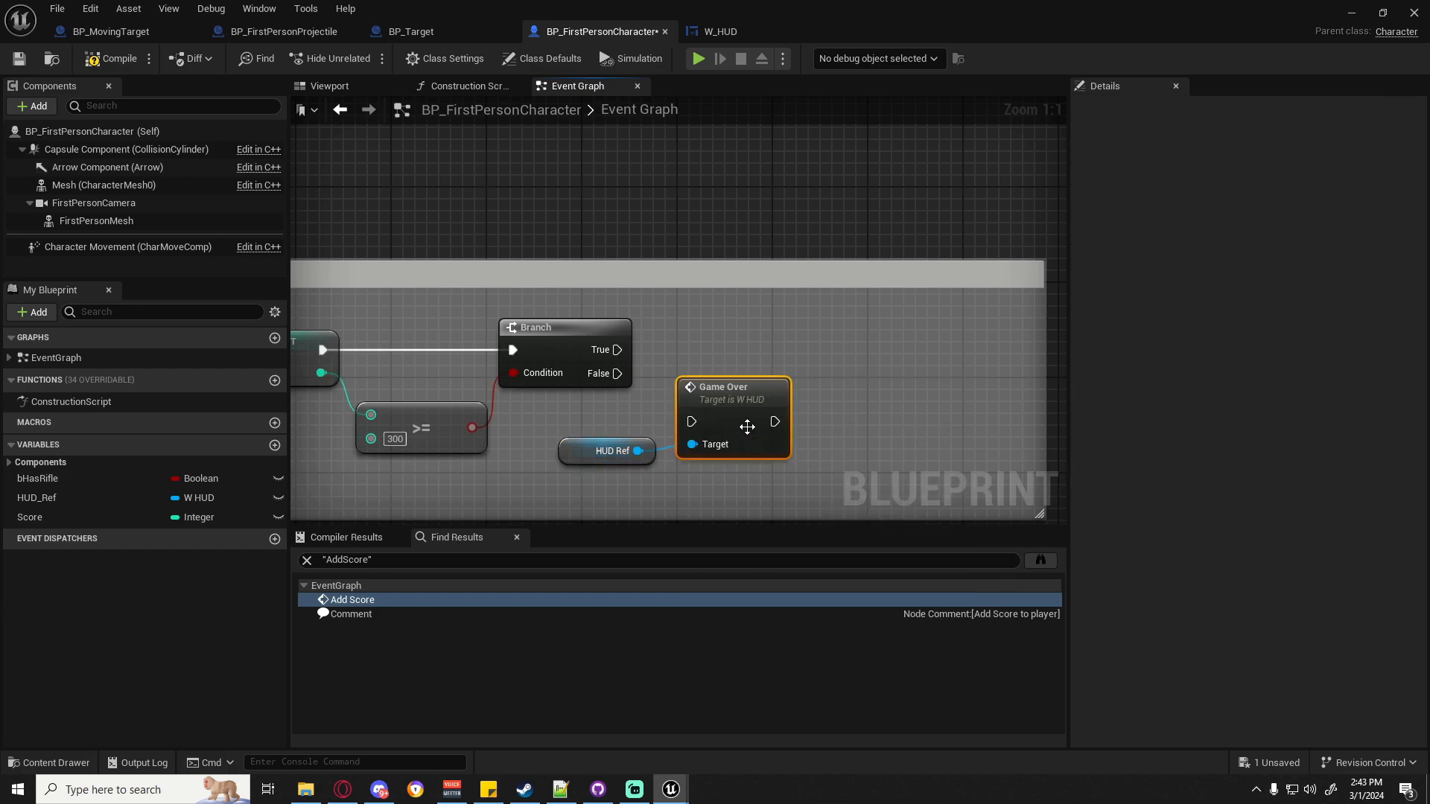
Line up the Game Over call beside the Branch, connect the True output to it, and return to the level editor.
left_click_drag(746, 427, 759, 355)
left_click_drag(618, 349, 704, 349)
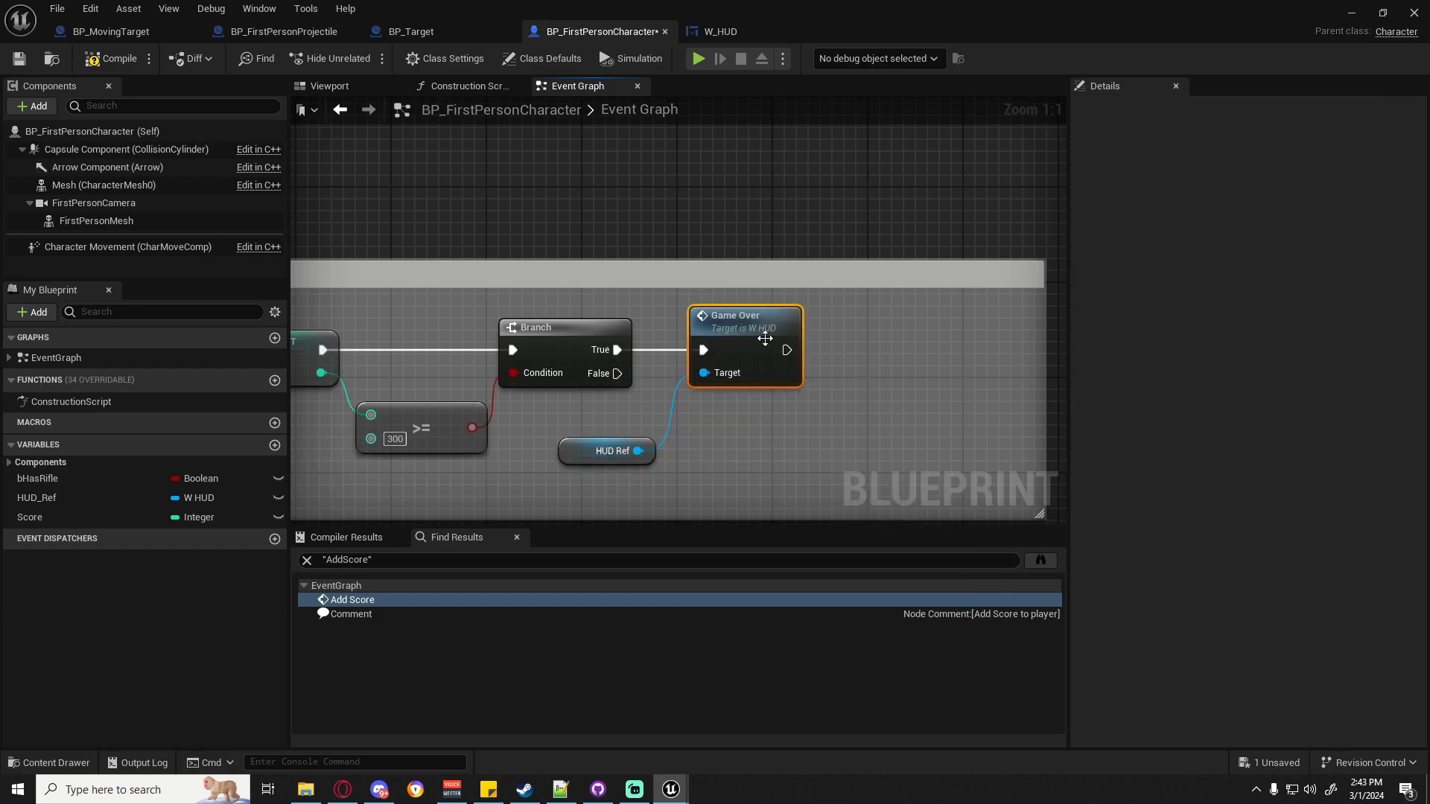
left_click(1350, 13)
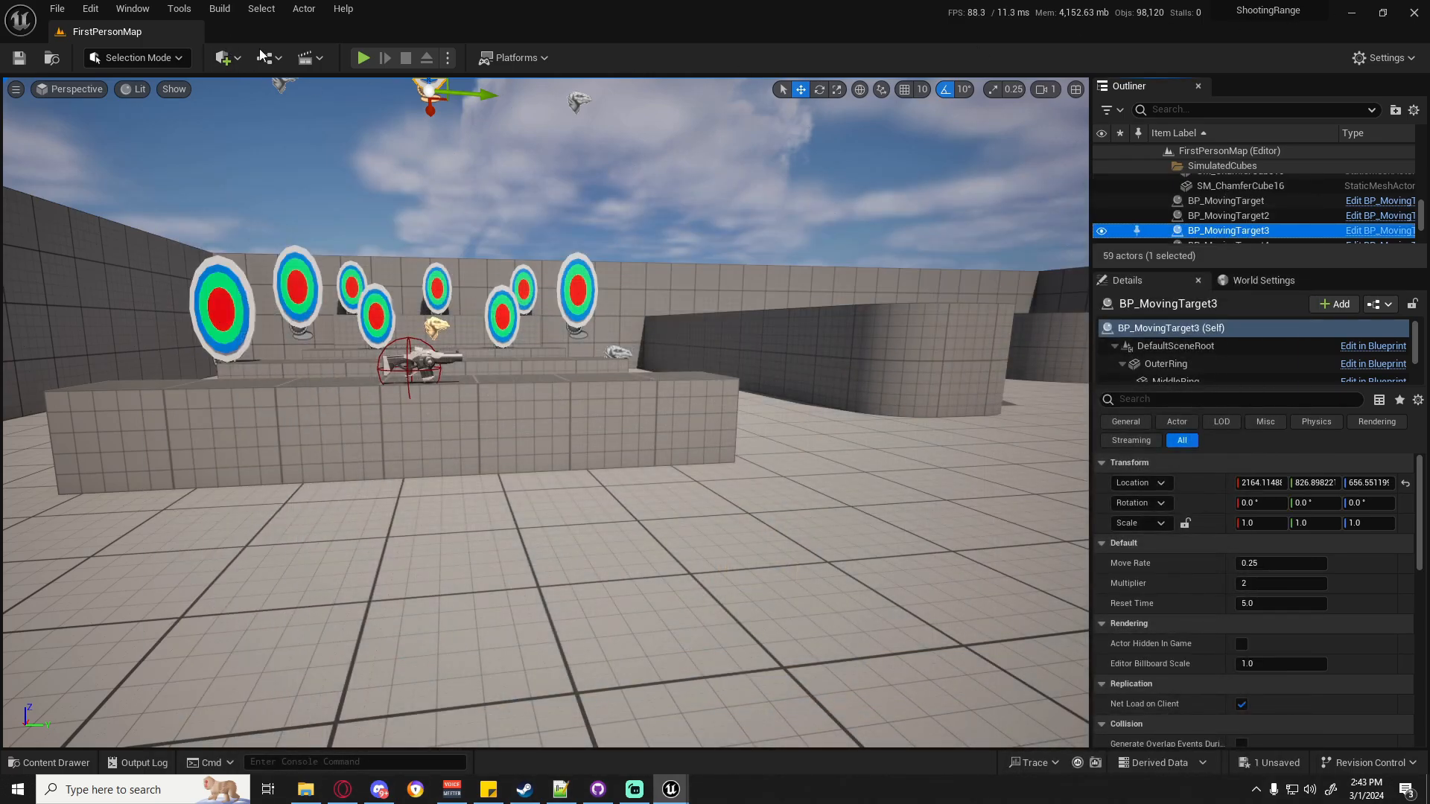
Play-test the level: pick up the rifle, shoot targets until the score passes 300, check the Restart/Quit menu, and end the session.
left_click(363, 57)
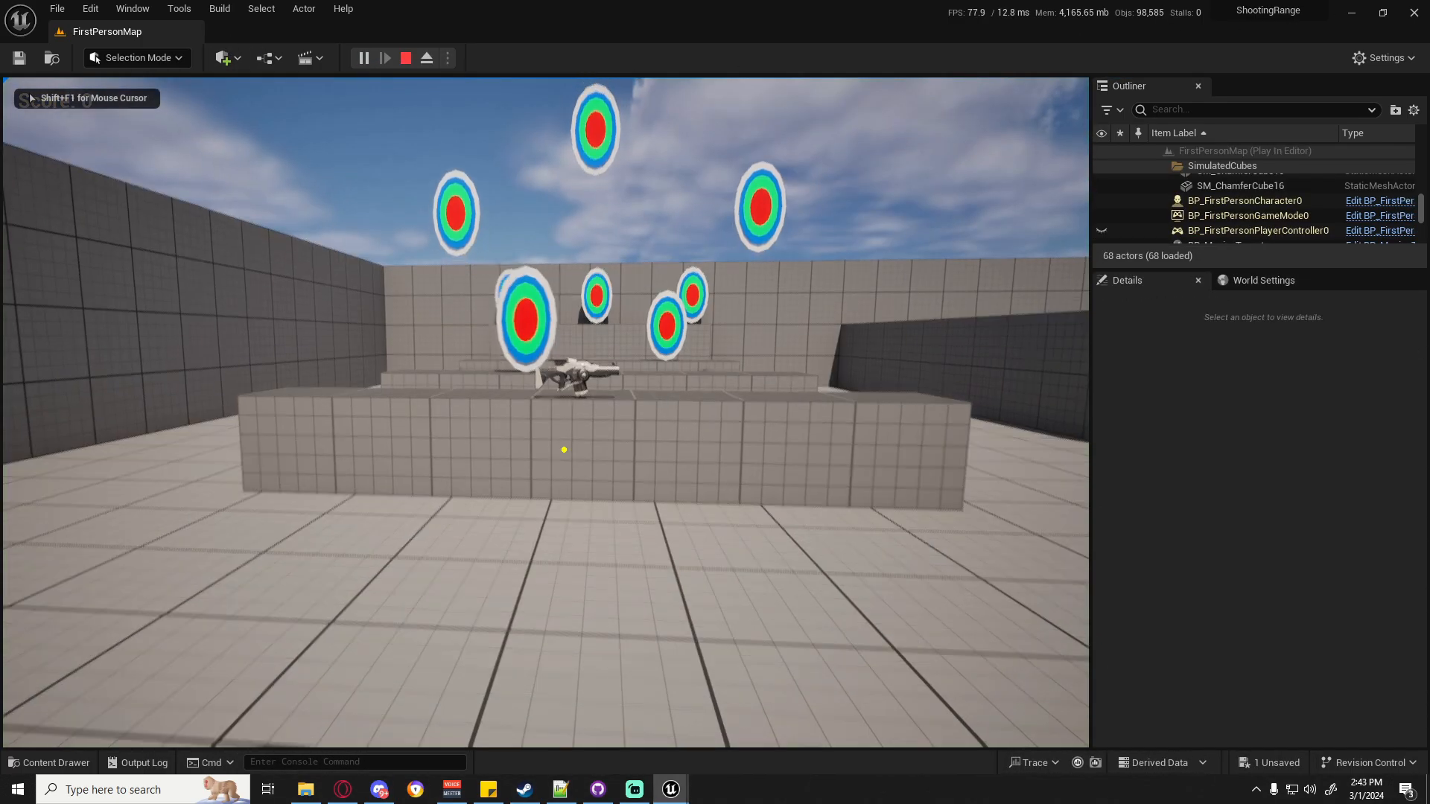
key("w")
key("space")
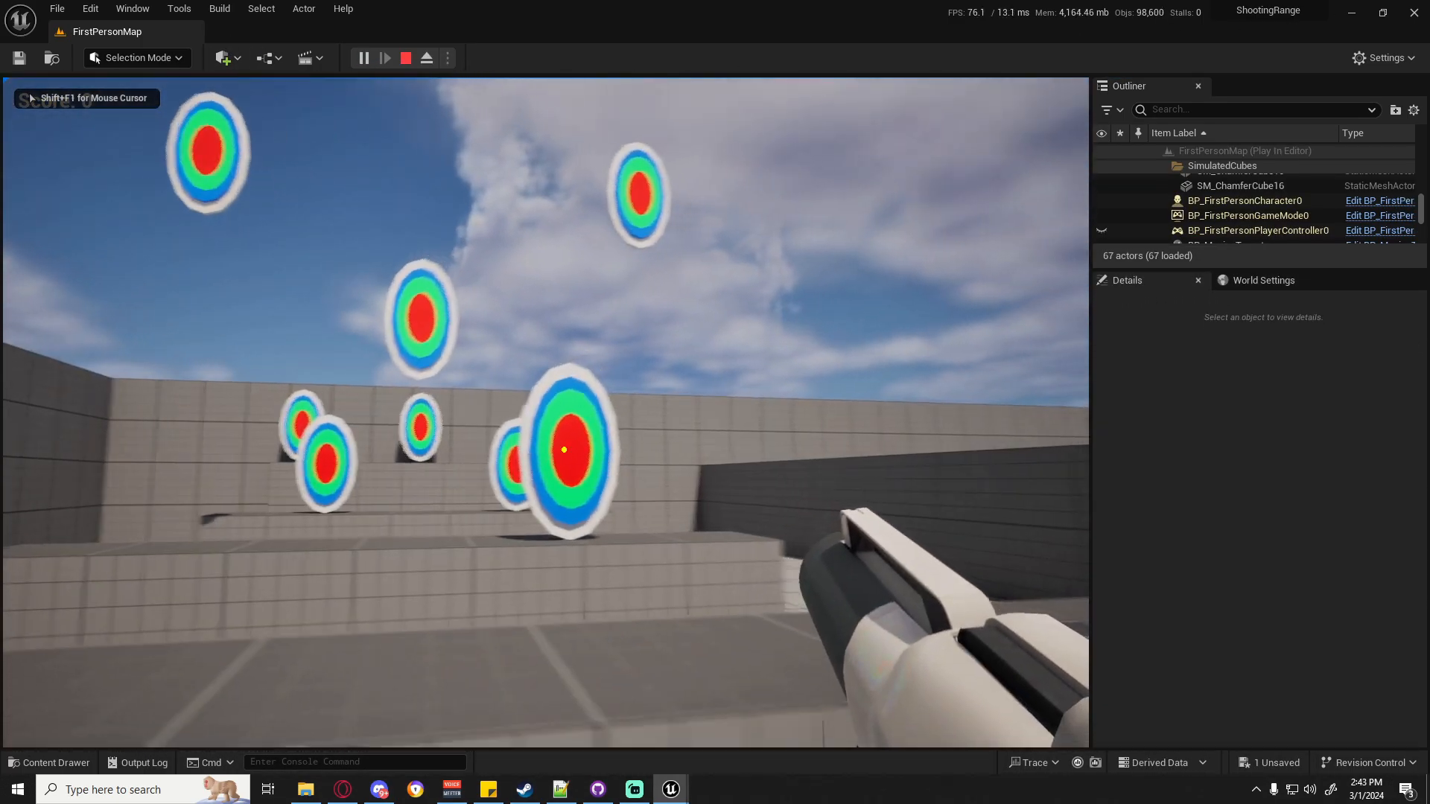
left_click(564, 450)
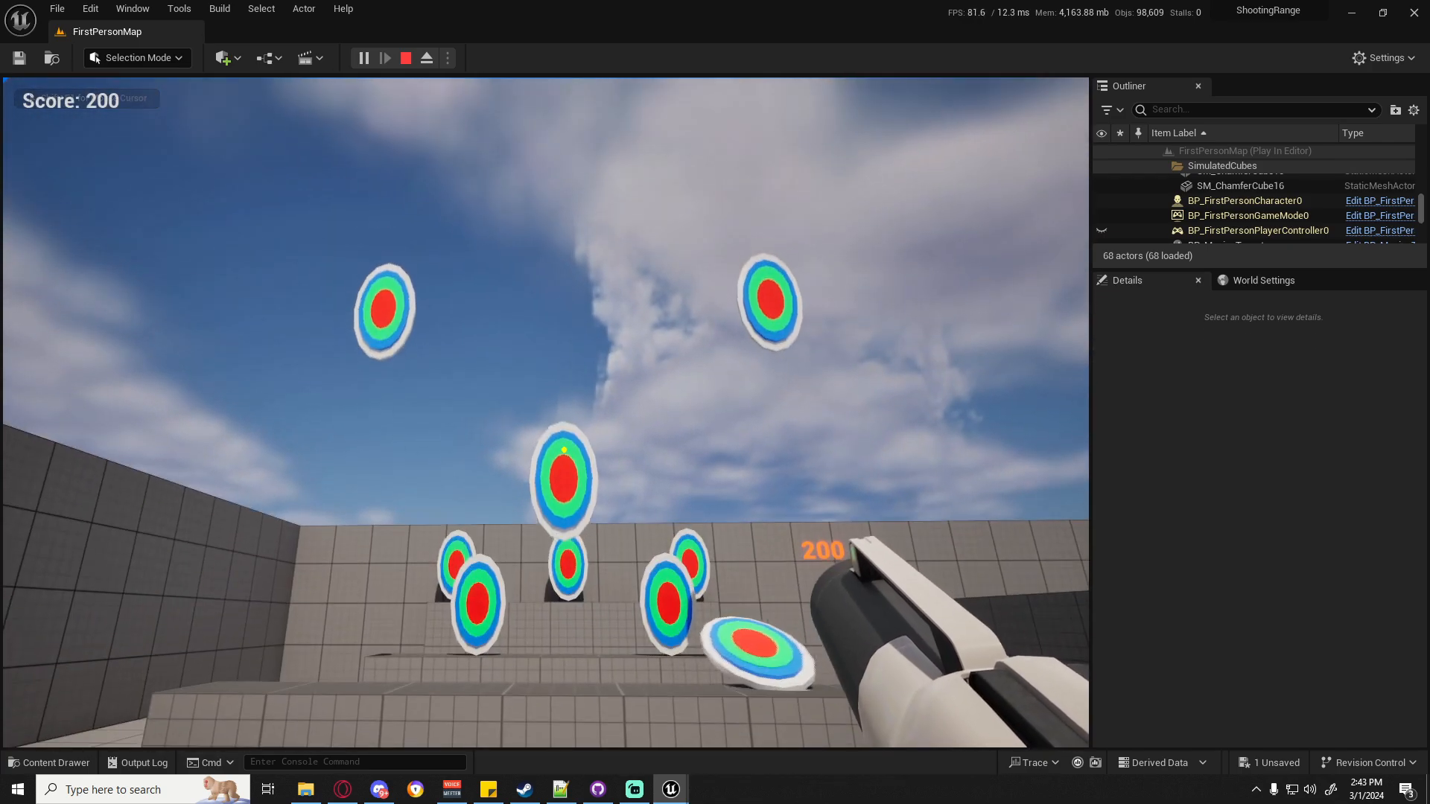
left_click(564, 449)
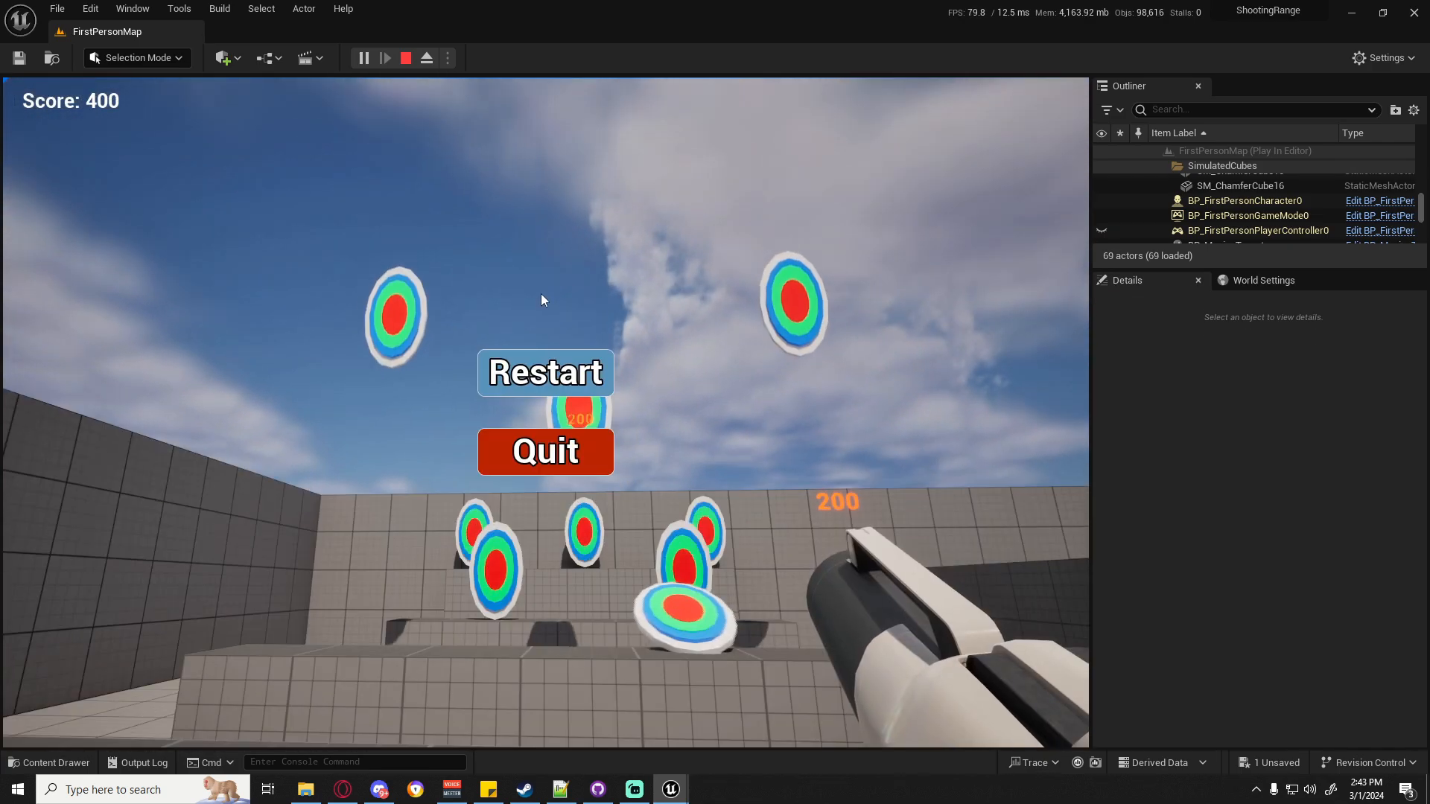
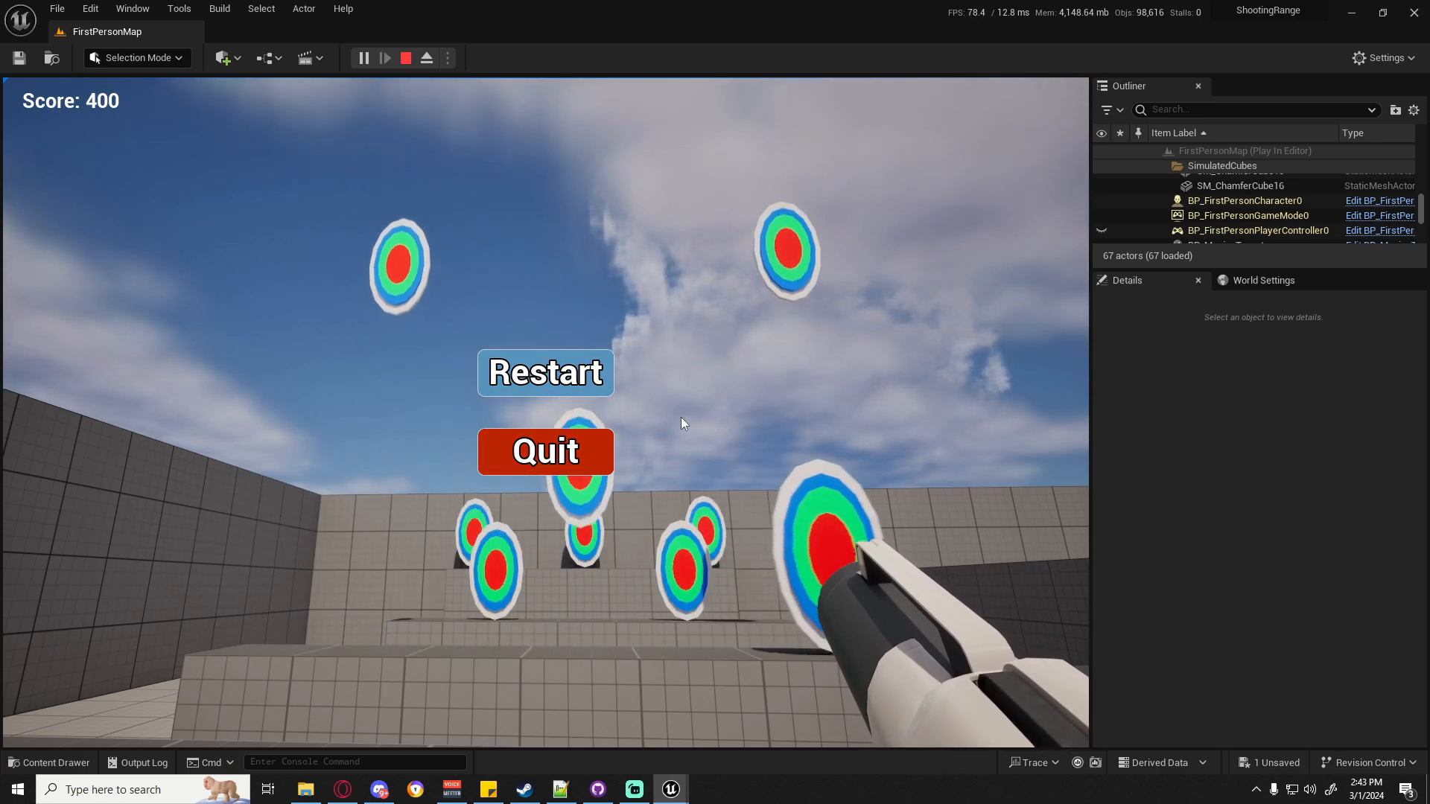
key("Escape")
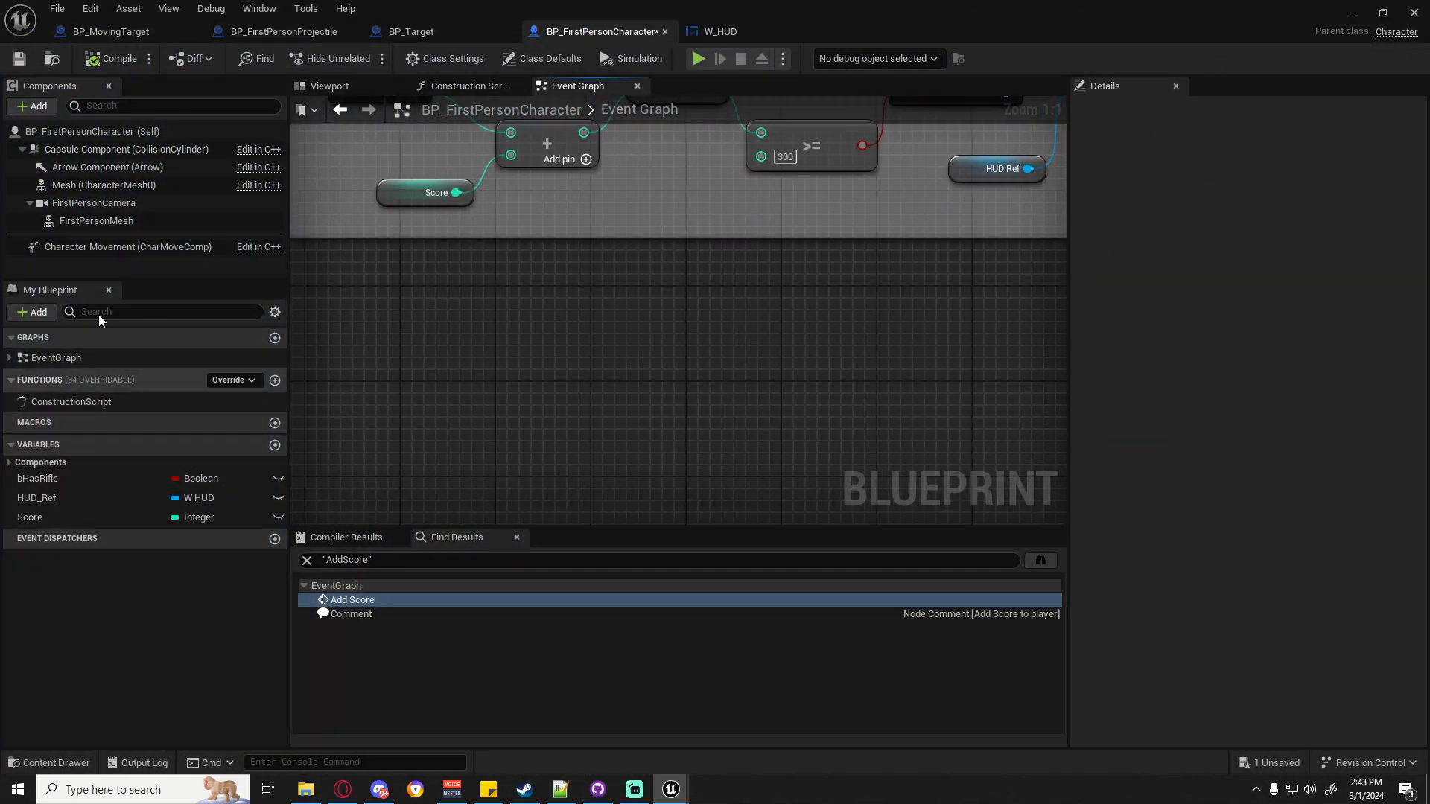
In the W_HUD event graph, add an On Pressed event for Quit_Btn and connect it to a Quit Game node.
left_click(690, 33)
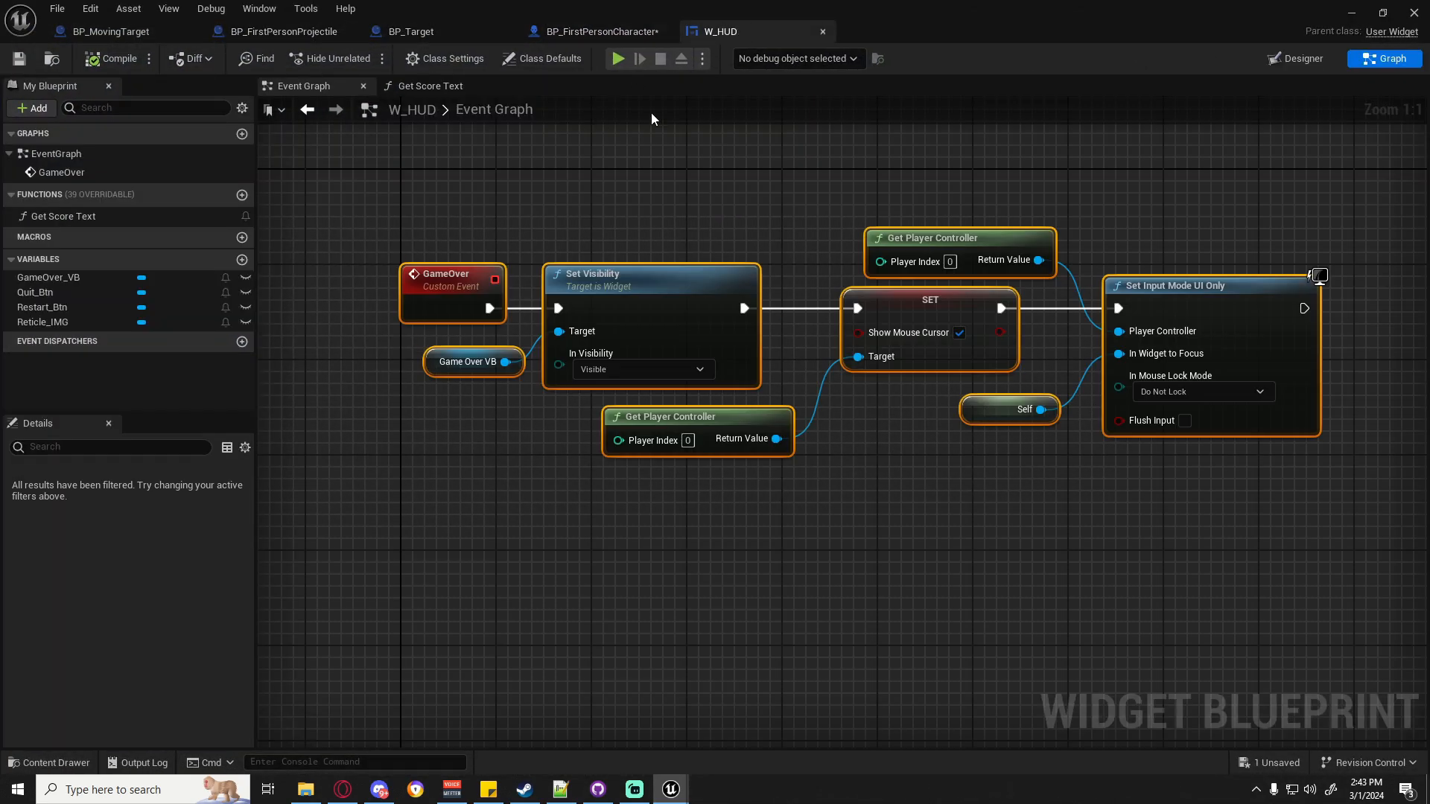
left_click(41, 291)
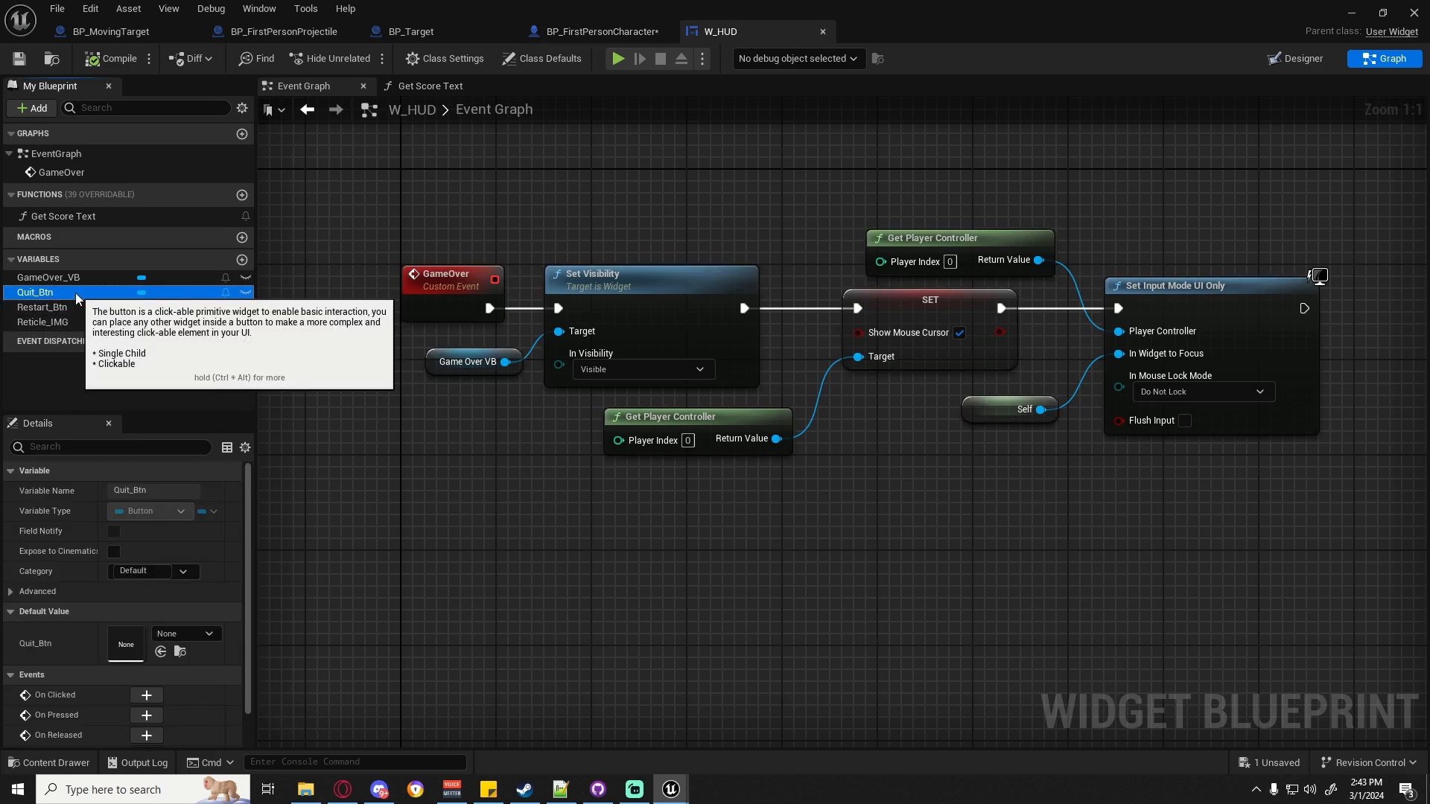
scroll(51, 571, "down", 1)
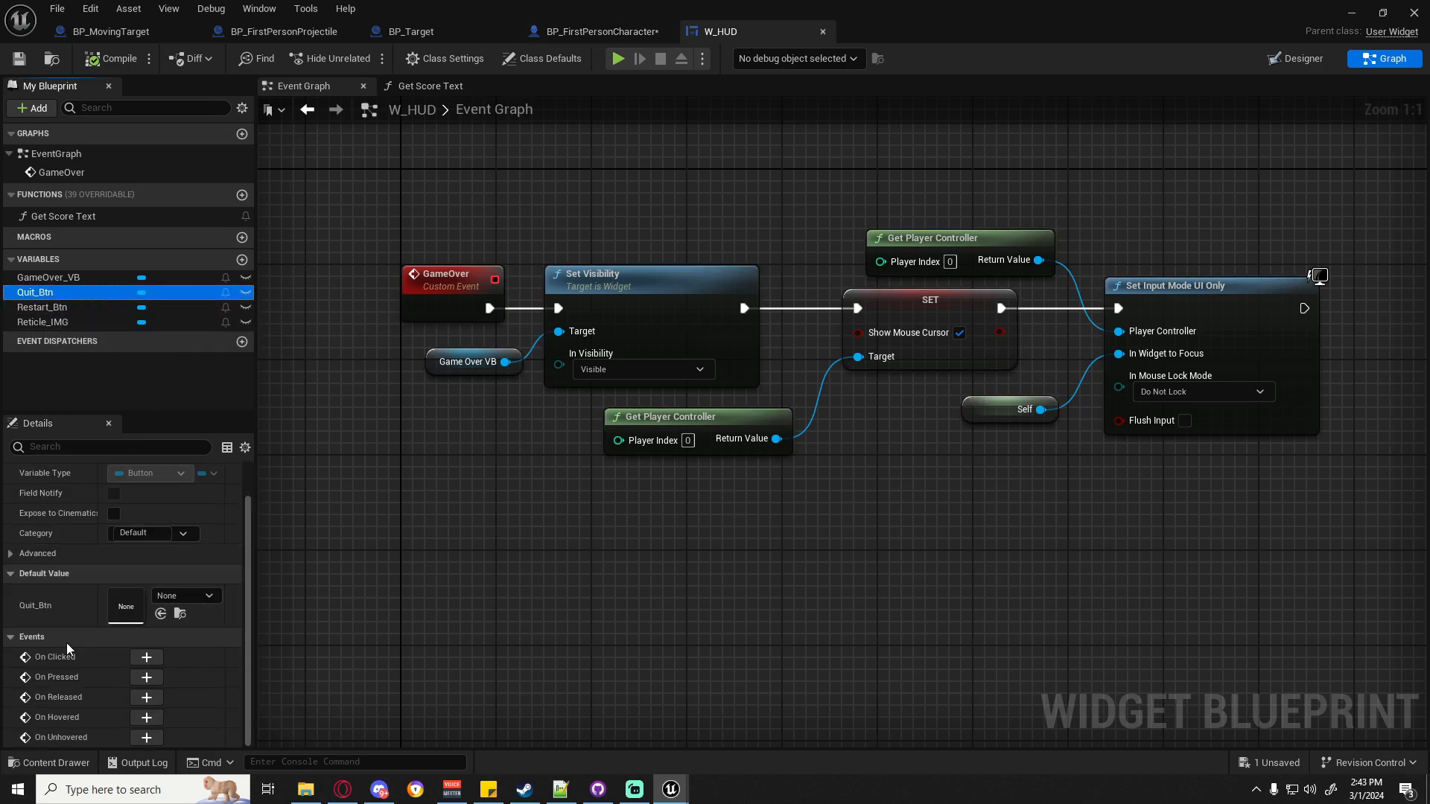
left_click(146, 677)
right_click_drag(674, 545, 422, 540)
left_click_drag(630, 435, 726, 432)
type("quit")
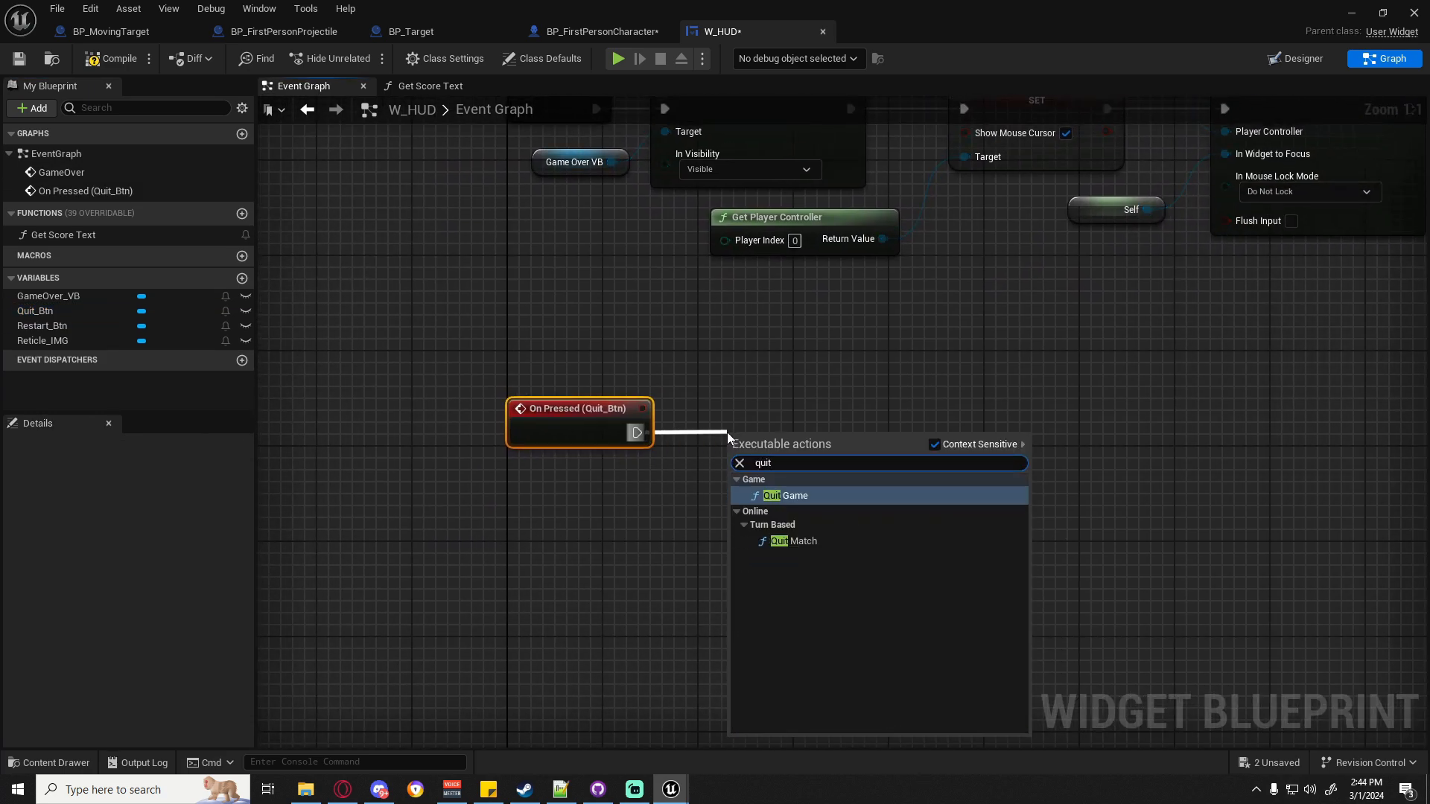
key("Return")
right_click(727, 432)
left_click(884, 457)
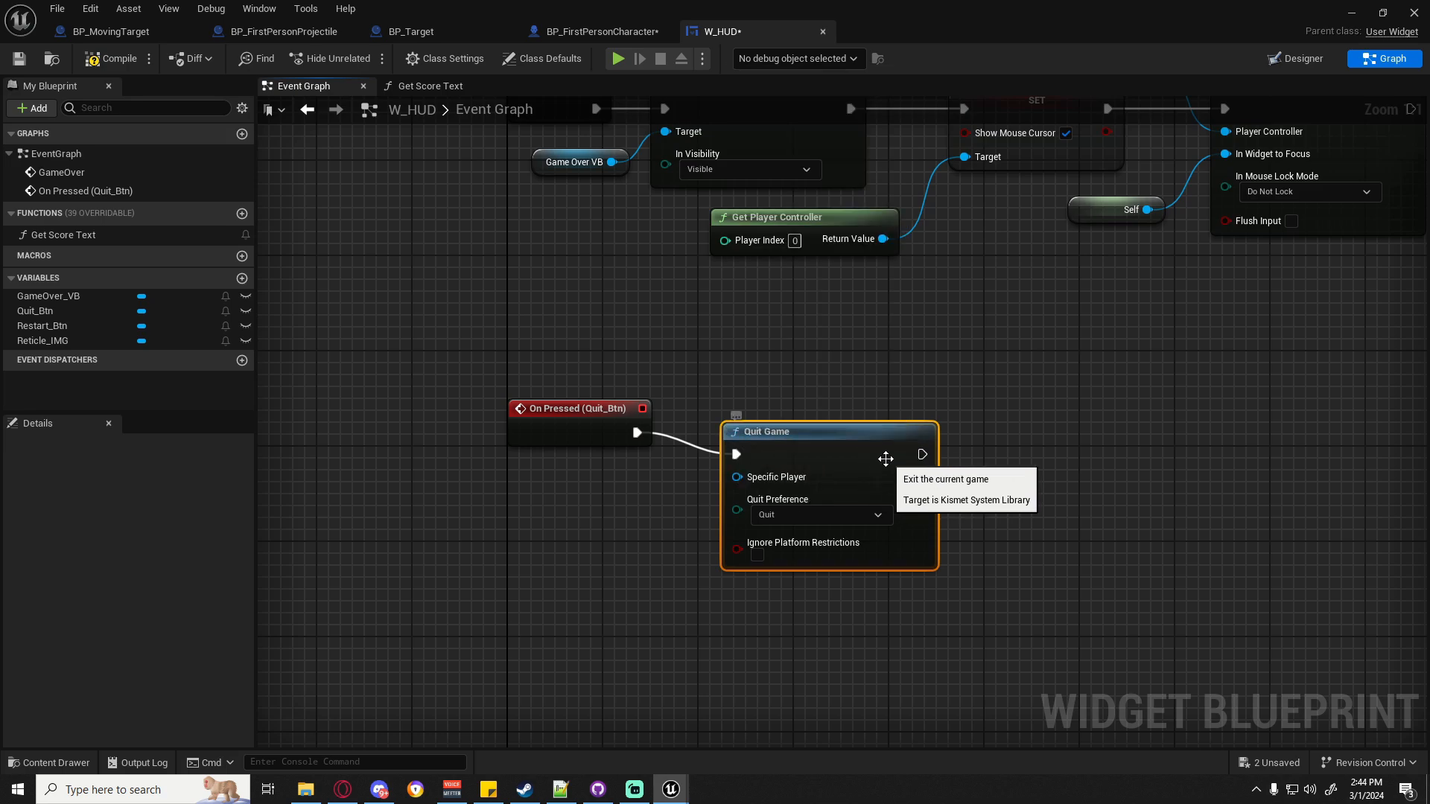
Move the Quit Game node clear of the Quit_Btn event and straighten the execution wire between them.
left_click_drag(827, 433, 823, 411)
left_click_drag(603, 367, 970, 465)
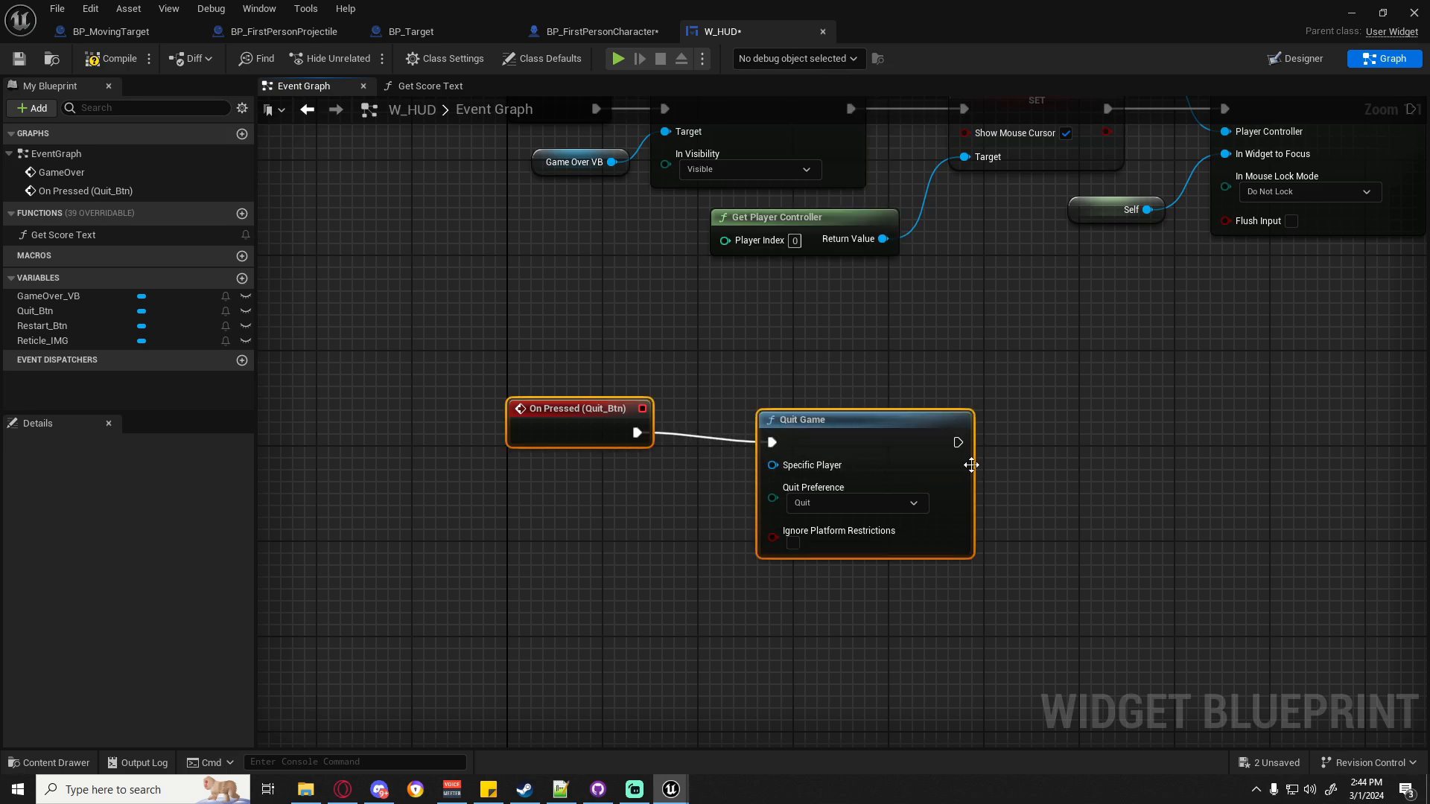
key("q")
left_click_drag(842, 428, 843, 400)
left_click_drag(717, 326, 846, 526)
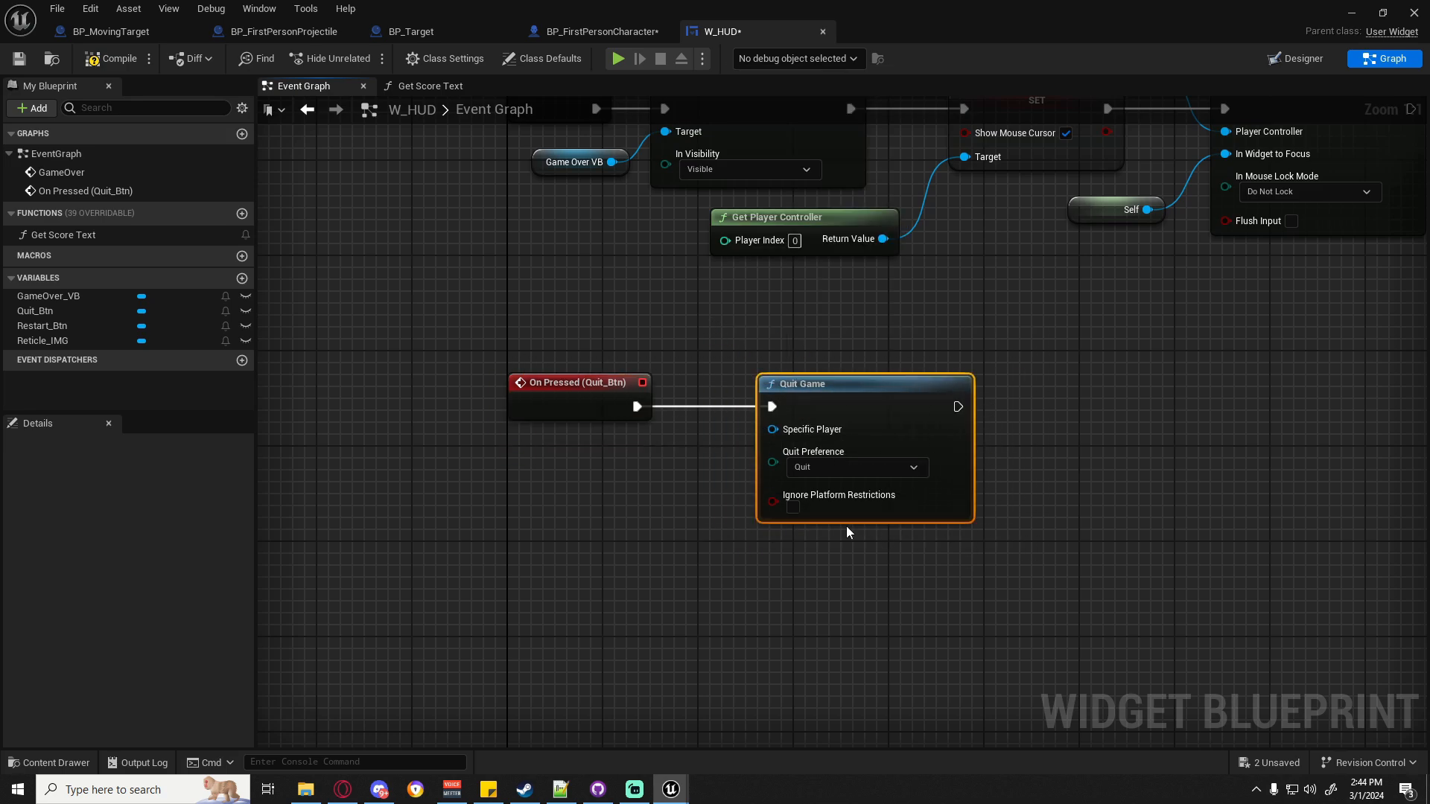
Add an On Pressed event for Restart_Btn below the quit nodes.
right_click_drag(602, 559, 600, 476)
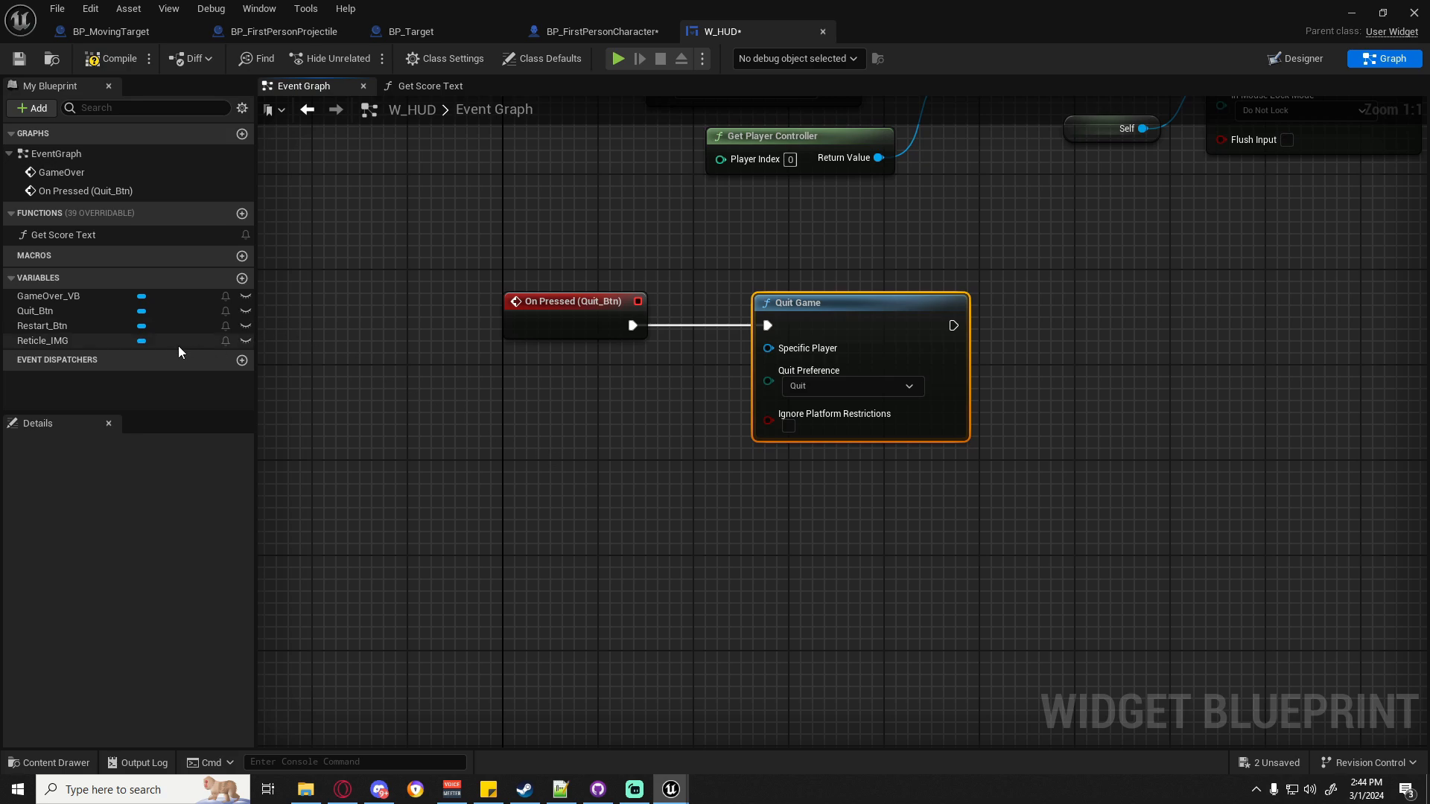
left_click(77, 327)
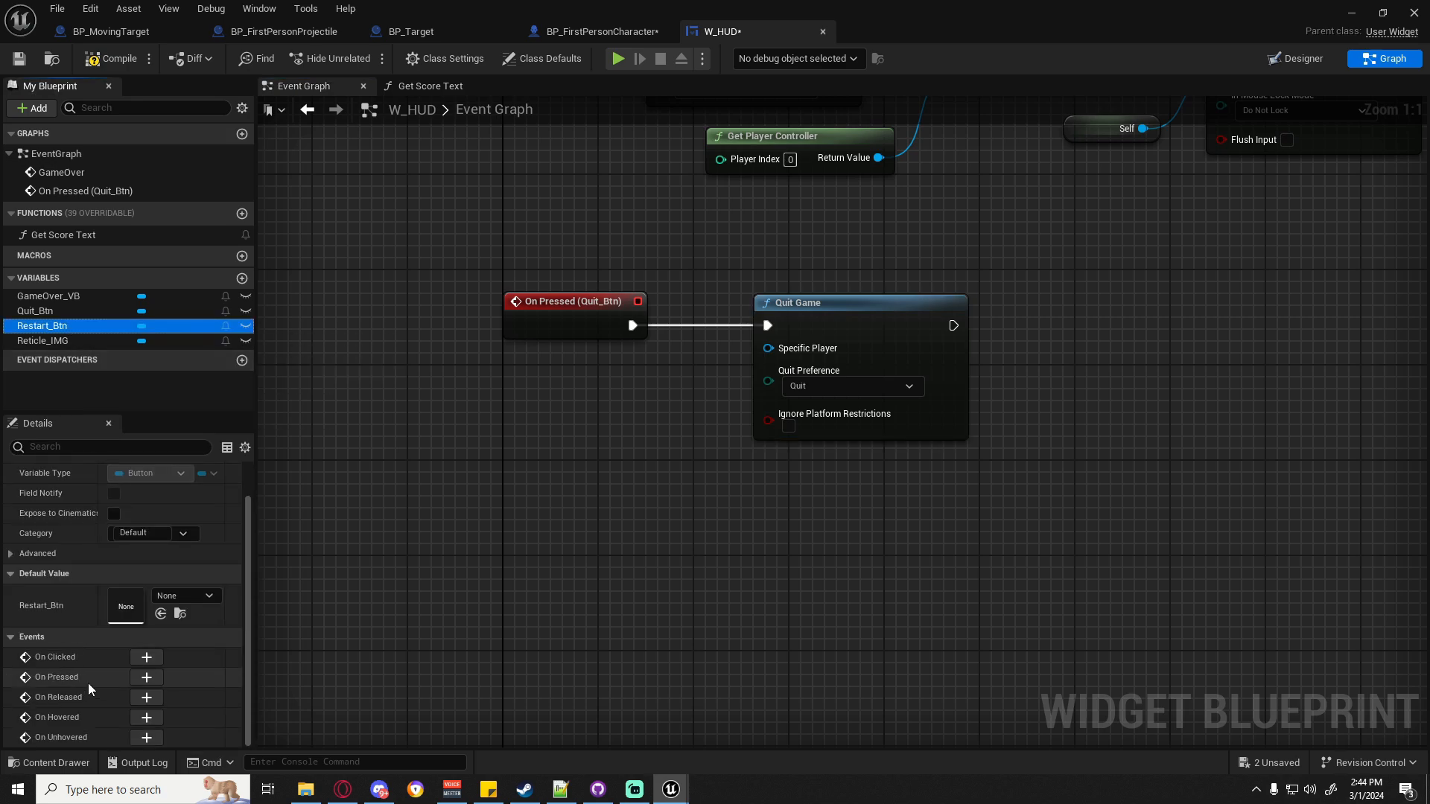
left_click(147, 678)
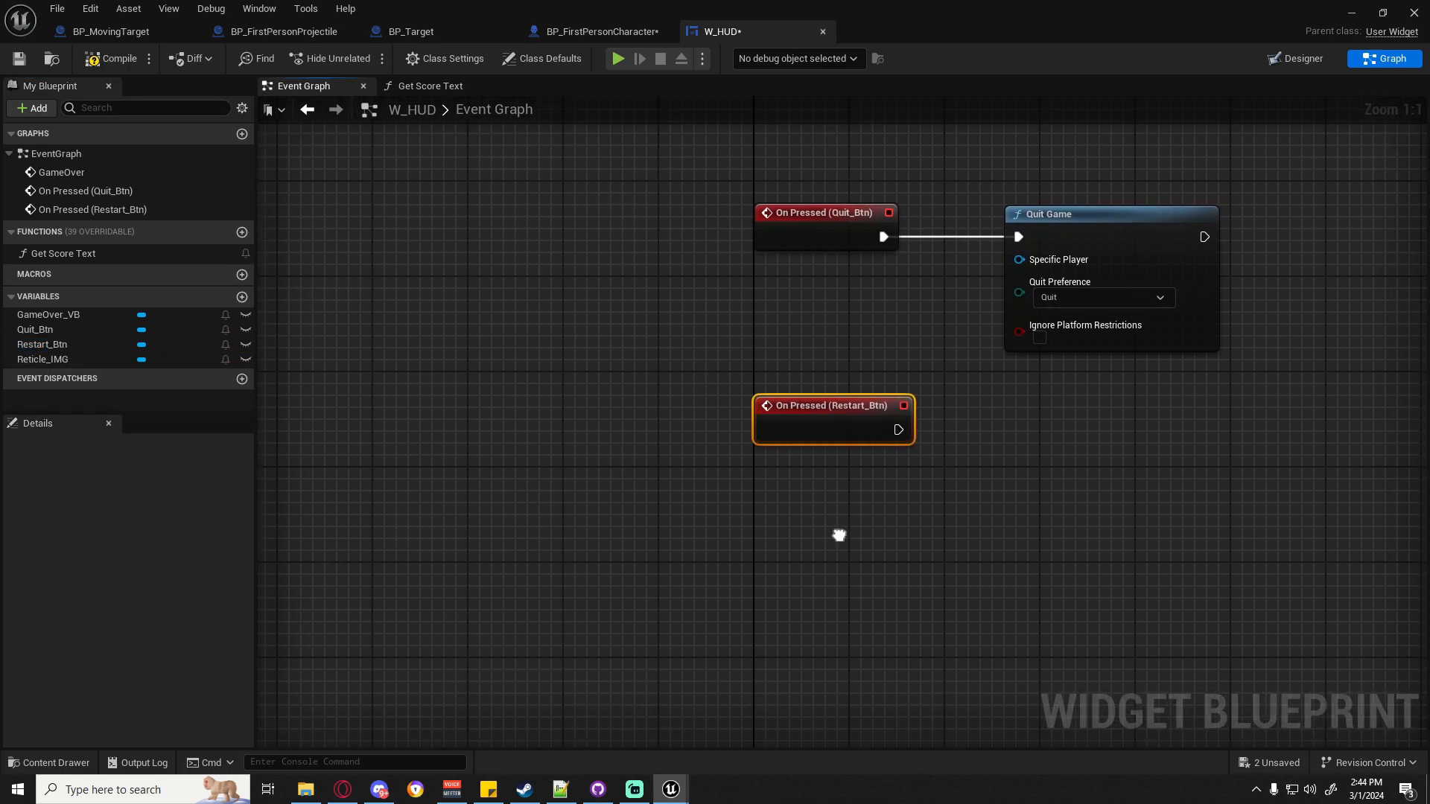
right_click_drag(839, 536, 550, 527)
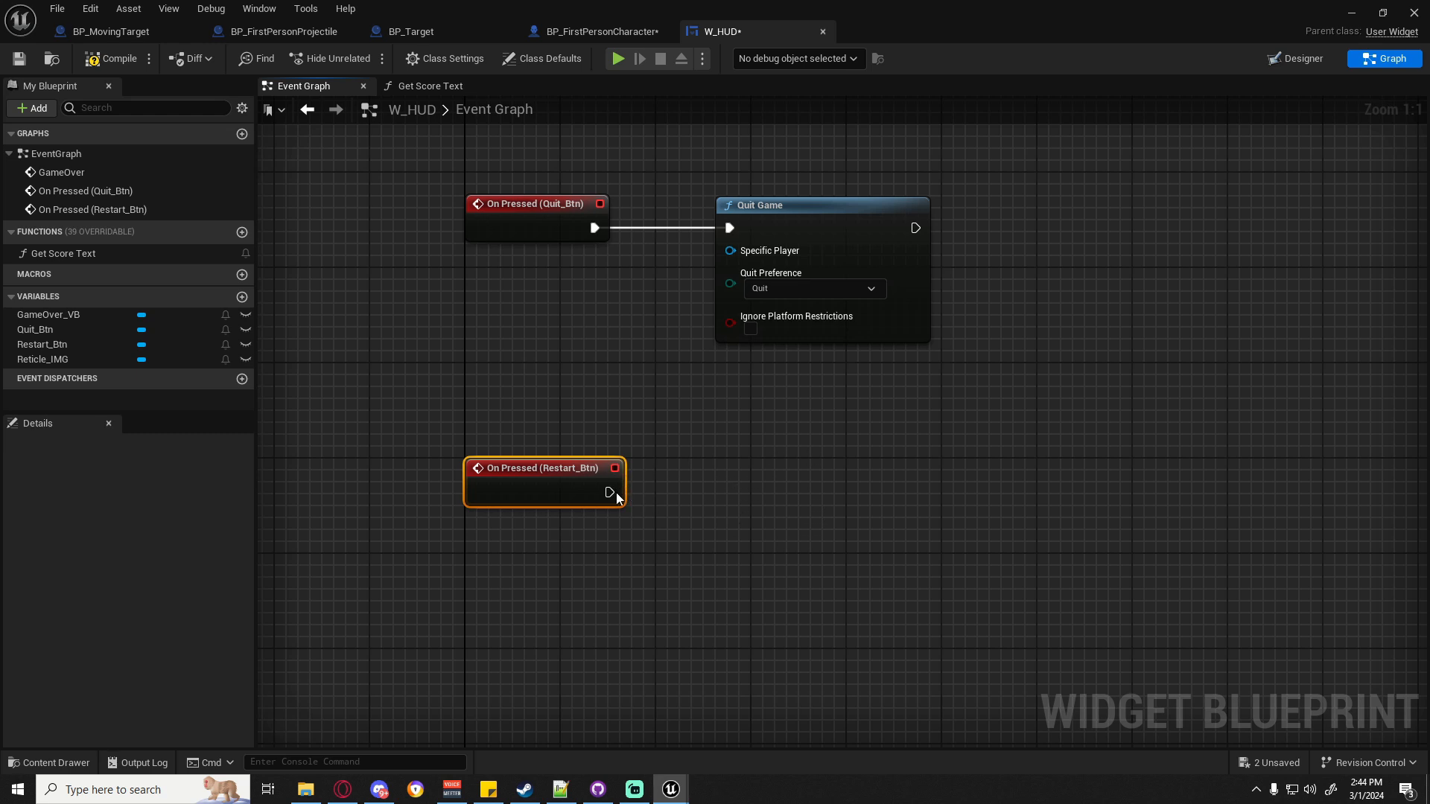
Add a Get Current Level Name node beside the Restart_Btn event and connect the event's execution output to it.
right_click(584, 565)
type("get")
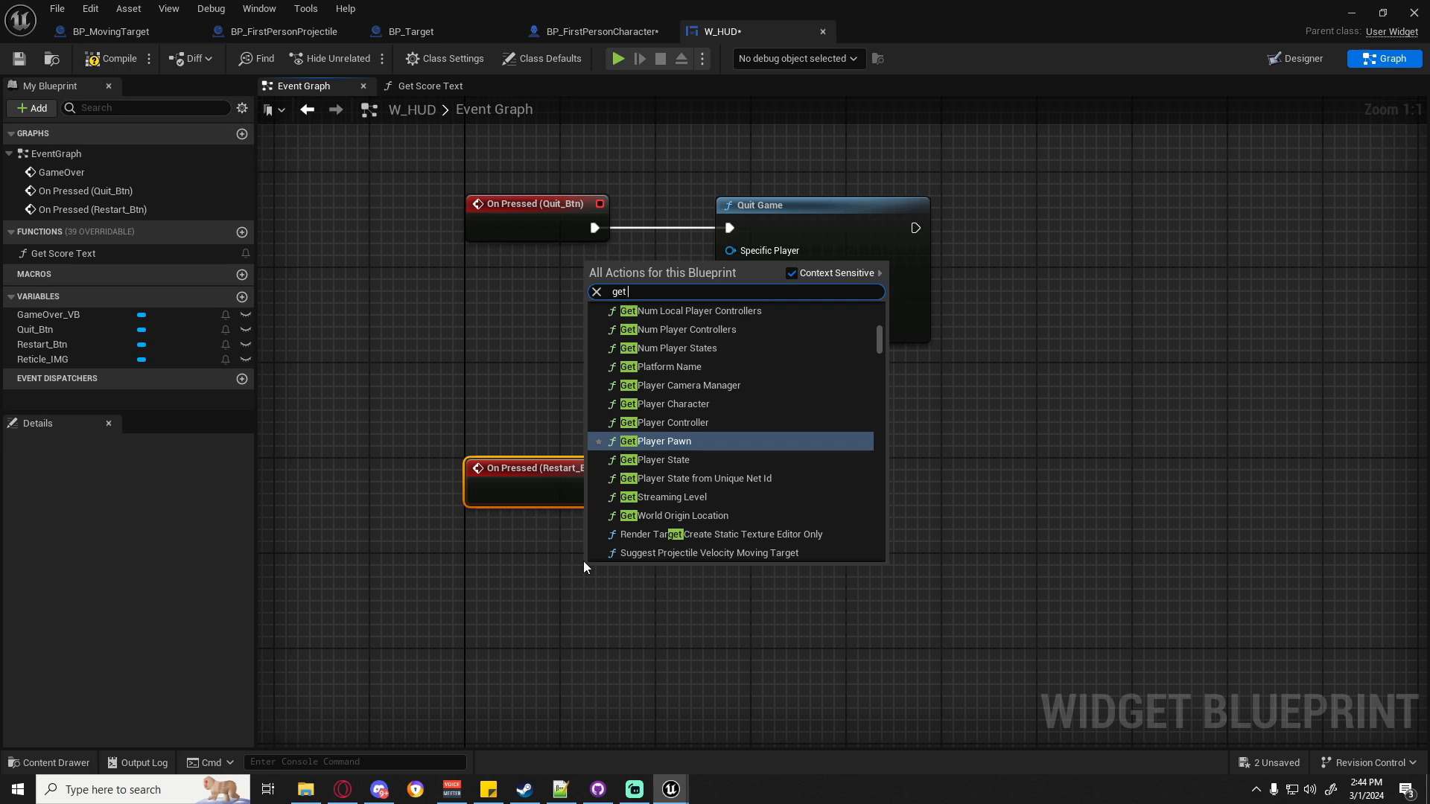
type(" level")
type("name")
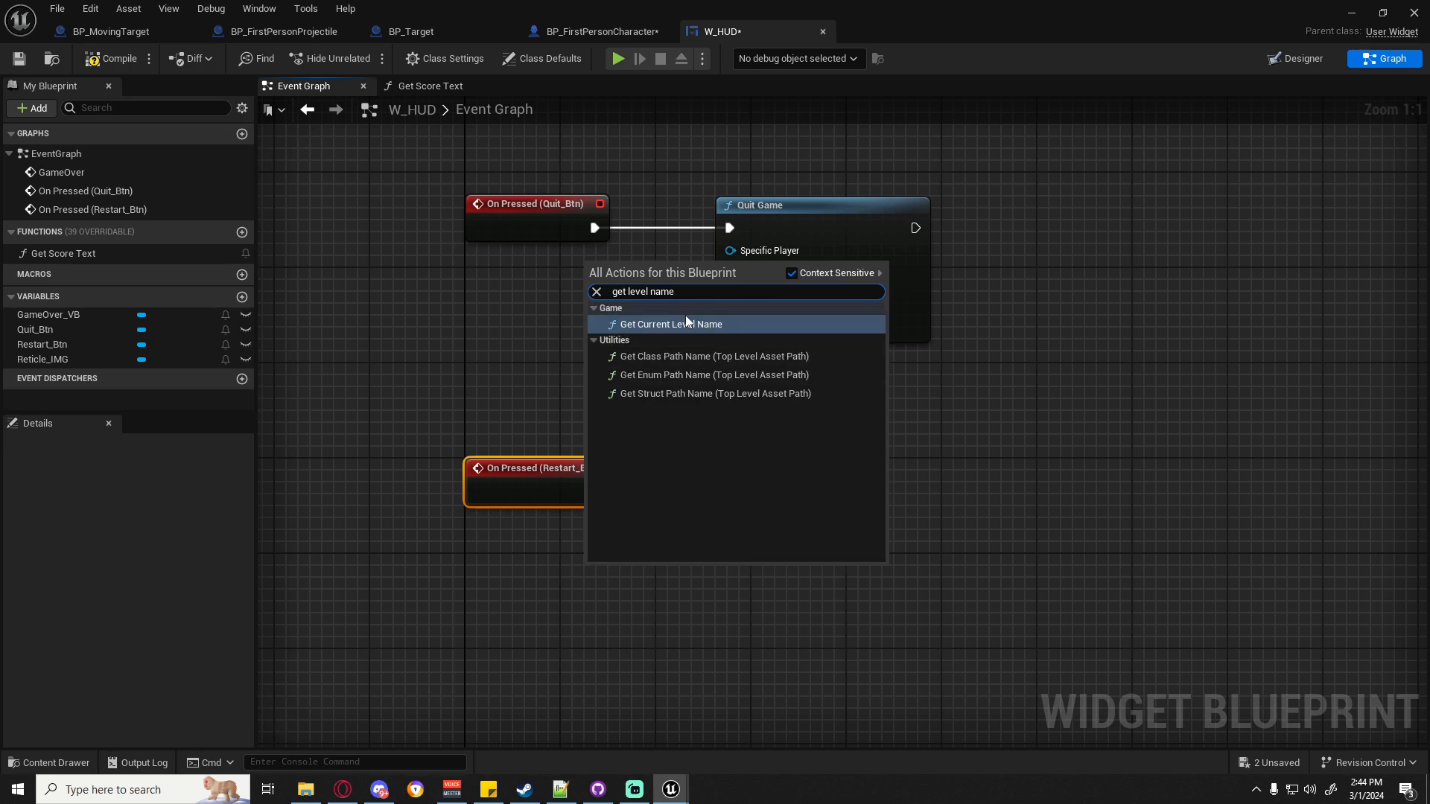
left_click(683, 324)
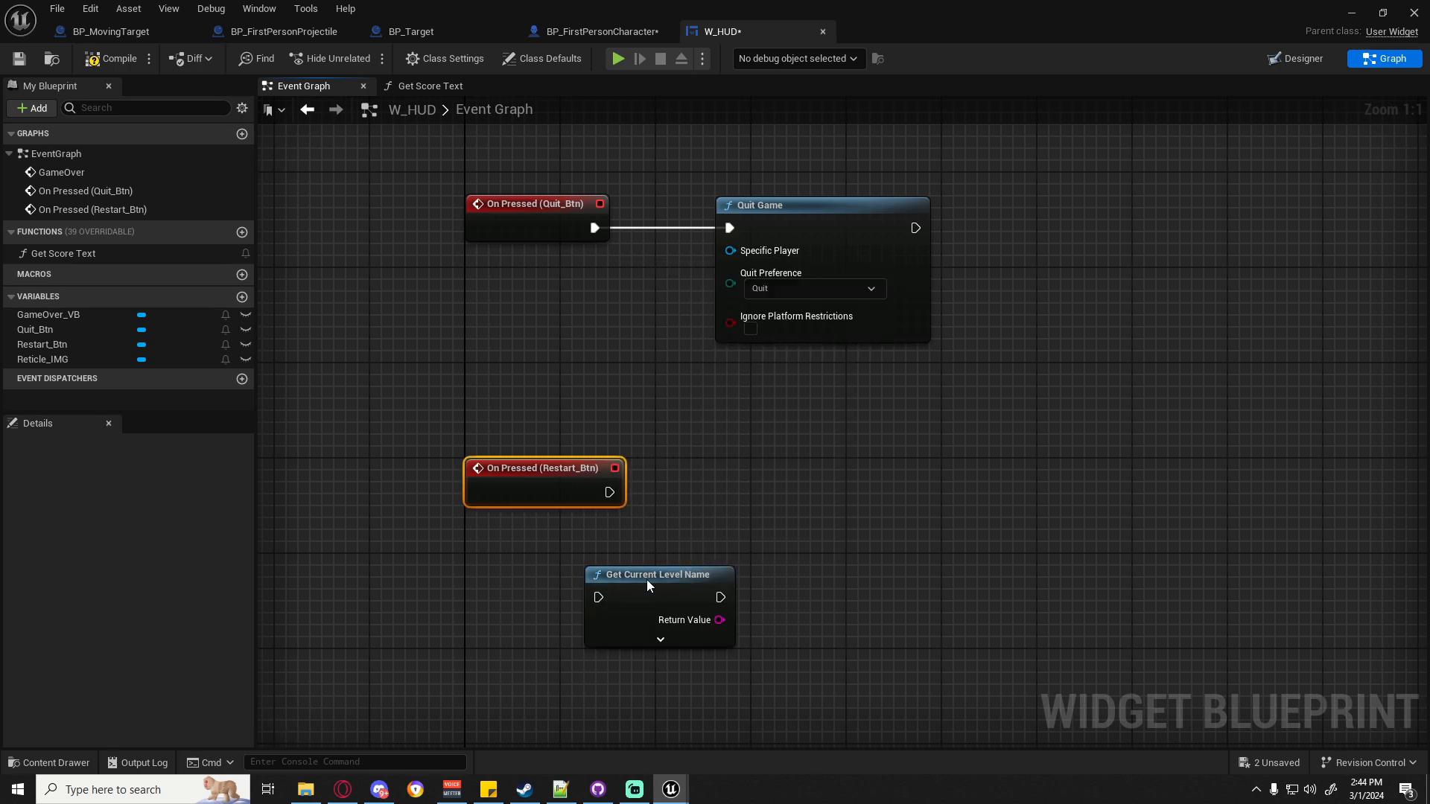
left_click_drag(646, 579, 624, 494)
left_click_drag(789, 470, 754, 483)
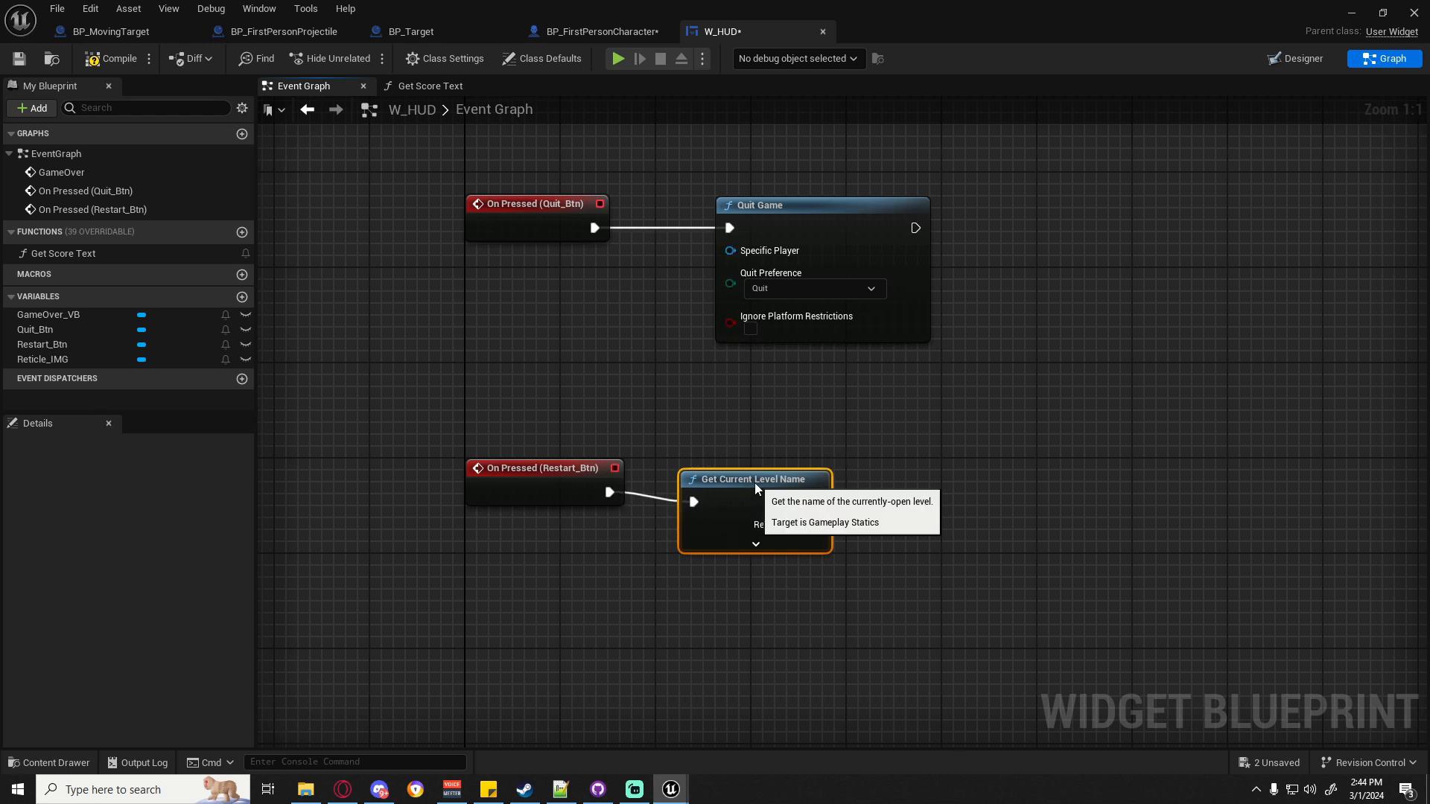
Add an aligned Open Level (by Name) node after Get Current Level Name and feed the Return Value into its Level Name.
left_click_drag(531, 423, 909, 498)
type("q")
type("open l")
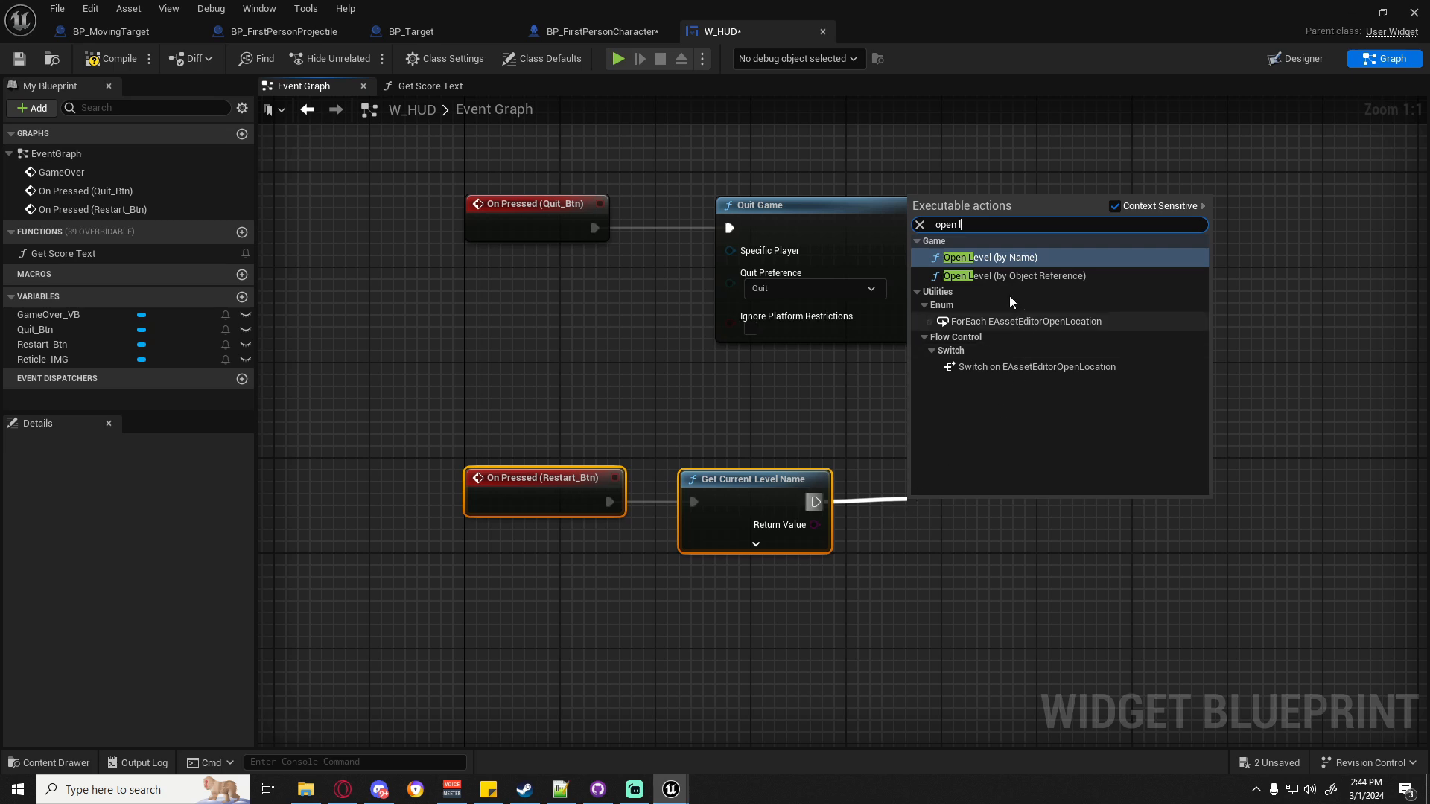
left_click(1017, 254)
left_click_drag(968, 502, 981, 467)
key("q")
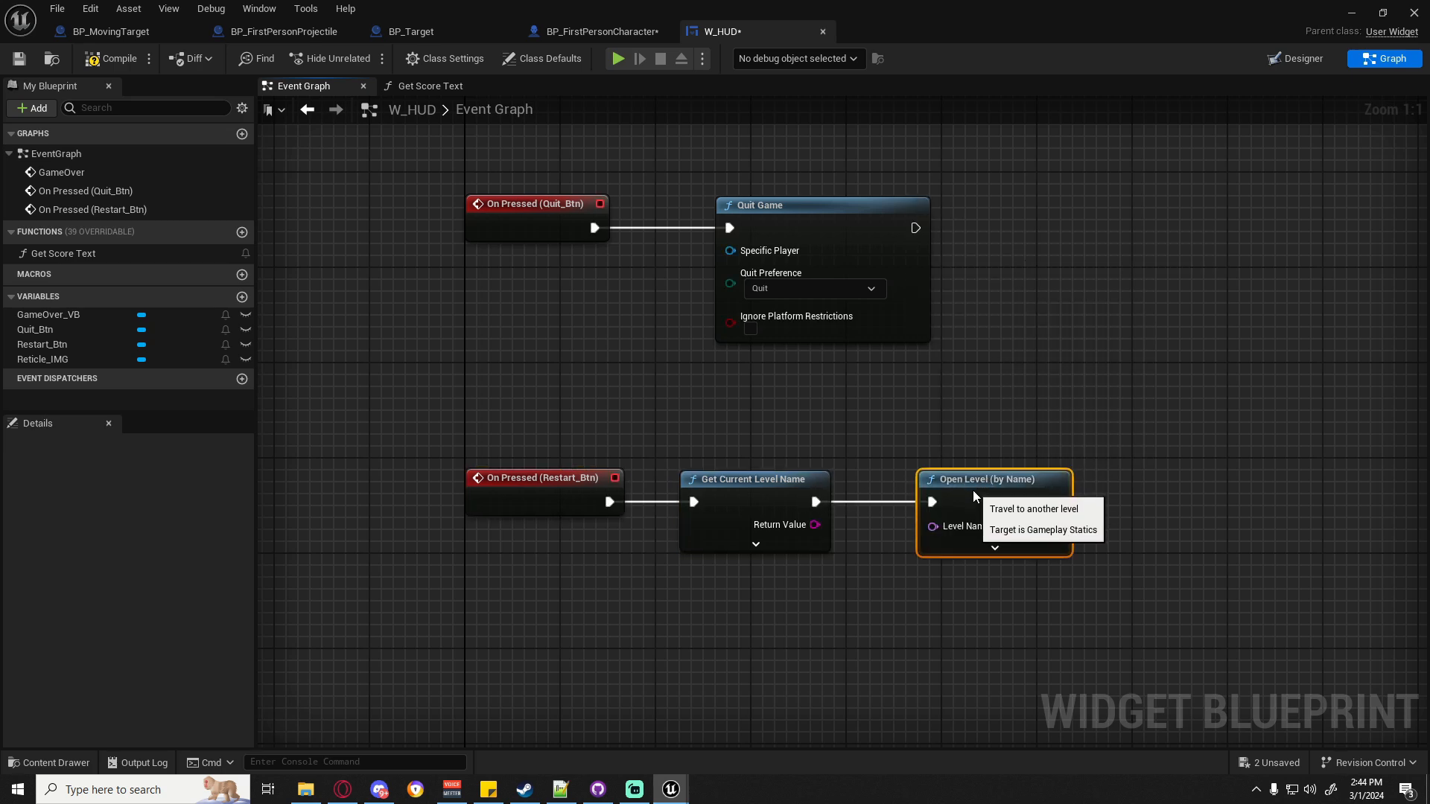
left_click_drag(815, 524, 935, 524)
Space out the conversion node and the Open Level node beside Get Current Level Name, then save all changes.
left_click_drag(861, 491, 883, 549)
left_click_drag(974, 483, 1046, 495)
left_click_drag(878, 539, 903, 536)
left_click_drag(1046, 509, 1046, 497)
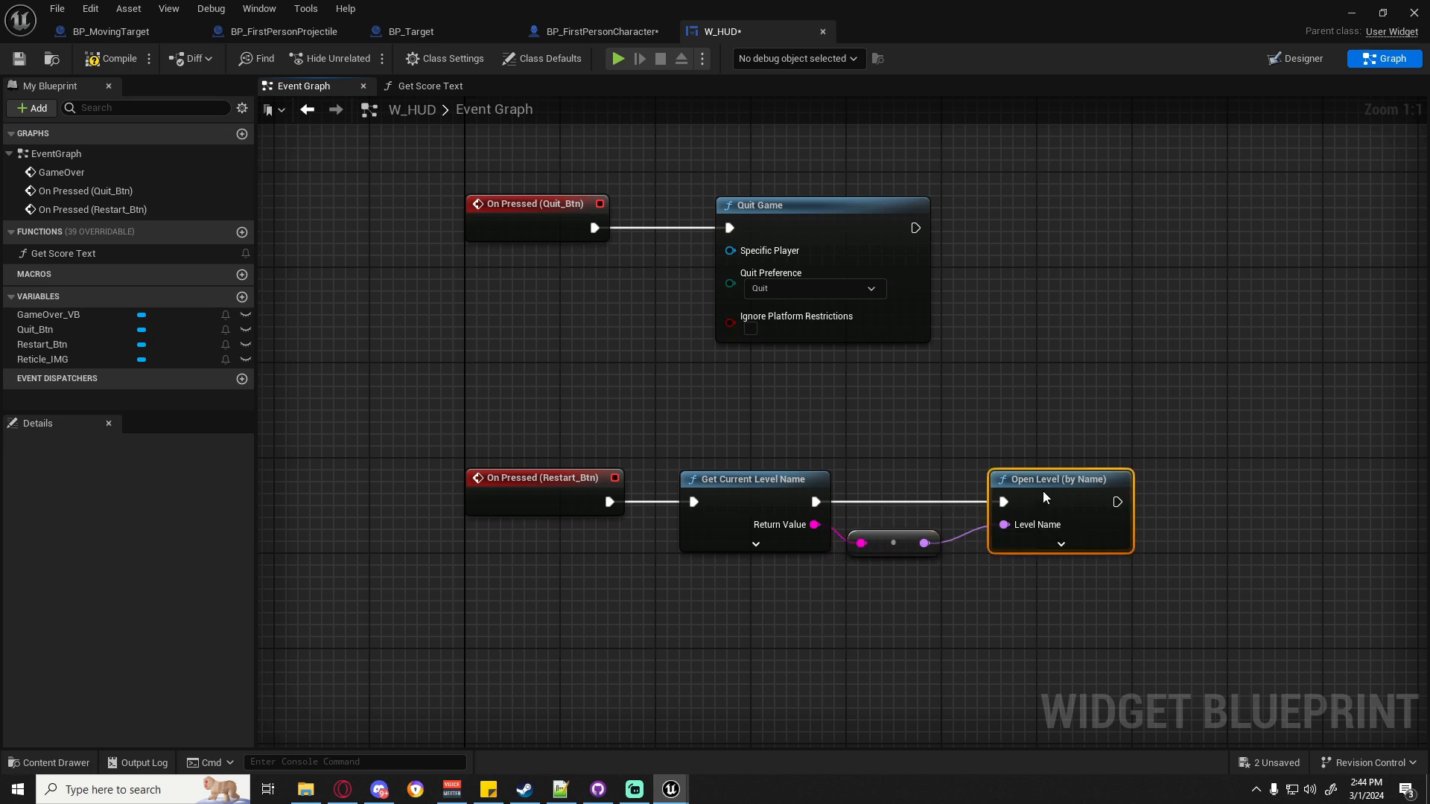
left_click_drag(897, 533, 910, 534)
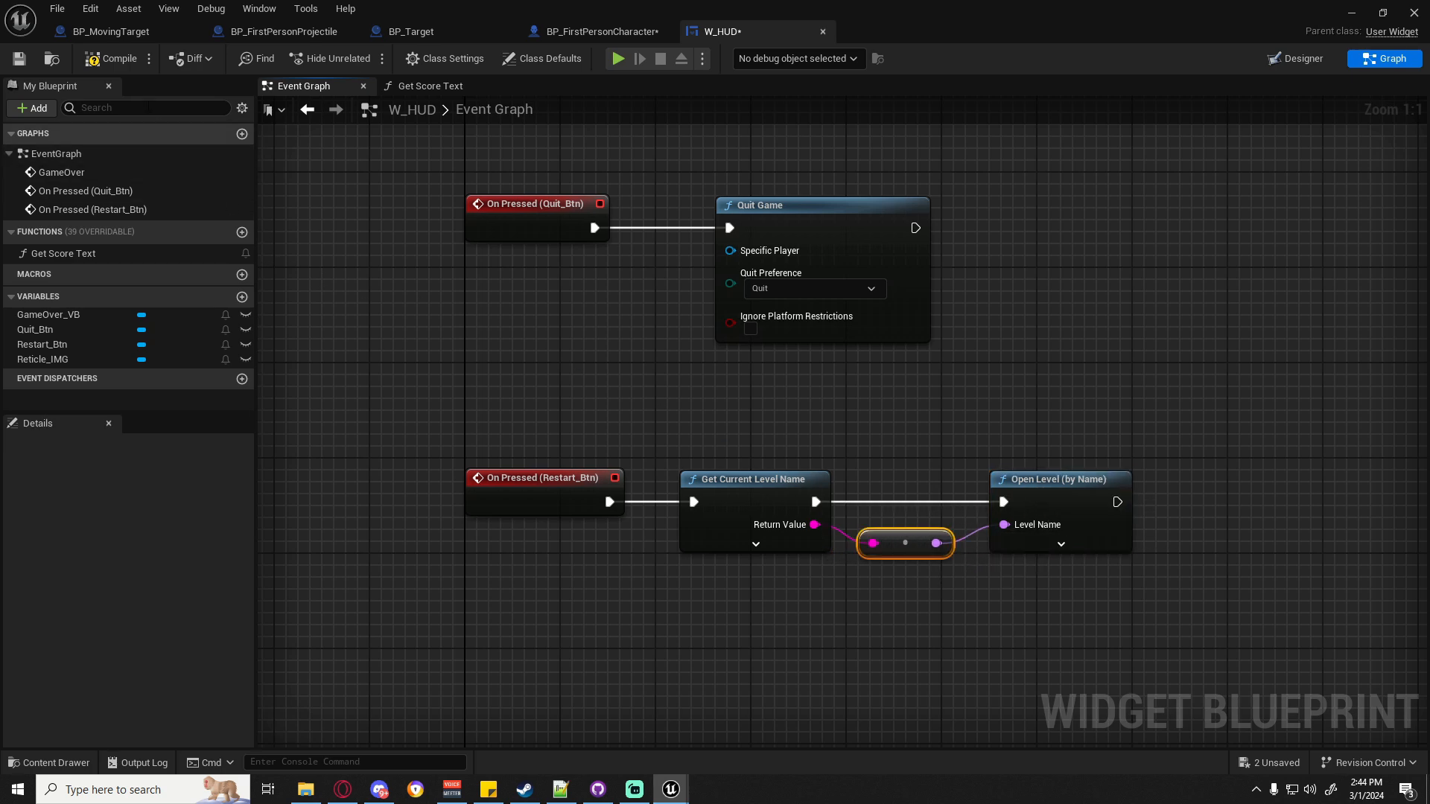
left_click(57, 8)
left_click(138, 102)
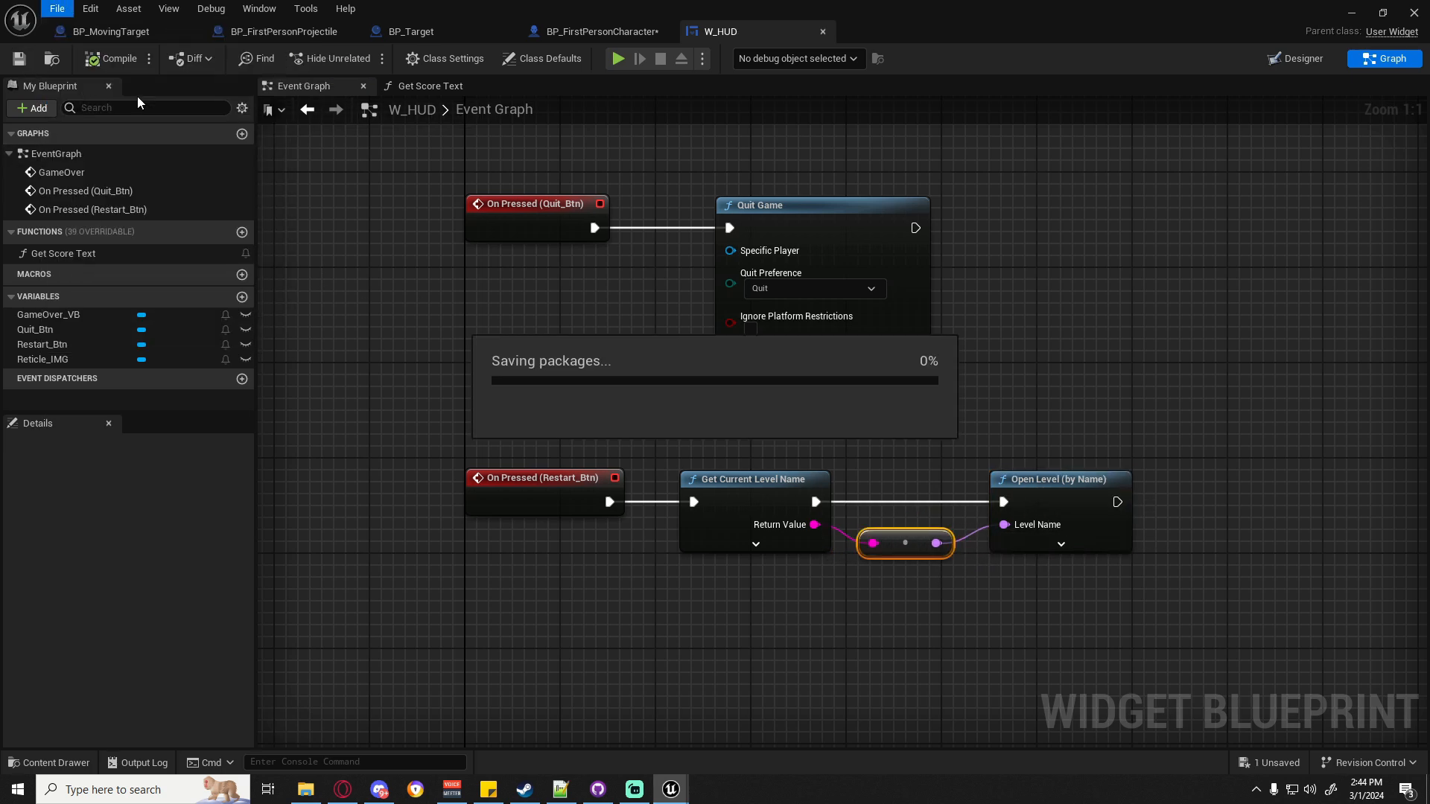
In the W_HUD designer, add a Text widget inside GameOver_VB beneath the Quit button.
left_click(1304, 58)
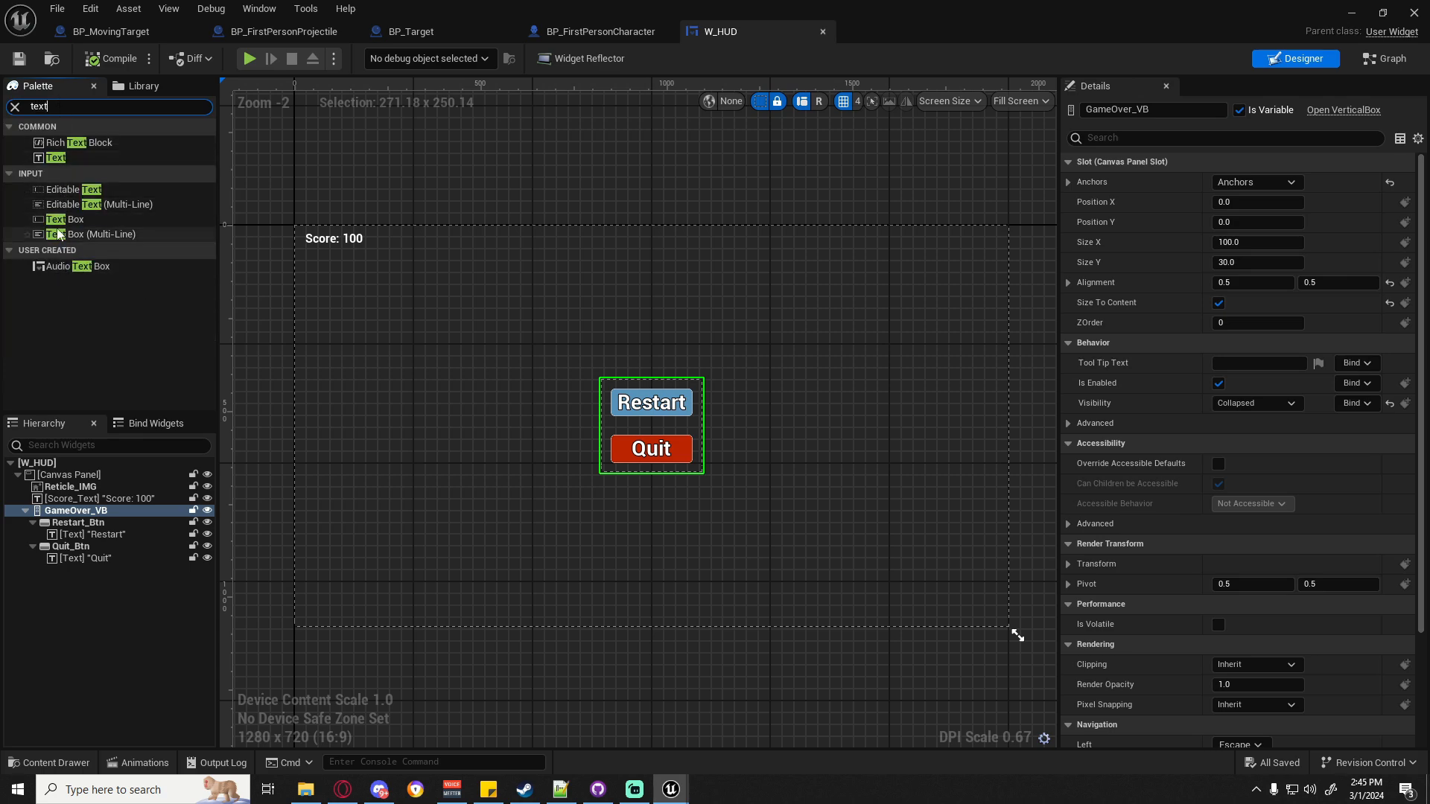
left_click_drag(64, 159, 82, 207)
left_click_drag(68, 522, 71, 515)
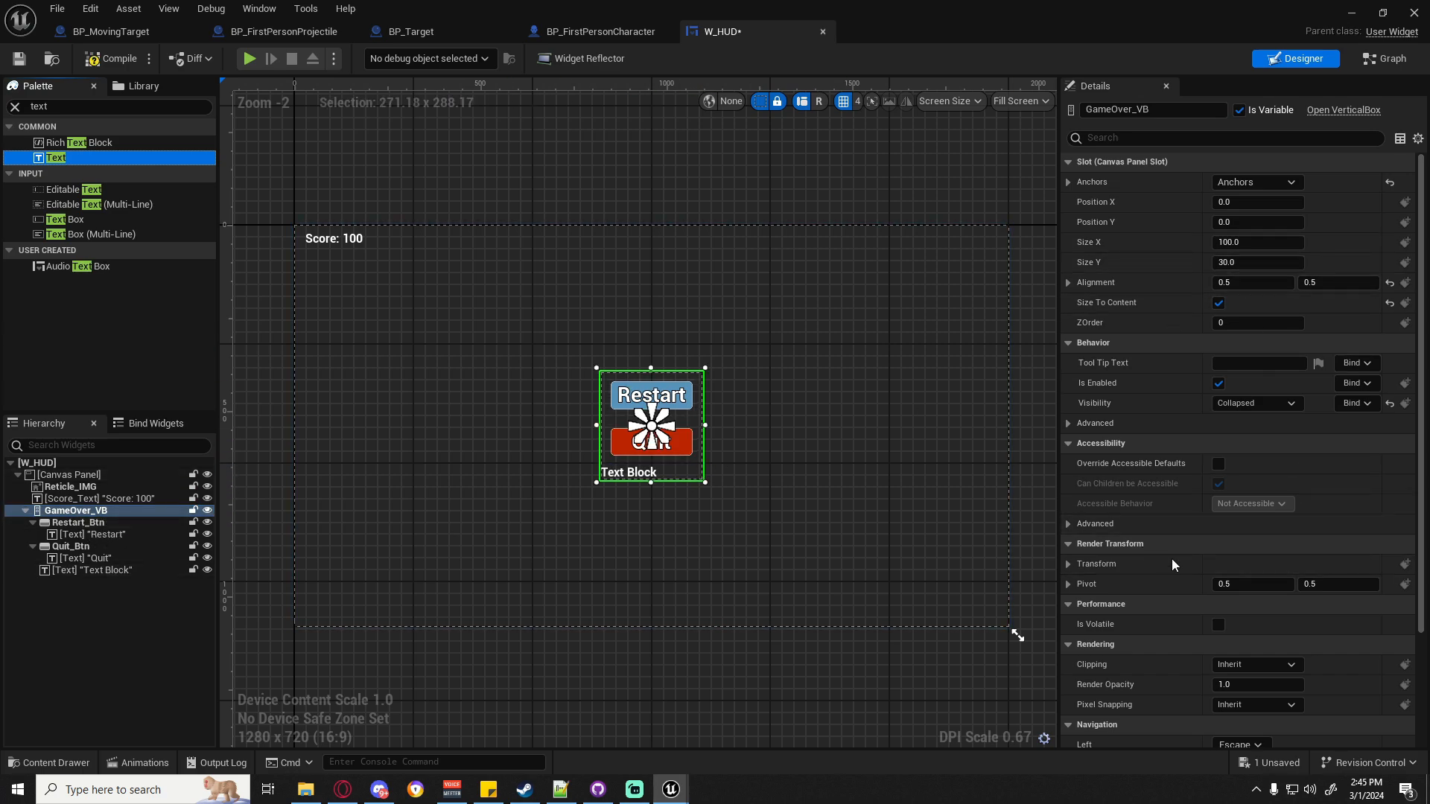
Center the new text block's justification and set its font size to 56.
scroll(1324, 605, "down", 4)
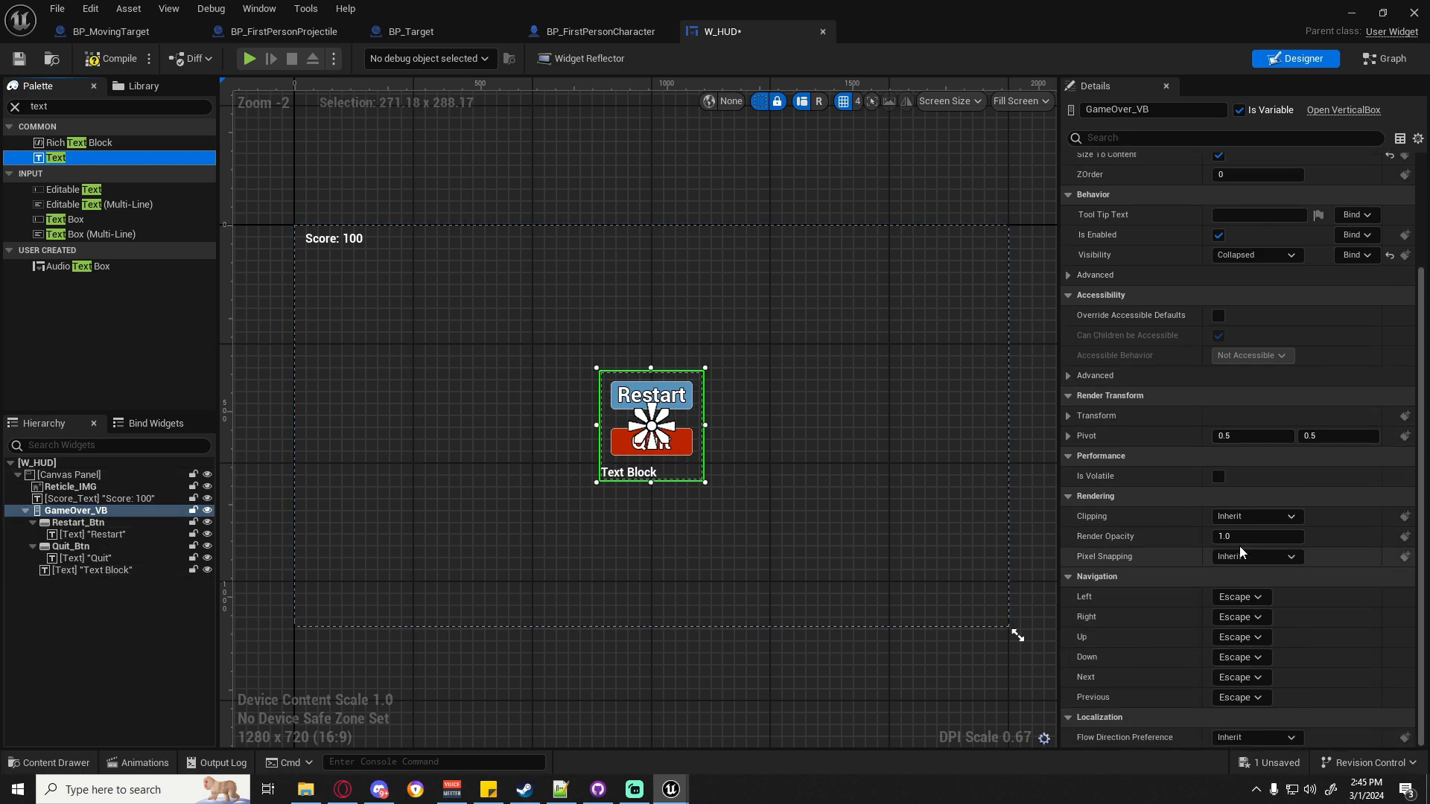
left_click(90, 571)
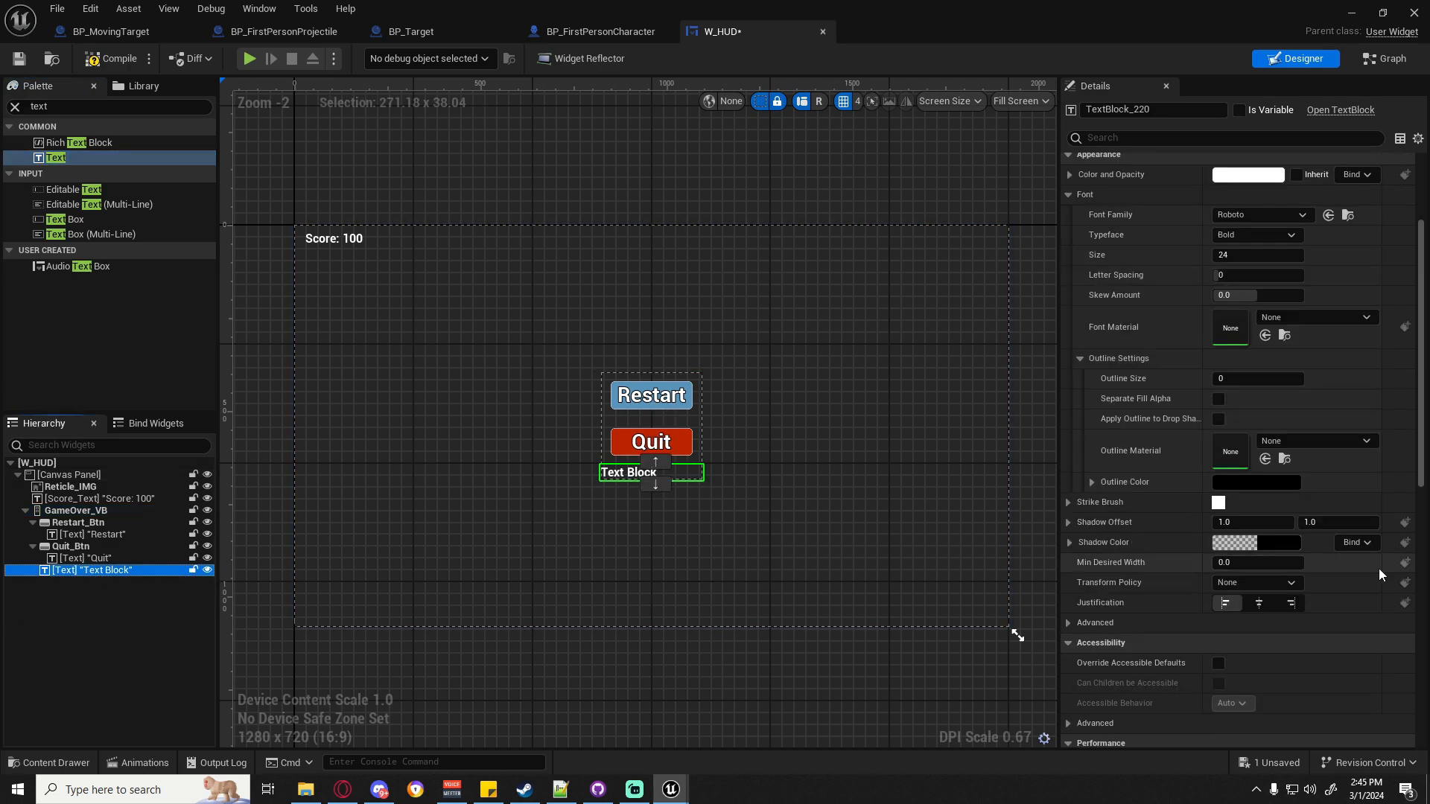
left_click(1260, 604)
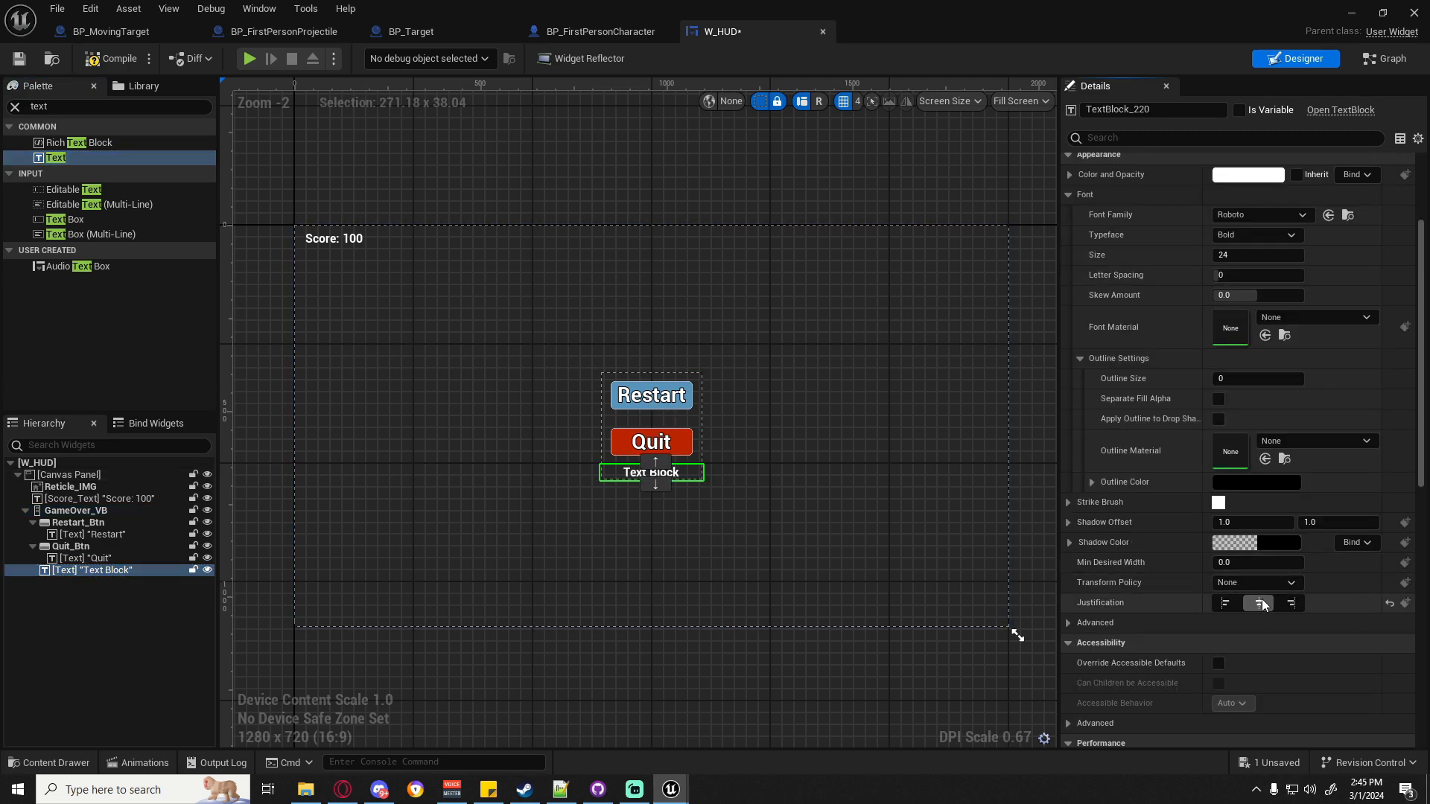
scroll(1253, 514, "up", 1)
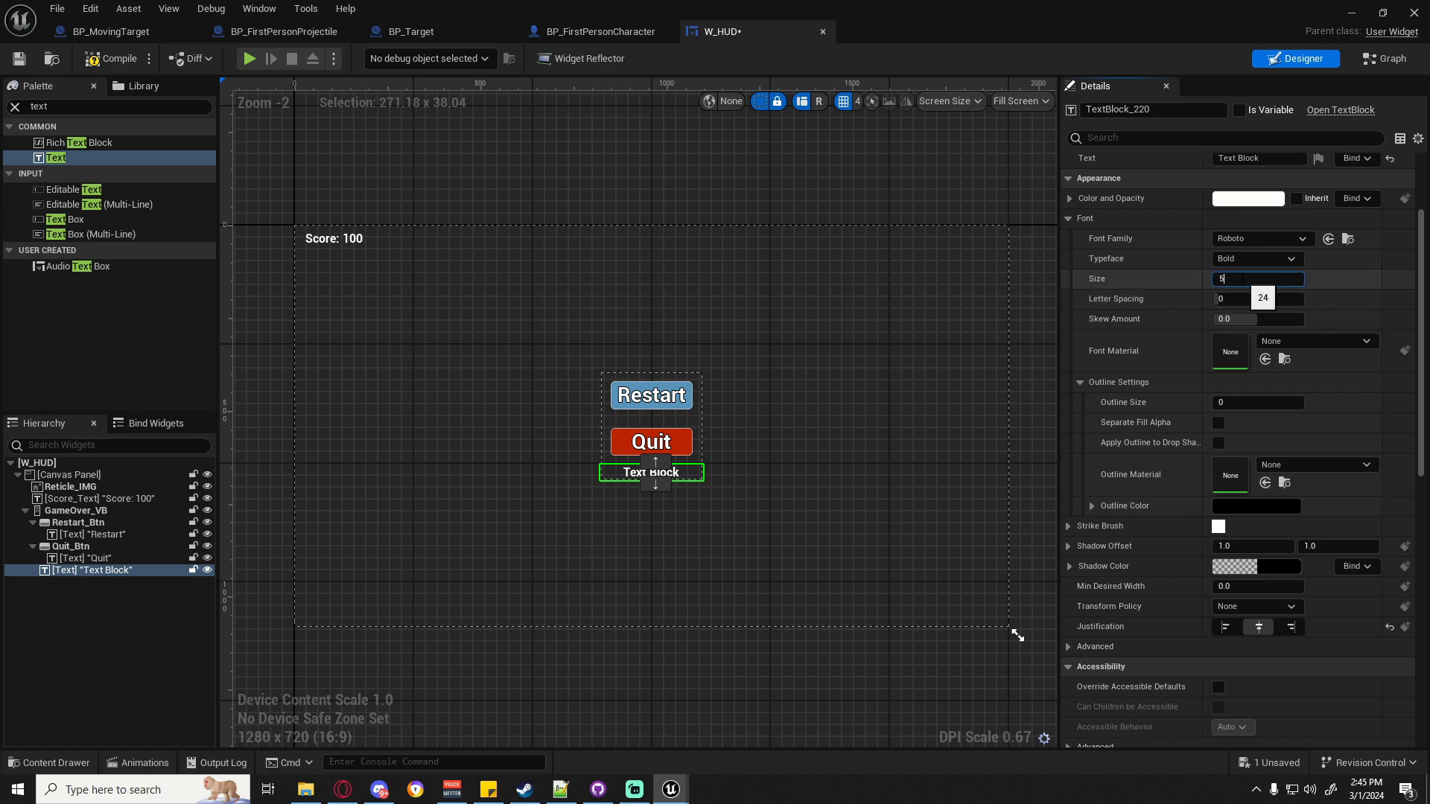
type("6")
key("Return")
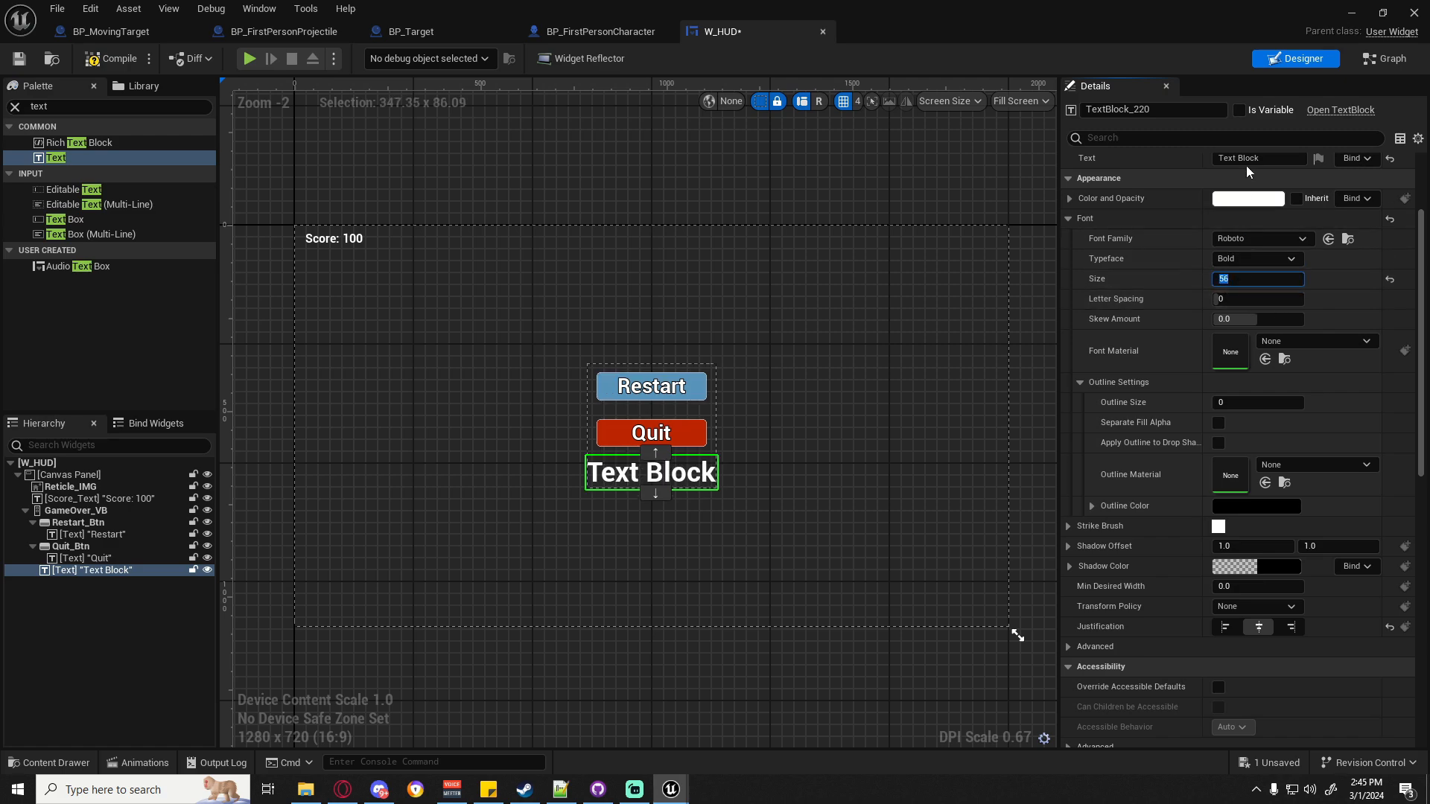
Set the new text block's content to "Score: 5000".
scroll(1243, 358, "up", 4)
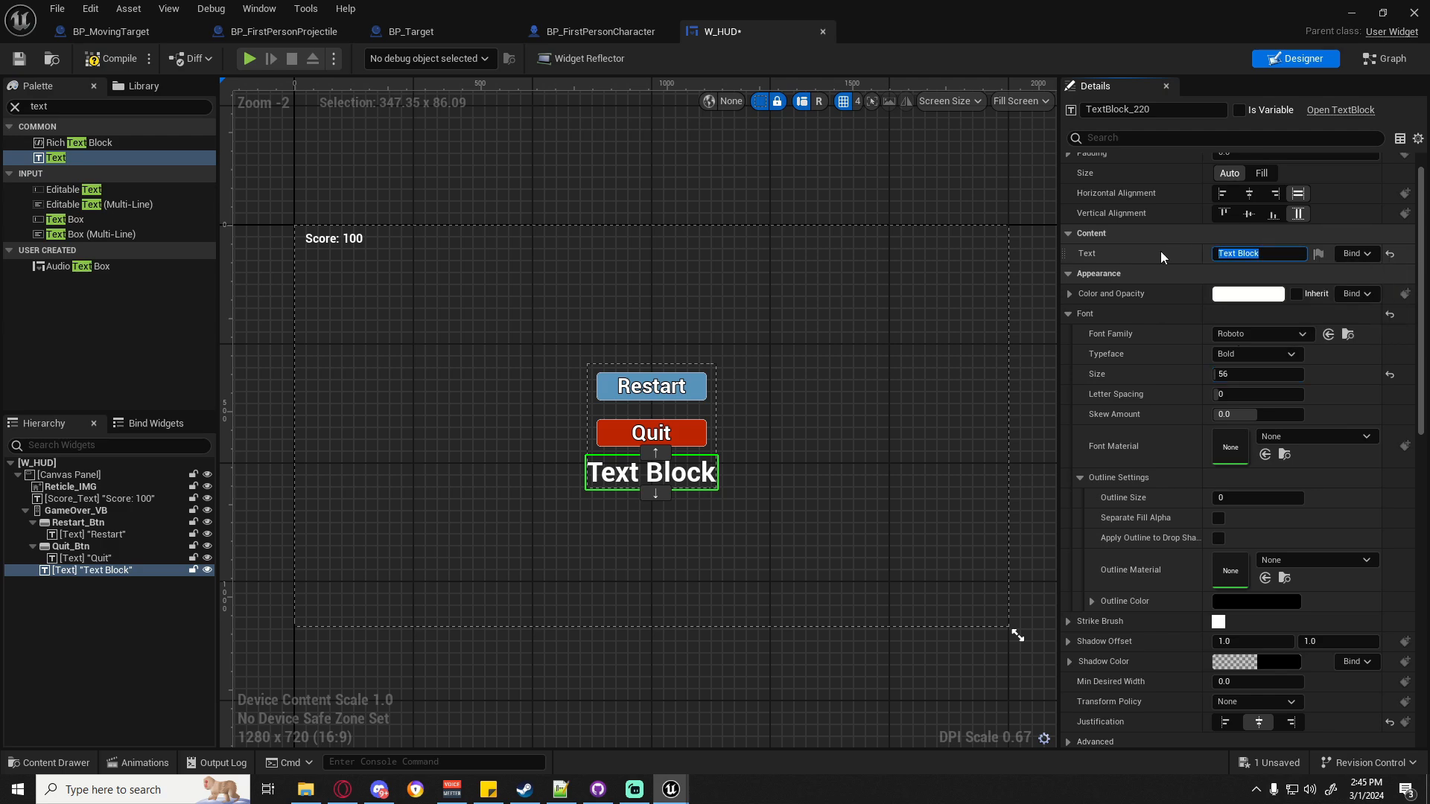
type("Score: 5000")
key("Return")
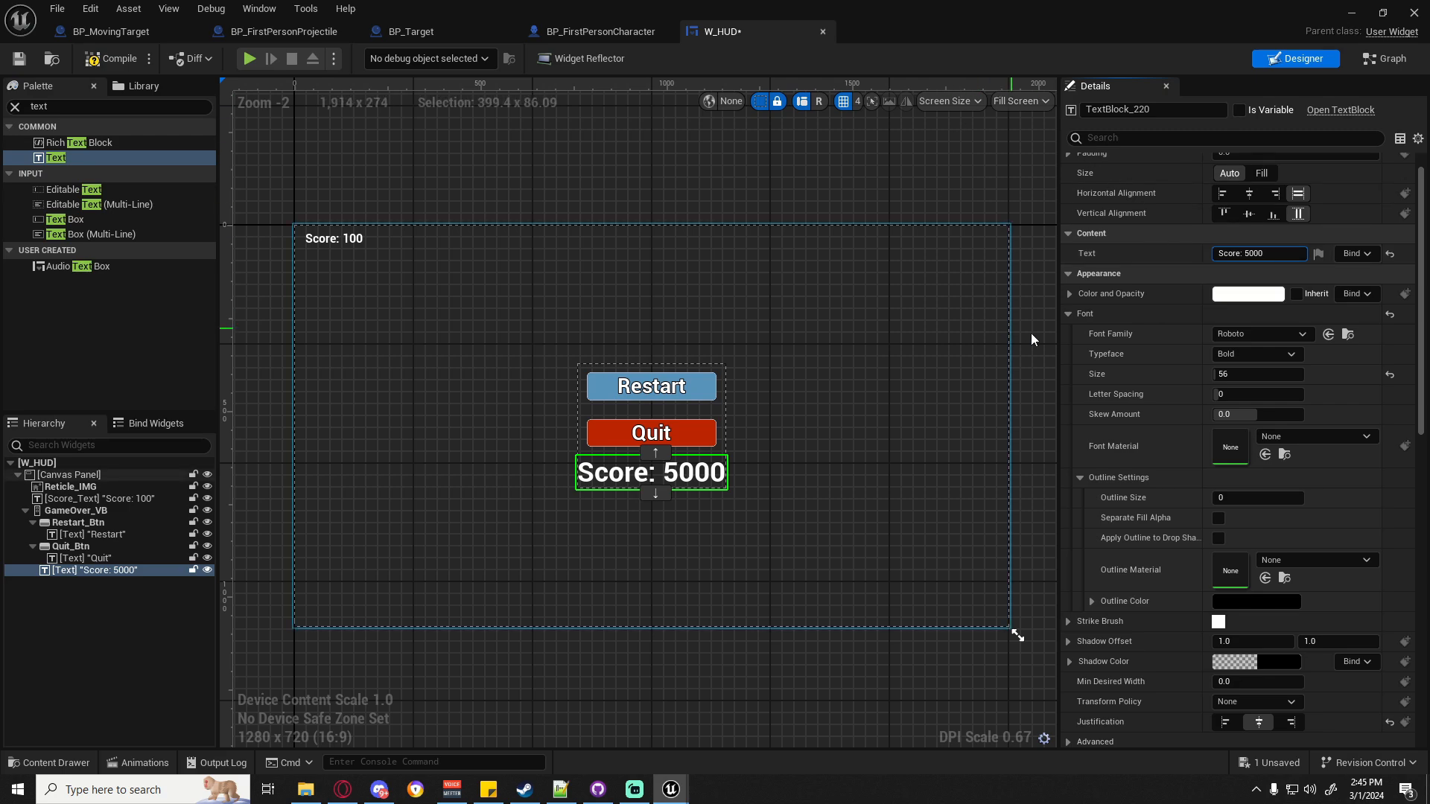
Select the Restart and Quit buttons together and center their horizontal alignment within the vertical box.
left_click(592, 427)
left_click(596, 386, "ctrl")
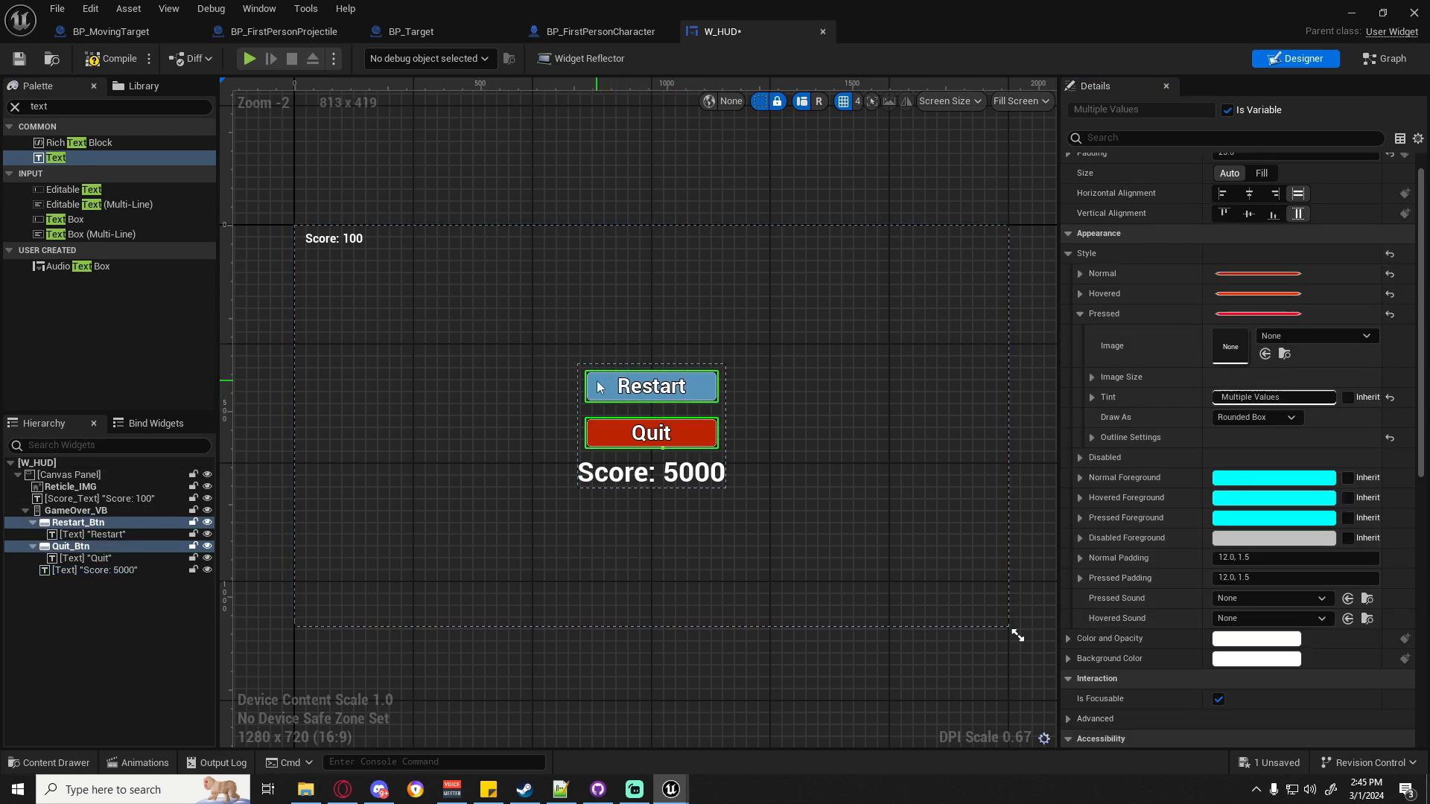
scroll(1278, 312, "up", 1)
left_click(1249, 224)
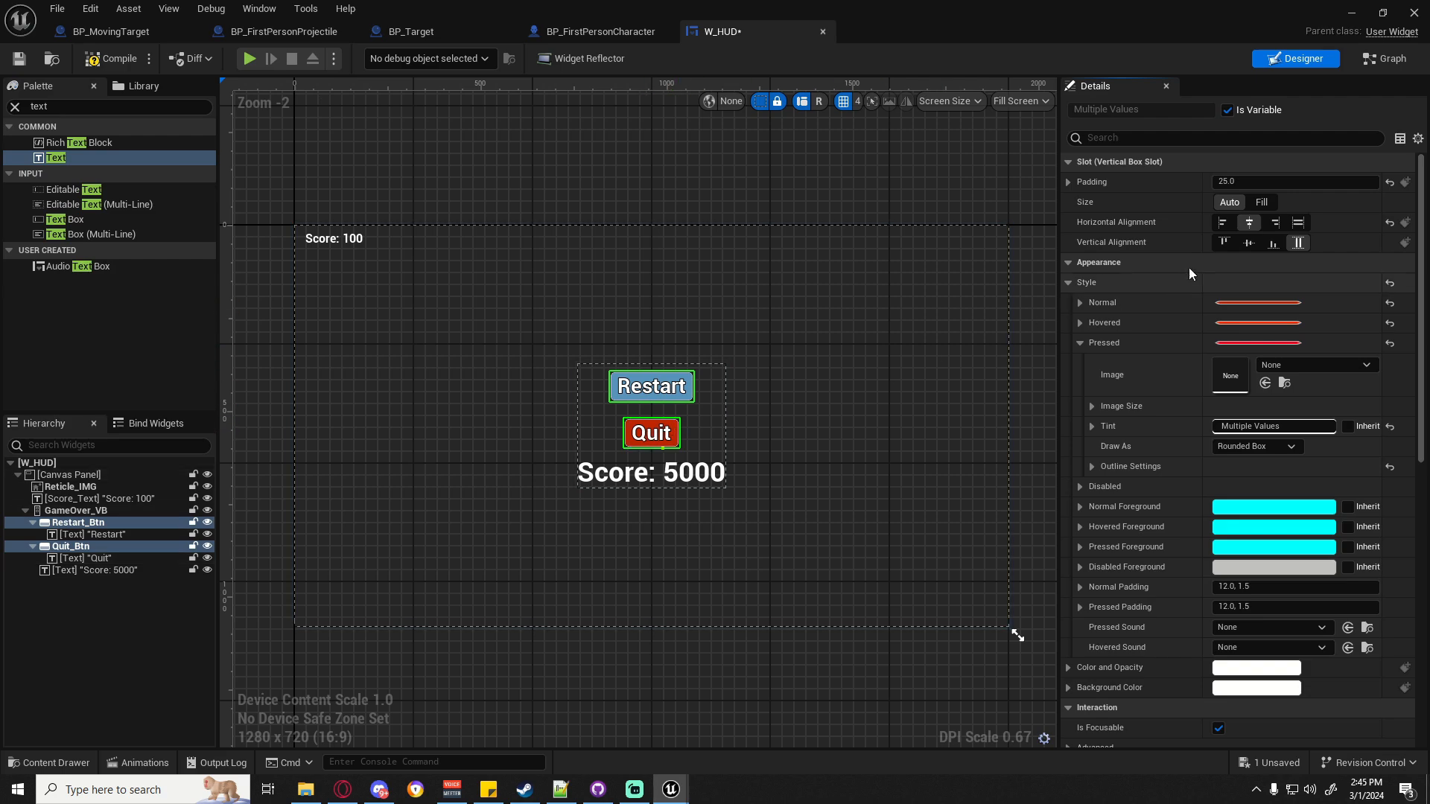
left_click(1299, 225)
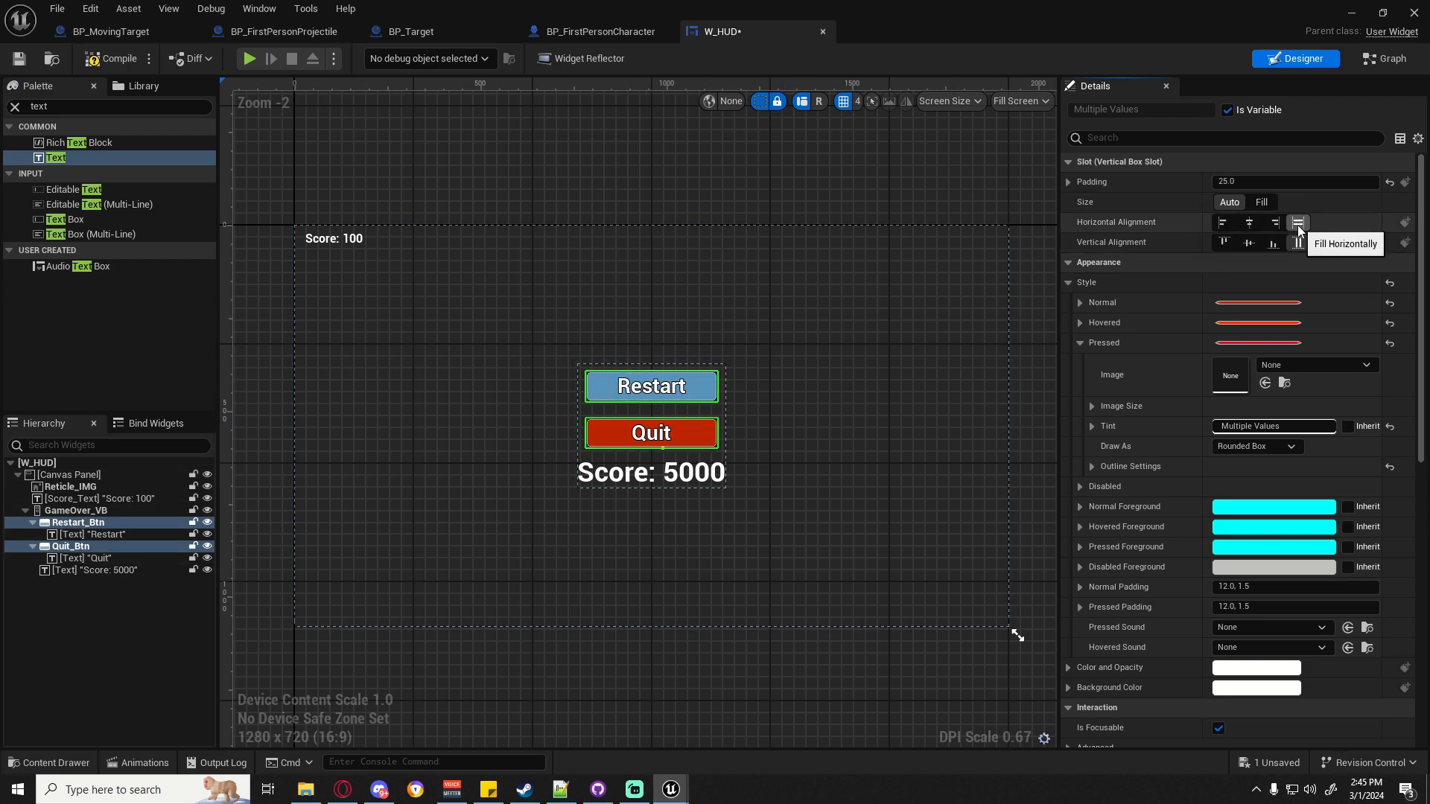
left_click(1249, 222)
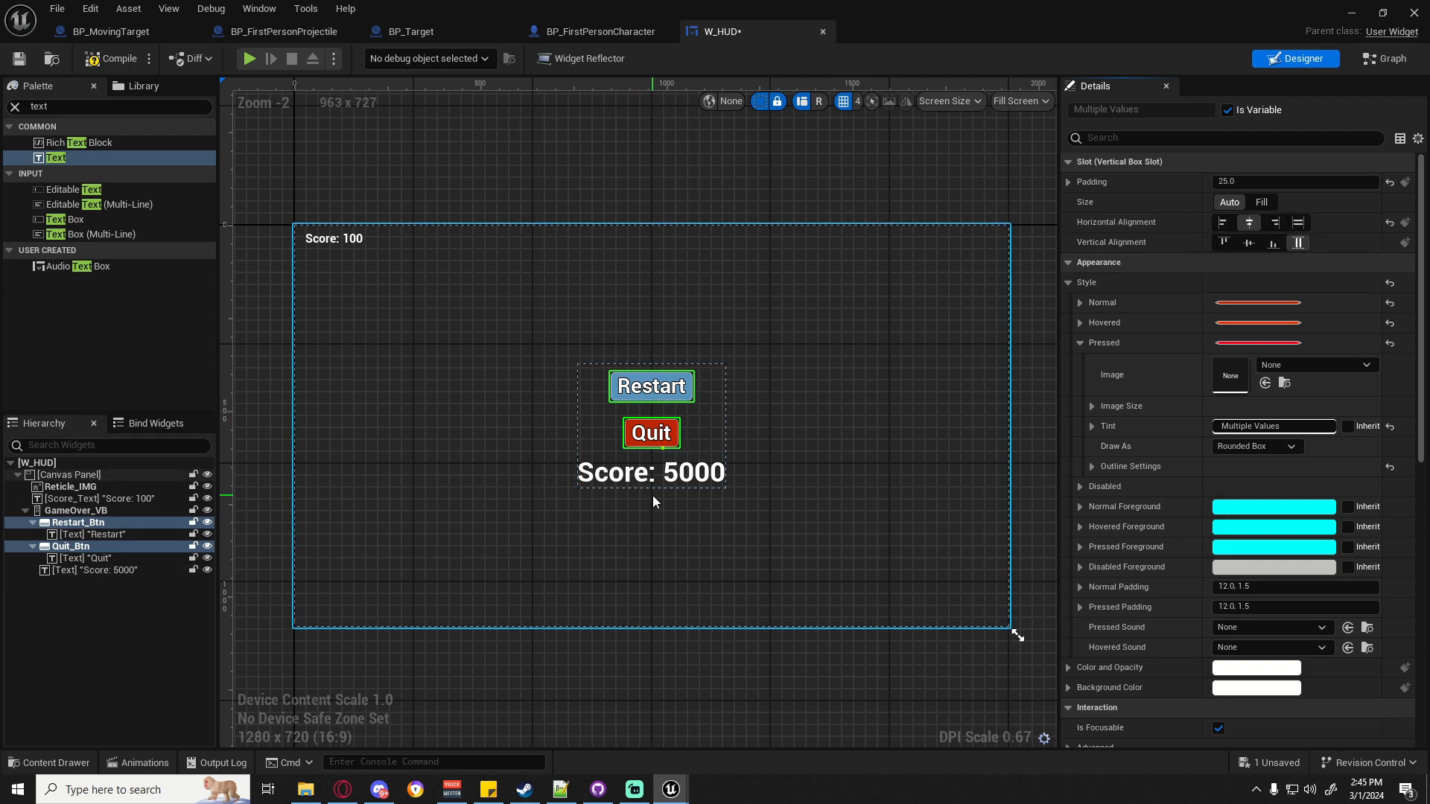
Set the "Score: 5000" text block's outline size to 2, then compile and save the widget.
left_click(603, 482)
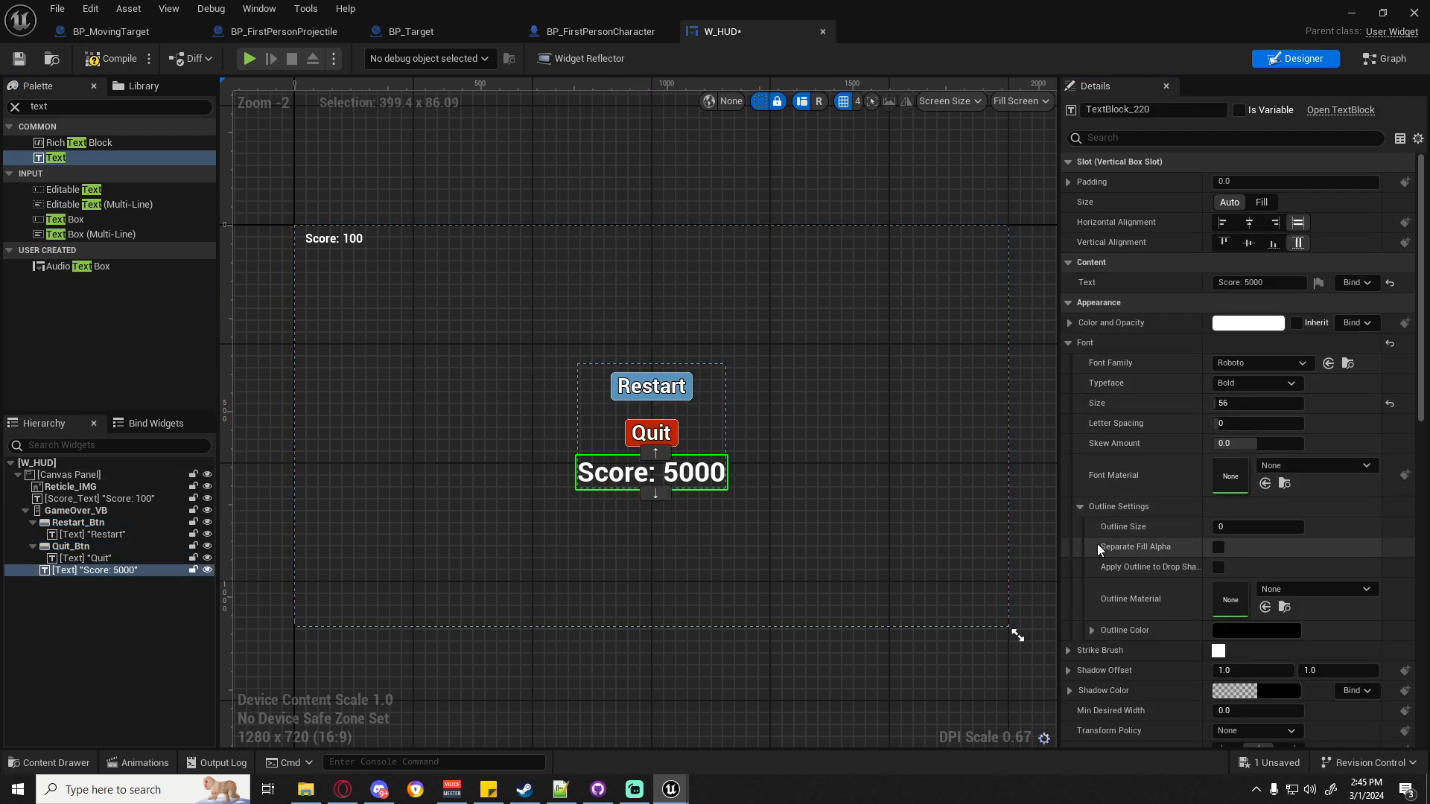
key("Tab")
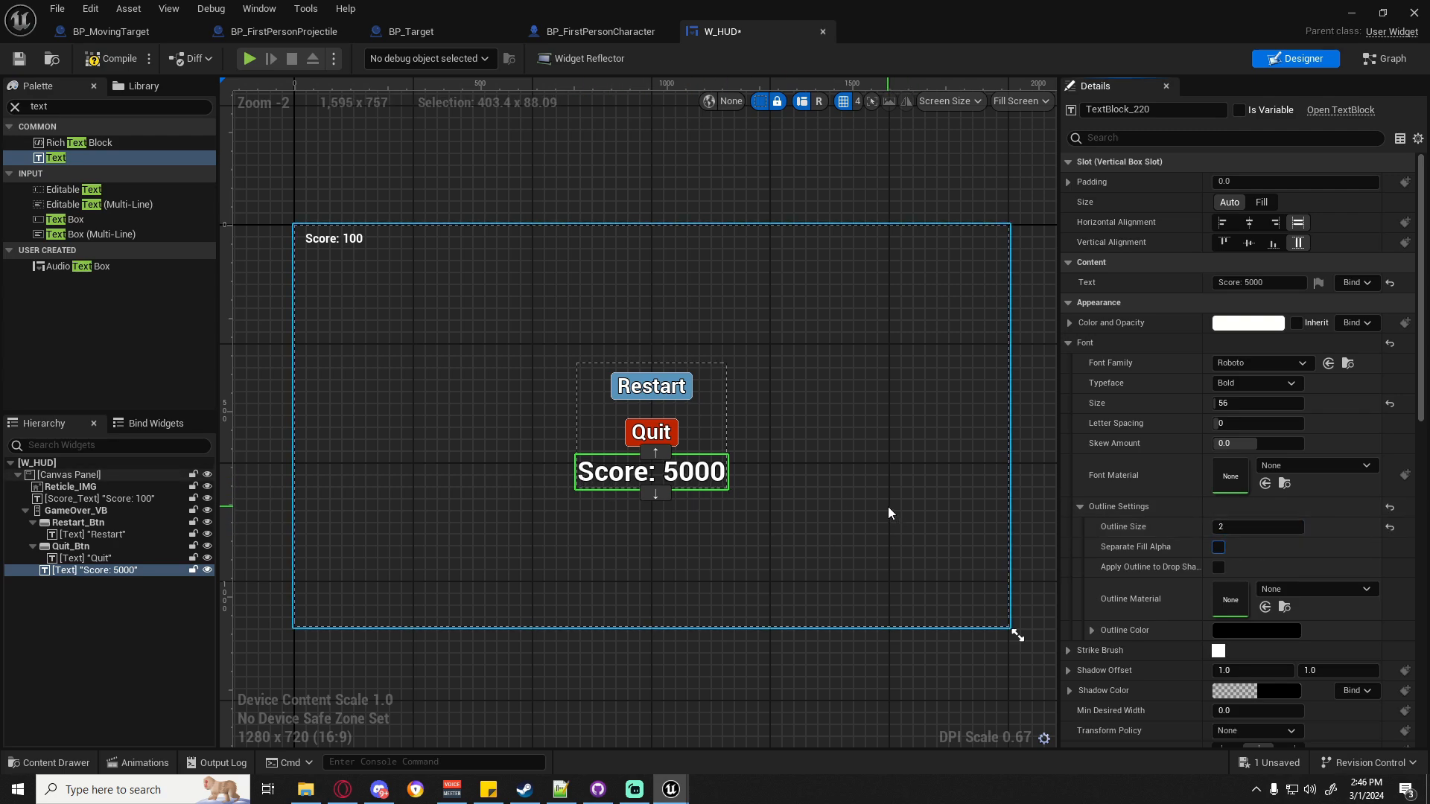
left_click(109, 59)
left_click(60, 10)
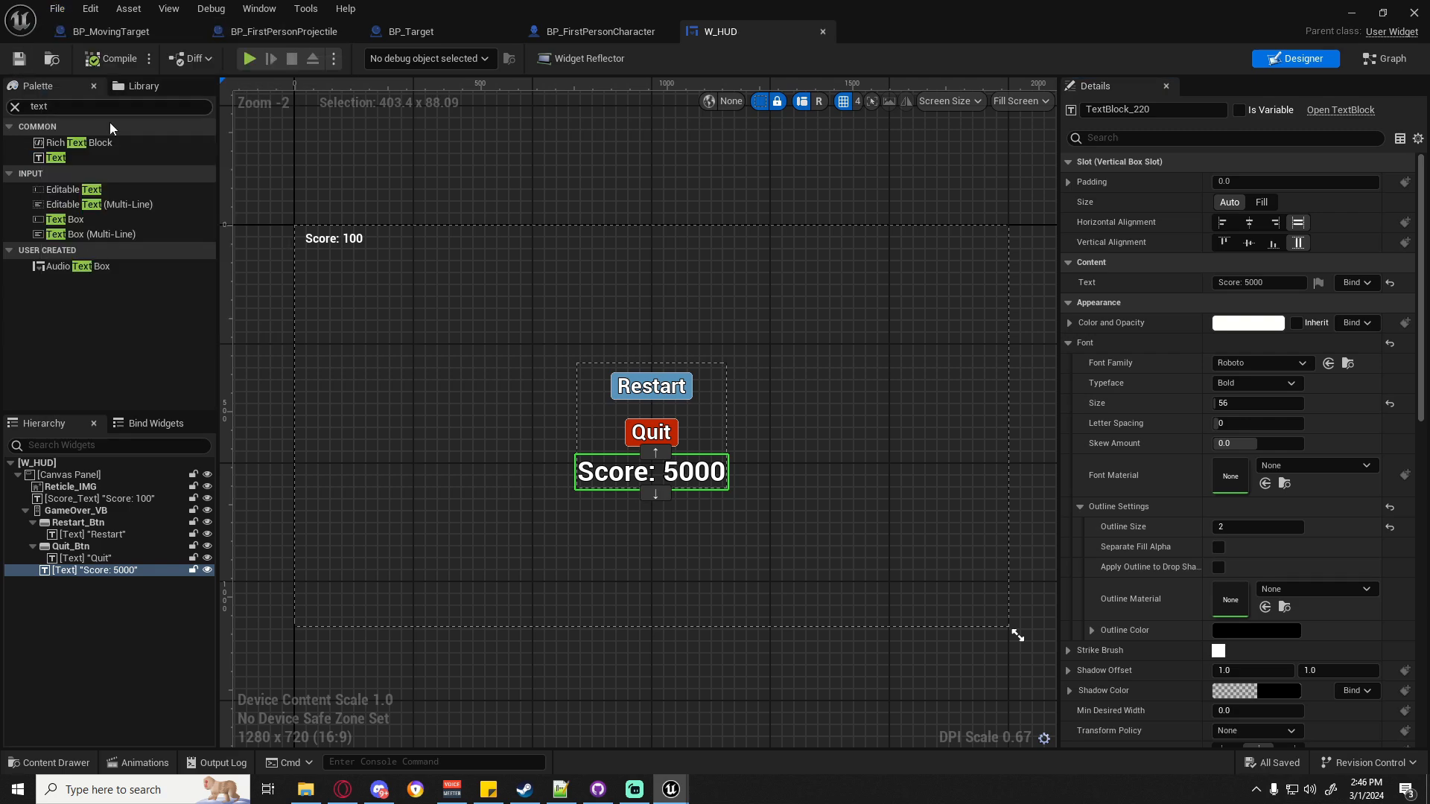
Change the "Score: 5000" text block's outline size to 5, then compile and save the widget.
left_click(1236, 527)
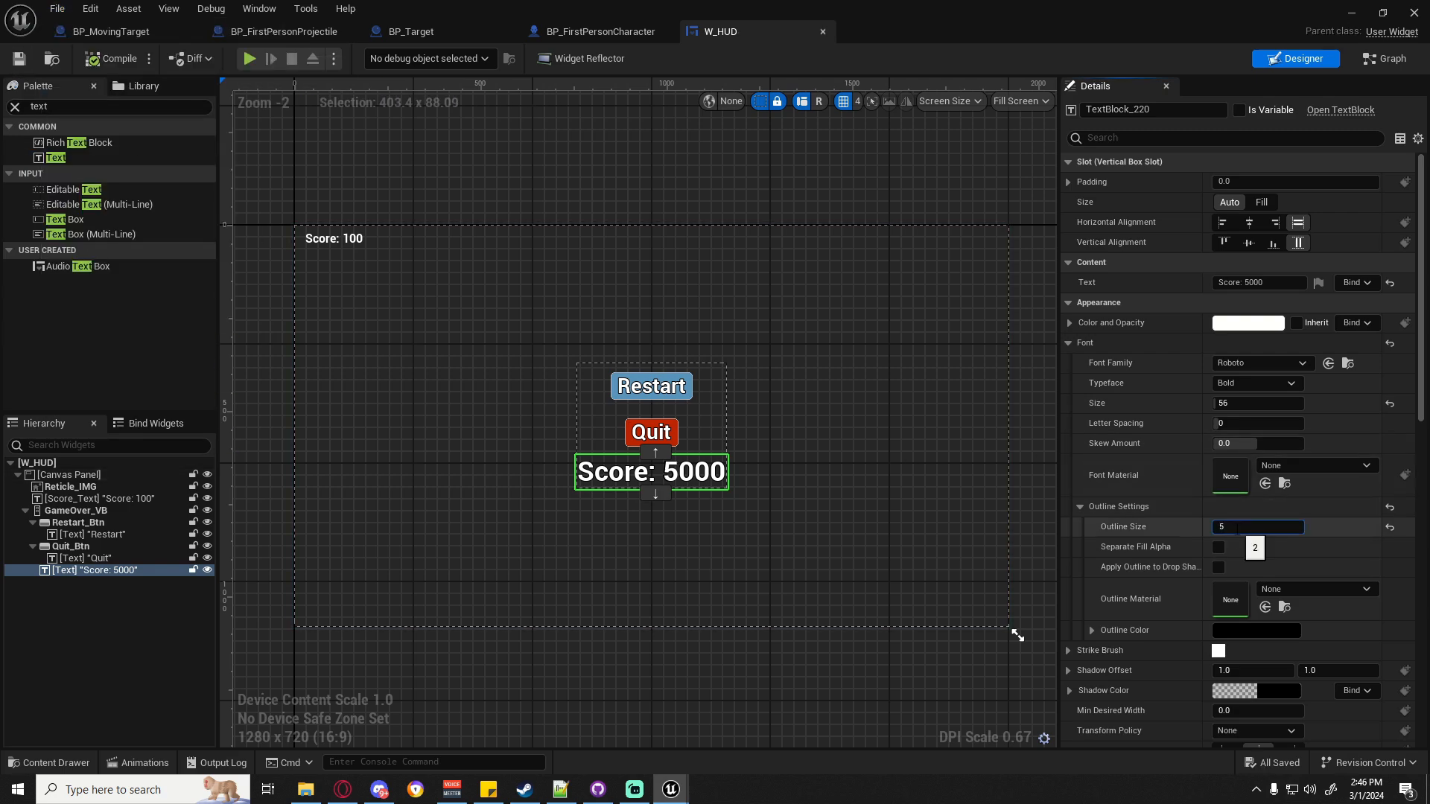
type("5")
key("Return")
left_click(807, 460)
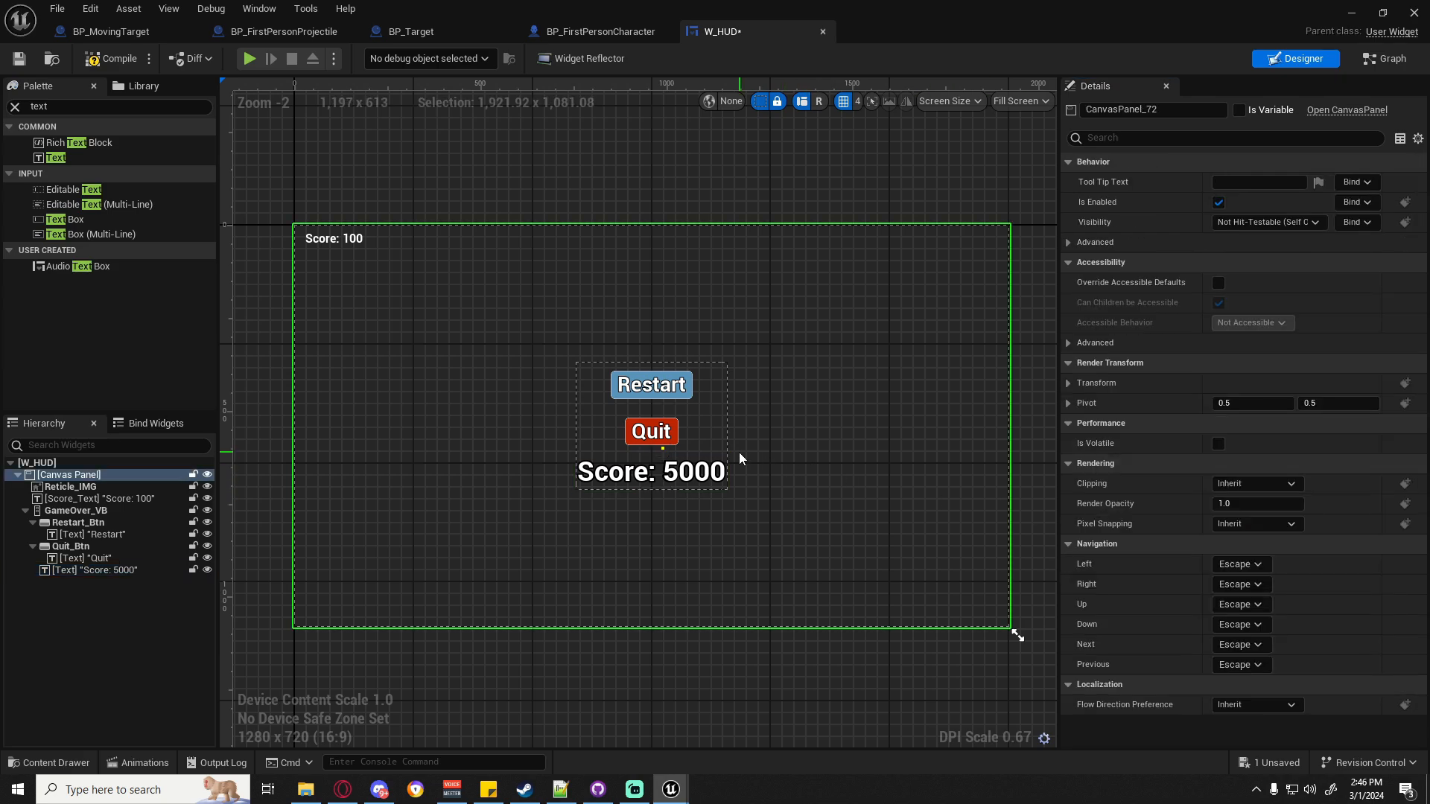
left_click(95, 60)
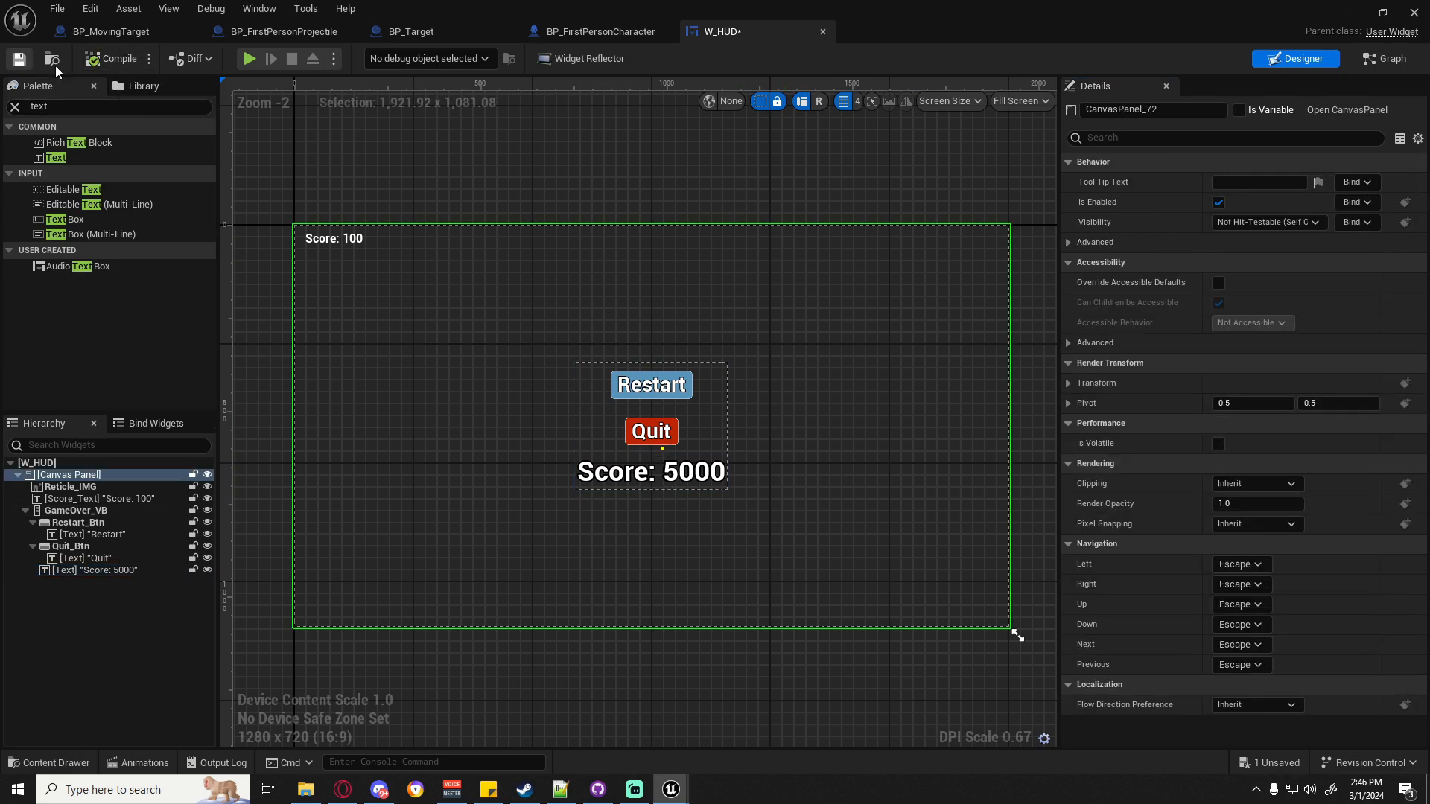
In the W_HUD event graph, shift the nodes after GameOver away from the event and place a Get Score Text call below it.
left_click(1384, 60)
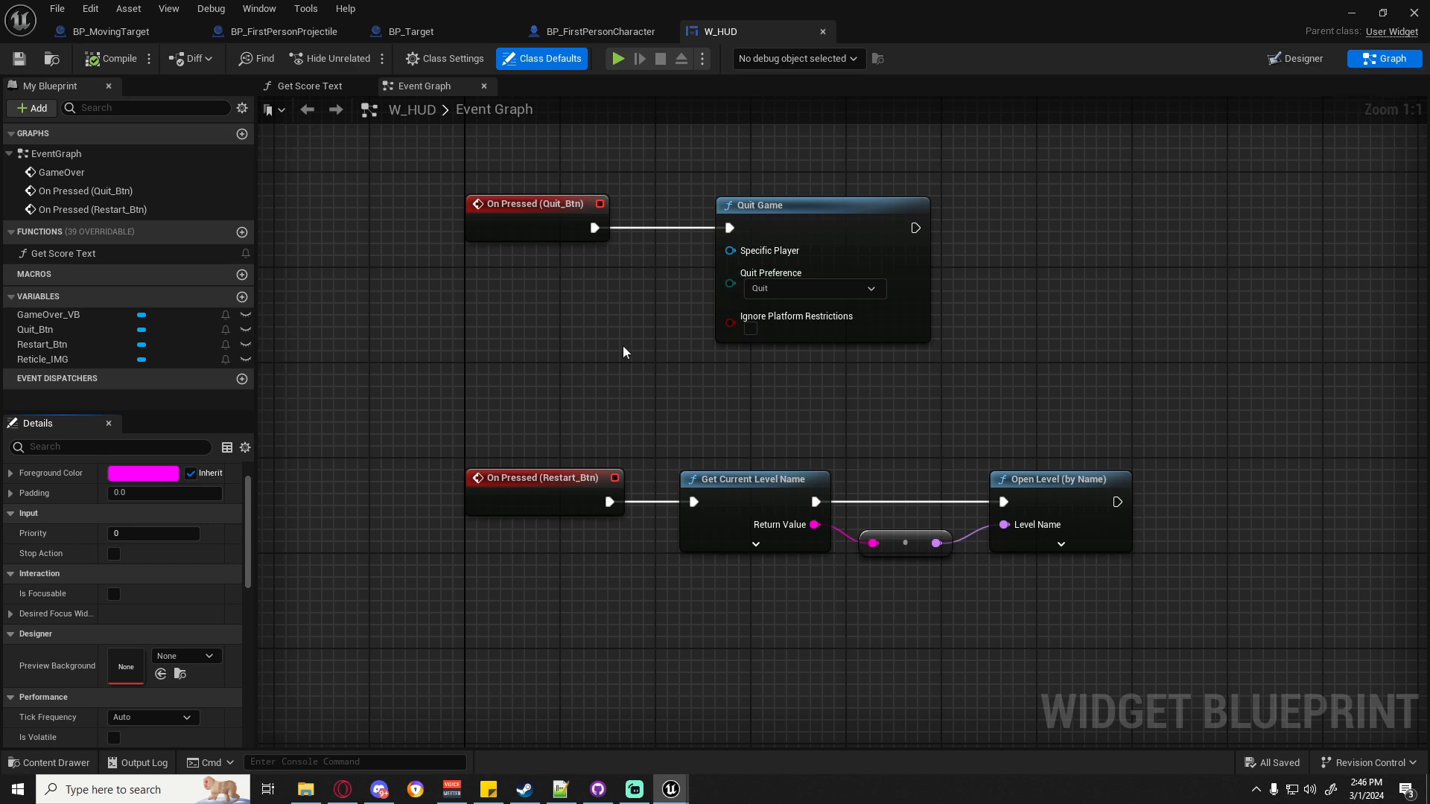
right_click_drag(565, 402, 609, 597)
right_click_drag(823, 596, 730, 505)
right_click_drag(534, 382, 627, 445)
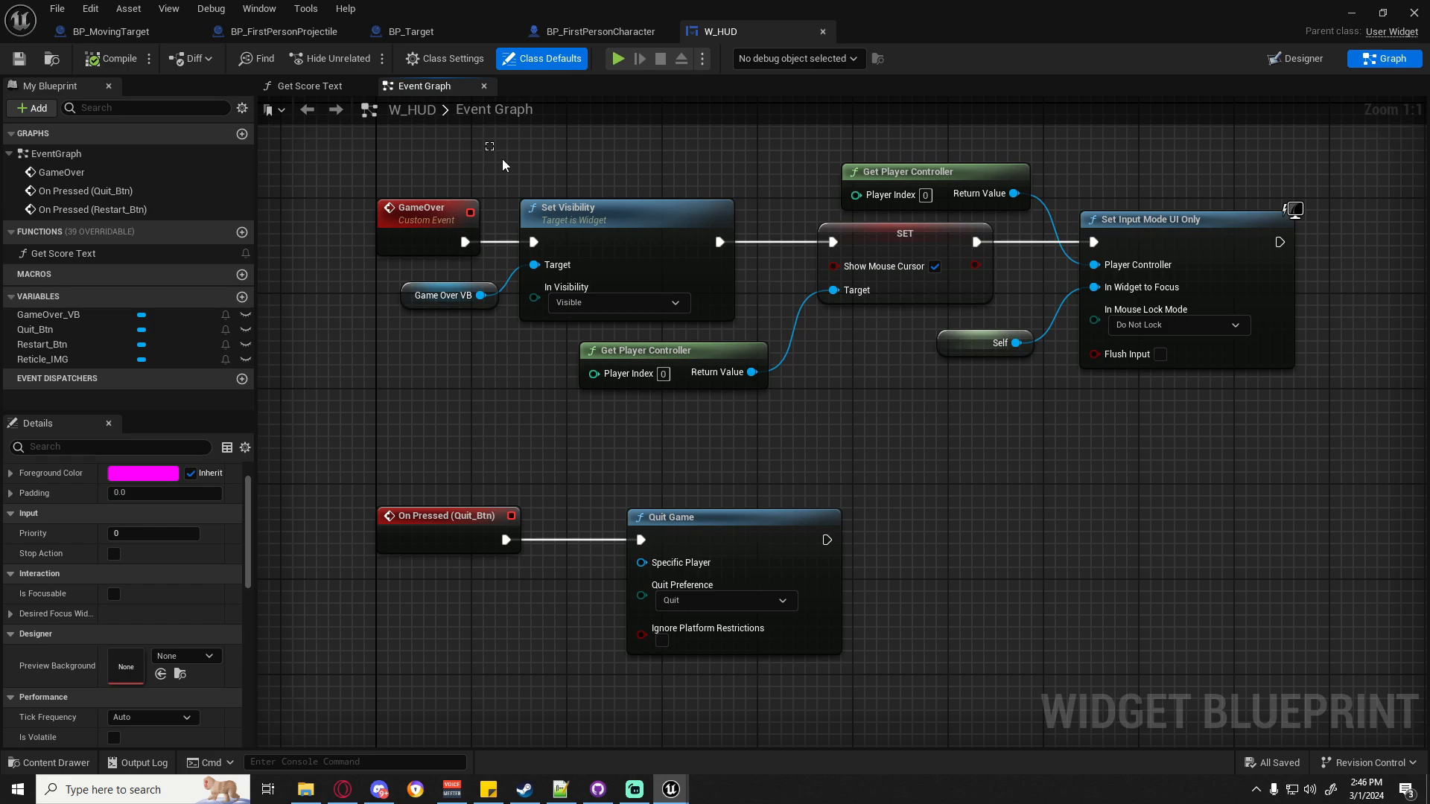
left_click_drag(503, 160, 1296, 437)
left_click_drag(633, 236, 1110, 233)
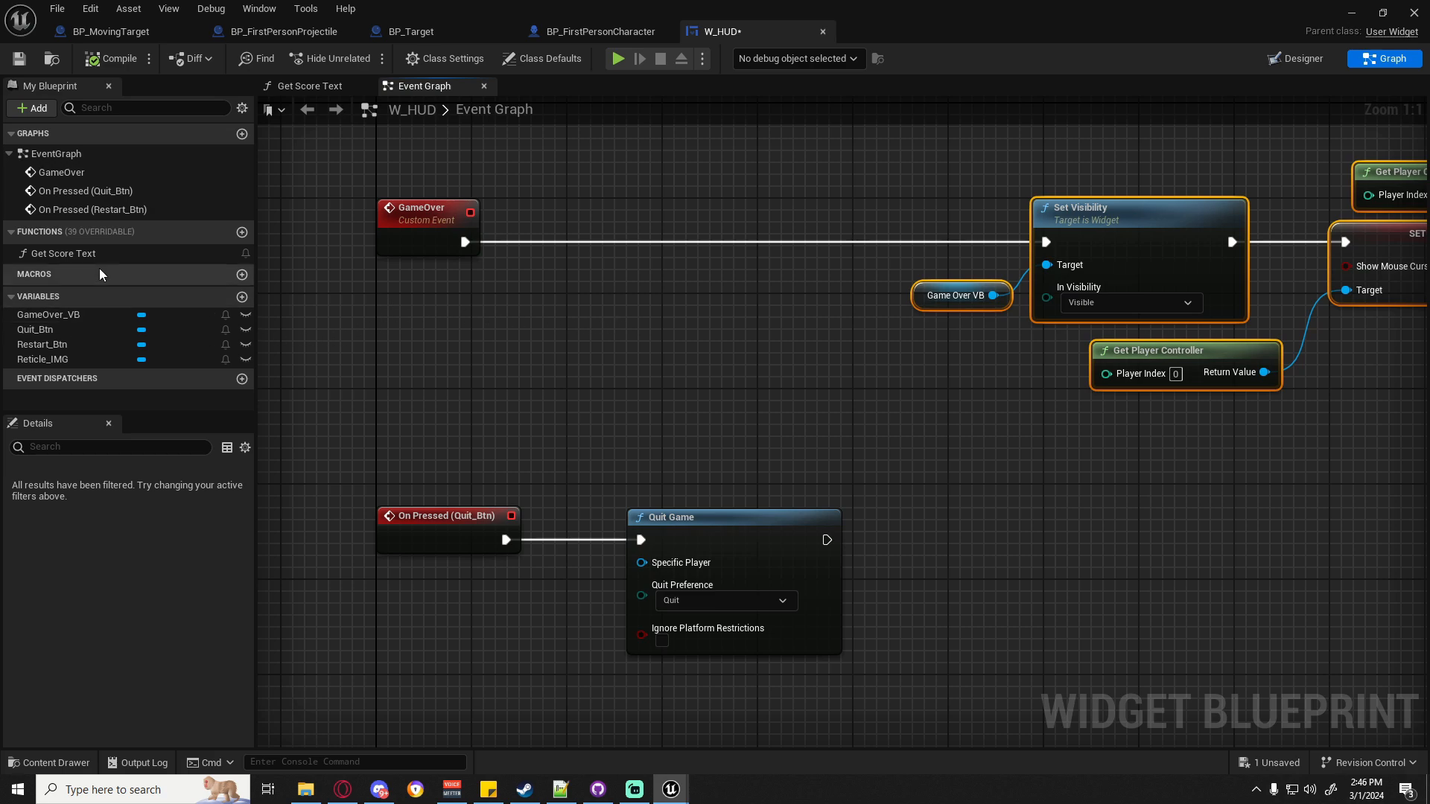
left_click_drag(63, 254, 411, 337)
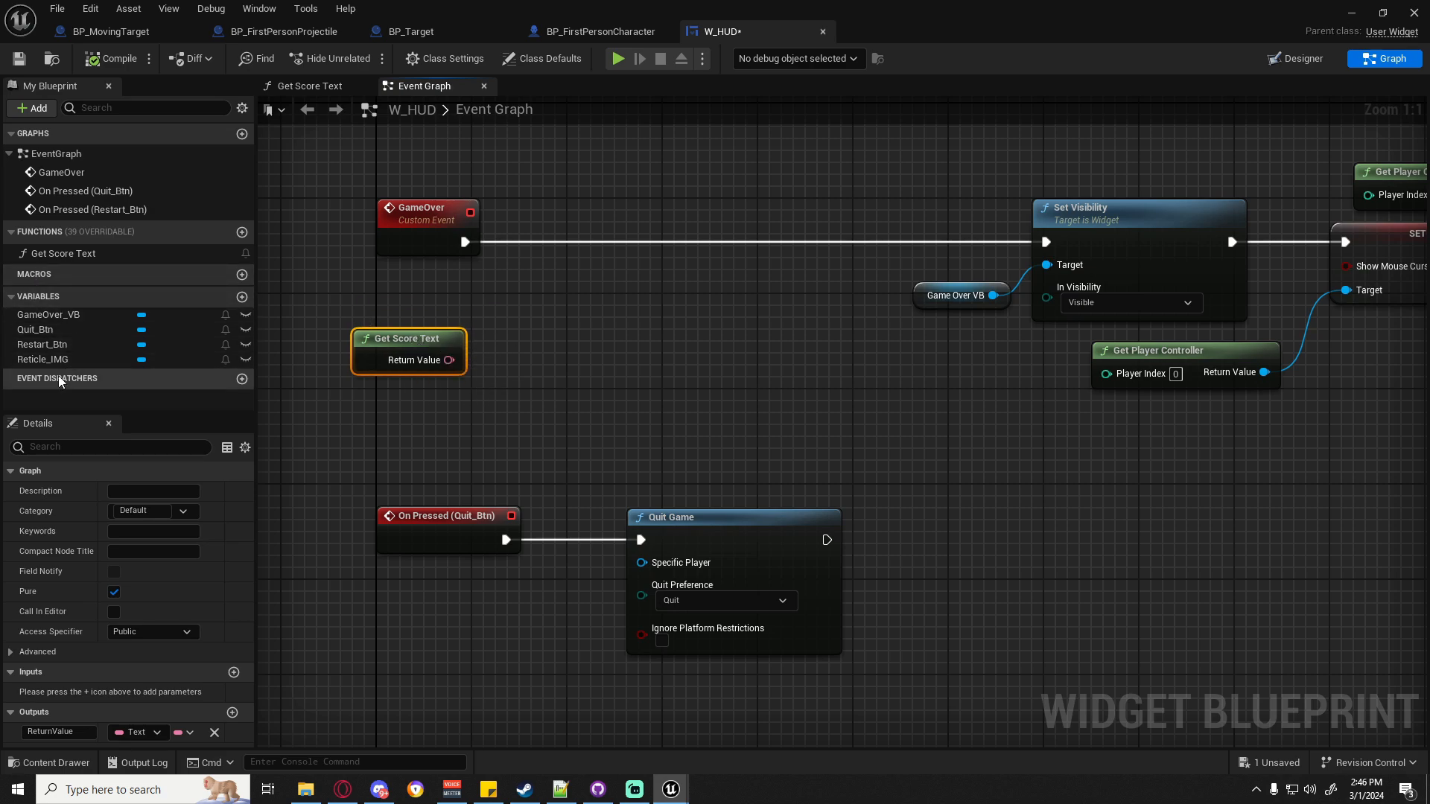
In the designer, rename the "Score: 5000" text block to End_Score_Text.
left_click(1295, 58)
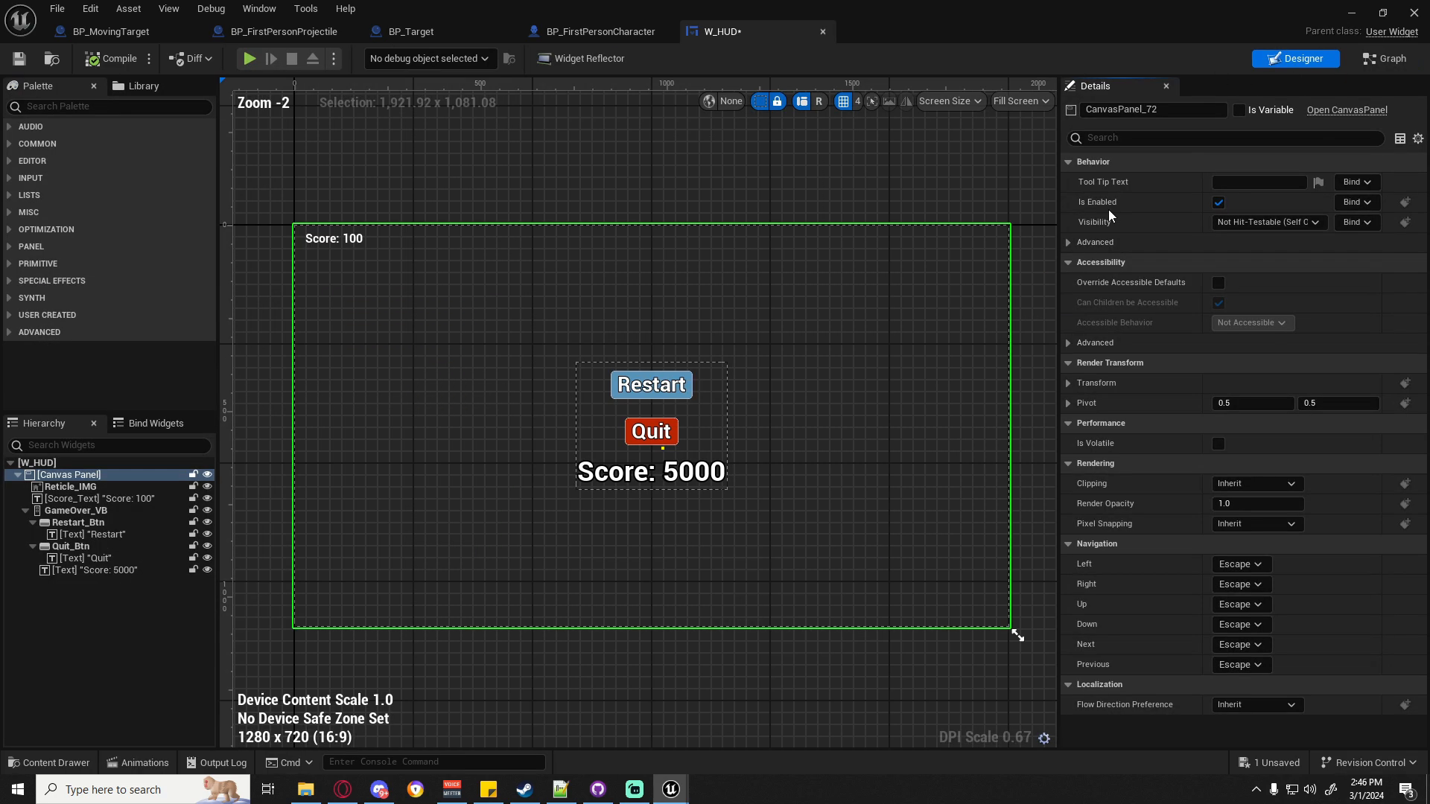
left_click(639, 480)
left_click(1159, 112)
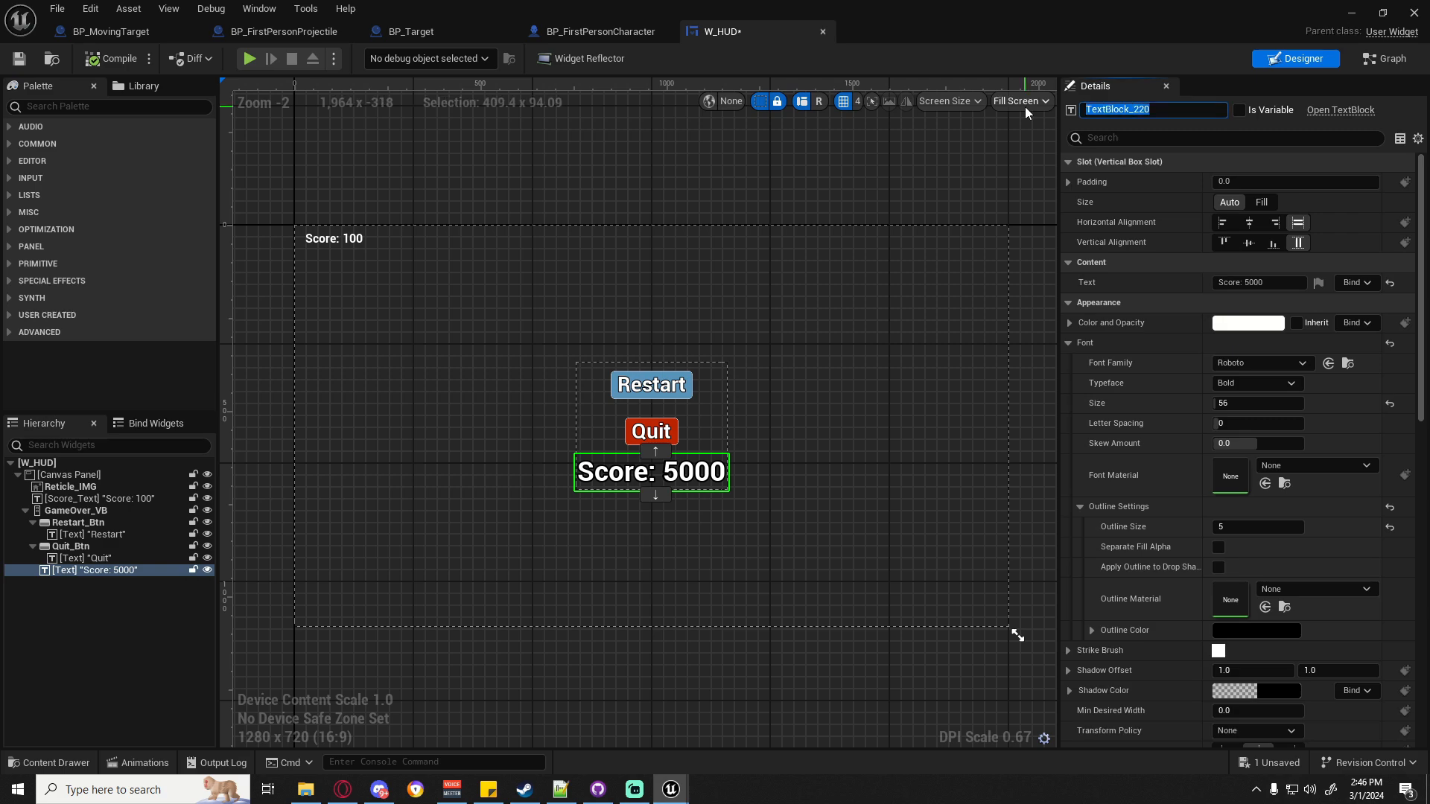
type("End_Score_Text")
key("Return")
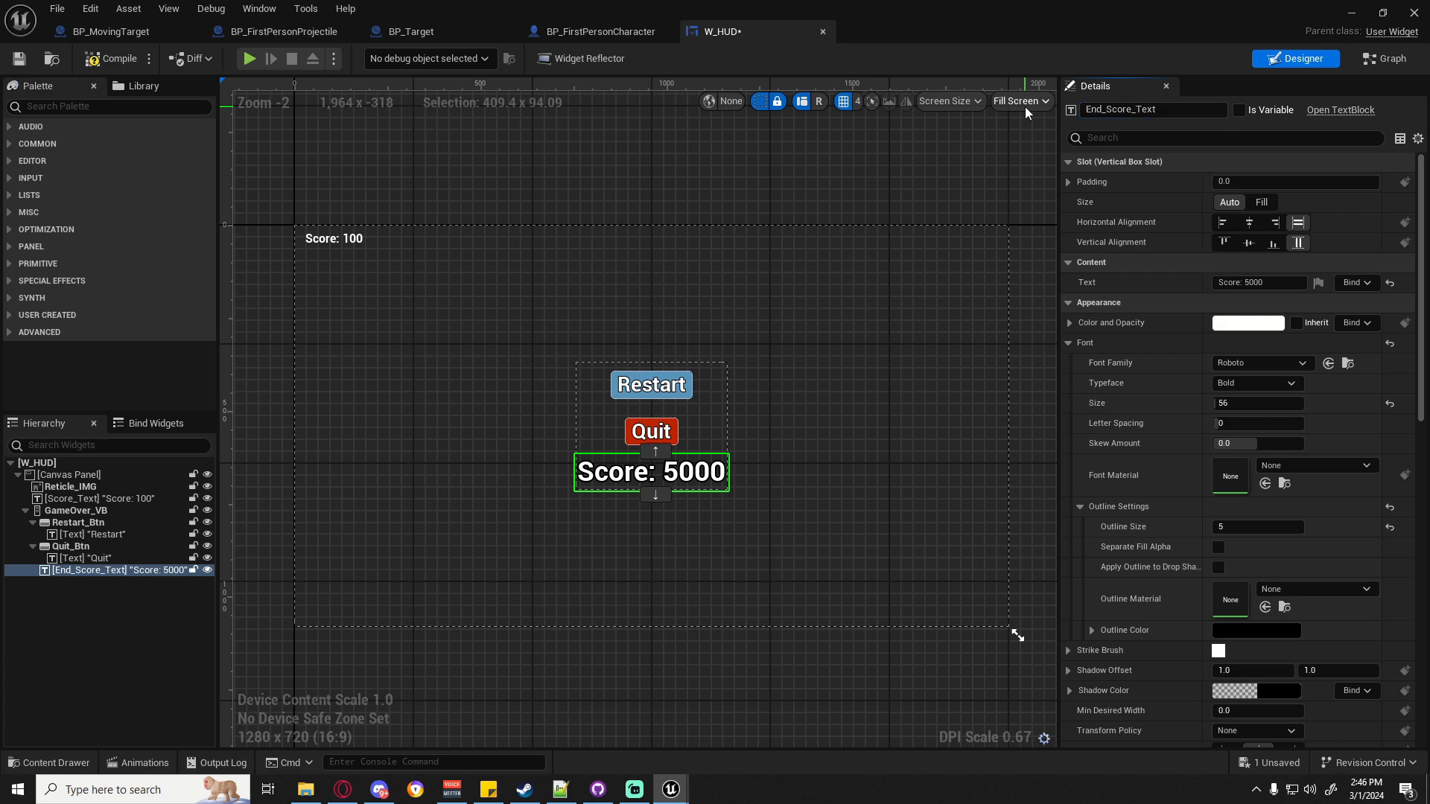
In the event graph, add an End_Score_Text reference near GameOver and create a Set Text node from it.
left_click(1376, 63)
left_click_drag(427, 370, 531, 322)
left_click(423, 335)
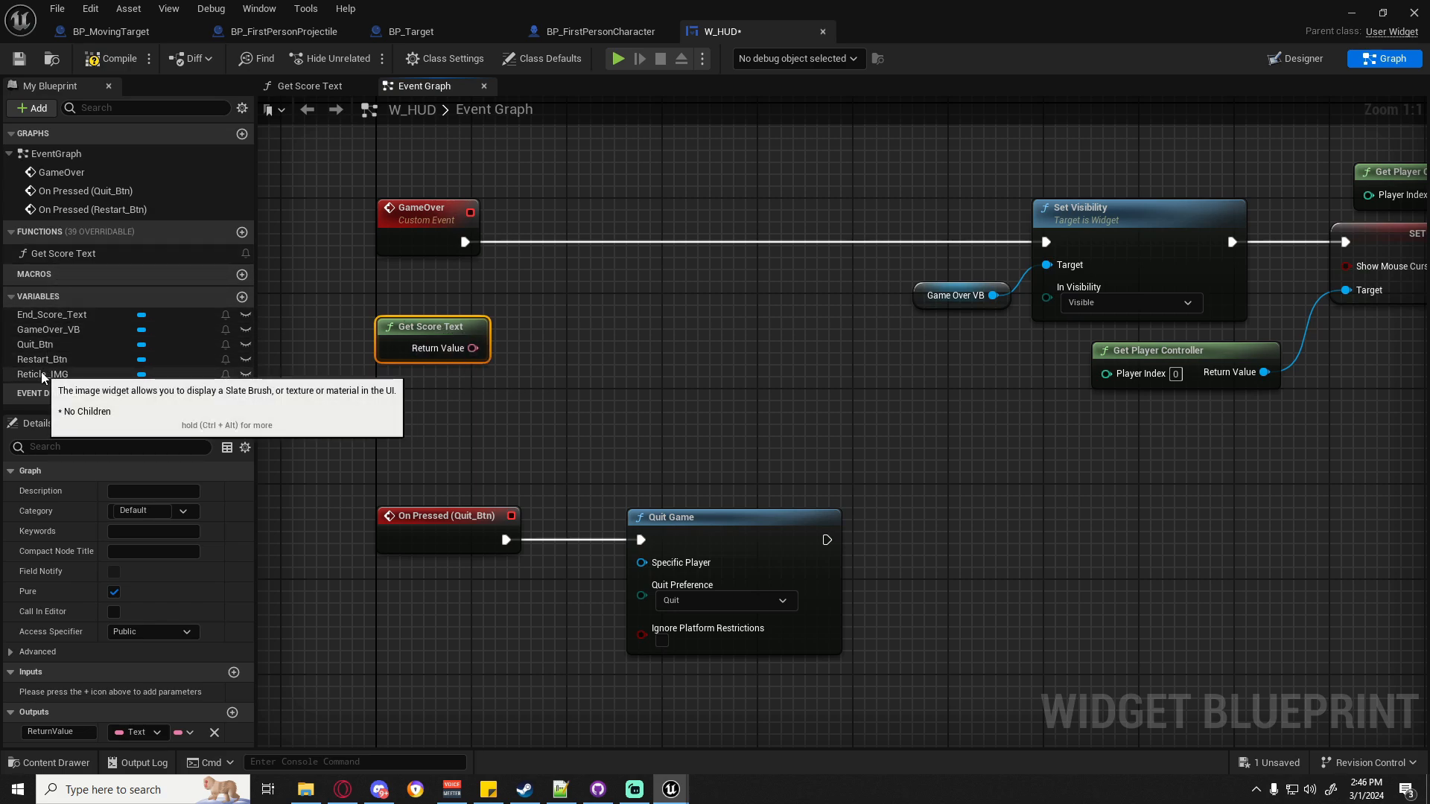
left_click_drag(45, 316, 550, 291, "ctrl")
left_click(518, 296)
left_click(531, 276)
type("s")
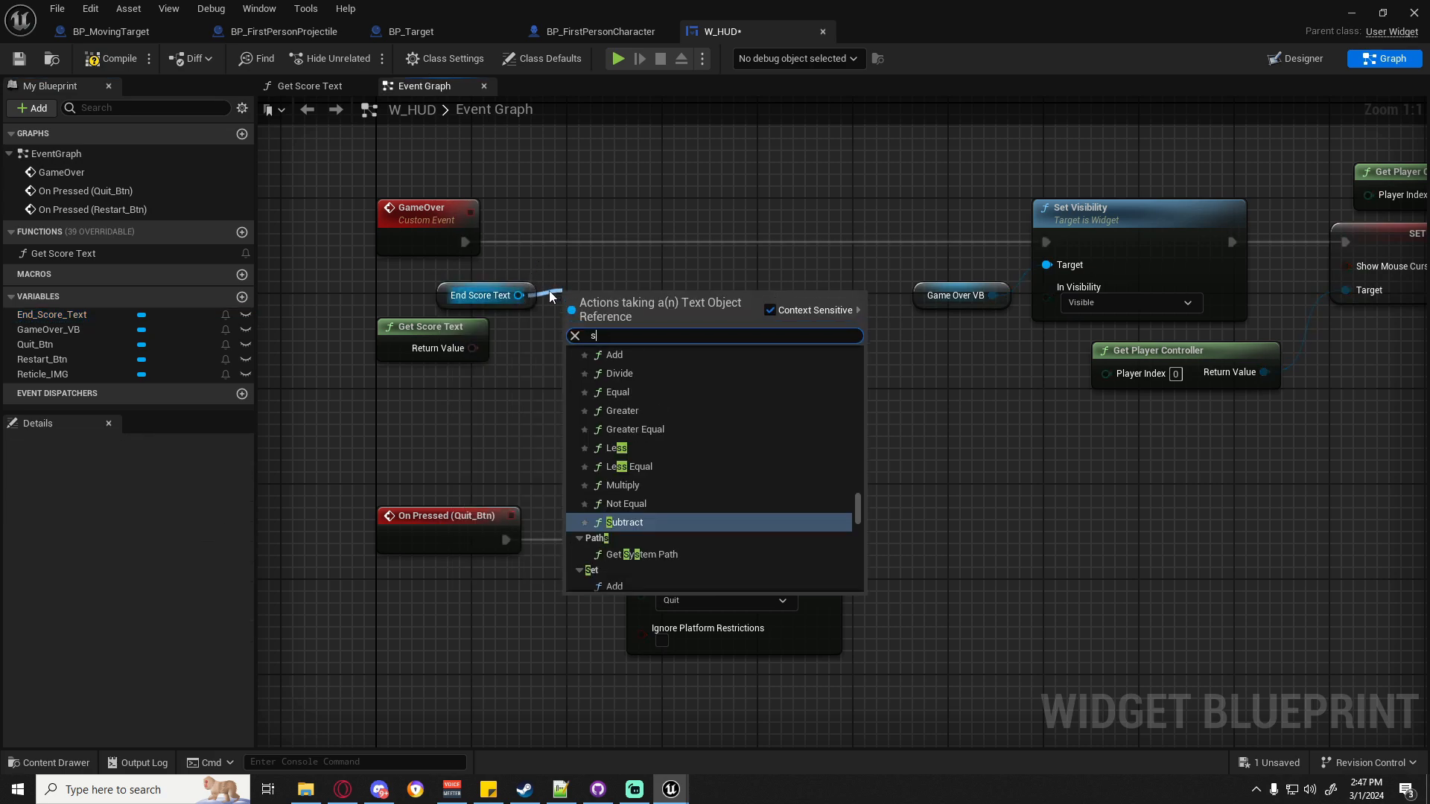
type("et text")
left_click(608, 521)
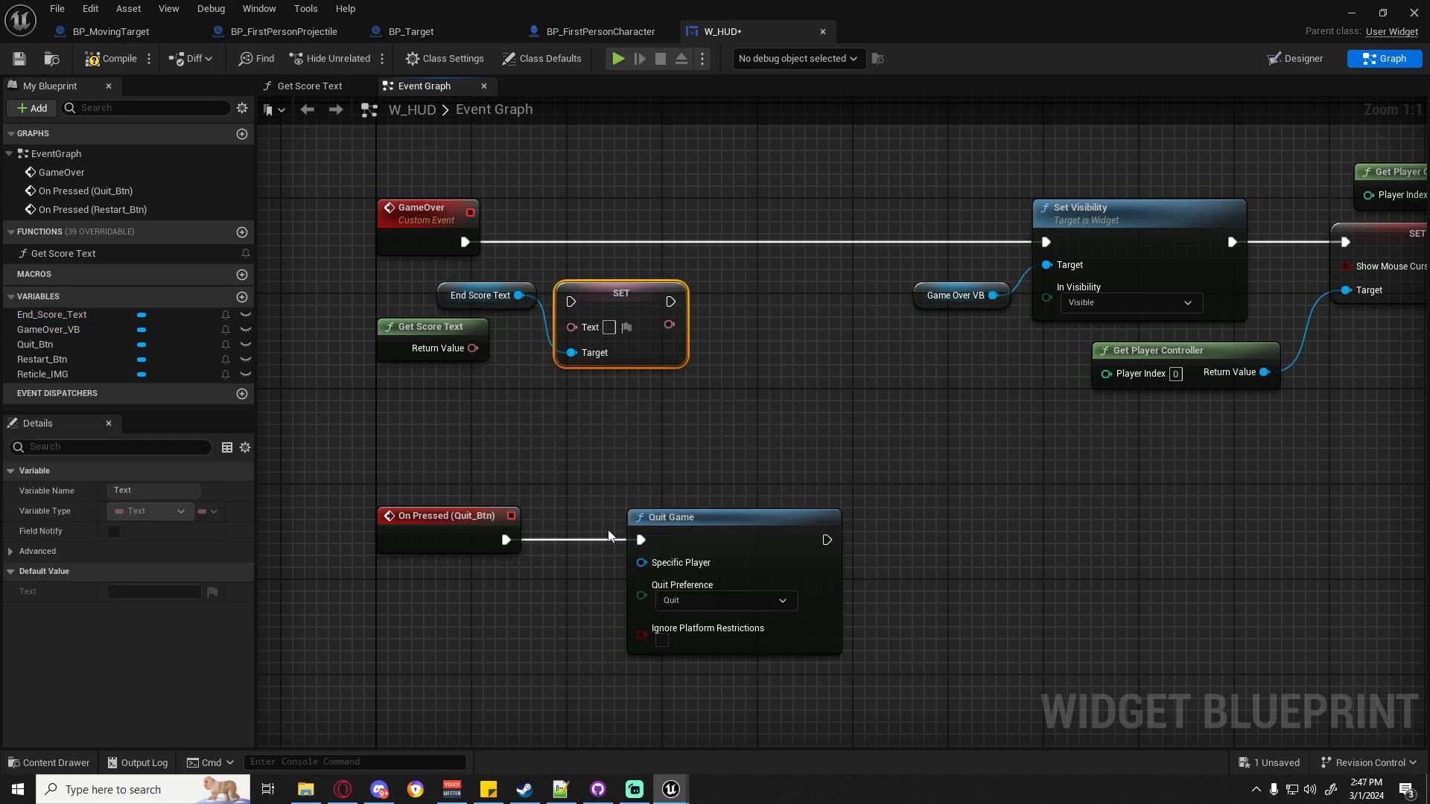
Wire the Set Text node between GameOver and Set Visibility, and feed Get Score Text's return value into its Text input.
left_click_drag(641, 295, 465, 243)
left_click_drag(619, 257, 1046, 242)
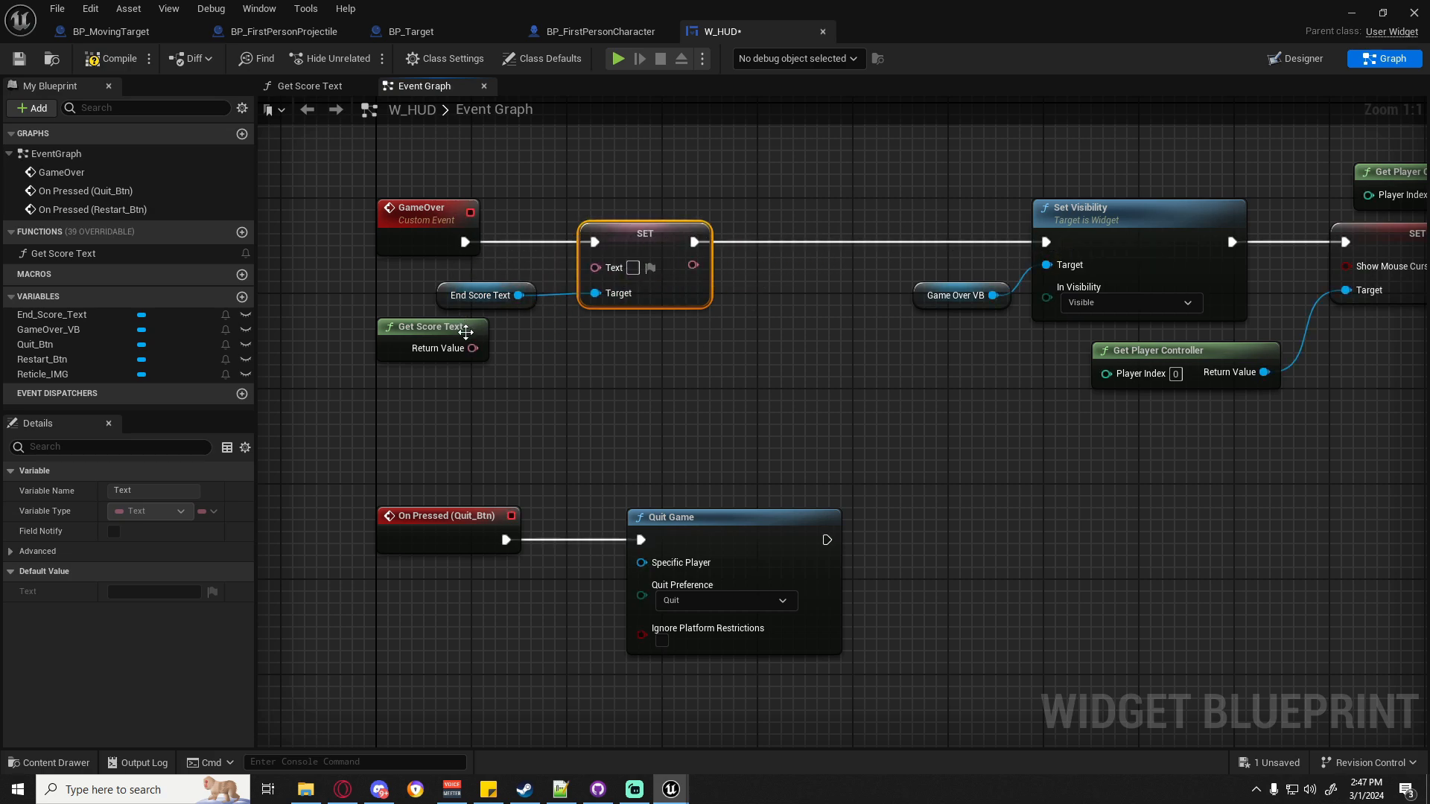
left_click_drag(472, 348, 595, 266)
Tidy the GameOver chain by placing both score nodes around Set Text and moving the Set Visibility group closer to it.
left_click_drag(474, 298, 615, 322)
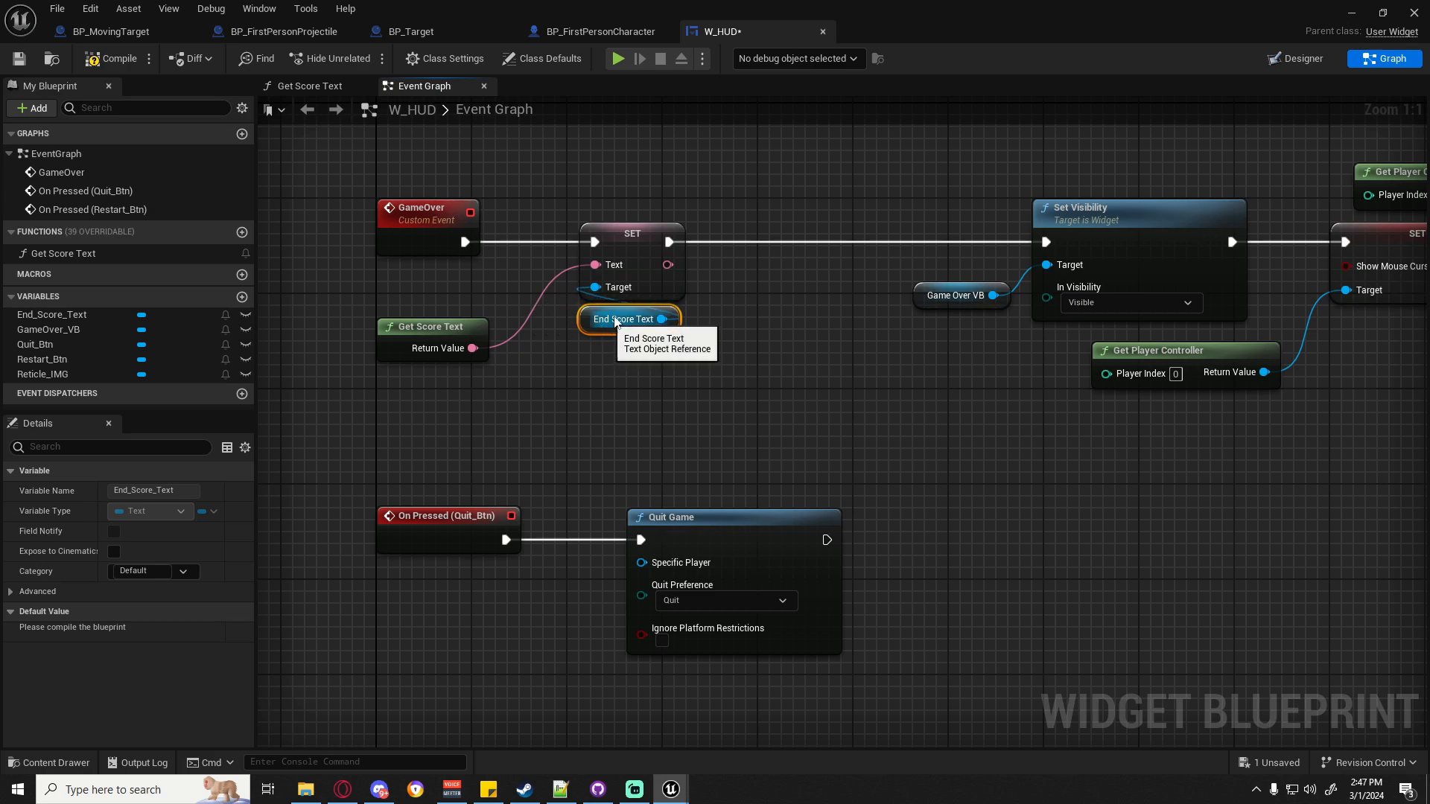
left_click_drag(664, 168, 567, 400)
left_click_drag(428, 329, 469, 304)
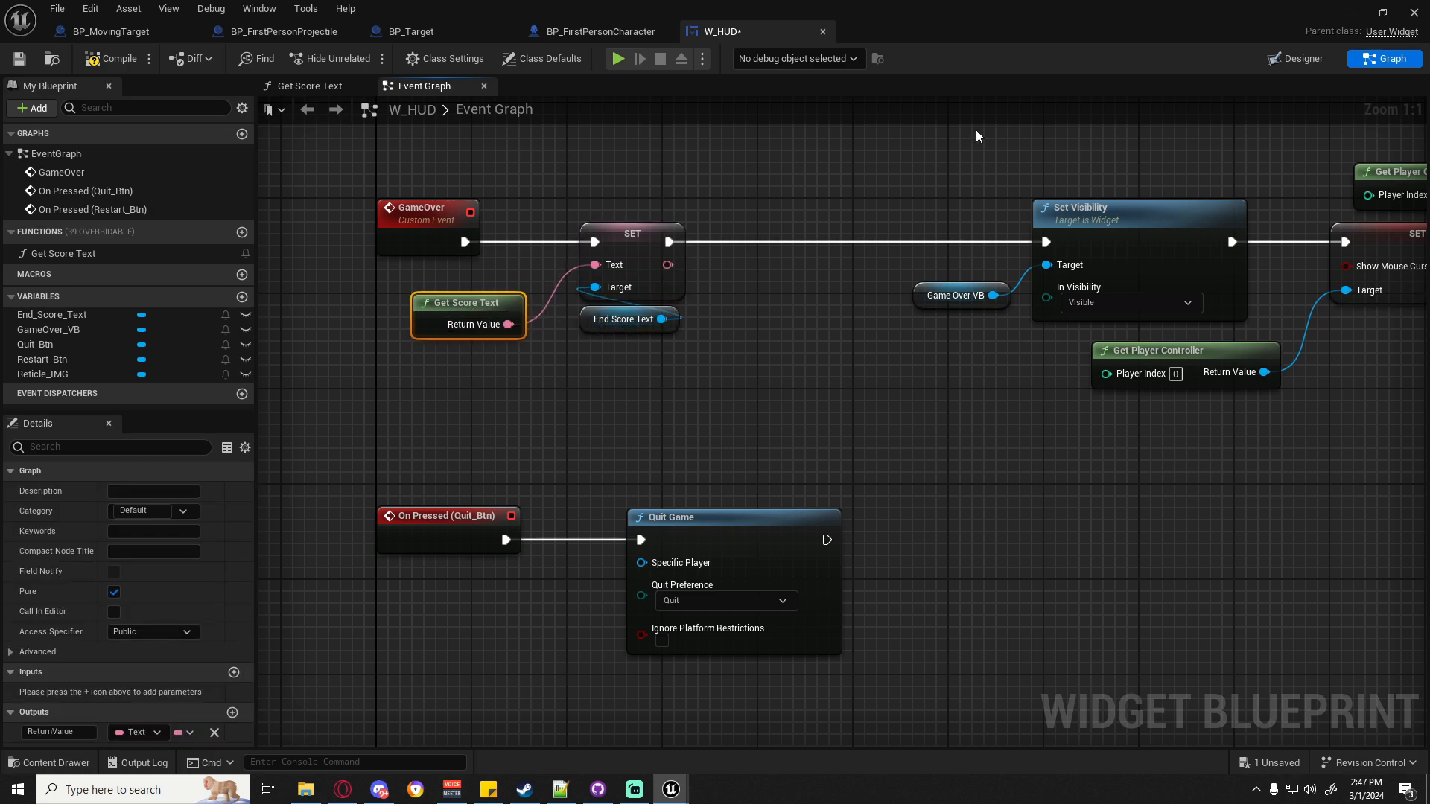
left_click_drag(978, 137, 1109, 287)
right_click_drag(777, 198, 673, 216)
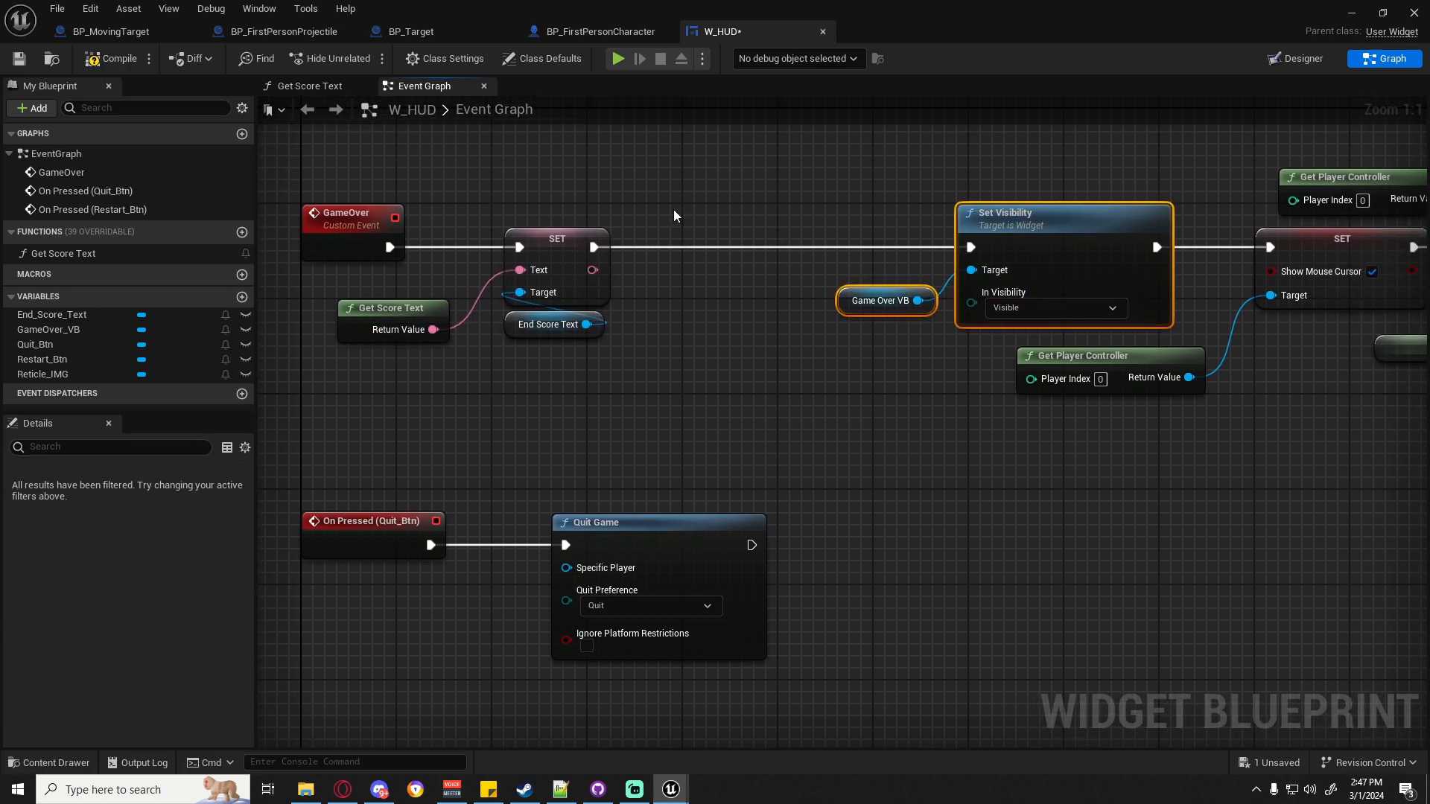
scroll(674, 216, "down", 1)
left_click_drag(663, 167, 1386, 396)
right_click_drag(908, 418, 1036, 460)
left_click_drag(909, 265, 780, 263)
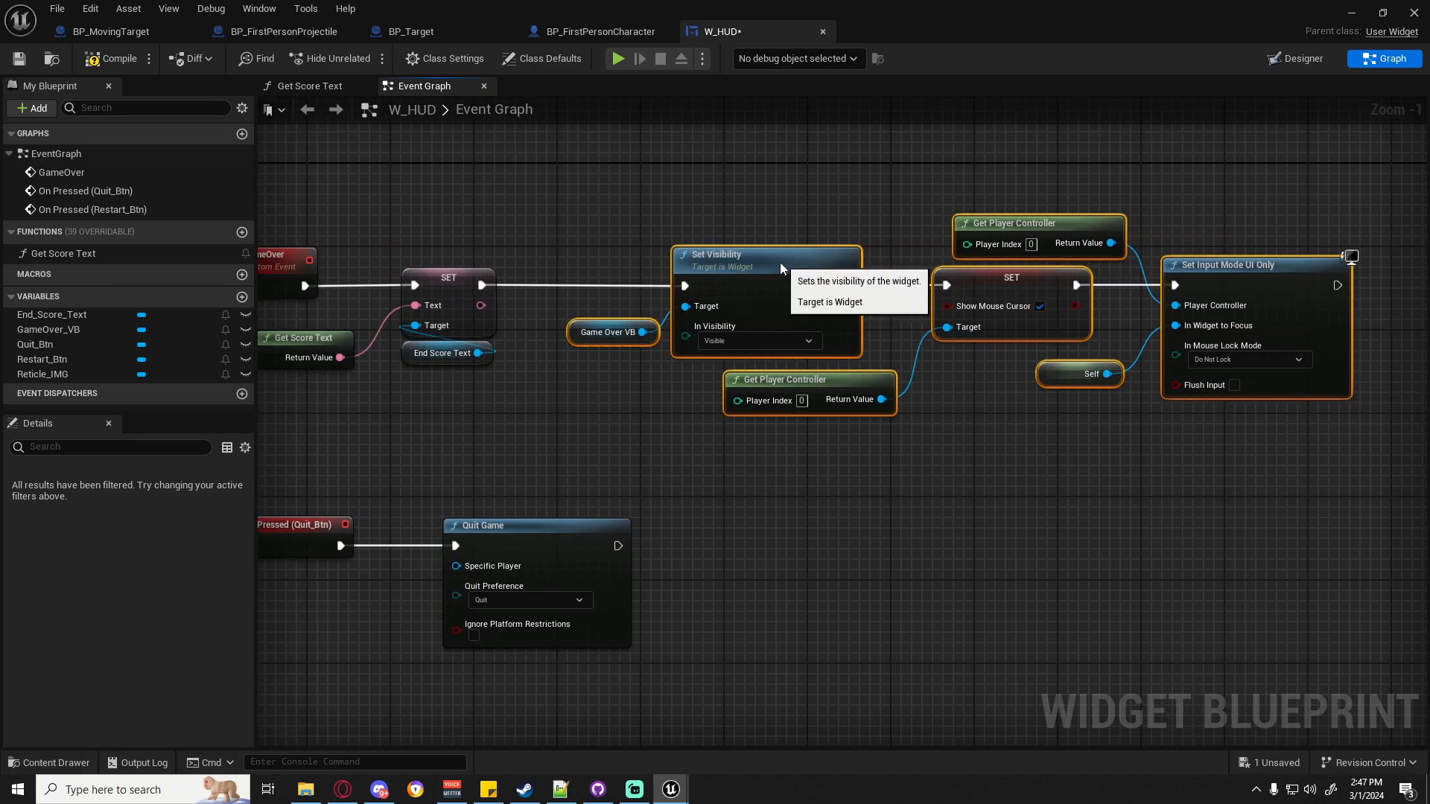
Return to the widget designer, compile W_HUD and save all changes.
left_click(1320, 61)
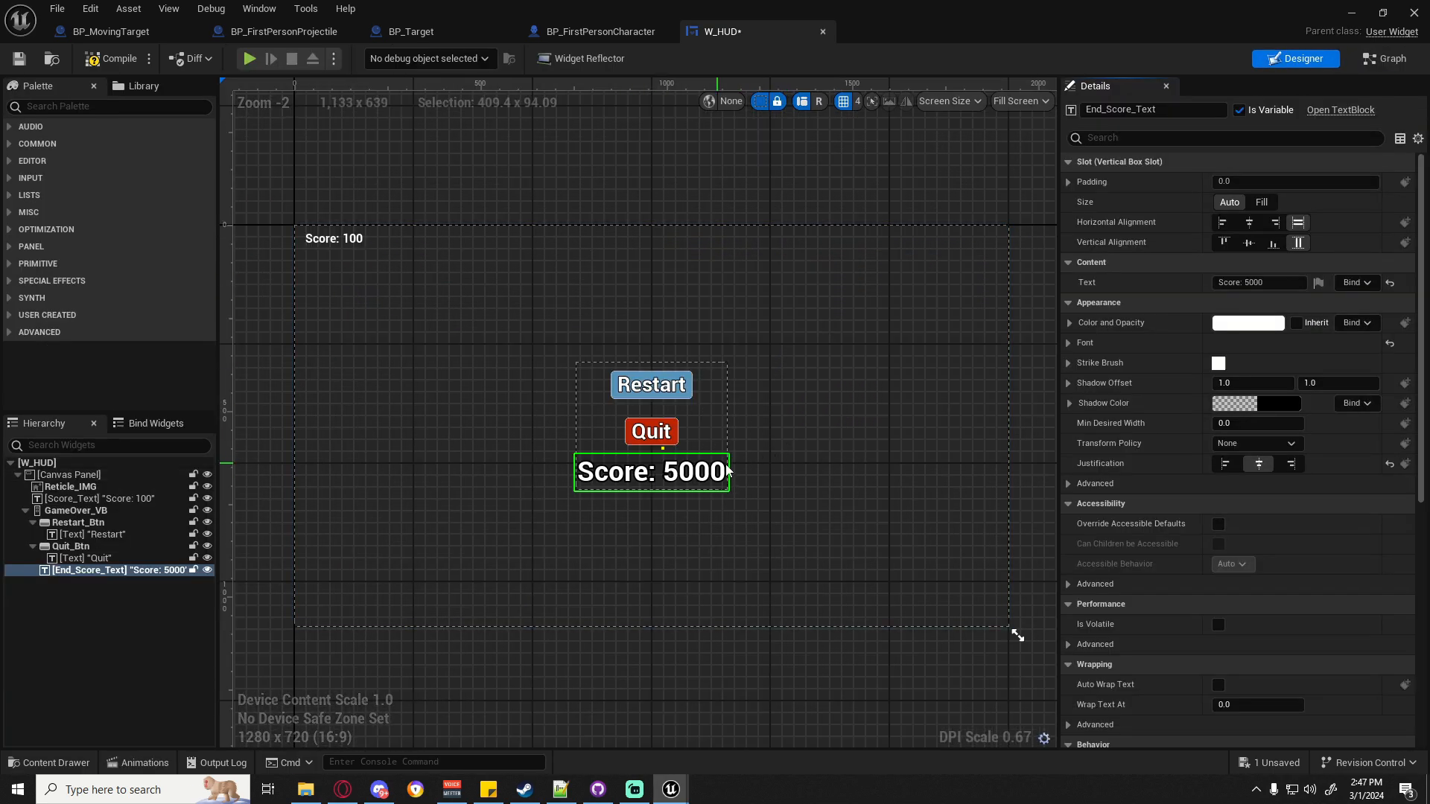
left_click(102, 64)
left_click(56, 15)
left_click(81, 98)
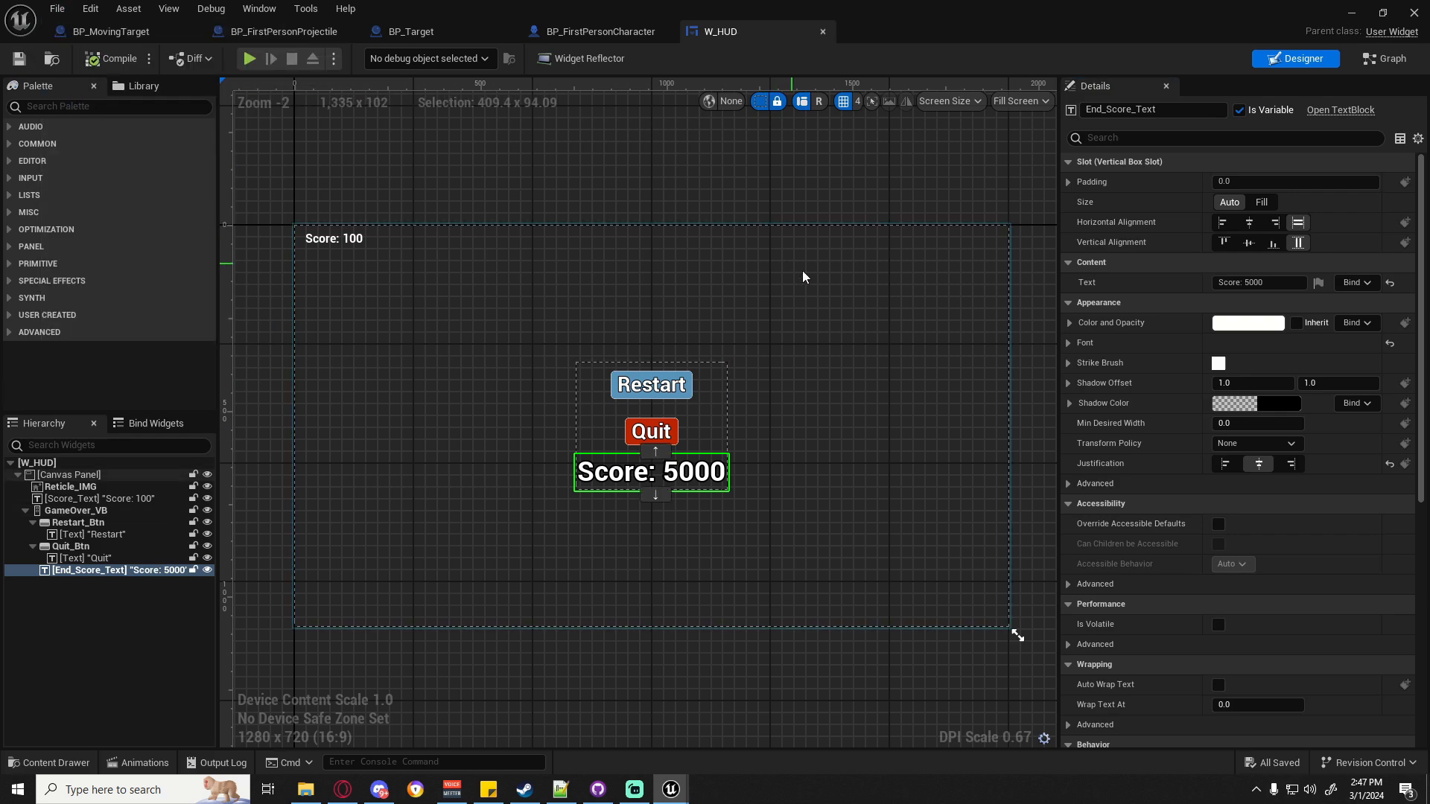
Play-test the level by shooting targets until the game-over menu opens, restart from it, and stop the session.
left_click(1352, 13)
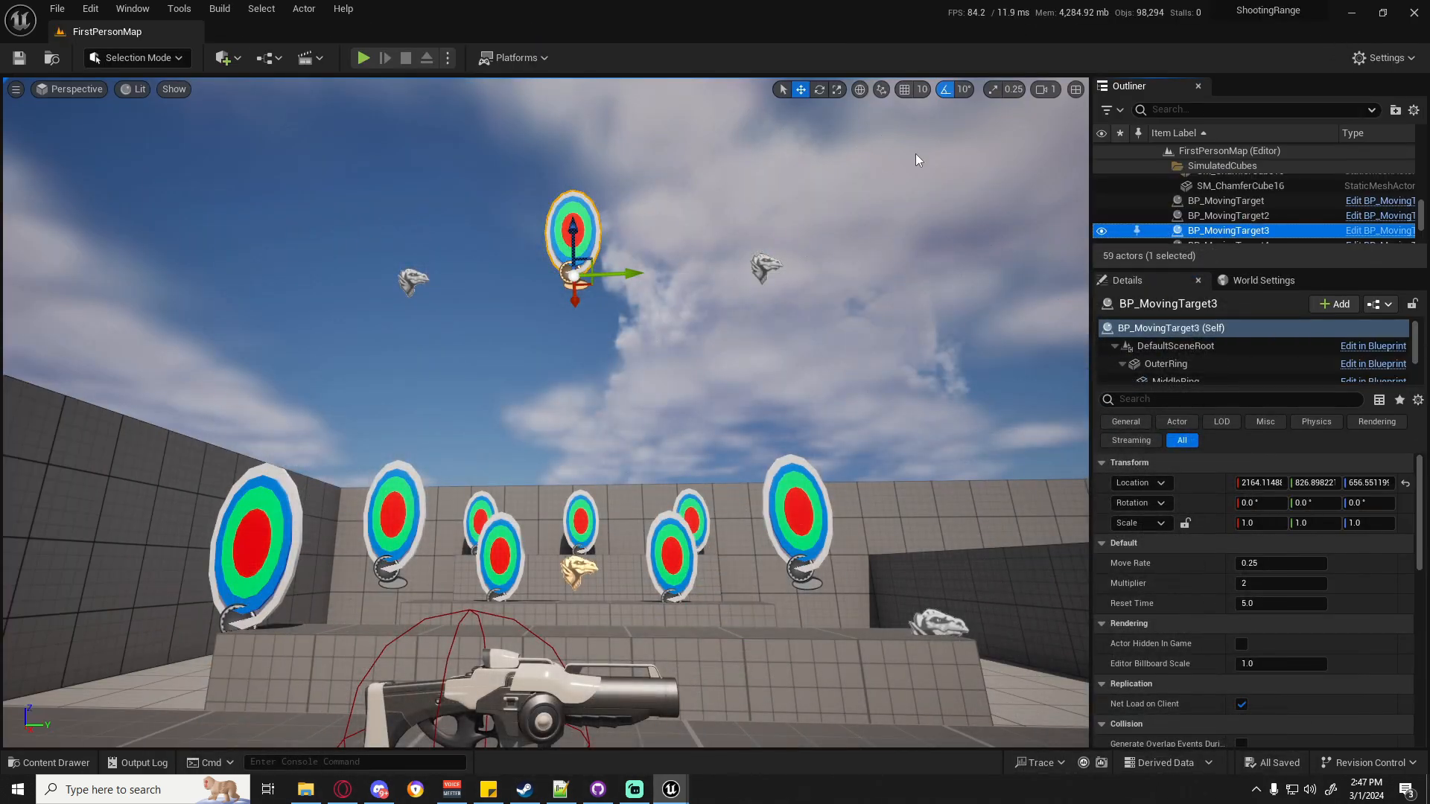
left_click(365, 61)
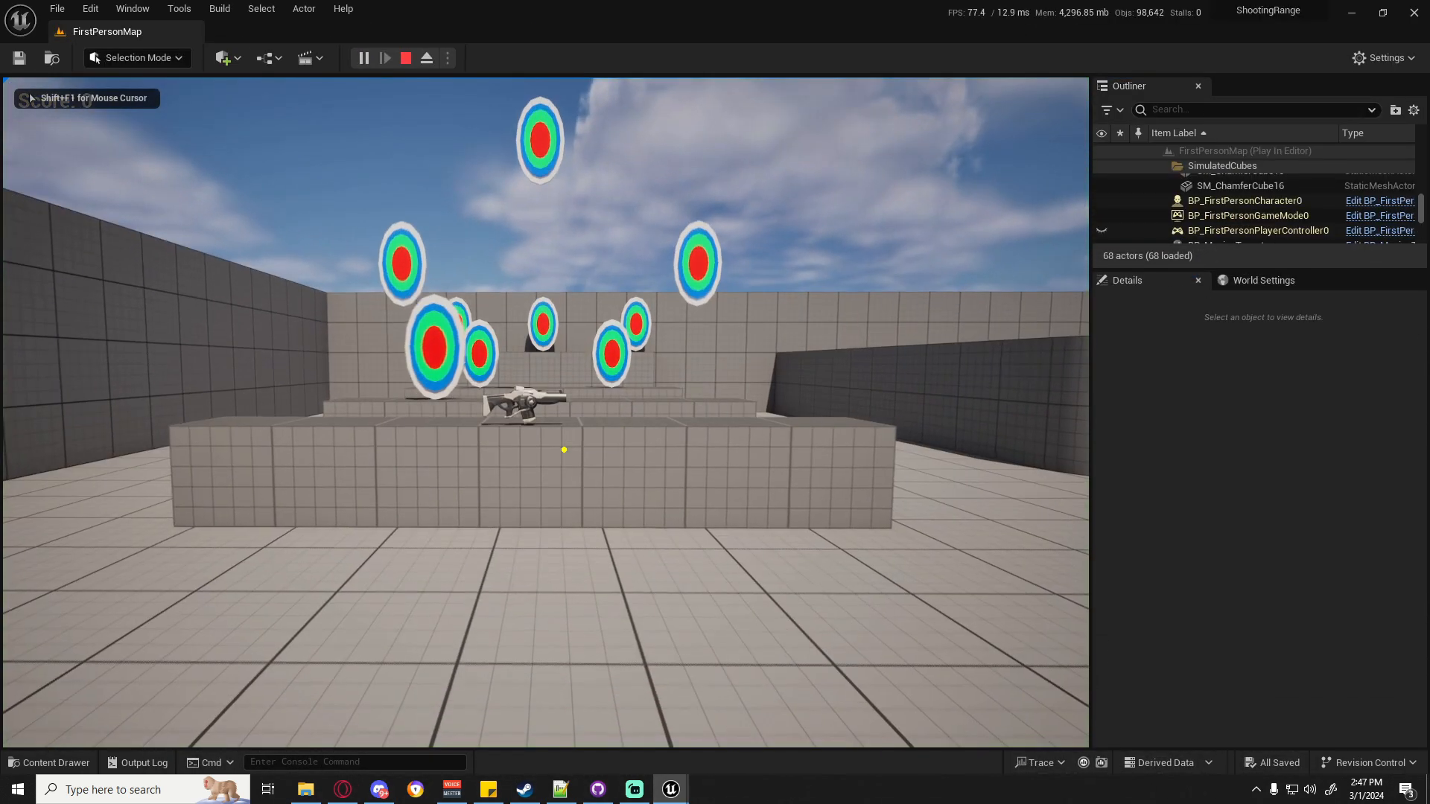
key("w")
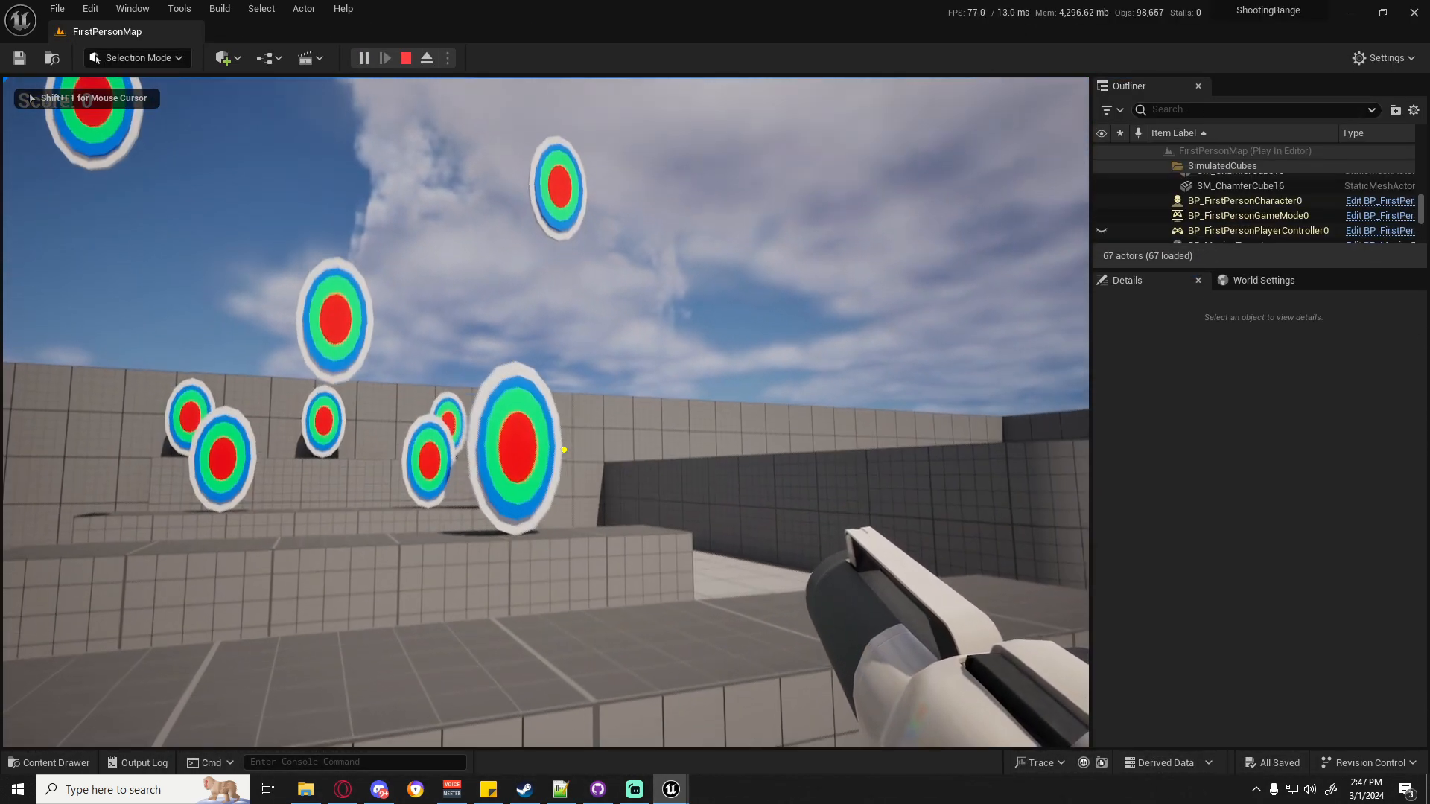
left_click(564, 450)
left_click(564, 450)
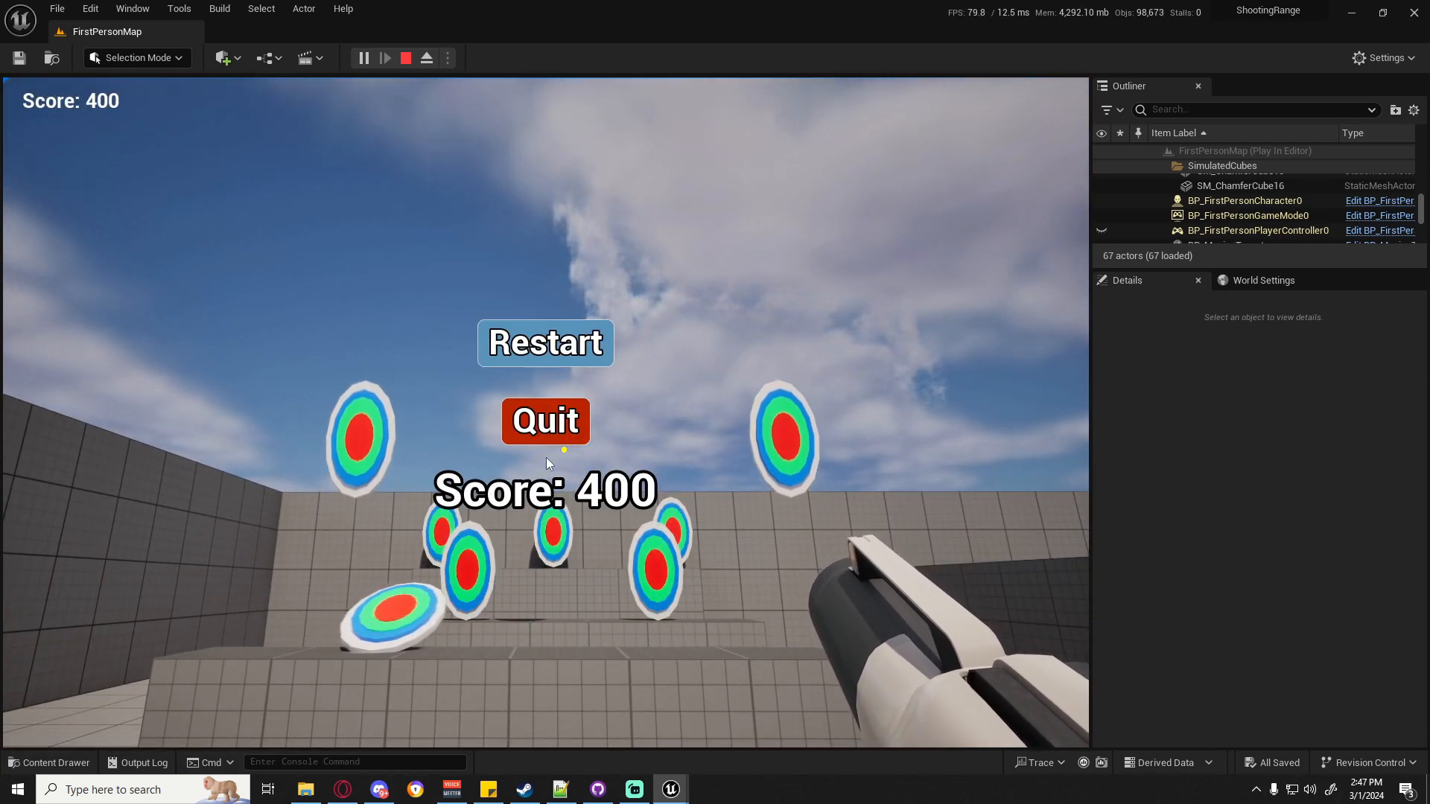
left_click(549, 345)
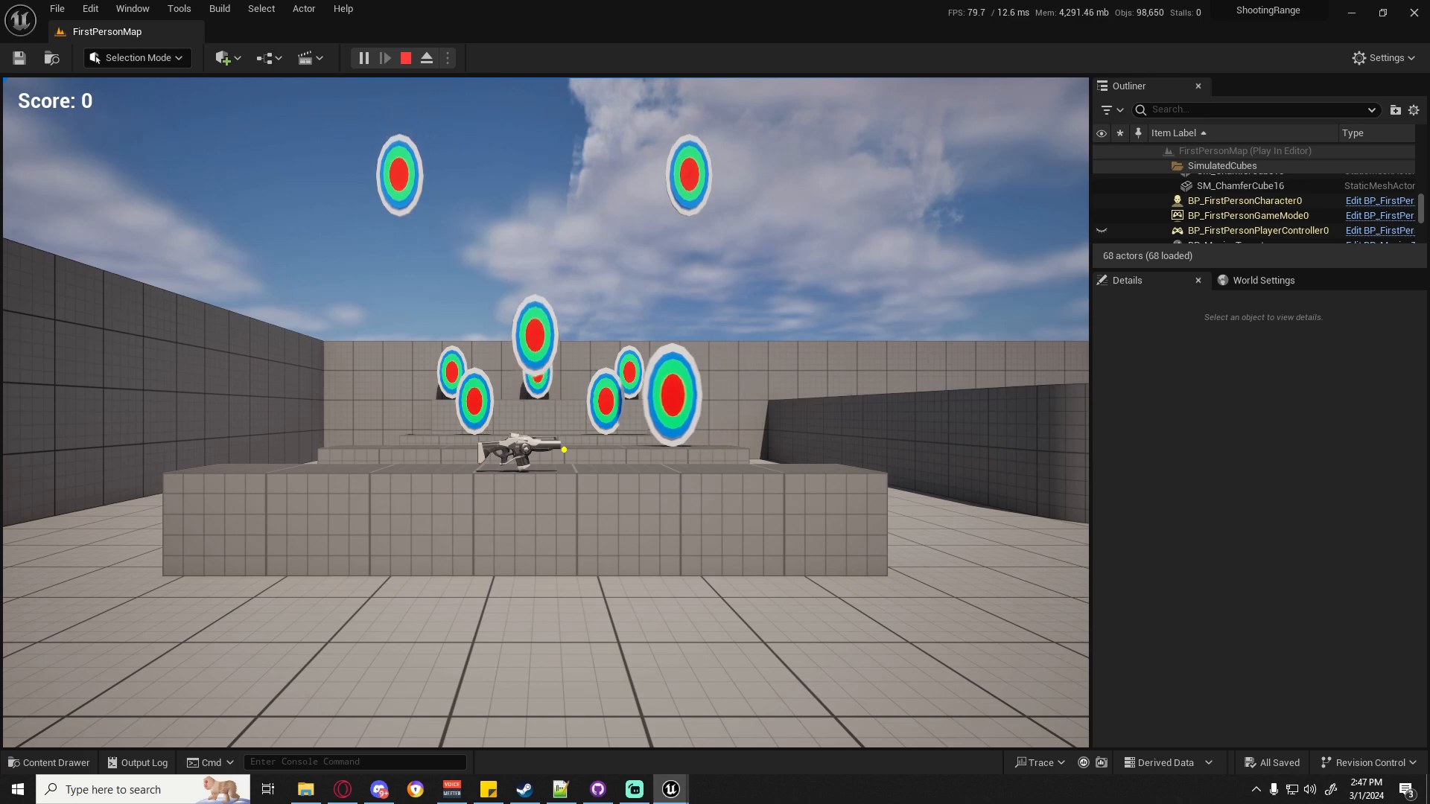
key("Escape")
Review the score threshold and Game Over call in BP_FirstPersonCharacter's event graph, then return to W_HUD.
key("alt+Tab")
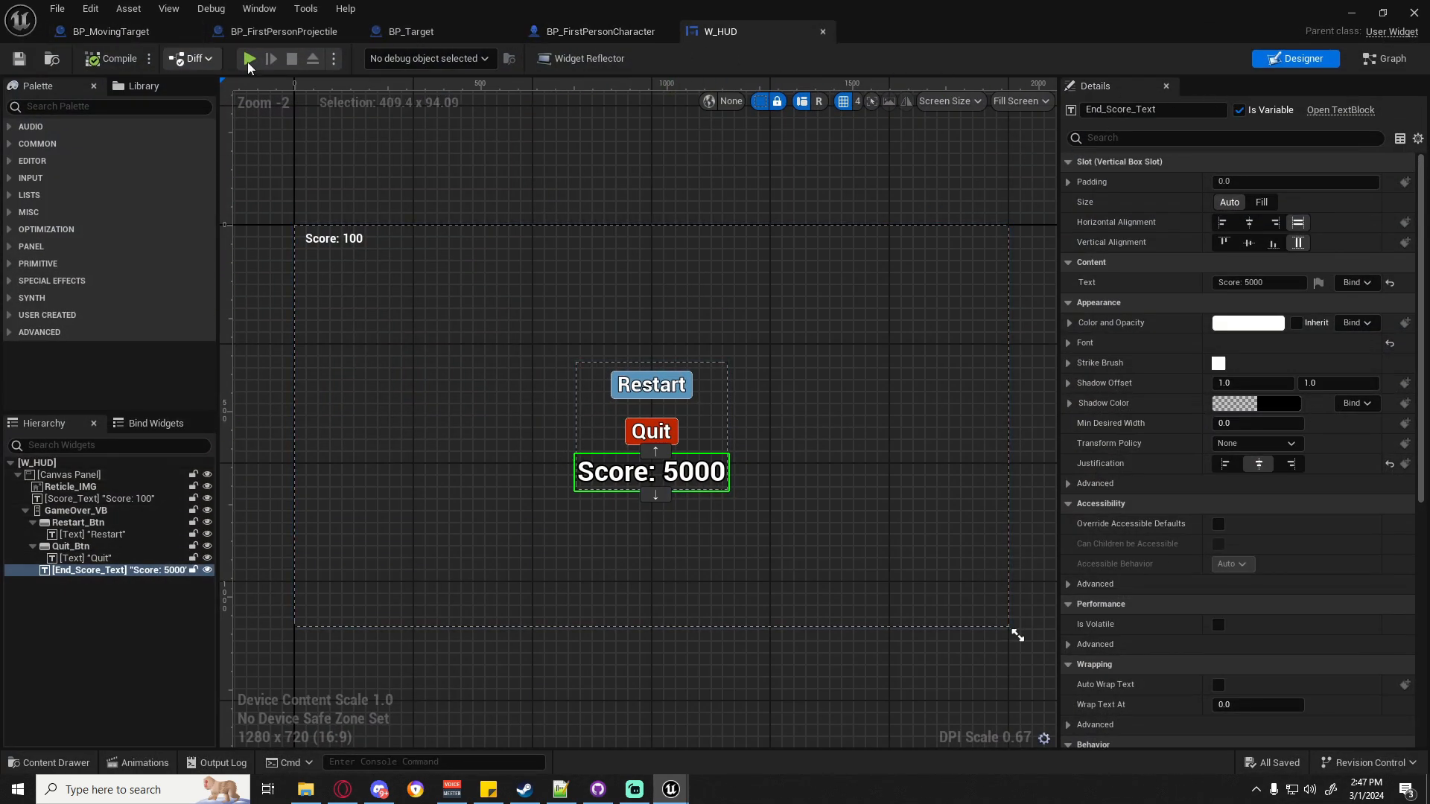
left_click(595, 31)
right_click_drag(605, 441, 738, 430)
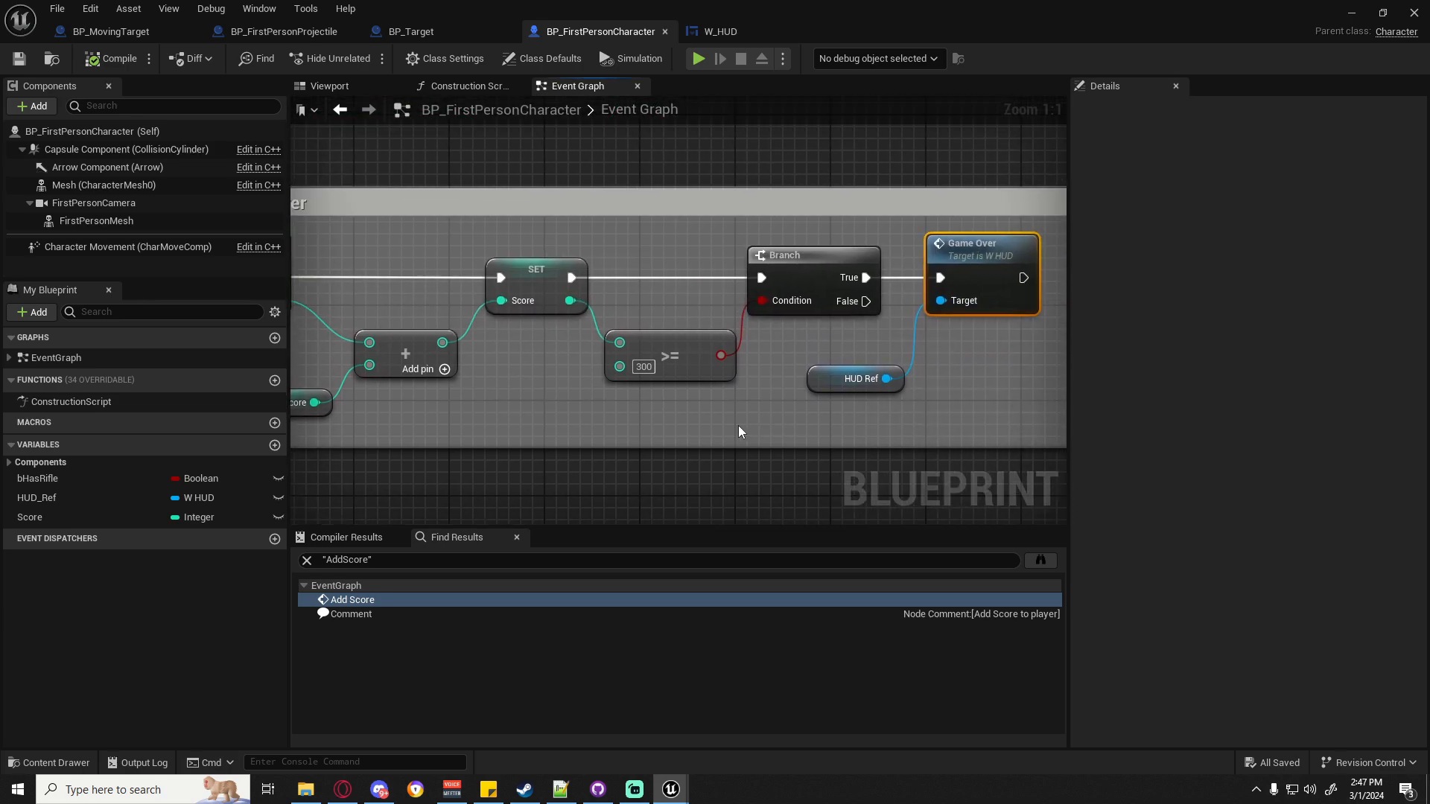
left_click(747, 30)
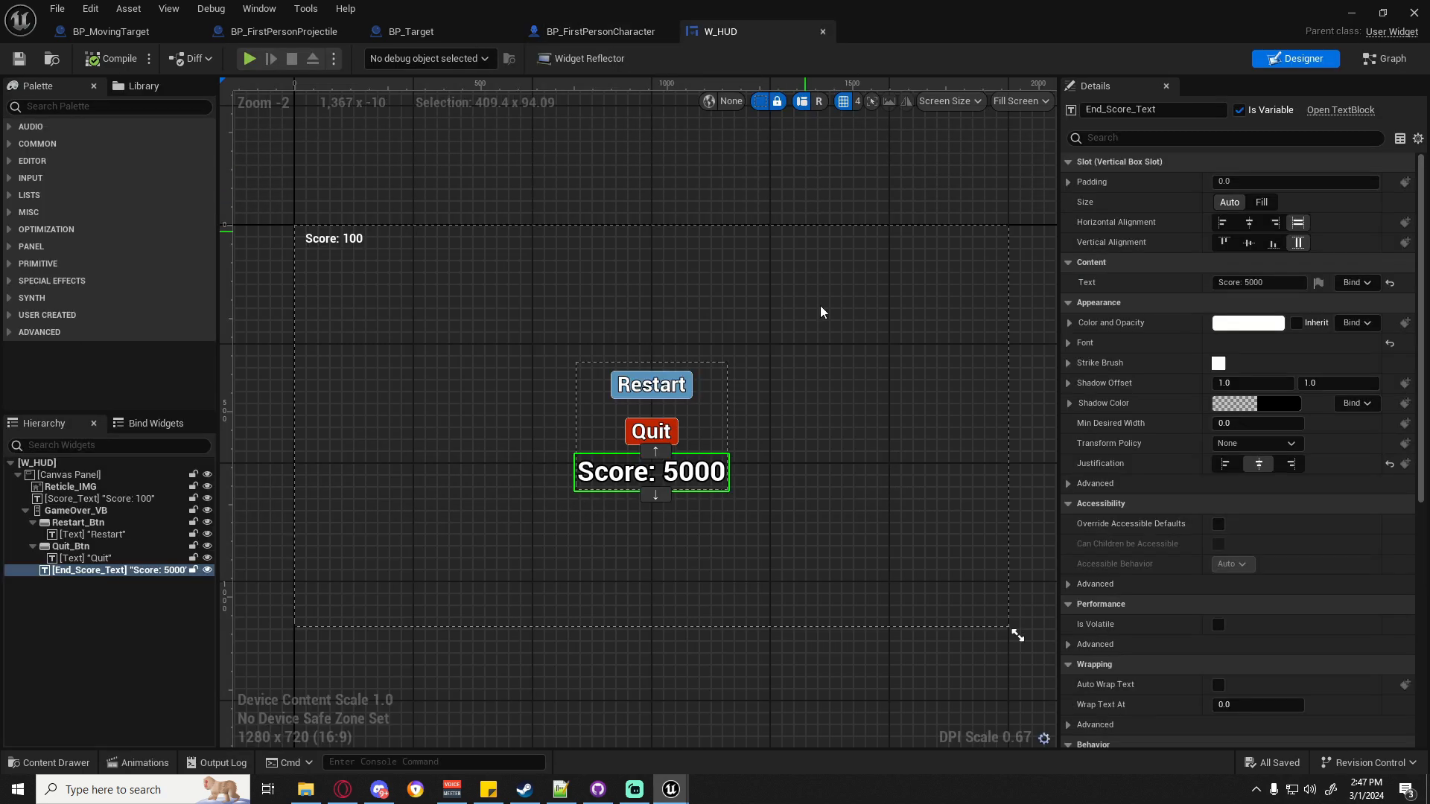
In W_HUD's event graph, move Get Current Level Name, its conversion node and Open Level further from On Pressed (Restart_Btn) to make room.
left_click(1385, 60)
right_click_drag(771, 505, 819, 179)
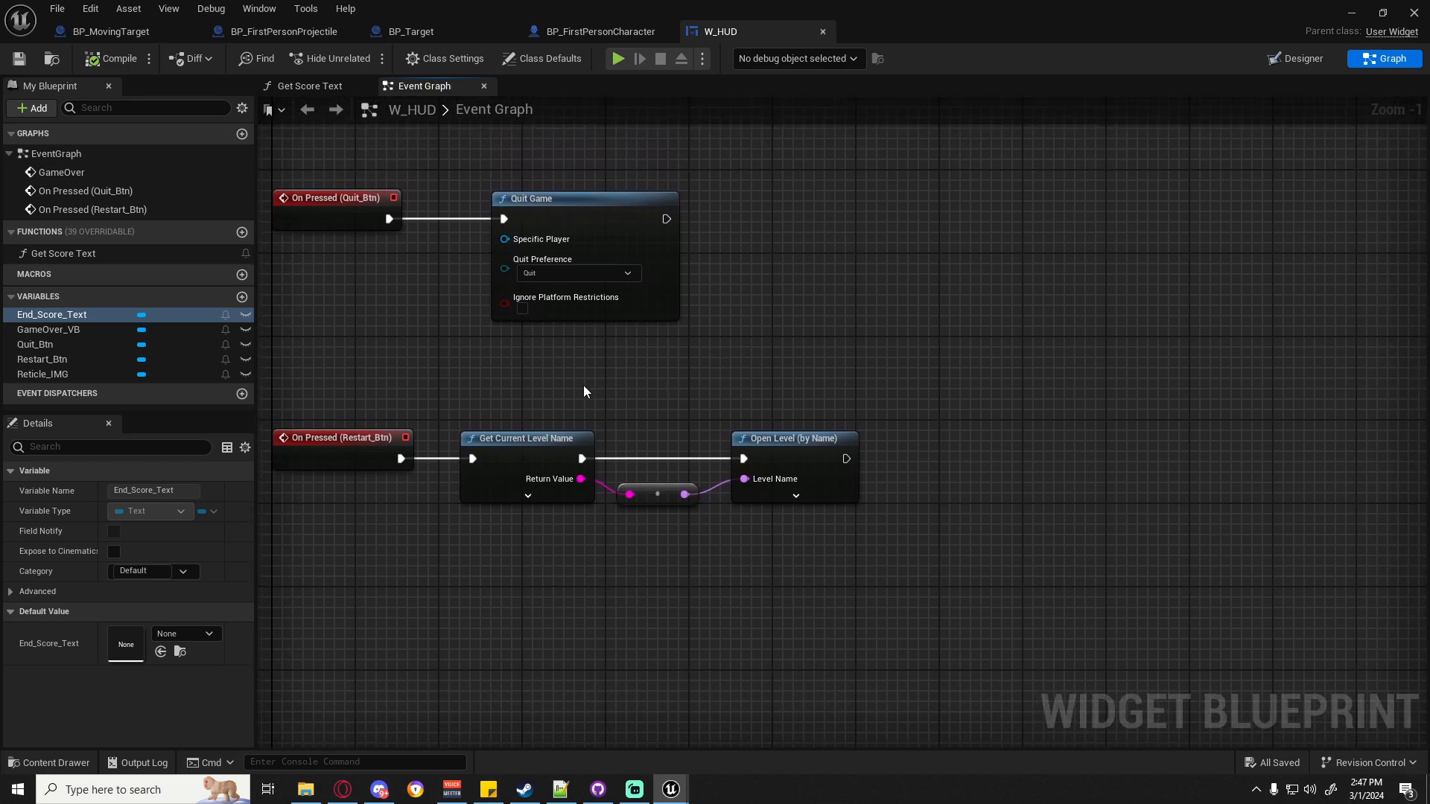
left_click_drag(500, 398, 915, 625)
left_click_drag(502, 453, 888, 449)
left_click_drag(925, 446, 931, 453)
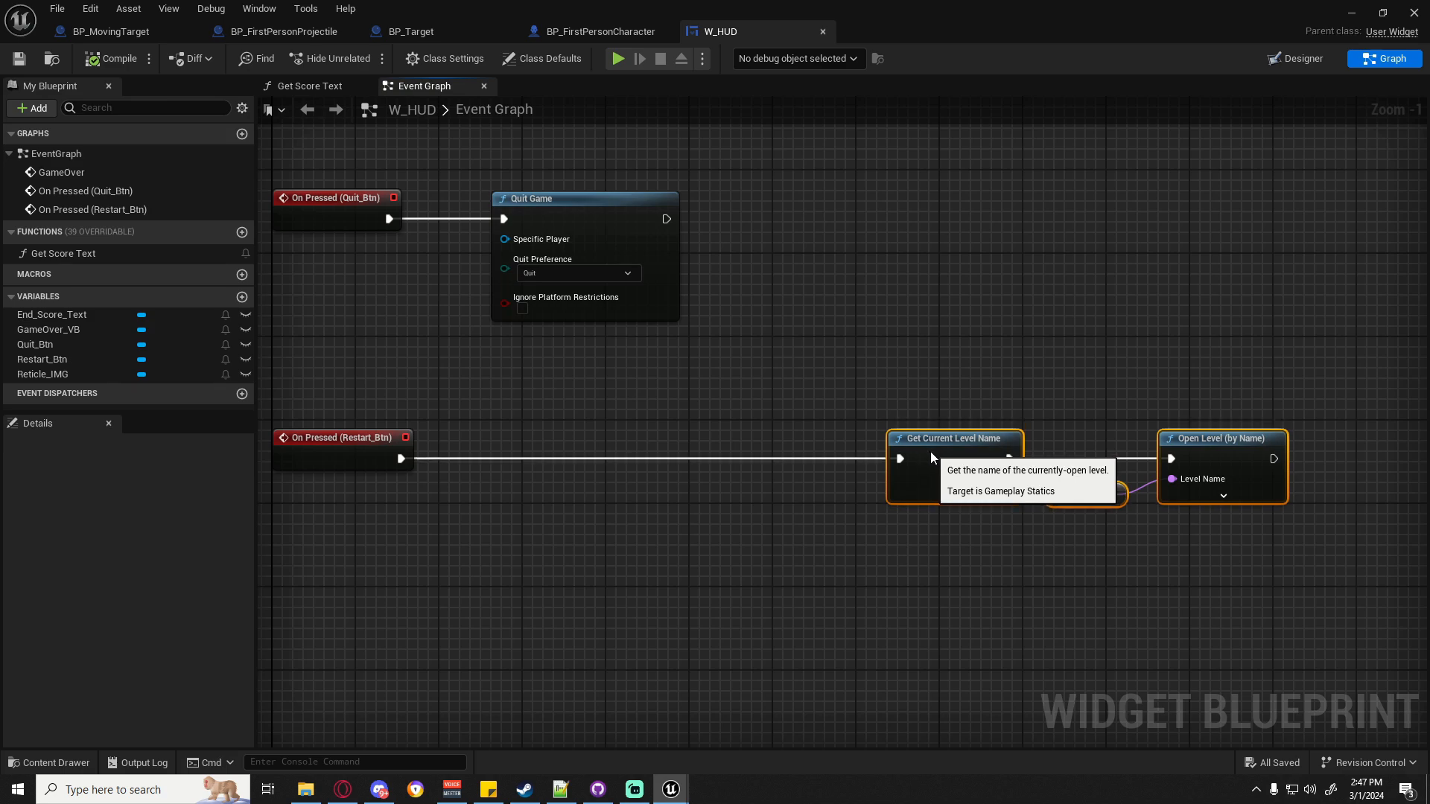
Copy the Get Player Controller node from the GameOver chain and place the copy beneath On Pressed (Restart_Btn).
right_click_drag(699, 408, 811, 545)
right_click_drag(857, 495, 605, 500)
right_click_drag(809, 342, 695, 534)
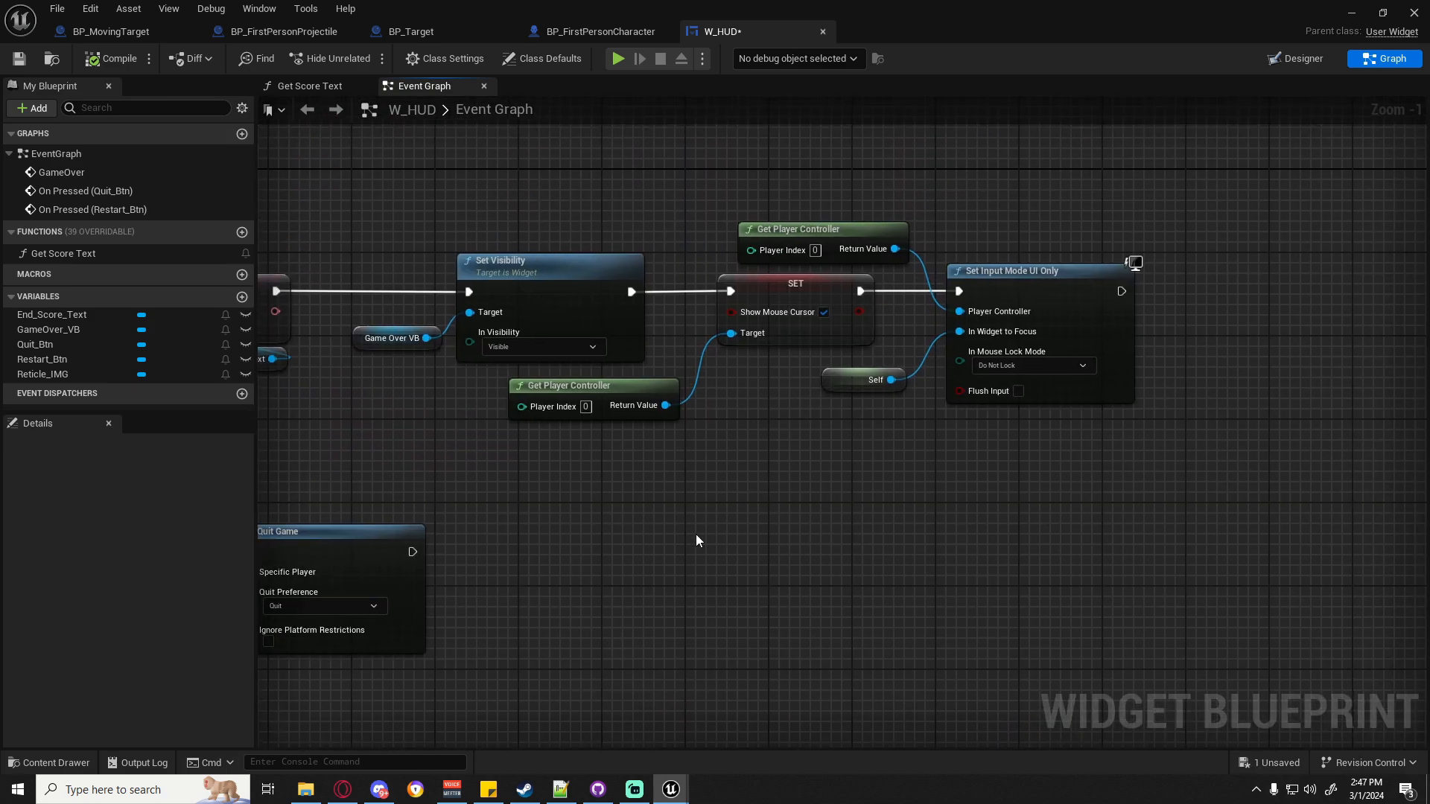
right_click_drag(535, 568, 801, 333)
left_click_drag(415, 555, 445, 556)
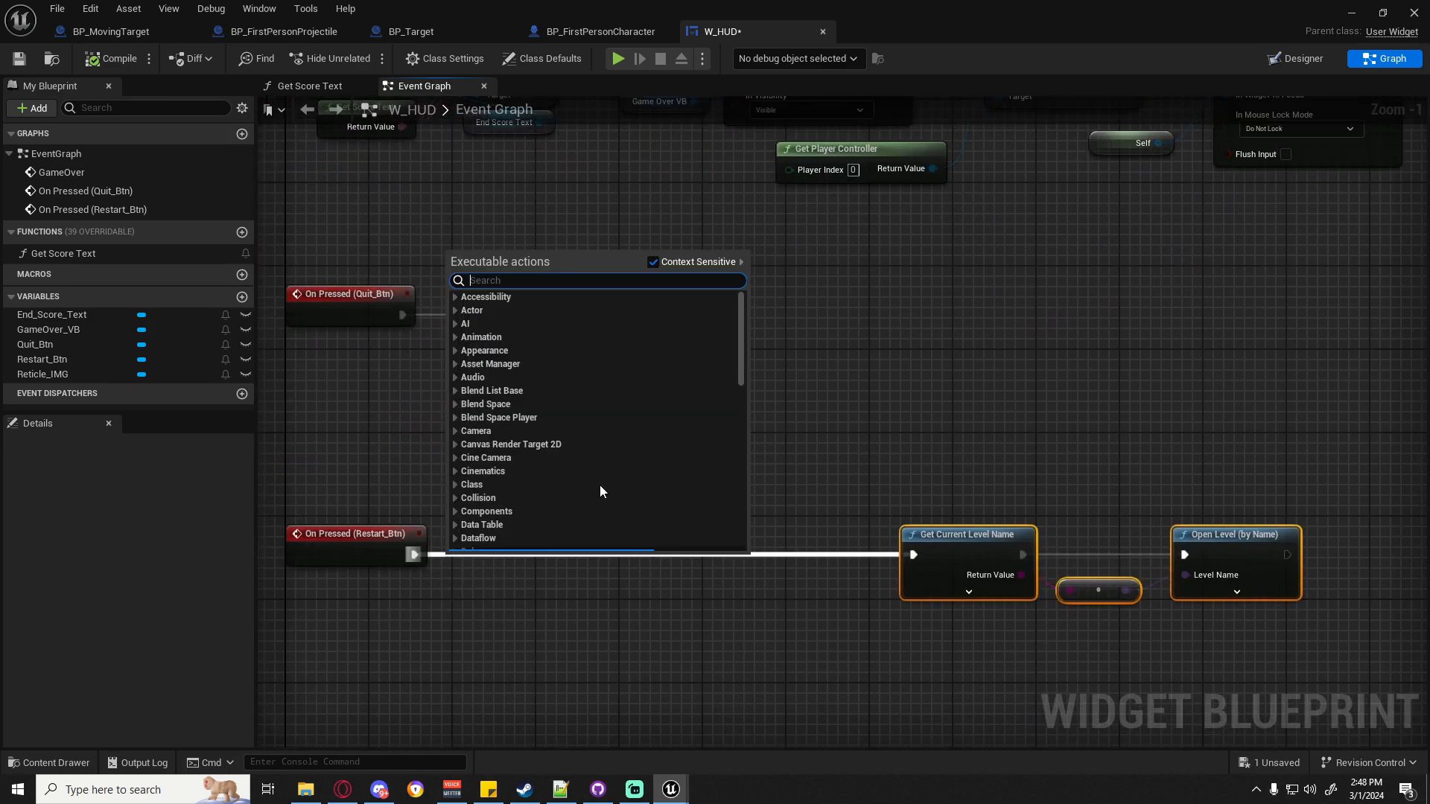
left_click_drag(855, 266, 848, 170)
key("ctrl+v")
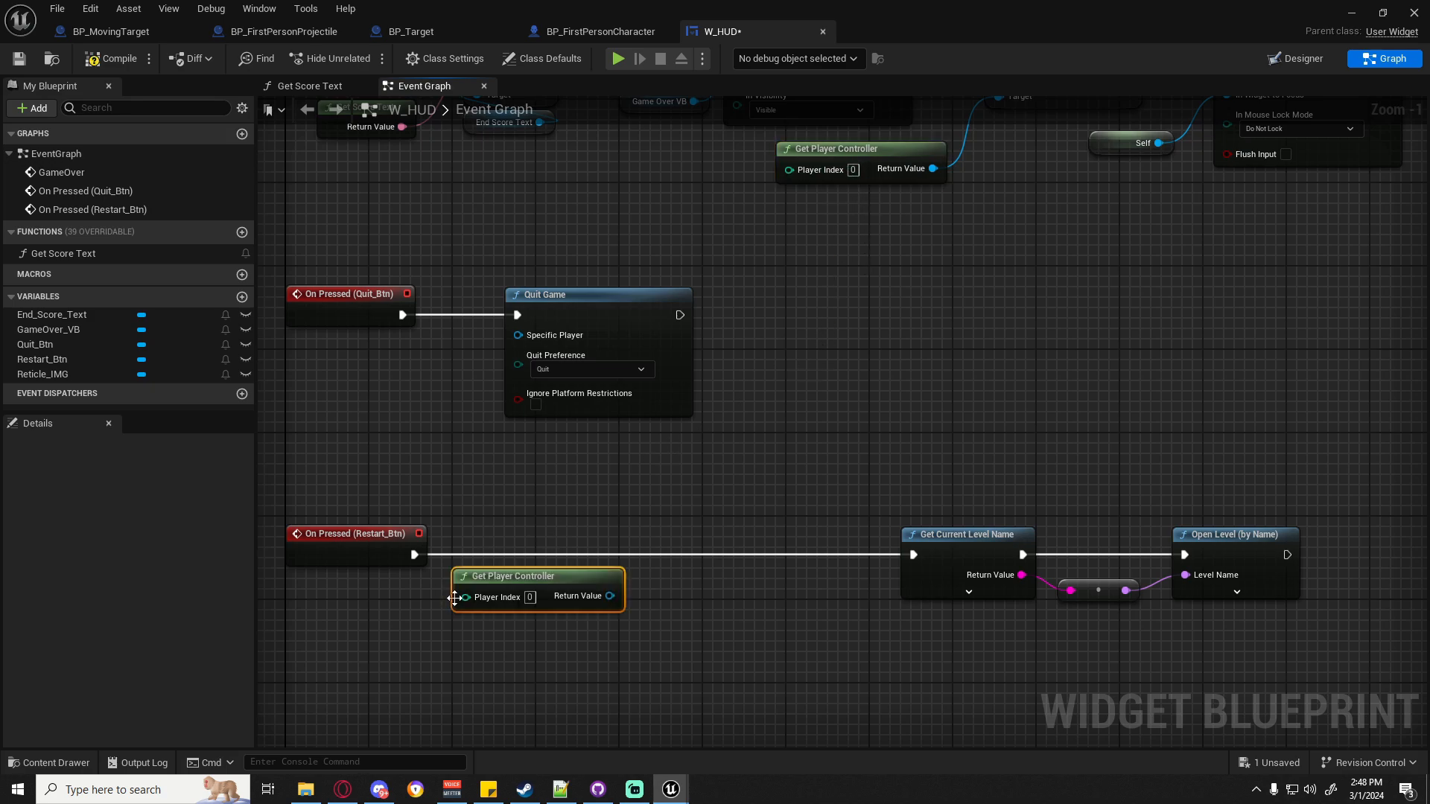
left_click_drag(513, 582, 356, 625)
Add an unchecked Set Show Mouse Cursor node from that player controller, wire it after On Pressed (Restart_Btn), and tidy both nodes.
left_click_drag(454, 638, 485, 605)
type("set")
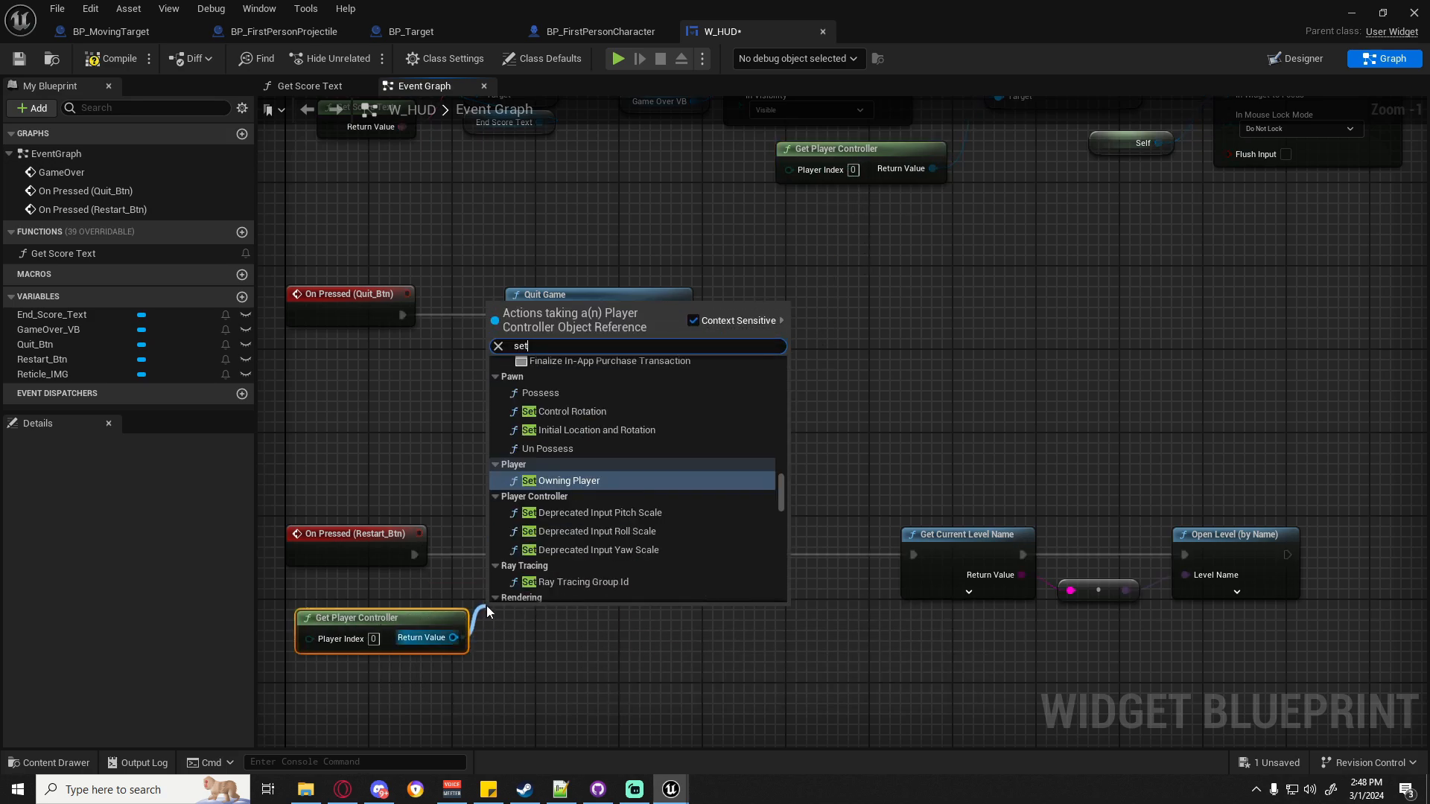
type(" show mouse")
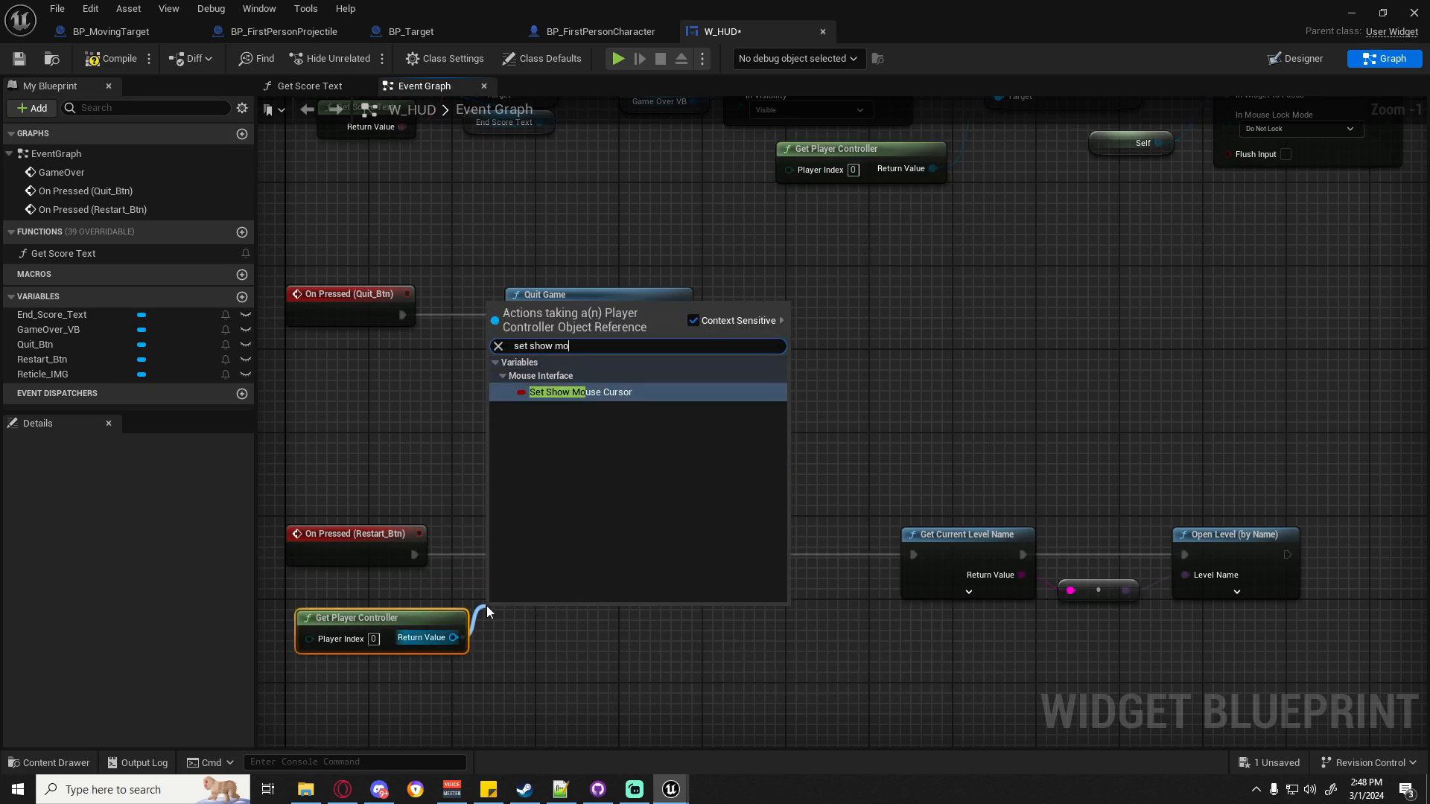
key("Return")
left_click_drag(497, 617, 524, 557)
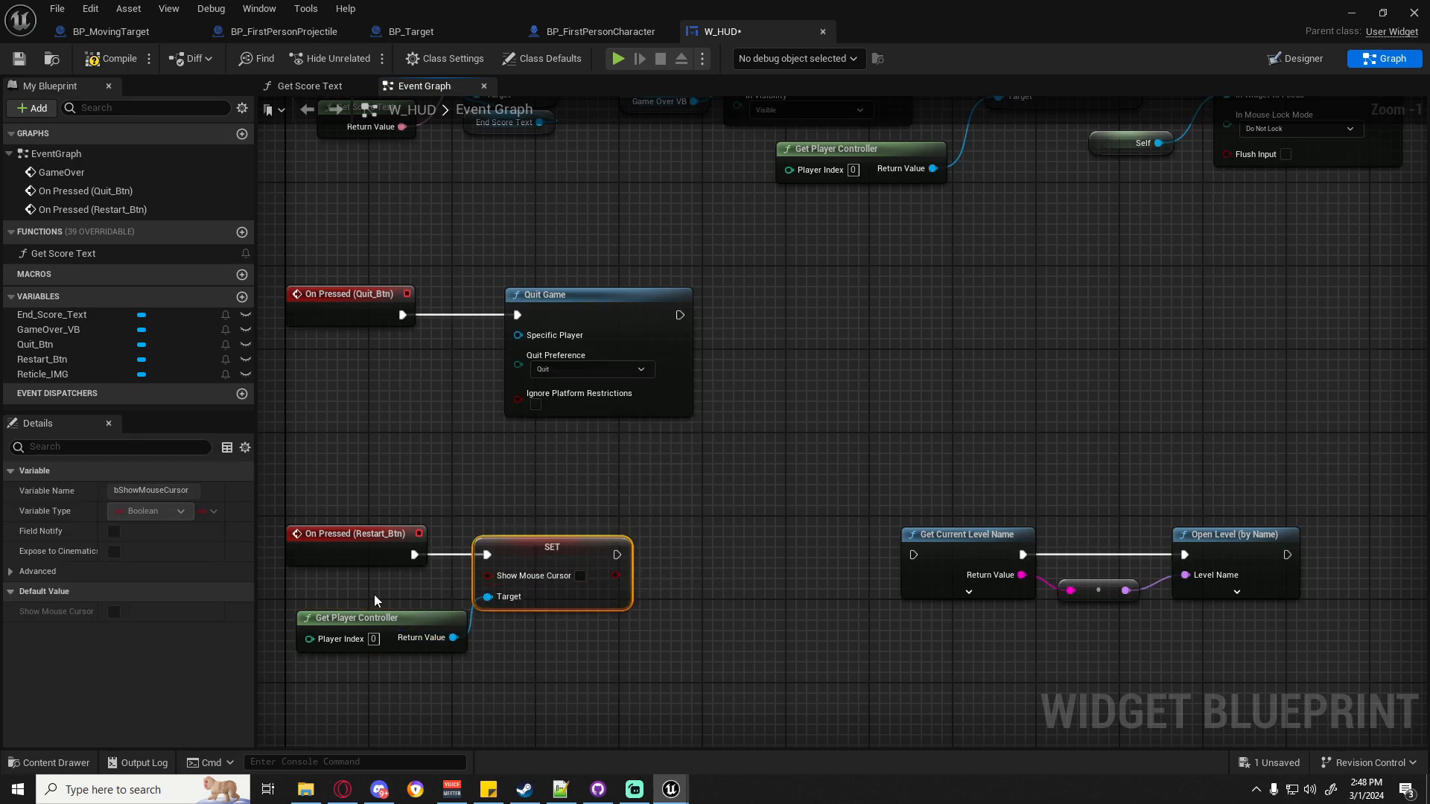
left_click_drag(402, 618, 360, 618)
left_click_drag(535, 564, 524, 564)
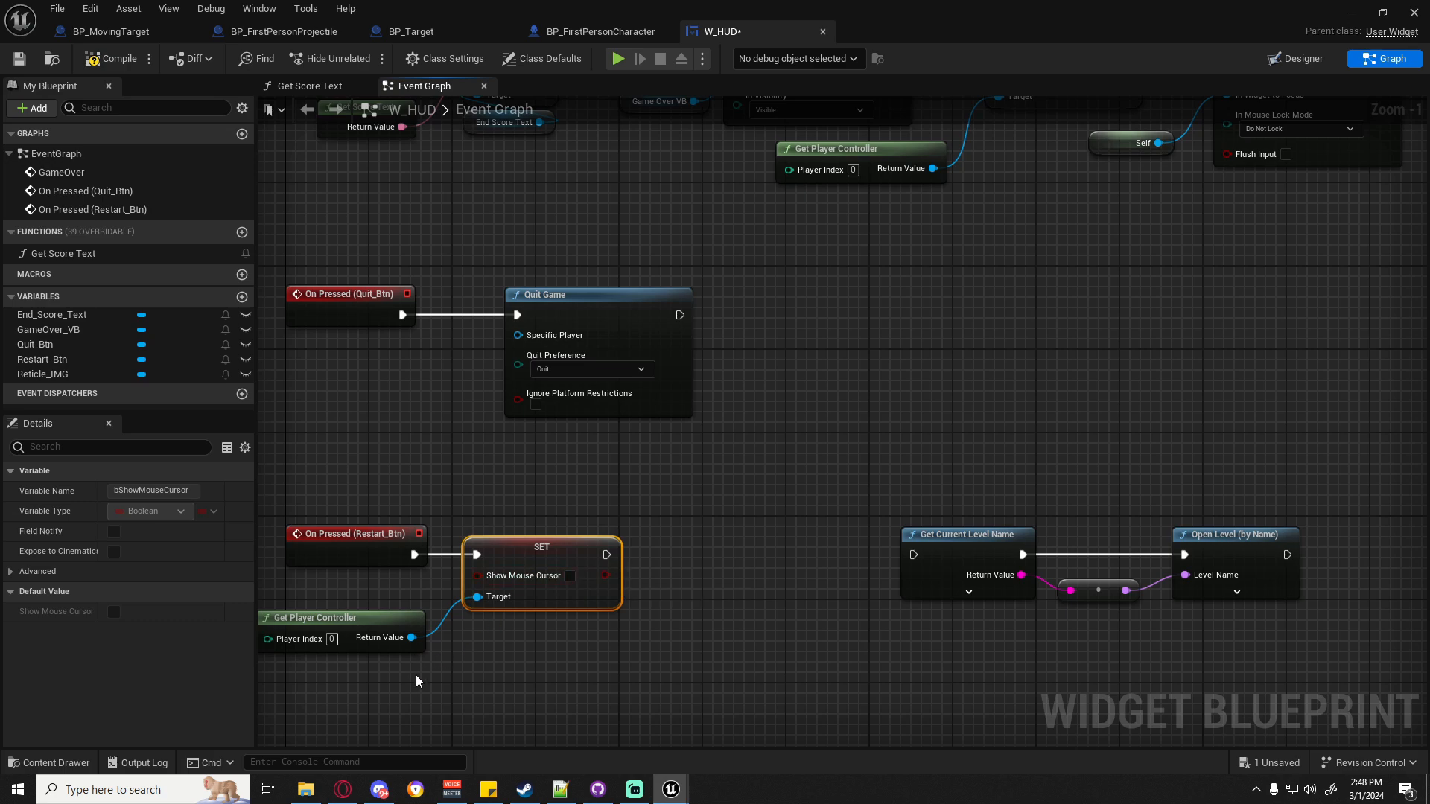
right_click_drag(416, 677, 473, 600)
Duplicate Get Player Controller, add Set Input Mode Game Only from the copy, and wire it between SET and Get Current Level Name.
left_click_drag(388, 608, 409, 549)
key("ctrl+c")
key("ctrl+v")
left_click_drag(668, 585, 712, 576)
type("set input mode")
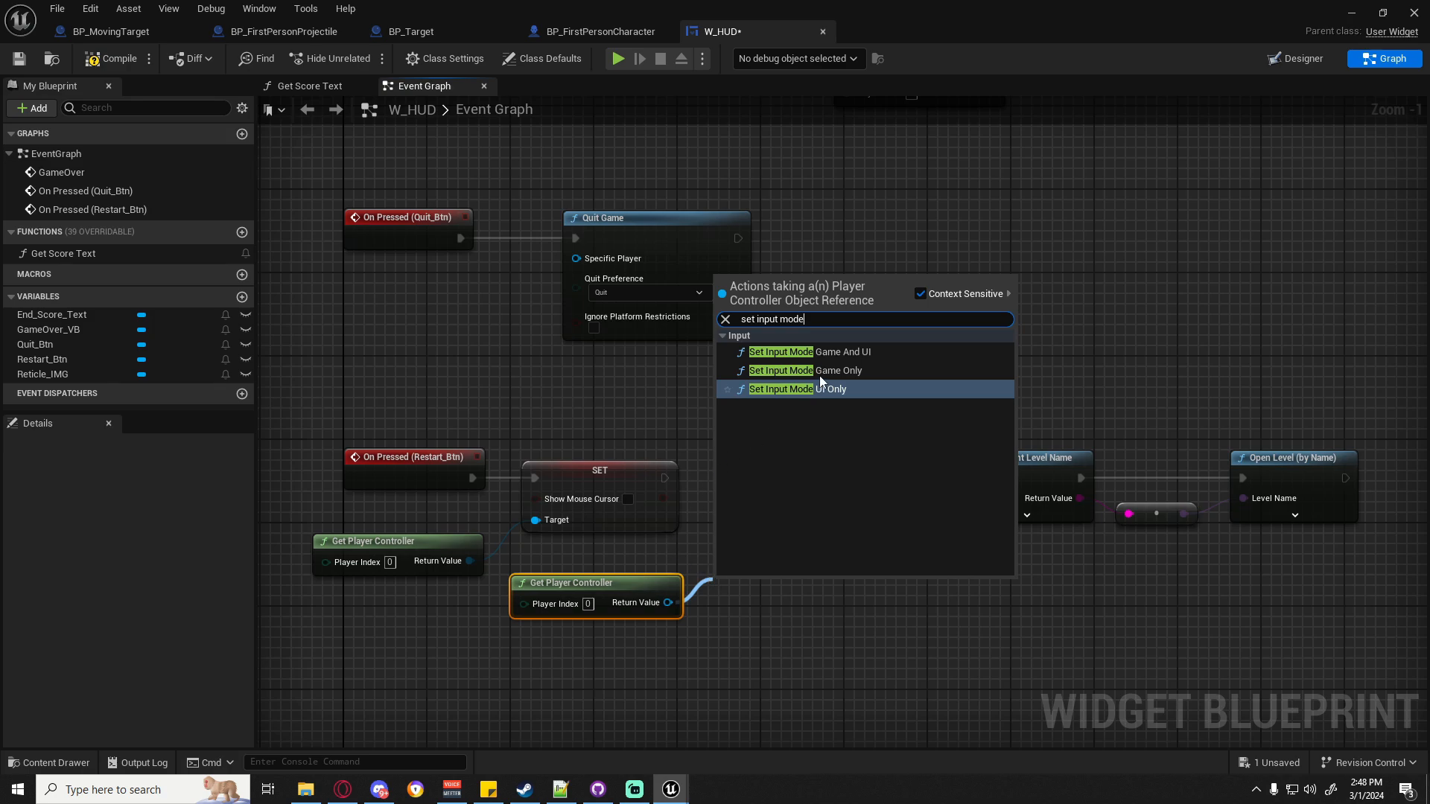
left_click(819, 373)
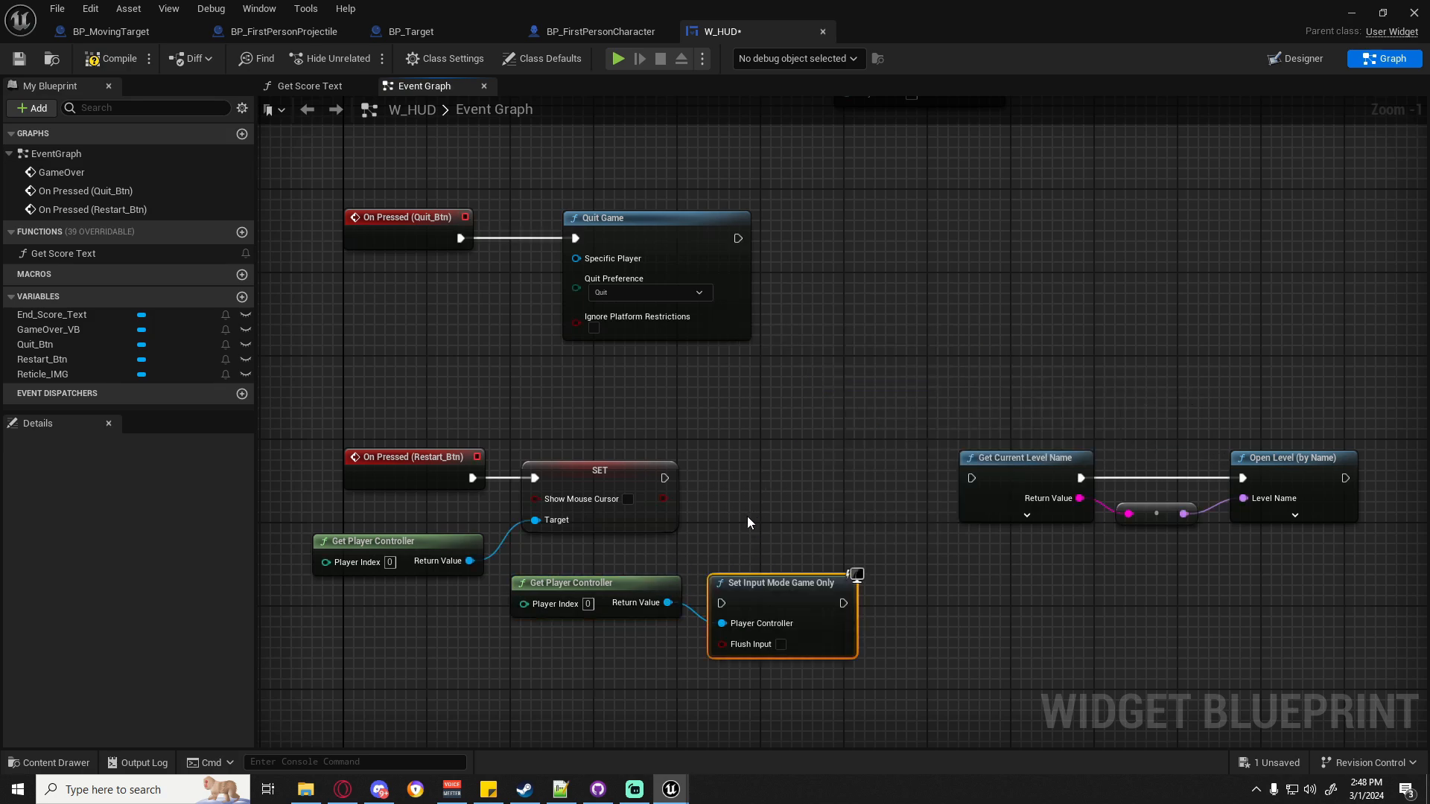
left_click_drag(774, 581, 674, 478)
left_click_drag(853, 478, 970, 479)
Move the level name and Open Level nodes closer to Set Input Mode Game Only, then compile and save W_HUD.
left_click_drag(975, 406, 1334, 586)
left_click_drag(1034, 461, 992, 461)
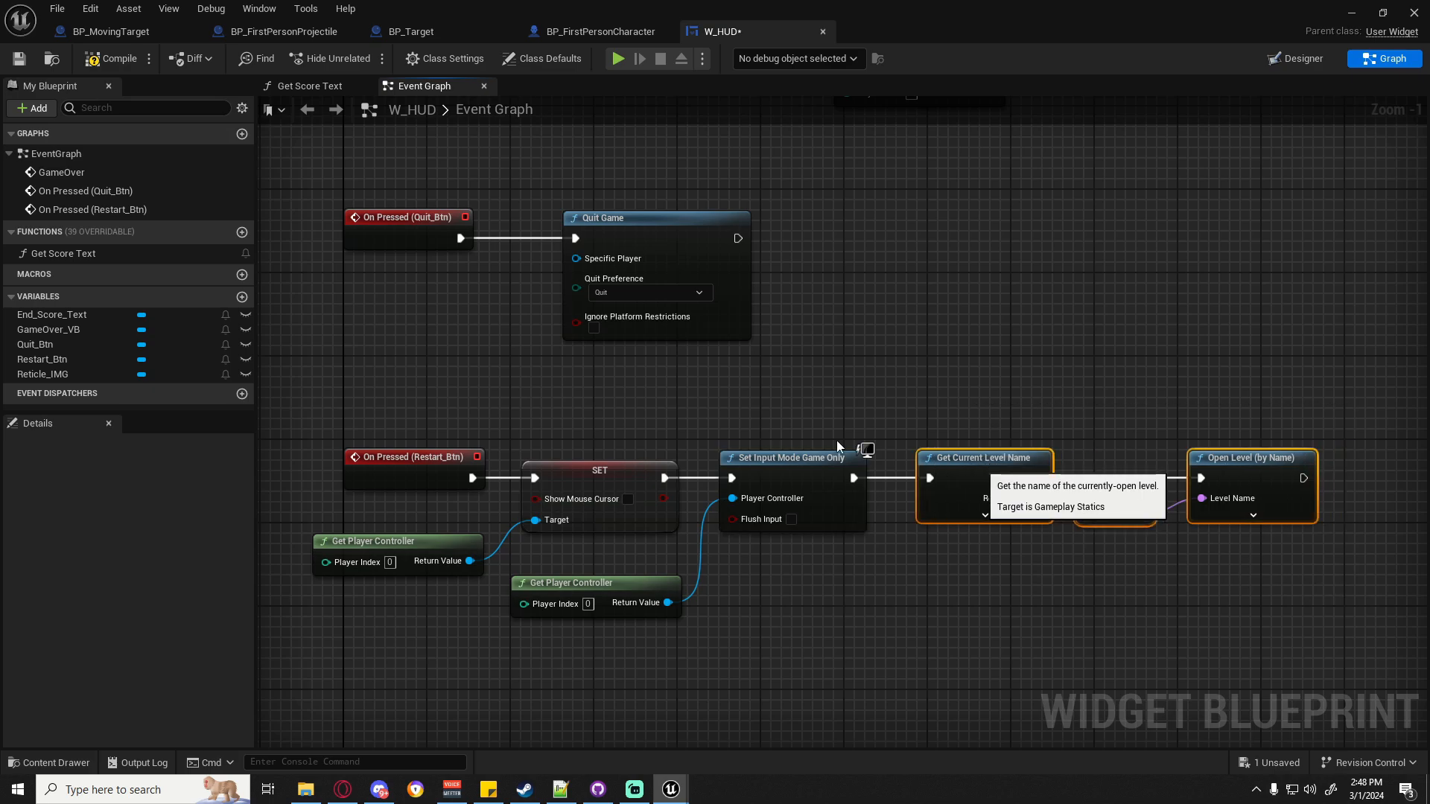
left_click(102, 64)
left_click(22, 58)
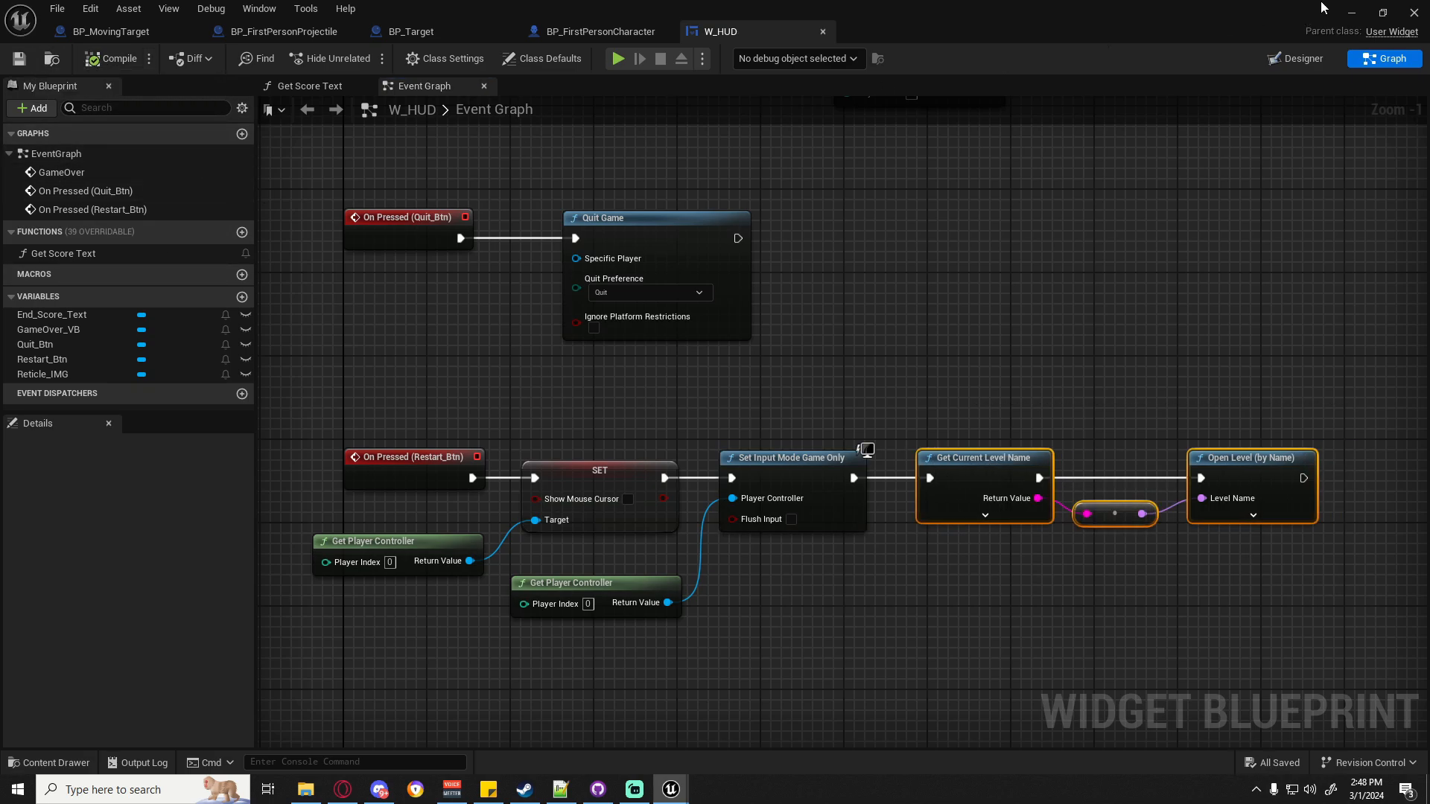
Play-test the level, pick up the gun and shoot targets until the game-over menu opens, then restart from it.
left_click(1351, 13)
left_click(364, 59)
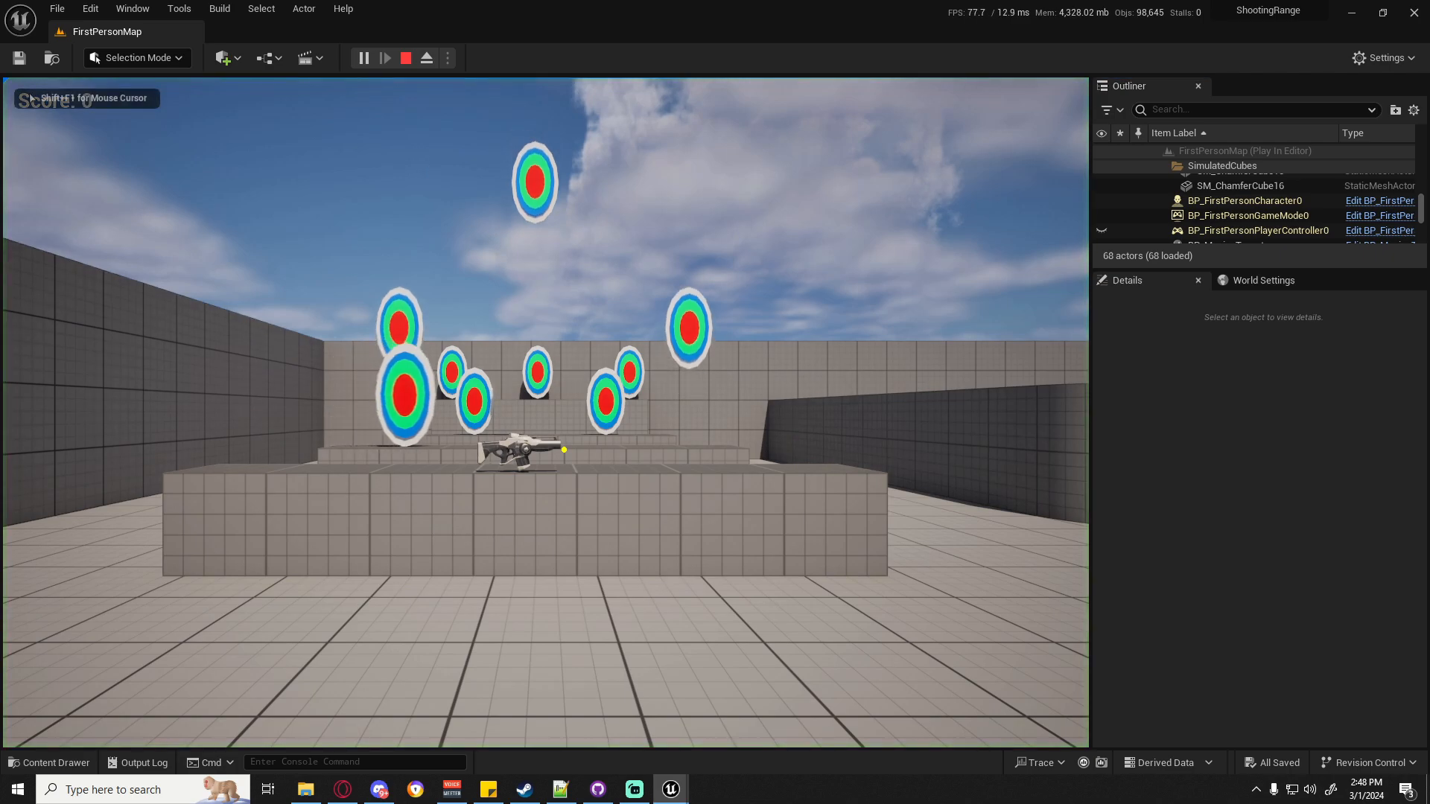
key("w")
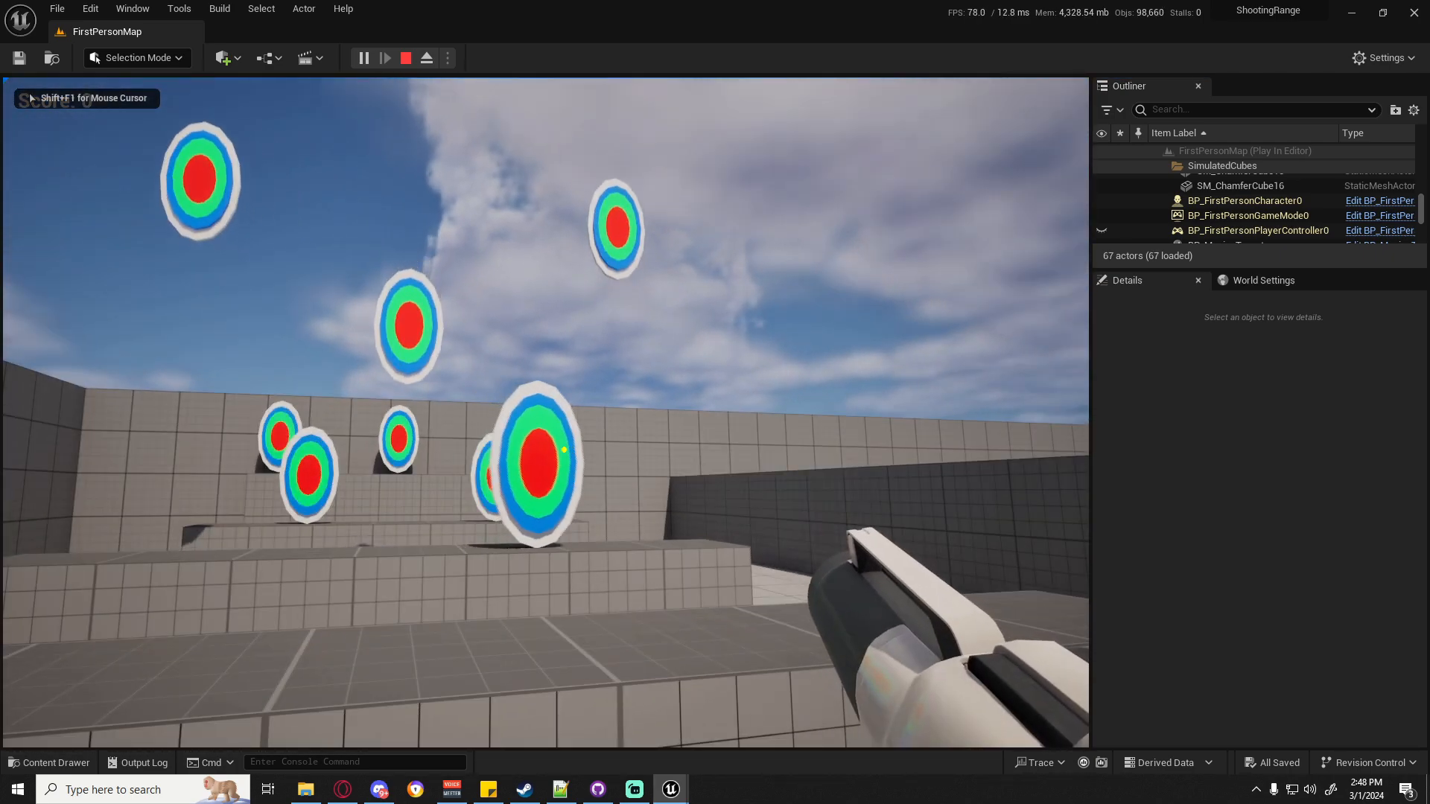
left_click(564, 450)
left_click(564, 449)
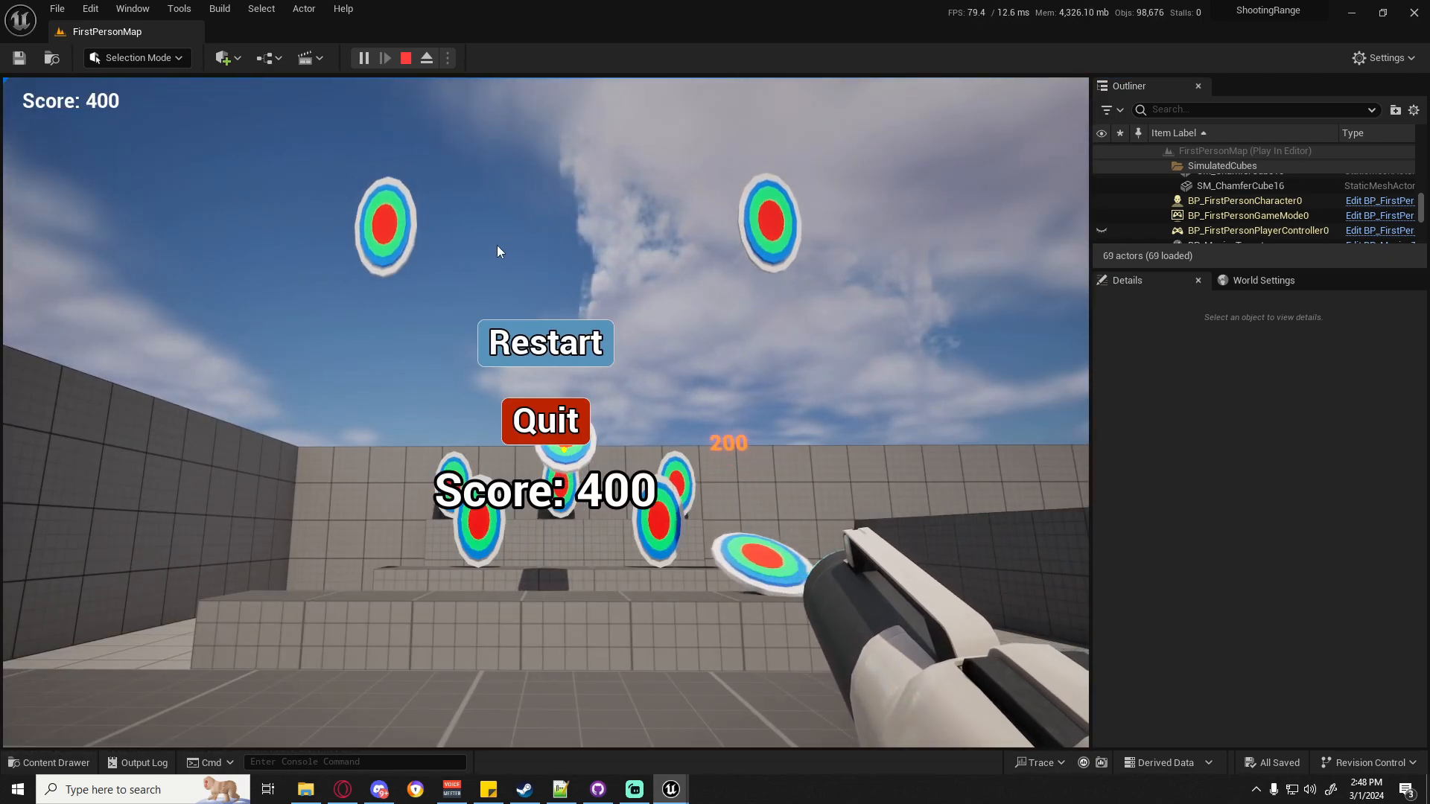
left_click(548, 356)
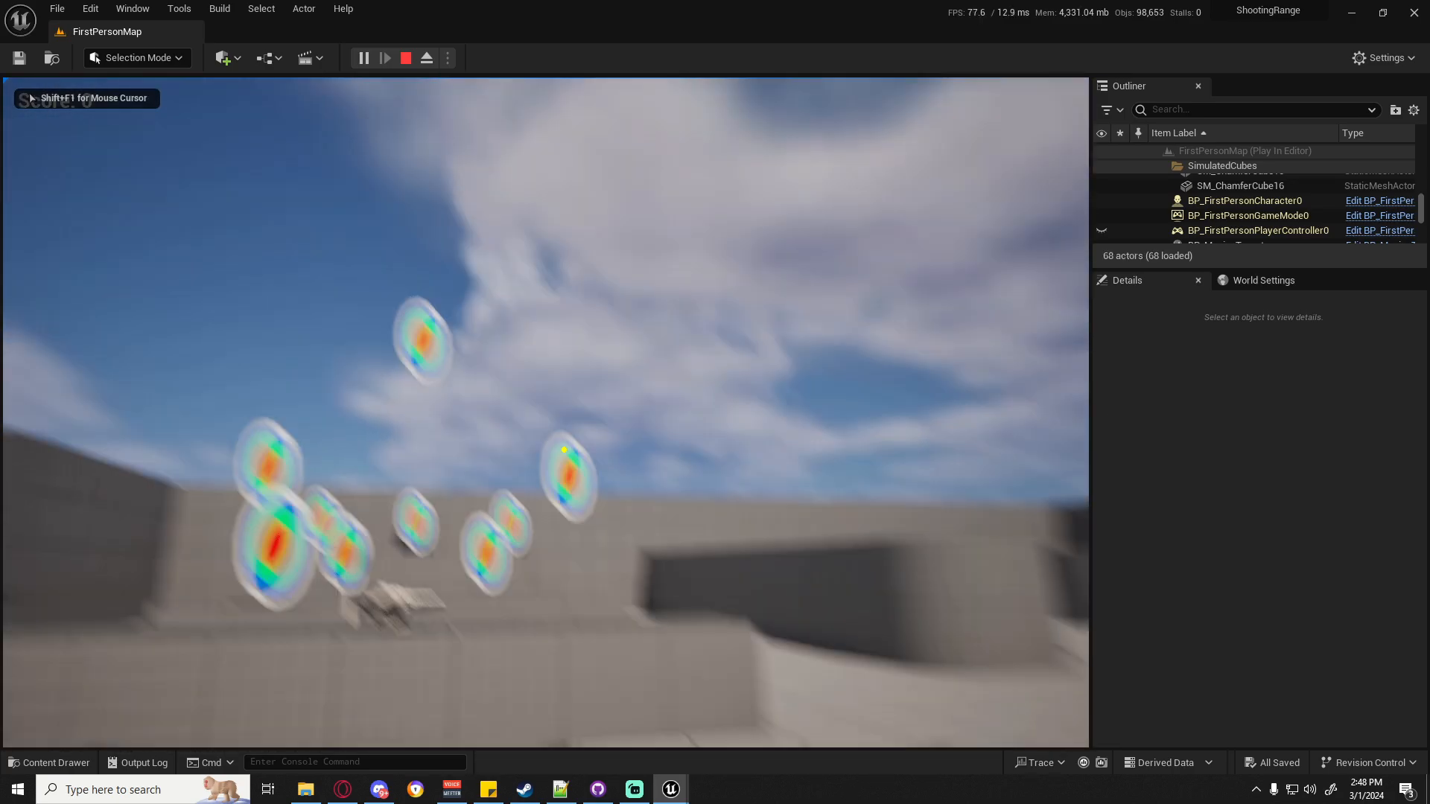
Pick up the gun and shoot targets in the restarted level to test the controls, then stop the session and return to W_HUD.
key("w")
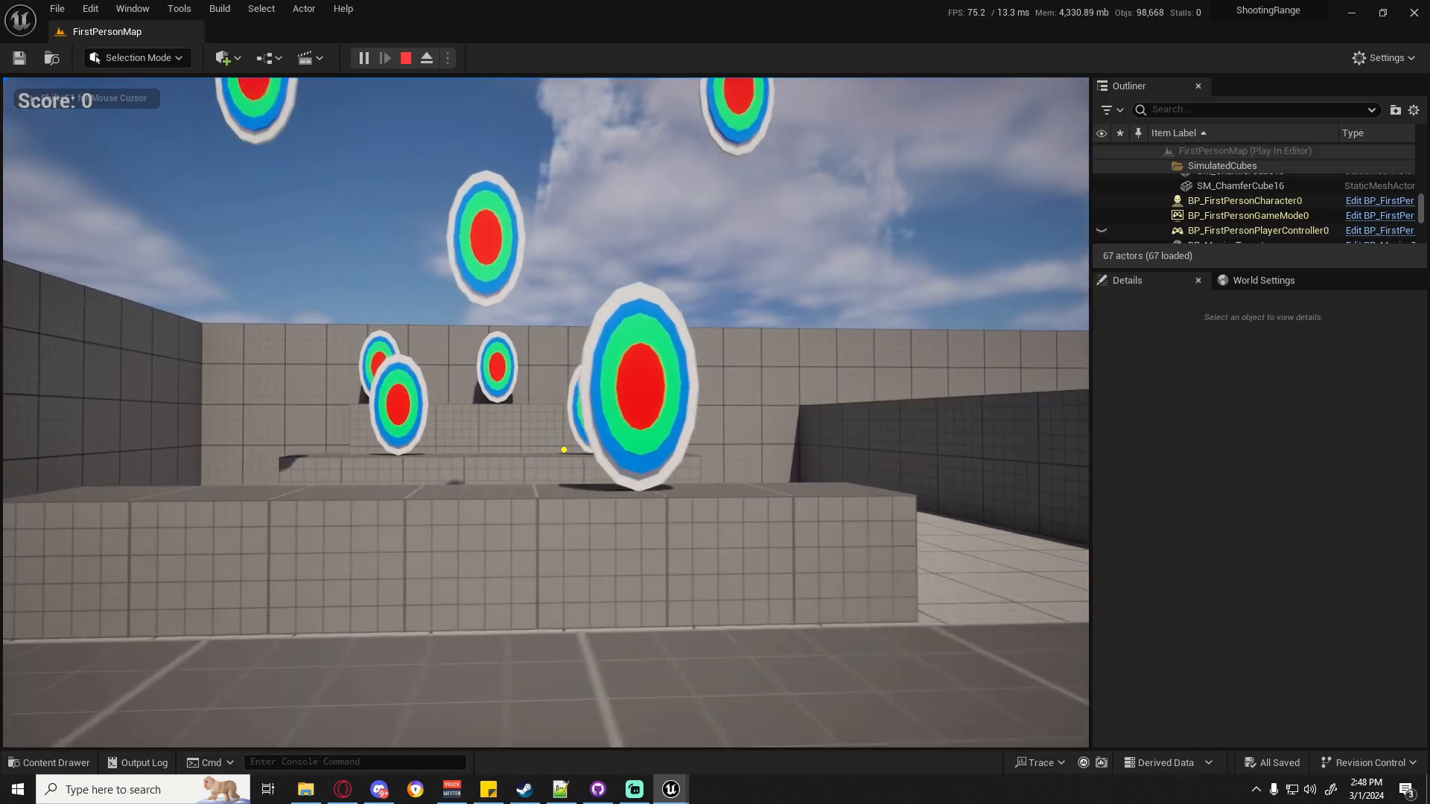
left_click(563, 450)
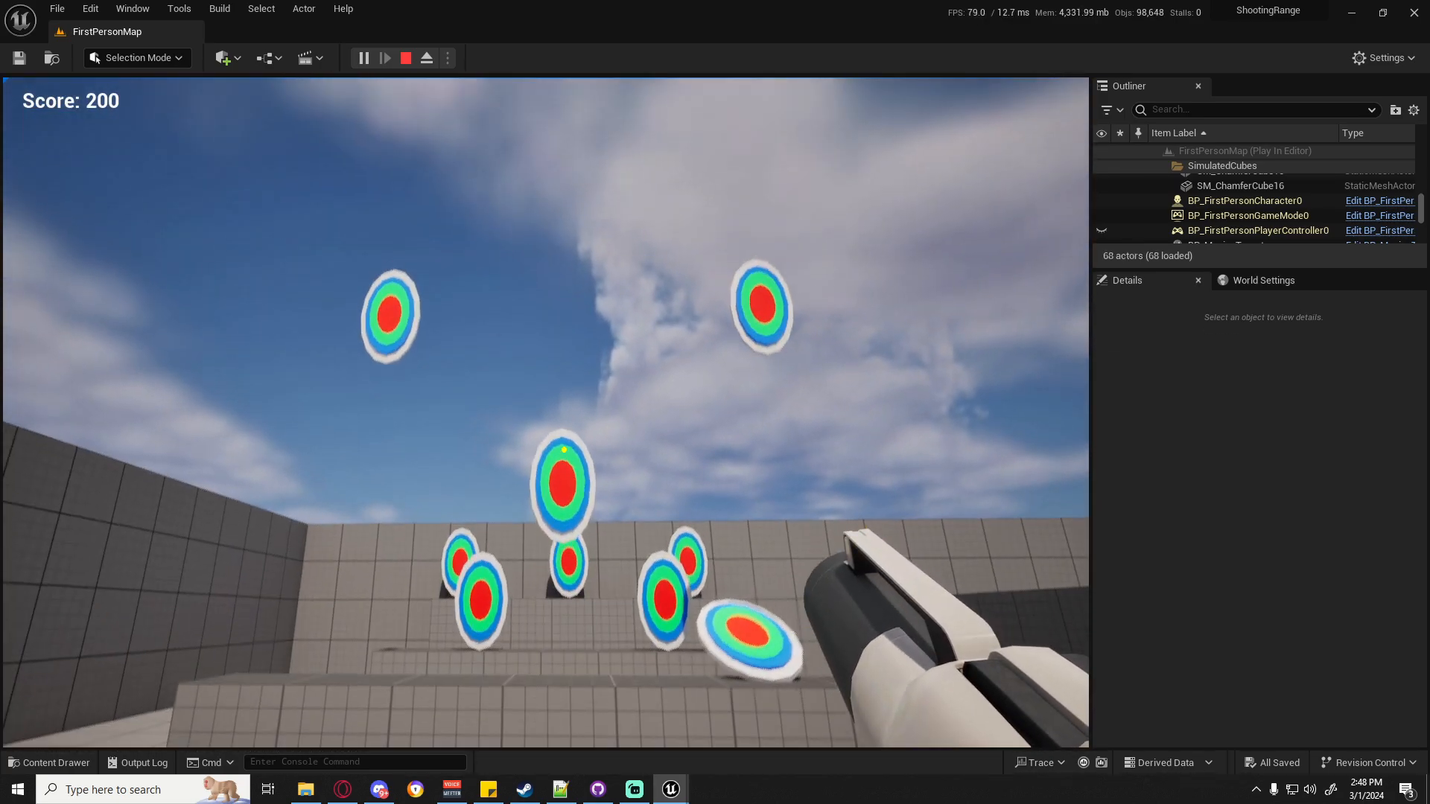
left_click(564, 450)
key("Escape")
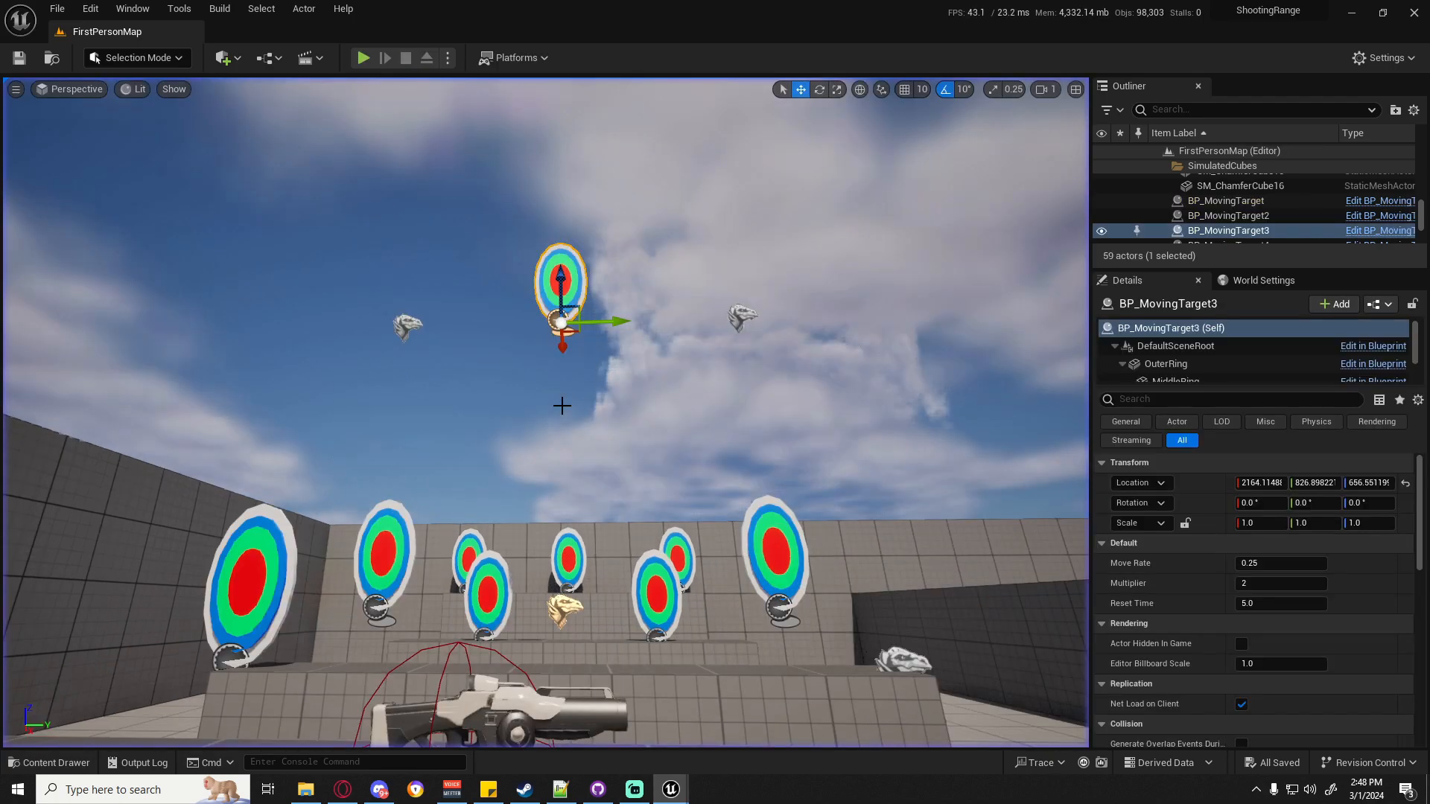
right_click(609, 417)
right_click_drag(567, 349, 554, 439)
key("Escape")
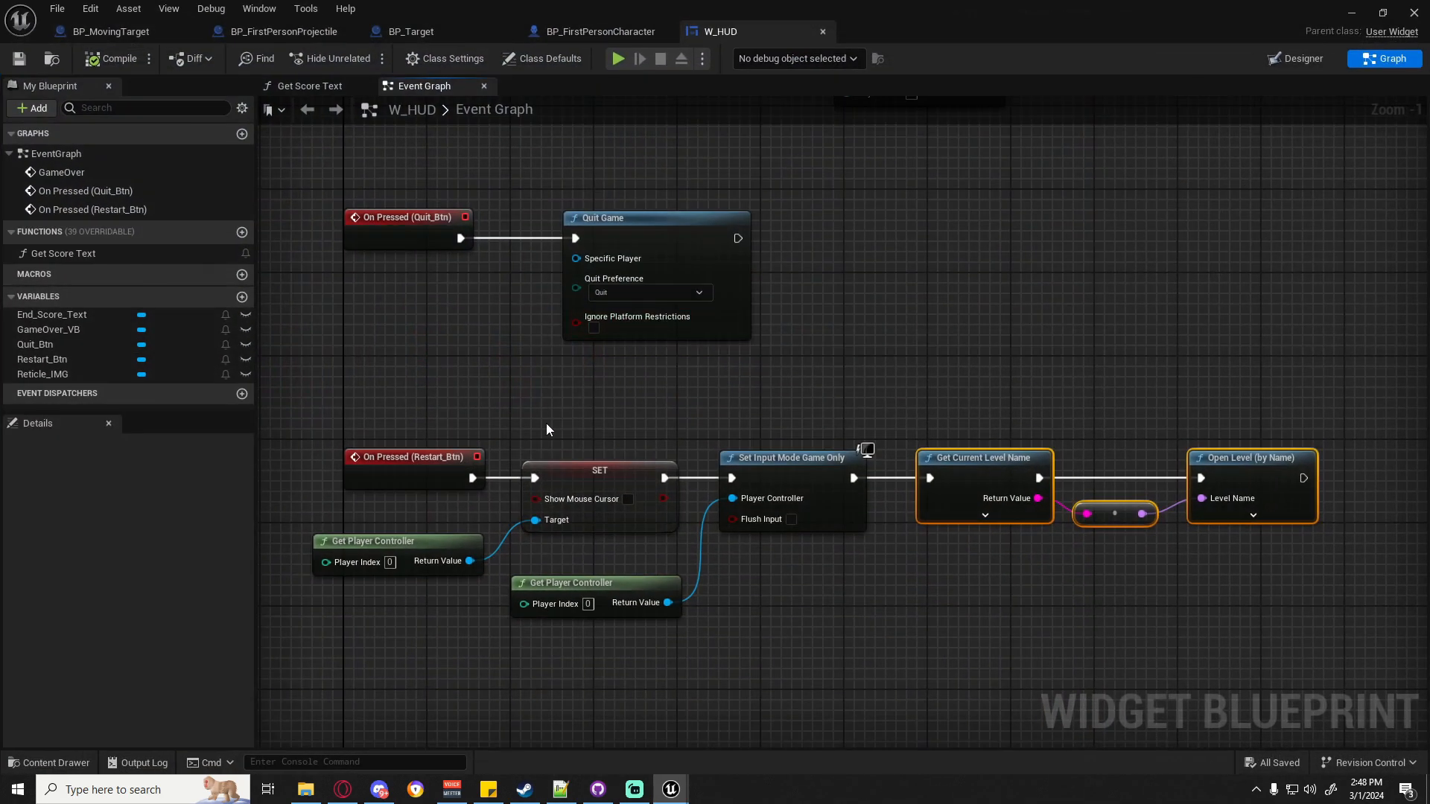
Move the entire On Pressed (Restart_Btn) chain further down, away from the Quit Game chain.
right_click_drag(547, 423, 516, 390)
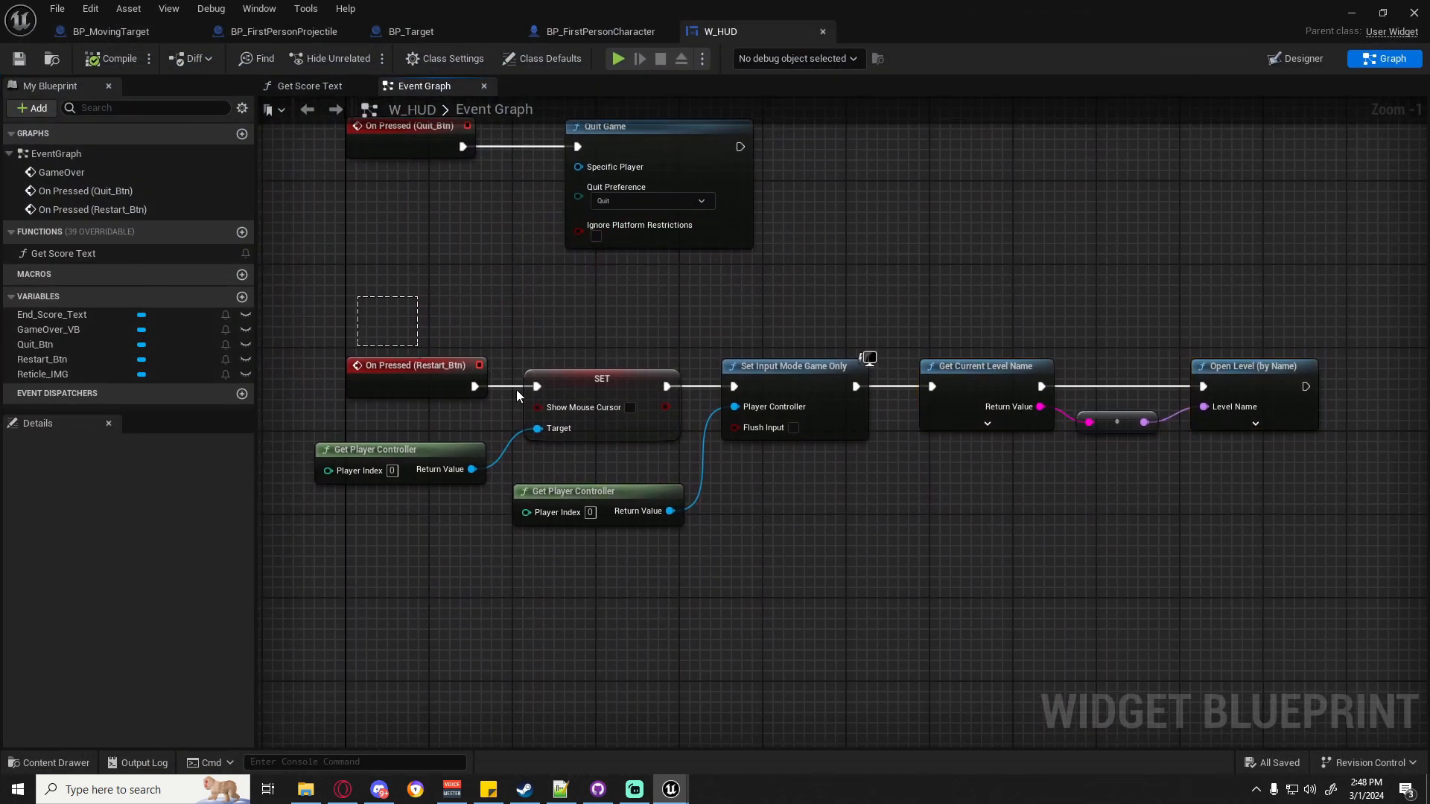
left_click_drag(516, 390, 1305, 580)
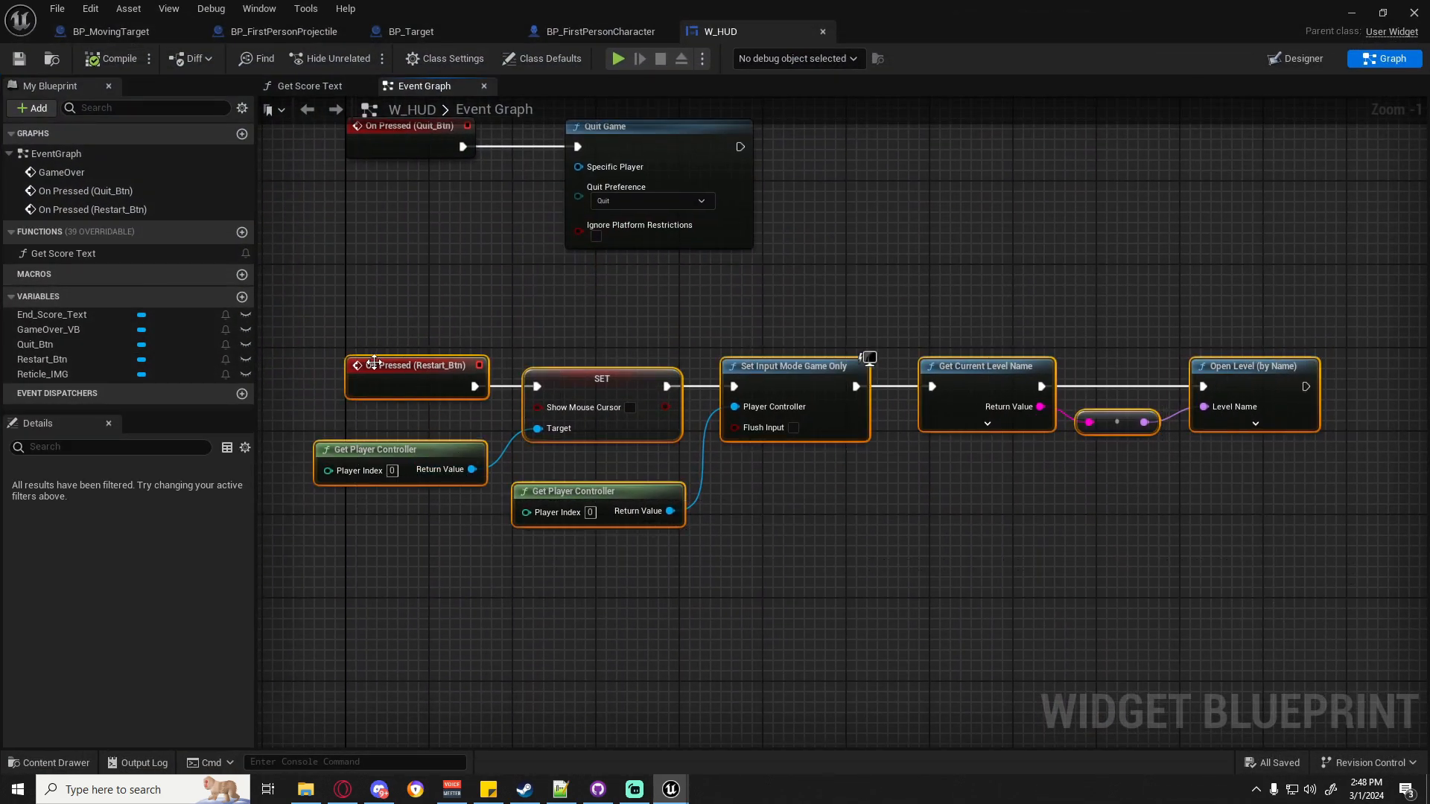
left_click_drag(349, 314, 1300, 591)
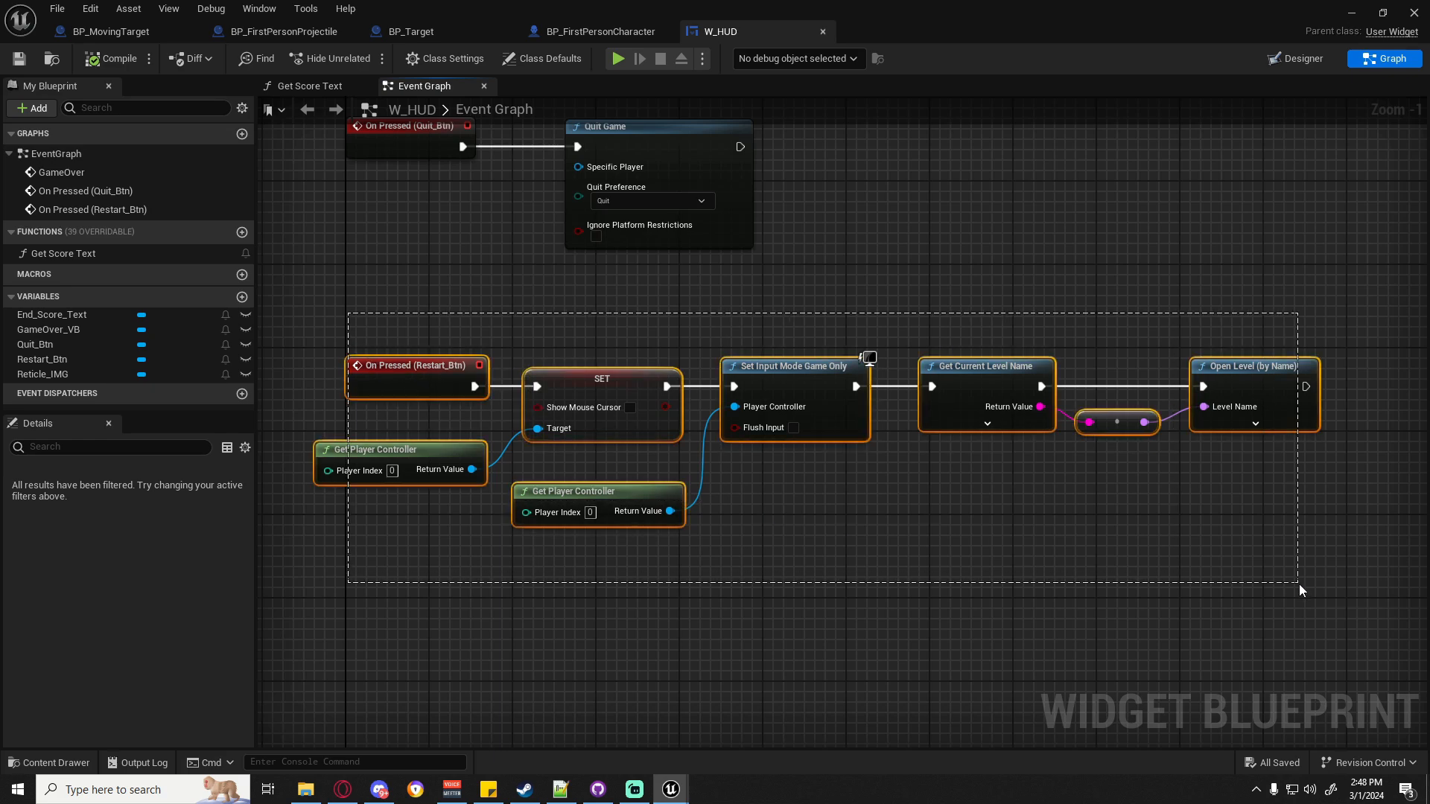
left_click_drag(790, 430, 790, 483)
left_click_drag(377, 466, 837, 619)
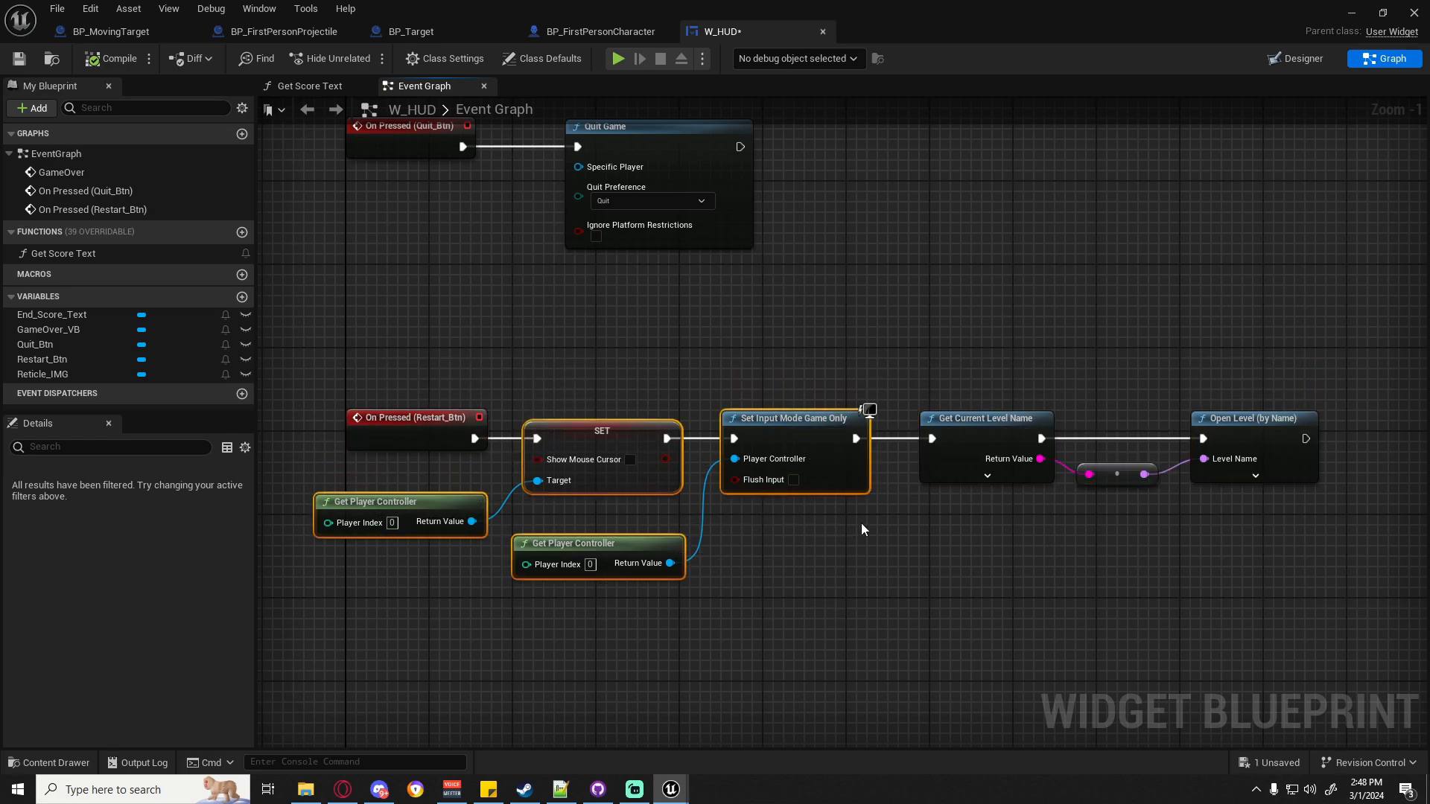
left_click_drag(390, 371, 1304, 583)
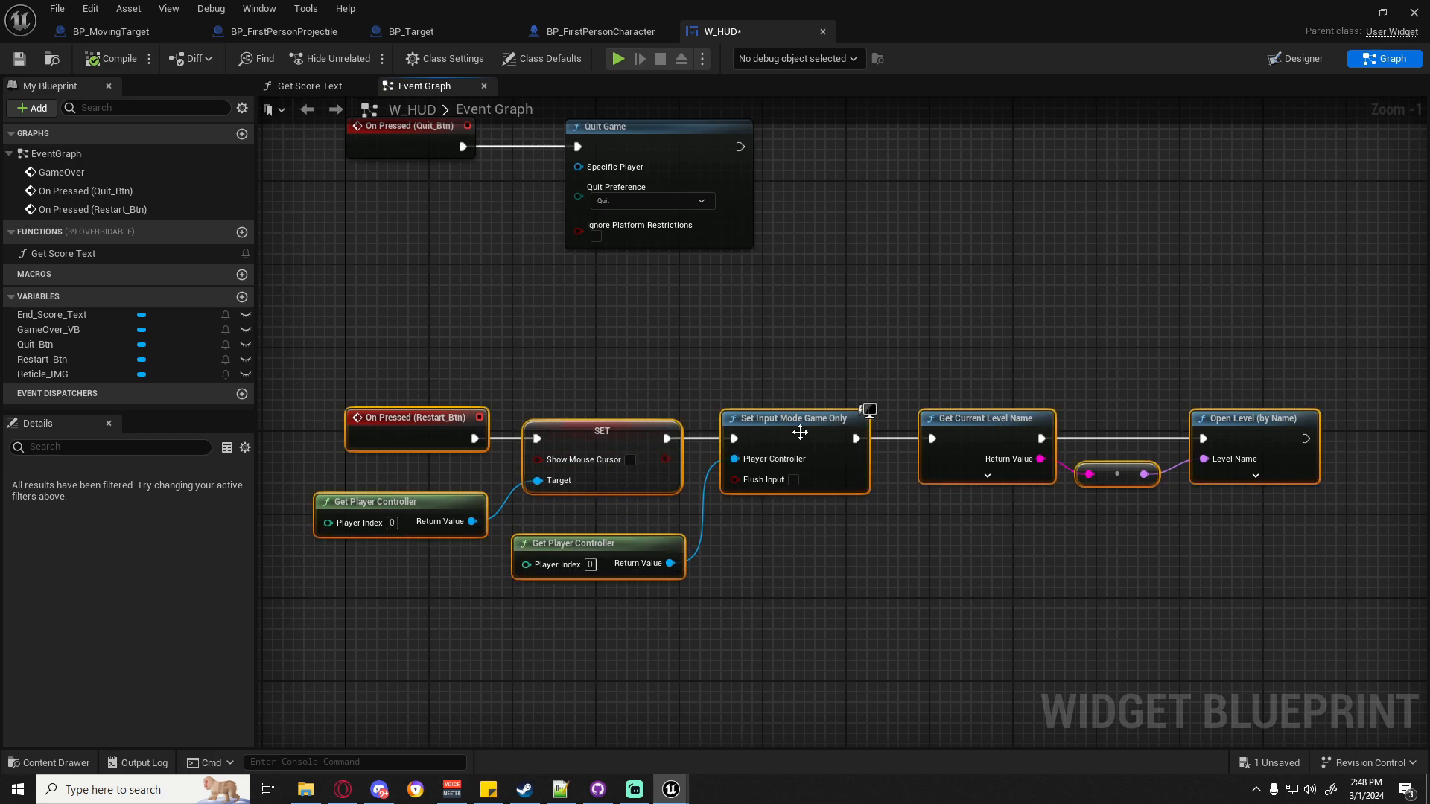
left_click_drag(800, 432, 802, 484)
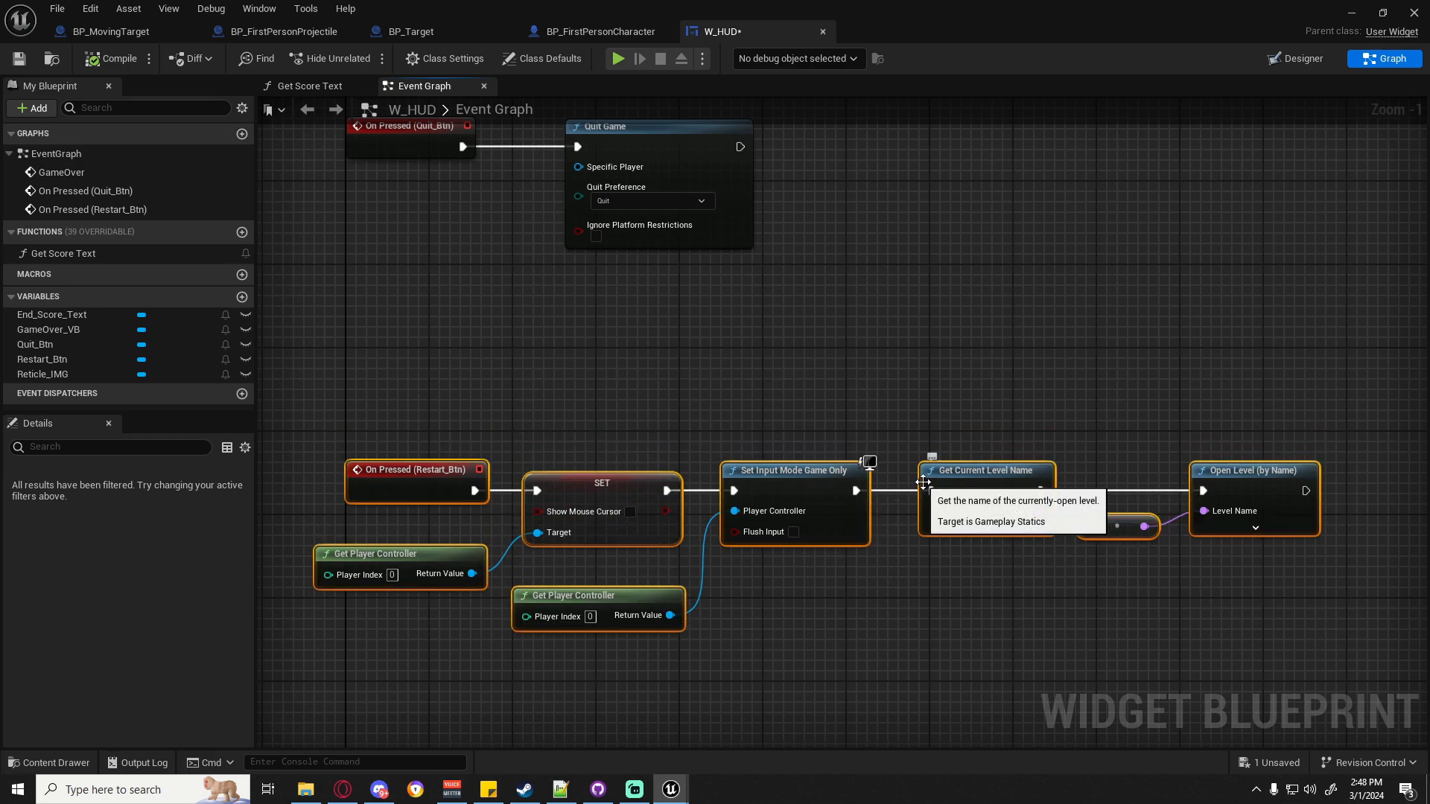
Duplicate the Open Level (by Name) node above the Restart chain, and reconnect On Pressed (Restart_Btn) to its SET node.
left_click(1264, 502)
key("ctrl+d")
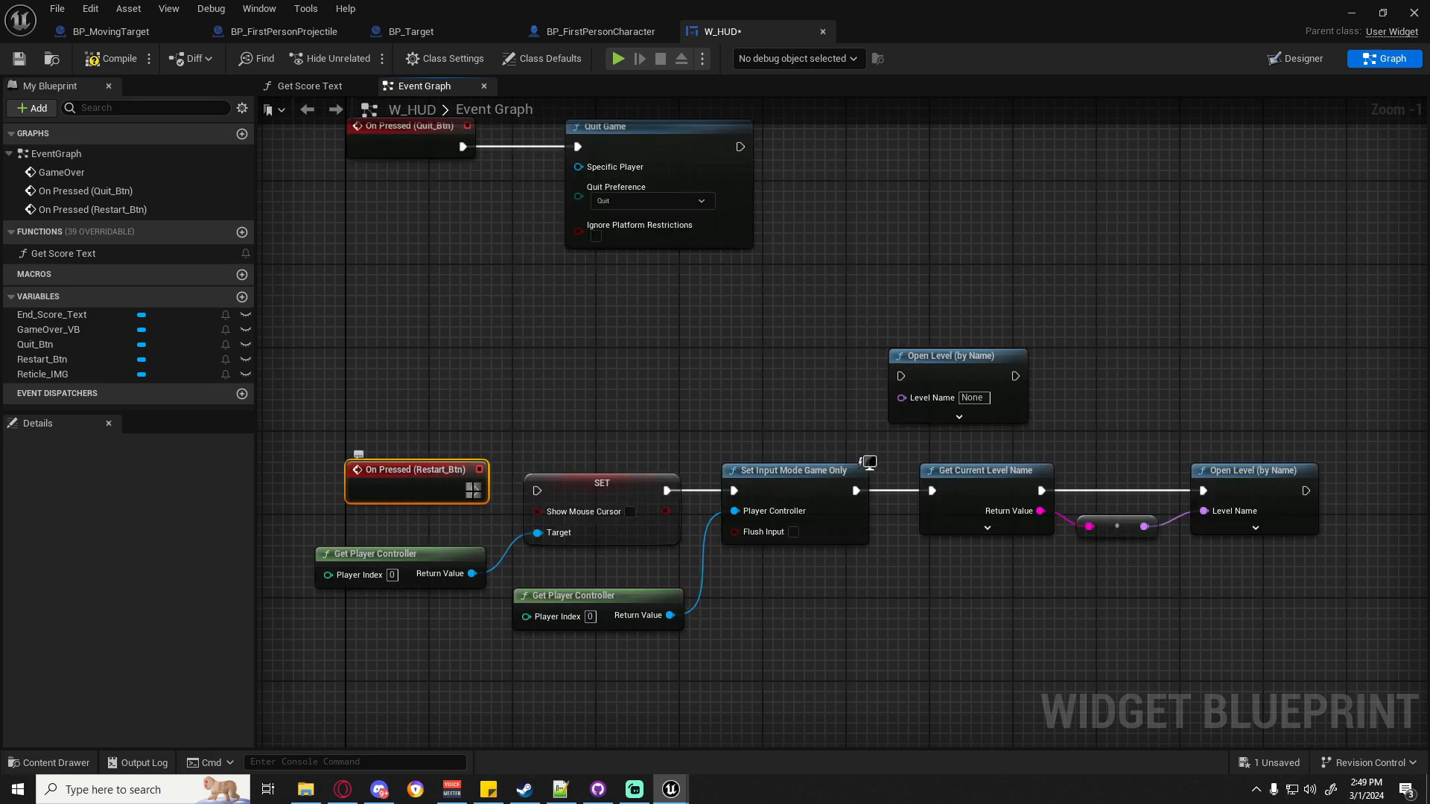
left_click_drag(472, 490, 537, 490)
left_click_drag(442, 372, 432, 487)
Select the Restart chain's execution nodes and straighten the connection between On Pressed (Restart_Btn) and SET.
left_click_drag(362, 435, 1273, 519)
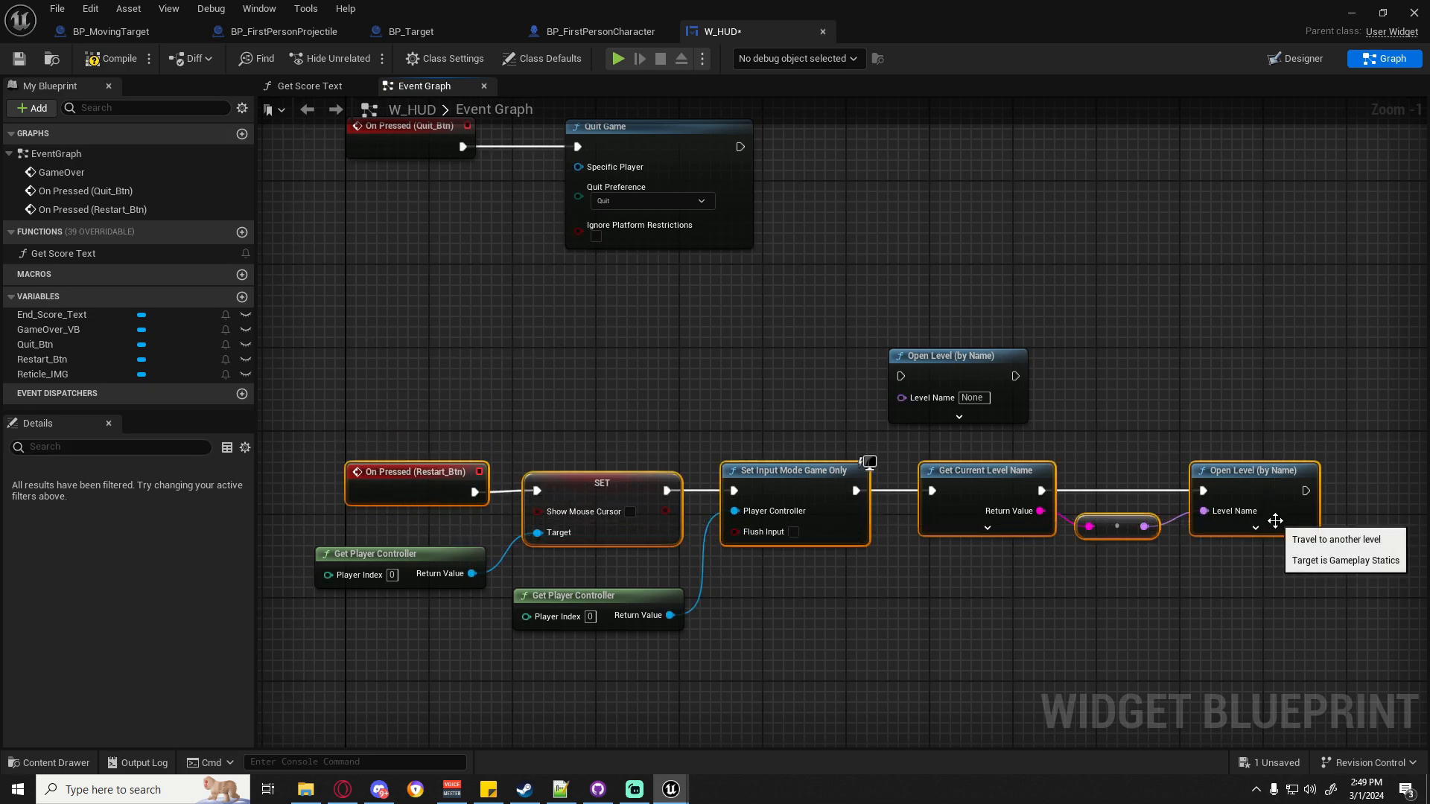
left_click(1263, 520)
left_click_drag(315, 454, 1289, 496)
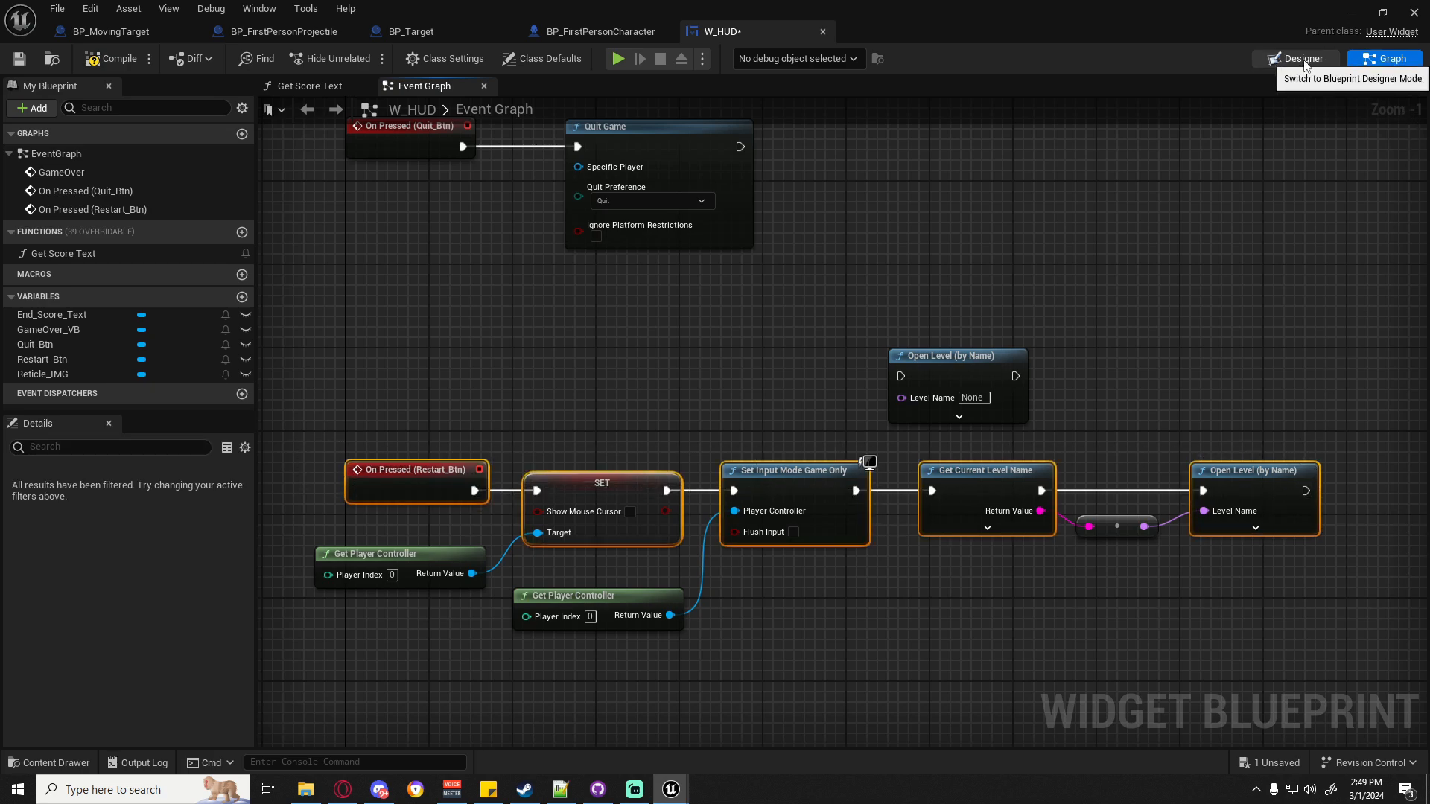
Move the unconnected Open Level (by Name) node to just below Quit Game and save W_HUD.
left_click_drag(952, 374, 624, 361)
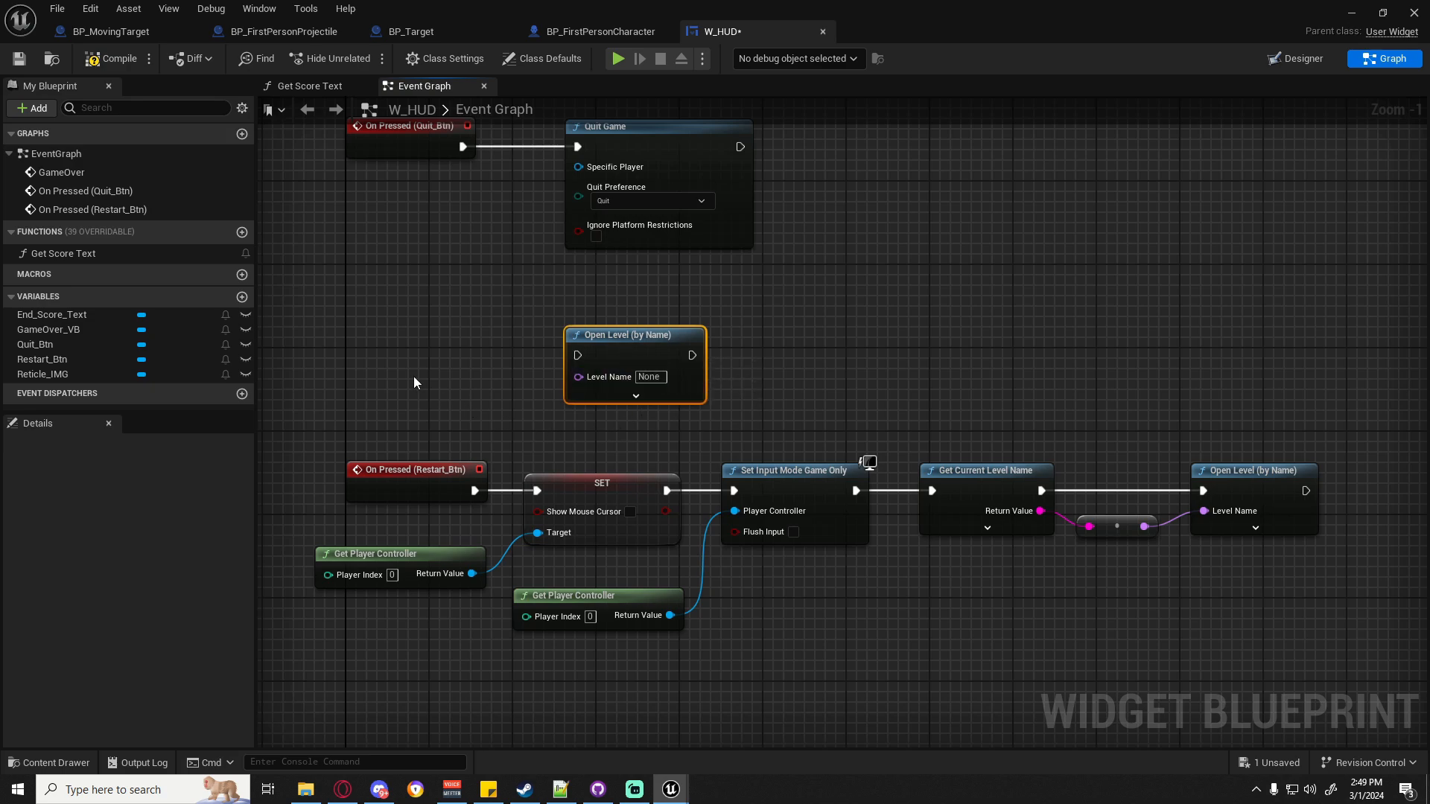
left_click(17, 61)
In the widget designer, duplicate the Restart button inside GameOver_VB between Restart and Quit, and select the copy.
left_click(1294, 59)
left_click(646, 398)
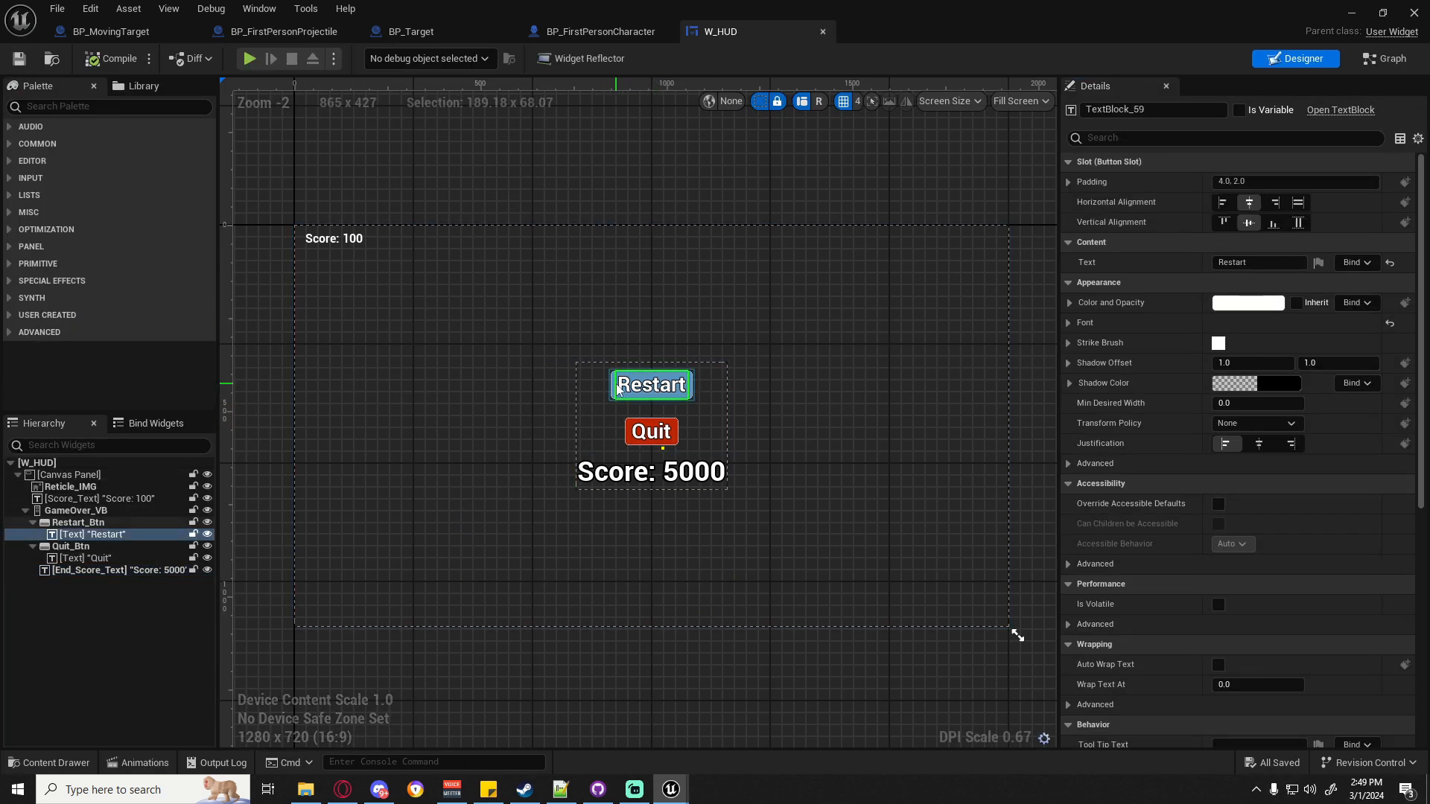
key("ctrl+d")
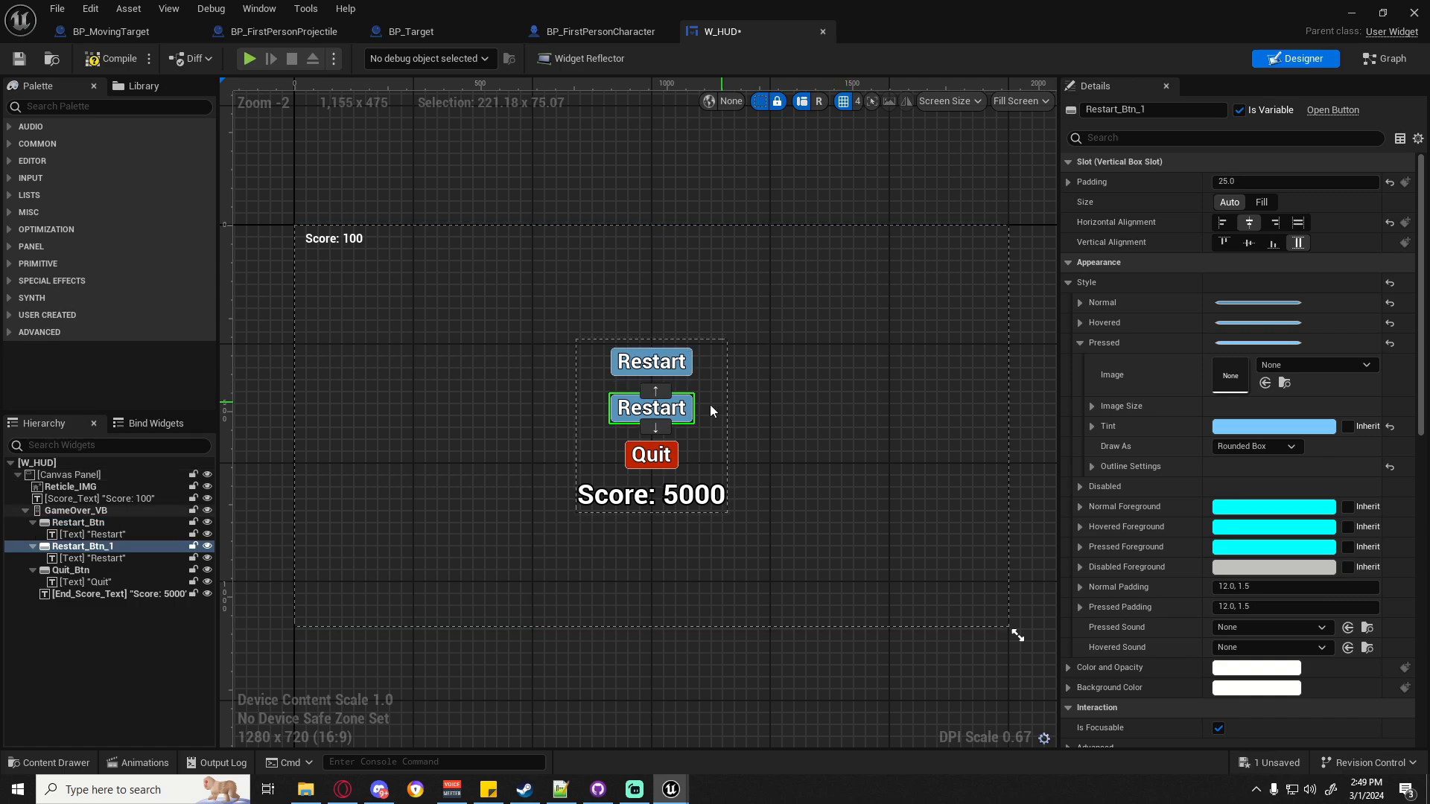
left_click(647, 368)
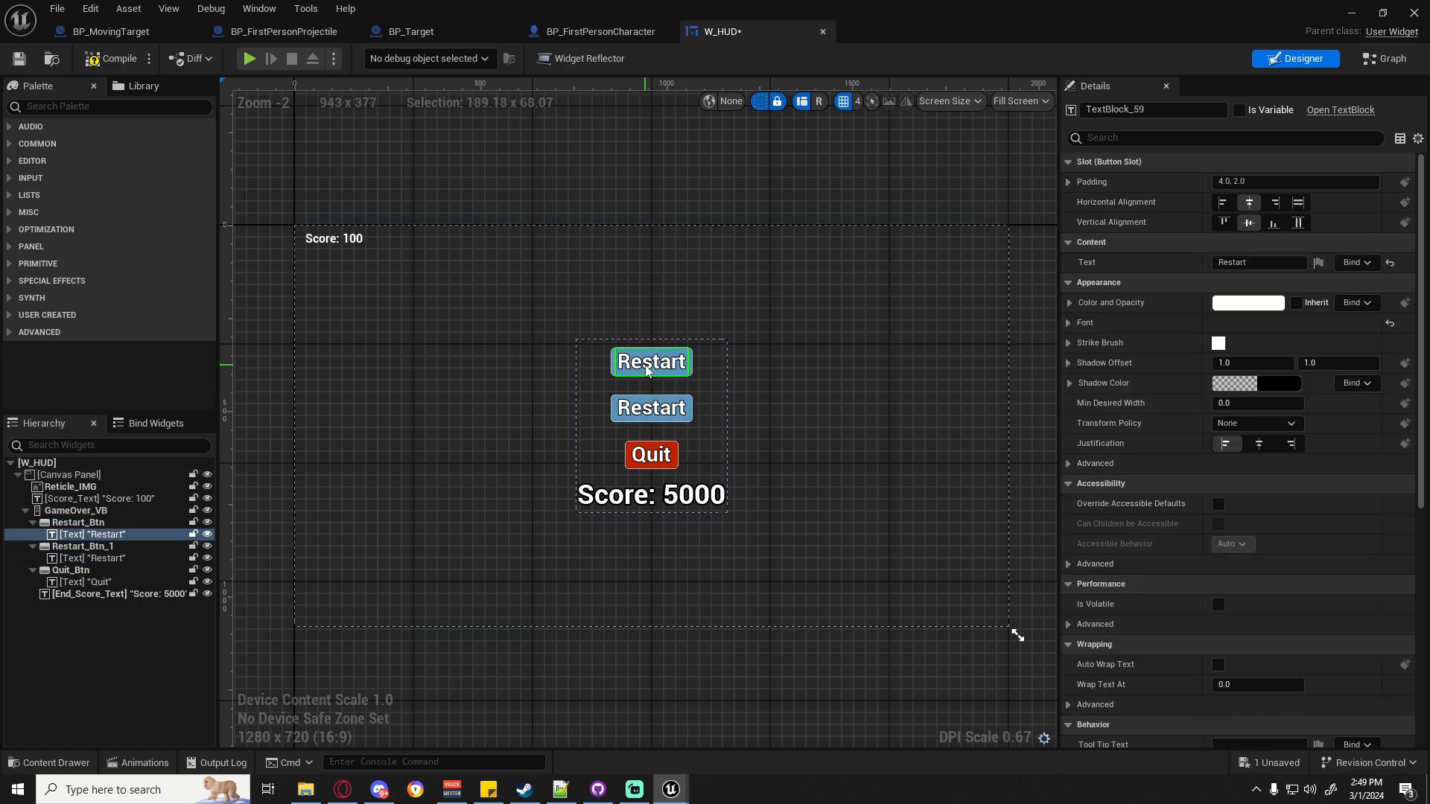
left_click(610, 414)
left_click(654, 395)
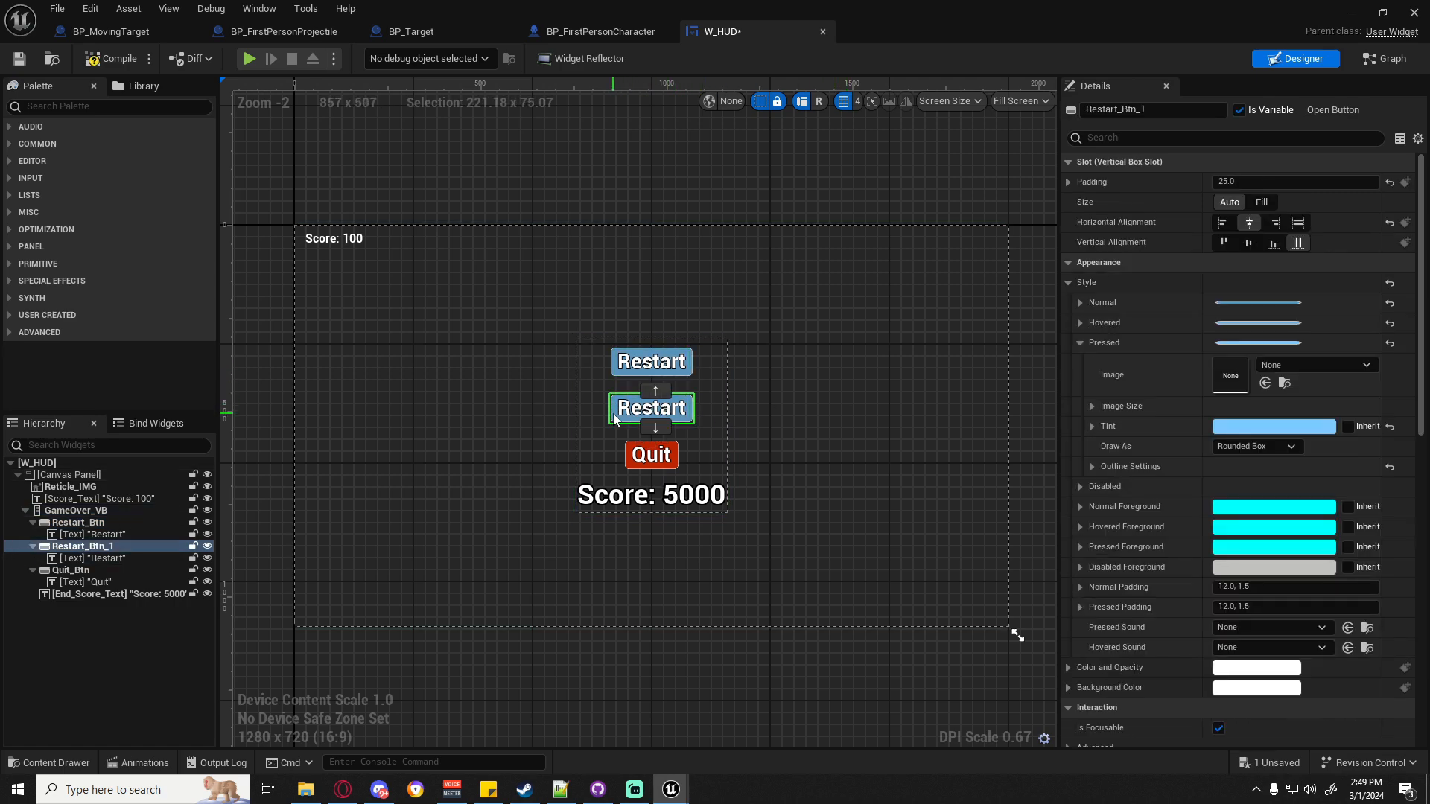
Move the duplicated Restart button to the first position in GameOver_VB and rename it Next Level.
left_click(654, 390)
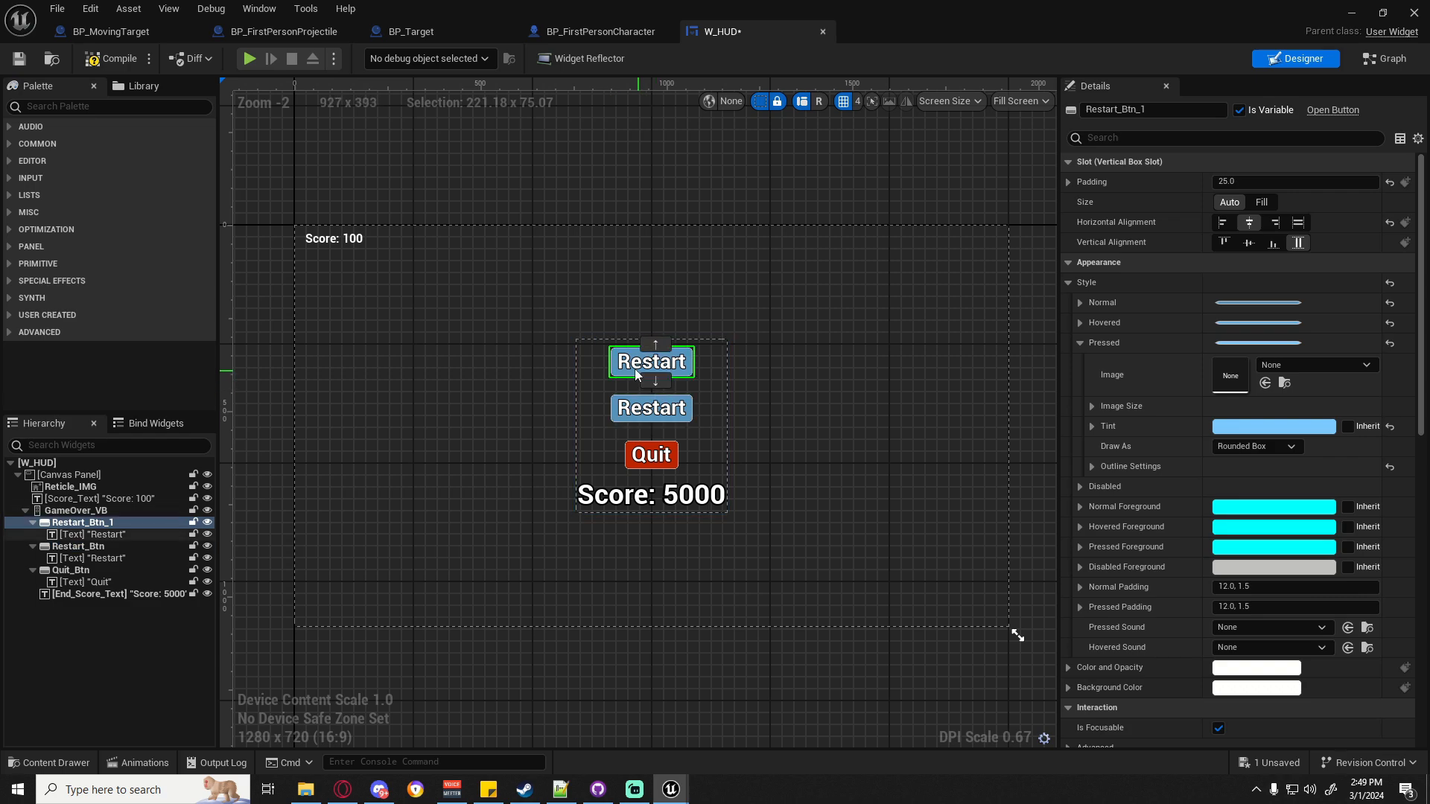
left_click(629, 366)
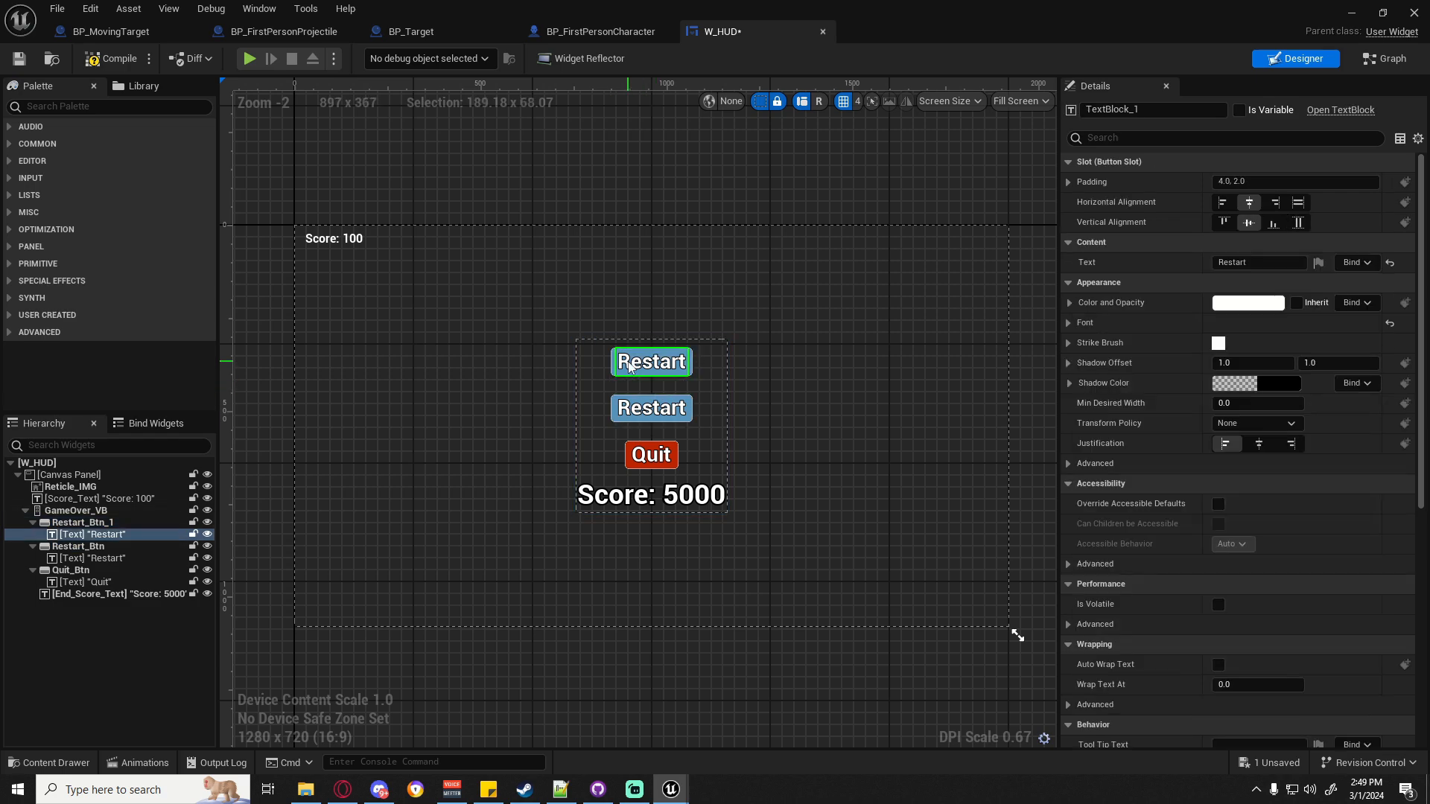
double_click(83, 522)
type("Ne")
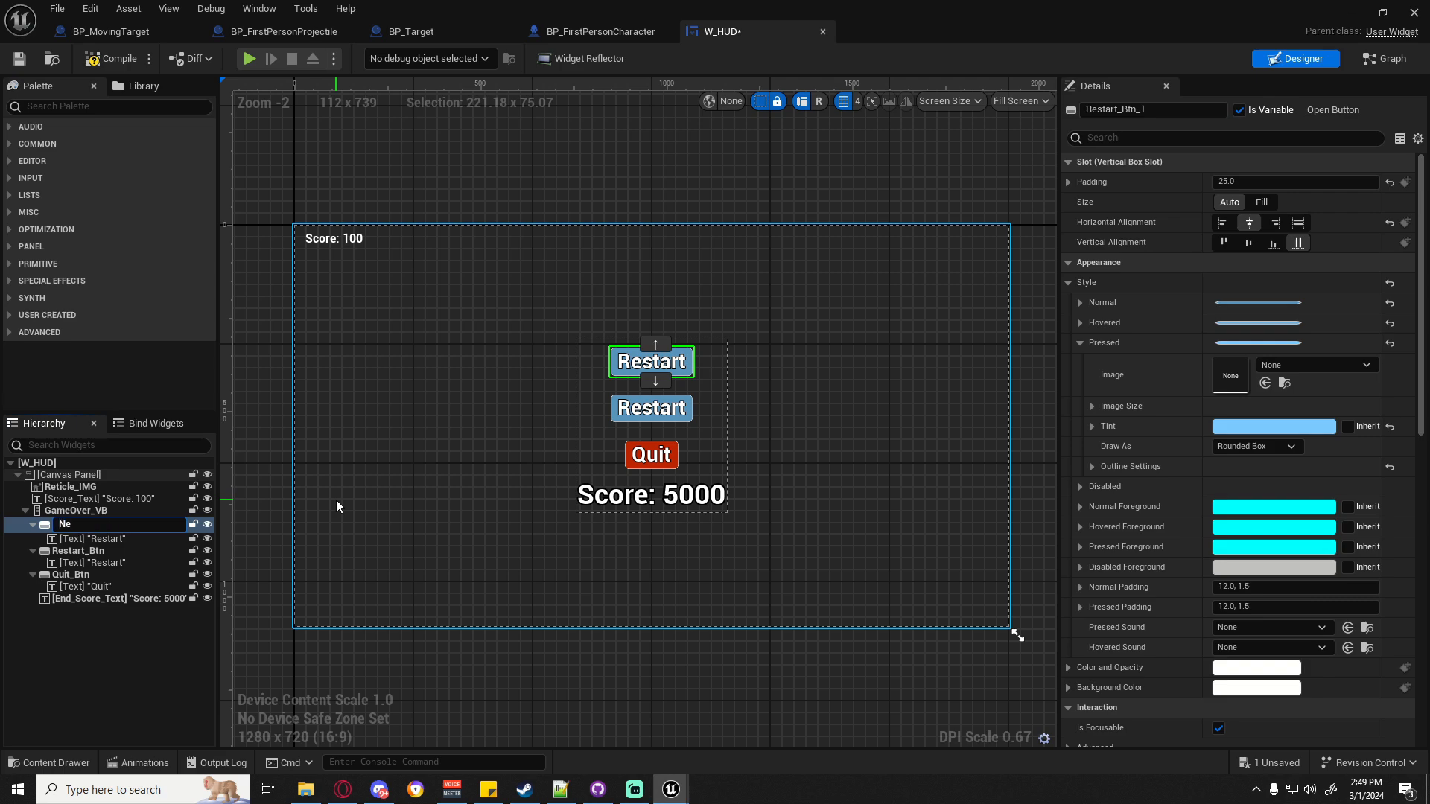
type("xt Level")
key("Return")
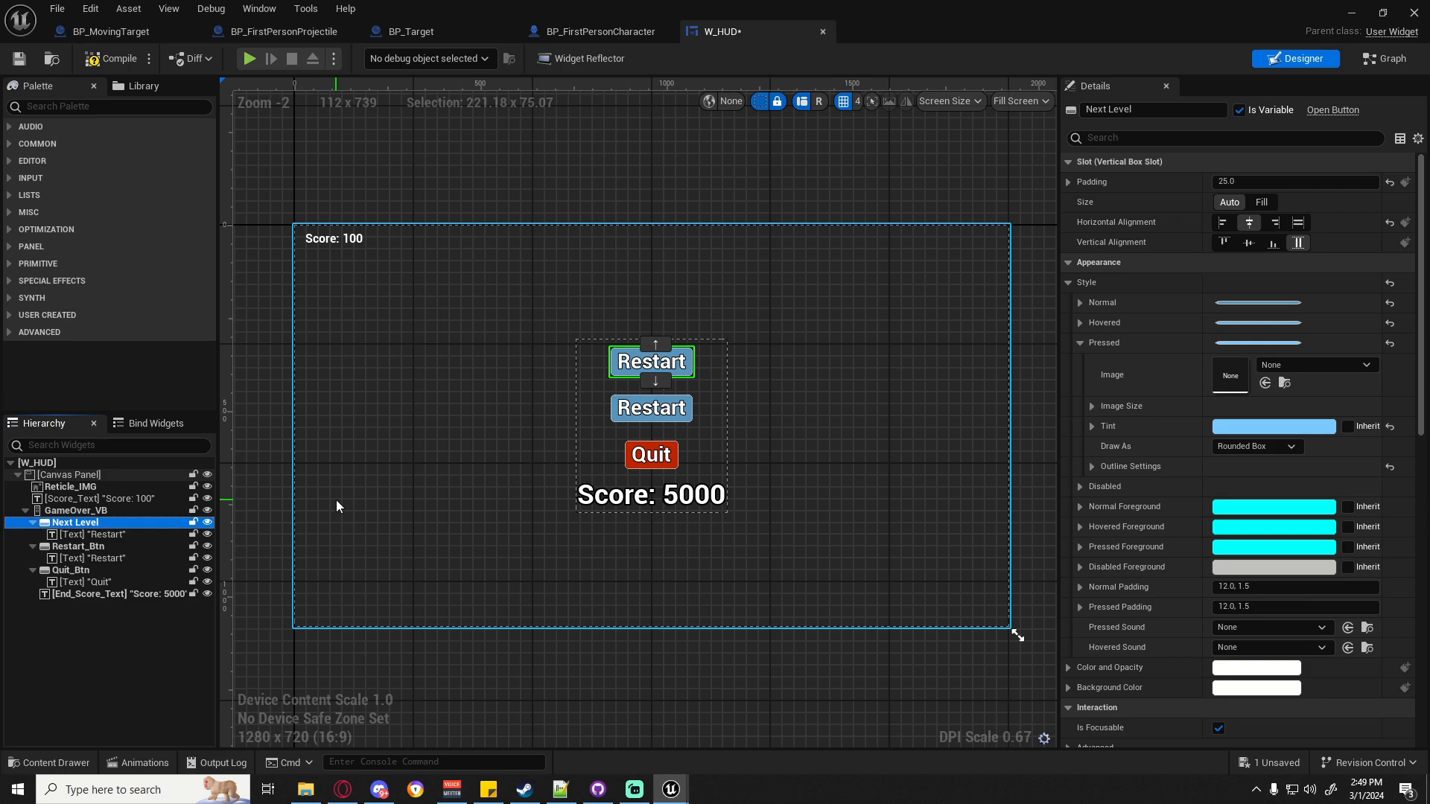
Change the Next Level button's label text to "Next Level" and save all assets.
left_click(111, 536)
key("F2")
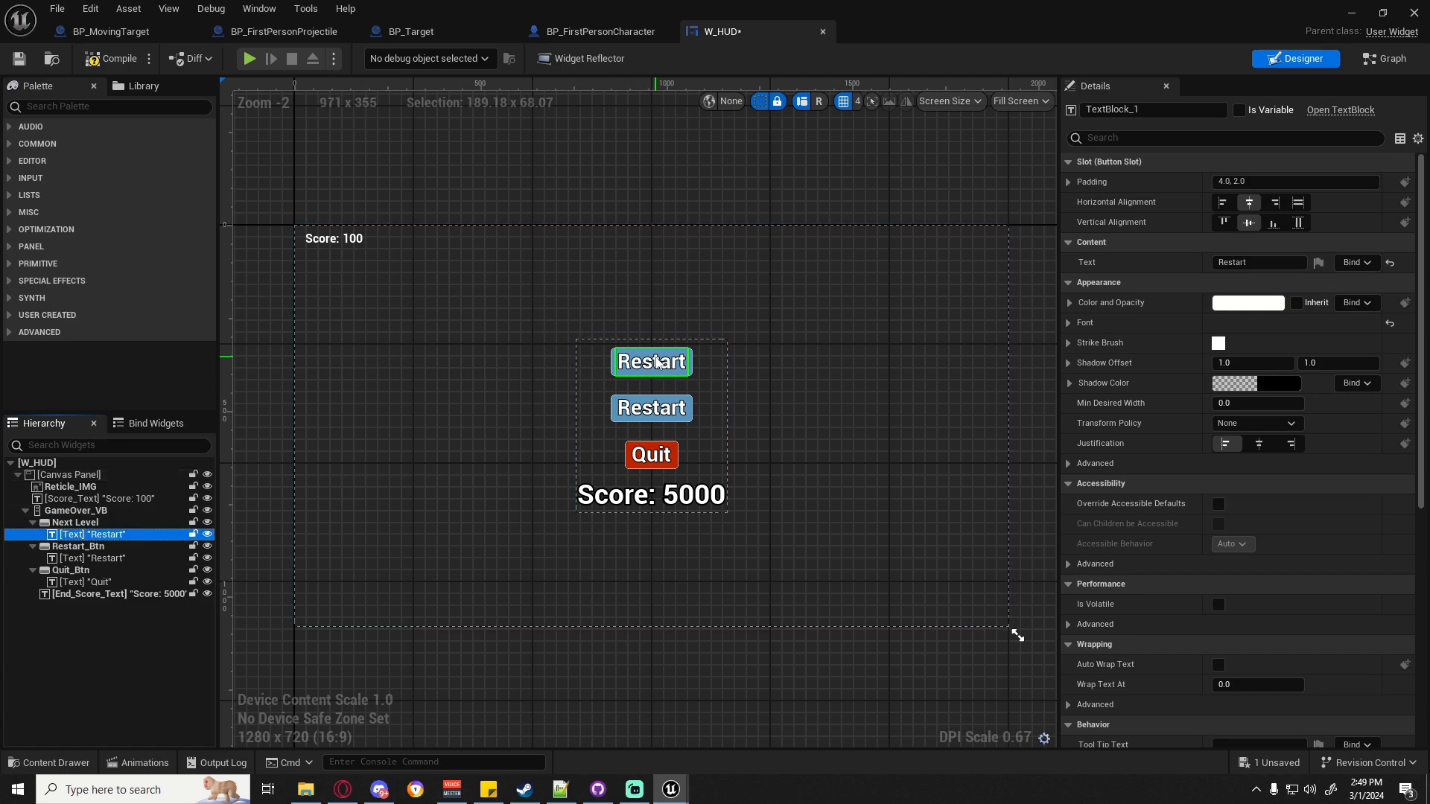
left_click(1224, 264)
left_click_drag(1255, 264, 1189, 263)
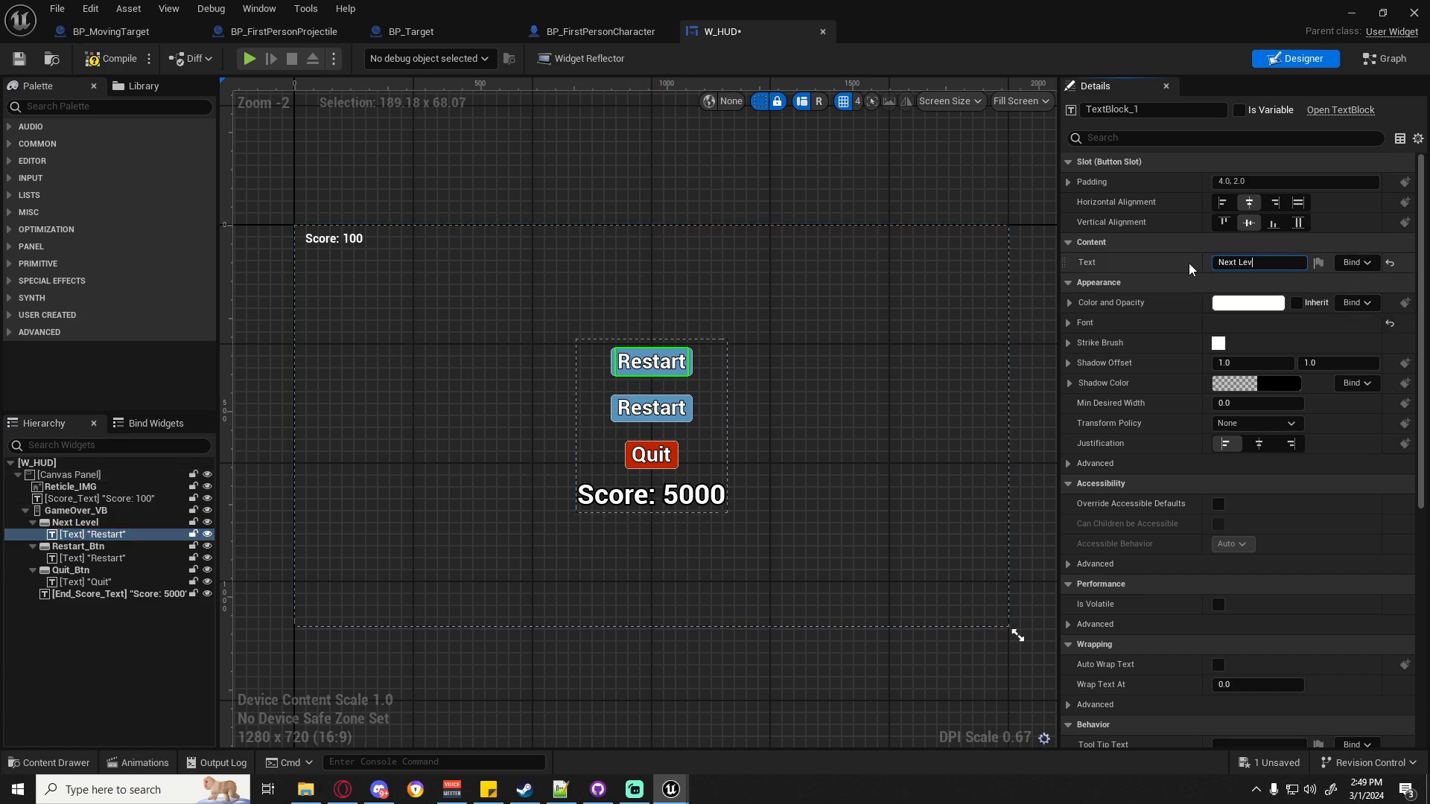
left_click(566, 329)
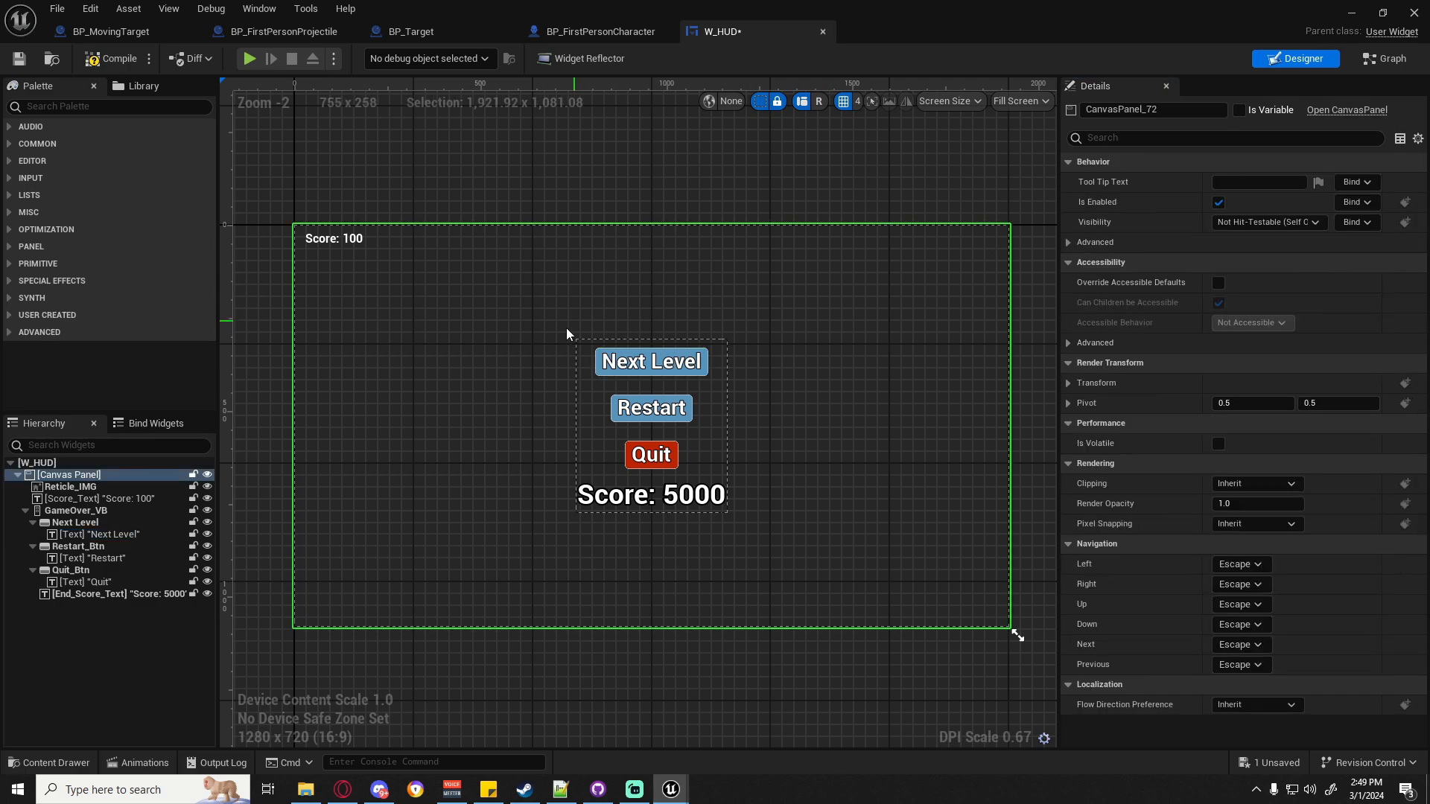
left_click(56, 8)
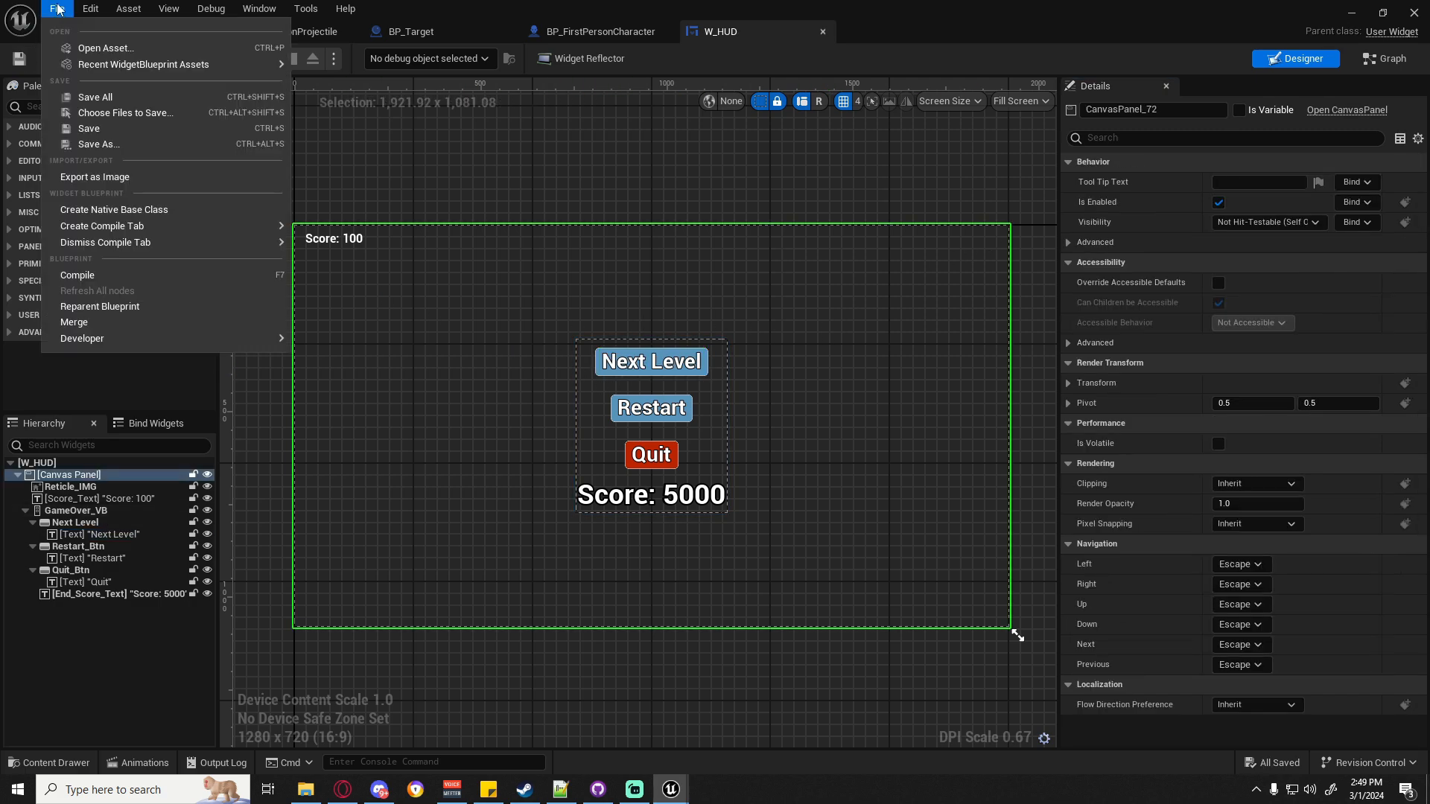
left_click(60, 98)
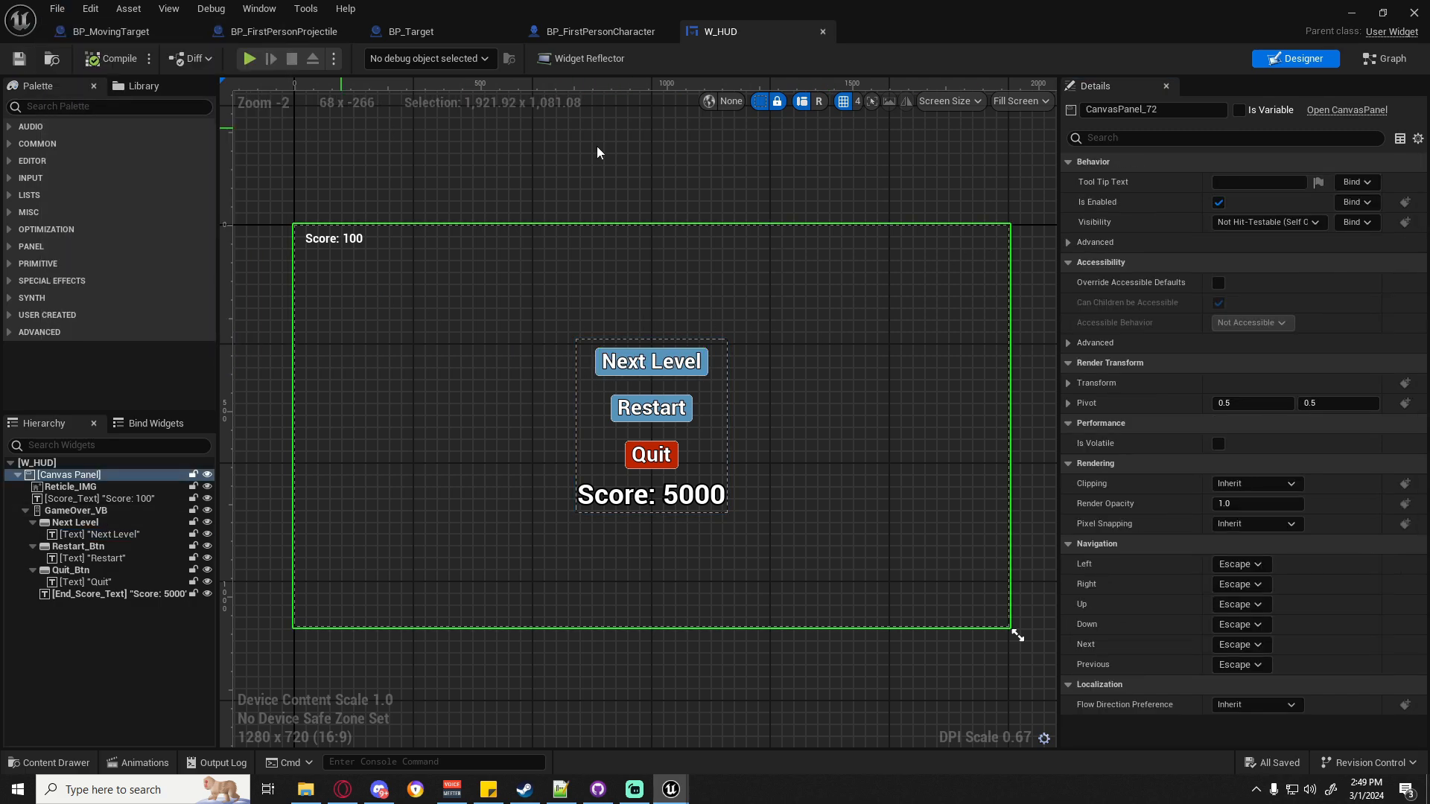
Return to the W_HUD event graph and filter the project's Content folder to show only Level assets.
left_click(1389, 59)
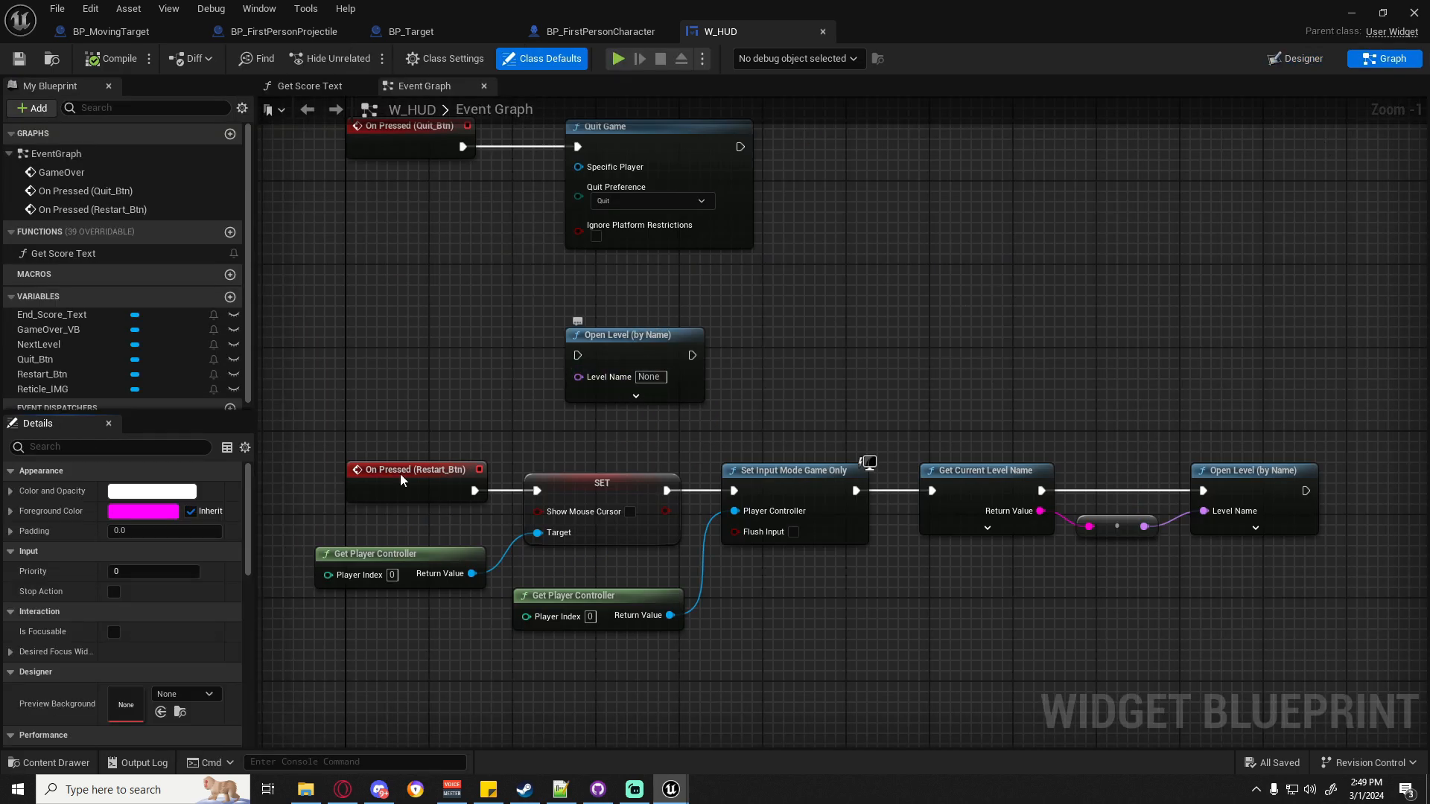
left_click(51, 762)
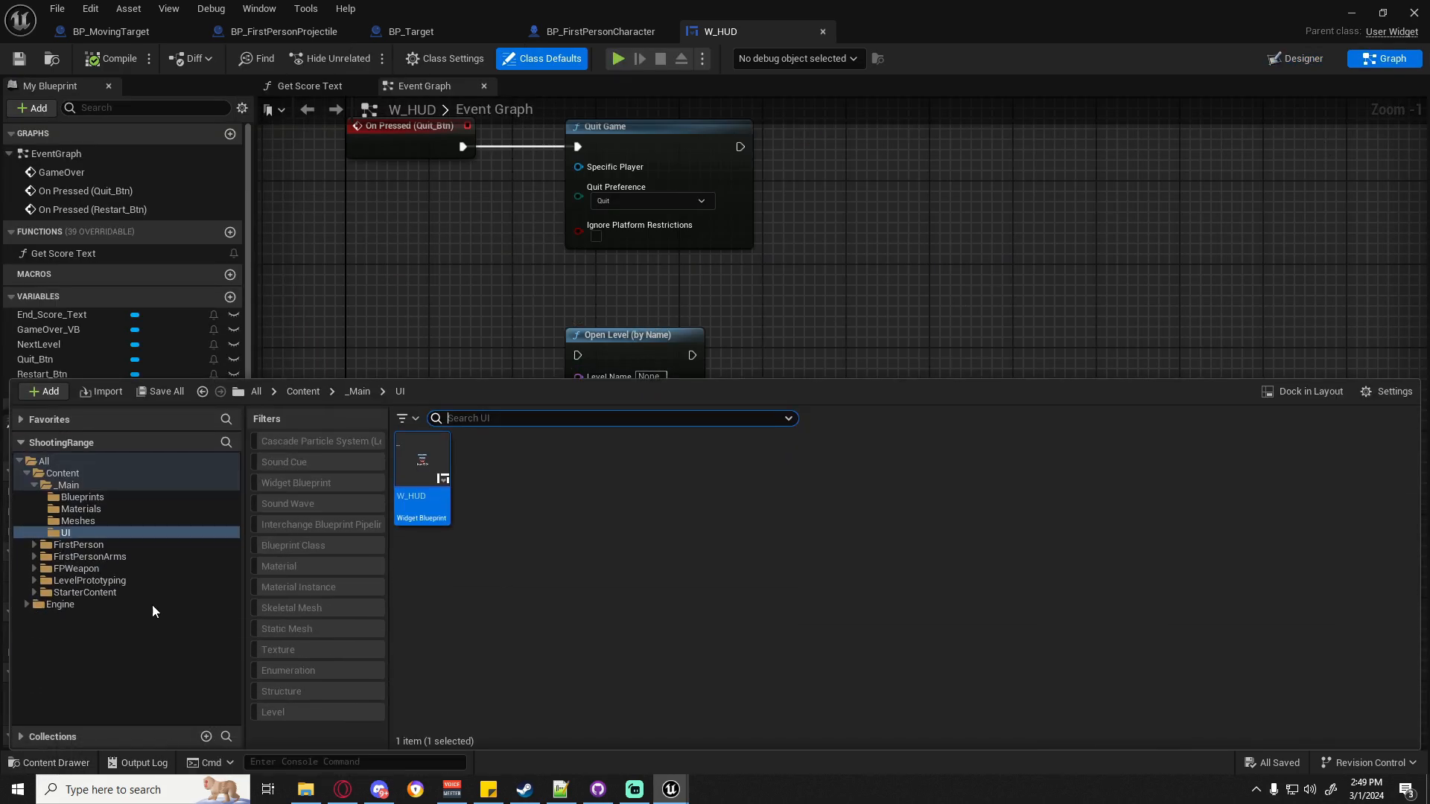
left_click(86, 581)
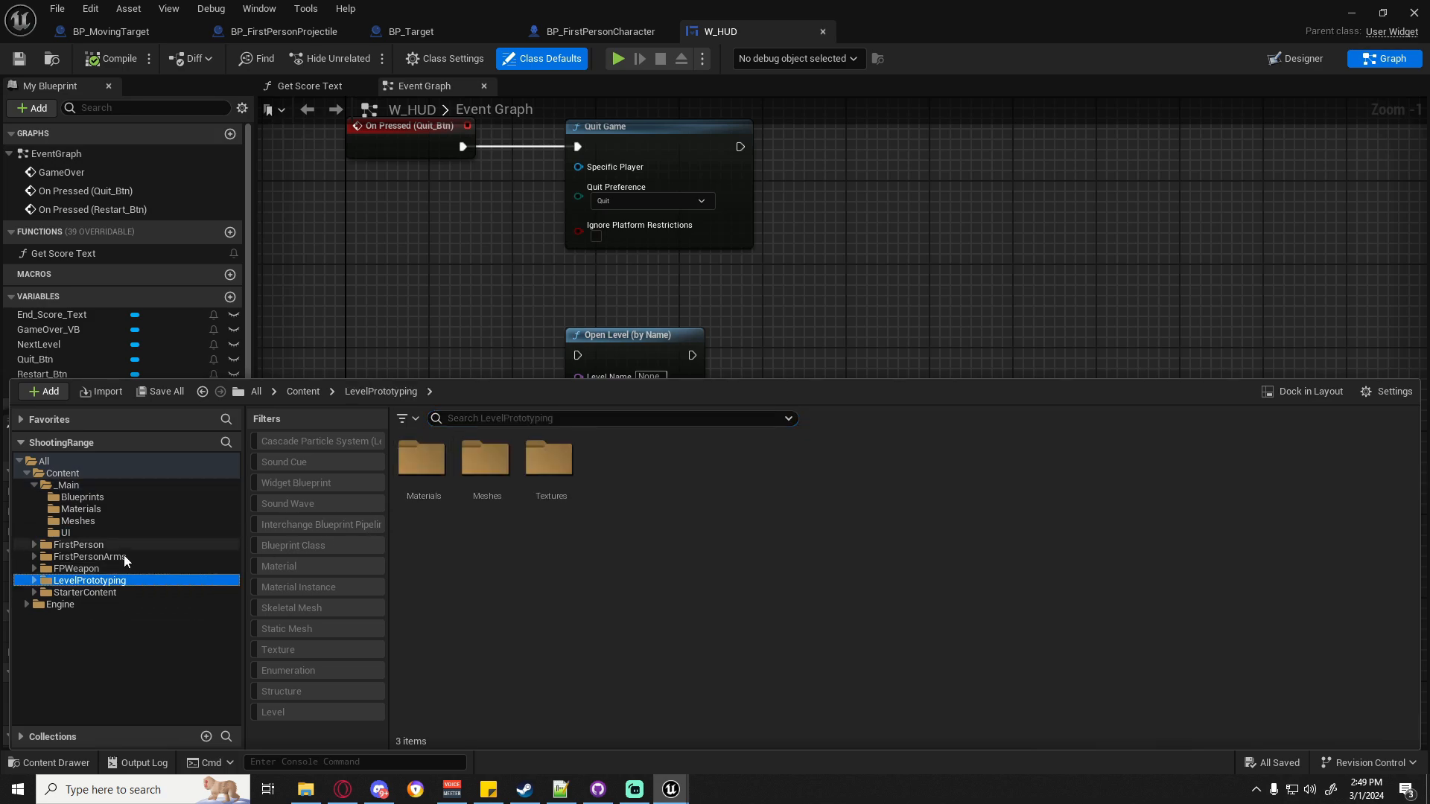
left_click(88, 474)
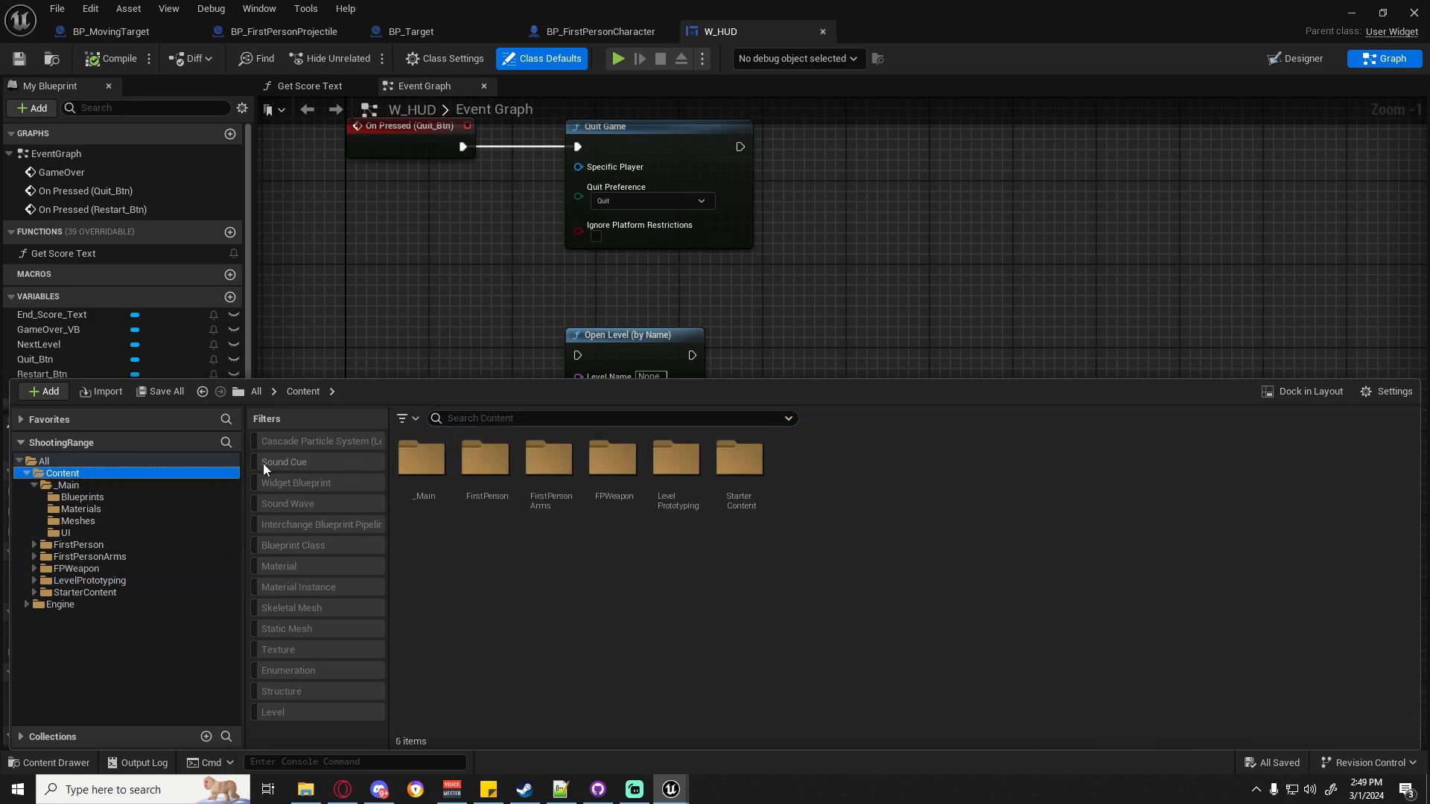
left_click(287, 710)
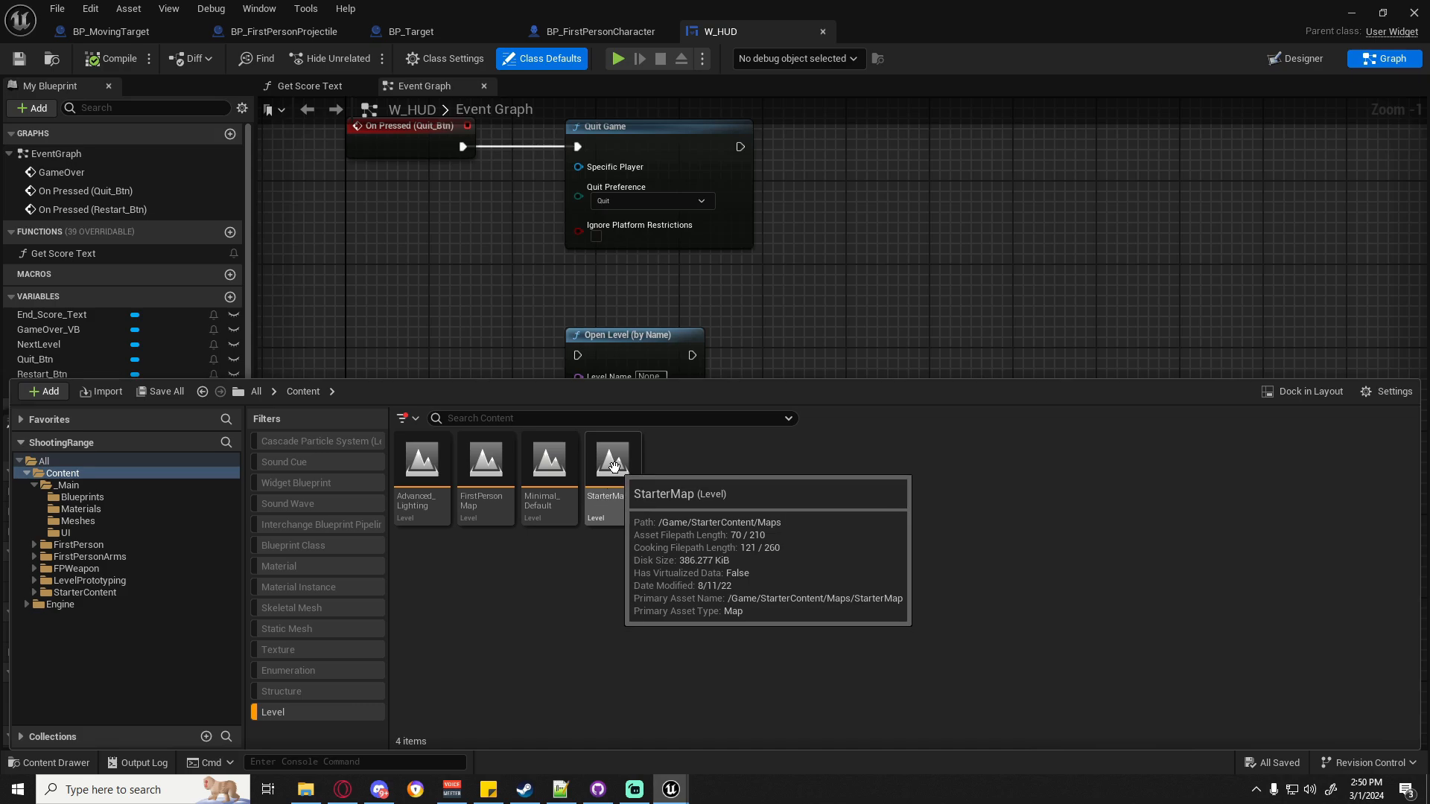
Open the StarterMap level from the filtered assets and dismiss the Message Log to view it in the level editor.
left_click(1350, 13)
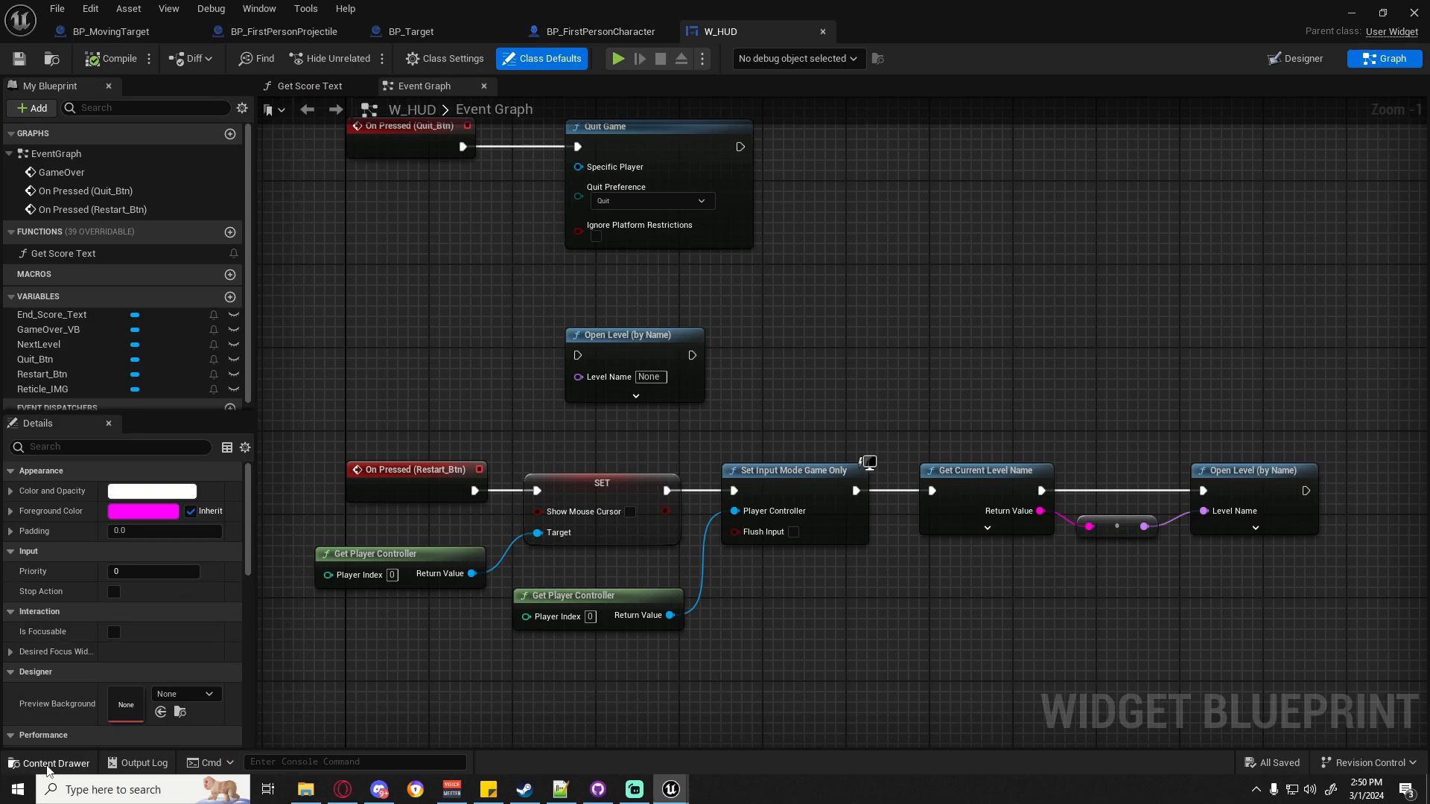
left_click(48, 764)
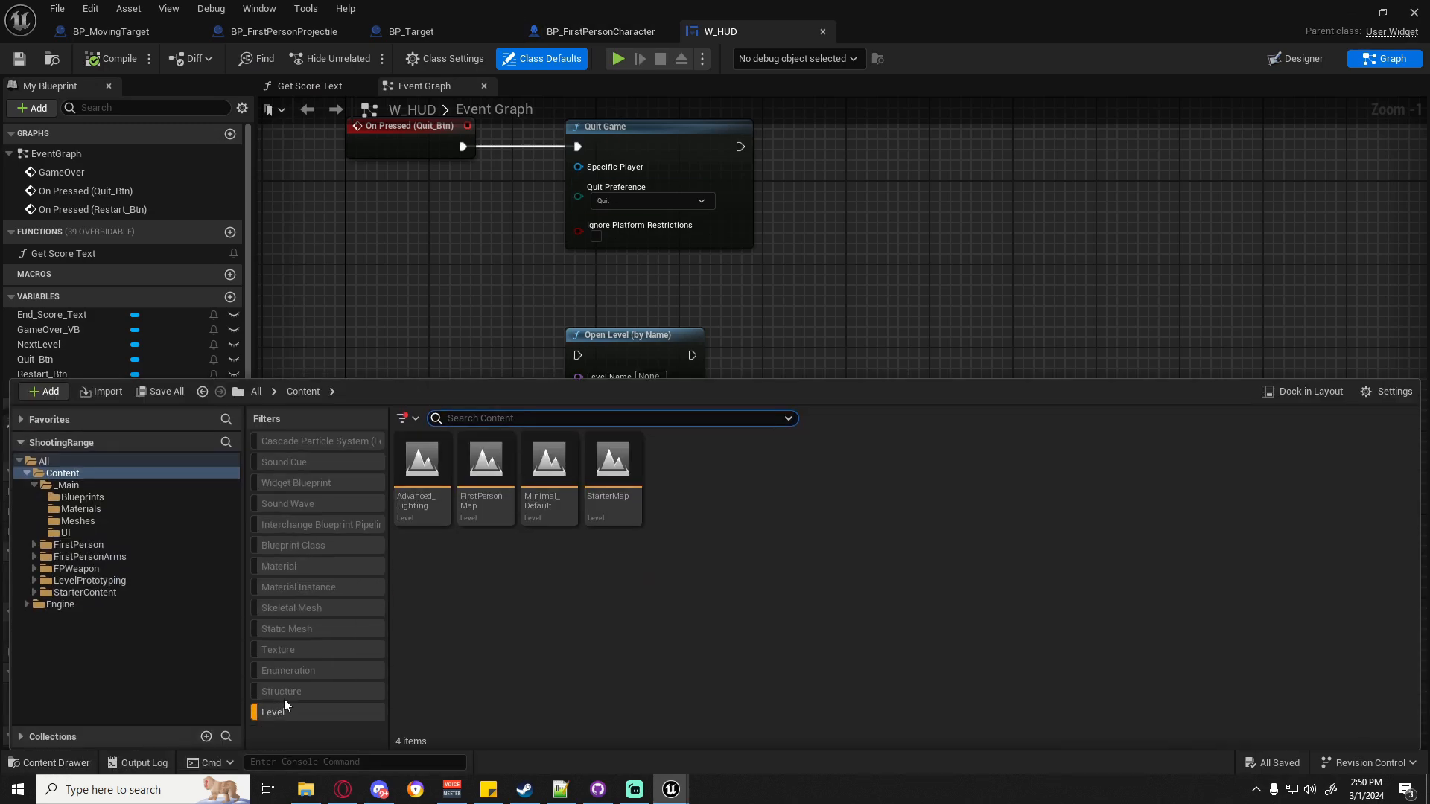
double_click(619, 460)
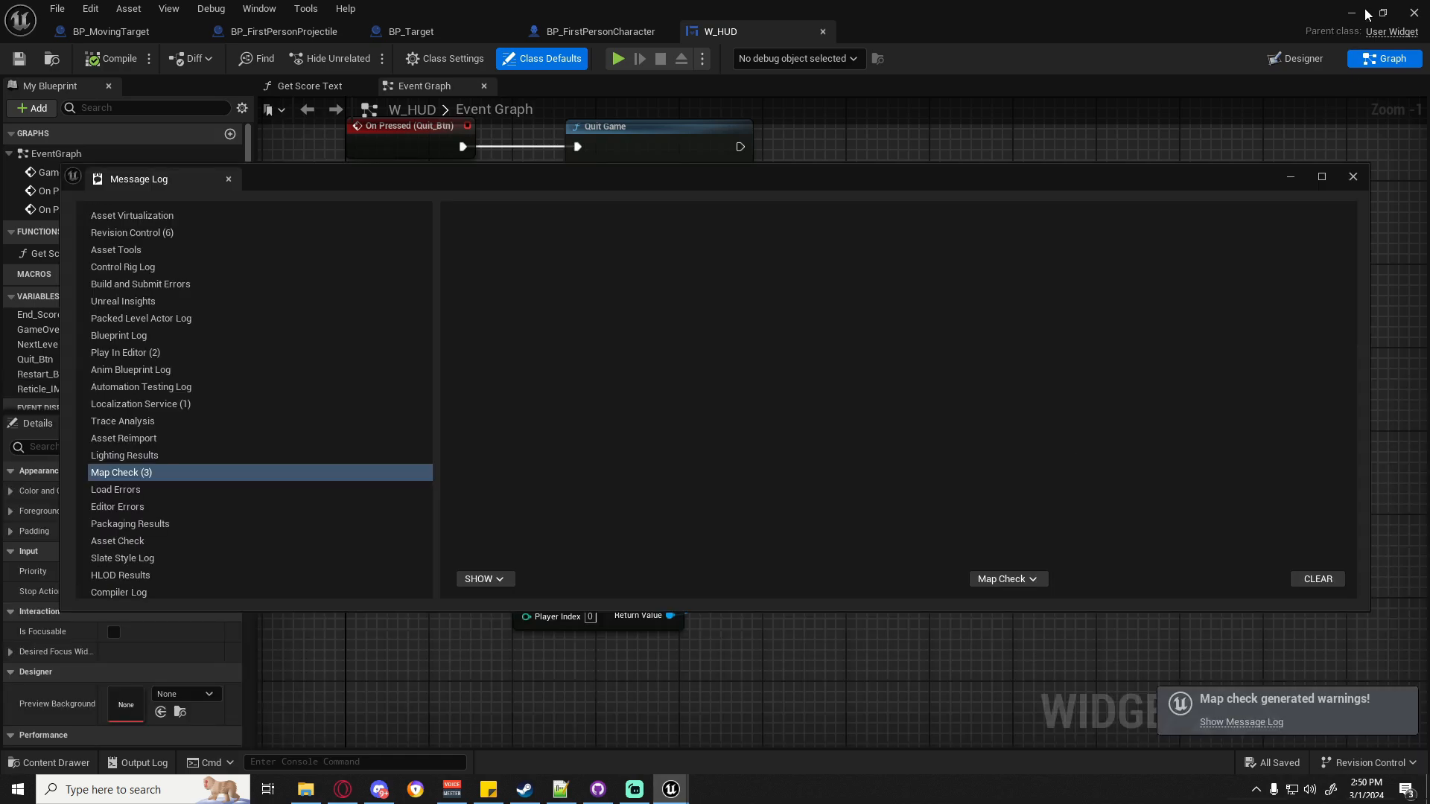
left_click(1352, 176)
left_click(1352, 13)
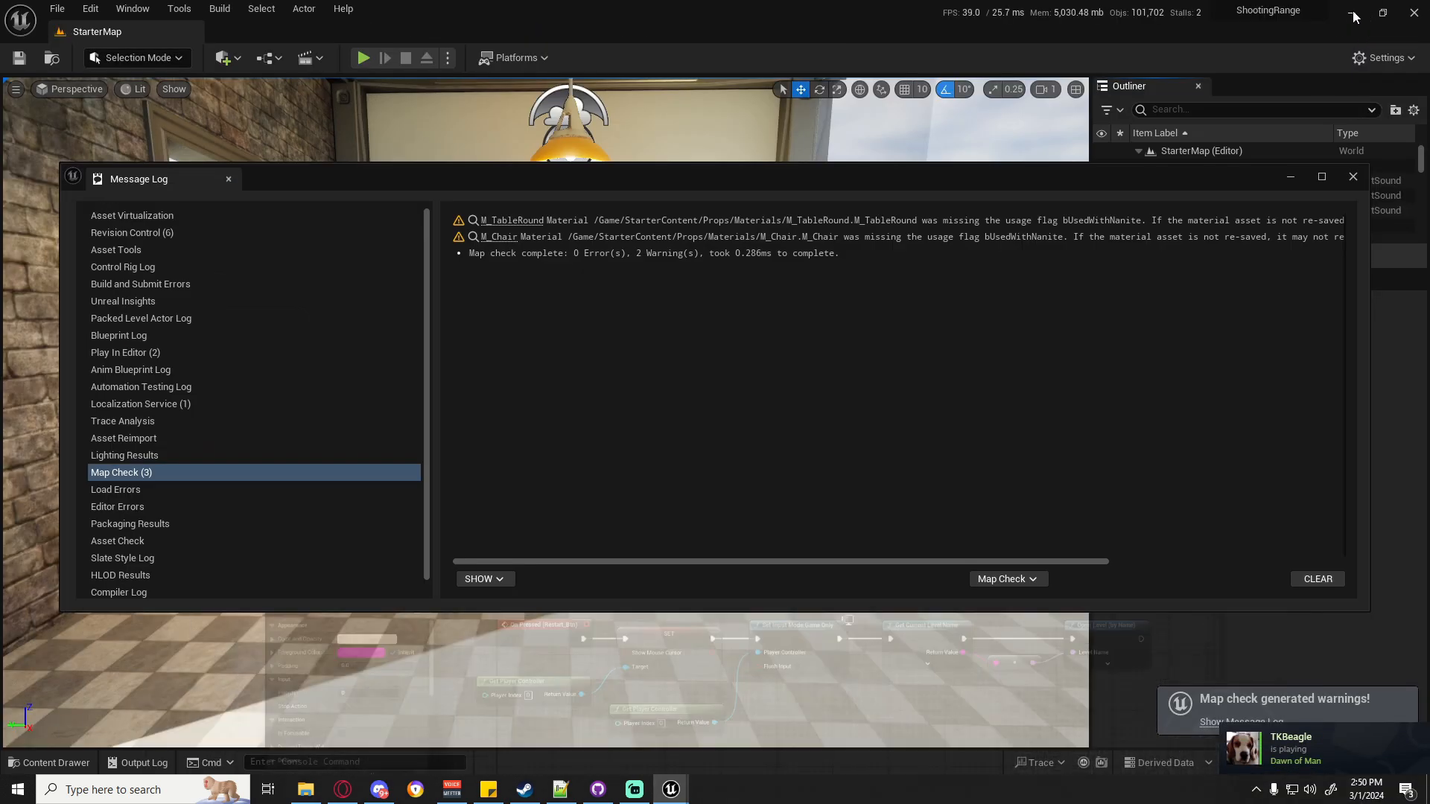
left_click(1292, 176)
Set StarterMap's GameMode Override to GameMode in its World Settings.
right_click_drag(755, 266, 924, 287)
key("s")
right_click_drag(708, 300, 573, 300)
key("d")
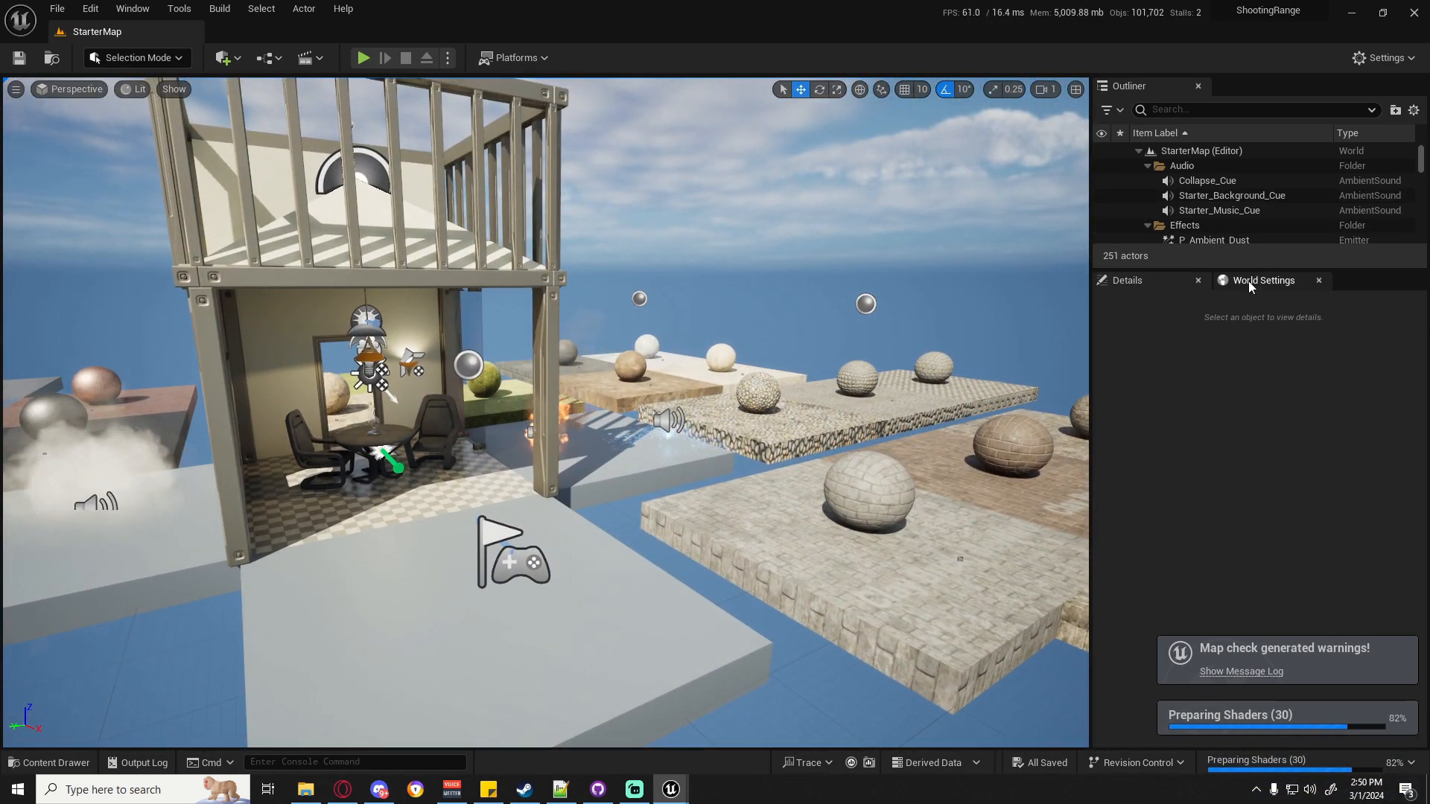
left_click(1248, 280)
left_click(1303, 408)
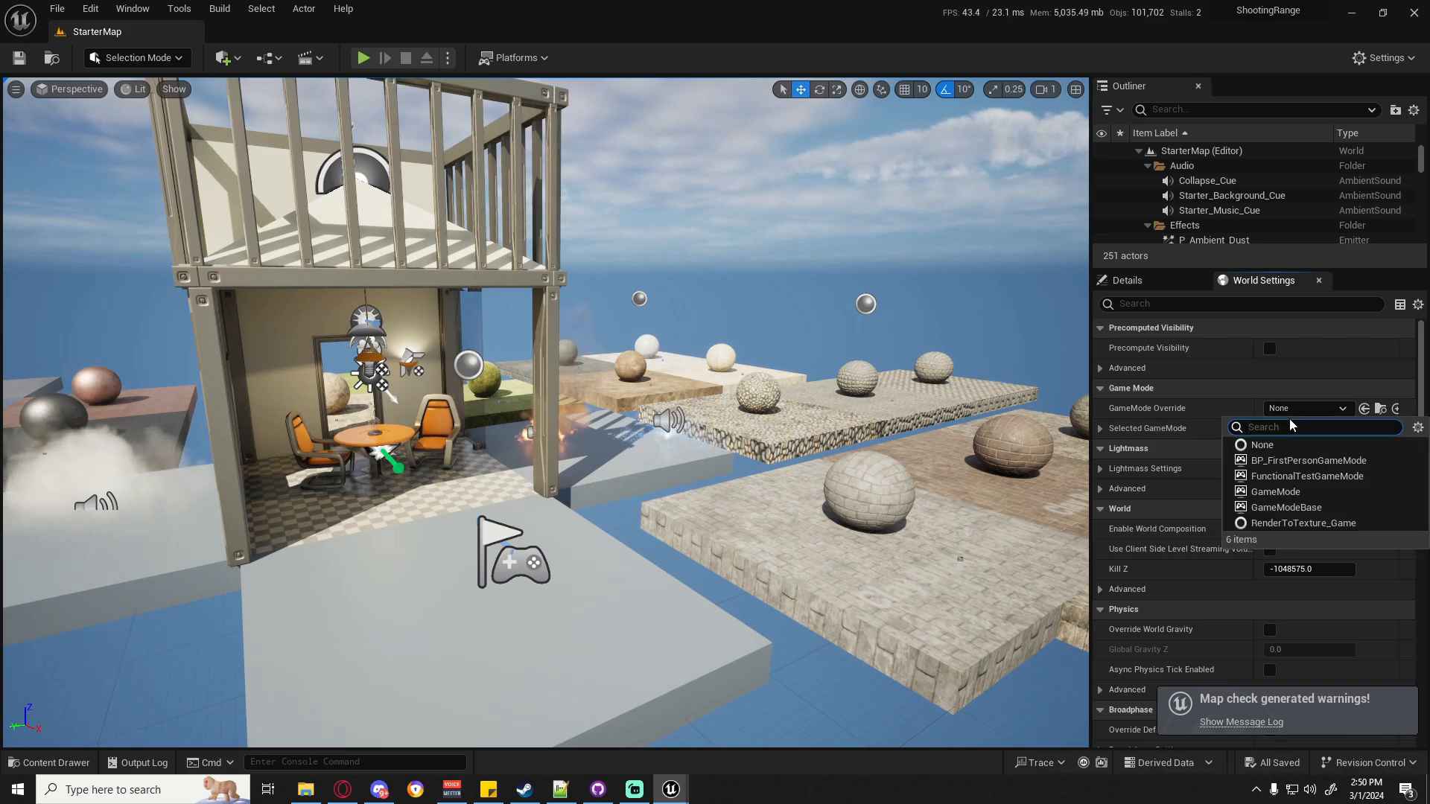
left_click(1274, 491)
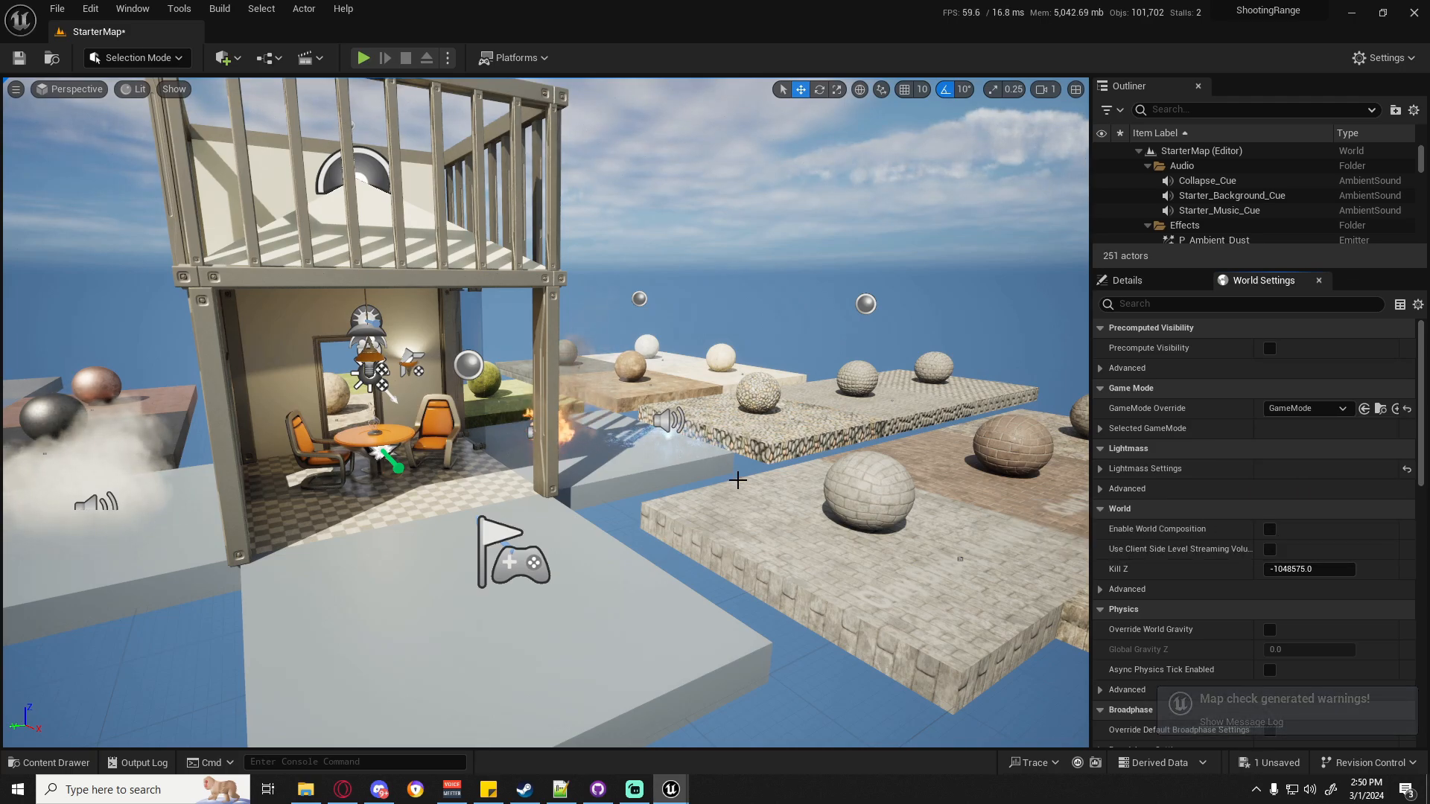
Run a brief play test of StarterMap, stop it, and look over the level from farther back.
left_click(364, 59)
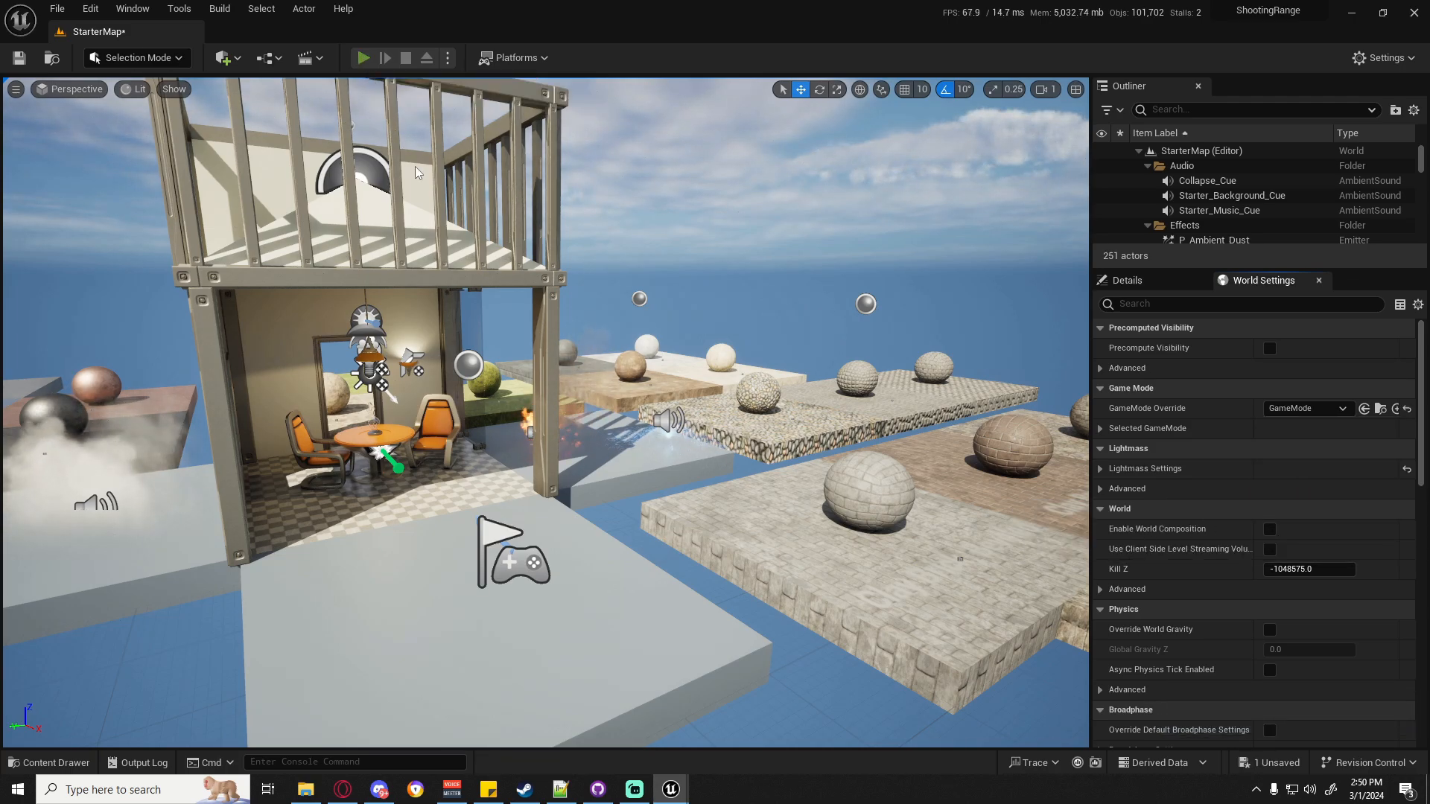
key("Escape")
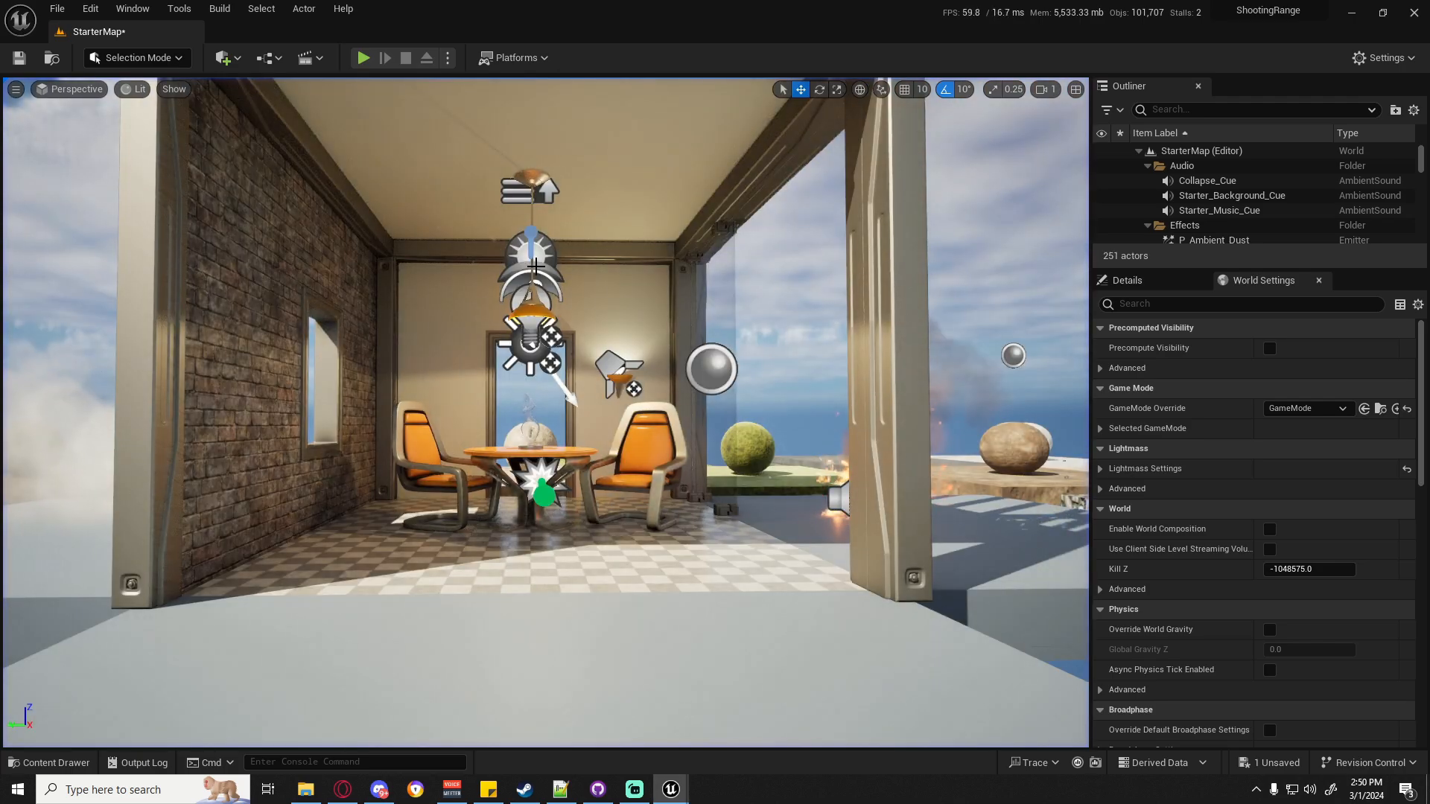
right_click_drag(536, 266, 513, 281)
key("s")
key("e")
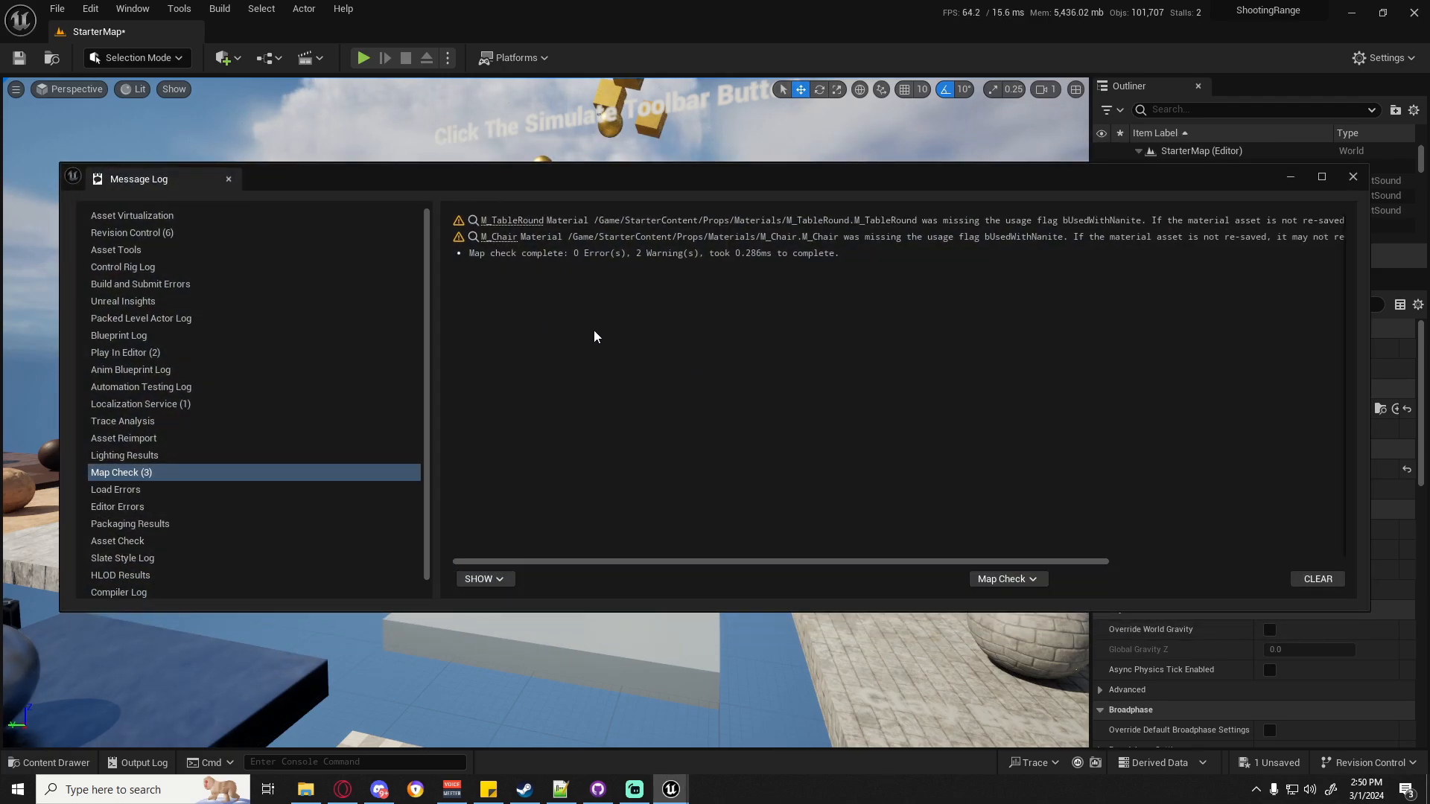
Close the Message Log, open the Minimal_Default level without saving StarterMap, and briefly play-test it.
left_click(1353, 177)
left_click(49, 763)
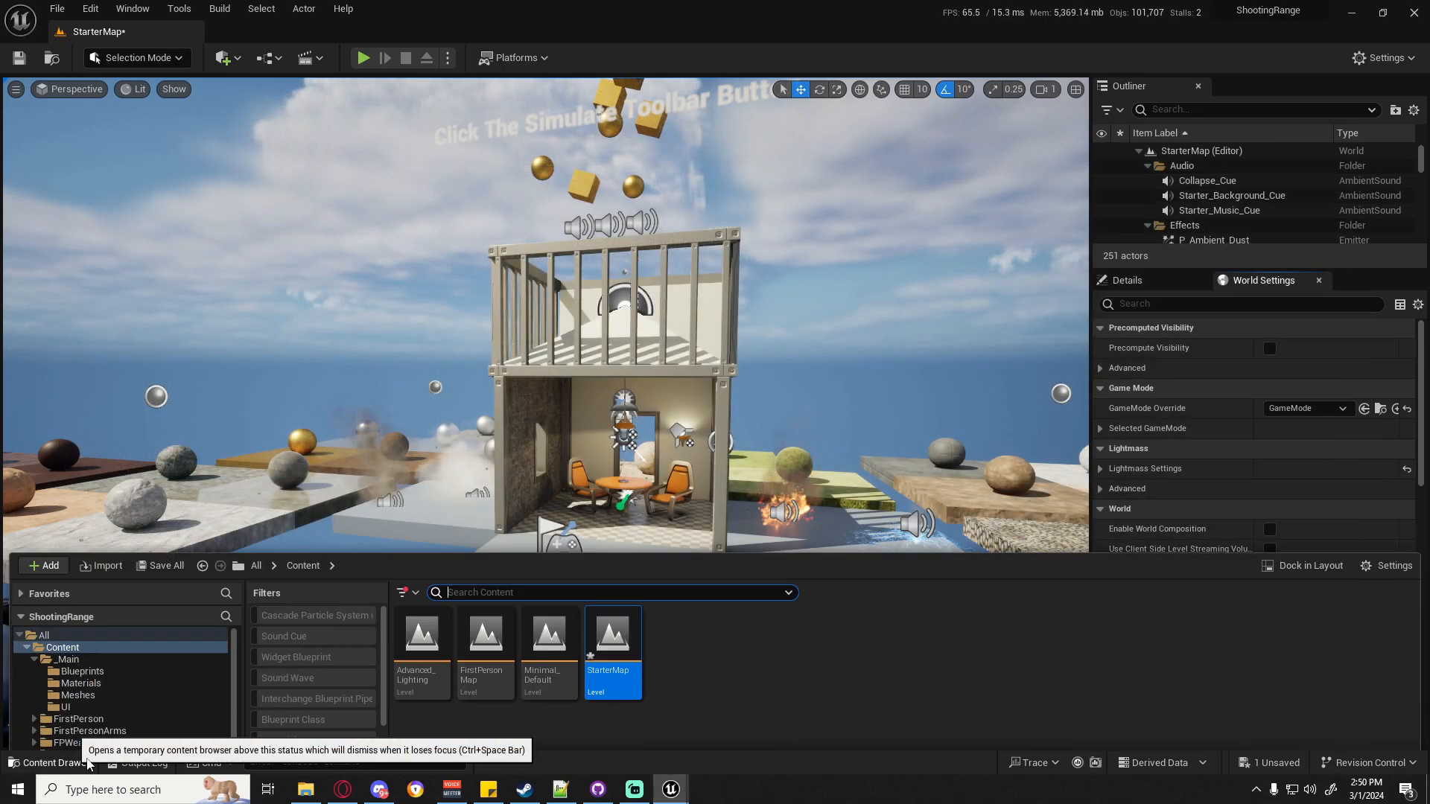
double_click(550, 601)
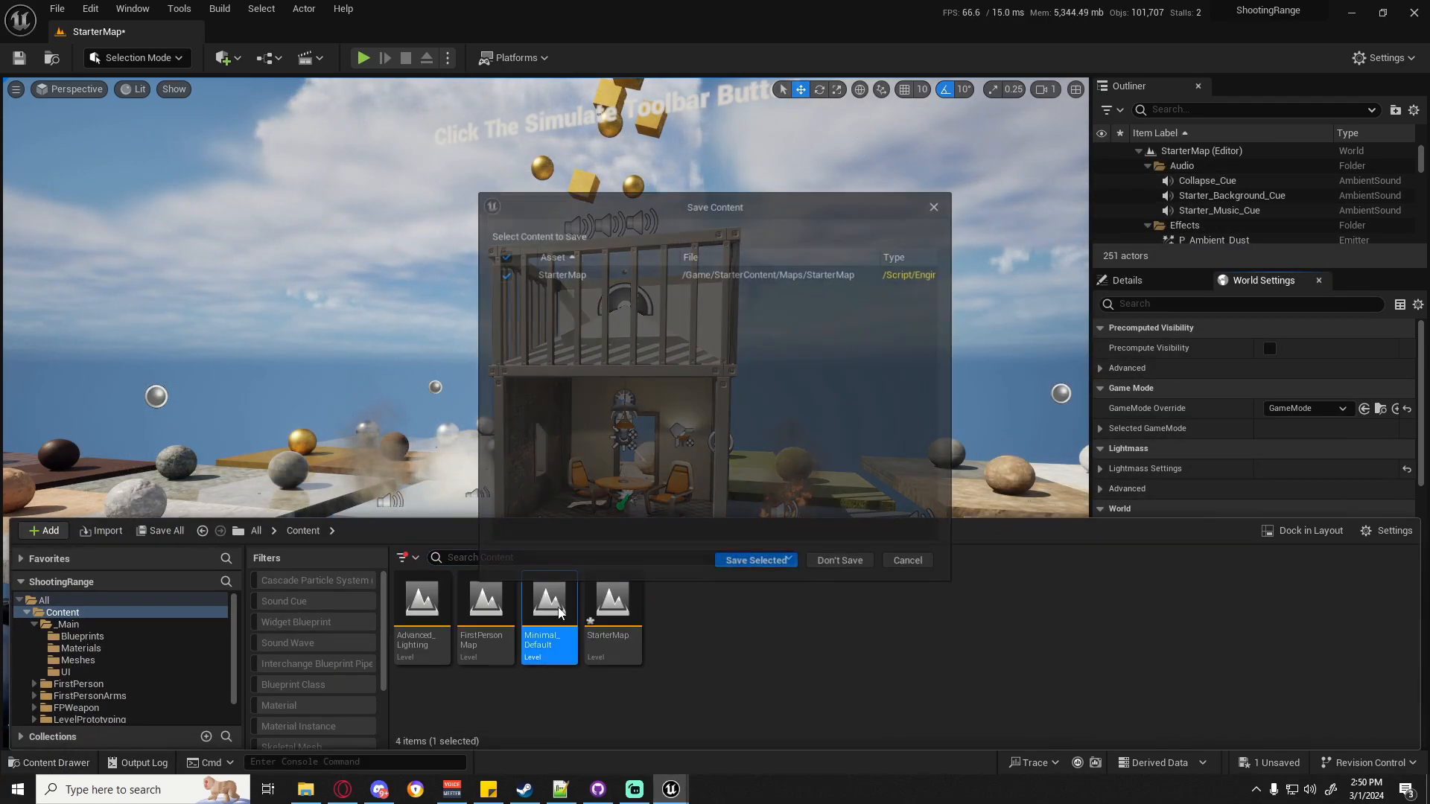
left_click(816, 563)
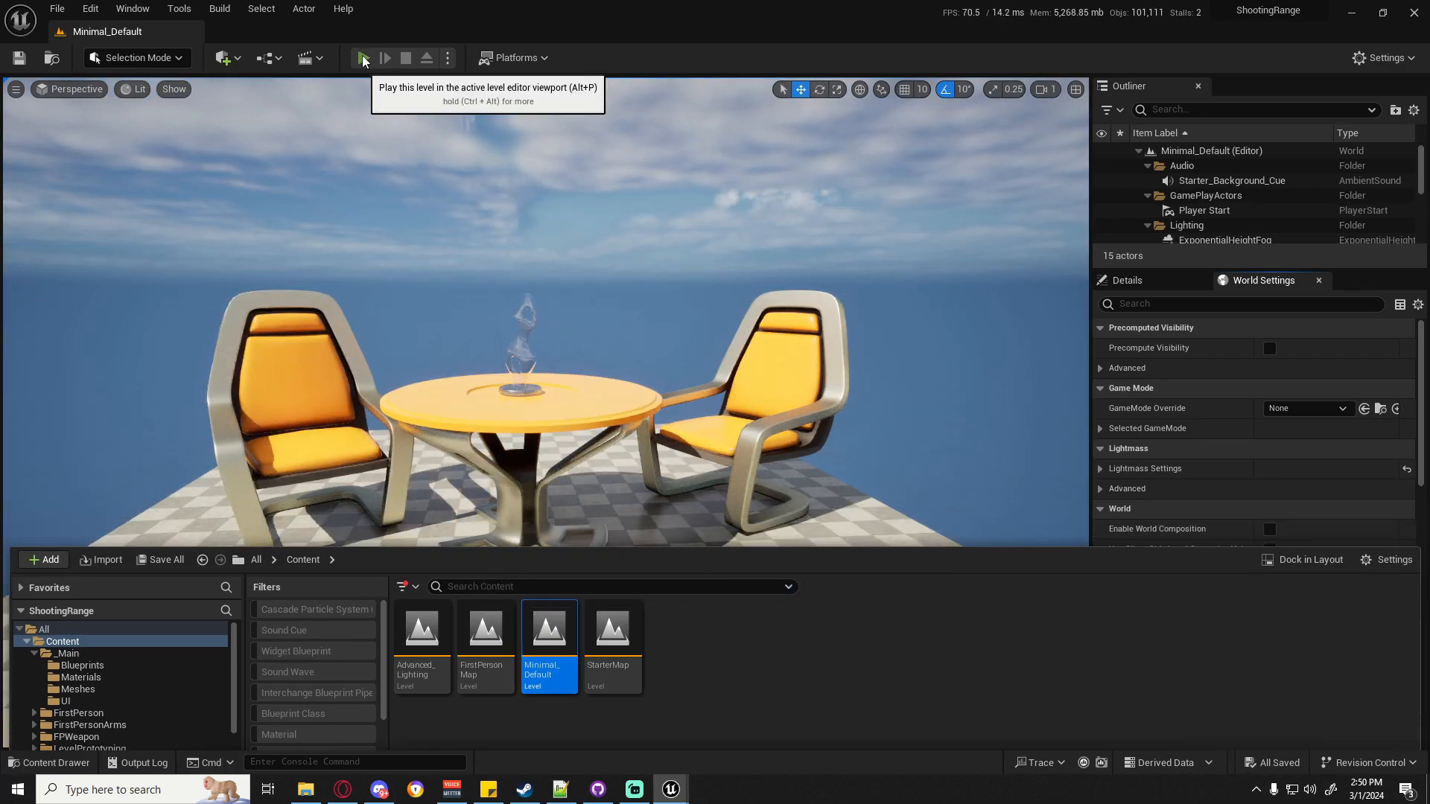
left_click(363, 58)
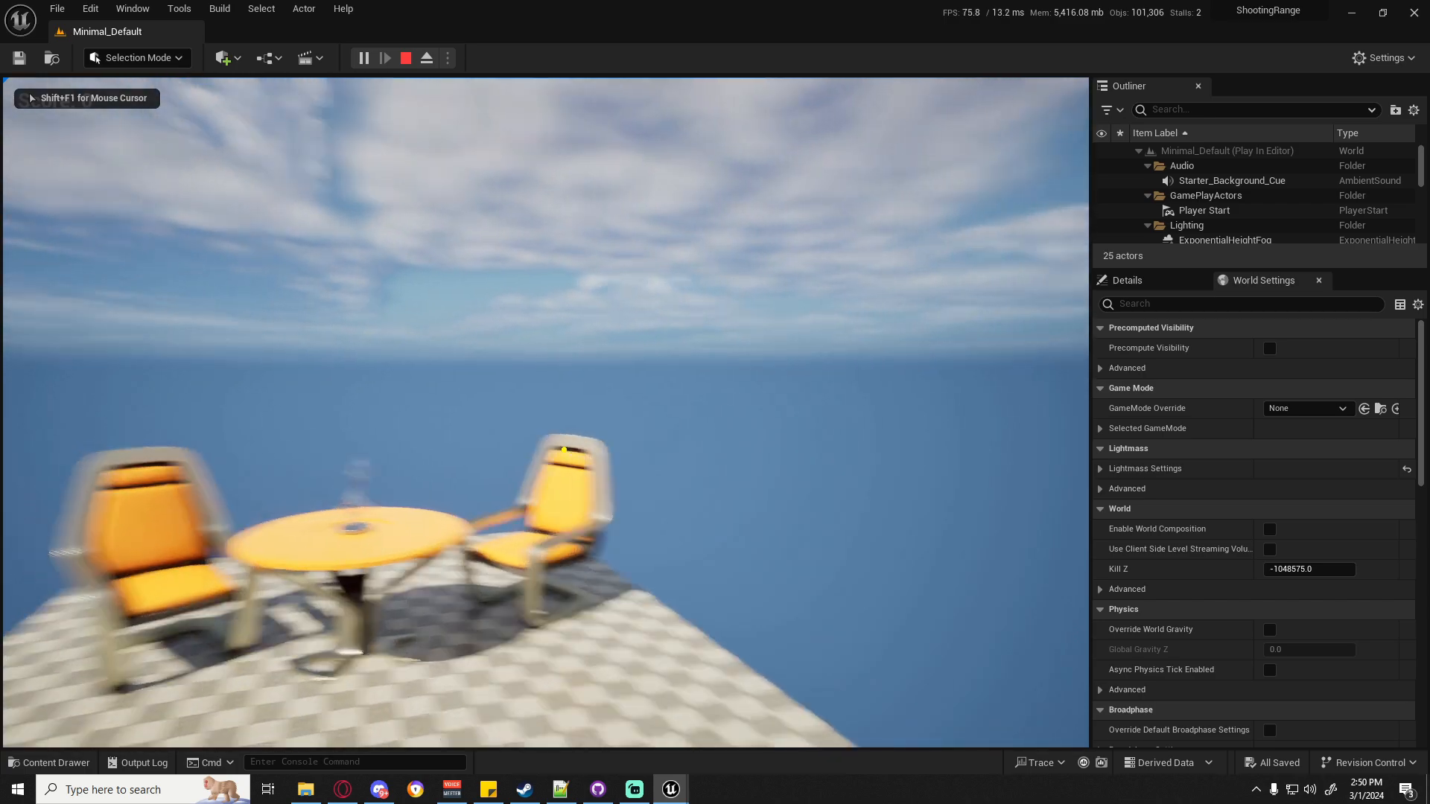
key("Escape")
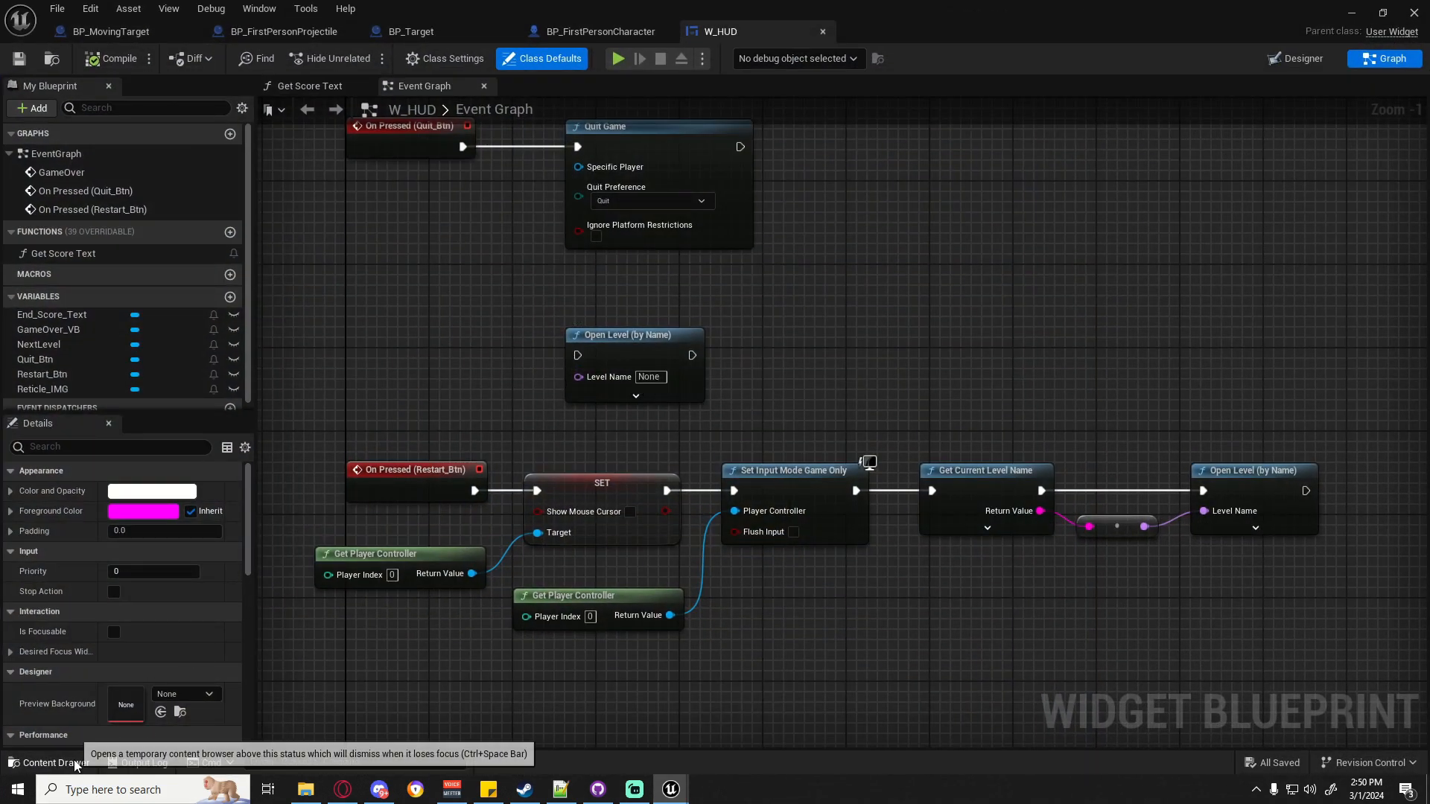
Open the FirstPersonMap level from the project content.
left_click(49, 763)
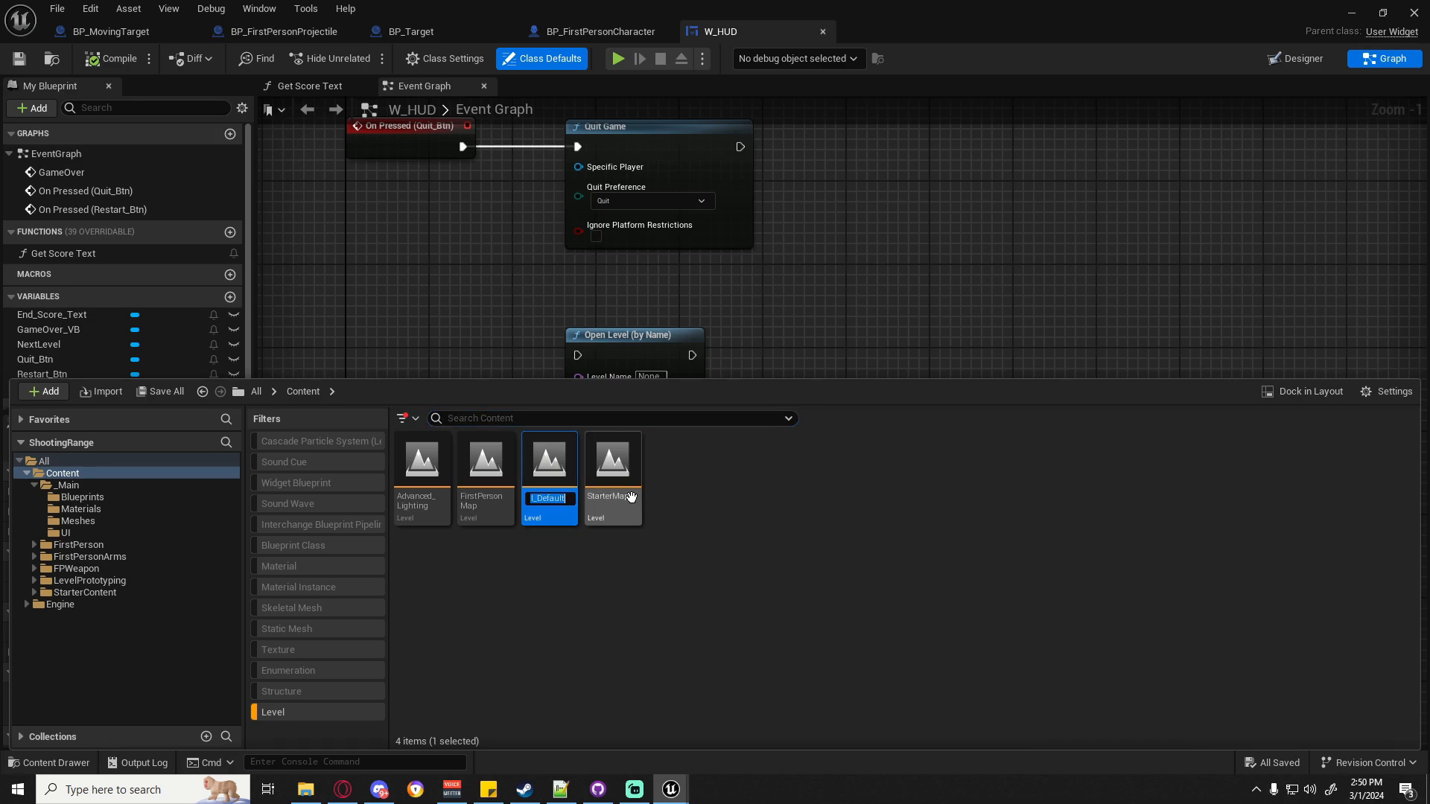
left_click(667, 522)
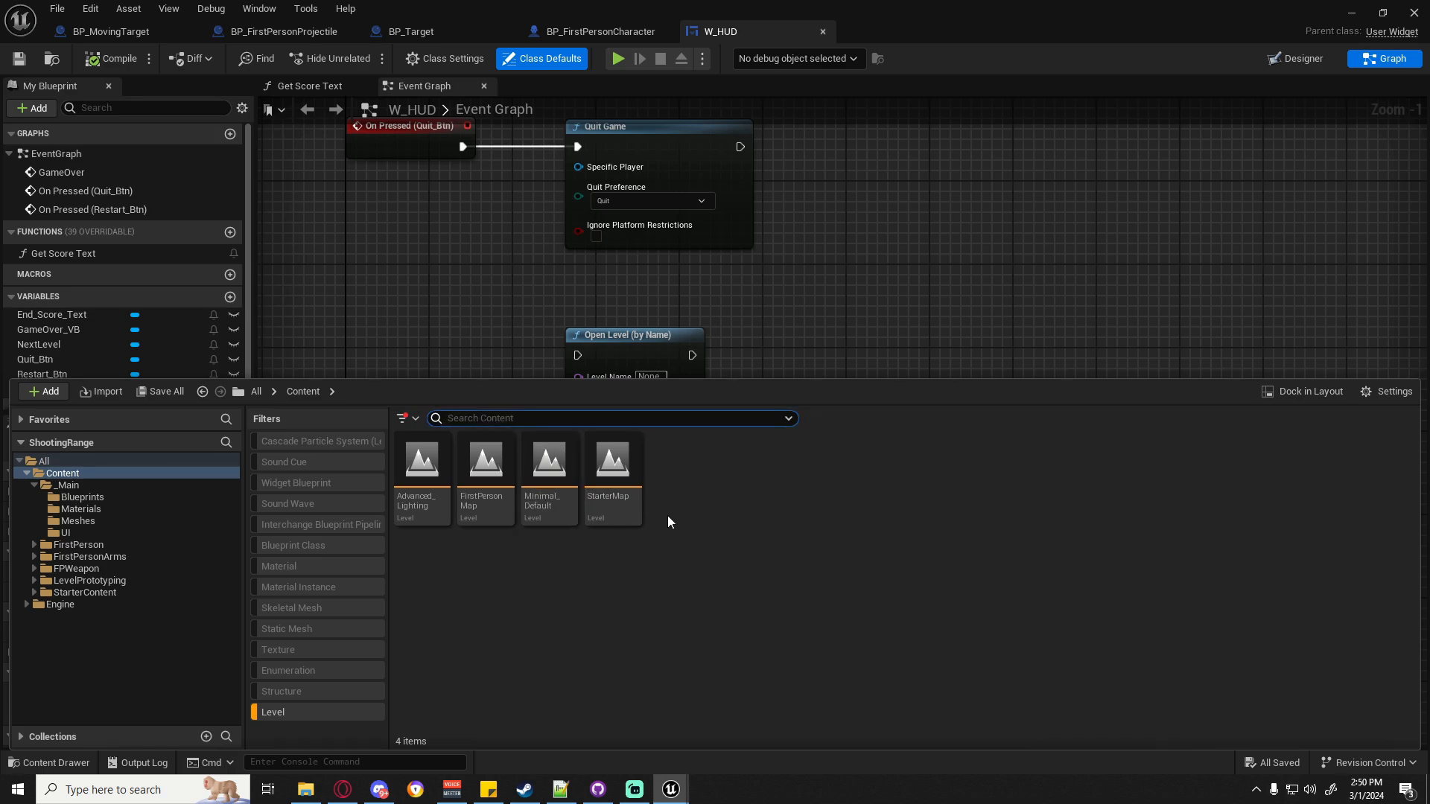
double_click(493, 469)
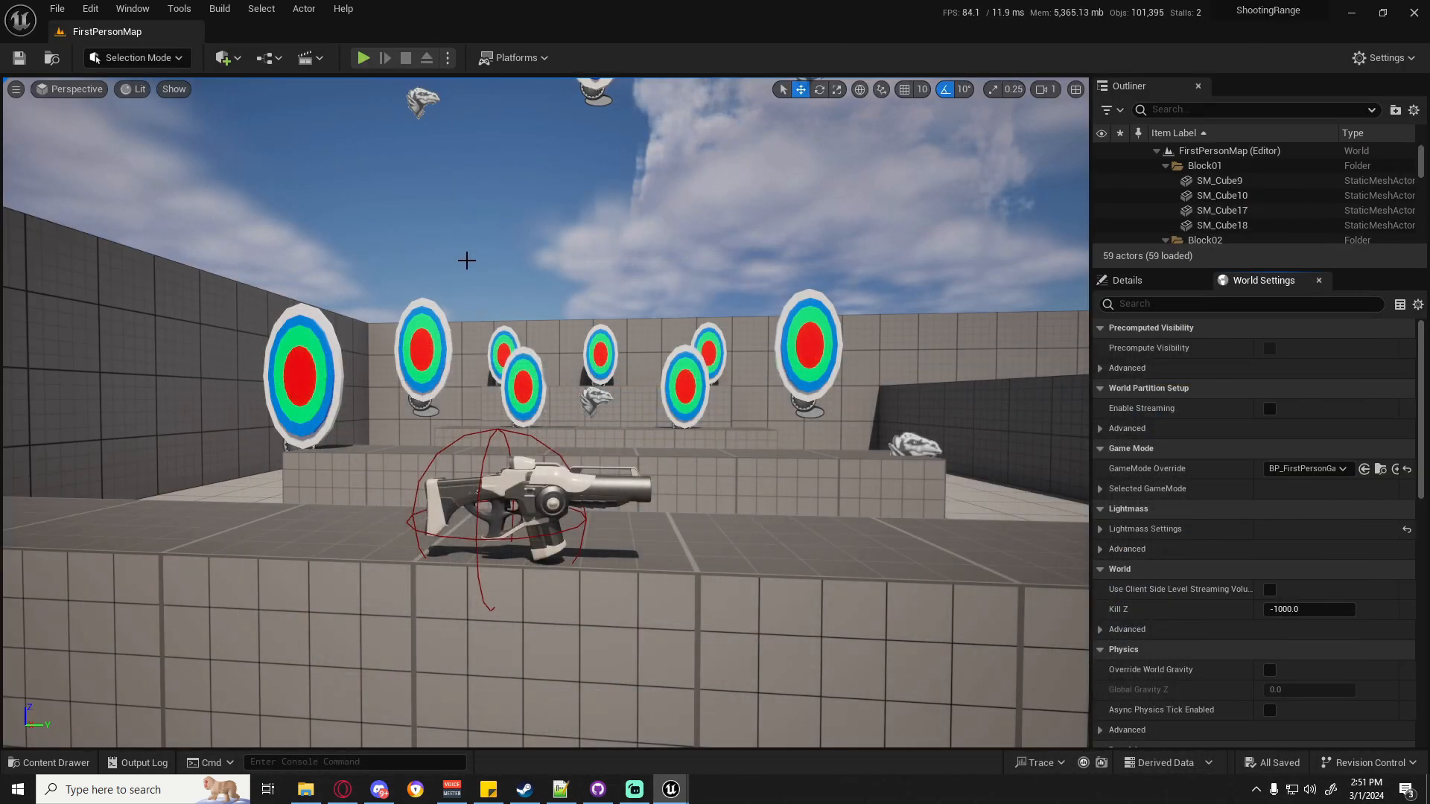
right_click_drag(466, 261, 459, 294)
Locate the FirstPersonMap level asset in its containing Maps folder.
left_click(57, 764)
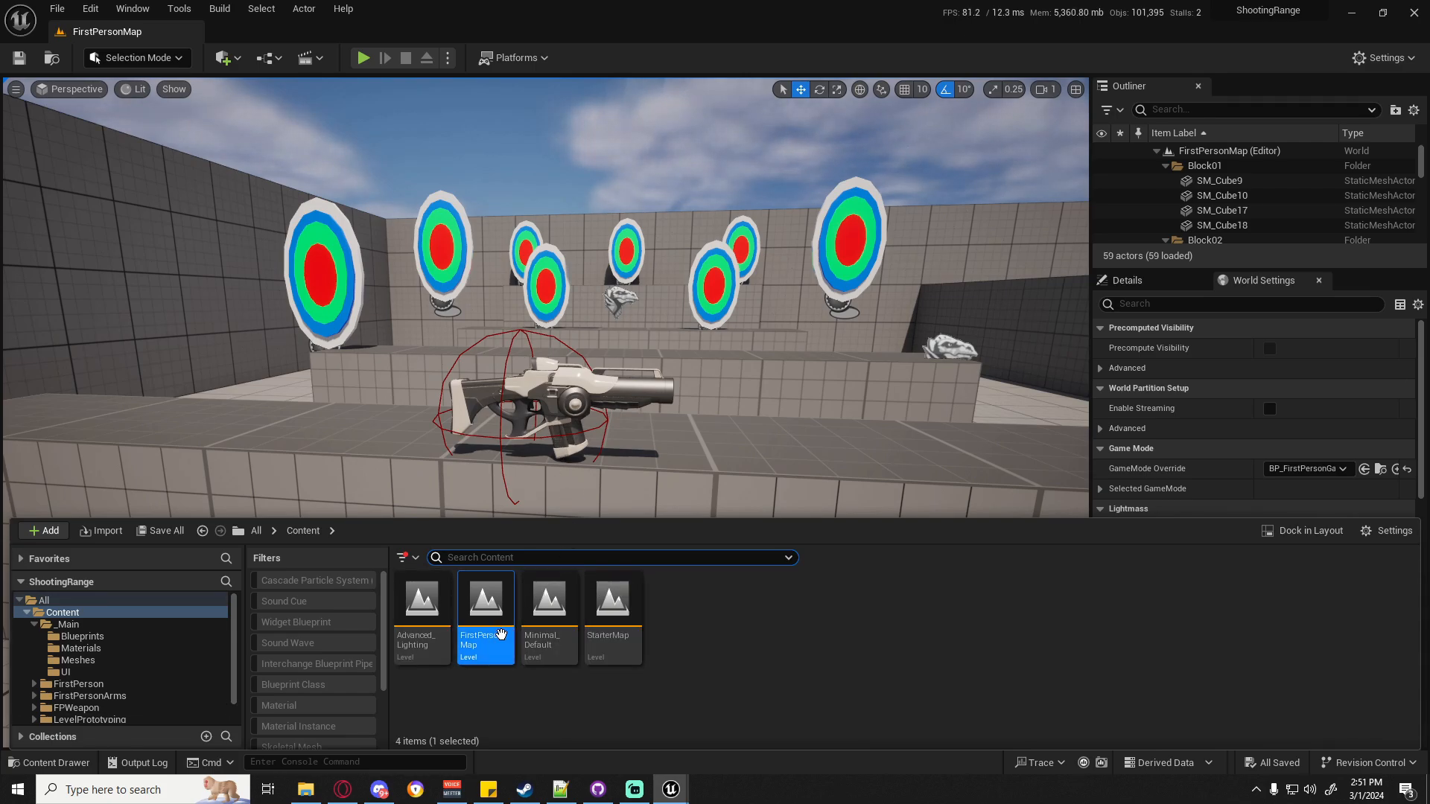
right_click(500, 633)
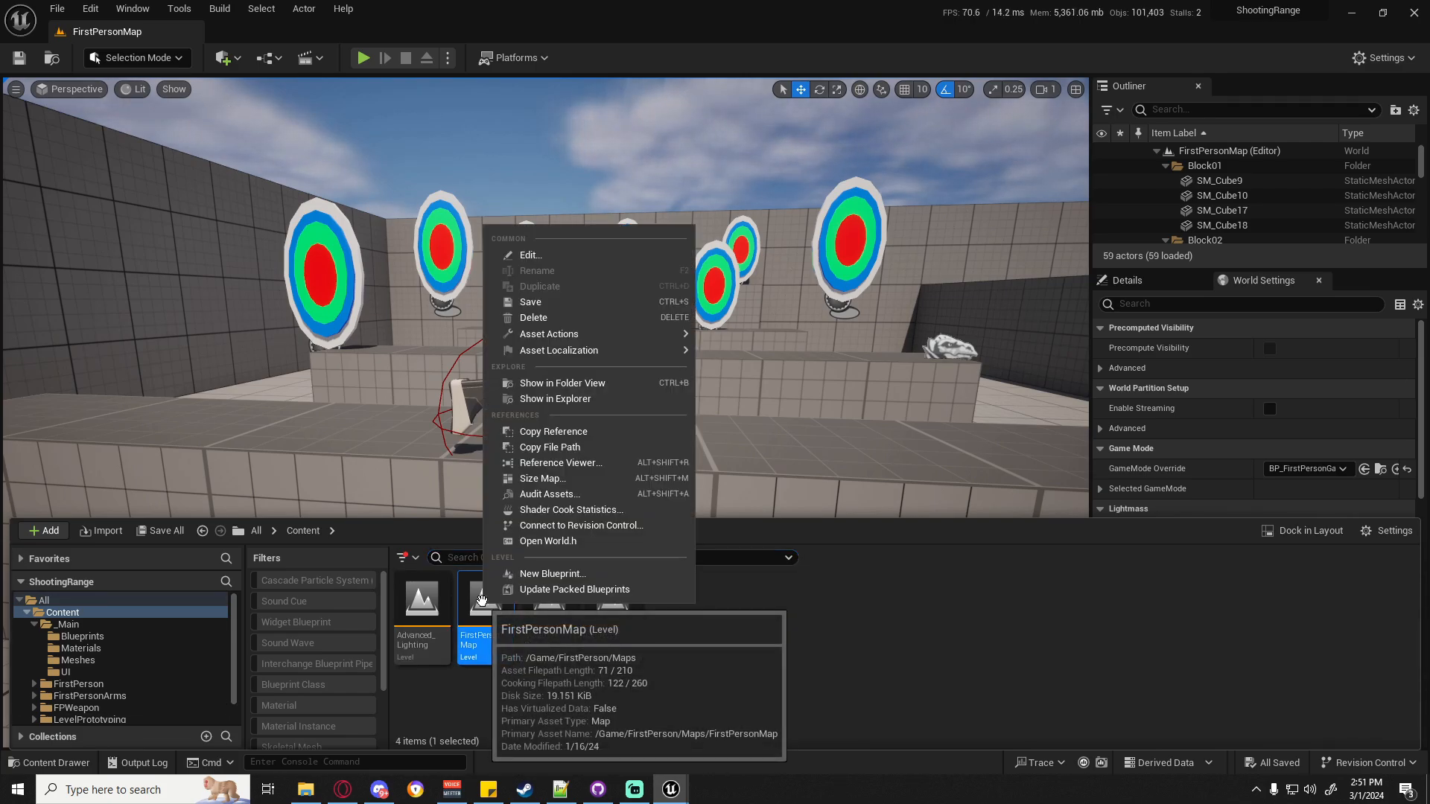
left_click(548, 384)
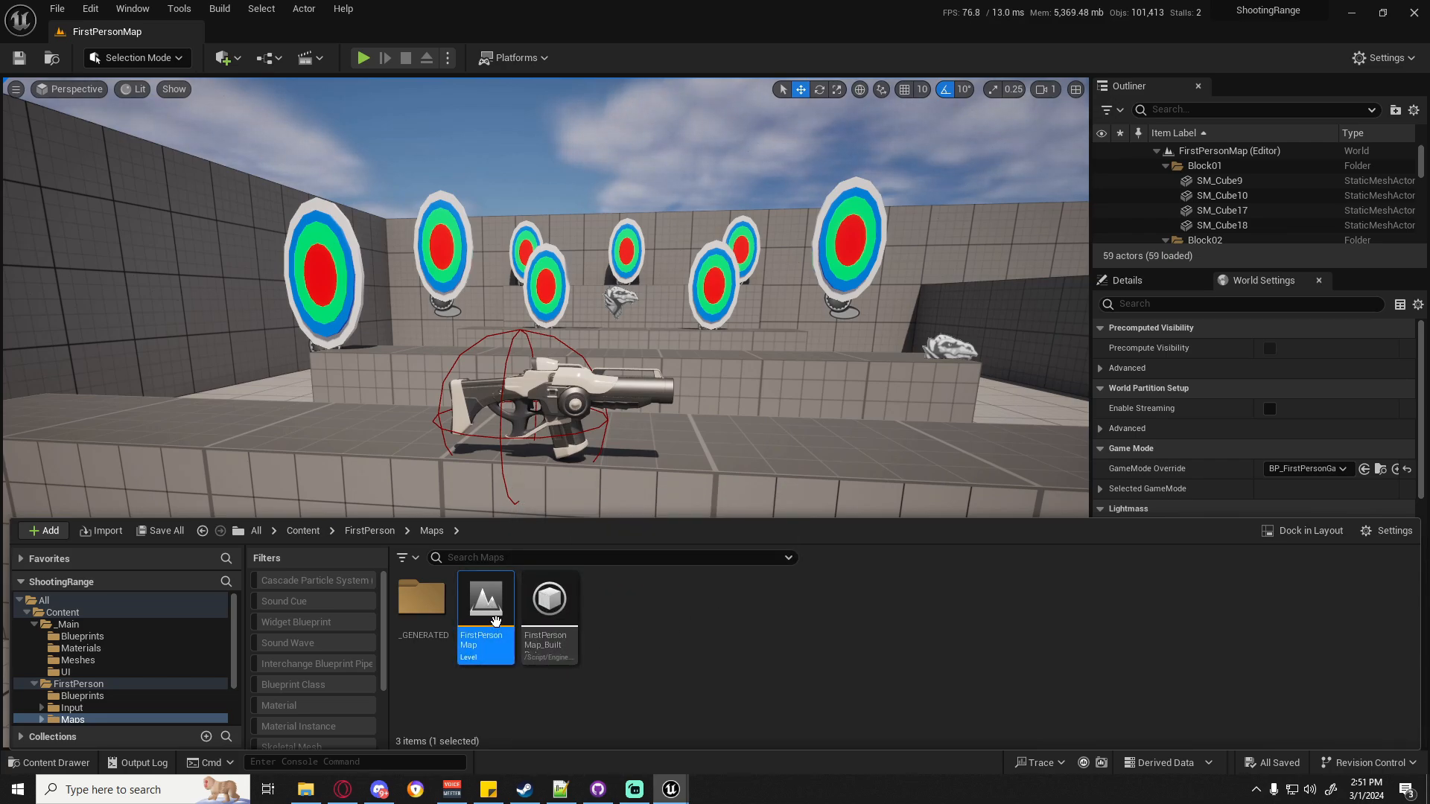
right_click(497, 623)
left_click(502, 717)
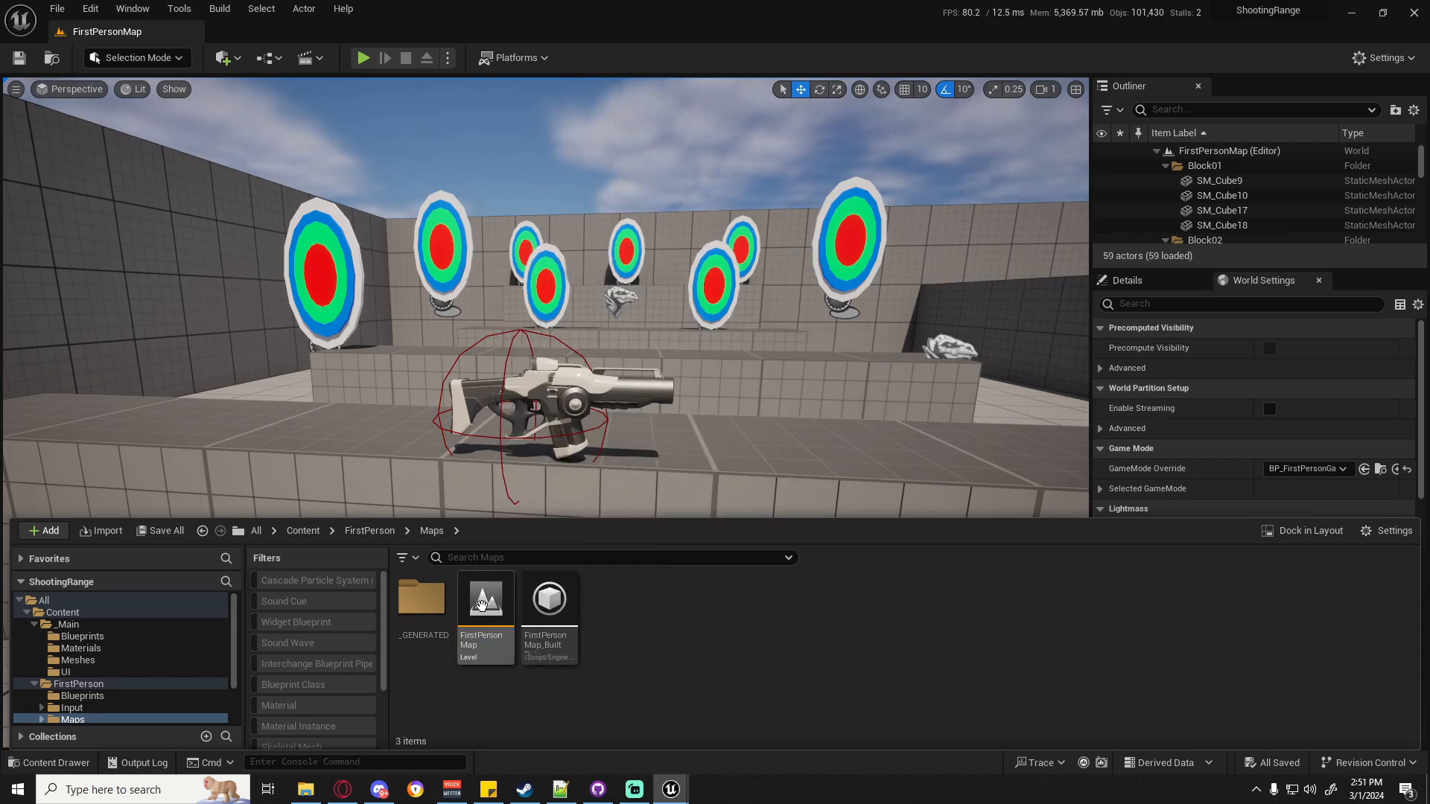
left_click(499, 630)
Save all project changes and check the contents of the FirstPerson Maps folder.
left_click(57, 9)
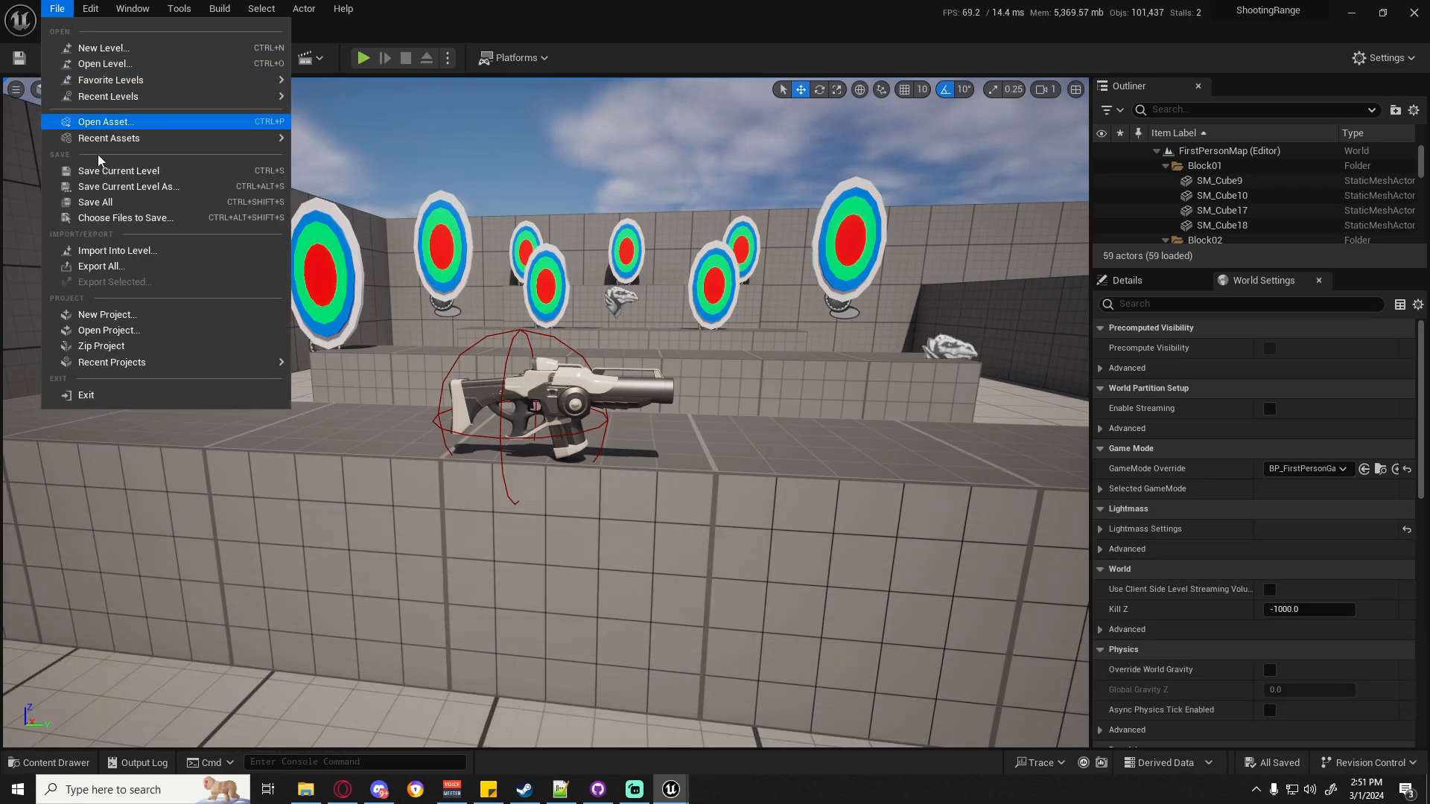
left_click(95, 202)
left_click(64, 762)
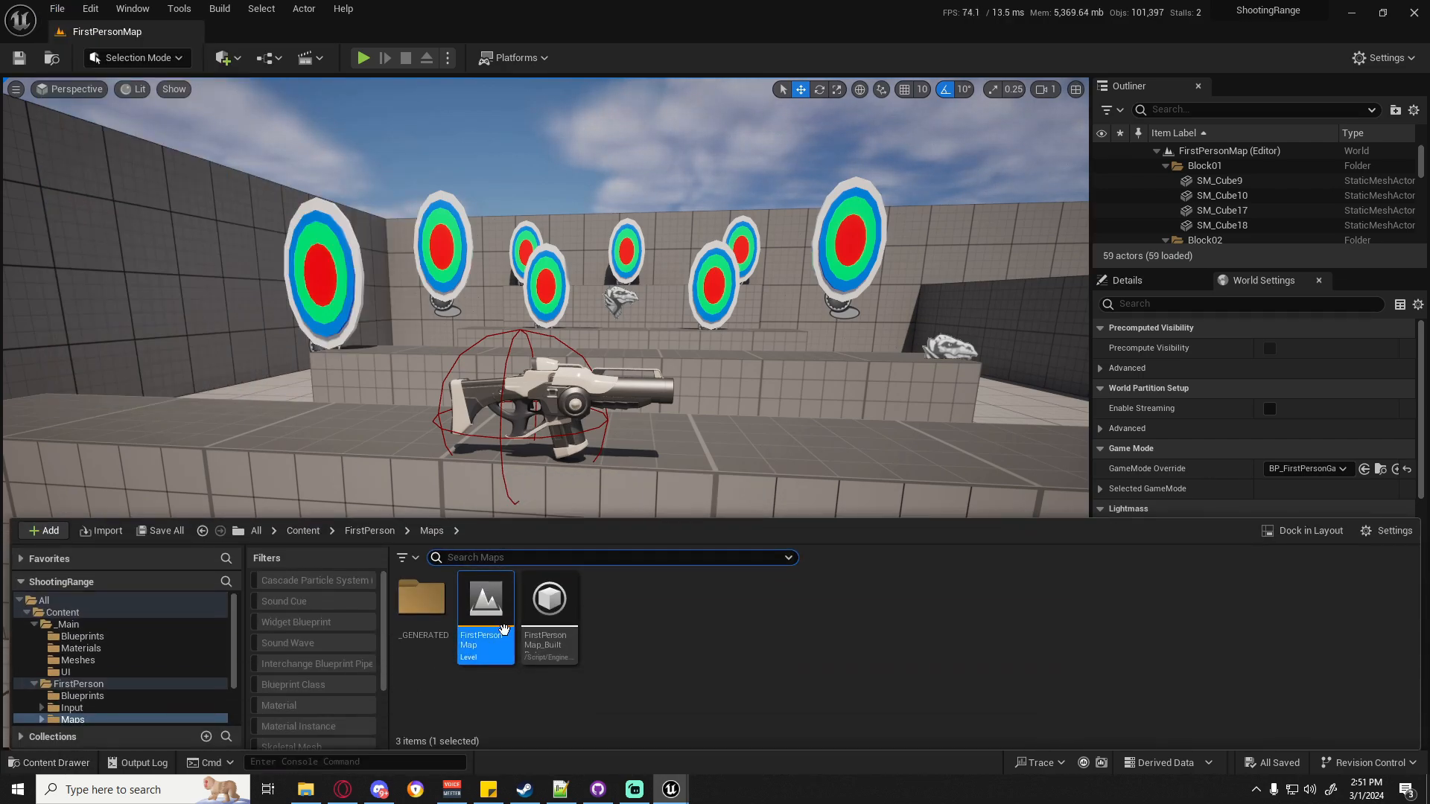
left_click(635, 641)
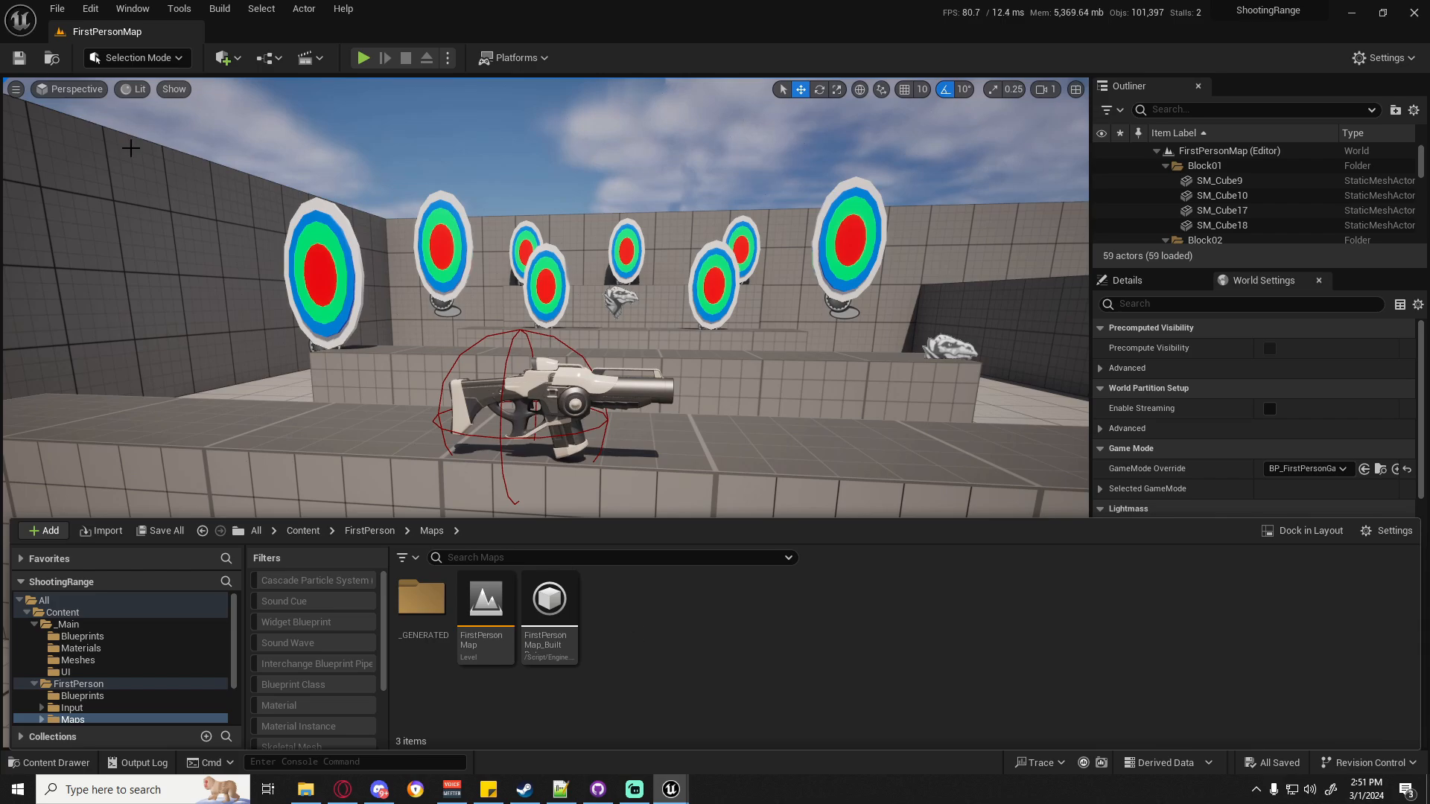
Create a new level from the Basic template.
left_click(58, 9)
left_click(97, 50)
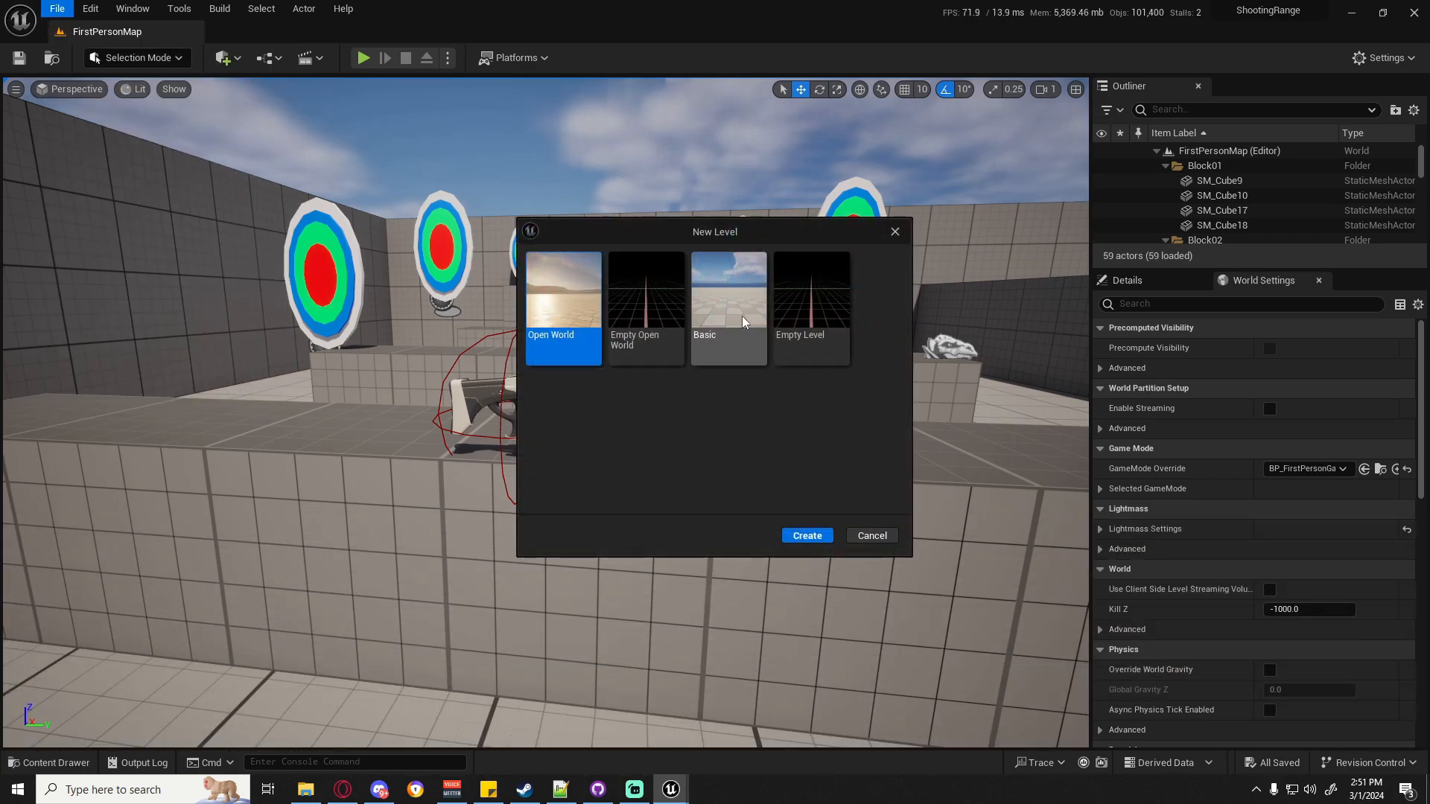
left_click(722, 347)
left_click(804, 536)
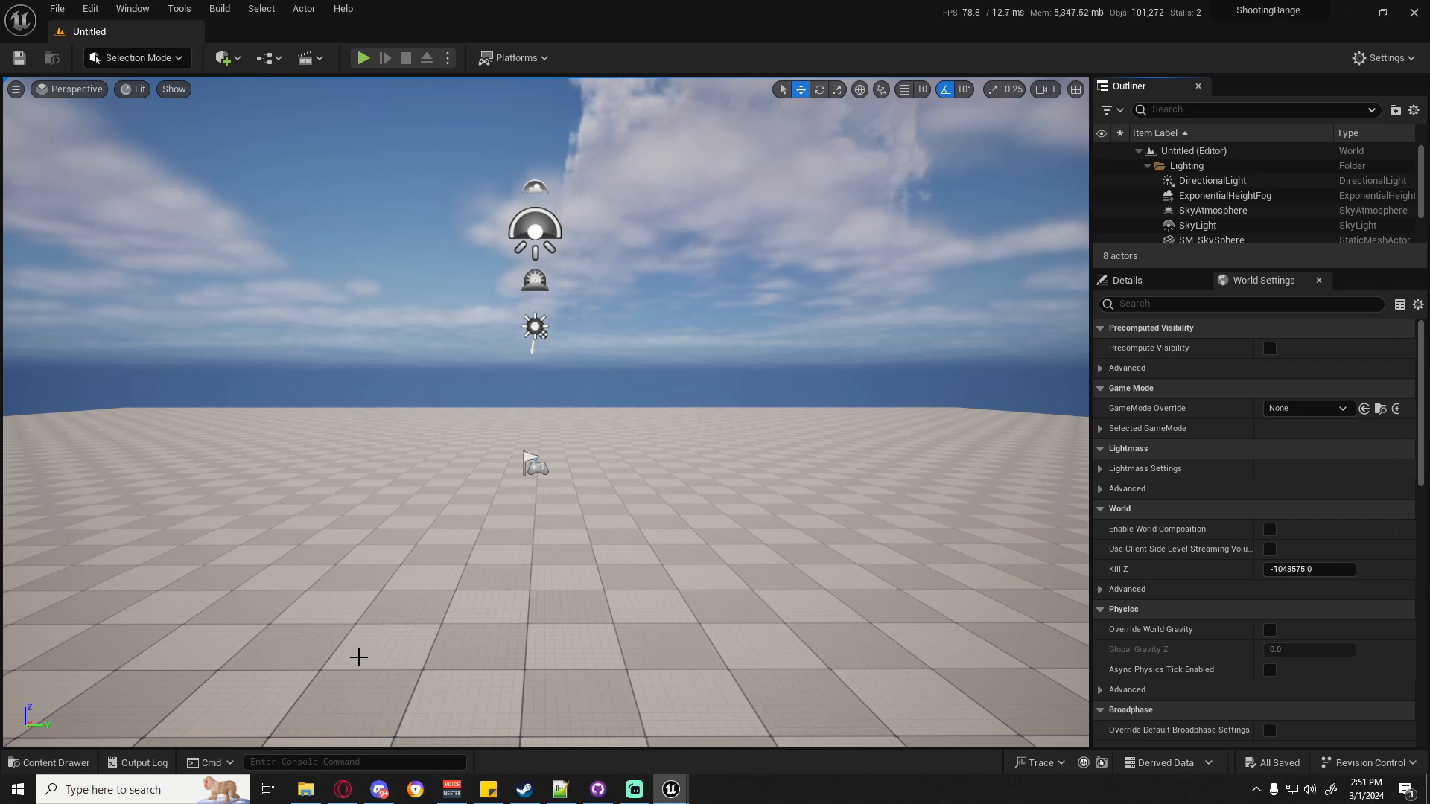
Add a cube shape to the new level and raise it above the floor.
left_click(225, 57)
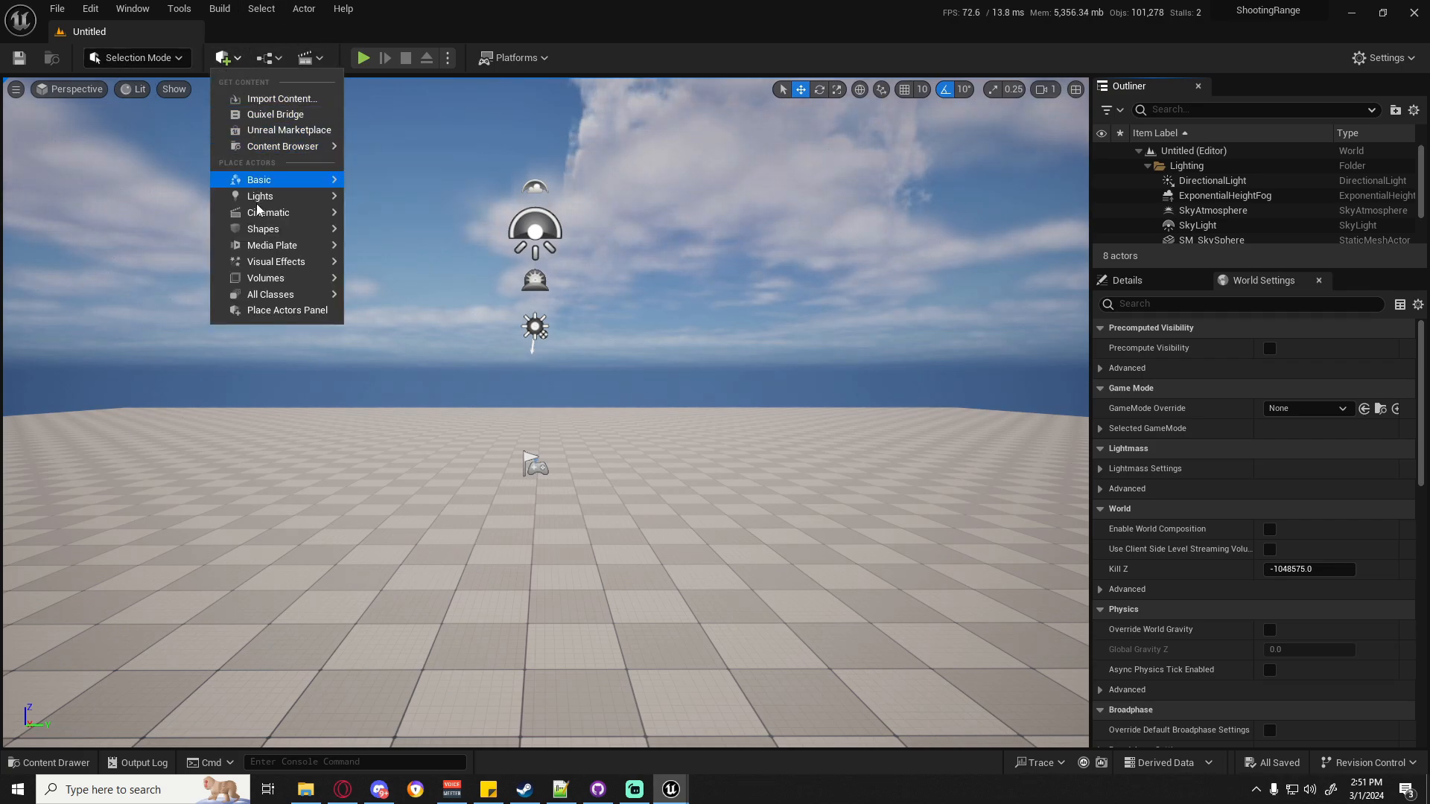
mouse_move(257, 231)
left_click(394, 235)
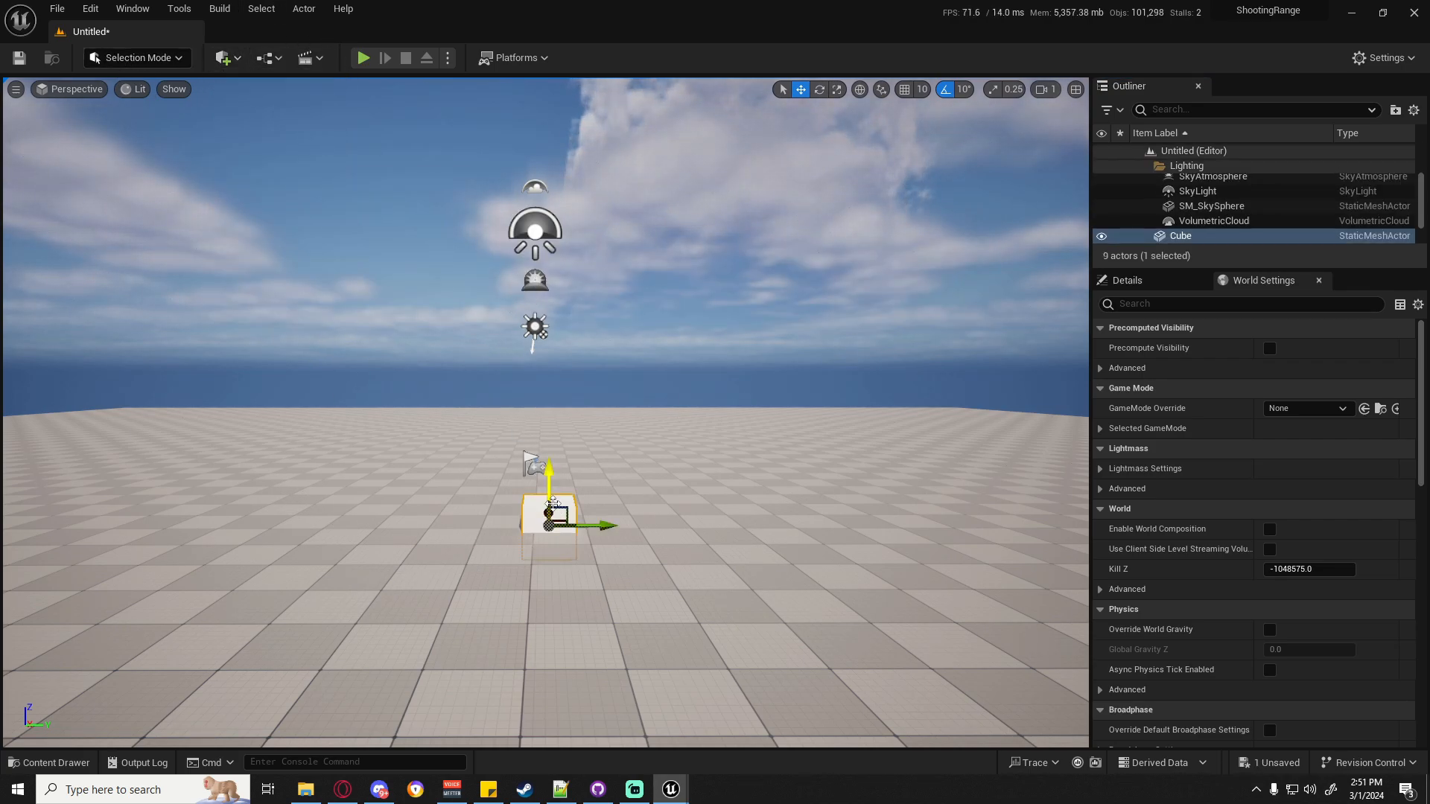
left_click_drag(552, 503, 552, 471)
Set the level's GameMode Override to GameMode, expand its selected class settings and play-test the level.
left_click(1307, 408)
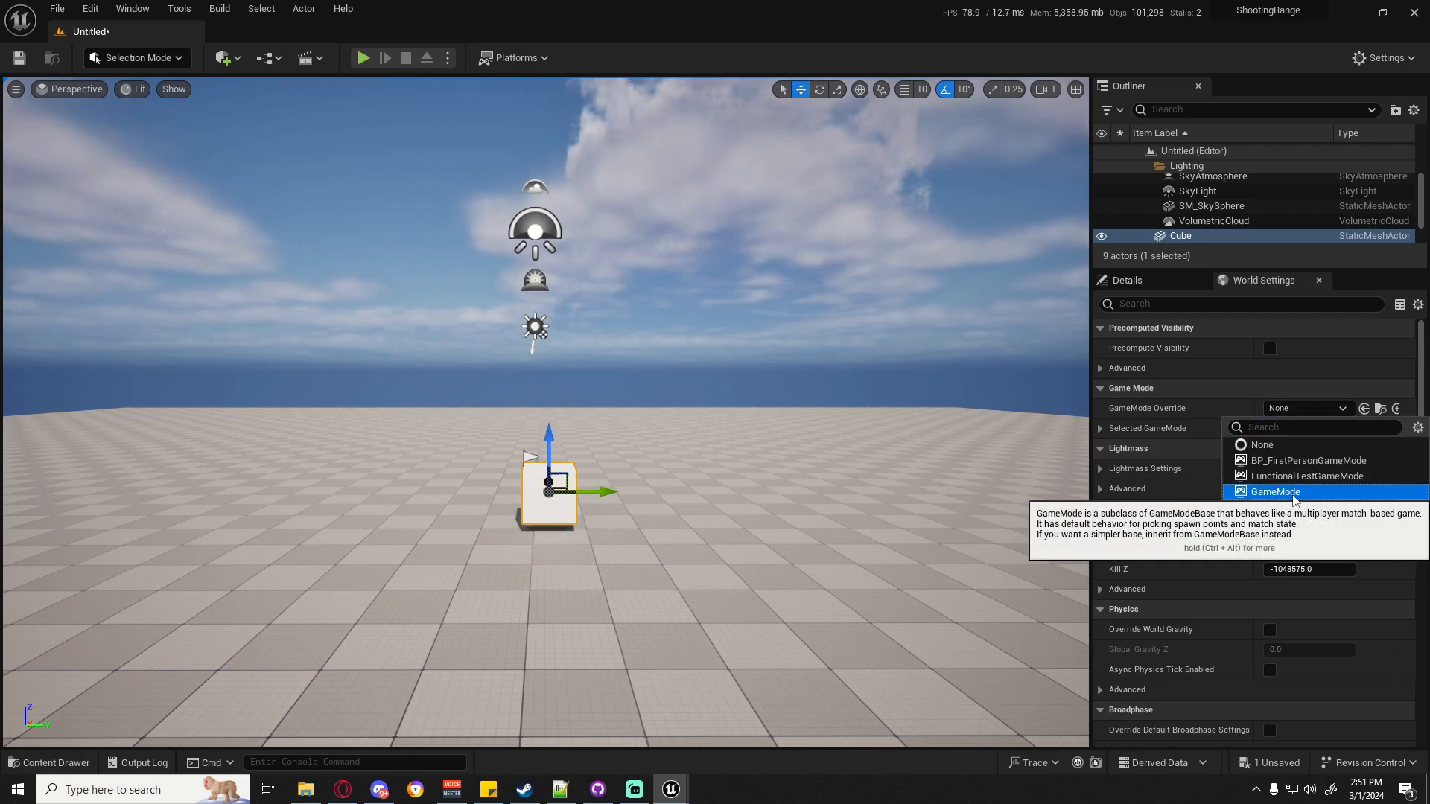
left_click(1293, 496)
left_click(1296, 428)
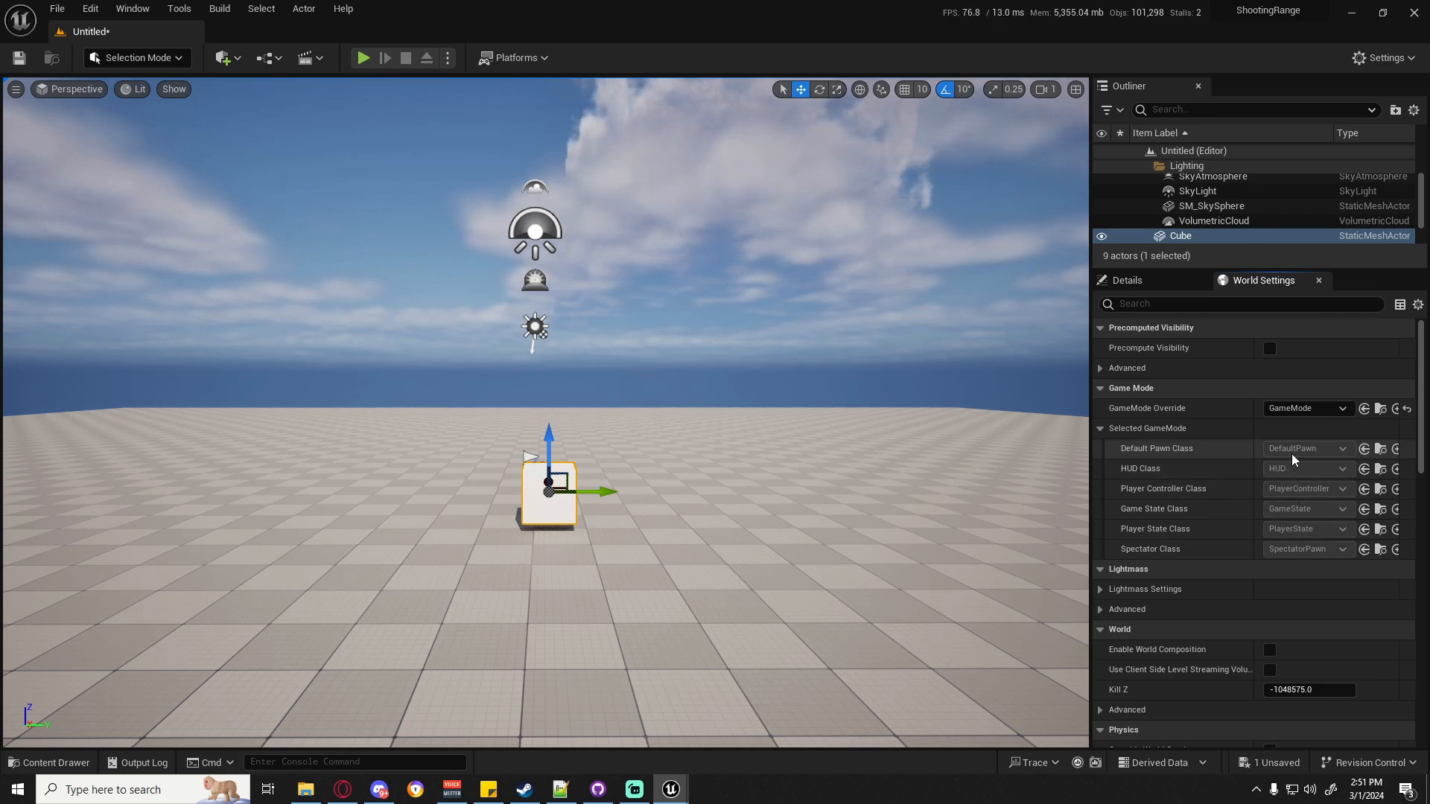
left_click(363, 58)
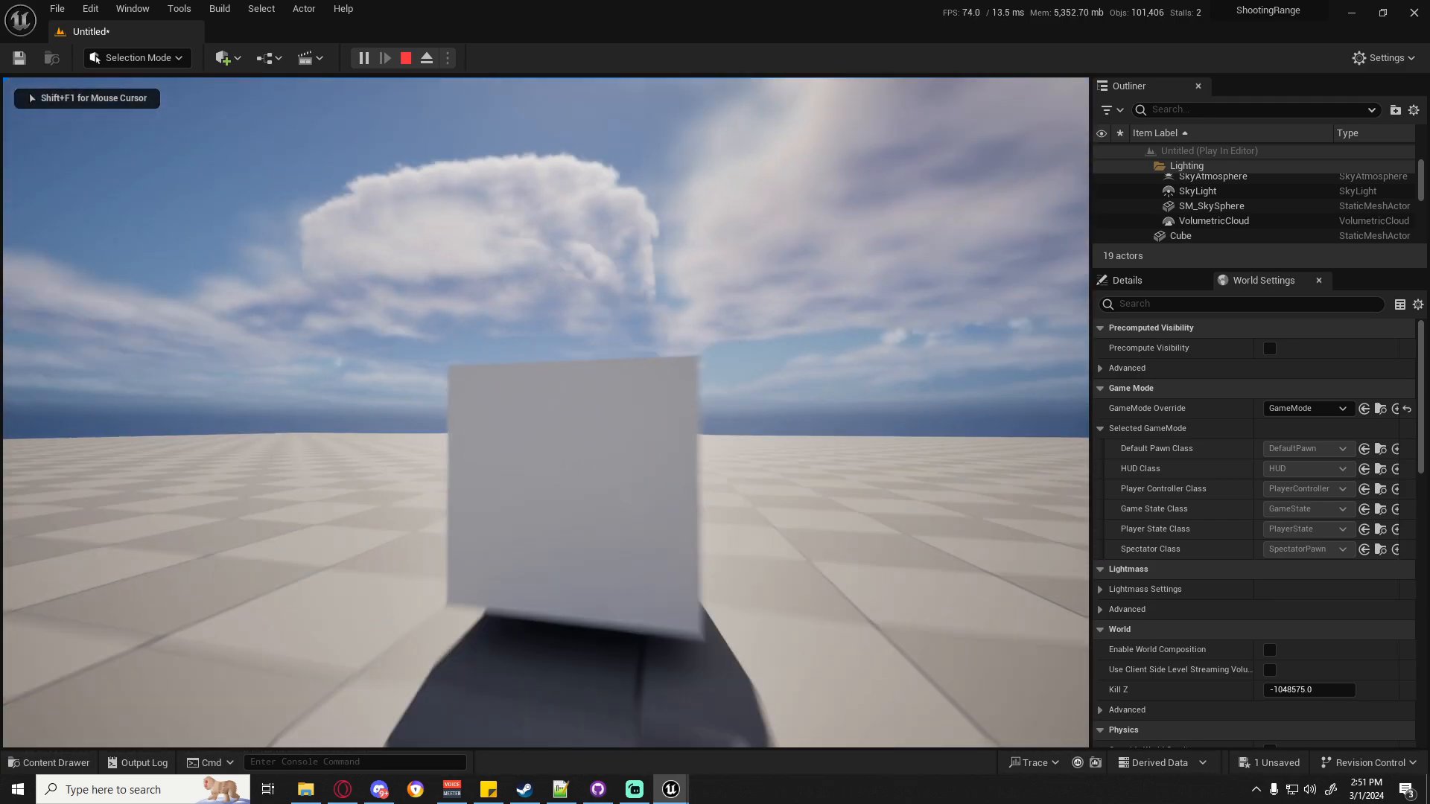
key("Escape")
Try GameModeBase as the level's GameMode Override and play-test the level.
left_click(1299, 408)
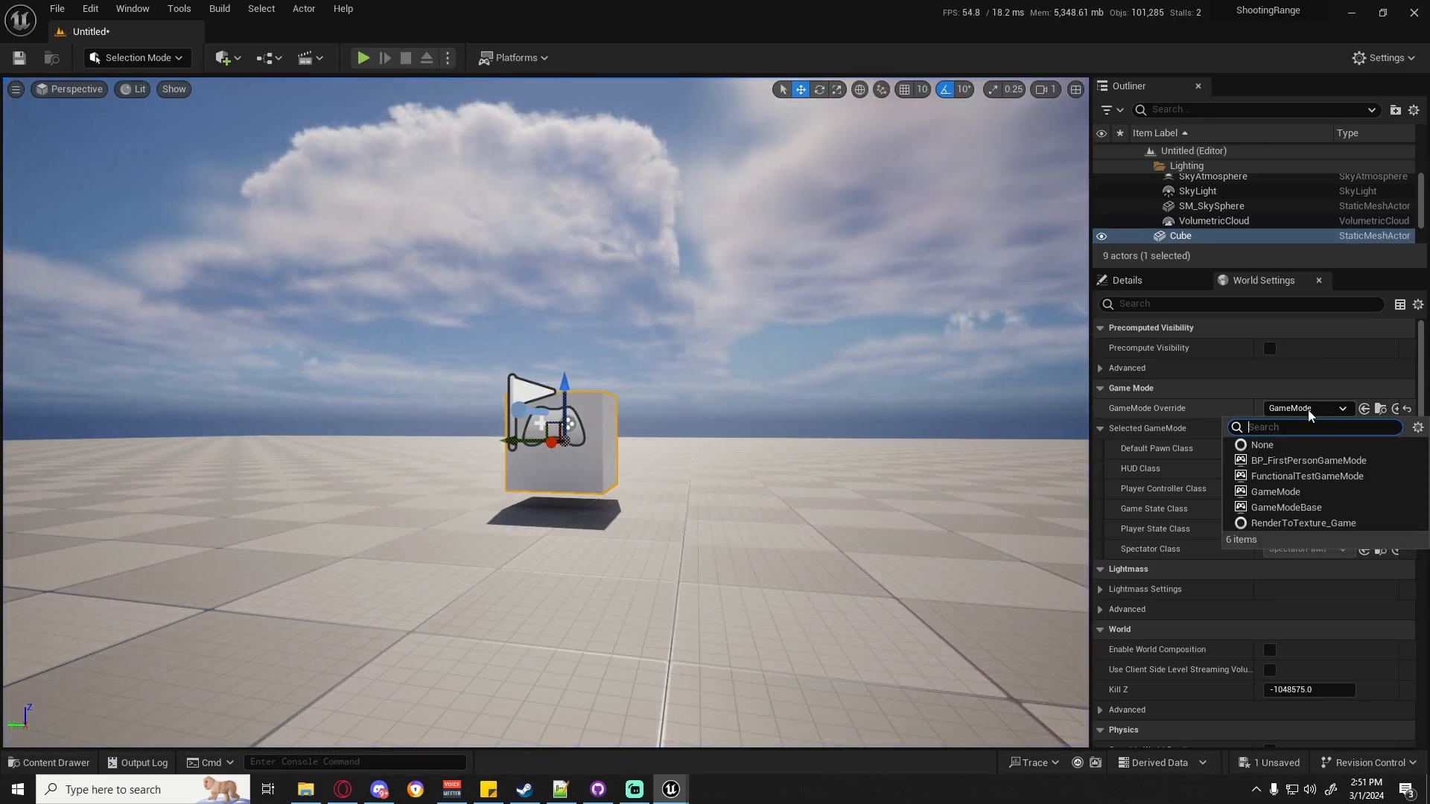
left_click(1286, 506)
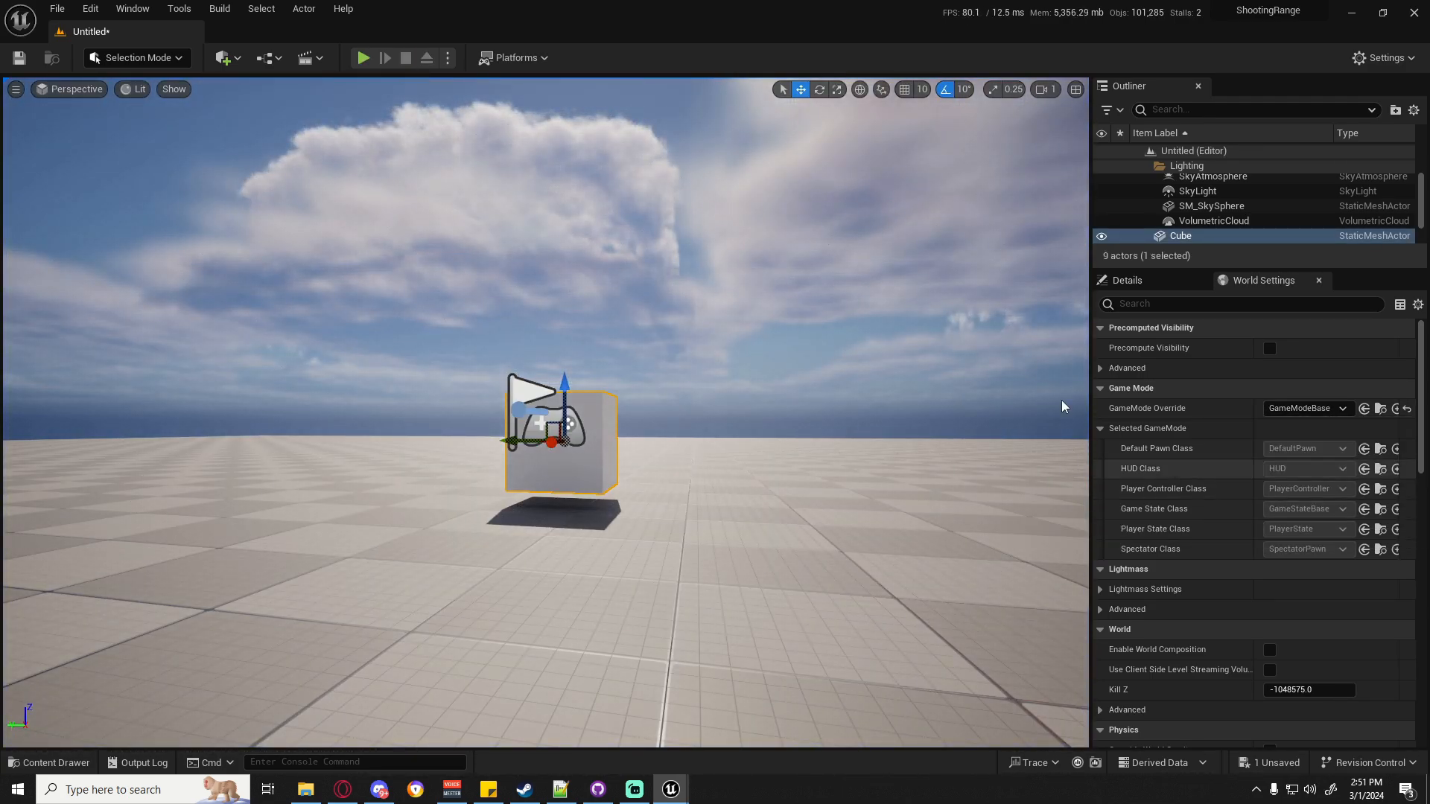
left_click(361, 61)
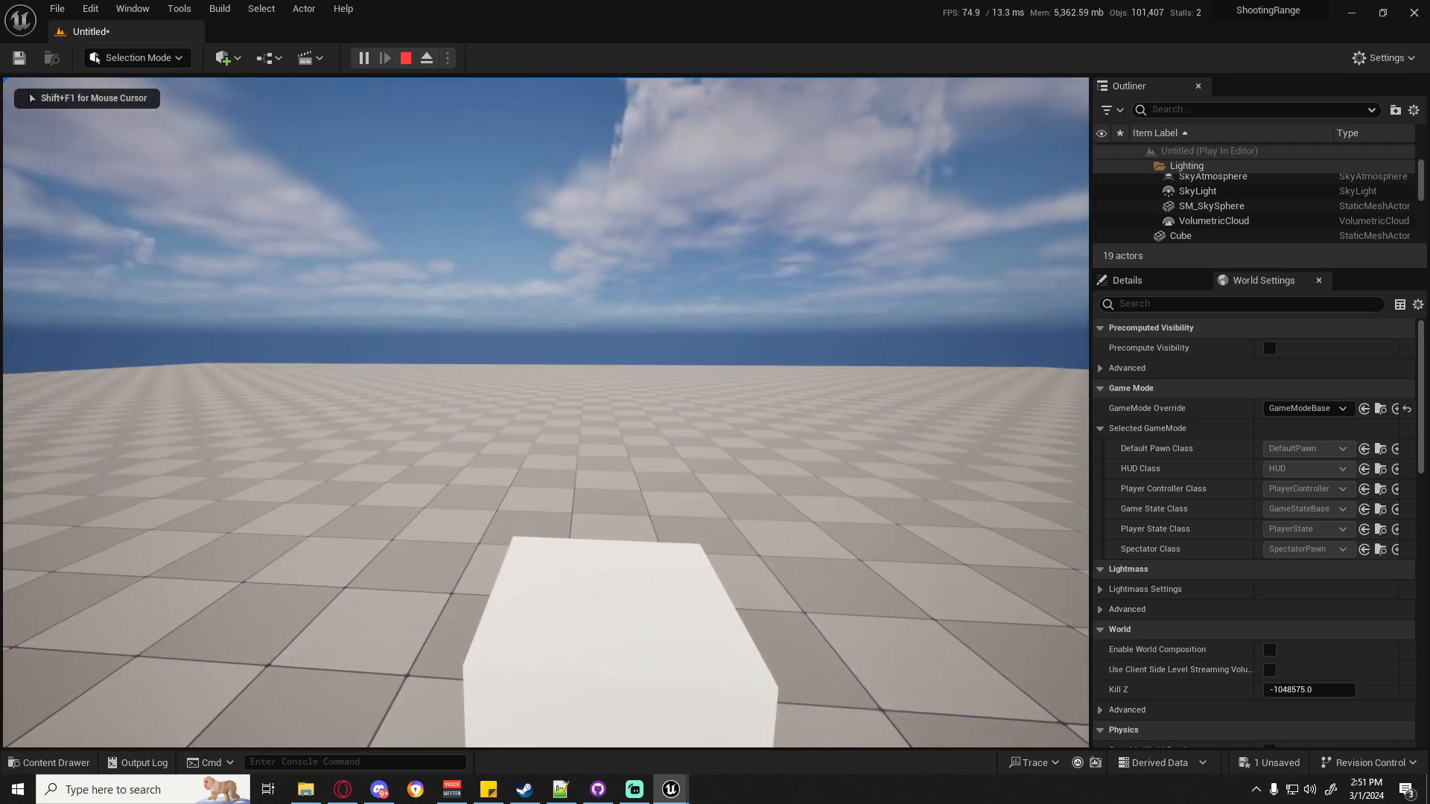
key("Escape")
Set the level's GameMode Override to BP_FirstPersonGameMode and play-test it by walking around the cube.
left_click(1303, 411)
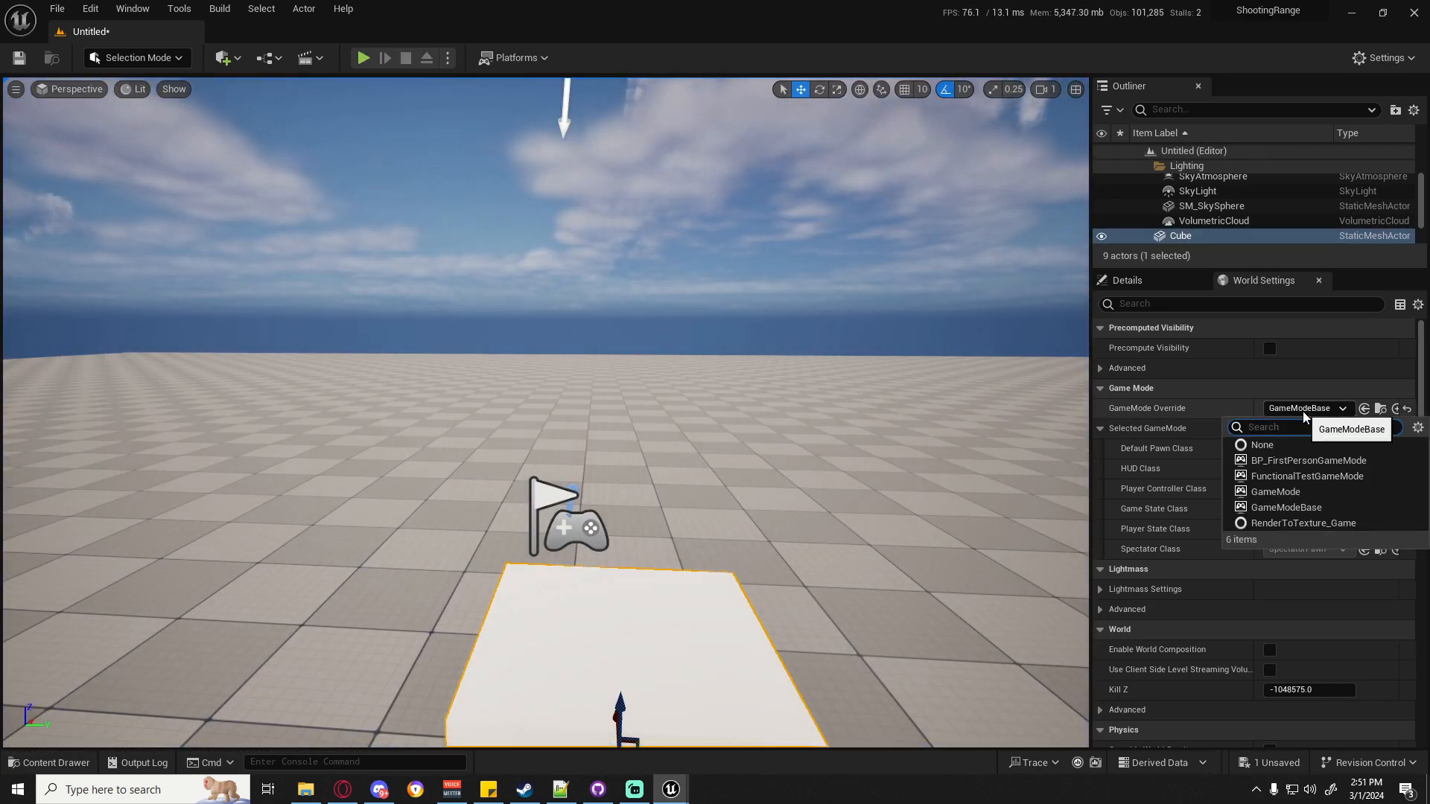
left_click(1308, 460)
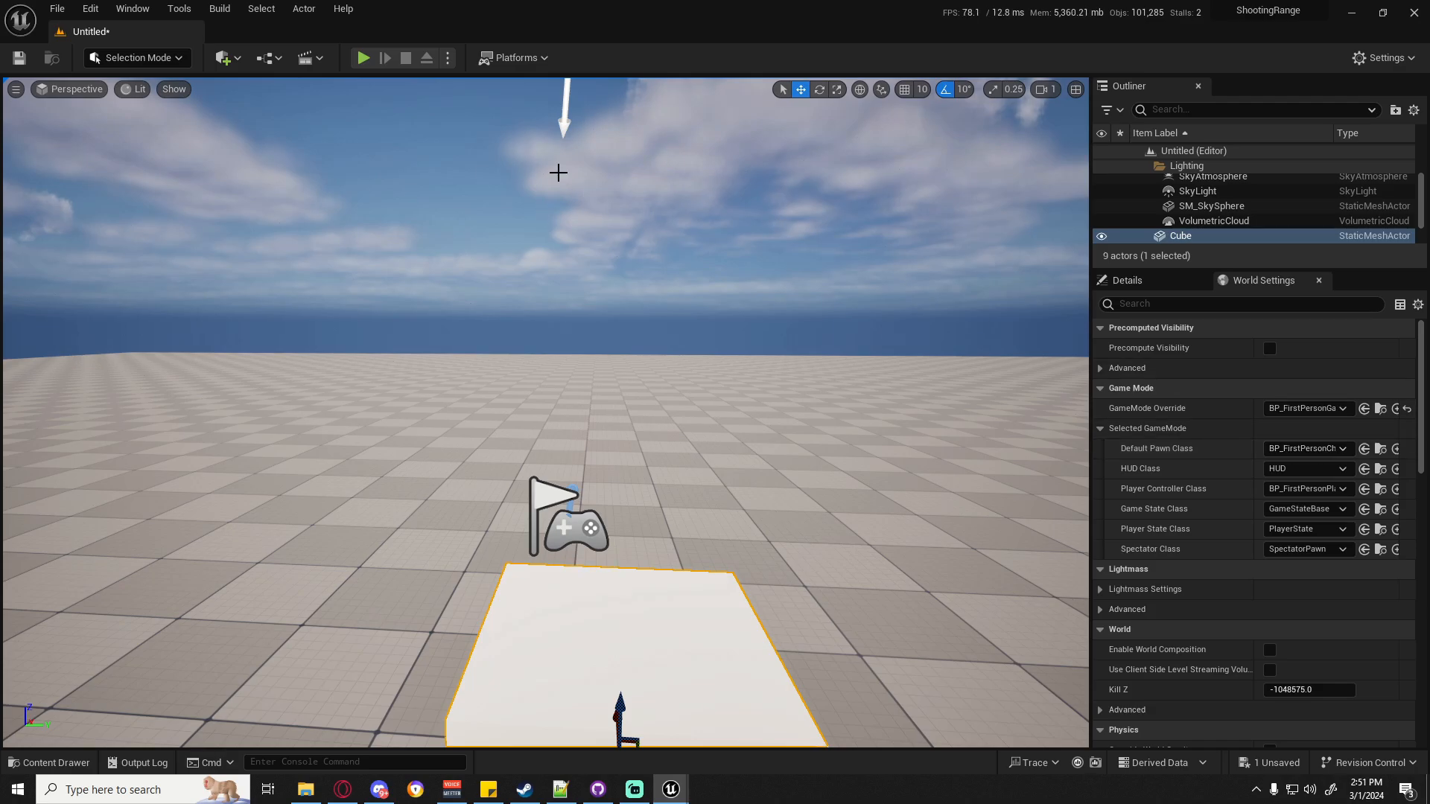
left_click(363, 58)
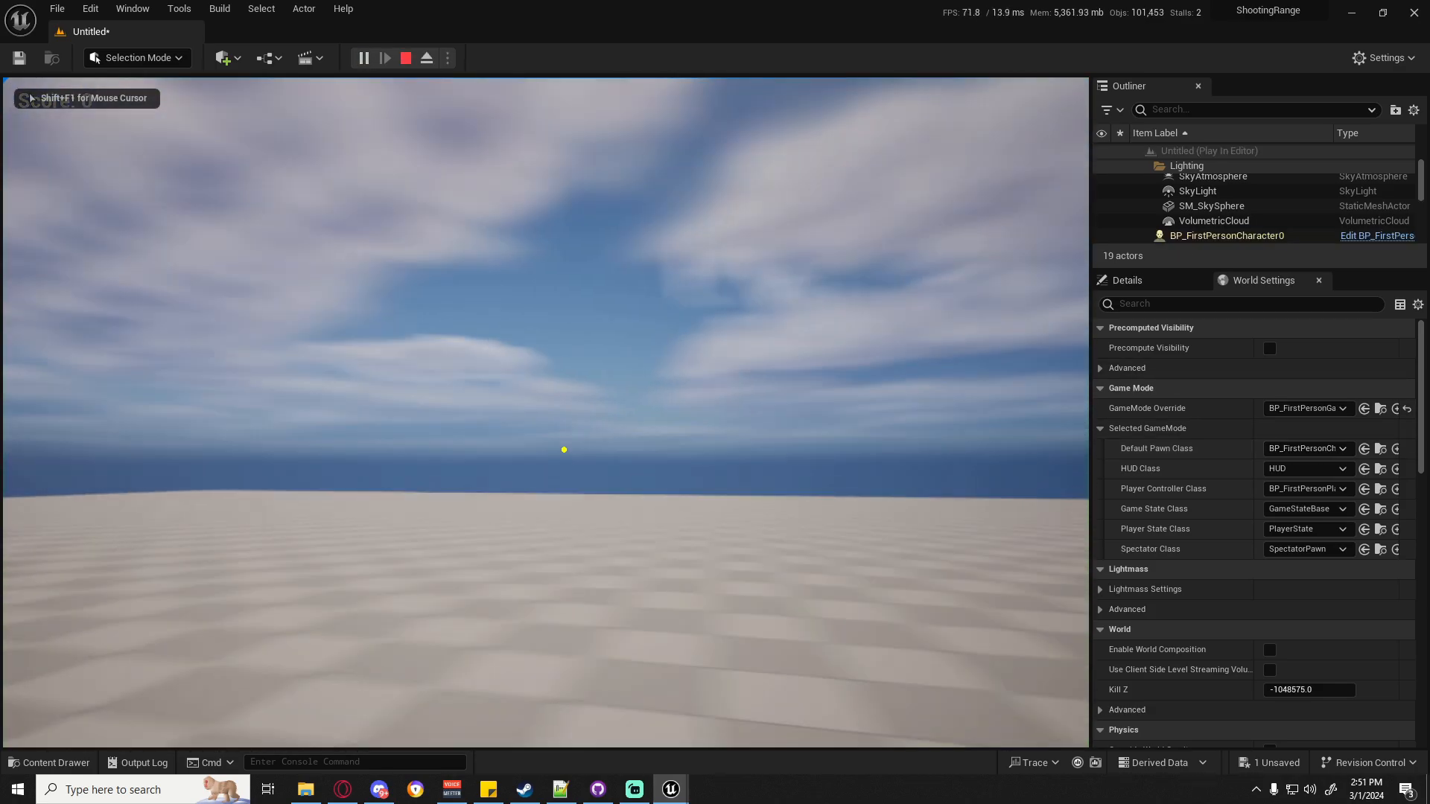
key("w")
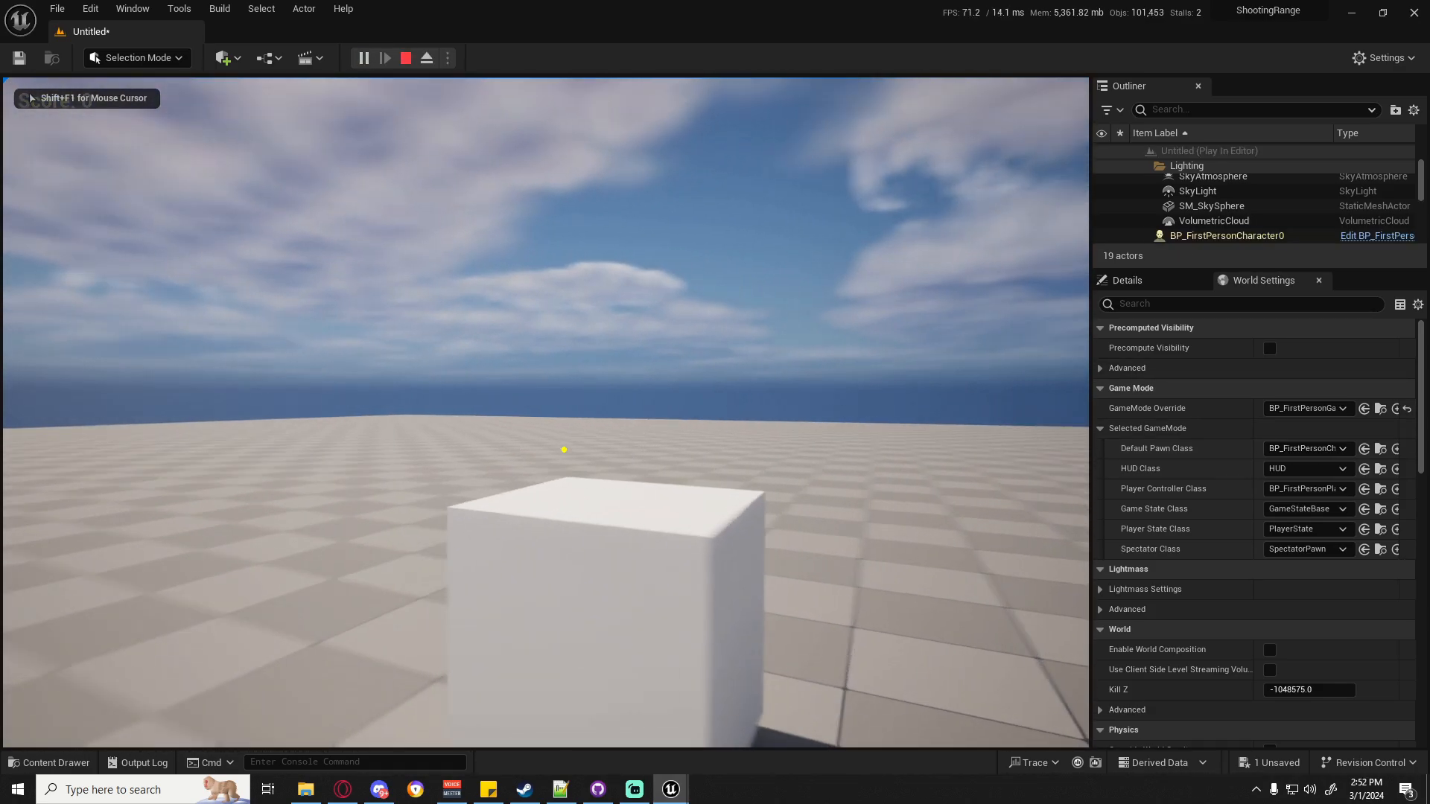
key("Escape")
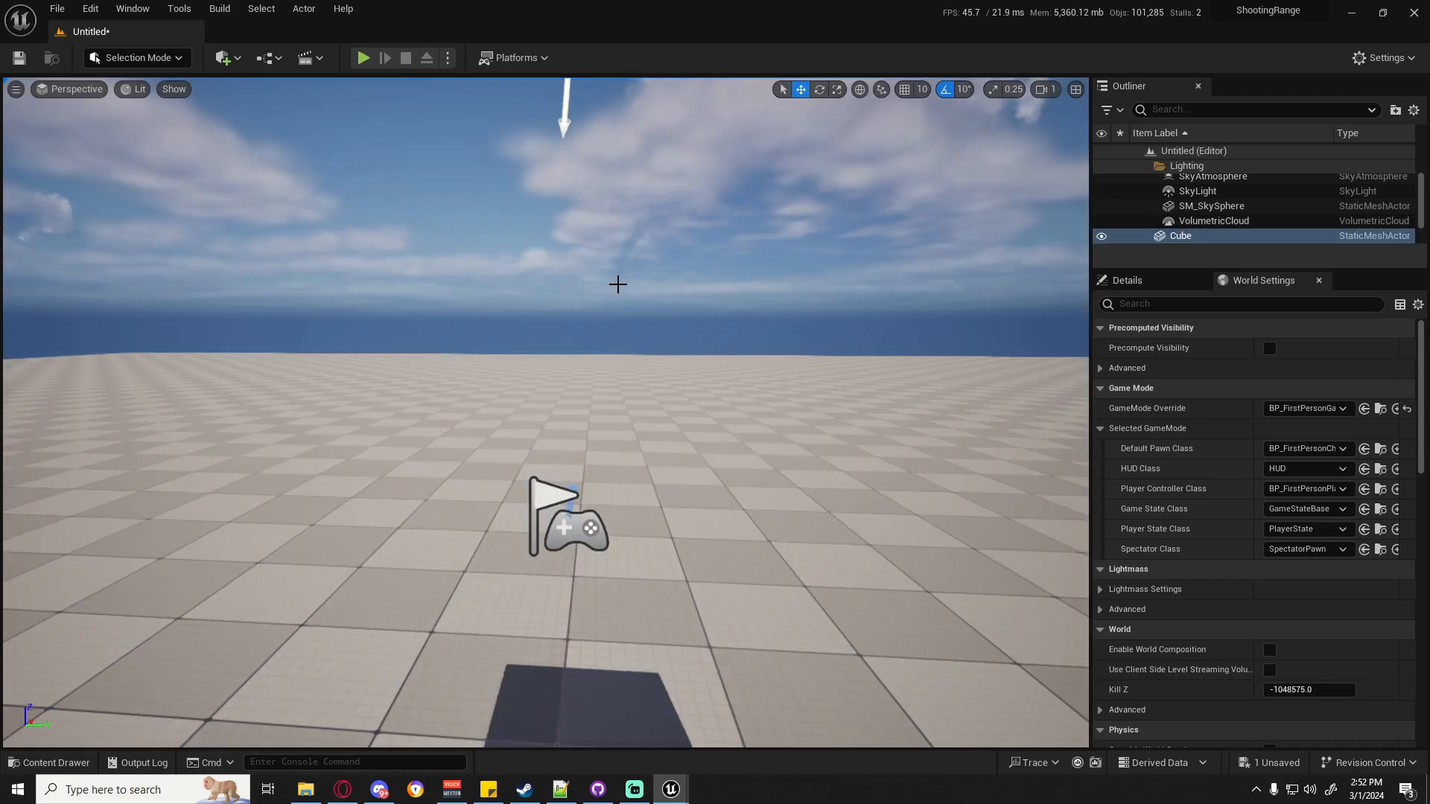
Save the current level as Level2 in the FirstPerson/Maps folder.
left_click(59, 8)
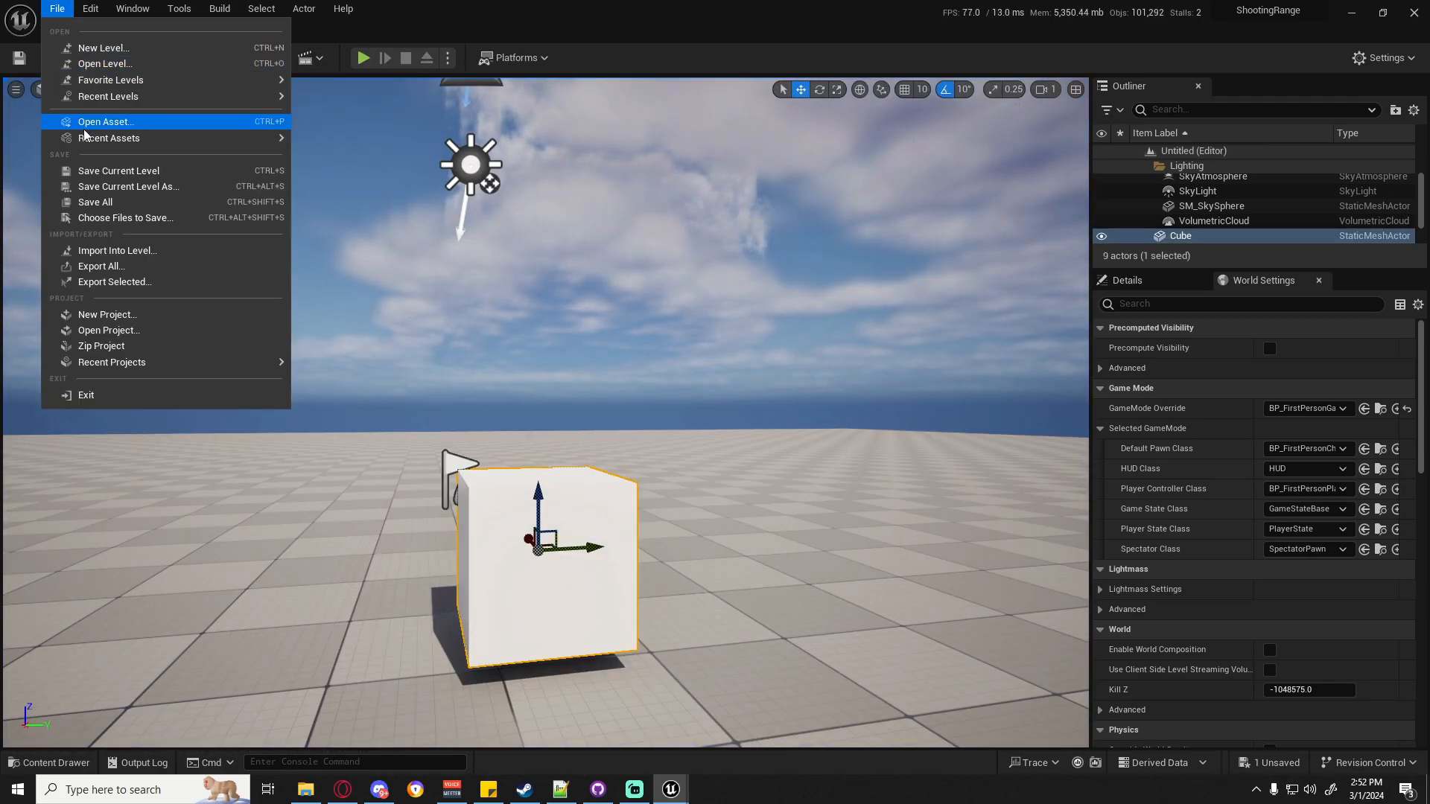
left_click(102, 187)
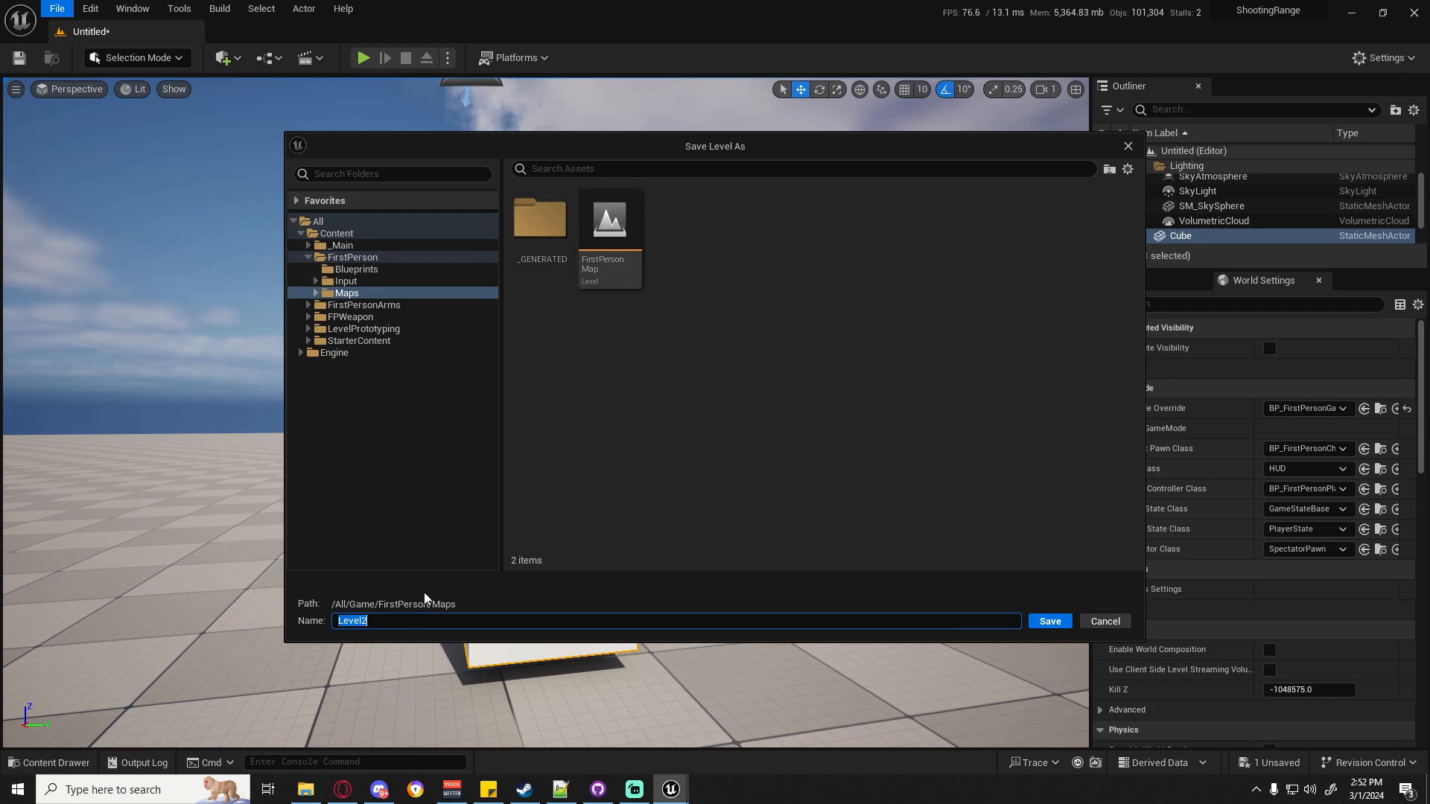
key("Return")
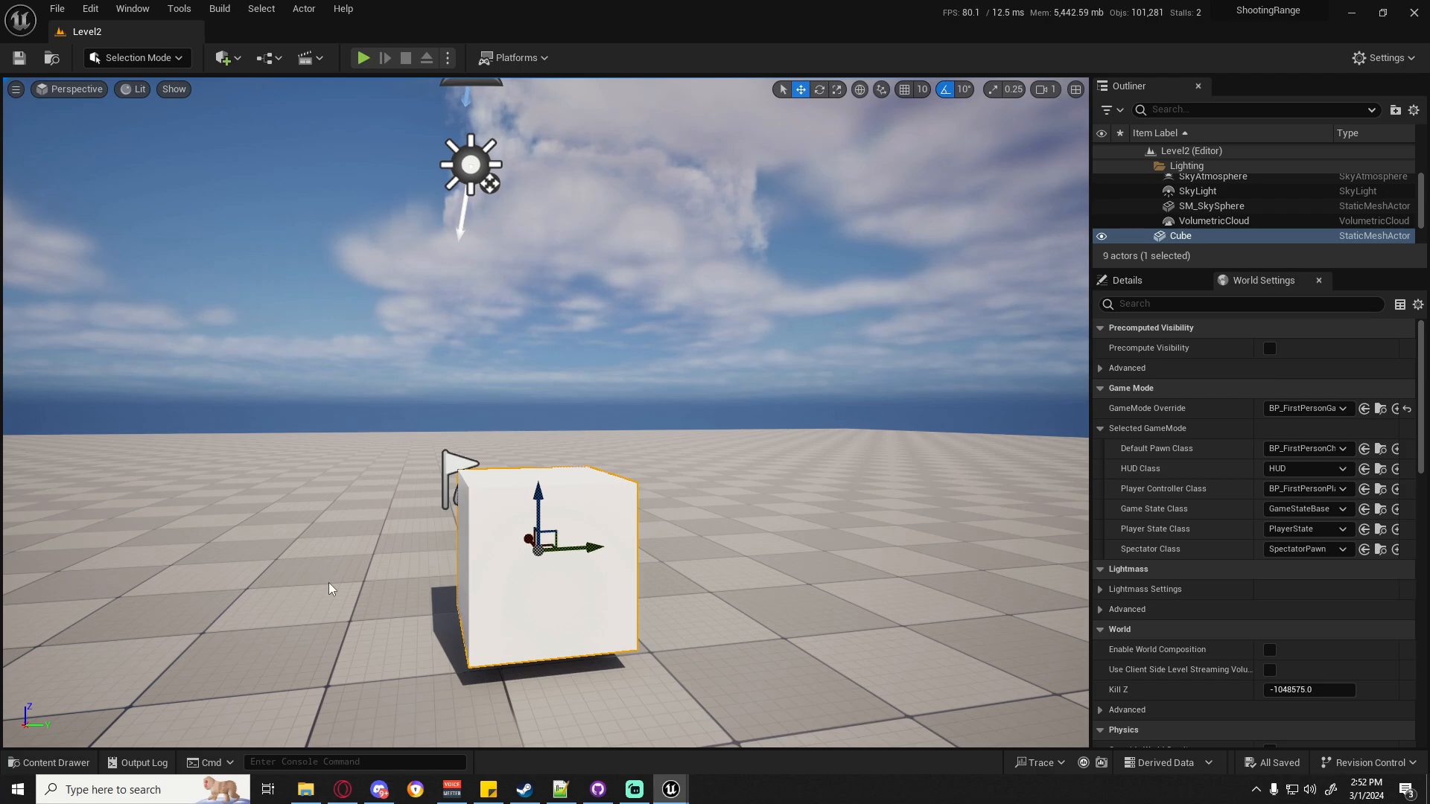
Switch to the W_HUD event graph and set the unconnected Open Level node's Level Name to Level2.
key("alt+Tab")
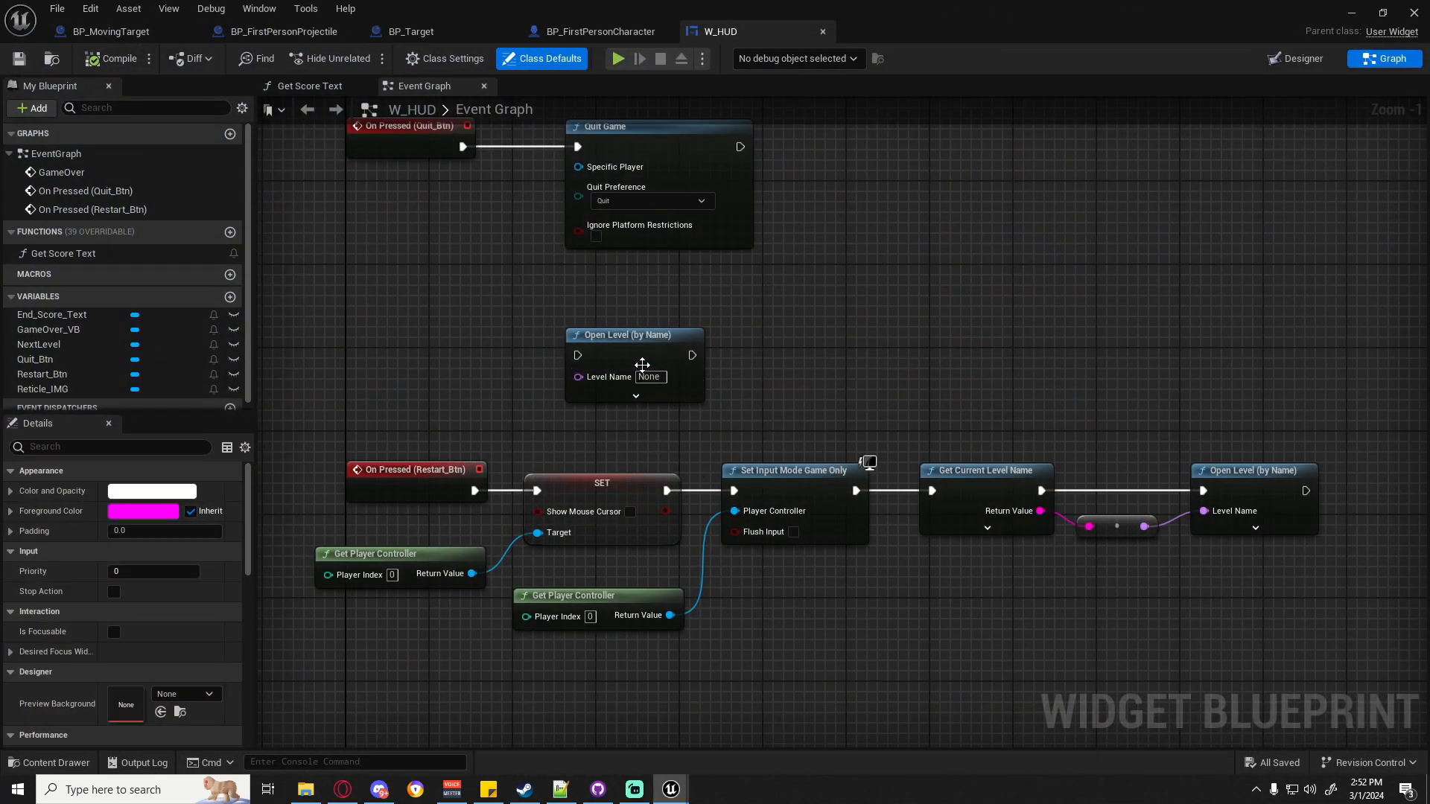
left_click(650, 376)
type("Level2")
key("Return")
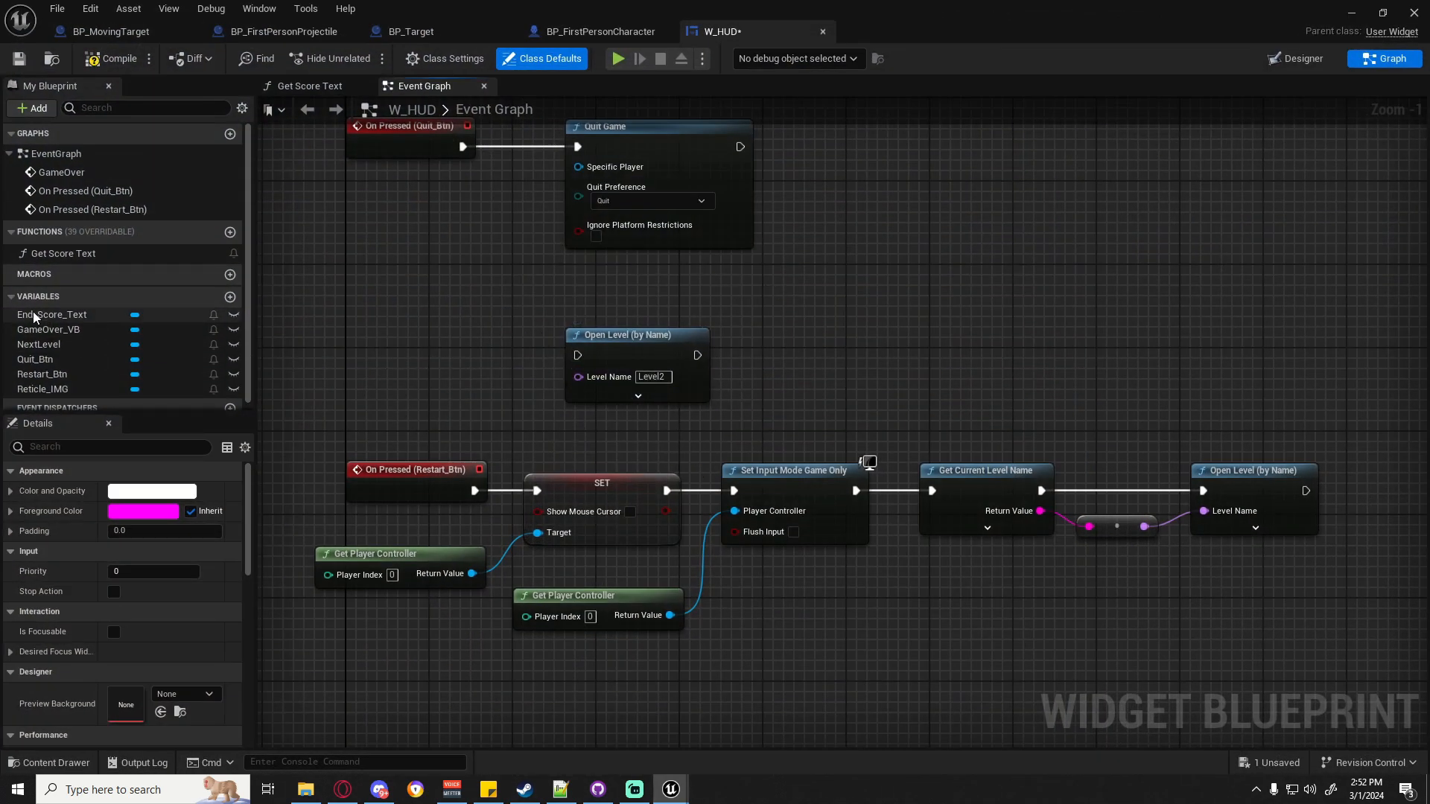
Add an On Pressed event for the NextLevel button and wire it to the Level2 Open Level node above the Restart_Btn chain.
scroll(35, 328, "down", 1)
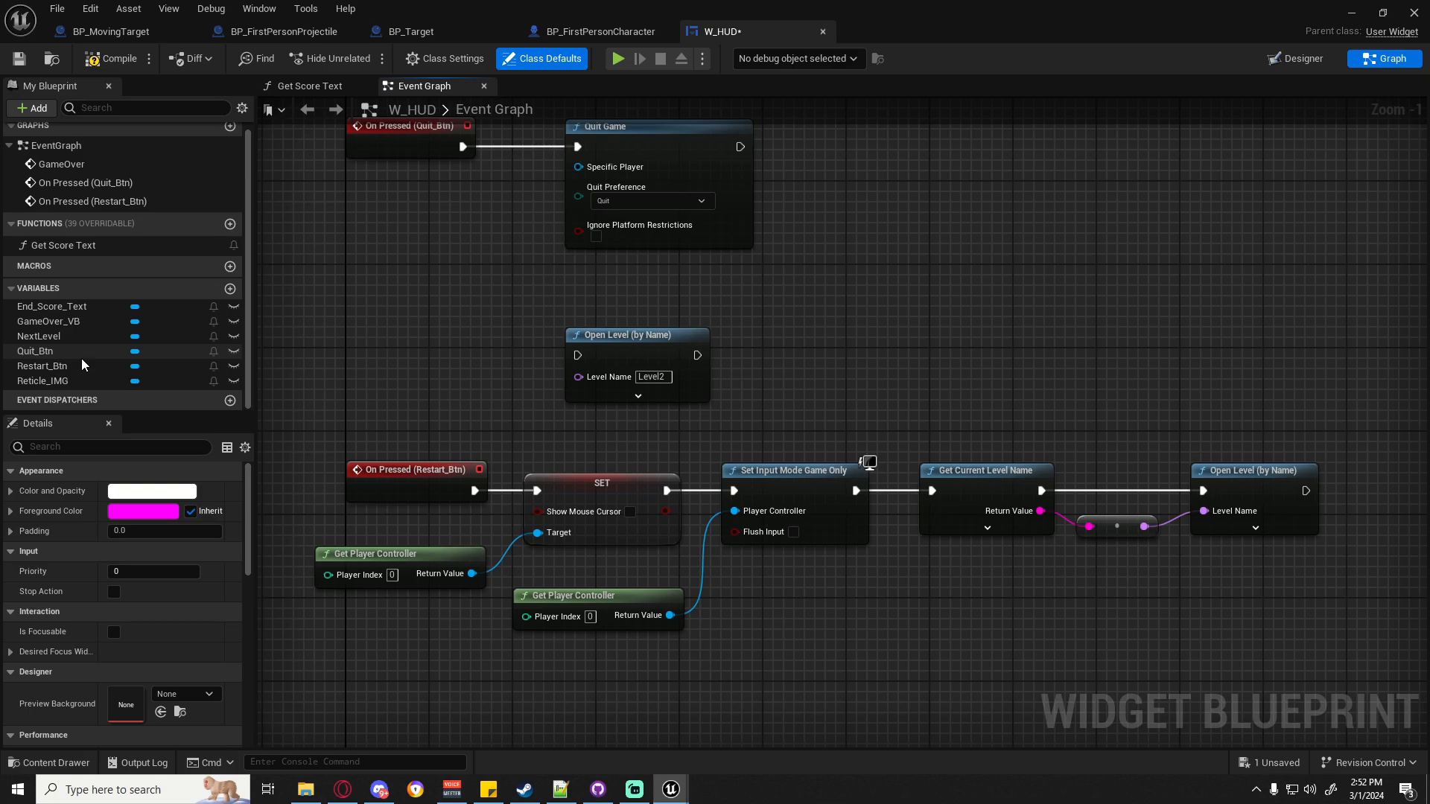
left_click(34, 341)
left_click(118, 711)
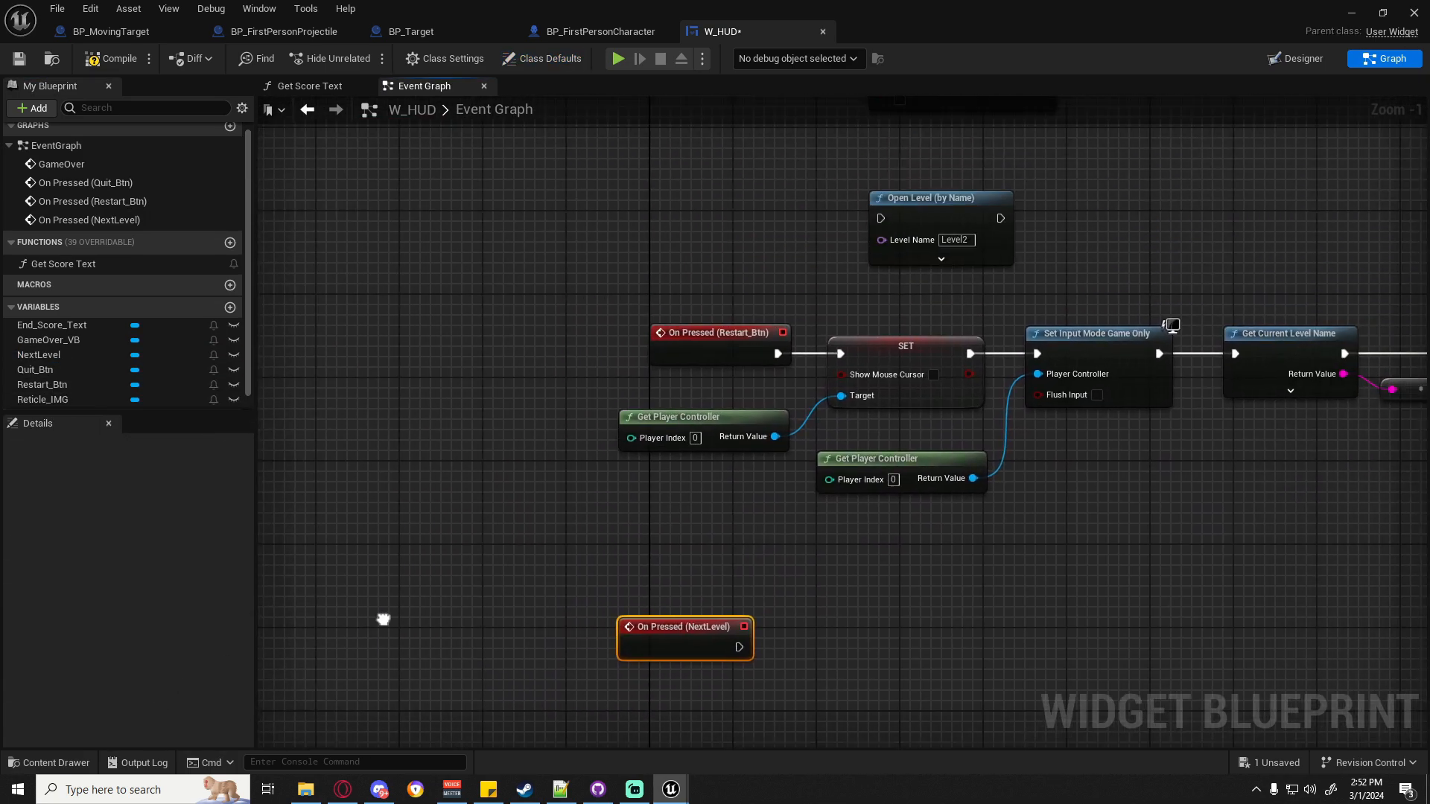
right_click_drag(384, 620, 338, 669)
left_click_drag(614, 682, 854, 273)
left_click_drag(856, 274, 655, 268)
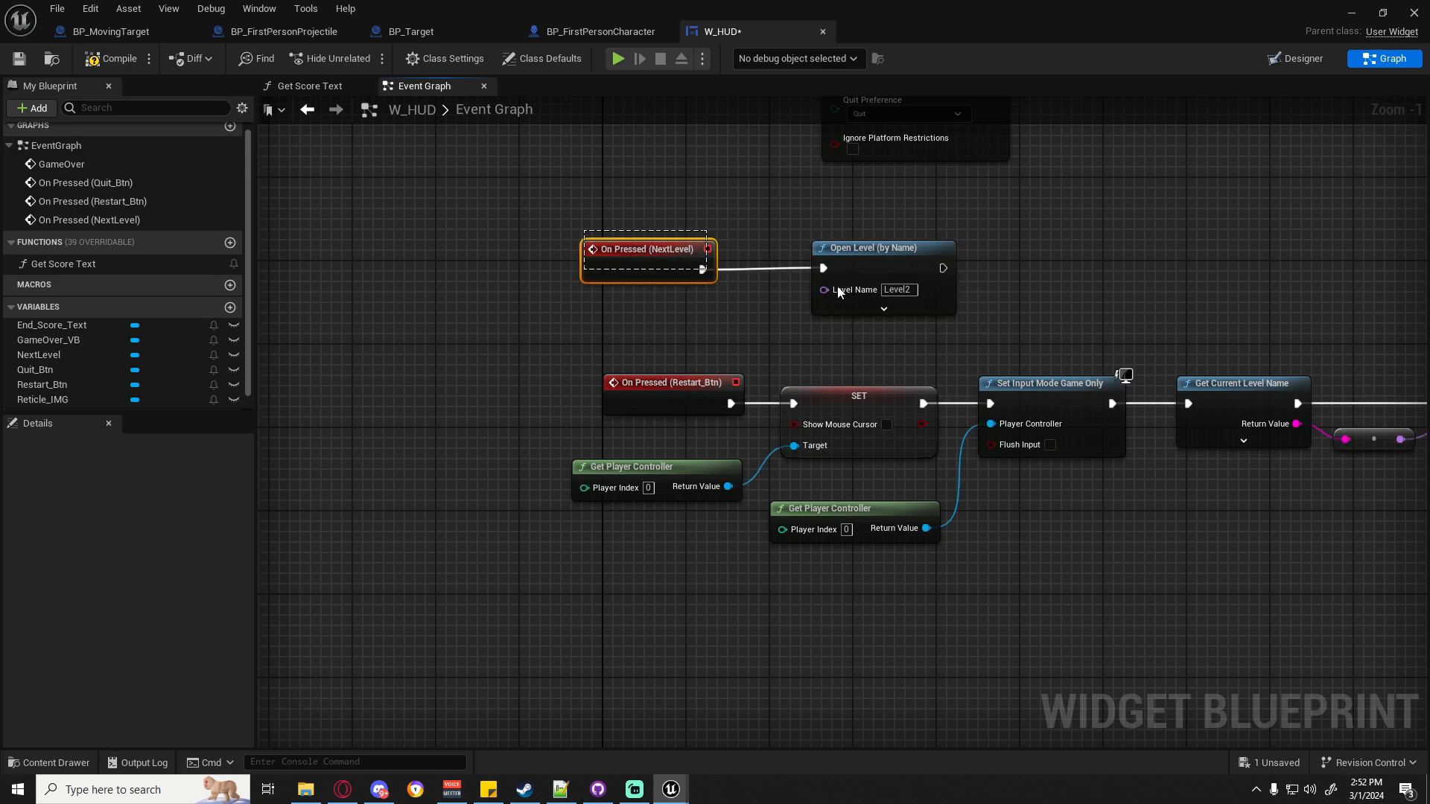
Disconnect the Level2 Open Level node from On Pressed (NextLevel) and move it above the Restart chain's Open Level node.
left_click_drag(838, 293, 930, 281)
right_click_drag(988, 271, 744, 308)
left_click(613, 265)
left_click(579, 304, "alt")
left_click_drag(663, 298, 1216, 312)
Copy the Restart chain's mouse-cursor SET, Set Input Mode Game Only and both Get Player Controller nodes, and move the whole chain lower.
left_click_drag(359, 466, 880, 566)
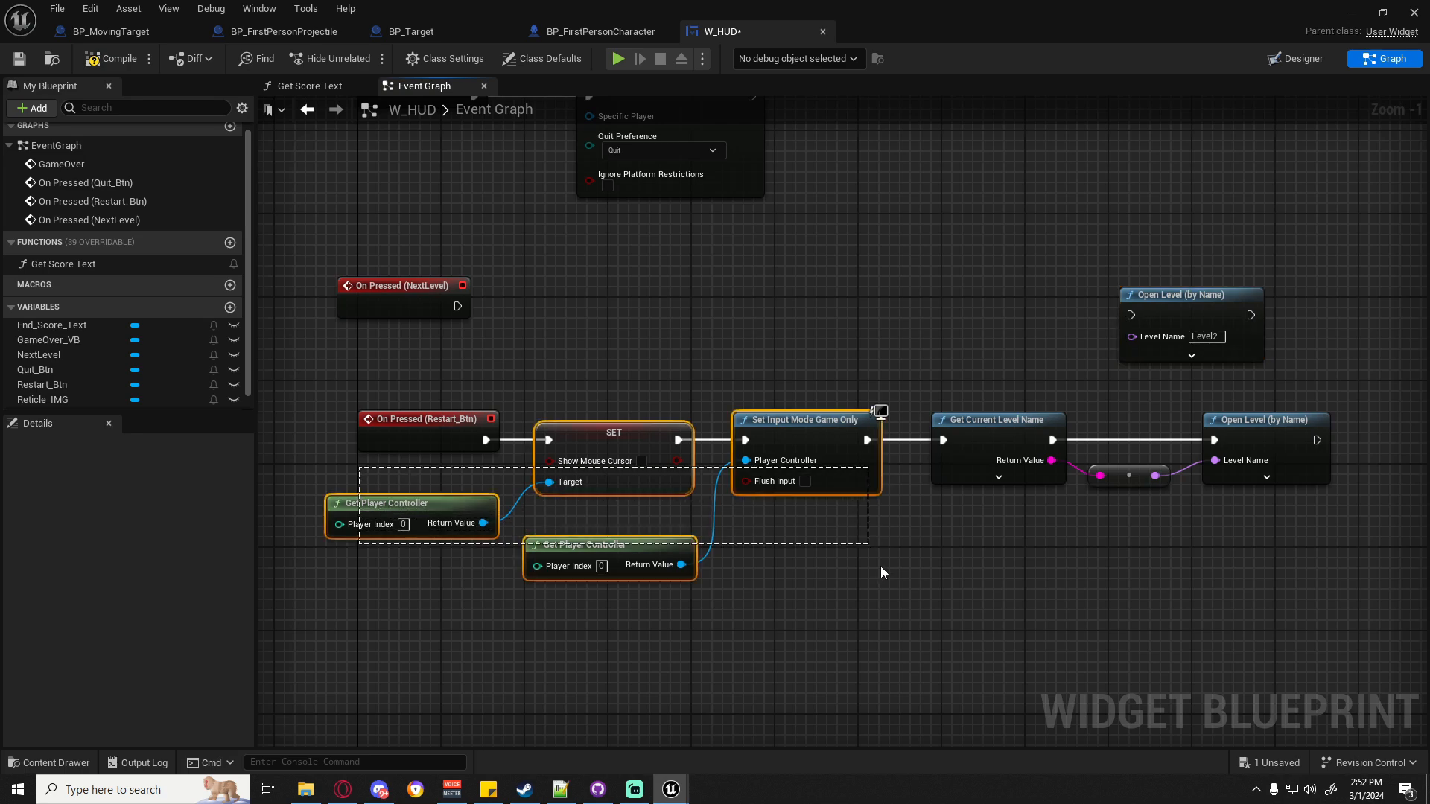
left_click_drag(392, 351, 1002, 626)
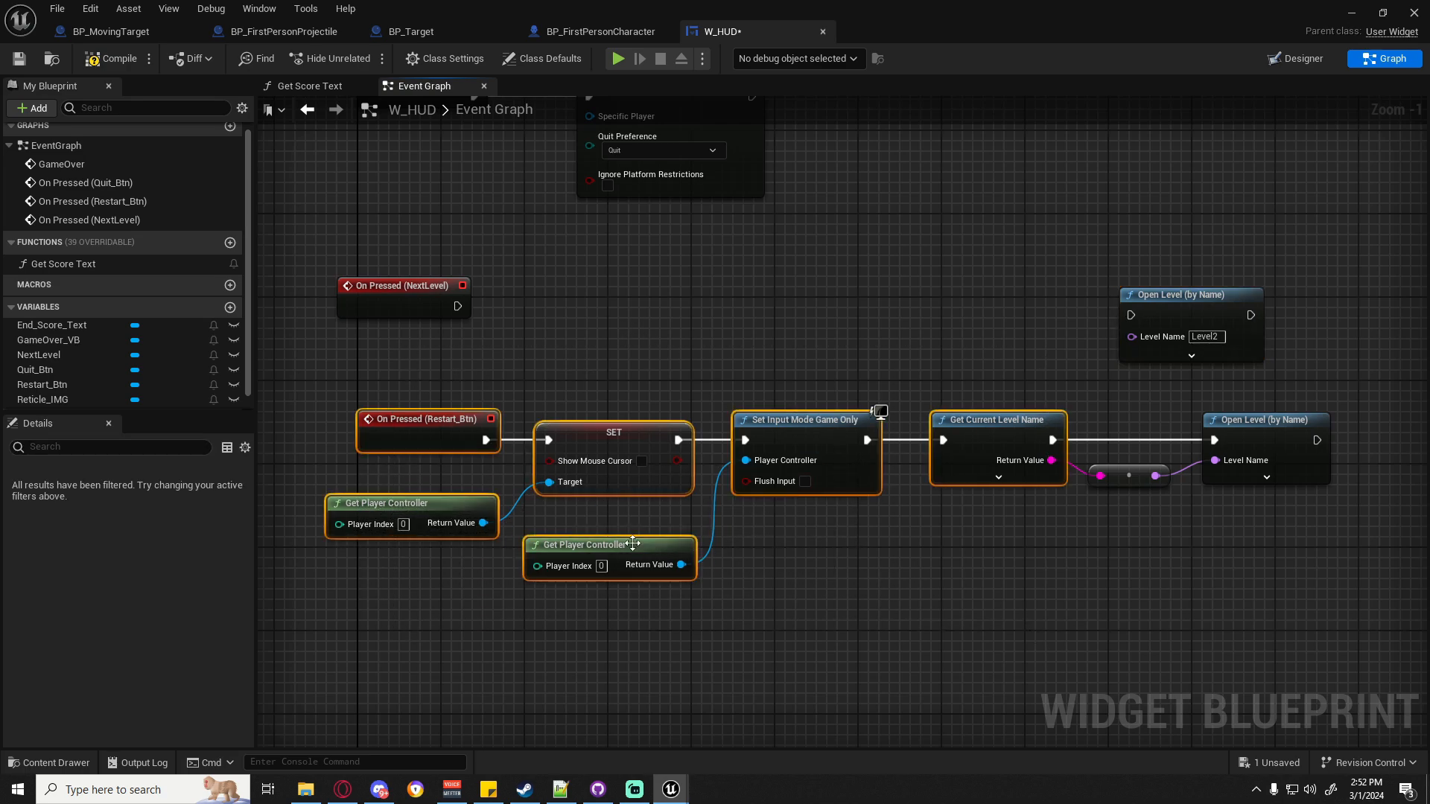
left_click_drag(394, 625, 1224, 539)
left_click(478, 411)
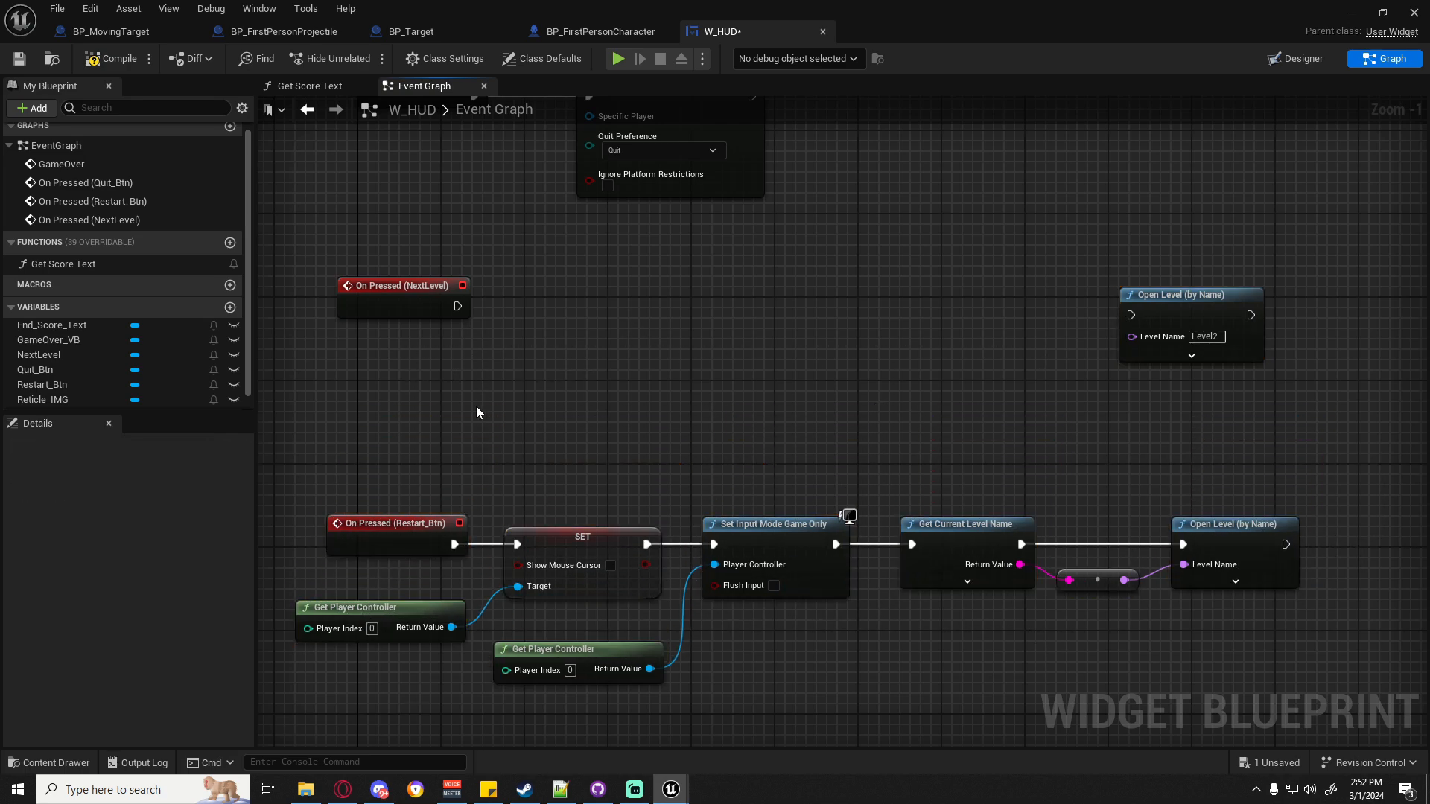
Paste the copied nodes, wire On Pressed (NextLevel) into the mouse-cursor SET node, and line them up with the event.
key("ctrl+v")
left_click_drag(486, 378, 554, 293)
left_click(466, 304)
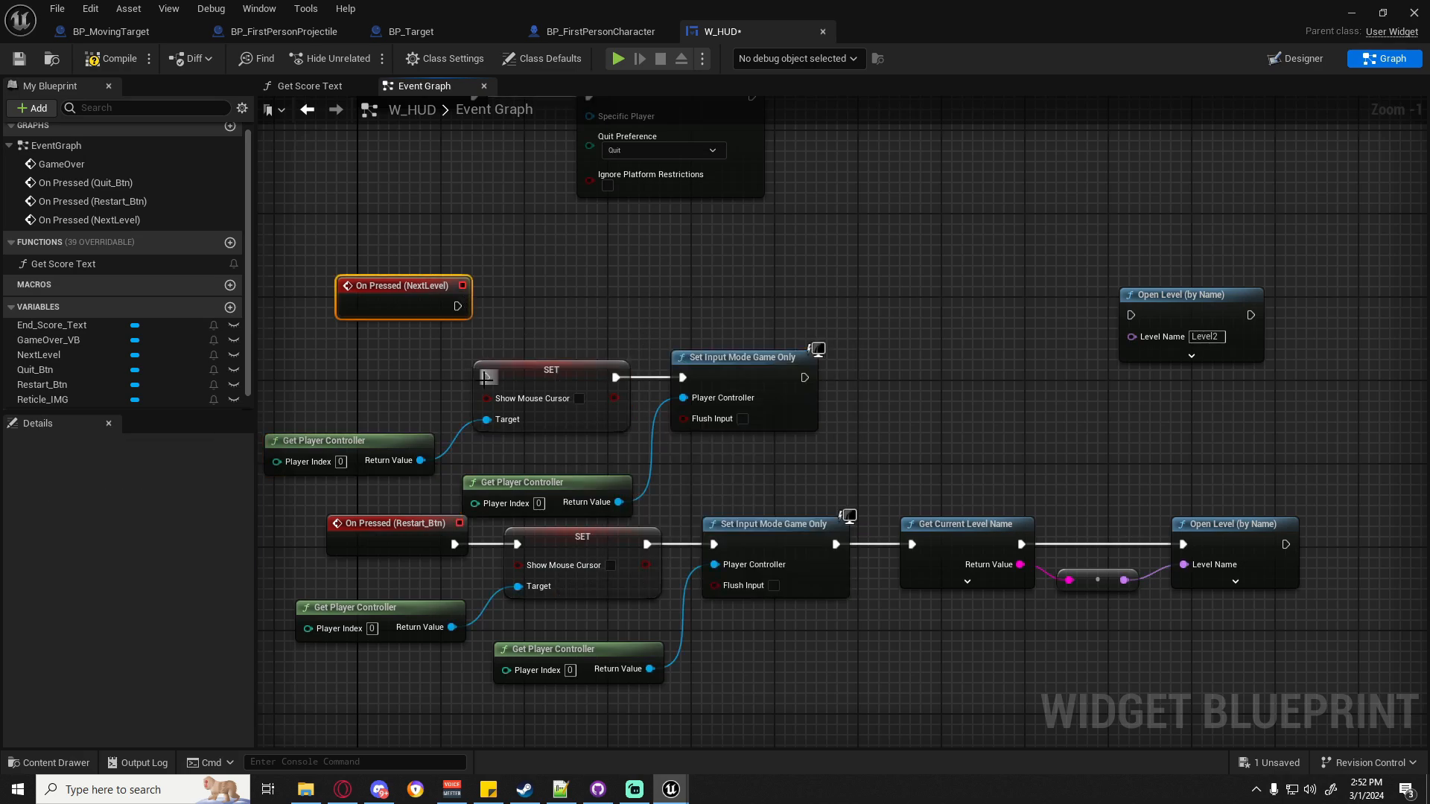
left_click_drag(485, 377, 456, 308)
left_click(531, 378)
left_click_drag(332, 375, 699, 489)
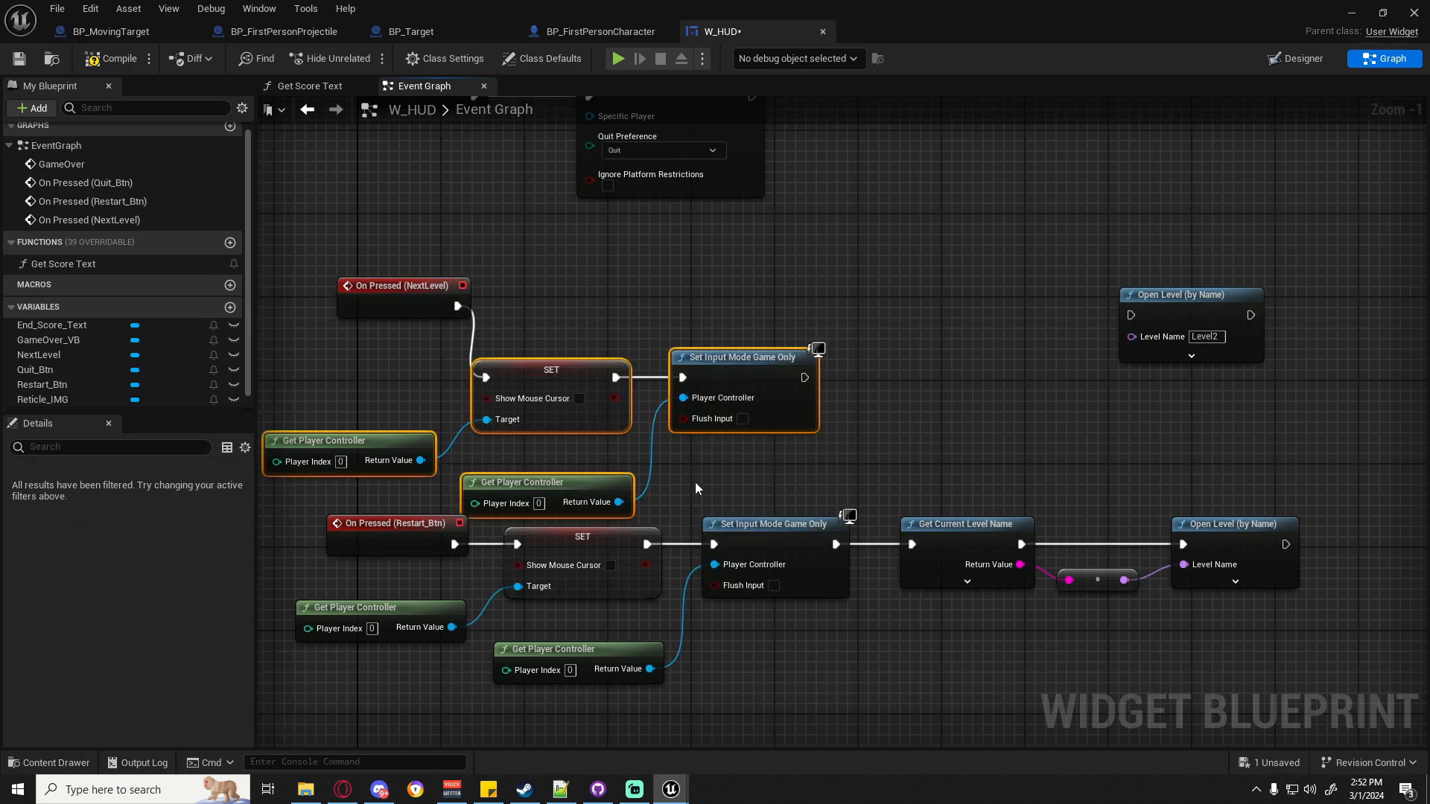
left_click_drag(533, 367, 596, 293)
left_click_drag(342, 262, 880, 328)
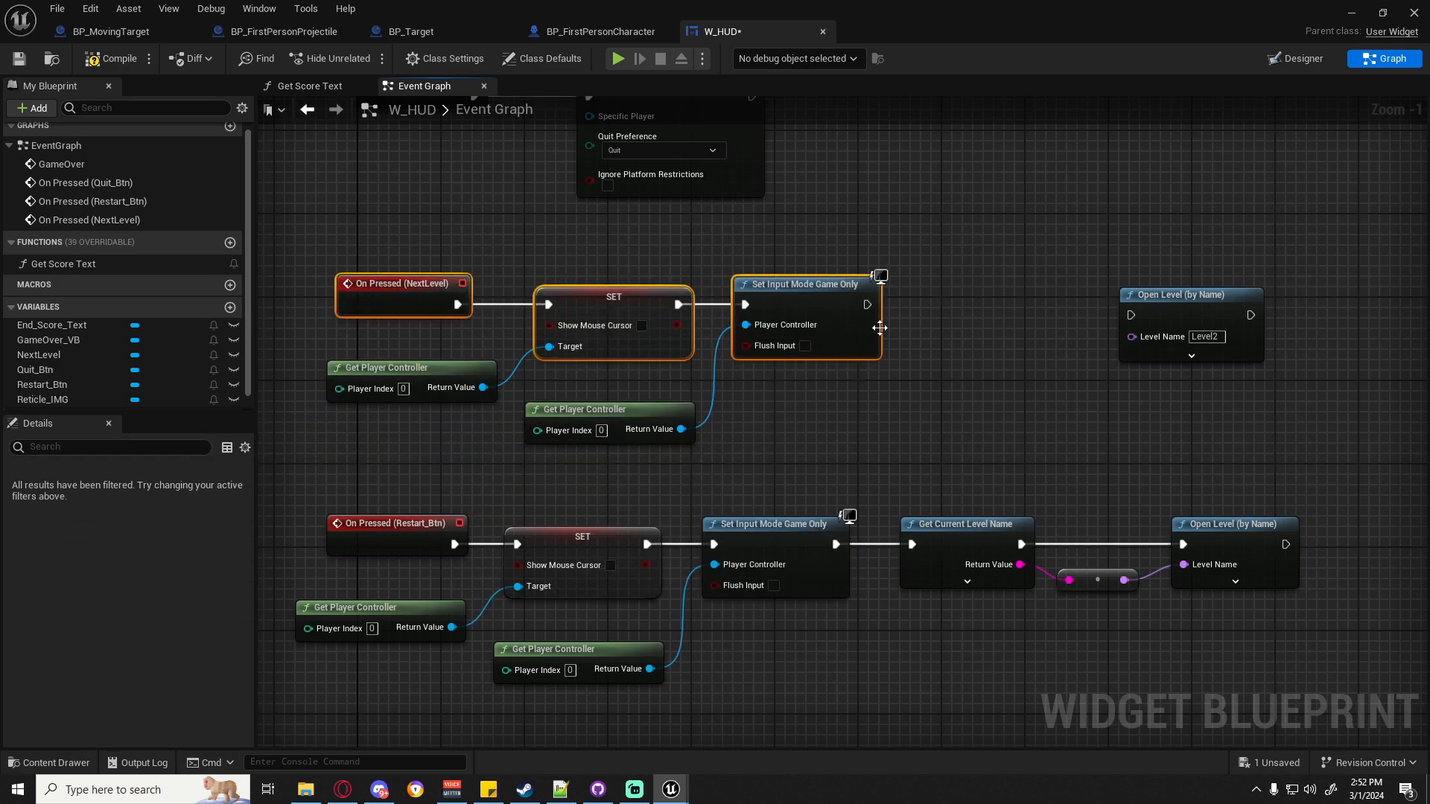
Wire the pasted Set Input Mode Game Only into the Level2 Open Level node, move that node closer, and save all.
left_click_drag(1133, 315, 867, 306)
left_click_drag(1191, 315, 1025, 307)
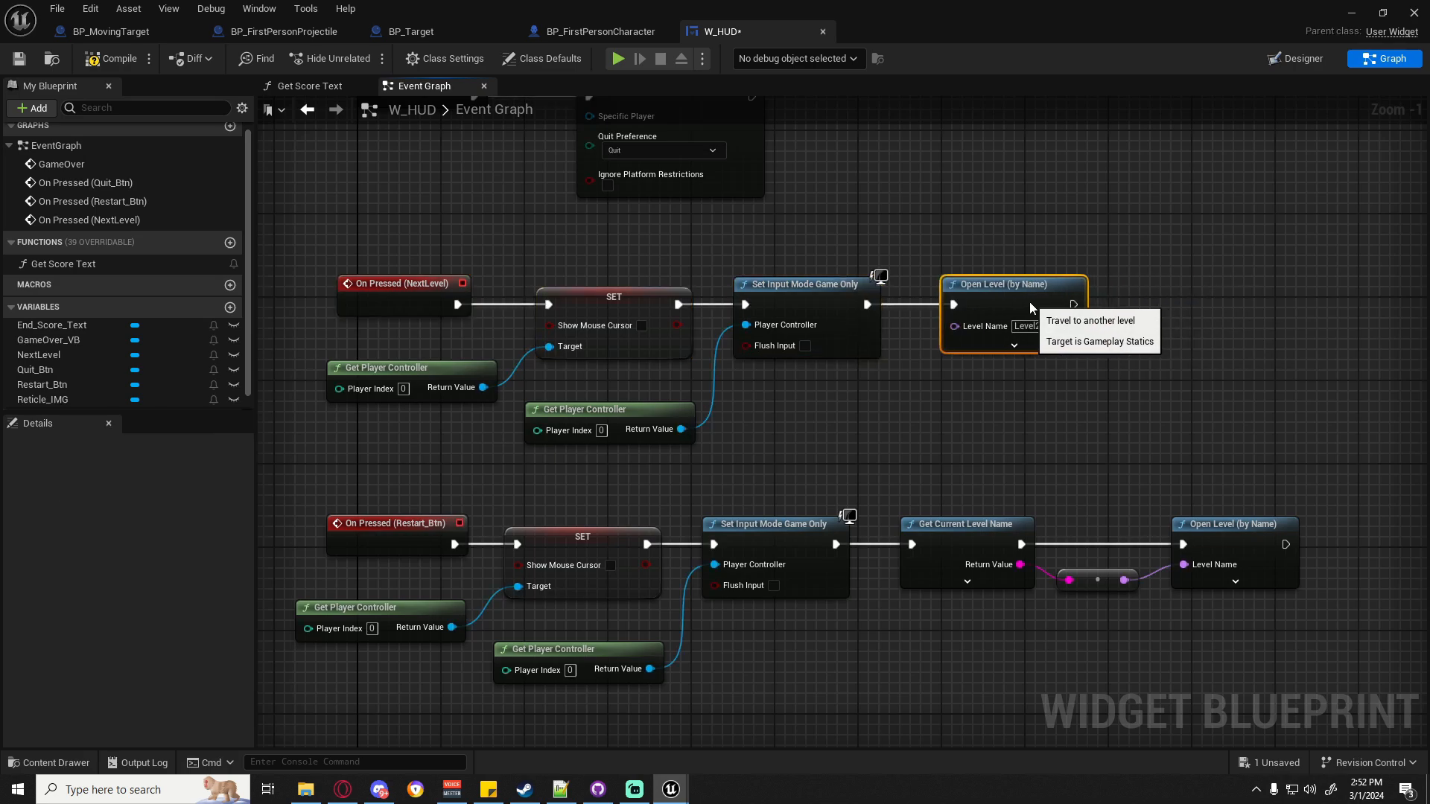
left_click_drag(333, 265, 1104, 346)
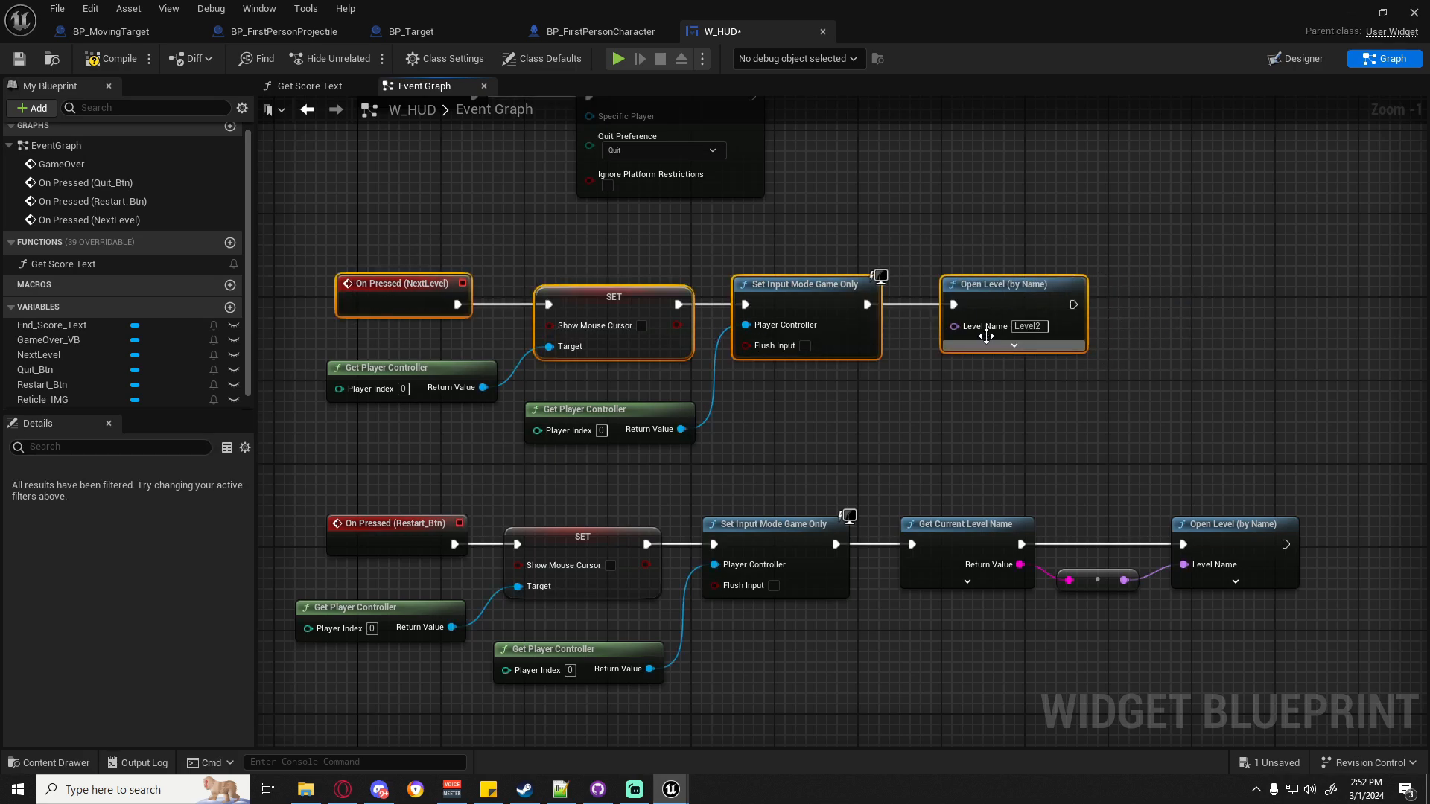
left_click(19, 58)
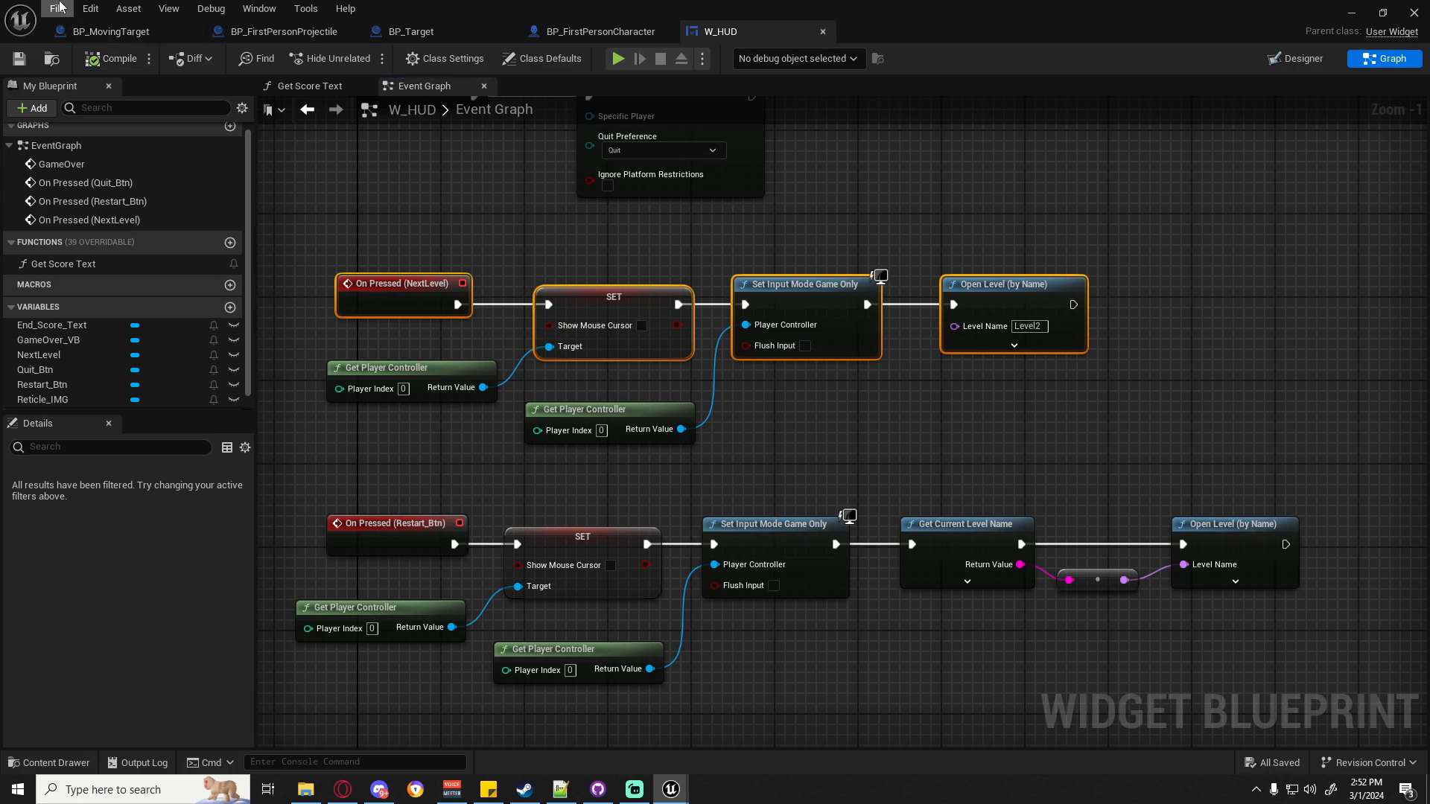
left_click(57, 8)
left_click(78, 98)
Switch to the level editor and open the recent level FirstPersonMap.
left_click(1351, 13)
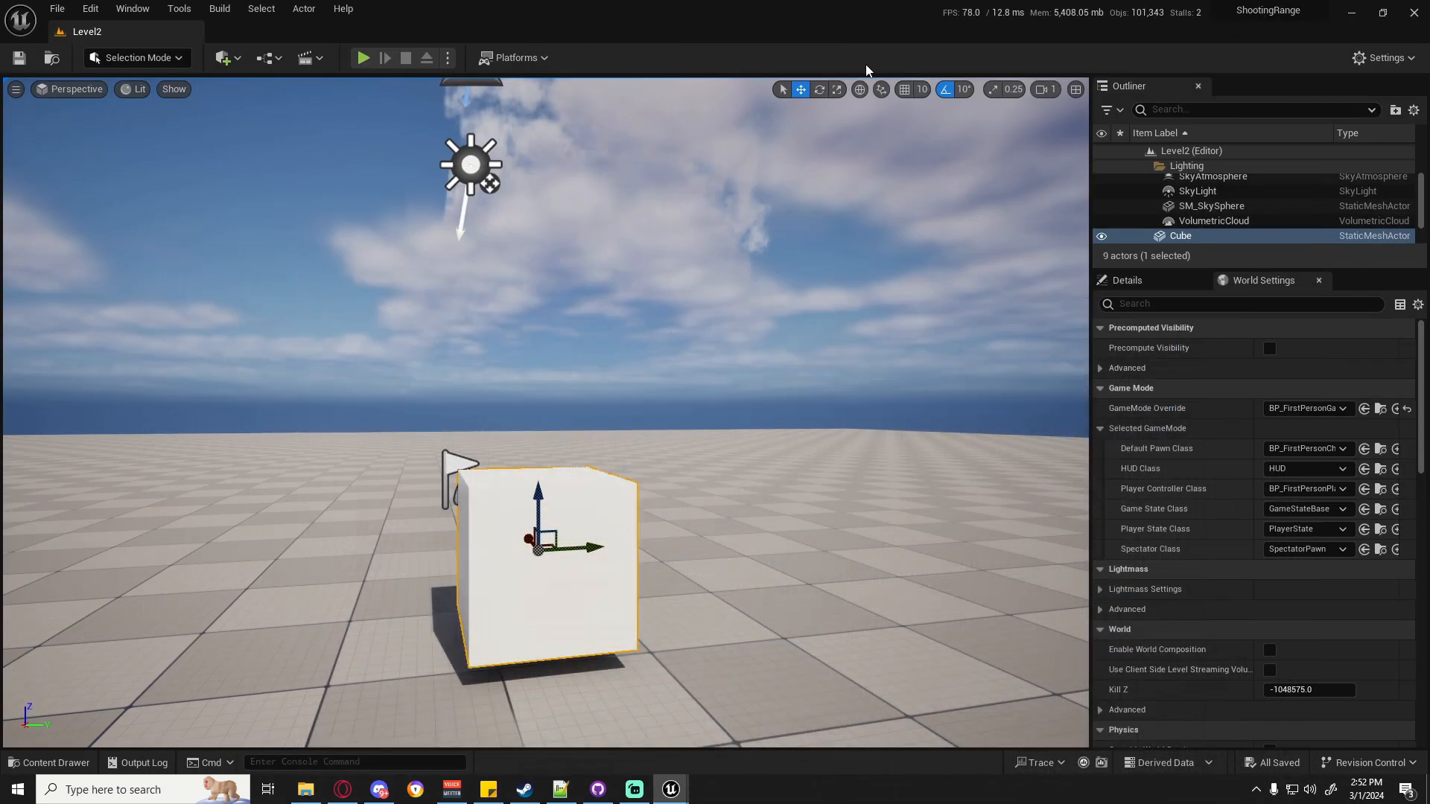
left_click(58, 9)
mouse_move(108, 96)
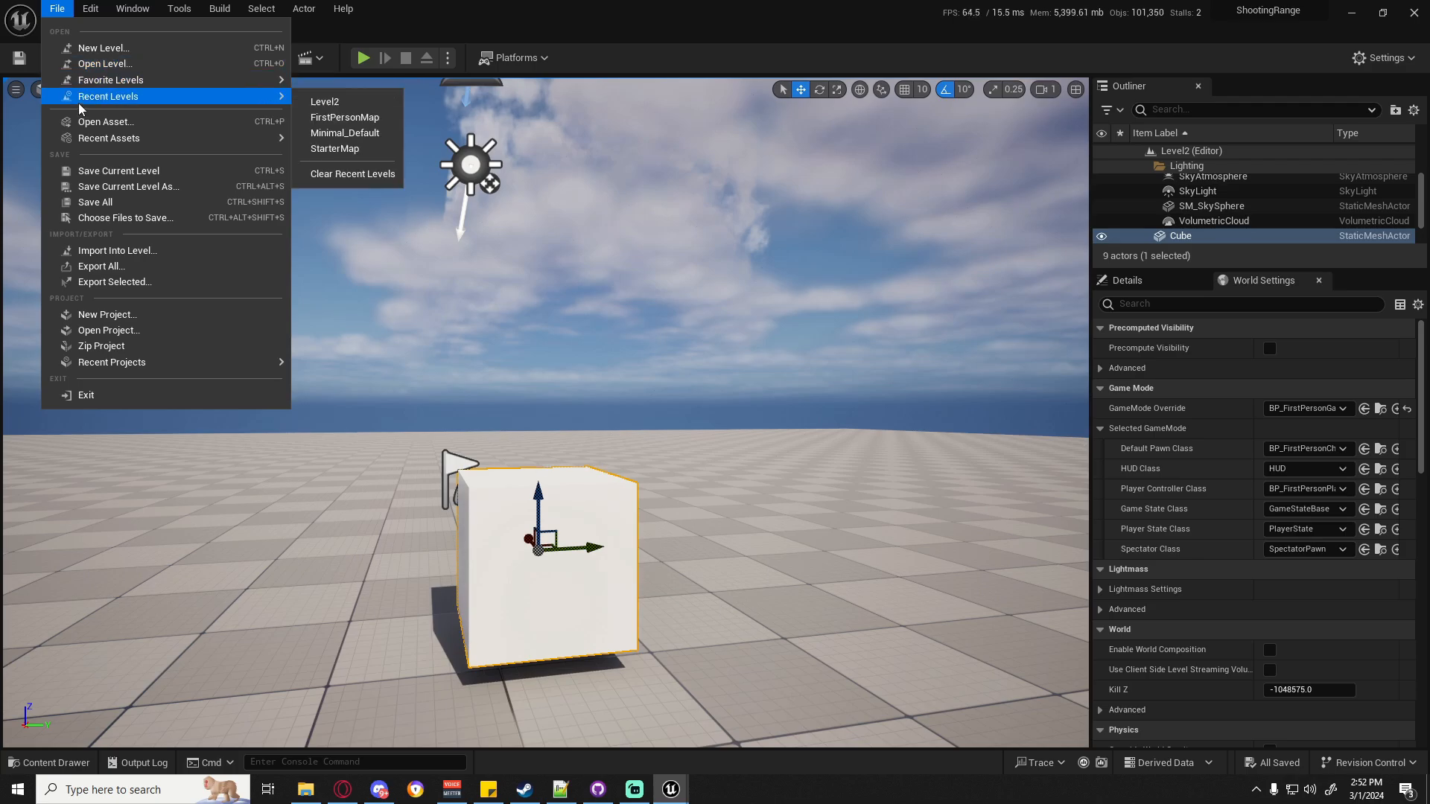
left_click(347, 117)
Play-test FirstPersonMap by shooting targets, choosing Next Level on the end screen and moving around Level2, and stop the session.
left_click(363, 58)
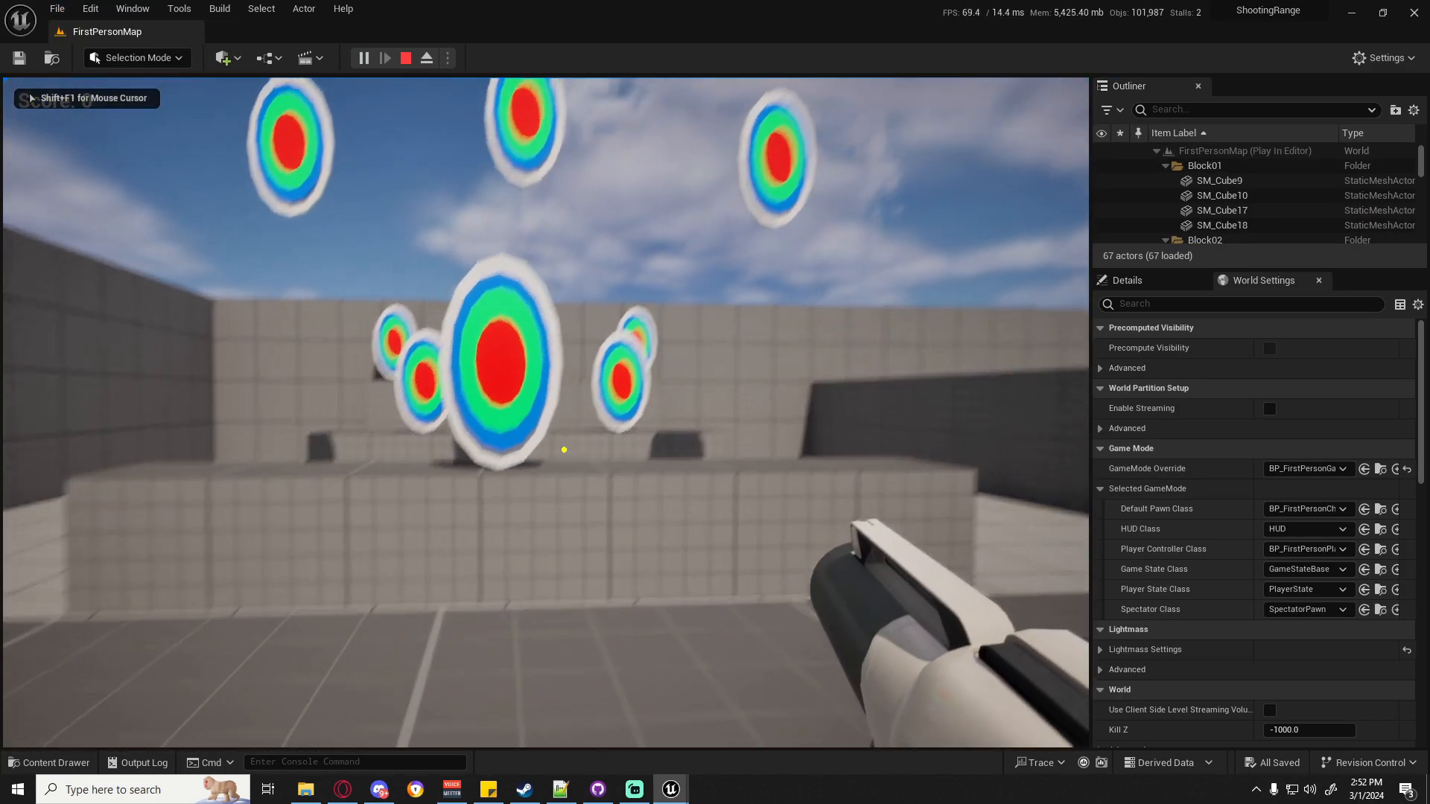
left_click(563, 449)
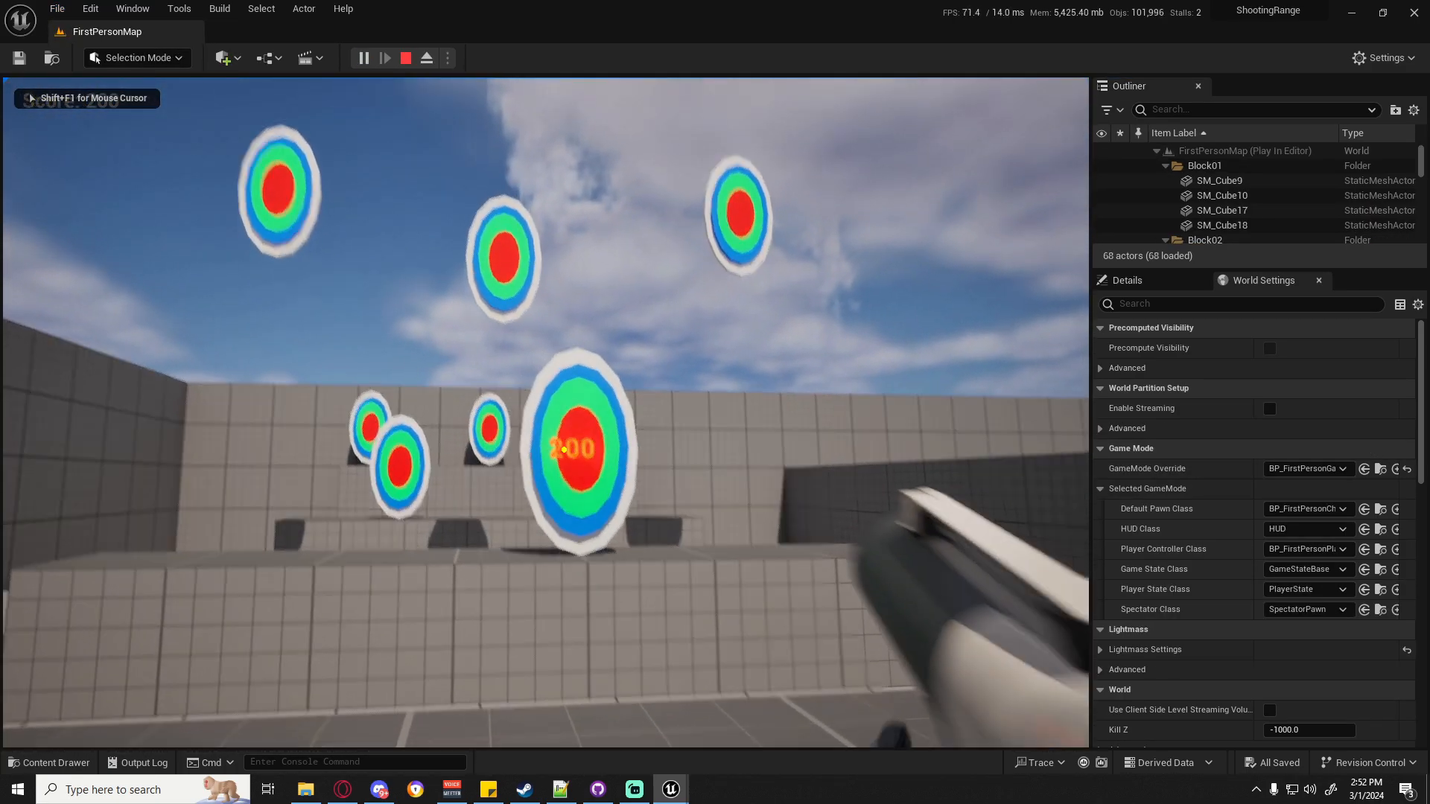
left_click(564, 449)
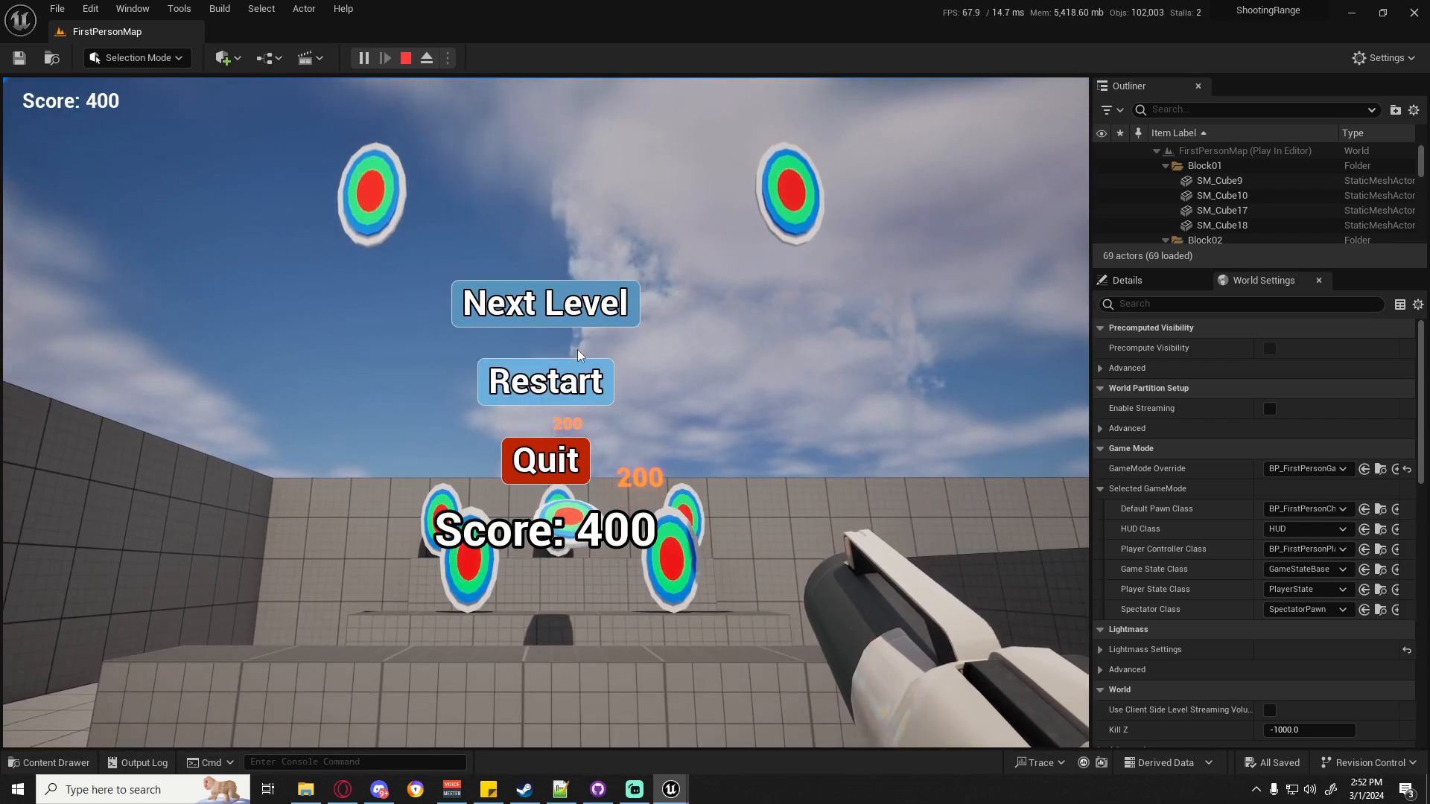
left_click(592, 294)
key("s")
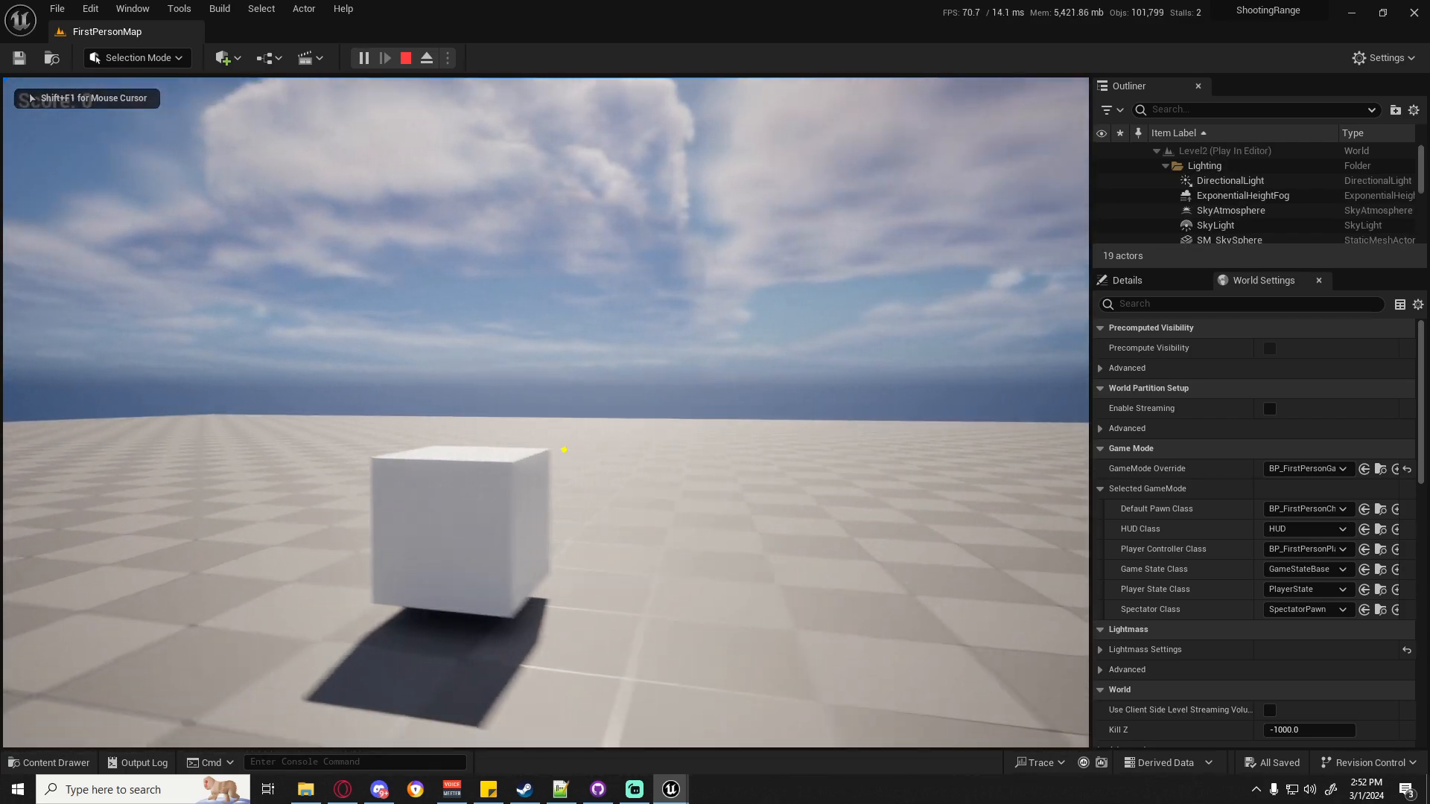
key("d")
key("w")
key("space")
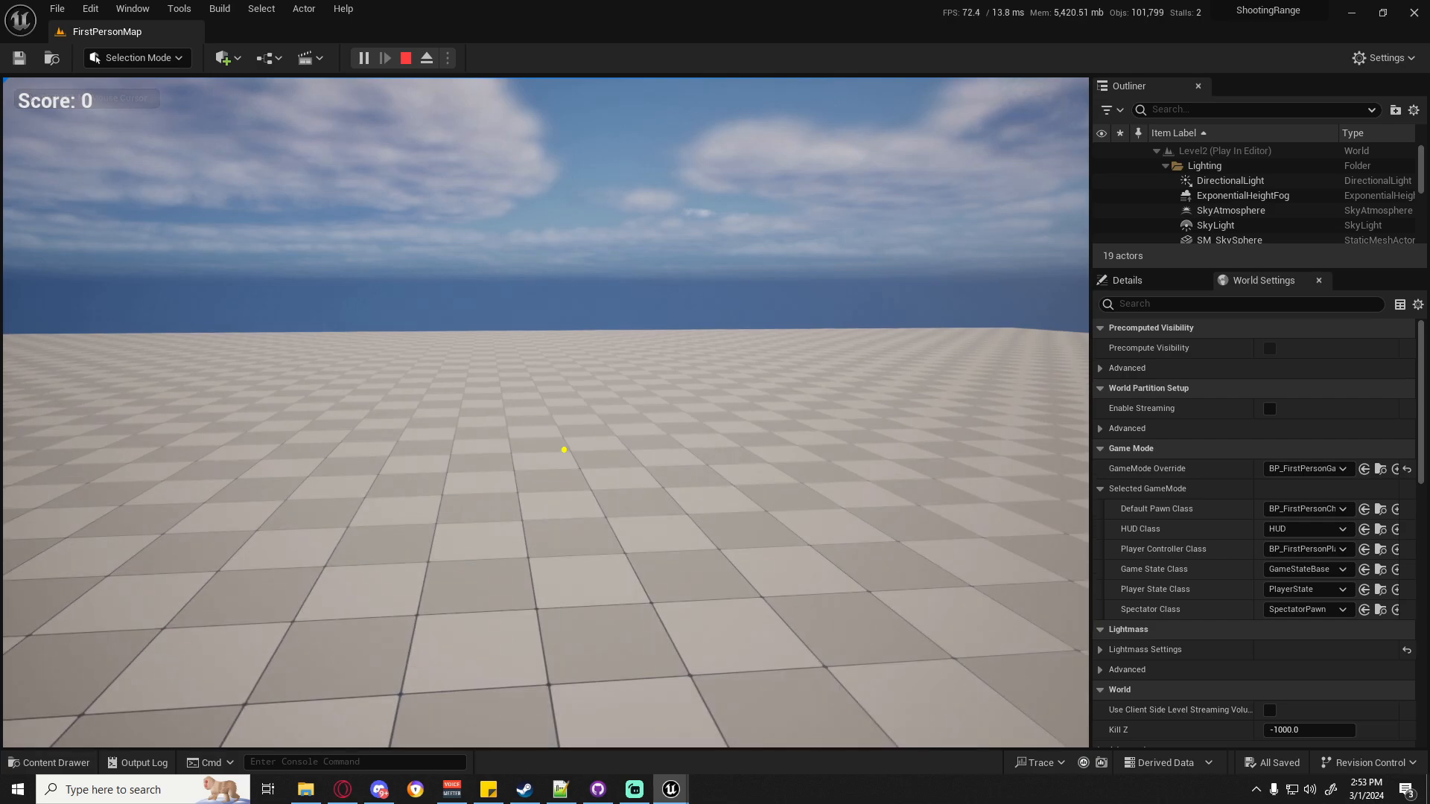
key("Escape")
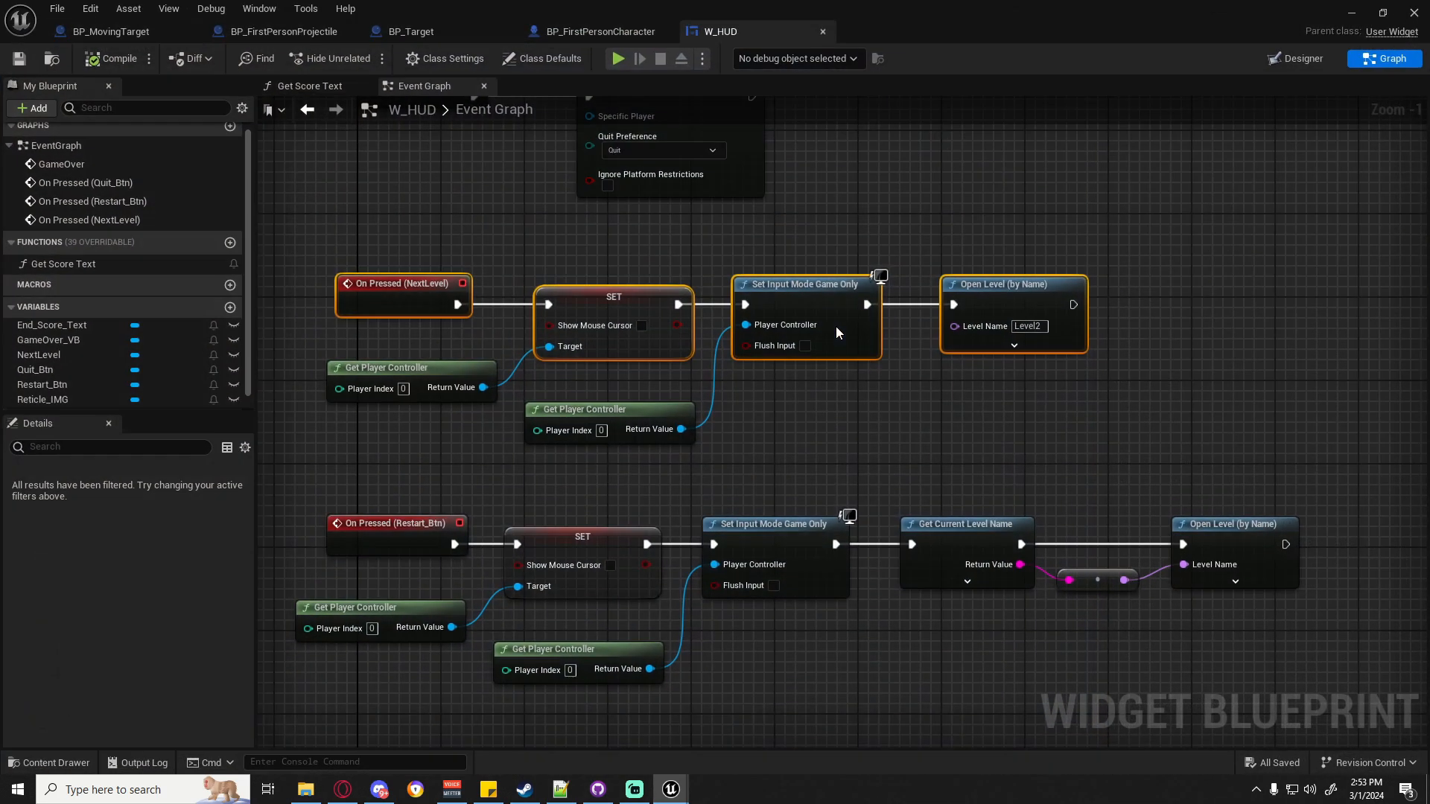
Return to the W_HUD event graph, clear the node selection and save all files.
left_click_drag(1228, 479, 292, 274)
left_click(292, 274)
left_click(58, 9)
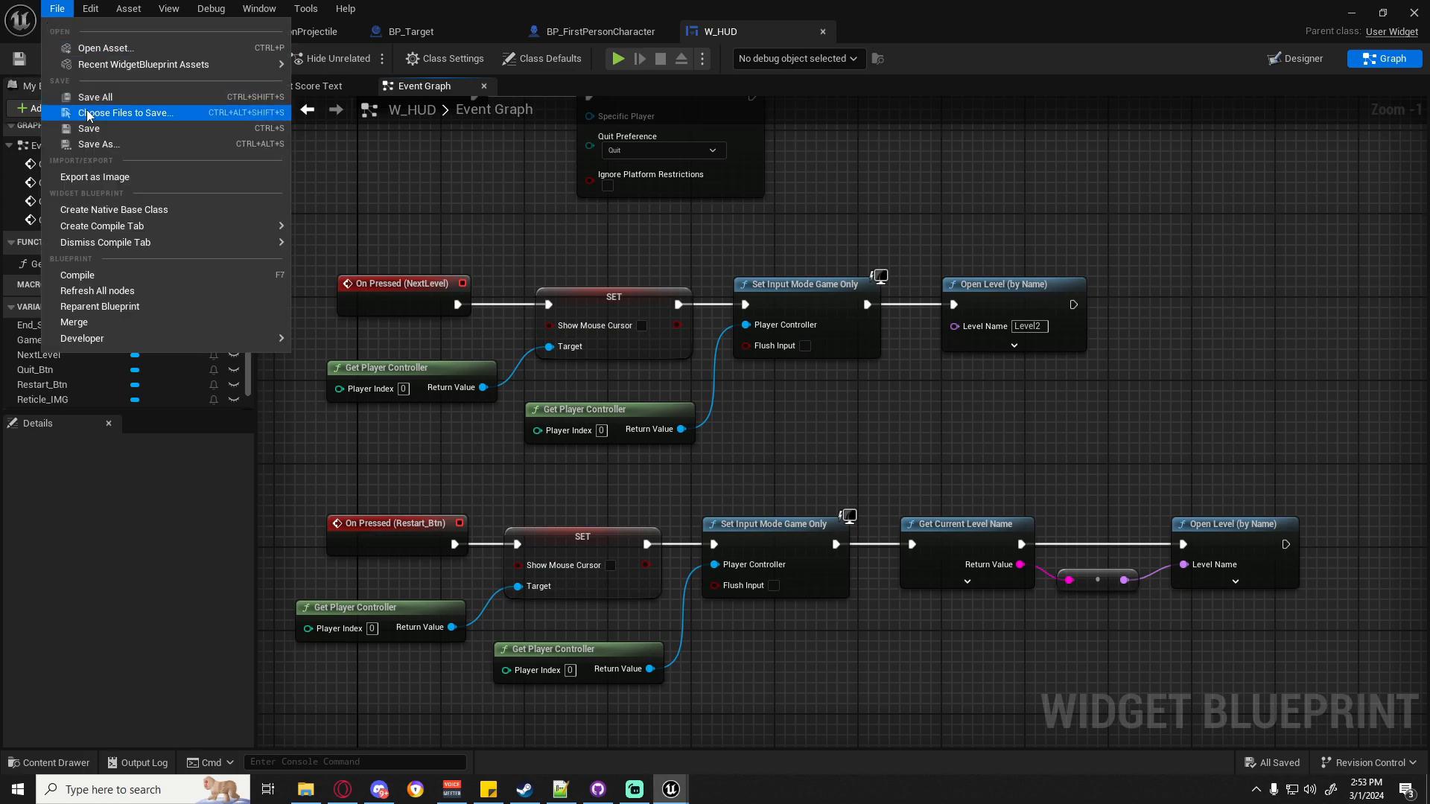
left_click(94, 98)
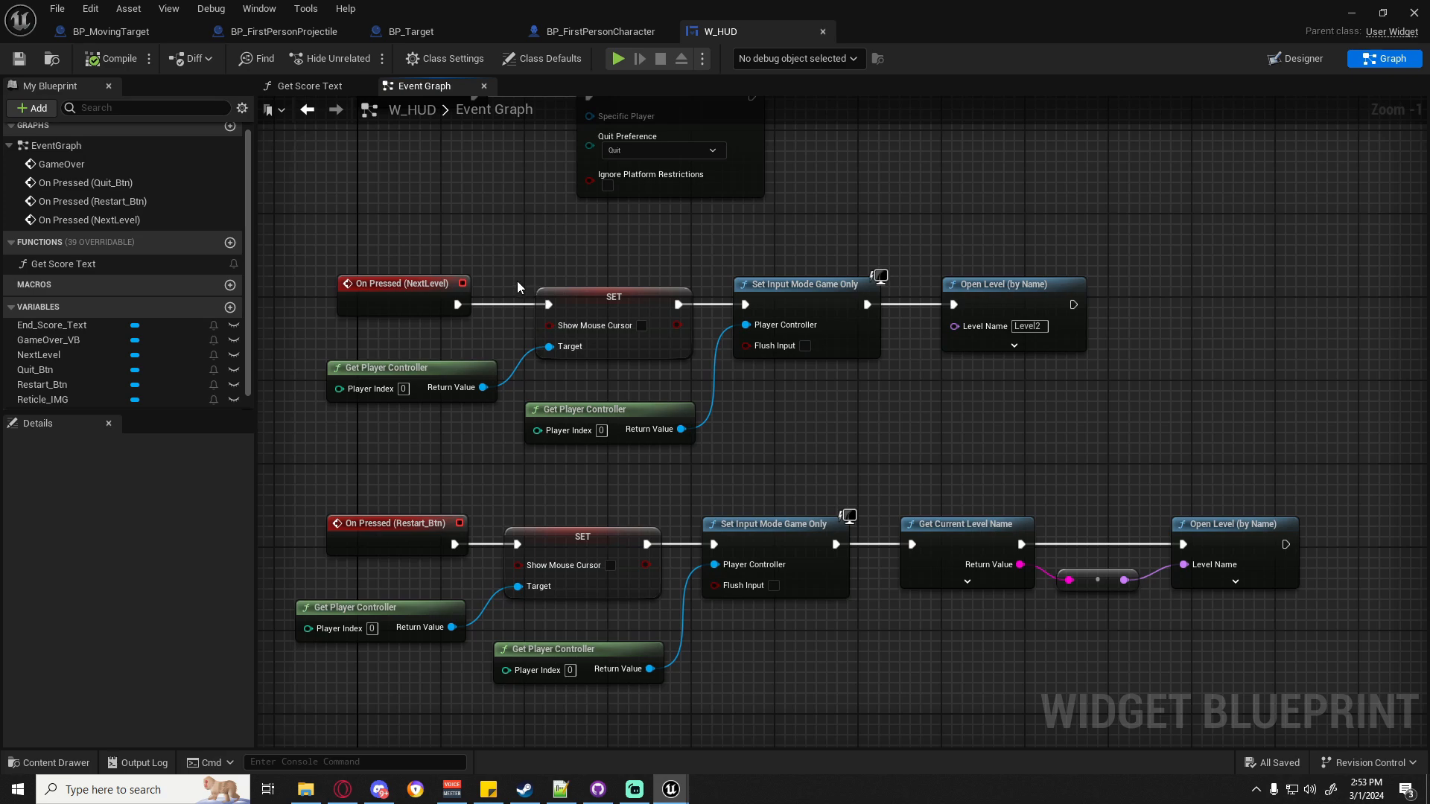
Create a folder named Interfaces inside the _Main/Blueprints content folder.
left_click(1352, 16)
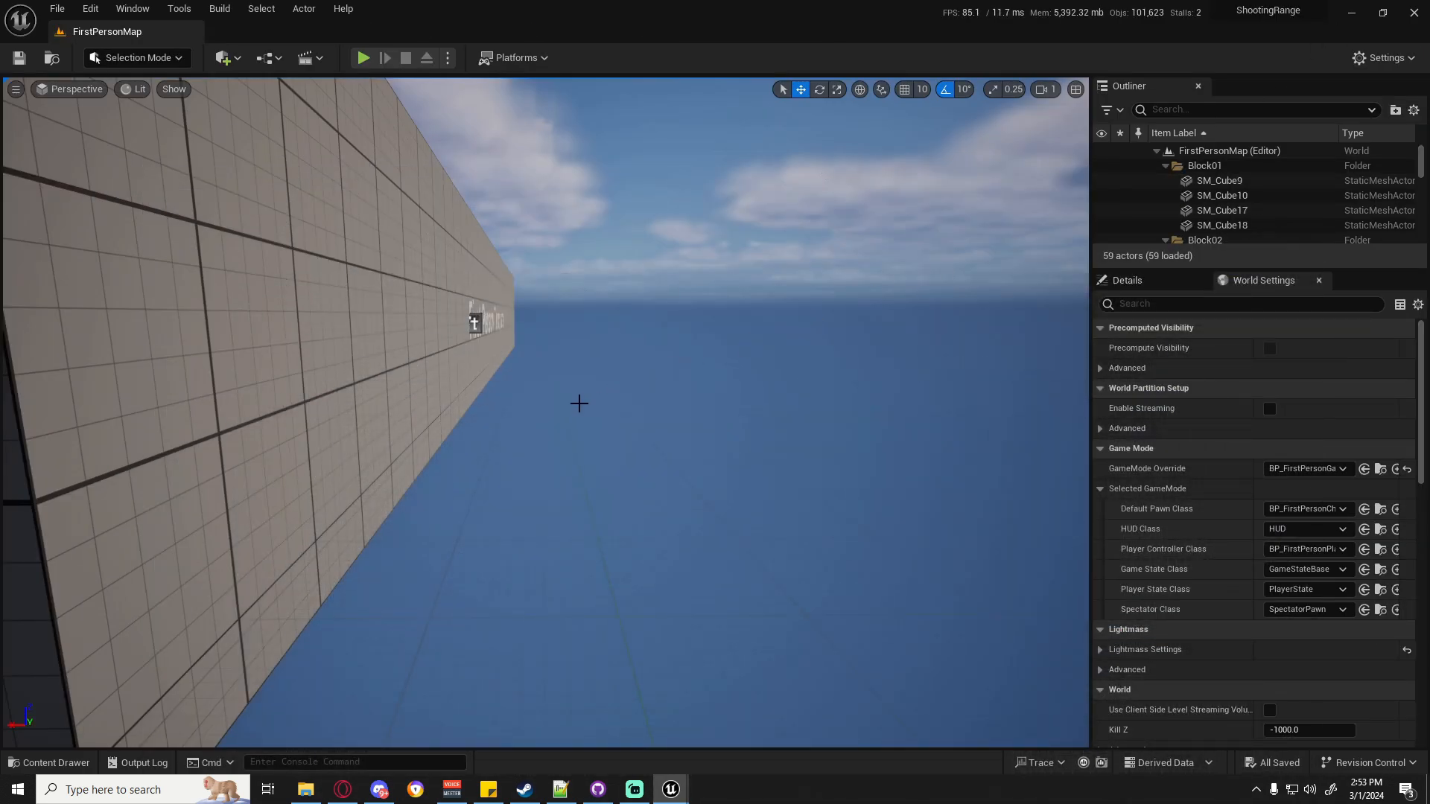
right_click_drag(580, 403, 372, 420)
left_click(57, 763)
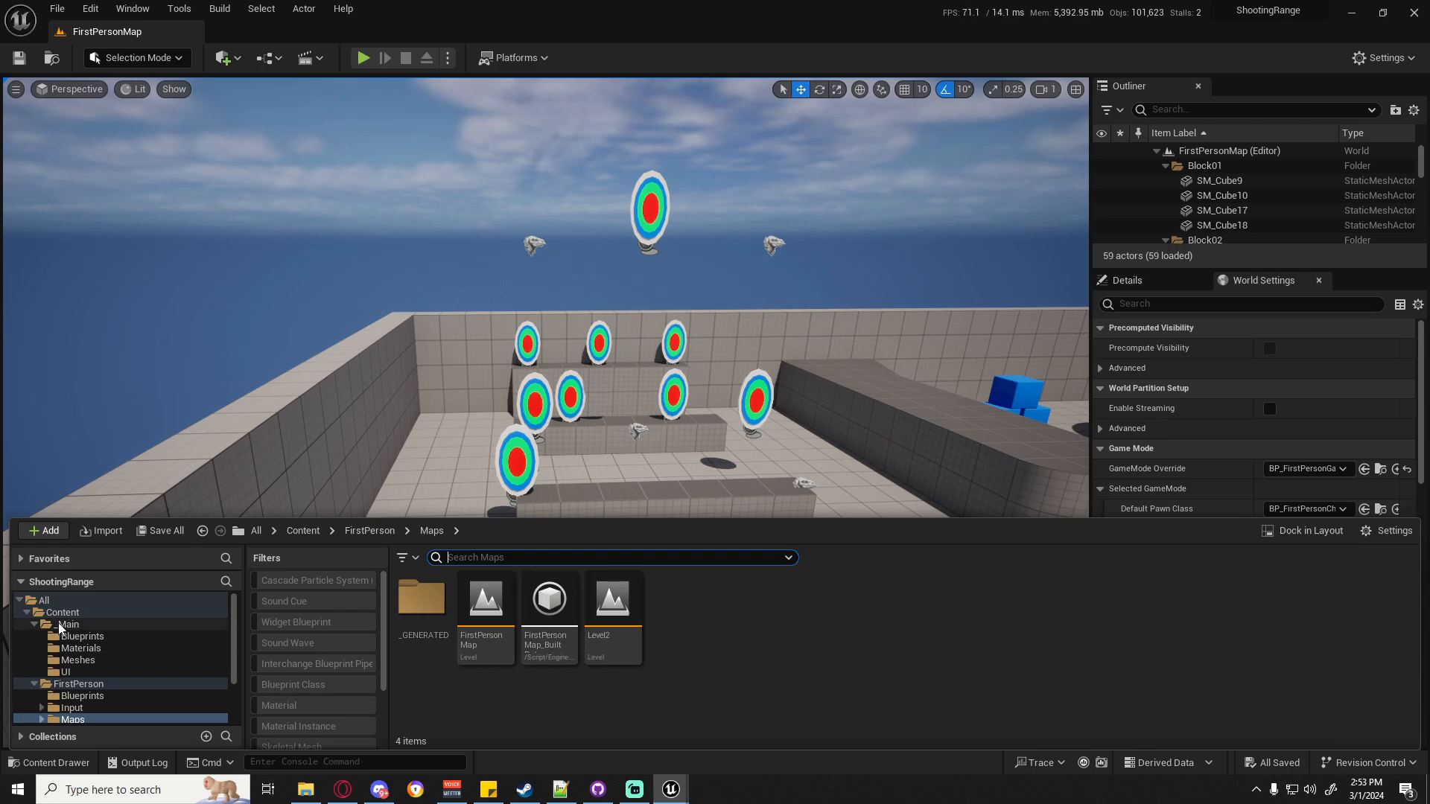
left_click(74, 637)
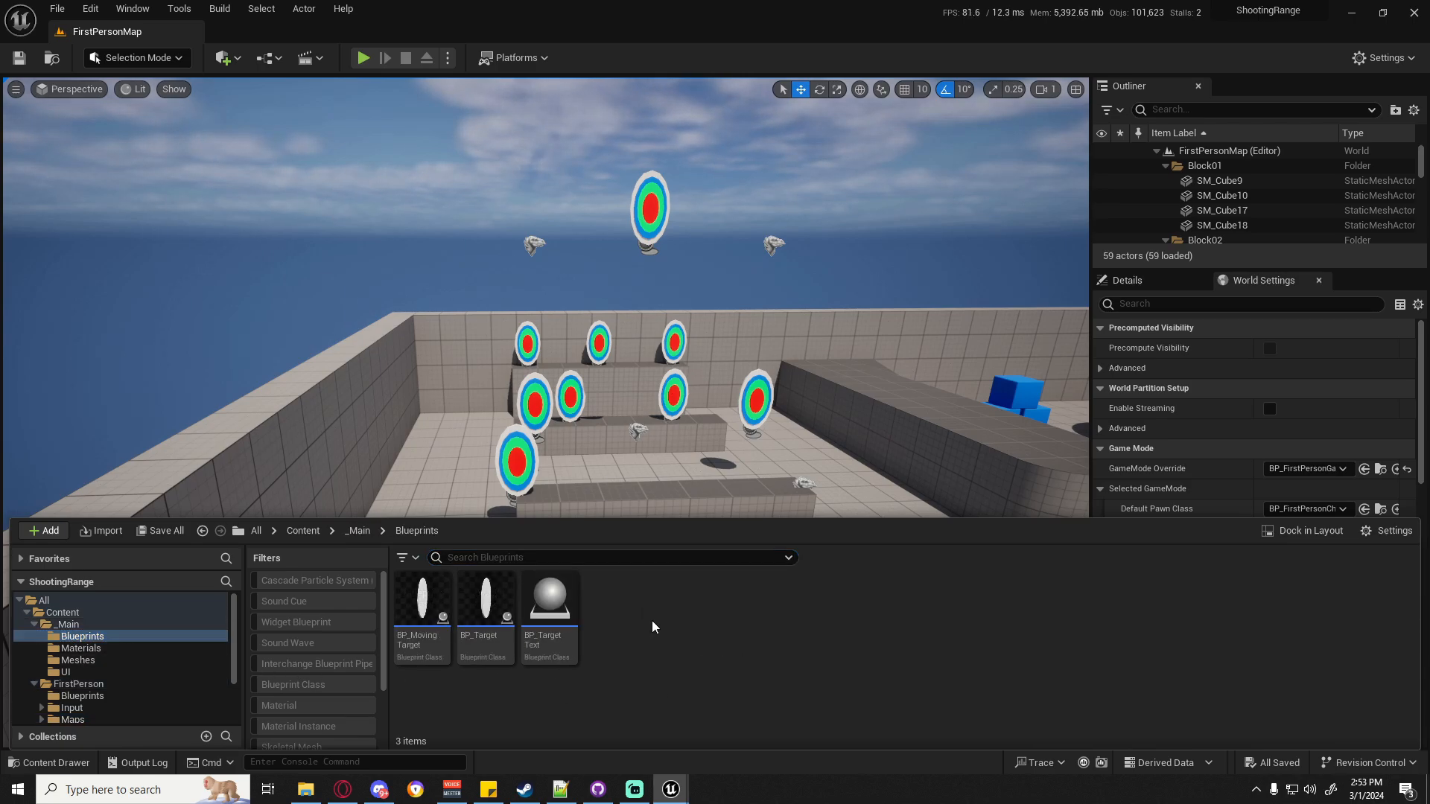
right_click(655, 624)
left_click(717, 154)
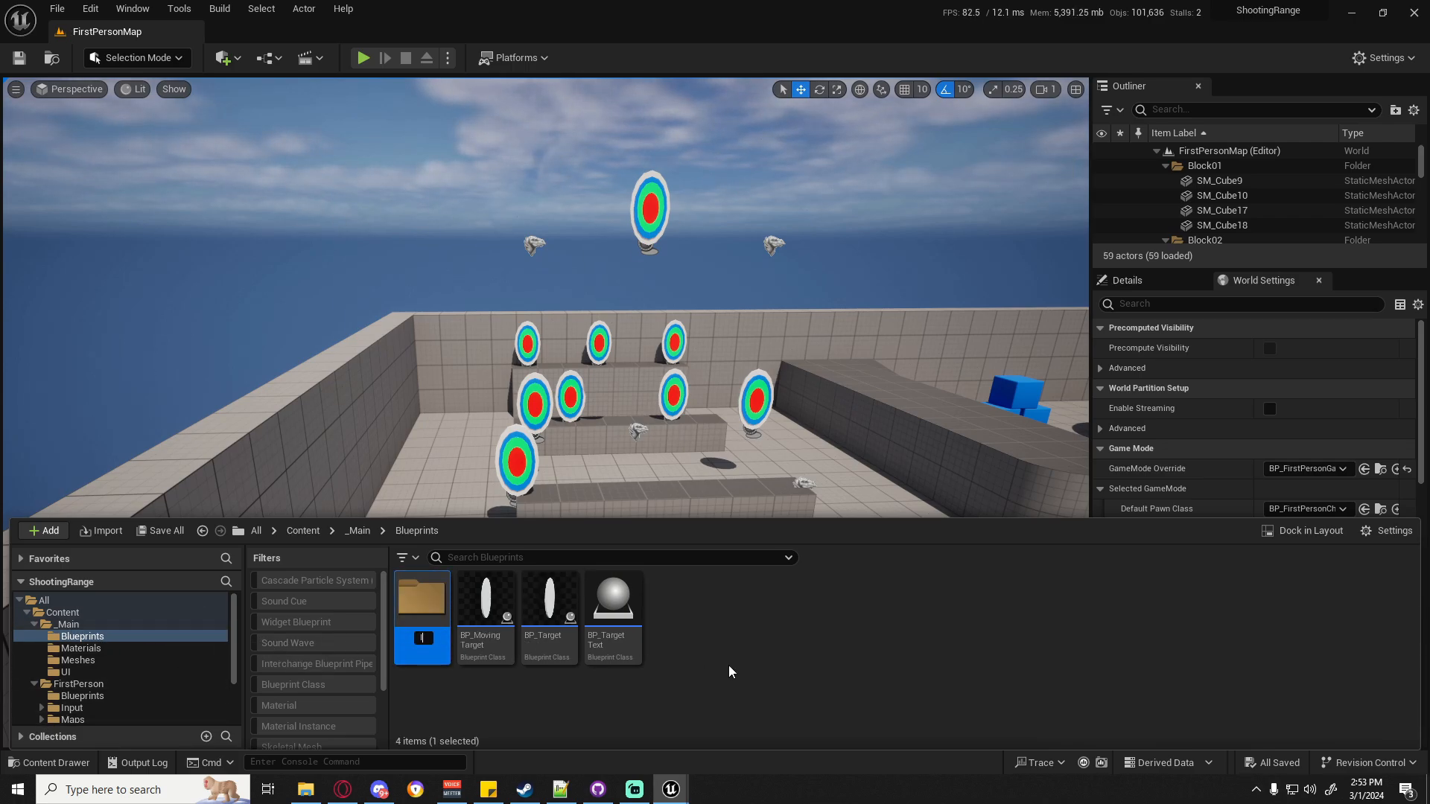
type("Interfaces")
key("Return")
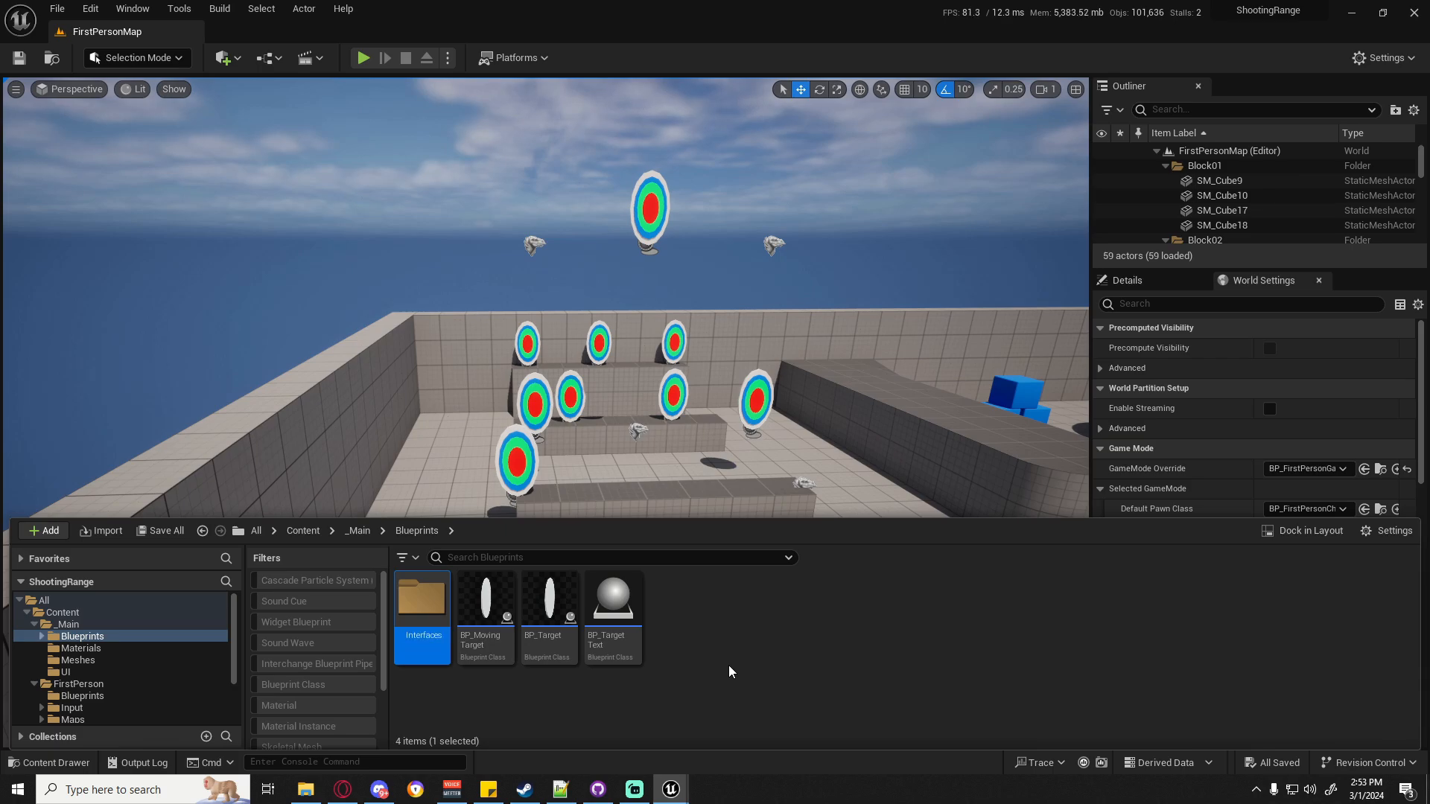
Create a Blueprint Interface named BPI_Player inside the Interfaces folder.
key("Return")
right_click(729, 671)
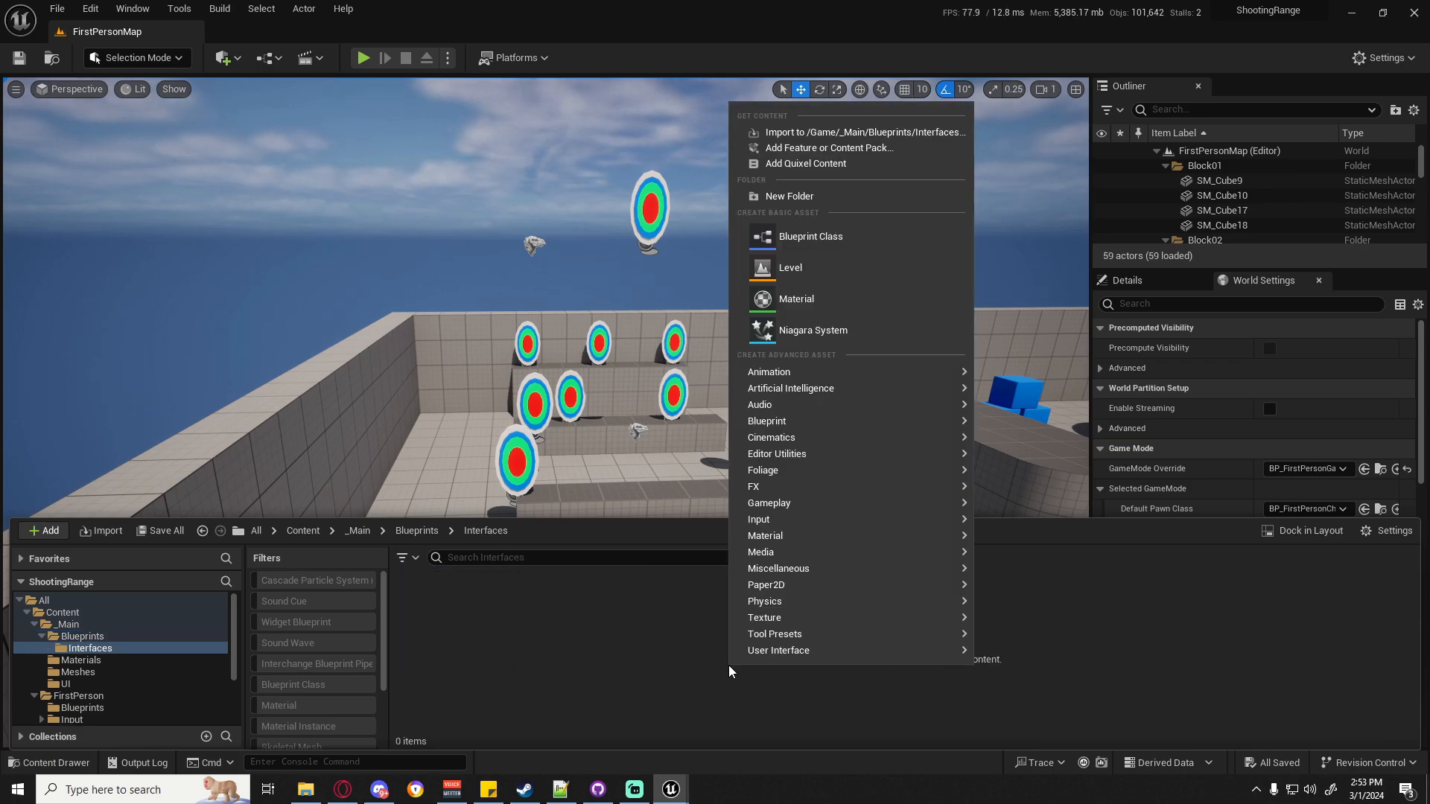
mouse_move(852, 430)
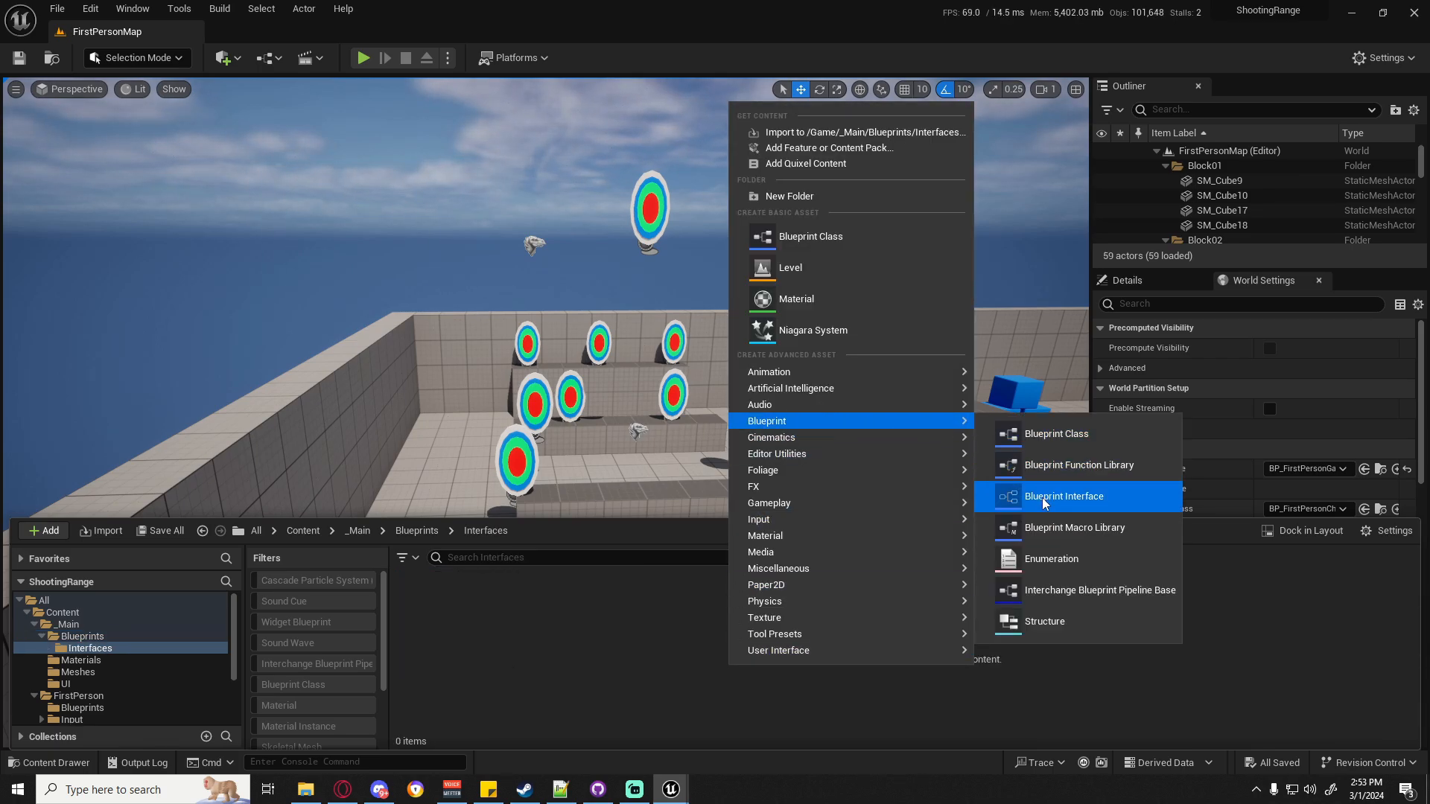
left_click(1064, 496)
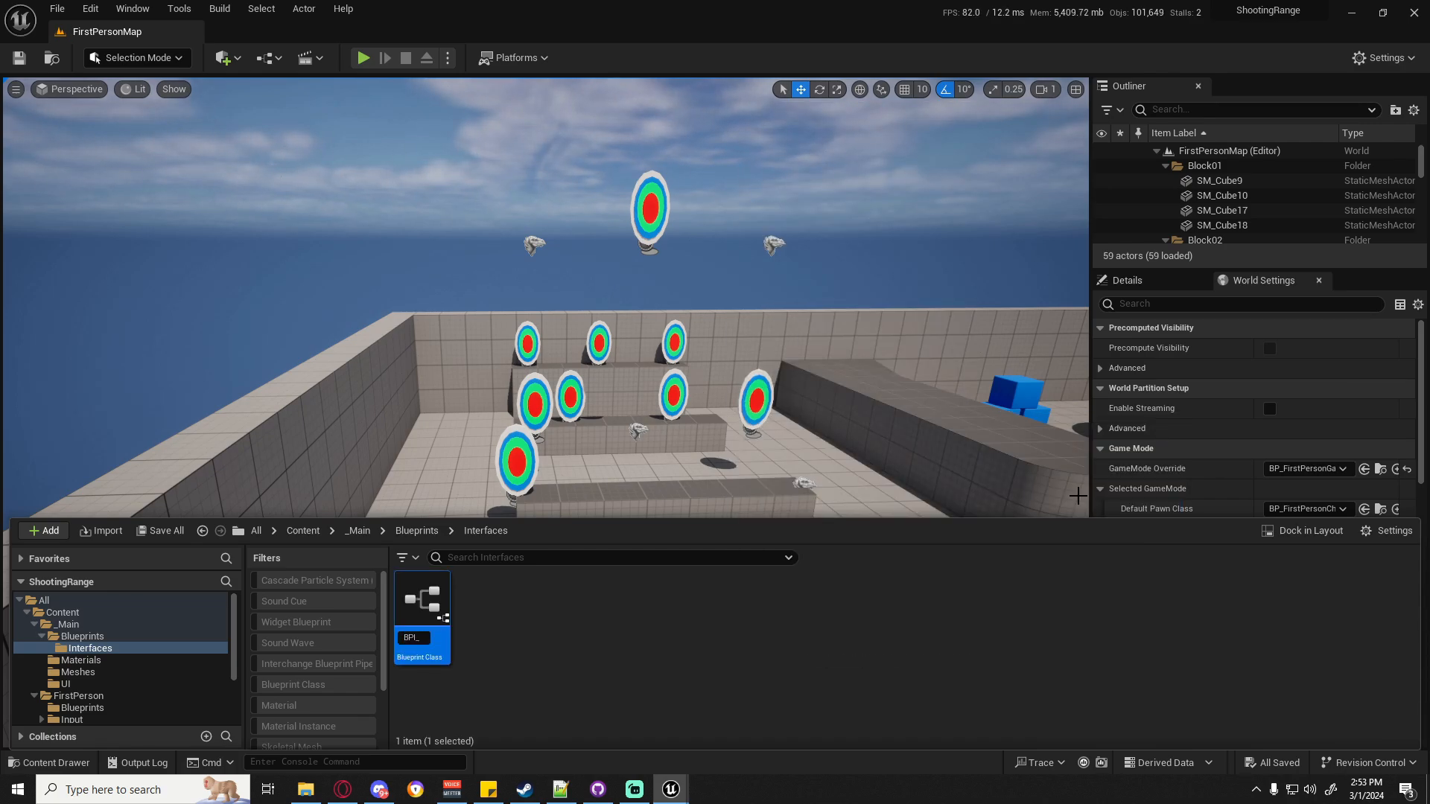
type("BPI_Player")
key("Return")
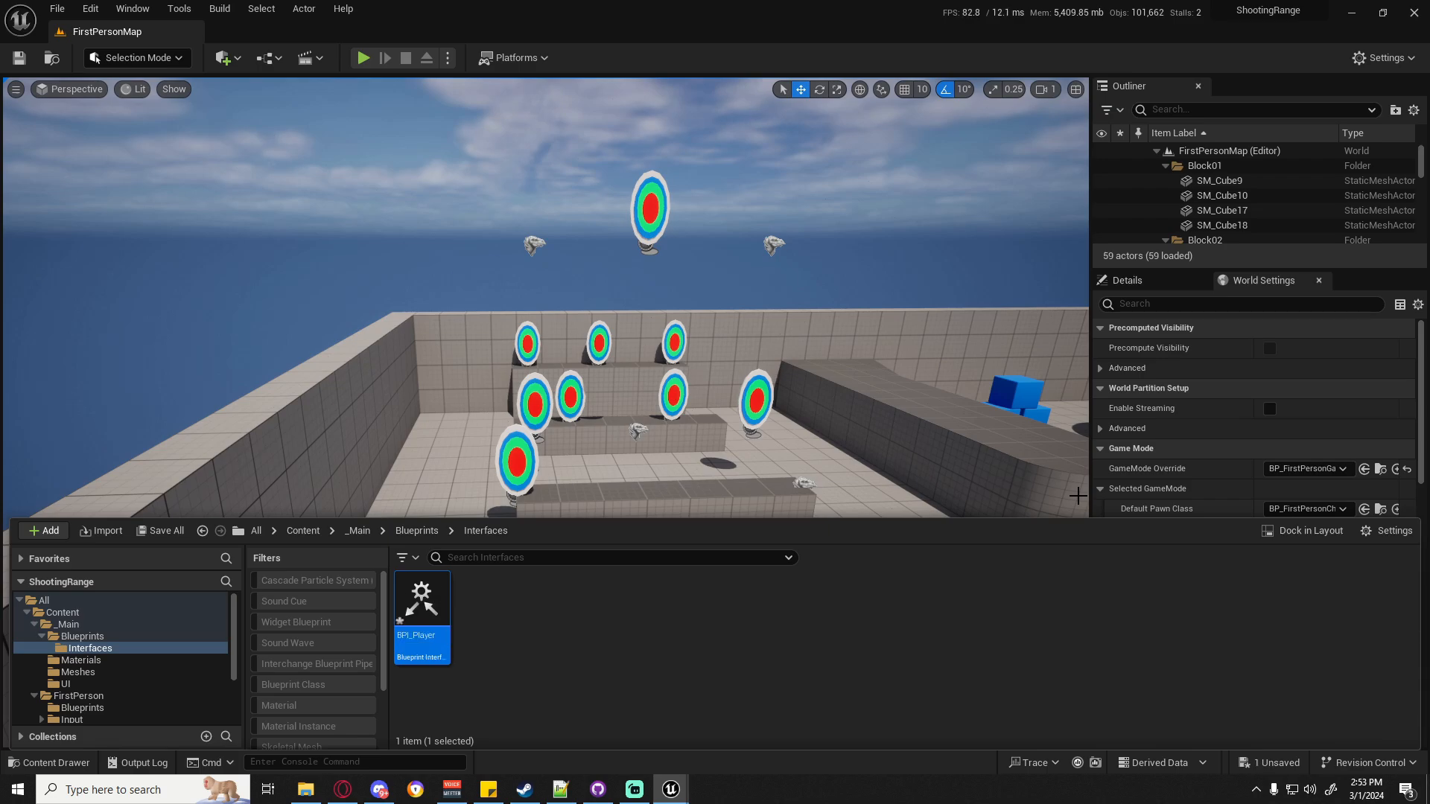
Create a second Blueprint Interface named BPI_Score in the Interfaces folder.
right_click(630, 654)
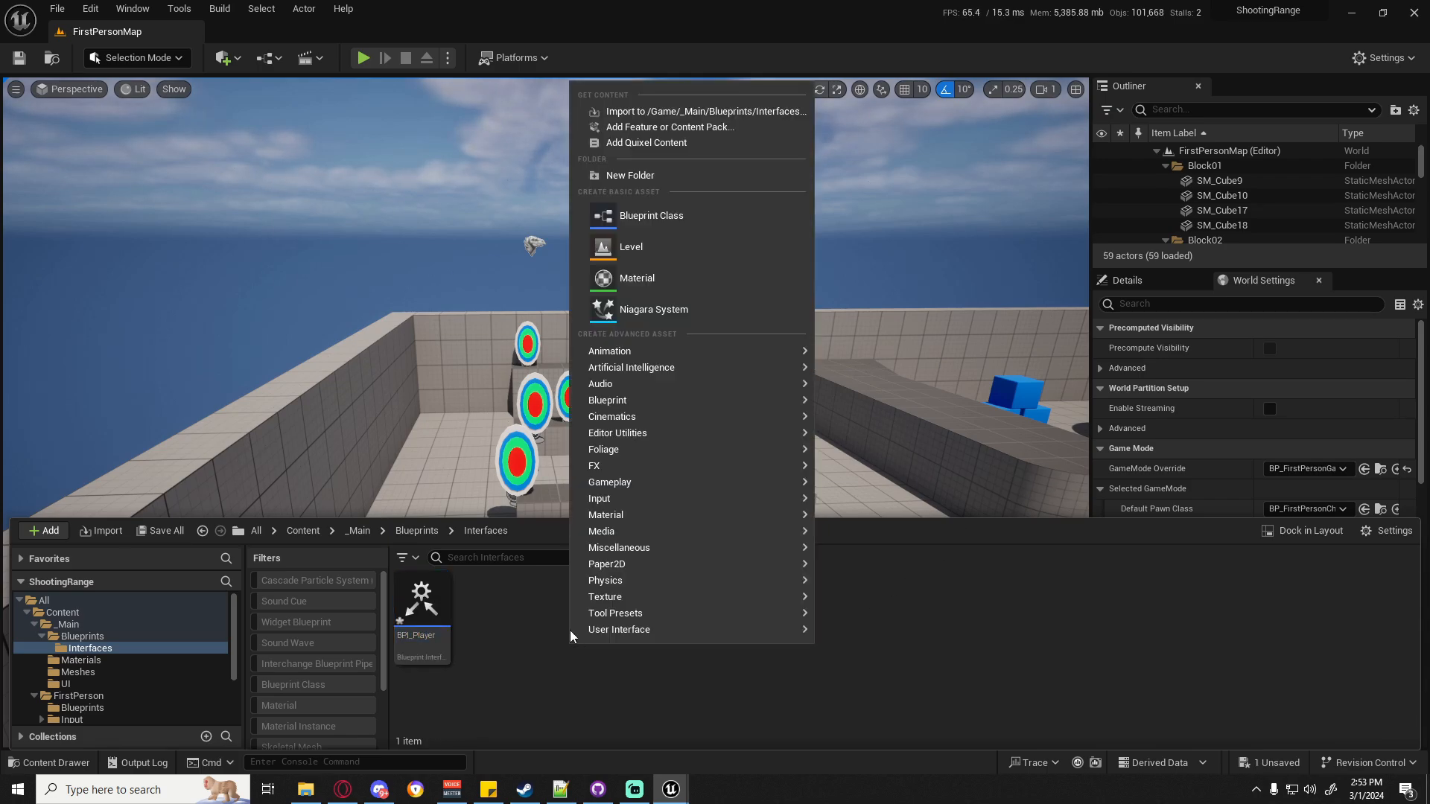
mouse_move(642, 402)
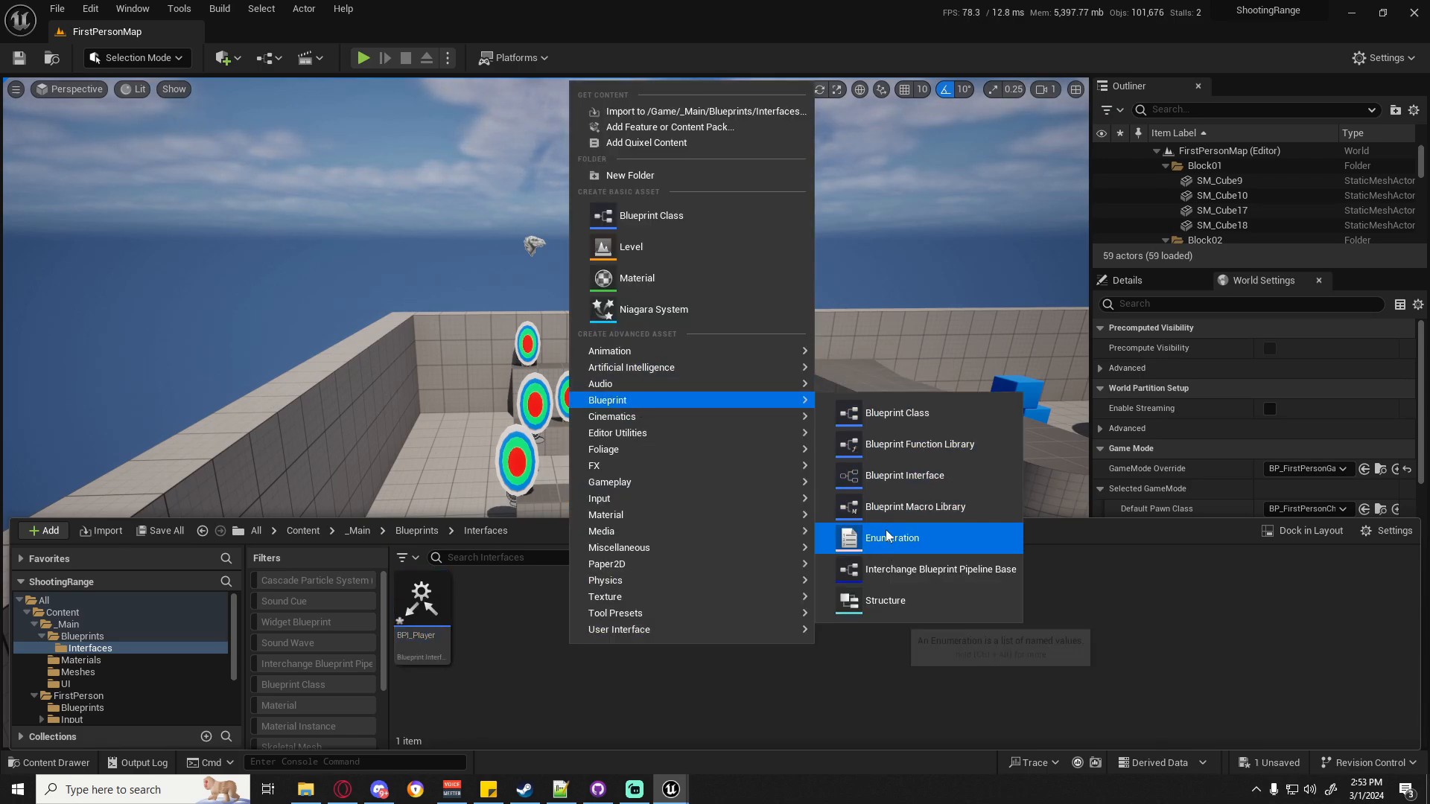
left_click(885, 475)
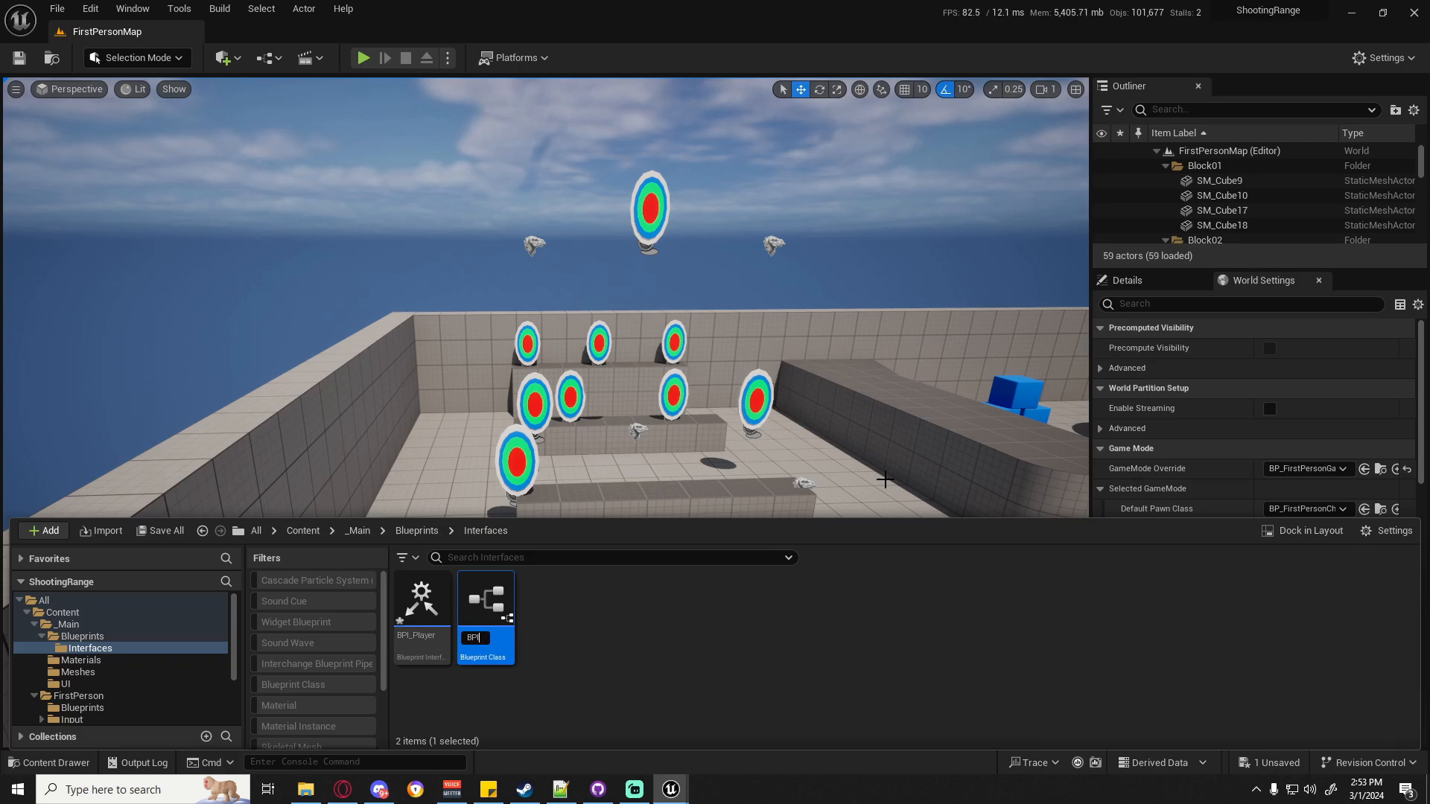
key("Return")
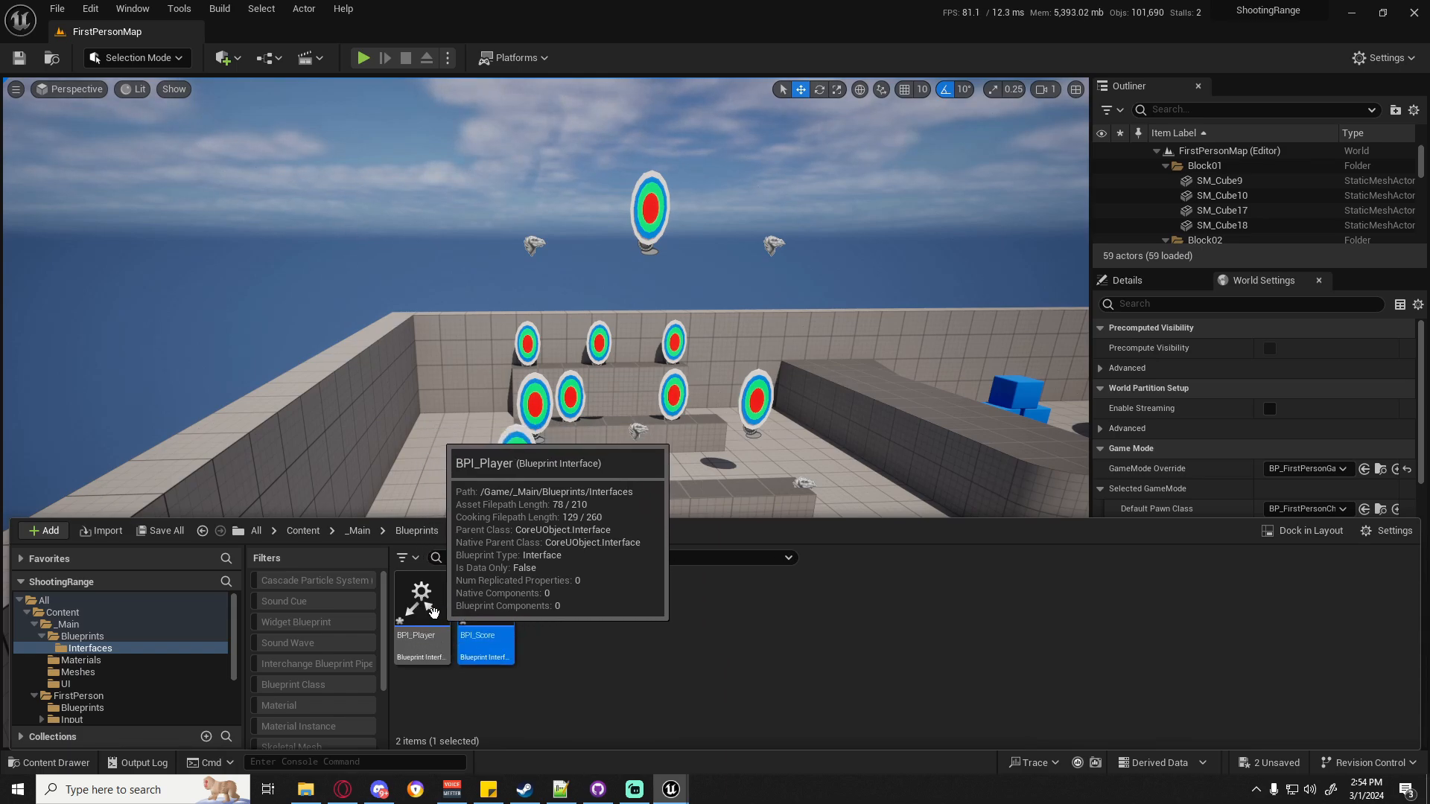
Open the BPI_Player interface and name its new function GetPlayerReference.
double_click(422, 600)
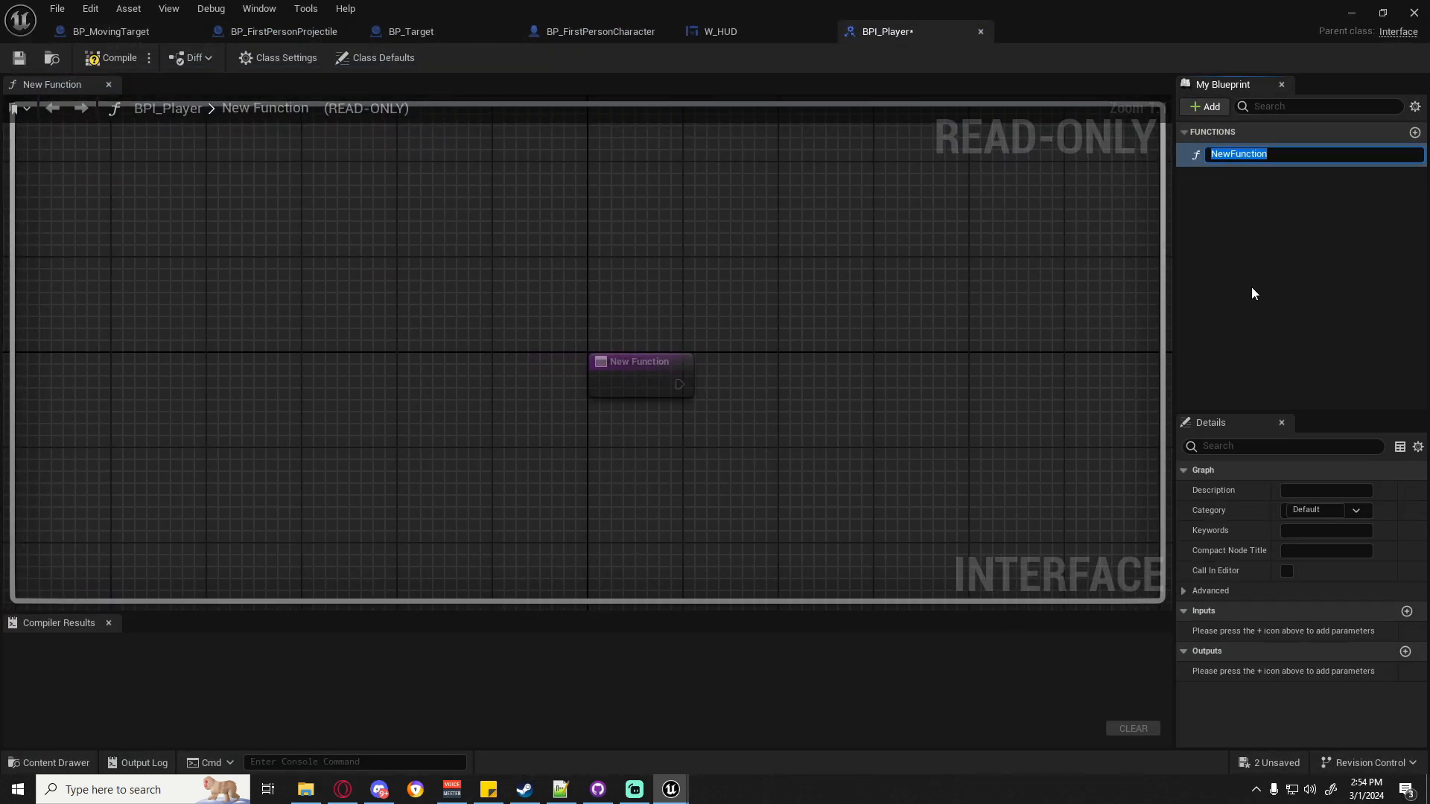
type("GetChar")
key("BackSpace")
key("BackSpace")
key("BackSpace")
key("BackSpace")
type("PlayerReference")
key("Return")
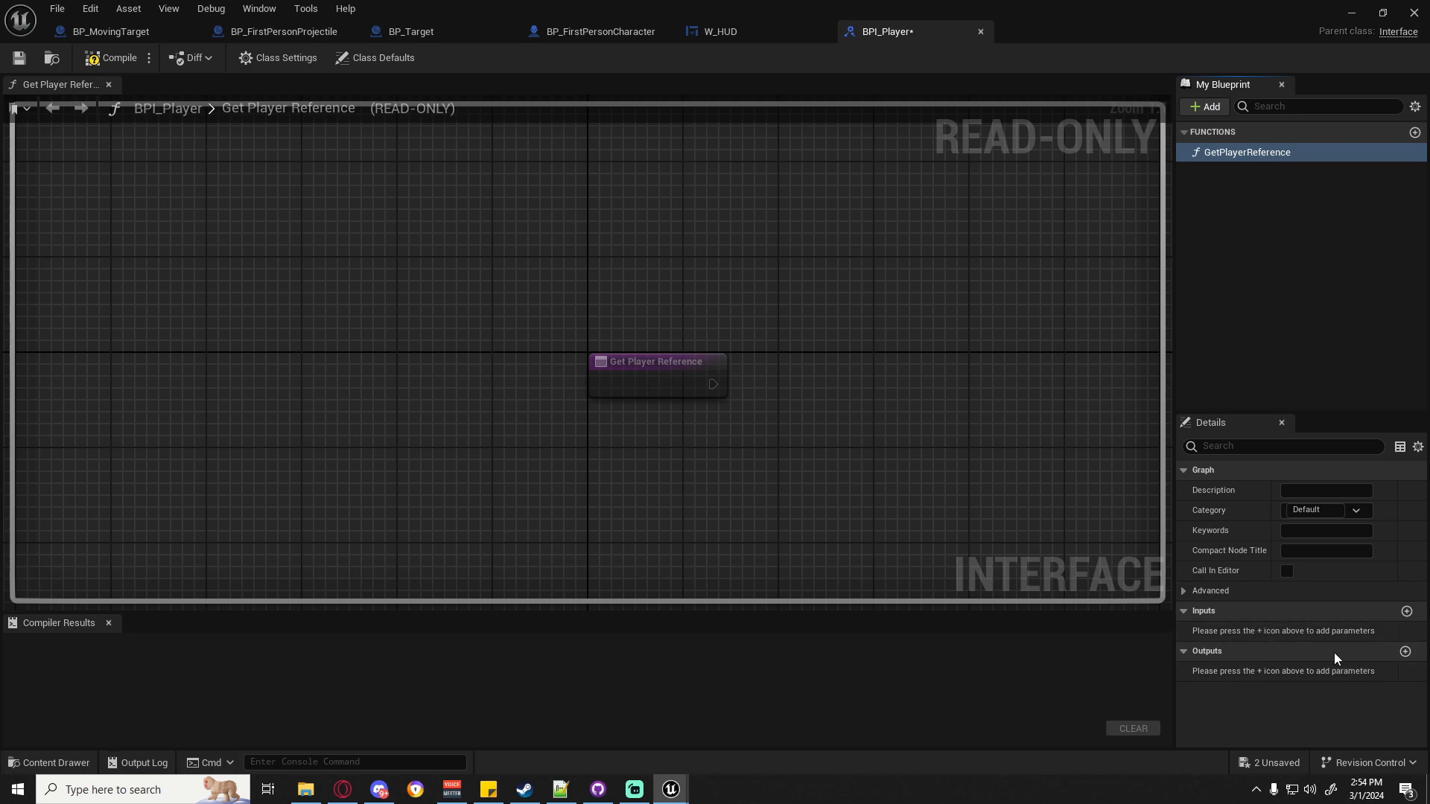
Add an output to the GetPlayerReference function with the BP First Person Character object type.
left_click(1405, 652)
left_click(1312, 671)
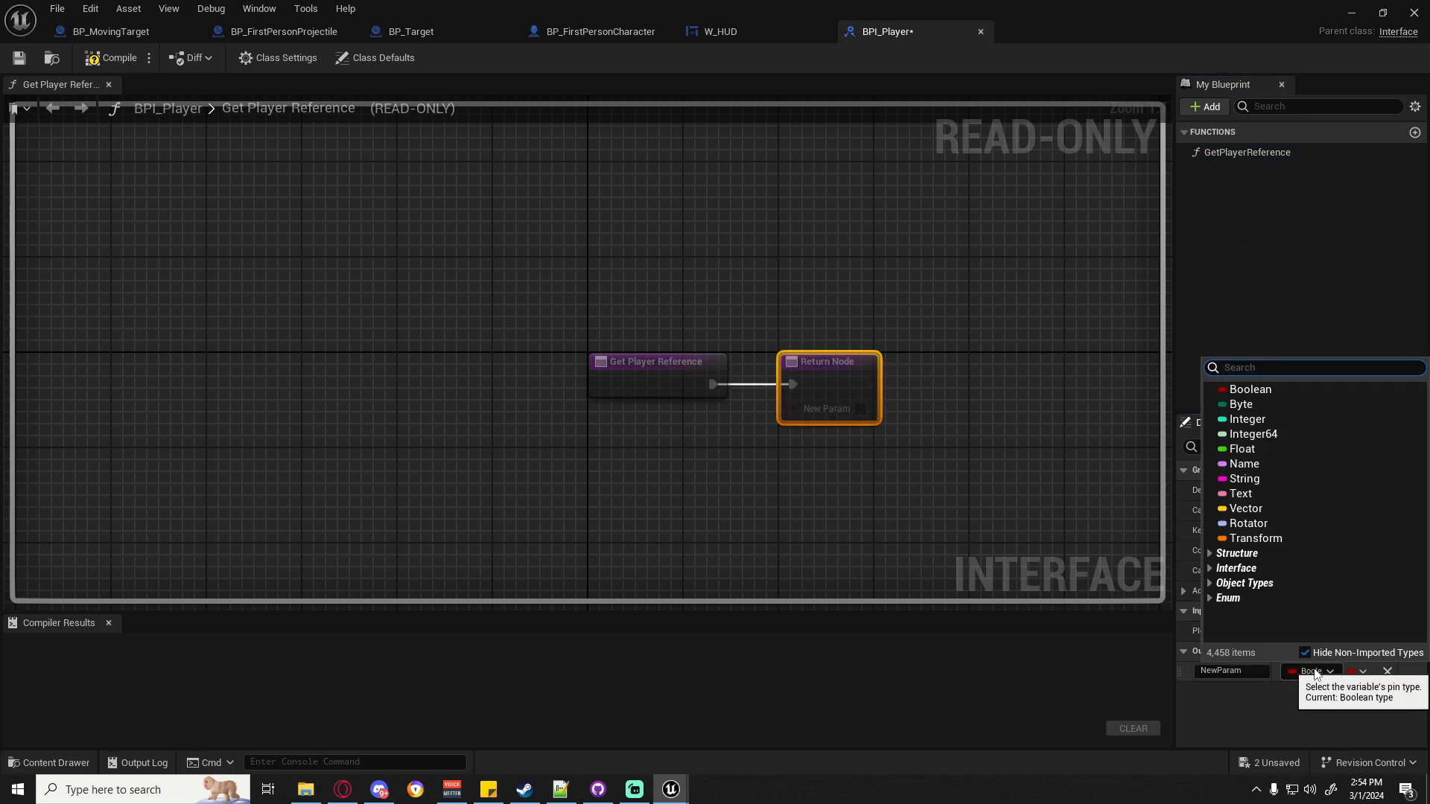
type("First")
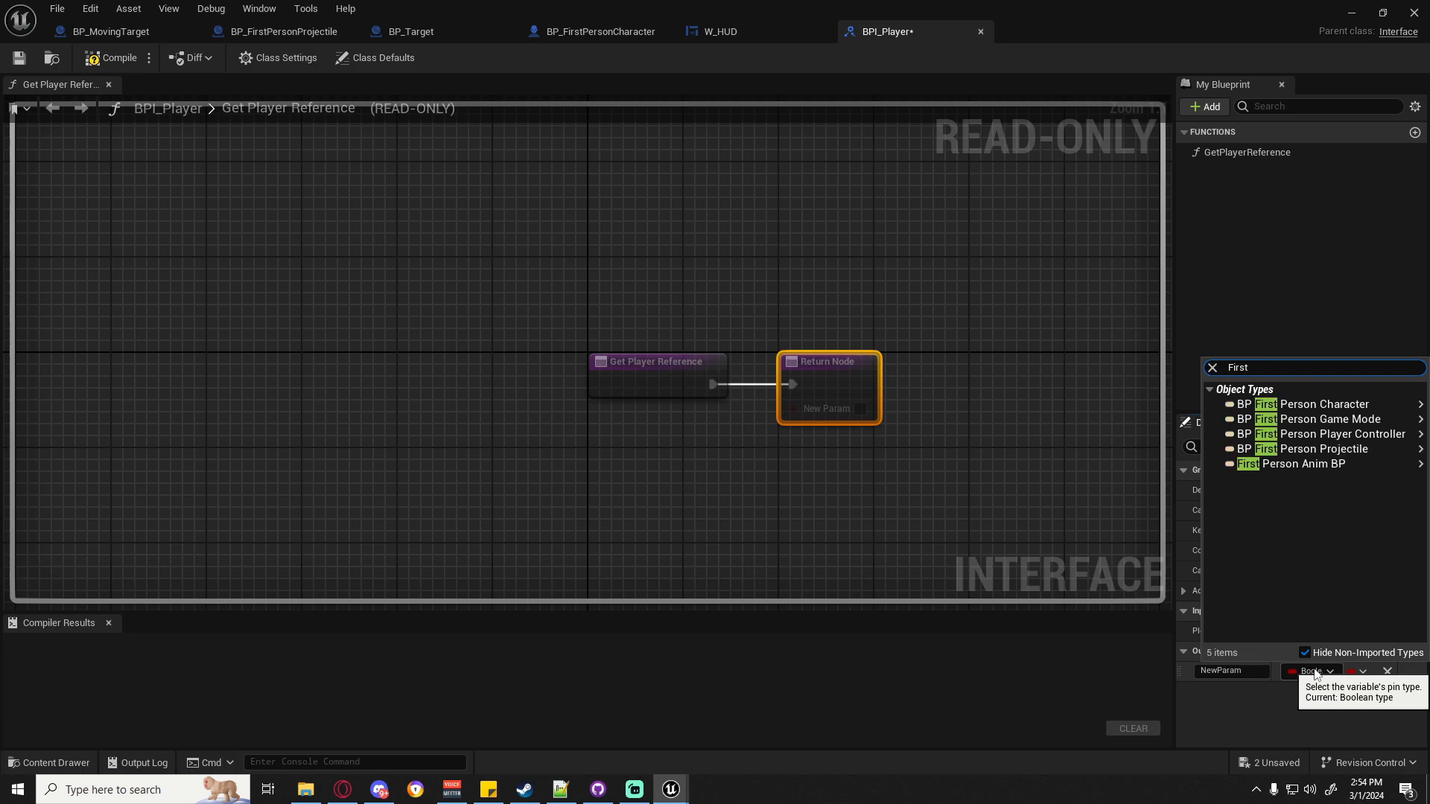
type("Person")
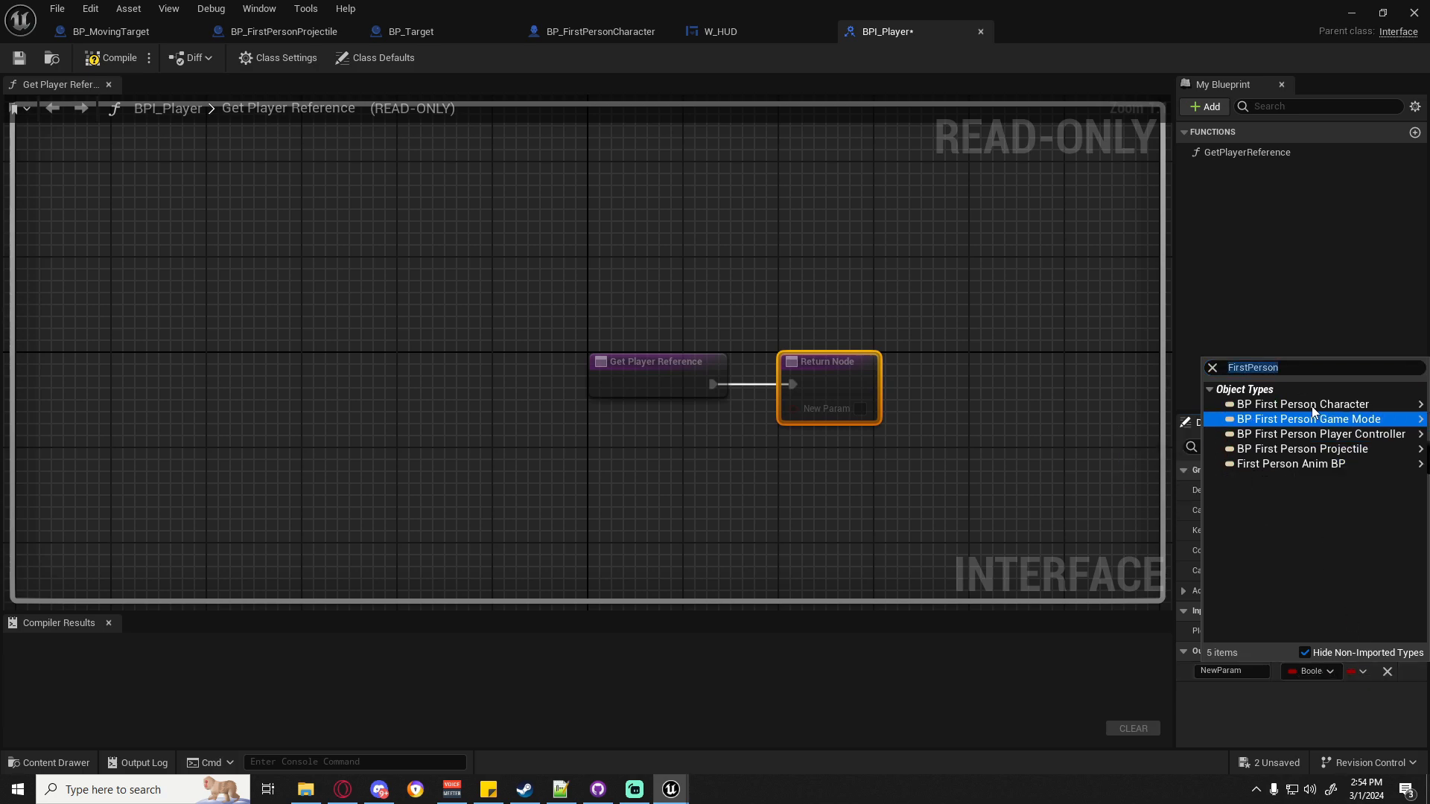
left_click(1311, 405)
left_click(1153, 406)
Rename the function's new output PlayerReference and compile the BPI_Player interface.
left_click(1240, 670)
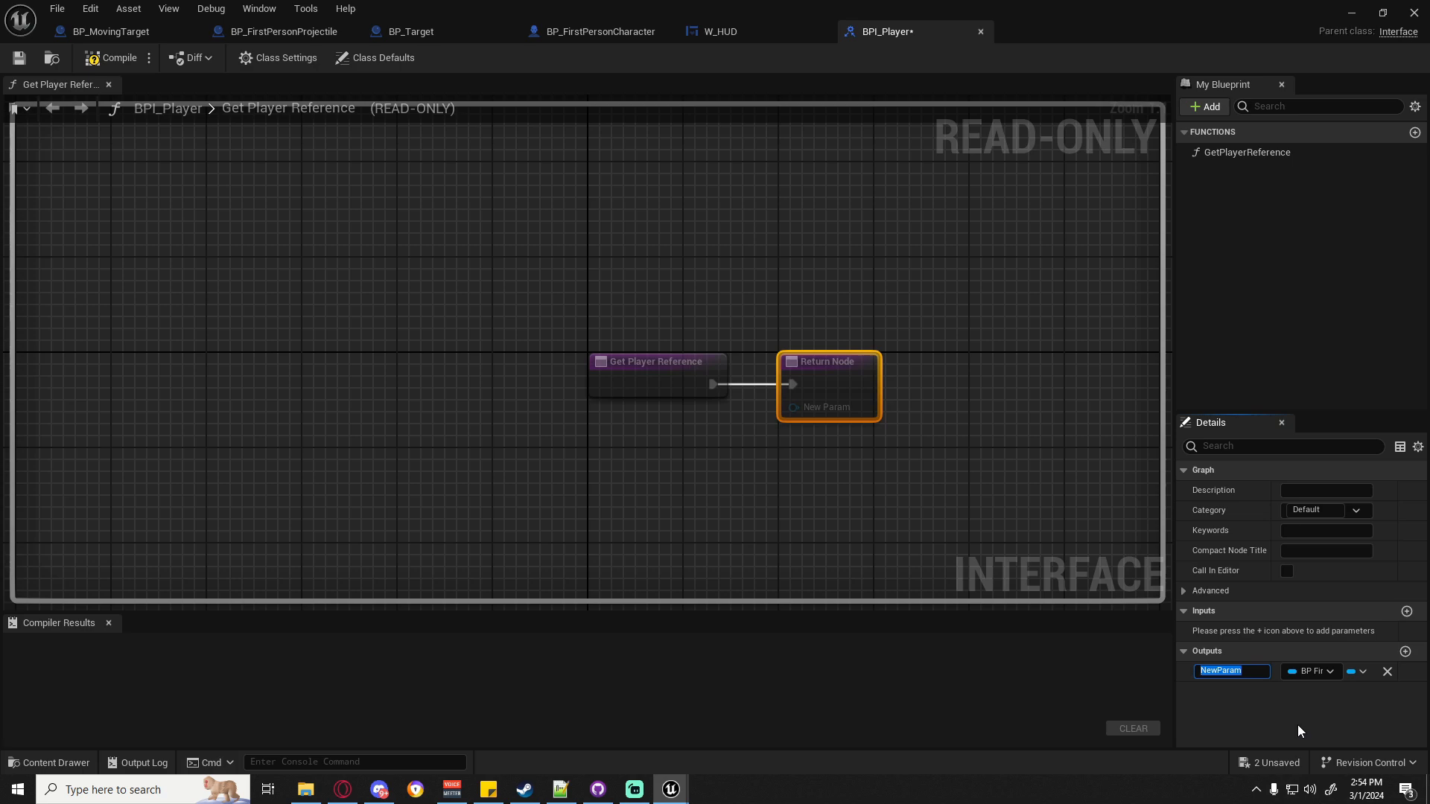
type("PlayerReference")
key("Return")
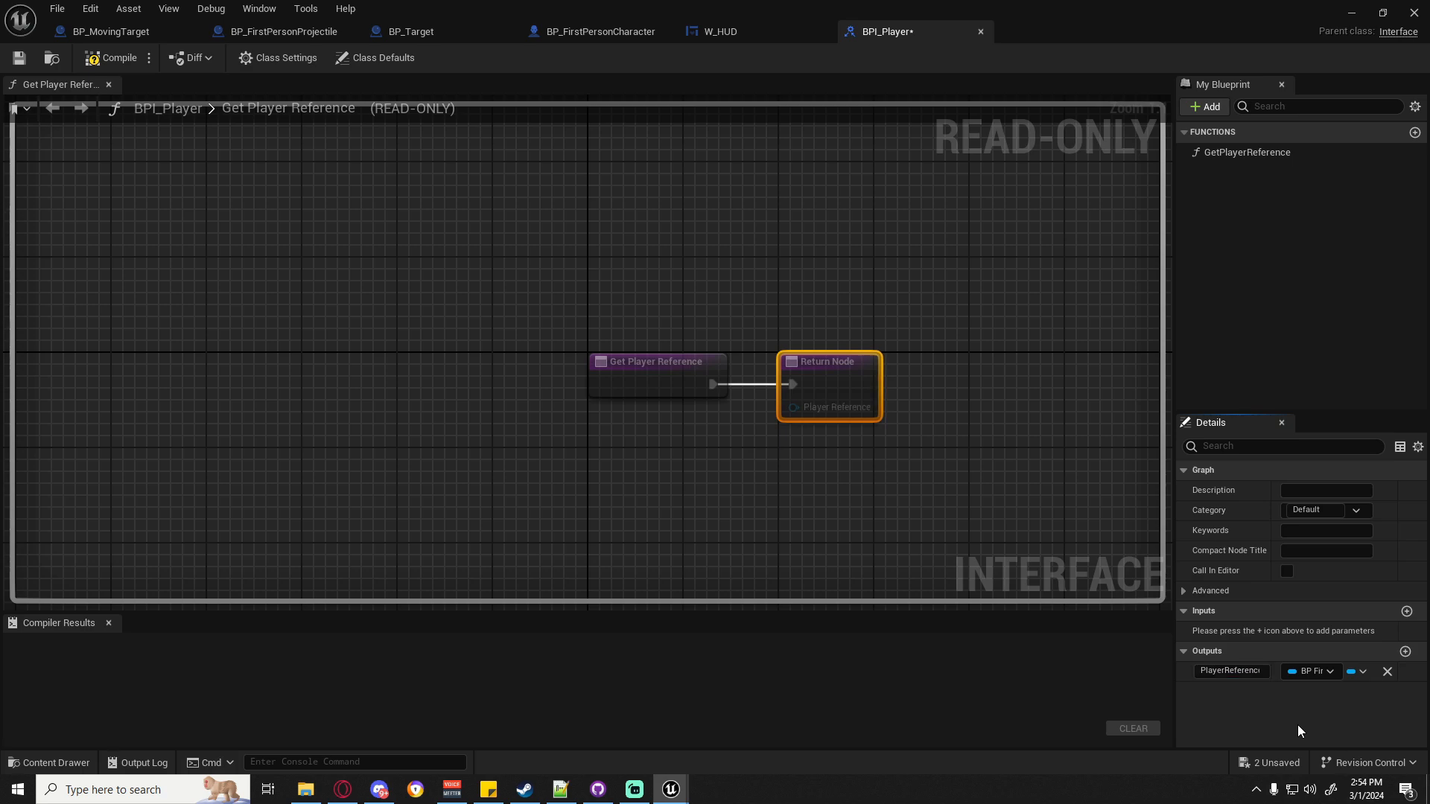
left_click(108, 55)
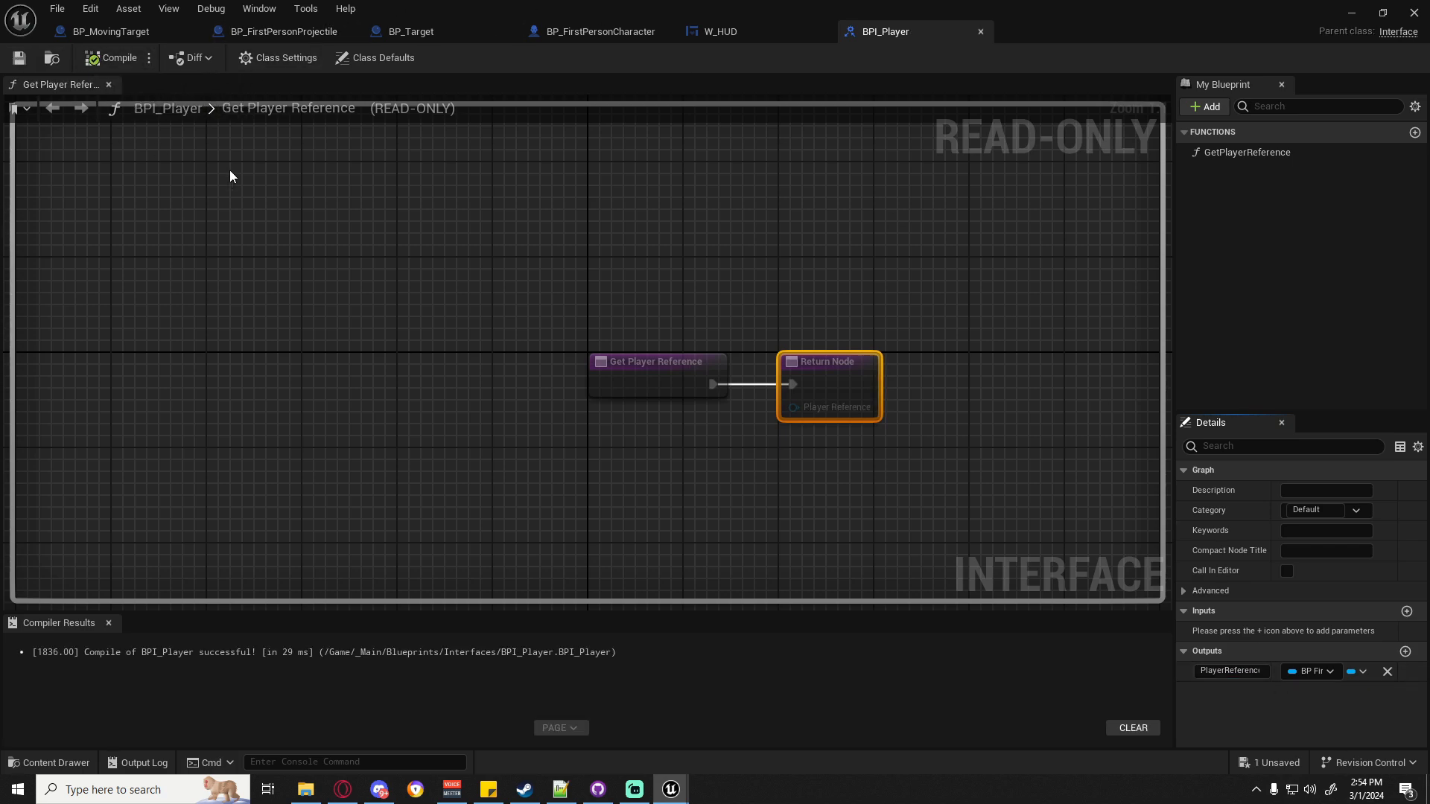
Implement the BPI_Player interface in the BP_FirstPersonCharacter blueprint's class settings.
left_click(579, 36)
scroll(610, 208, "down", 3)
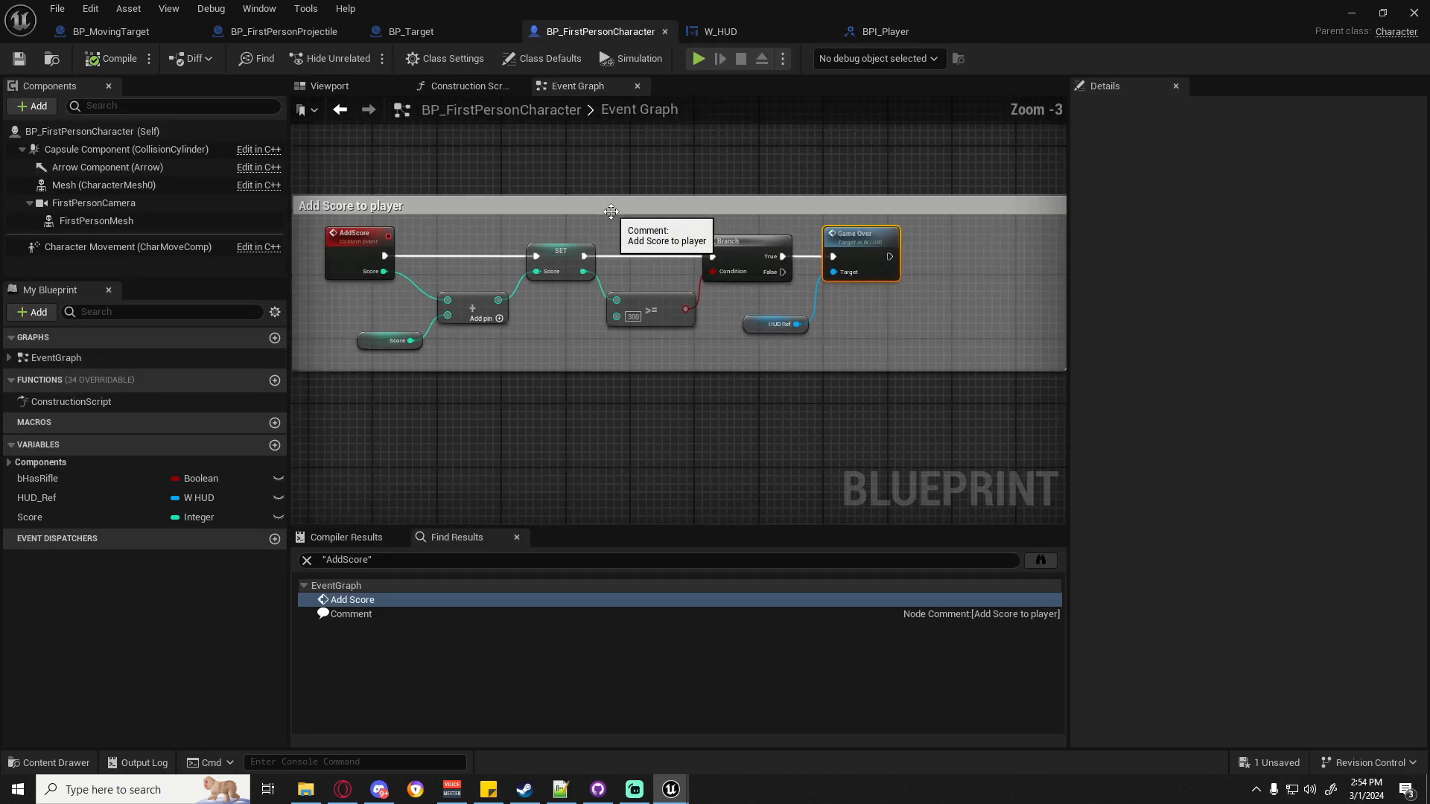
right_click_drag(539, 208, 673, 234)
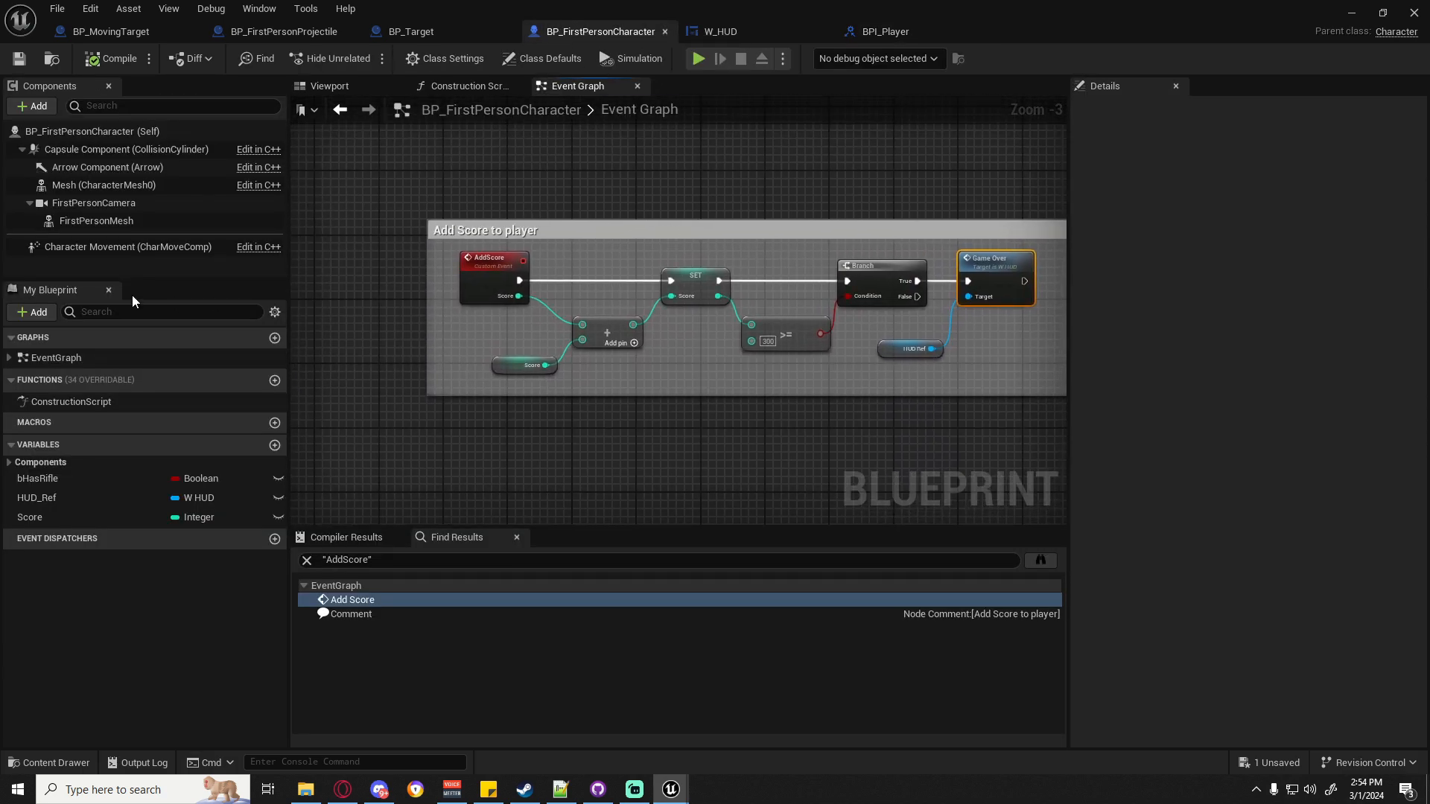
left_click(445, 59)
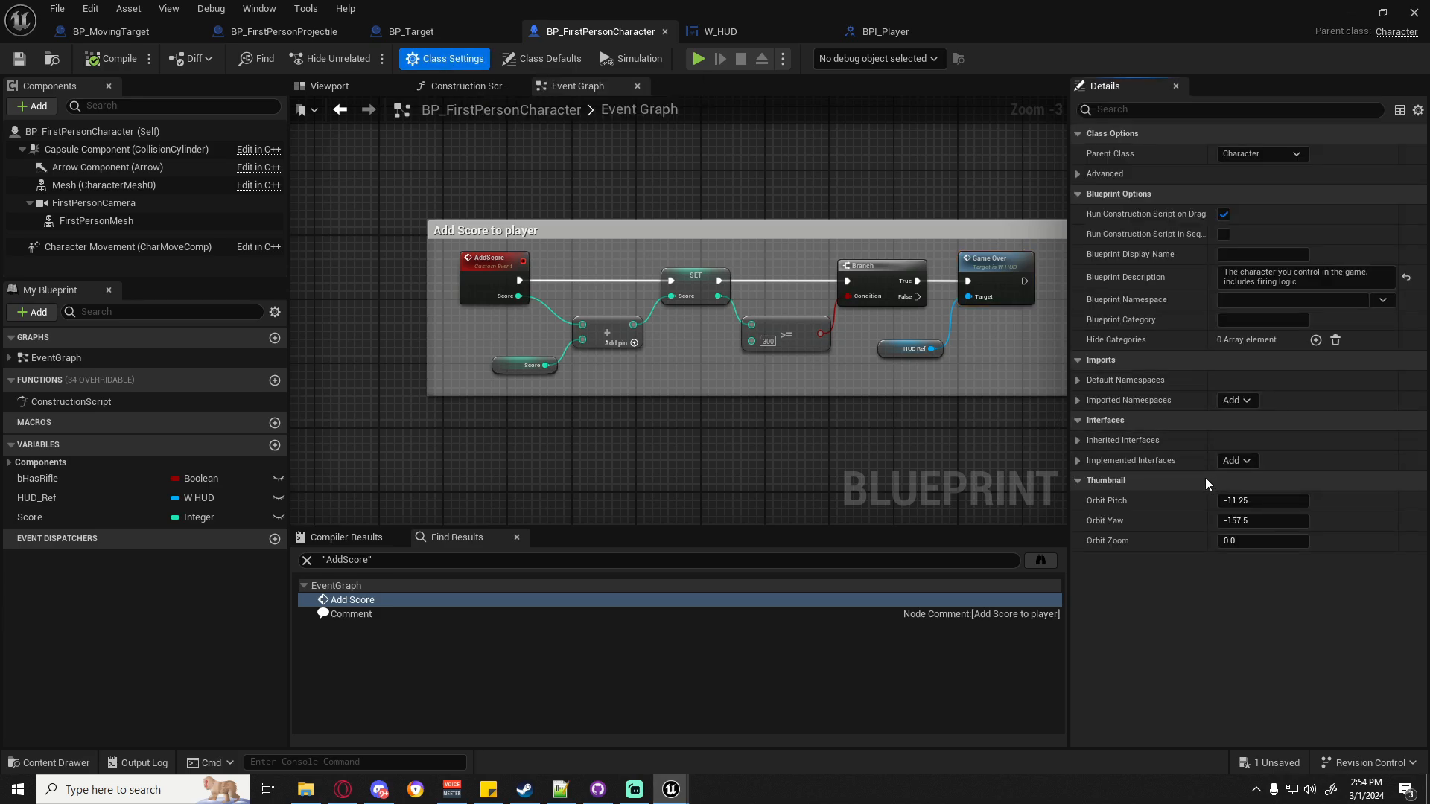
left_click(1078, 460)
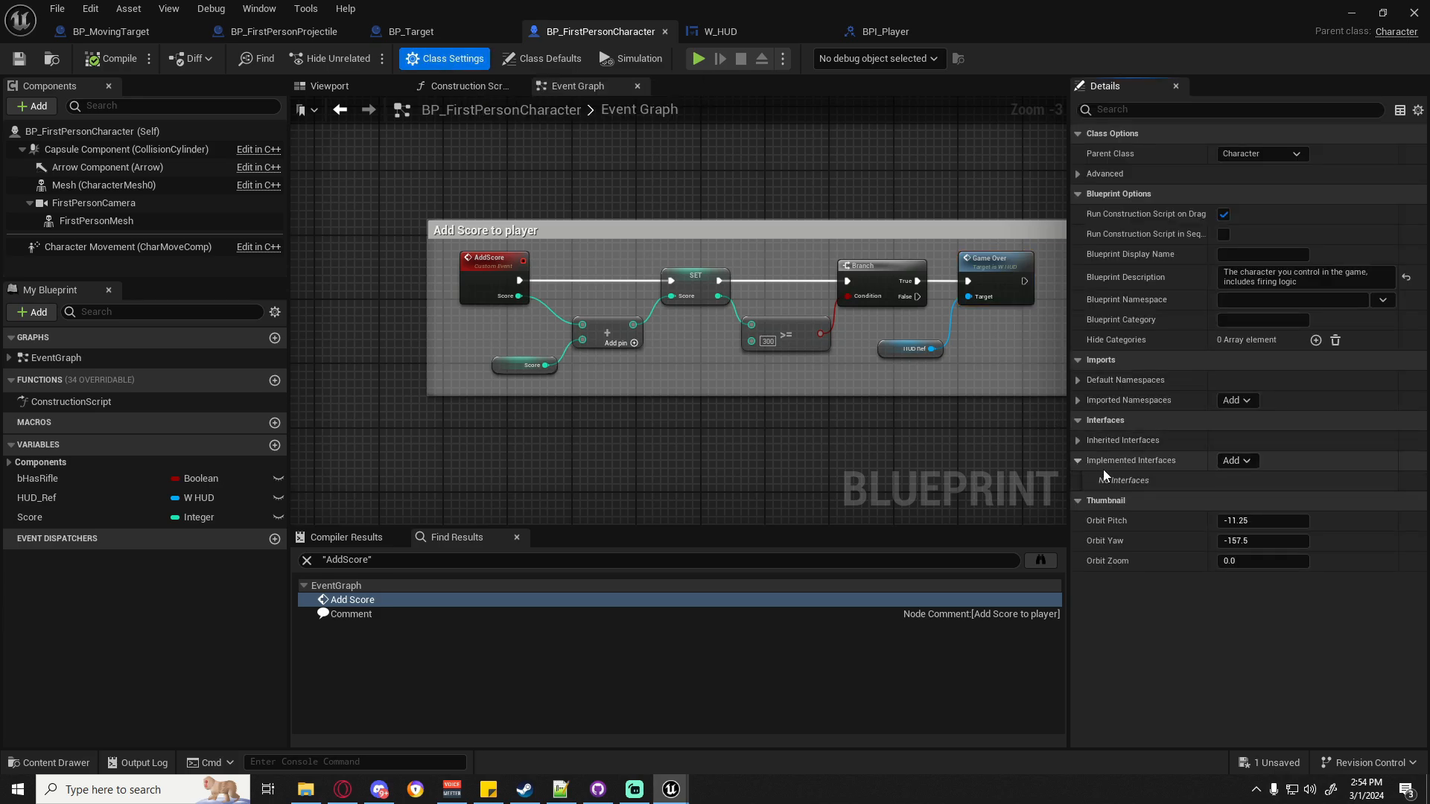
left_click(1232, 461)
type("pp")
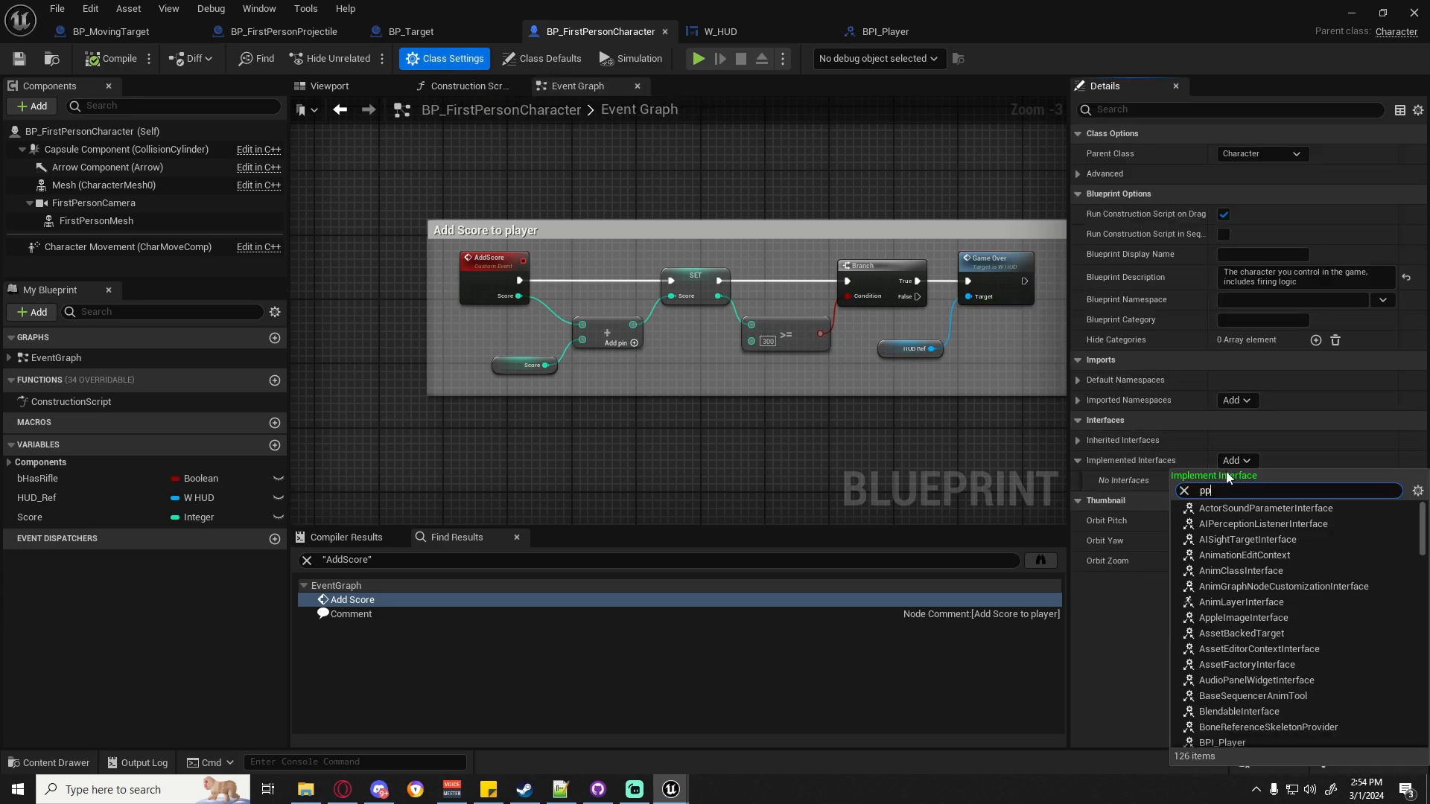
key("BackSpace")
type("layer")
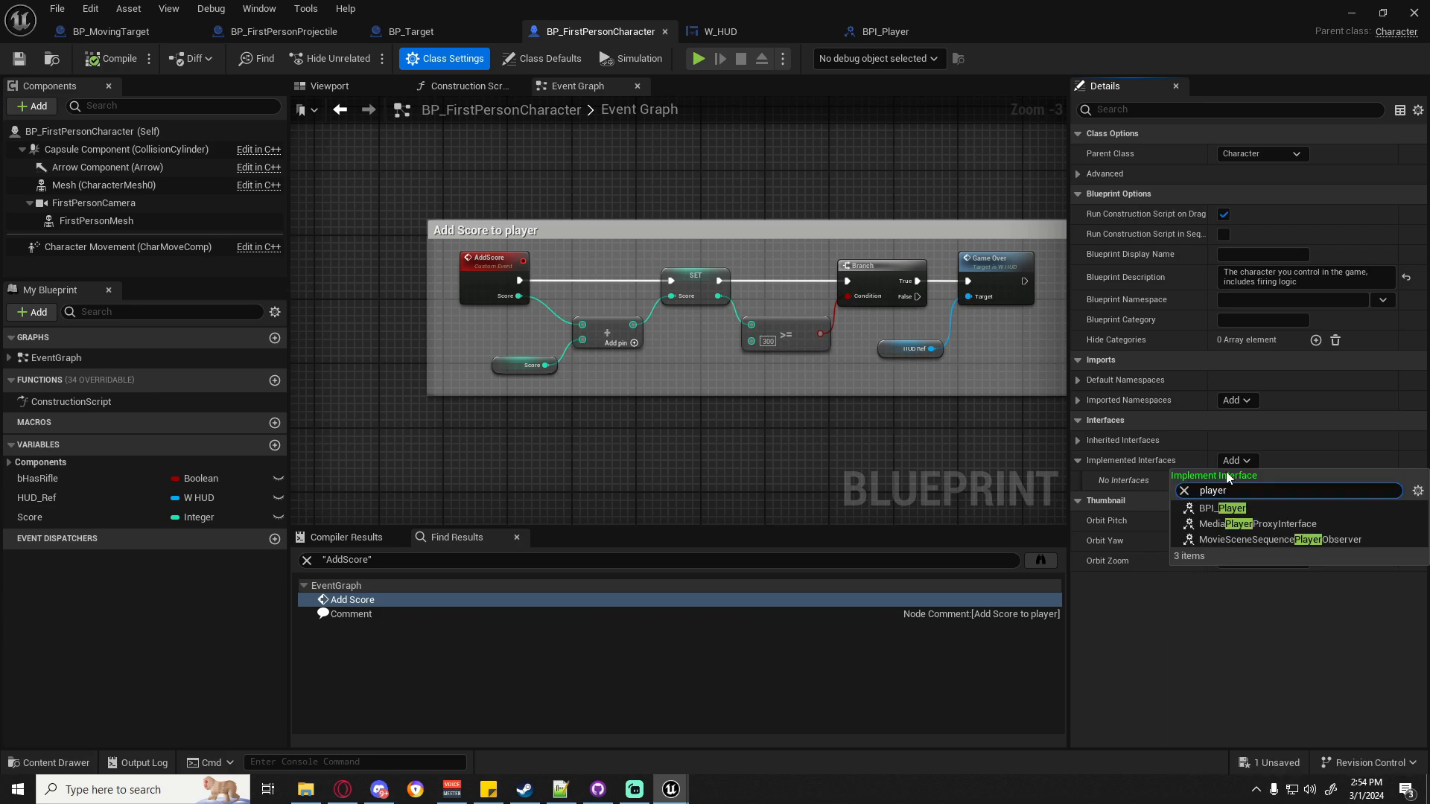
left_click(1220, 509)
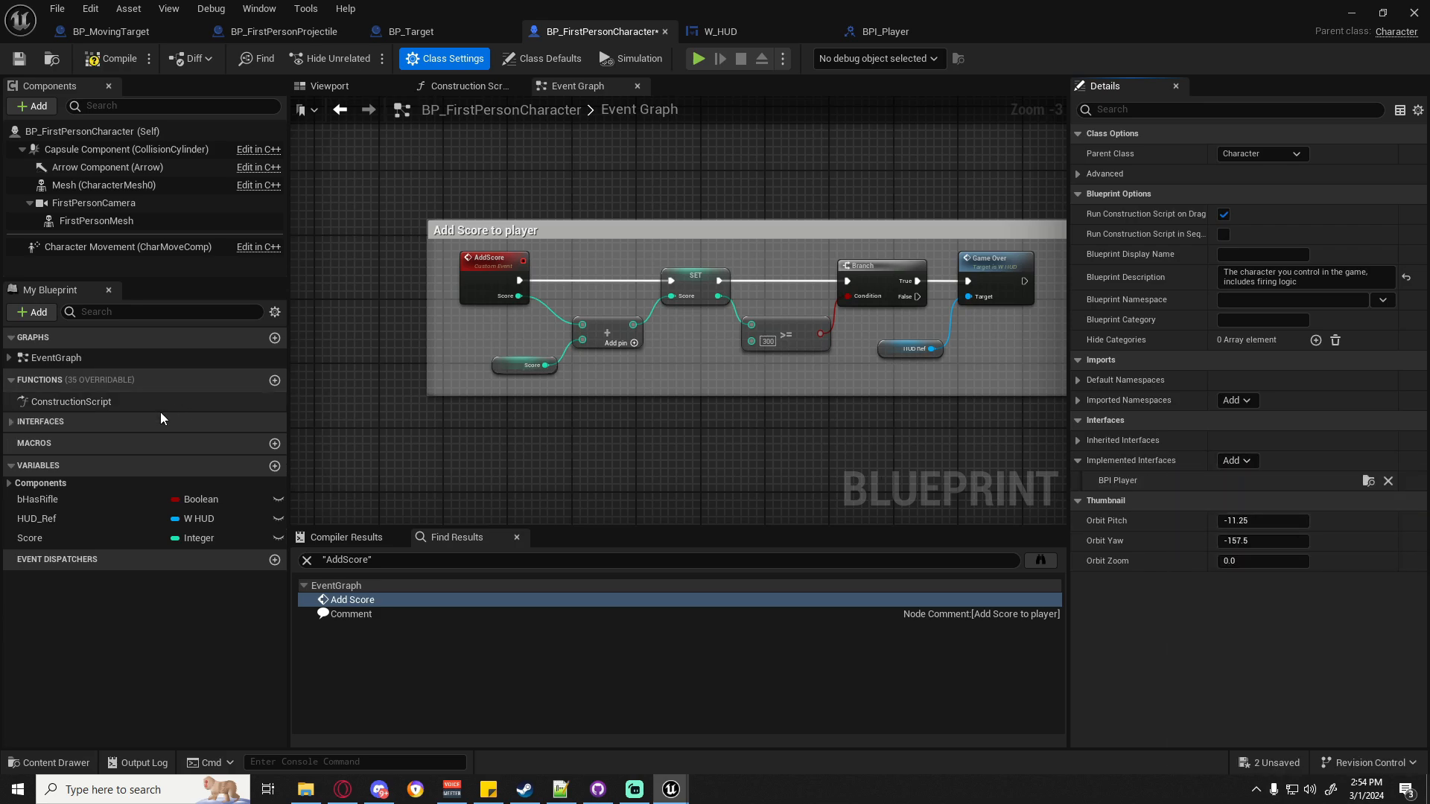
Open the character's Get Player Reference interface function and return a reference to Self through Player Reference, placing the Self node below the function nodes.
left_click(20, 423)
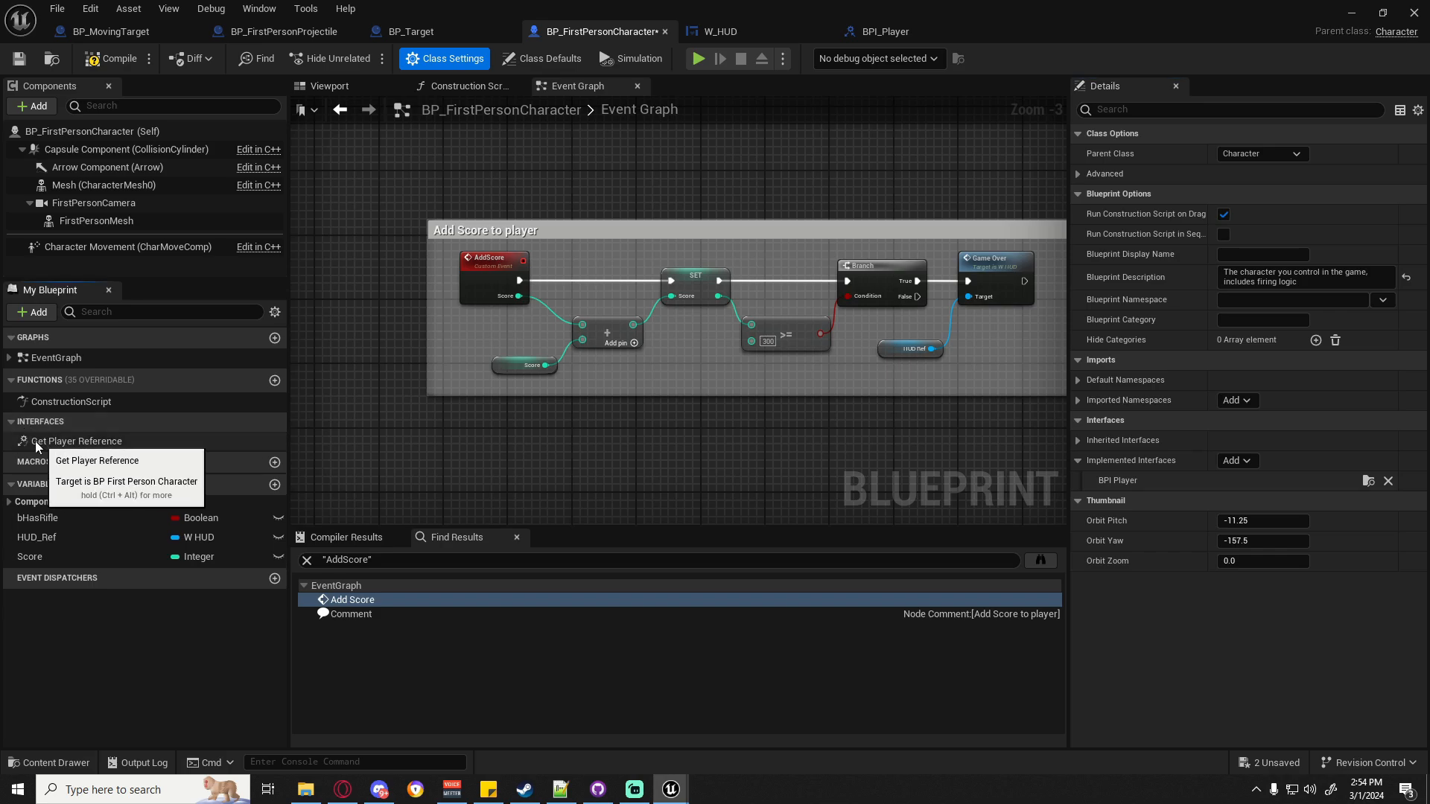
double_click(60, 439)
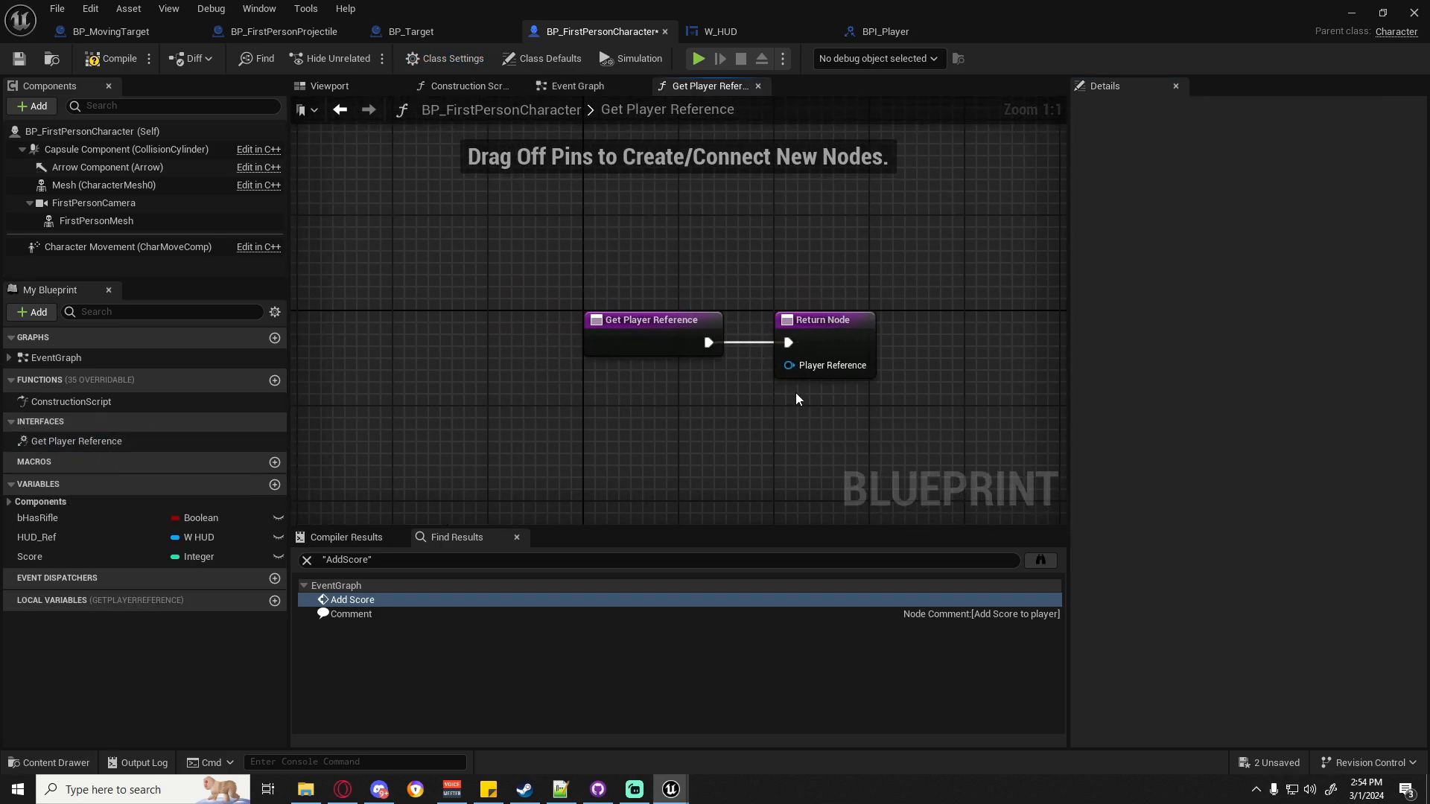
left_click_drag(788, 365, 735, 431)
type("se")
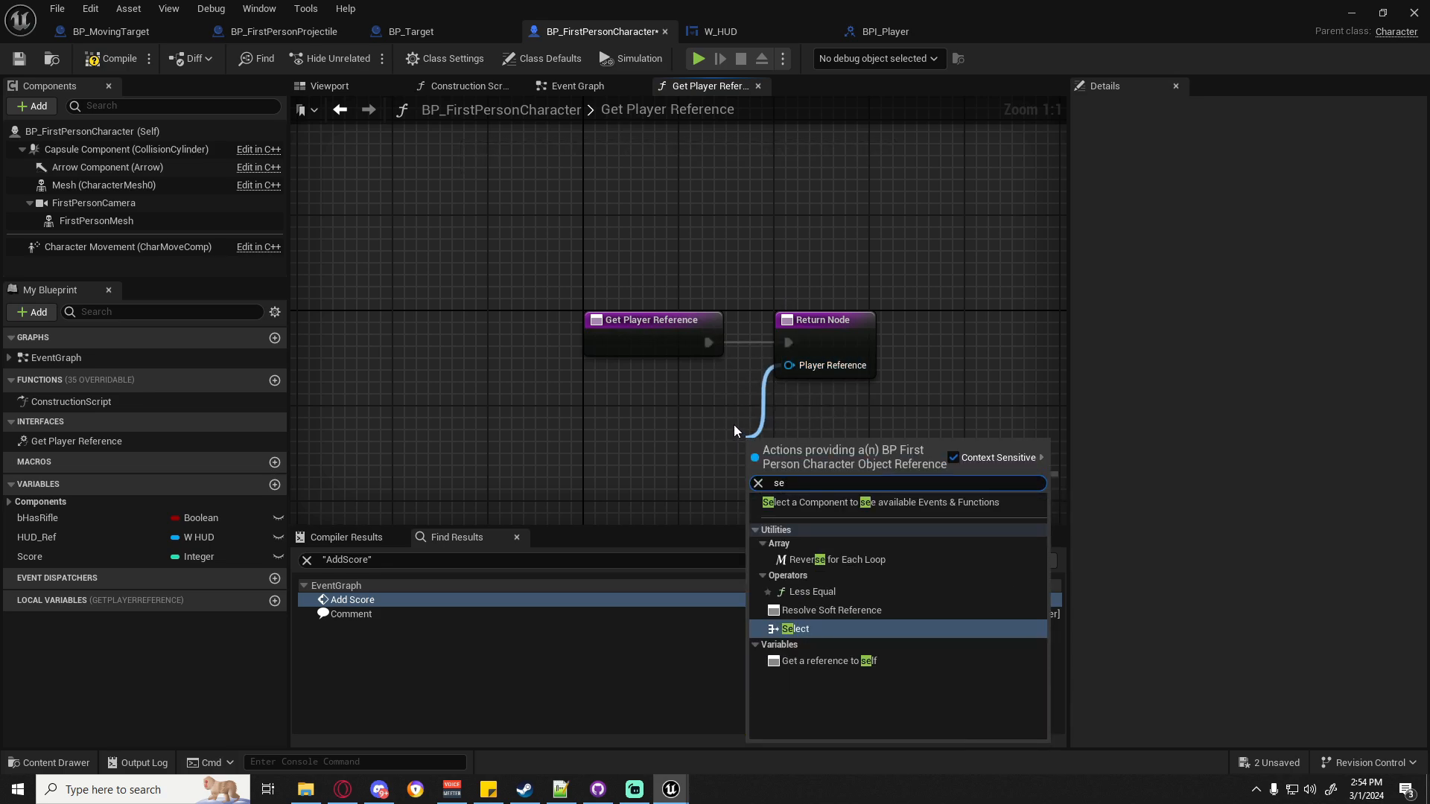
type("lf")
left_click(806, 509)
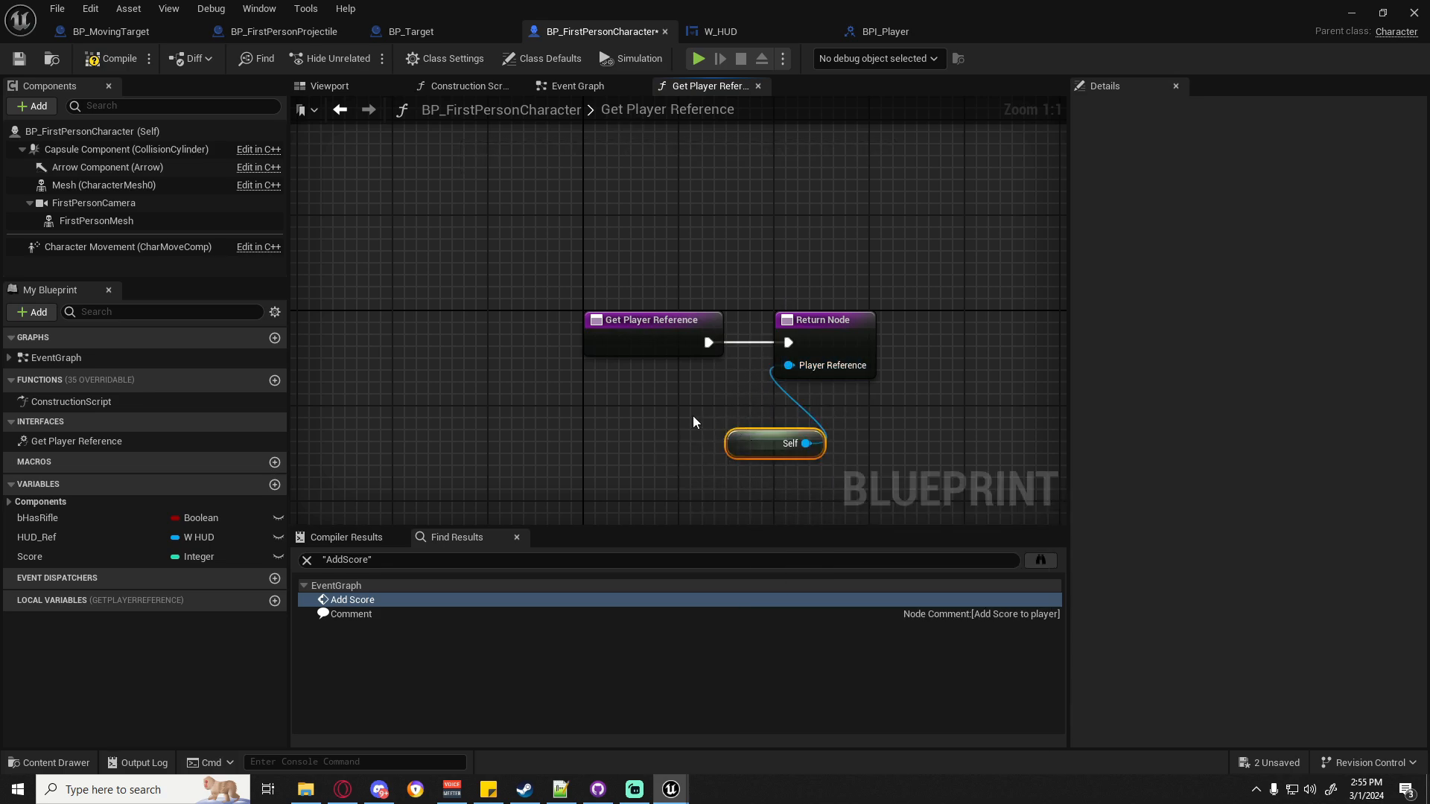
left_click_drag(764, 439, 693, 415)
left_click_drag(458, 316, 813, 484)
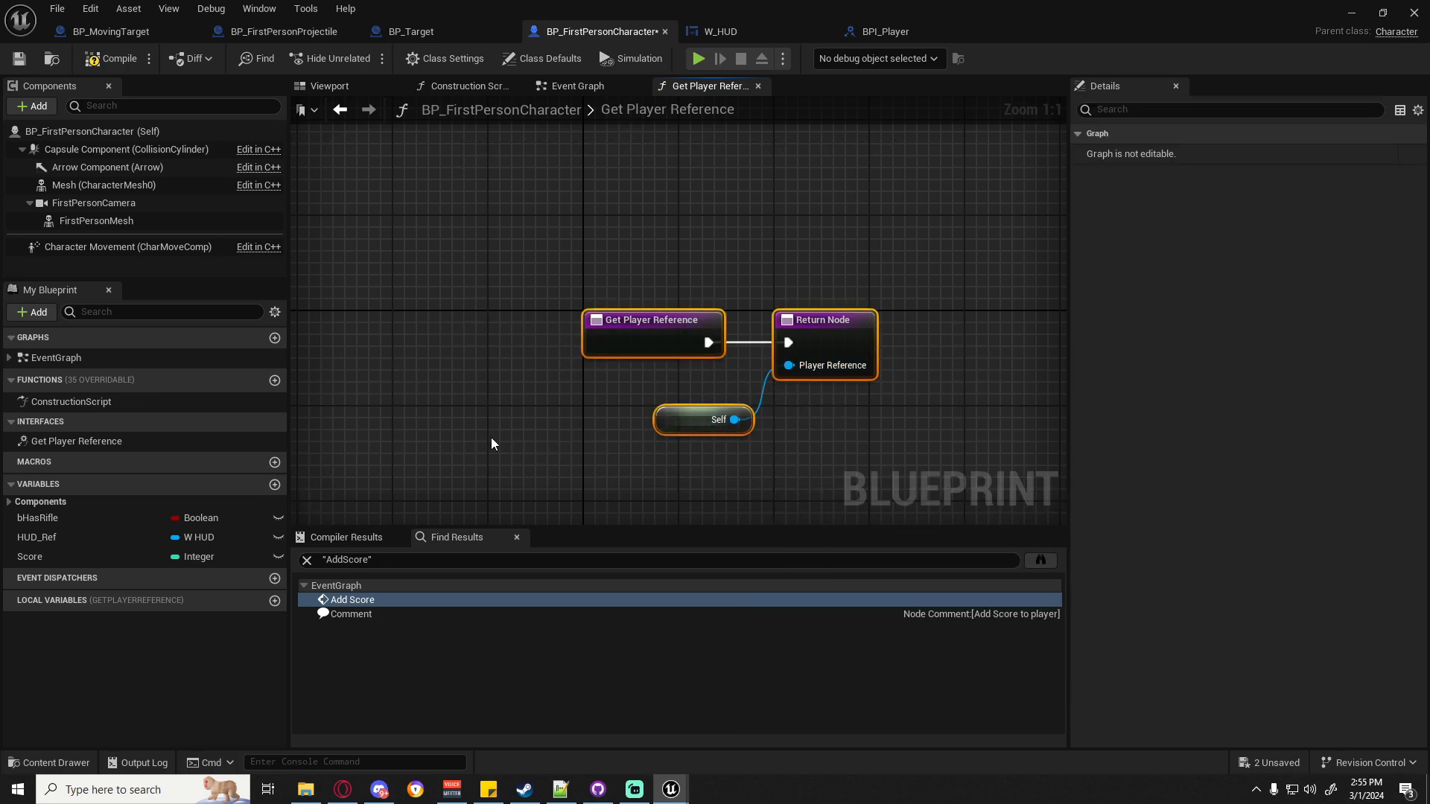
Place a Get Player Pawn node in the character's Event Graph and call the Get Player Reference message on its return value.
left_click(578, 86)
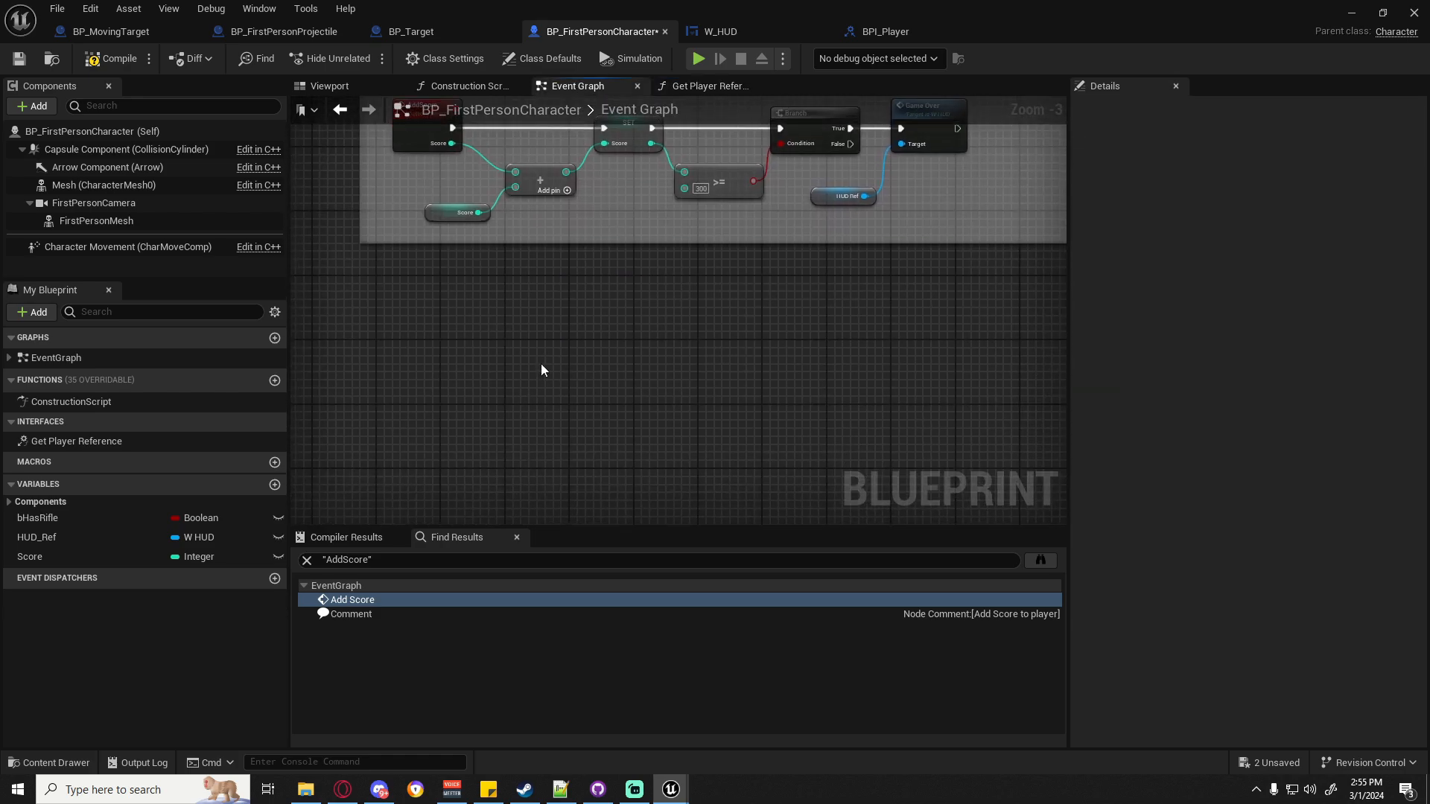
right_click(541, 370)
type("get p")
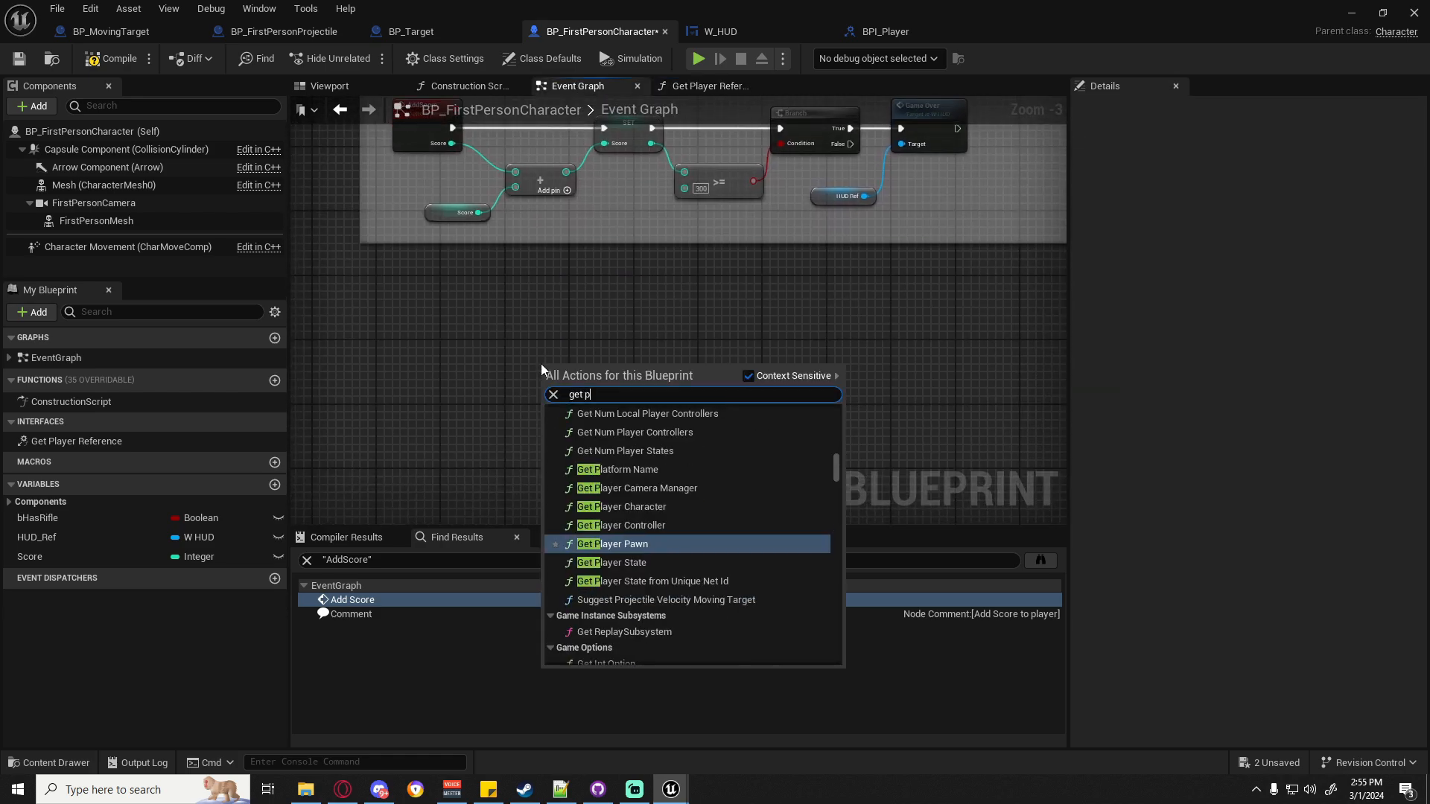
type("layer pawn")
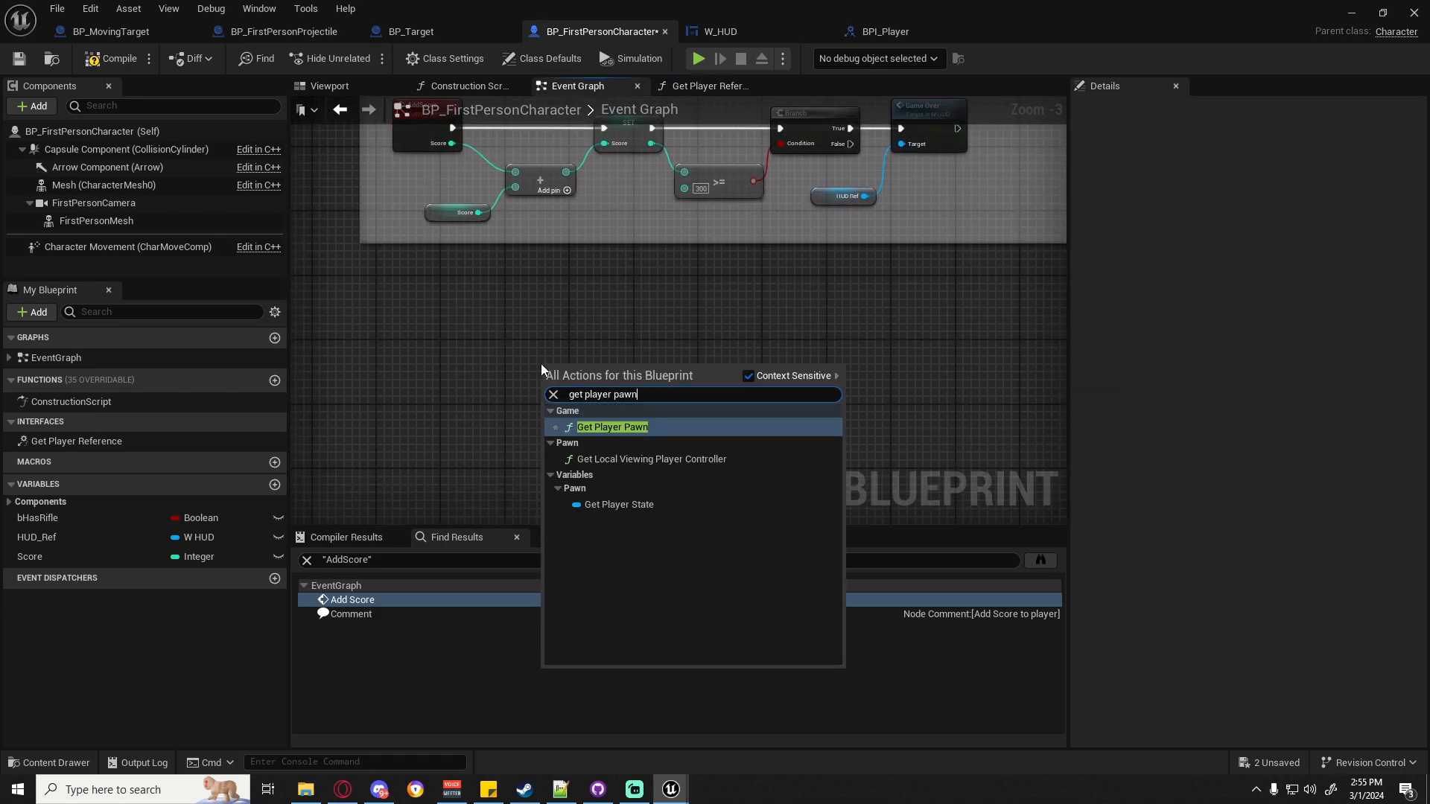
left_click(599, 421)
left_click_drag(615, 385, 633, 356)
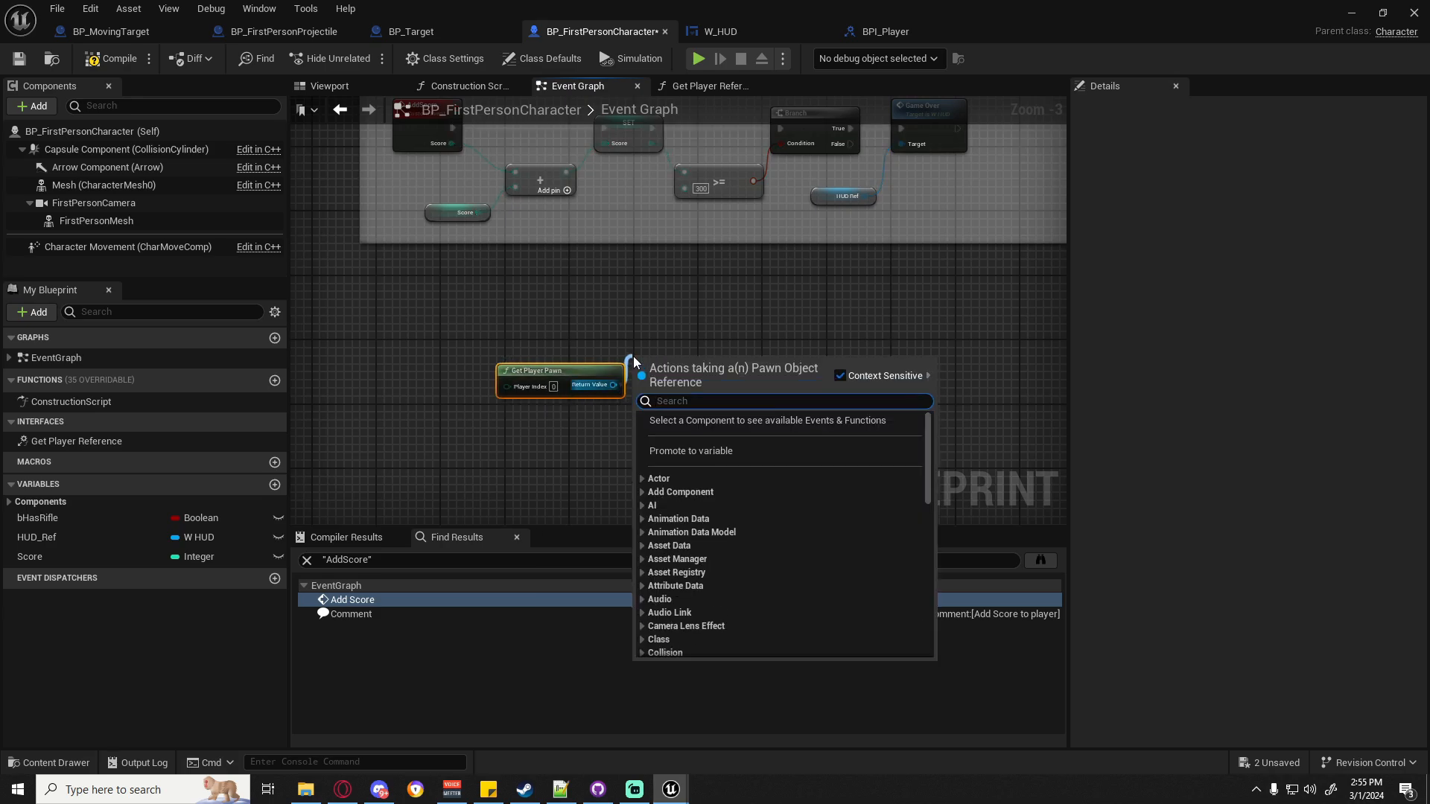
type("get player ref")
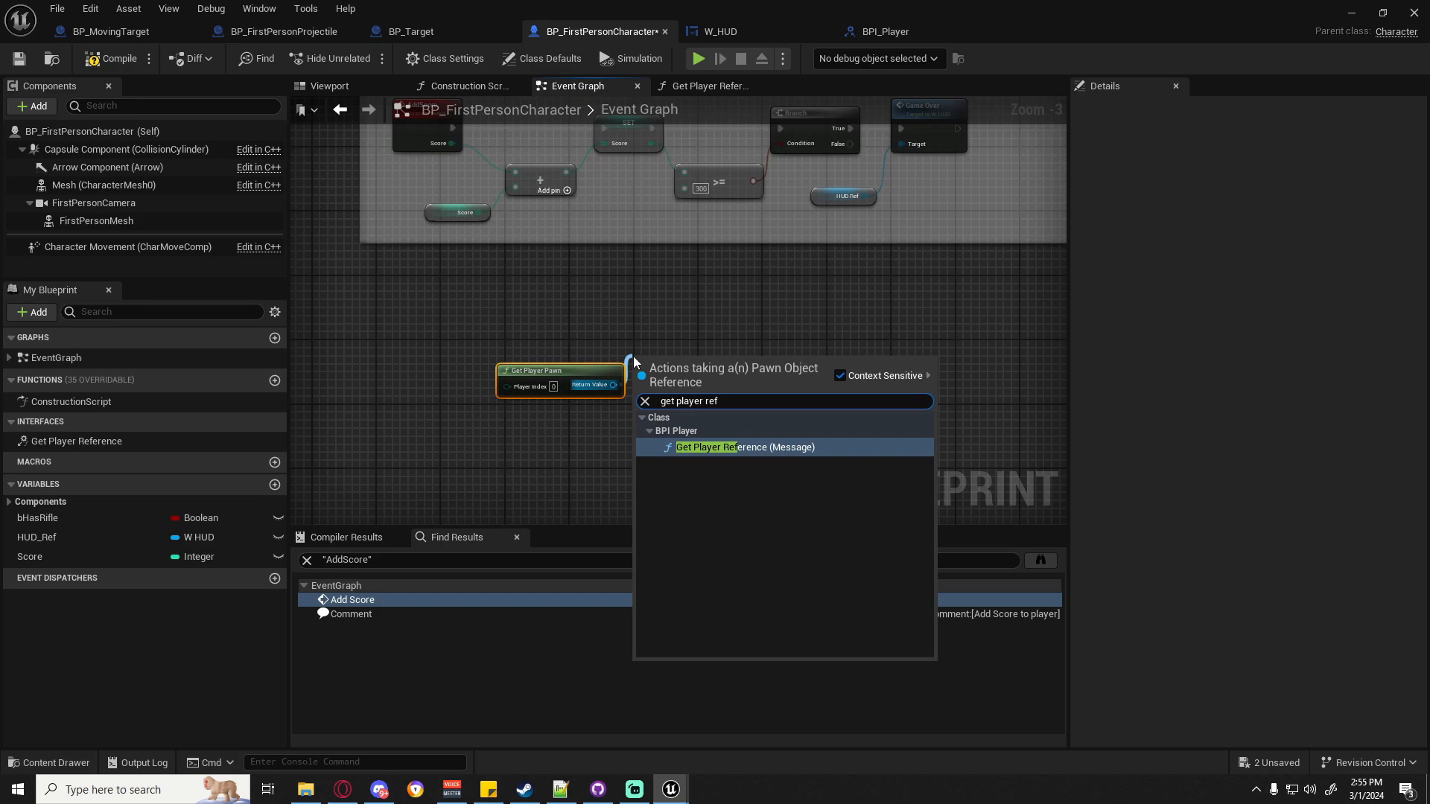
key("Return")
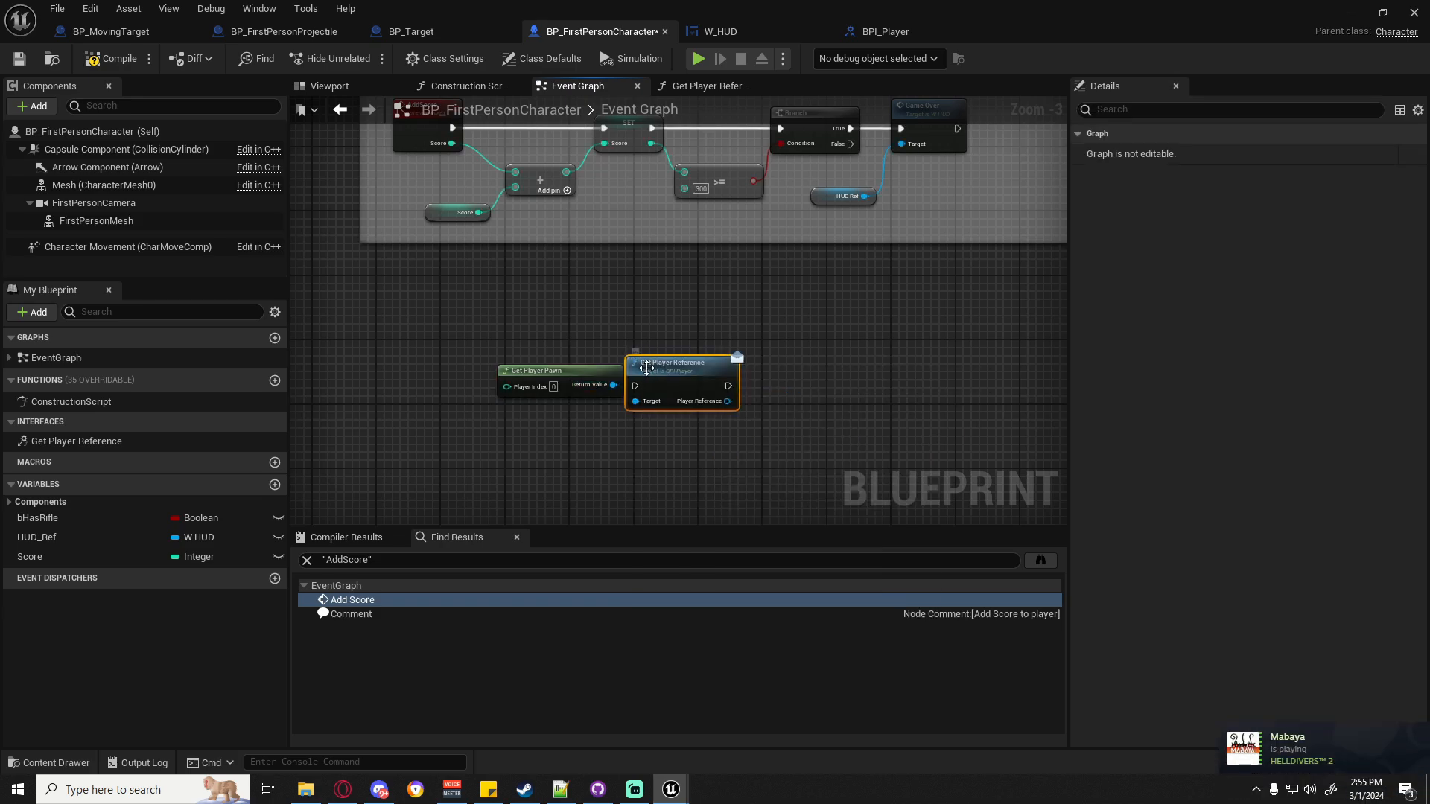
Delete the trial Get Player Pawn and Get Player Reference nodes from the Event Graph.
left_click_drag(663, 364, 688, 317)
left_click_drag(752, 353, 812, 376)
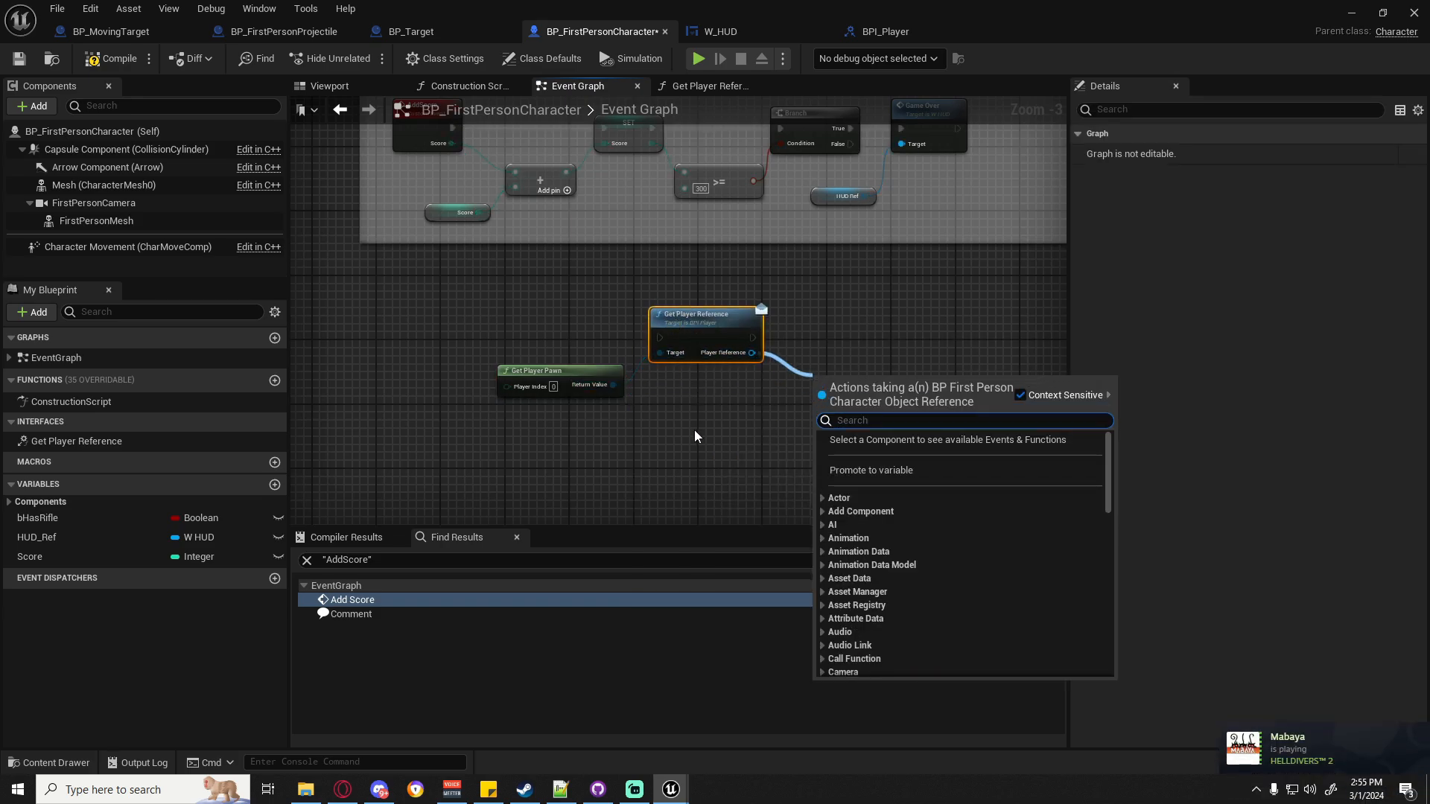
left_click_drag(485, 286, 851, 475)
key("Delete")
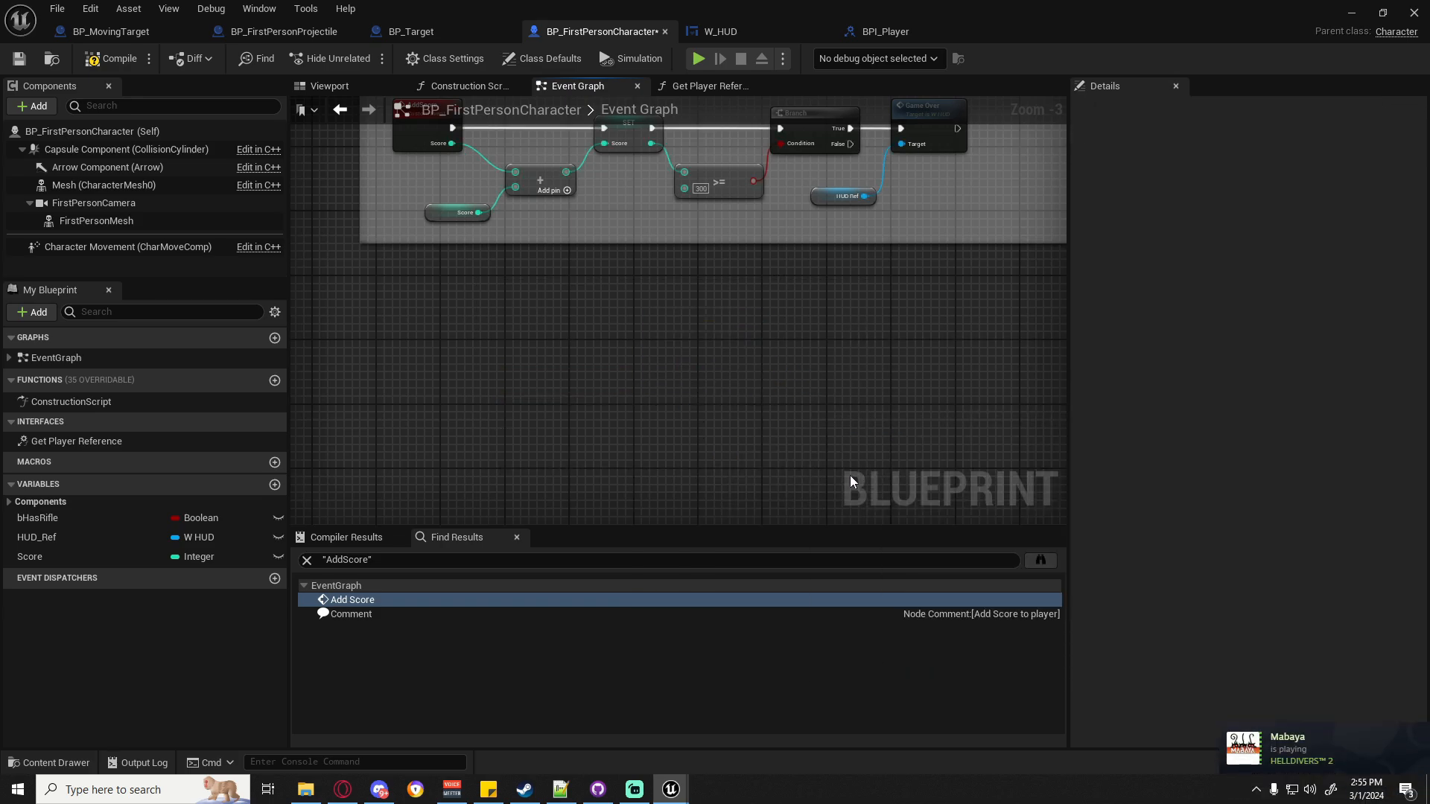
Save the BP_FirstPersonCharacter blueprint and all other unsaved assets.
left_click(18, 60)
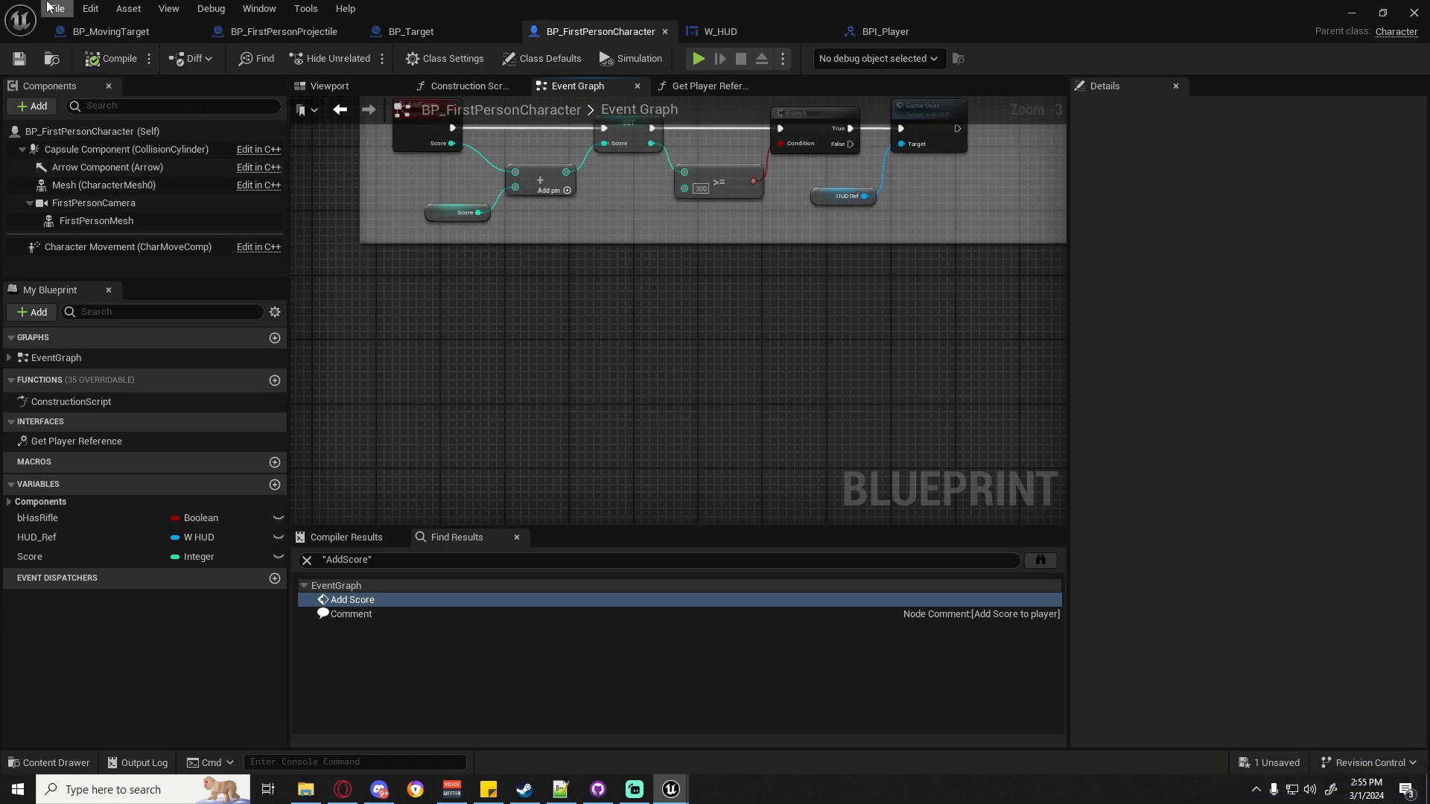
left_click(56, 9)
left_click(121, 97)
Examine the BP_Target Event Graph, including the projectile casts on the ring hit events and the target drop logic.
left_click(411, 32)
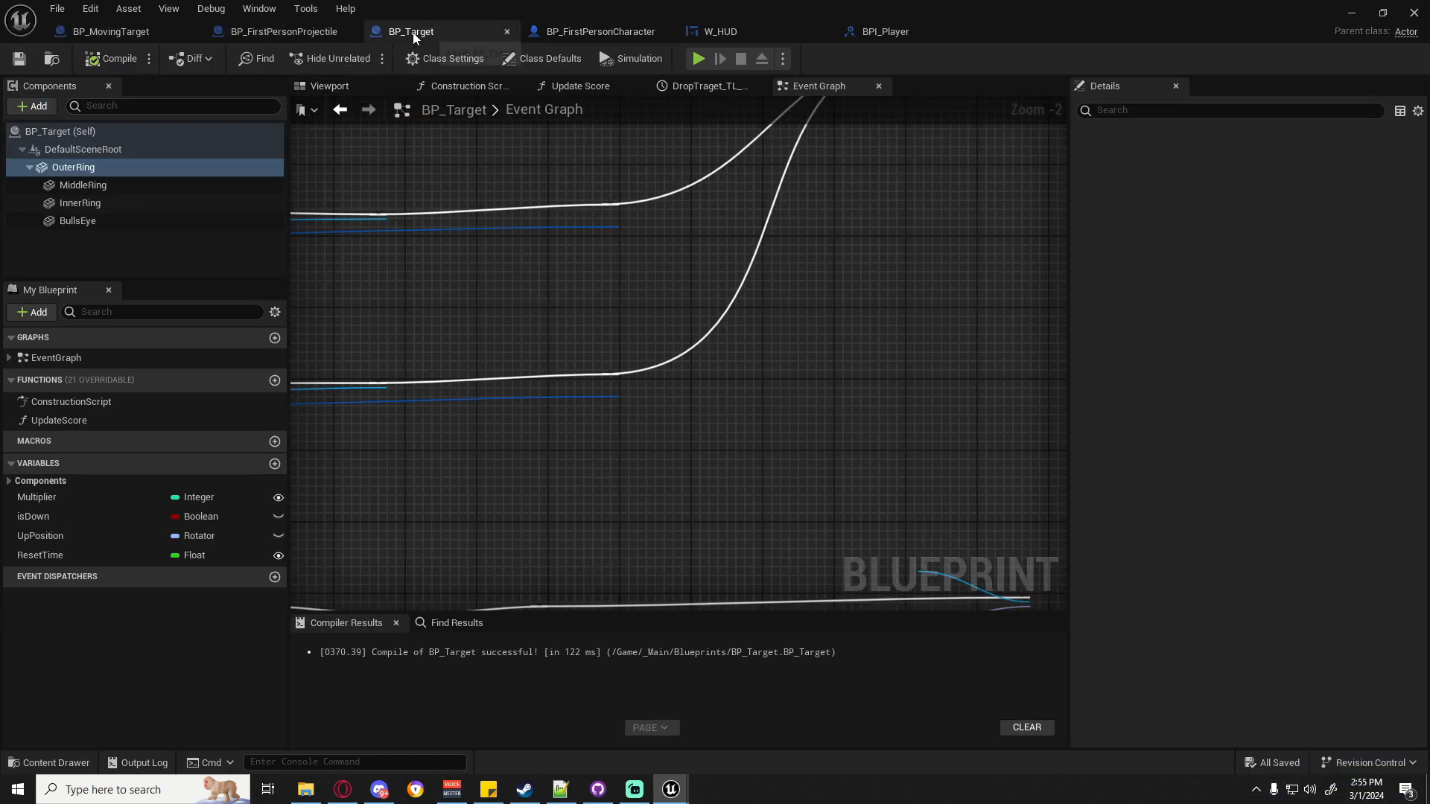
right_click_drag(627, 216, 588, 447)
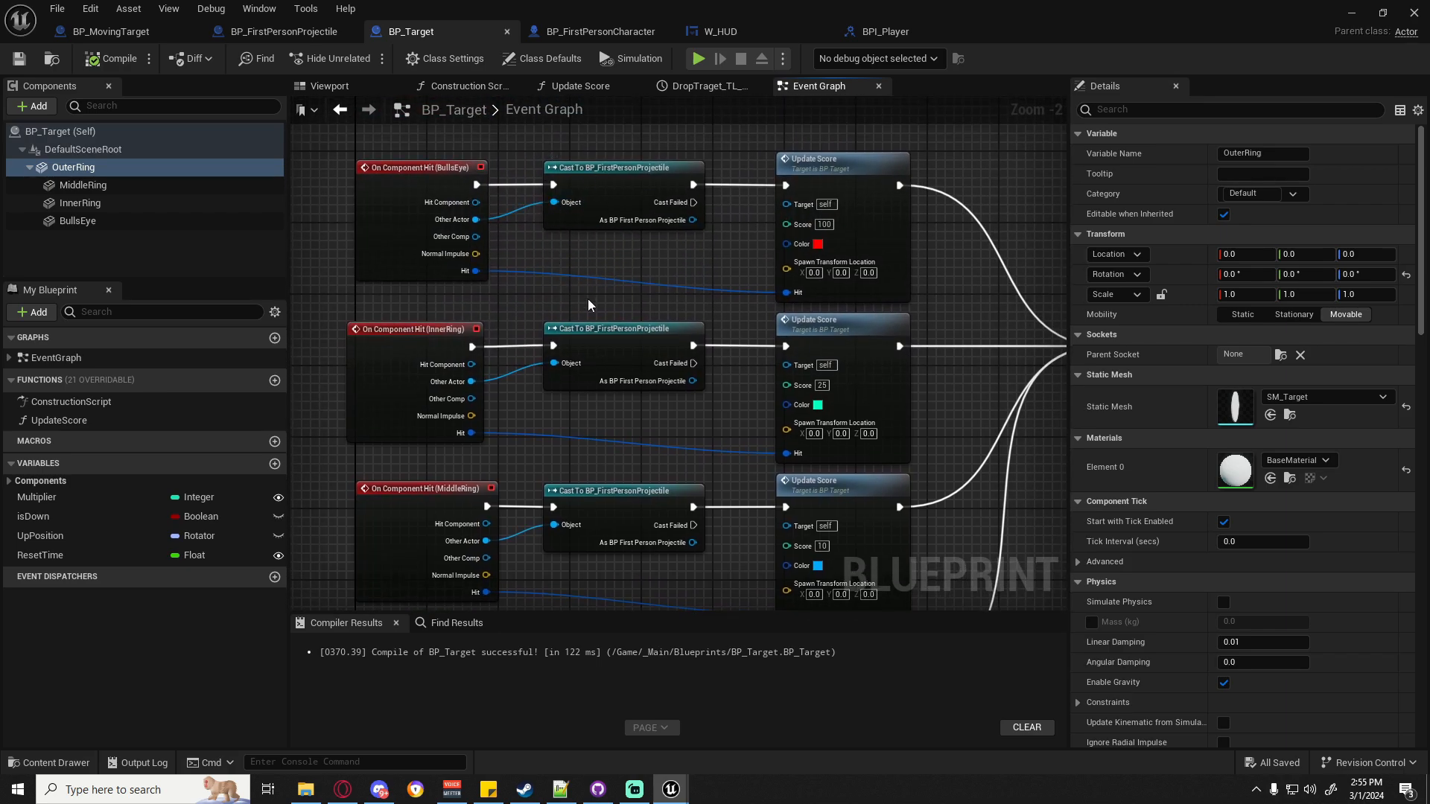
left_click_drag(518, 148, 588, 202)
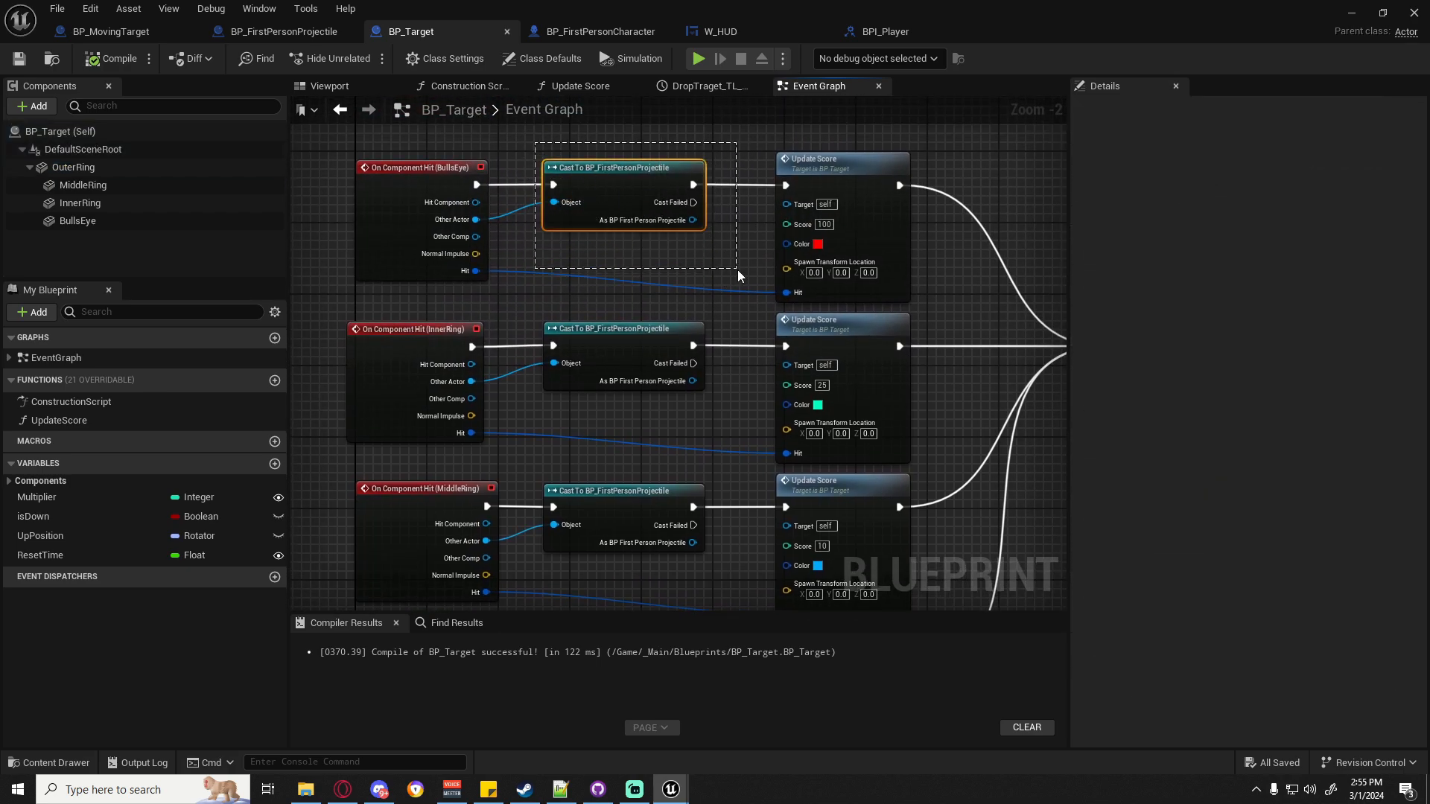
left_click_drag(737, 270, 737, 269)
right_click_drag(666, 380, 661, 227)
scroll(660, 232, "down", 2)
right_click_drag(646, 313, 521, 124)
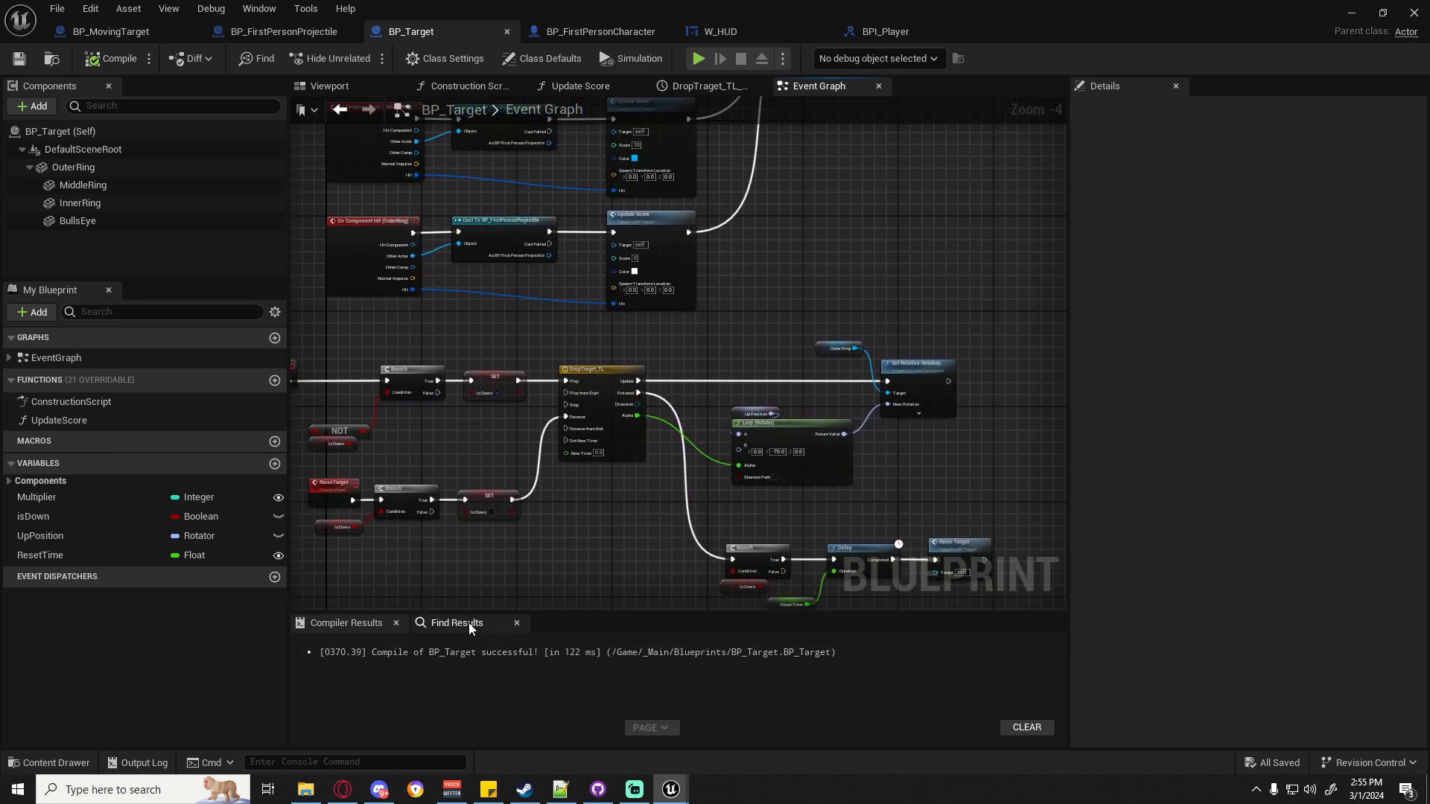
right_click_drag(890, 260, 549, 427)
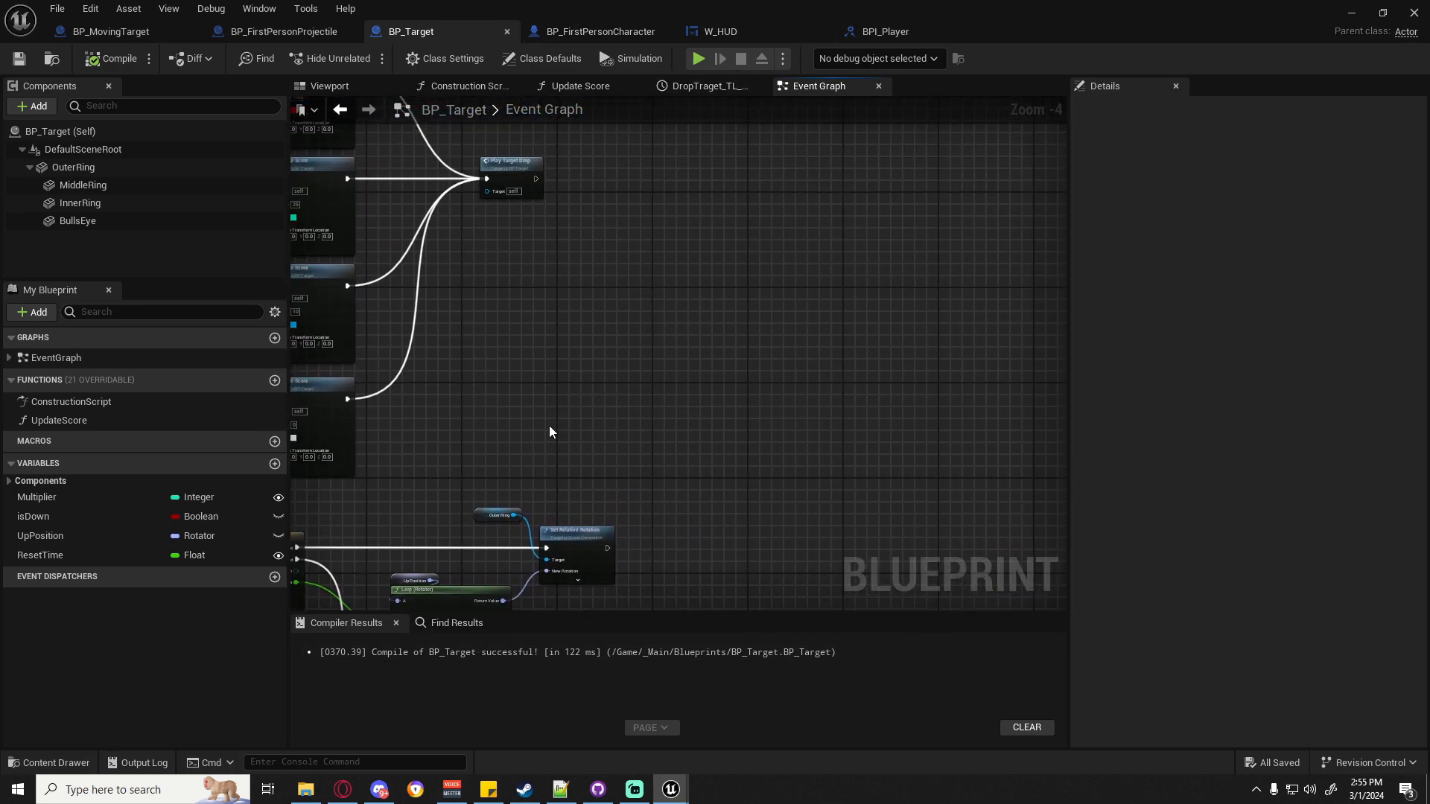
Find all references to Cast To BP_FirstPersonCharacter in BP_Target using a temporary cast node, and delete that node from the Event Graph.
right_click(700, 336)
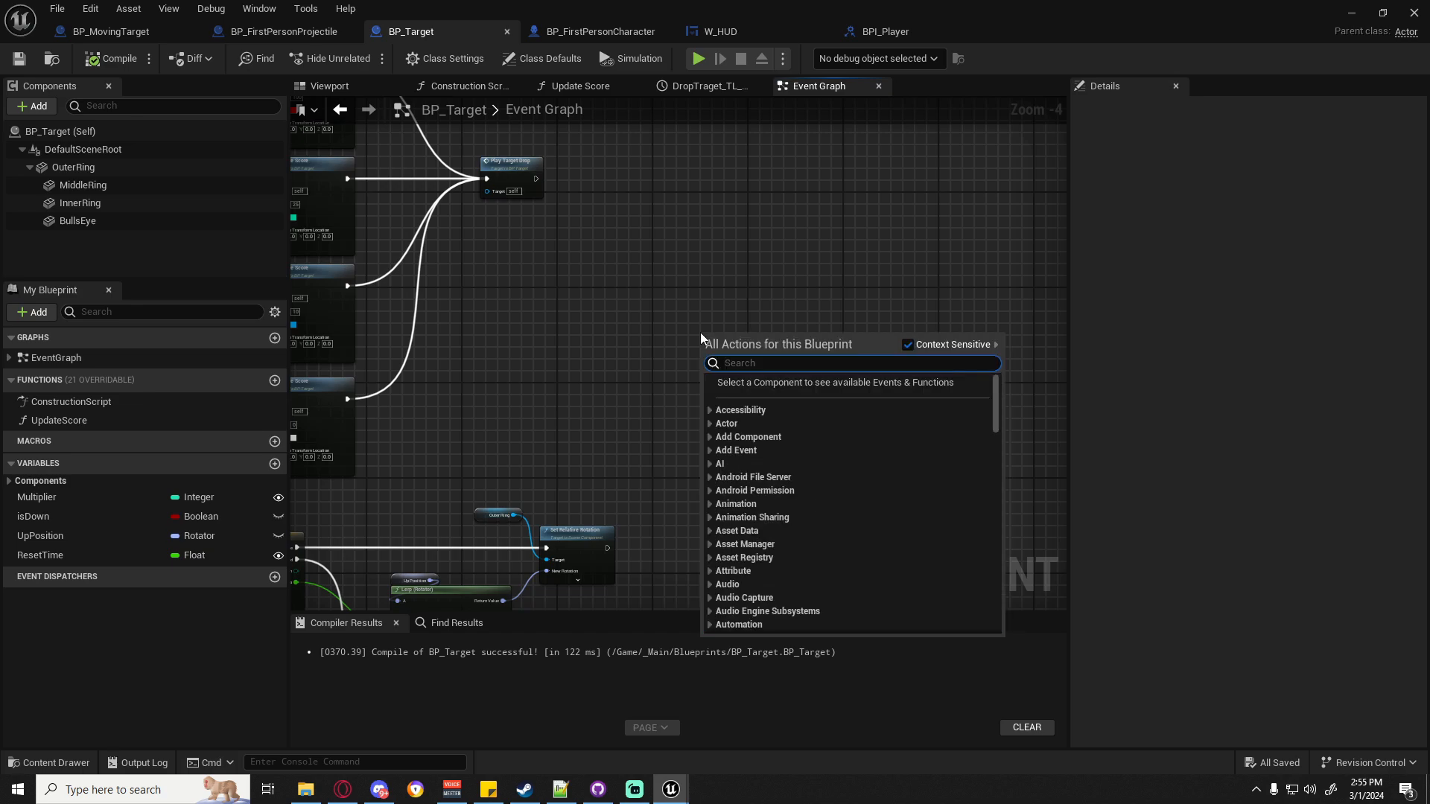
type("cast to first")
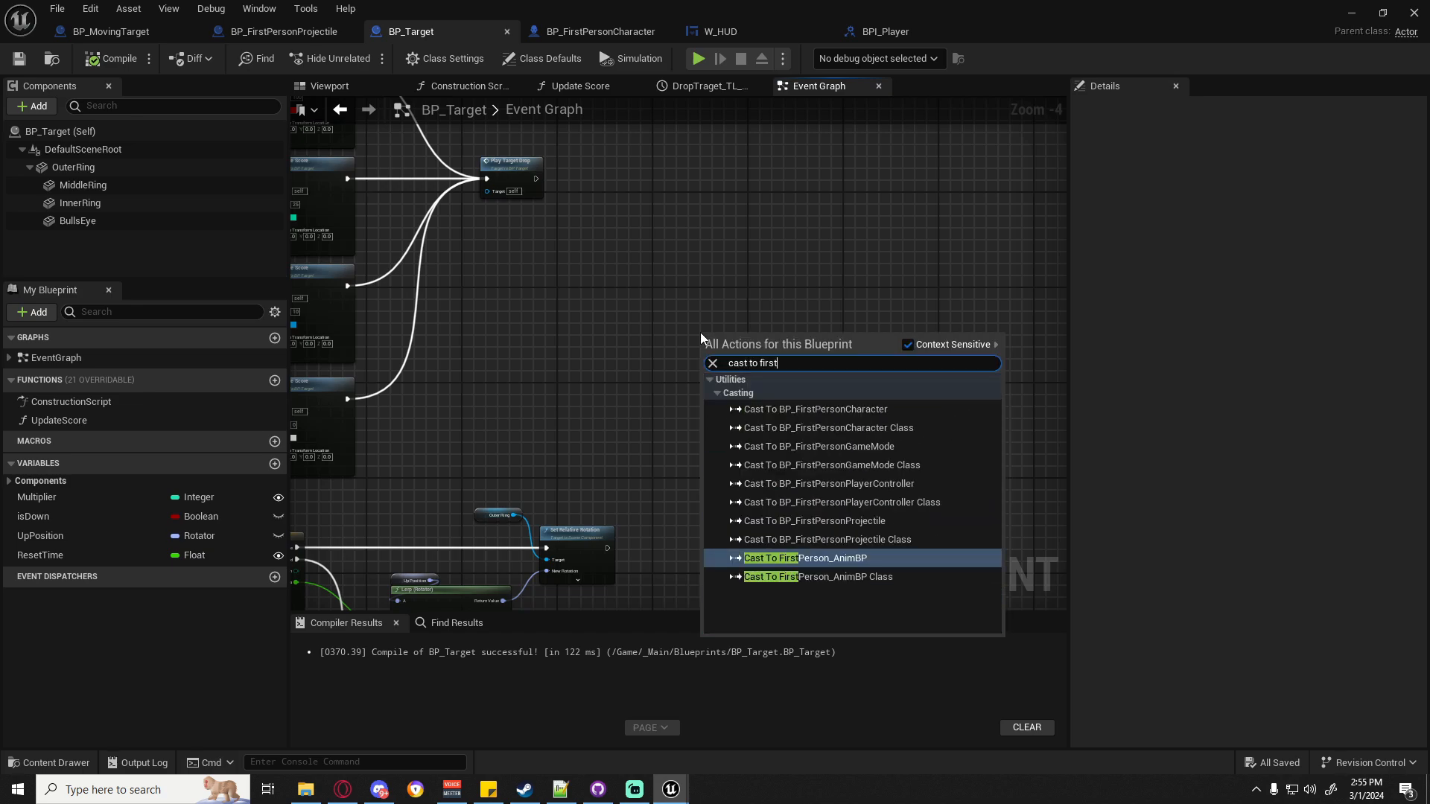
type(" person")
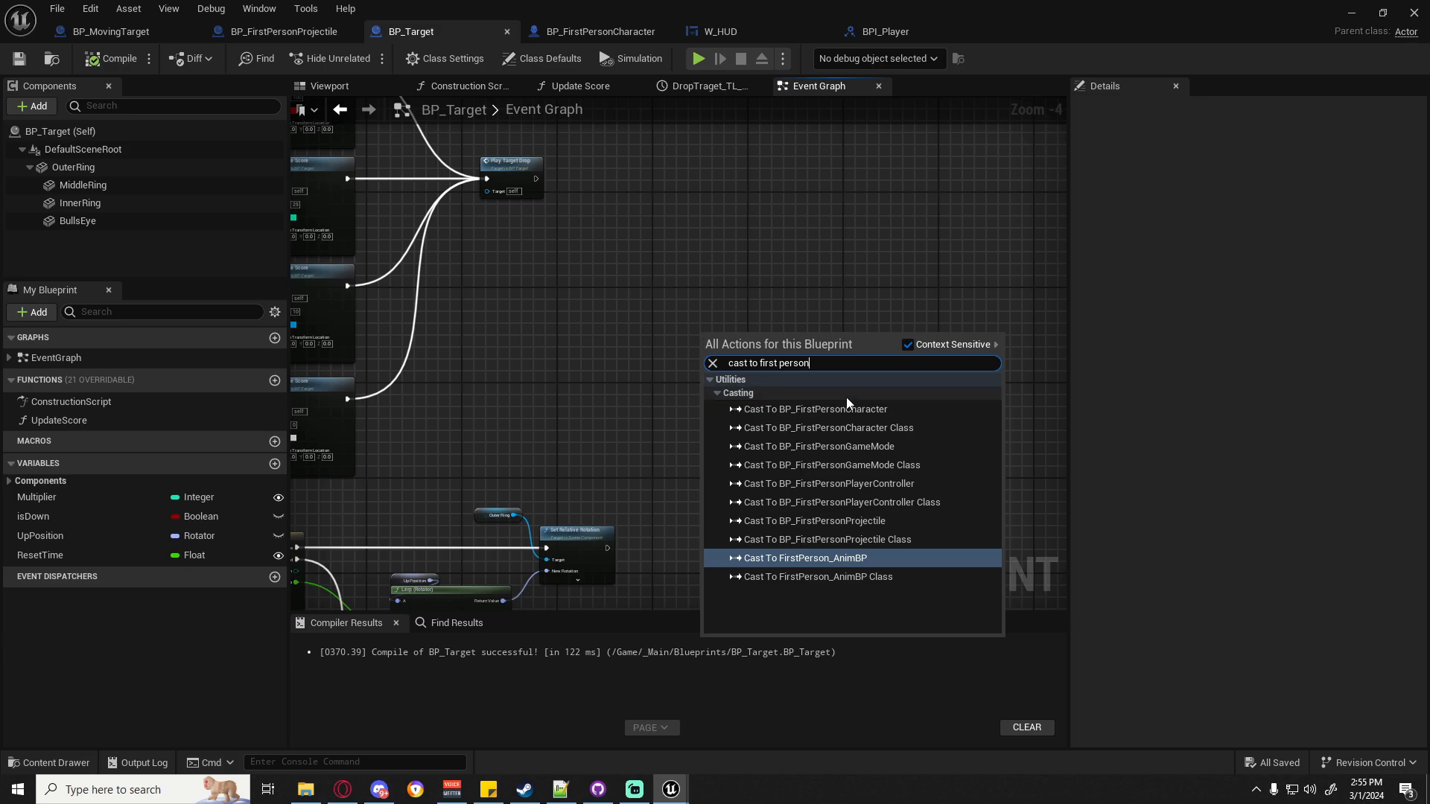
left_click(846, 408)
scroll(767, 380, "up", 4)
right_click(722, 324)
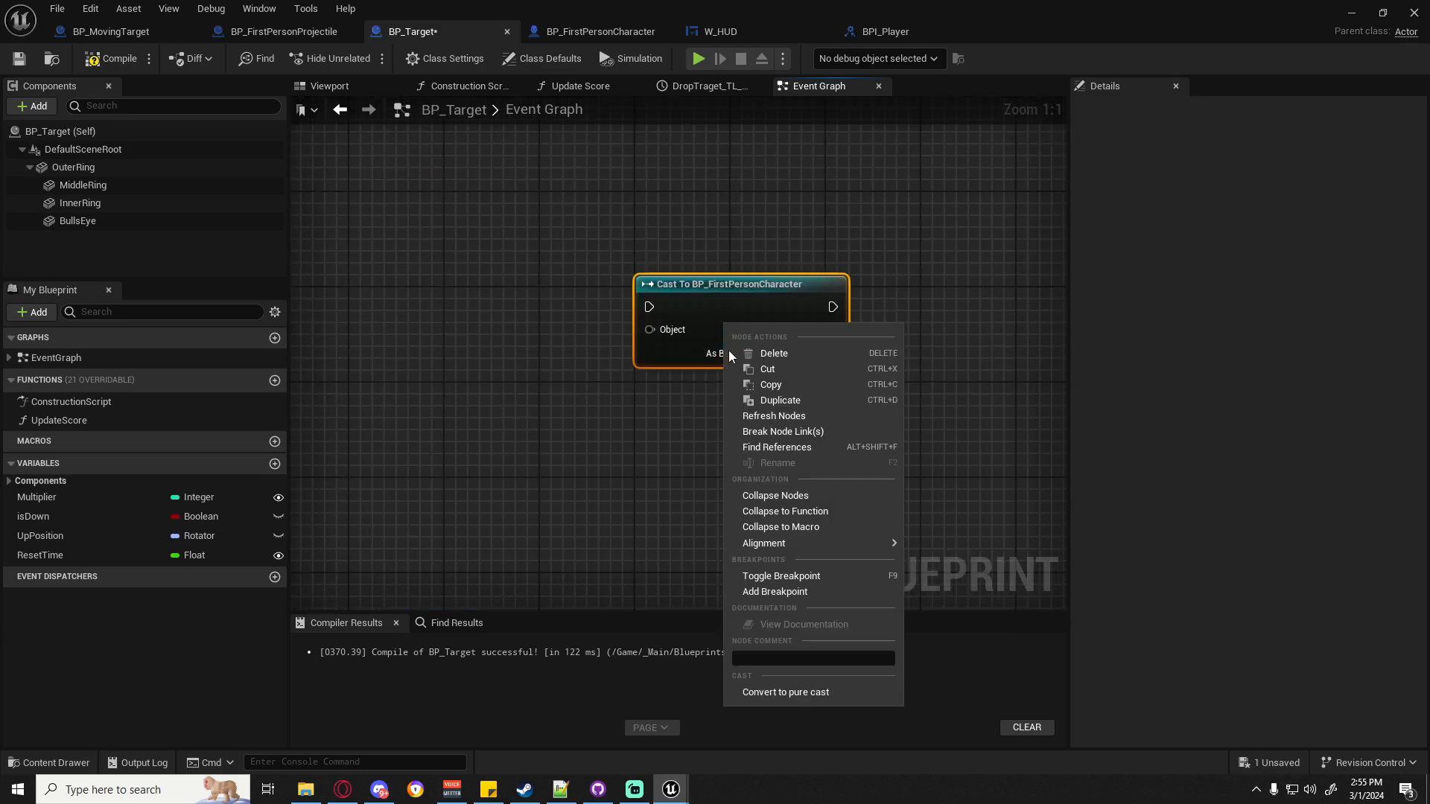
left_click(753, 447)
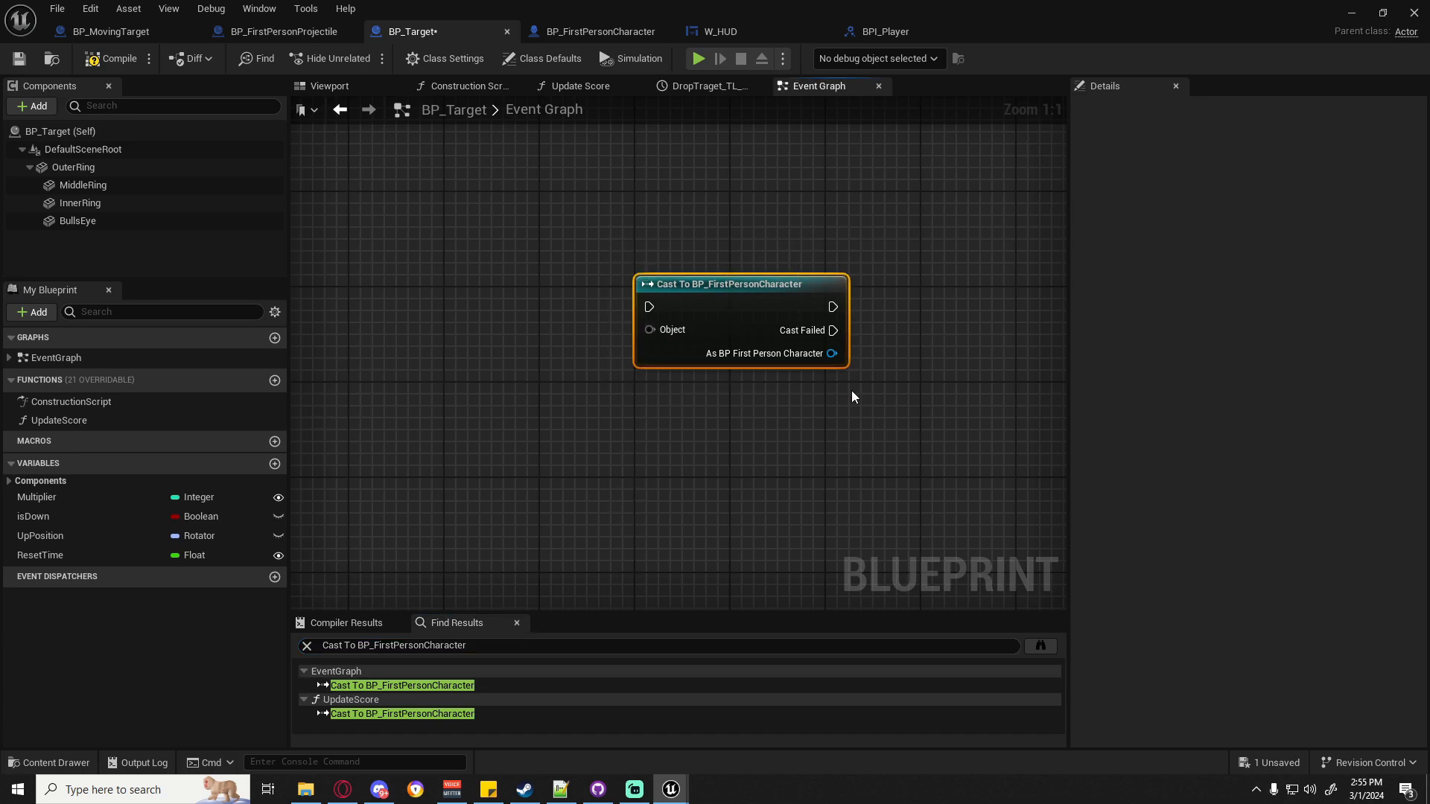
key("Delete")
In the Update Score function, replace the cast with a Get Player Reference message called on Get Player Pawn's return value.
left_click(393, 715)
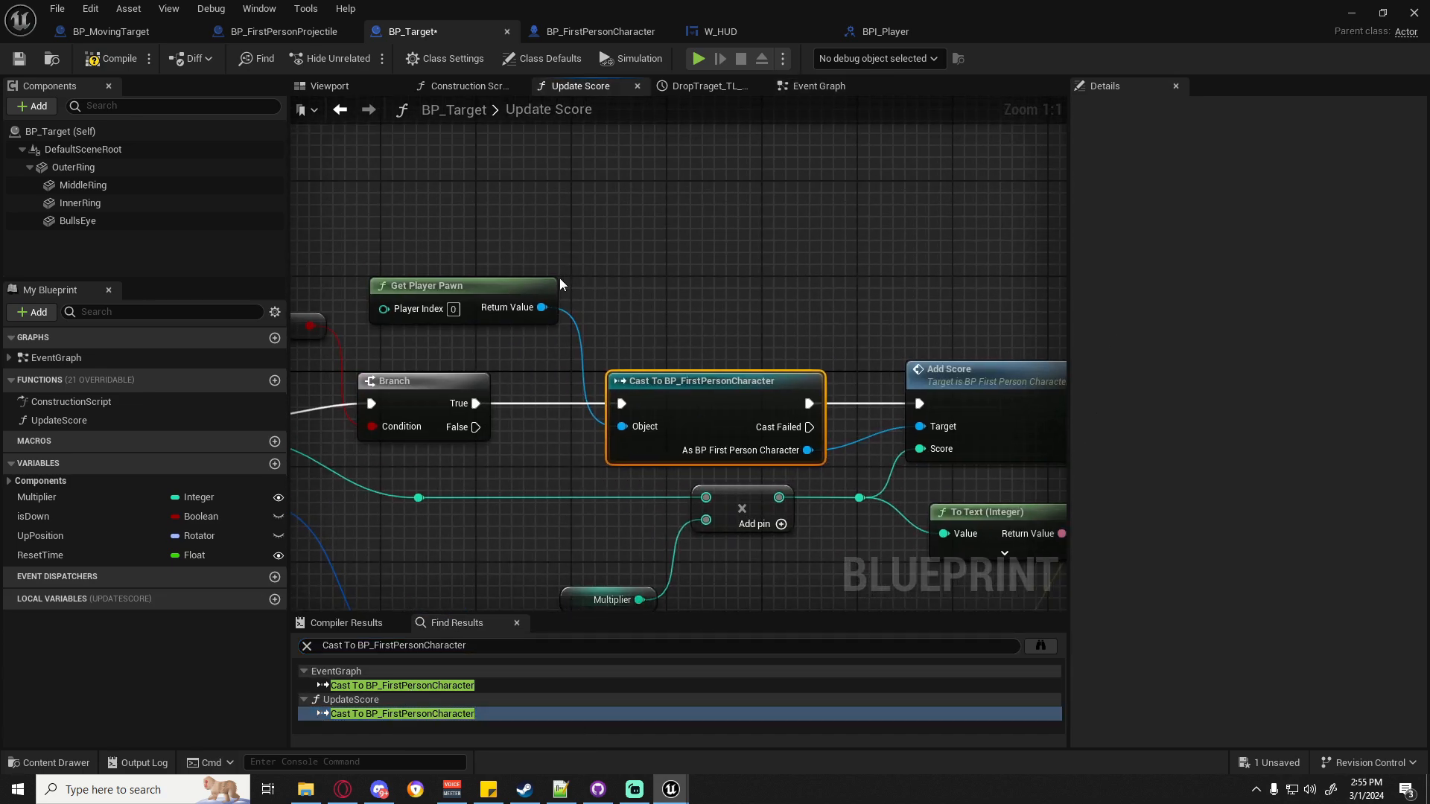
left_click_drag(664, 417, 662, 416)
key("Delete")
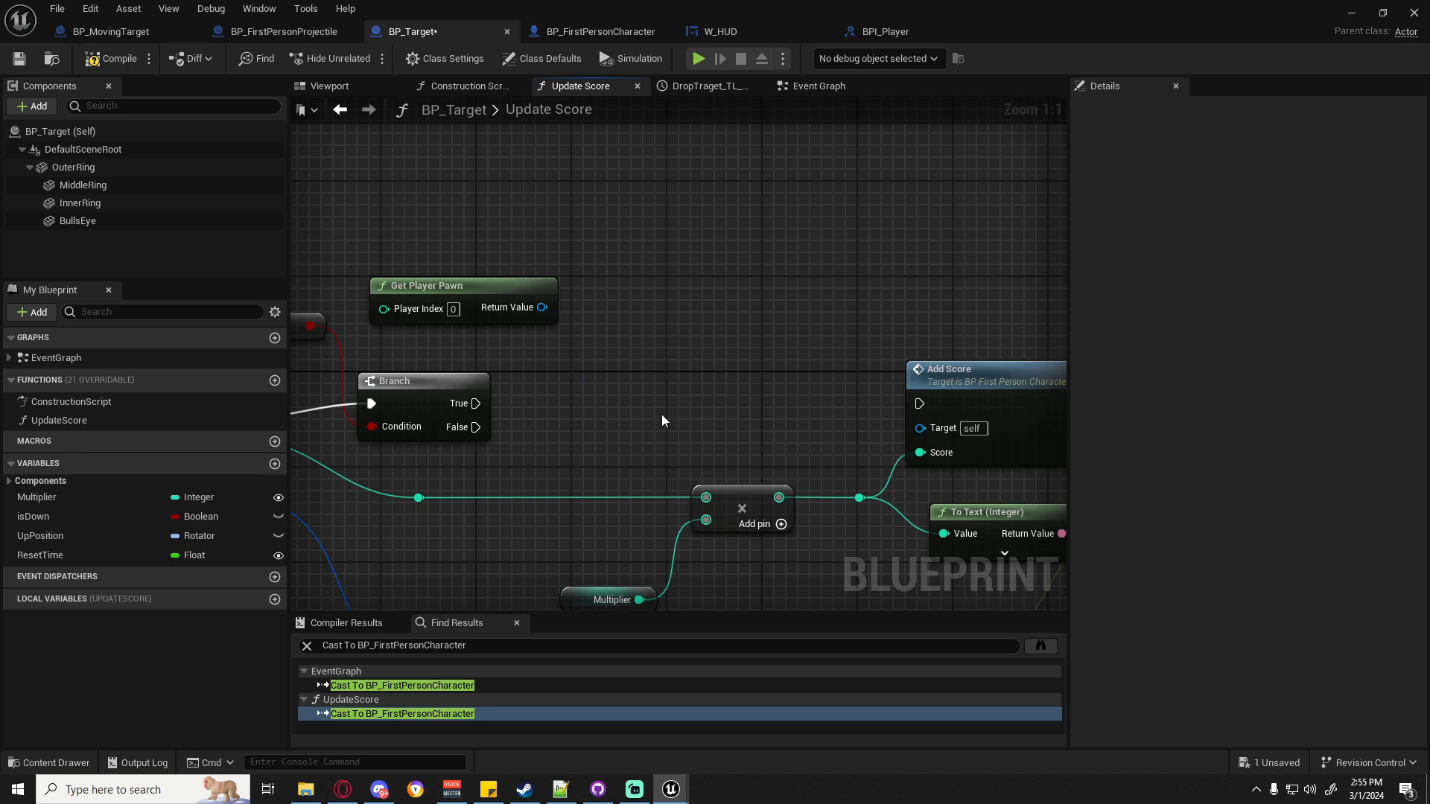
left_click_drag(544, 306, 587, 347)
type("get")
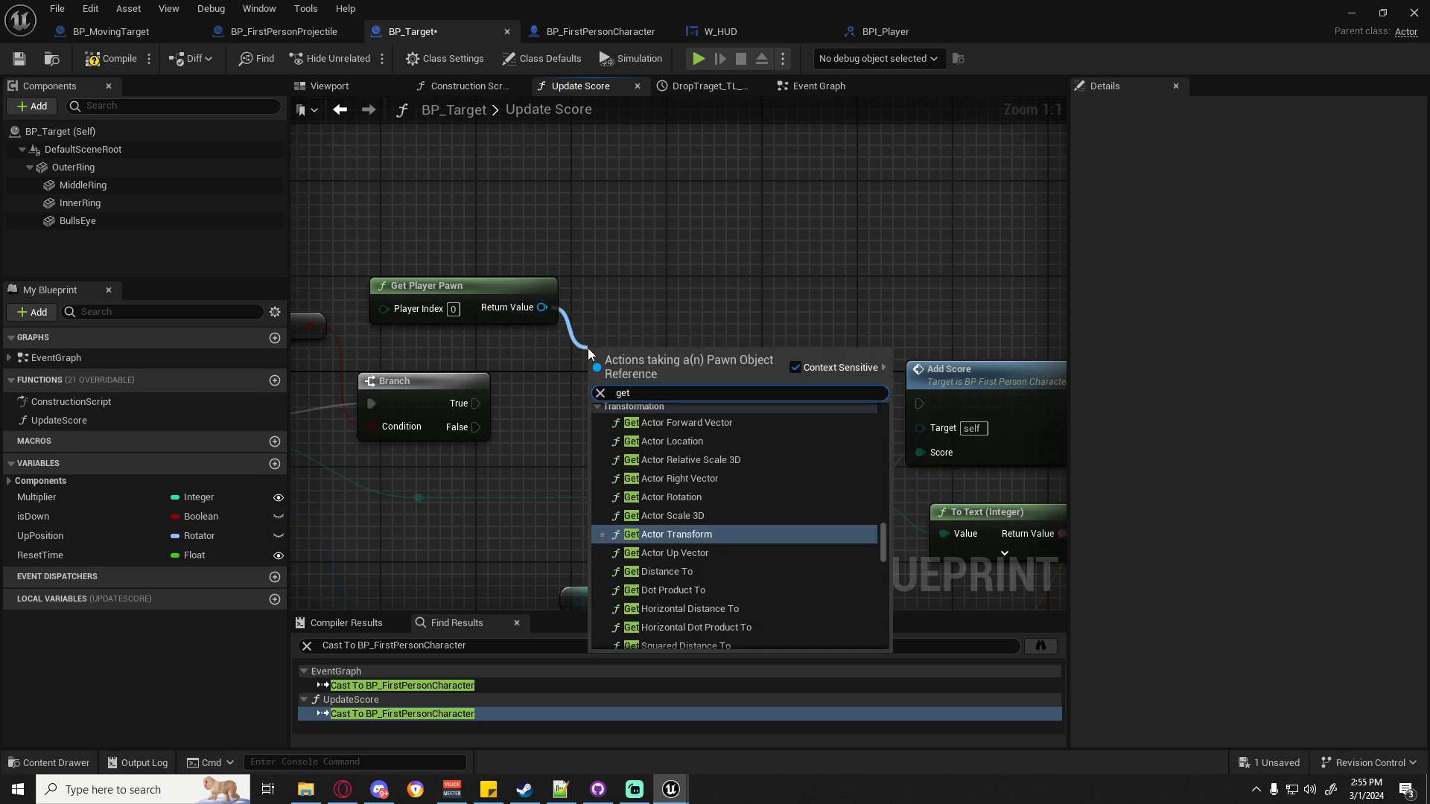
type(" player")
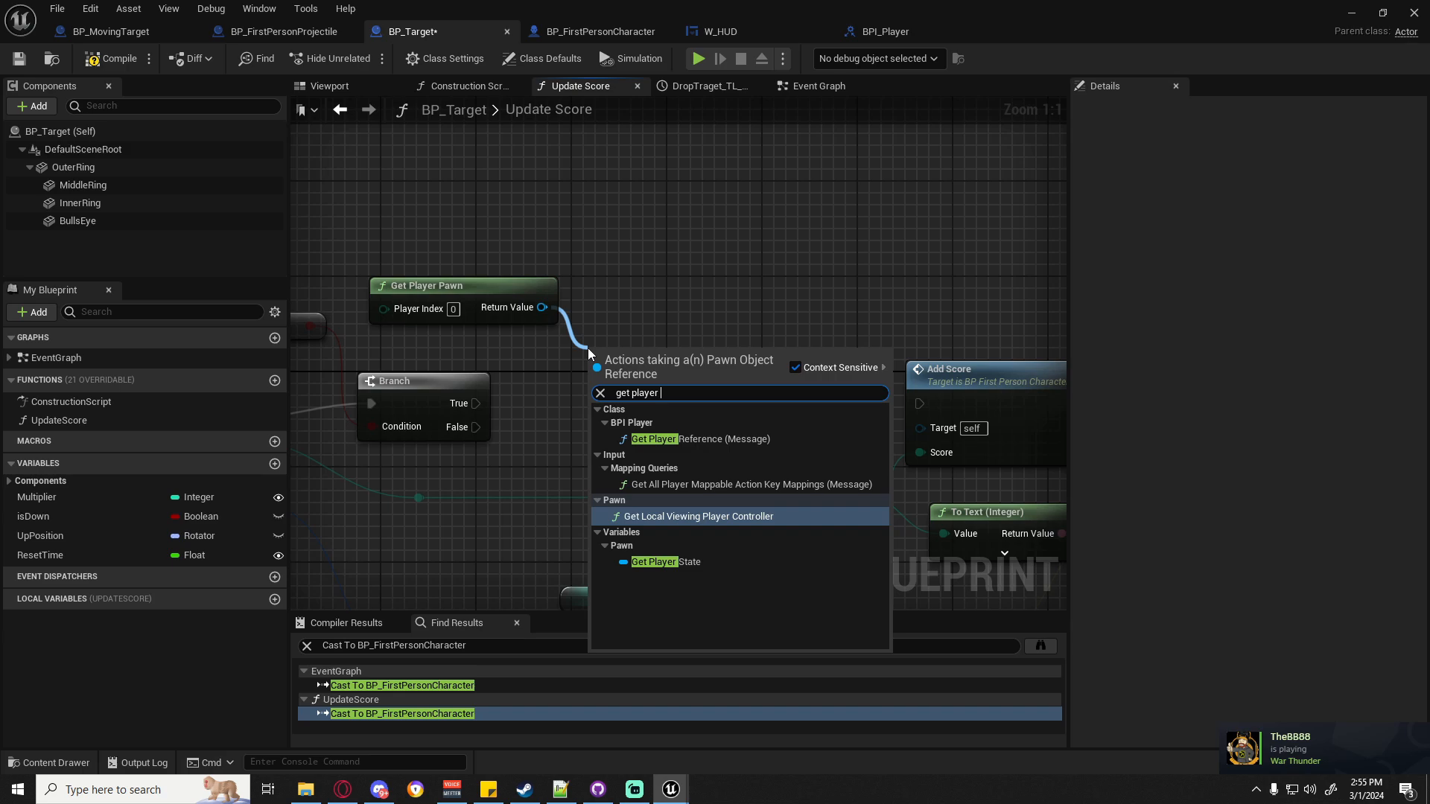
left_click(689, 444)
Wire Get Player Reference between the Branch's True output and Add Score, feed Player Reference into Target, and compile and save BP_Target.
left_click_drag(598, 392, 477, 404)
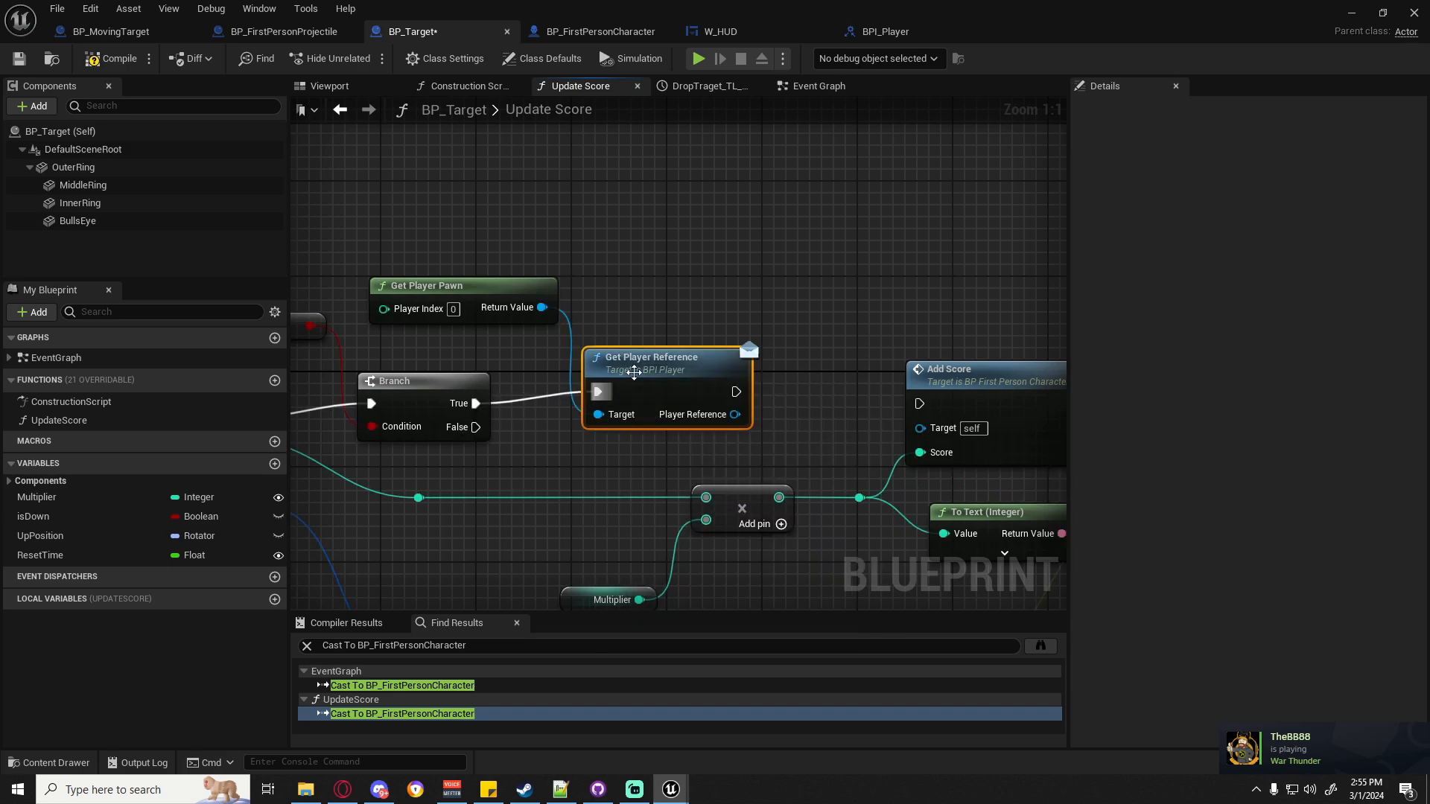
left_click_drag(637, 366, 666, 388)
key("q")
left_click_drag(761, 405, 920, 427)
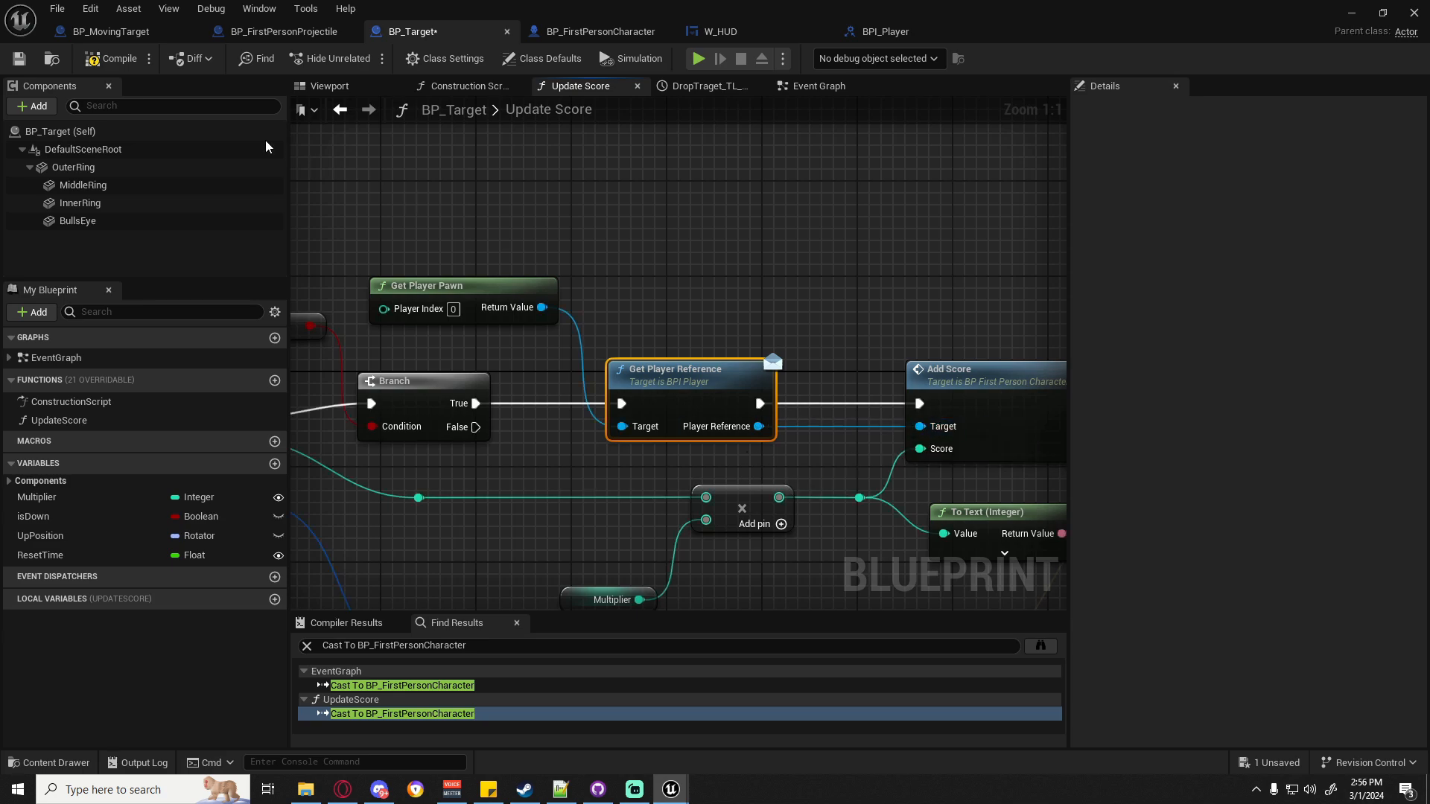
left_click(111, 59)
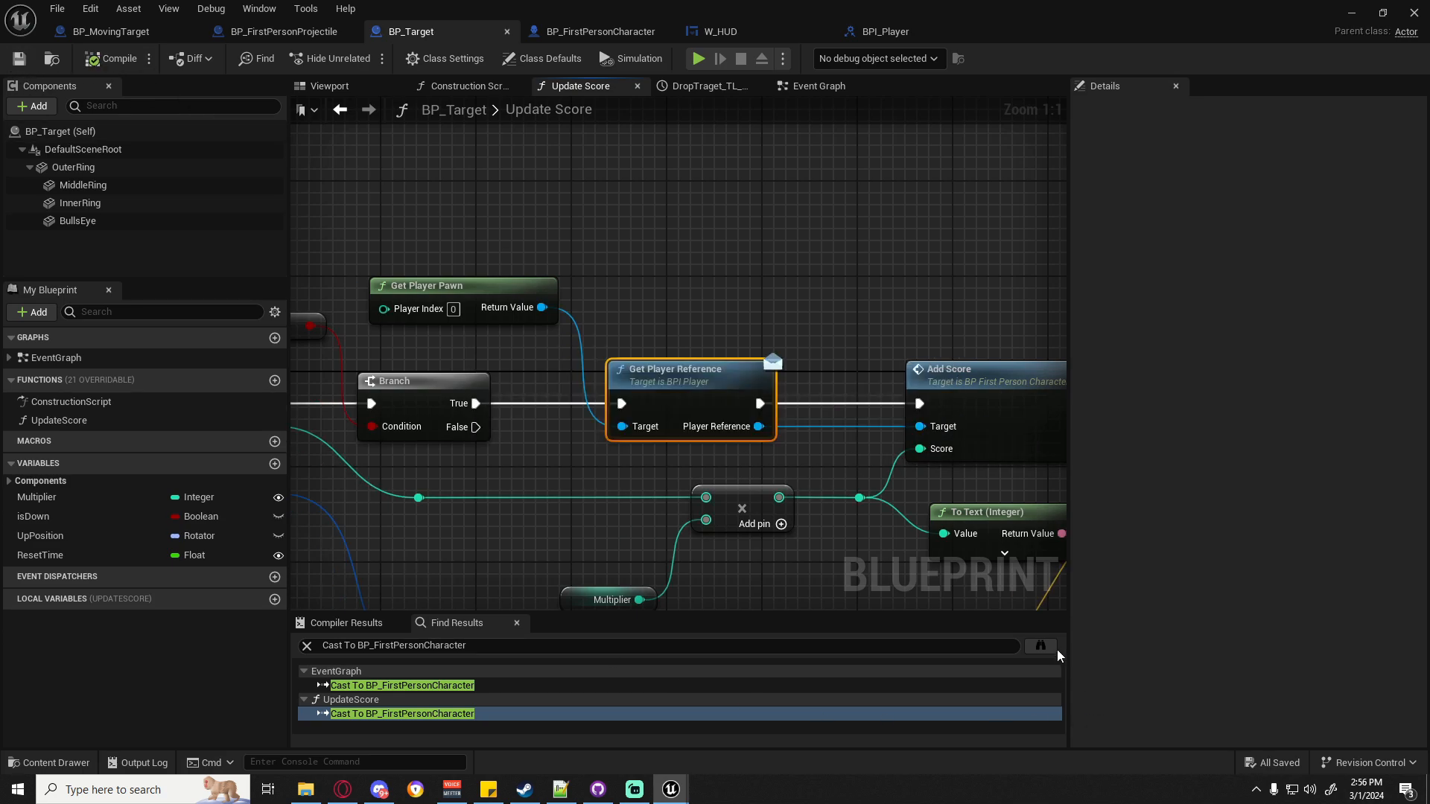
Search all blueprints for Cast To BP_FirstPersonCharacter, open the match in BP_Weapon_Component, and straighten the nodes' connections.
left_click(1042, 645)
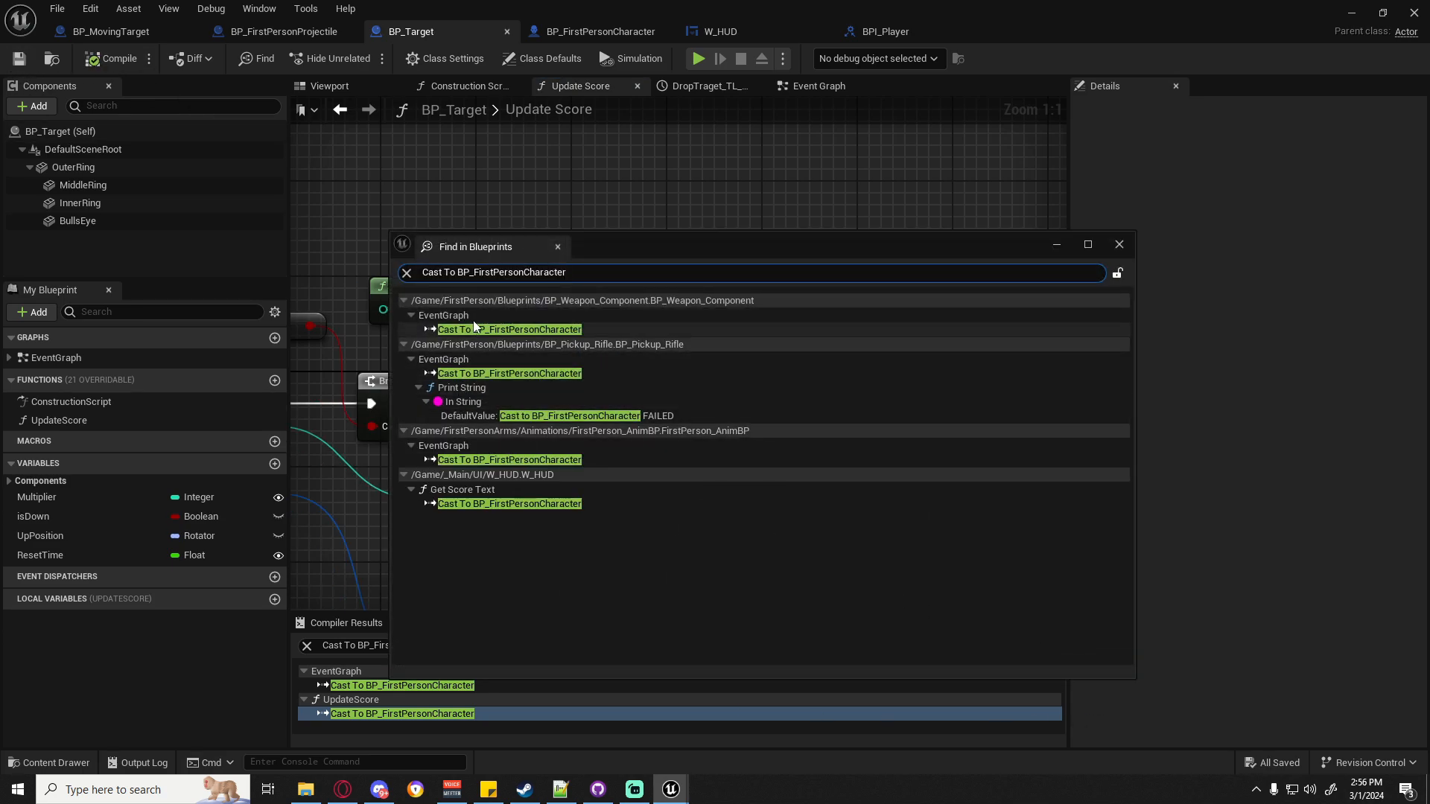
double_click(509, 330)
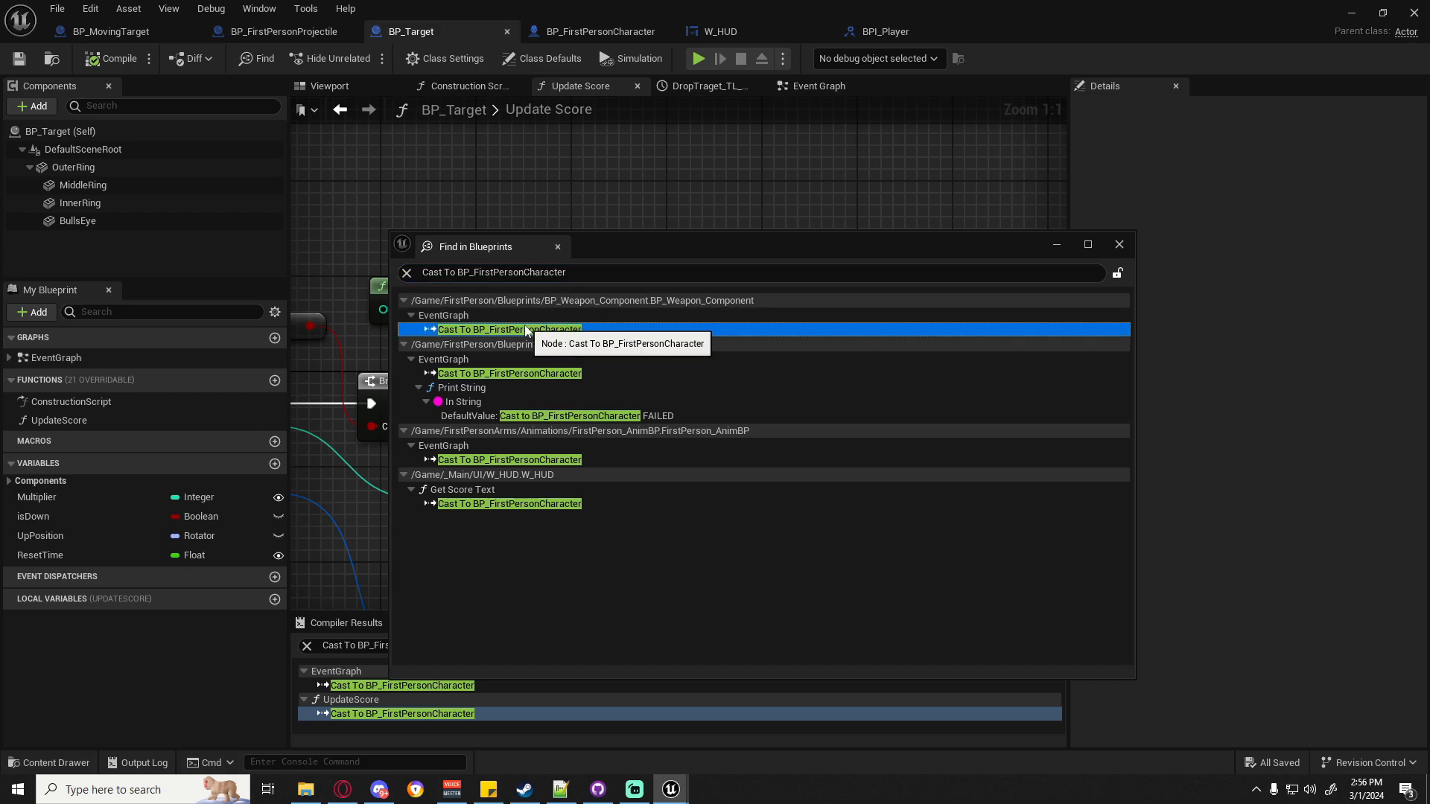
left_click_drag(395, 300, 925, 428)
key("q")
left_click(974, 362)
right_click_drag(971, 363, 752, 338)
Replace the cast in BP_Weapon_Component with a Get Player Reference message called on Get Owner's return value.
left_click_drag(498, 276, 482, 486)
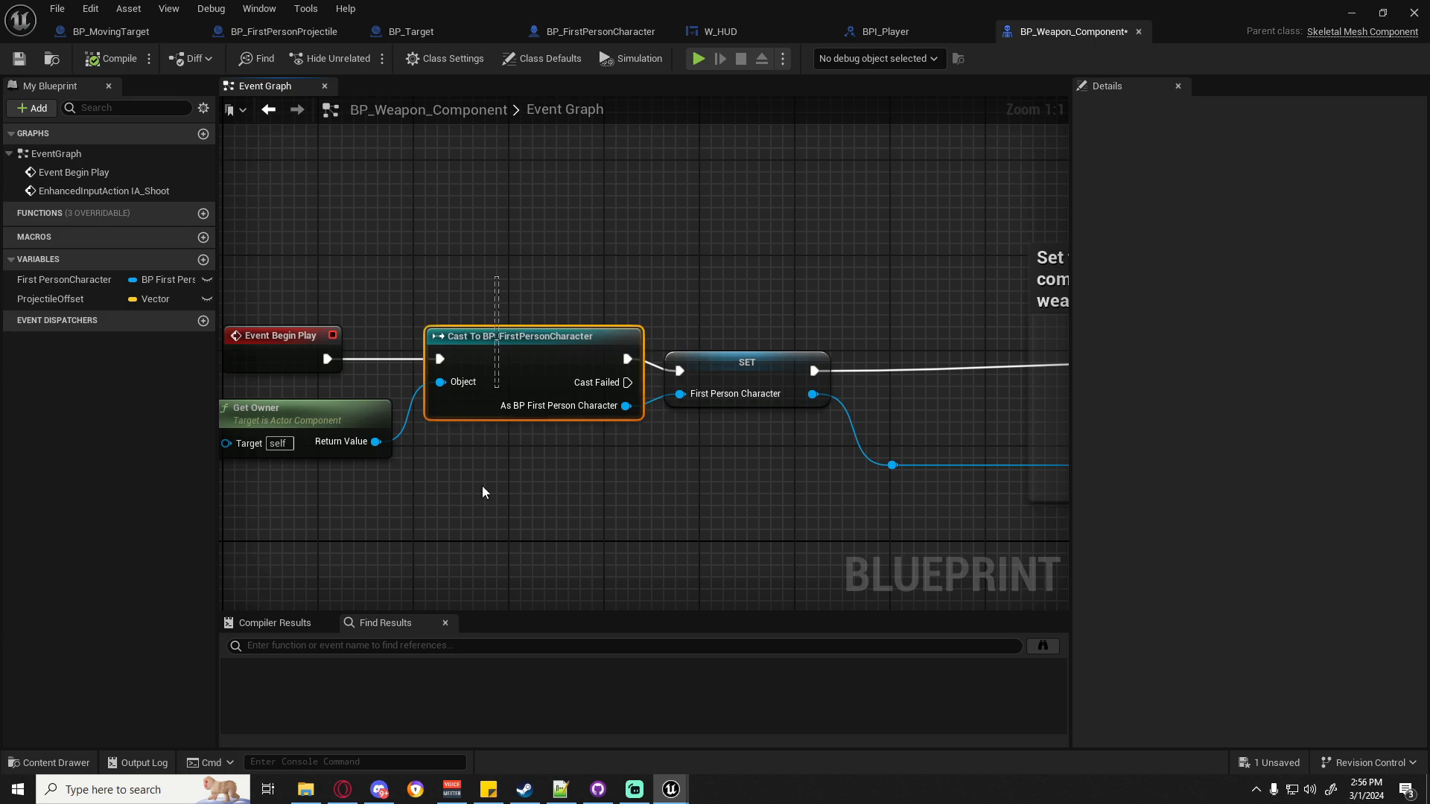
key("Delete")
right_click_drag(437, 472, 533, 442)
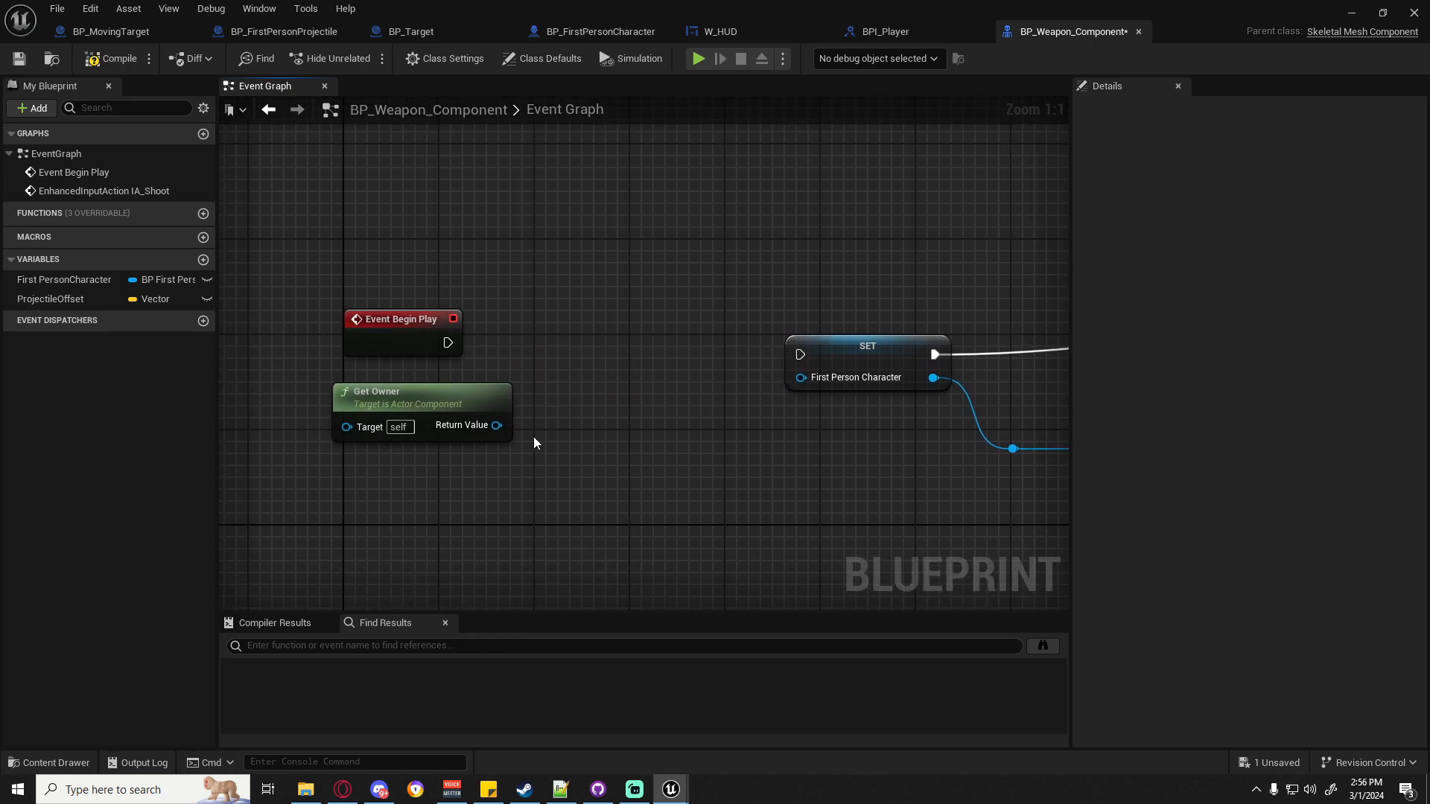
left_click_drag(498, 427, 553, 379)
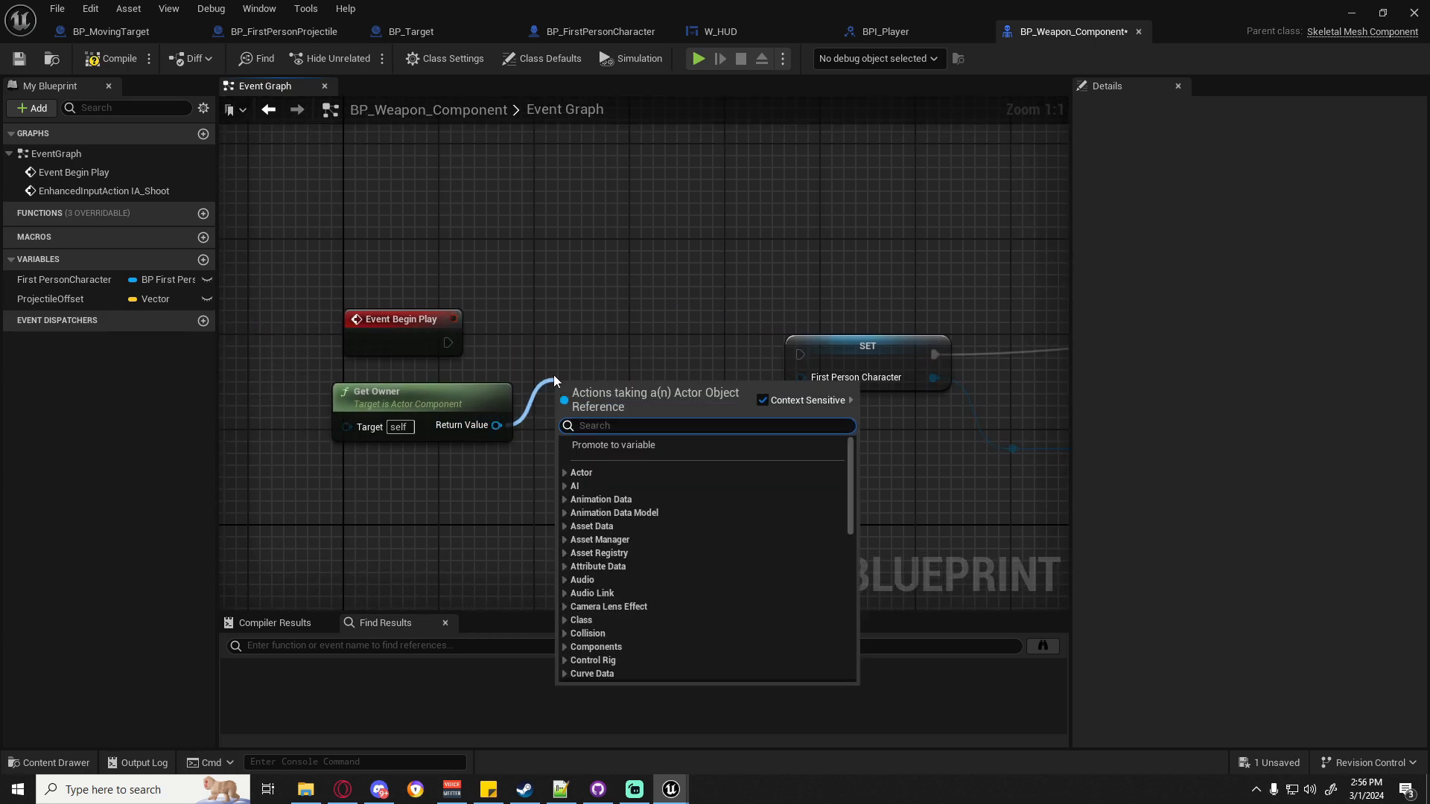
type("player ref")
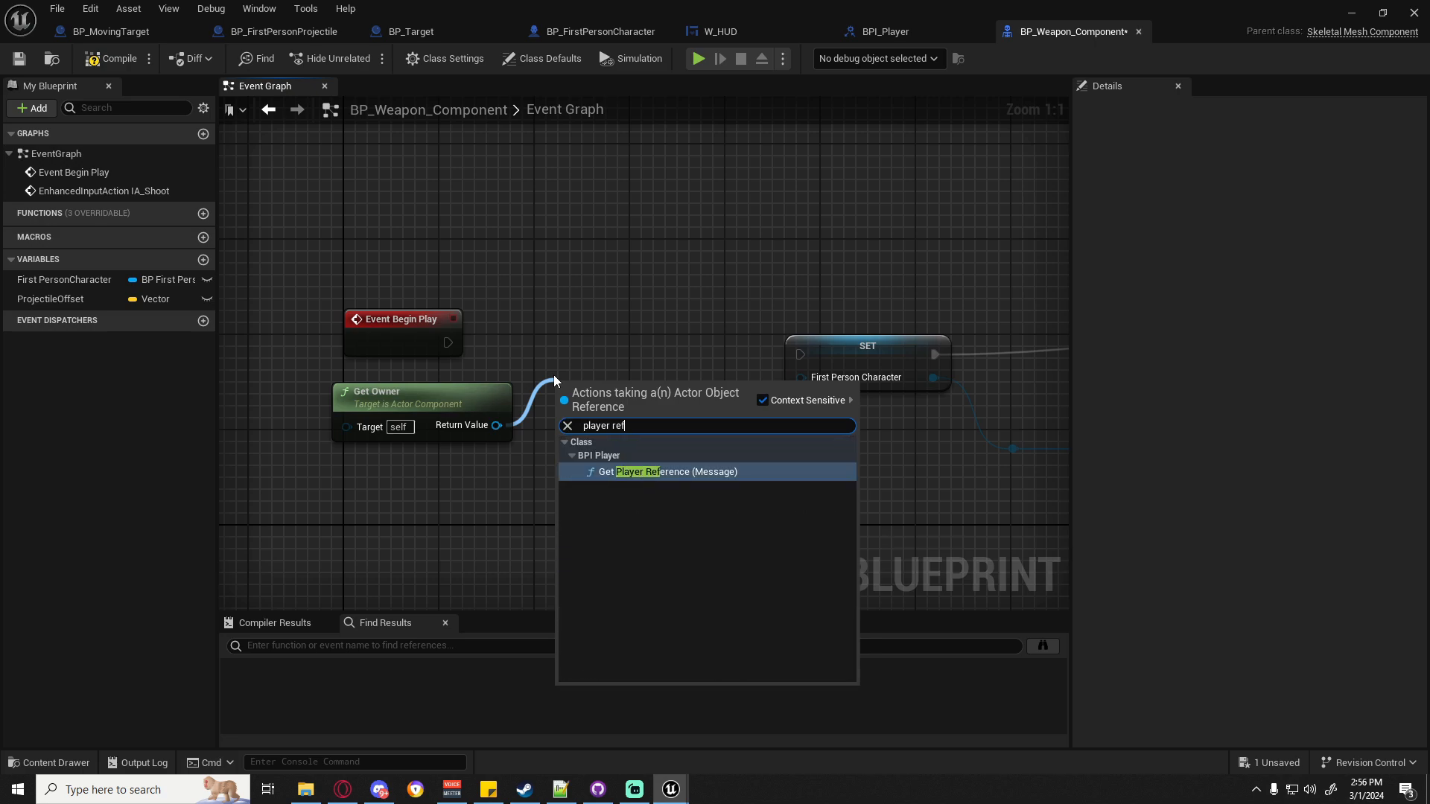
key("Return")
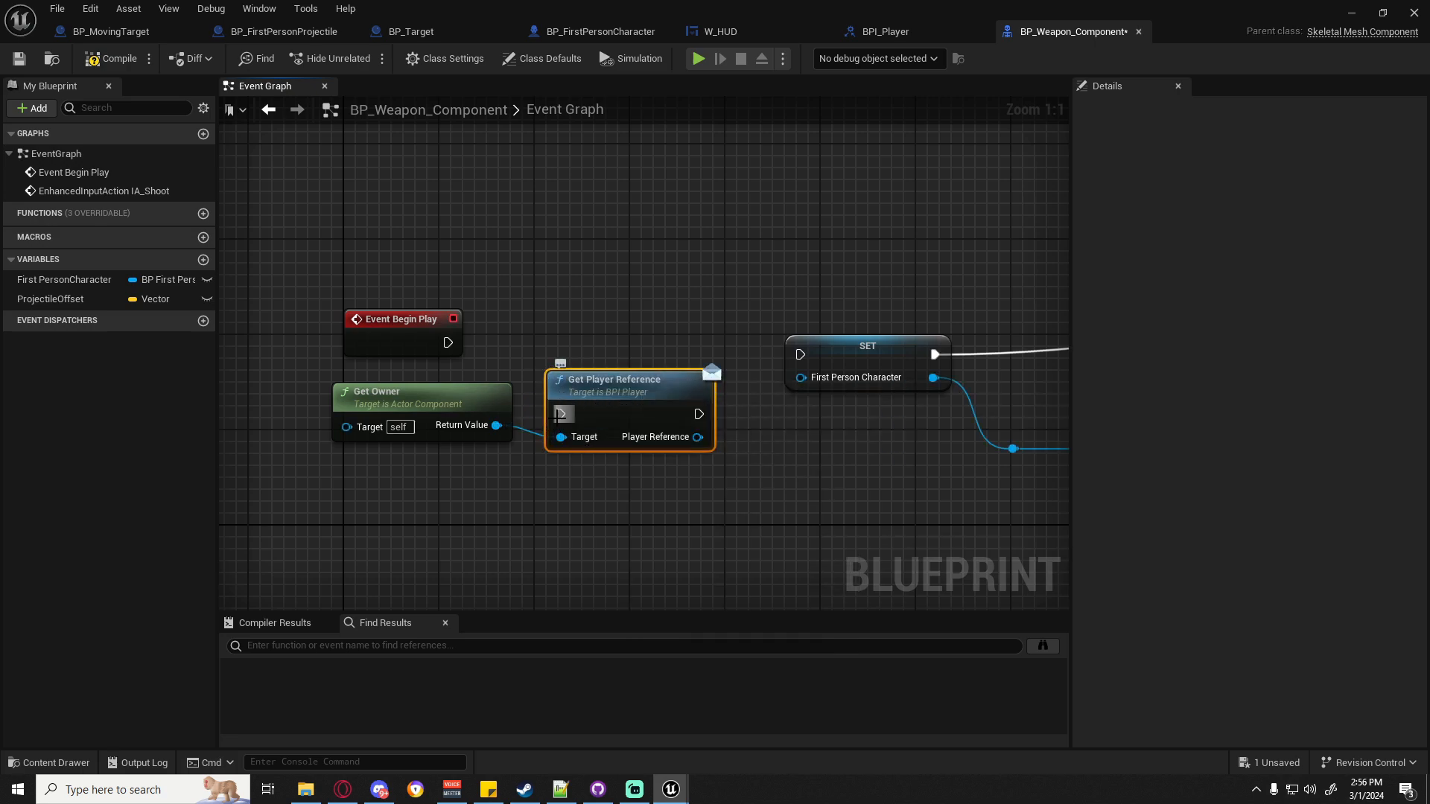
Wire Event Begin Play through Get Player Reference to the First Person Character SET node, connect Player Reference to it, and save BP_Weapon_Component.
left_click_drag(559, 414, 448, 342)
left_click_drag(702, 427, 868, 335)
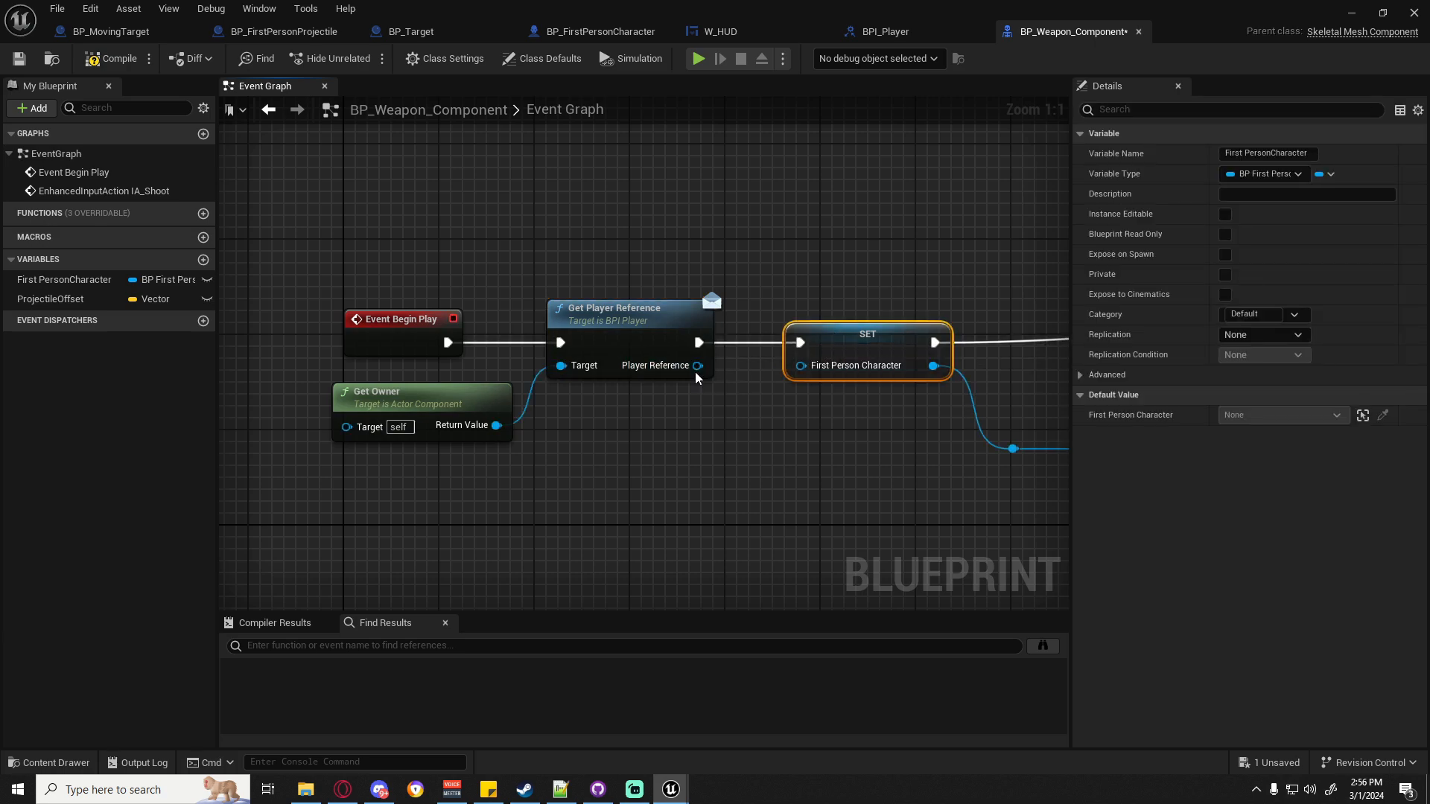
left_click_drag(697, 365, 800, 373)
right_click_drag(1022, 445, 660, 454)
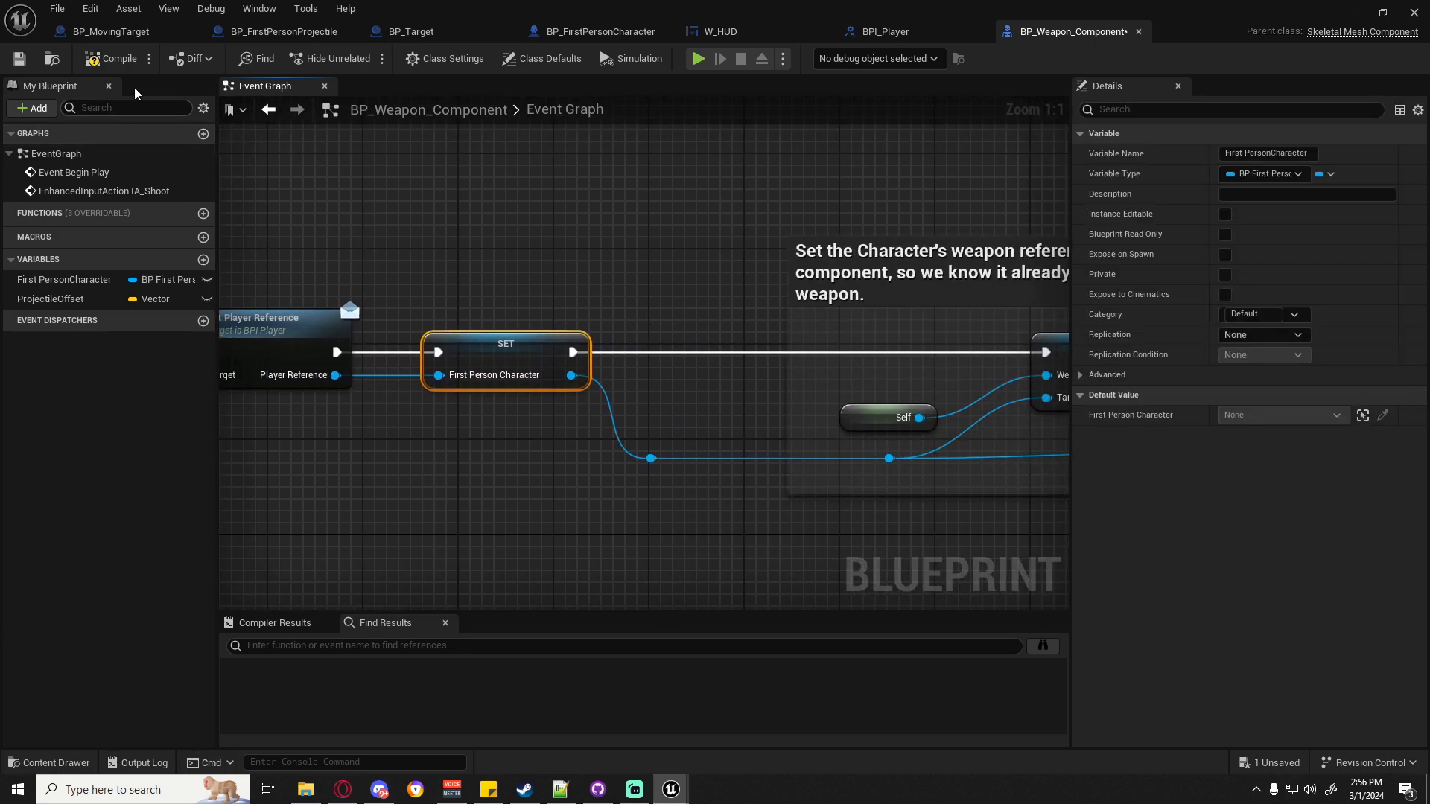
key("ctrl+s")
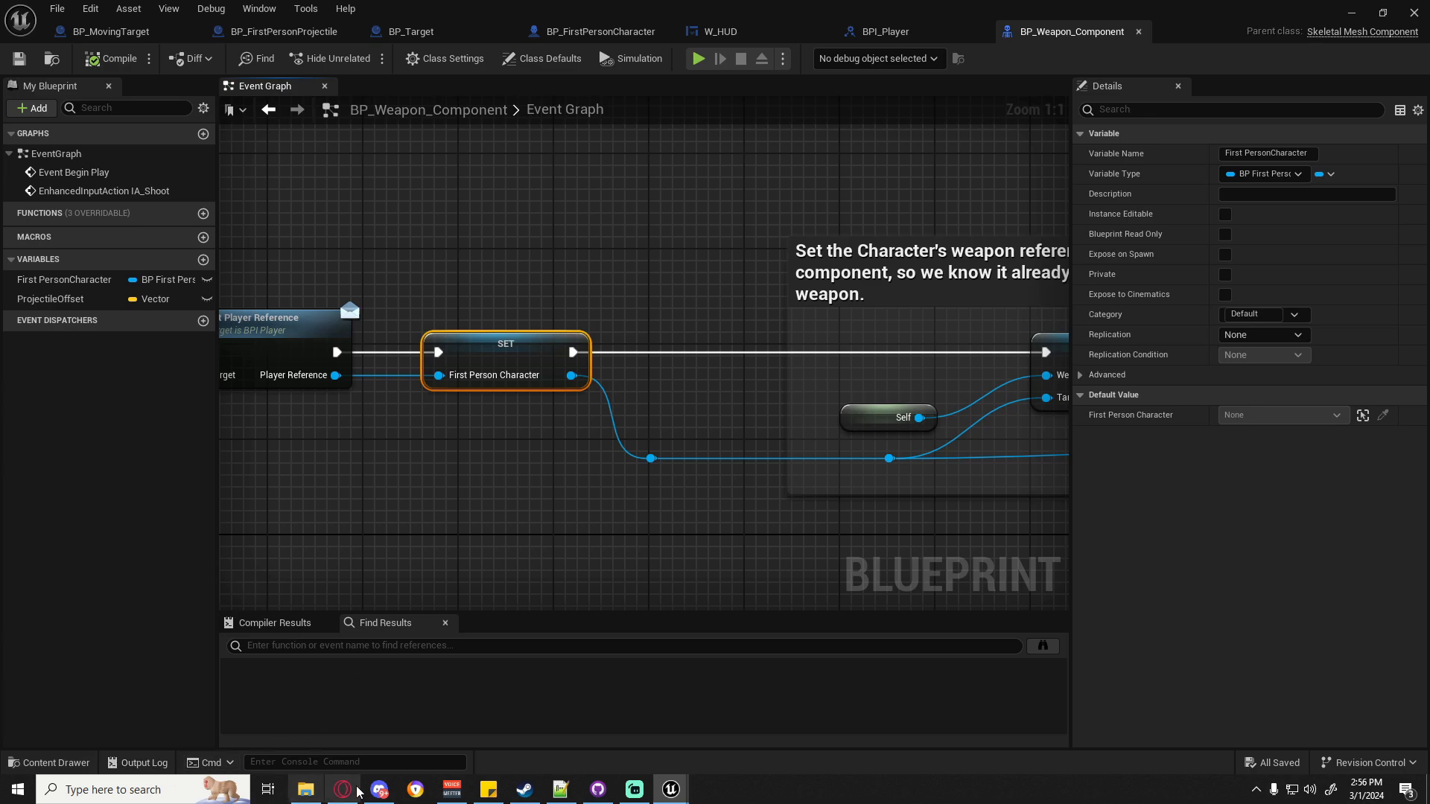
In BP_Pickup_Rifle, replace the cast with a Get Player Reference message on Other Actor and feed it into the First Person Character Reference SET node.
mouse_move(670, 788)
left_click(772, 727)
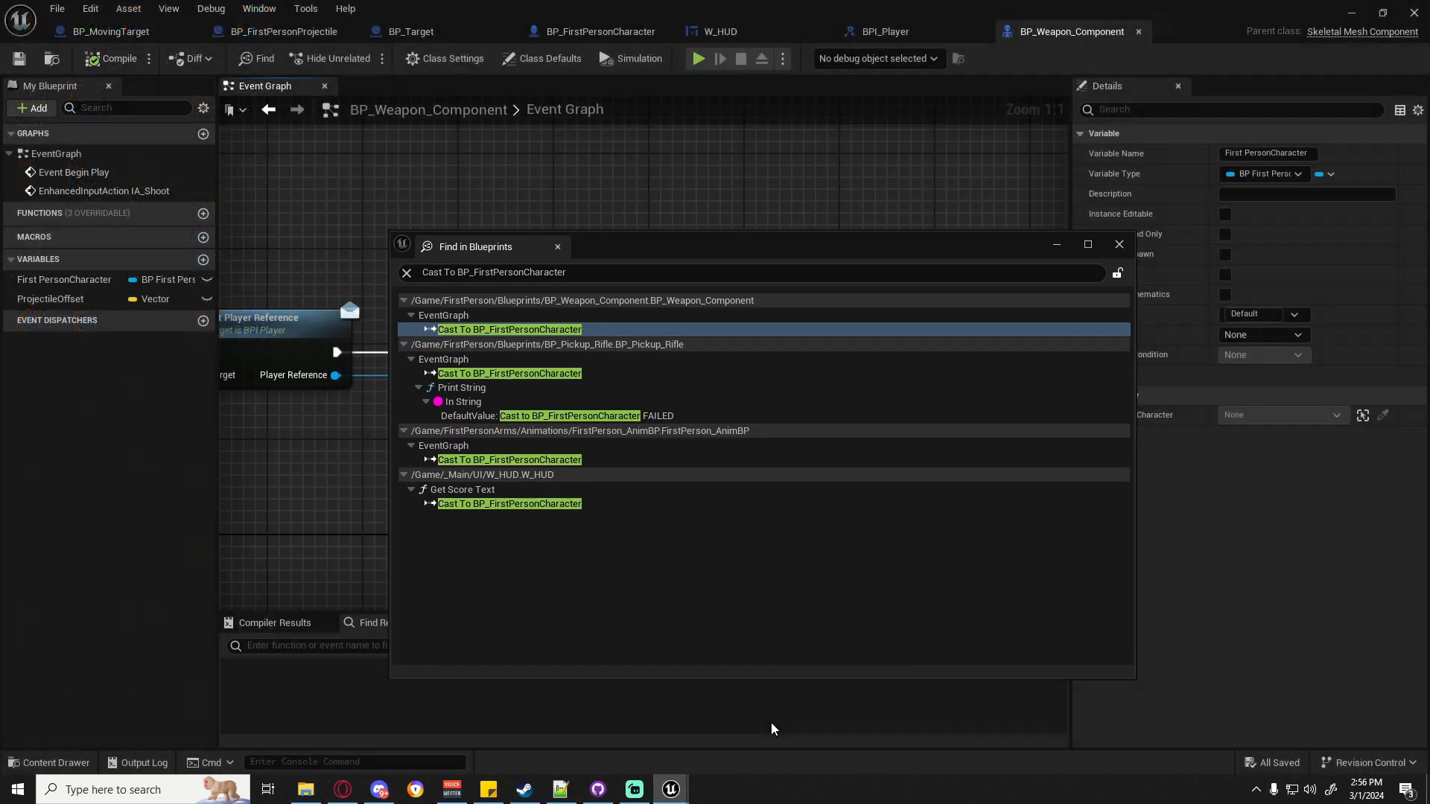
double_click(509, 373)
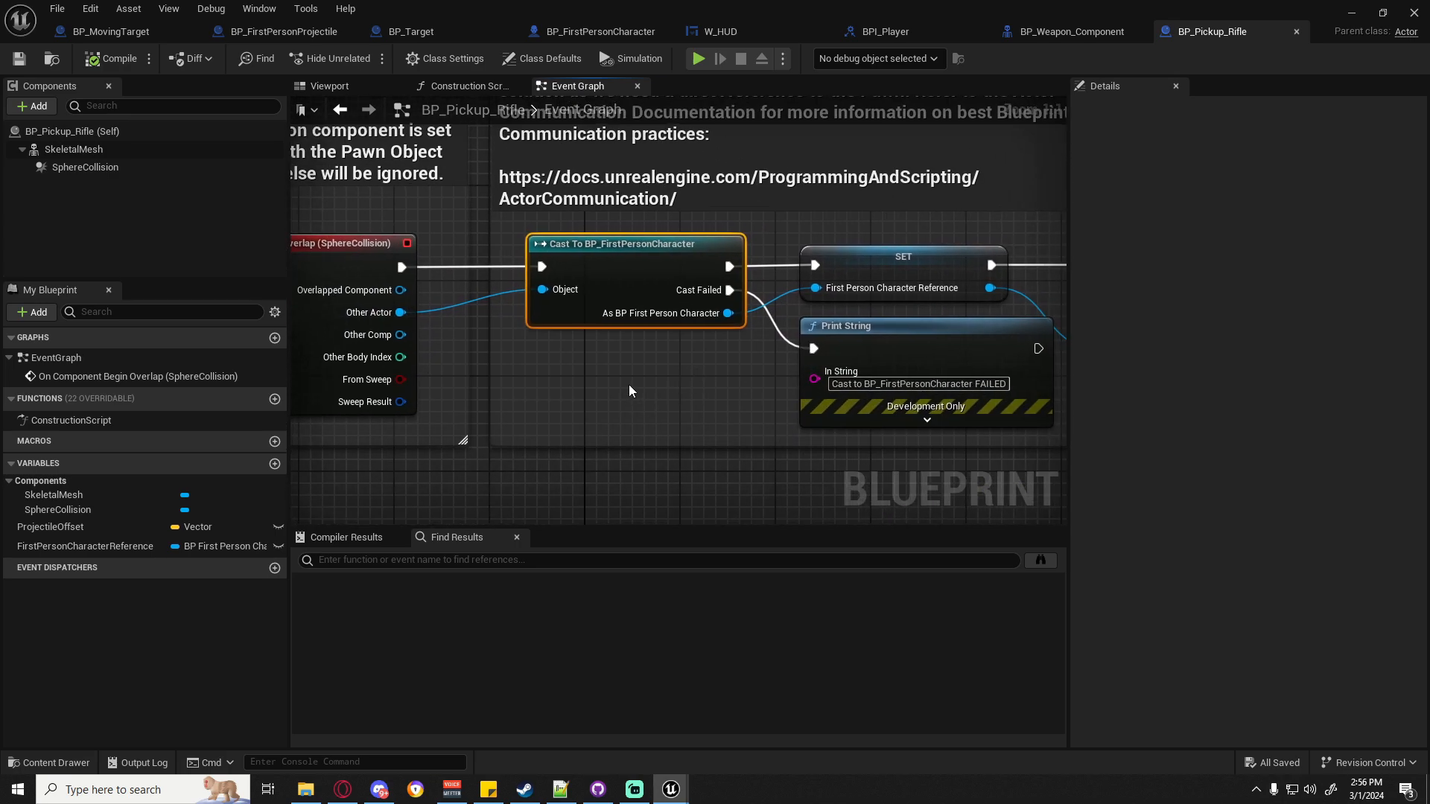
key("Delete")
left_click_drag(400, 312, 508, 312)
type("p")
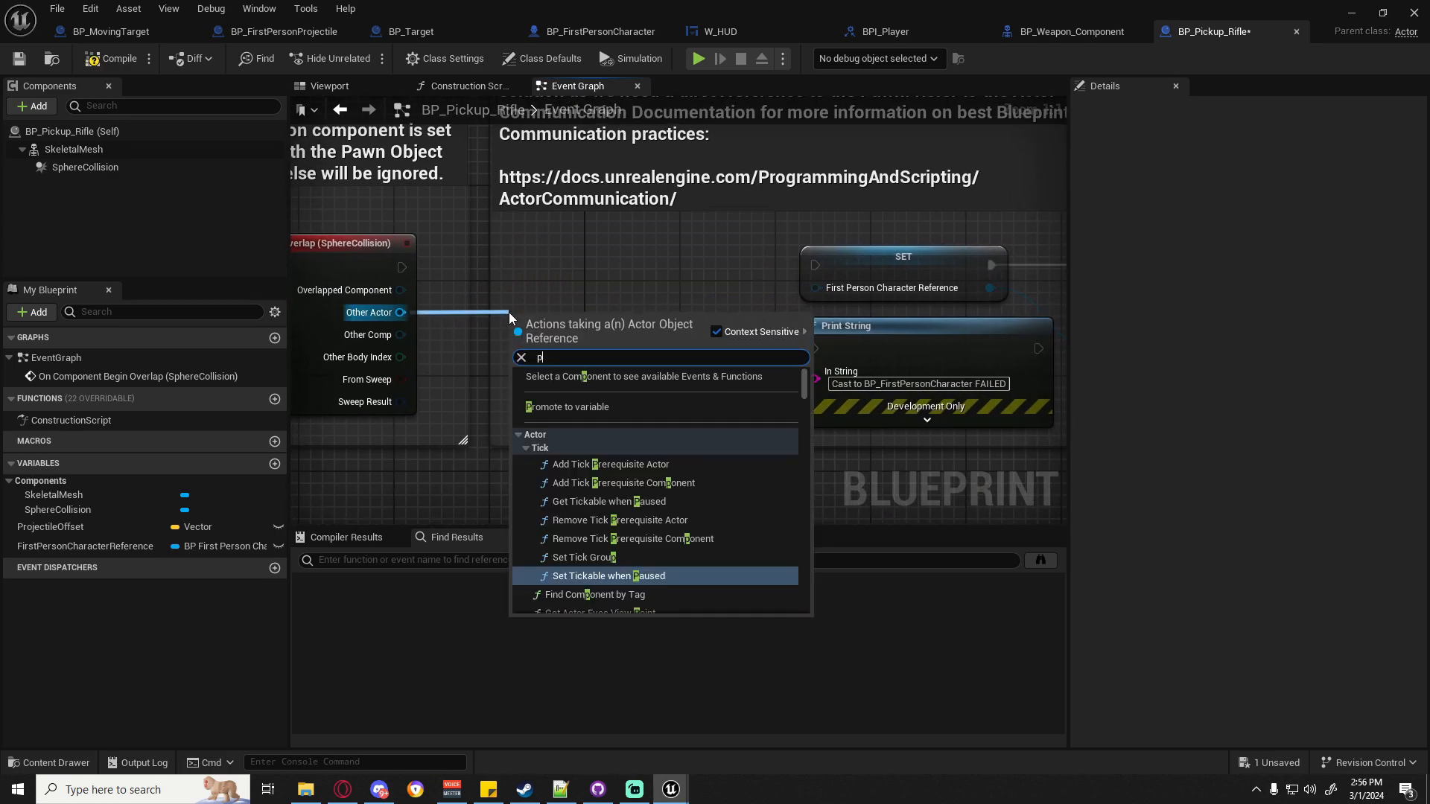
type("layer r")
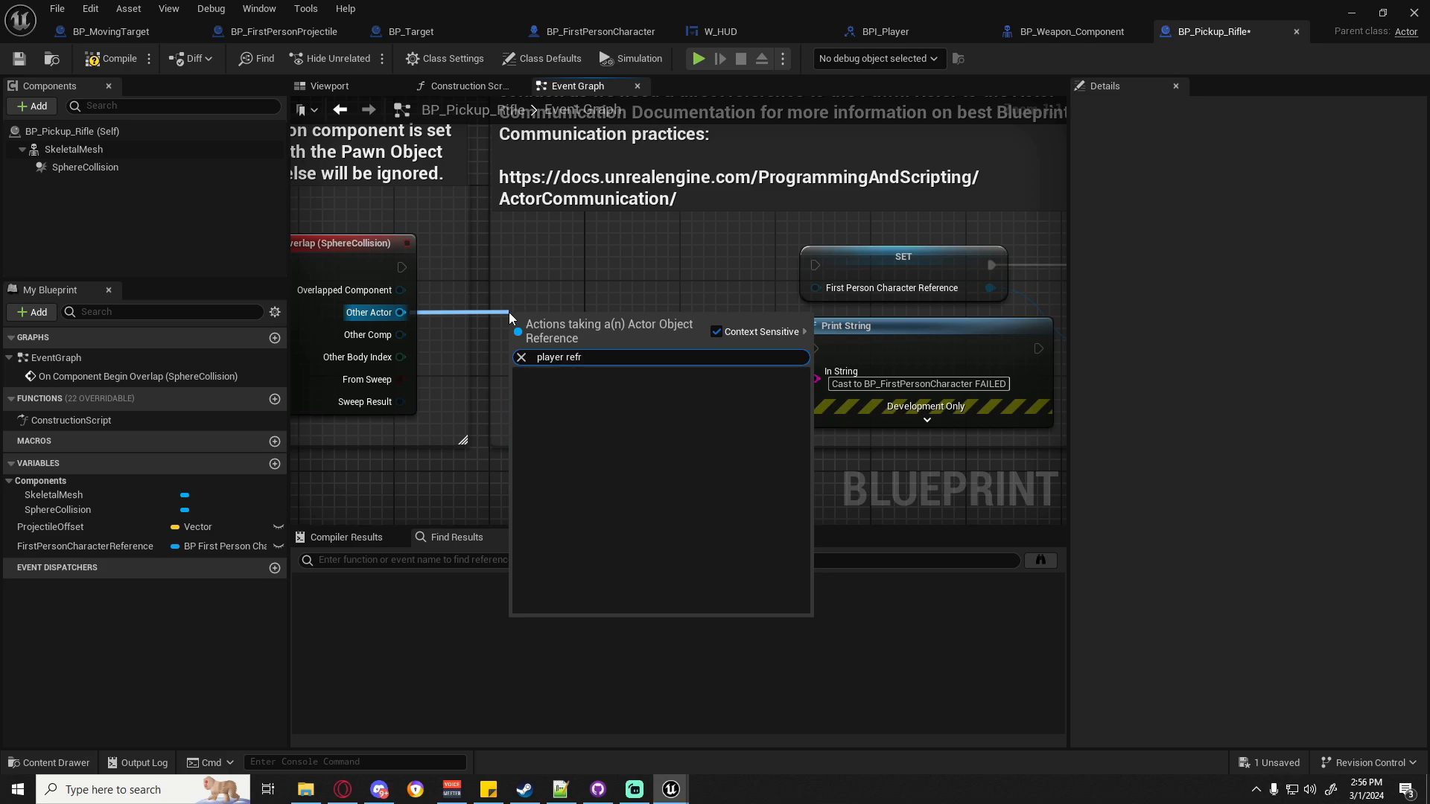
type("eference")
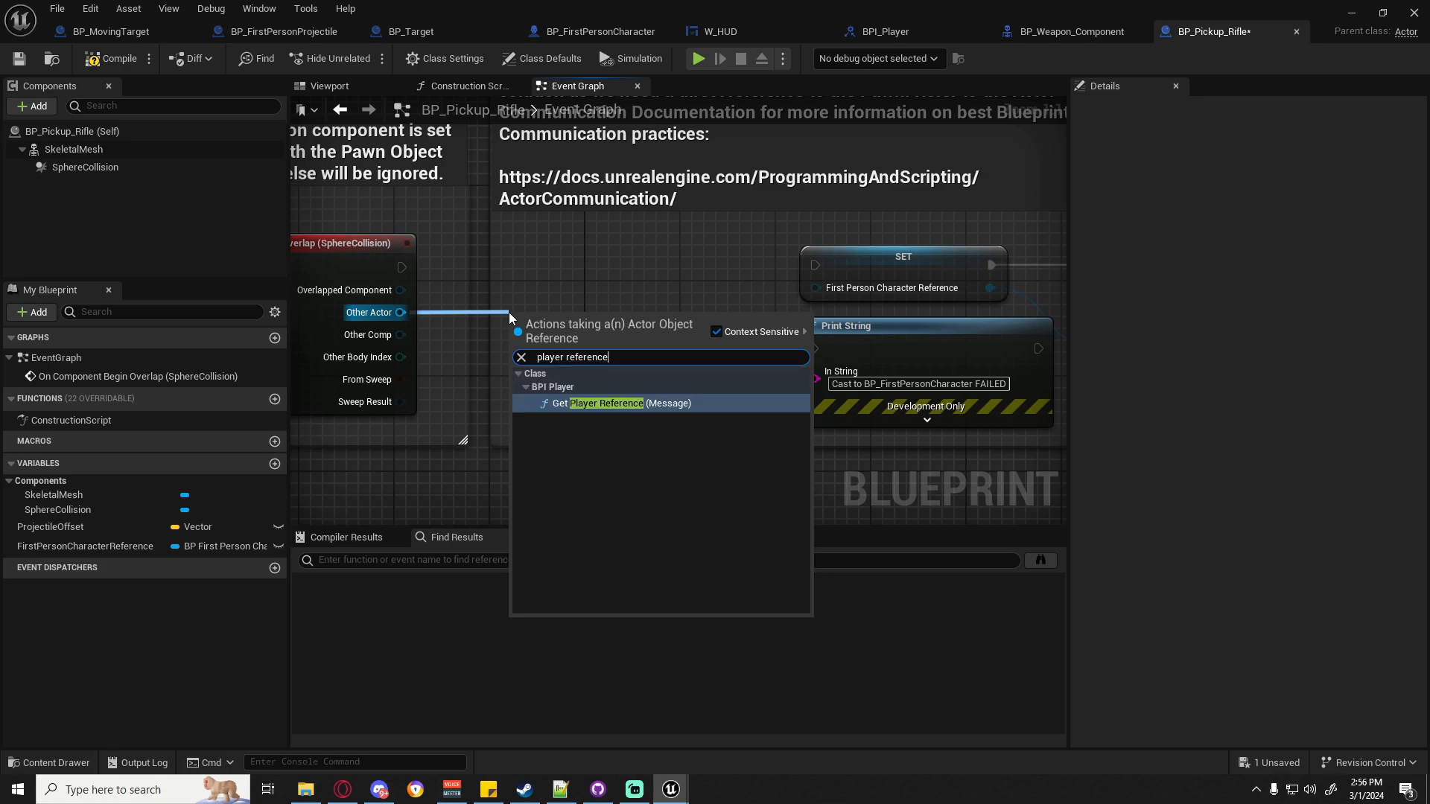
left_click(602, 407)
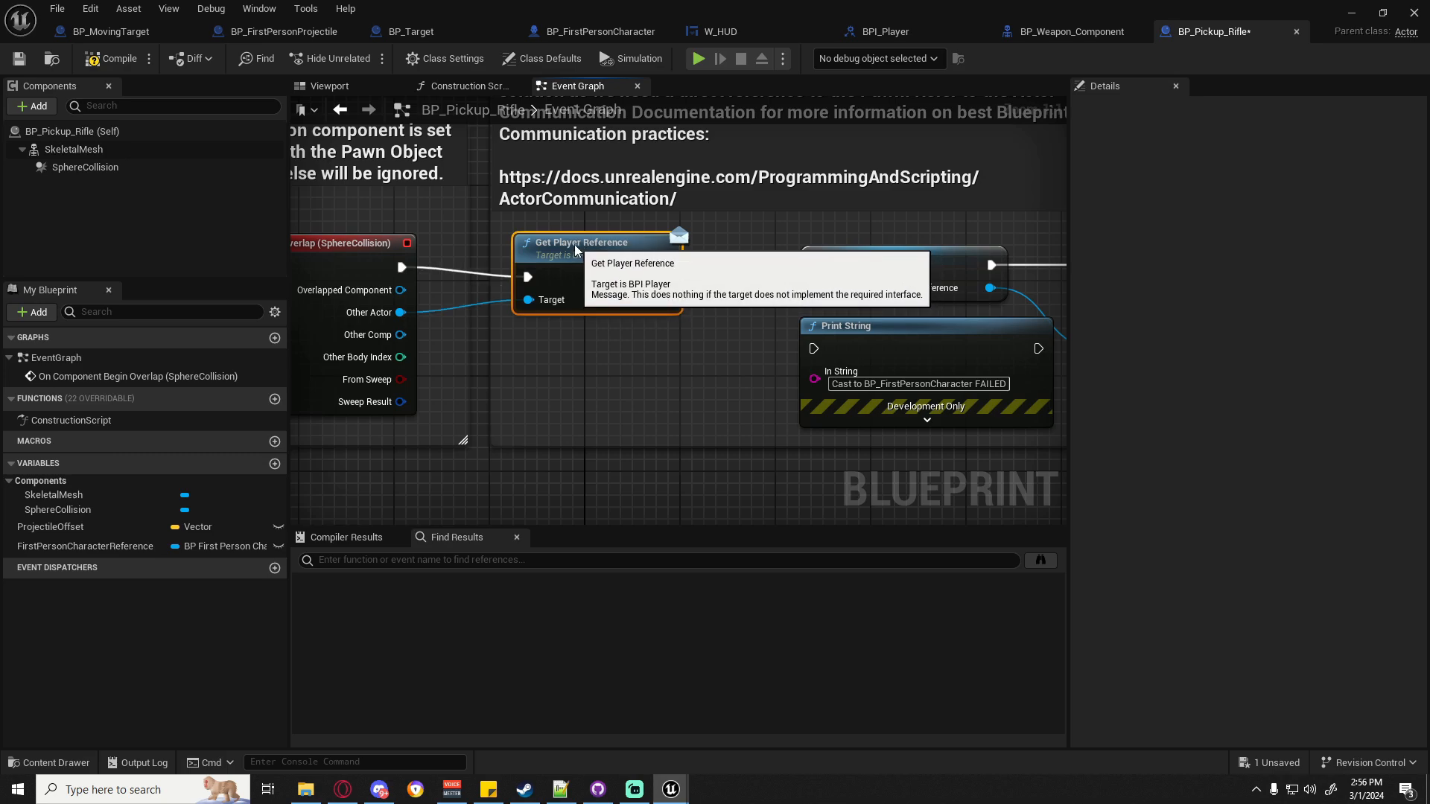
left_click_drag(643, 296, 815, 287)
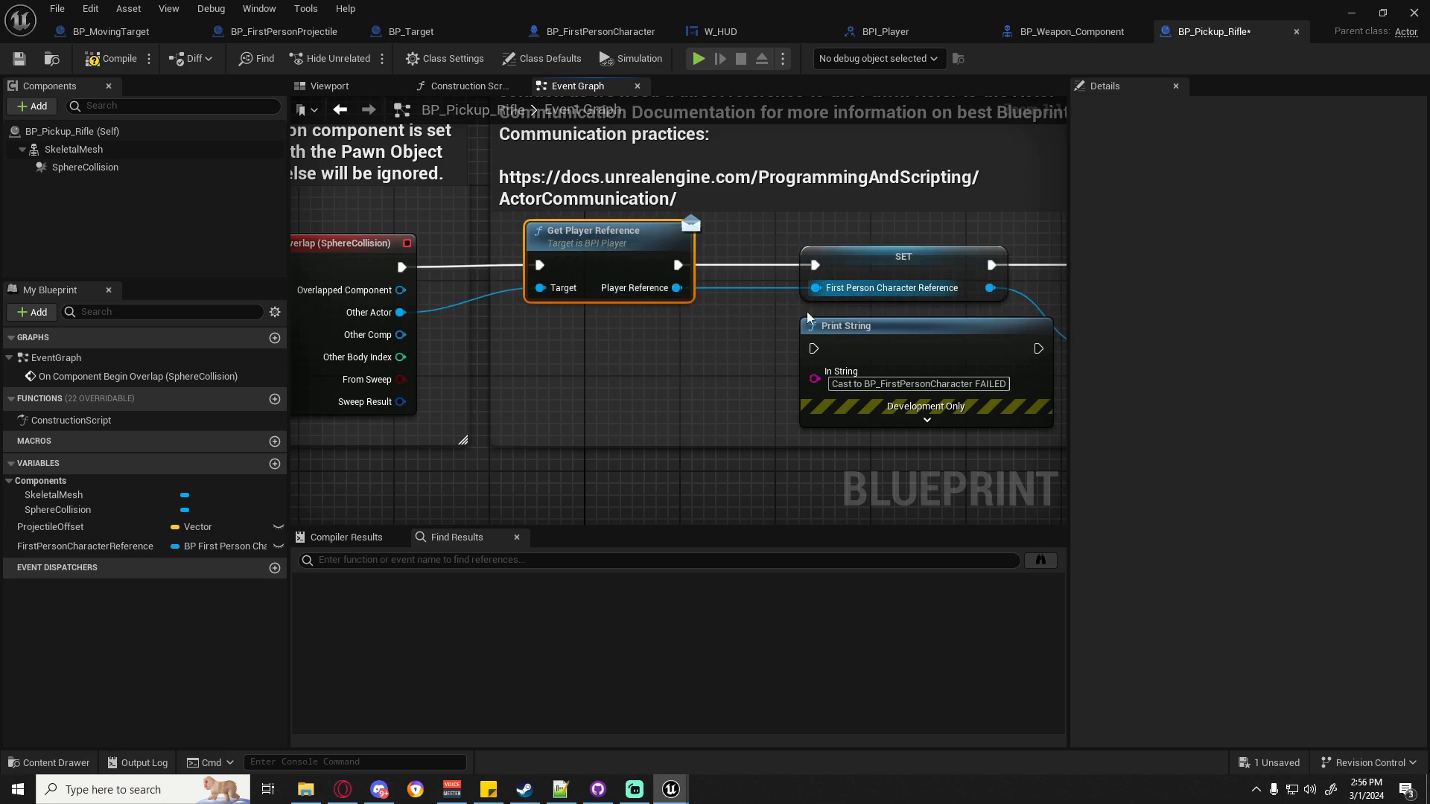
Open the Cast To BP_FirstPersonCharacter match in FirstPerson_AnimBP from the Find in Blueprints results.
left_click(59, 763)
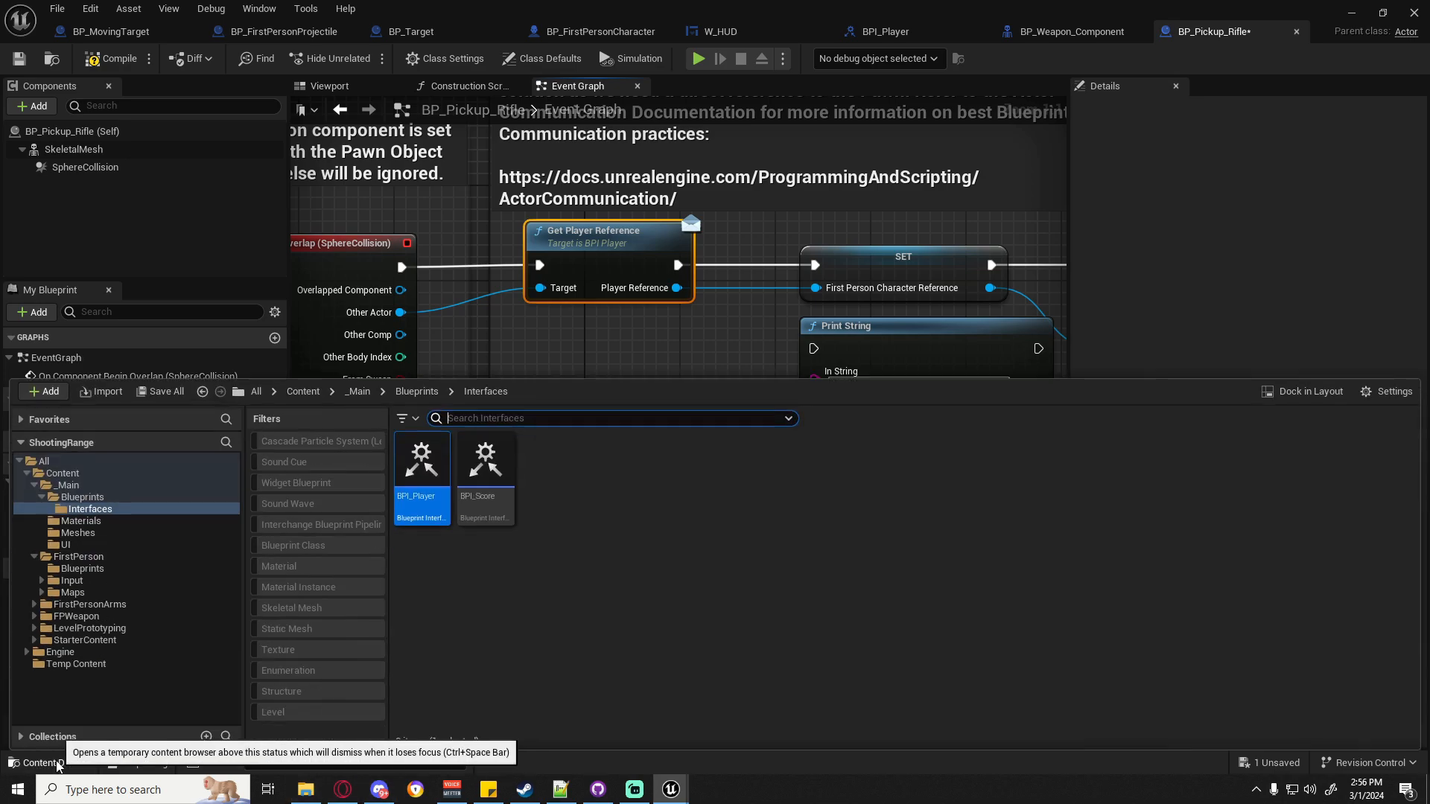
left_click(58, 763)
mouse_move(671, 787)
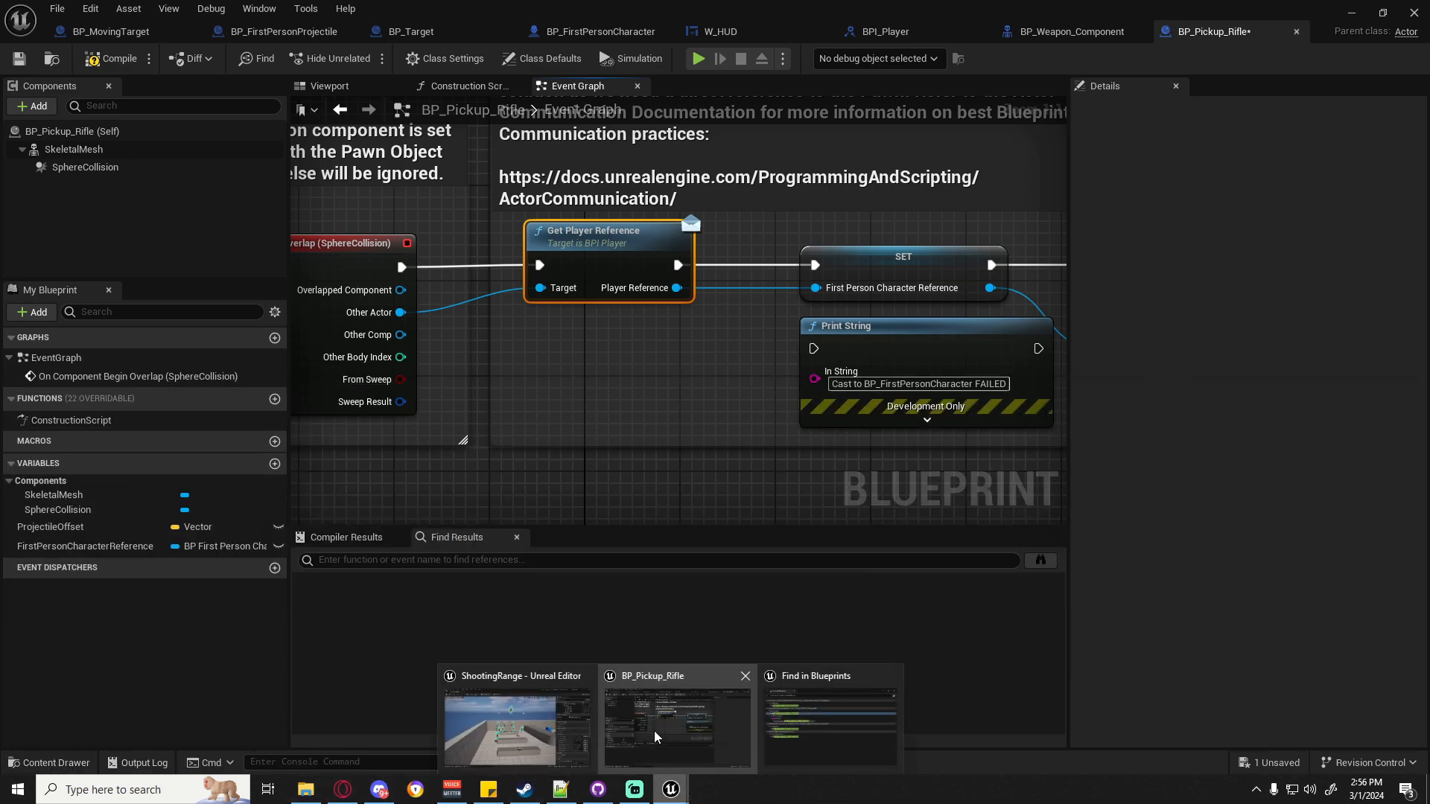
left_click(800, 722)
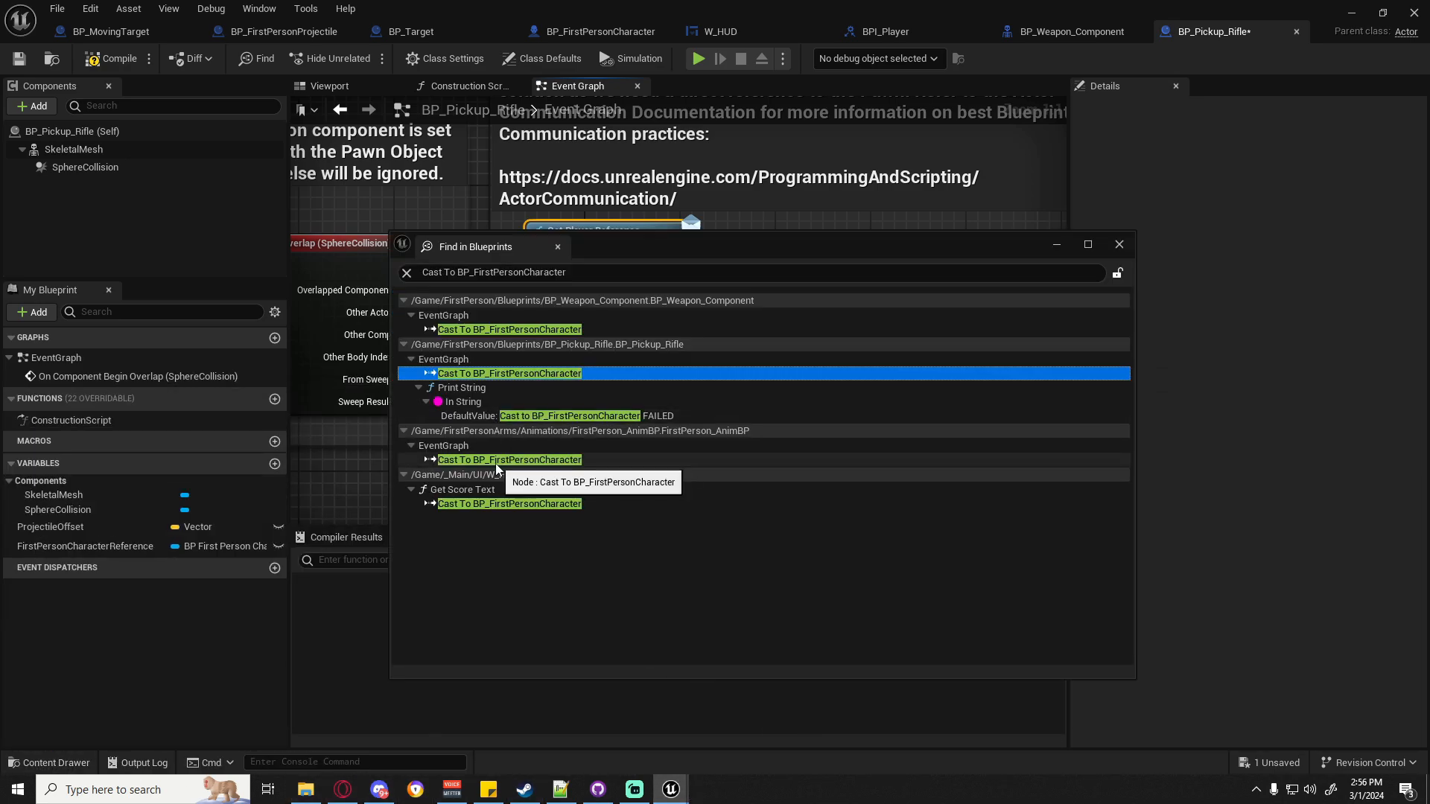
double_click(494, 460)
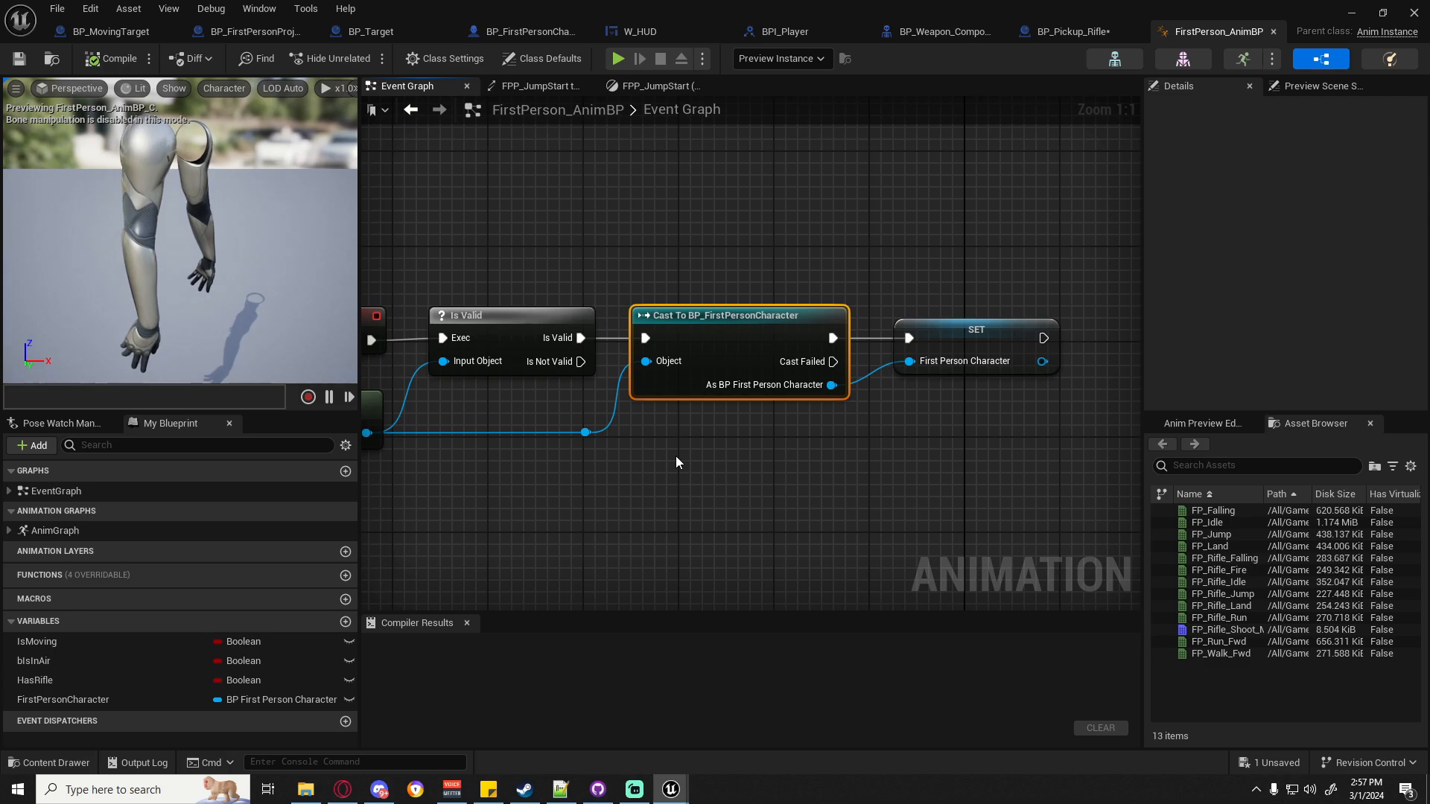
Replace the cast in FirstPerson_AnimBP with a Get Player Reference message on the pawn and wire it into the First Person Character SET node.
key("Delete")
left_click_drag(586, 431, 625, 397)
type("p")
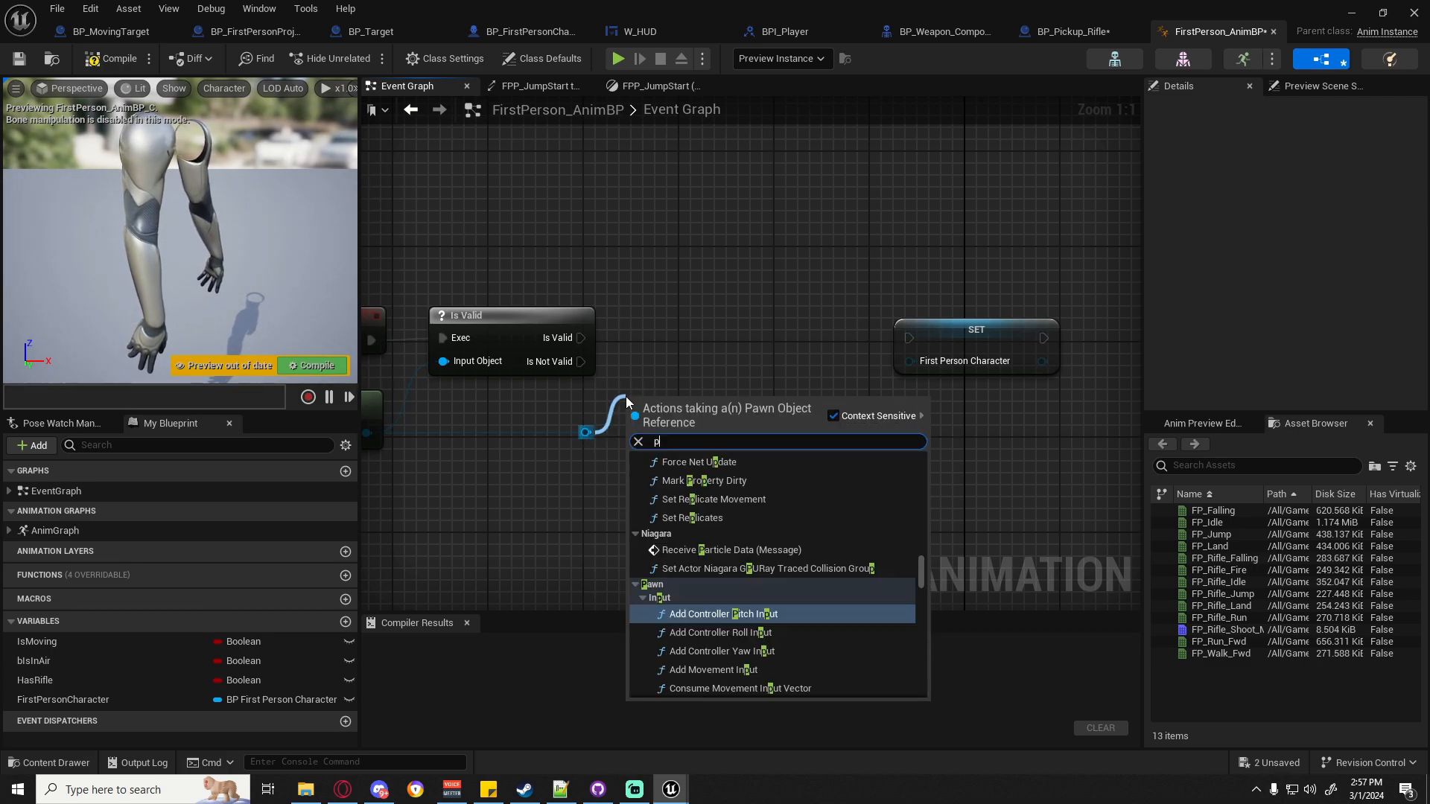
type("layer refe")
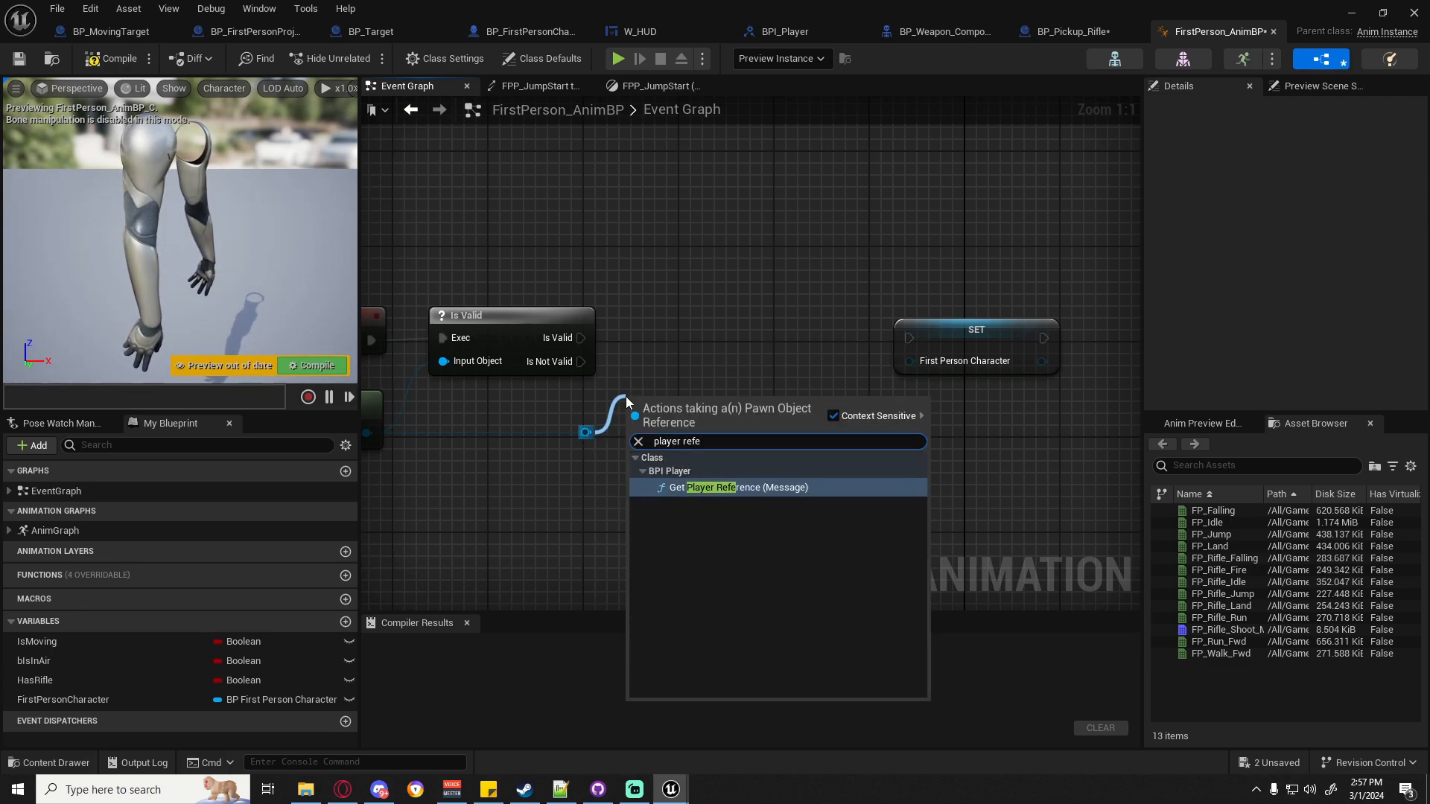
key("Return")
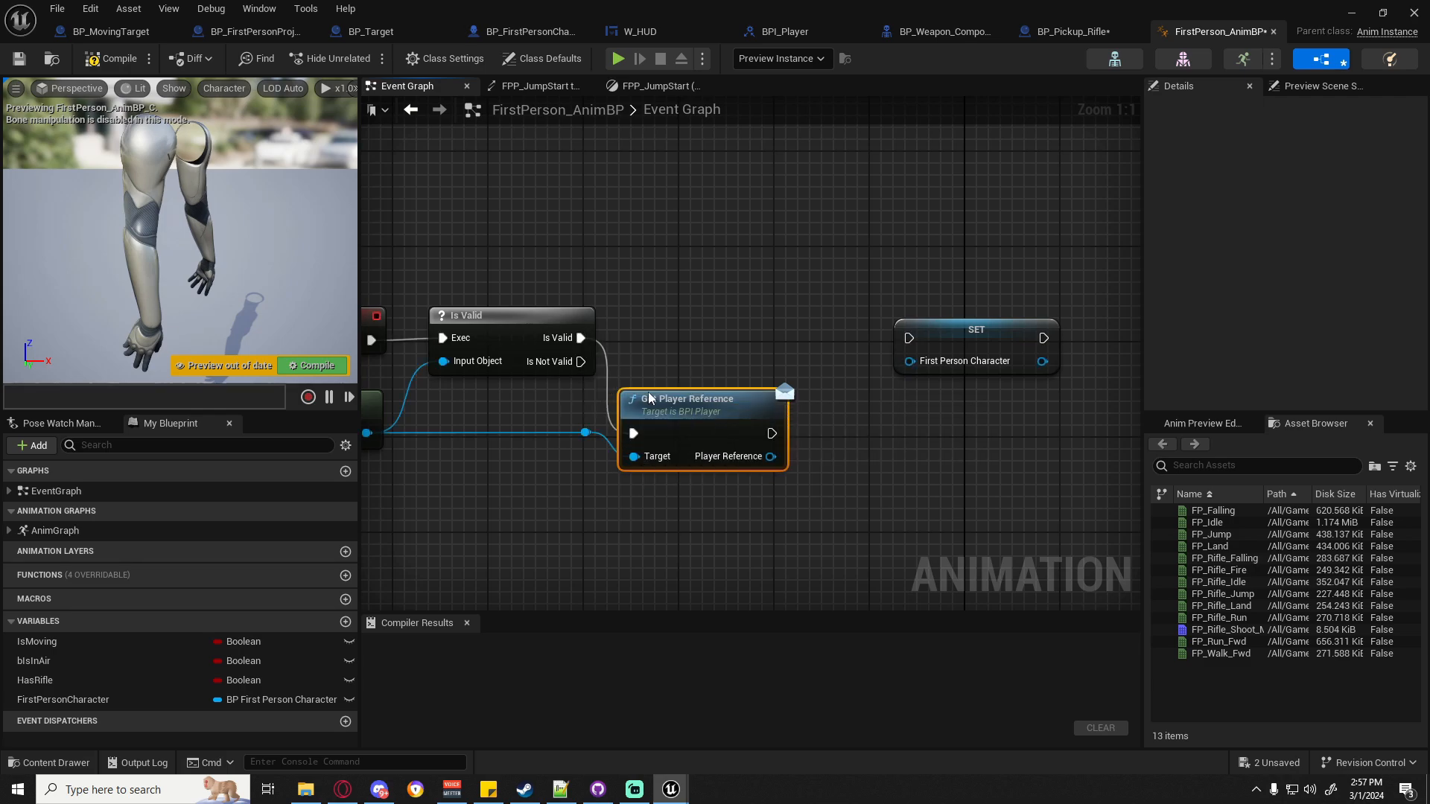
left_click_drag(649, 398, 662, 303)
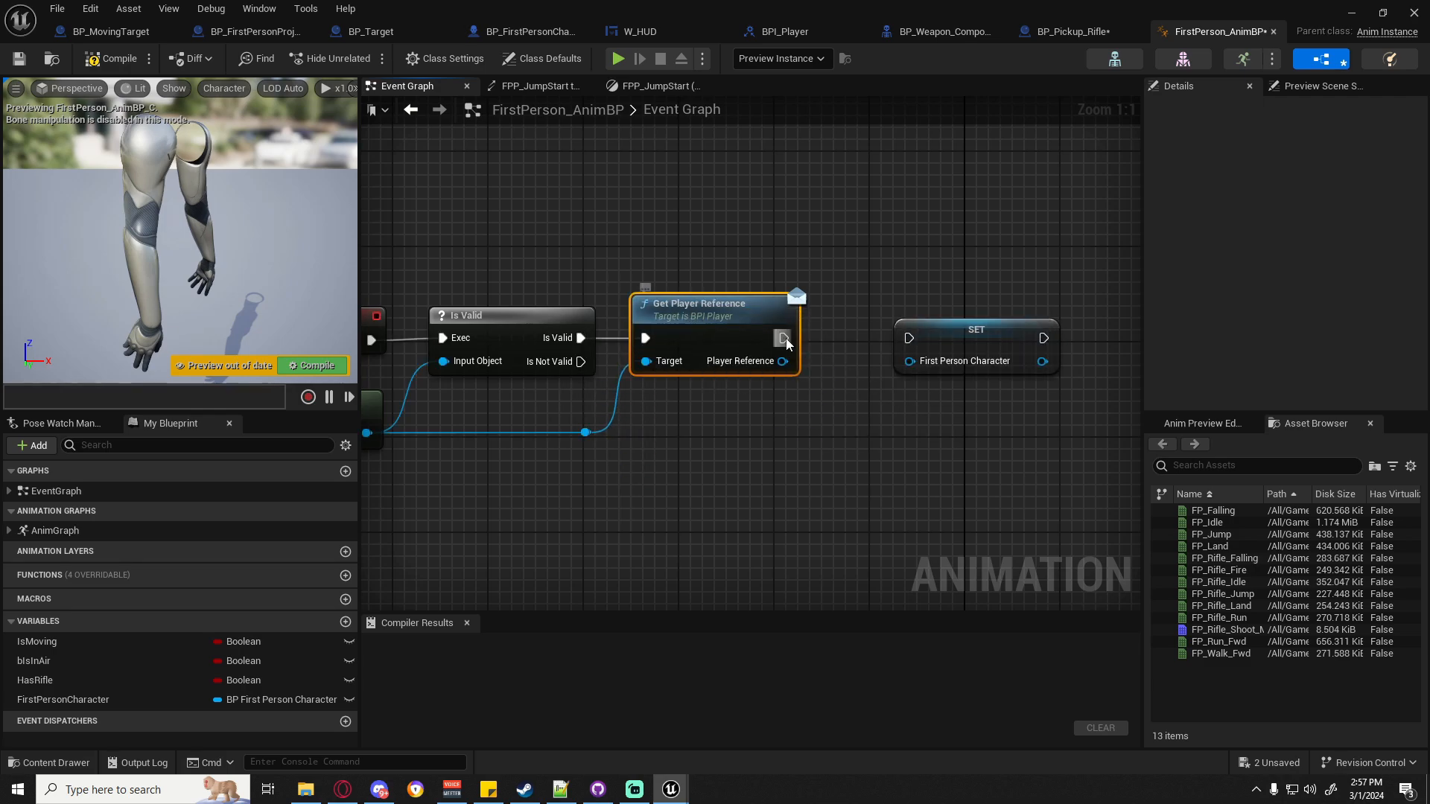
left_click_drag(783, 338, 909, 362)
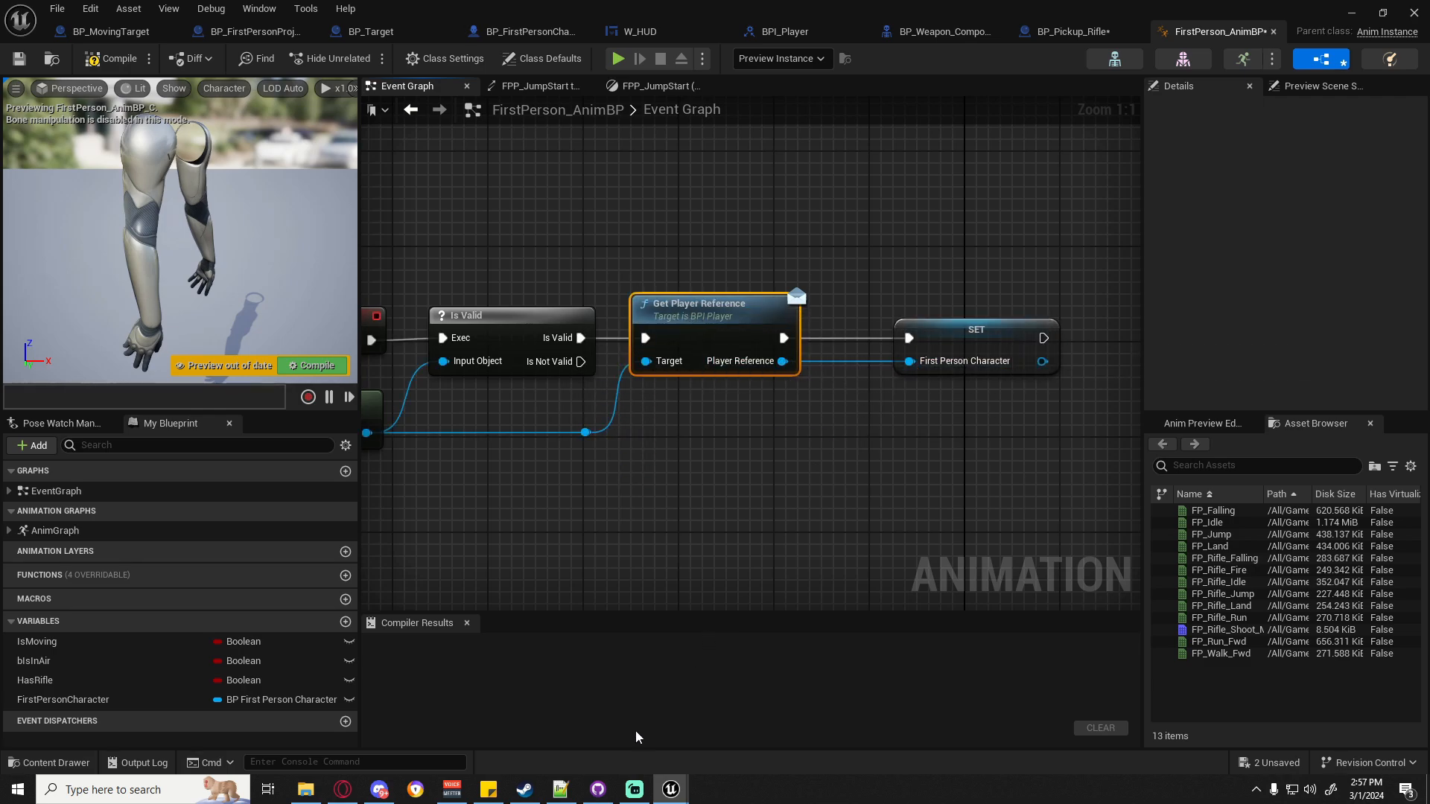
Open the Cast To BP_FirstPersonCharacter match in W_HUD's Get Score Text function from the blueprint search results.
mouse_move(664, 782)
left_click(797, 727)
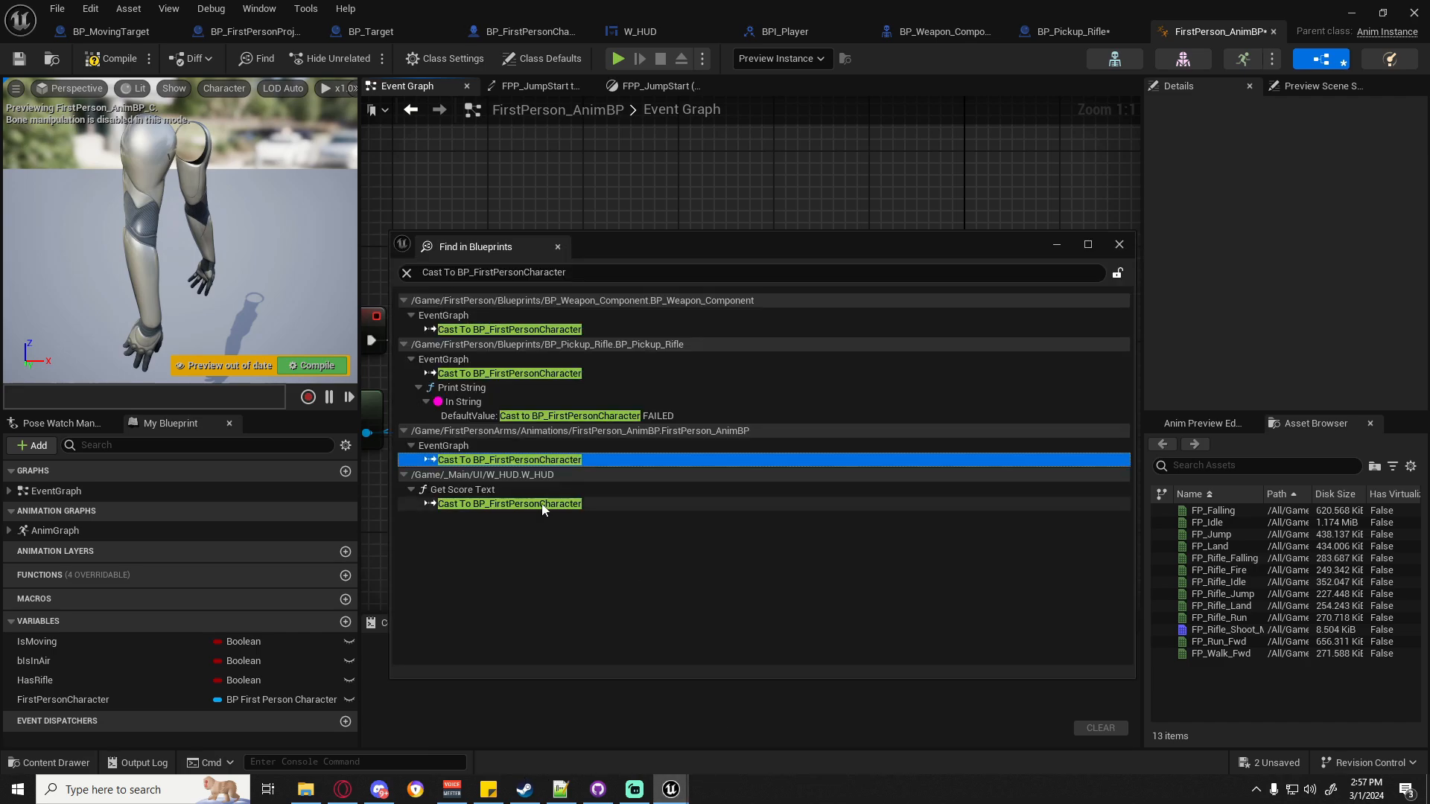
double_click(548, 499)
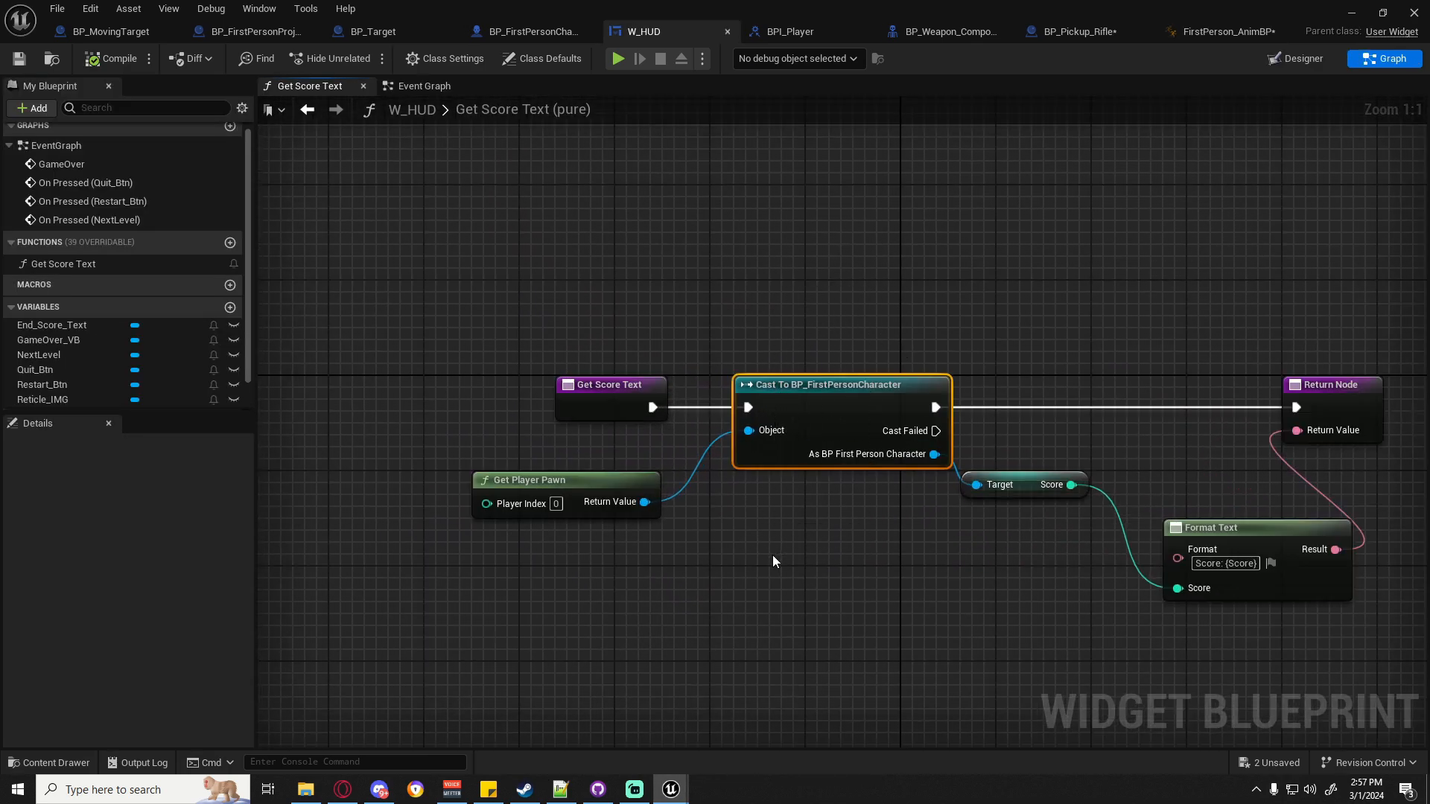
Replace the cast in Get Score Text with Get Player Reference called on Get Player Pawn, wired to the Return Node and the Score getter.
key("Delete")
left_click_drag(645, 502, 716, 456)
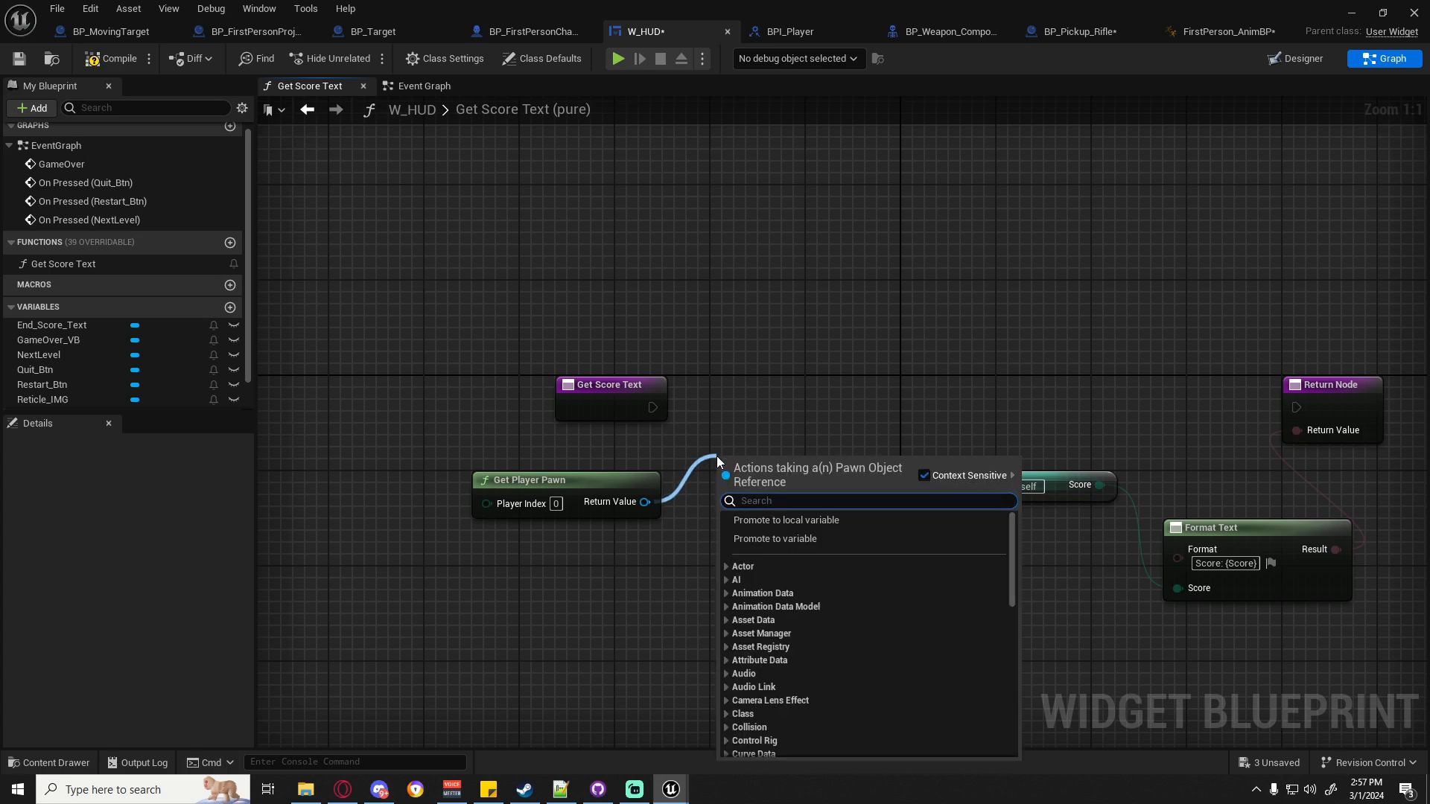
type("player re")
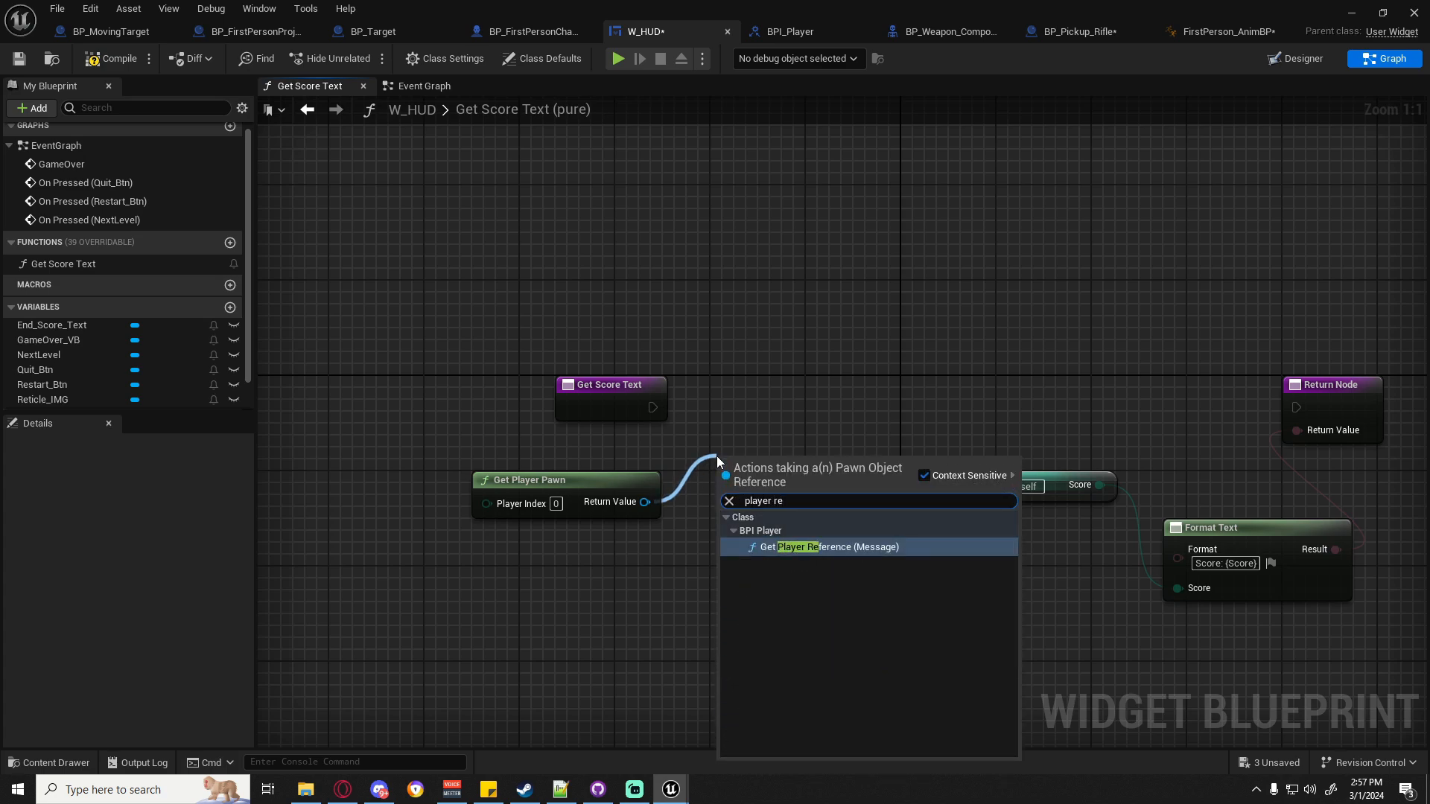
key("Return")
left_click_drag(724, 490, 652, 407)
left_click_drag(783, 489, 770, 406)
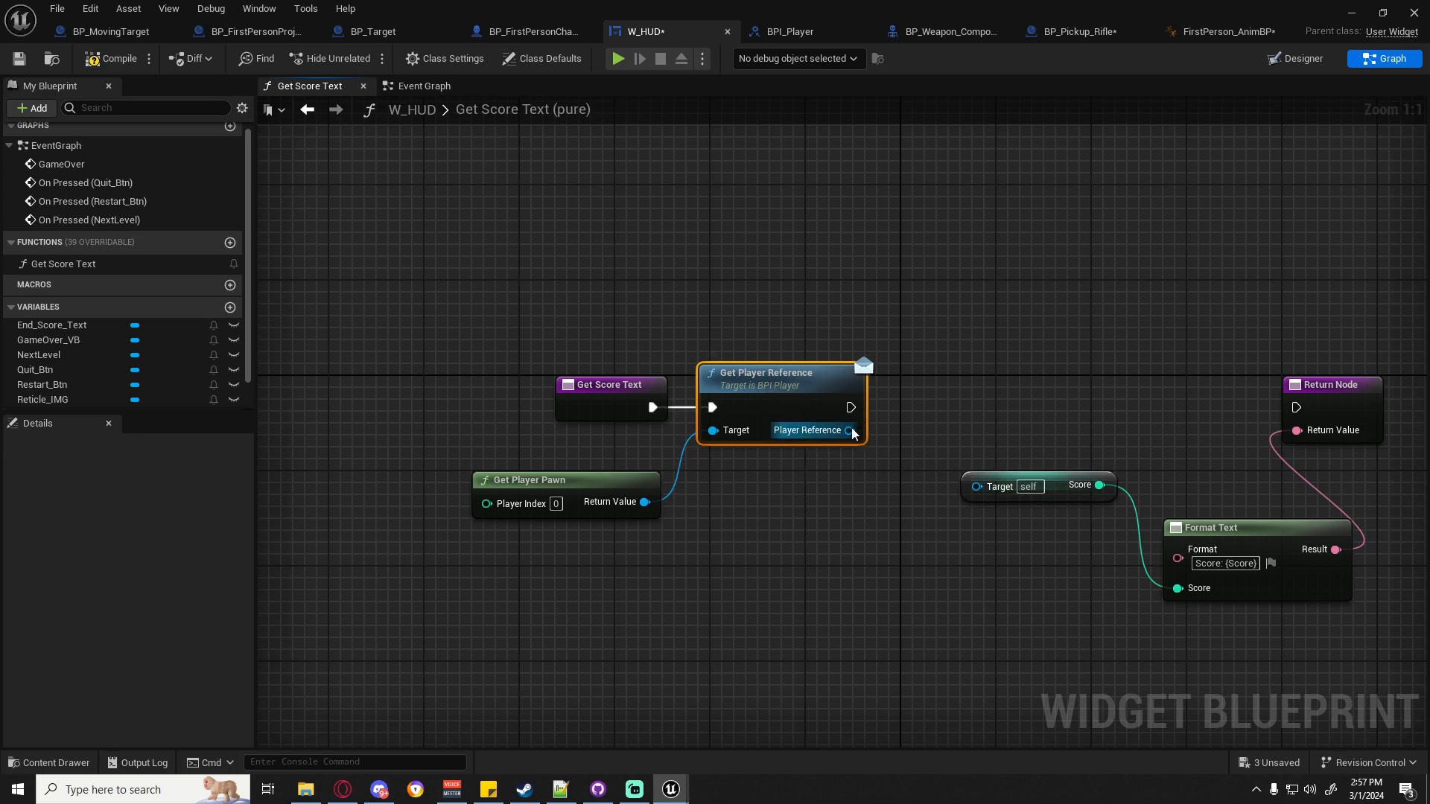
left_click_drag(849, 431, 1296, 410)
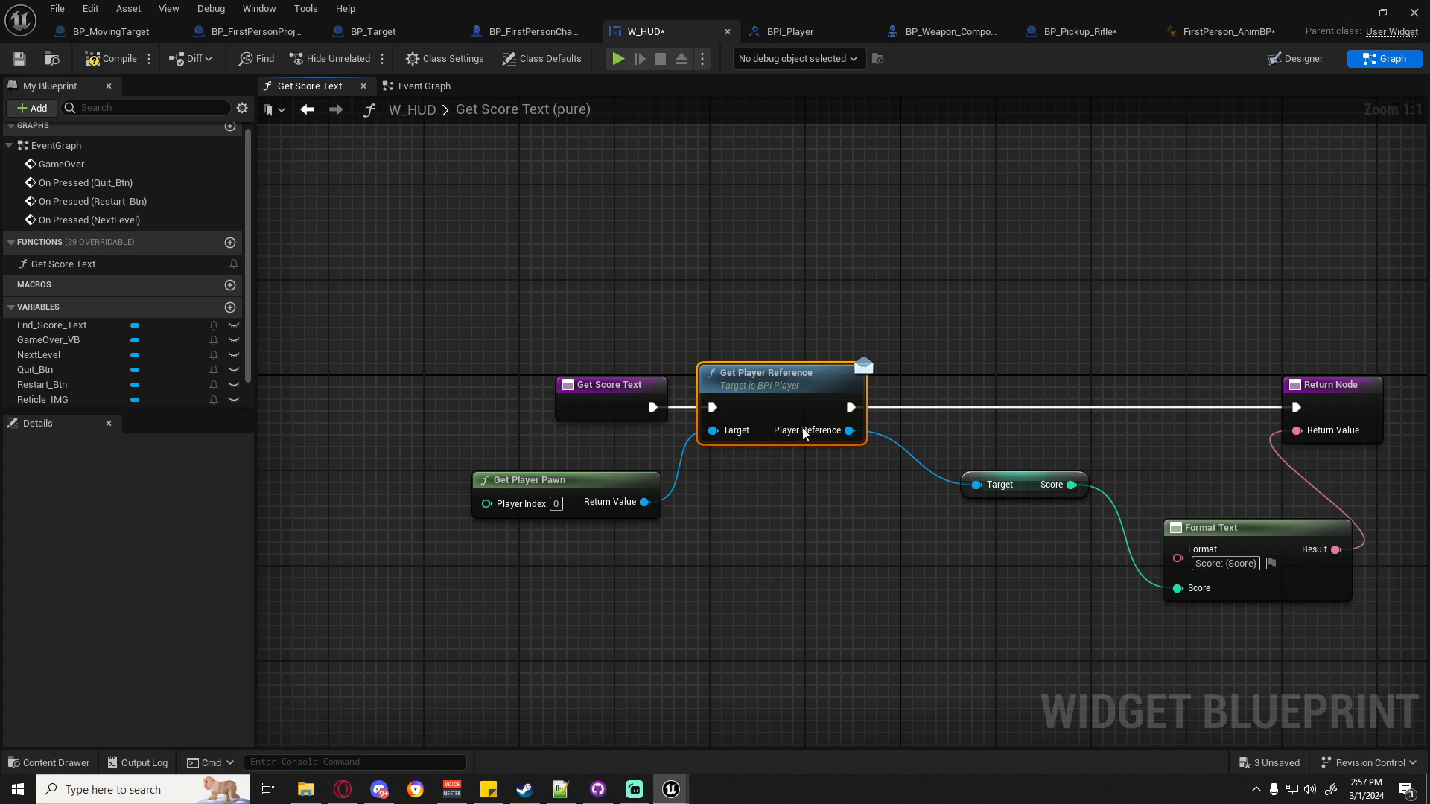
right_click_drag(858, 555, 737, 506)
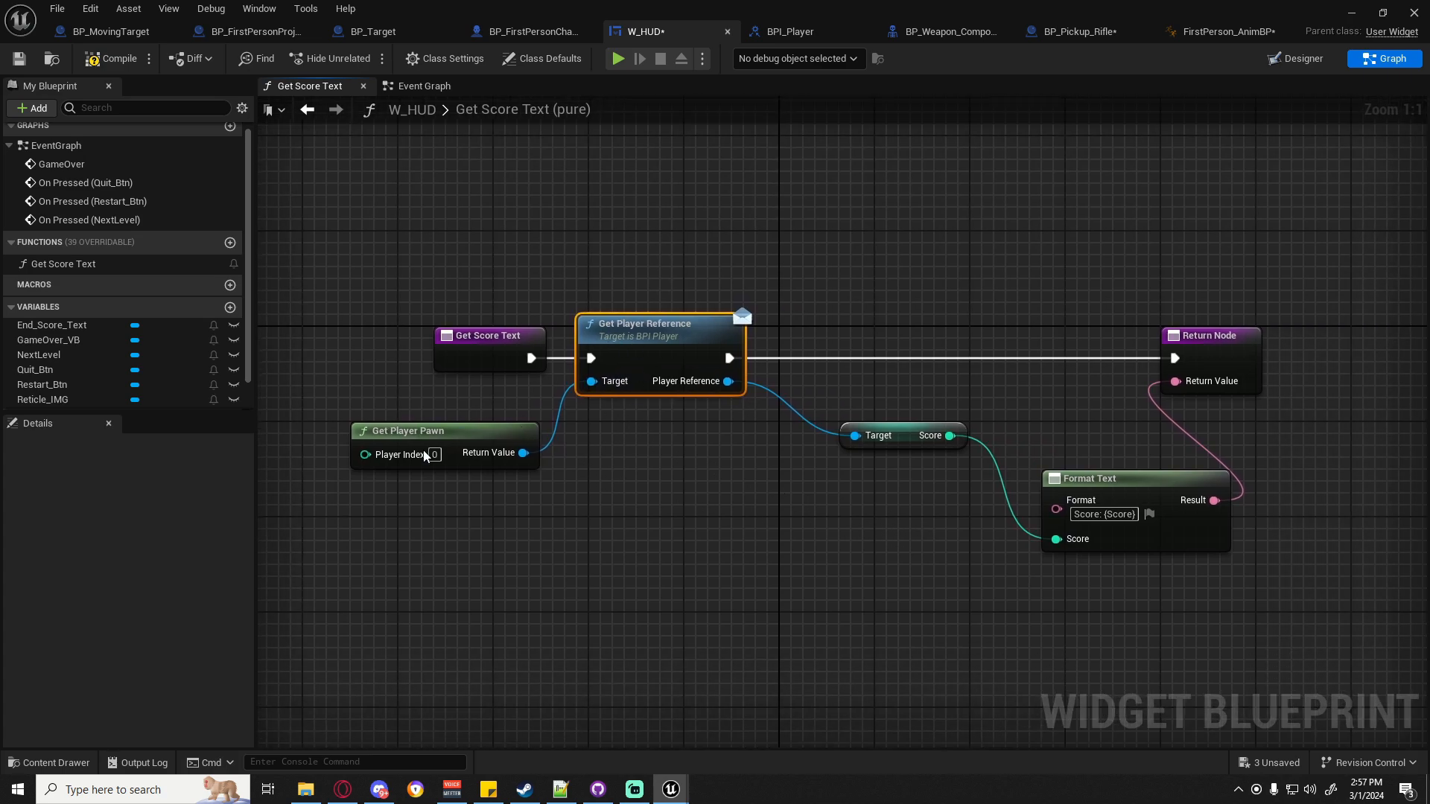
left_click_drag(435, 381, 466, 384)
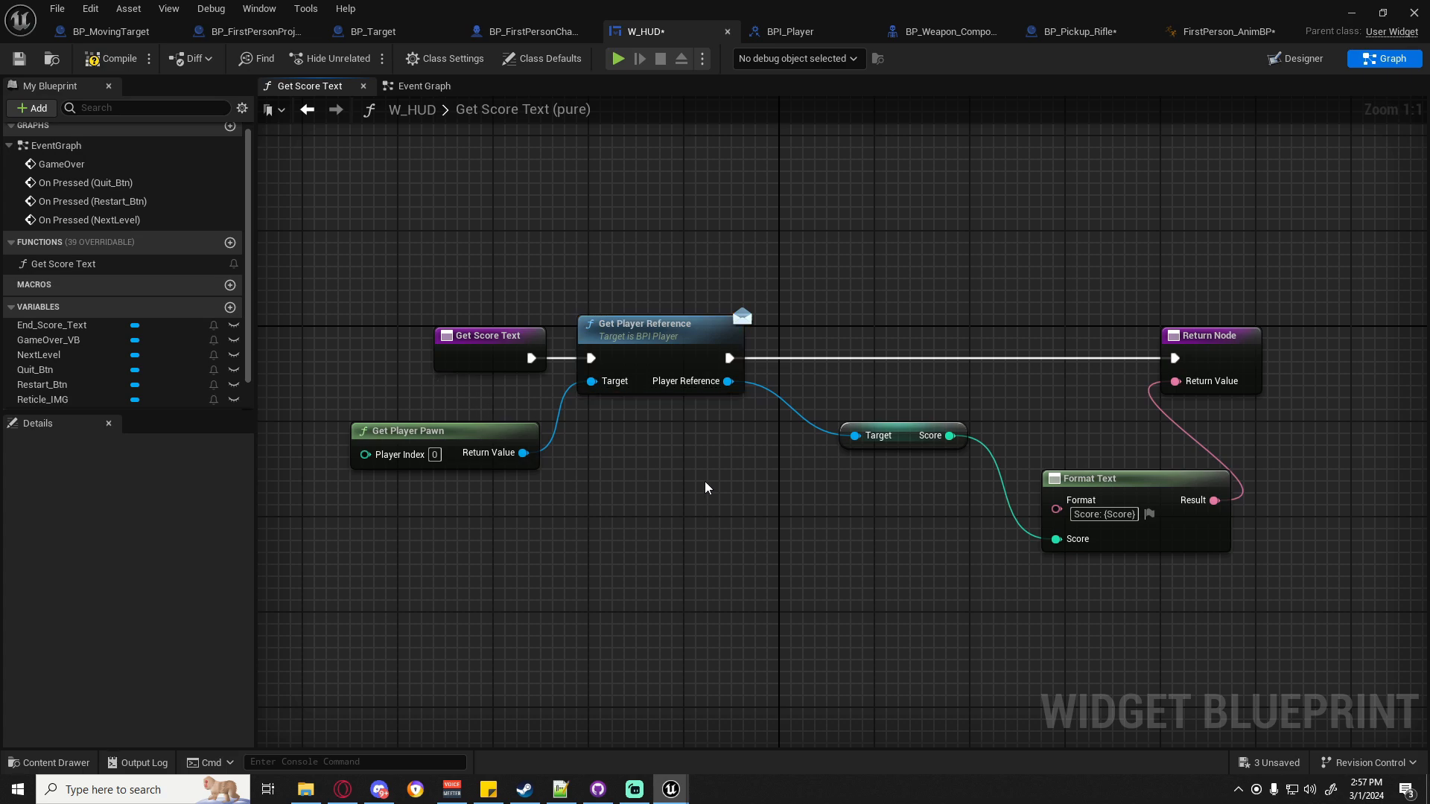
Delete every removable node from W_HUD's Get Score Text function, leaving only its entry node.
left_click_drag(908, 423, 1152, 602)
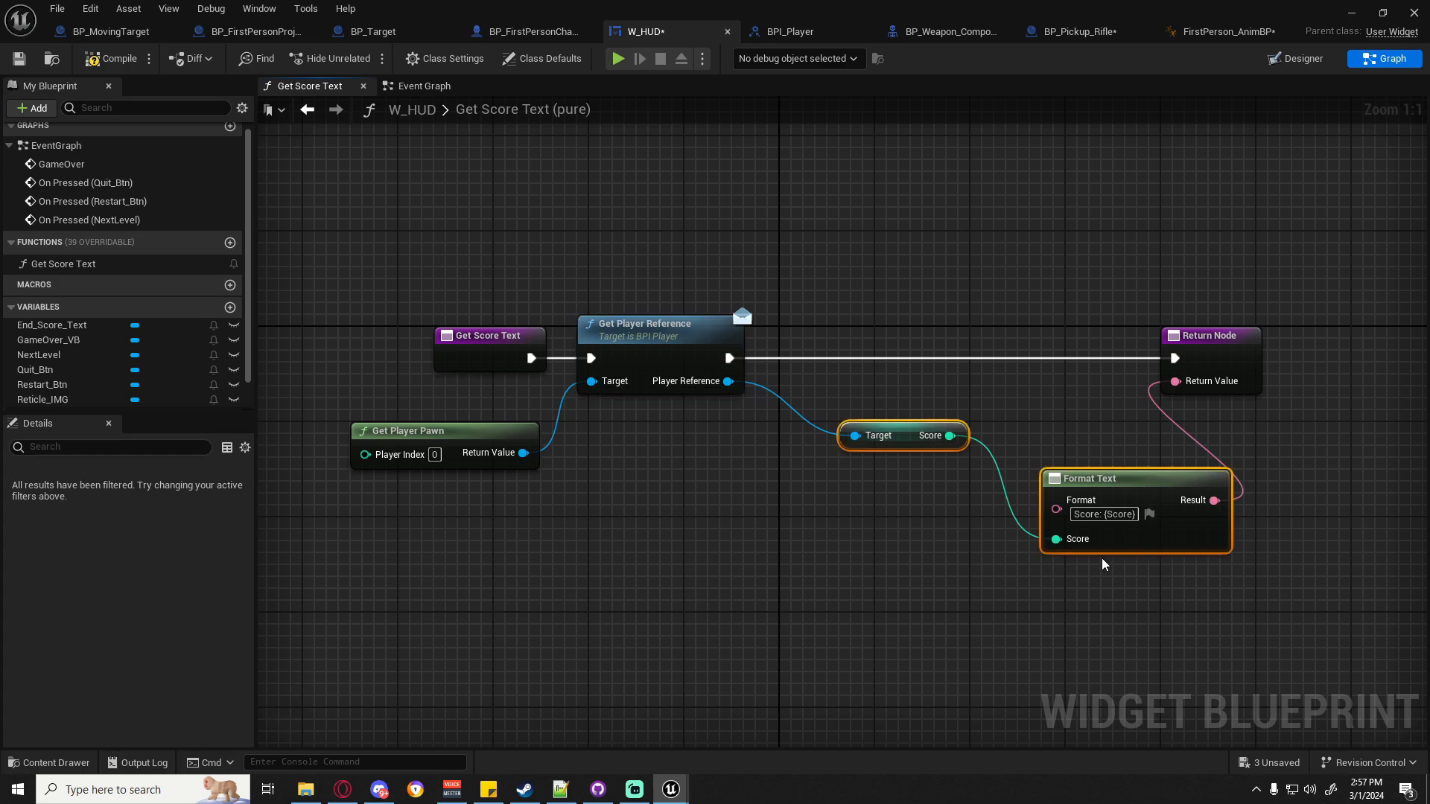
left_click_drag(1035, 435, 1183, 580)
key("Delete")
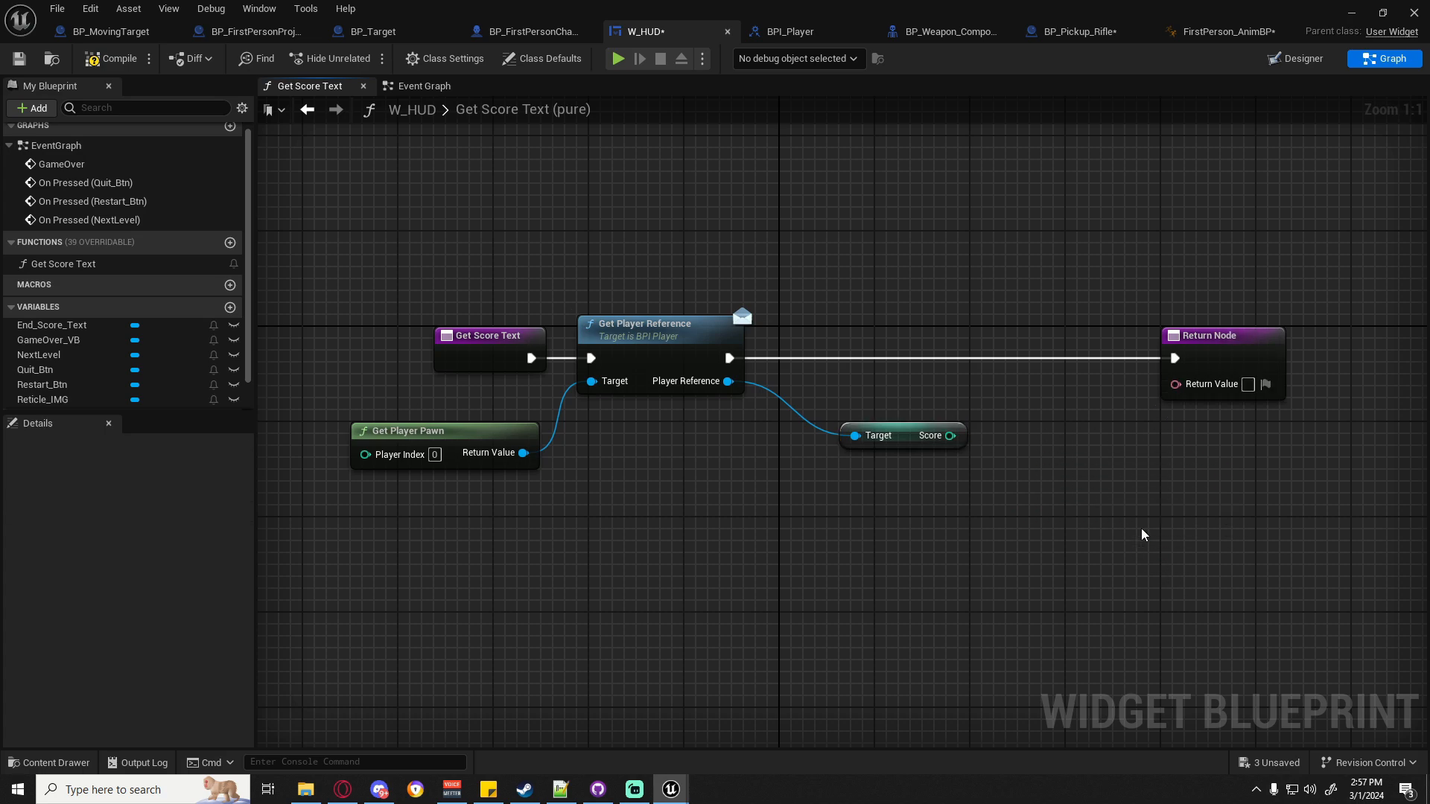
left_click_drag(1173, 238, 327, 568)
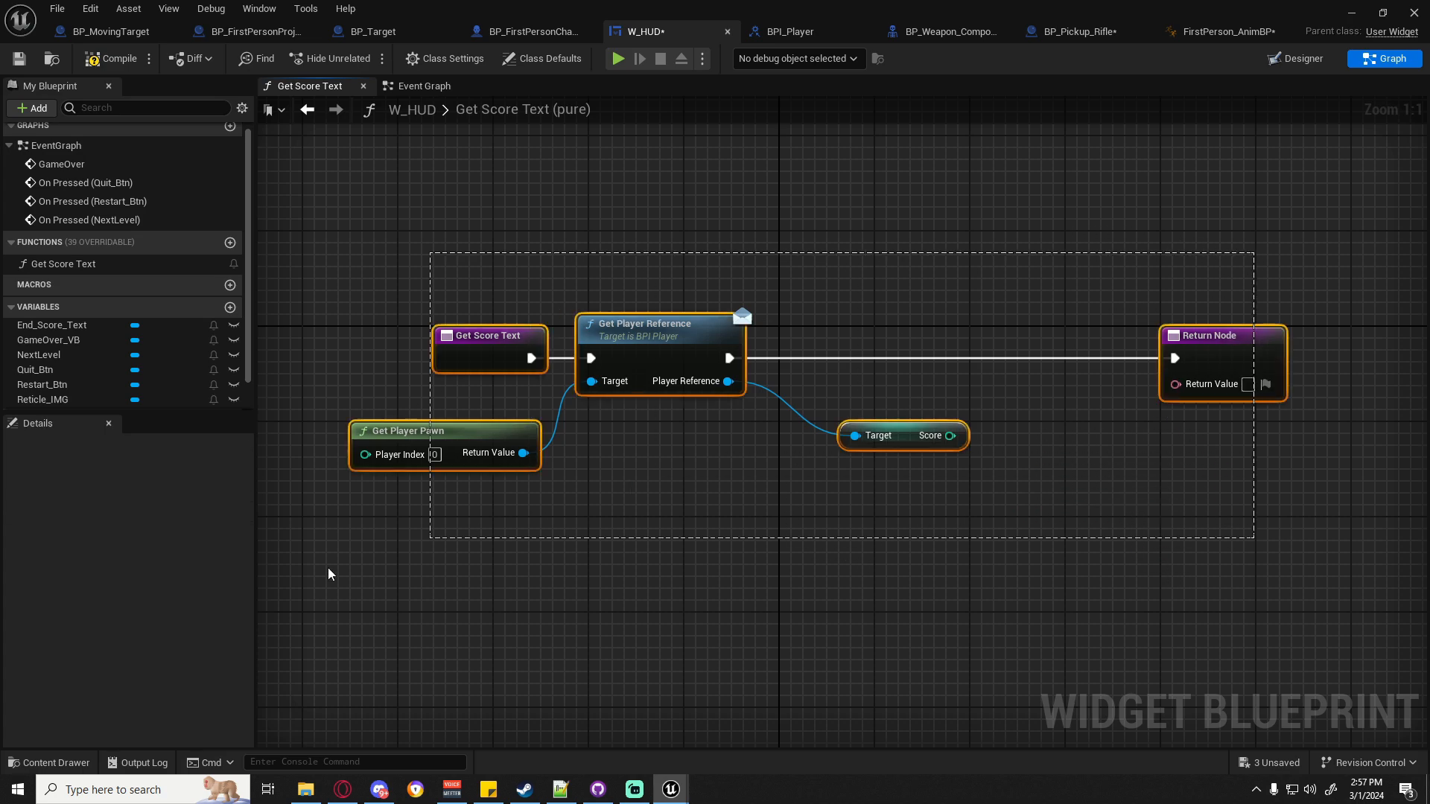
key("Delete")
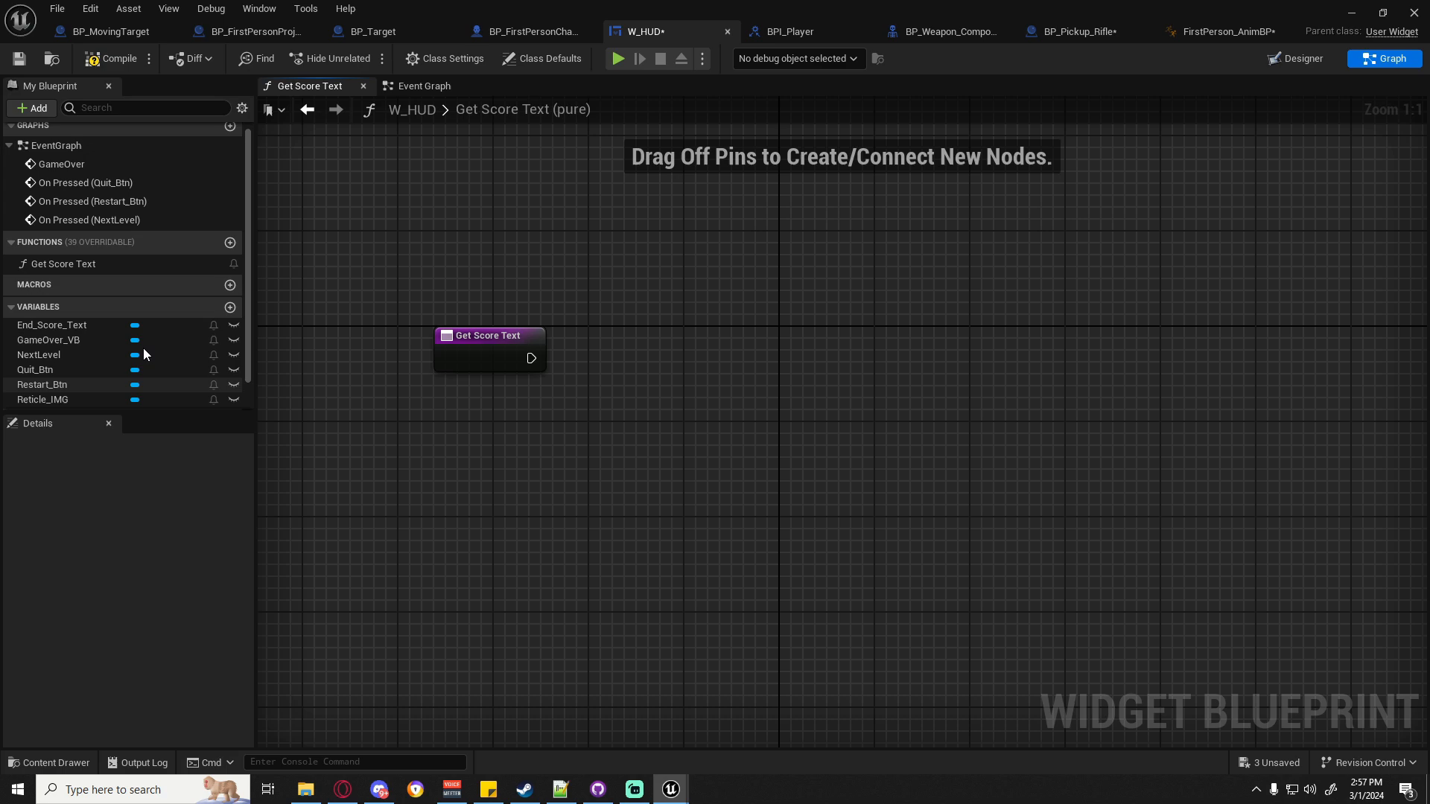
Compile W_HUD and delete the broken Get Score Text call beside GameOver in the event graph.
left_click(111, 58)
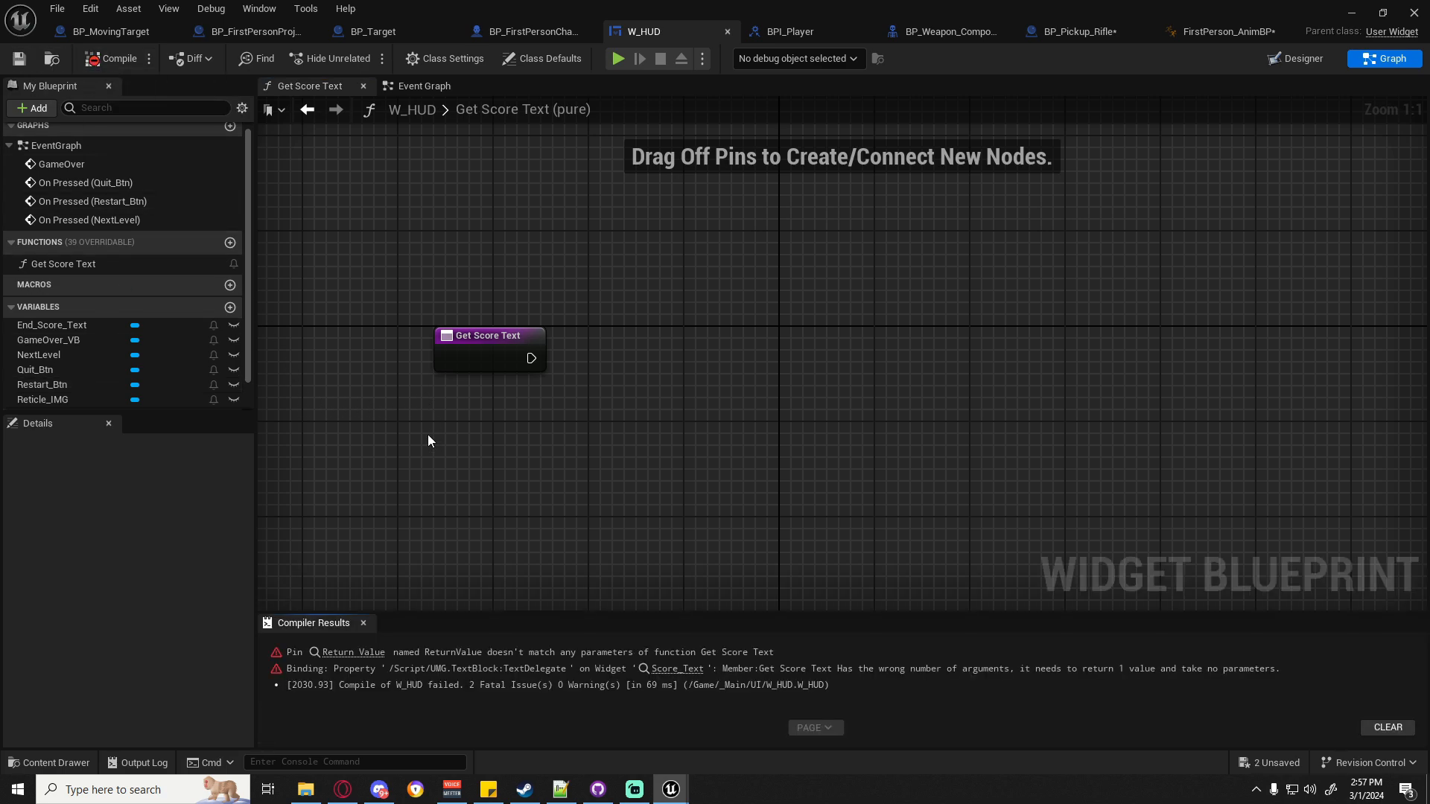
left_click(368, 651)
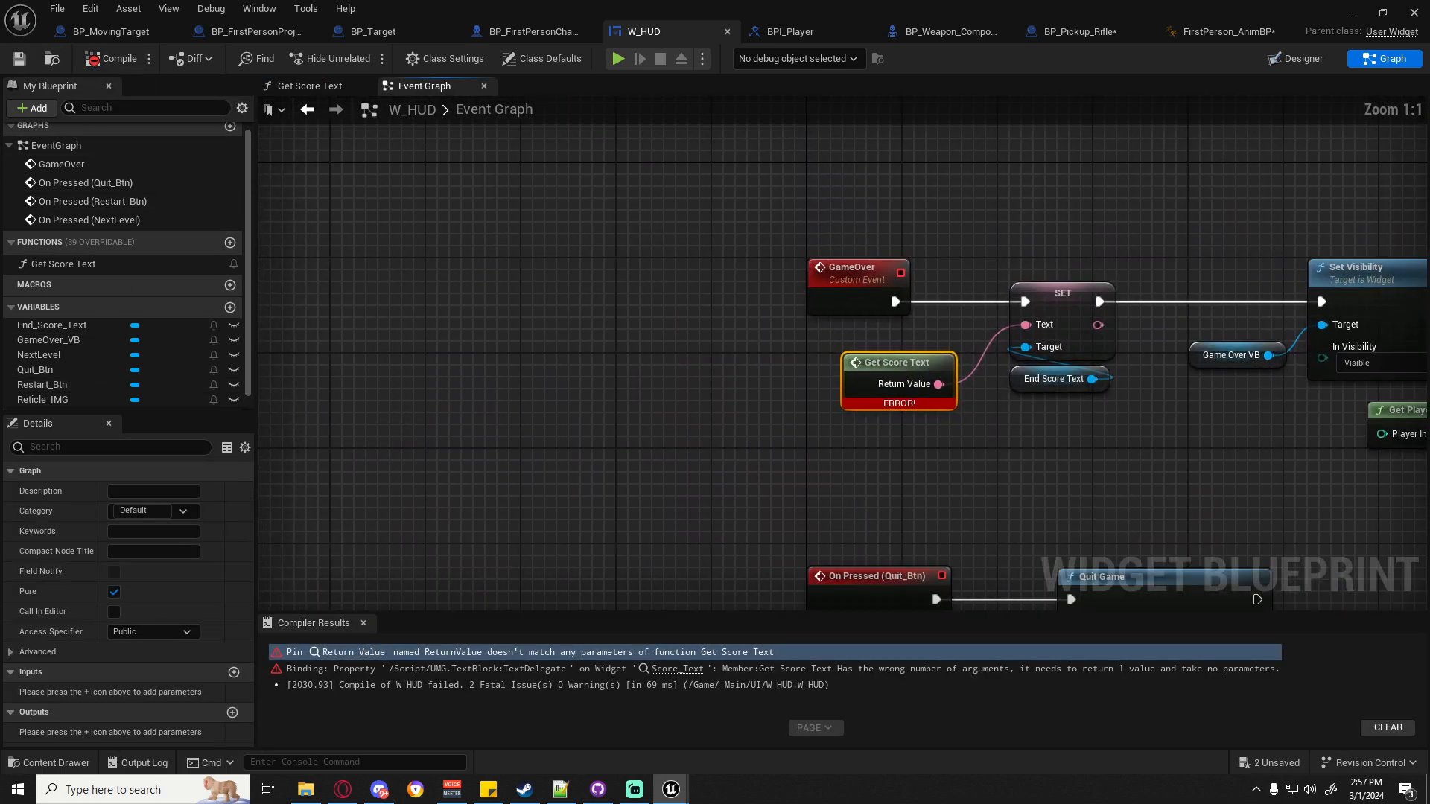
key("Delete")
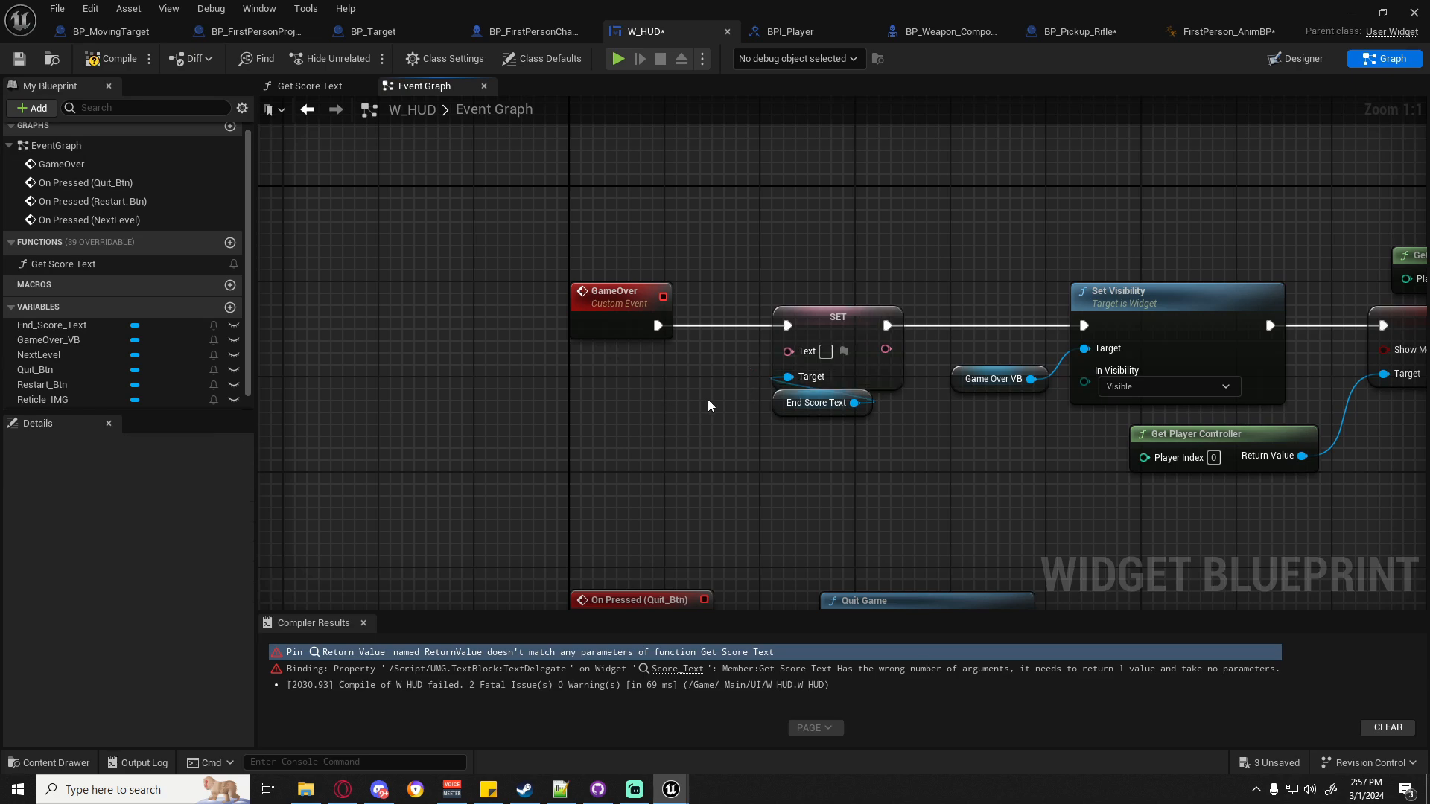
right_click_drag(649, 190, 592, 457)
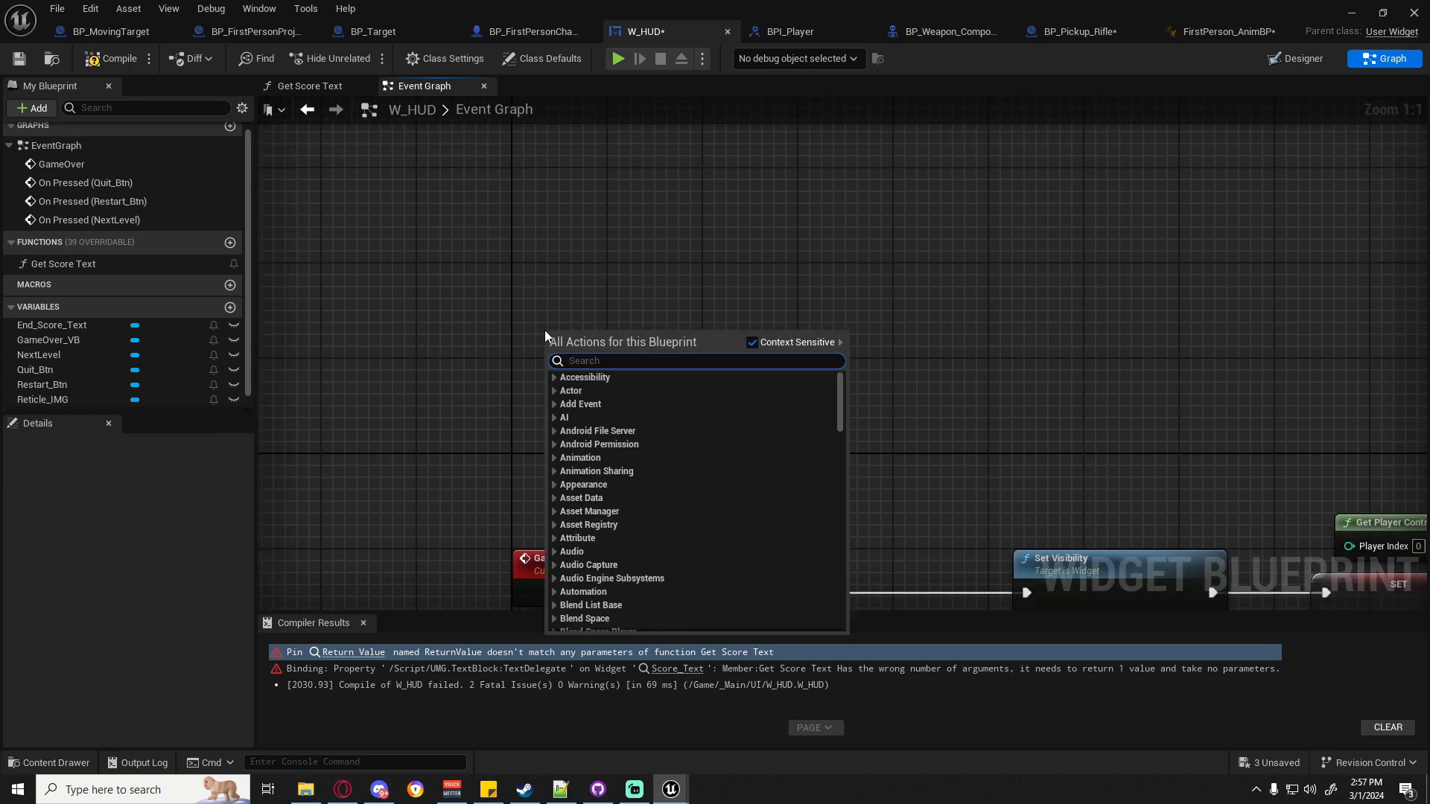
type("custom event")
key("Return")
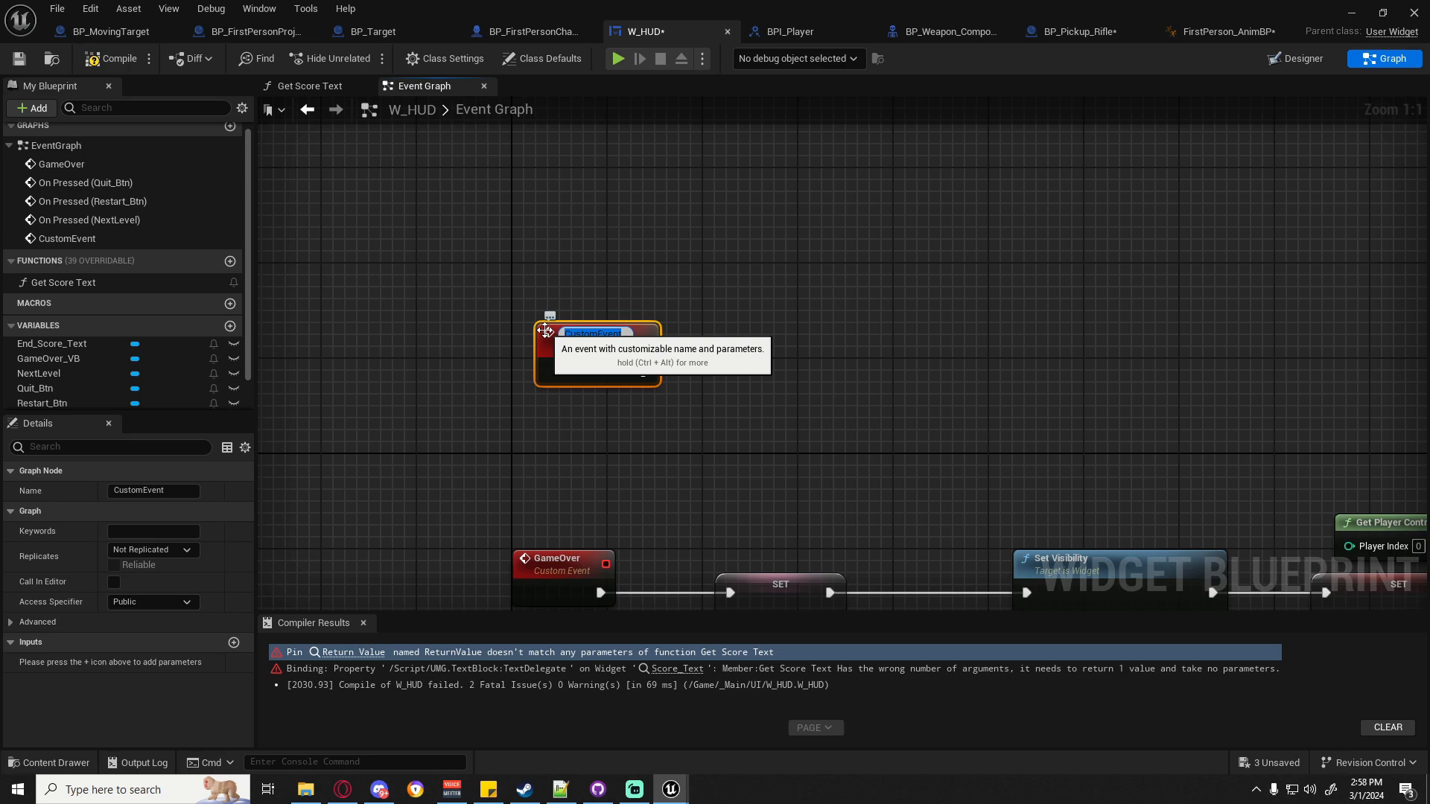
type("o")
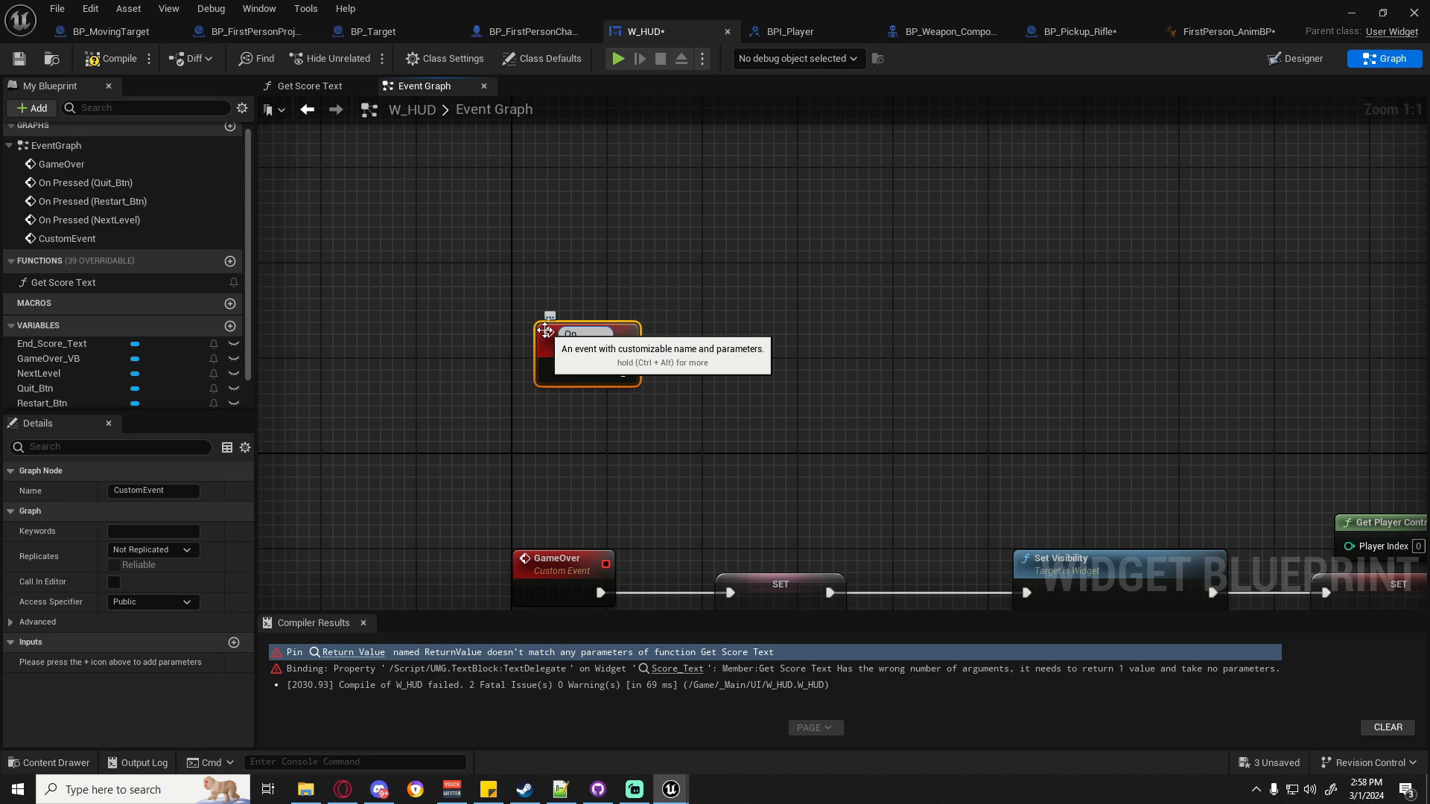
type("nScoreChanged")
key("Return")
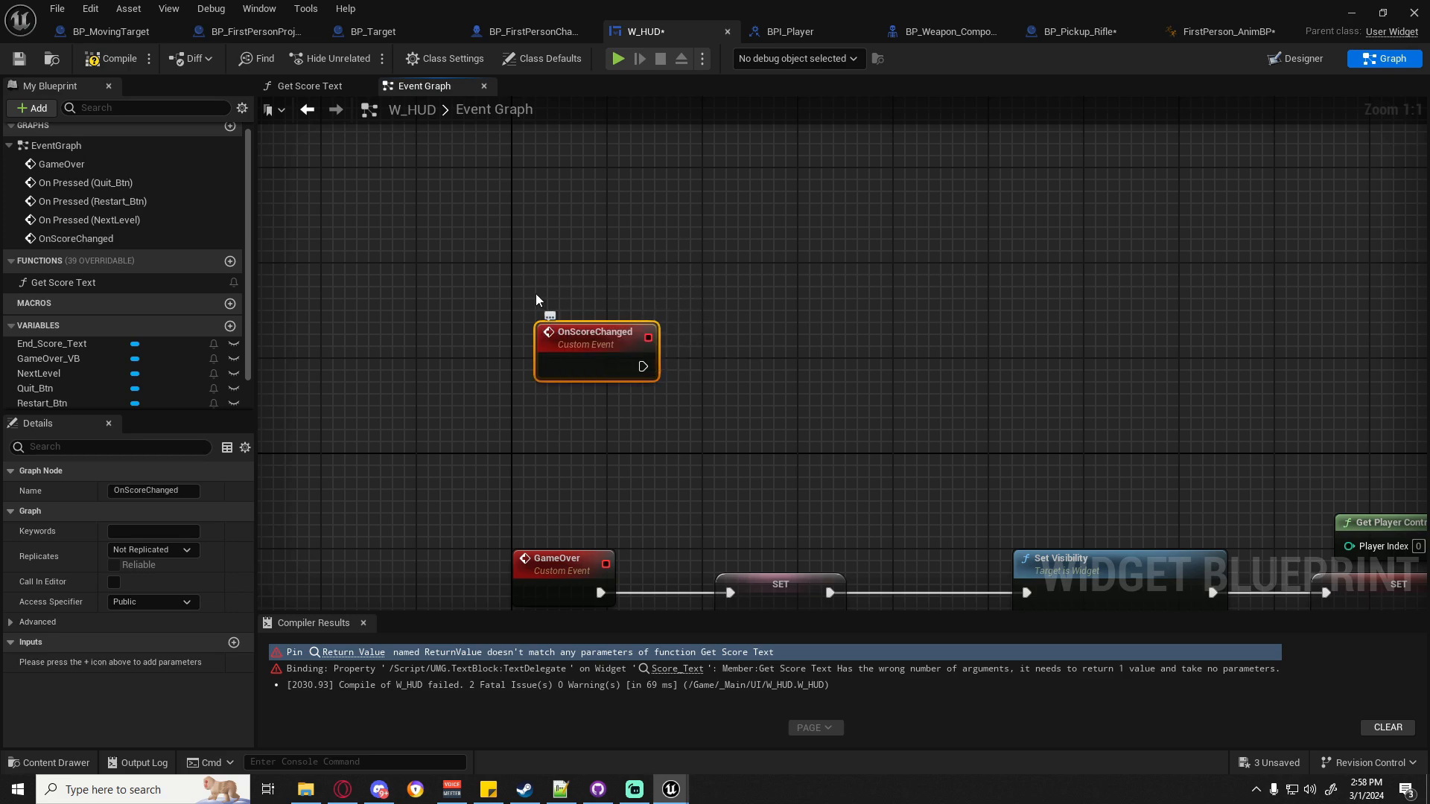
left_click_drag(533, 292, 705, 430)
left_click_drag(582, 359, 565, 306)
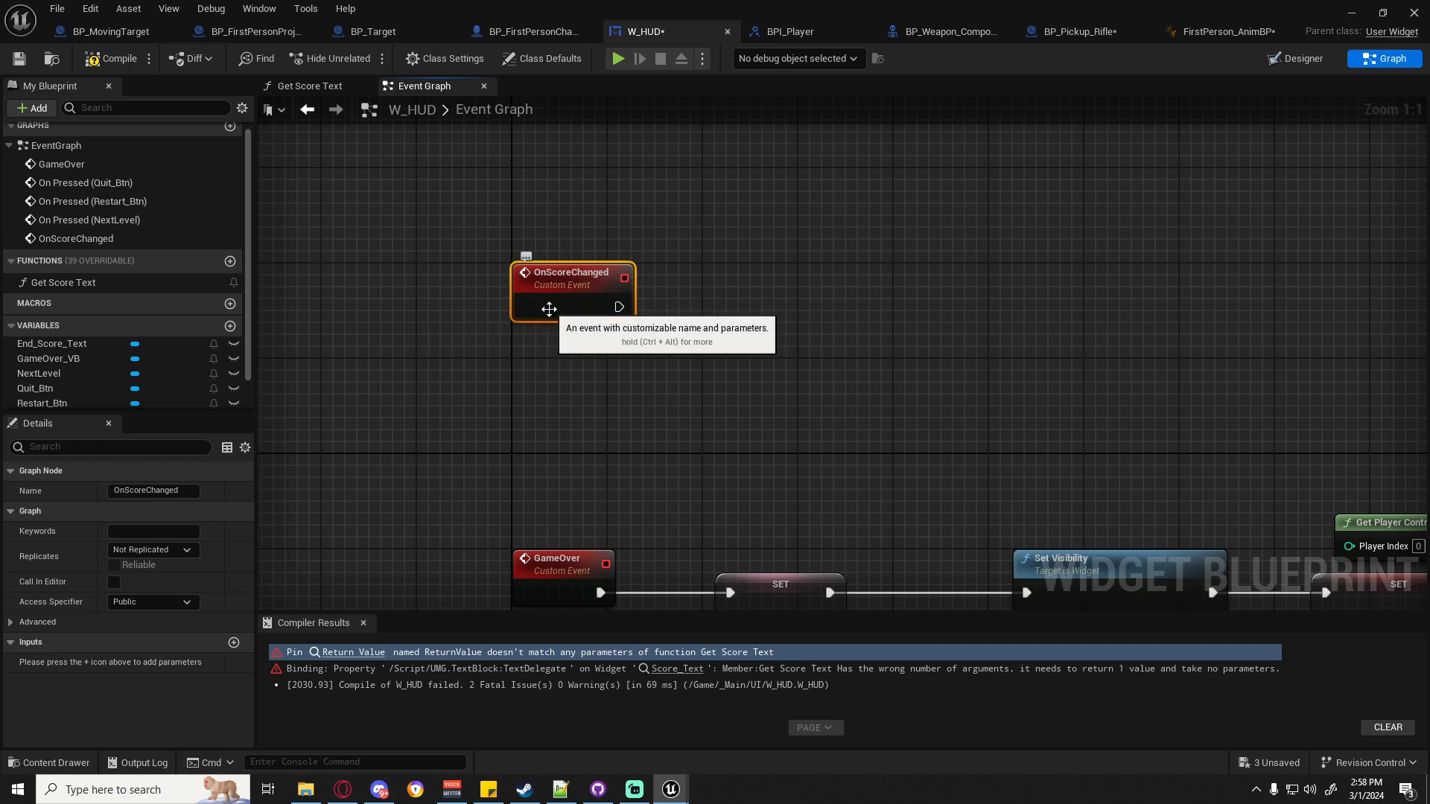
key("Delete")
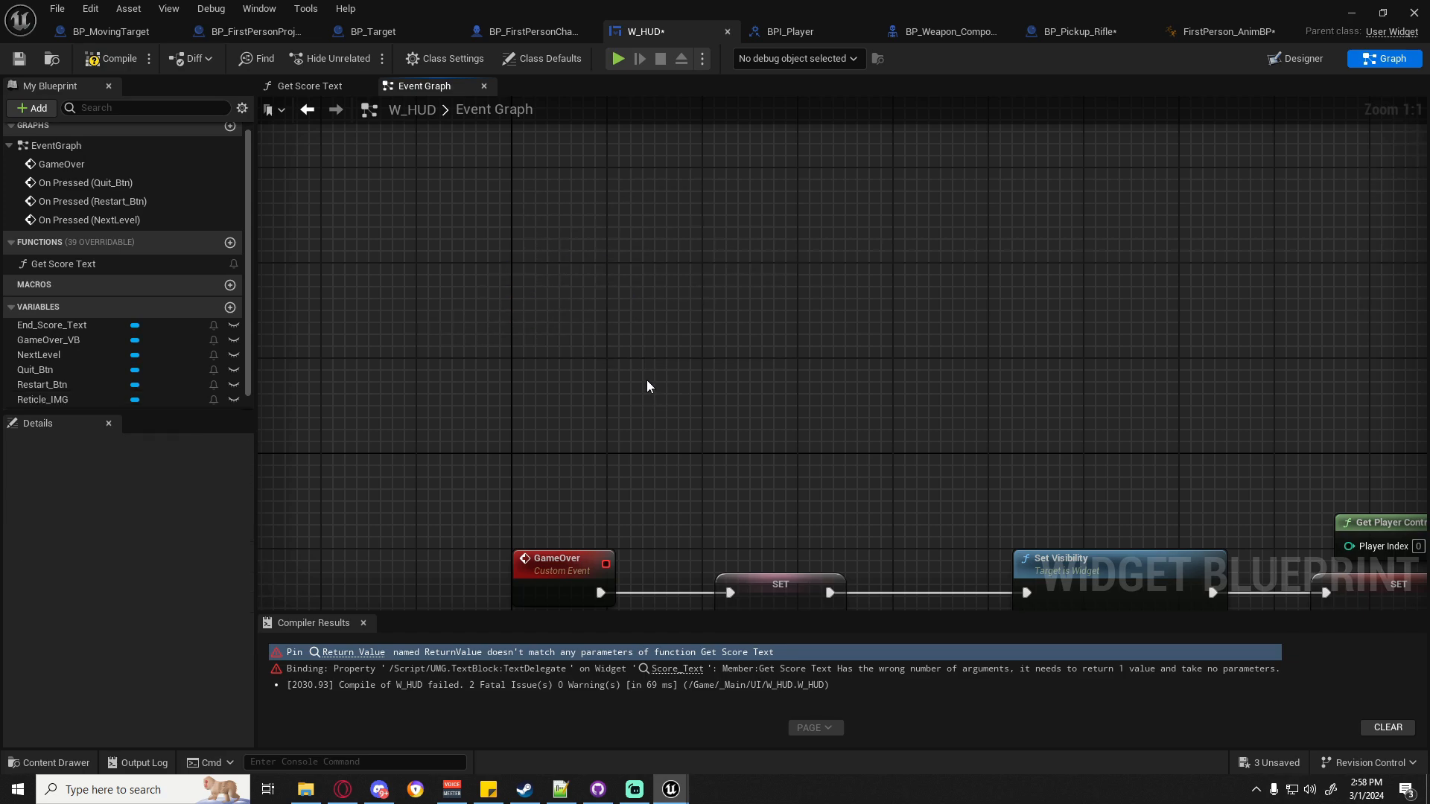
Recompile W_HUD and follow the remaining compile error to the Score_Text widget's text binding.
right_click_drag(646, 380, 608, 275)
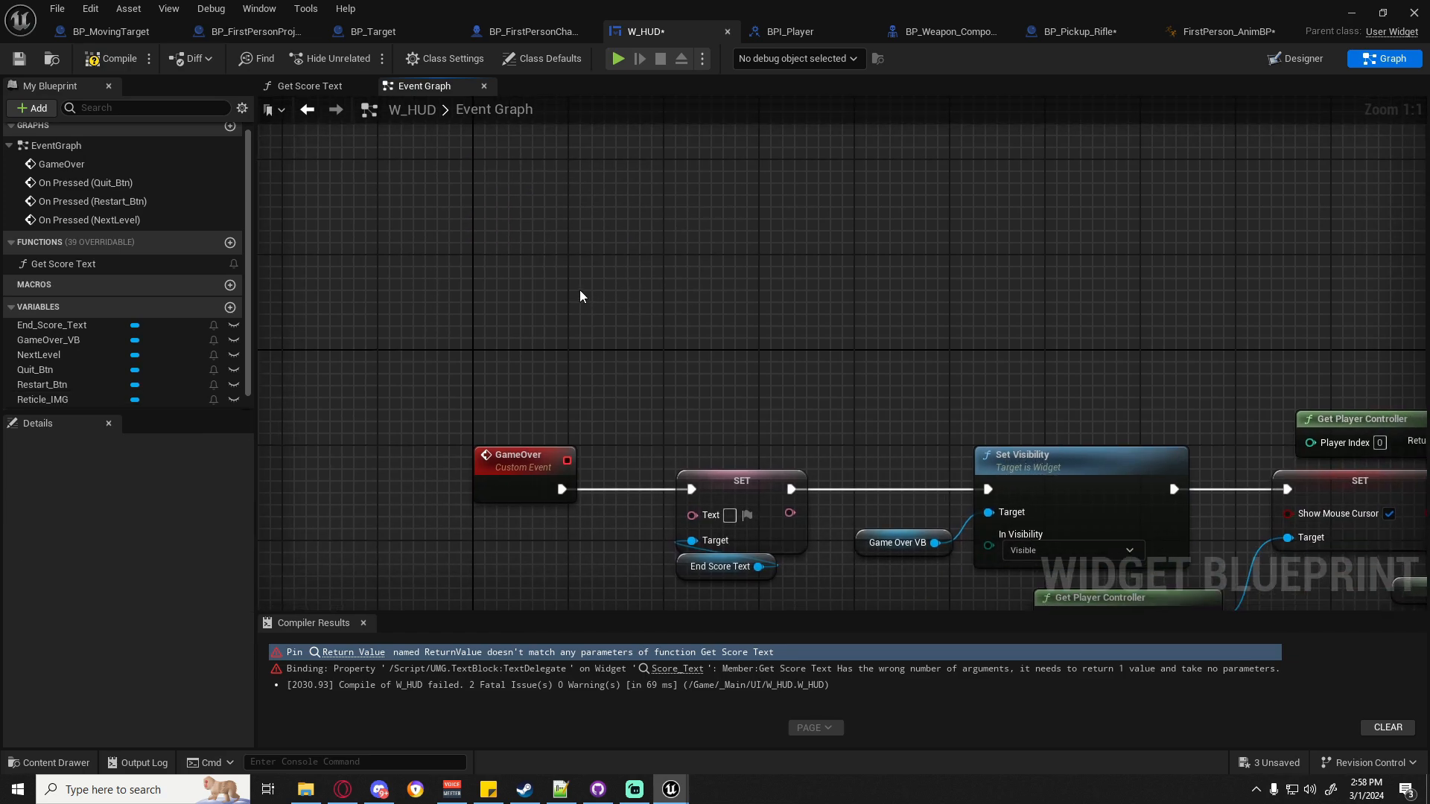
left_click(112, 59)
right_click_drag(843, 374, 725, 246)
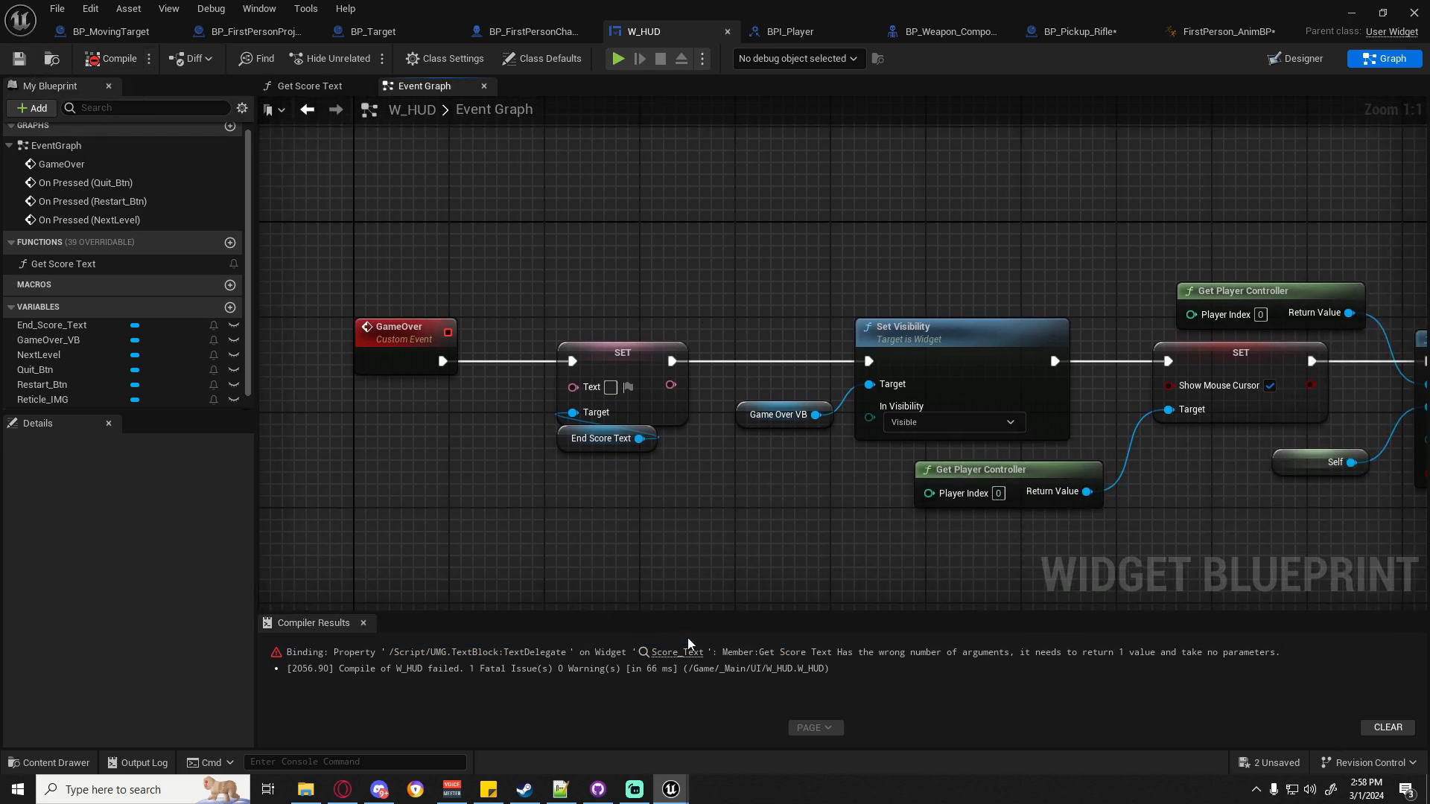
left_click(670, 653)
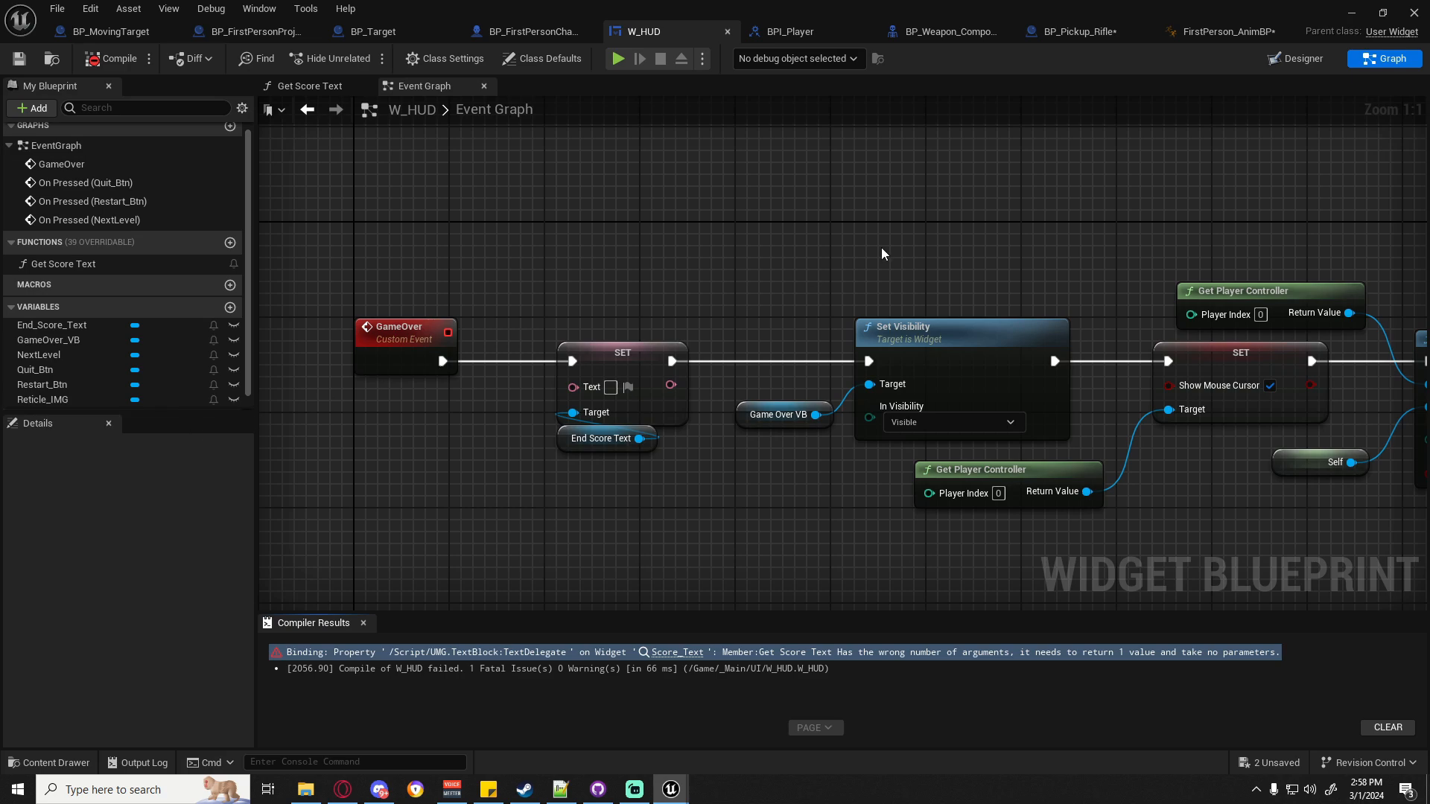
Remove the Get Score Text binding from the Score_Text widget's Text property in the designer and save W_HUD.
left_click(1296, 58)
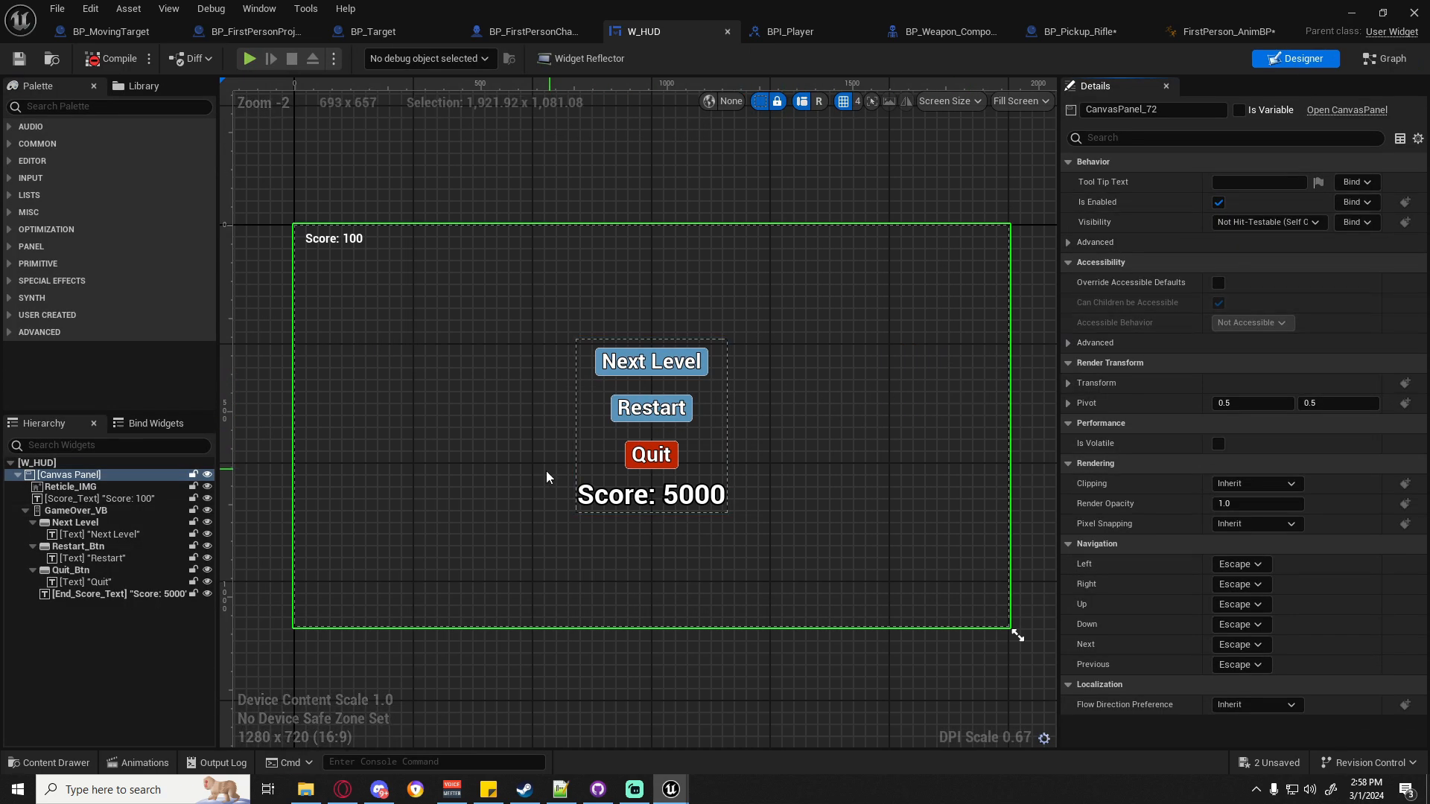
left_click(335, 238)
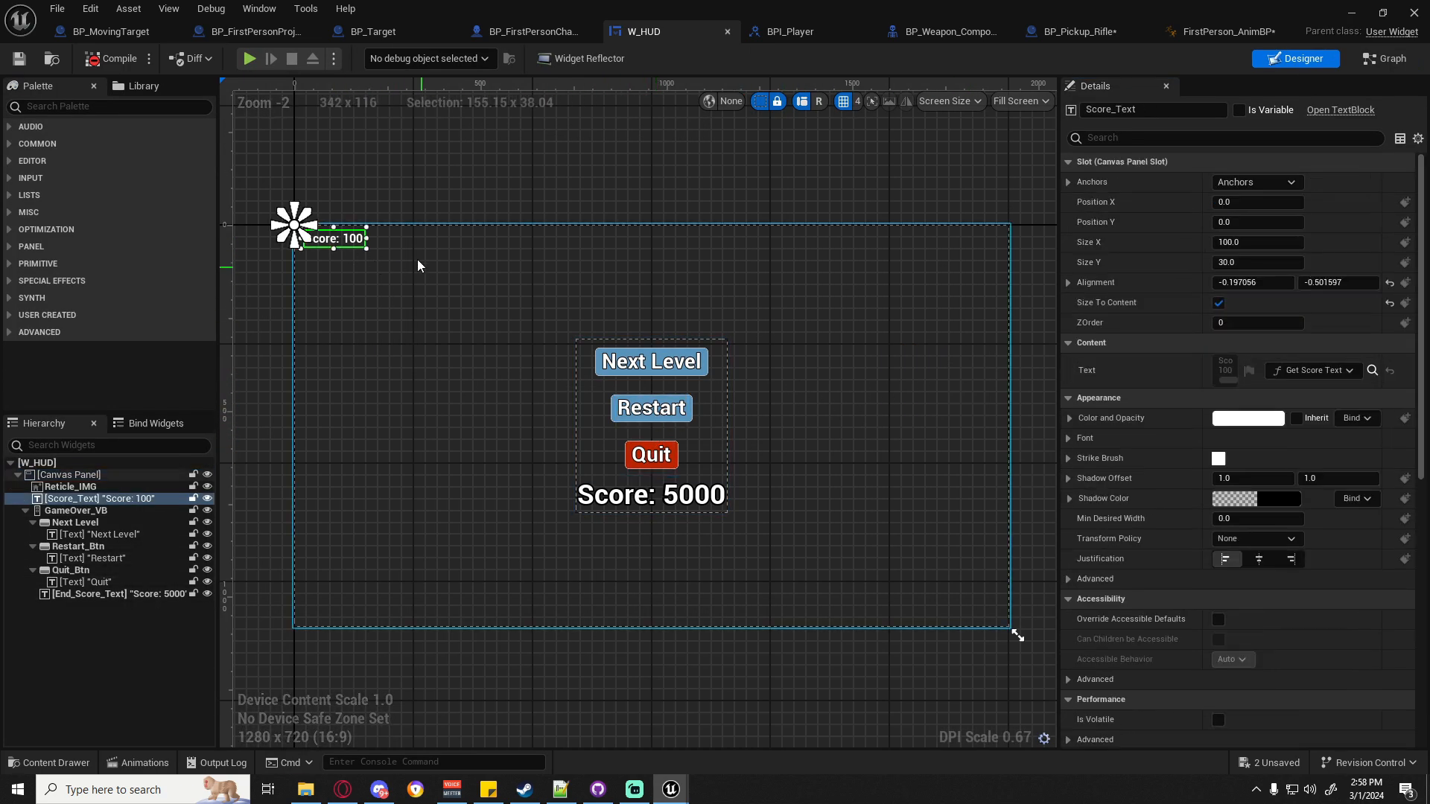
left_click(1351, 378)
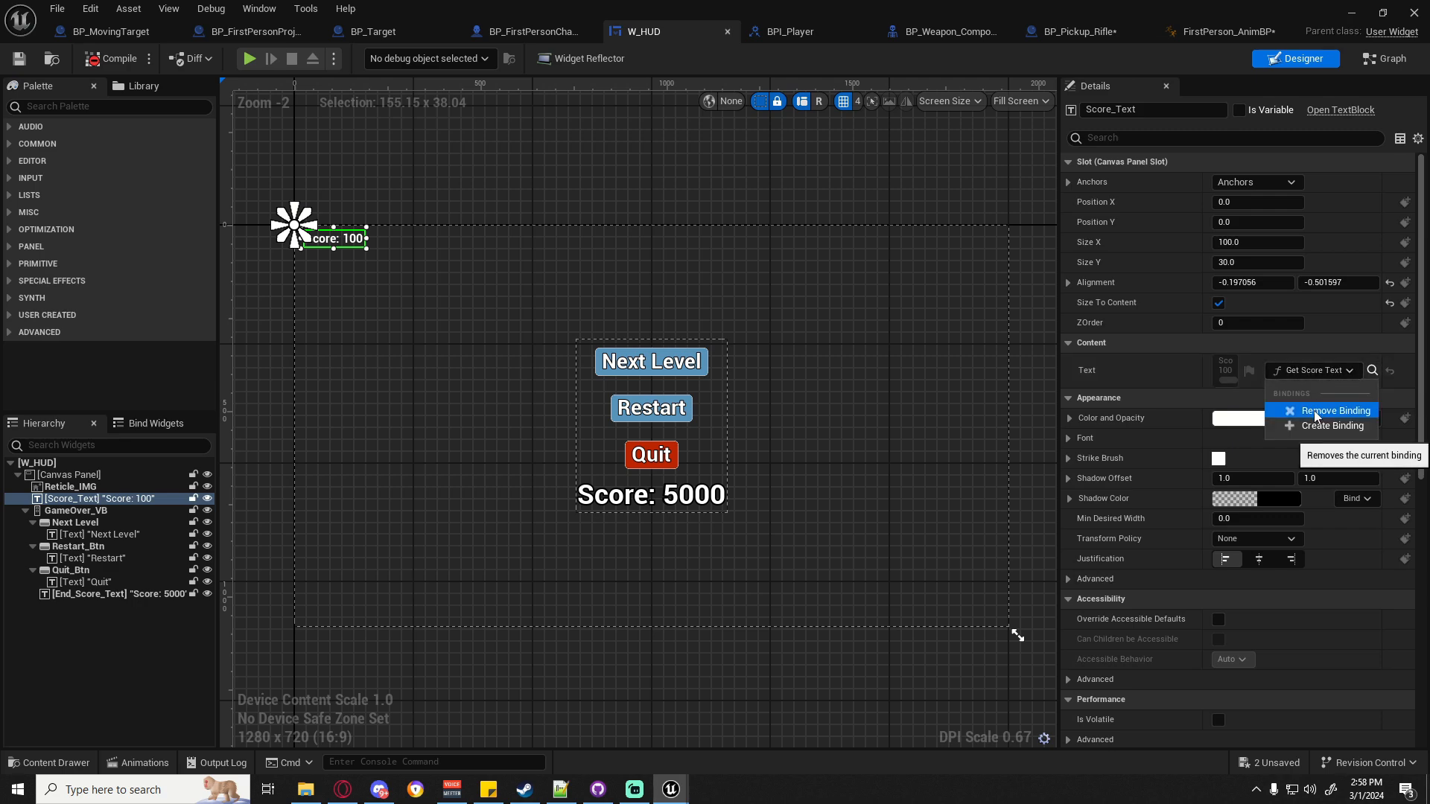
left_click(1316, 409)
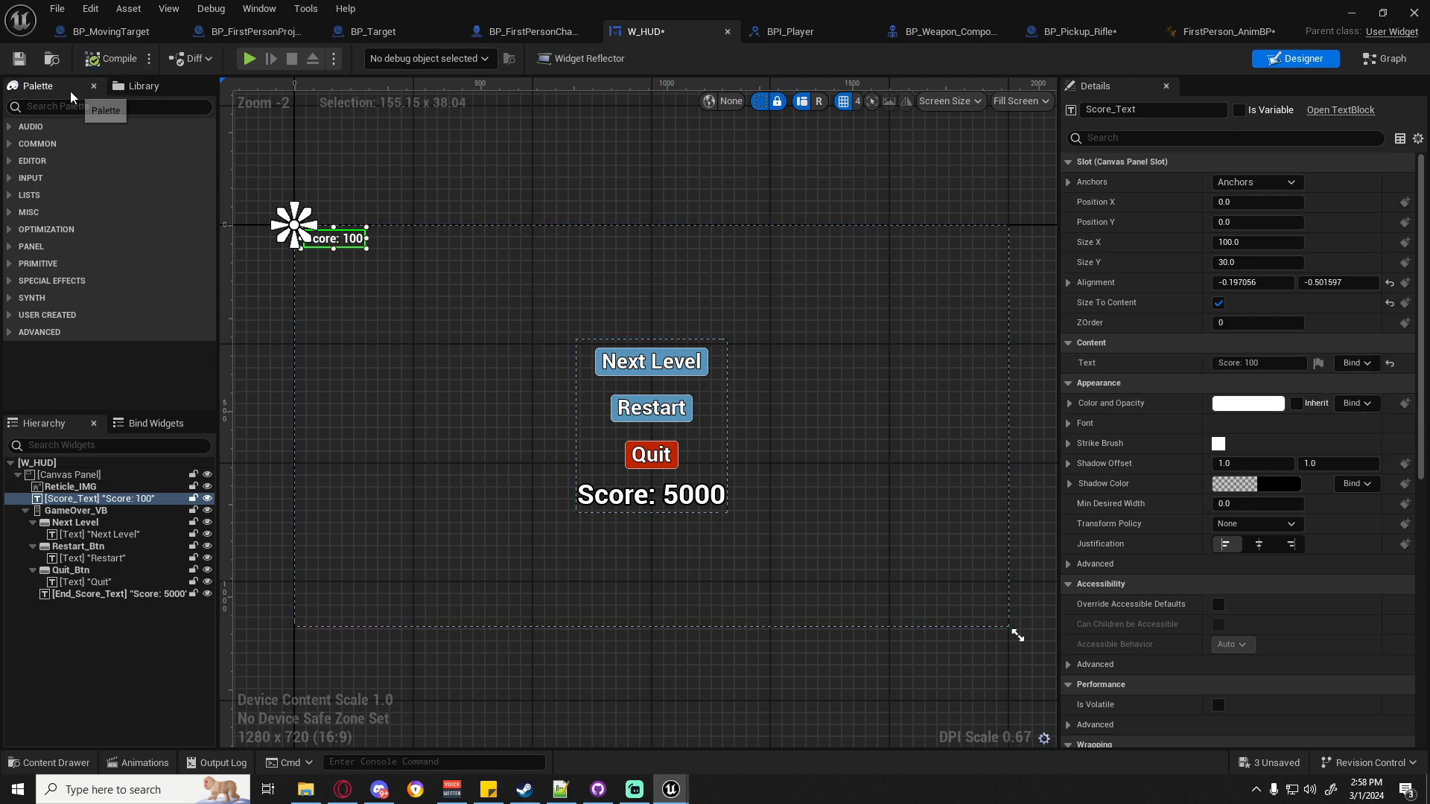
left_click(19, 58)
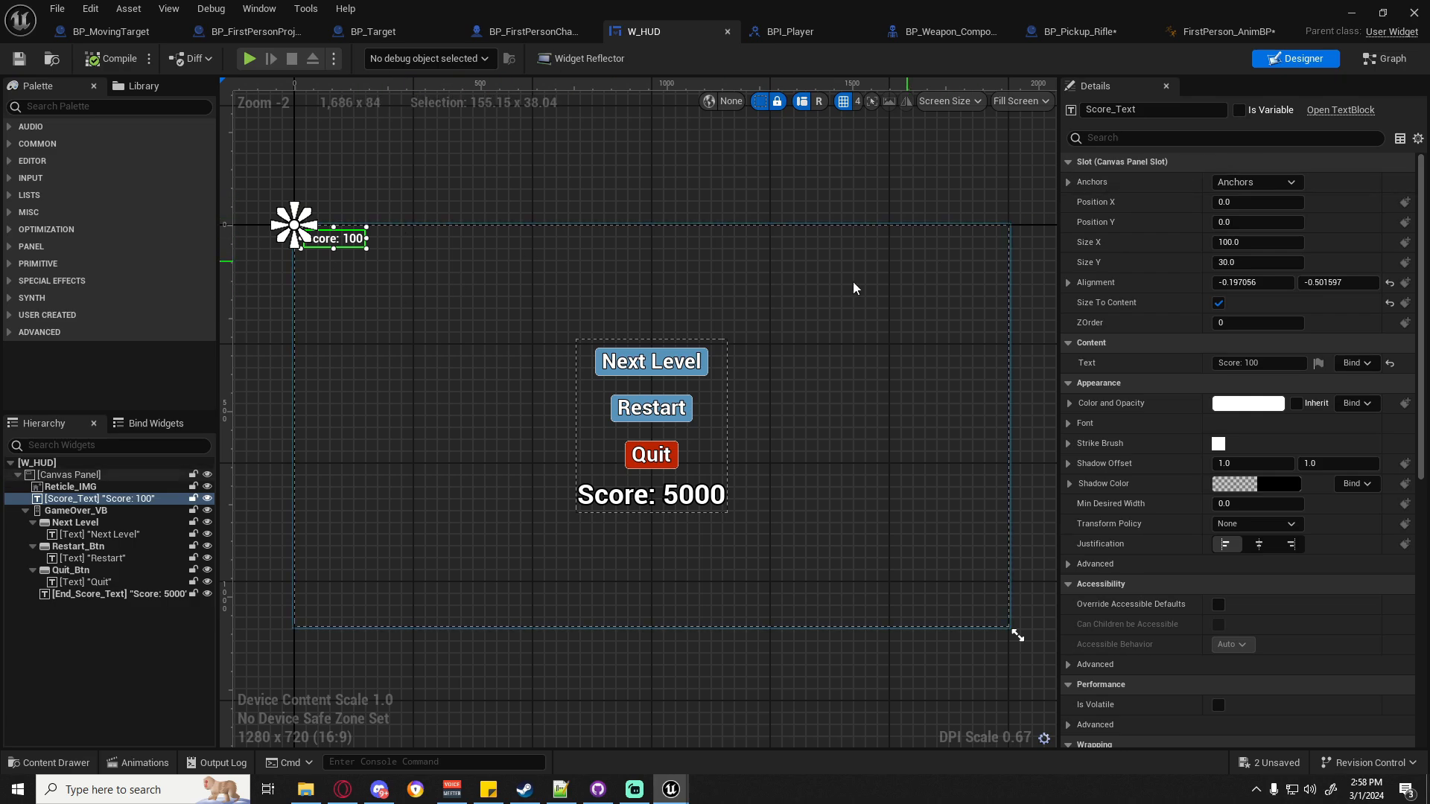
Return W_HUD to its graph view, and compile and close FirstPerson_AnimBP.
left_click(1384, 58)
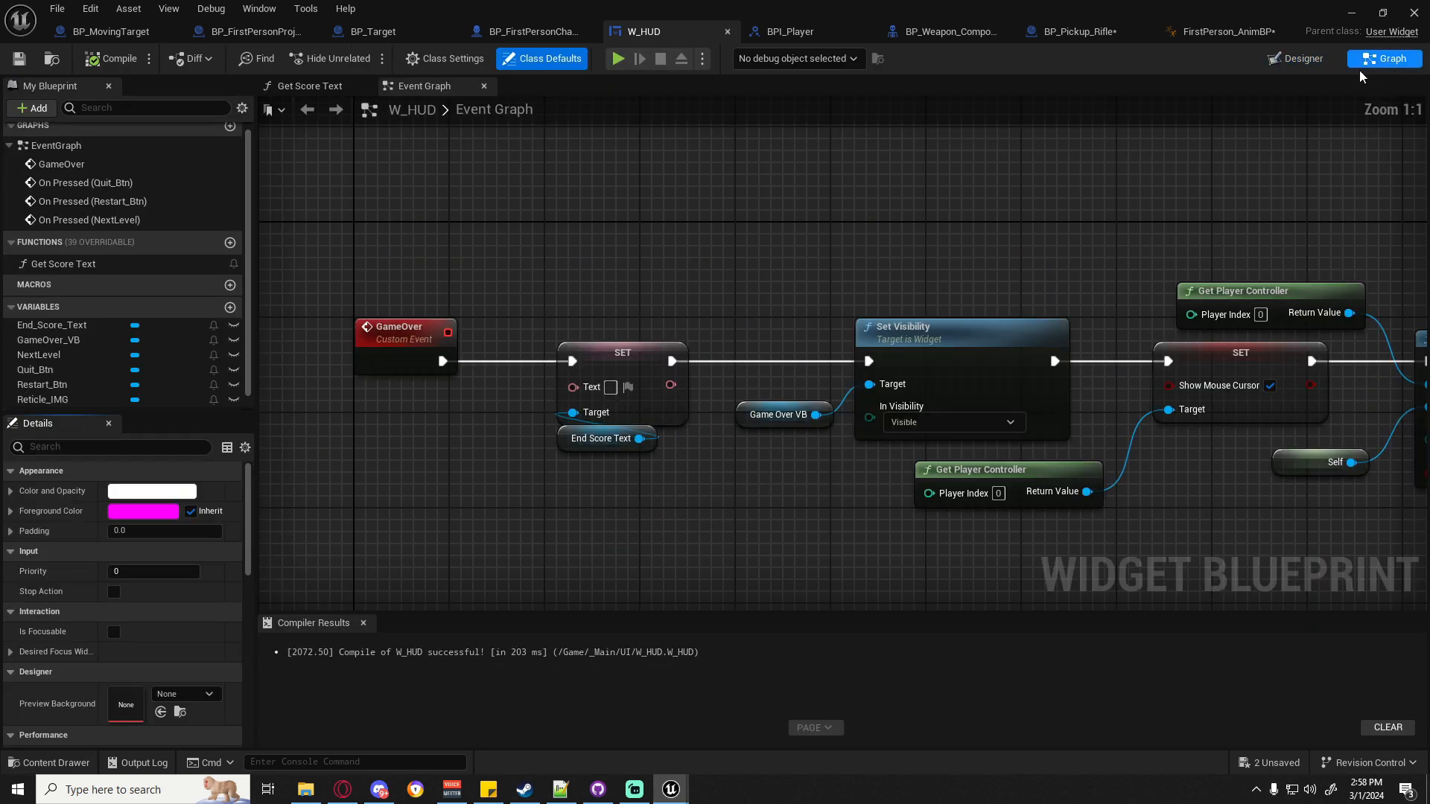
left_click(1251, 31)
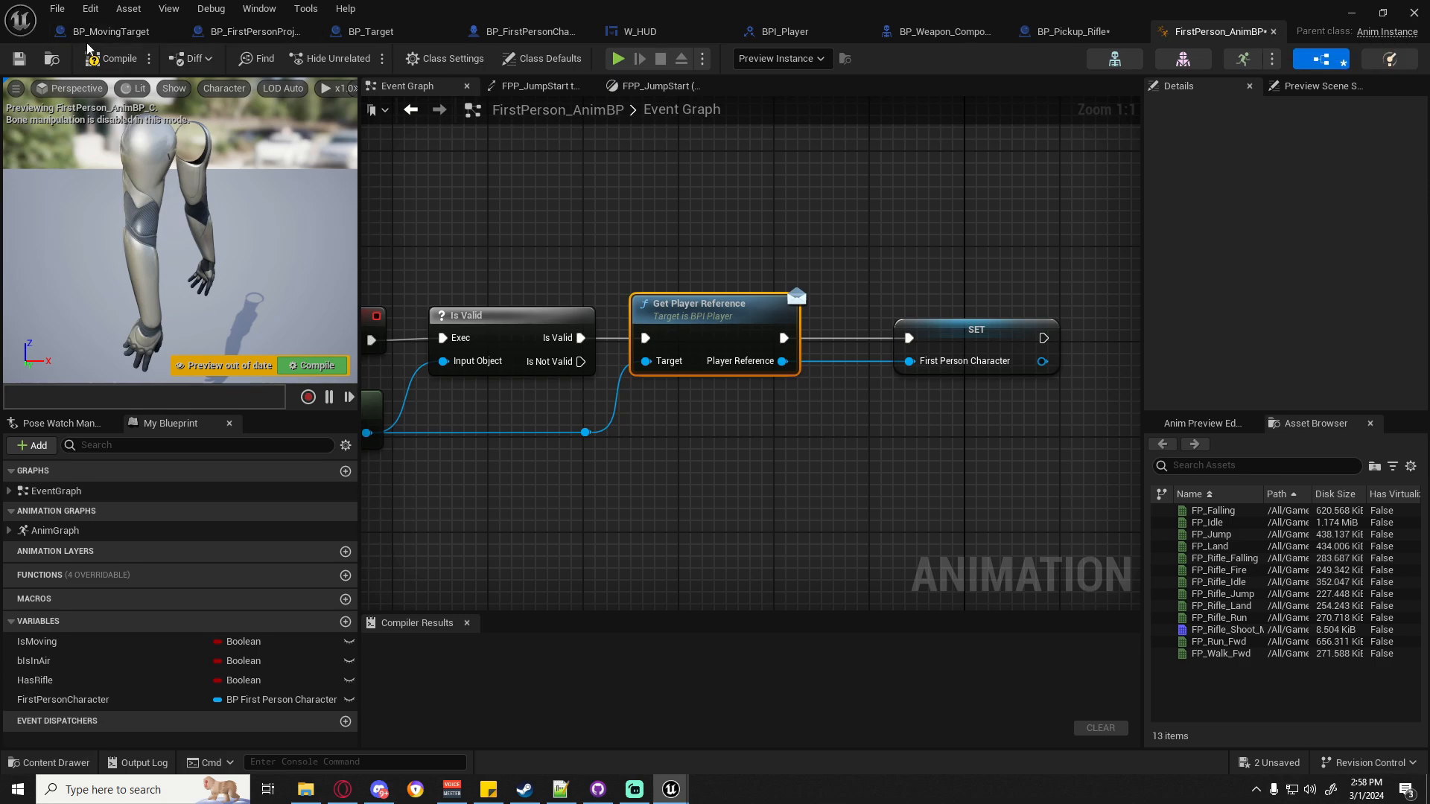
left_click(112, 58)
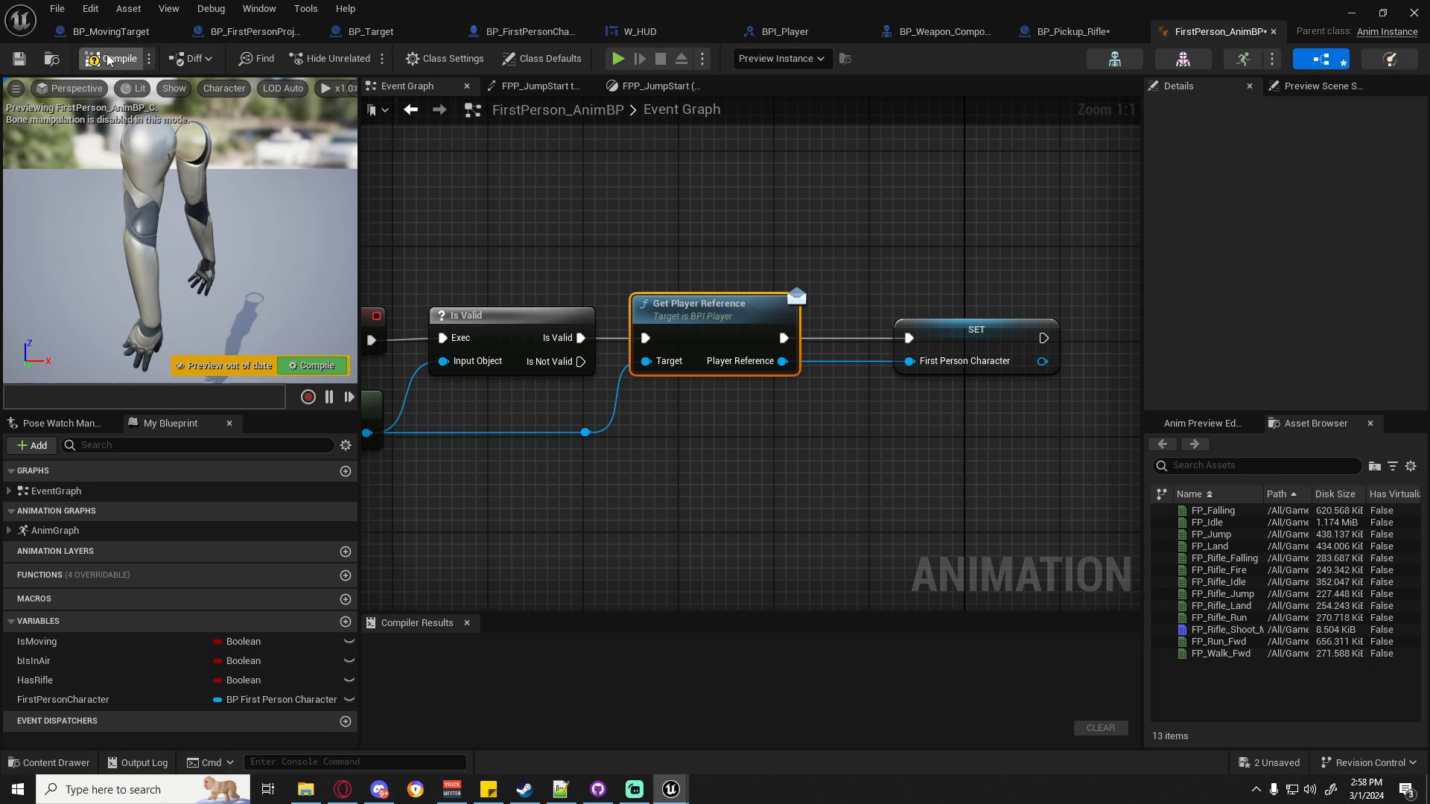
left_click(1273, 32)
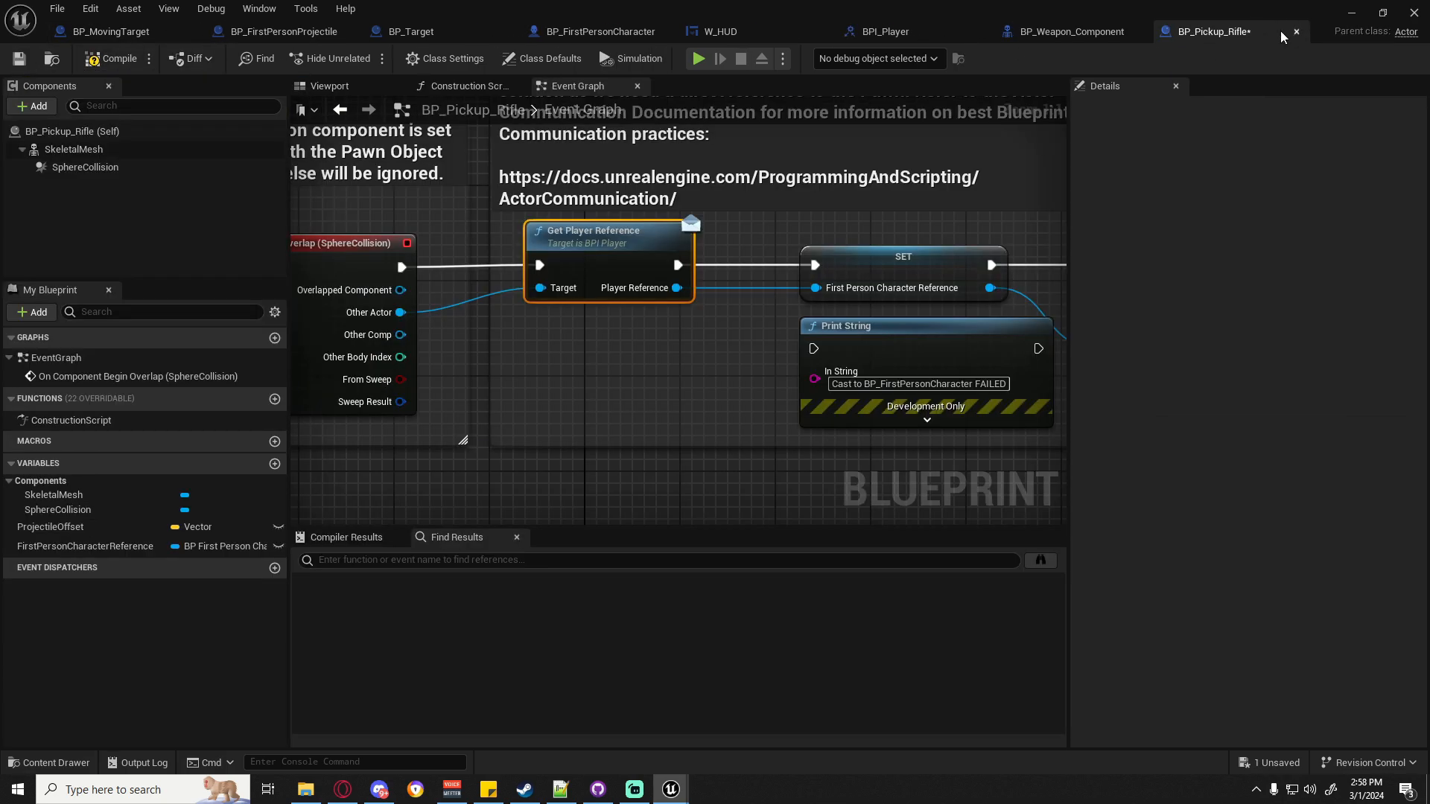
Save BP_Pickup_Rifle and close the BP_Pickup_Rifle, BP_Weapon_Component and BPI_Player editors.
left_click(19, 59)
left_click(1061, 34)
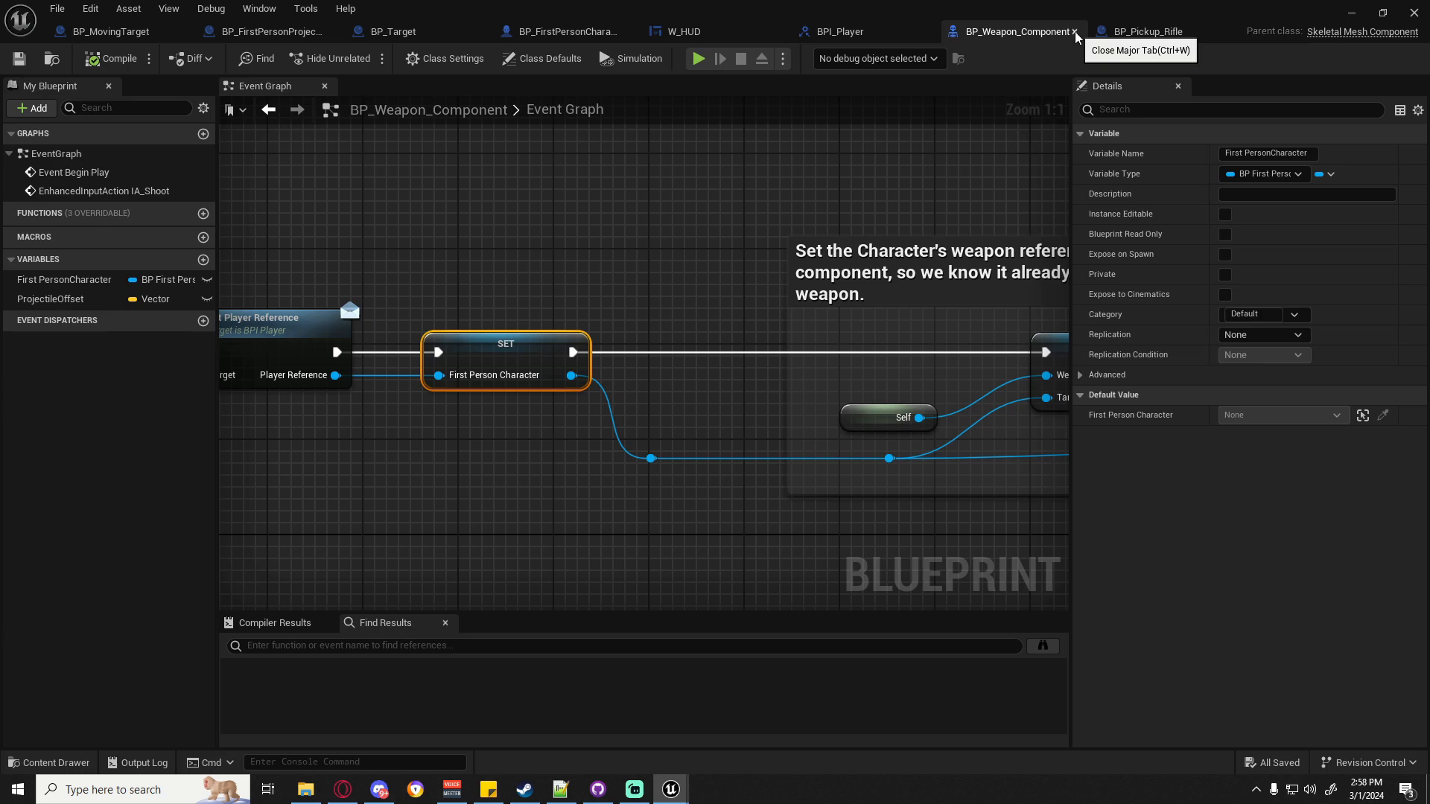
left_click(1225, 33)
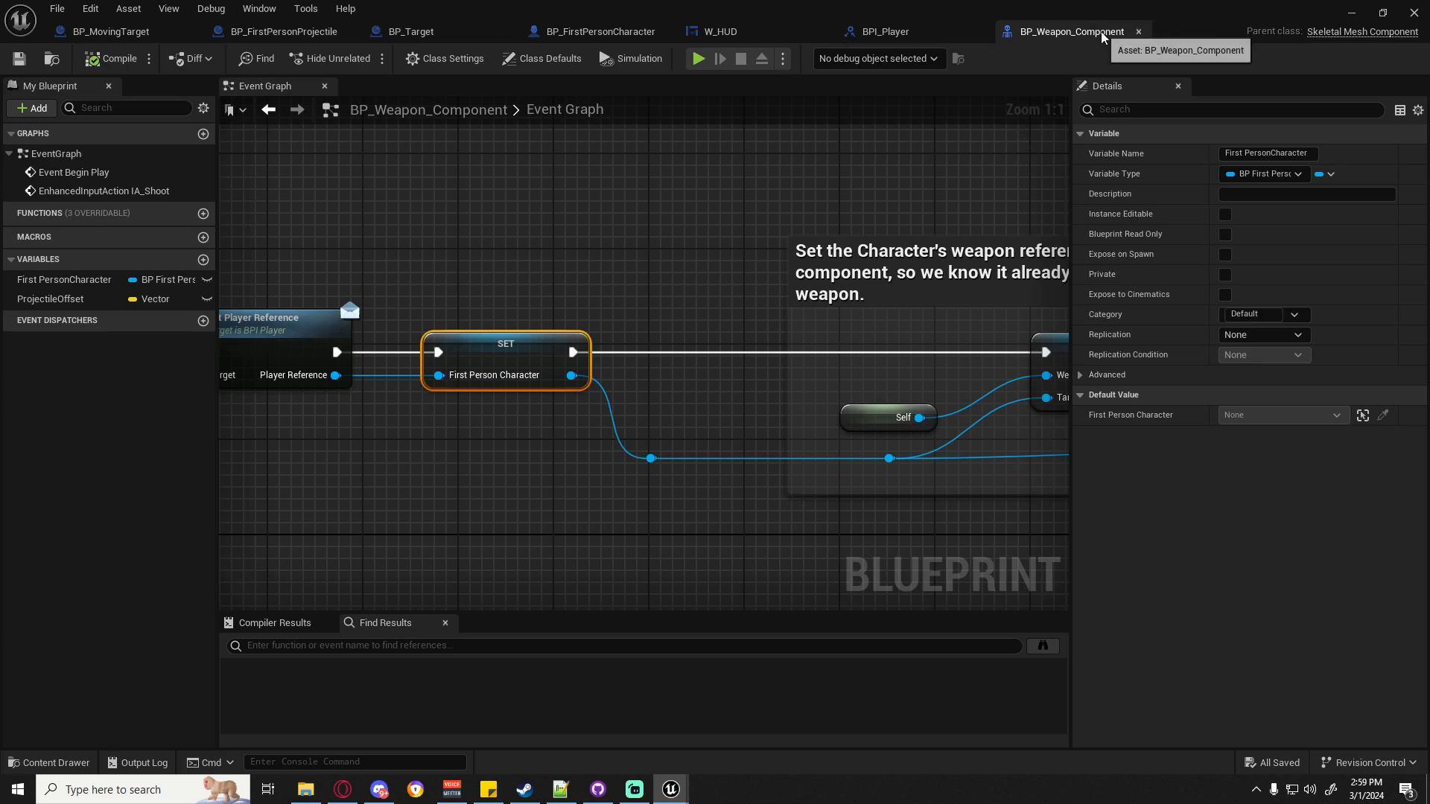
right_click_drag(785, 292, 583, 299)
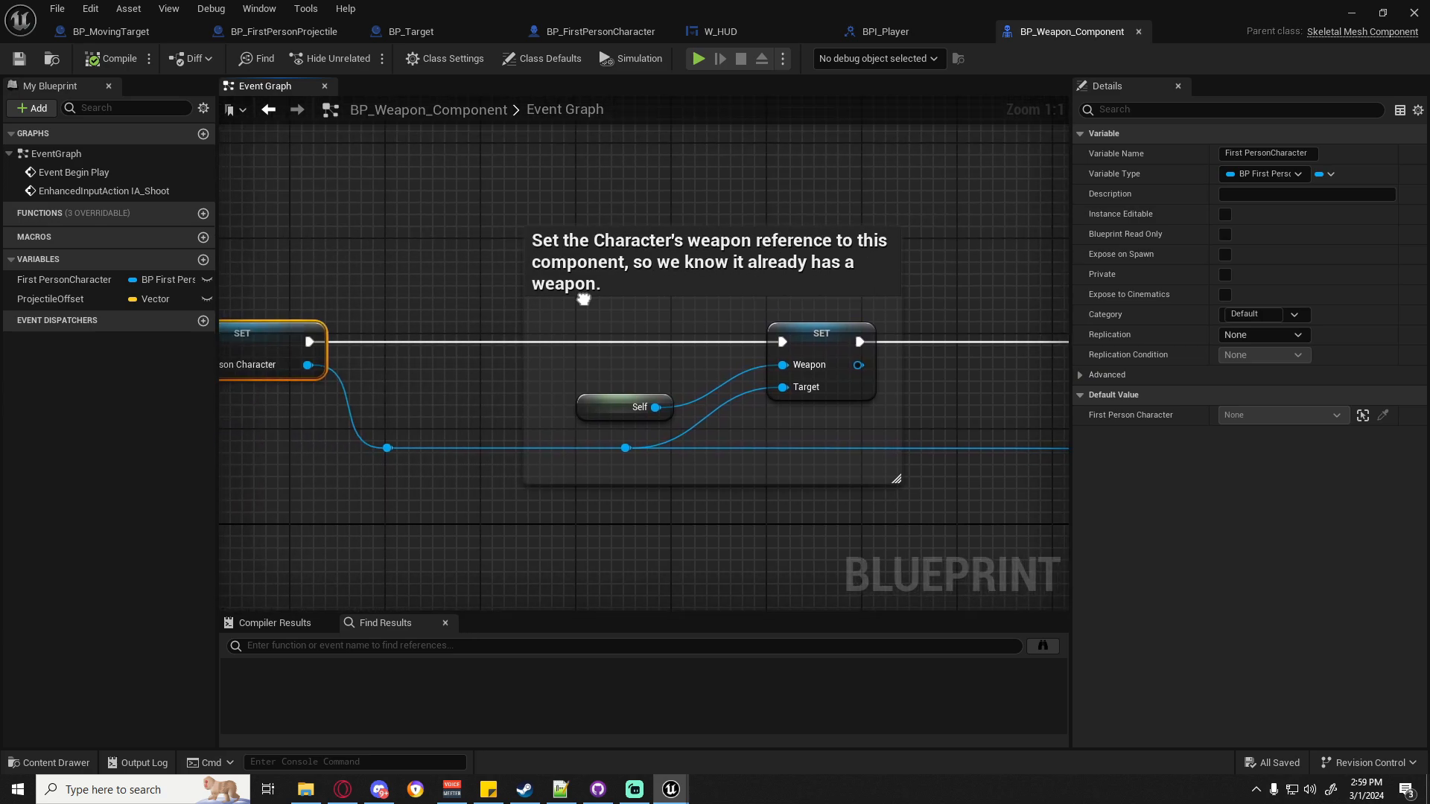
left_click(1140, 31)
left_click(977, 31)
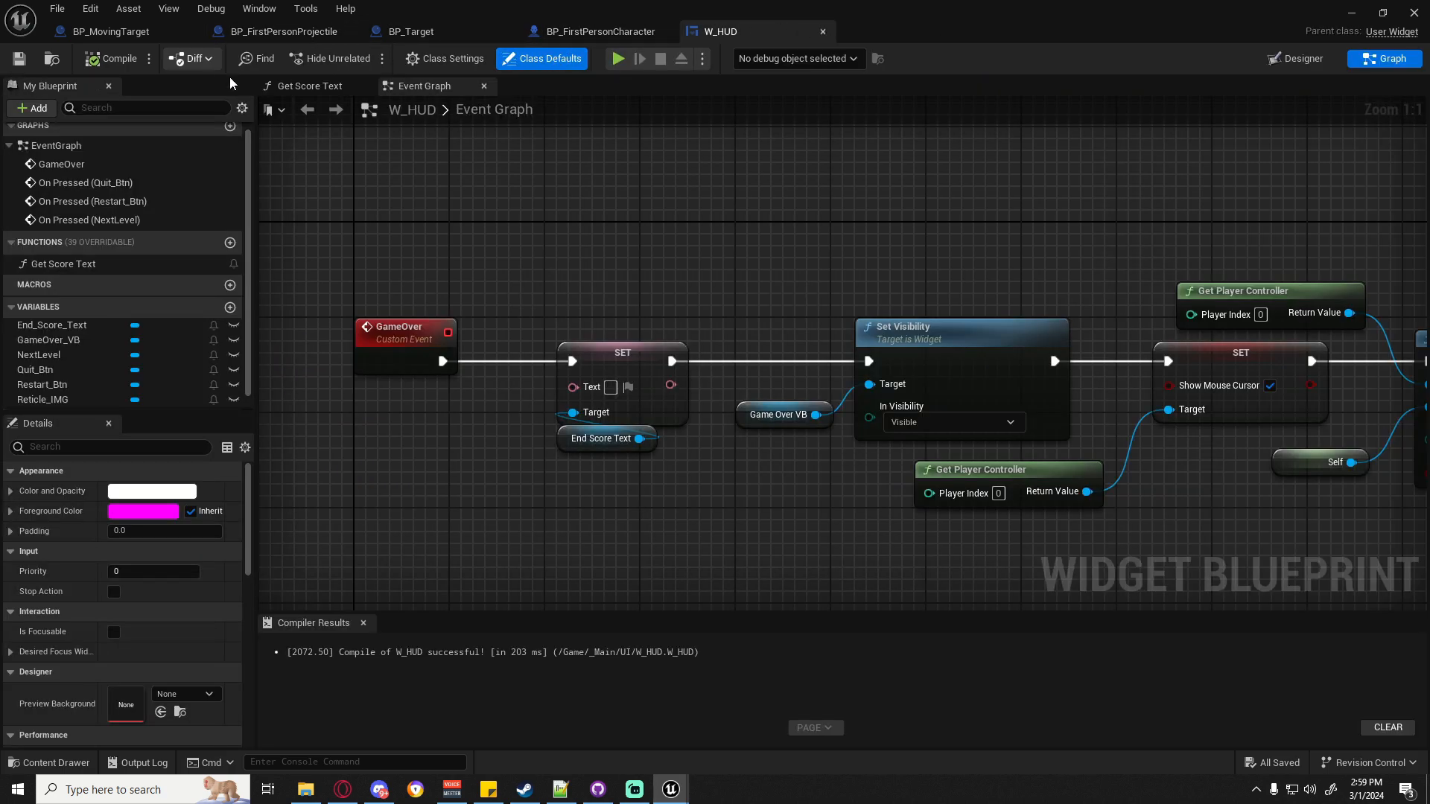
Open the BPI_Score interface from the _Main/Blueprints/Interfaces folder.
right_click_drag(378, 530, 390, 432)
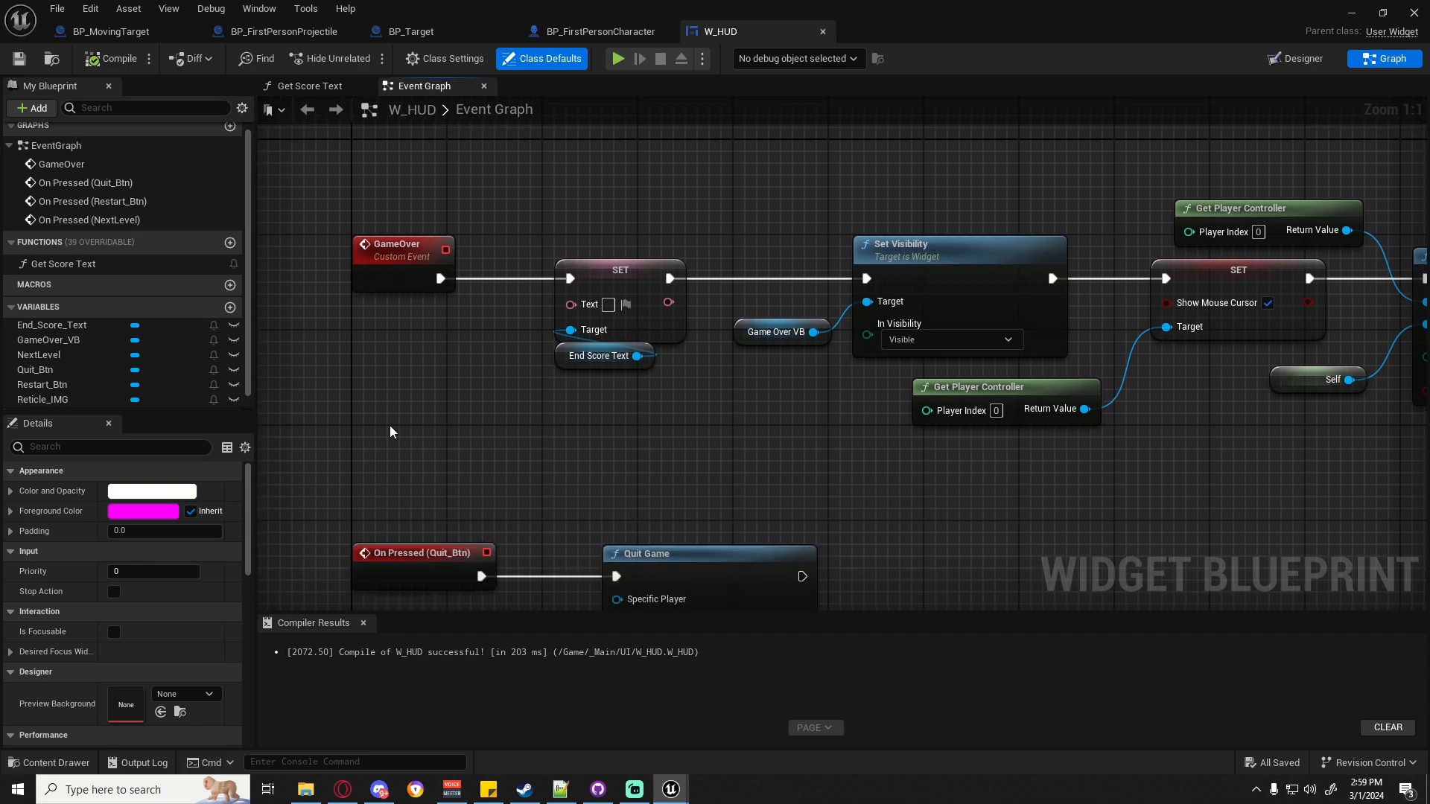
left_click(49, 762)
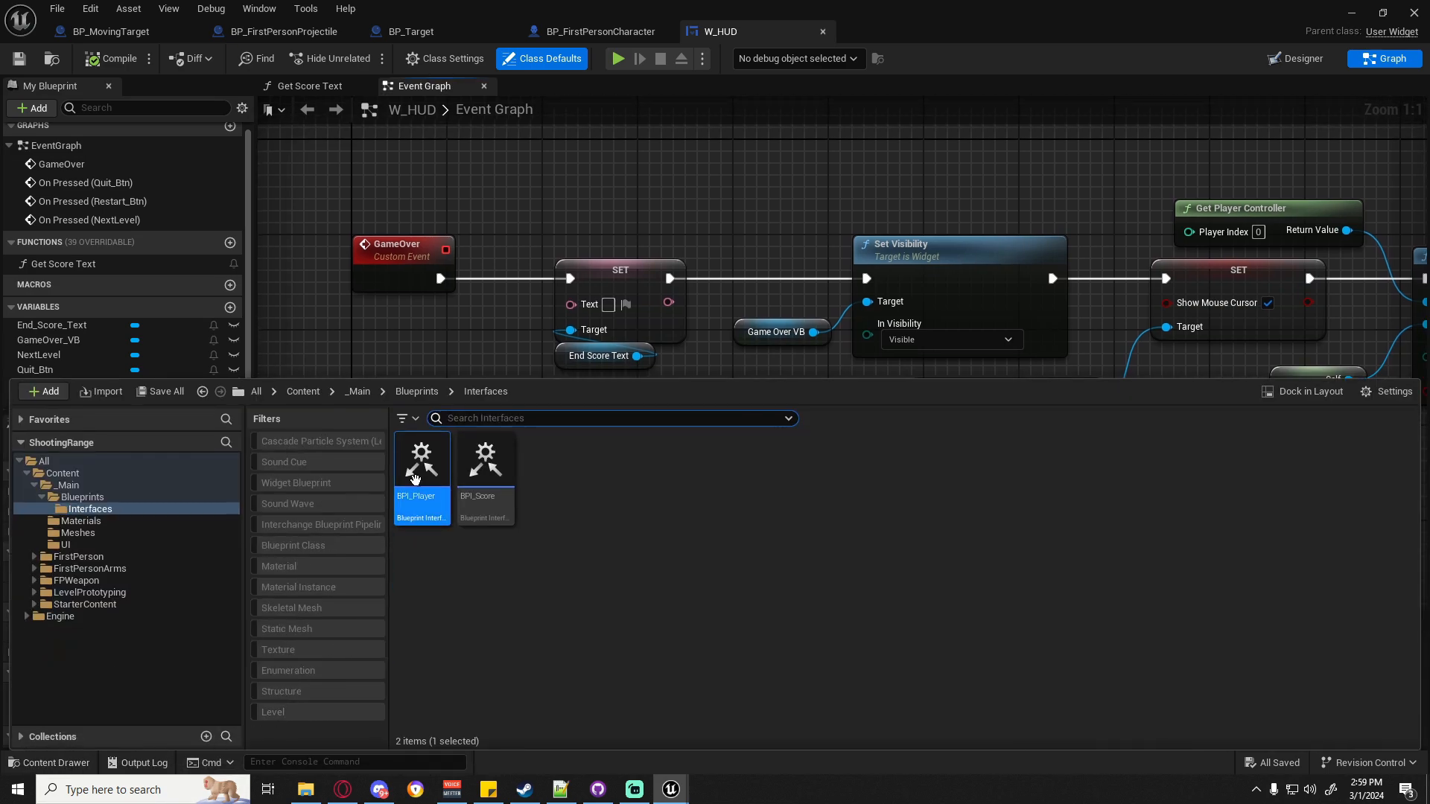
left_click(485, 465)
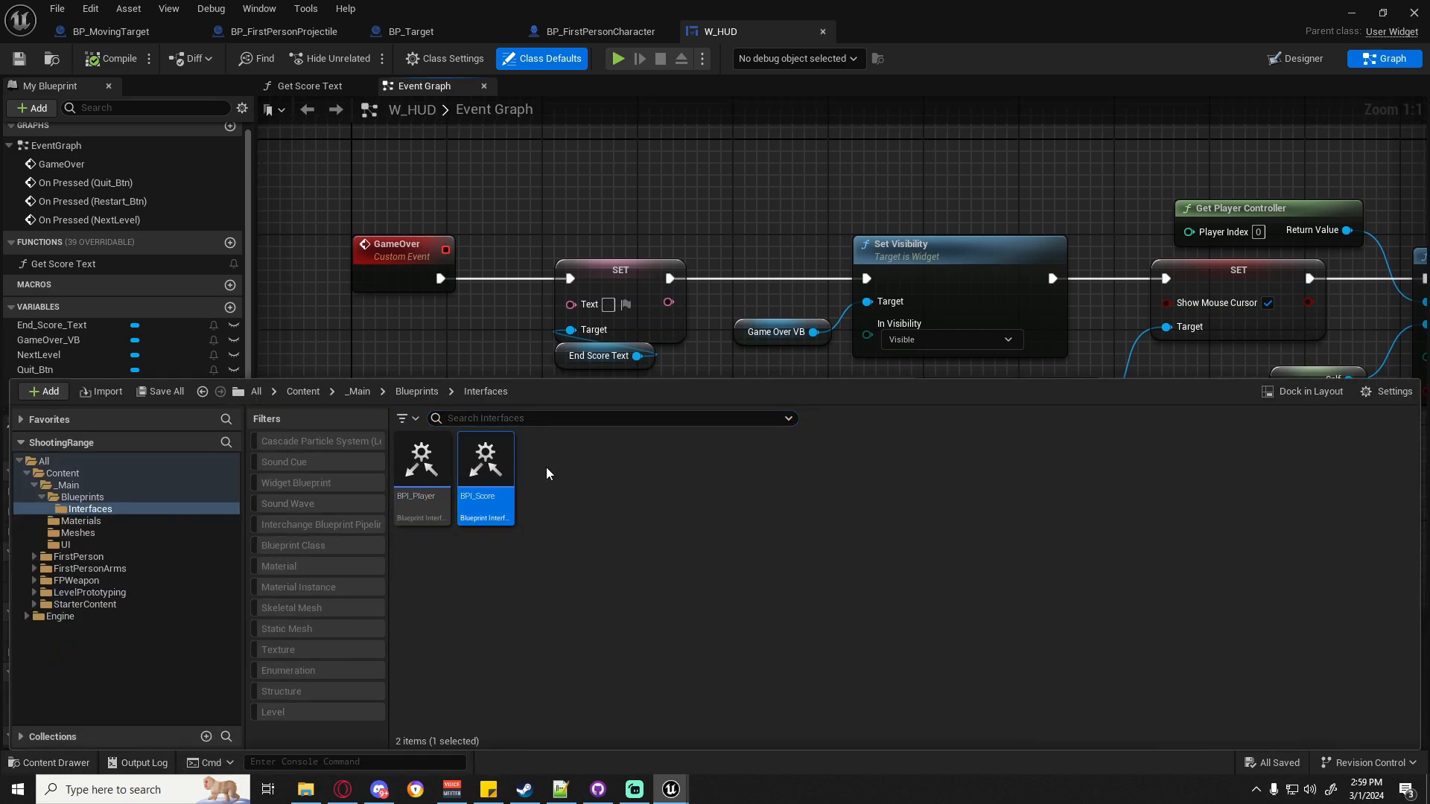
double_click(491, 449)
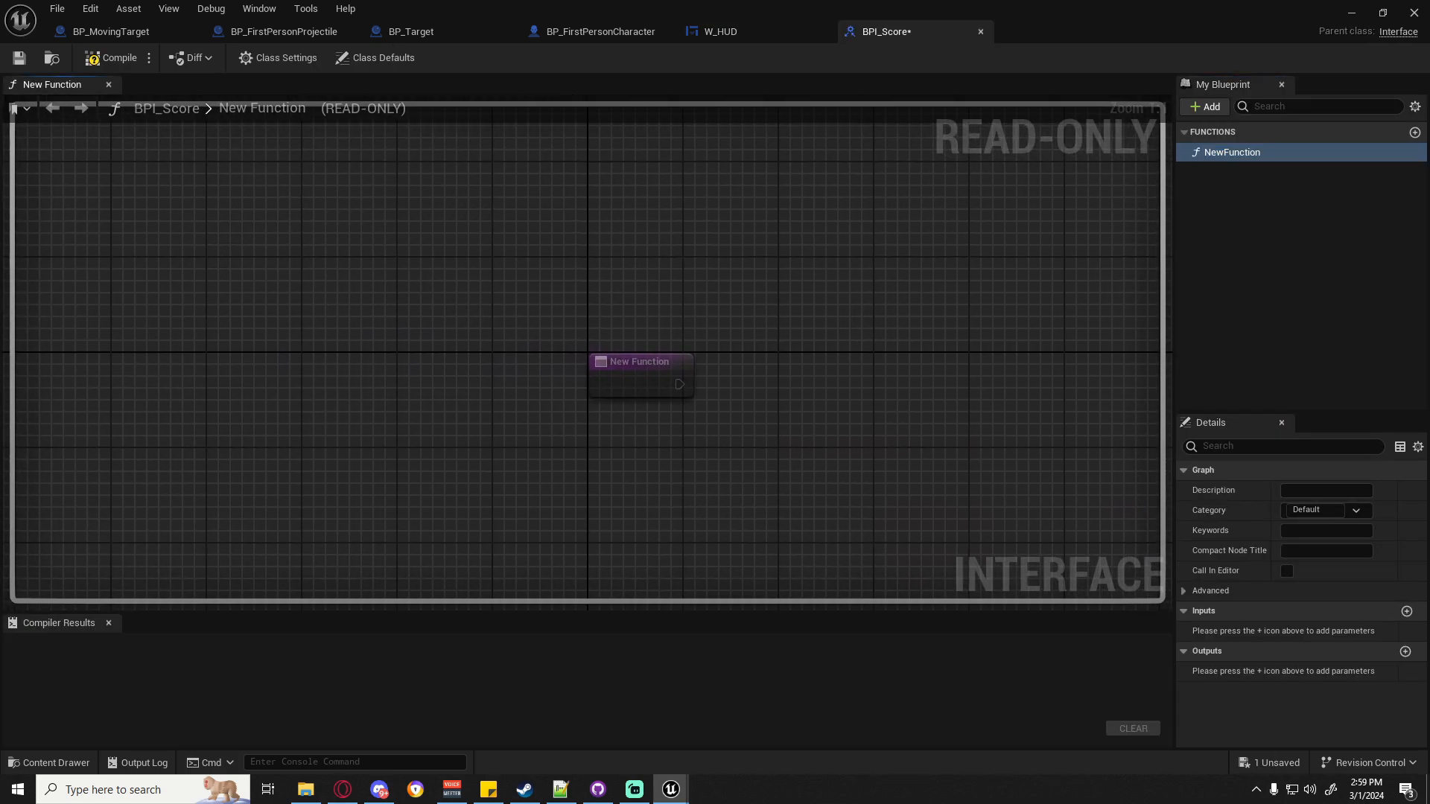
Rename BPI_Score's default function to OnScoreUpdate.
left_click(531, 373)
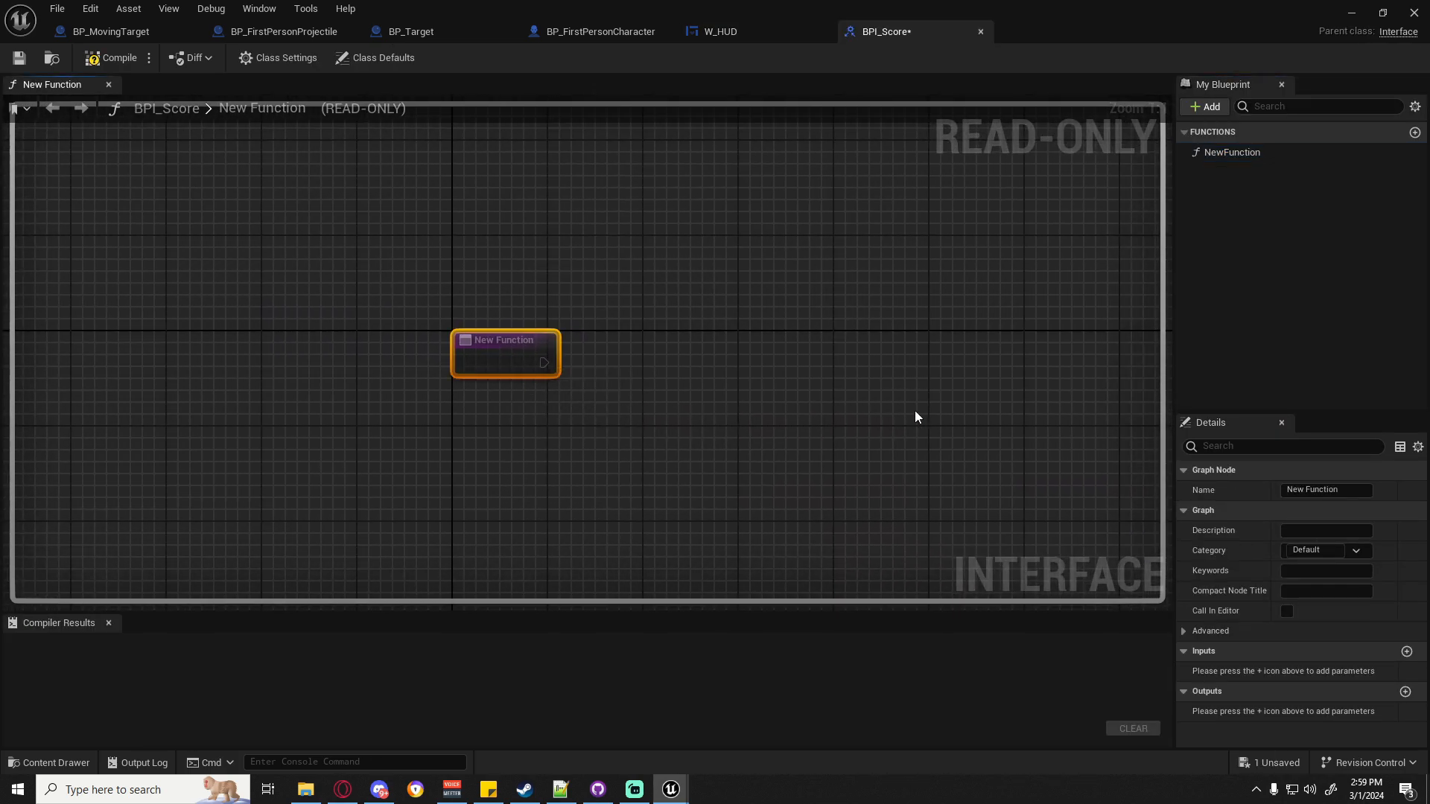
left_click(1230, 154)
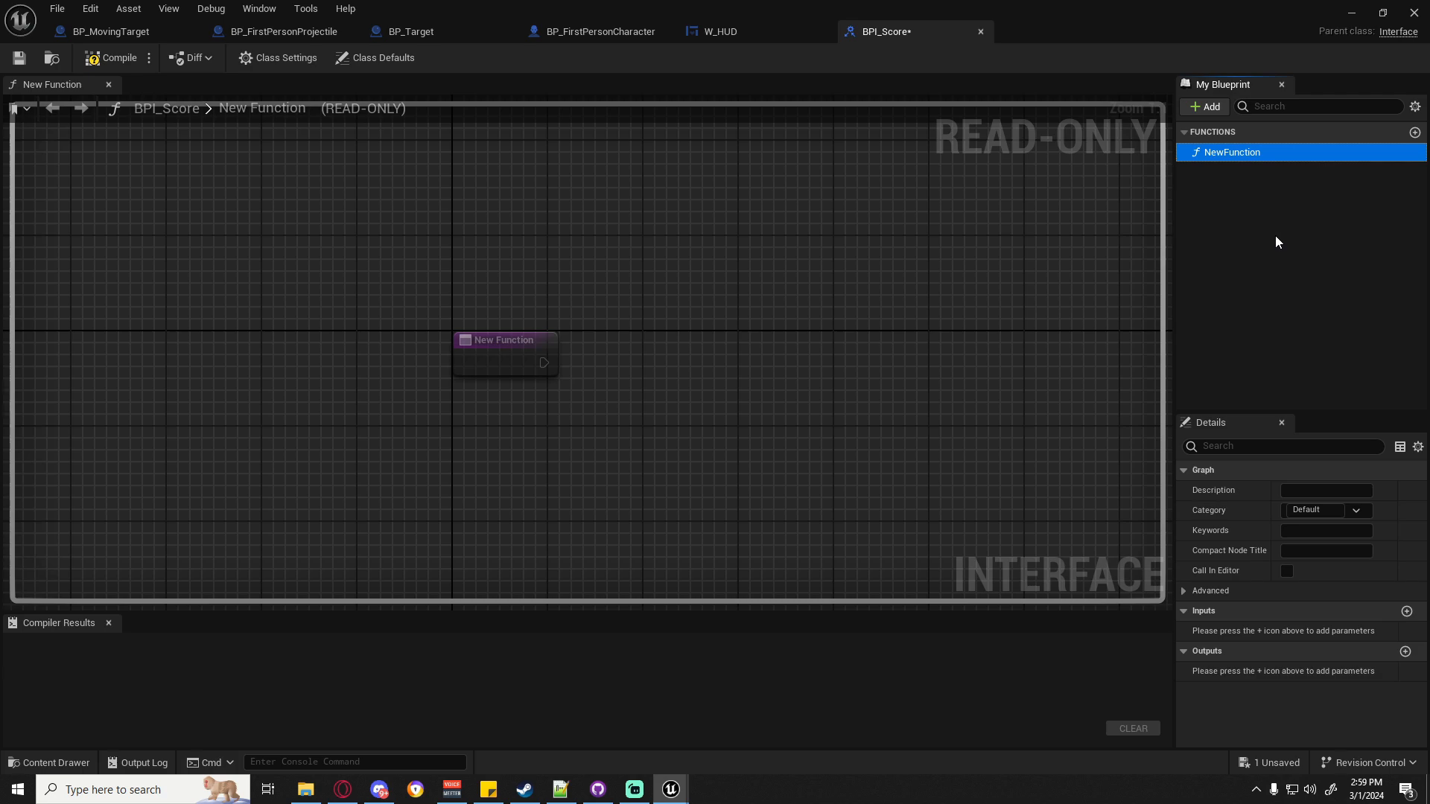
key("F2")
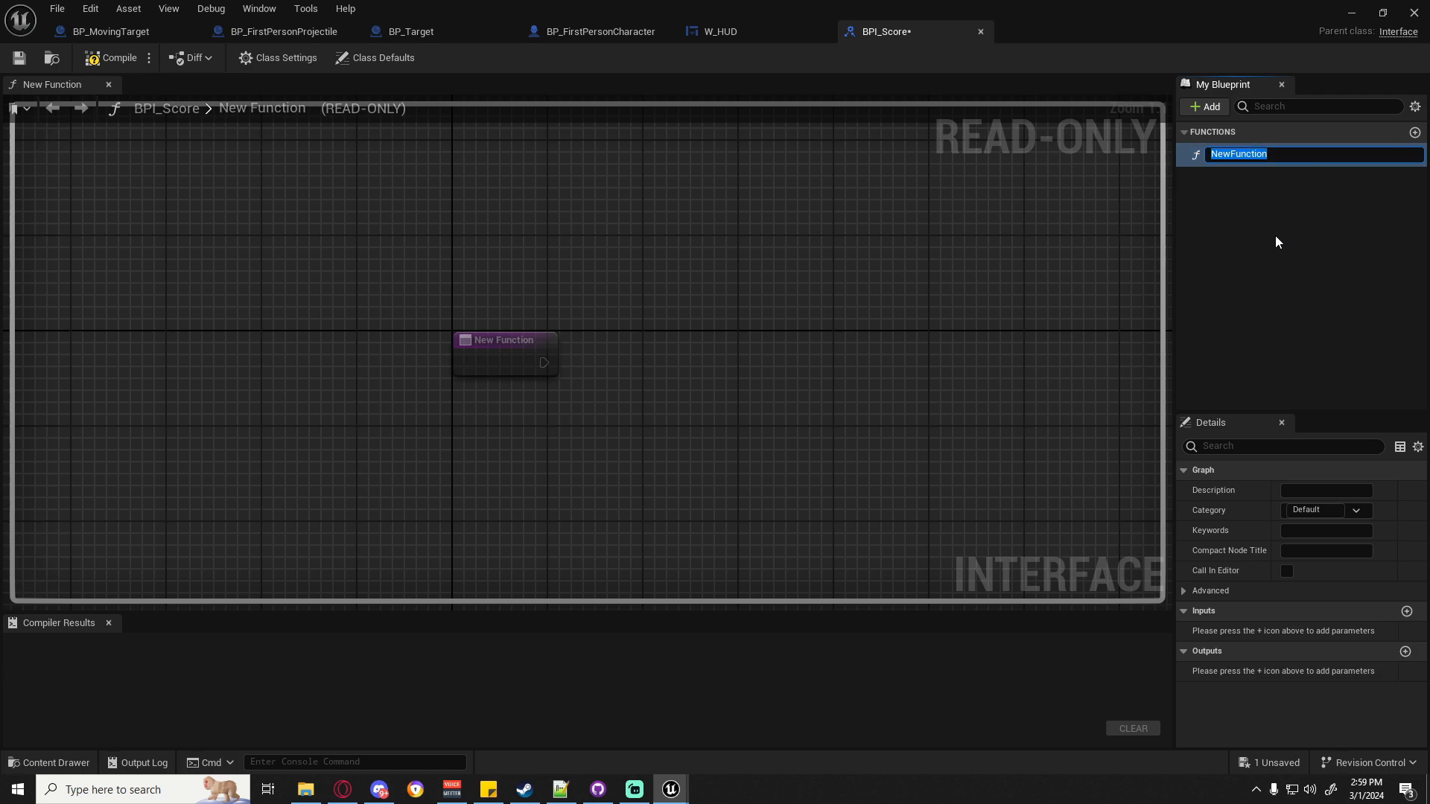
type("OnScoreUpdate")
key("Return")
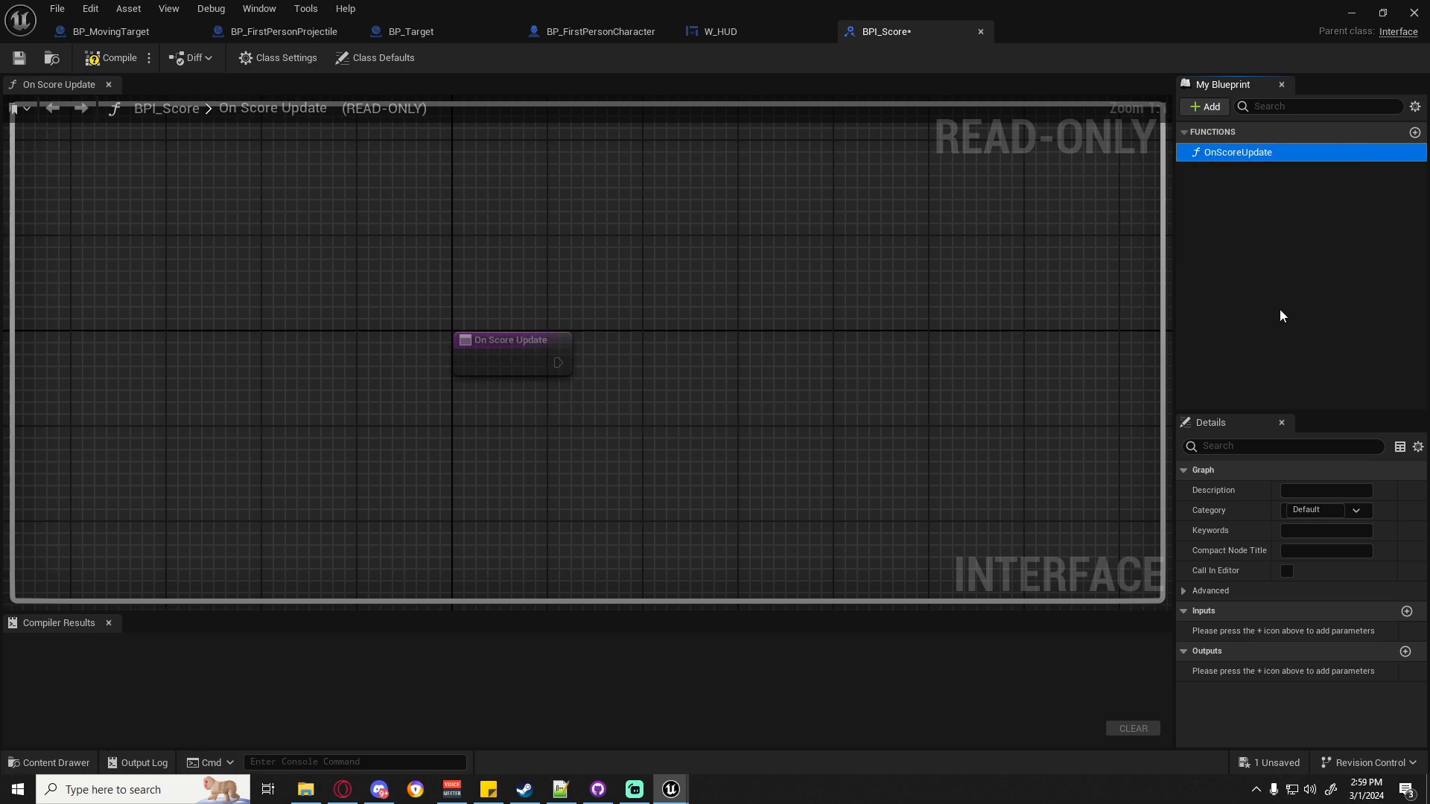
left_click(1415, 131)
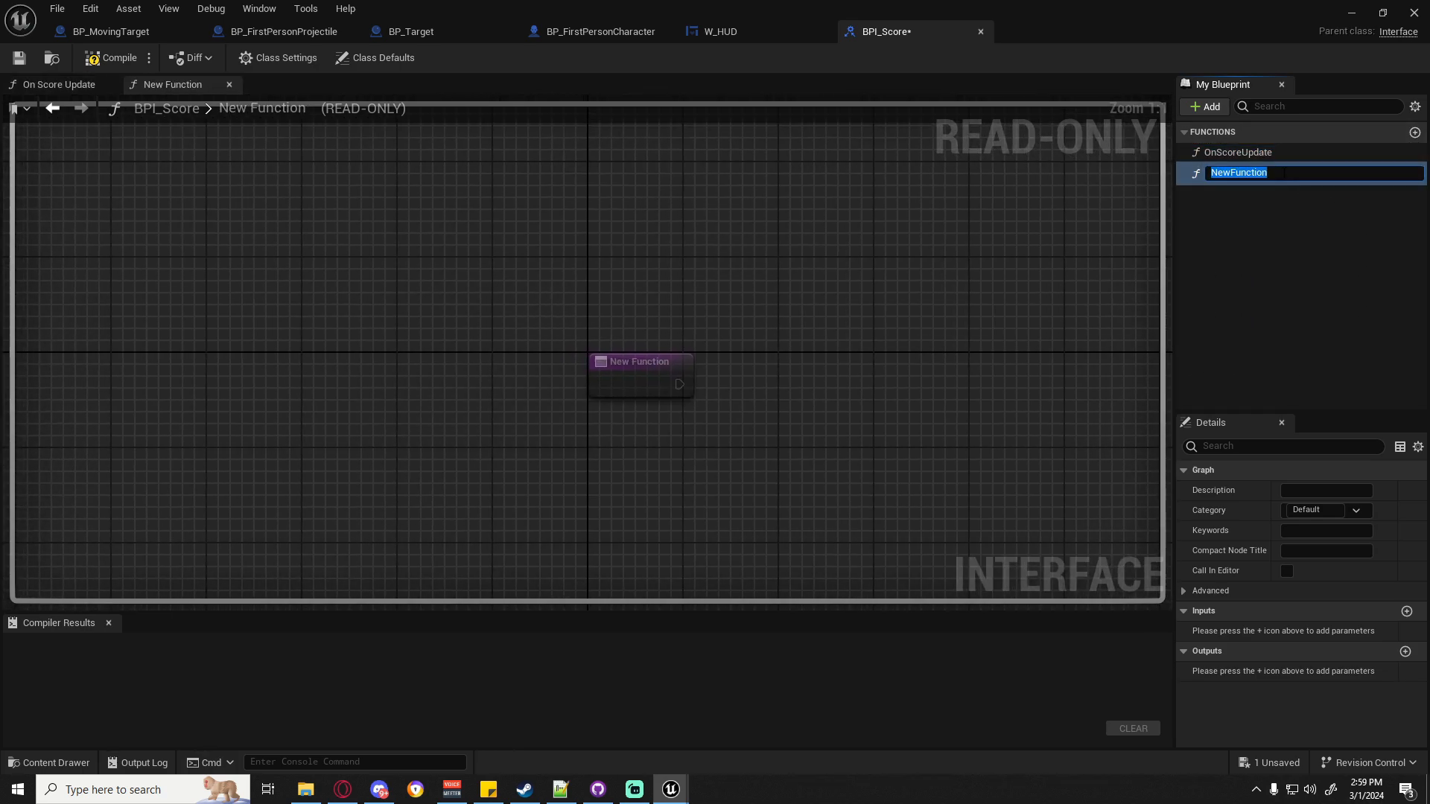
left_click(1231, 213)
left_click(1233, 173)
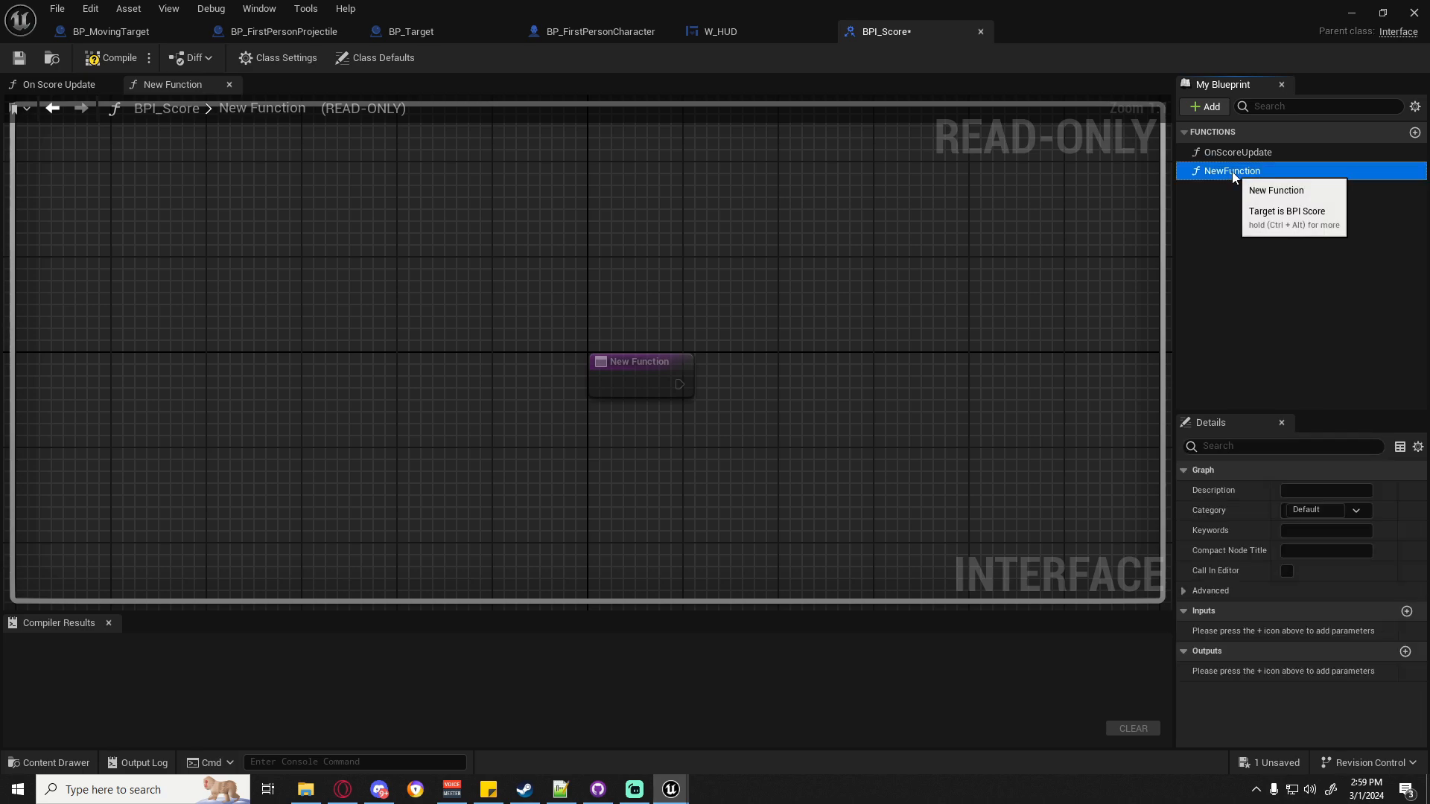
key("Delete")
Add an Integer input named ScoreToAdd to the OnScoreUpdate function.
left_click(1222, 158)
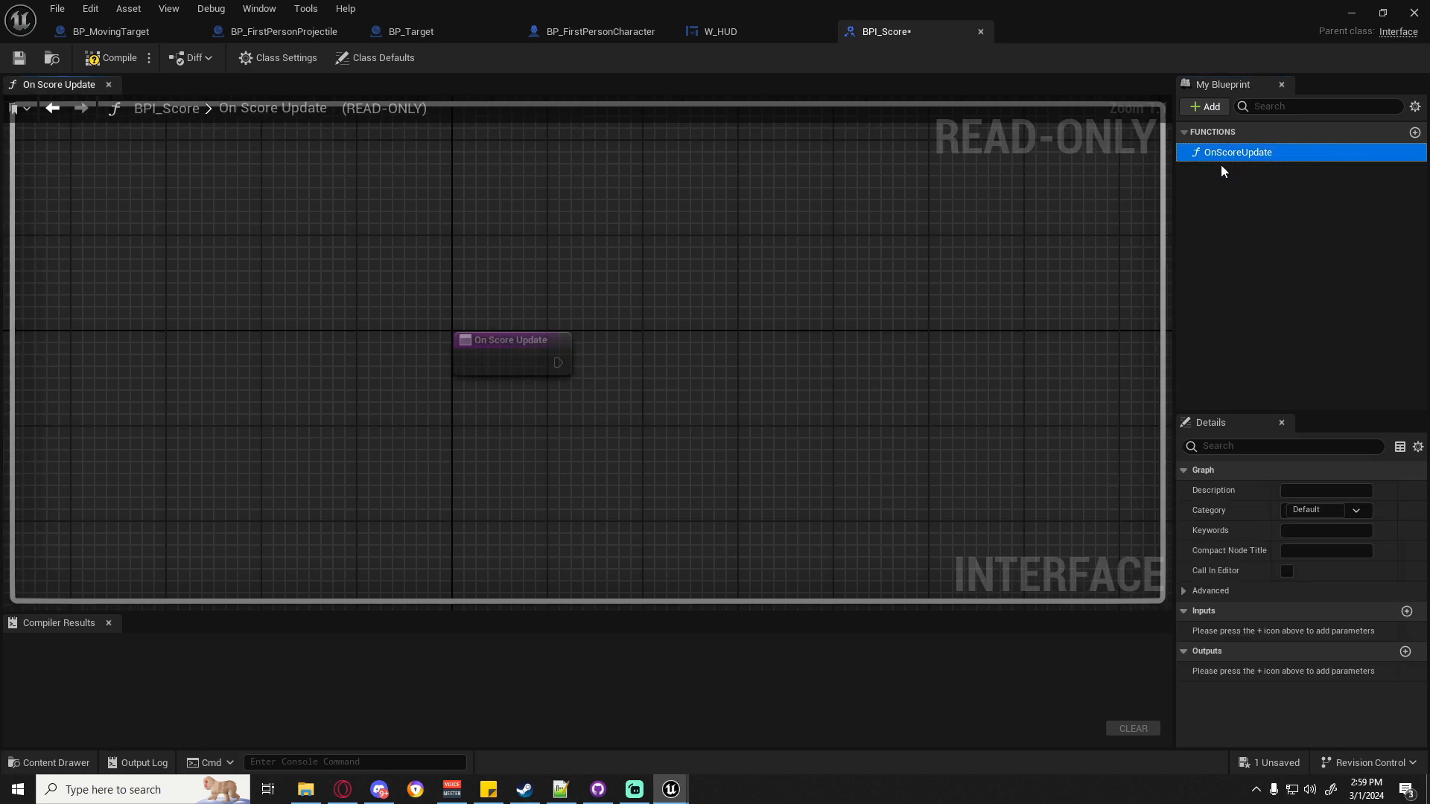
left_click(1406, 613)
left_click(1308, 632)
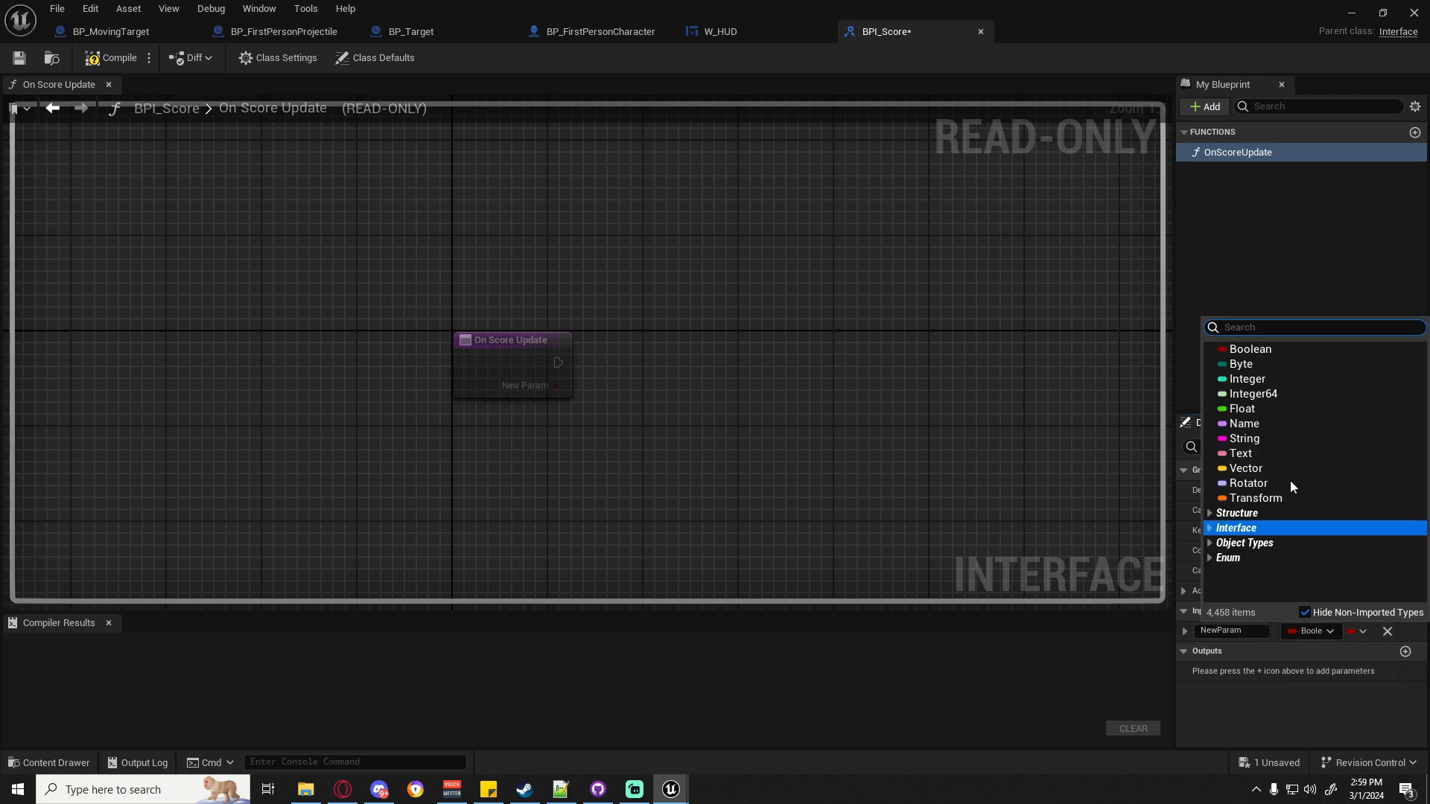
left_click(1247, 379)
left_click(1221, 631)
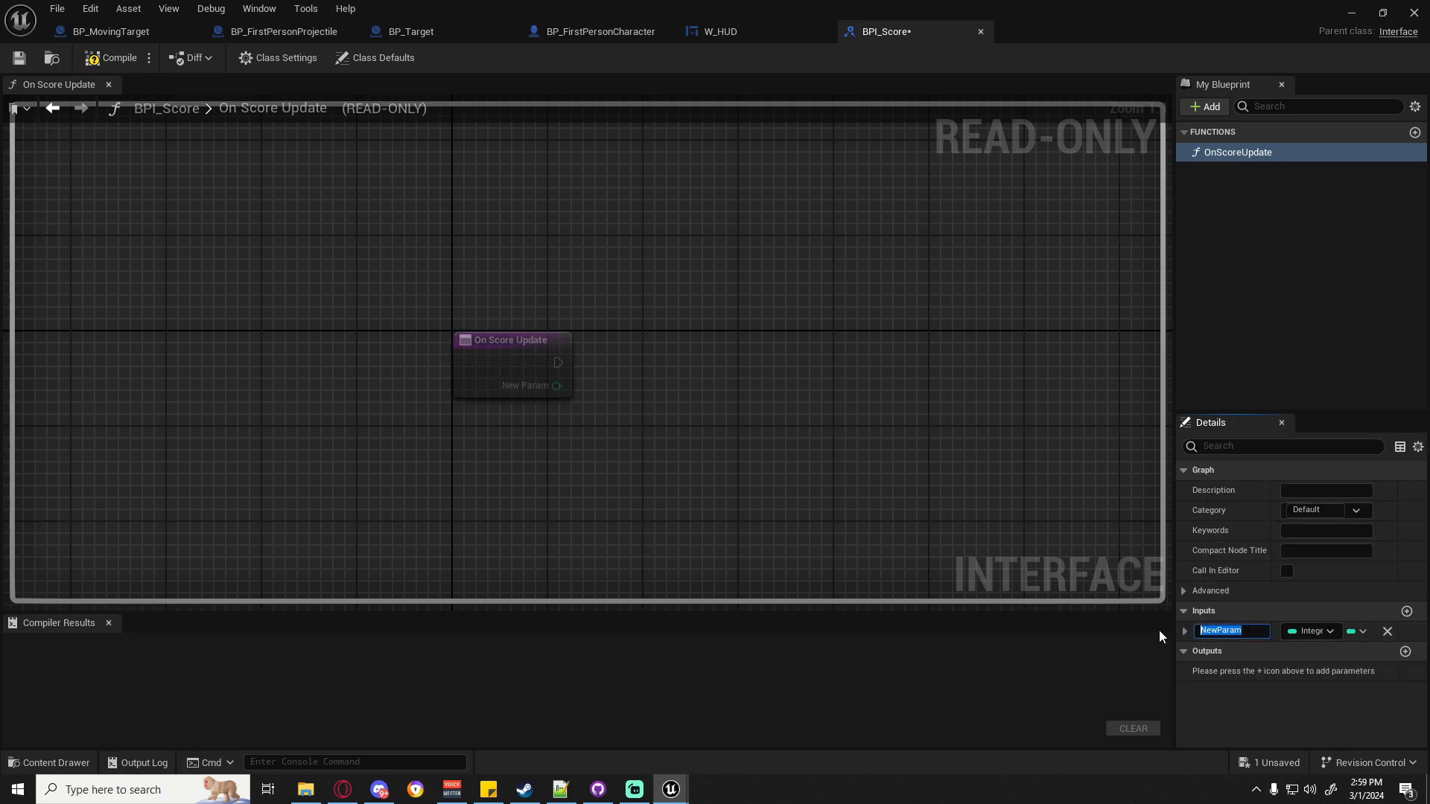
type("ScoreToAdd")
key("Return")
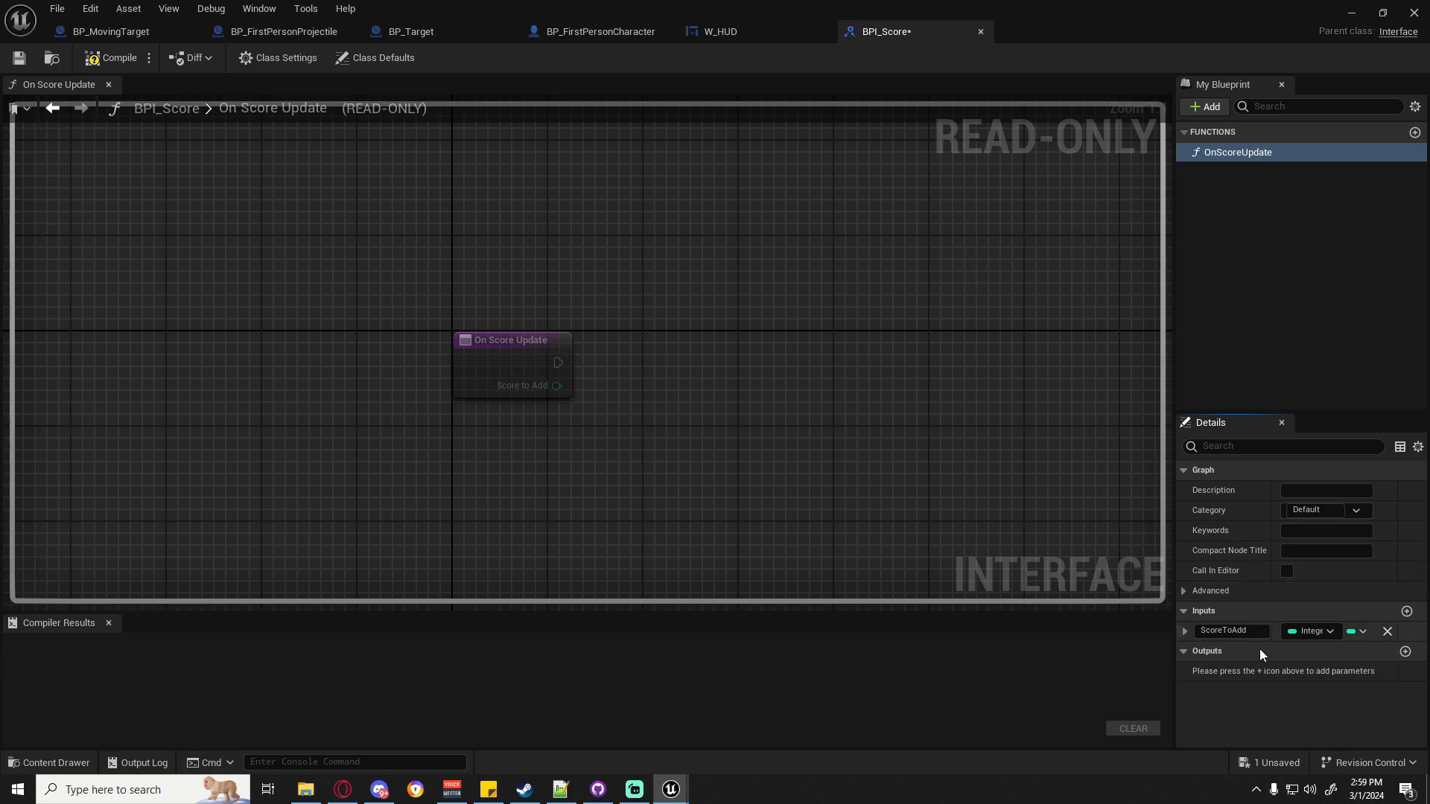
Rename the OnScoreUpdate function's Integer input to Score.
left_click_drag(1257, 631, 1164, 638)
type("Score")
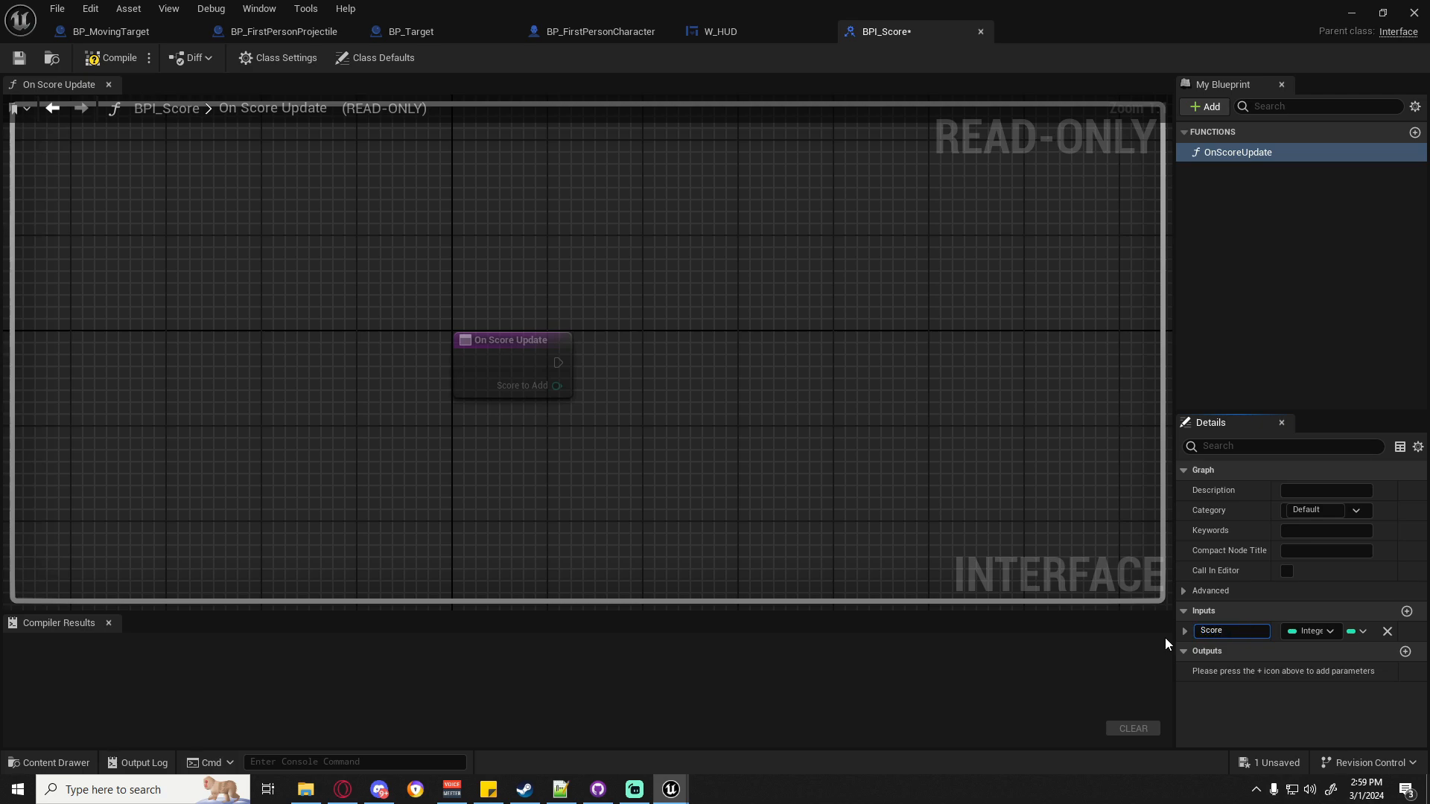
key("Return")
key("ctrl+w")
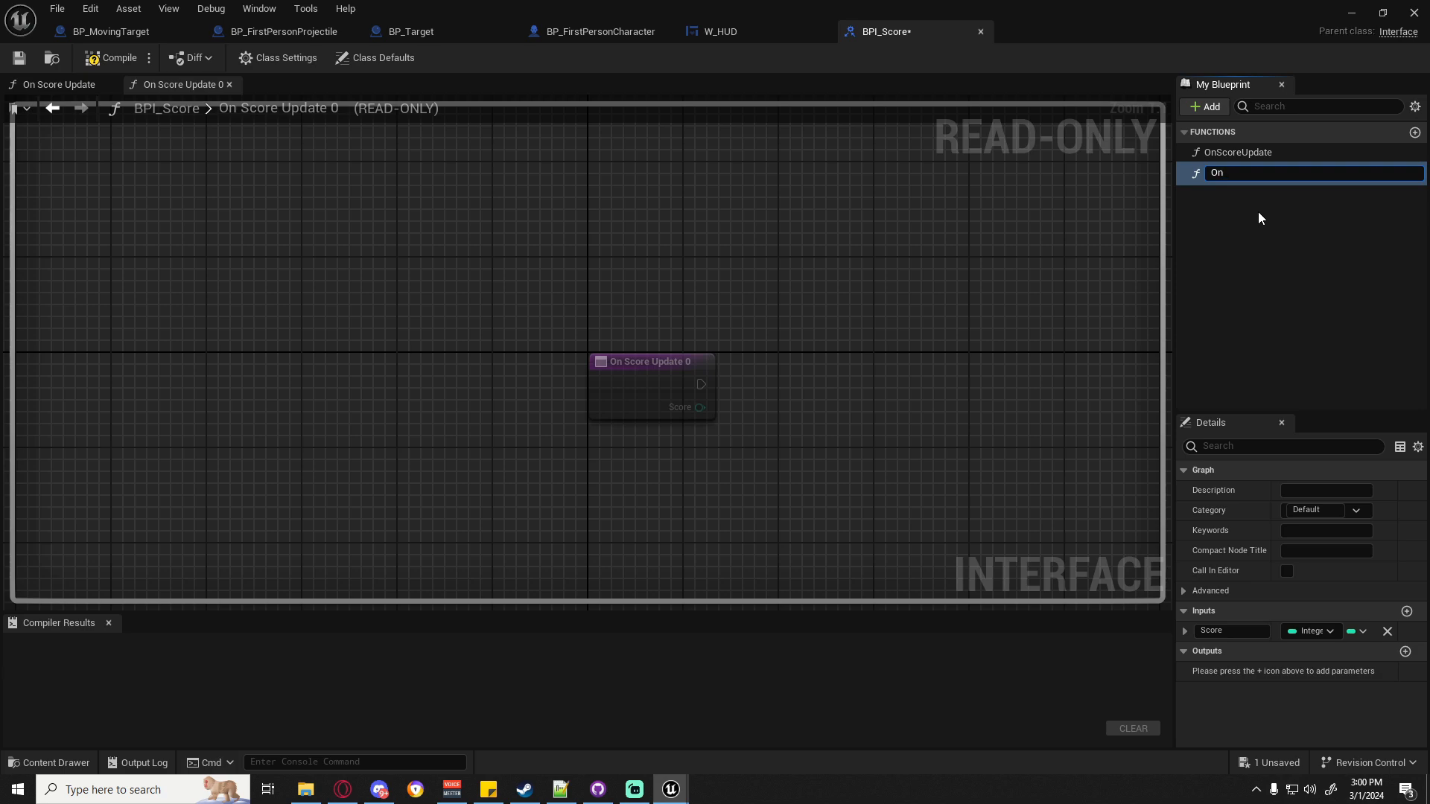
key("Return")
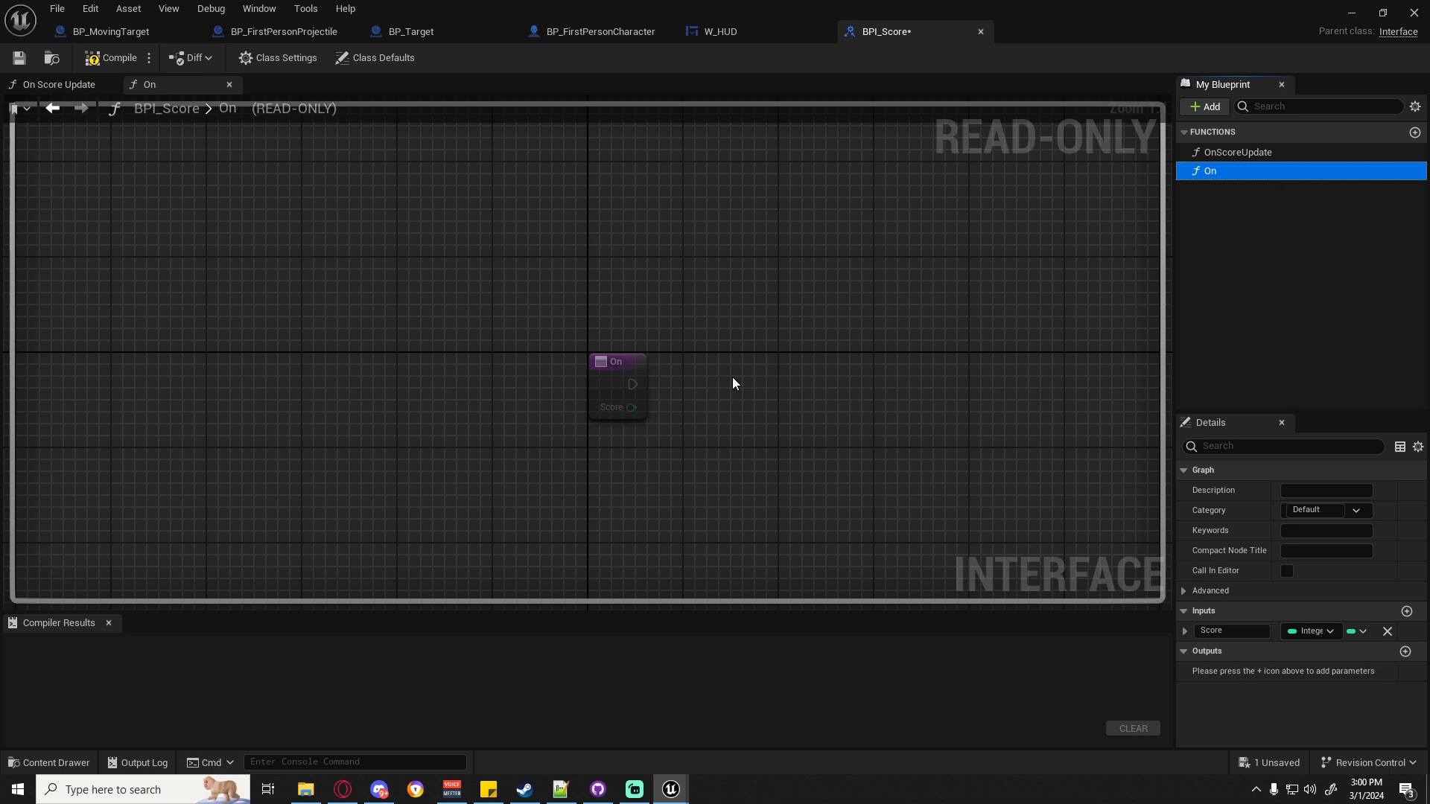
left_click(1218, 155)
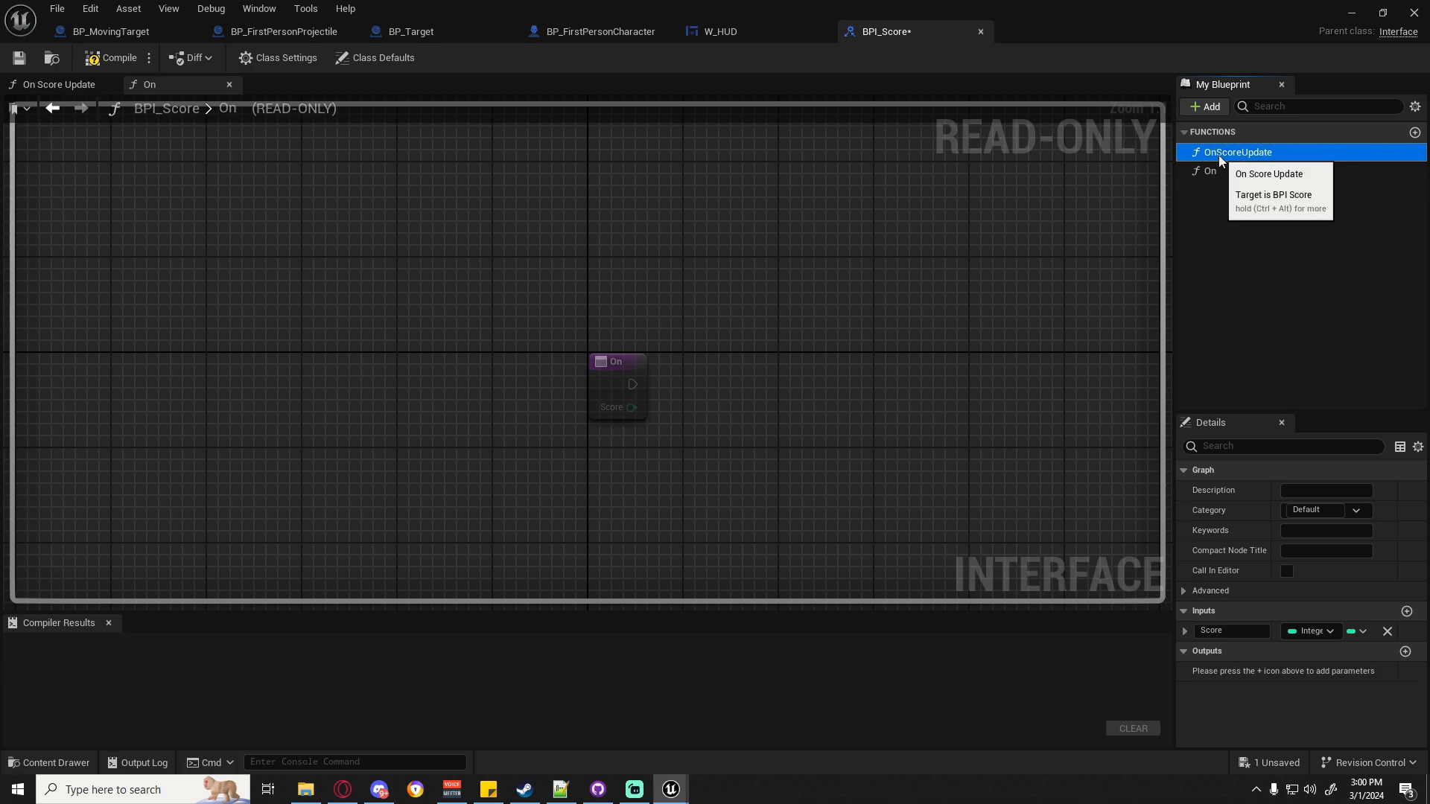
left_click(1209, 172)
key("Delete")
left_click(1211, 156)
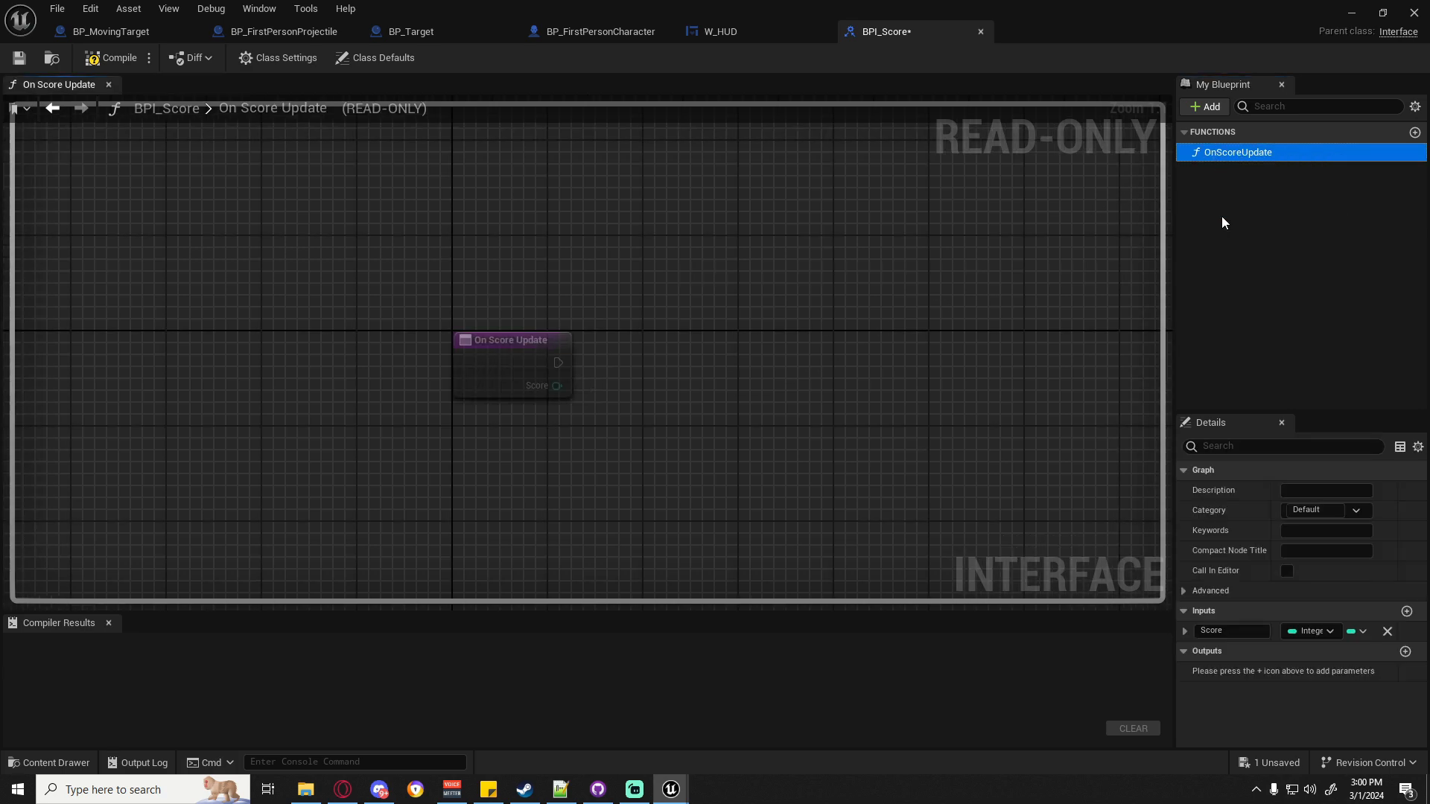
Rename the OnScoreUpdate function's Integer input to ScoreToAdd.
left_click(1233, 630)
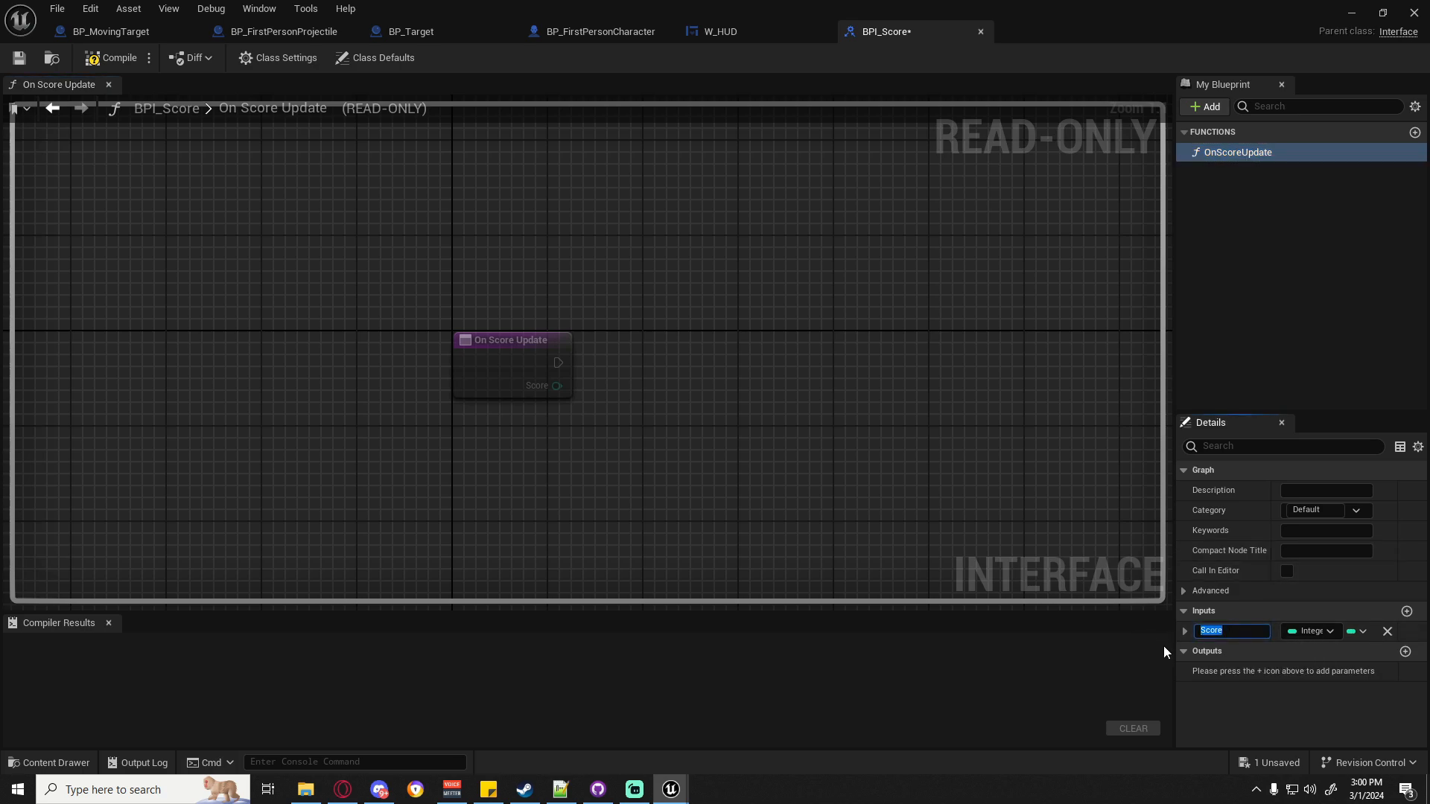
type("ScoreToadd")
key("Return")
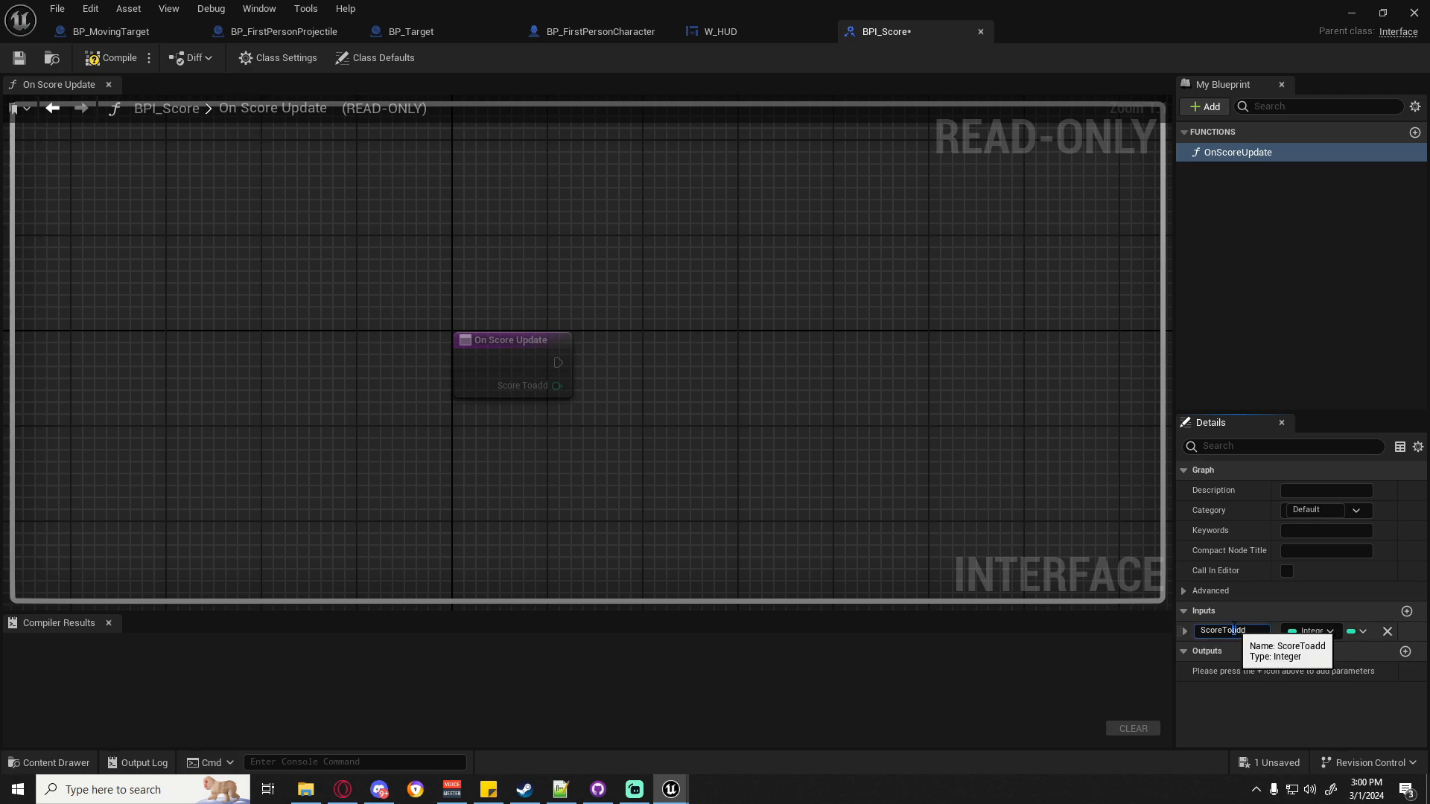
left_click_drag(1234, 630, 1265, 632)
type("Add")
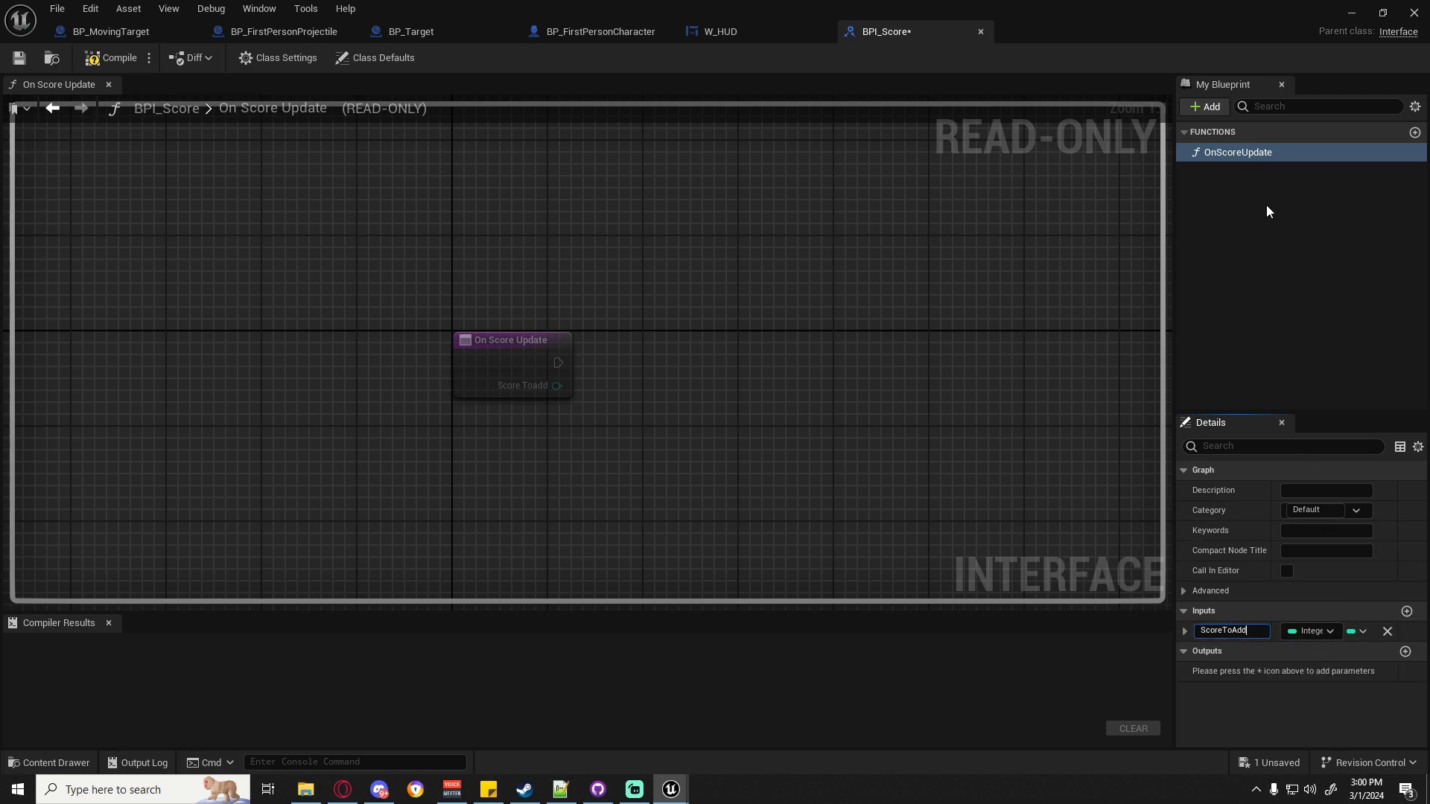
left_click(1271, 280)
left_click(1414, 132)
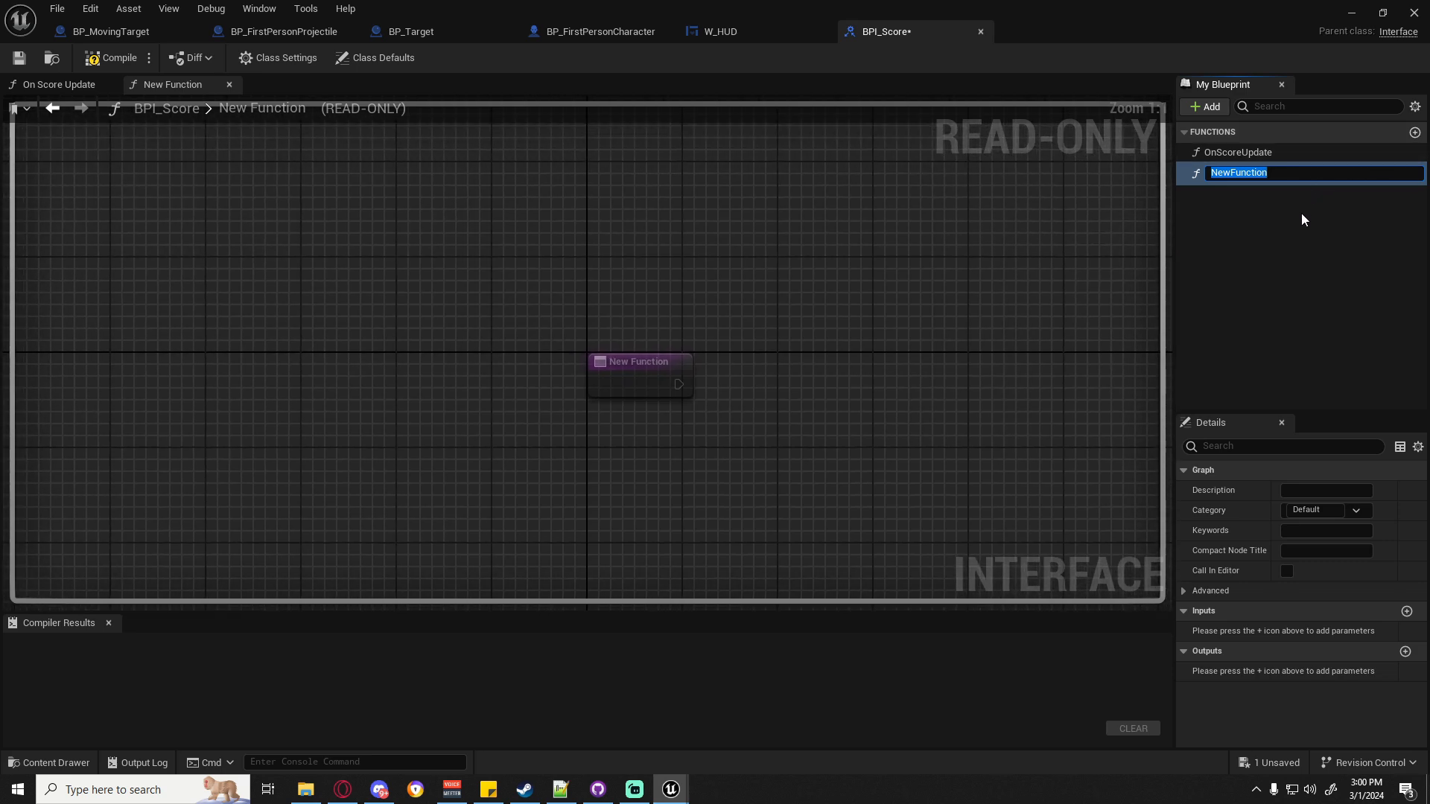
type("Get")
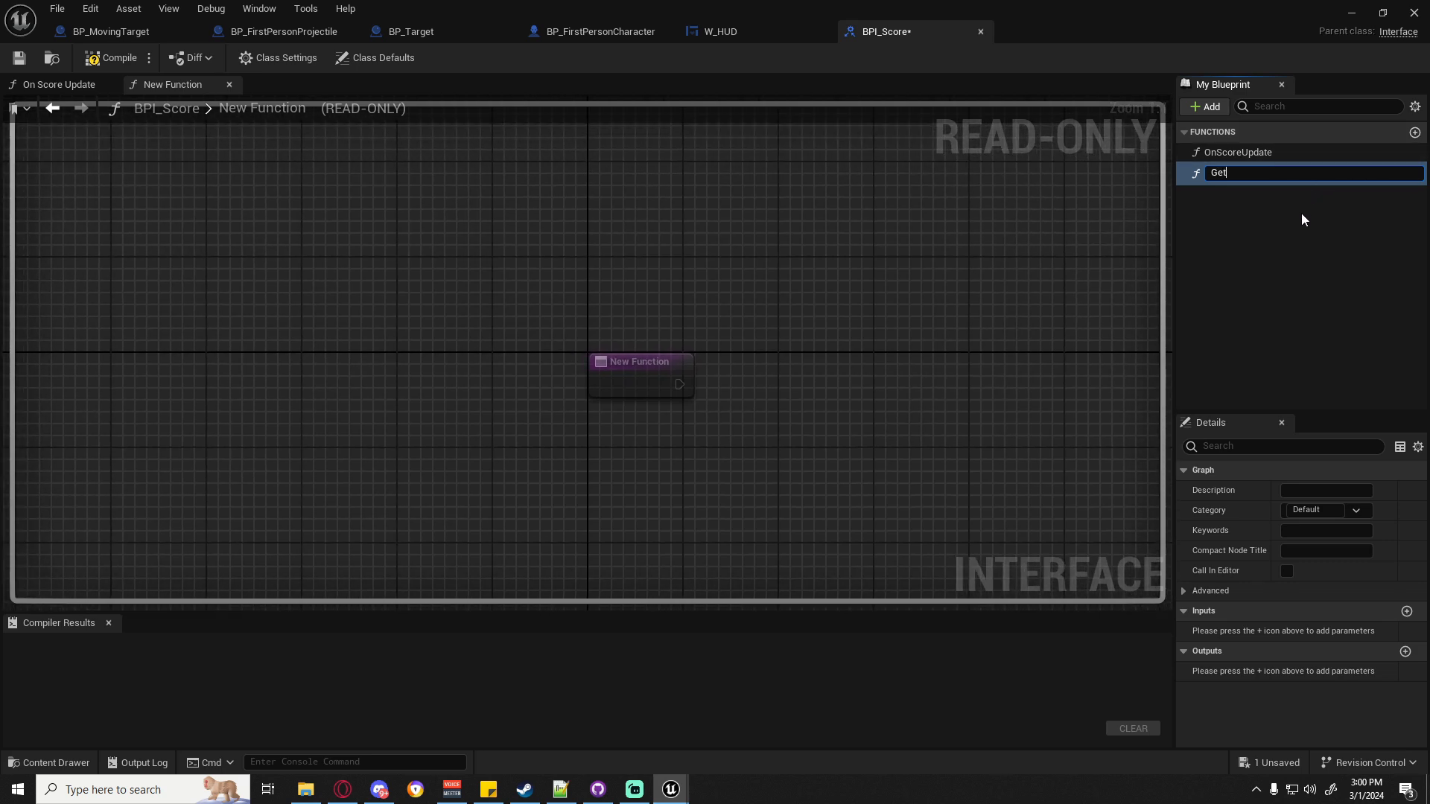
type("PlayerScore")
key("Return")
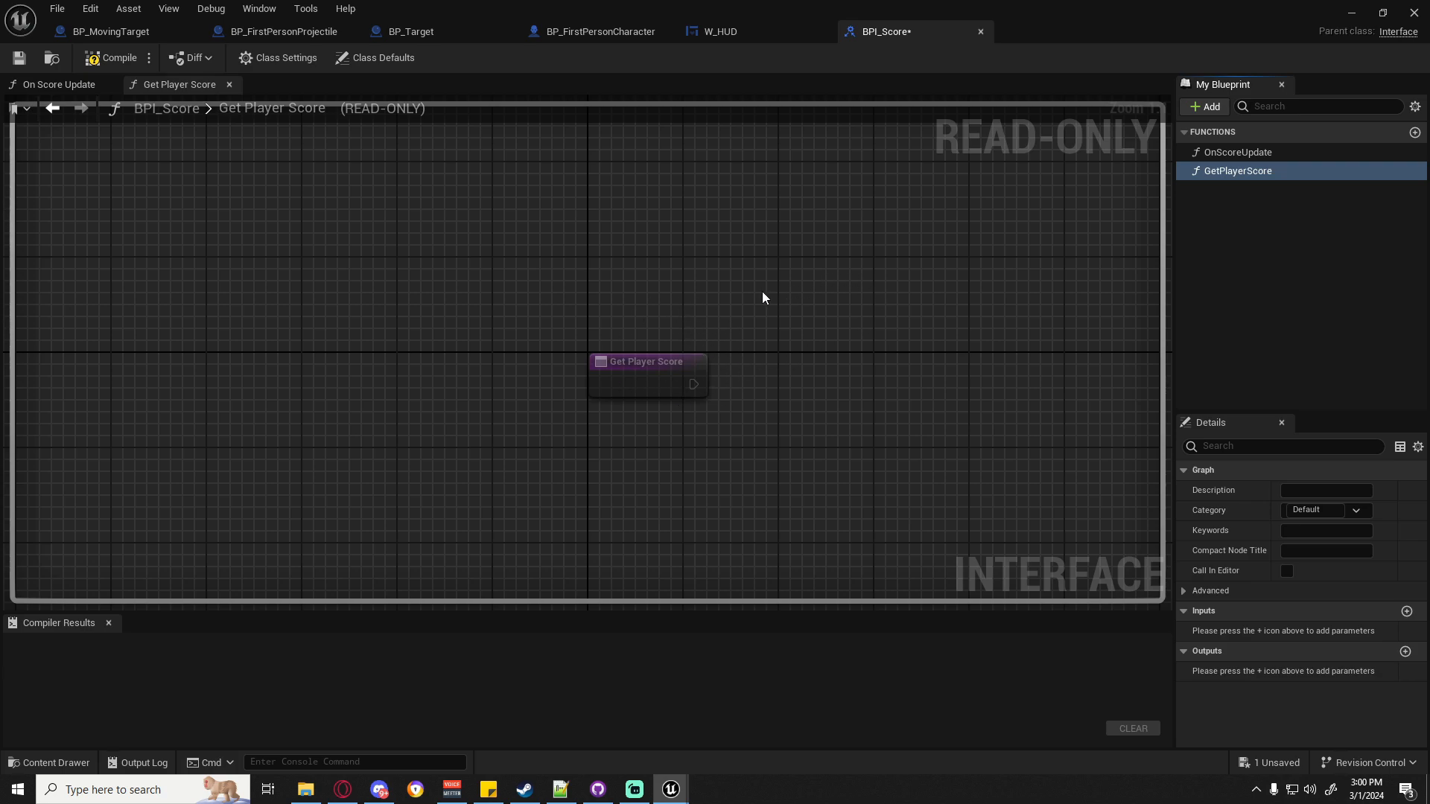
left_click(1225, 153)
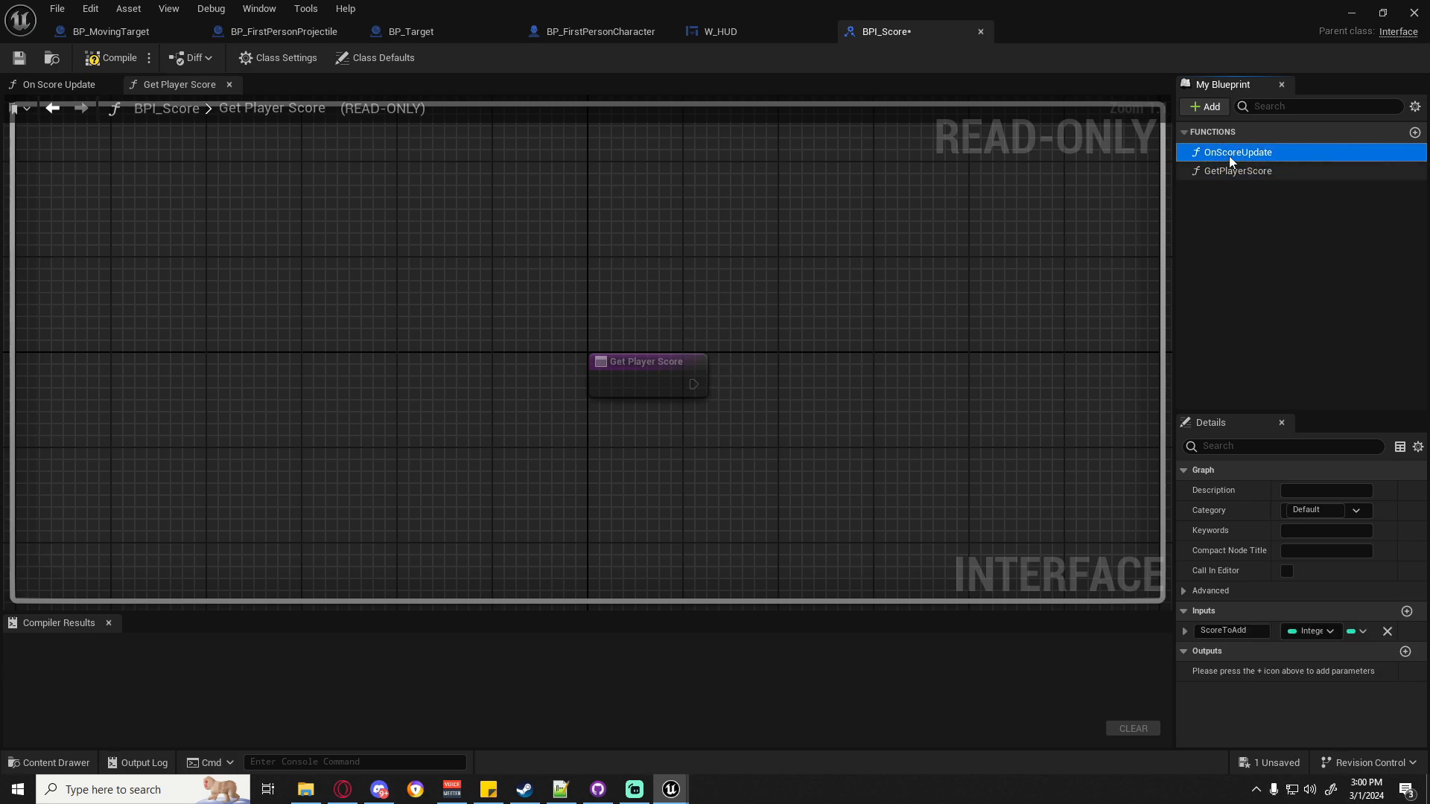
left_click(1253, 171)
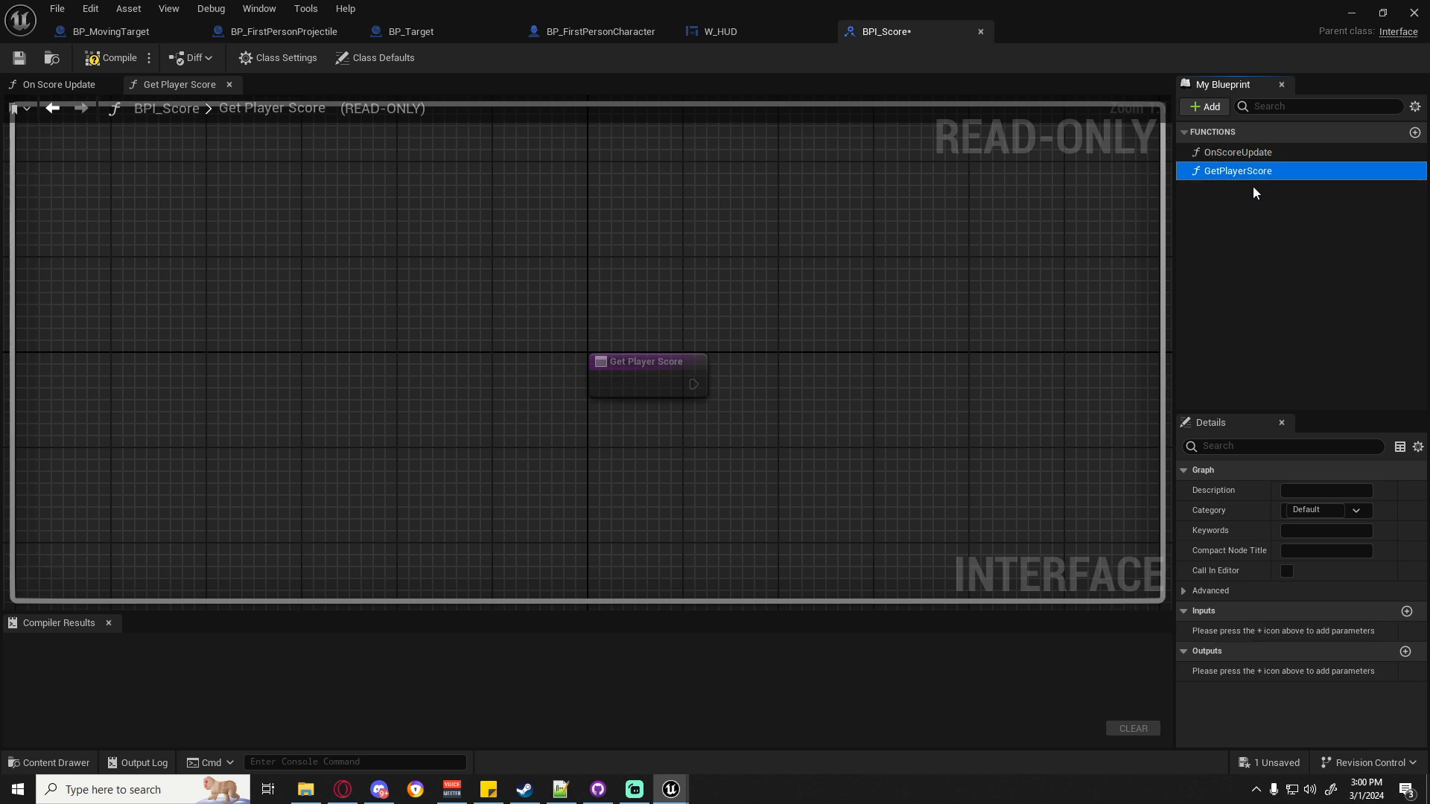
key("Delete")
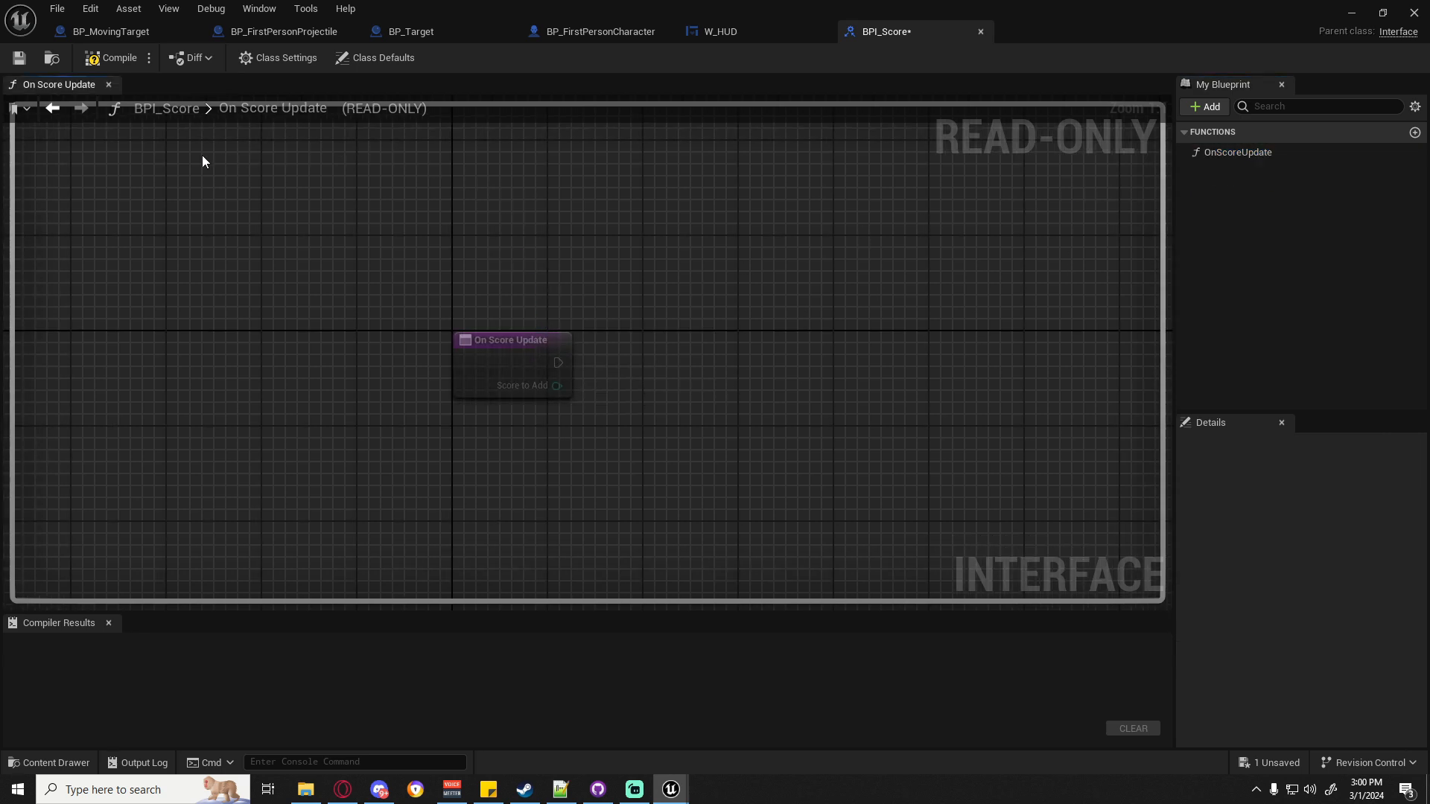
Compile and save the BPI_Score interface.
left_click(105, 59)
left_click(20, 57)
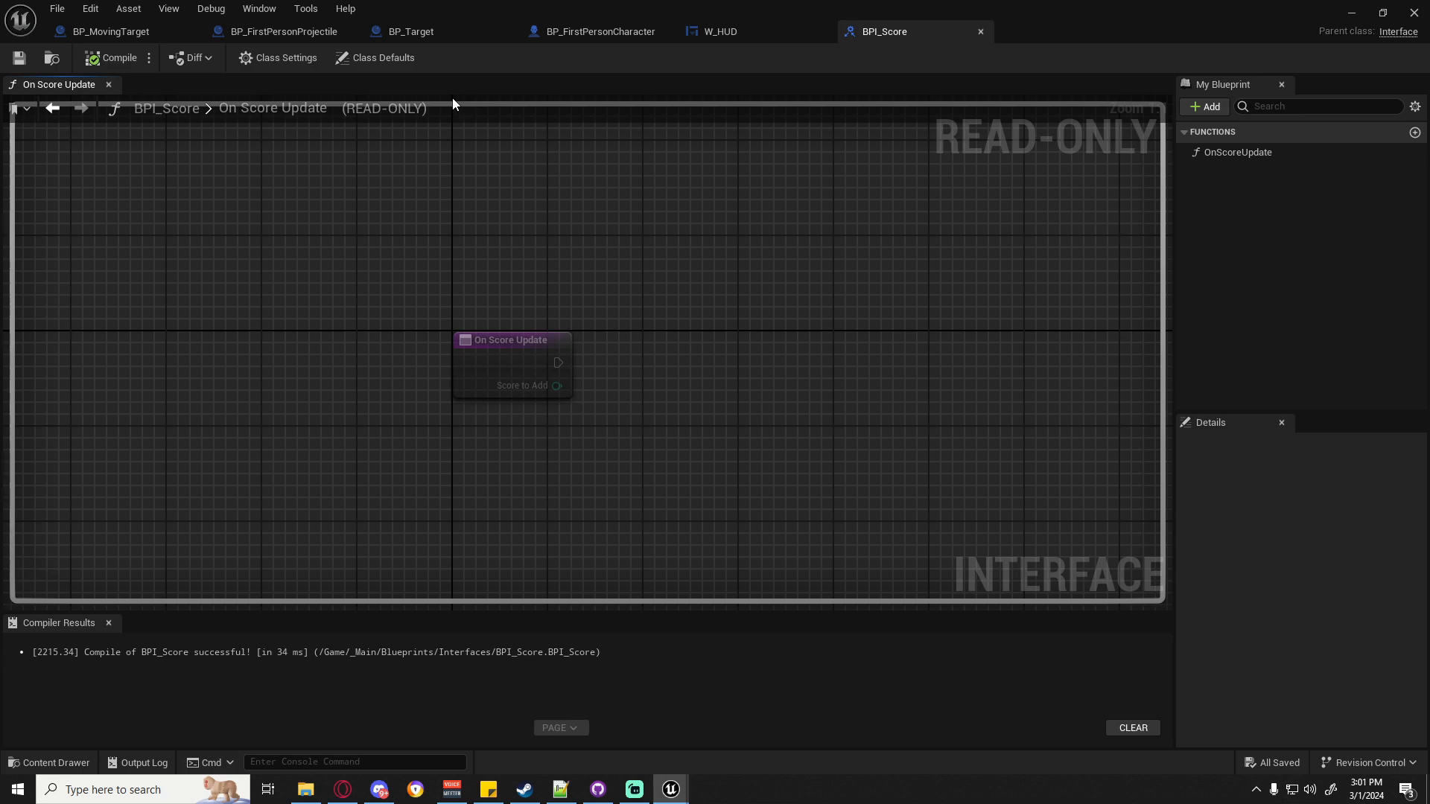
Review BP_FirstPersonProjectile's event graph and trace BP_Target's ring hit events into its Update Score function.
left_click(269, 31)
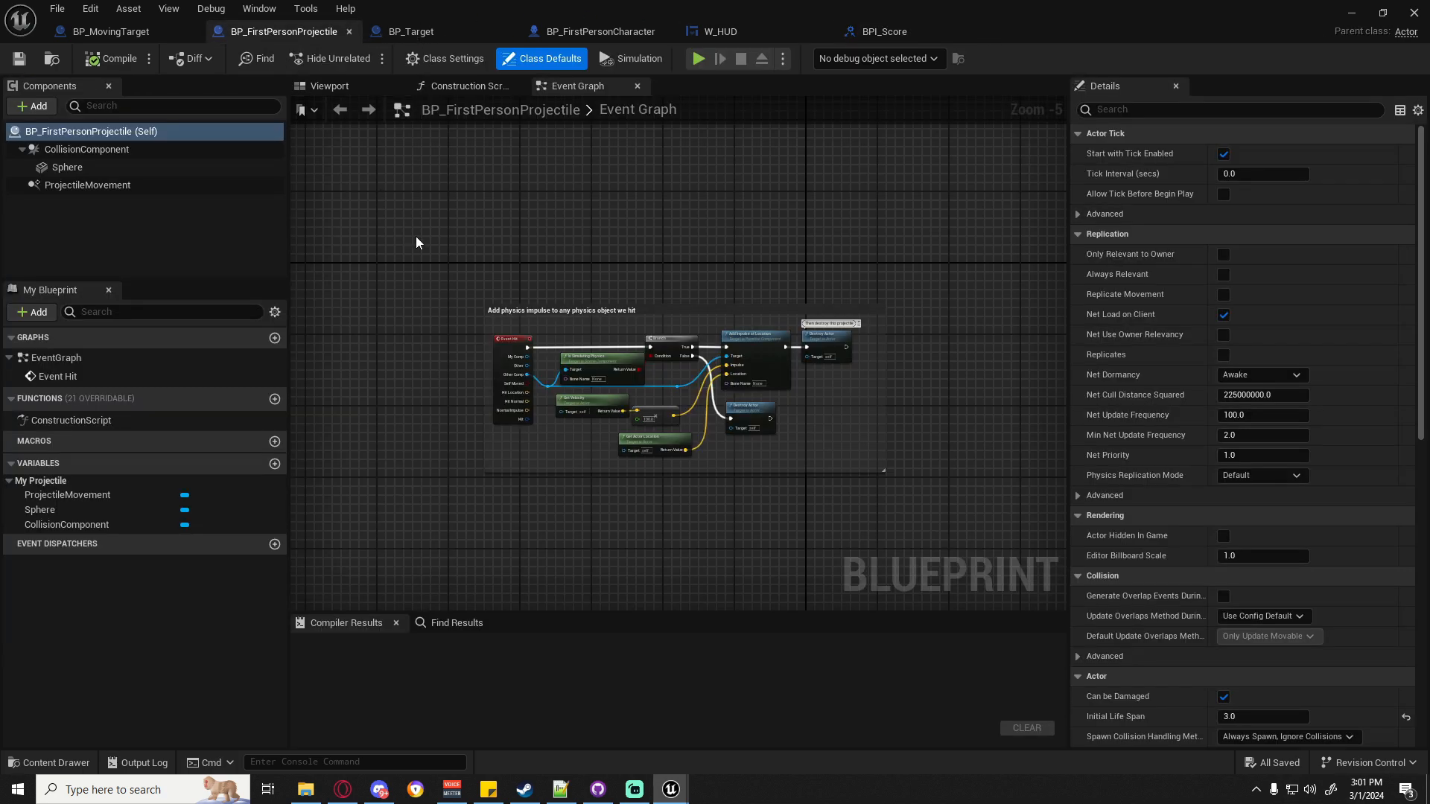
scroll(504, 431, "up", 3)
right_click_drag(972, 379, 860, 376)
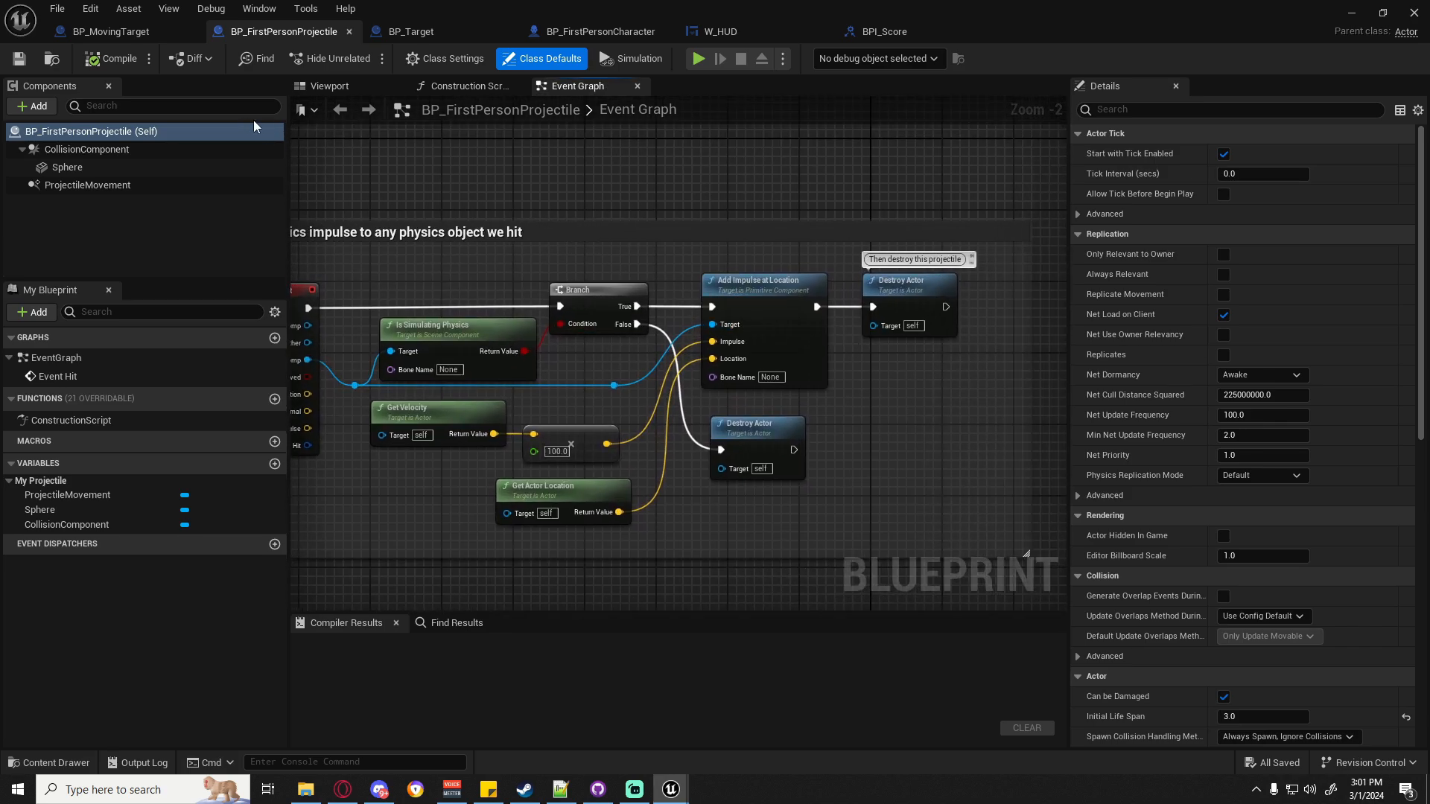
left_click(436, 31)
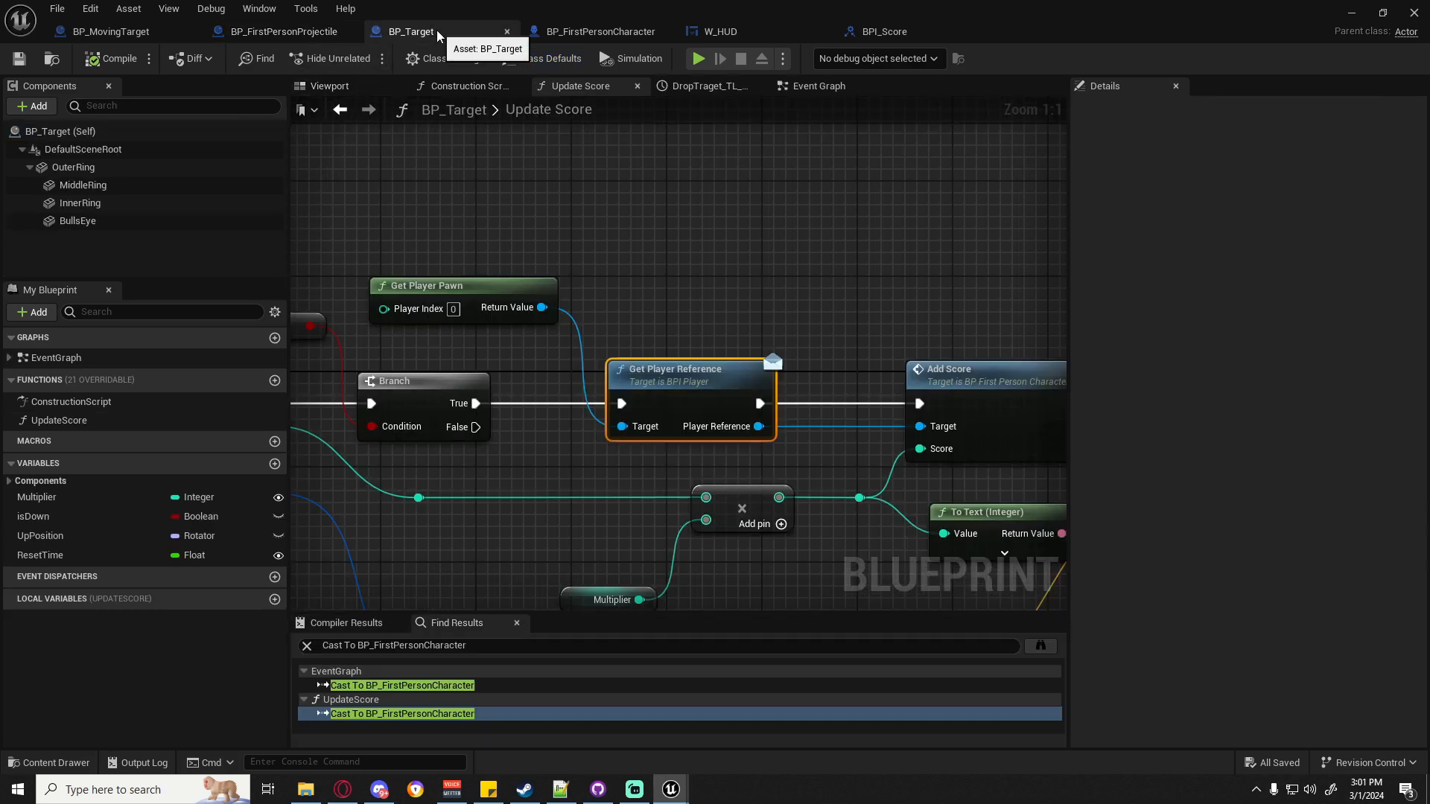
scroll(611, 417, "down", 5)
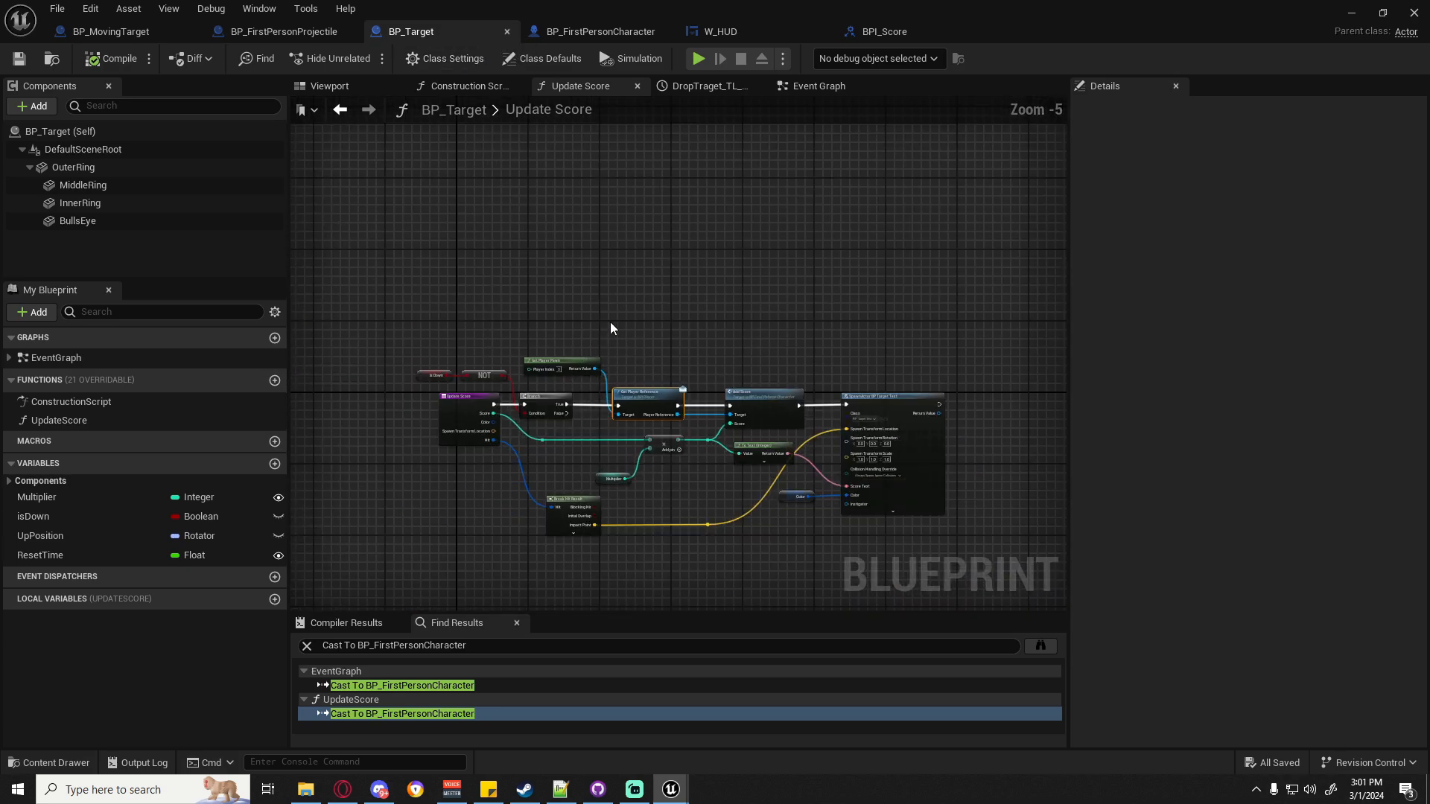
left_click(820, 86)
right_click_drag(522, 417, 756, 303)
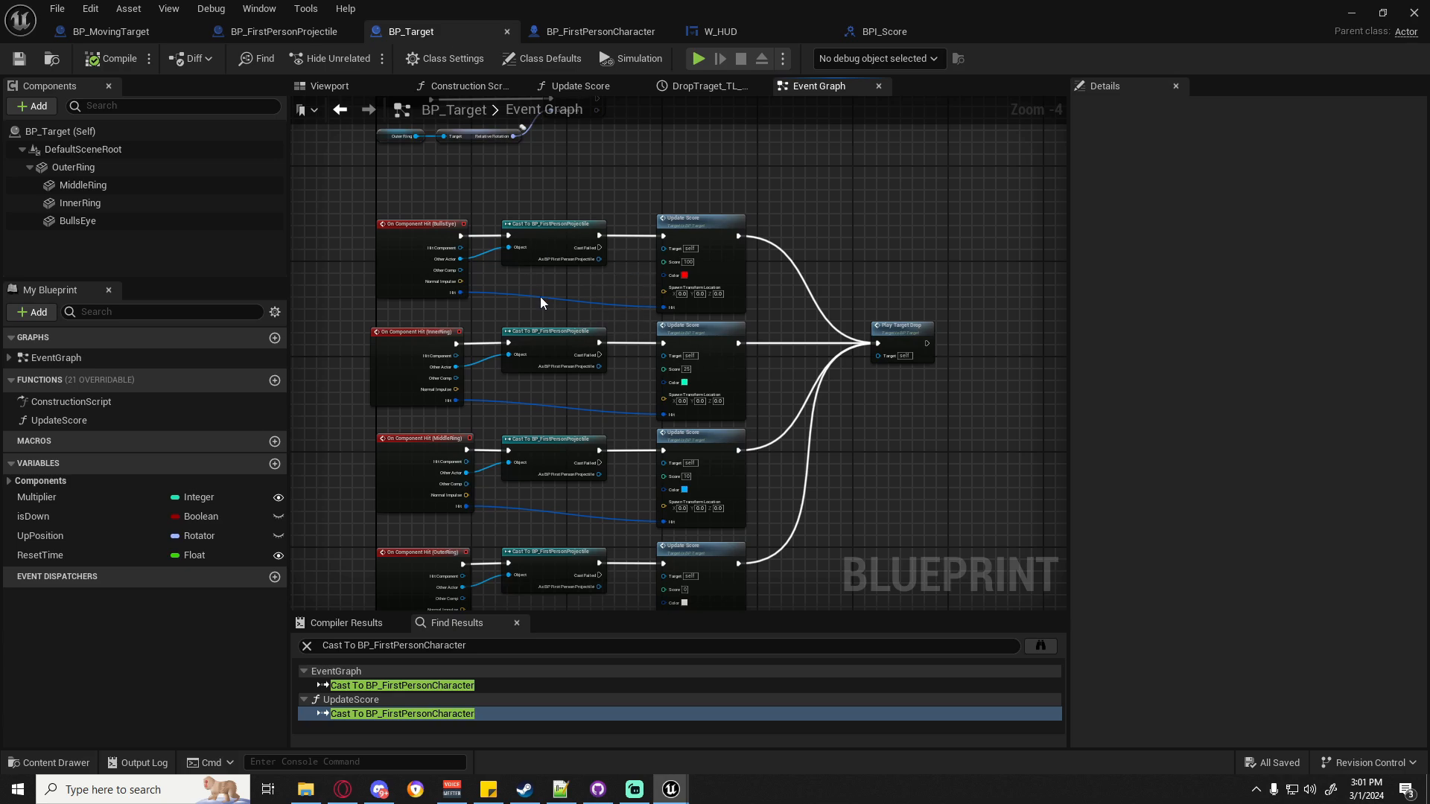
scroll(674, 331, "up", 1)
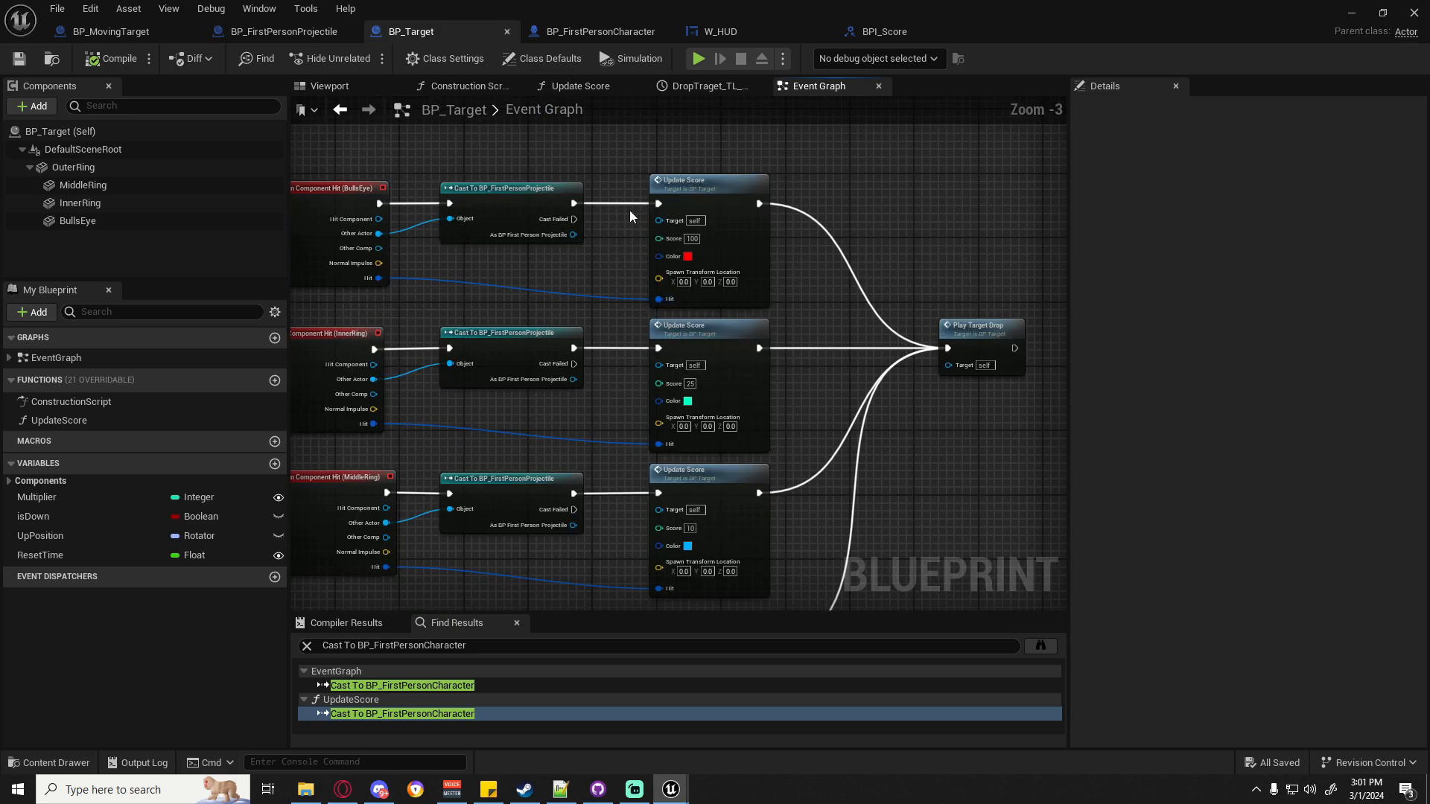
left_click_drag(642, 185, 748, 508)
left_click(704, 186)
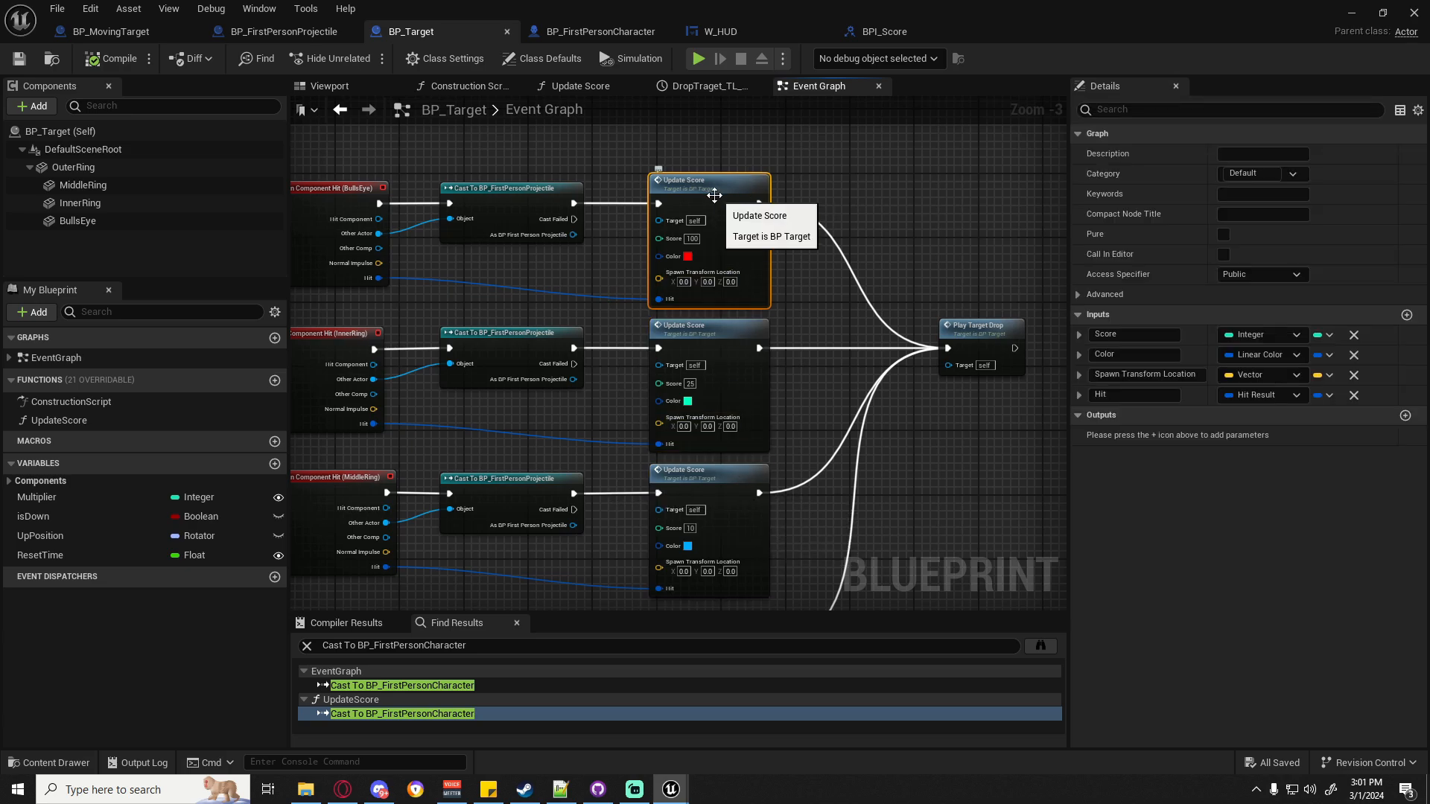
double_click(703, 186)
Examine the Update Score function's logic, including the isDown check, the Multiplier and the Get Player Reference and Add Score calls.
scroll(566, 435, "up", 3)
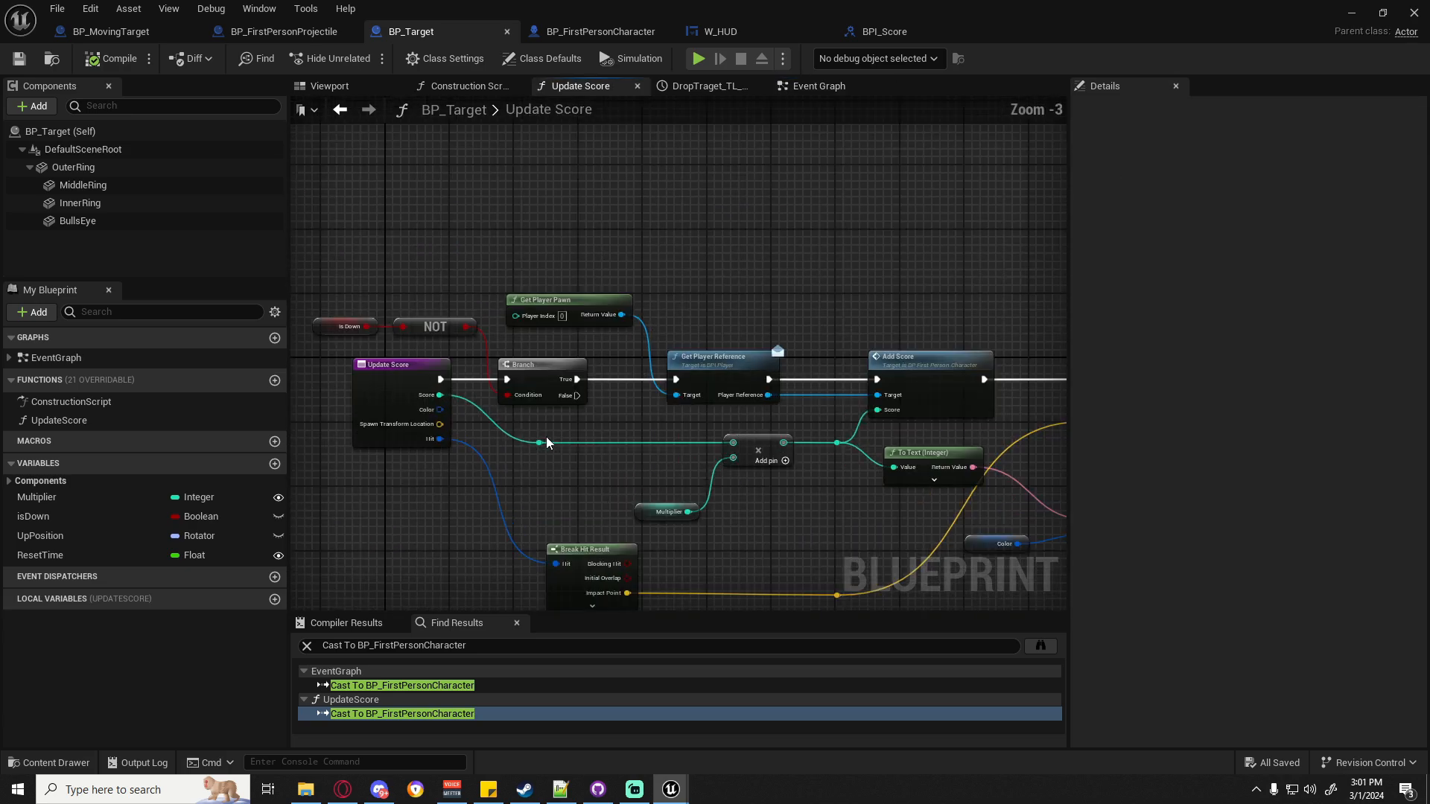
left_click_drag(340, 251, 650, 340)
right_click_drag(616, 454, 633, 321)
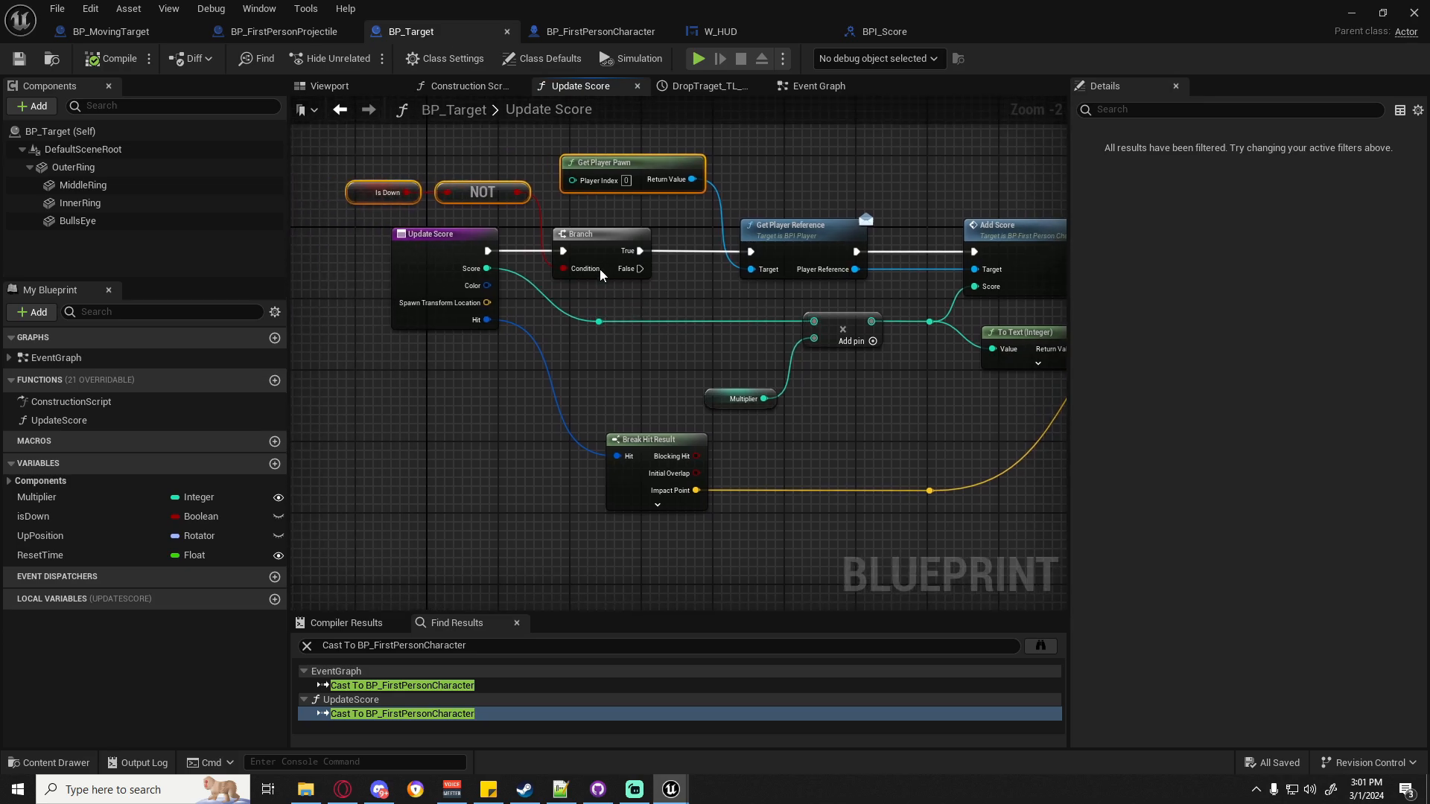
right_click_drag(721, 311, 595, 315)
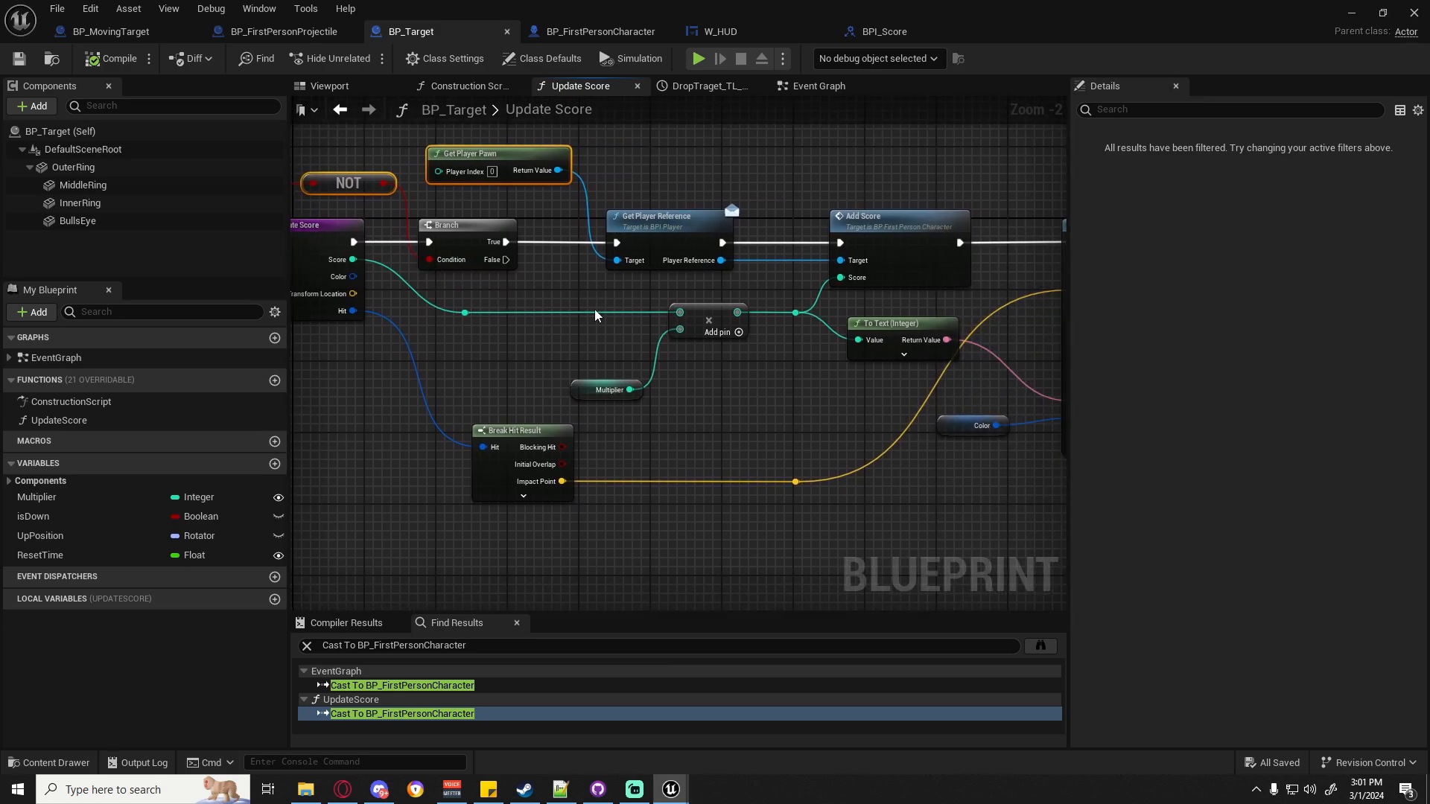
left_click(458, 301)
left_click_drag(549, 347, 647, 393)
right_click_drag(737, 391, 621, 405)
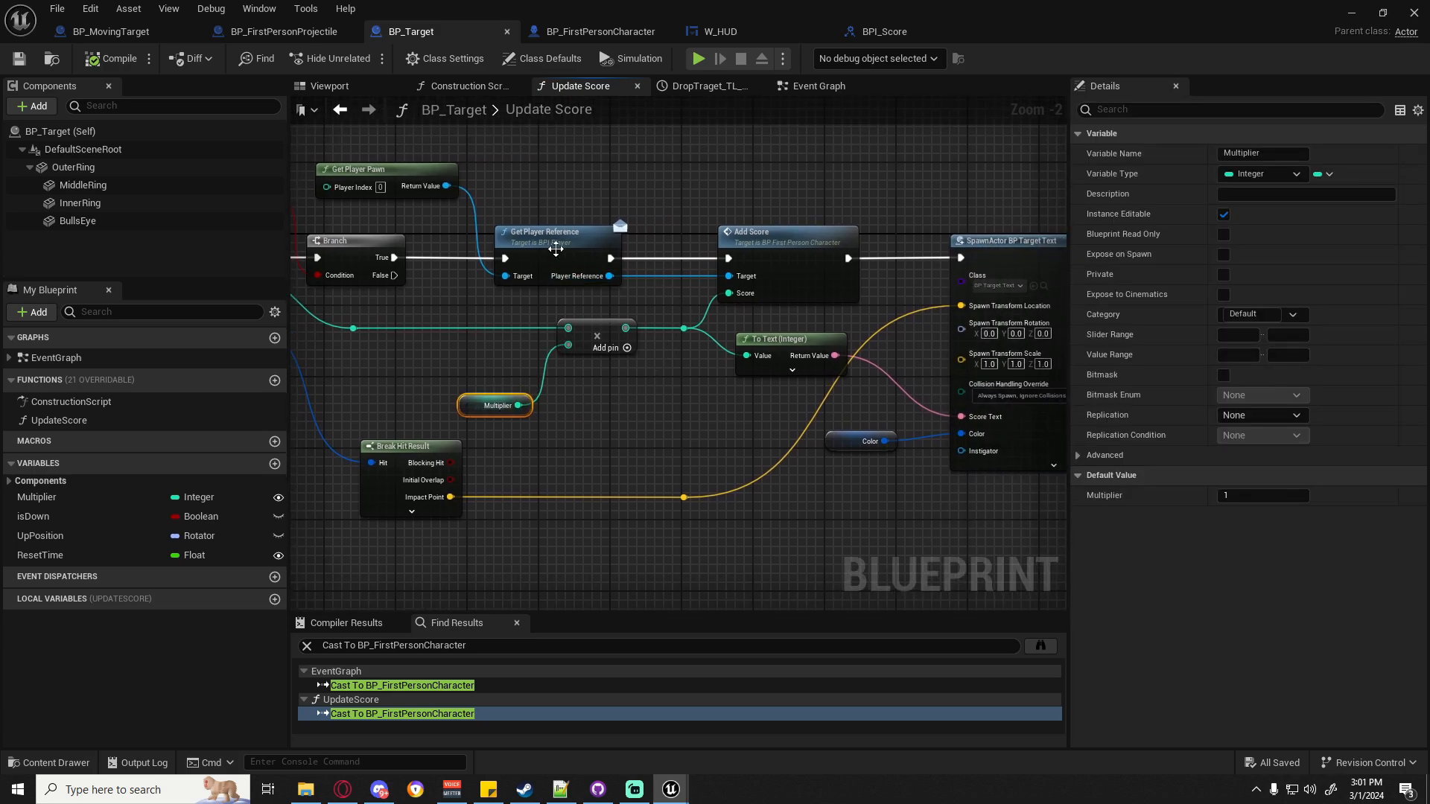
left_click(556, 249)
left_click_drag(732, 192, 880, 326)
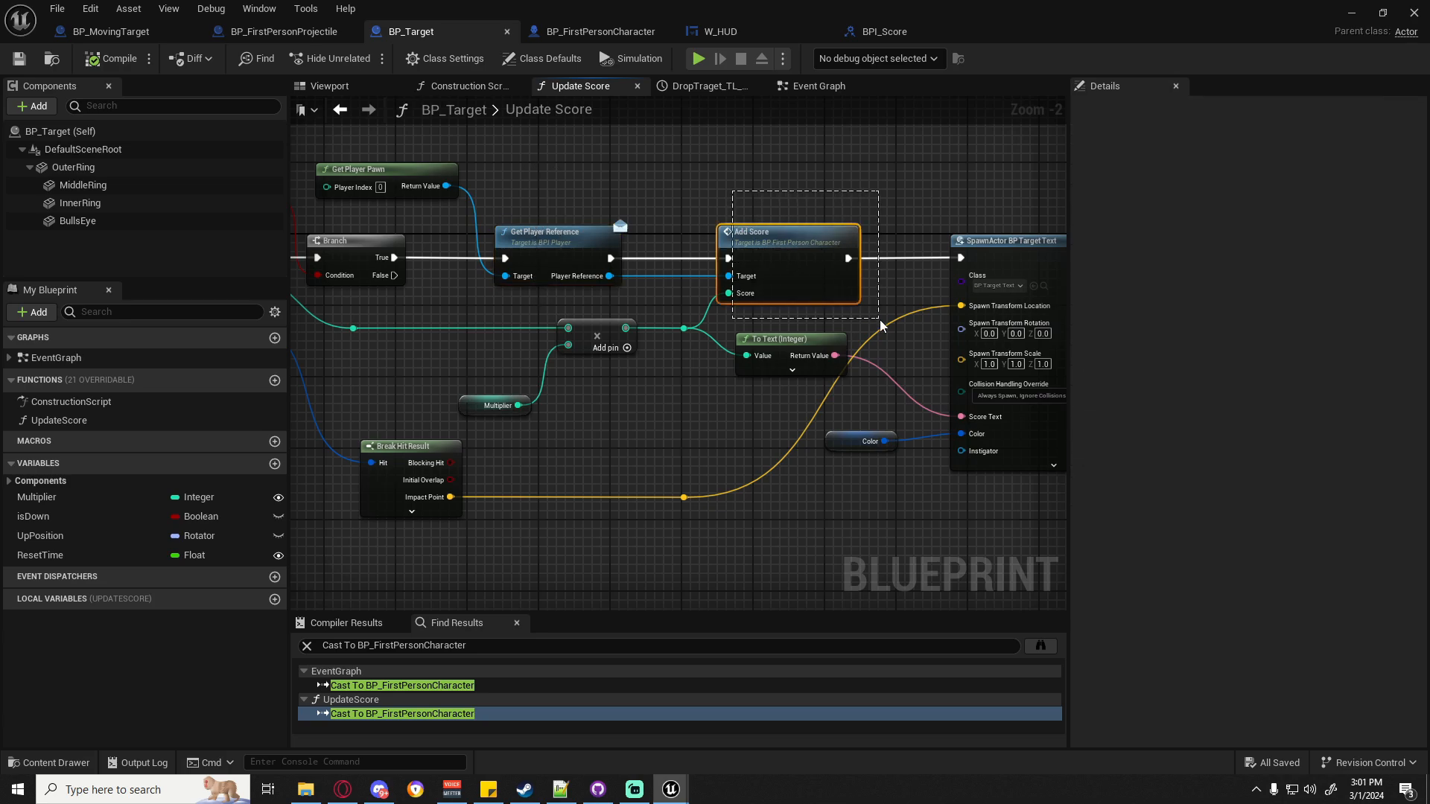
left_click_drag(880, 325, 880, 326)
left_click_drag(528, 203, 860, 294)
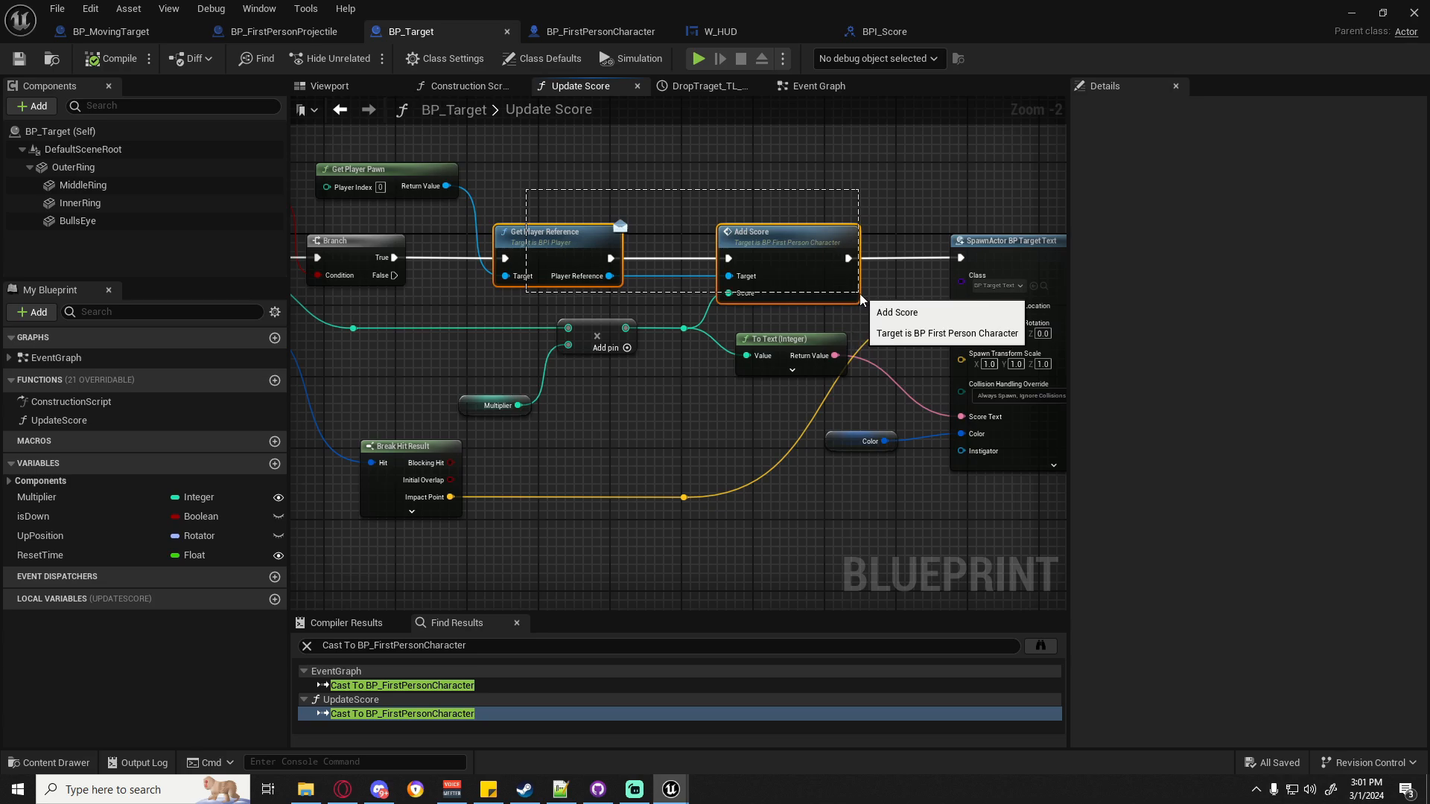
Delete the Get Player Reference and Add Score nodes from BP_Target's Update Score function.
left_click(601, 236)
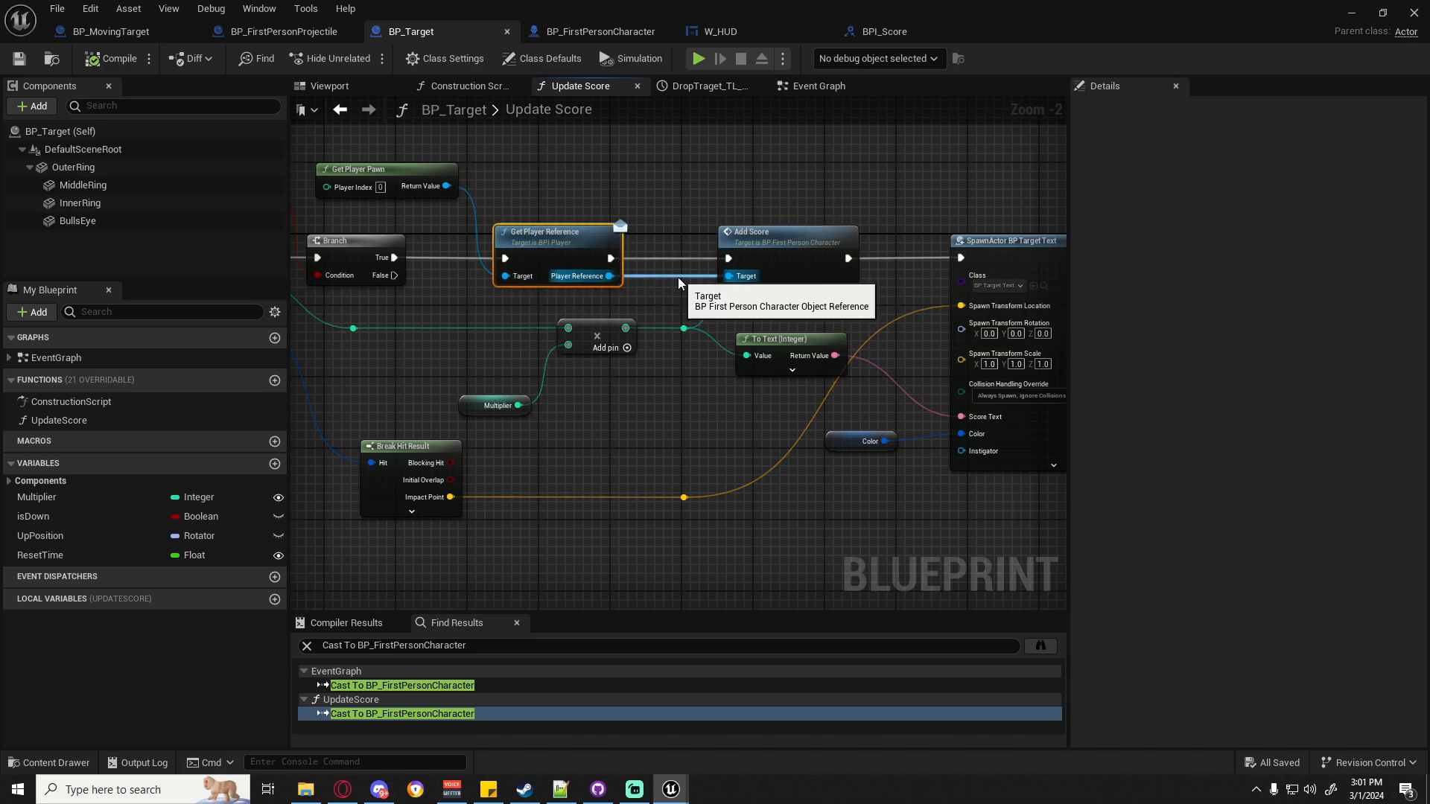
right_click_drag(538, 172, 628, 225)
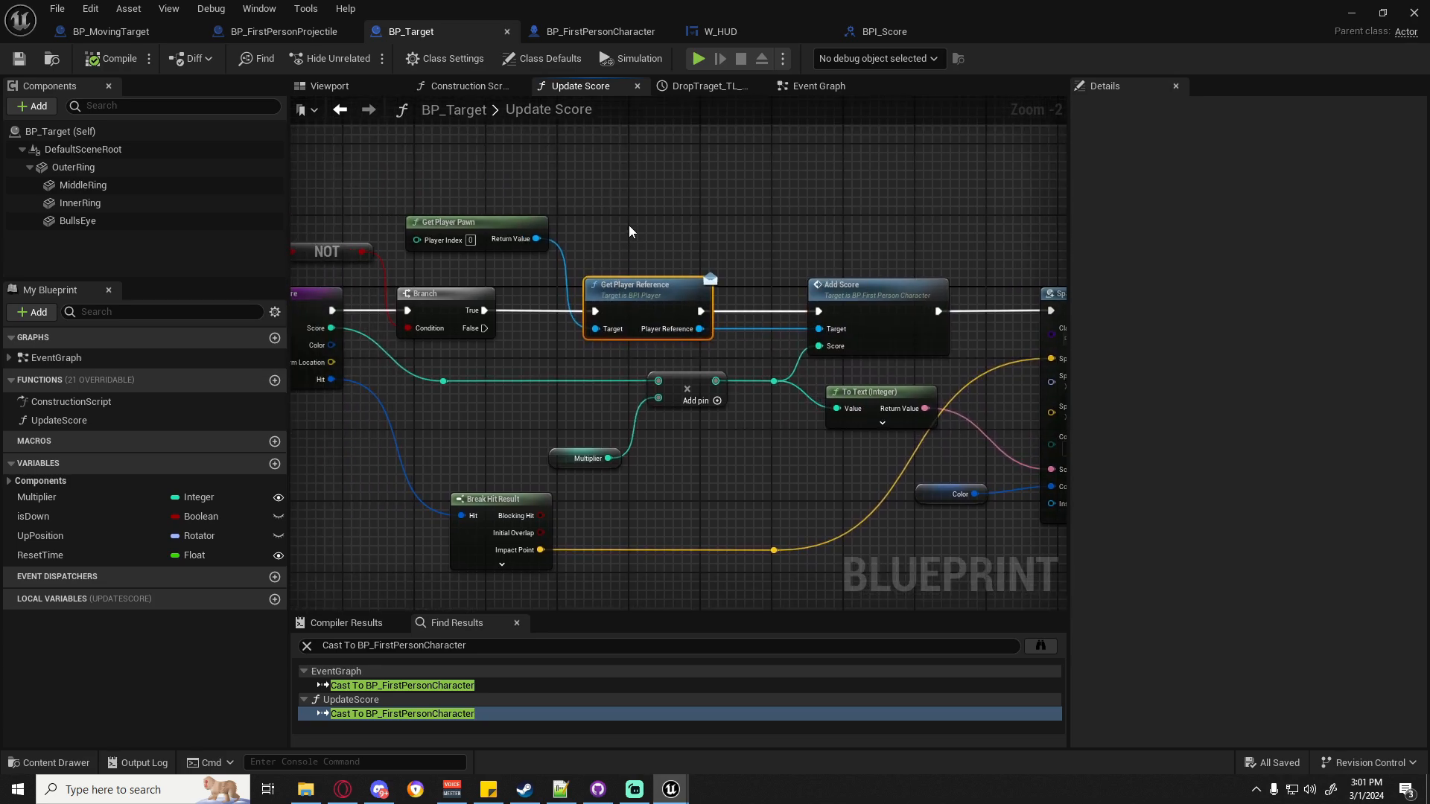
left_click(888, 341, "ctrl")
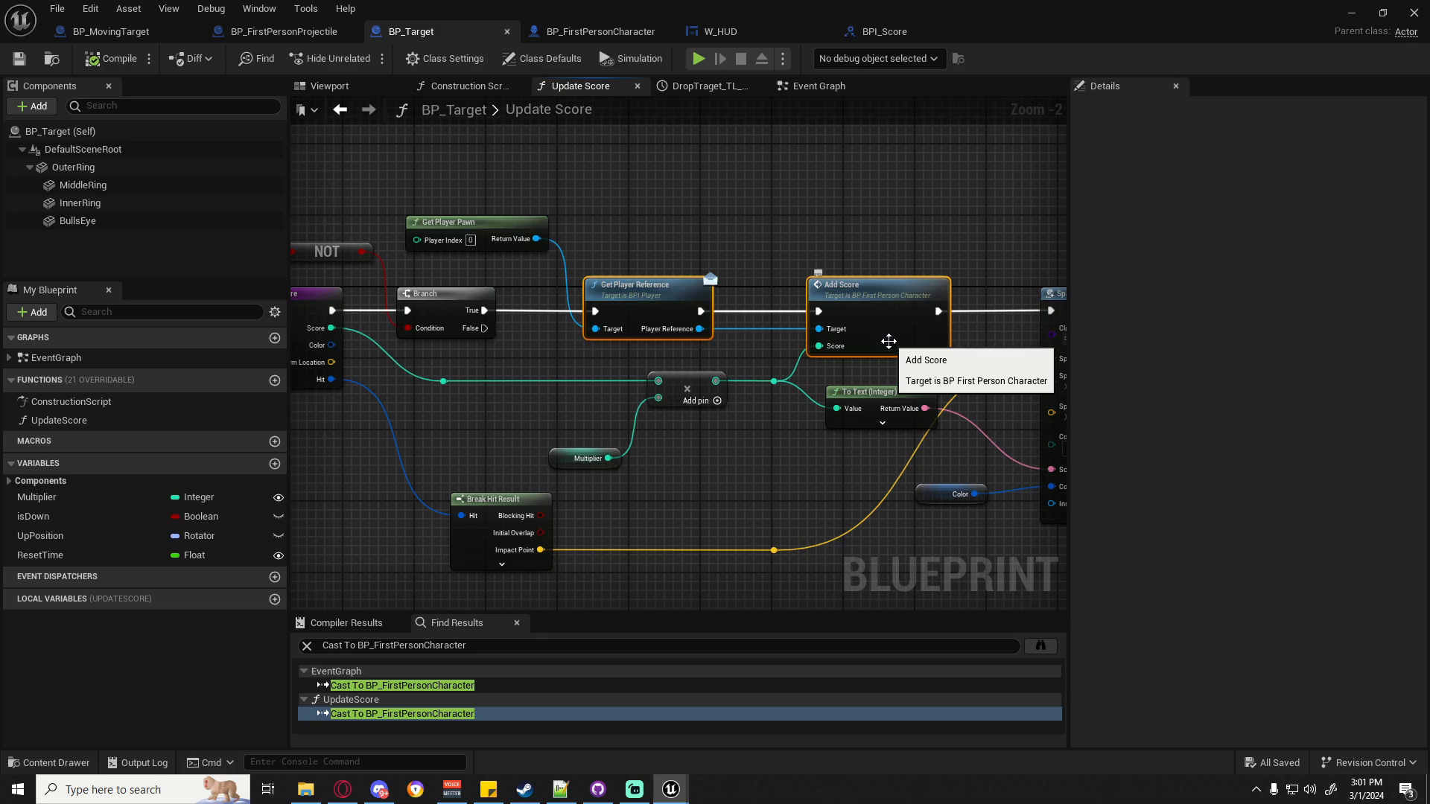
key("Delete")
Call the On Score Update interface message on Get Player Pawn's return value and execute it from the Branch's True output.
left_click_drag(537, 246, 628, 281)
type("on score")
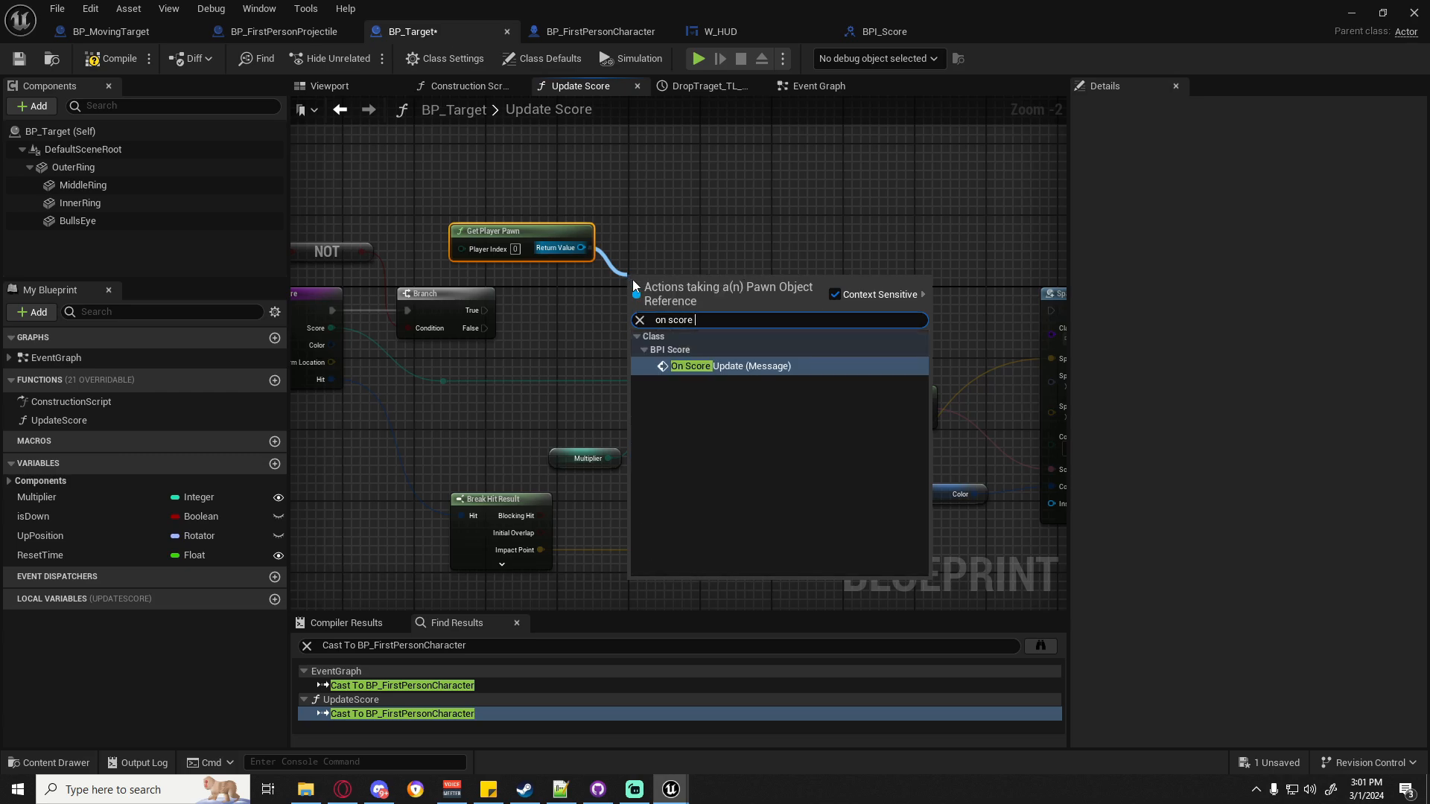
left_click(744, 365)
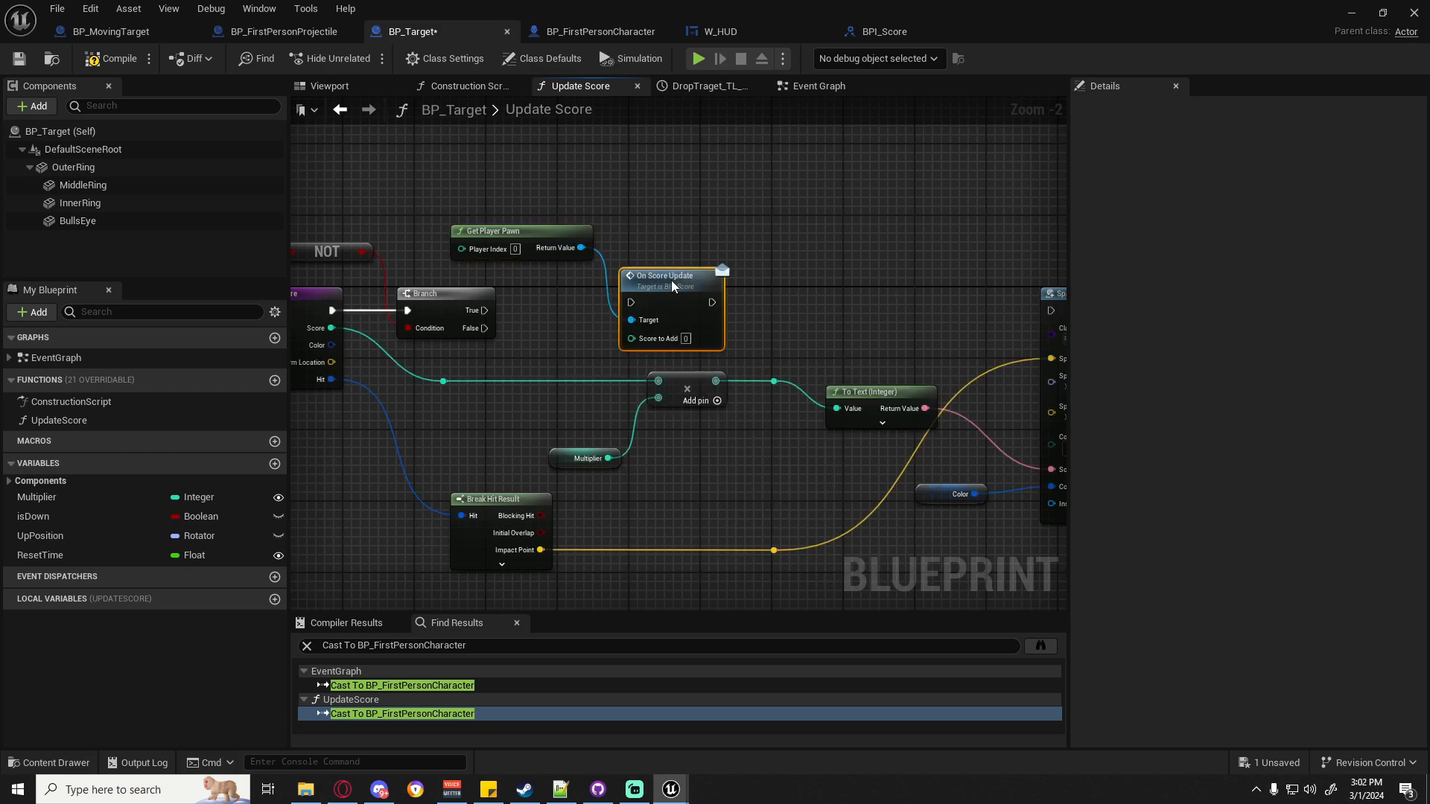
left_click_drag(672, 280, 483, 310)
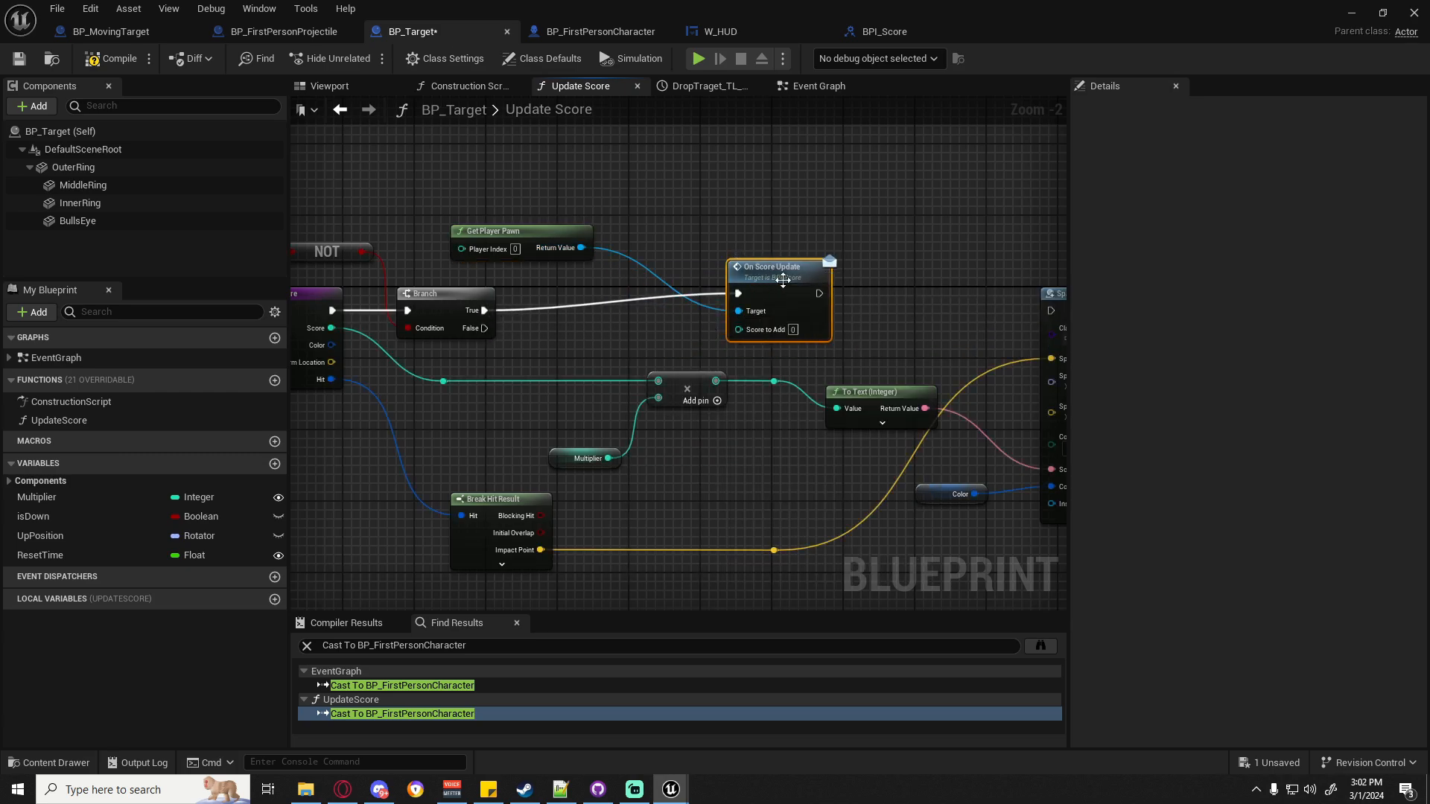
left_click_drag(782, 280, 801, 298)
left_click_drag(548, 236, 661, 253)
Feed the multiplied score into Score to Add and link On Score Update's execution output to SpawnActor BP Target Text.
right_click_drag(796, 359, 651, 340)
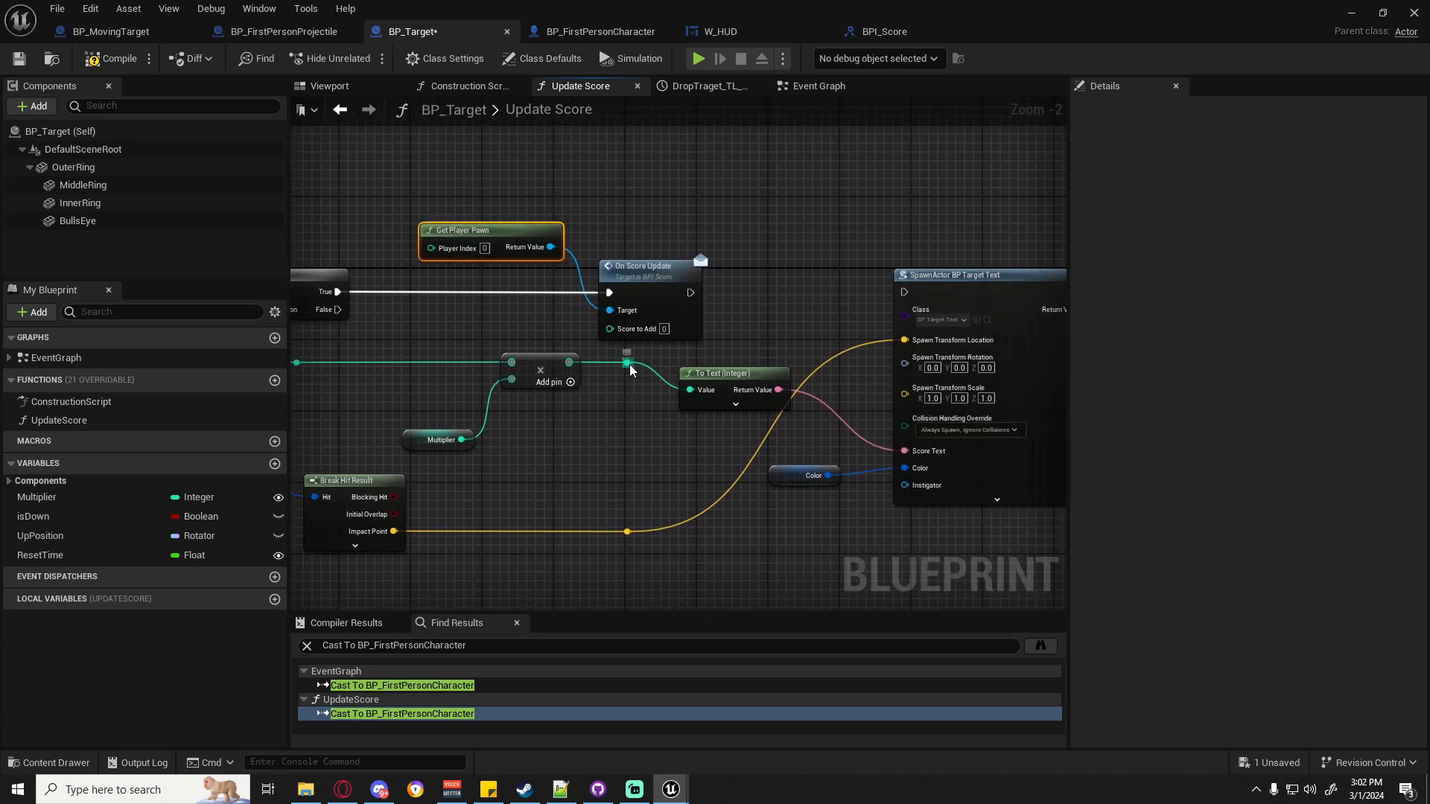
left_click_drag(627, 363, 609, 329)
left_click_drag(641, 278, 904, 293)
right_click_drag(904, 292, 772, 261)
left_click_drag(759, 246, 992, 487)
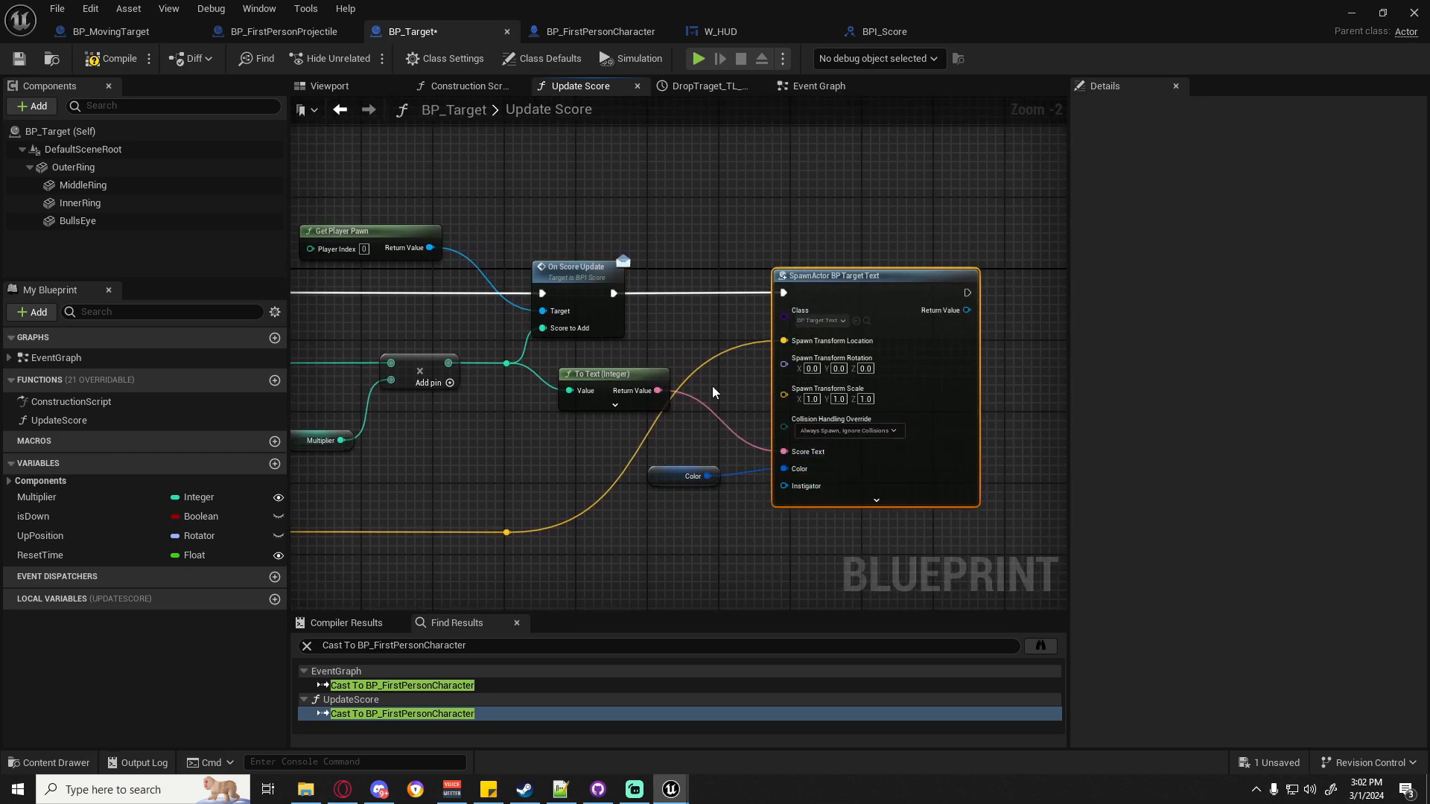
right_click_drag(502, 323, 596, 329)
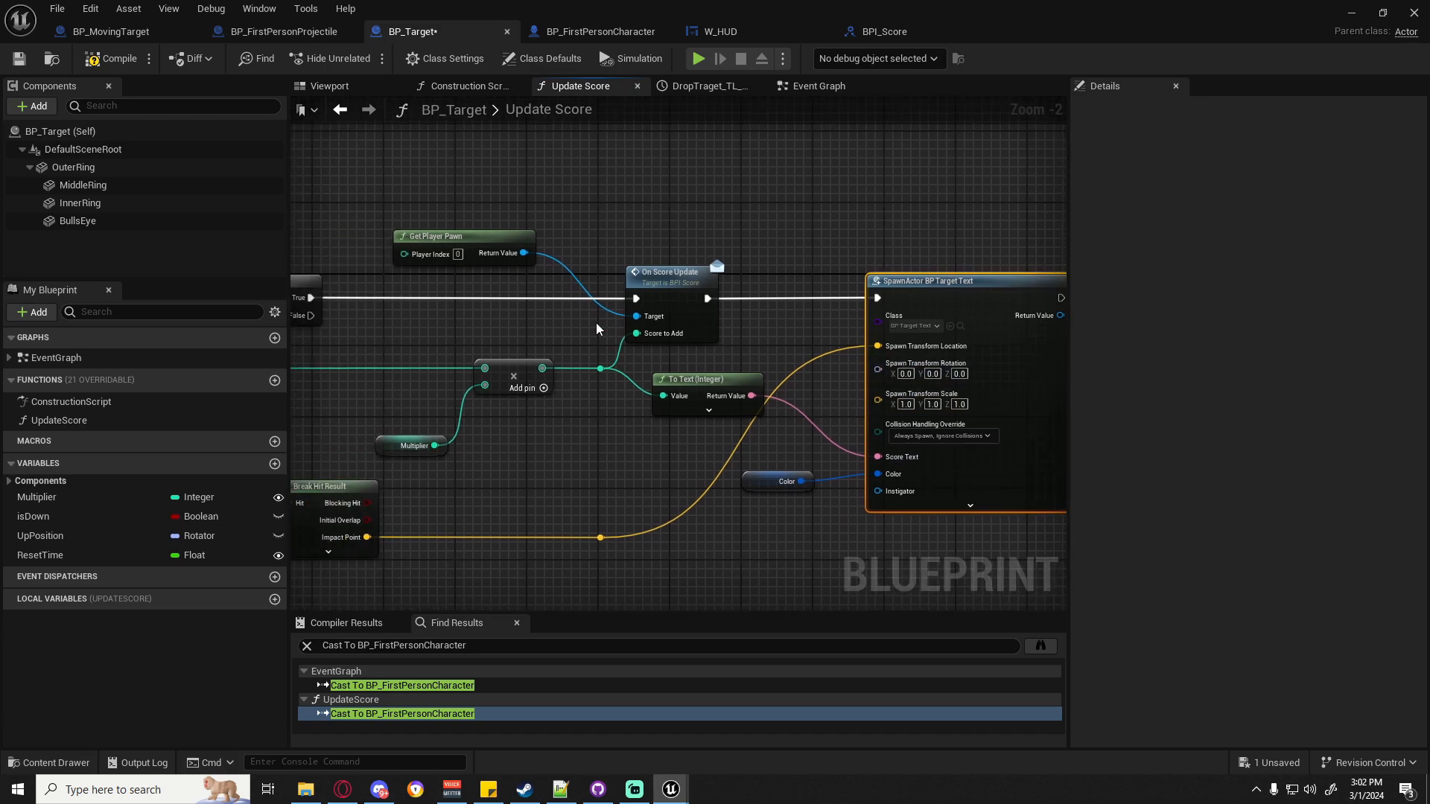
left_click(18, 58)
left_click(440, 236)
Add BPI_Score to BP_FirstPersonCharacter's implemented interfaces.
left_click(588, 31)
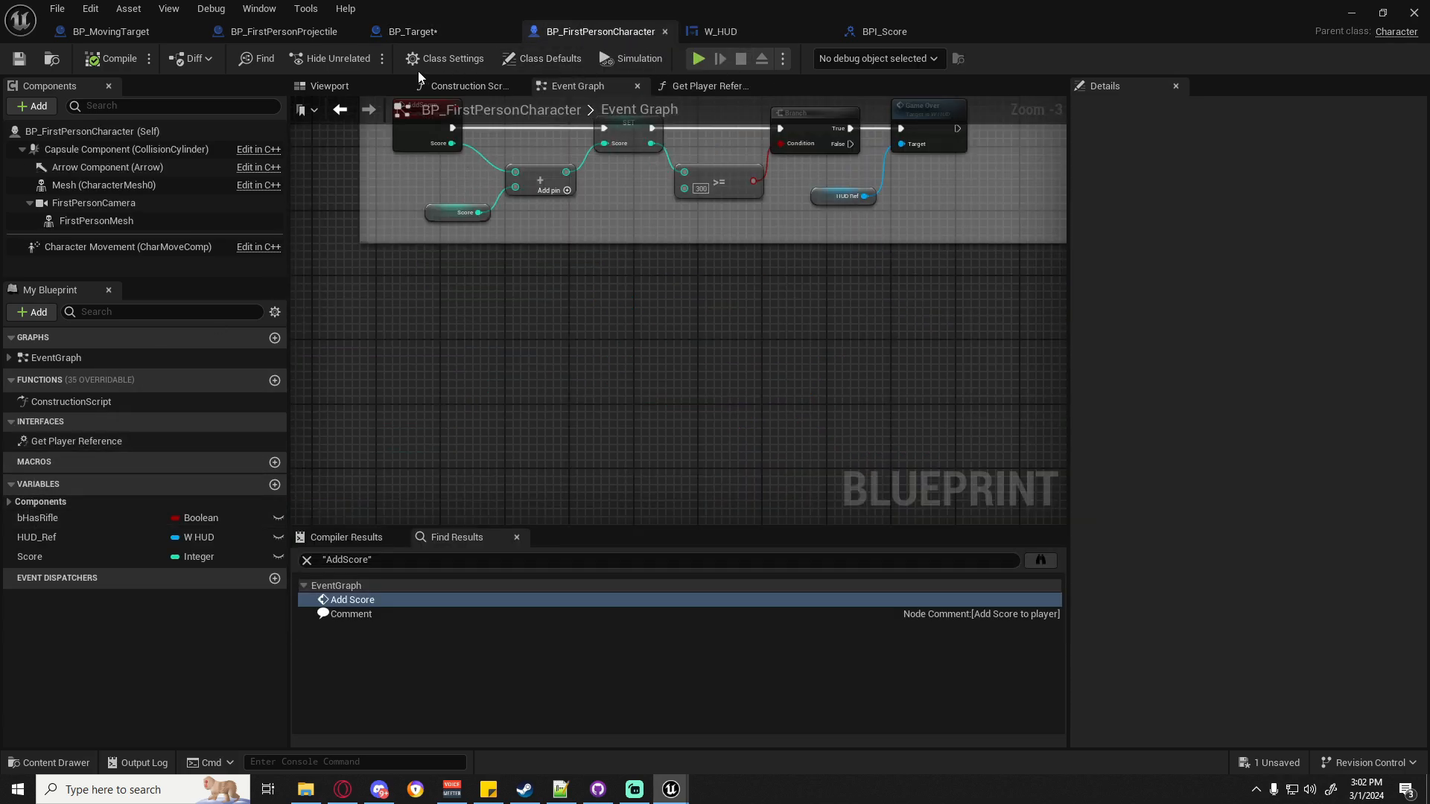
left_click(445, 59)
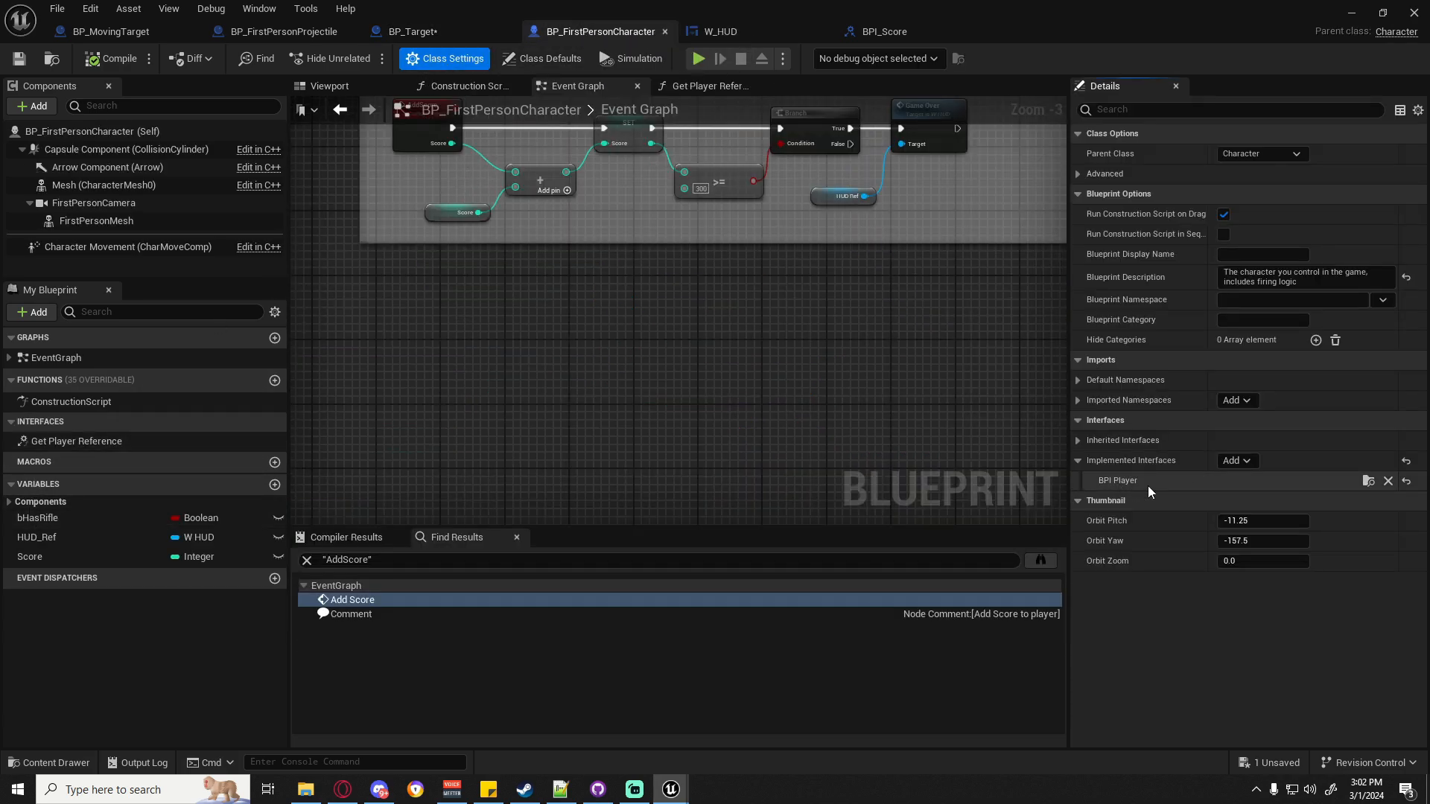
left_click(1242, 461)
type("sco")
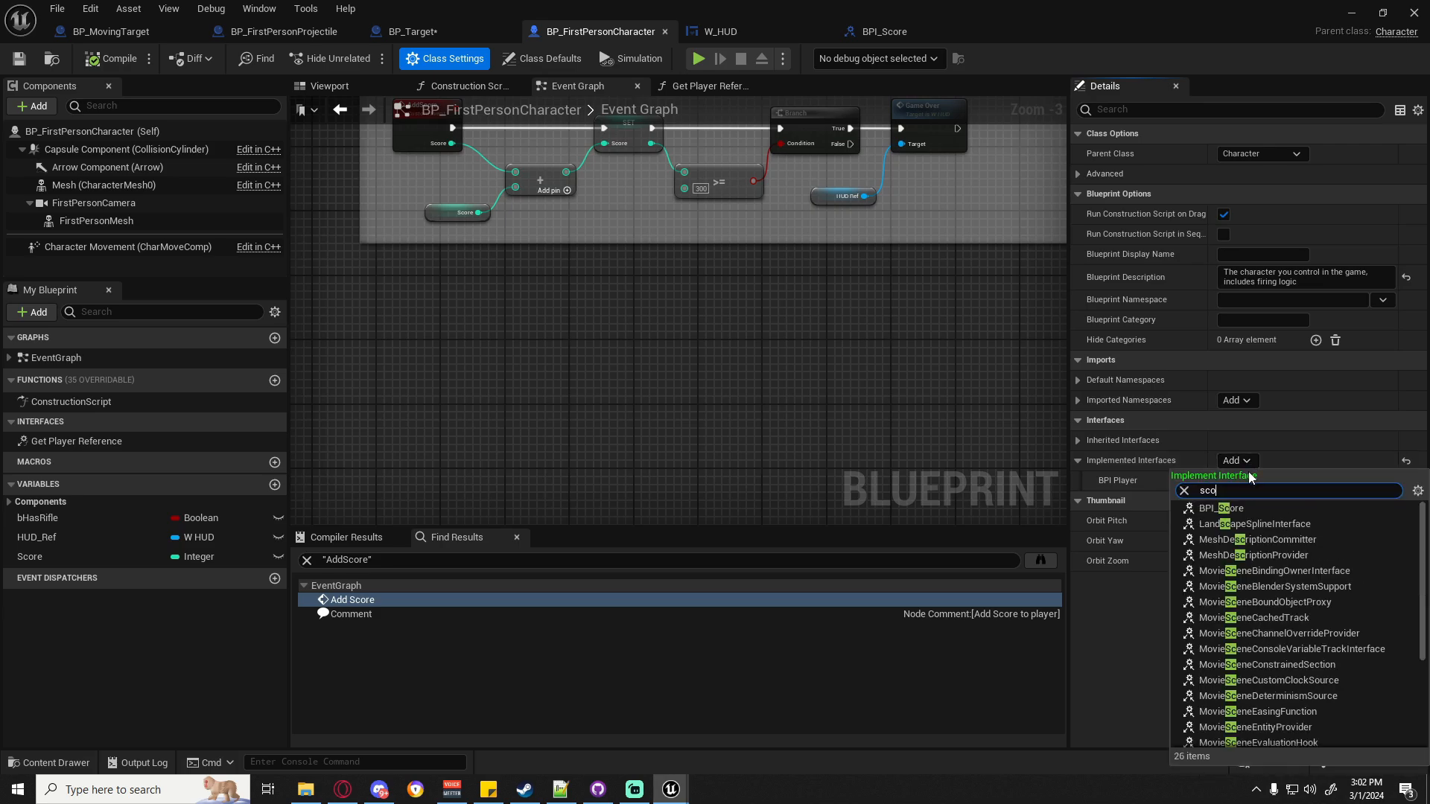
type("re")
left_click(1222, 509)
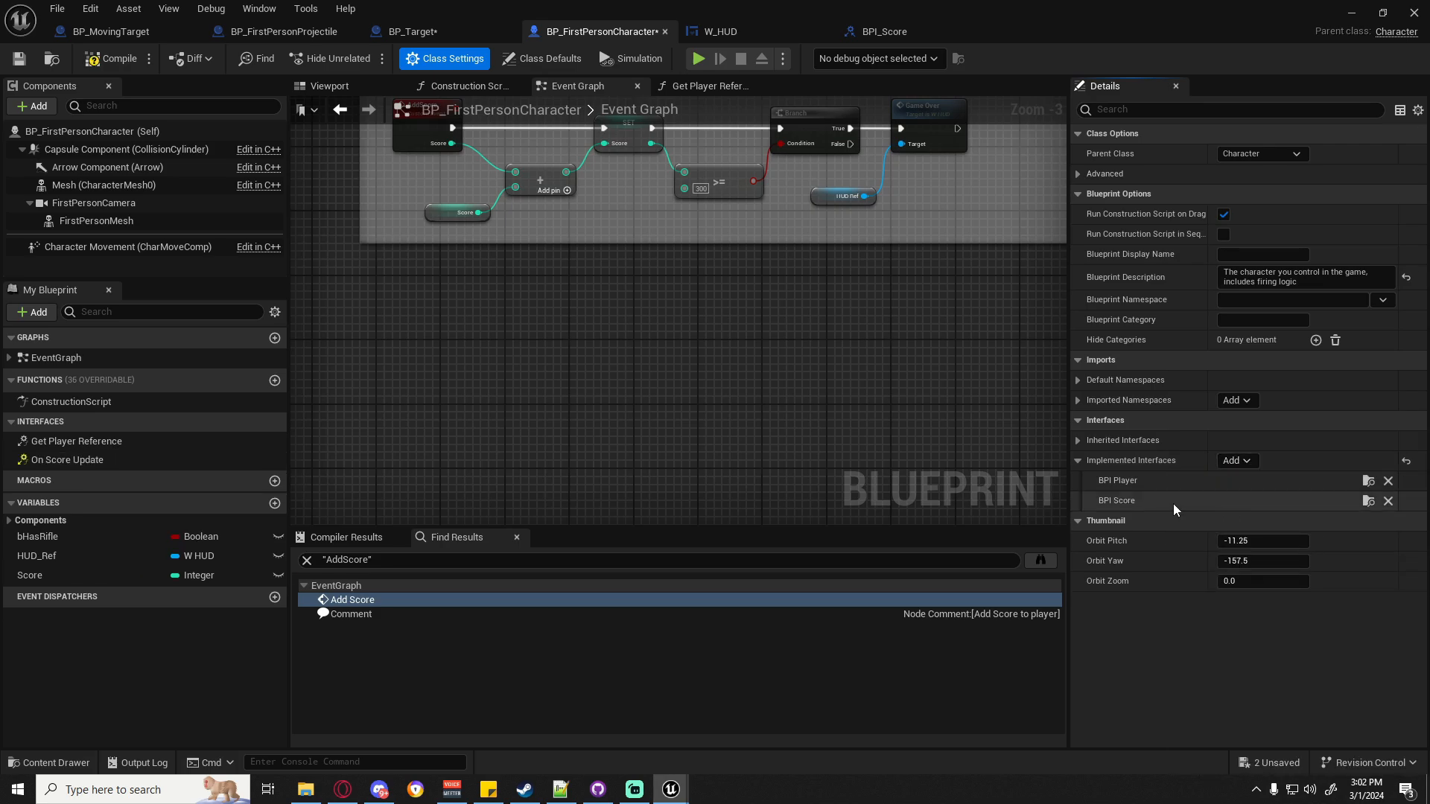
Implement the On Score Update interface event in BP_FirstPersonCharacter's Event Graph.
double_click(82, 459)
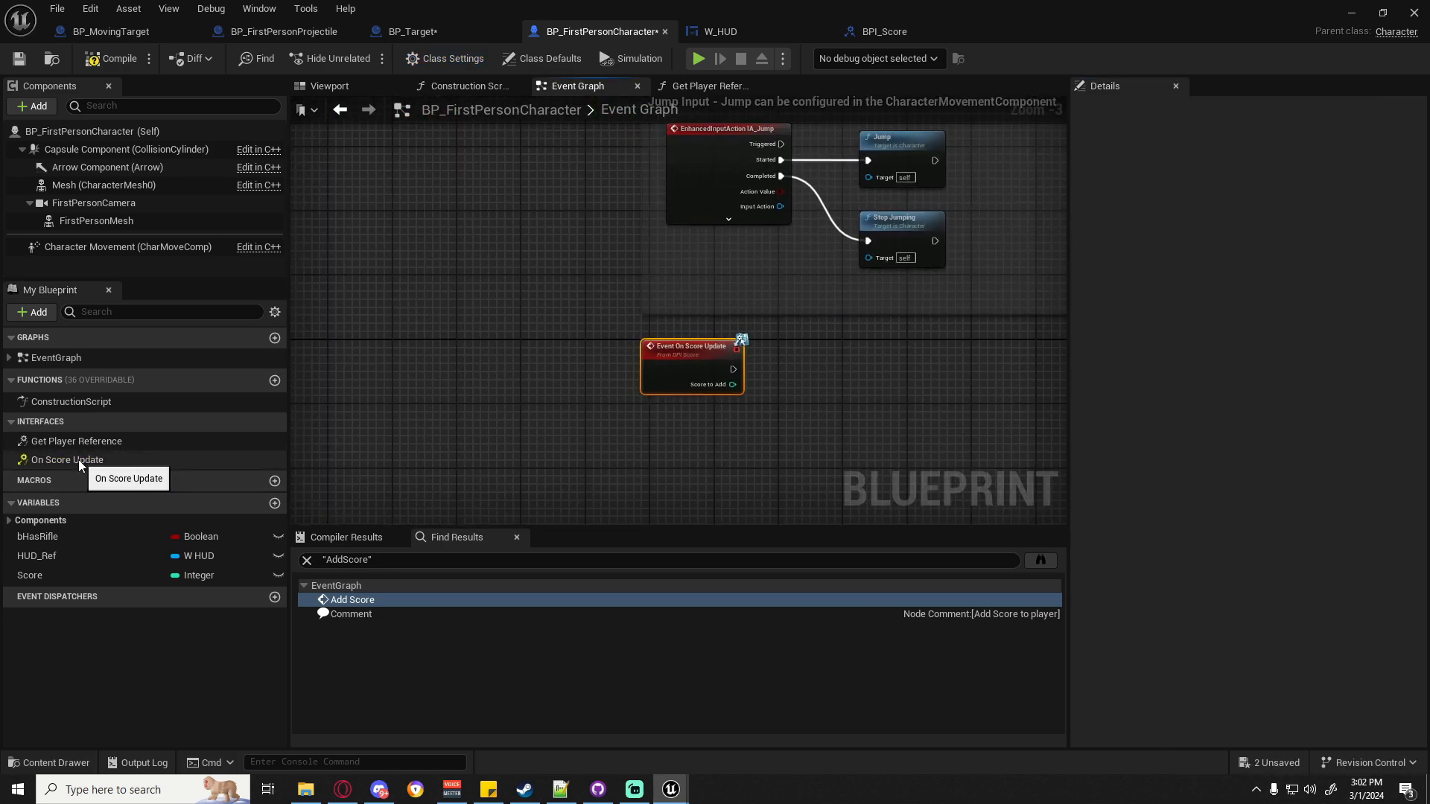
right_click_drag(804, 453, 689, 415)
left_click_drag(608, 305, 620, 353)
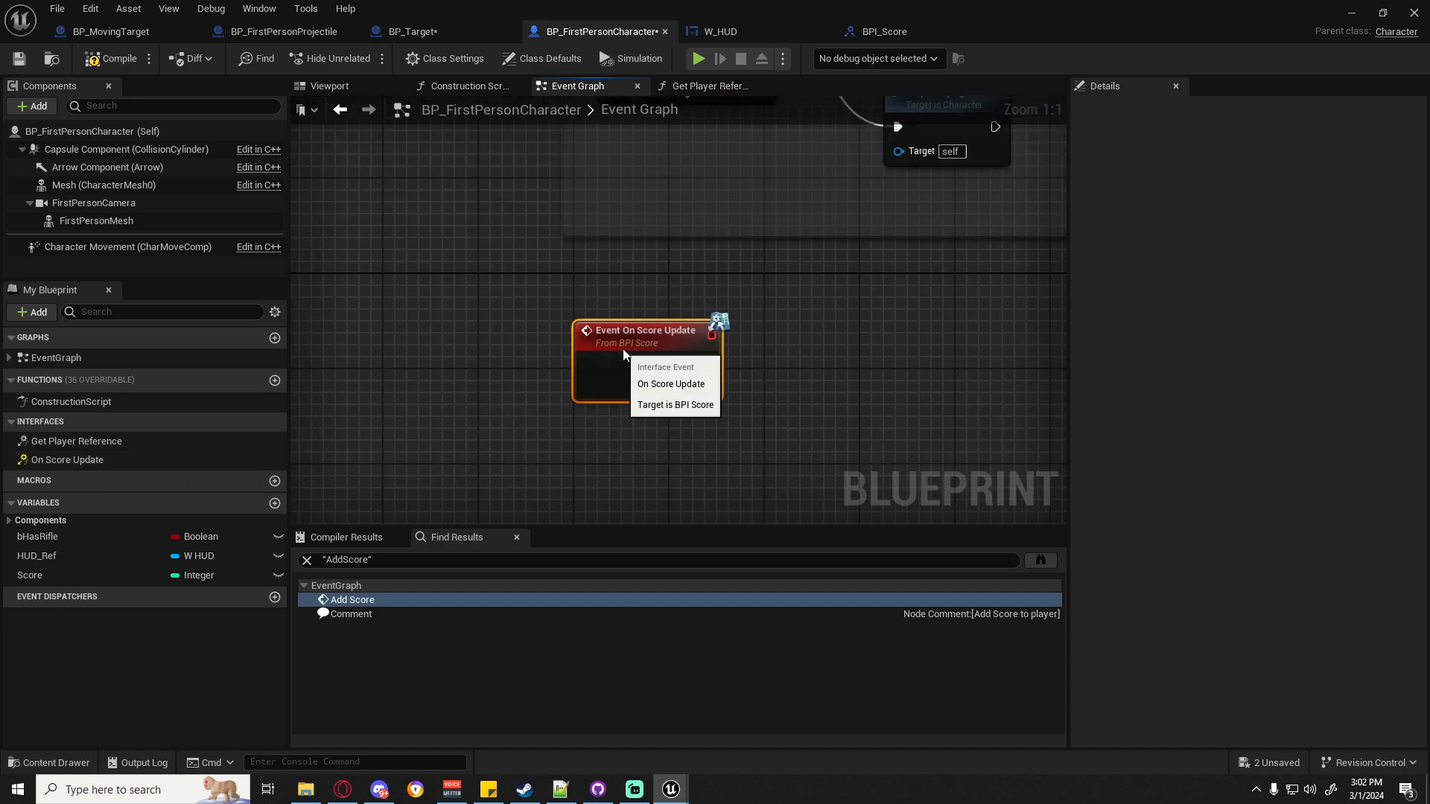
right_click_drag(772, 415, 646, 394)
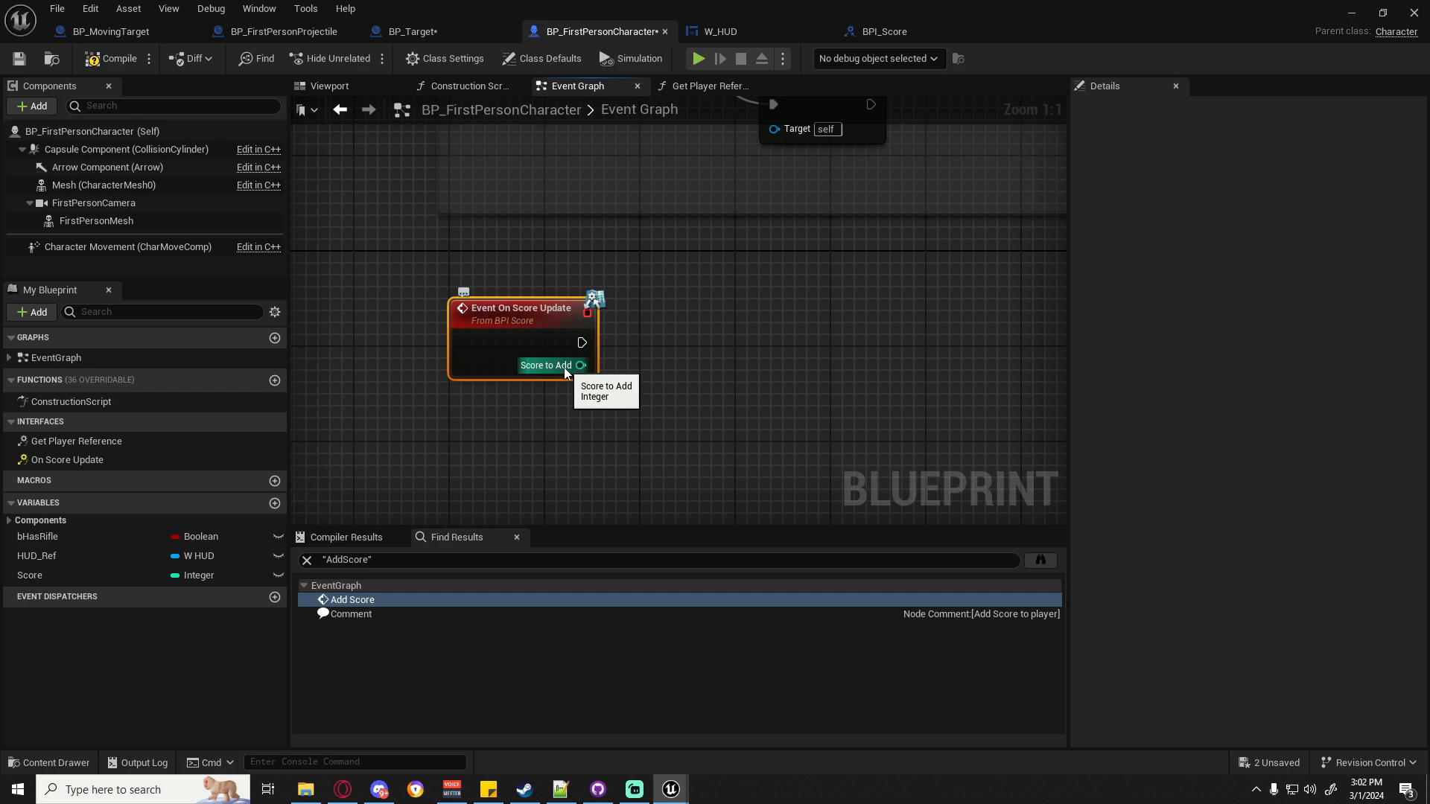
Sum the Score variable and the event's Score to Add output with an Add node placed below Event On Score Update.
left_click(42, 577)
left_click_drag(43, 579, 734, 406)
type("+")
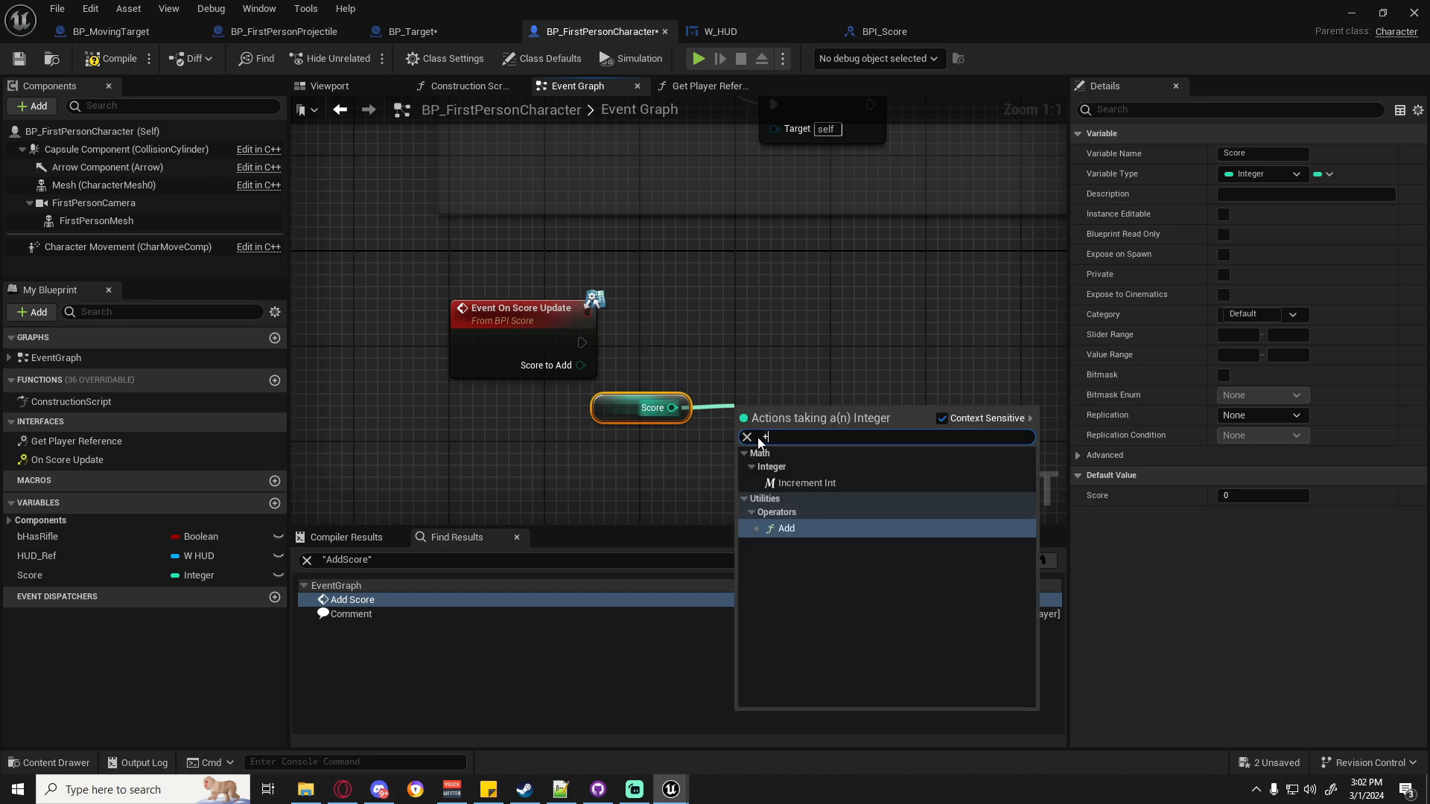
key("Return")
left_click_drag(777, 426, 580, 419)
left_click_drag(581, 365, 670, 445)
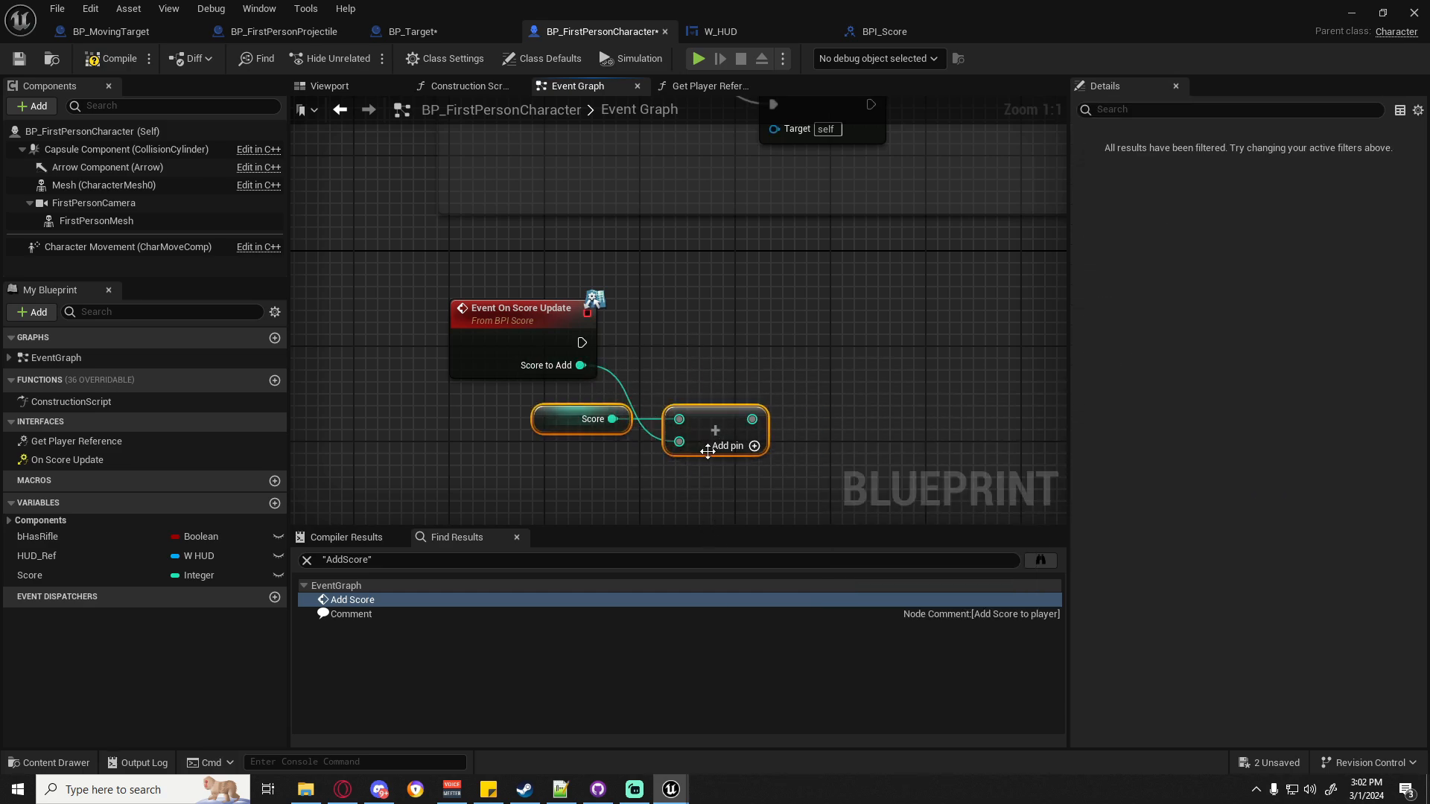
right_click_drag(837, 433, 634, 435)
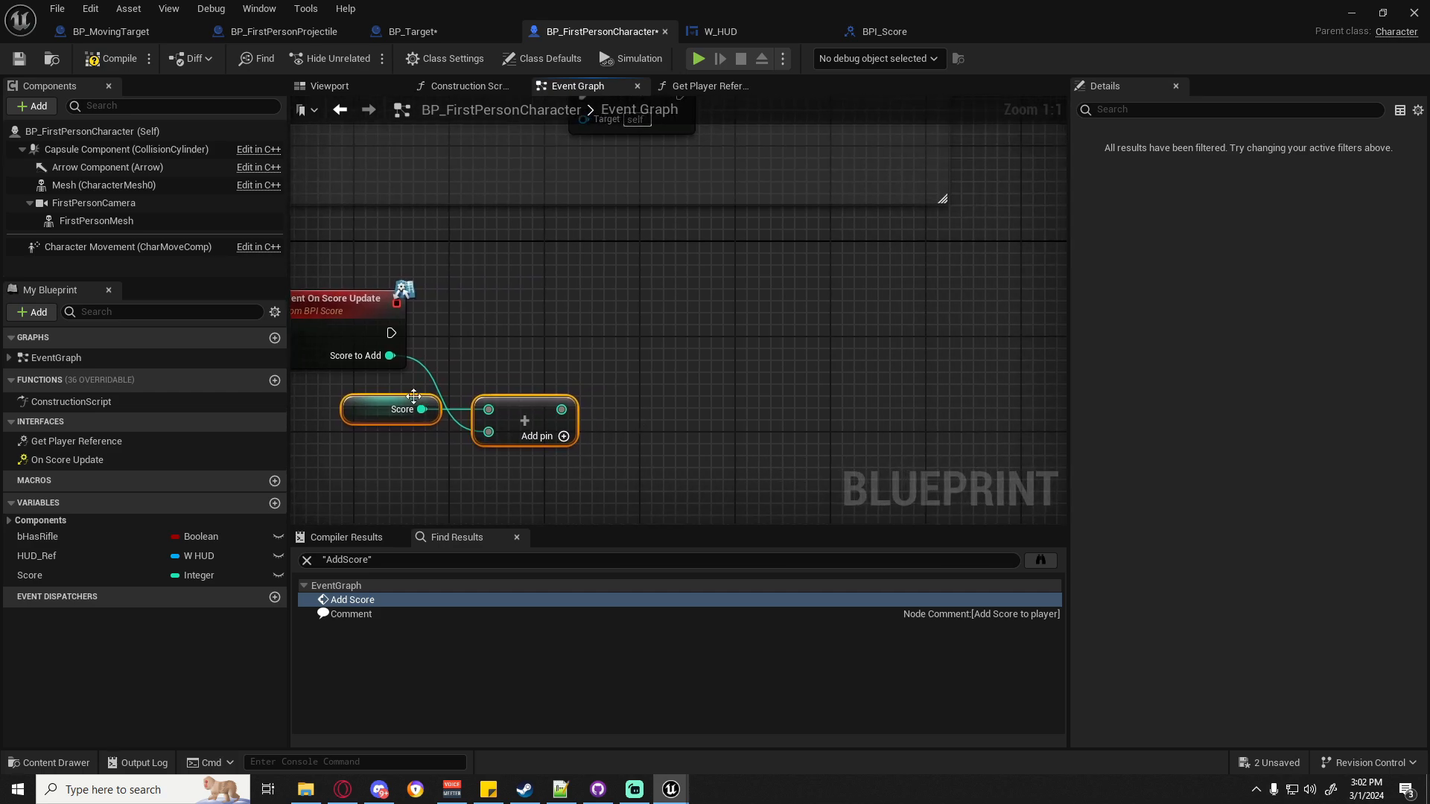
right_click_drag(301, 383, 338, 382)
left_click_drag(338, 383, 513, 412)
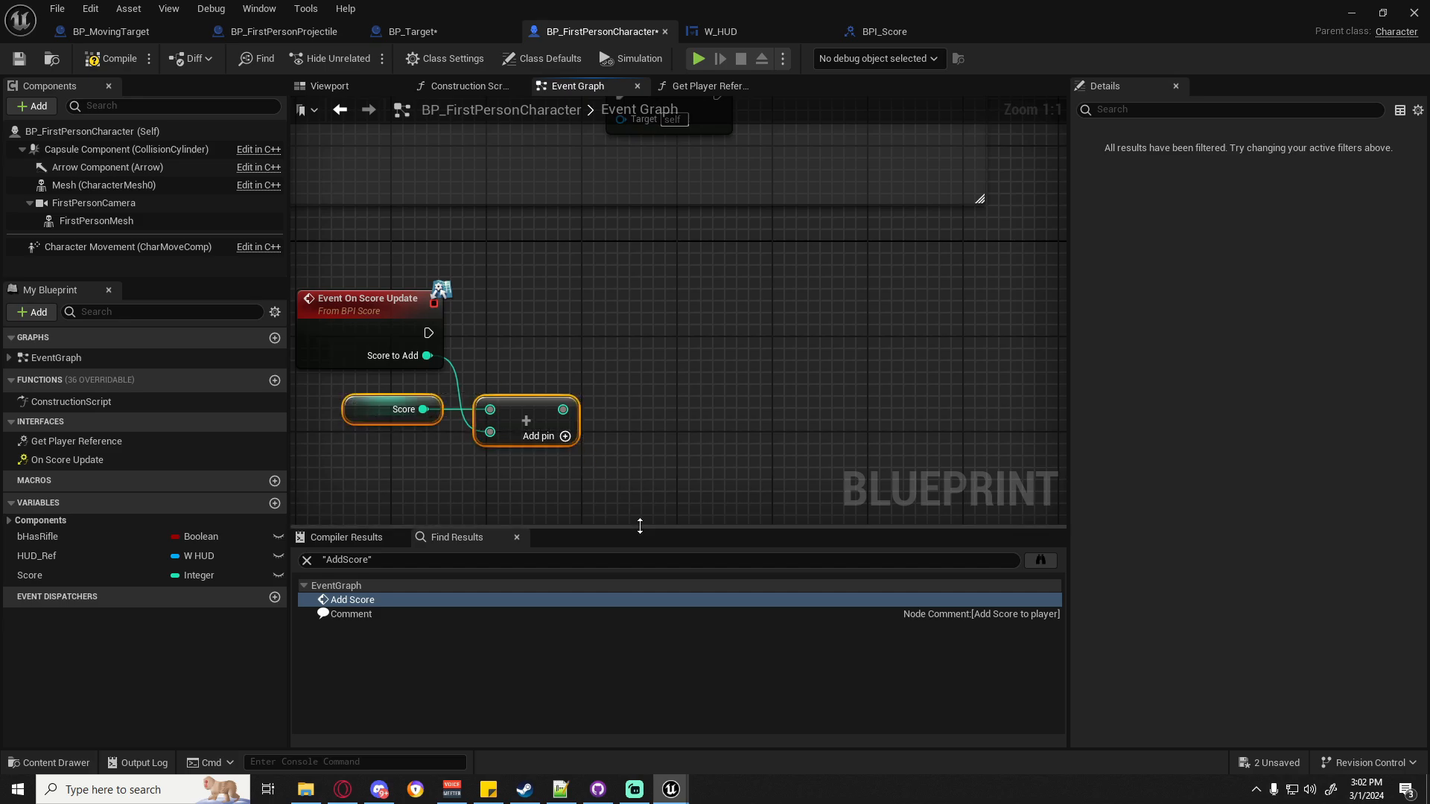
left_click(632, 454)
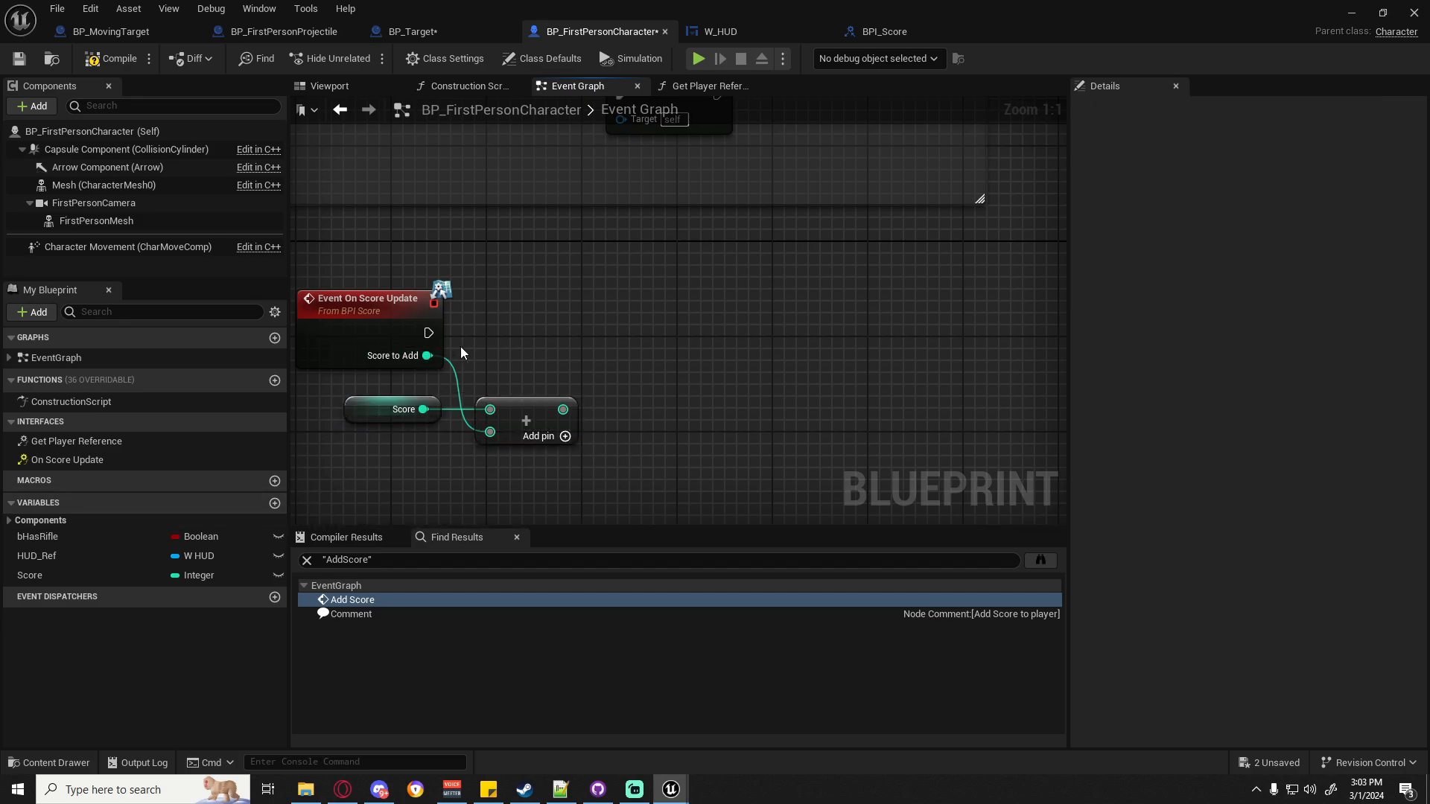
Examine the existing Add Score to player logic from the AddScore event through the Branch to Game Over.
right_click_drag(548, 354, 622, 490)
scroll(621, 481, "down", 1)
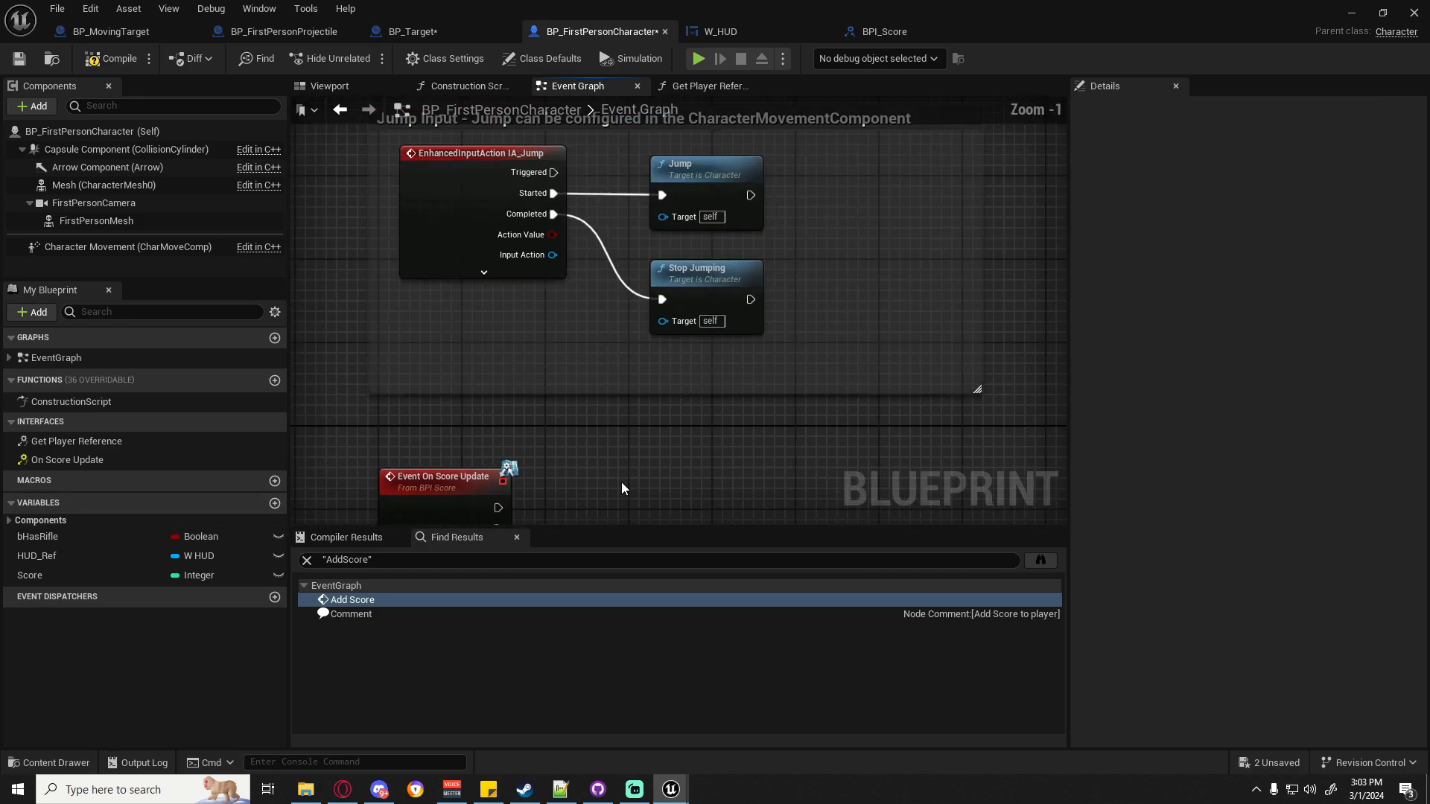
scroll(621, 481, "down", 4)
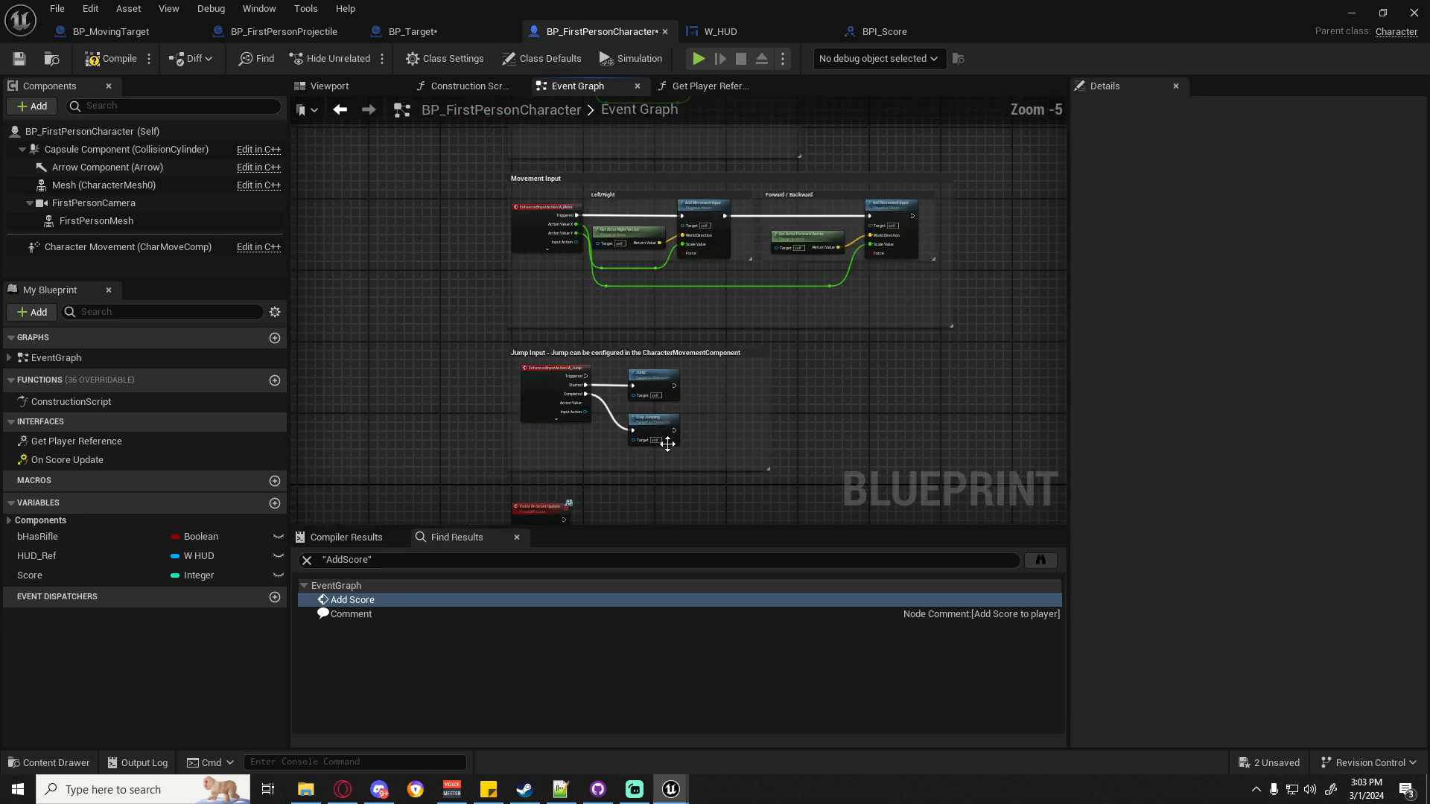
scroll(668, 444, "down", 1)
right_click_drag(781, 238, 597, 458)
scroll(683, 345, "up", 4)
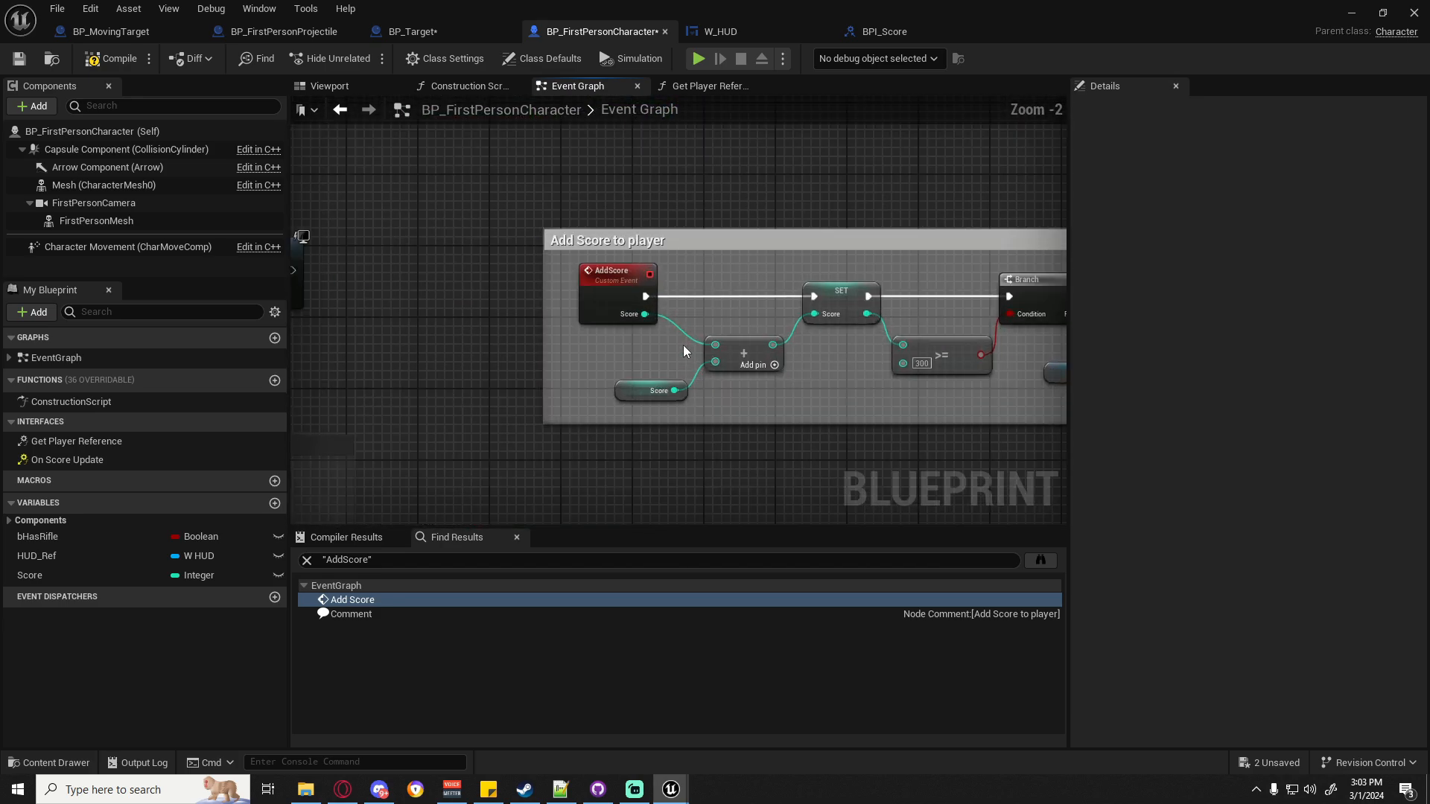
right_click_drag(682, 346, 452, 323)
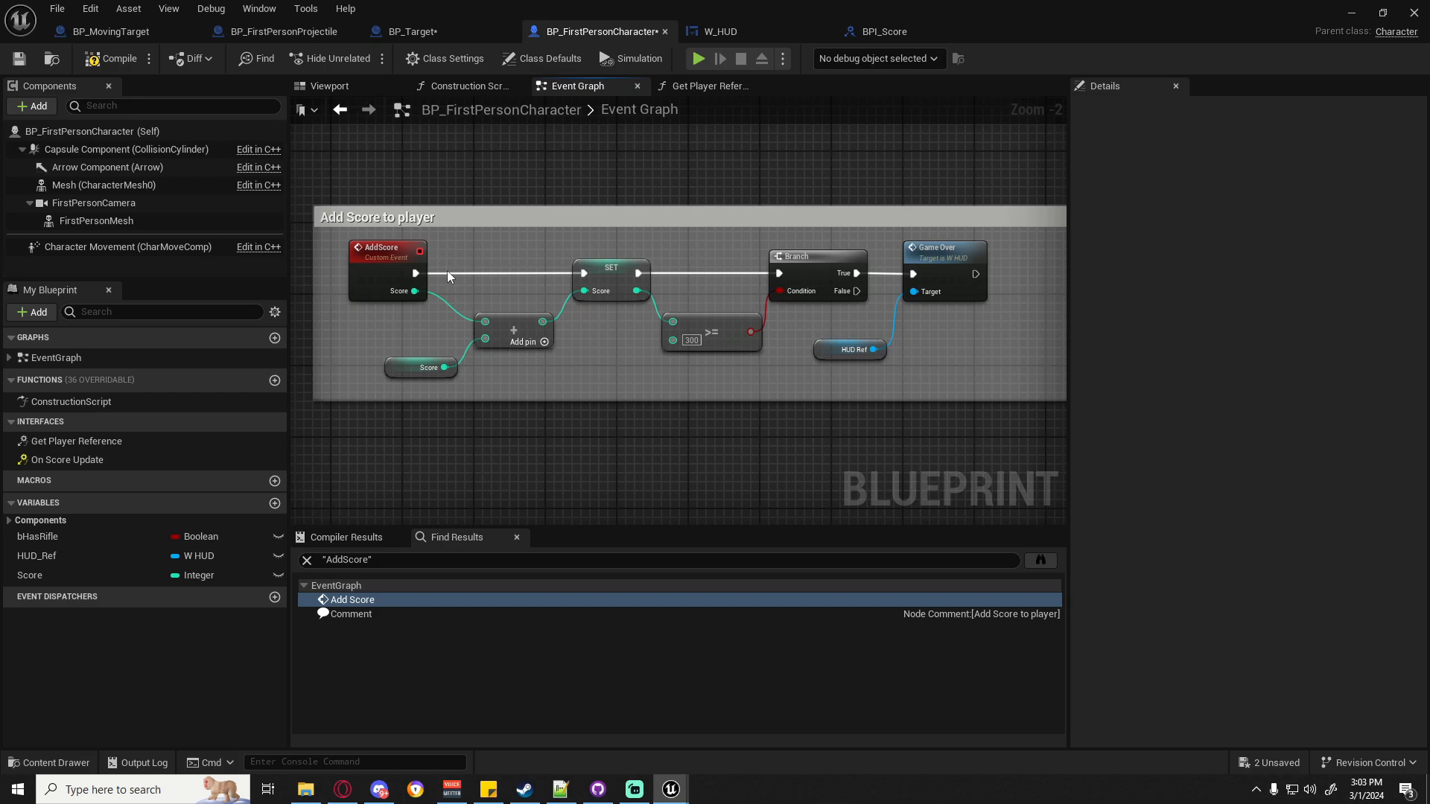
right_click_drag(397, 375, 946, 134)
scroll(946, 134, "down", 4)
scroll(584, 371, "up", 3)
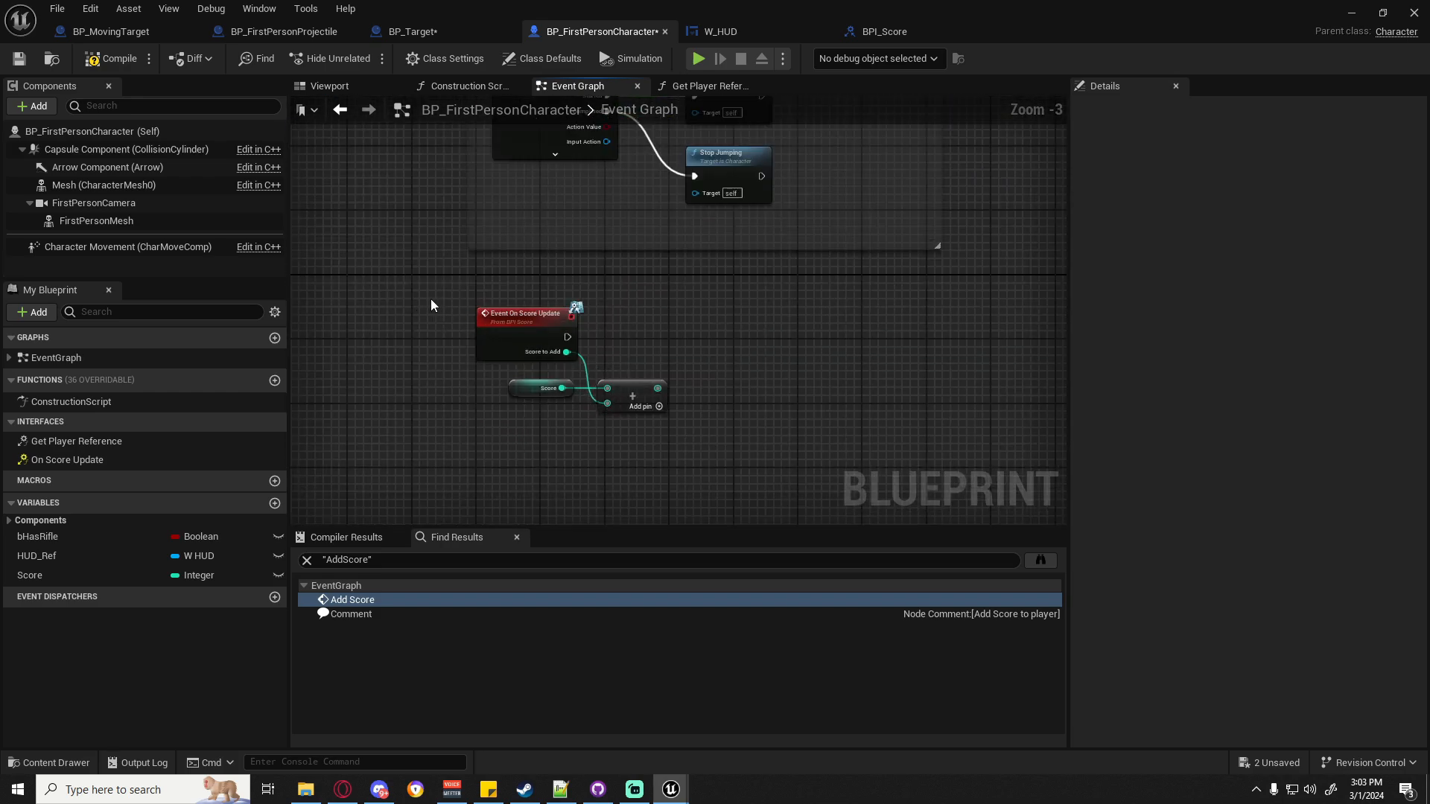
Move Event On Score Update above the Add Score to player comment and remove the extra Score and Add nodes.
left_click_drag(431, 305, 730, 418)
key("Delete")
key("Delete")
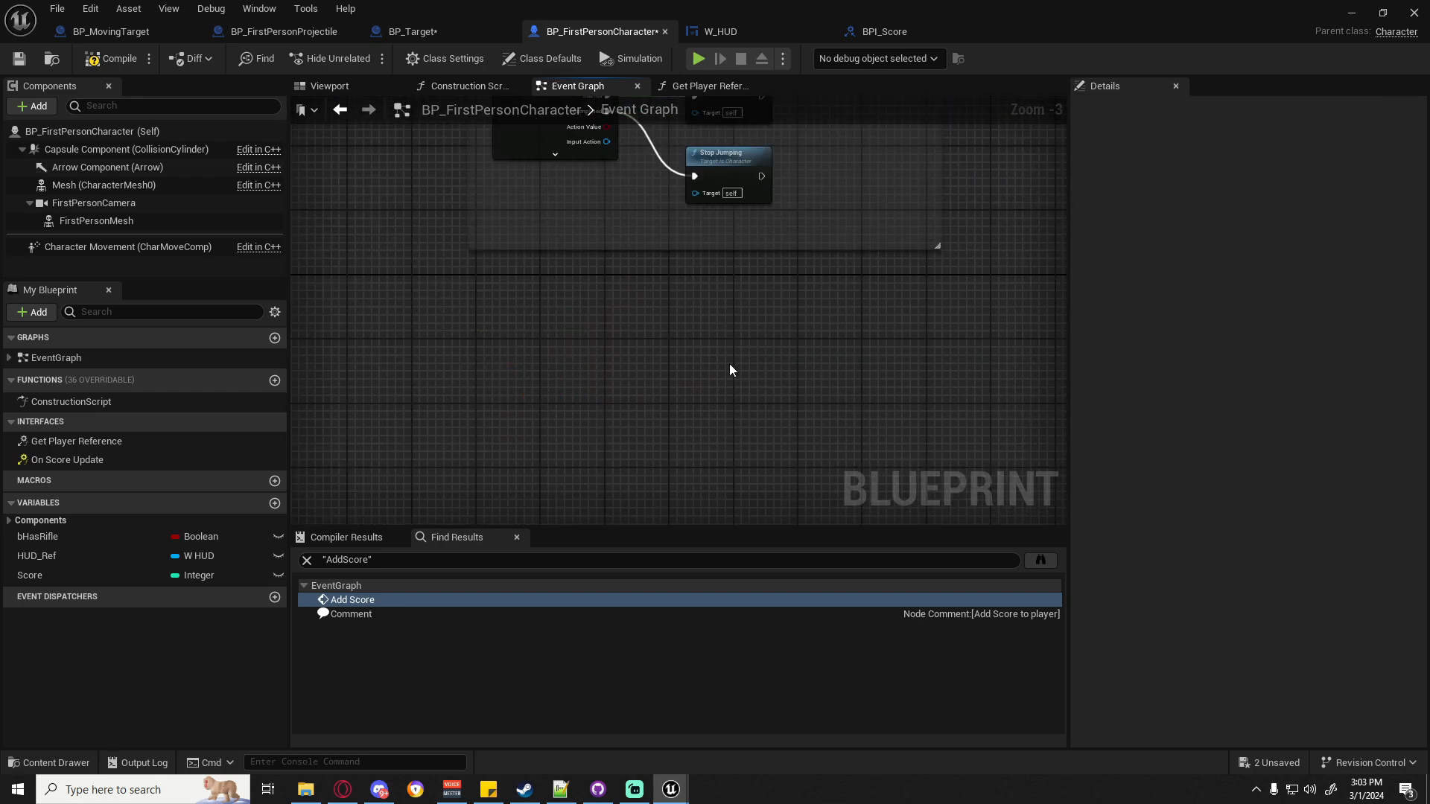
right_click_drag(729, 363, 476, 514)
right_click_drag(600, 239, 555, 469)
right_click_drag(670, 231, 648, 477)
right_click_drag(670, 194, 689, 444)
key("ctrl+v")
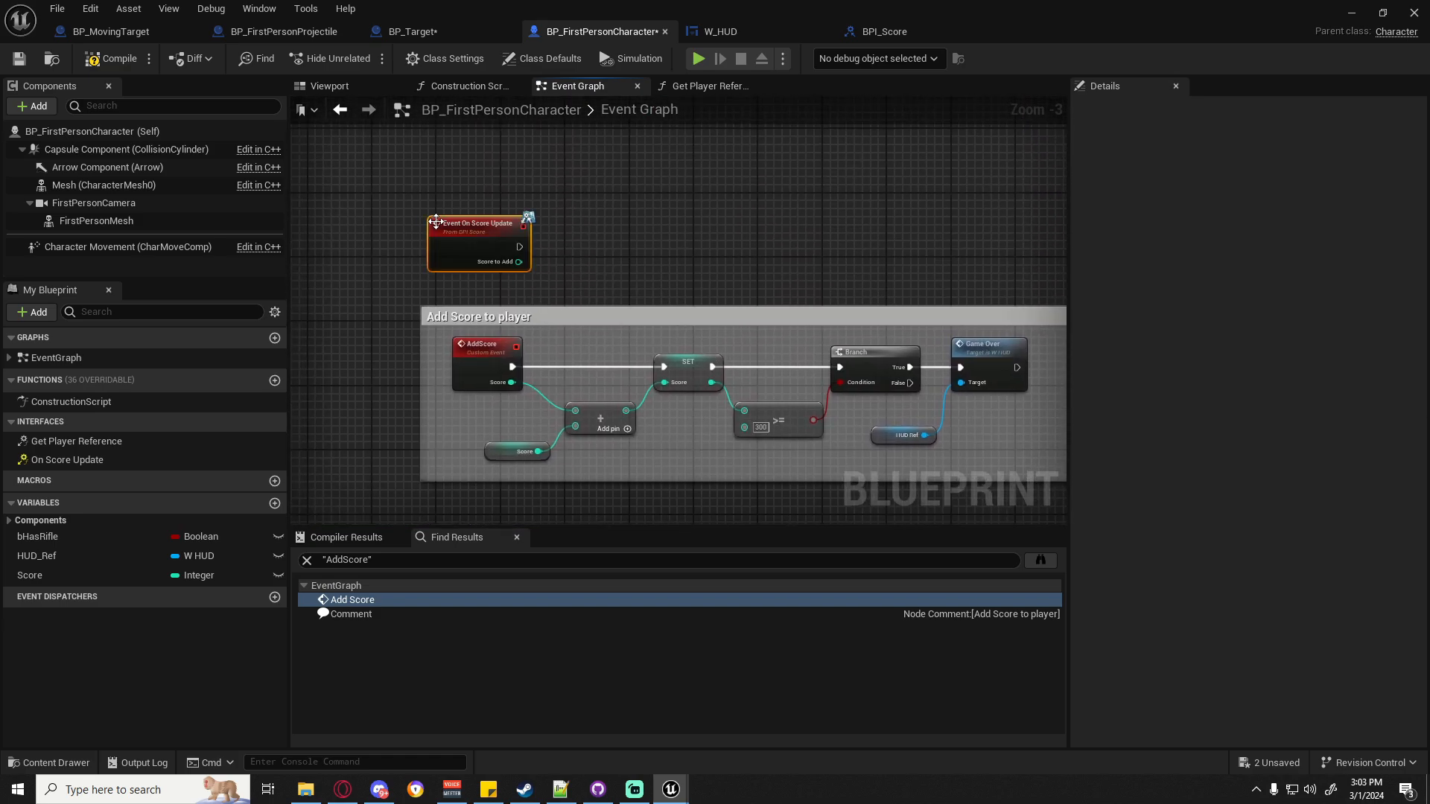
Replace the AddScore custom event with Event On Score Update, linking its execution to SET Score and Score to Add to the Add node.
left_click(484, 345)
key("Delete")
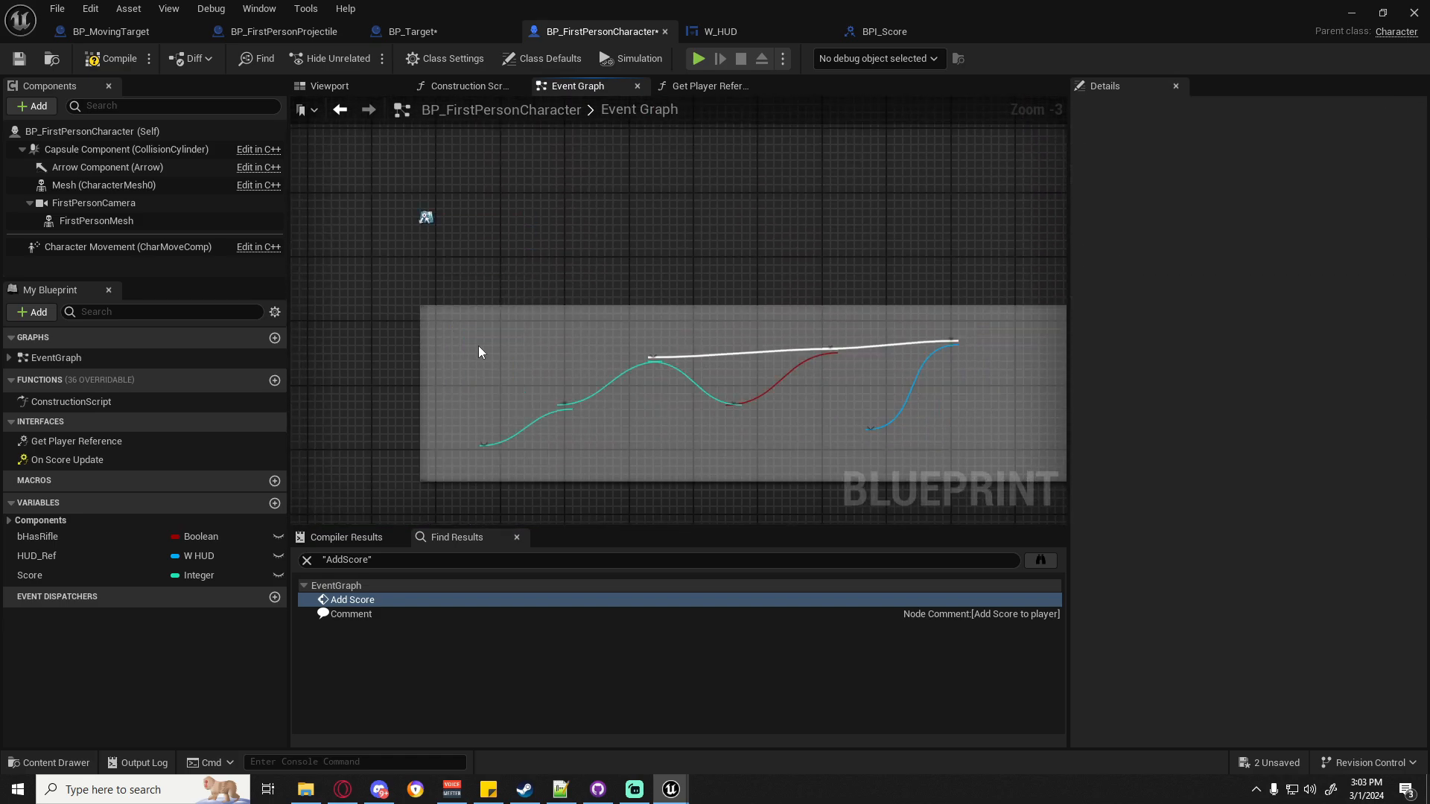
left_click_drag(465, 254, 661, 368)
left_click_drag(467, 364, 575, 414)
right_click_drag(800, 459, 678, 452)
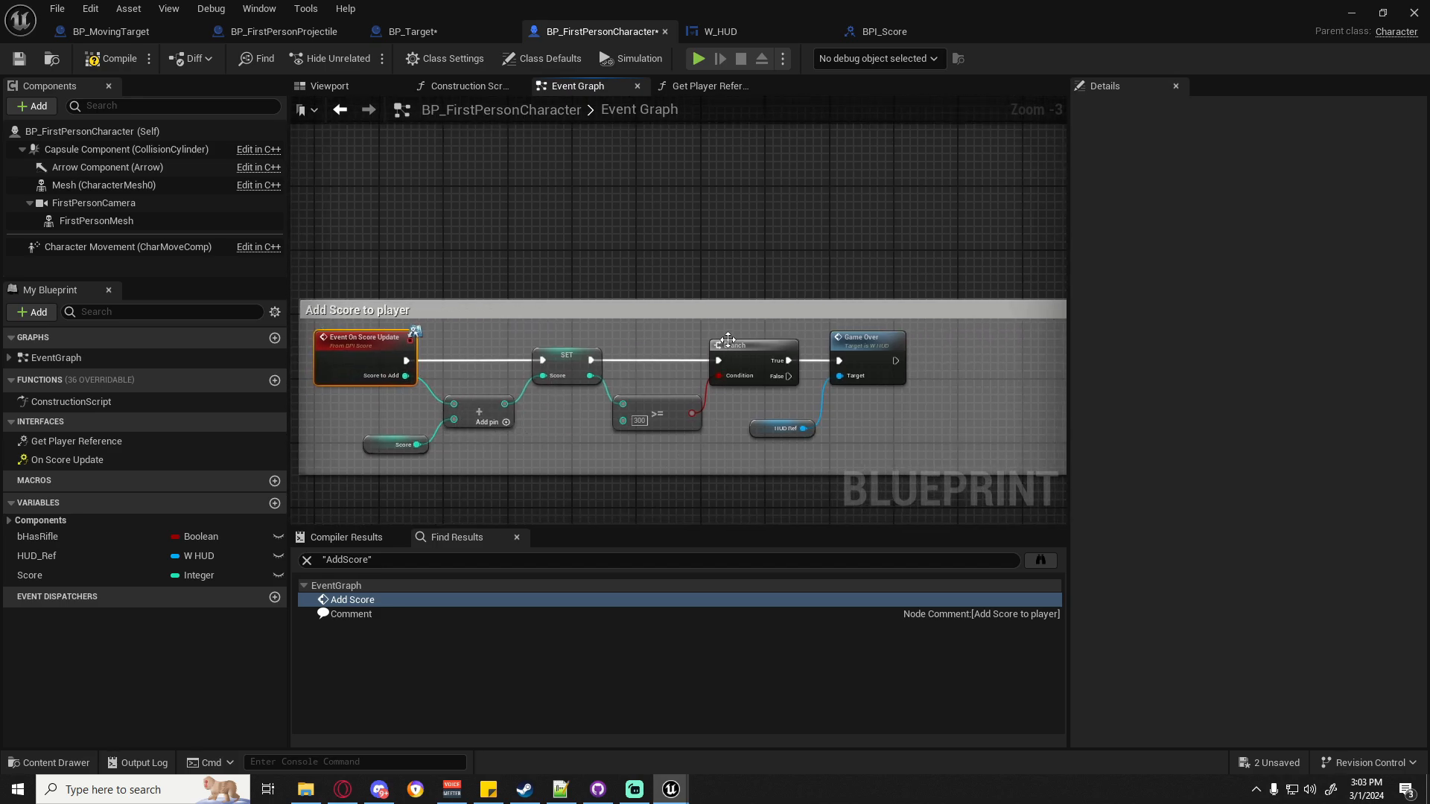
Move the >= 300 comparison, Branch, HUD Ref and Game Over nodes away from SET Score and disconnect the comparison's Score input.
left_click_drag(629, 346, 897, 455)
left_click_drag(750, 358, 895, 358)
right_click_drag(934, 464, 653, 443)
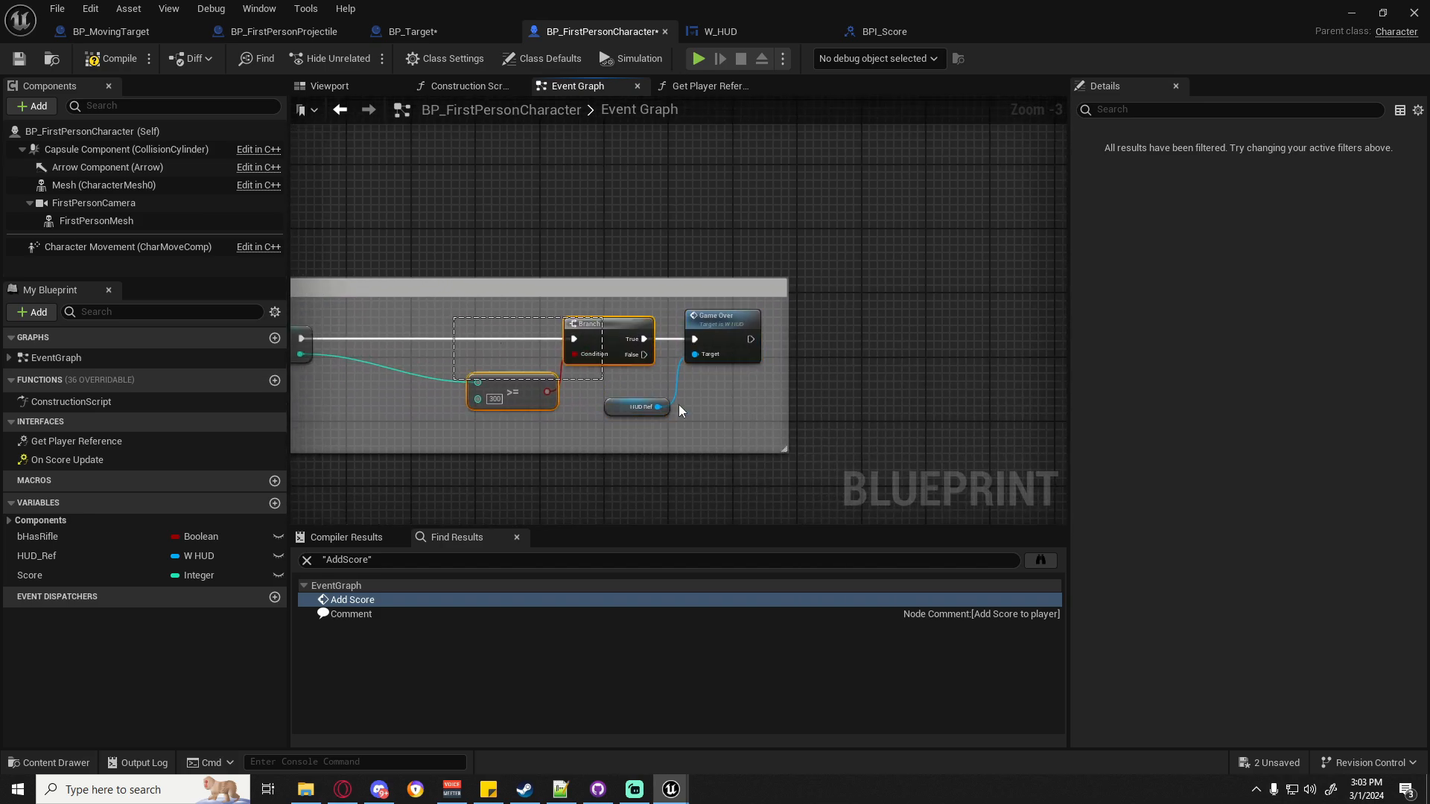
left_click_drag(747, 331, 997, 358)
right_click_drag(479, 407, 640, 391)
left_click(522, 432)
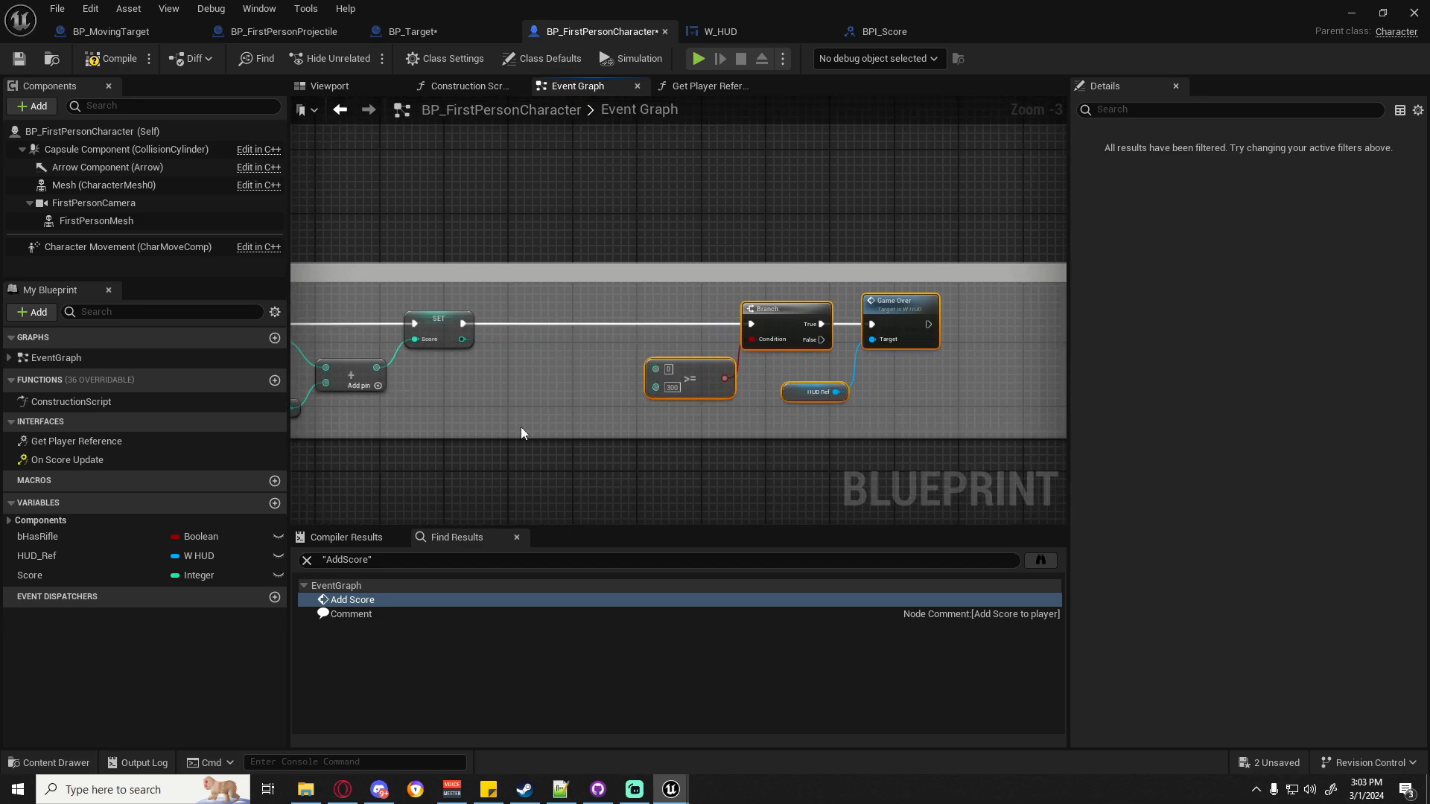
Feed a Score getter into the >= 300 comparison and shift the game-over nodes farther from SET Score.
left_click_drag(30, 575, 663, 370)
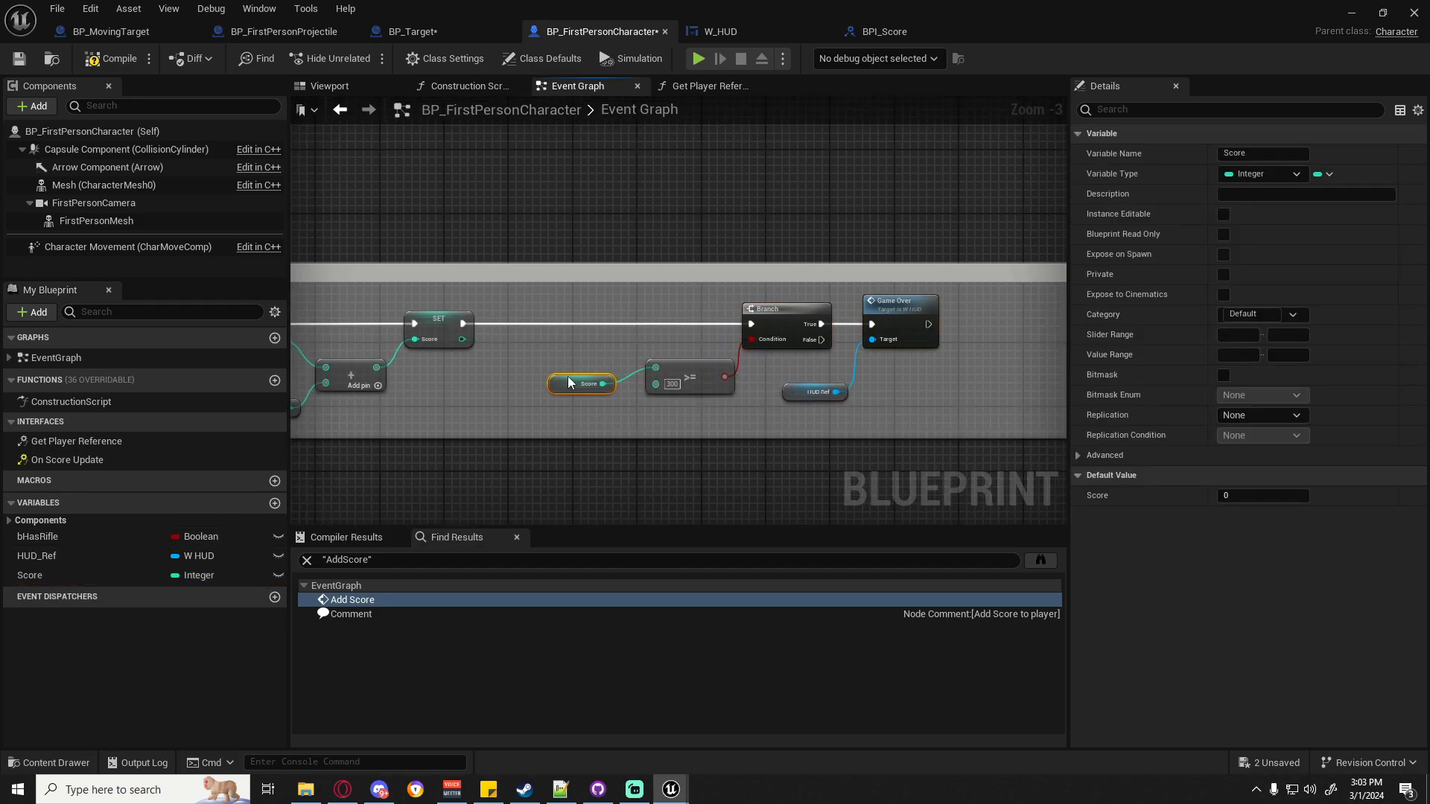
left_click_drag(569, 378, 960, 415)
left_click(792, 310)
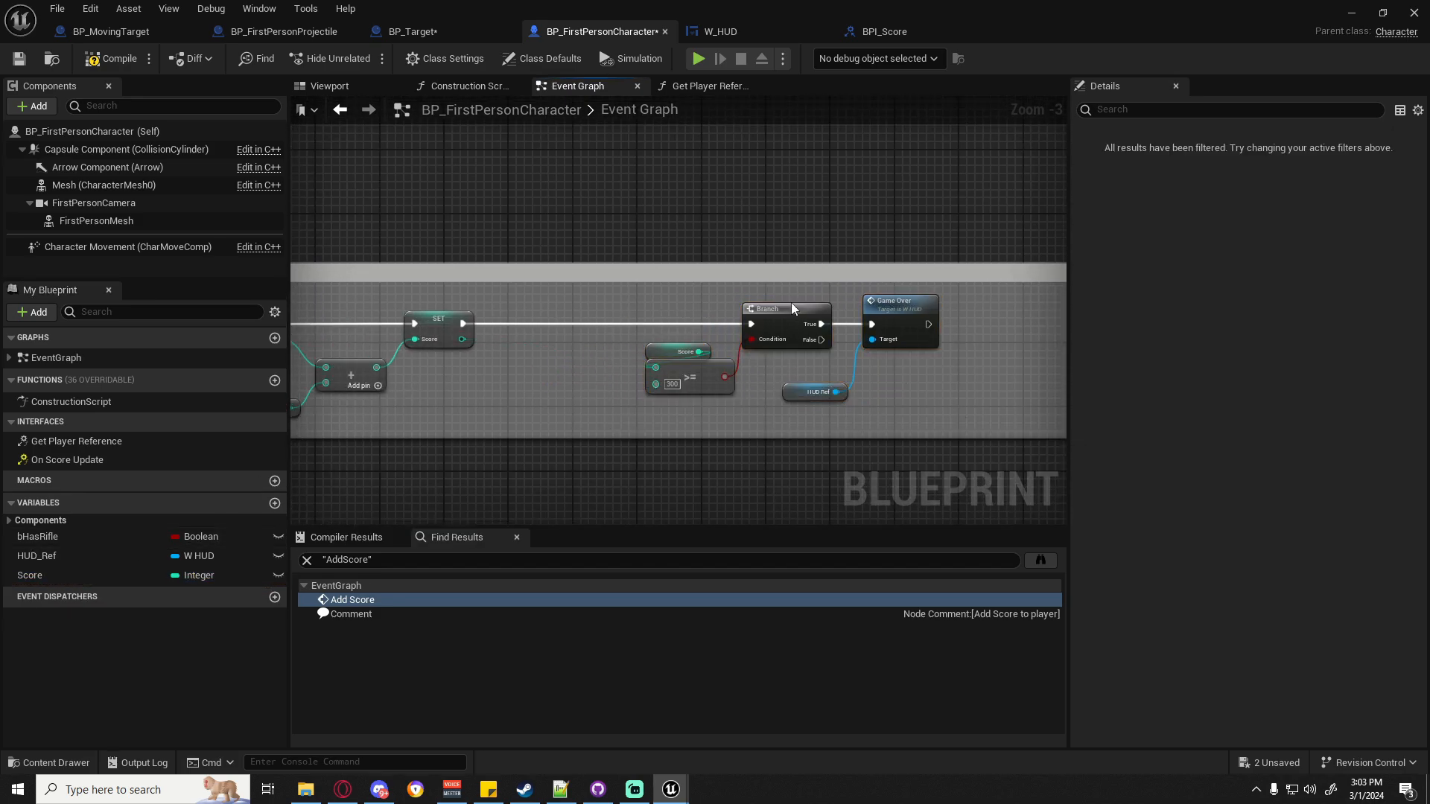
left_click_drag(638, 310, 869, 388)
left_click_drag(785, 309, 843, 309)
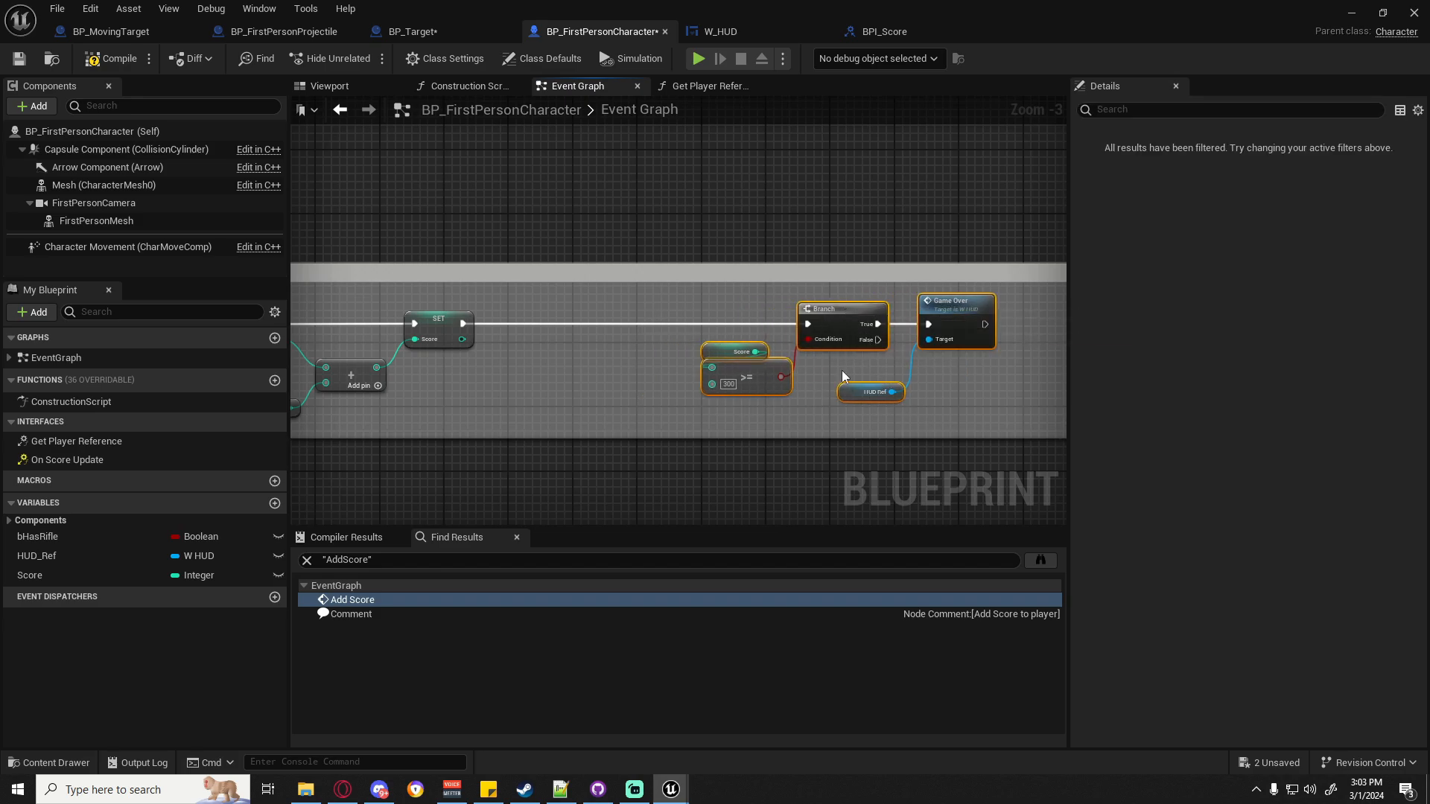
Duplicate the HUD Ref getter and place the copy just below SET Score.
left_click(876, 402)
key("ctrl+c")
key("ctrl+v")
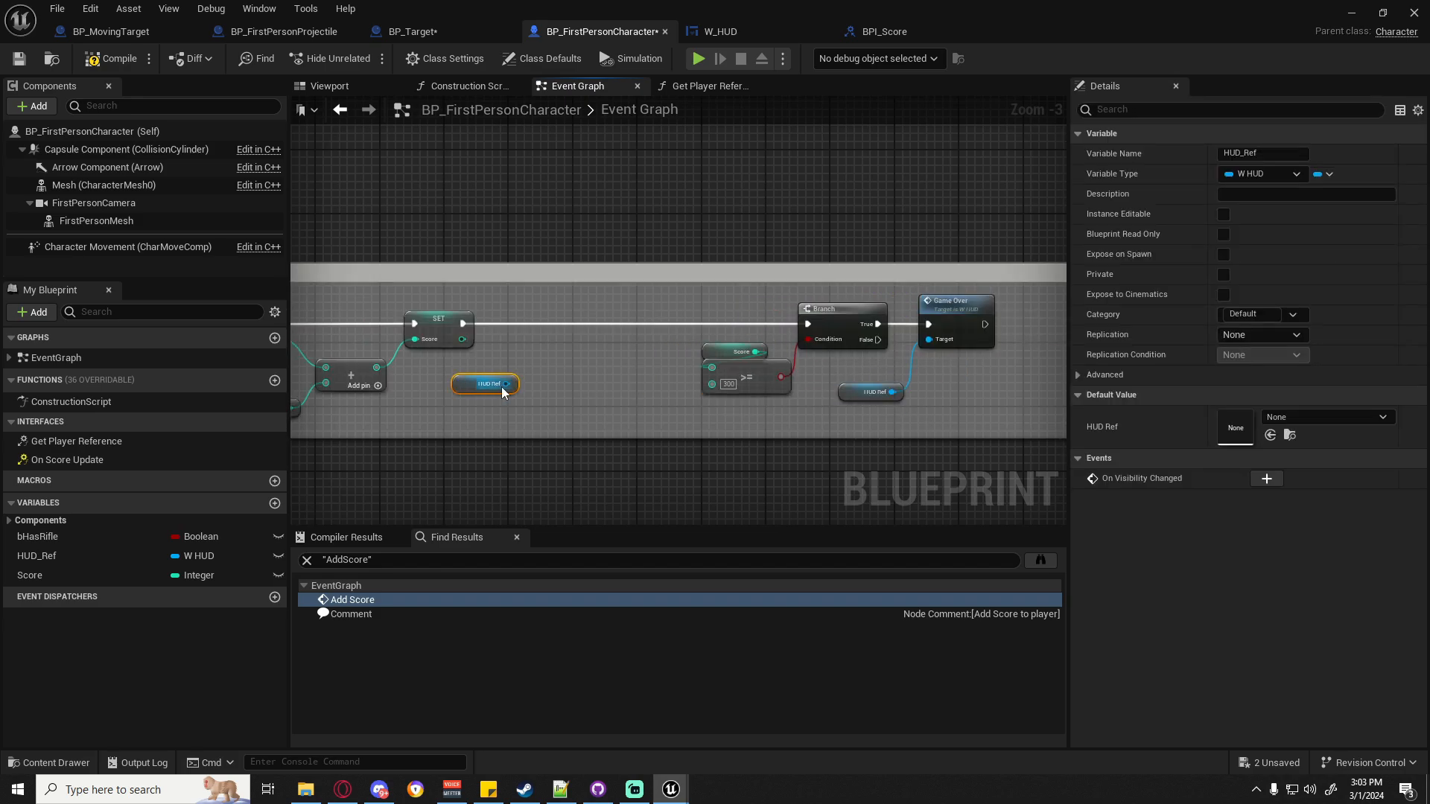
left_click_drag(514, 383, 541, 352)
left_click(540, 315)
Compile BP_FirstPersonCharacter and check the OnScoreUpdate function in BPI_Score.
left_click(883, 32)
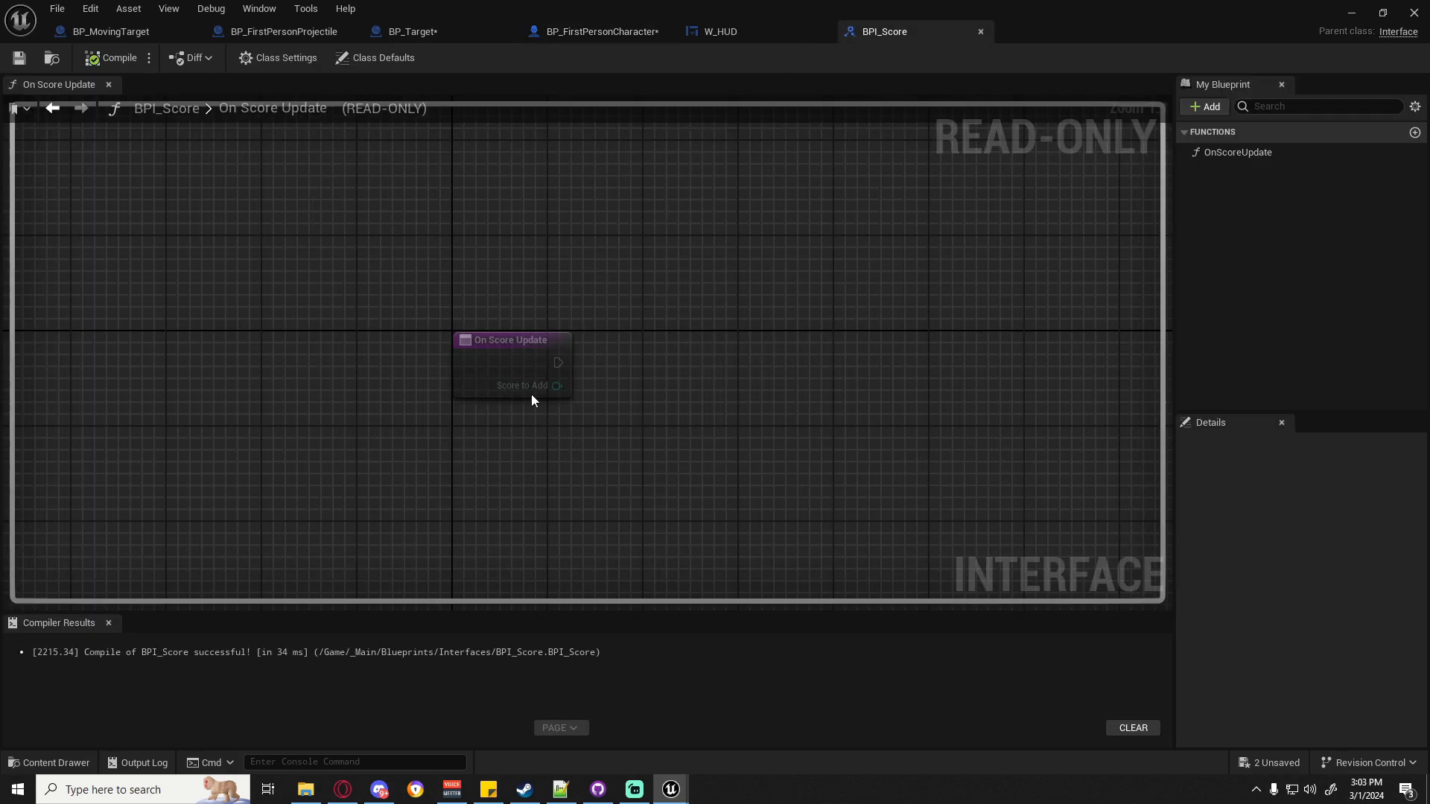
left_click(625, 31)
left_click(110, 59)
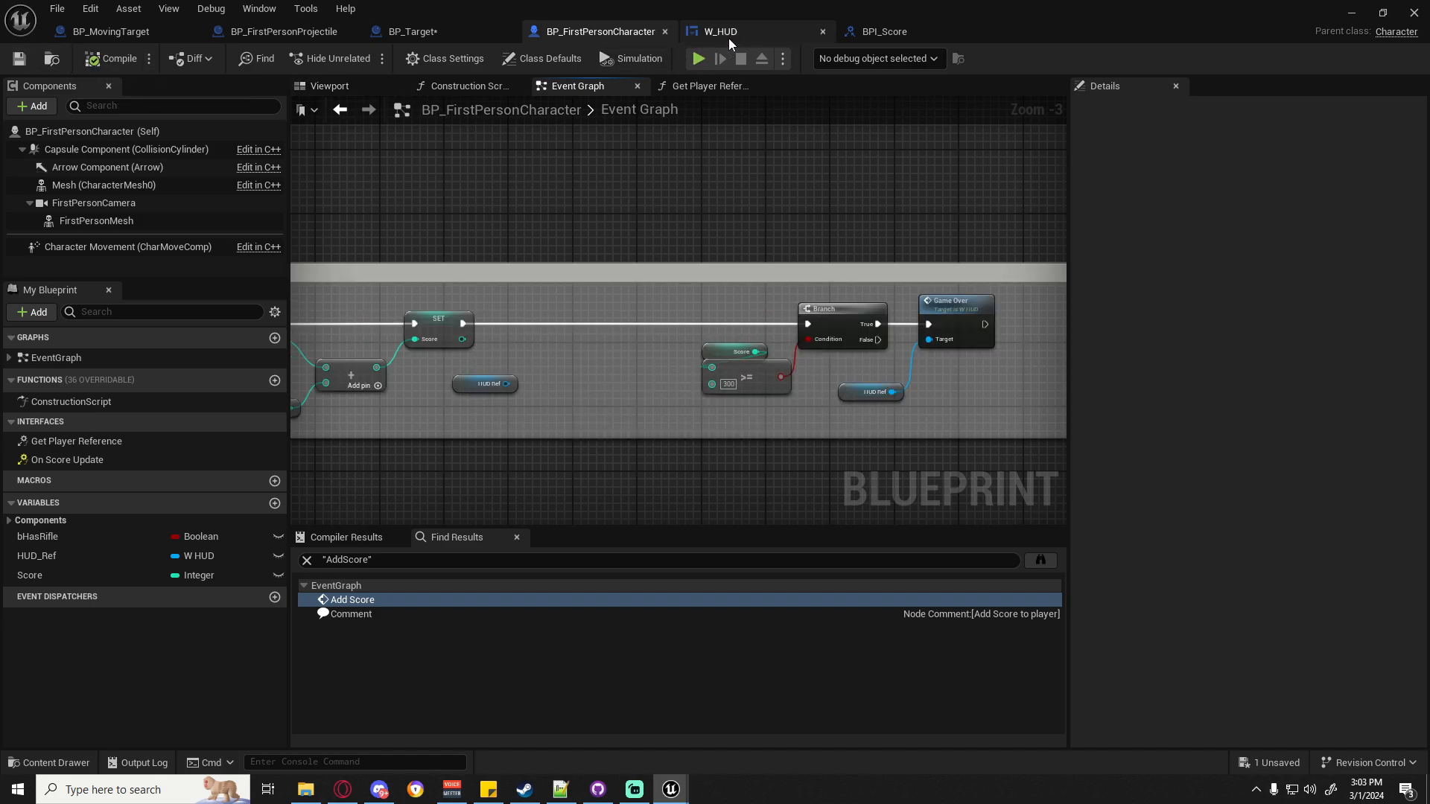
left_click(883, 32)
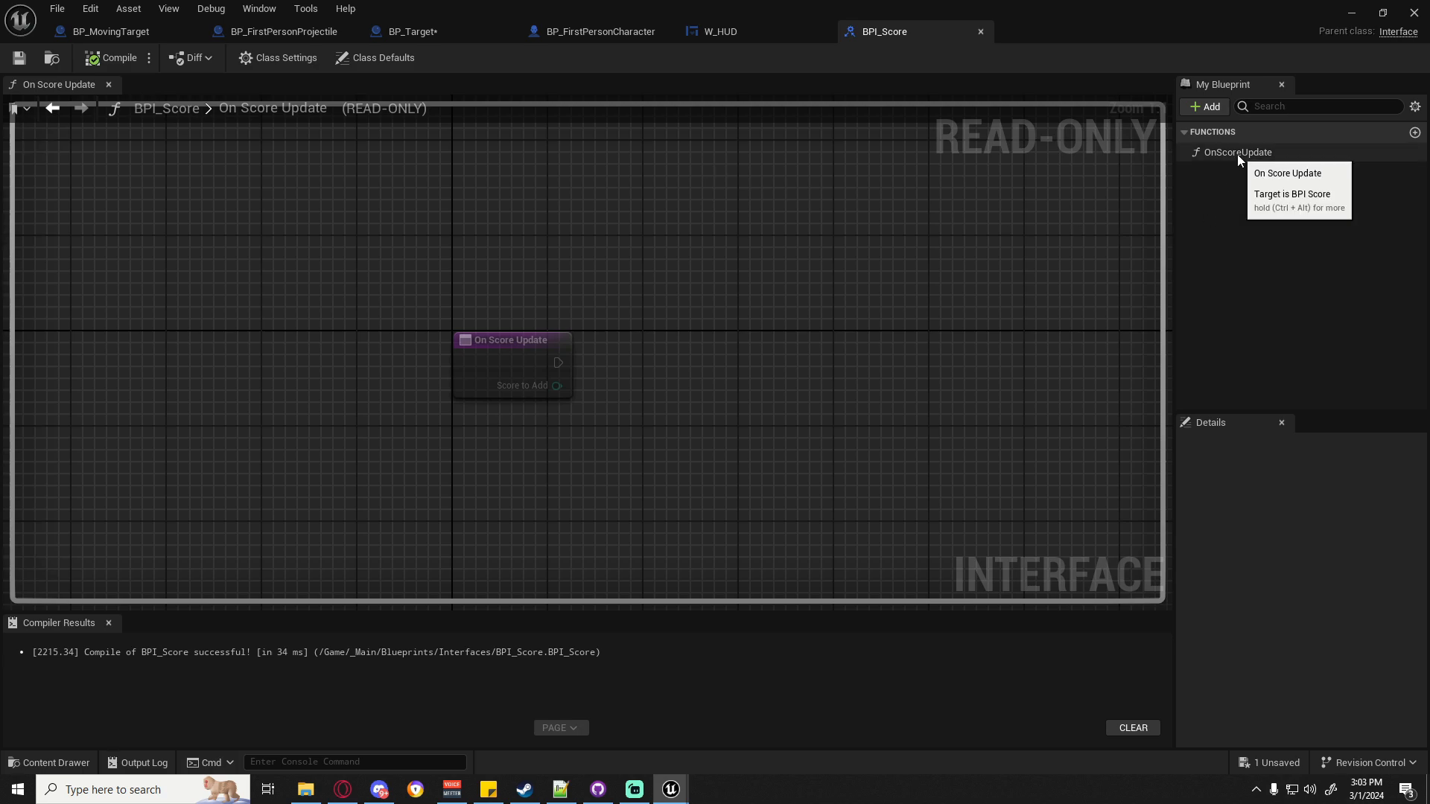
left_click(606, 33)
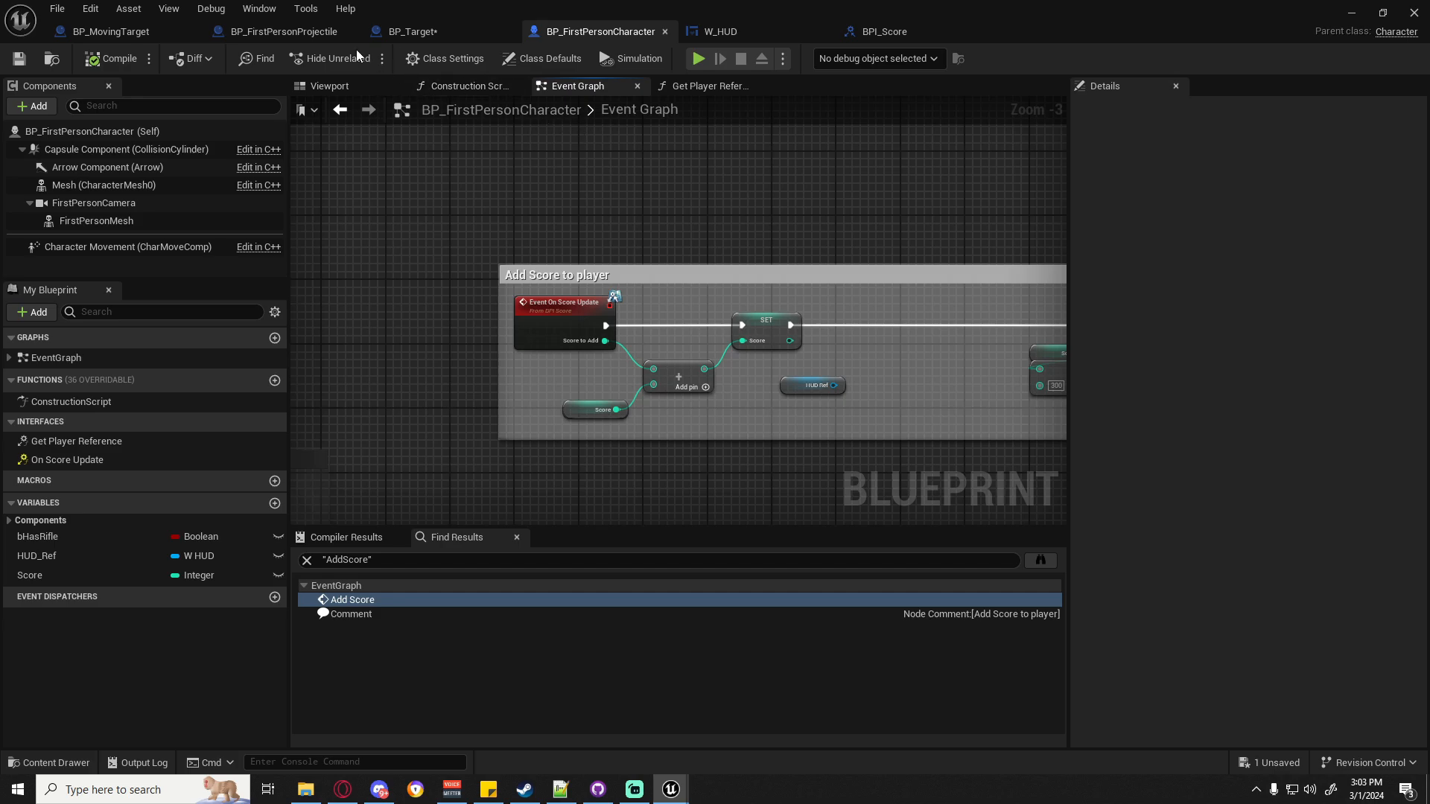
Reposition Get Player Pawn below the execution wire beside On Score Update in BP_Target's Update Score function.
left_click(311, 33)
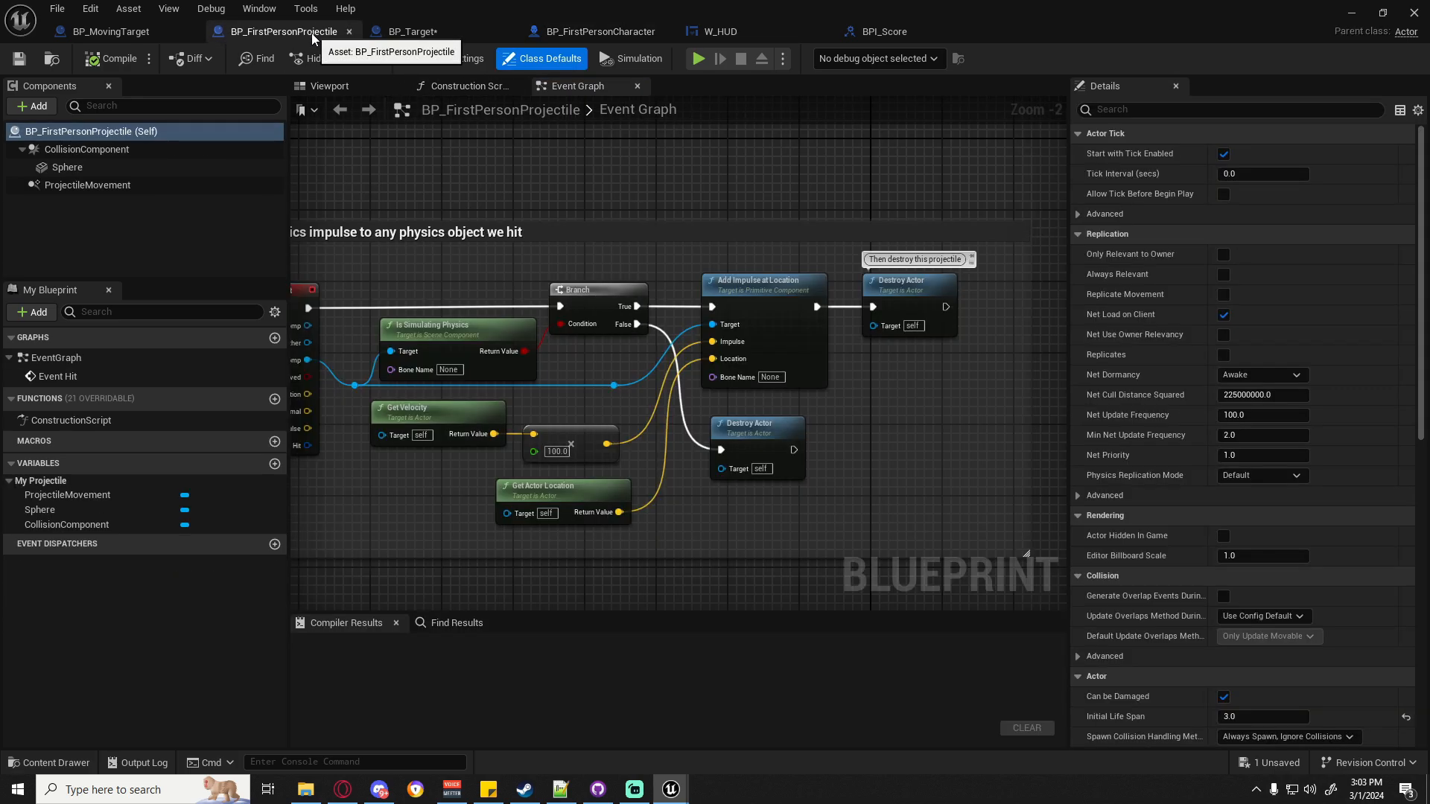
left_click(413, 32)
right_click_drag(444, 328, 670, 325)
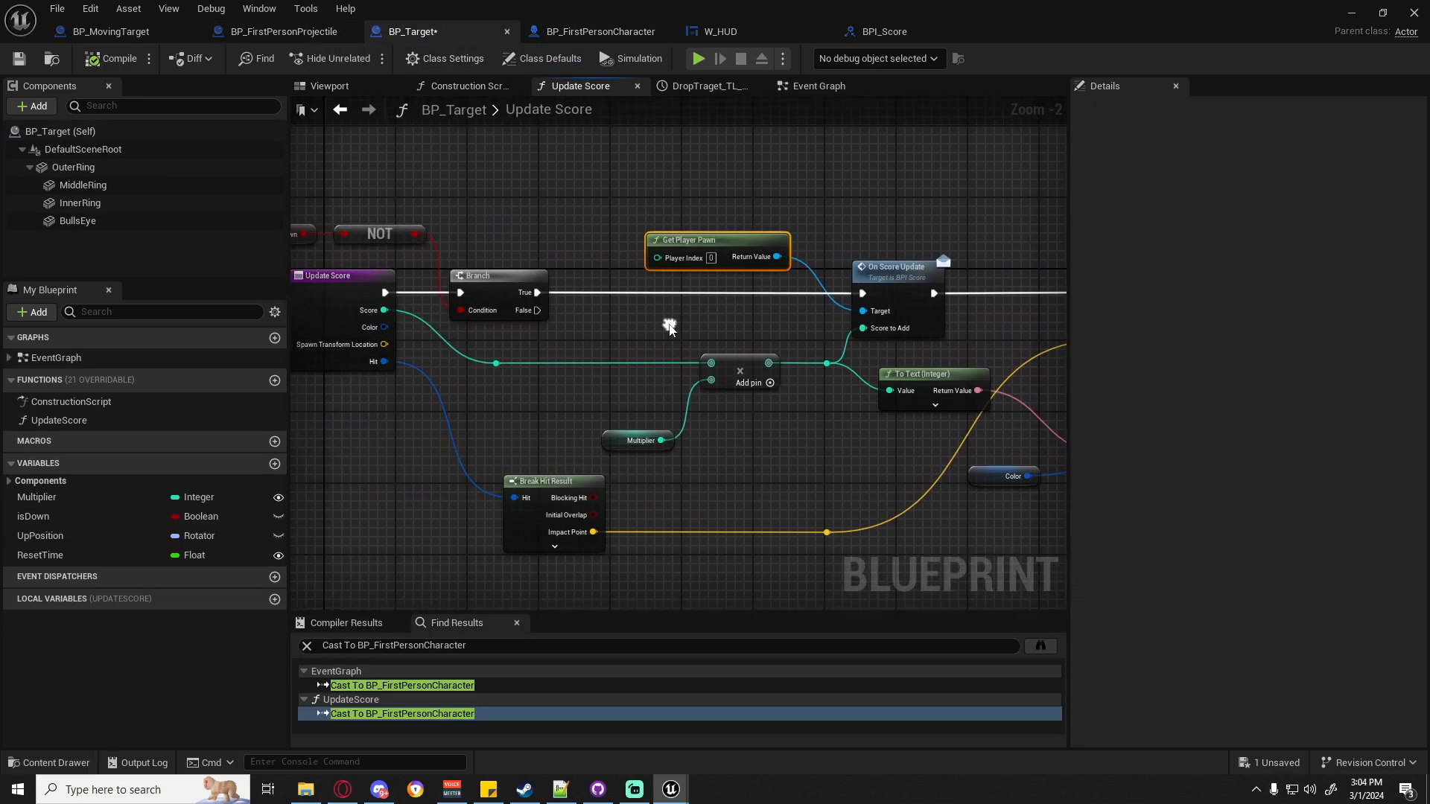
scroll(638, 310, "down", 2)
scroll(666, 306, "up", 2)
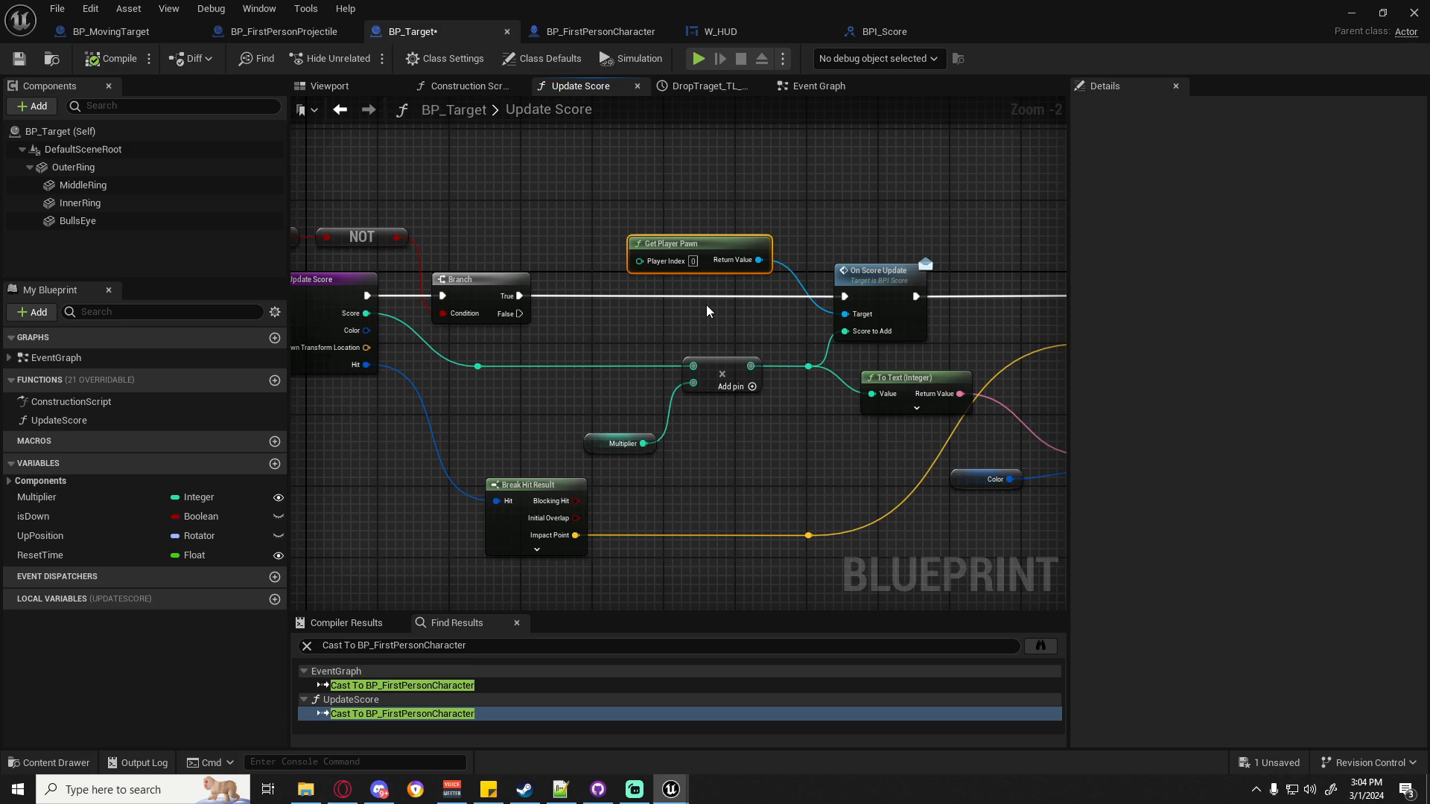
left_click_drag(668, 248, 698, 310)
left_click_drag(749, 259, 938, 288)
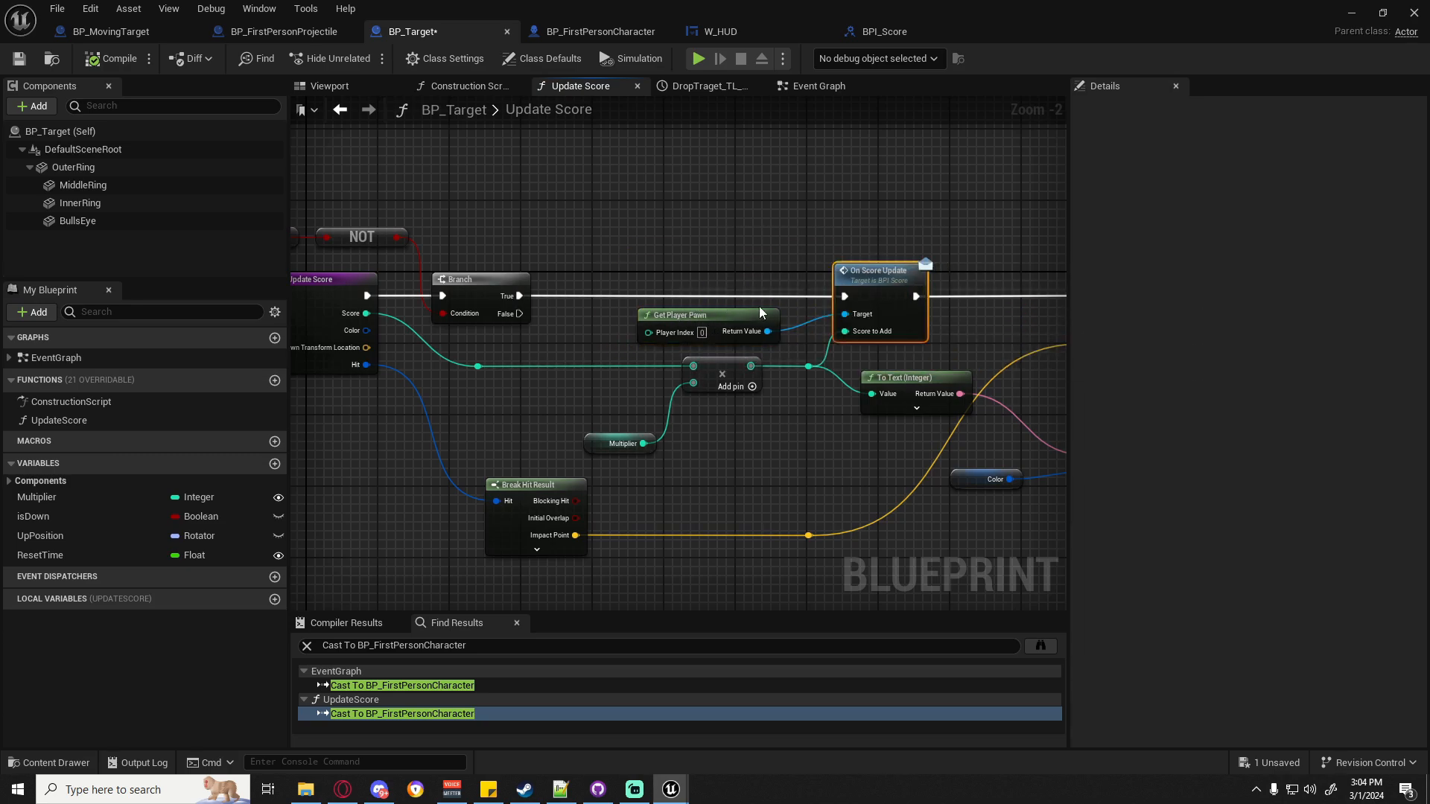
Nudge On Score Update slightly closer to Get Player Pawn in BP_Target's Update Score graph, keeping the pawn node below the execution wire.
left_click(761, 313, "ctrl")
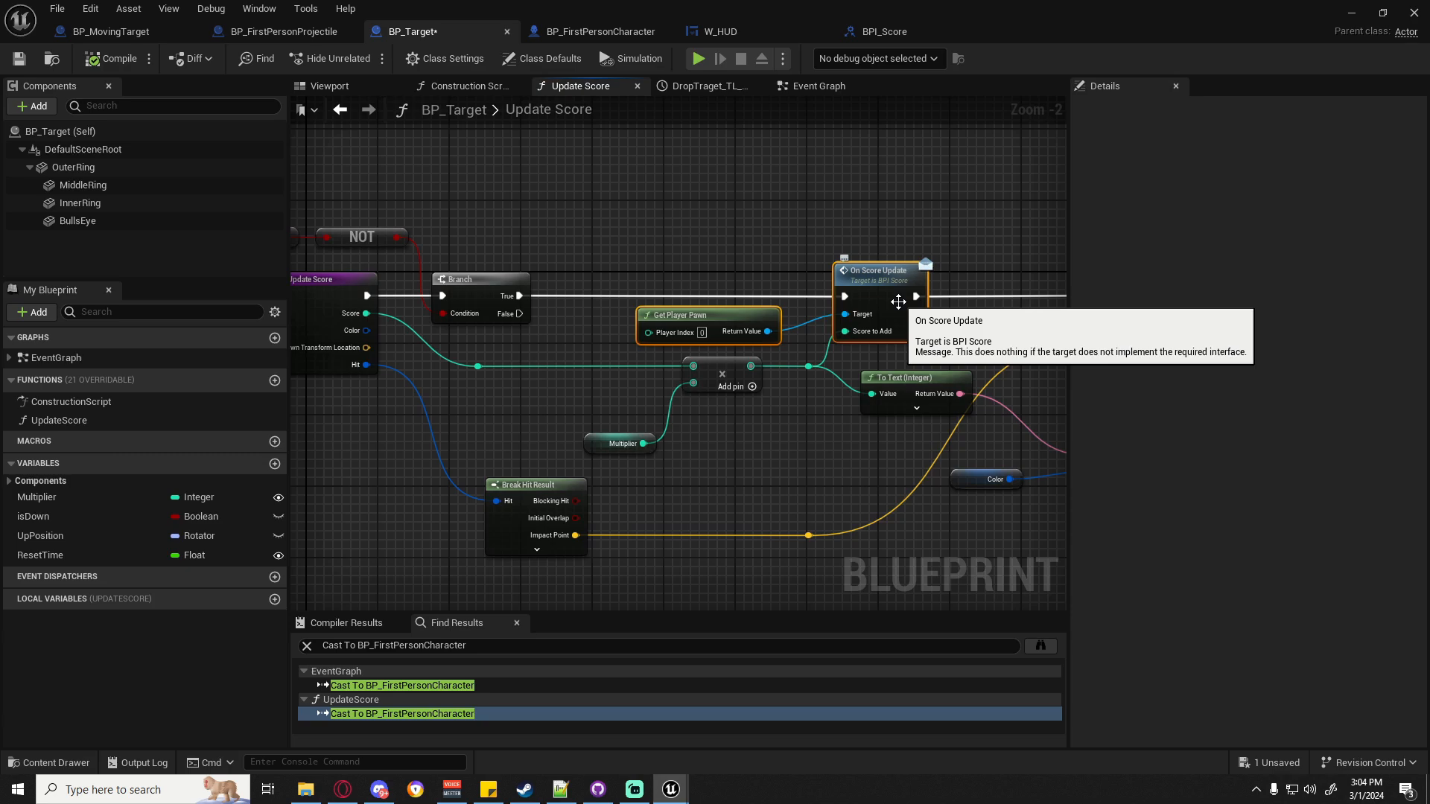
left_click(709, 303)
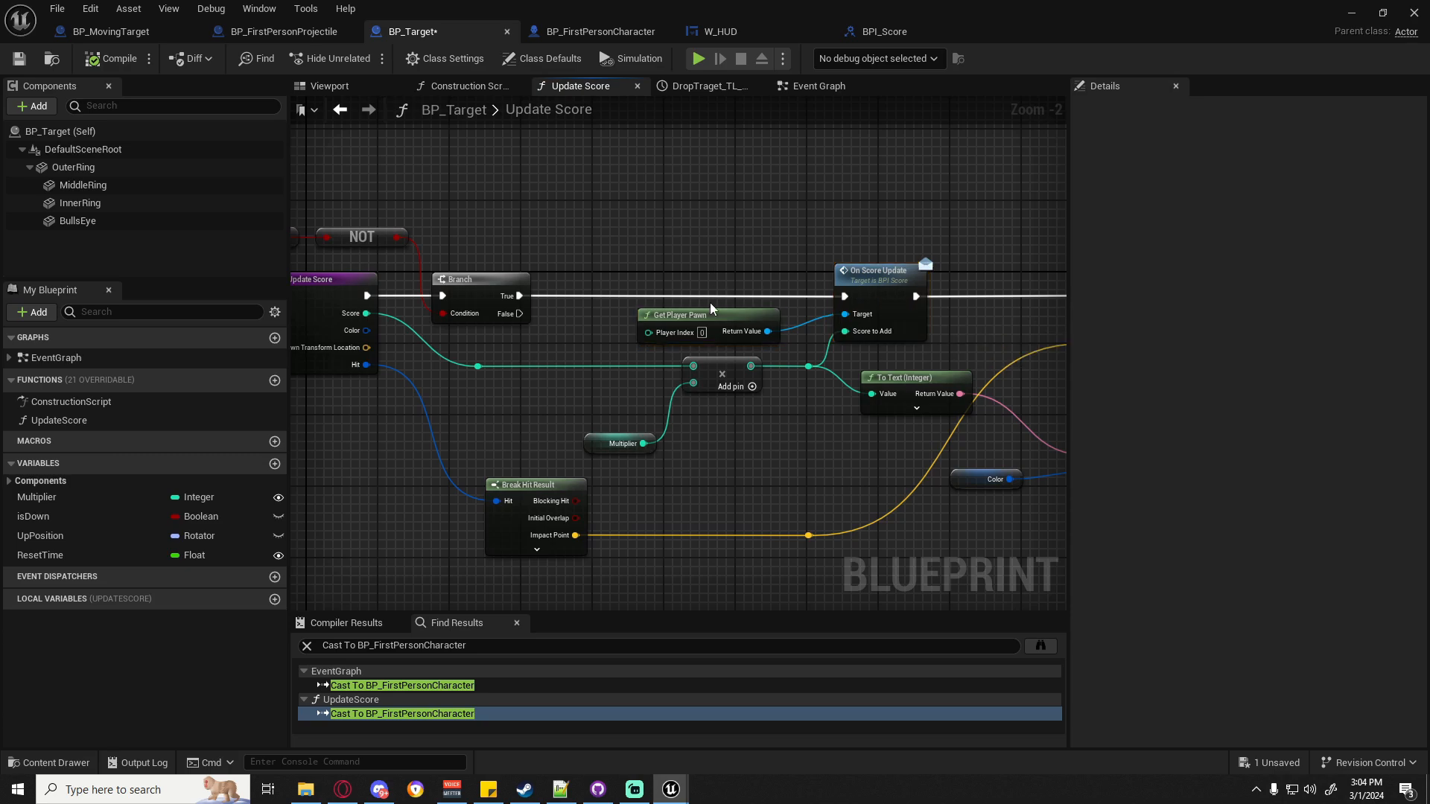
left_click_drag(672, 317, 674, 254)
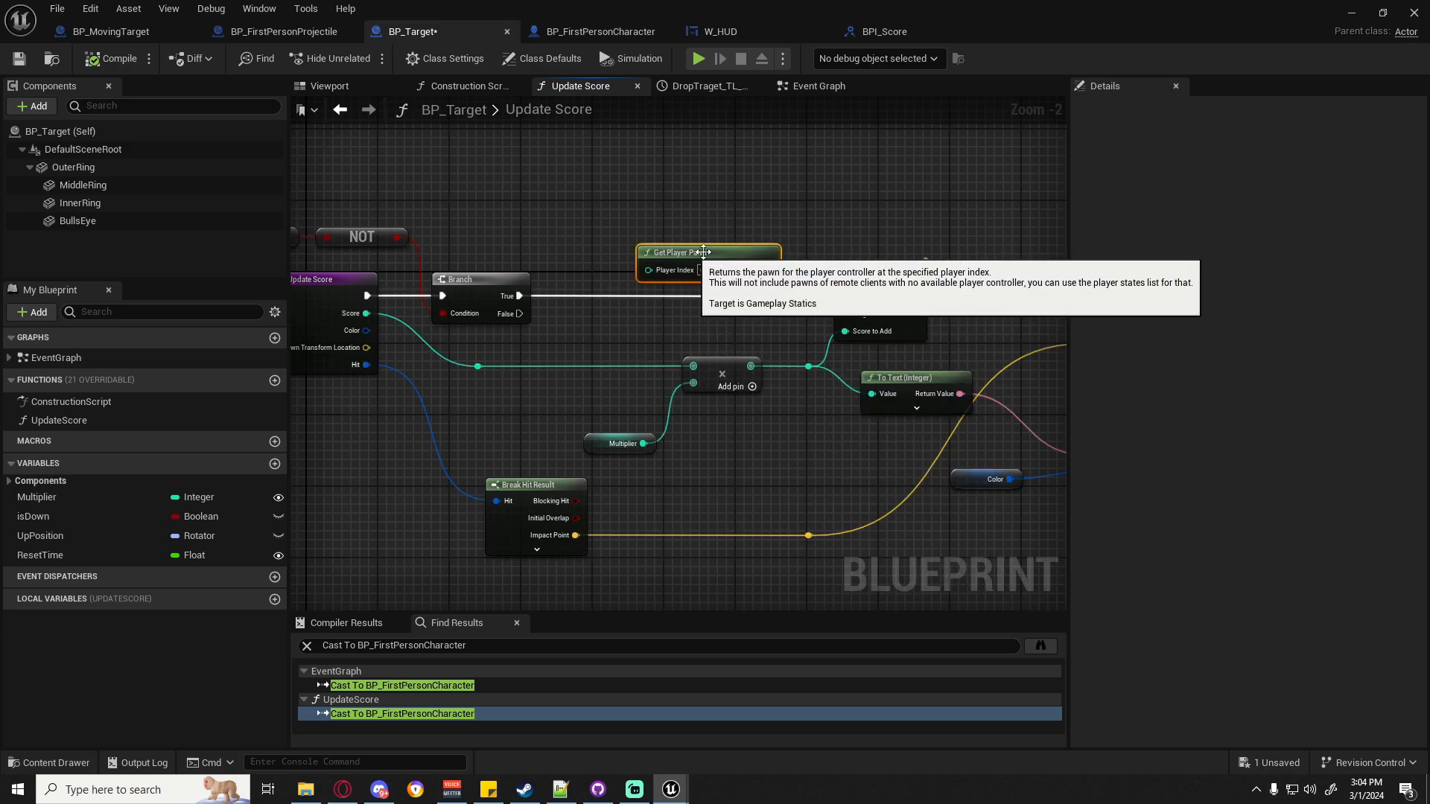
left_click(882, 280, "ctrl")
left_click_drag(882, 280, 845, 280)
key("ctrl+z")
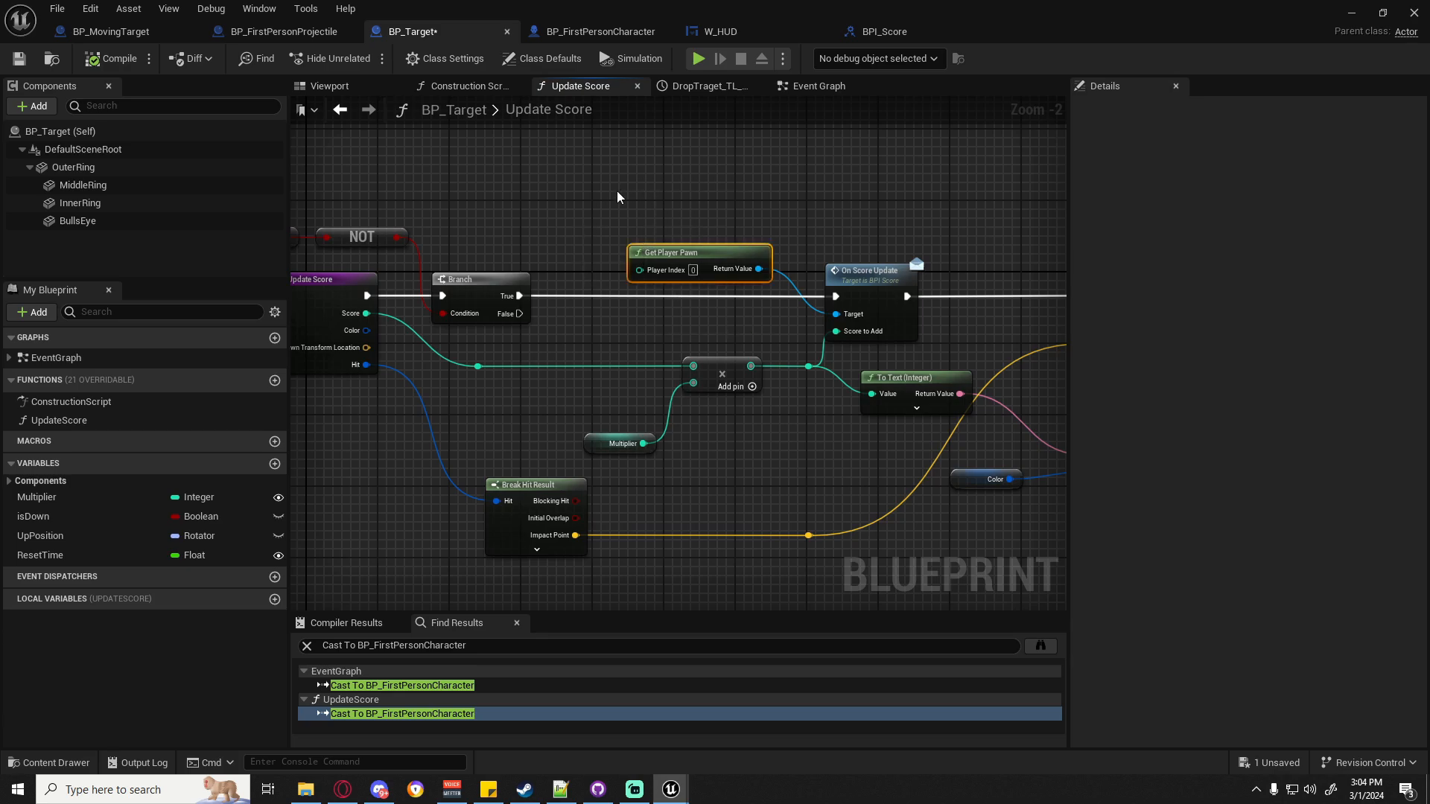
left_click_drag(618, 223, 743, 314)
left_click_drag(704, 254, 896, 327)
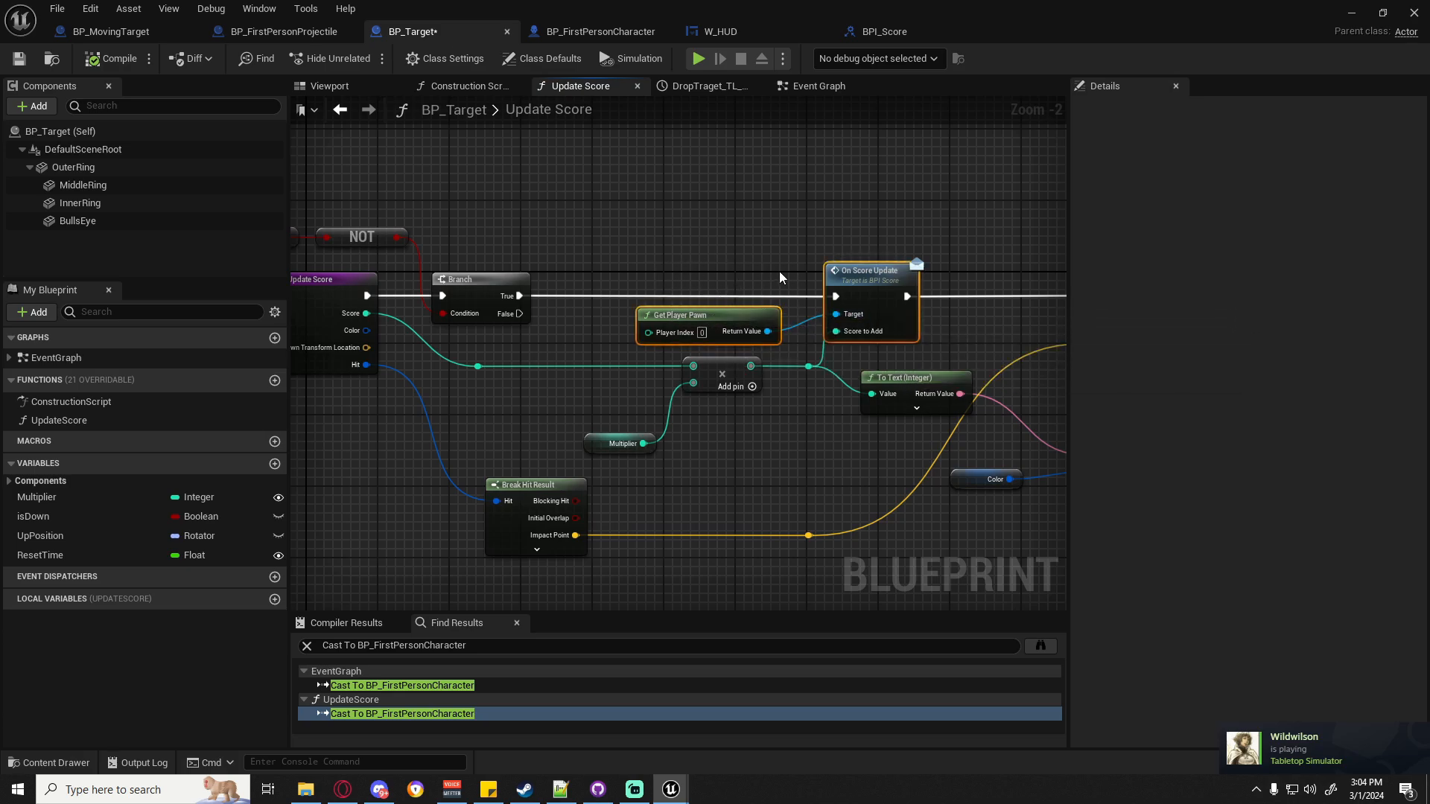
left_click_drag(629, 274, 795, 343)
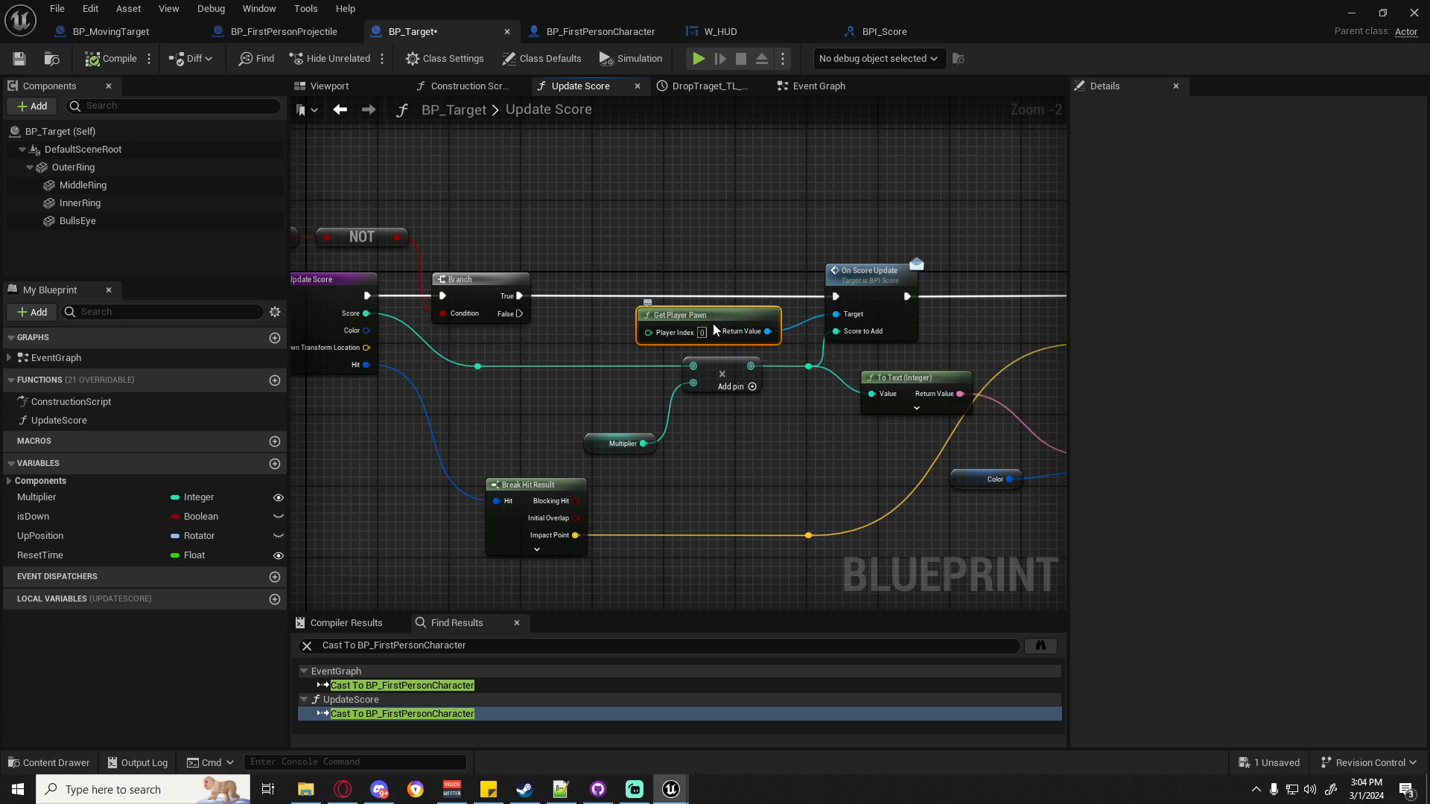
left_click(766, 279)
Duplicate the GameOver chain's text SET node with its End Score Text getter in W_HUD's event graph, placing the copy above GameOver.
right_click_drag(977, 292, 760, 287)
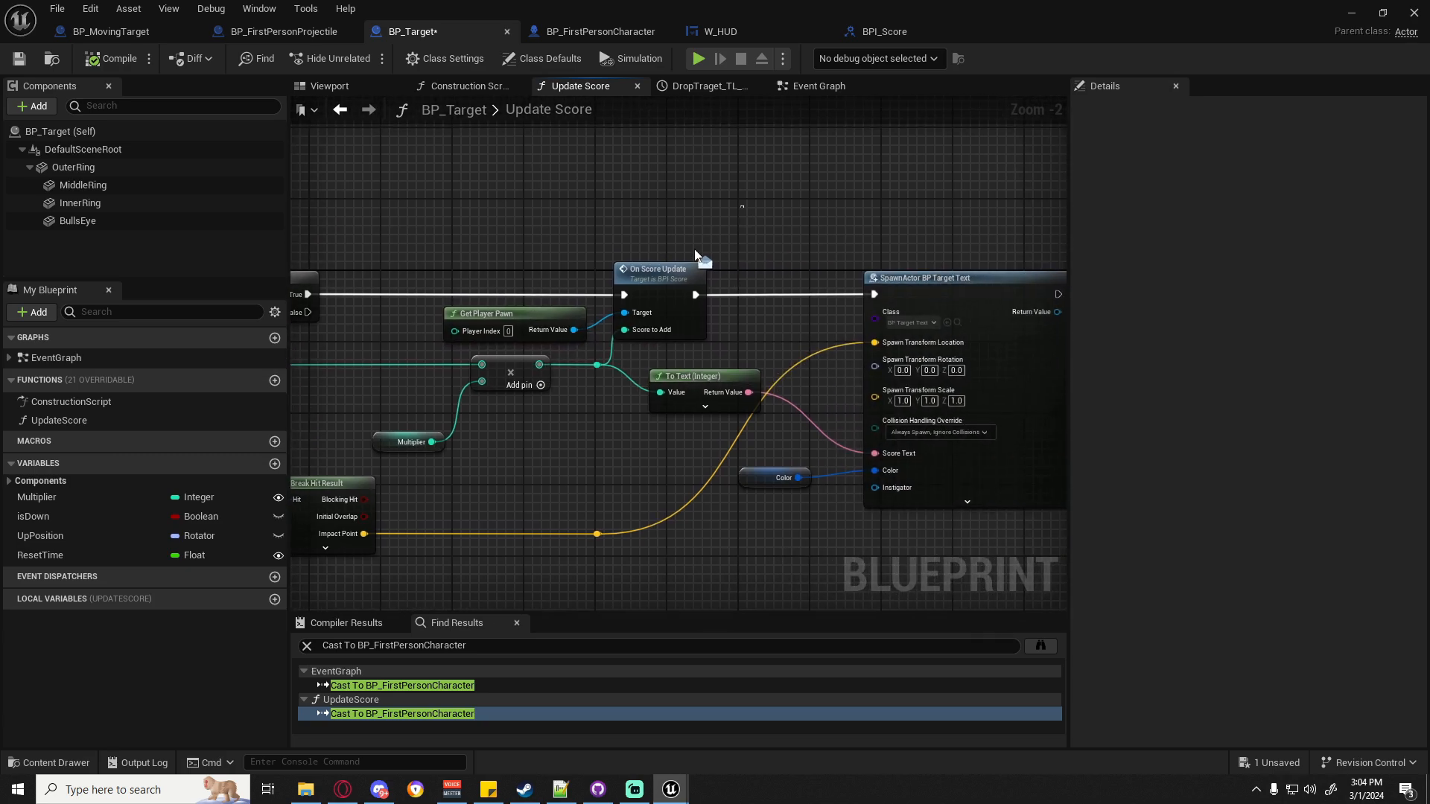
left_click(682, 269)
left_click(603, 31)
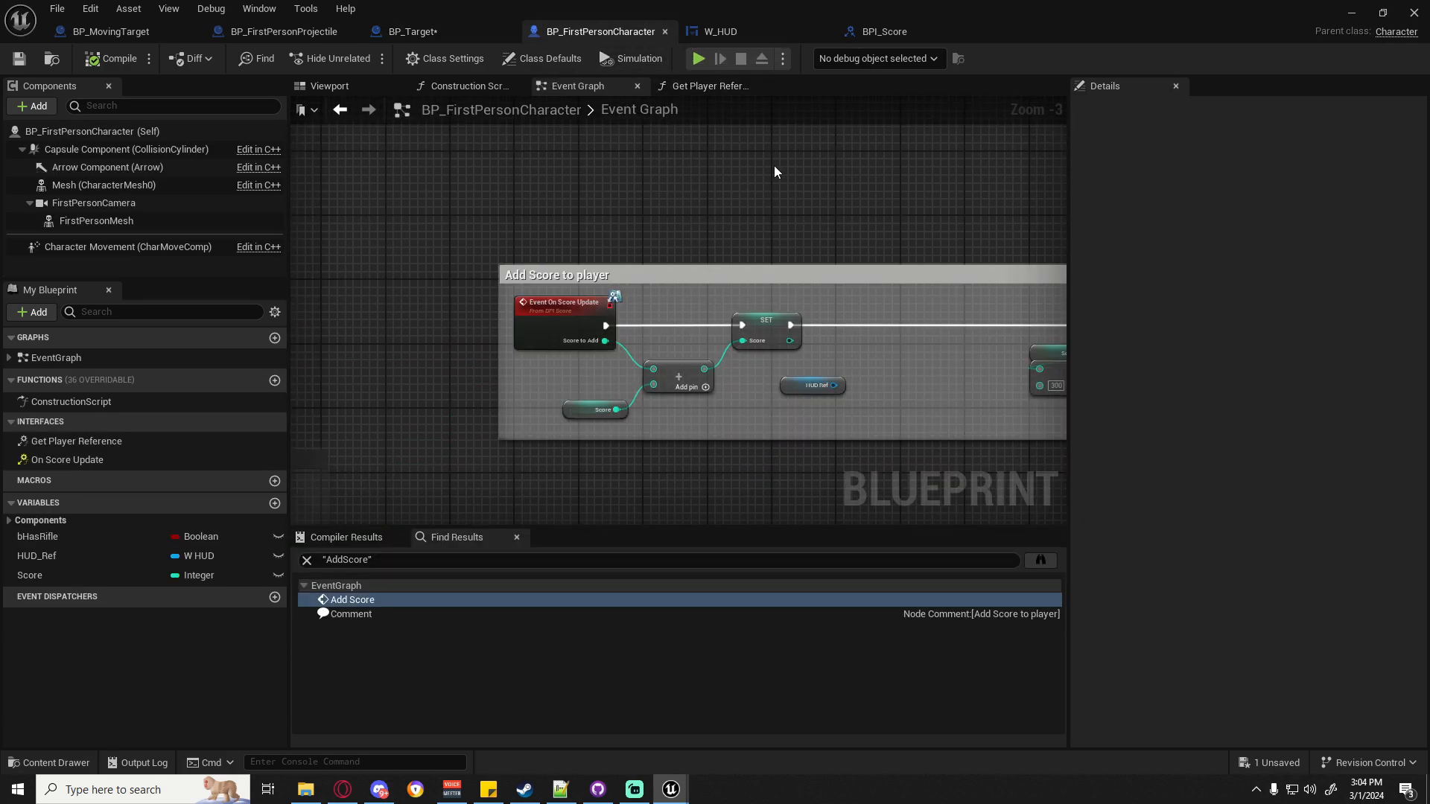
right_click_drag(901, 355, 740, 339)
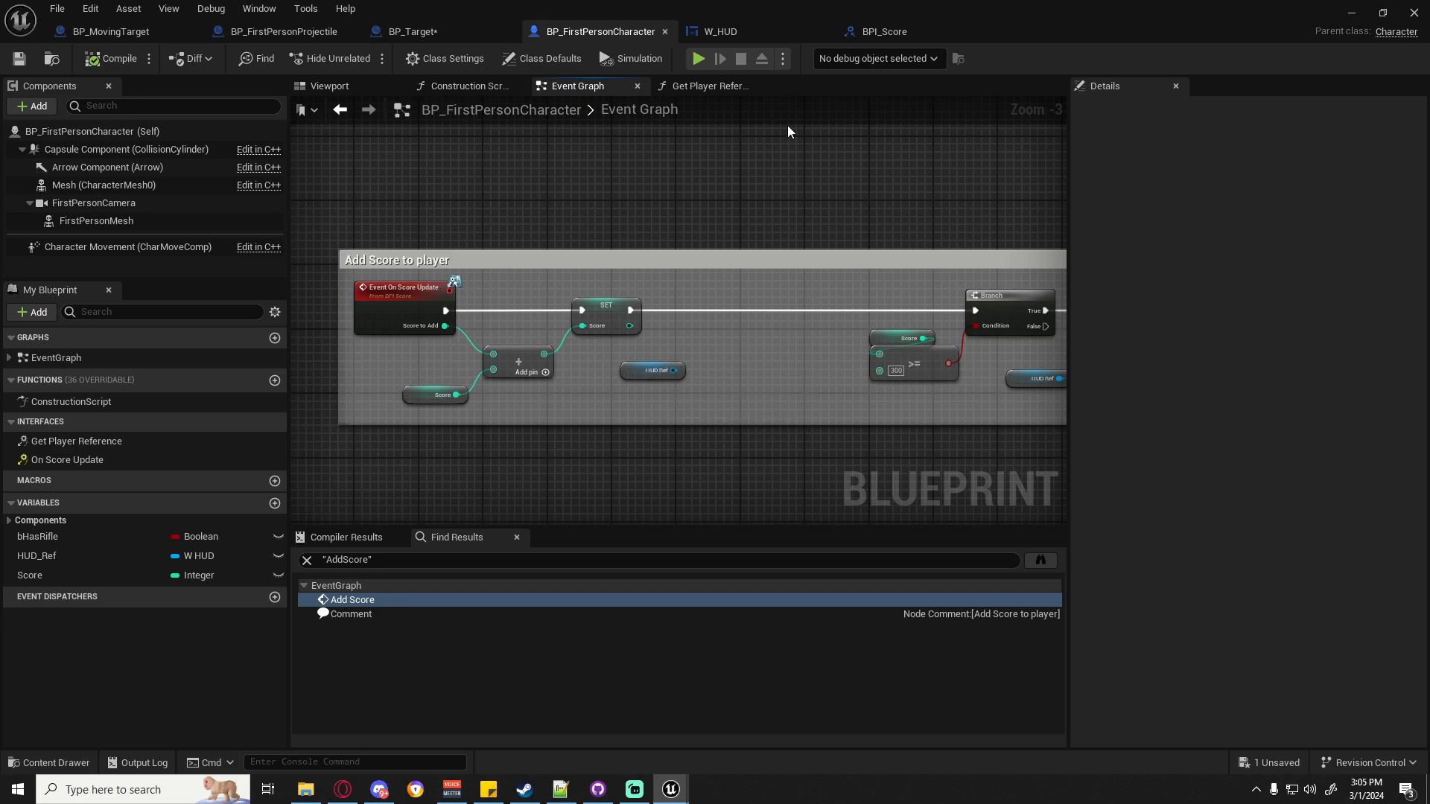
left_click(711, 34)
scroll(499, 356, "down", 1)
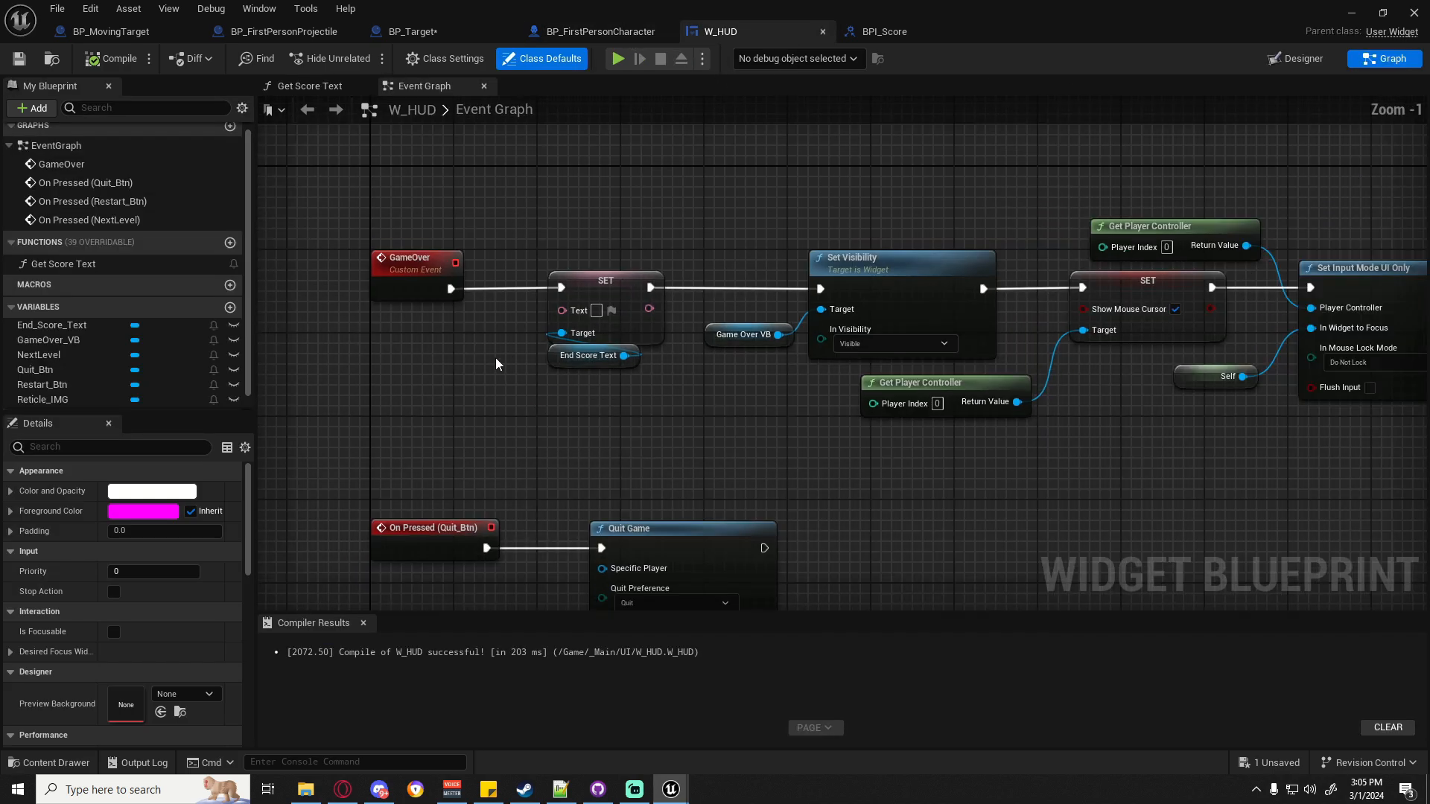
right_click_drag(524, 353, 557, 488)
right_click_drag(578, 333, 599, 404)
left_click_drag(616, 396, 638, 588)
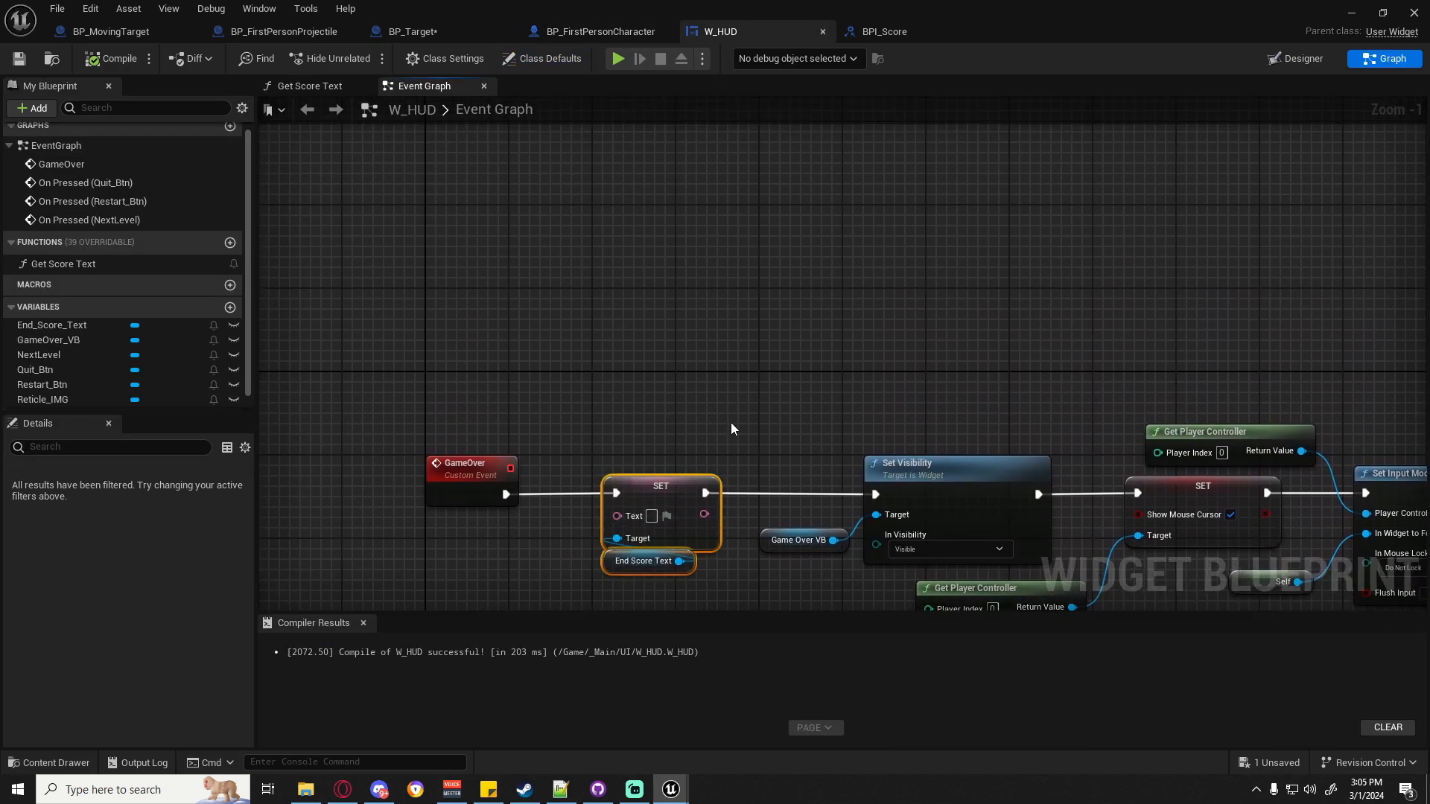
key("ctrl+v")
right_click_drag(445, 176, 499, 270)
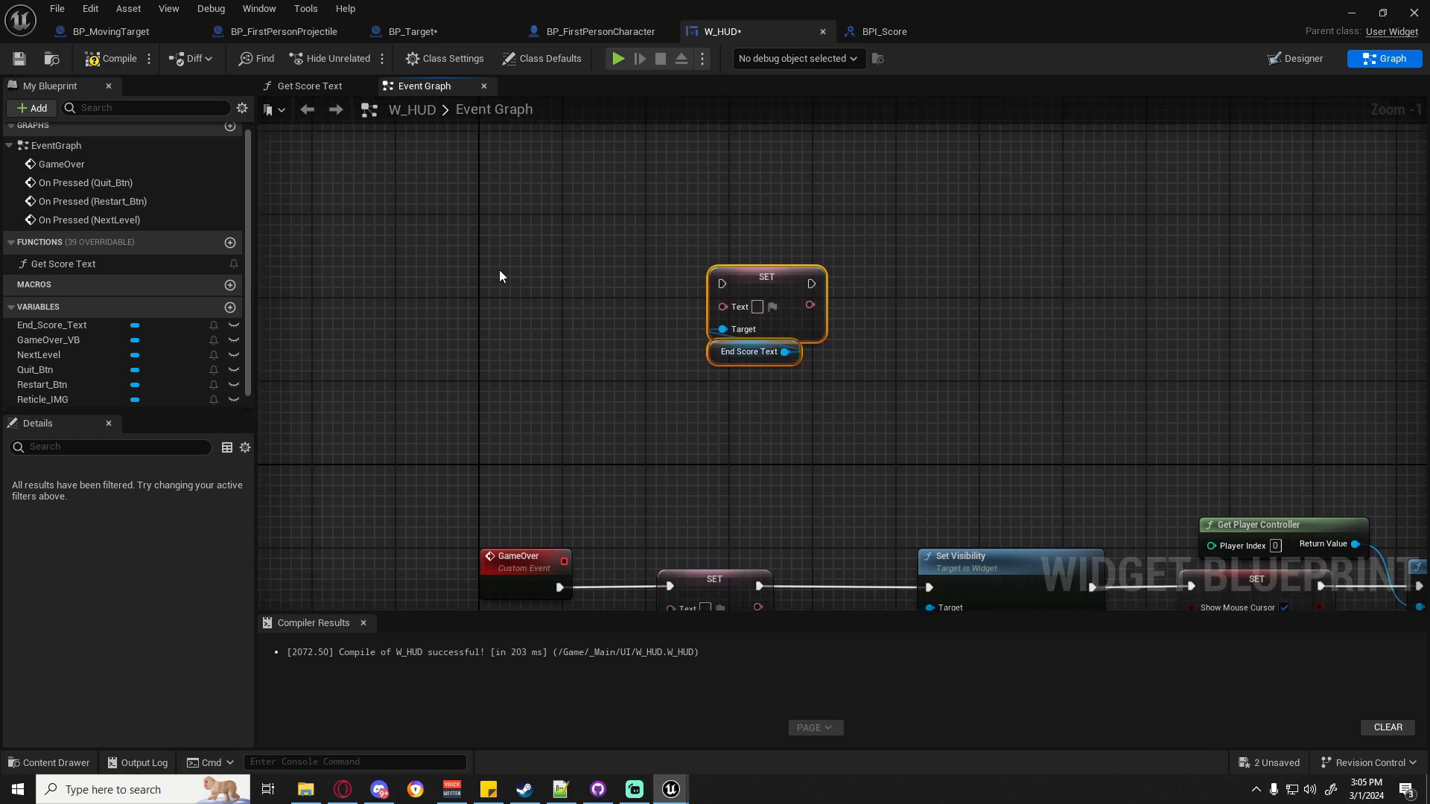
Add a custom event named UpdateScore, wire it into the copied SET node and align it with that node.
right_click(499, 269)
type("custom event")
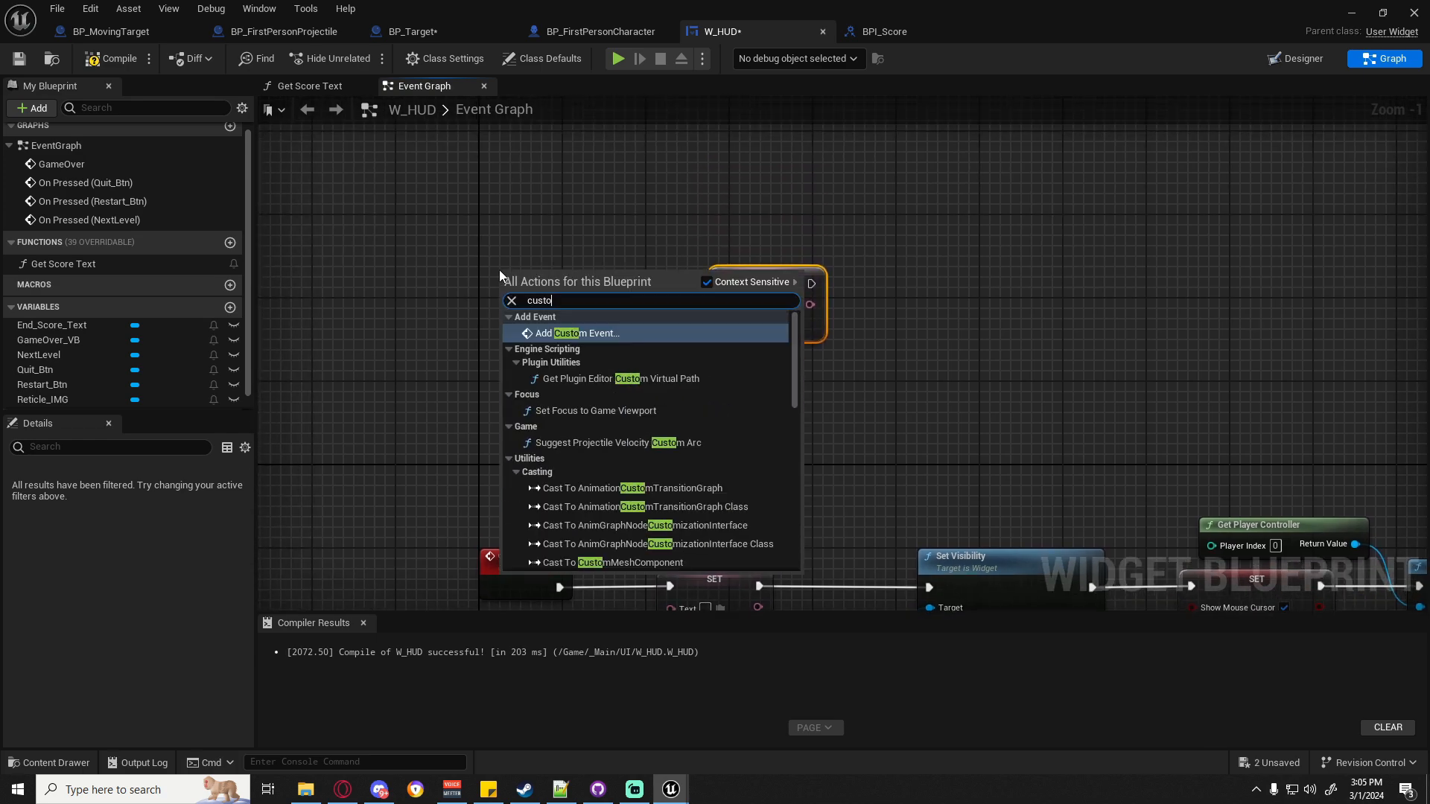
key("Return")
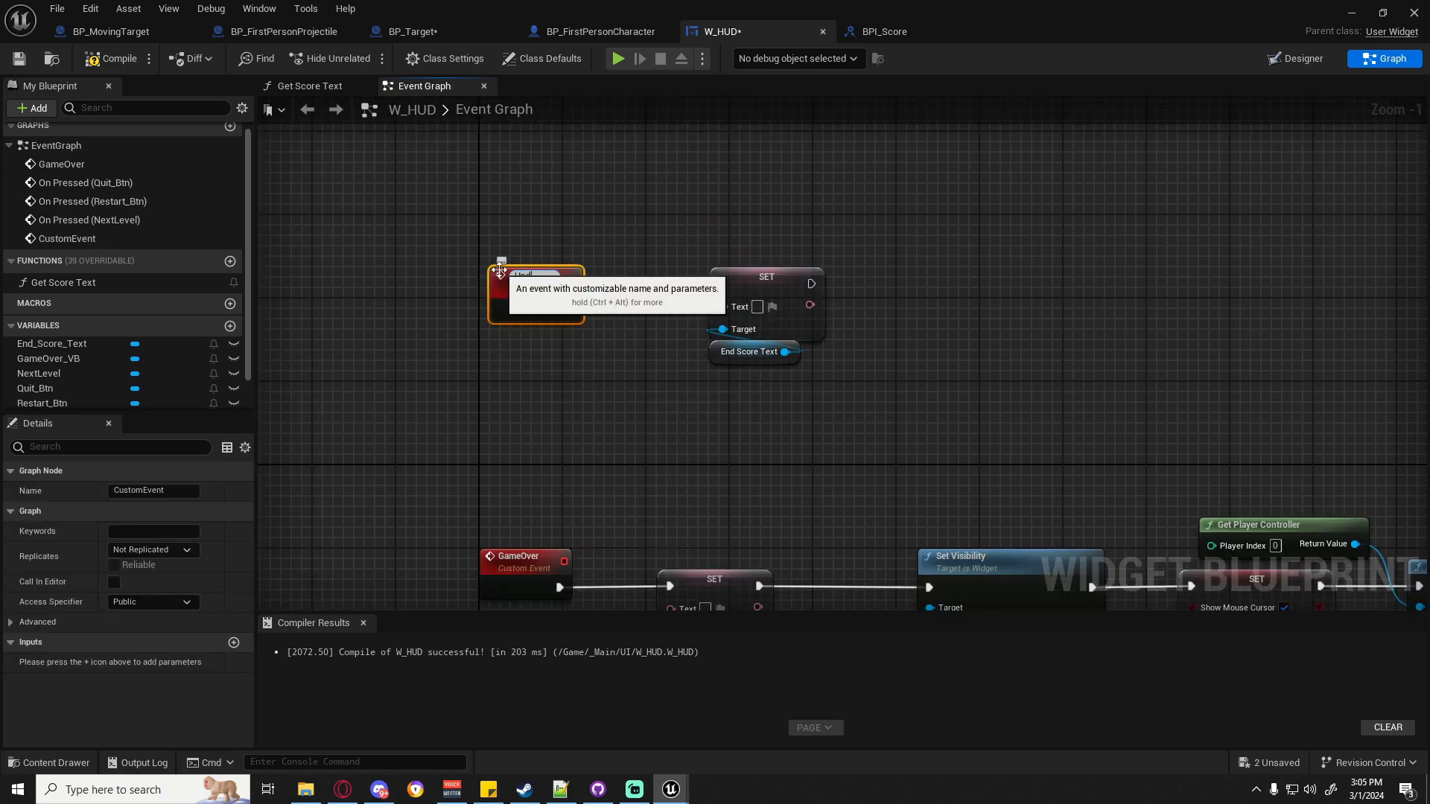
type("UpdateScore")
key("Return")
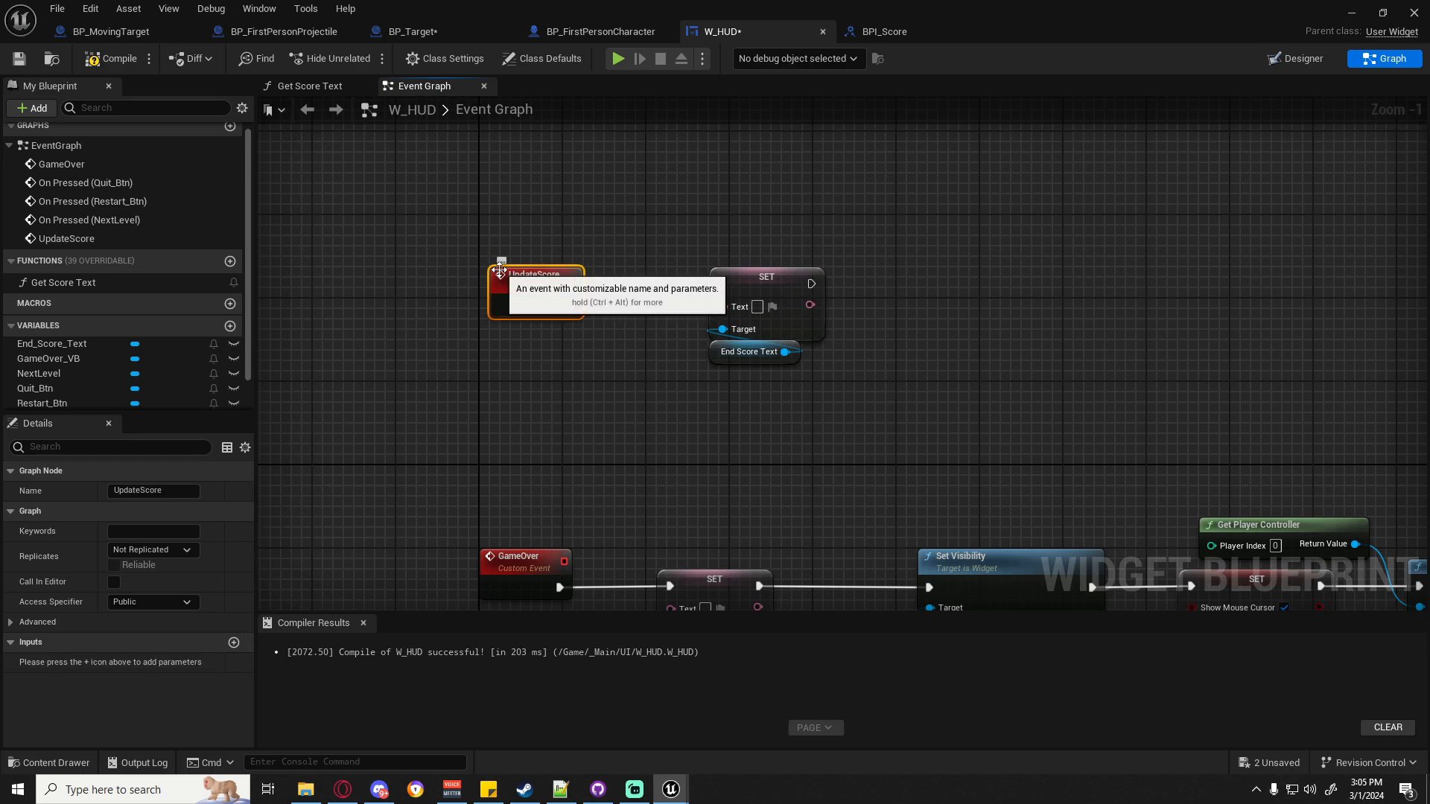
left_click_drag(570, 306, 721, 284)
left_click_drag(501, 307, 512, 286)
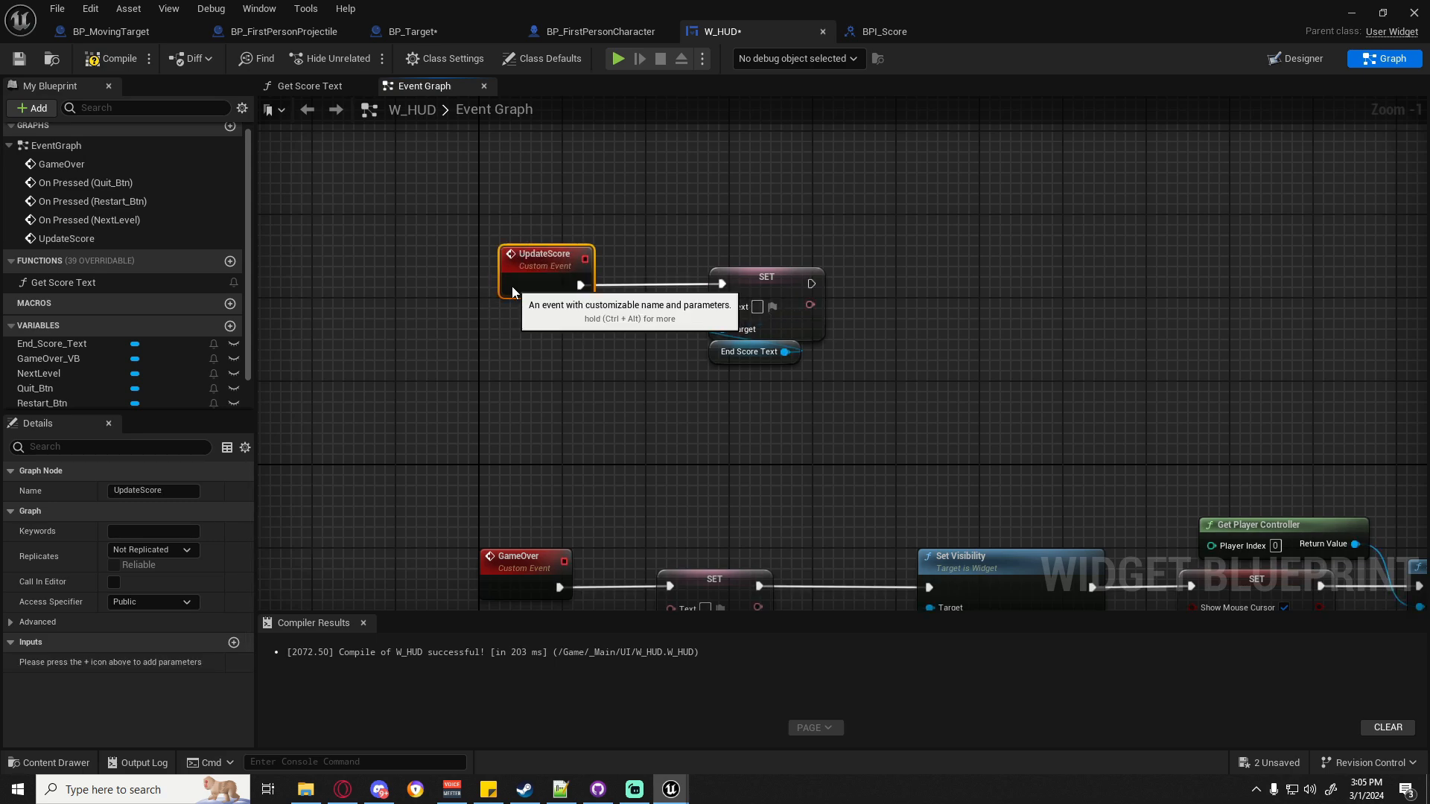
Give the UpdateScore event an Integer input named Score.
left_click(234, 642)
left_click(153, 663)
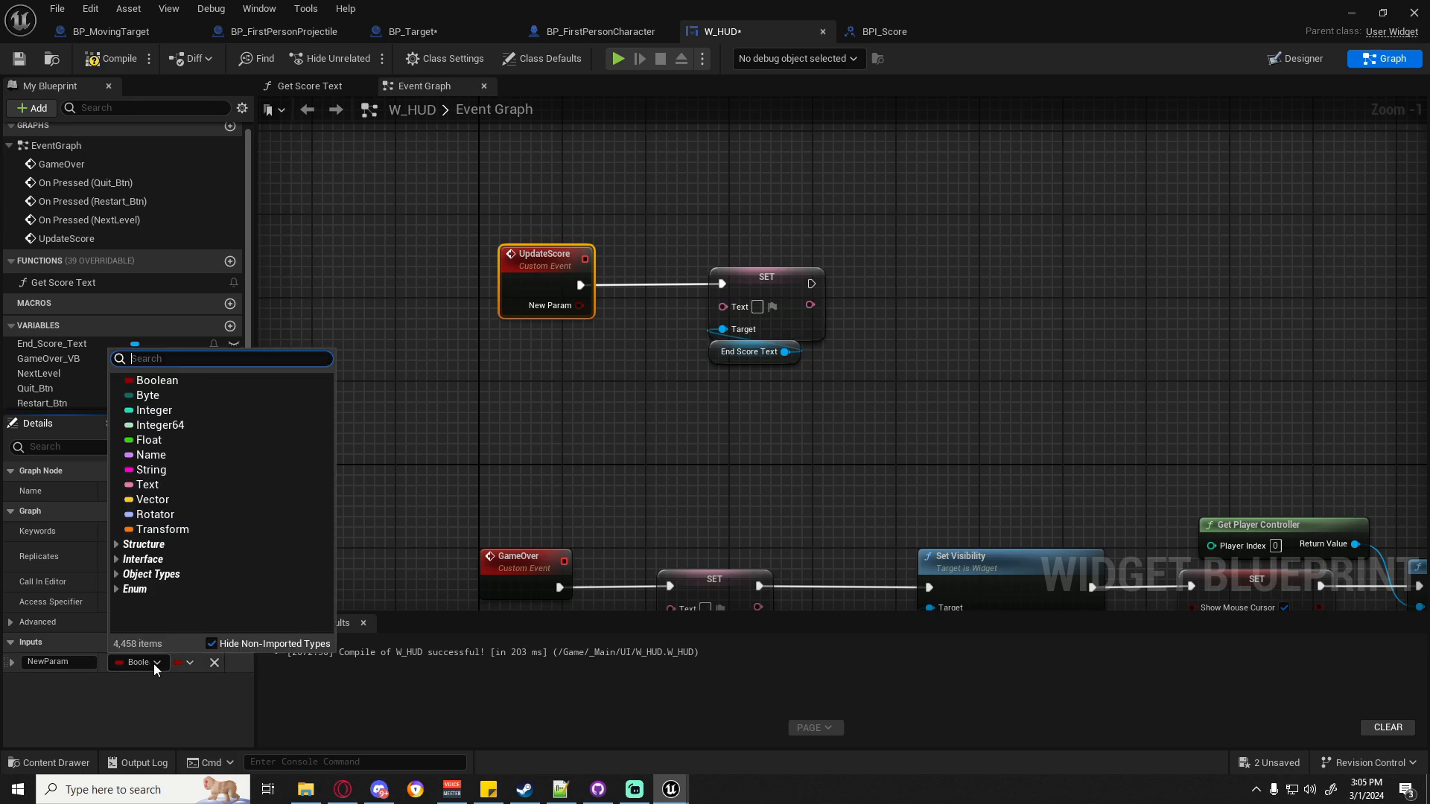
left_click(156, 410)
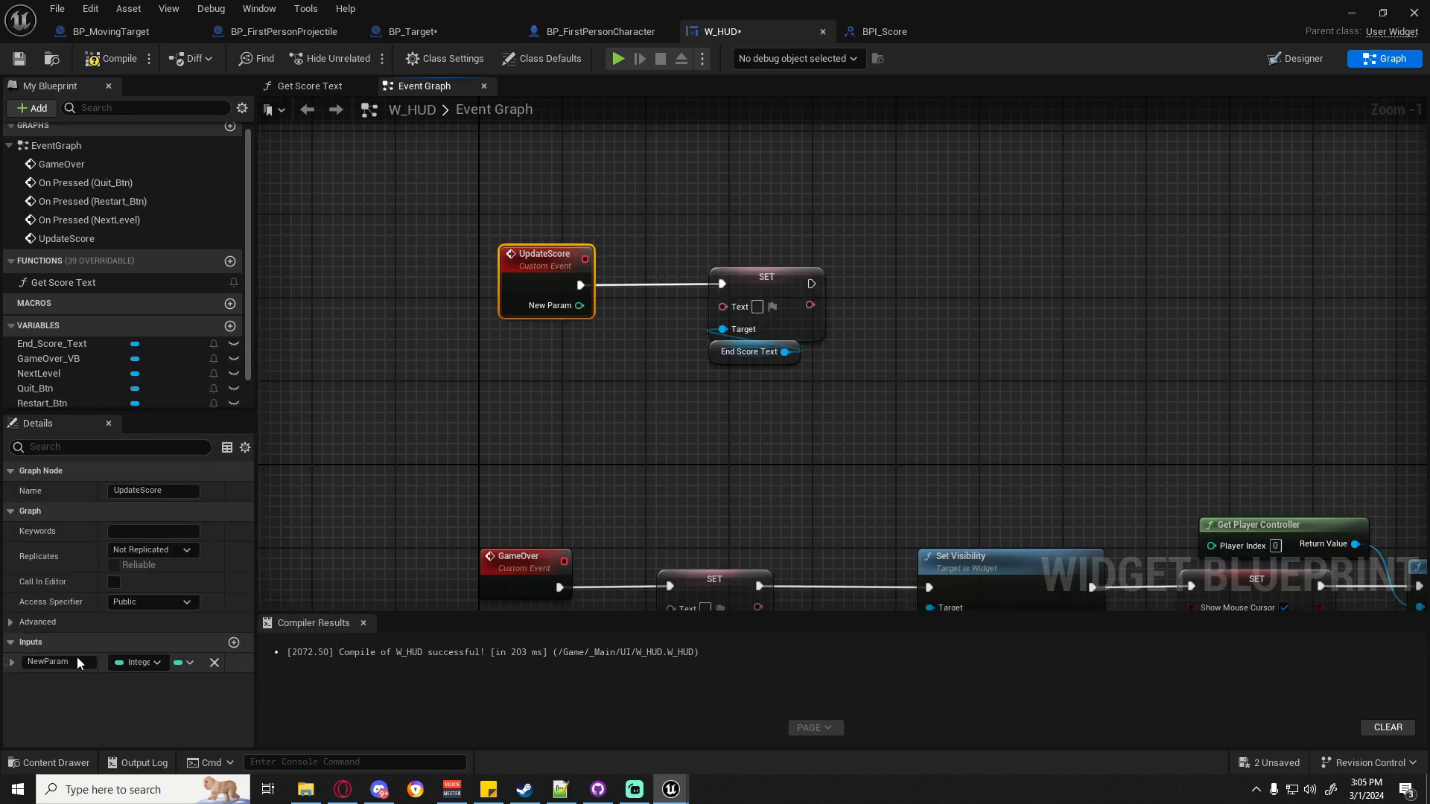
left_click(78, 663)
type("Score")
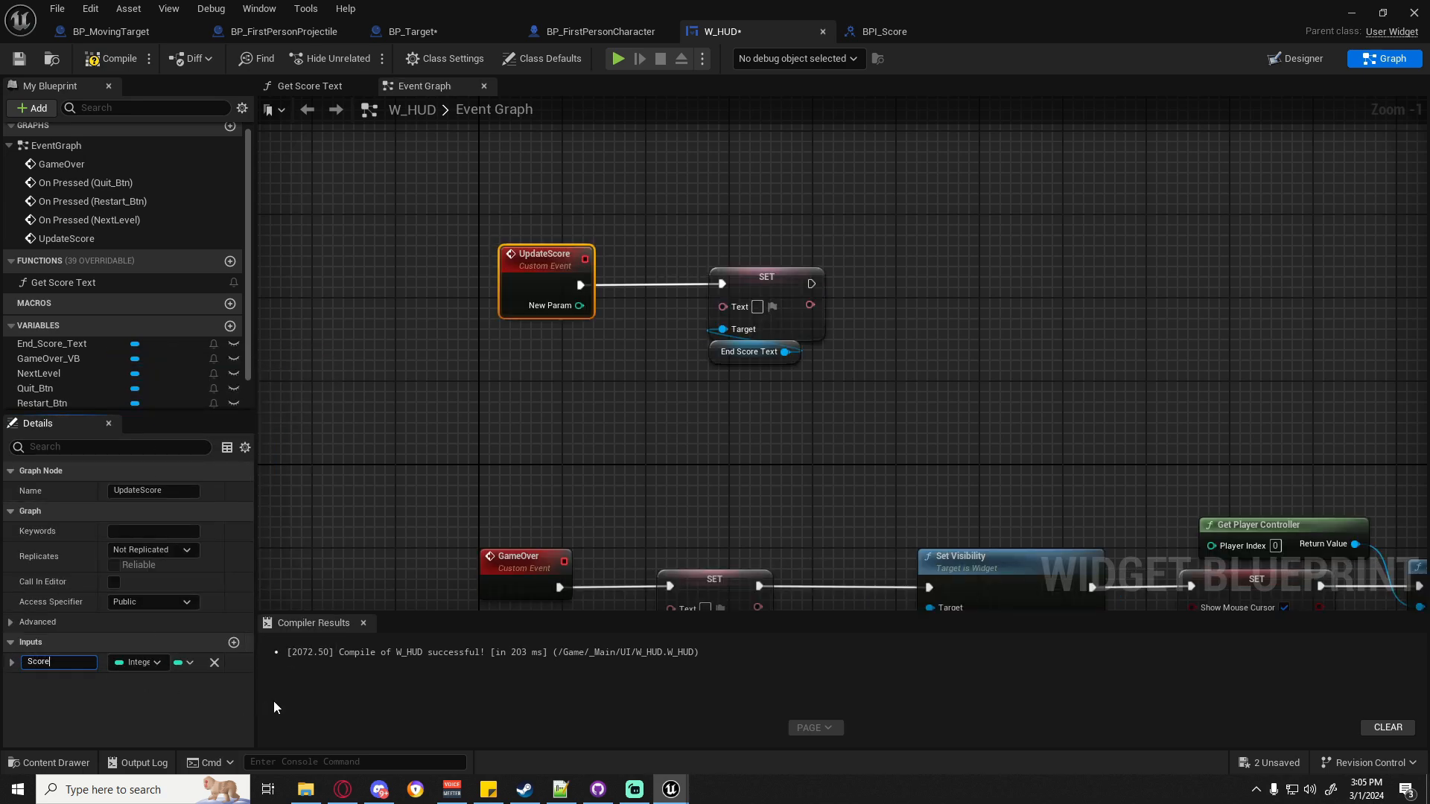
key("Return")
Connect UpdateScore's Score to the SET node's Text through a To Text (Integer) conversion and space the nodes apart.
left_click_drag(579, 306, 722, 306)
left_click_drag(761, 252, 794, 374)
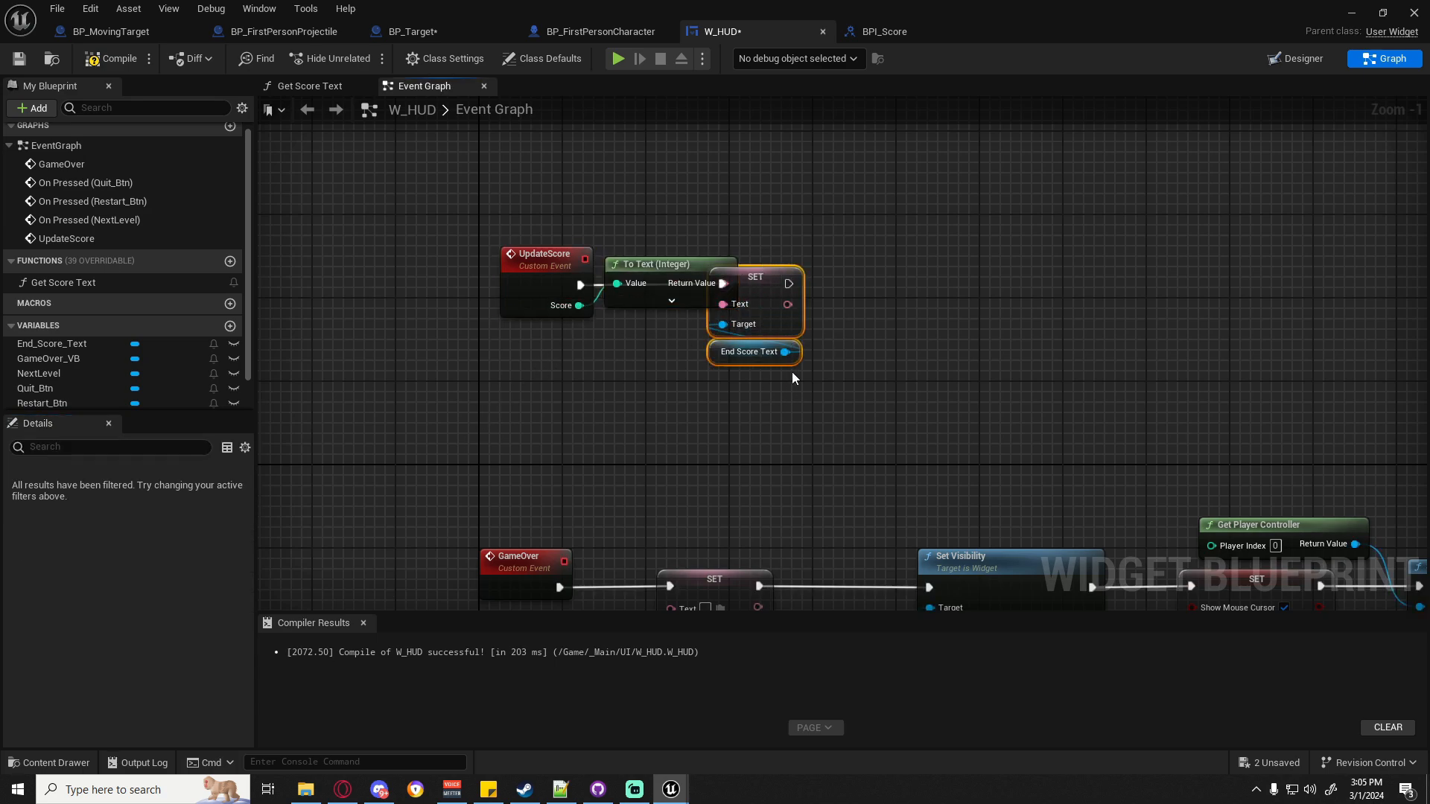
left_click_drag(761, 279, 834, 284)
left_click_drag(679, 269, 700, 312)
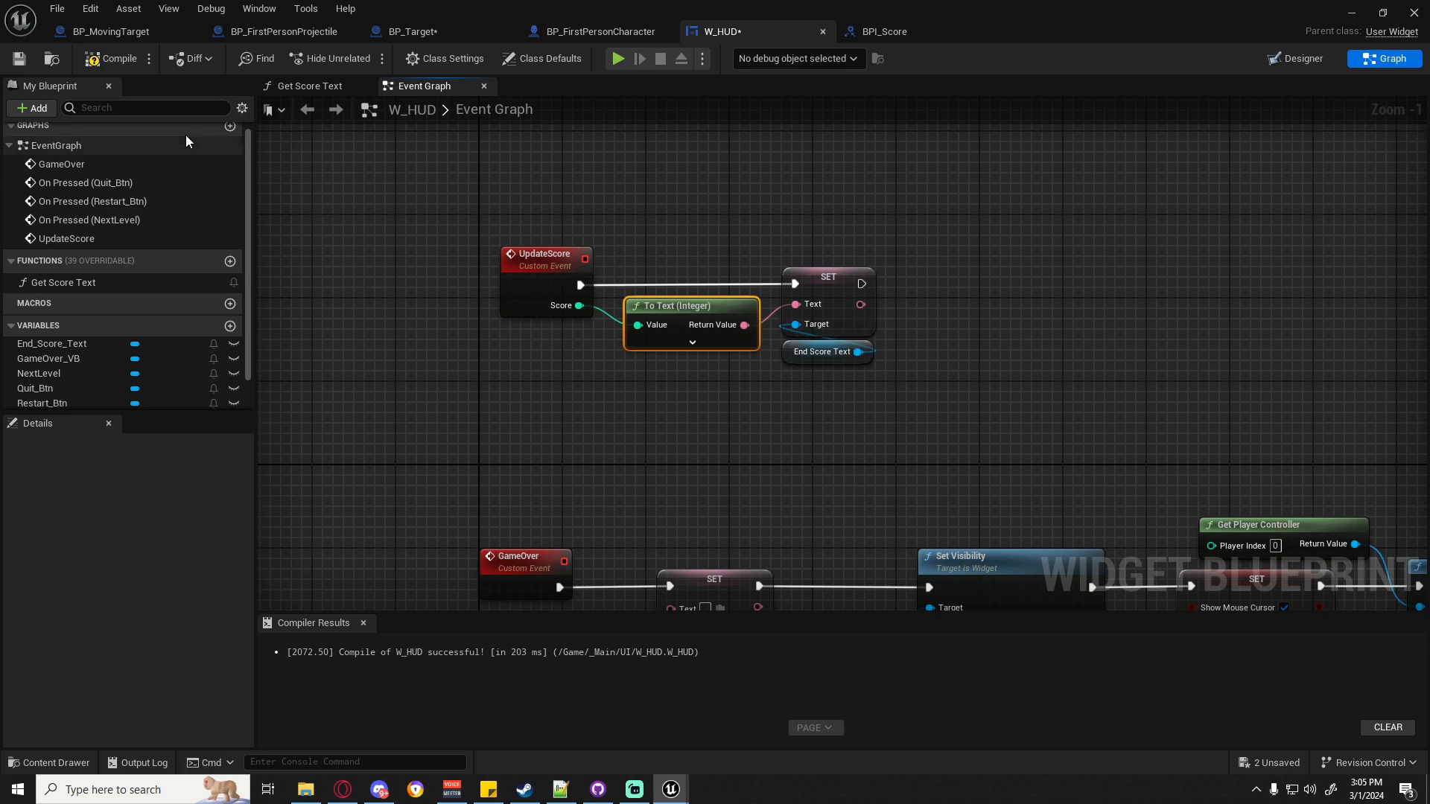
Expose the Score_Text widget as a variable in W_HUD's designer and return to the event graph.
left_click(793, 356)
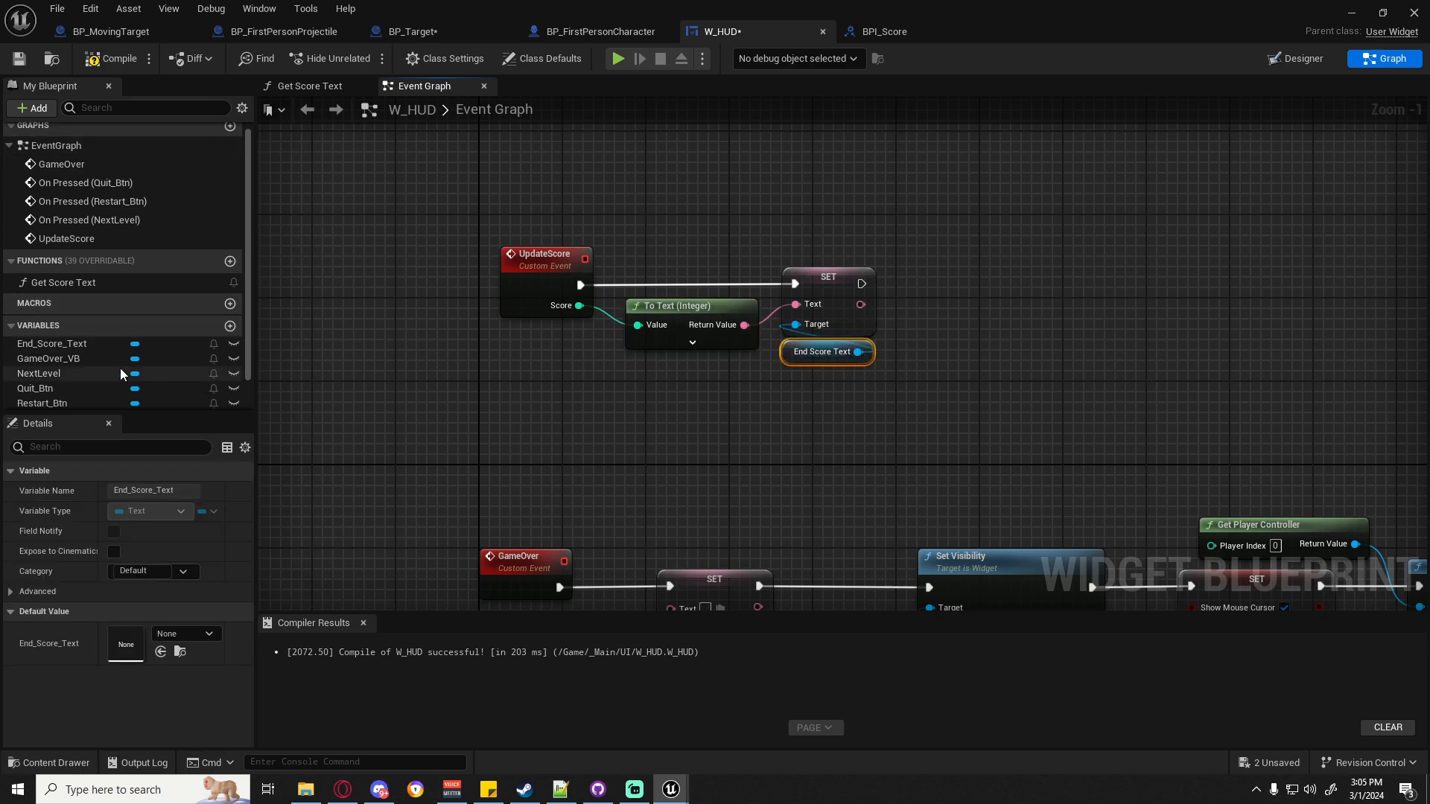
scroll(119, 368, "down", 2)
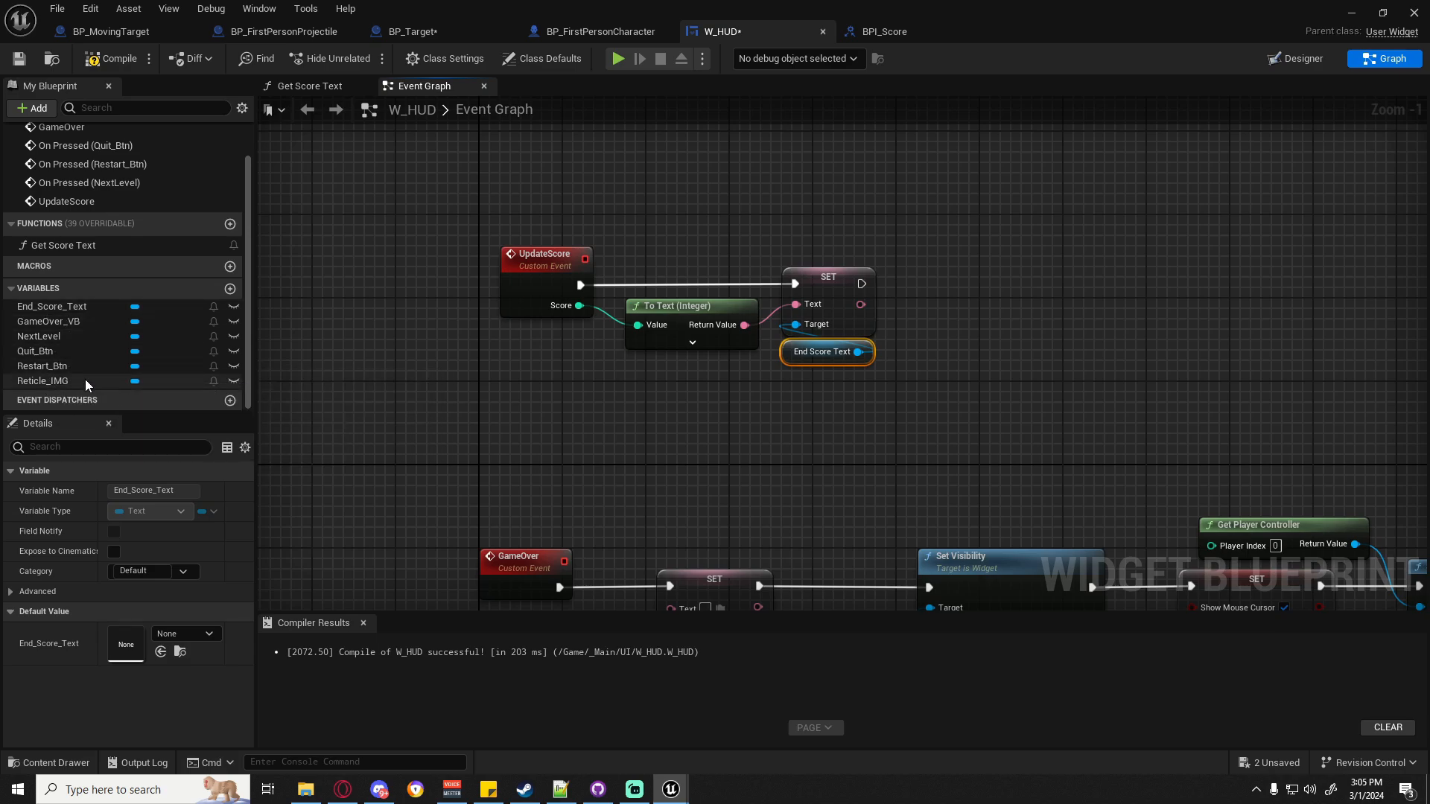
left_click(1310, 60)
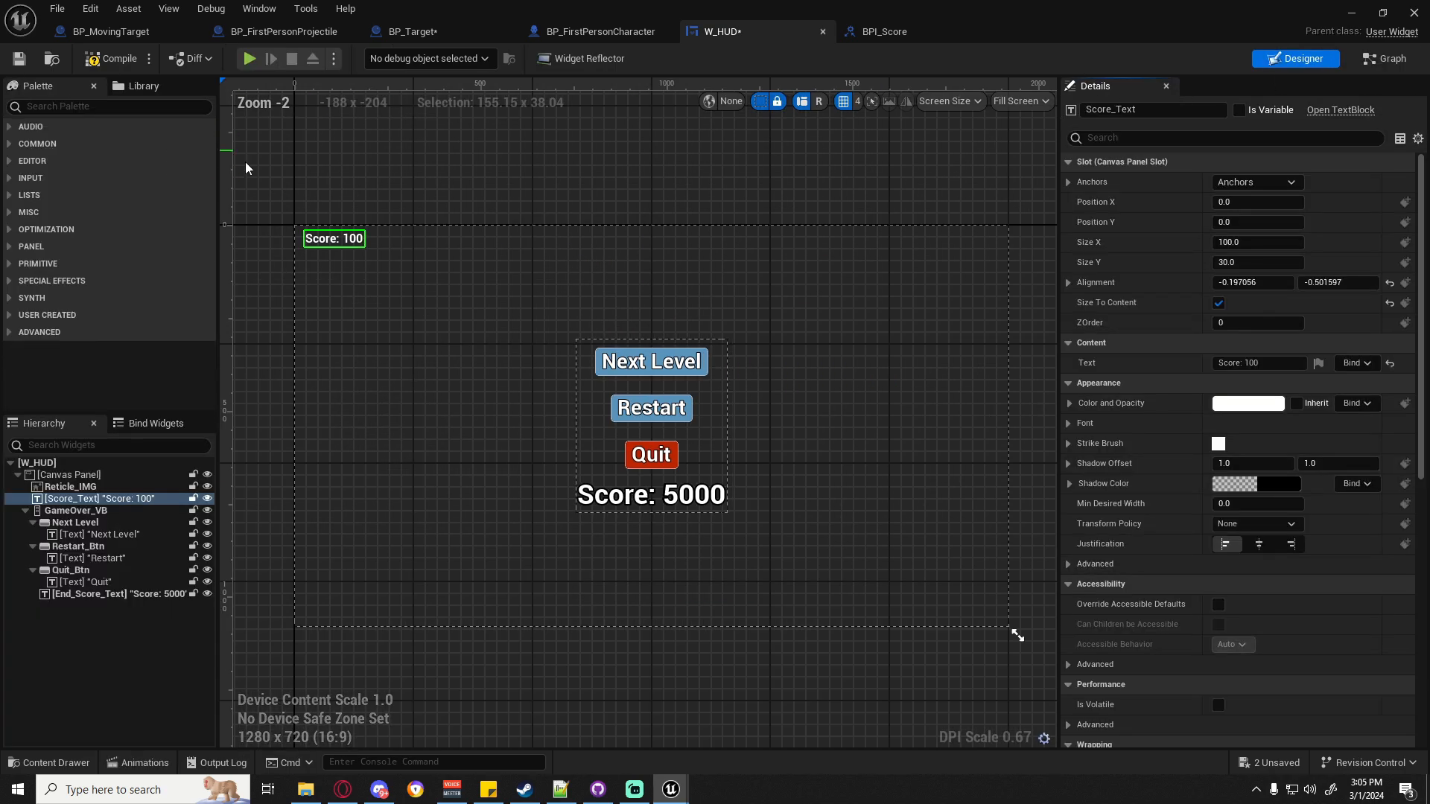
left_click(328, 242)
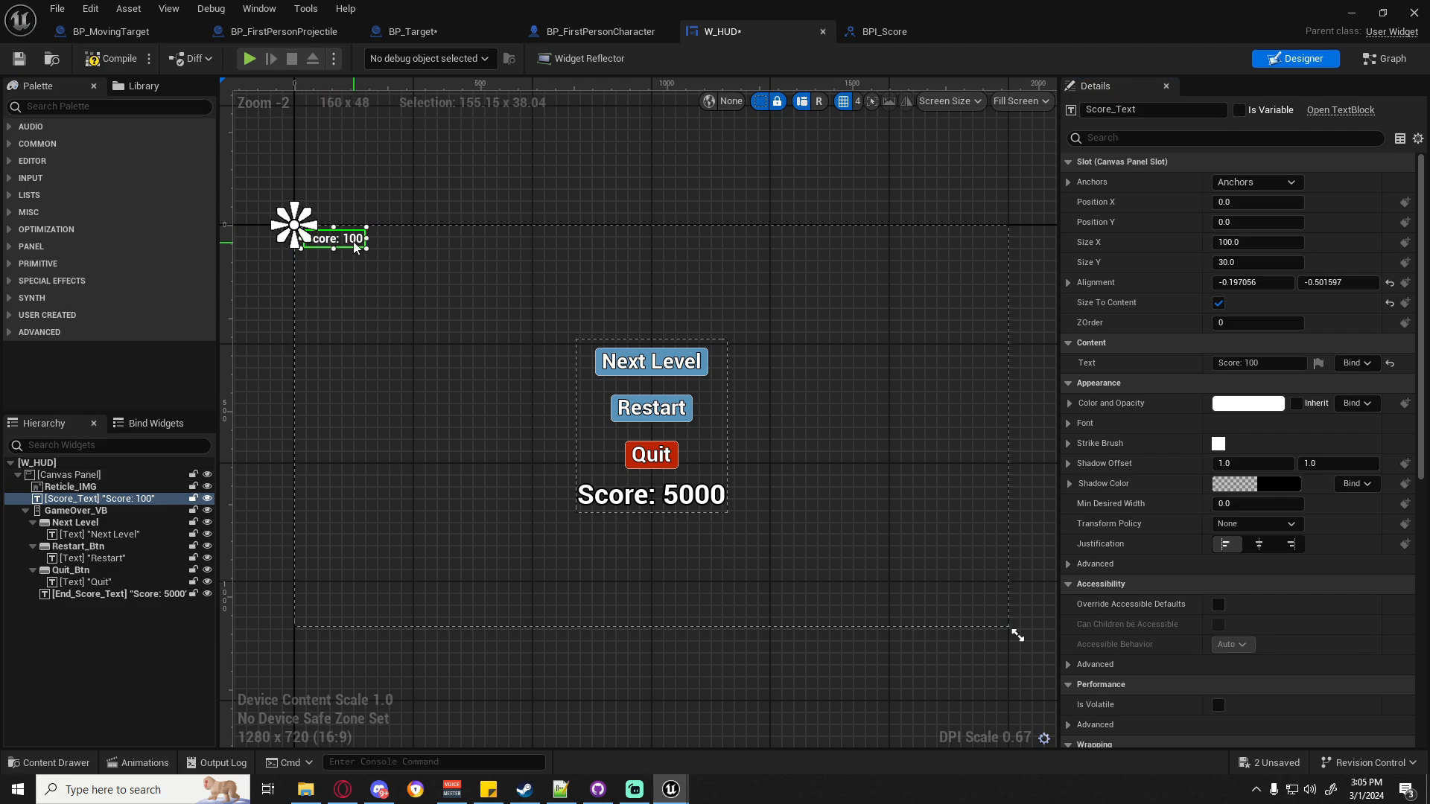
left_click(1238, 111)
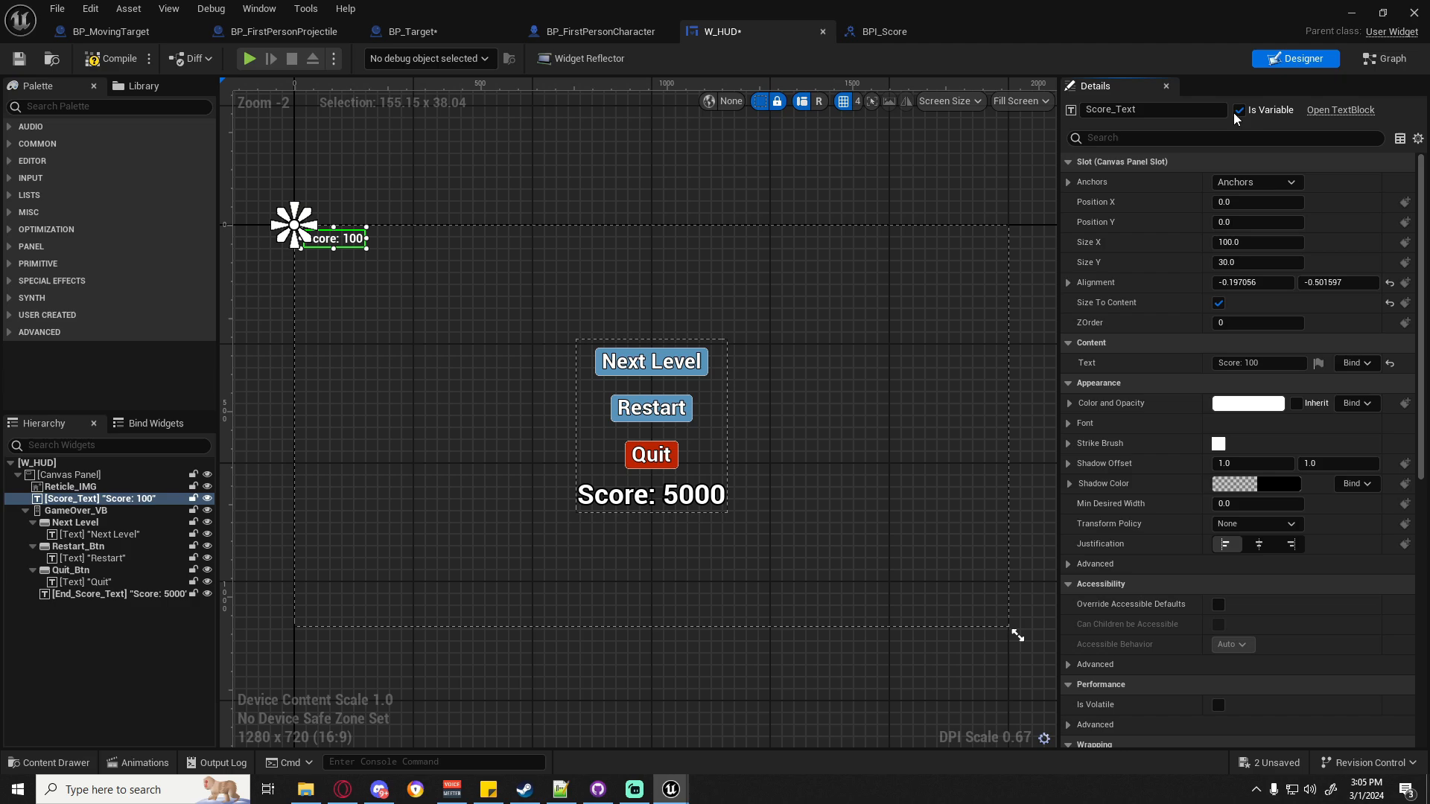
left_click(1383, 60)
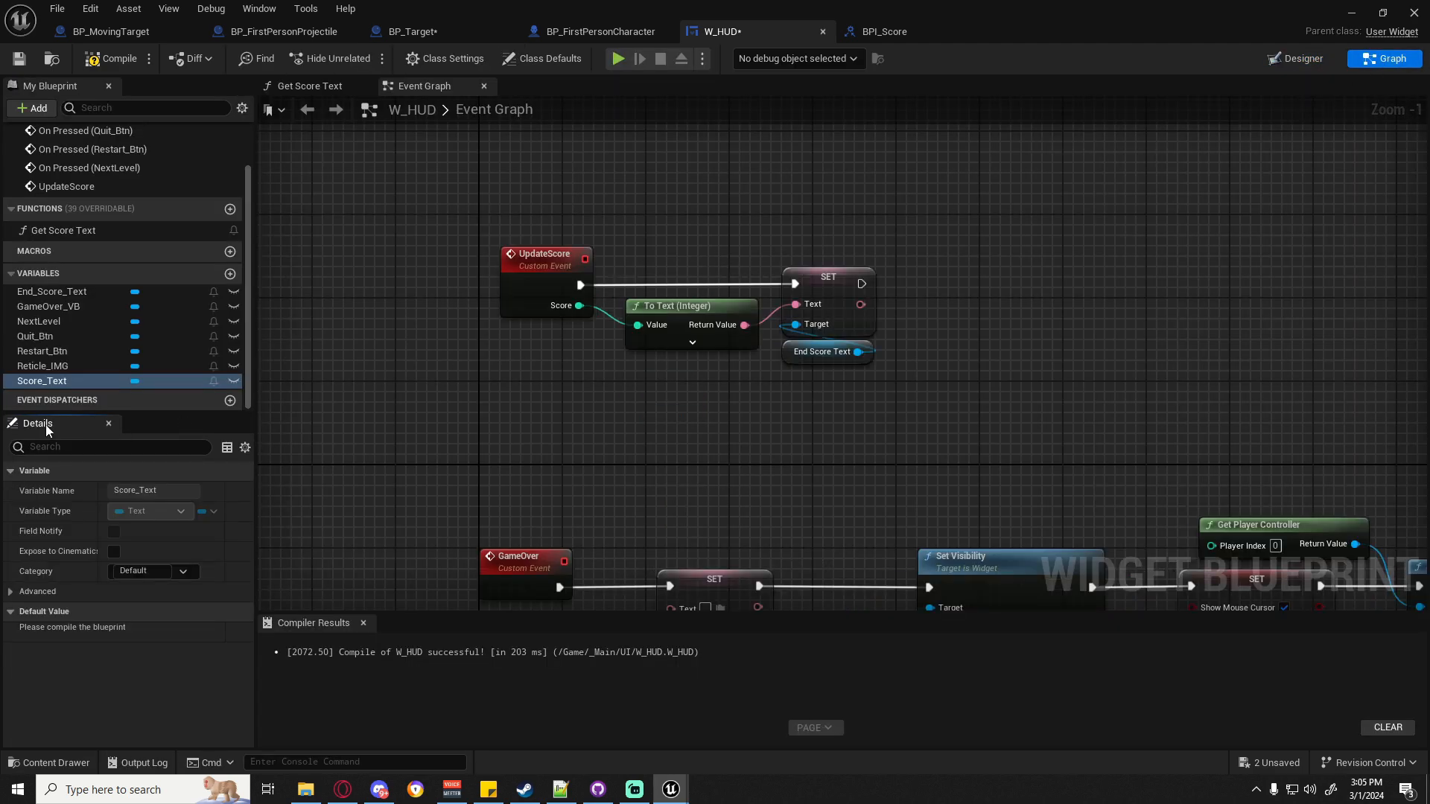
Replace the End Score Text getter on UpdateScore's SET node with Score_Text, then compile W_HUD and save all assets.
left_click_drag(41, 383, 788, 355)
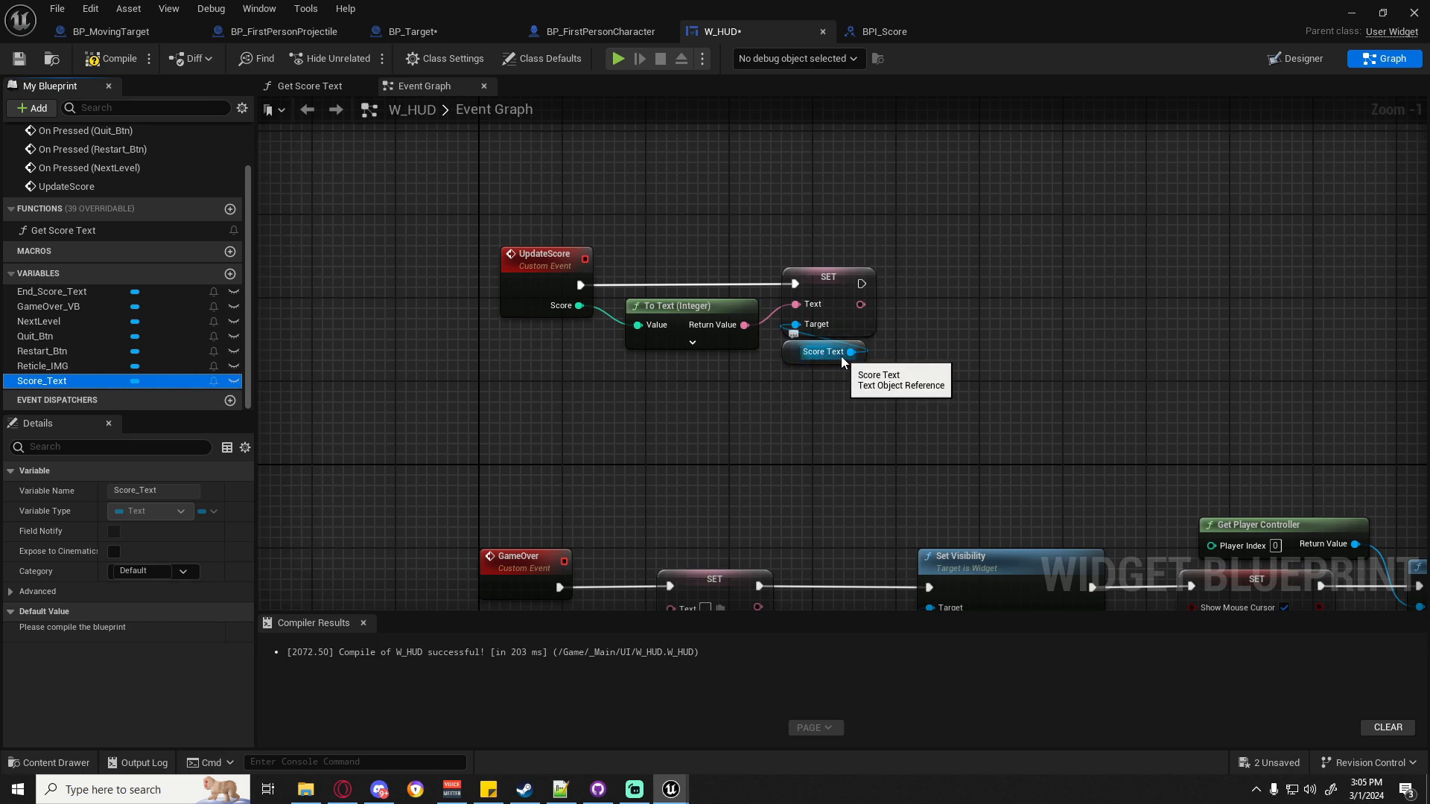
left_click_drag(47, 293, 790, 356)
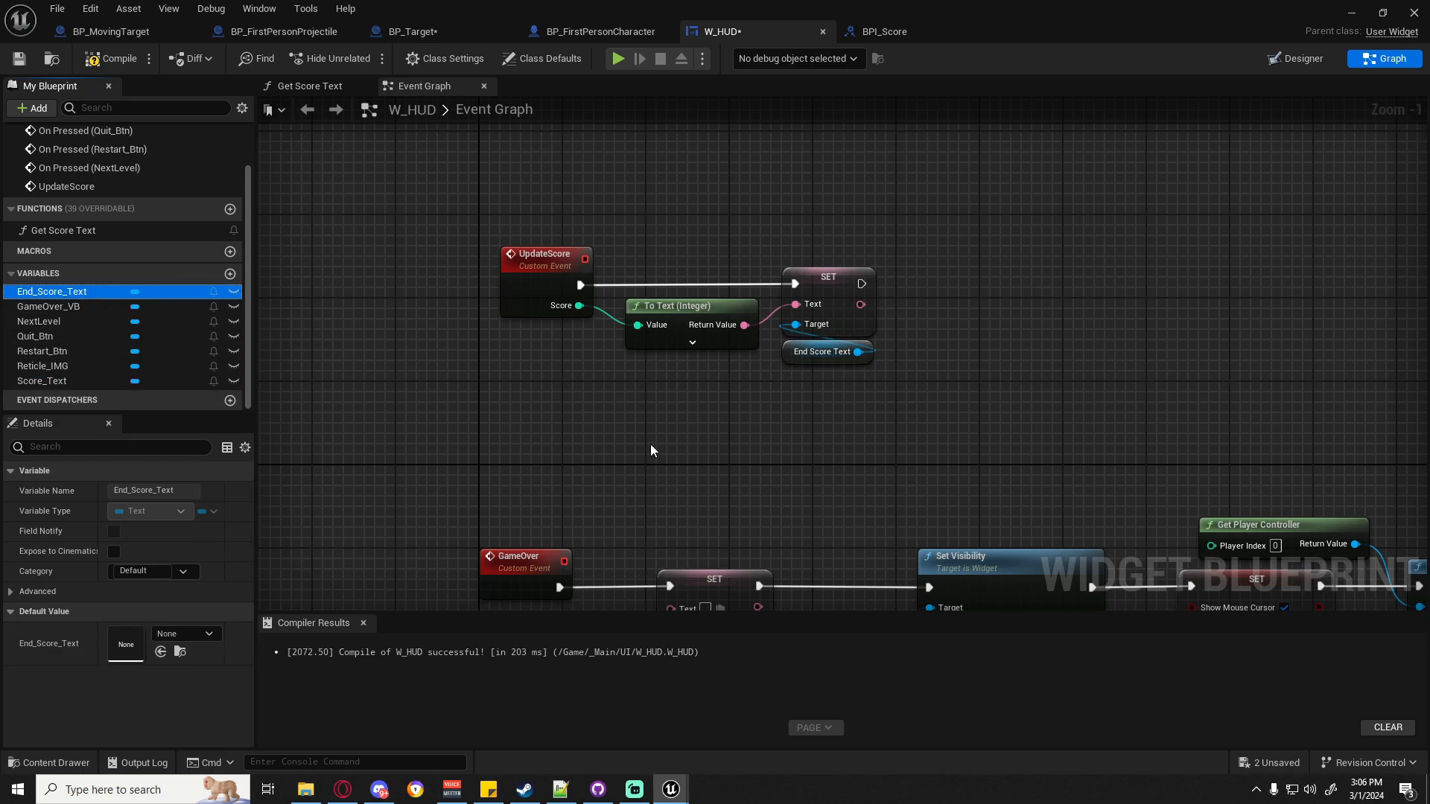
left_click_drag(52, 386, 794, 354)
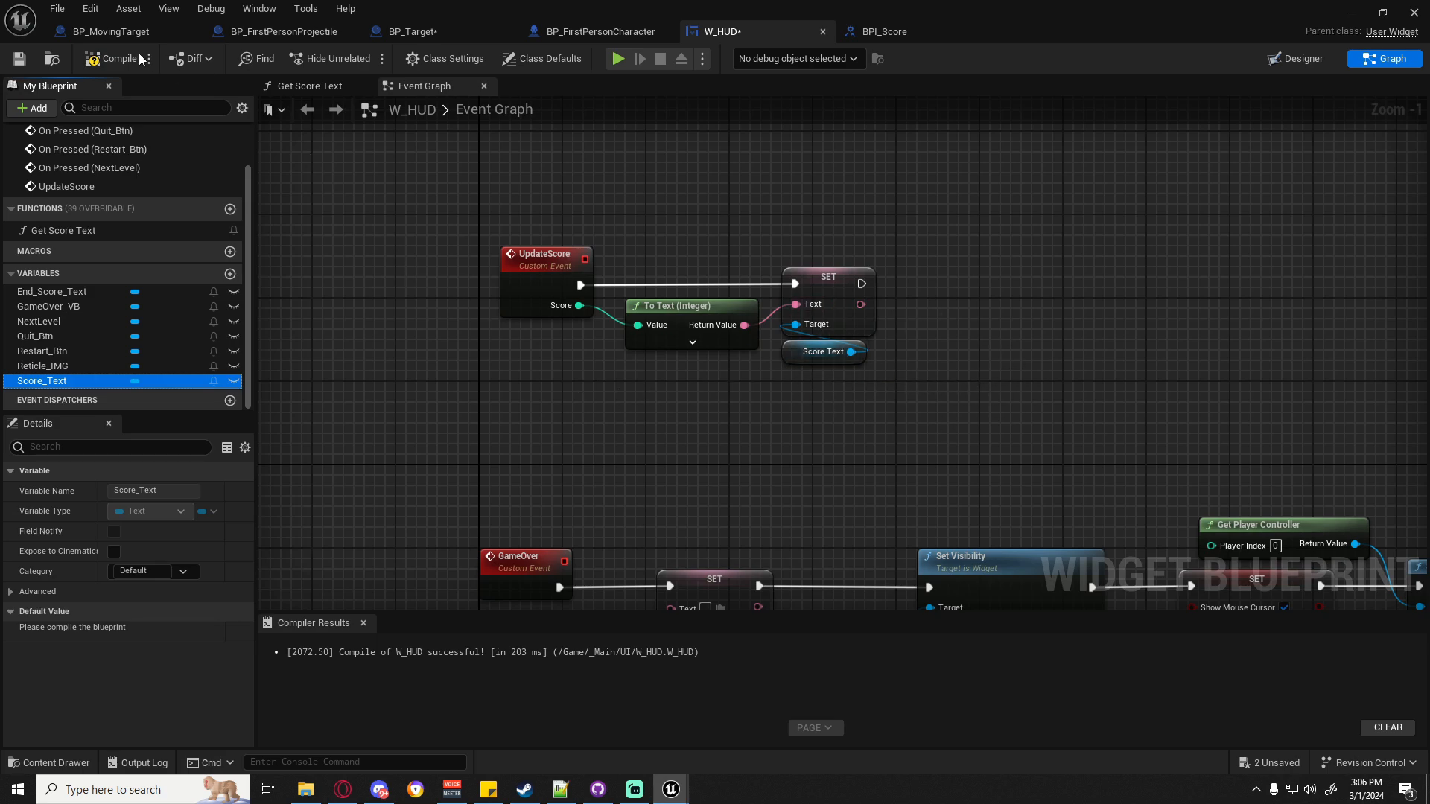
left_click(108, 59)
left_click(57, 8)
left_click(106, 99)
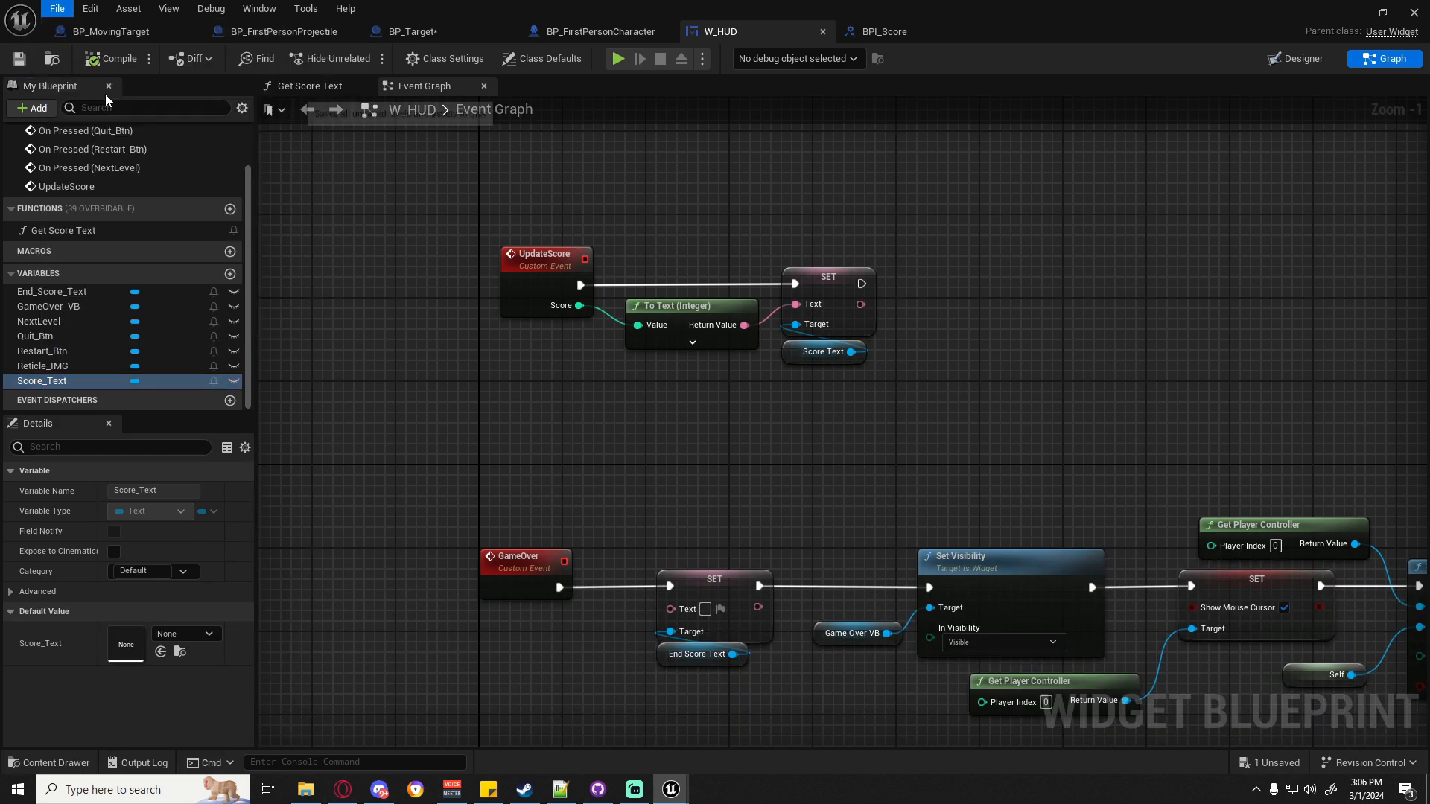
scroll(852, 445, "down", 1)
right_click_drag(853, 445, 694, 319)
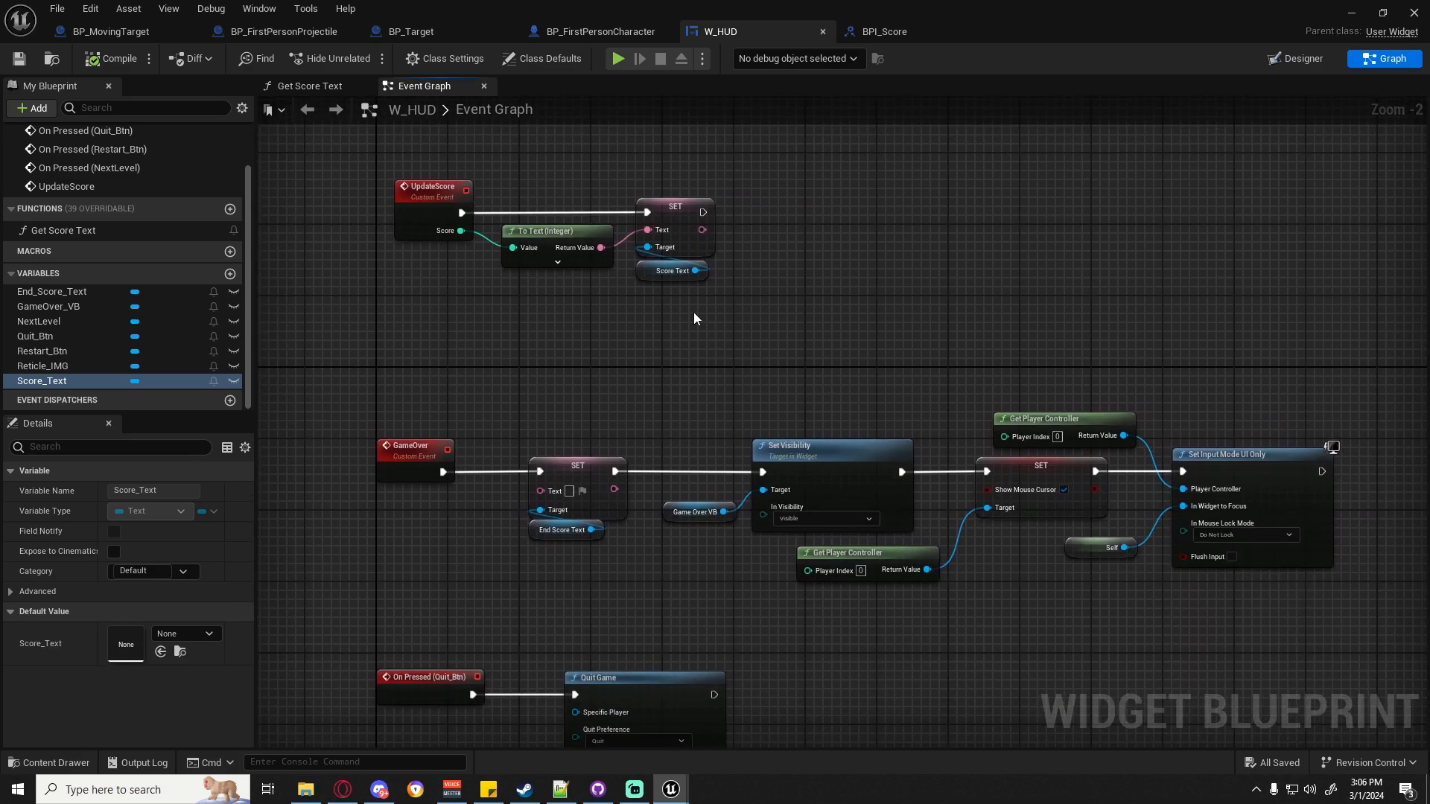
right_click_drag(692, 562, 676, 458)
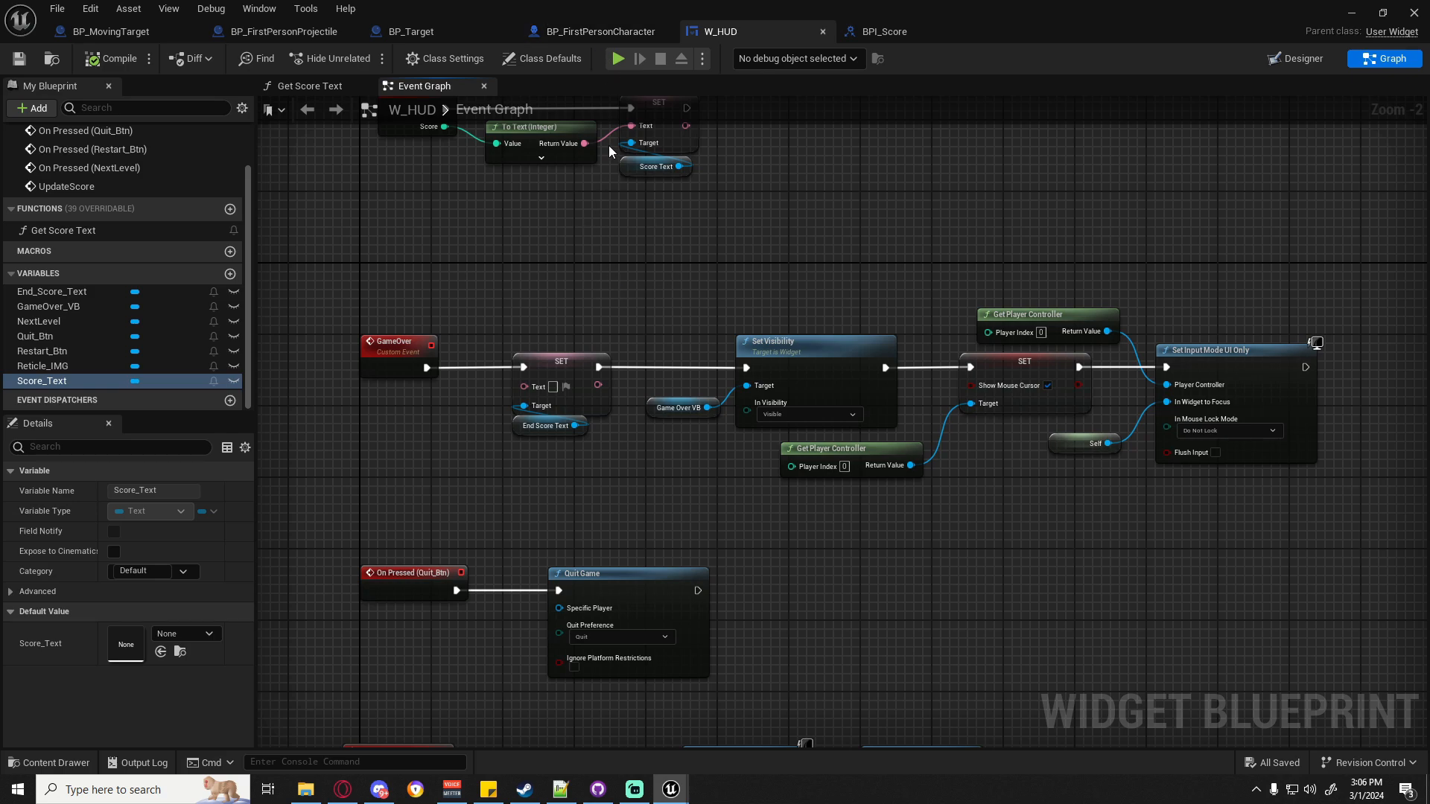
In BP_FirstPersonCharacter, call Update Score on HUD Ref after the Score SET node and feed it the new Score value.
left_click(588, 31)
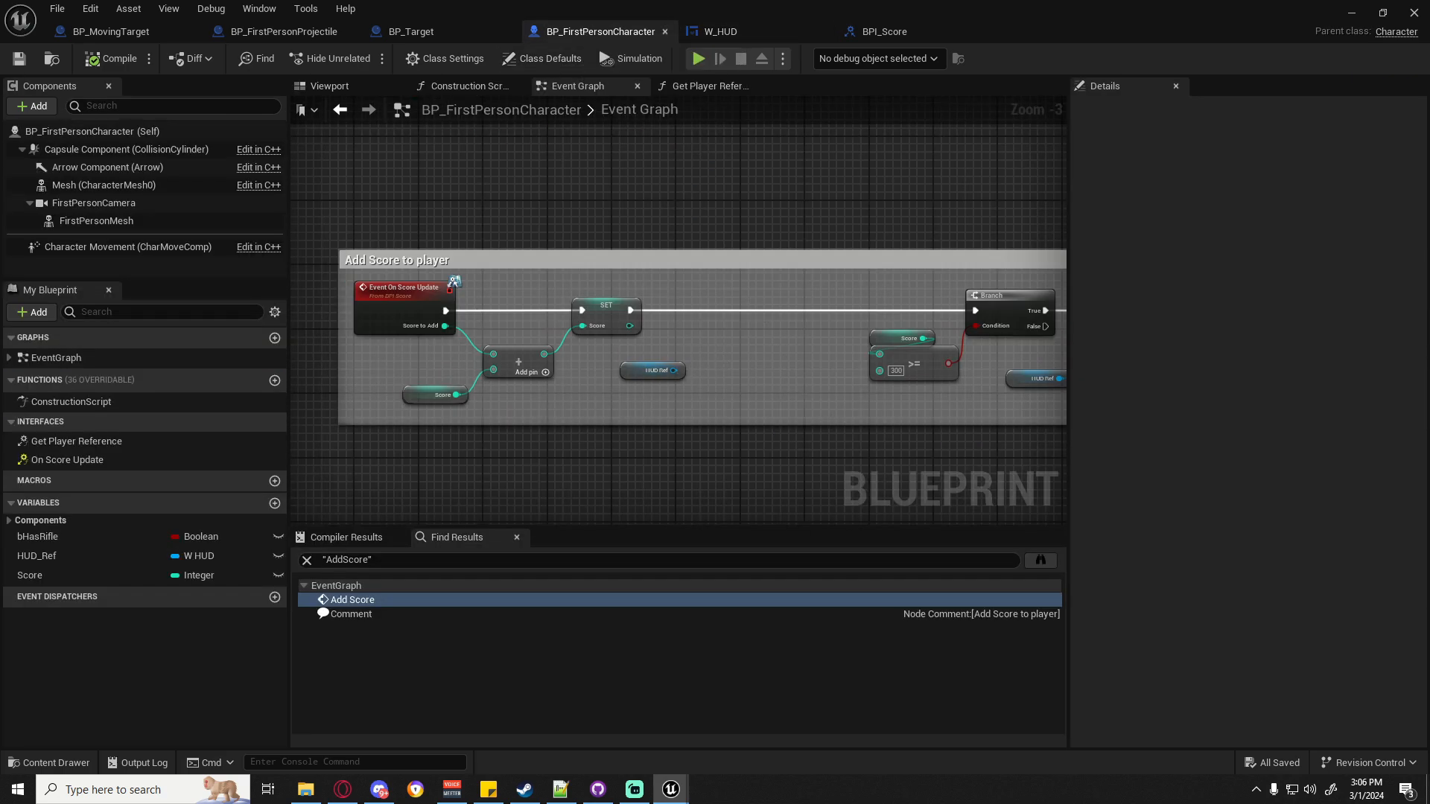
right_click_drag(882, 290, 612, 271)
left_click_drag(612, 271, 980, 373)
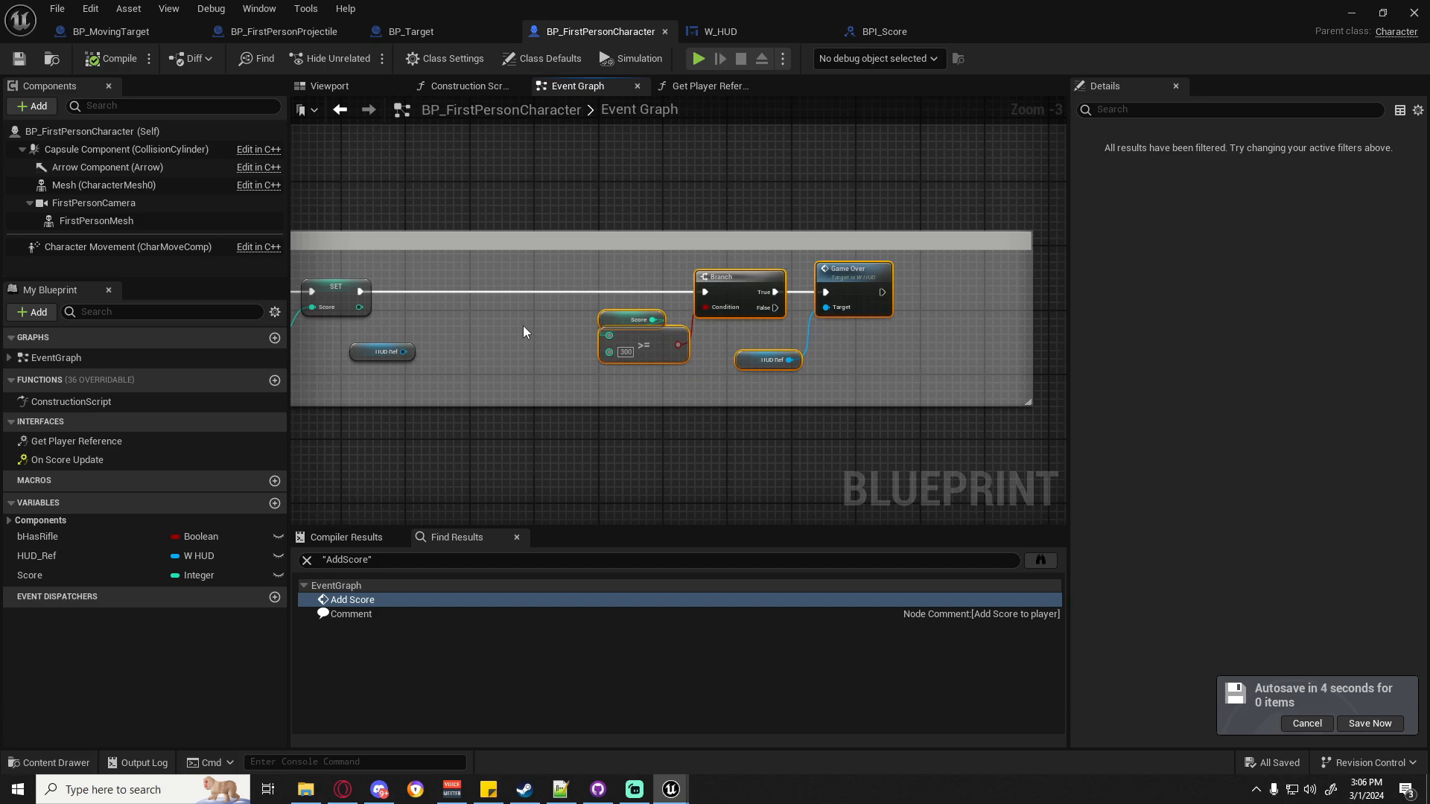
scroll(523, 325, "up", 3)
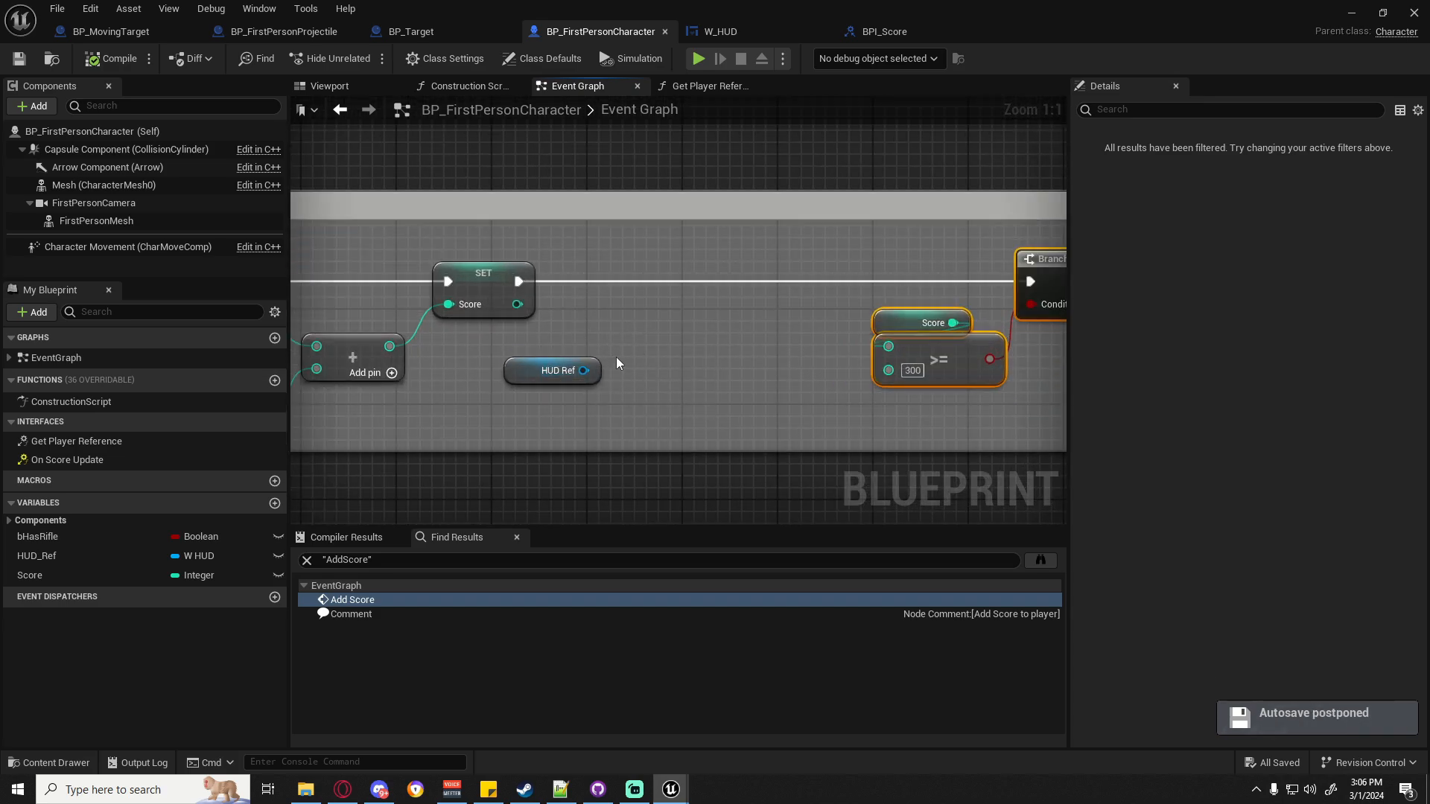
left_click(632, 342)
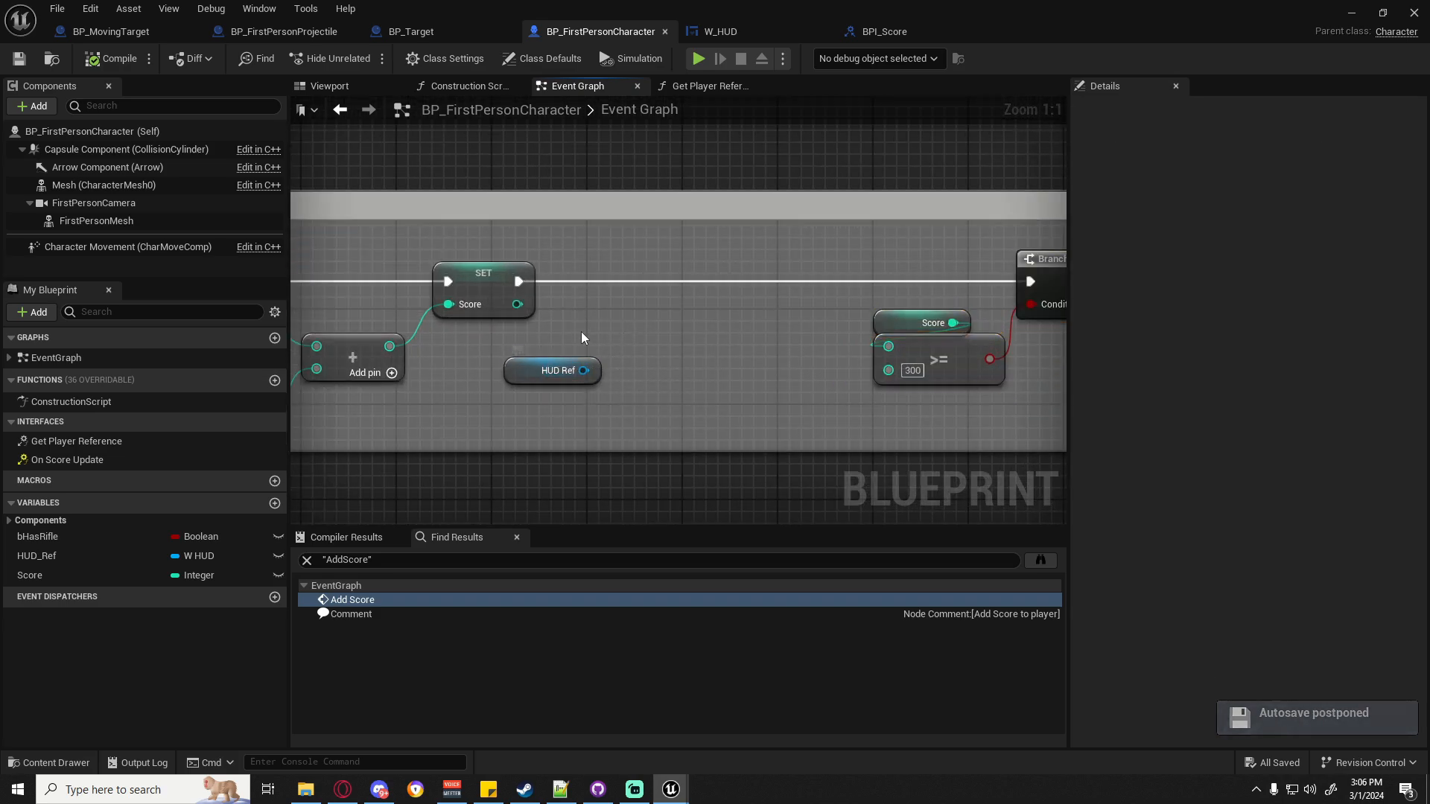
left_click(521, 372)
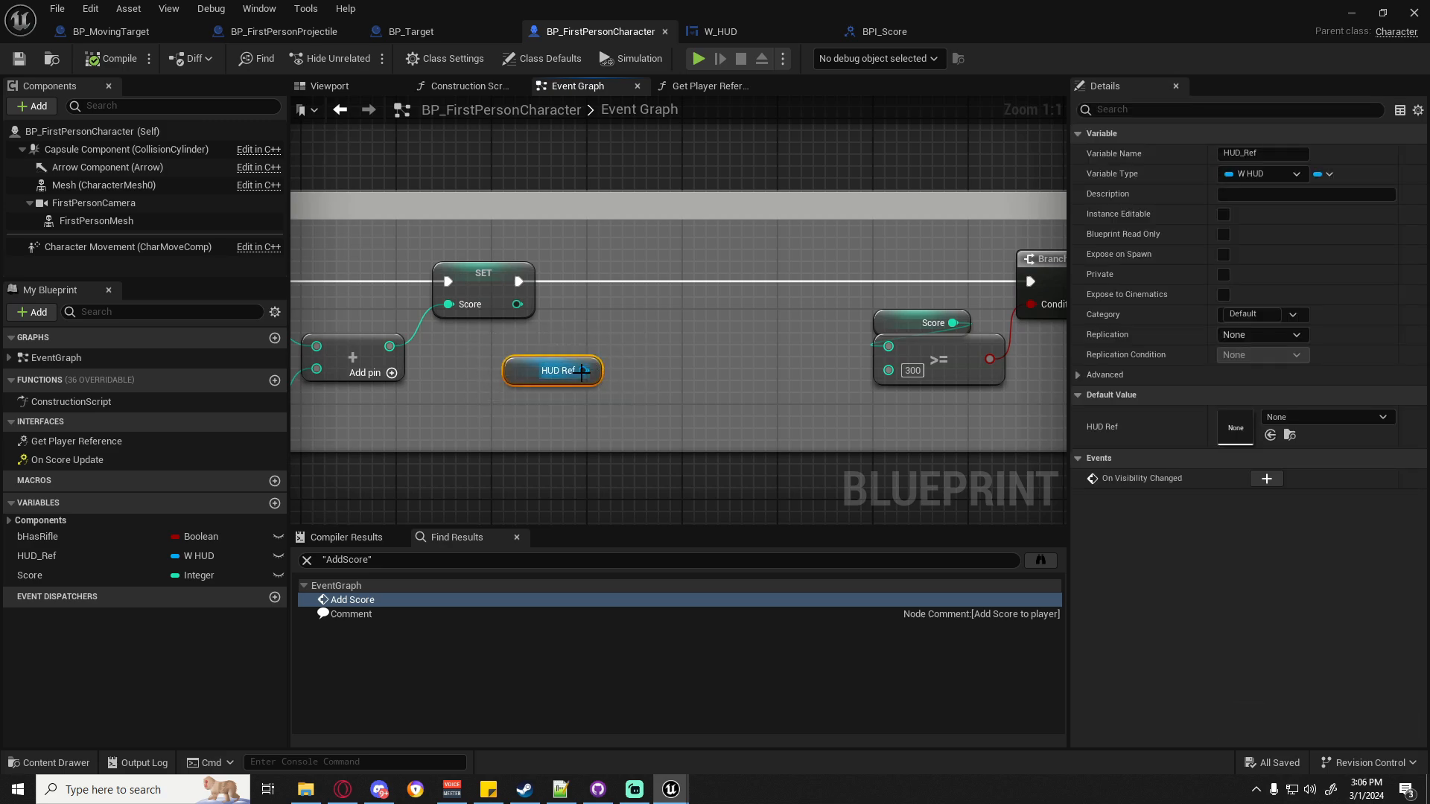
left_click_drag(584, 370, 637, 304)
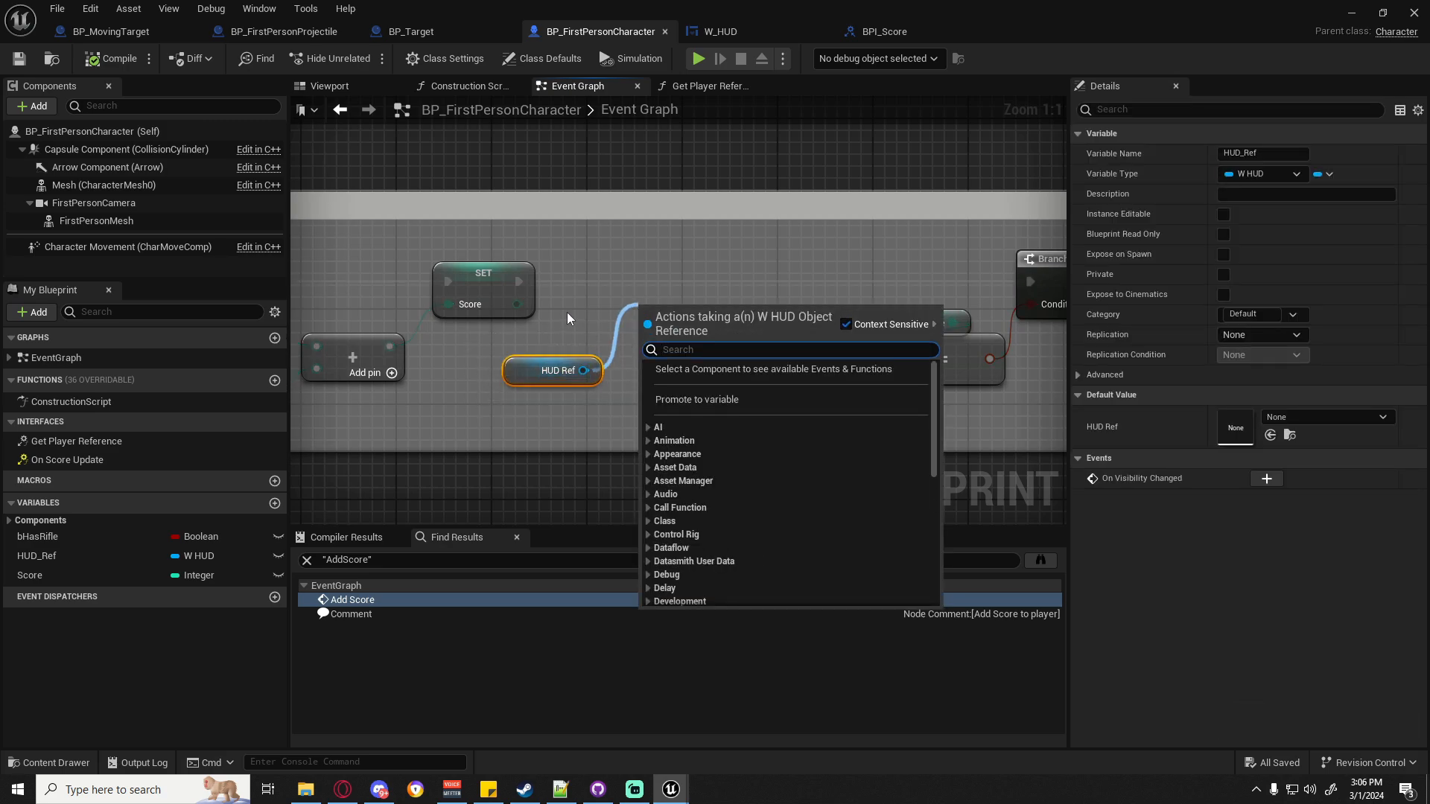
type("update")
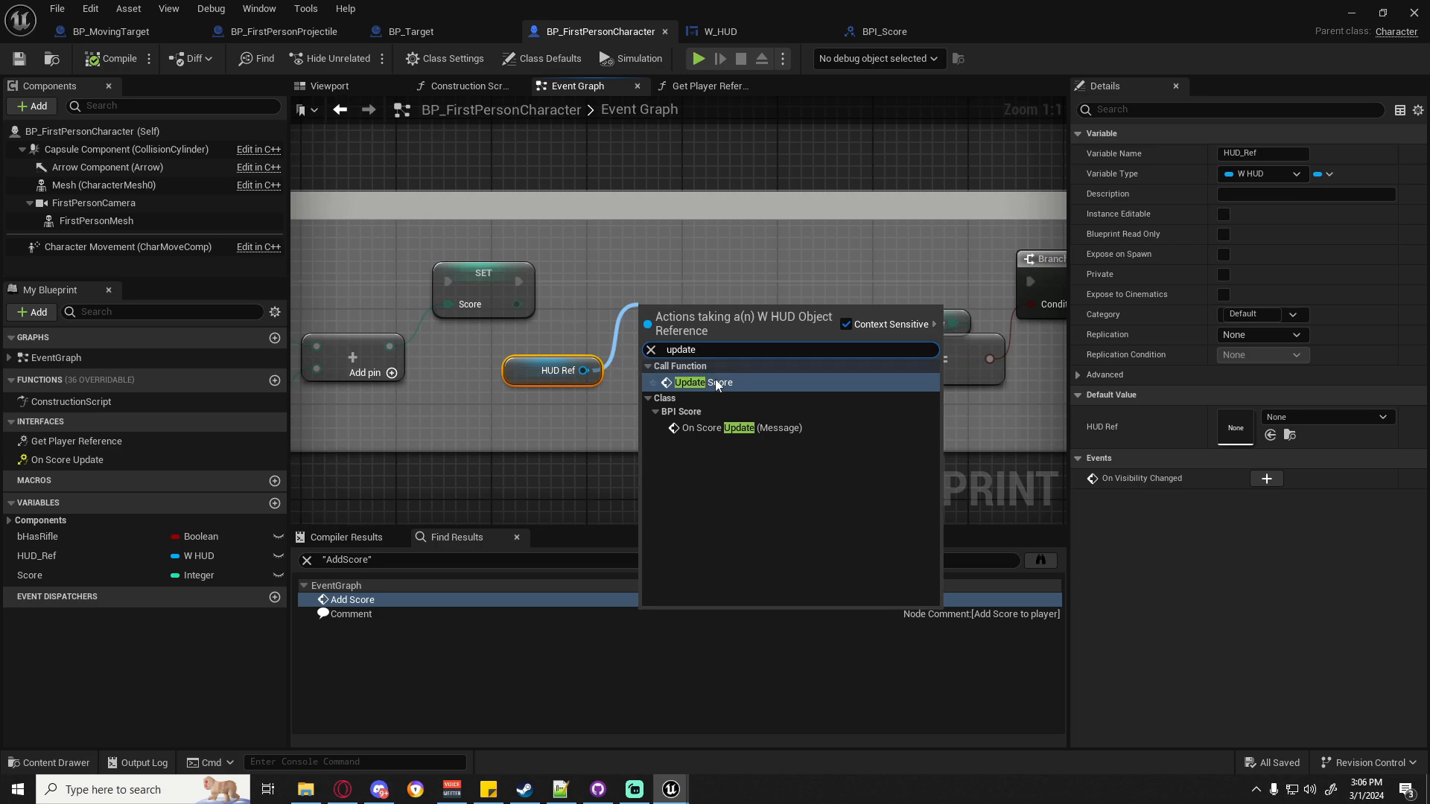
left_click(717, 382)
left_click_drag(696, 307, 661, 327)
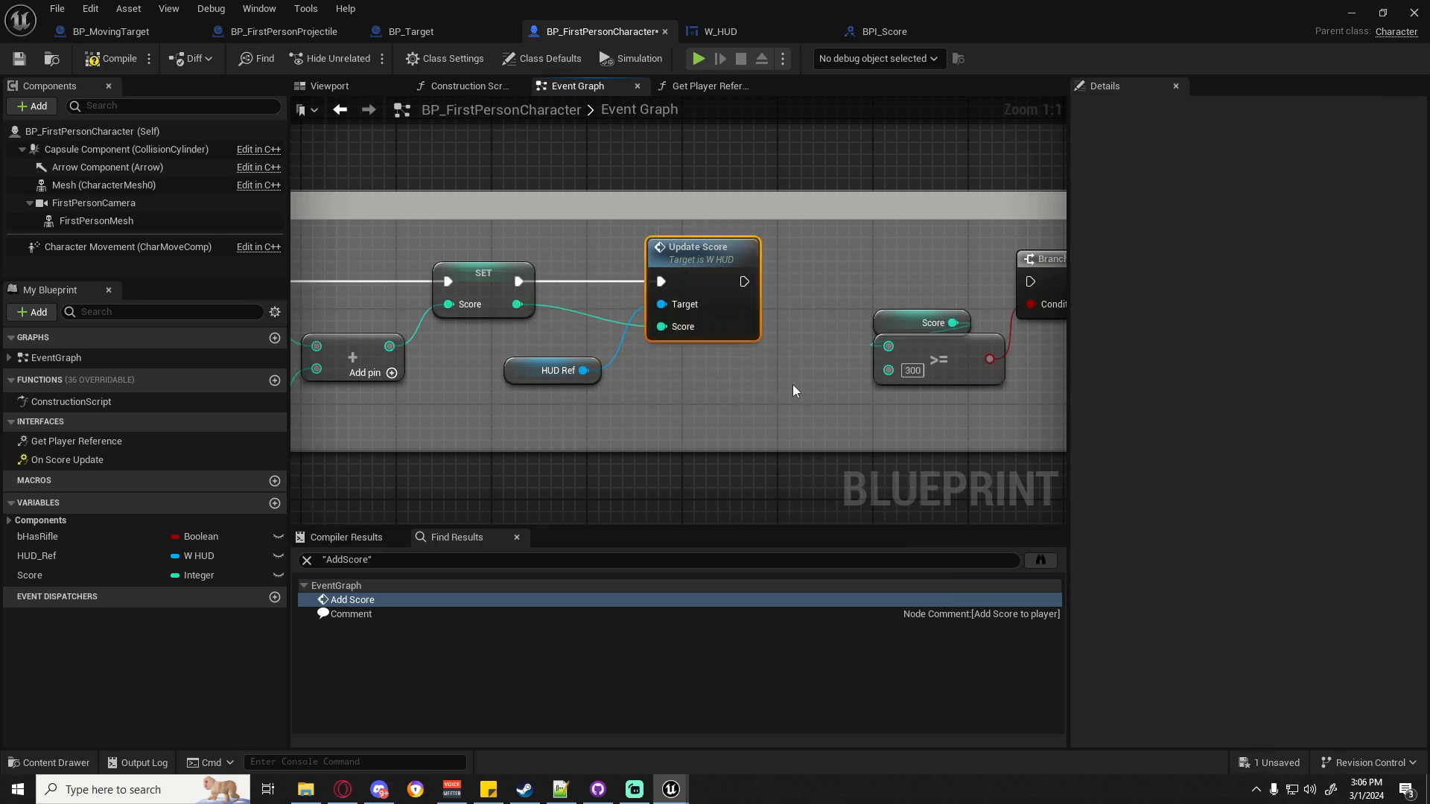
Connect Update Score's execution output to the Branch node, then compile BP_FirstPersonCharacter and save all assets.
right_click_drag(794, 391, 622, 391)
left_click_drag(572, 282, 858, 283)
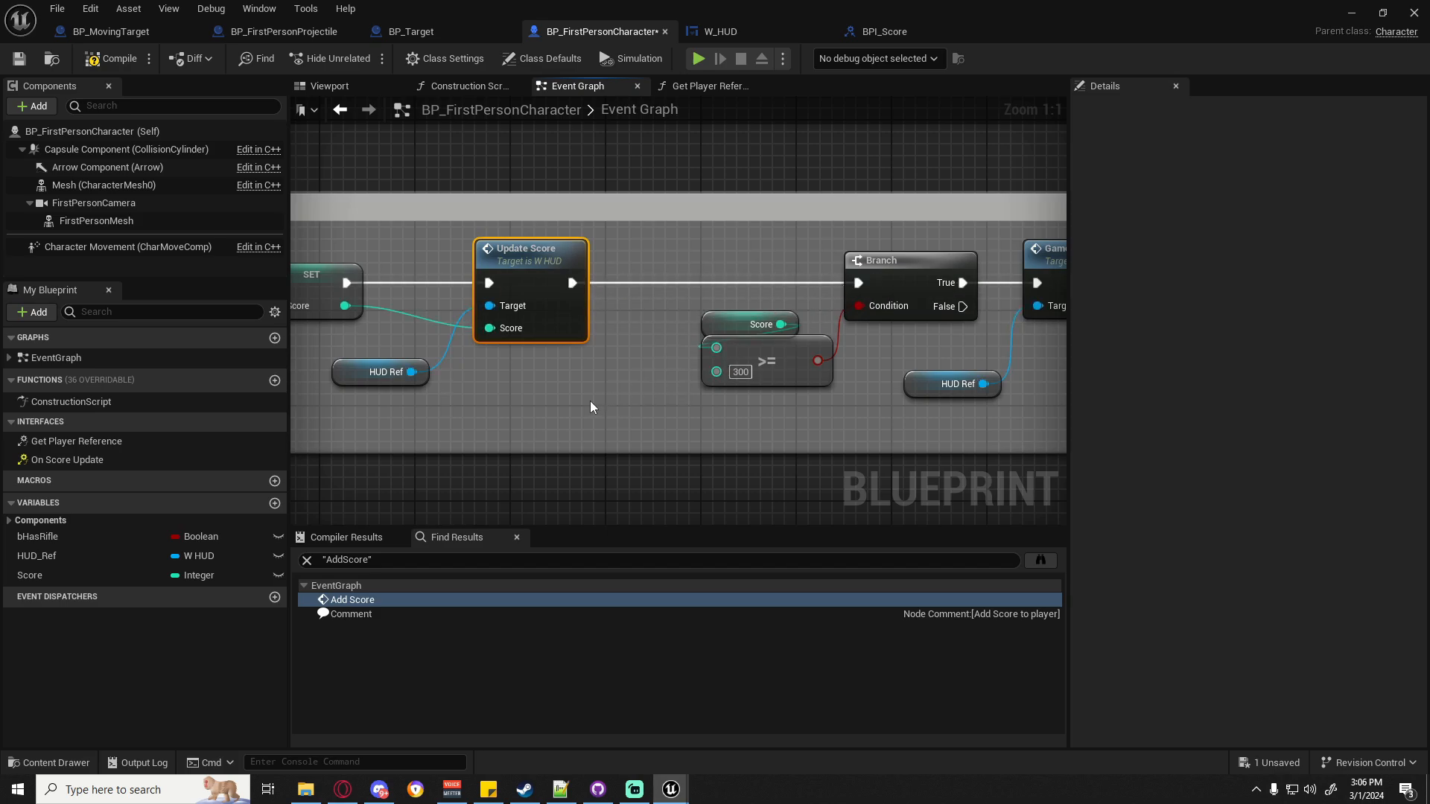
left_click(112, 65)
left_click(18, 61)
left_click(57, 9)
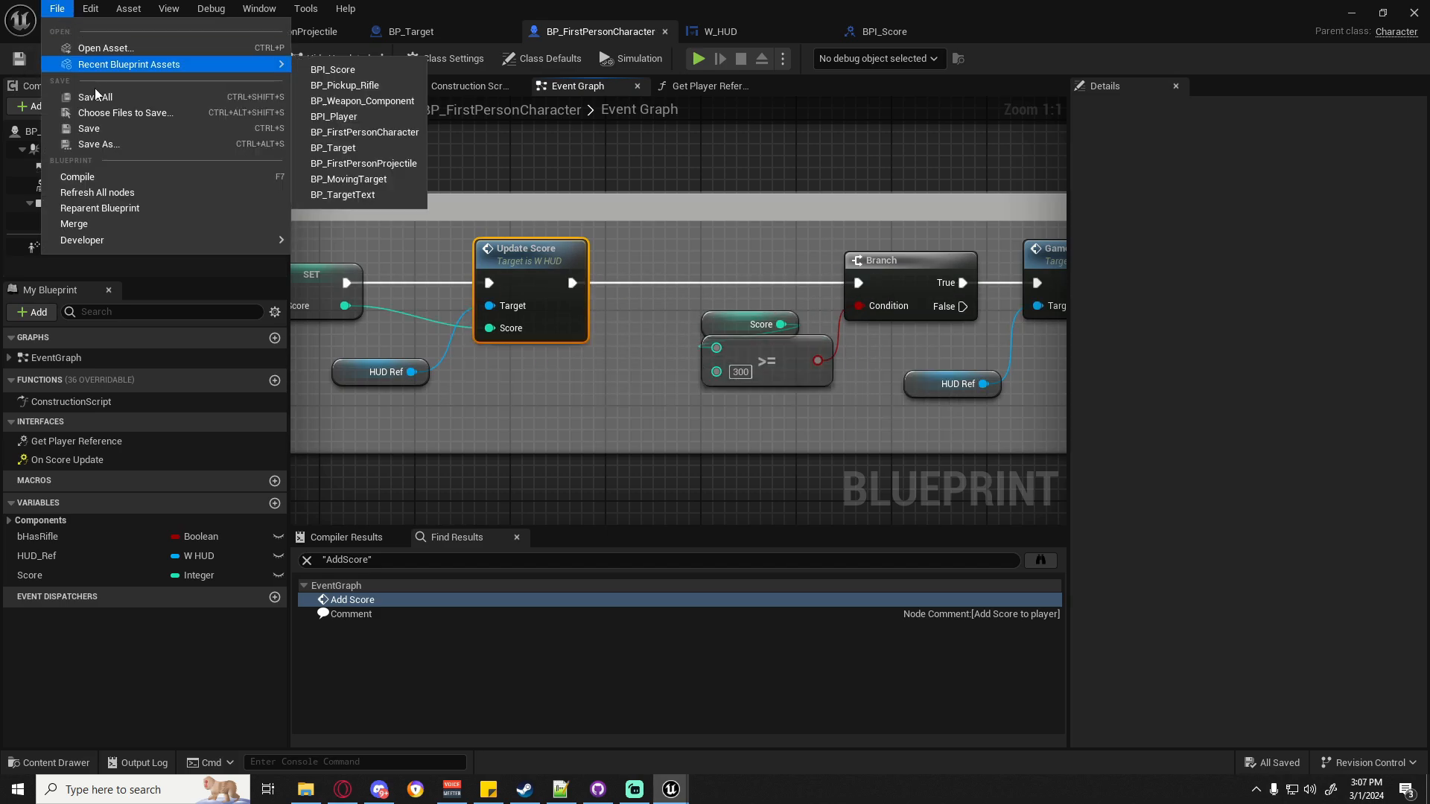
left_click(110, 95)
Close the Blueprint search results and play-test FirstPersonMap, shooting targets to check the HUD score and the game-over screen.
left_click(1350, 12)
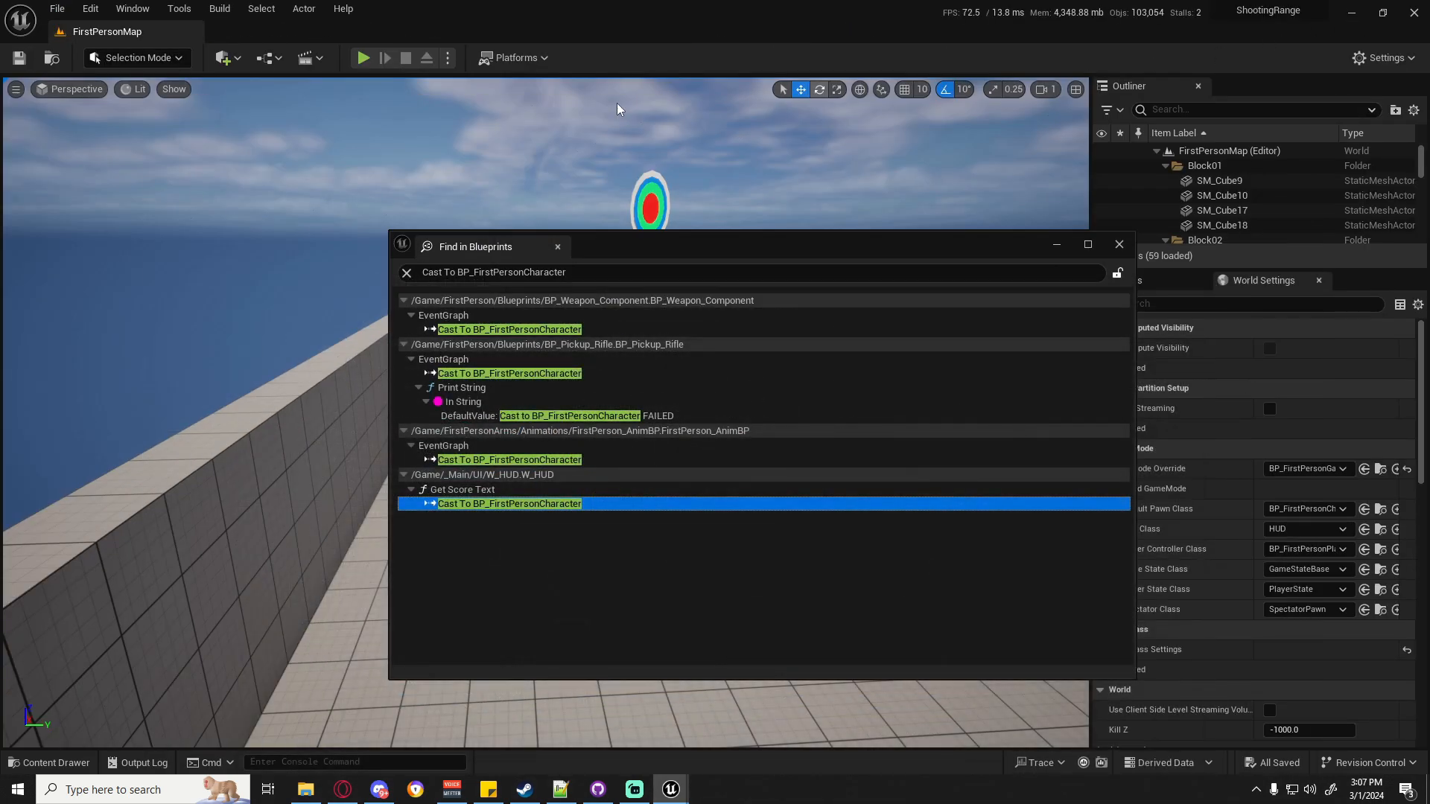
left_click(1119, 244)
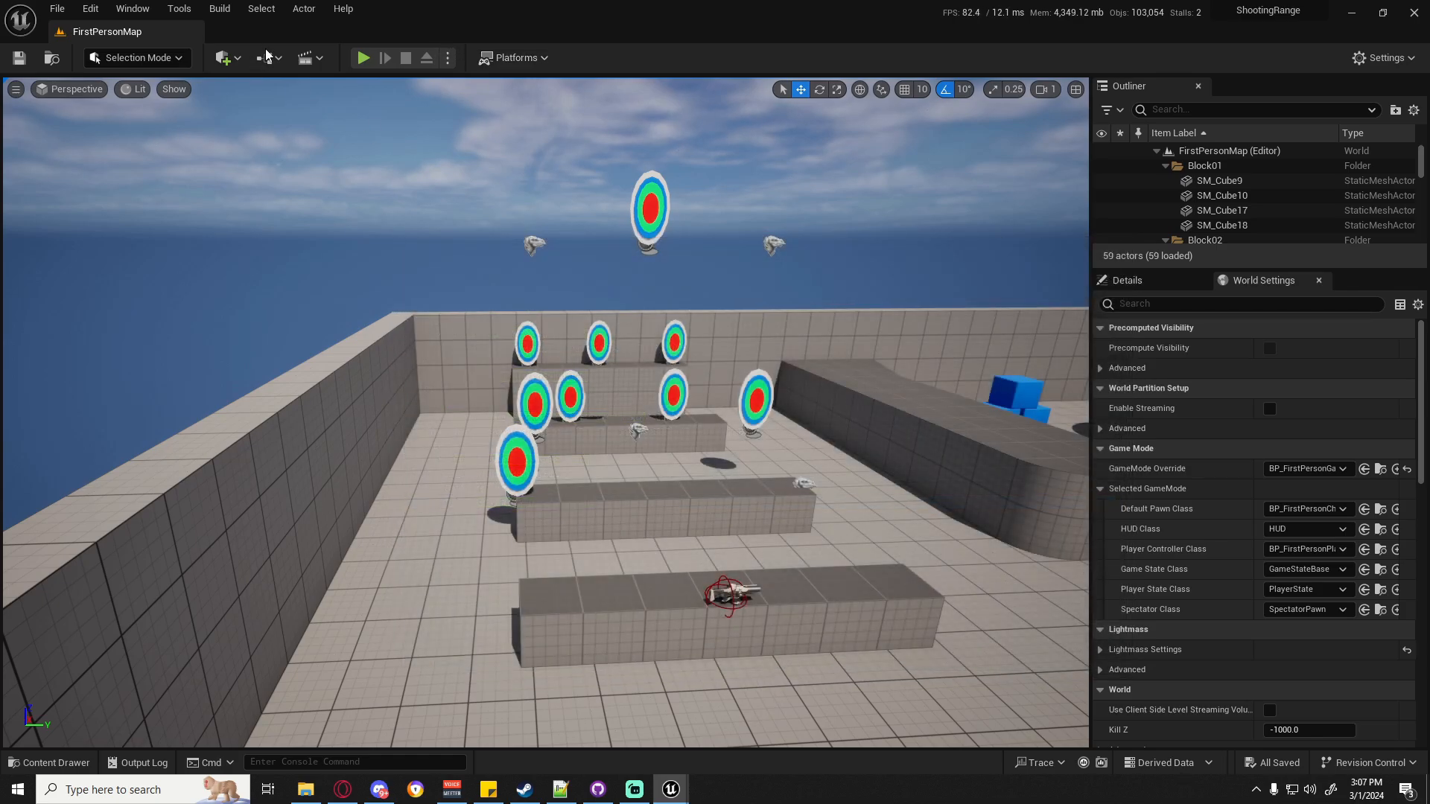
left_click(362, 58)
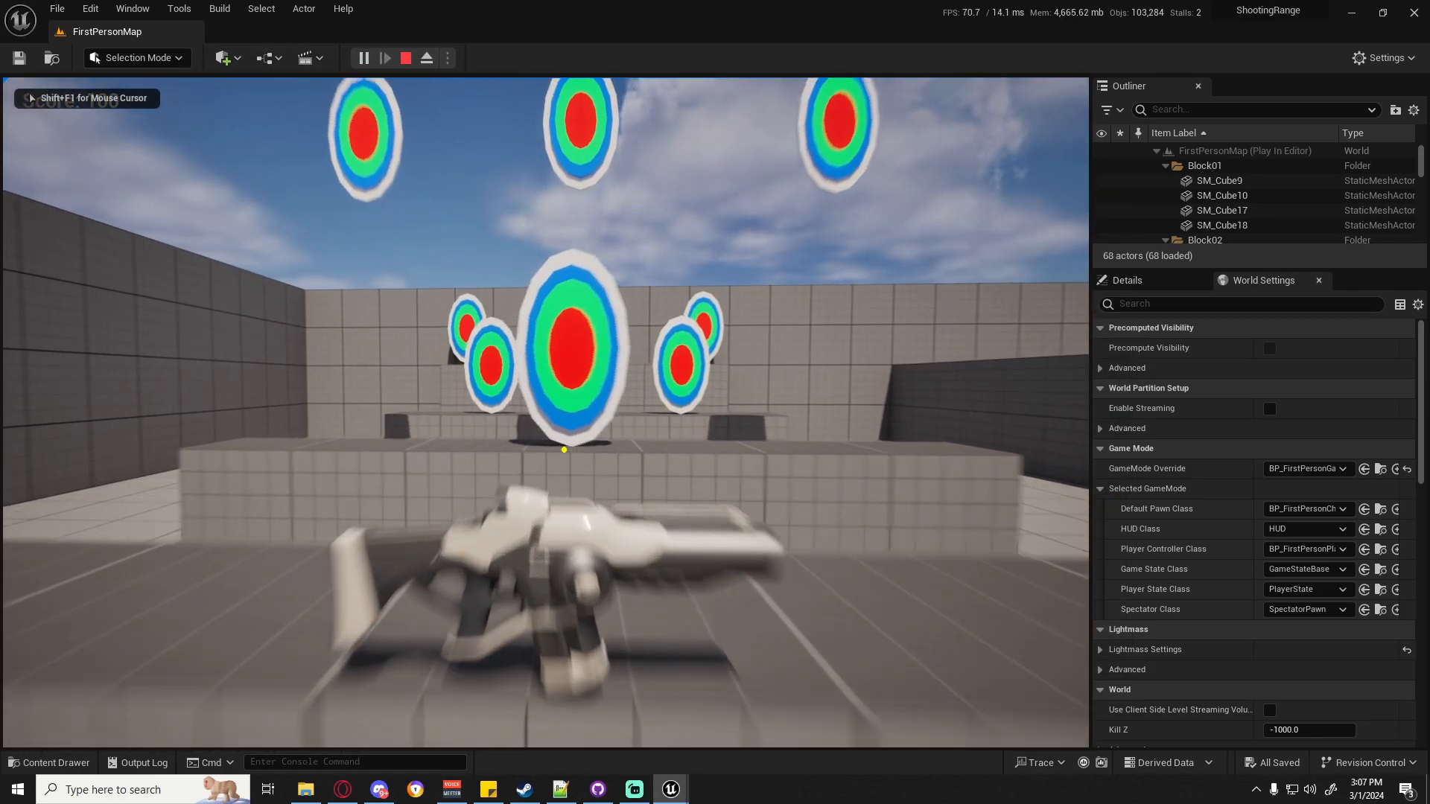
key("w")
key("s")
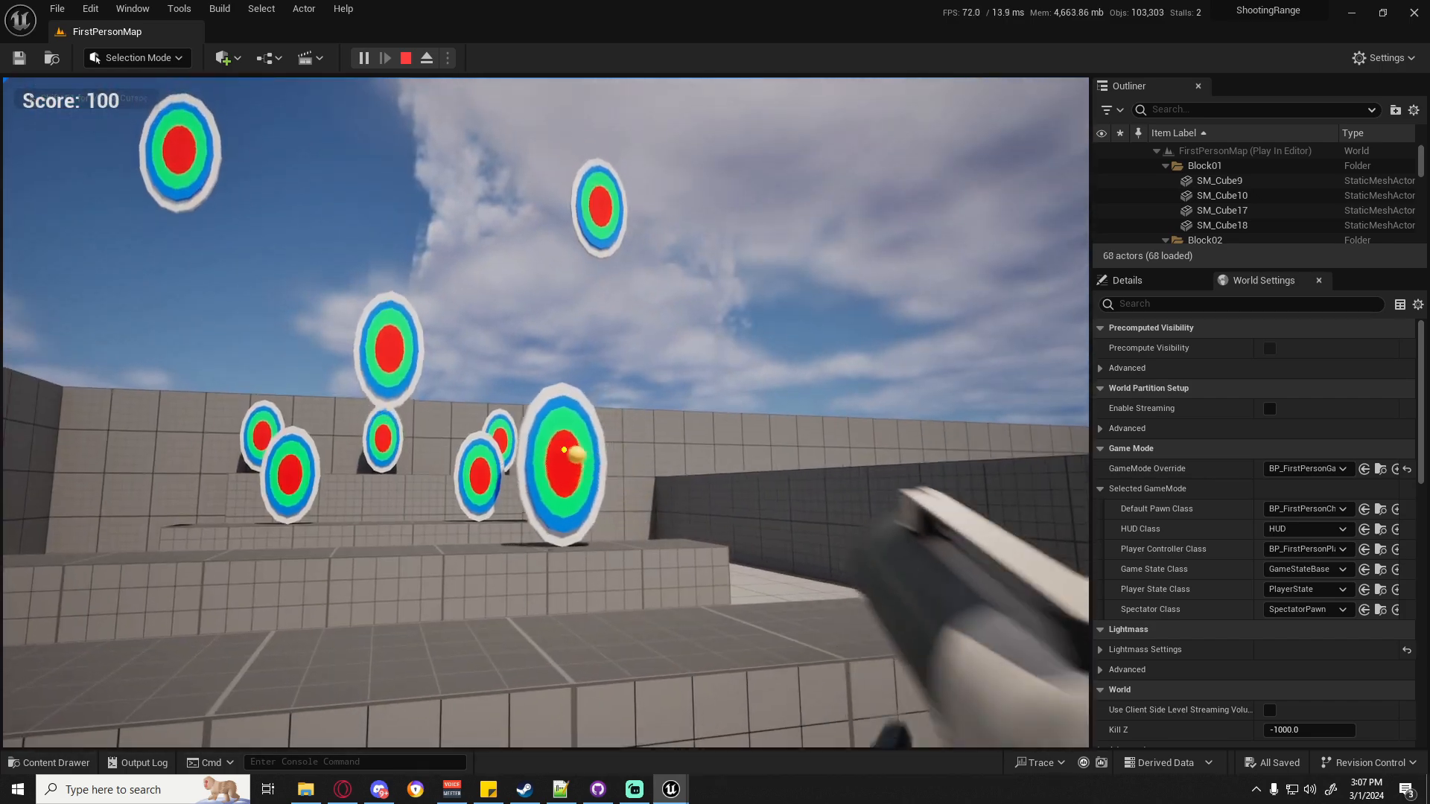
left_click(564, 449)
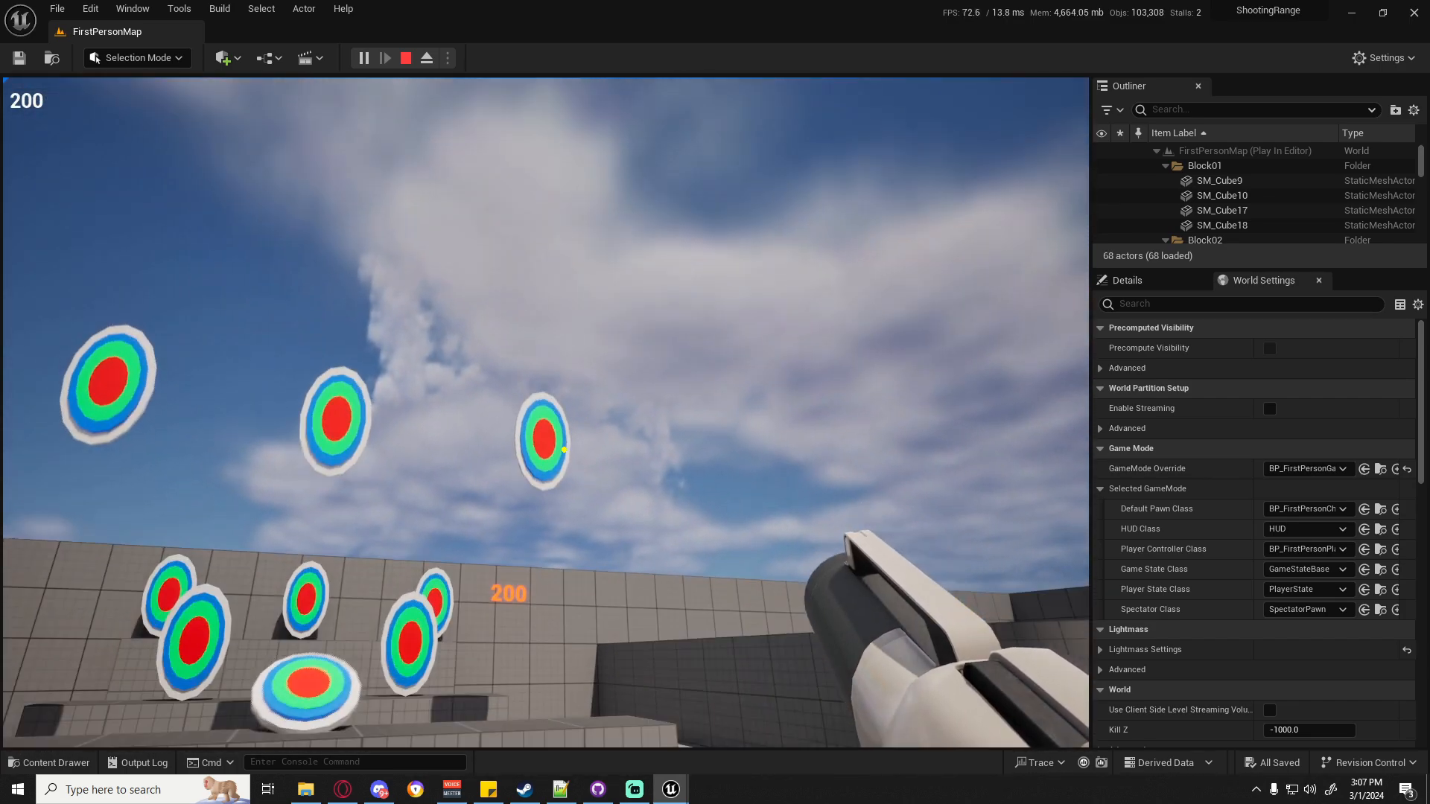
left_click(564, 450)
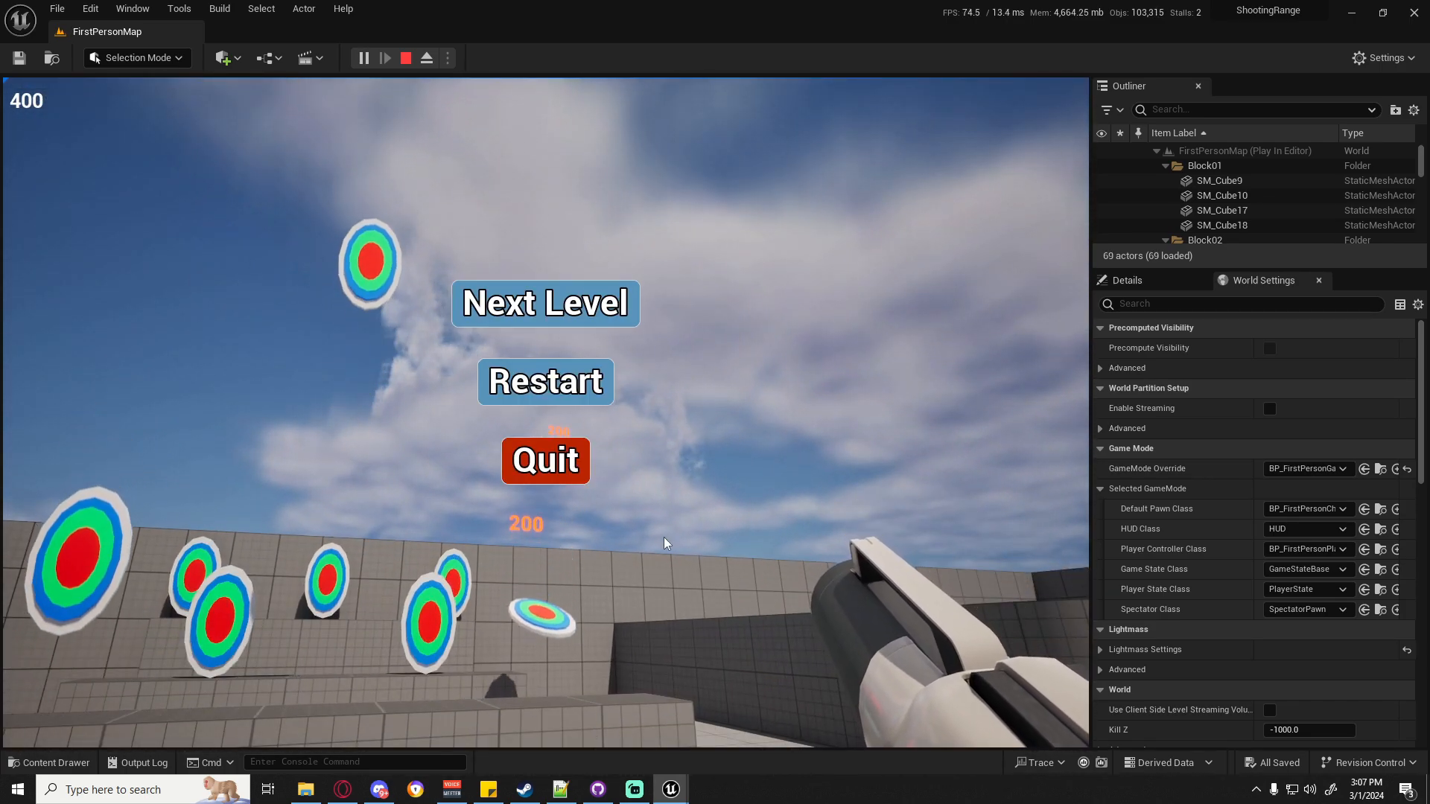
key("Escape")
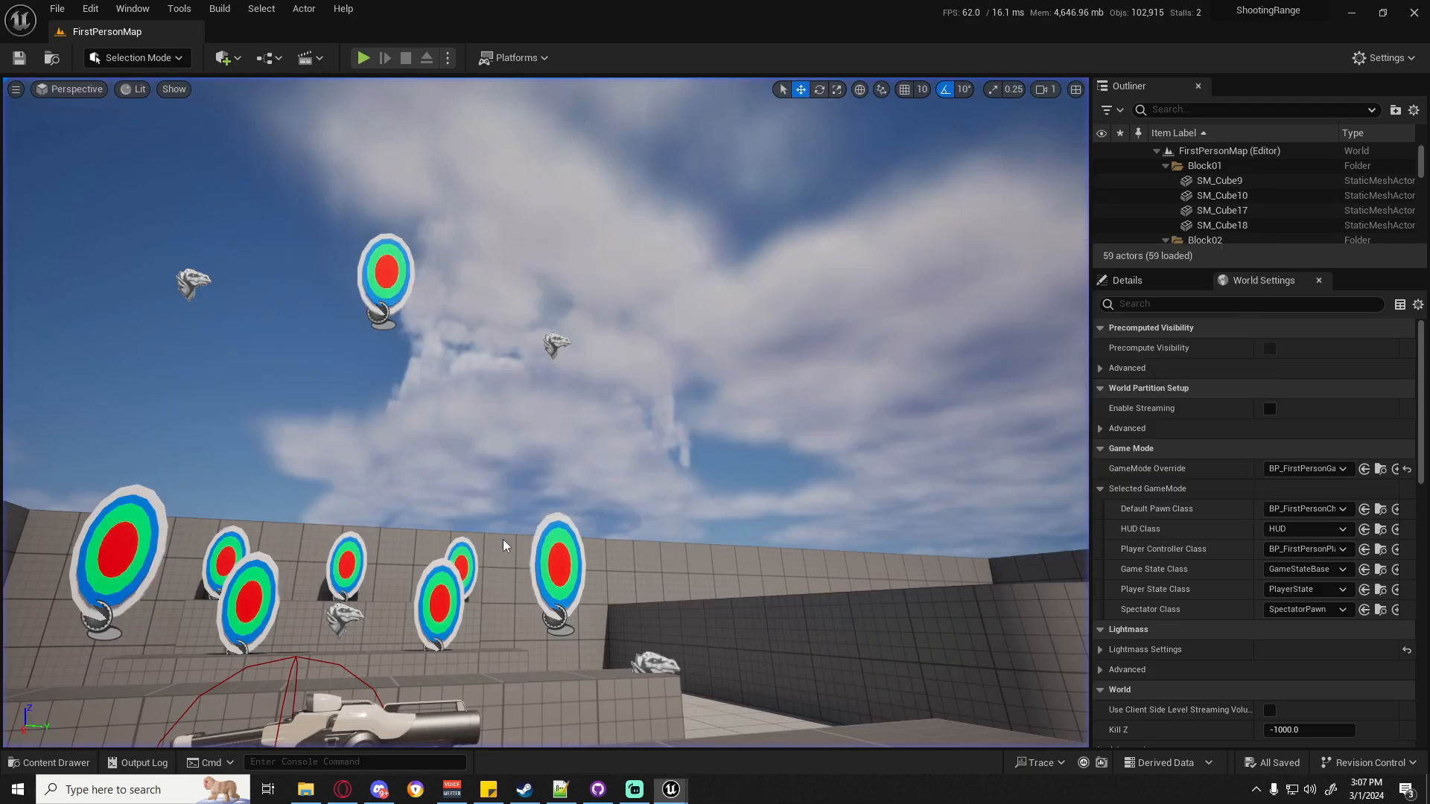
Return to W_HUD's event graph and examine how the UpdateScore and GameOver events set their text.
key("alt+Tab")
right_click_drag(523, 492, 659, 257)
scroll(611, 379, "down", 6)
right_click_drag(514, 429, 729, 264)
left_click(726, 34)
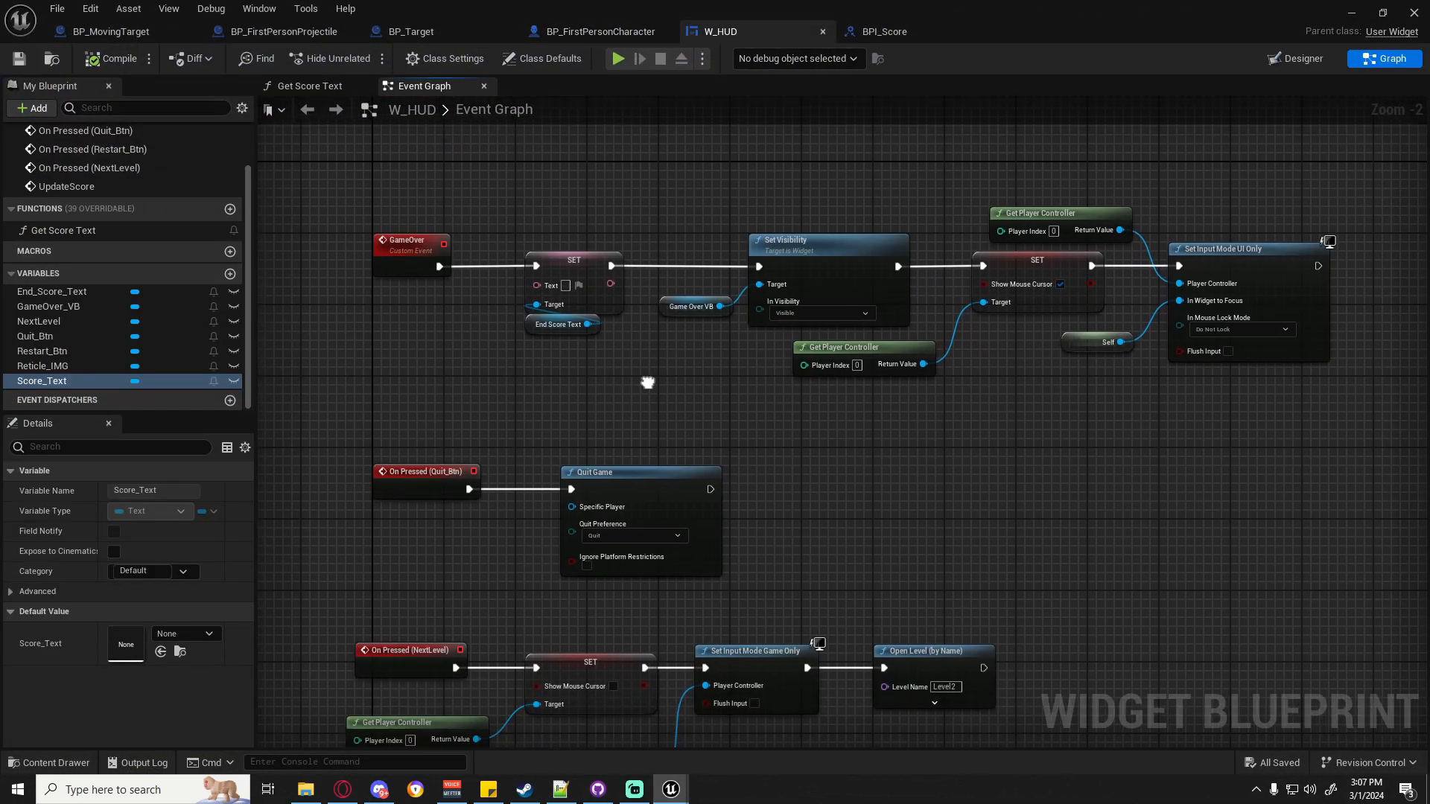
right_click_drag(648, 383, 652, 343)
scroll(496, 263, "up", 2)
right_click_drag(474, 278, 531, 389)
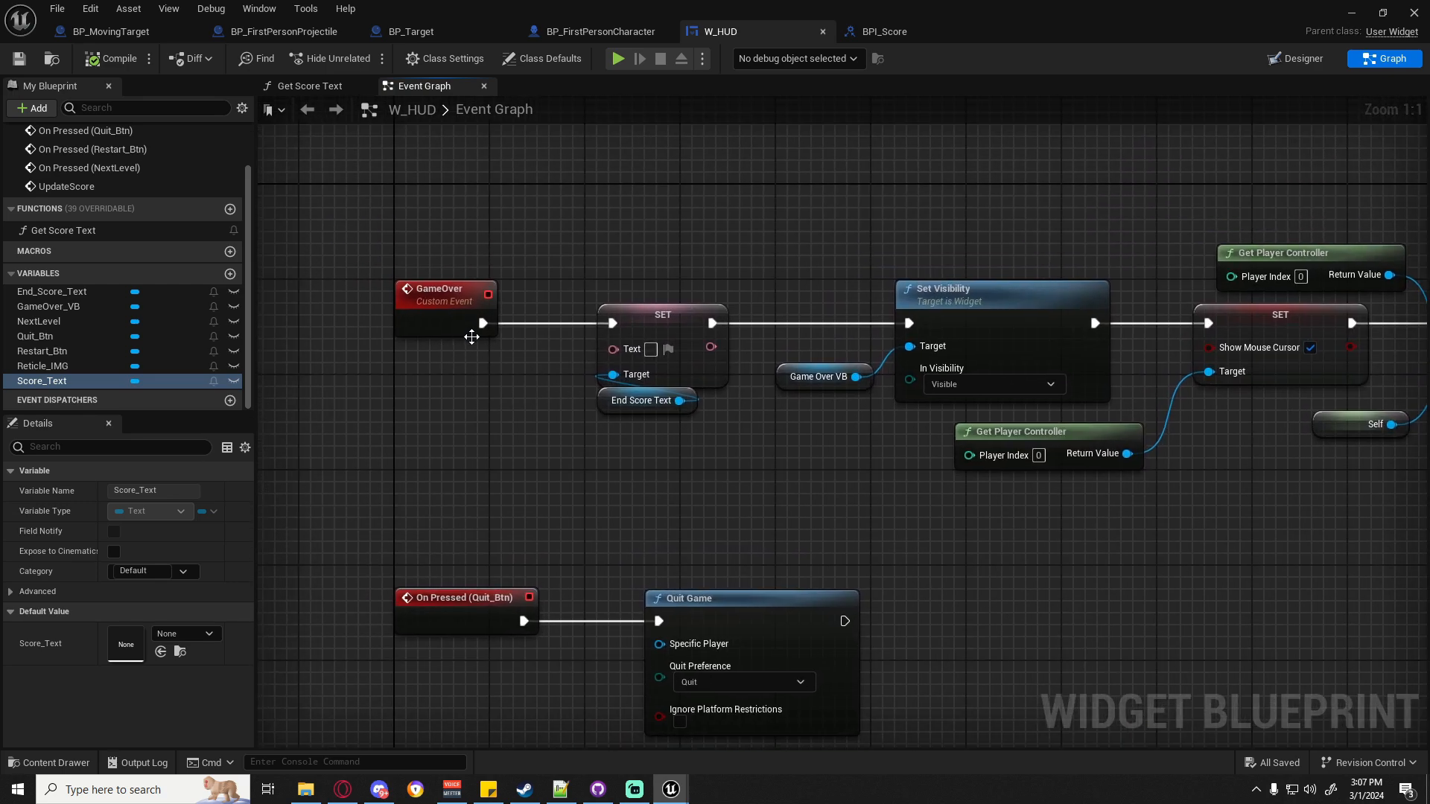
right_click_drag(448, 420, 529, 457)
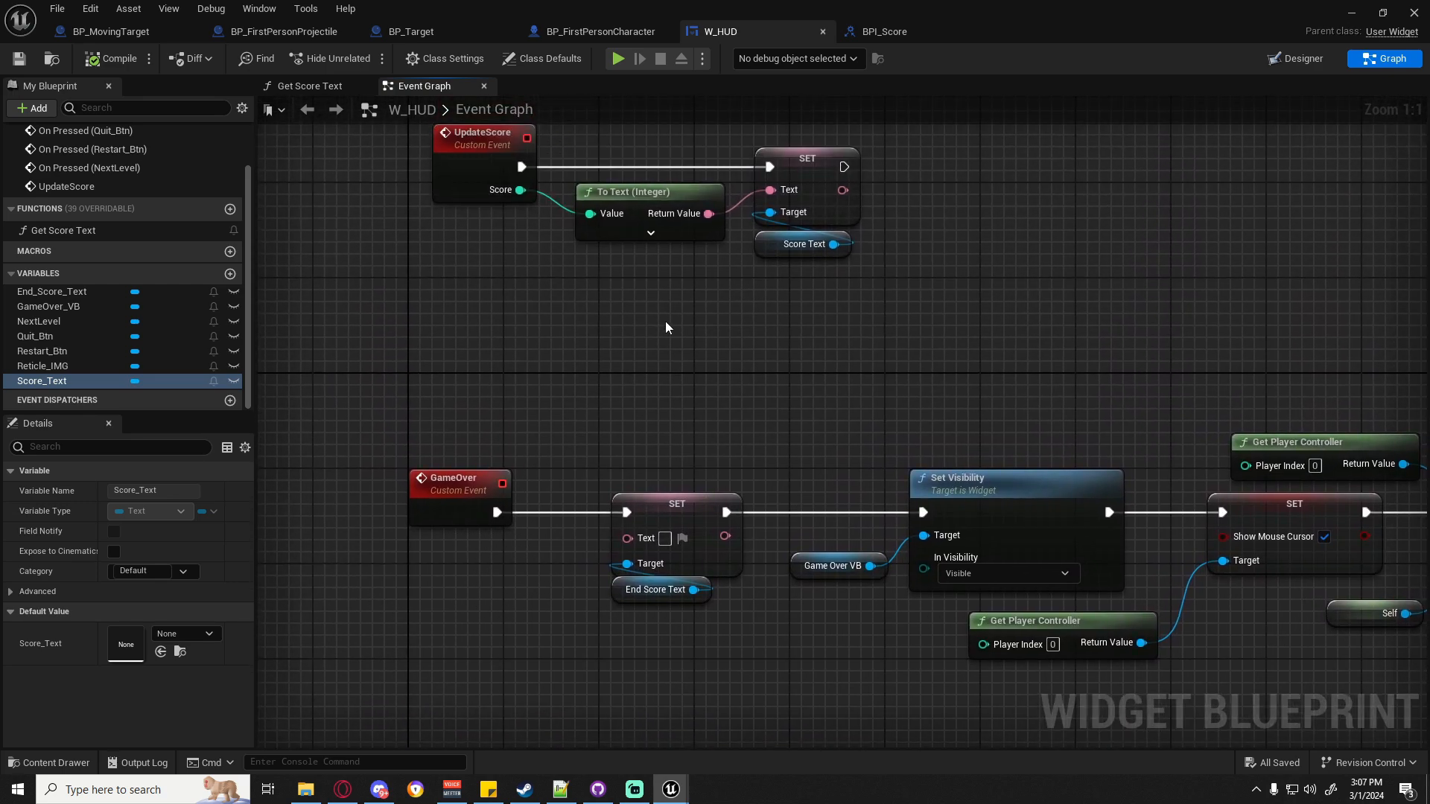
left_click_drag(881, 157, 659, 292)
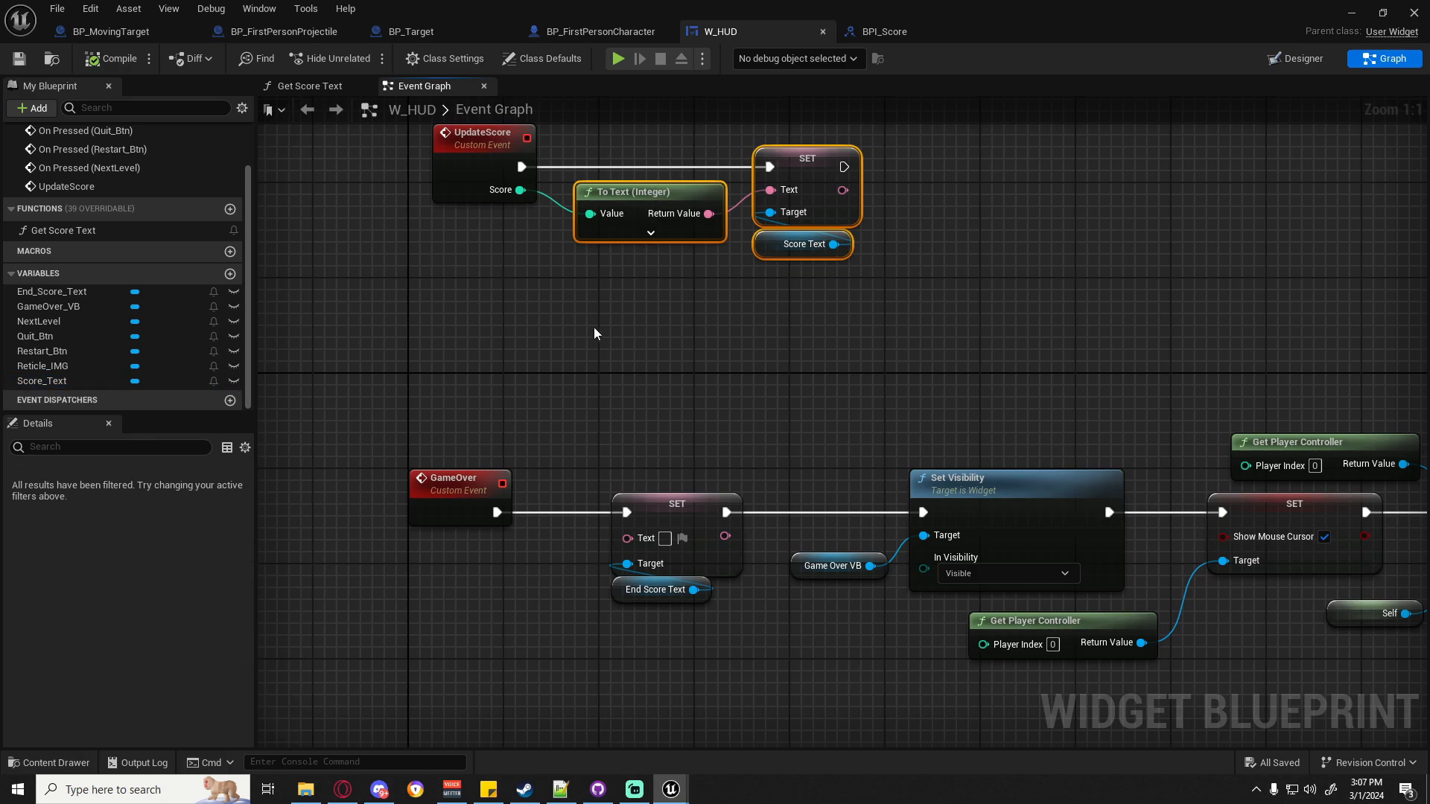
right_click_drag(736, 346, 641, 381)
right_click_drag(544, 419, 501, 390)
Add a Text input to the GameOver event from the End Score Text SET node, then compile and save W_HUD.
left_click(432, 504)
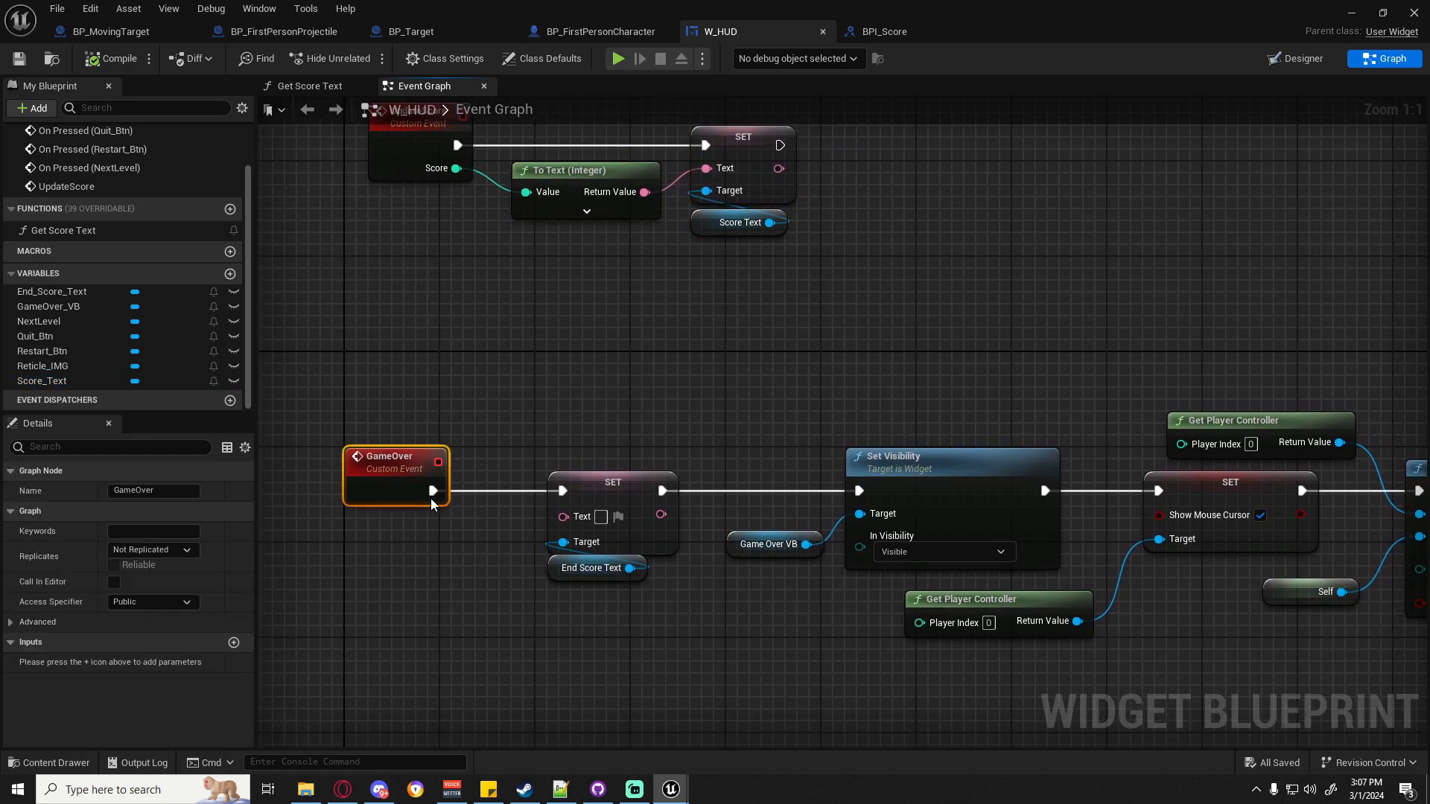
left_click_drag(554, 516, 445, 503)
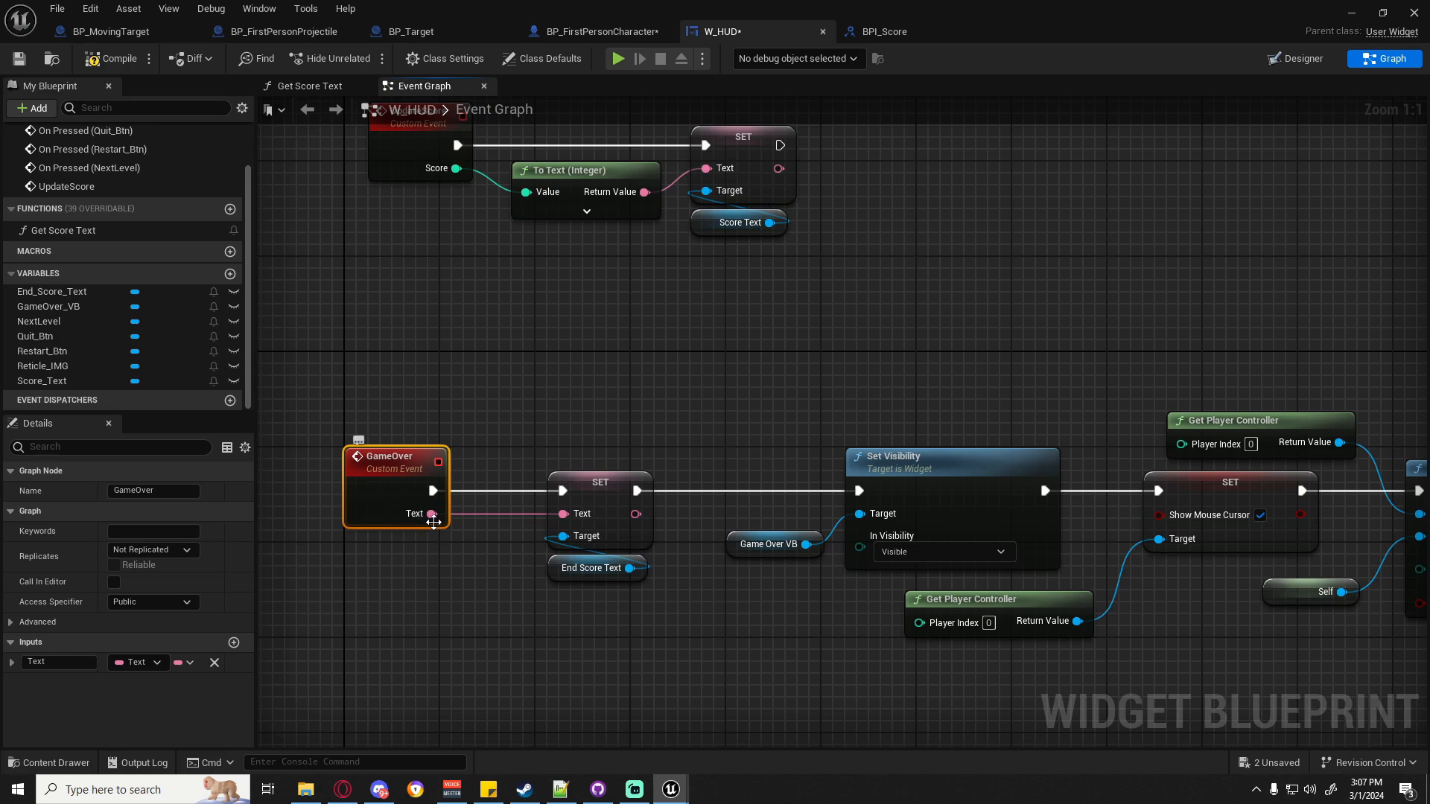
left_click(112, 58)
left_click(19, 58)
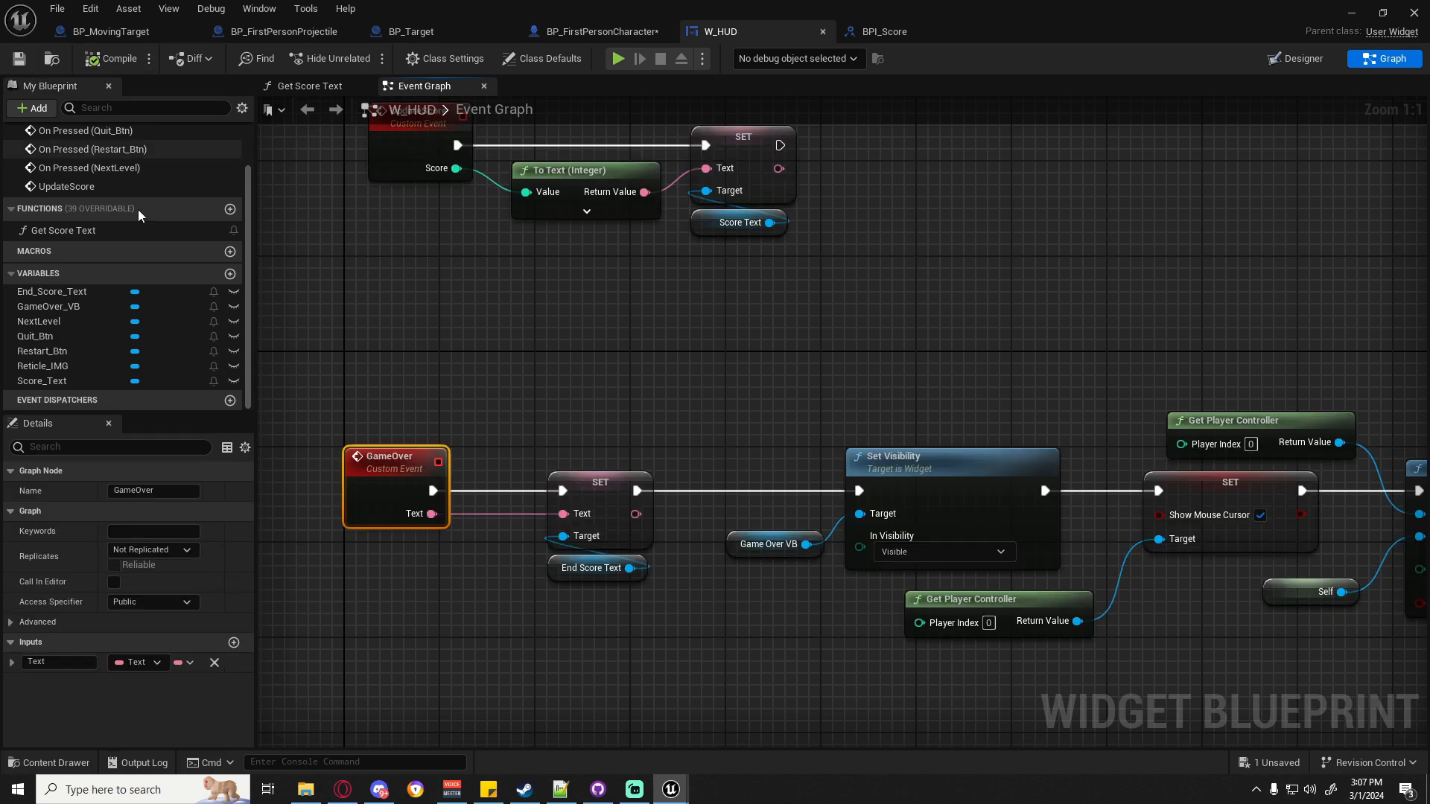
Disconnect GameOver's Text input and feed the End Score Text SET node from a copy of the To Text (Integer) node.
left_click(431, 513, "alt")
left_click_drag(377, 517, 317, 516)
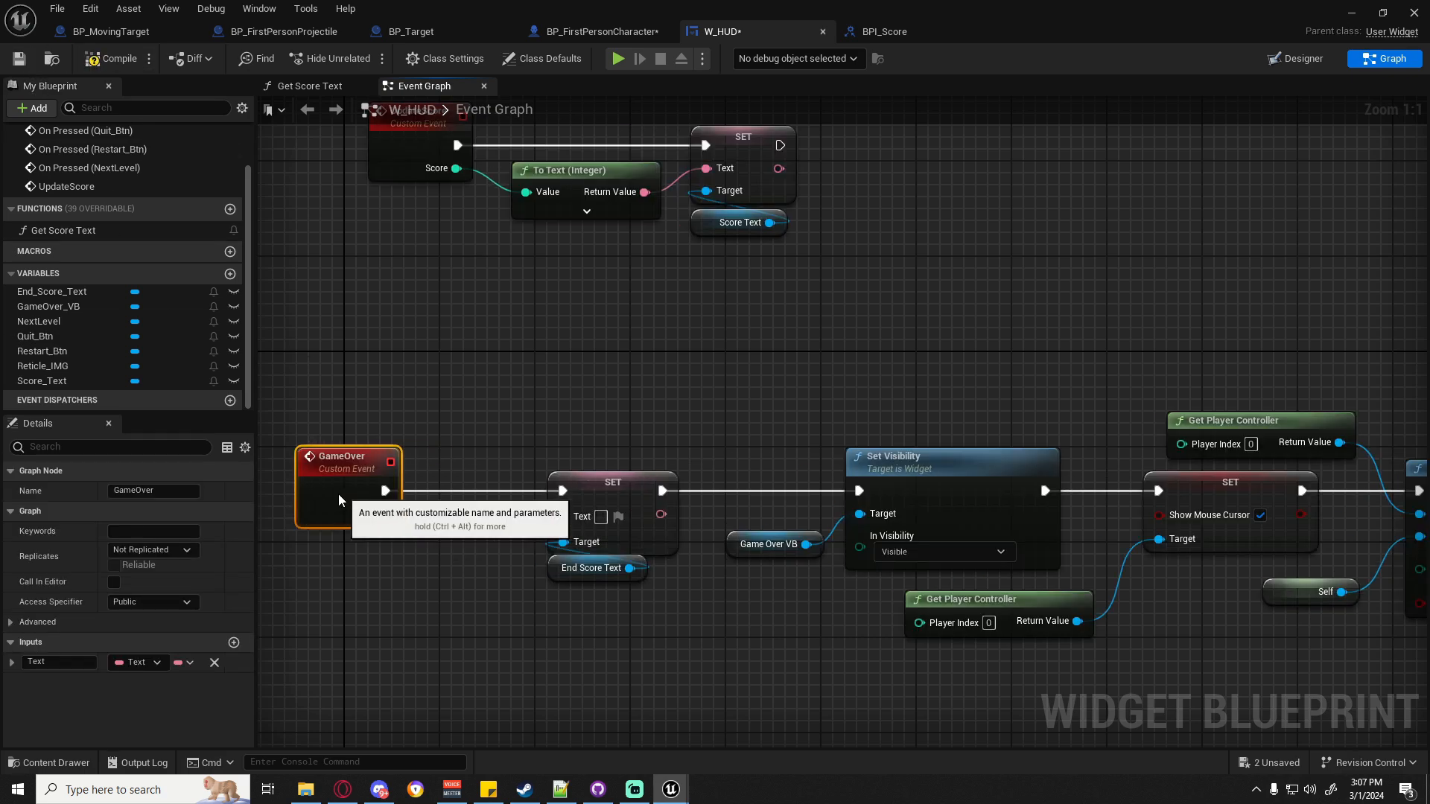
left_click(585, 190)
key("ctrl+c")
key("ctrl+v")
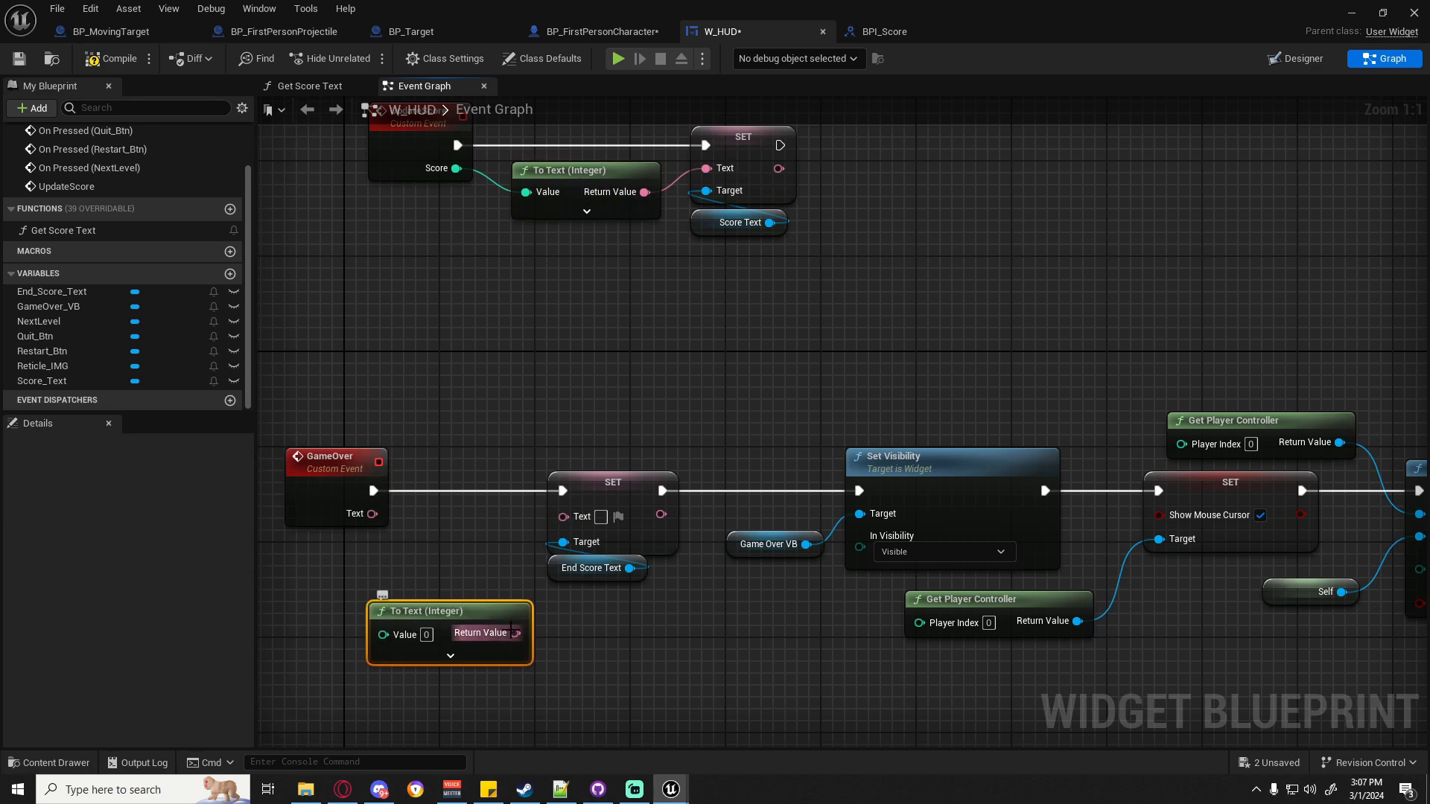
left_click_drag(500, 631, 562, 514)
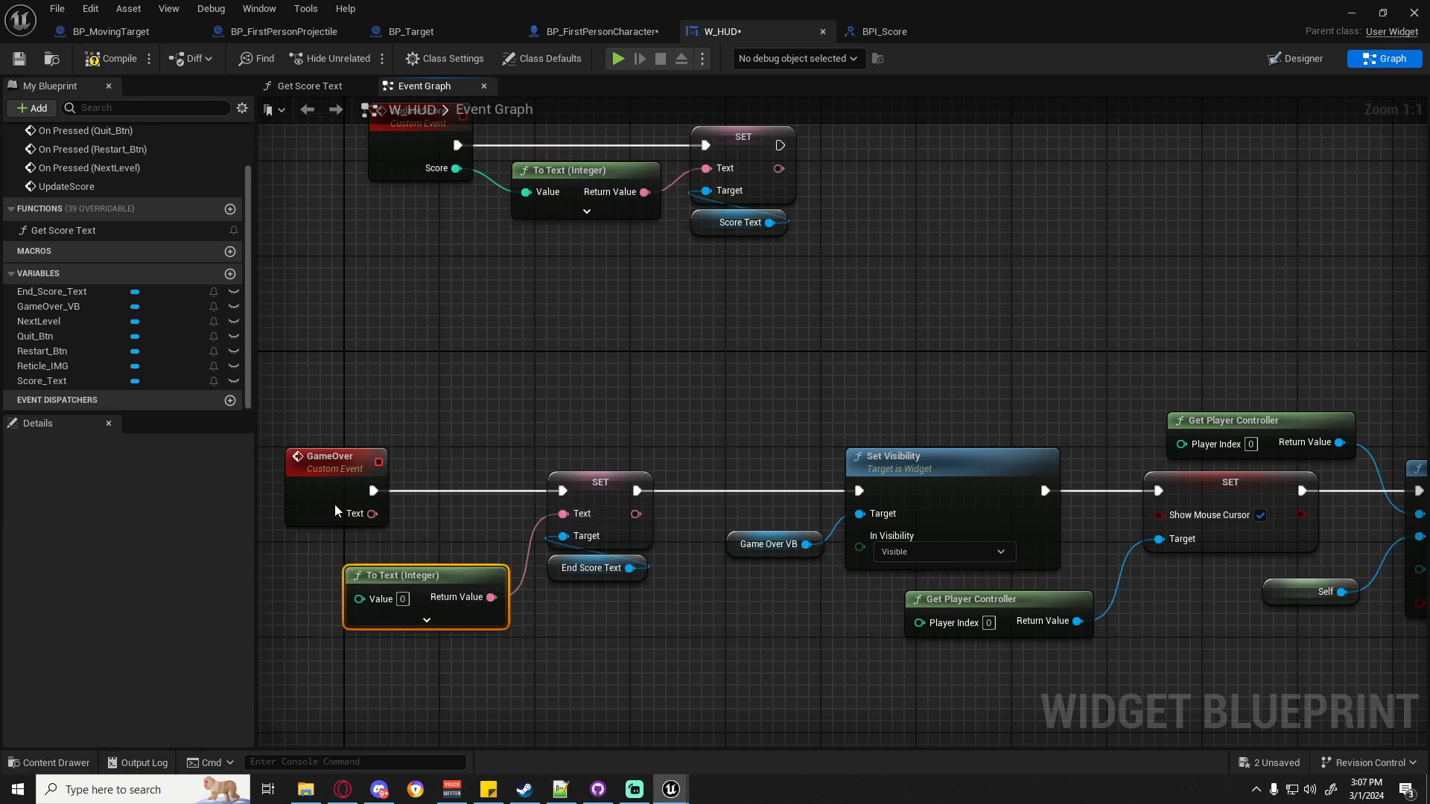
Replace GameOver's Text input with an Integer input wired to To Text (Integer)'s Value, and space the nodes apart.
left_click(331, 514)
left_click(214, 662)
left_click_drag(358, 599, 381, 500)
left_click_drag(420, 576, 430, 552)
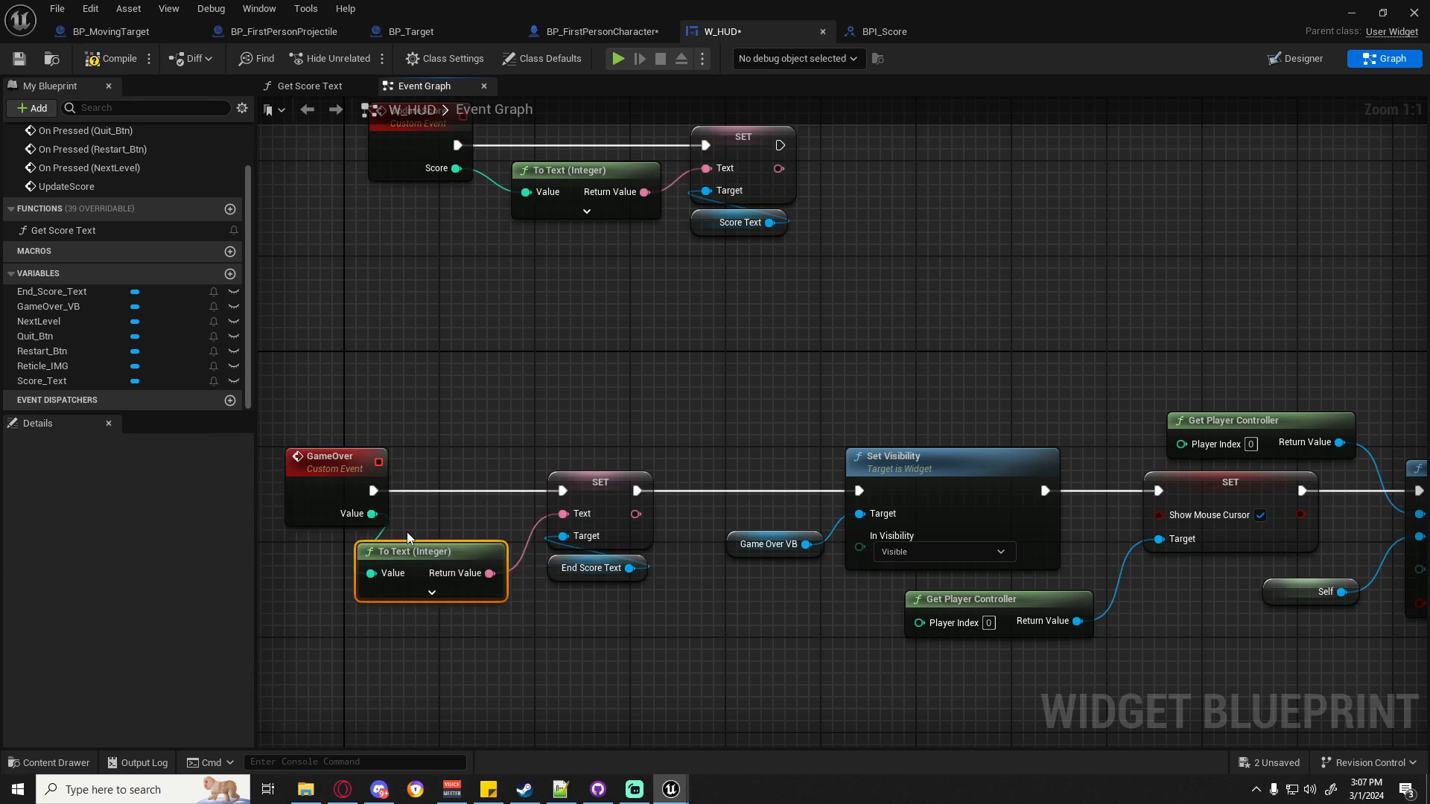
left_click_drag(324, 489, 278, 487)
left_click_drag(436, 550, 435, 523)
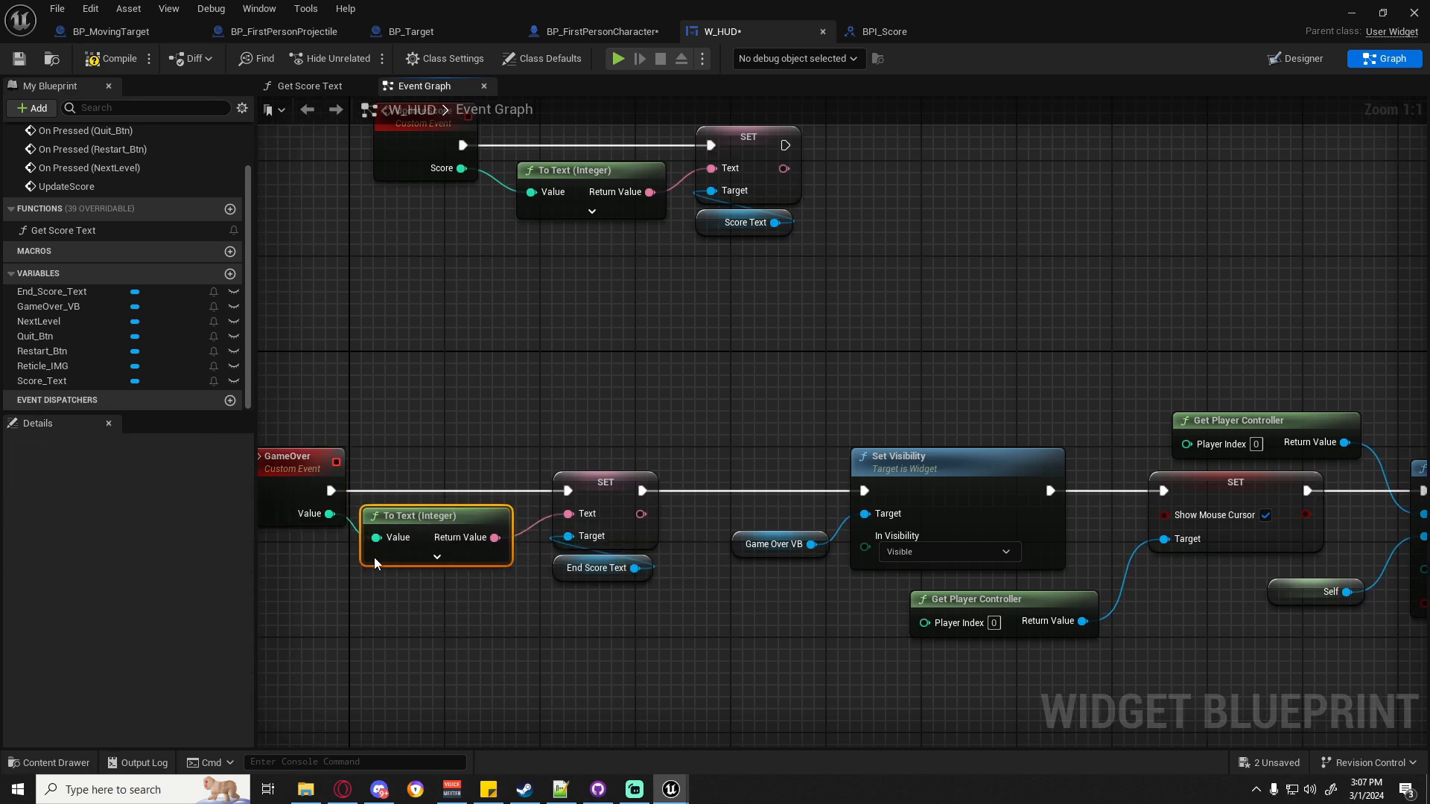
Rename GameOver's Integer input as Score, then compile and save W_HUD.
right_click_drag(309, 562, 469, 537)
left_click(461, 468)
left_click_drag(66, 663, 3, 657)
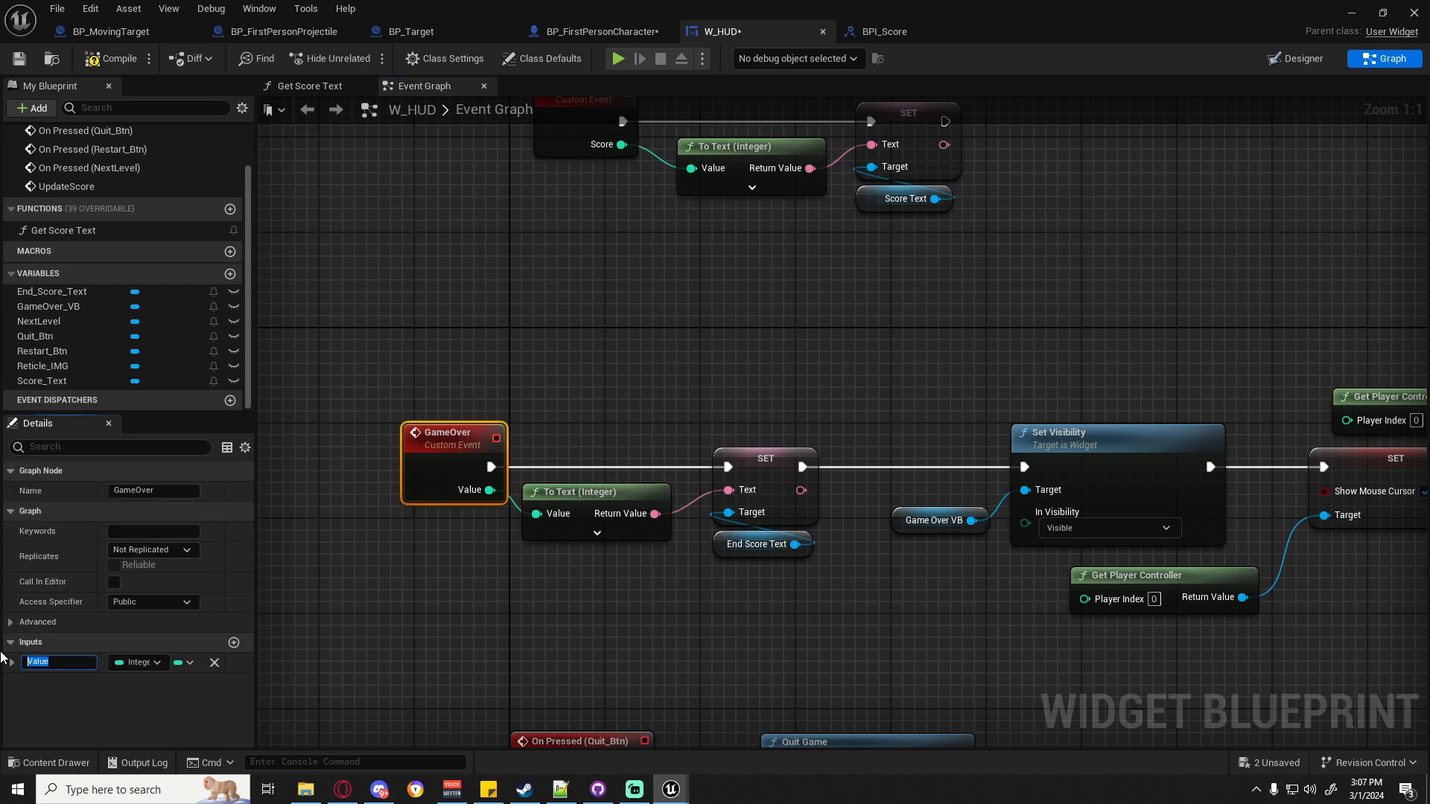
type("Score")
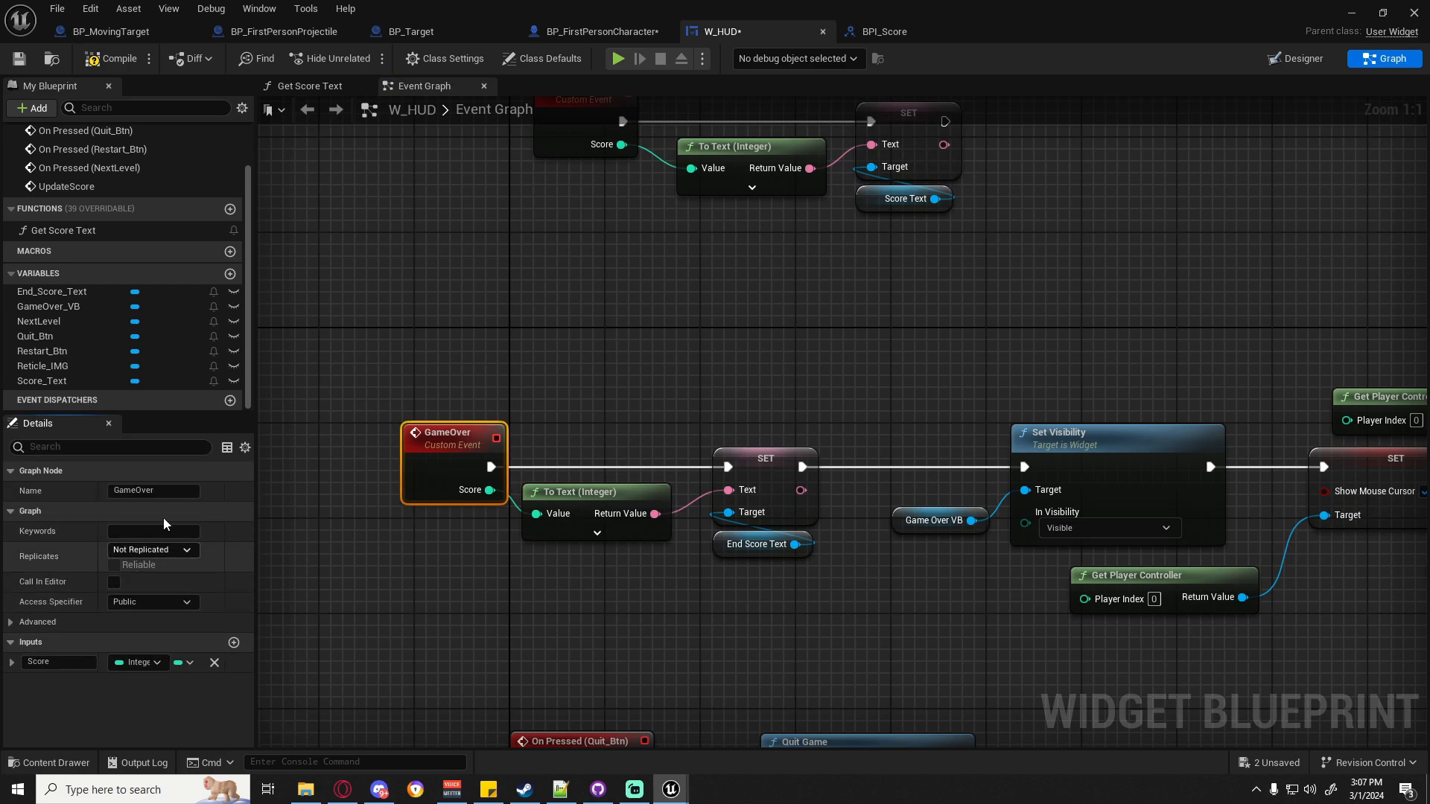
left_click(525, 436)
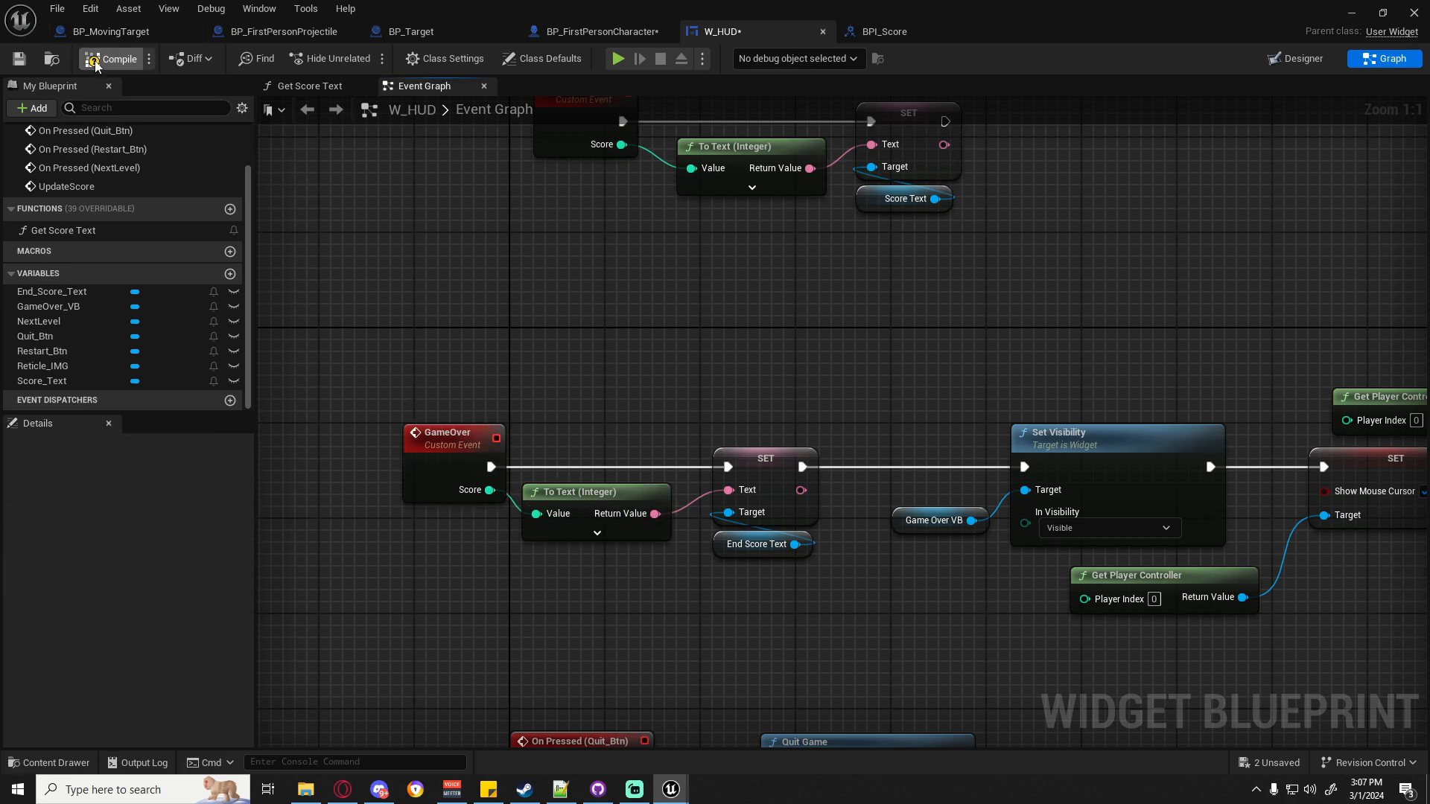
left_click(18, 58)
In BP_FirstPersonCharacter's event graph, move the Game Over call and its HUD Ref node farther from the Branch node.
left_click(634, 28)
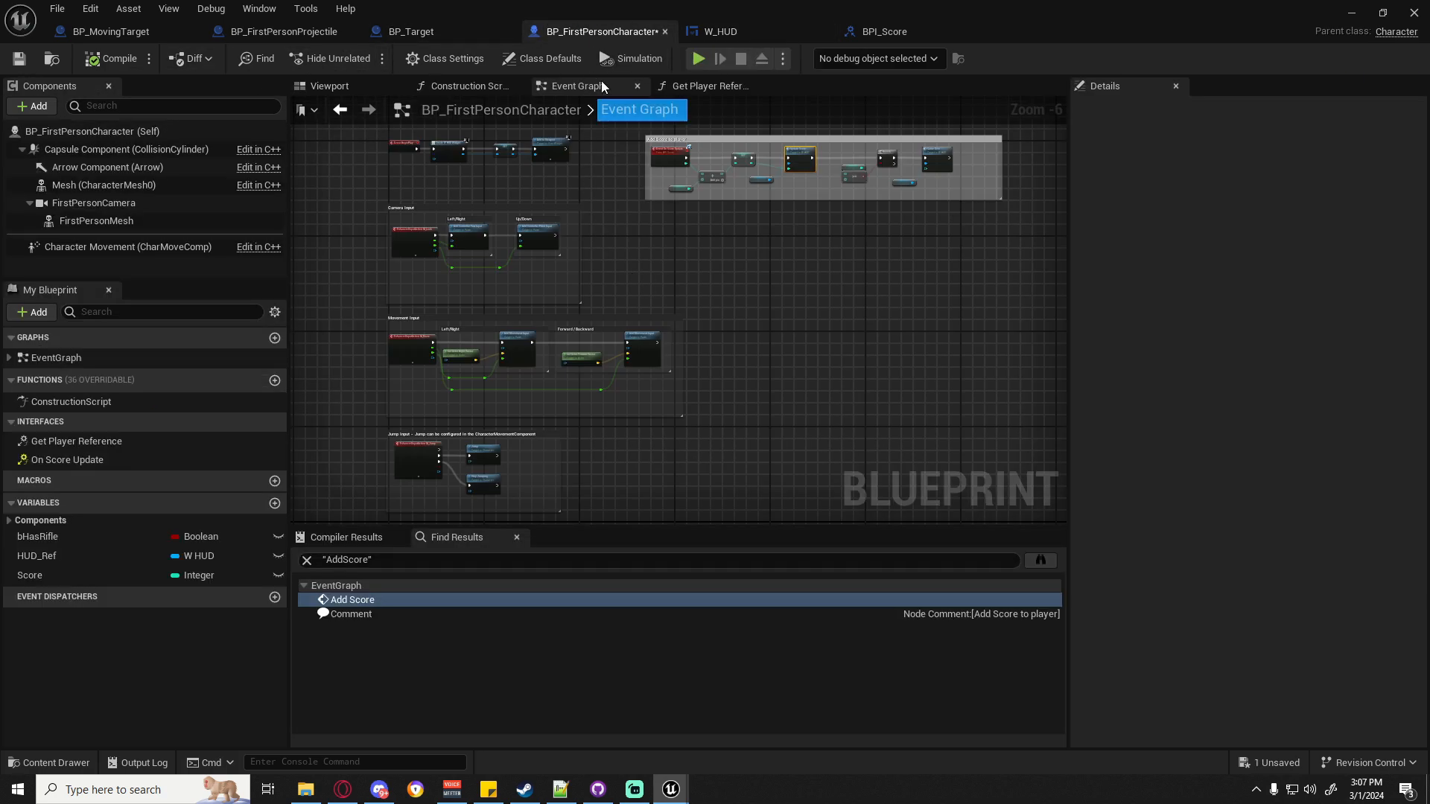
scroll(847, 179, "up", 4)
right_click_drag(818, 214, 699, 374)
scroll(978, 250, "up", 2)
right_click_drag(977, 249, 723, 270)
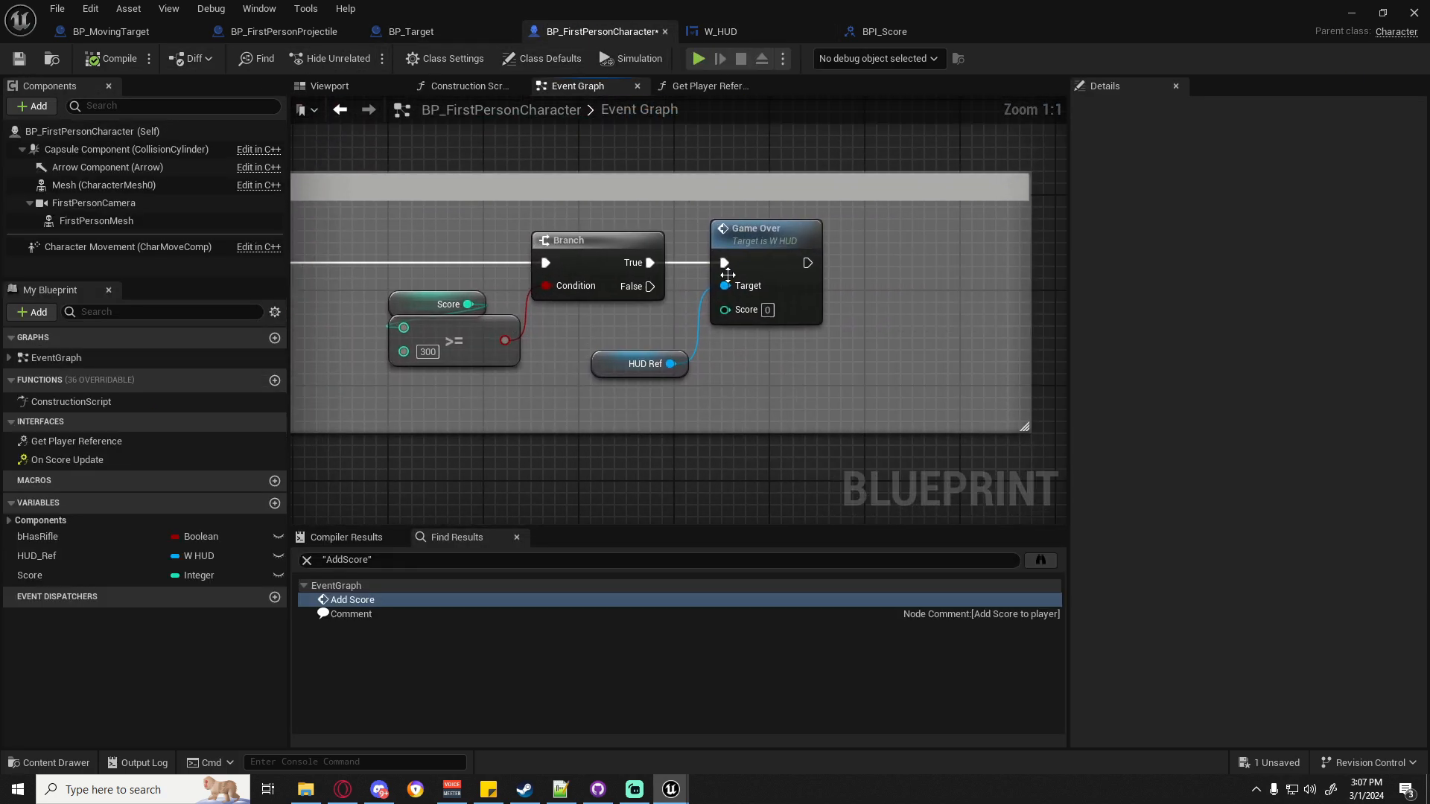
left_click_drag(866, 252, 690, 395)
left_click_drag(796, 259, 820, 259)
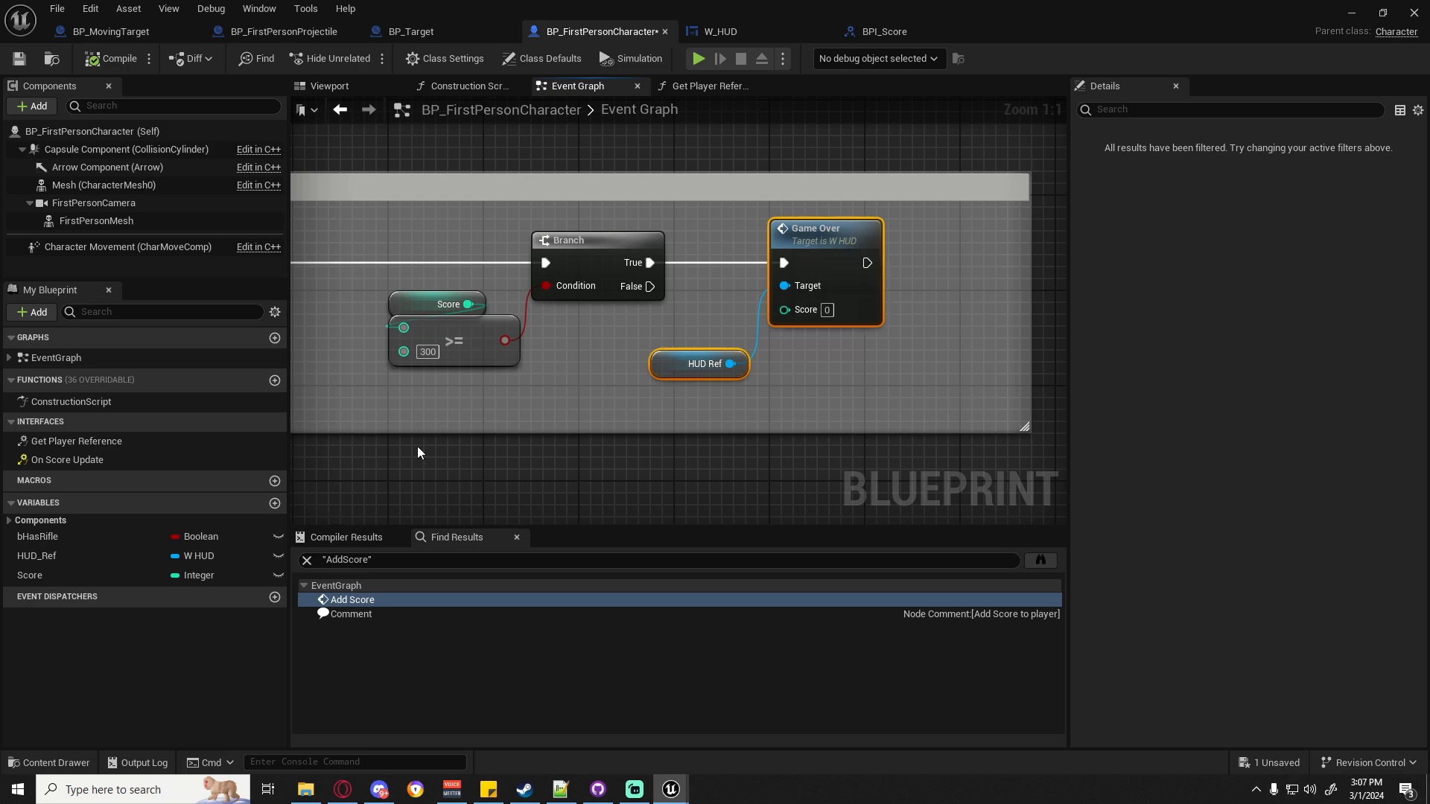
Wire a copy of the Score variable into Game Over's Score input, arrange it below HUD Ref, and save the blueprint.
left_click(414, 304)
key("ctrl+c")
key("ctrl+v")
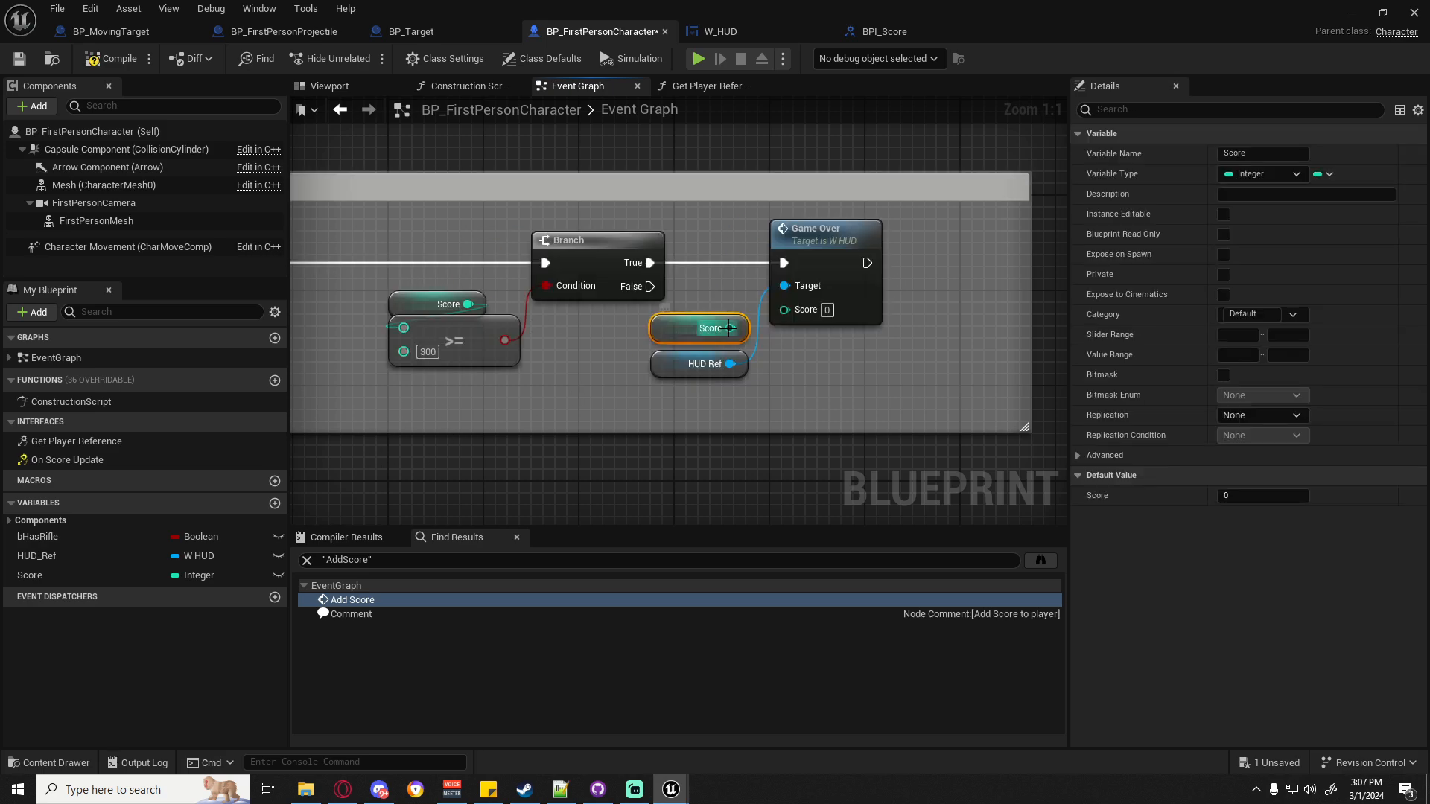
left_click_drag(730, 328, 785, 310)
mouse_move(671, 325)
left_mouse_down()
mouse_move(670, 385)
mouse_move(678, 347)
left_mouse_up()
left_click(672, 356, "shift")
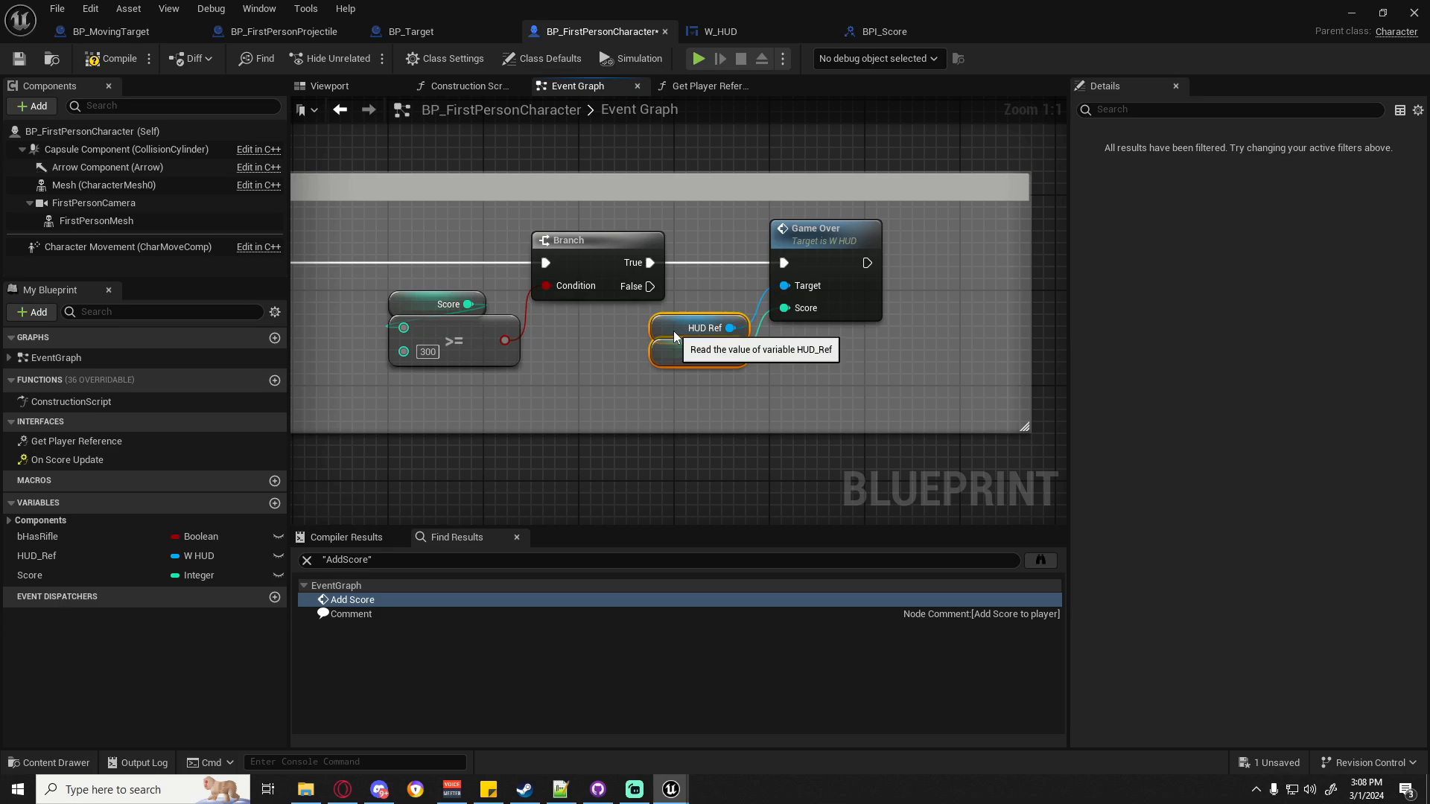
left_click(18, 62)
Play-test FirstPersonMap by shooting targets to check the score display.
left_click(1351, 14)
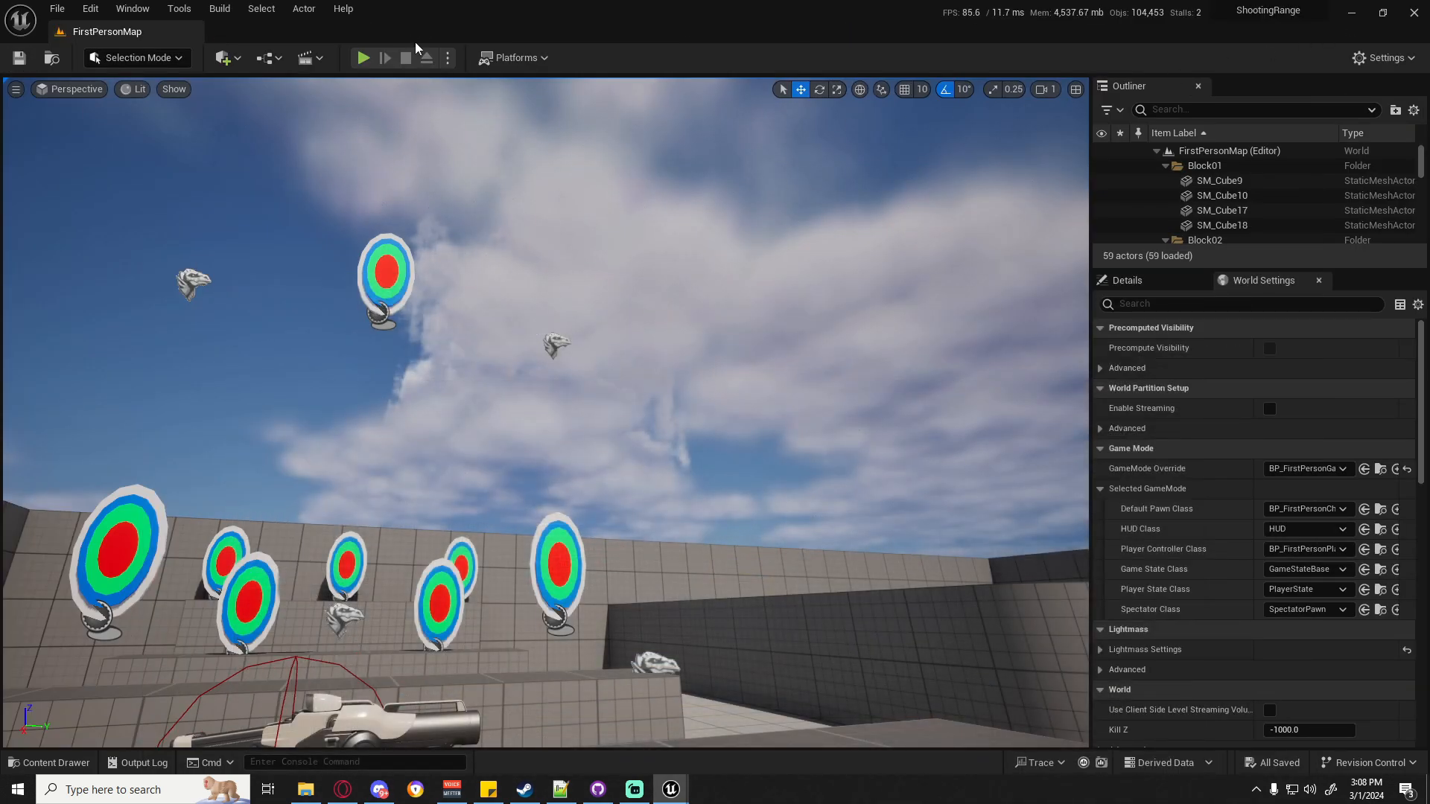
key("alt+p")
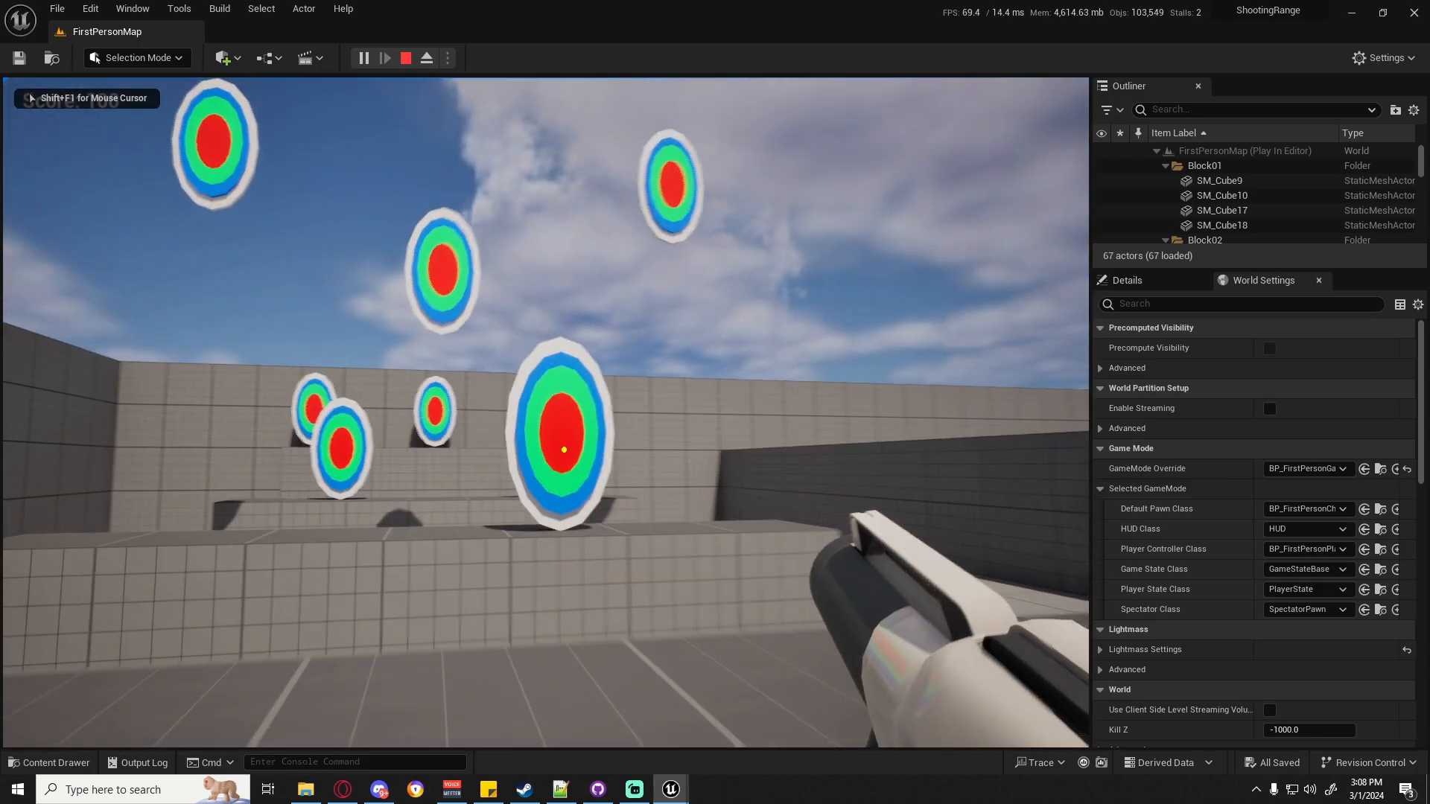
left_click(564, 449)
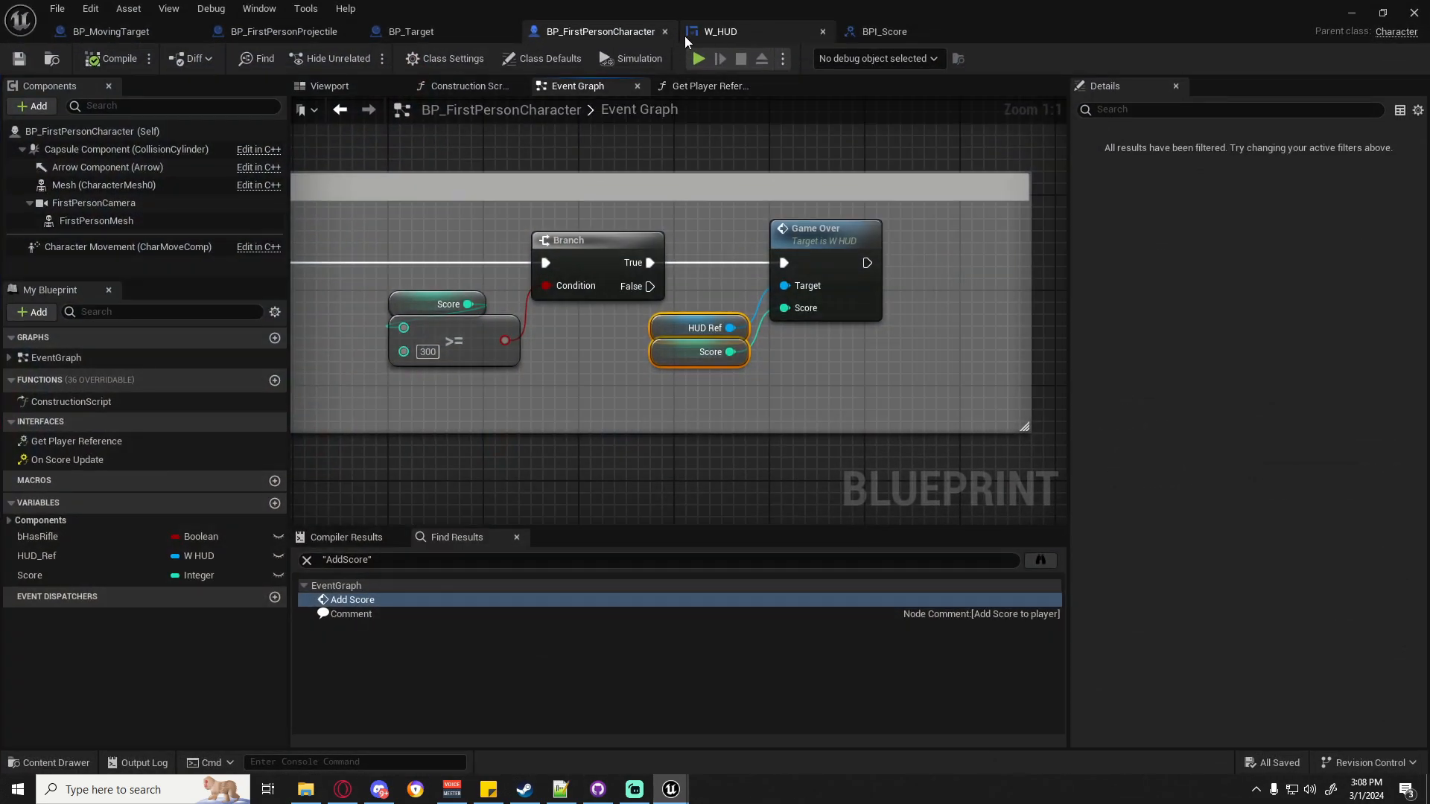
In W_HUD, shift the End Score Text SET nodes away from GameOver and delete that event's To Text (Integer) node.
left_click(719, 31)
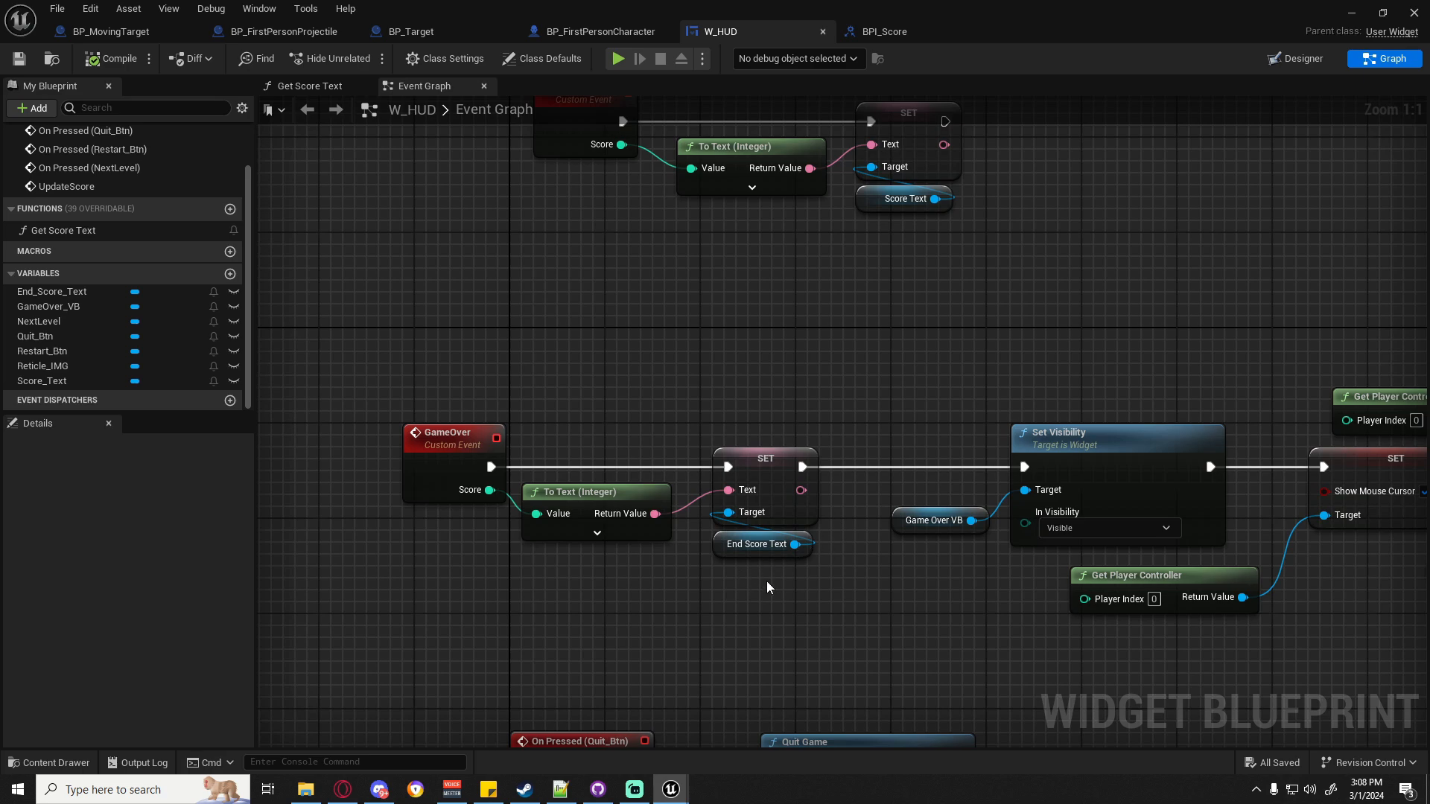
right_click_drag(767, 587, 691, 528)
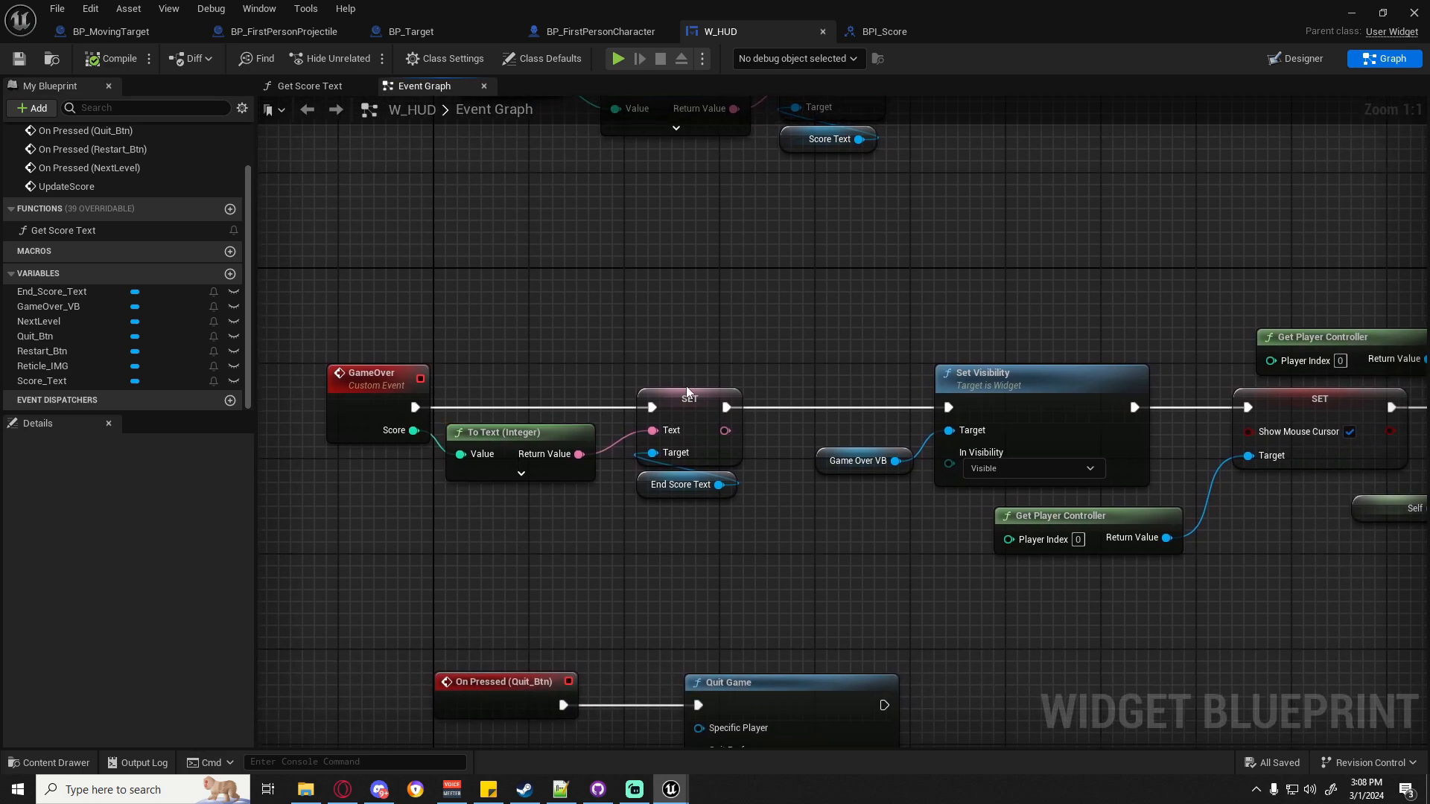
left_click_drag(686, 386, 713, 485)
right_click_drag(680, 391, 583, 346)
left_click_drag(607, 394, 655, 394)
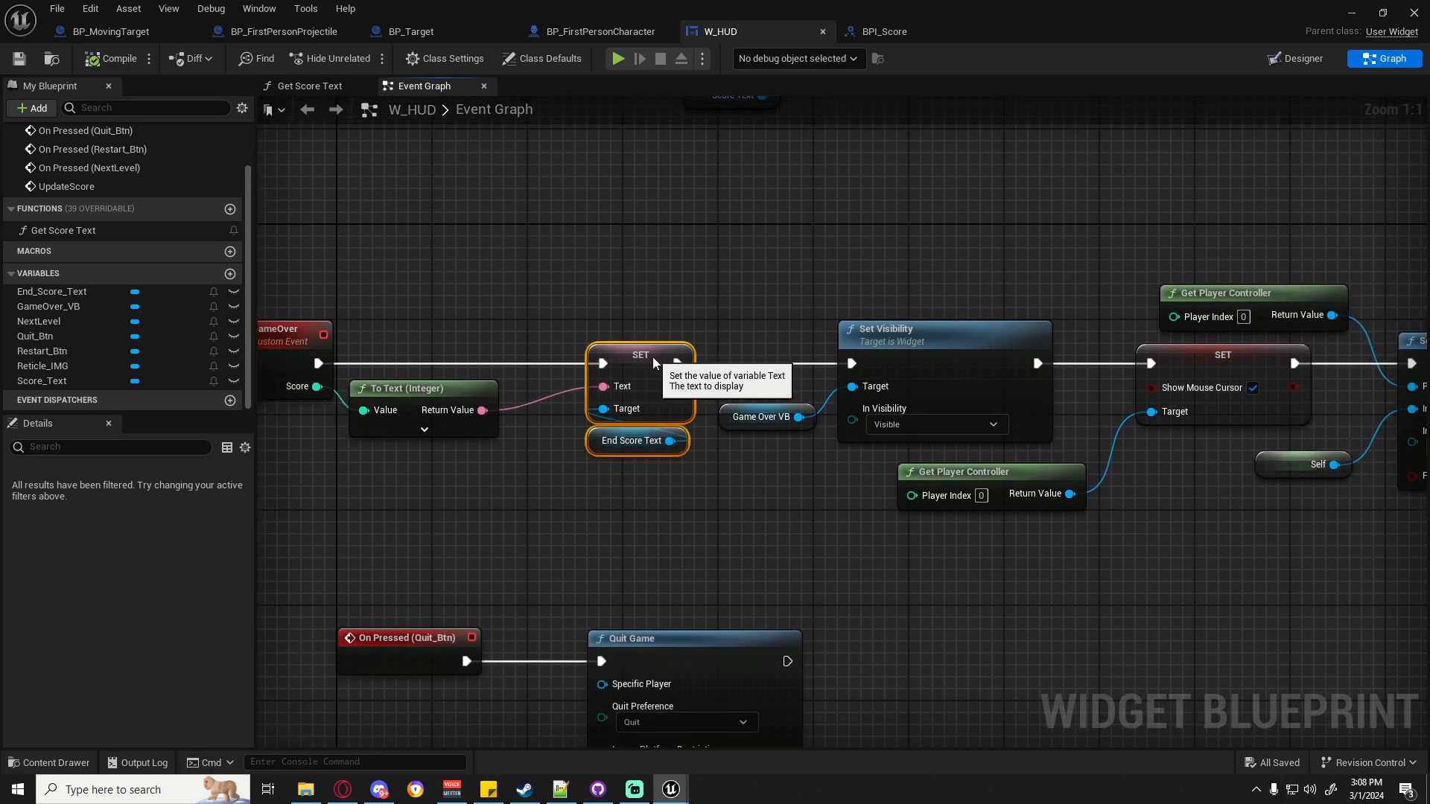
left_click(529, 498)
left_click(482, 410, "alt")
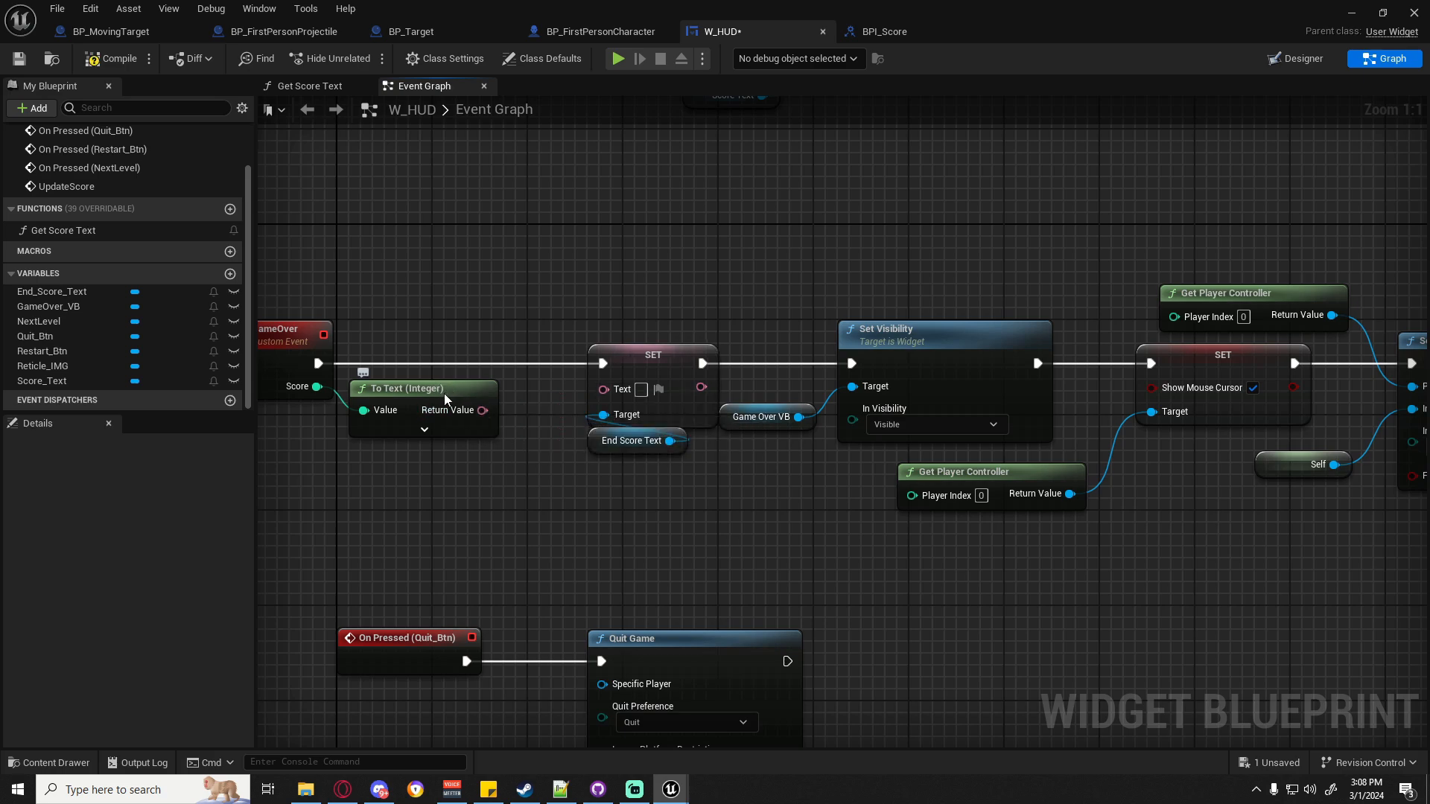
left_click_drag(444, 393, 365, 453)
key("Delete")
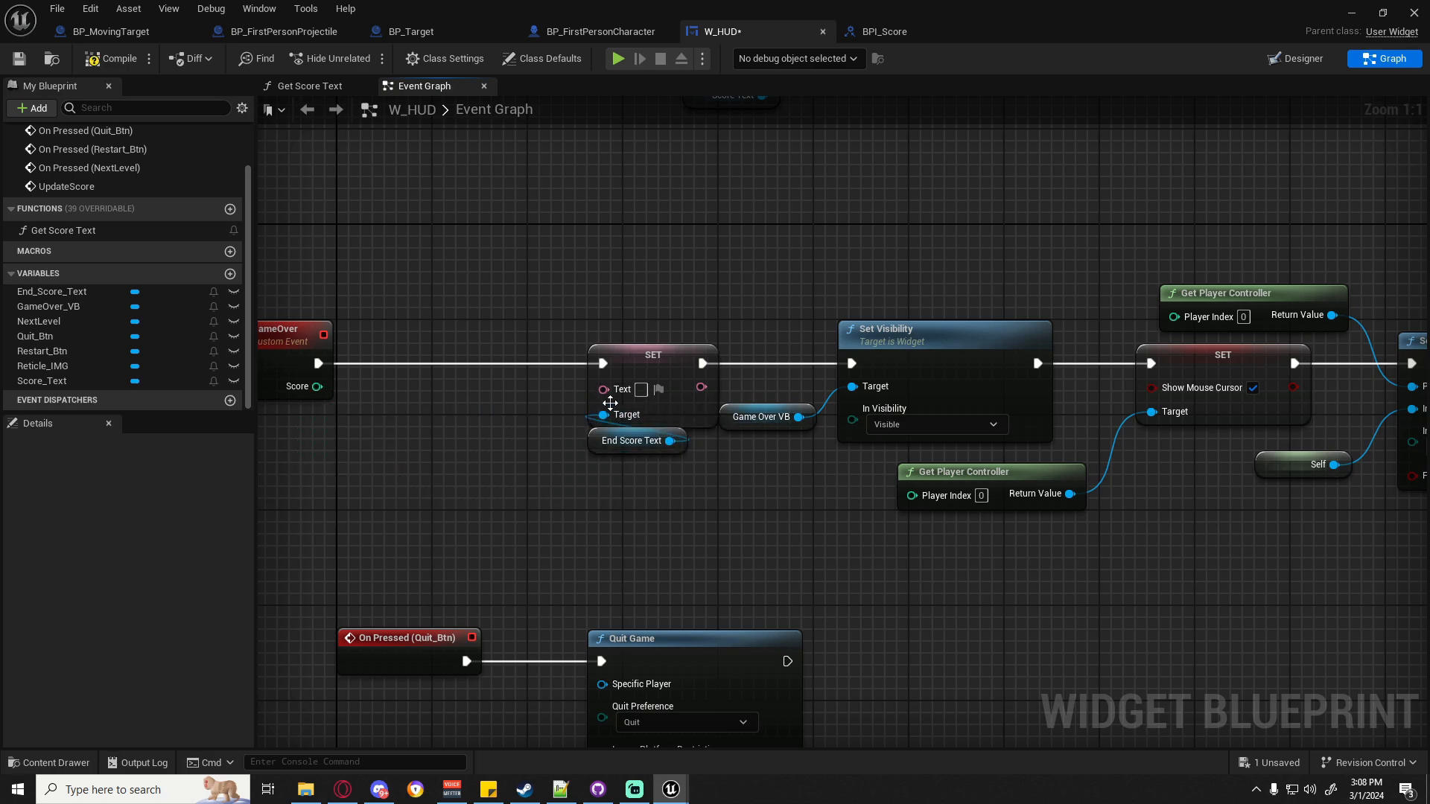
Feed the End Score Text SET node's Text input from a new Format Text node placed below the GameOver execution line.
left_click_drag(603, 388, 507, 452)
type("format text")
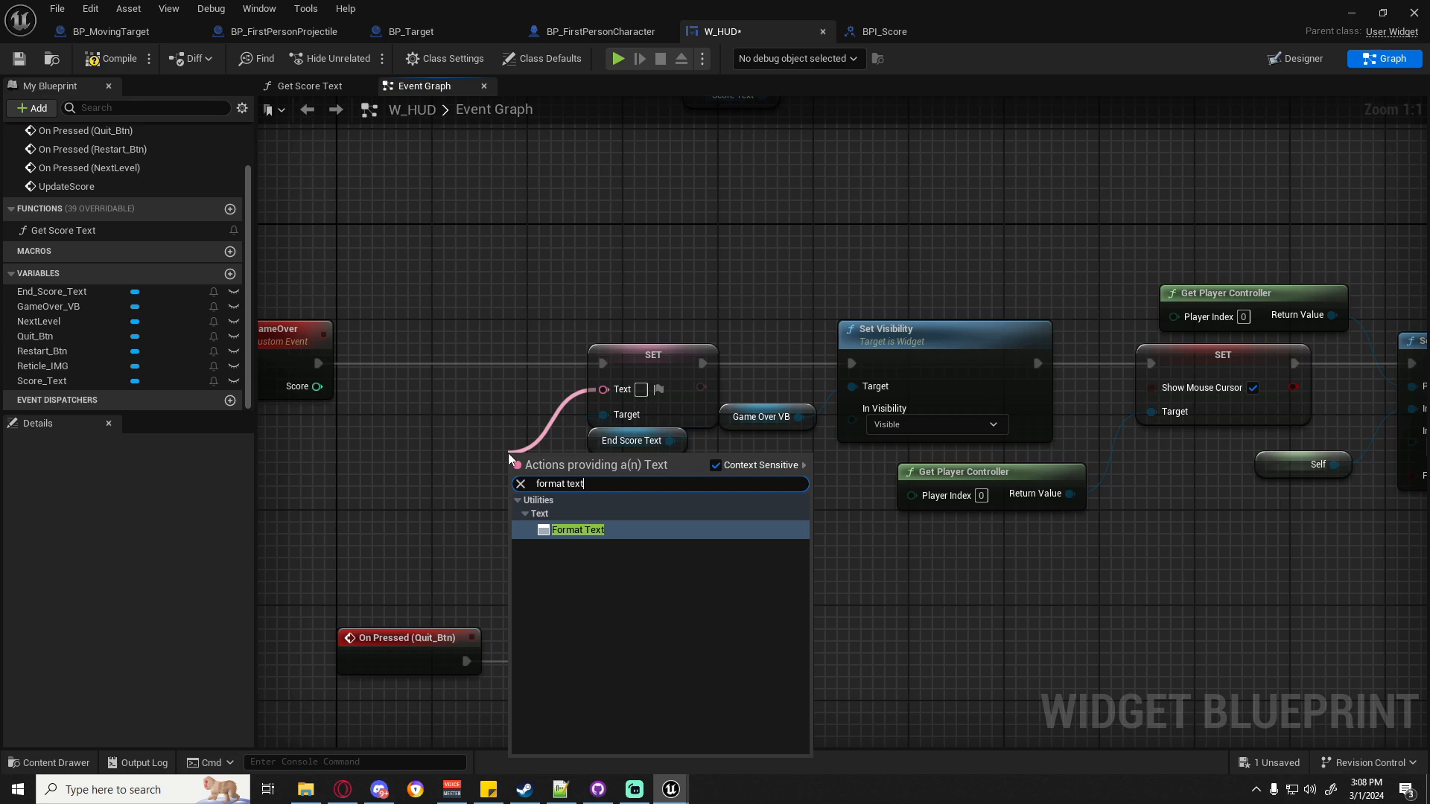
key("Return")
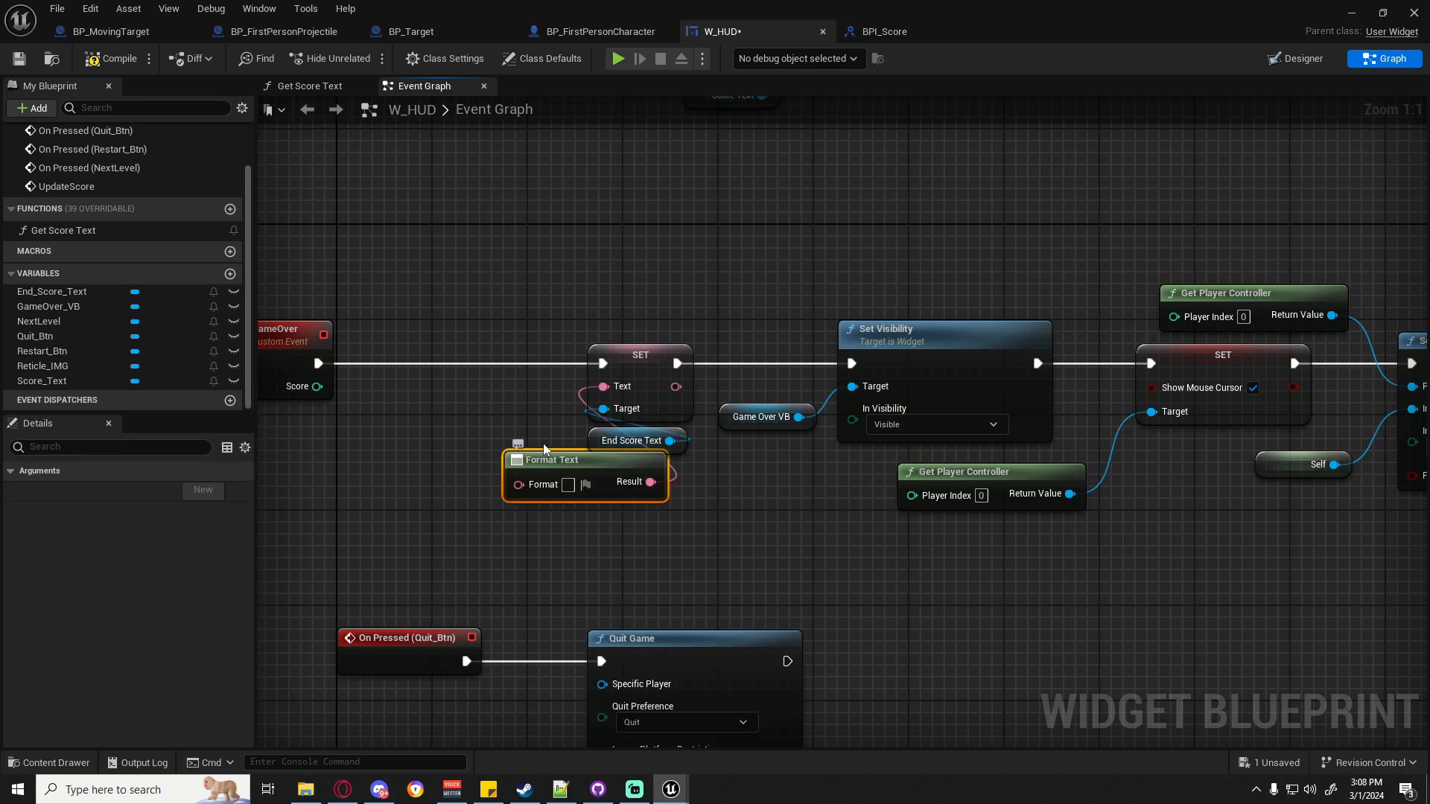
left_click_drag(542, 462, 437, 456)
right_click_drag(486, 531, 655, 510)
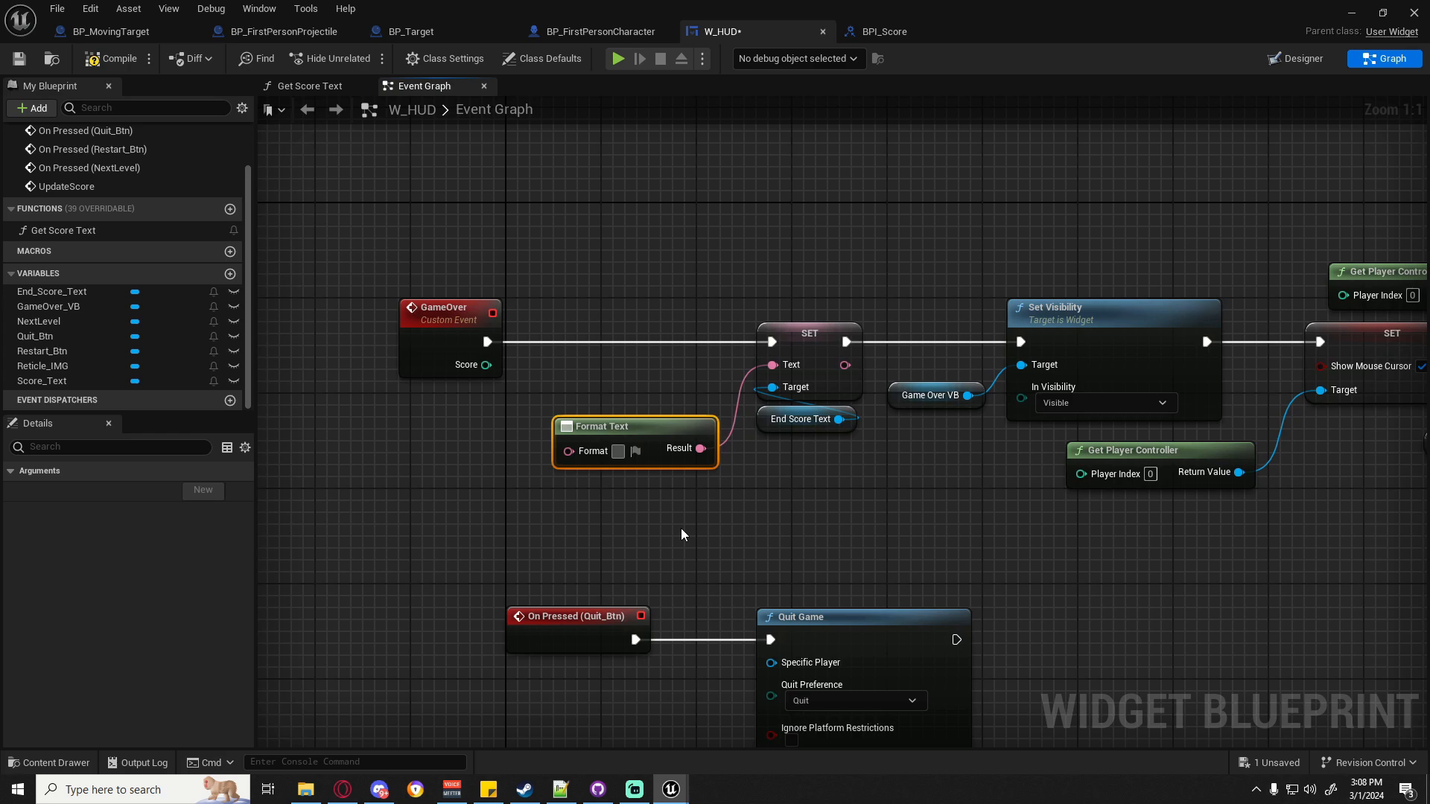
Set the Format Text node's format to "Score: {Score}" and connect its Score argument to GameOver's Score output.
type("Score:")
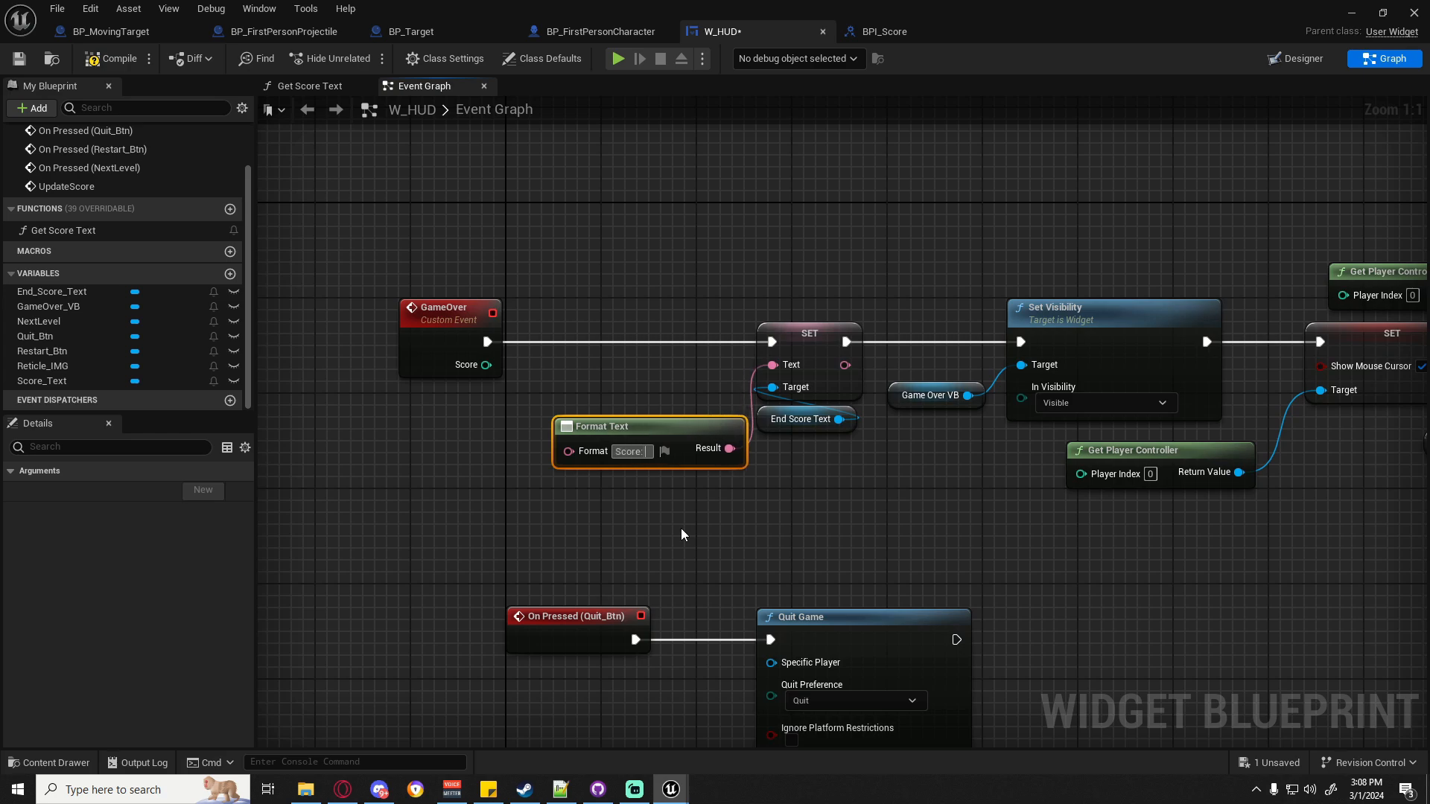
right_click_drag(578, 235, 737, 244)
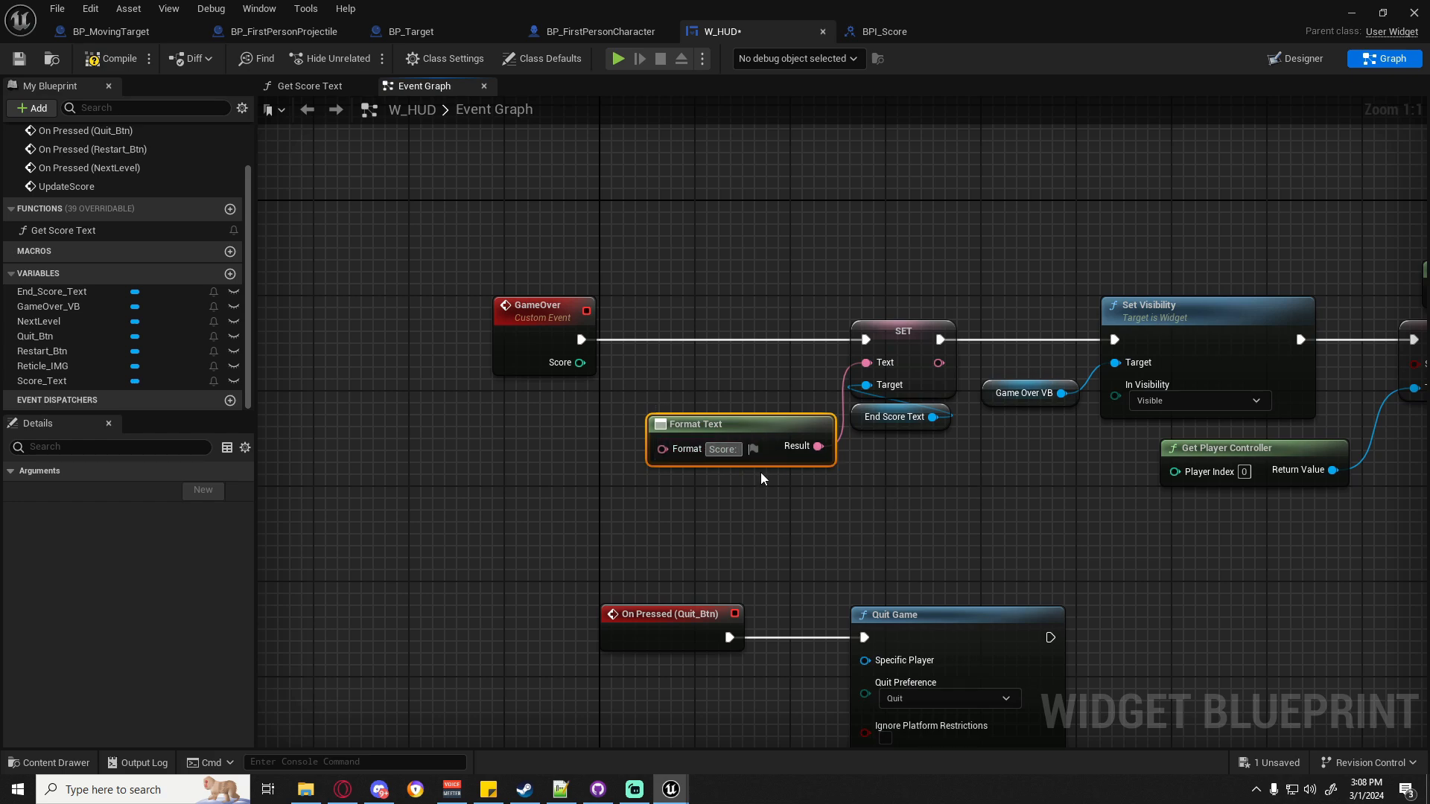
type("{}")
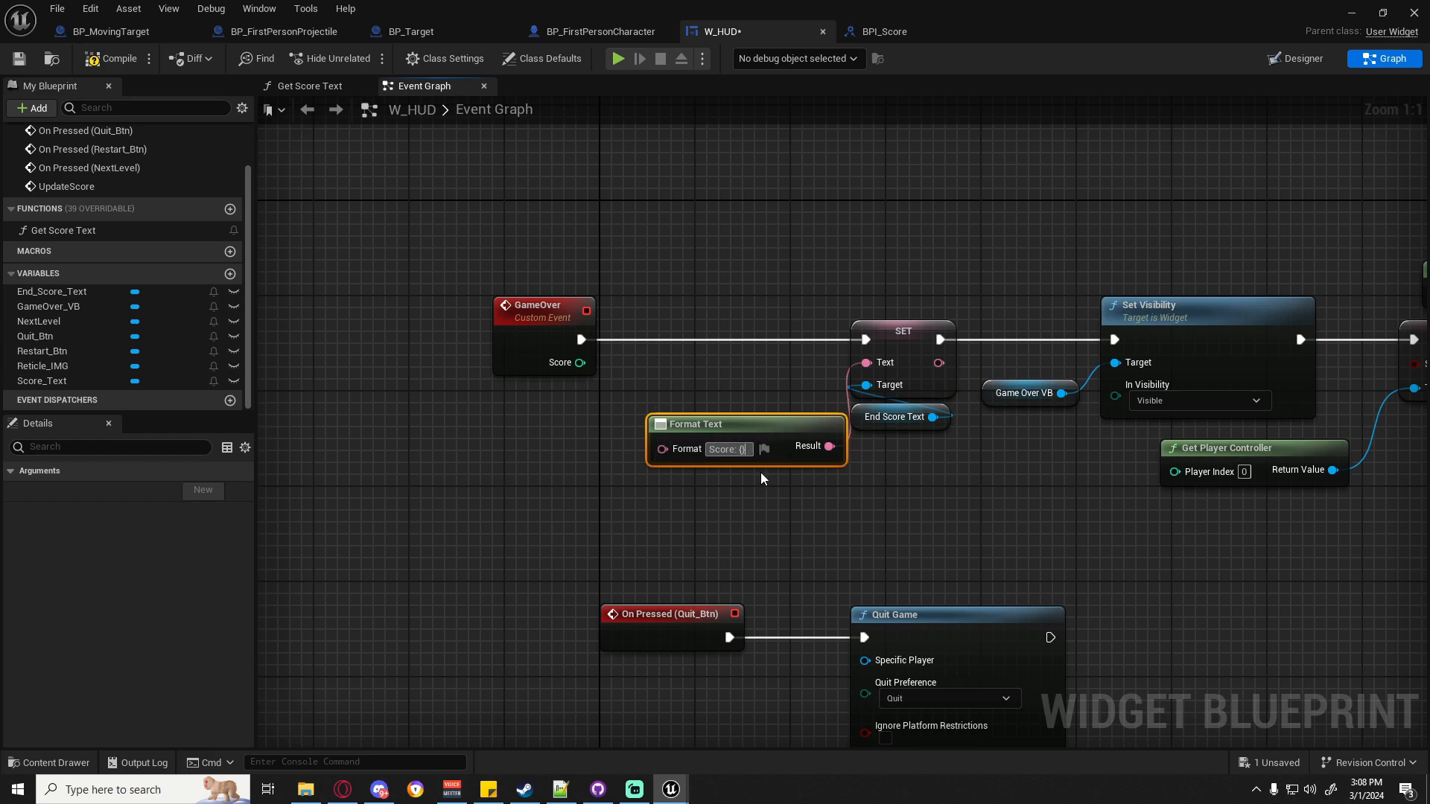
type("Scire")
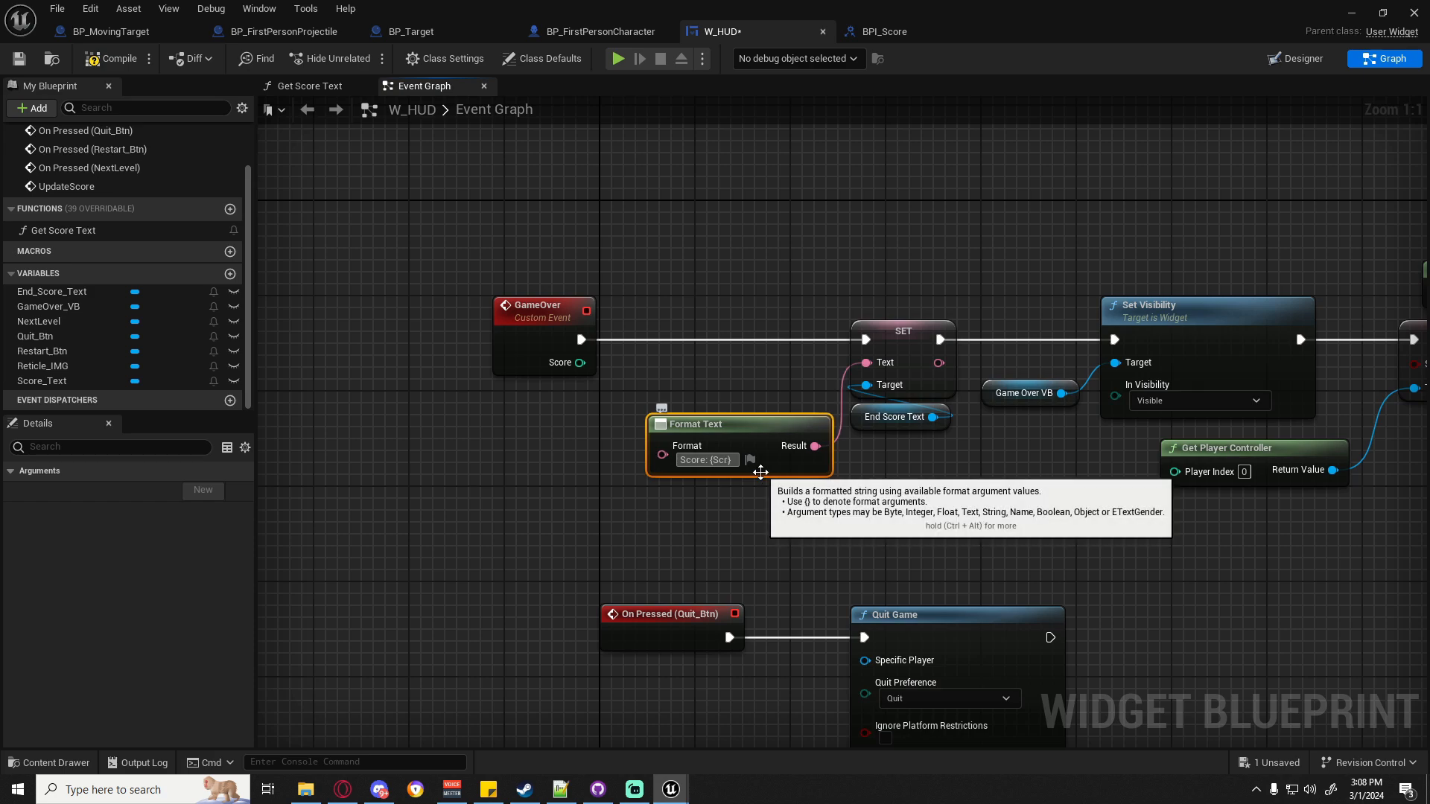
key("BackSpace")
key("BackSpace")
type("ore")
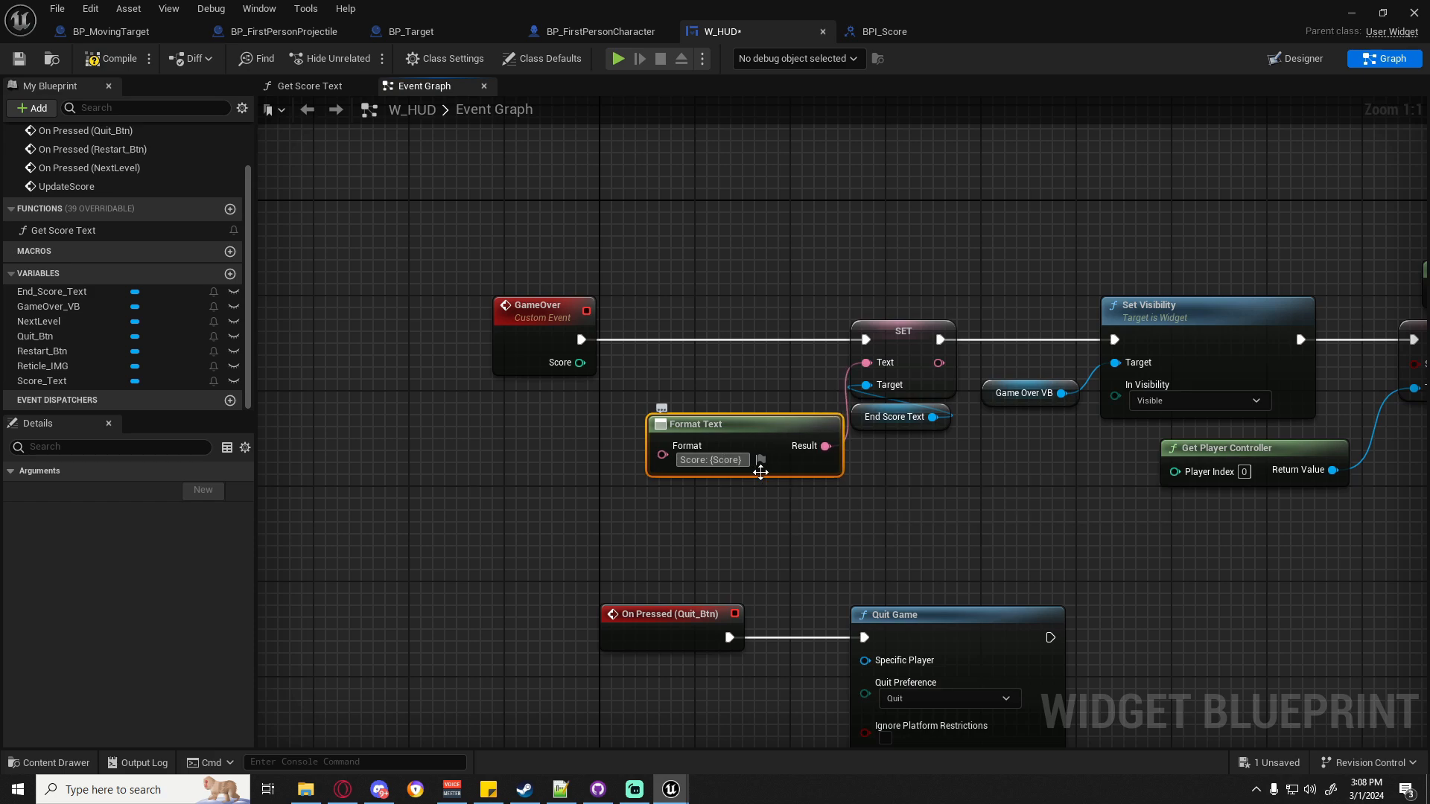
left_click_drag(661, 485, 580, 362)
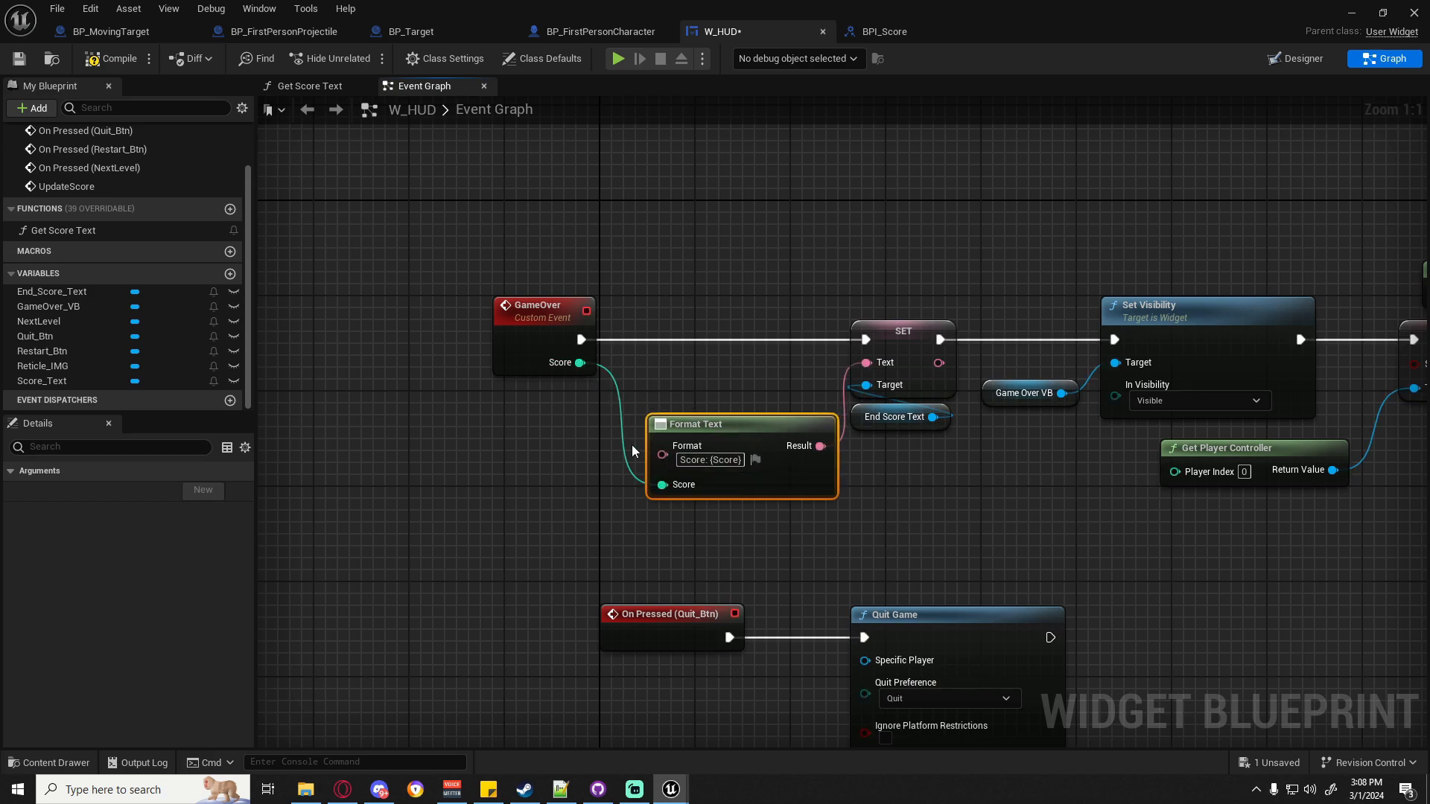
Replace UpdateScore's To Text (Integer) node with a wired copy of the Format Text node, then compile and save W_HUD.
left_click_drag(729, 545, 729, 545)
key("ctrl+c")
right_click_drag(741, 255, 772, 531)
key("ctrl+v")
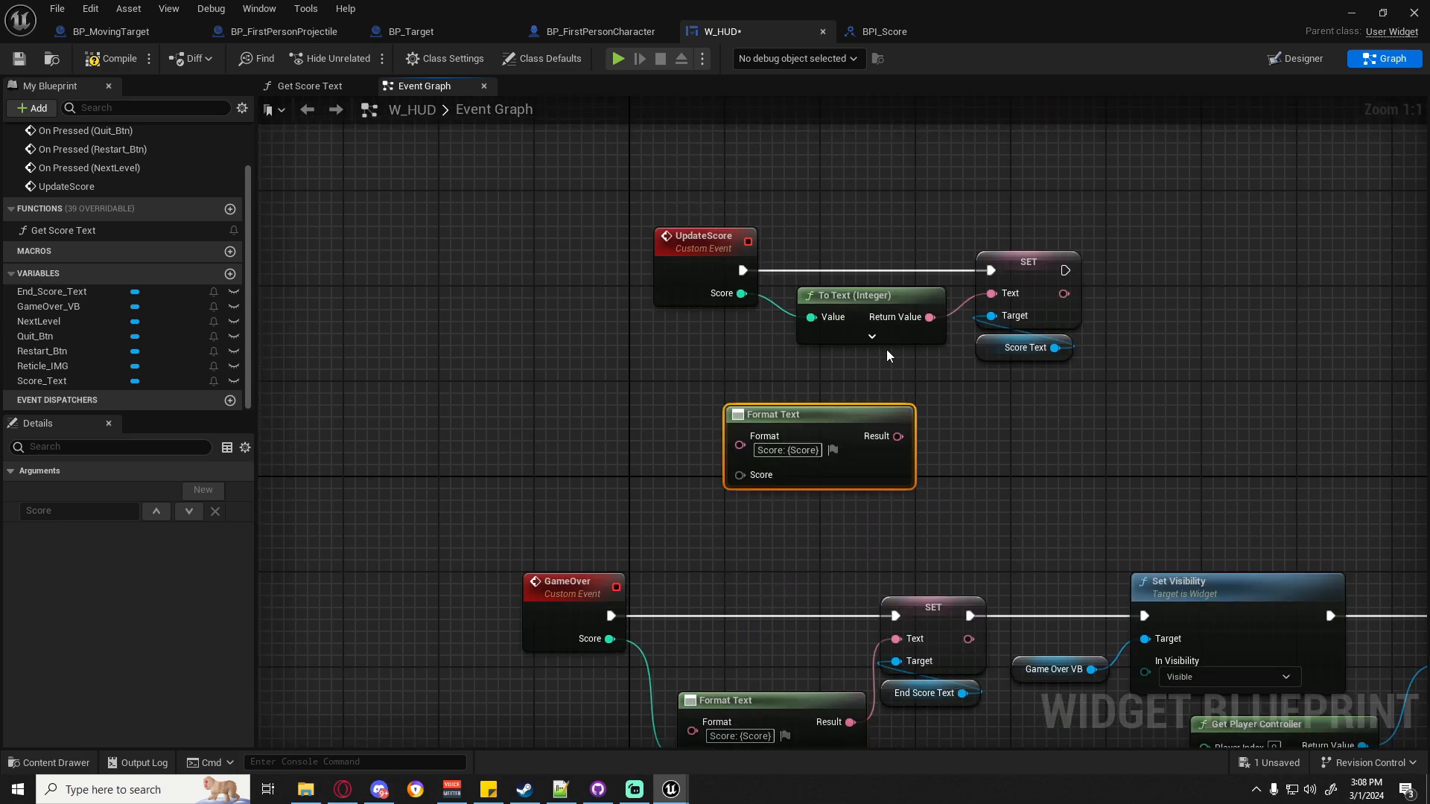
left_click(867, 313)
key("Delete")
left_click_drag(898, 437, 990, 294)
left_click_drag(739, 475, 741, 293)
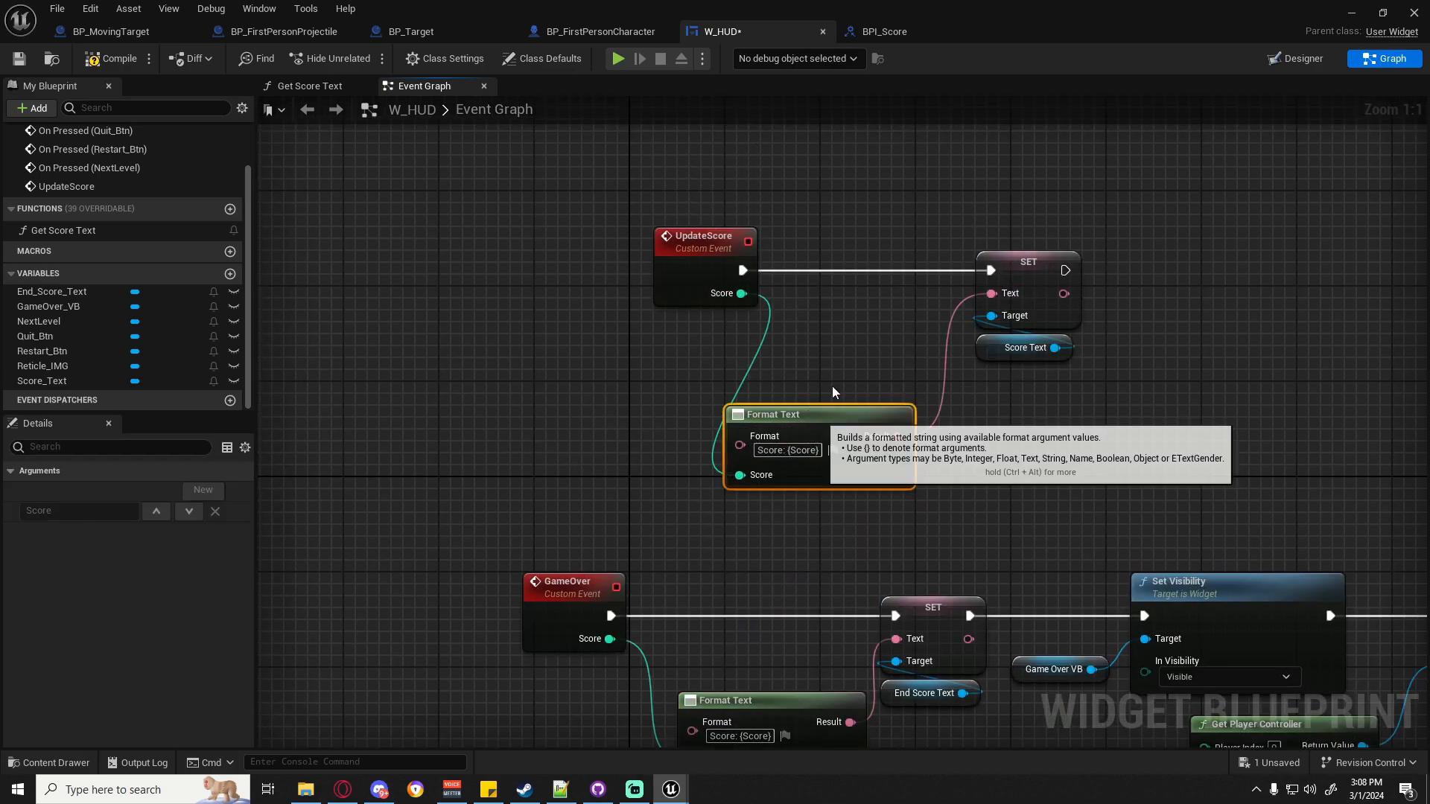
left_click_drag(824, 470, 872, 362)
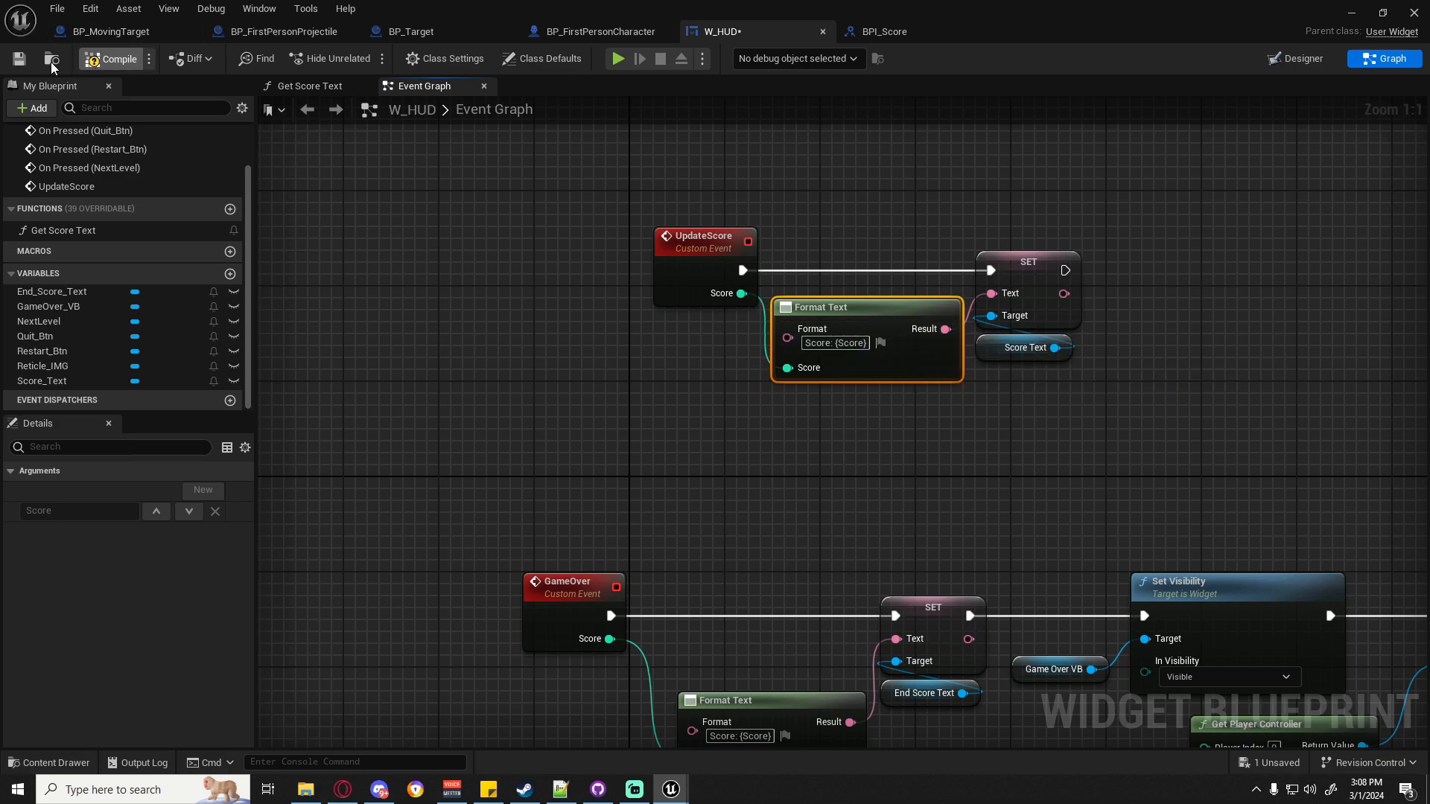
left_click(18, 58)
Play-test FirstPersonMap again to check the formatted score text.
left_click(1352, 13)
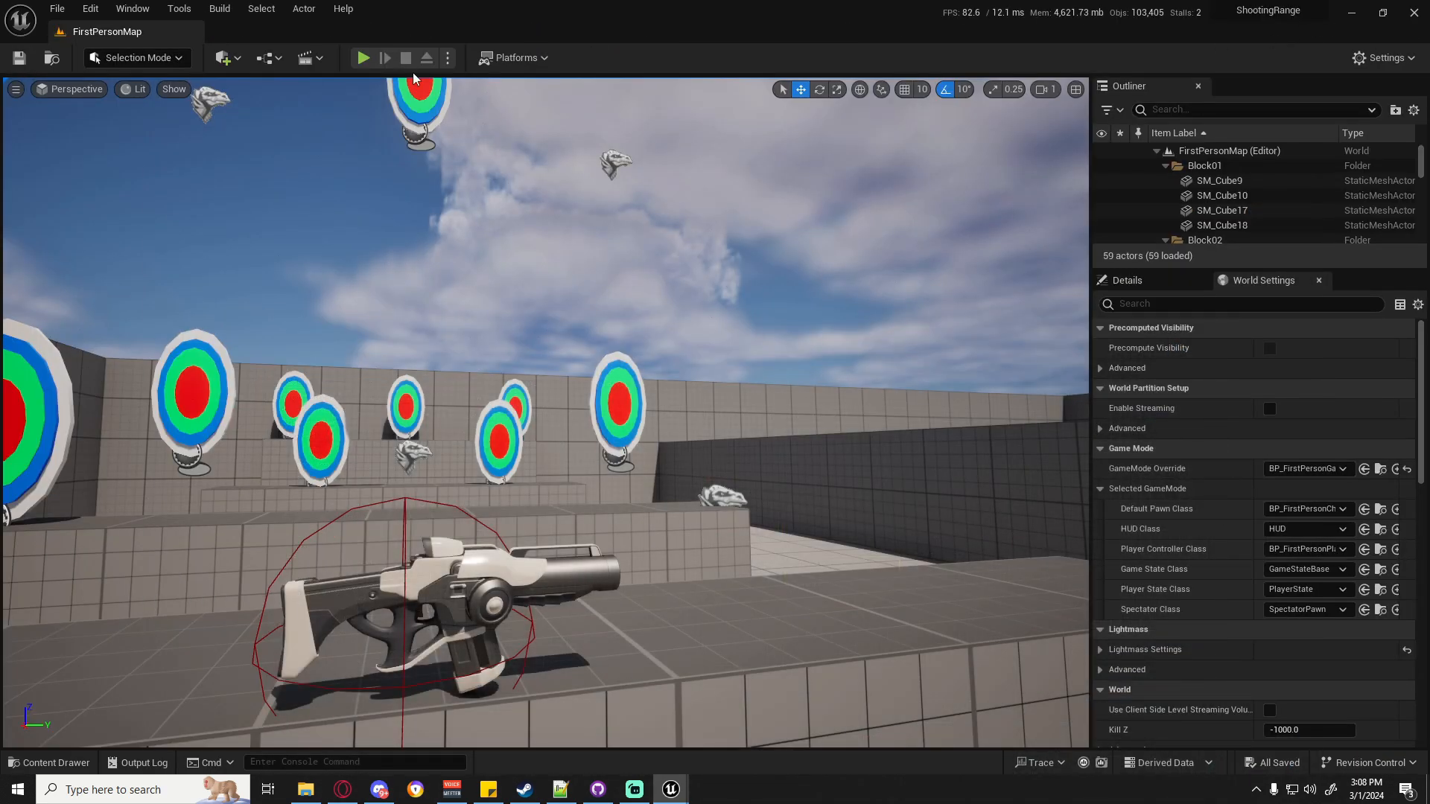
left_click(363, 59)
key("w")
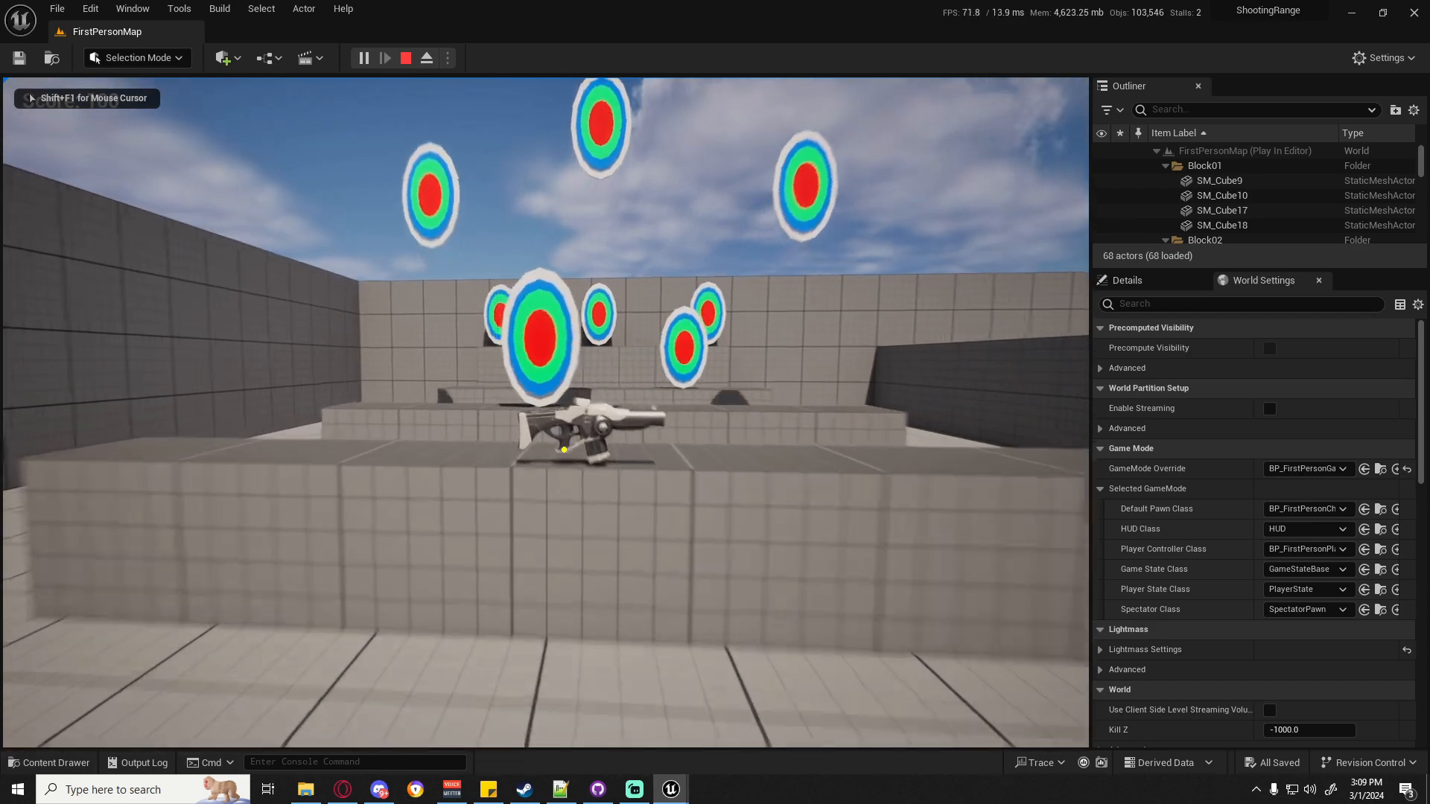
key("s")
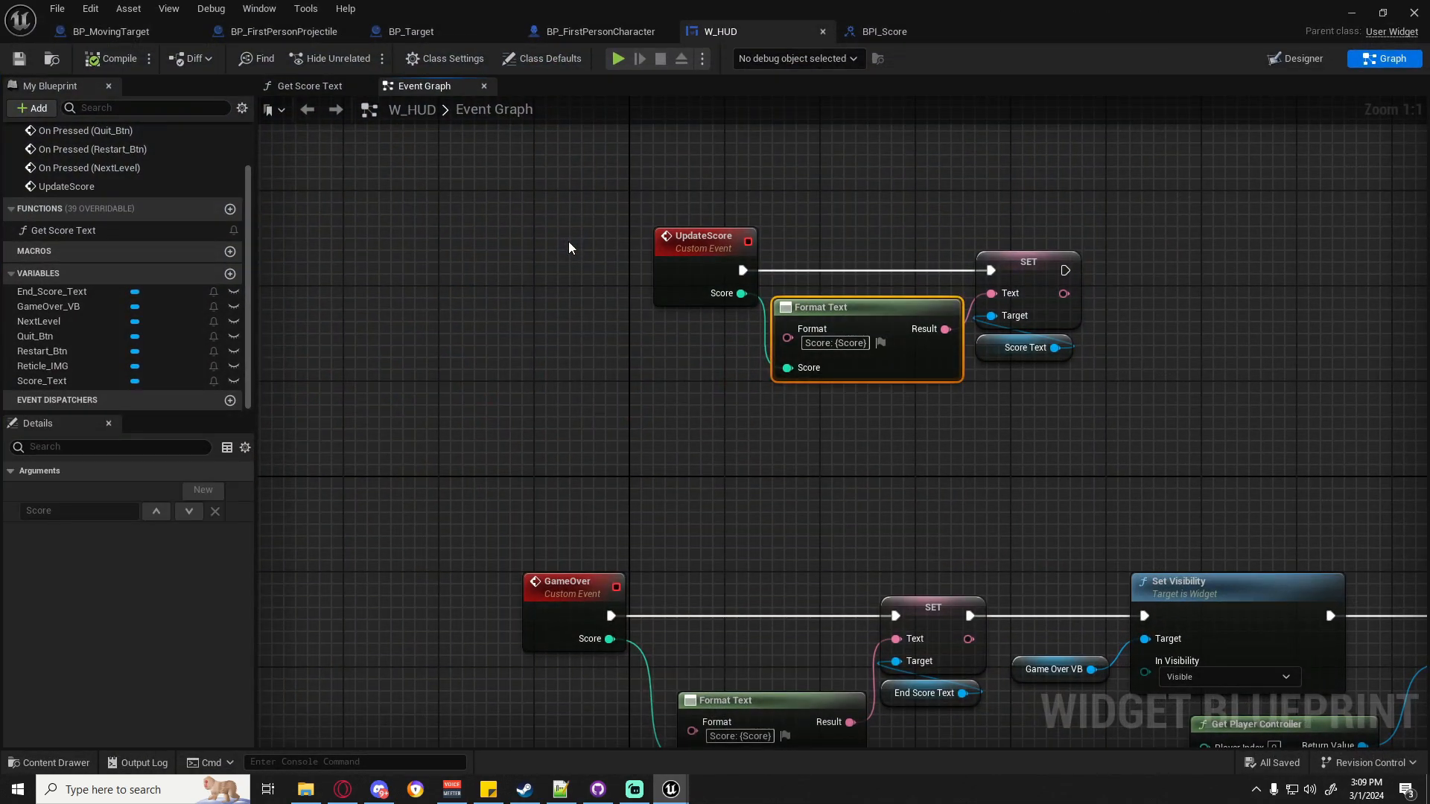
Space out the UpdateScore event and its Format Text node ahead of the Score Text SET node.
left_click(678, 288)
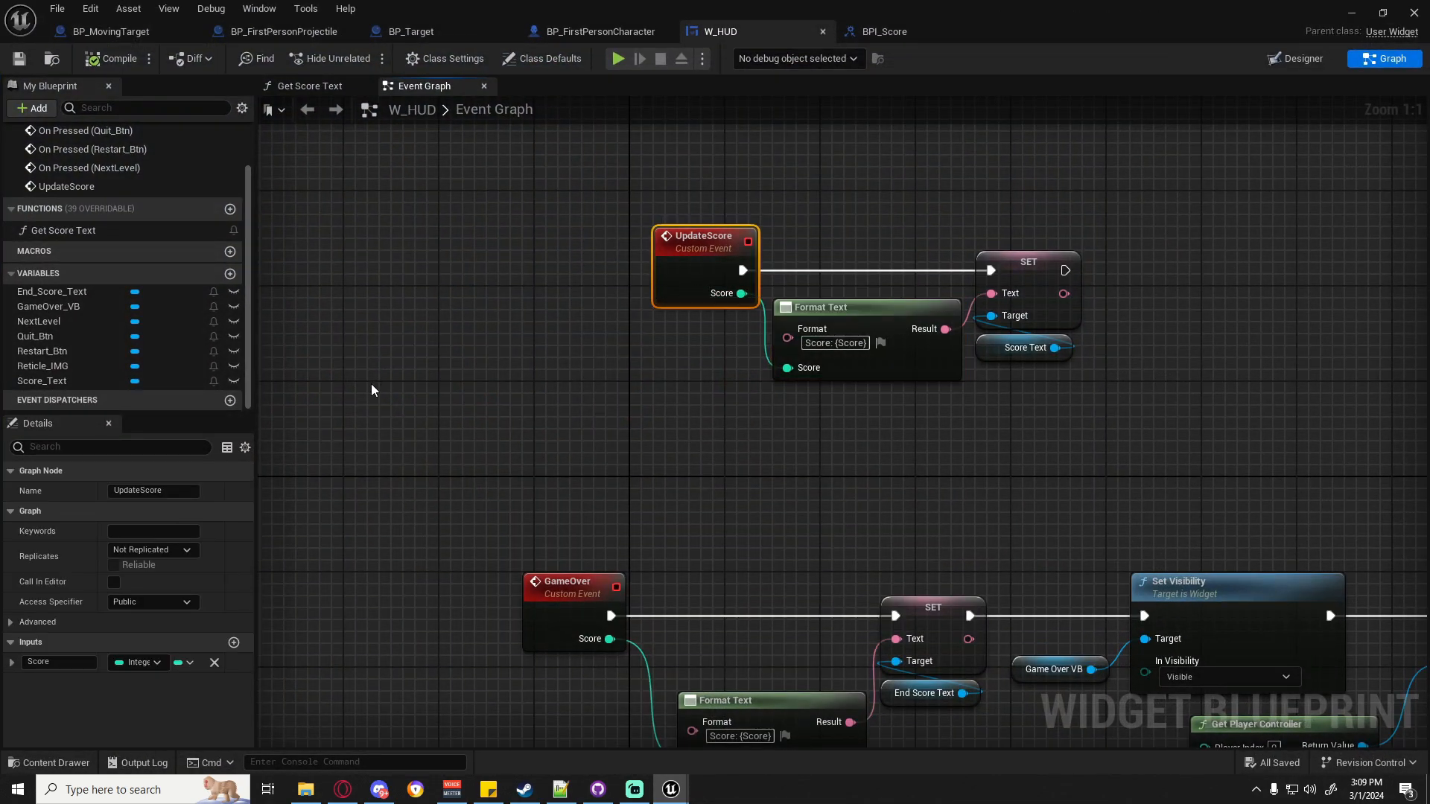
left_click_drag(684, 268, 615, 267)
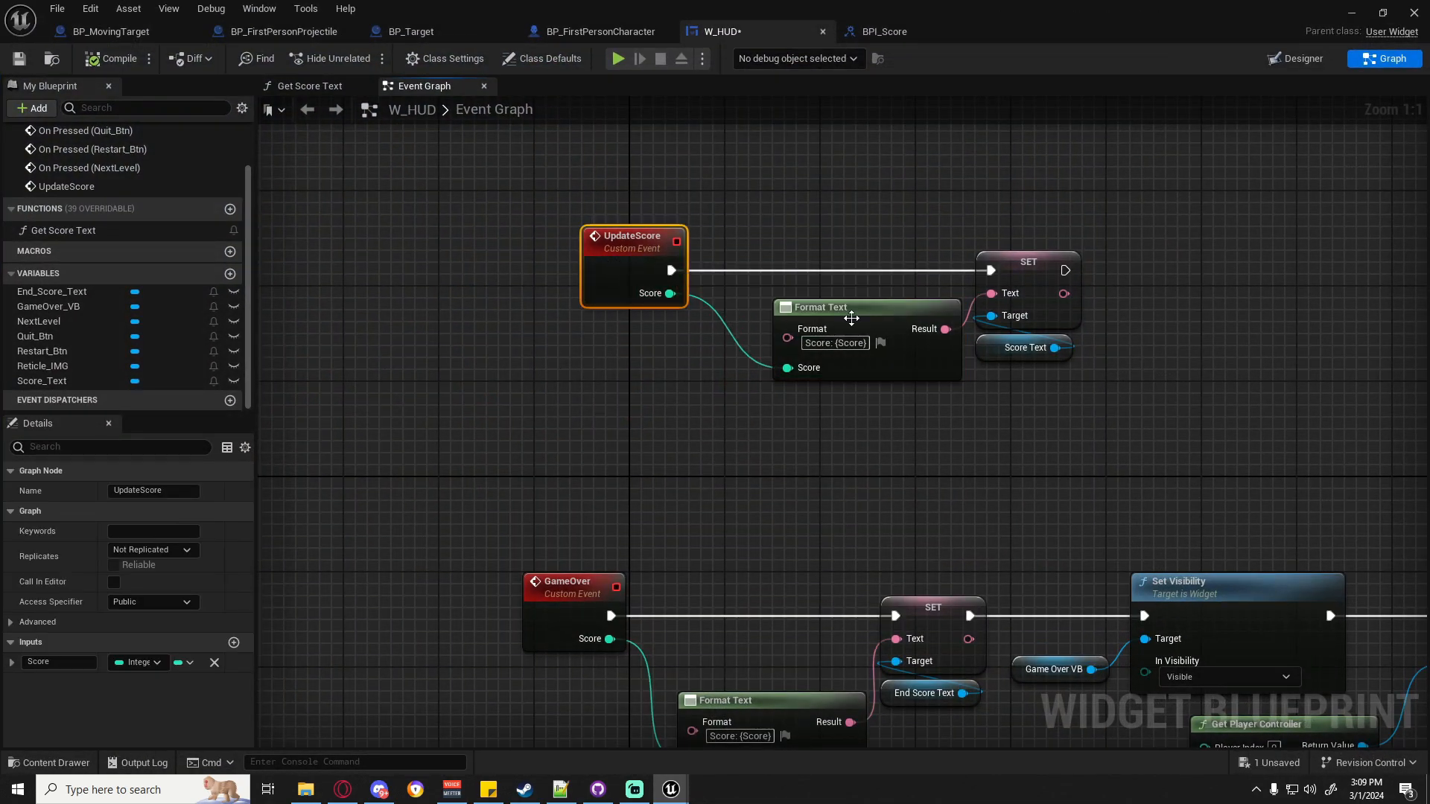
left_click_drag(856, 316, 828, 315)
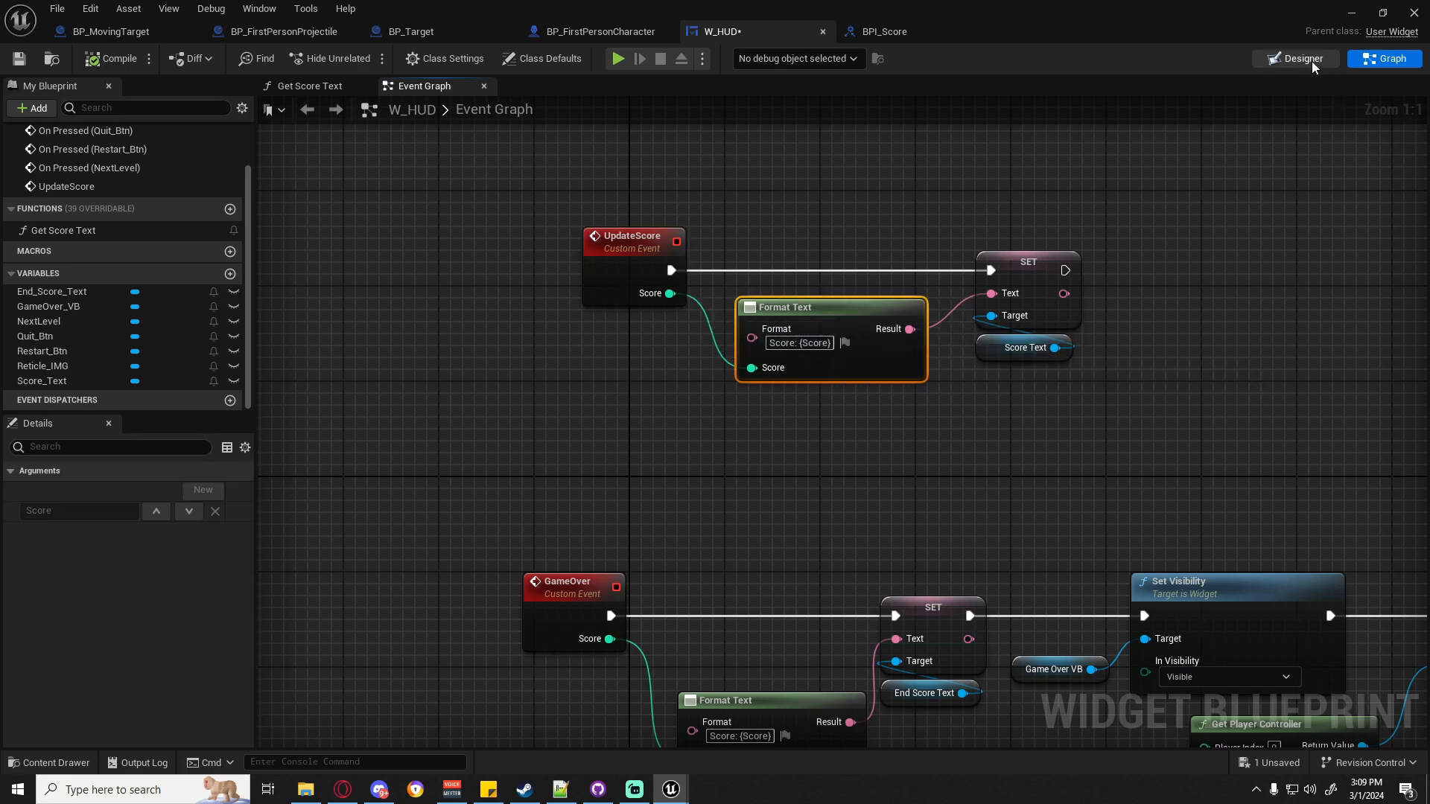
right_click_drag(888, 216, 877, 372)
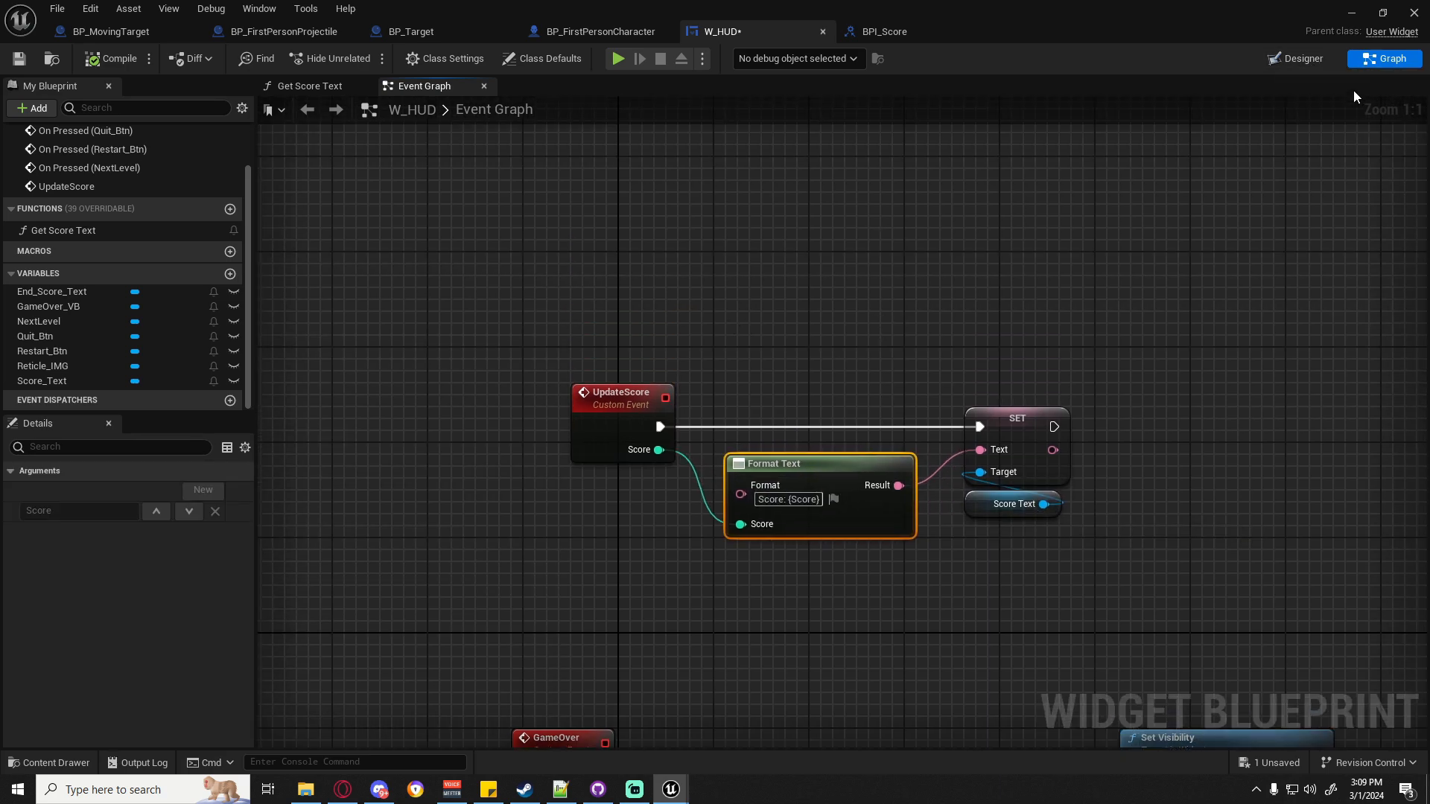
Check Score_Text in the widget's design layout, and add an Event Construct node above UpdateScore in the event graph.
left_click(1315, 59)
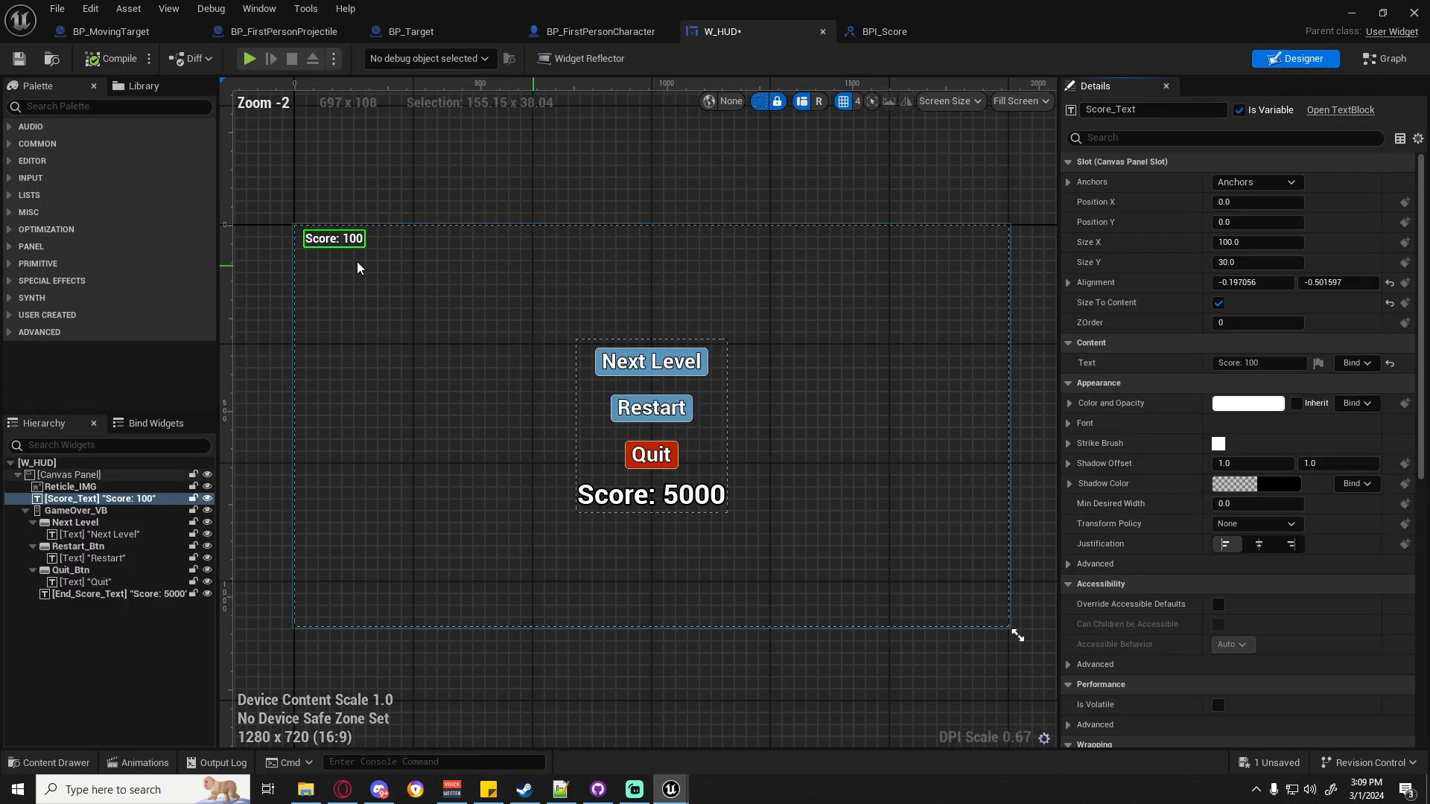
left_click(1387, 64)
right_click(615, 290)
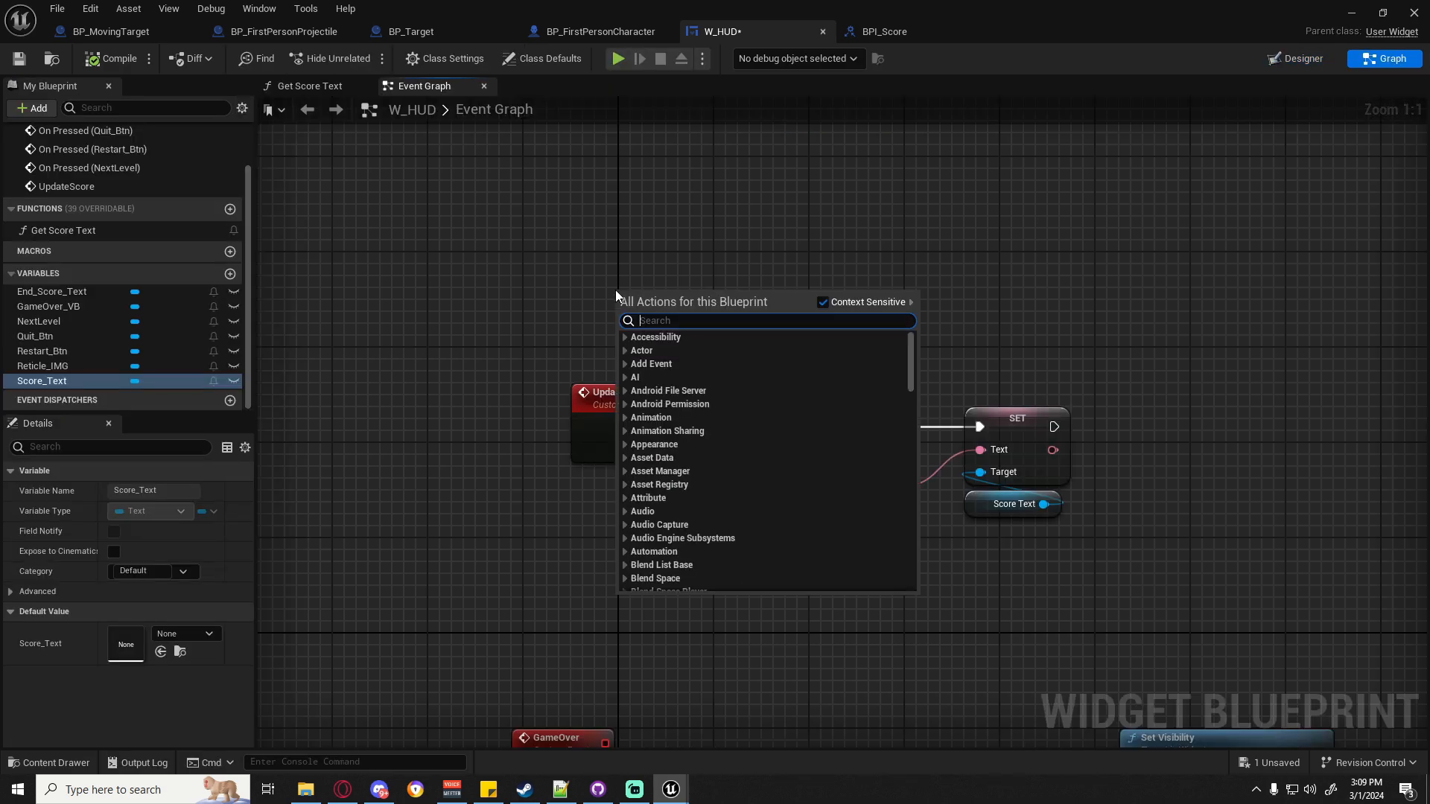
type("construct")
key("Return")
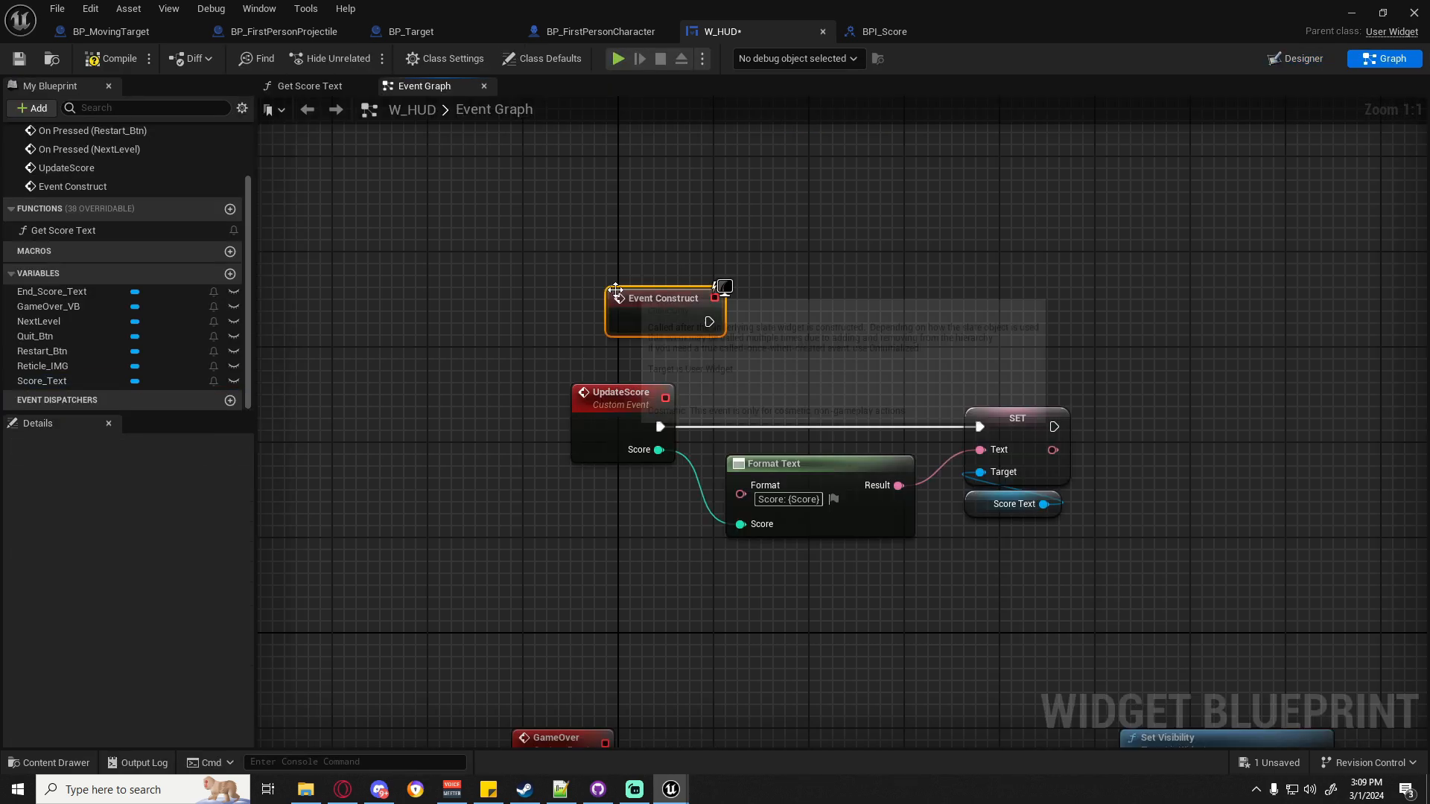
Move Event Construct up, duplicate UpdateScore's Format Text, SET and Score Text nodes beside it, and wire Event Construct into the copied SET.
left_click_drag(664, 311, 617, 228)
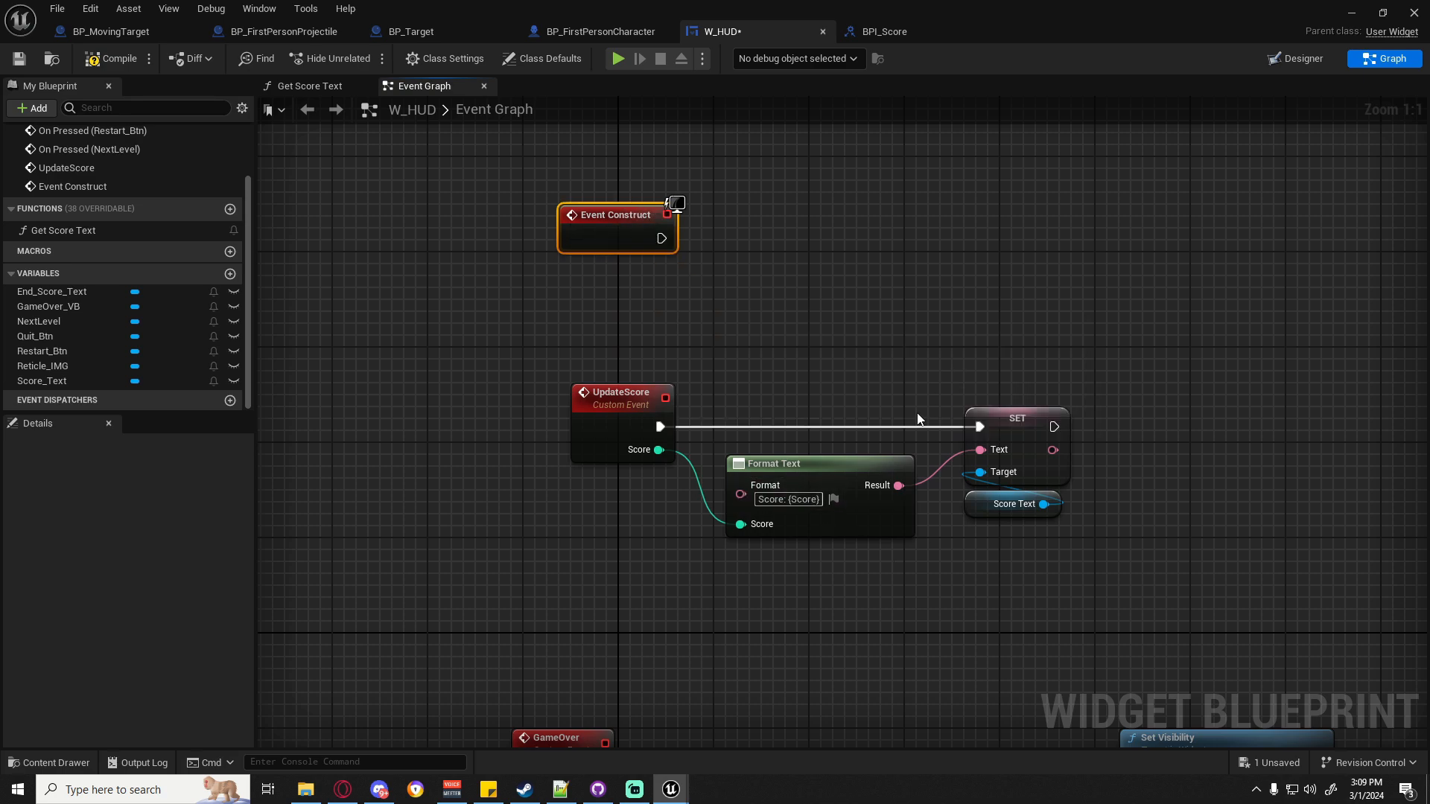
left_click_drag(951, 364, 1089, 551)
left_click_drag(842, 360, 1117, 614)
key("ctrl+c")
key("ctrl+v")
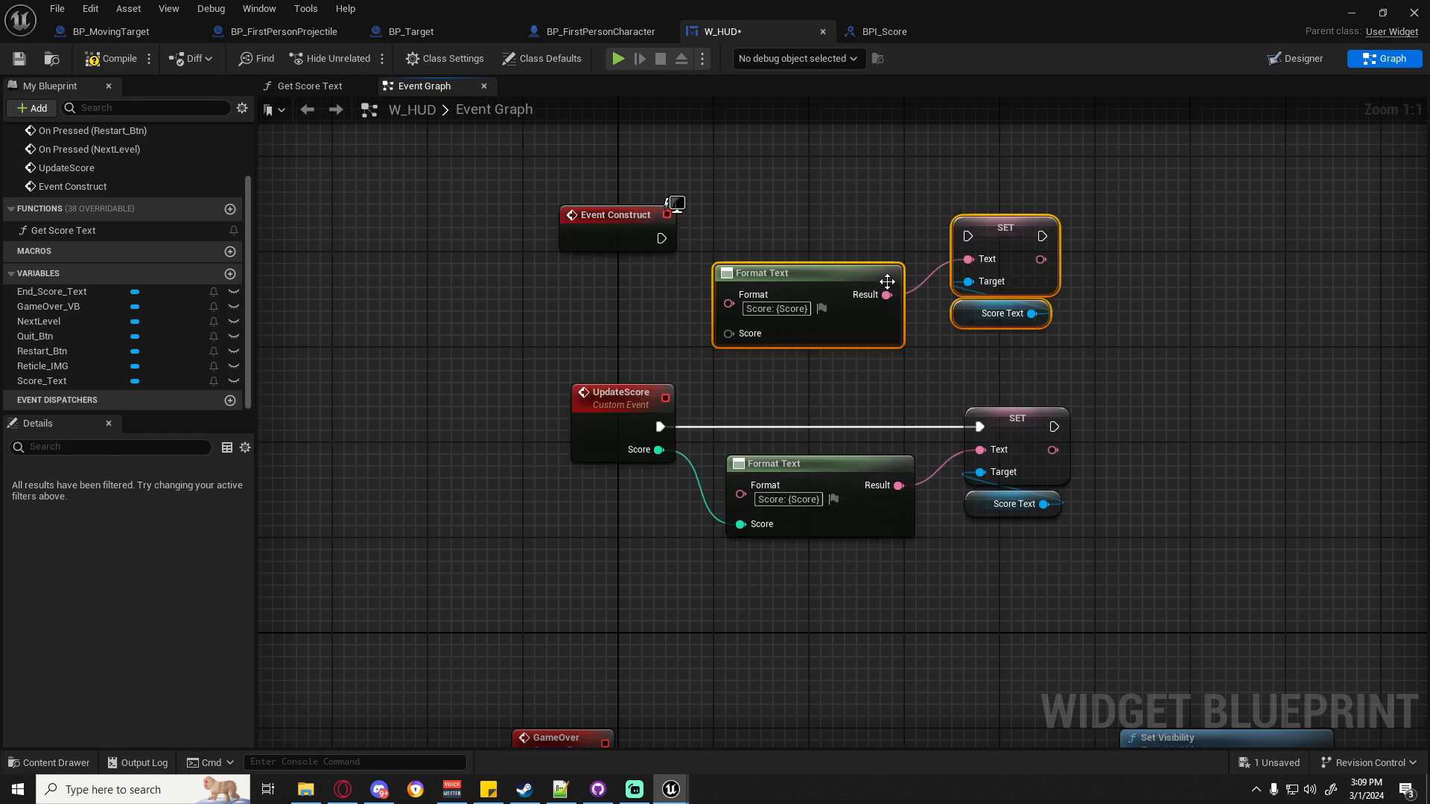
left_click_drag(968, 236, 661, 239)
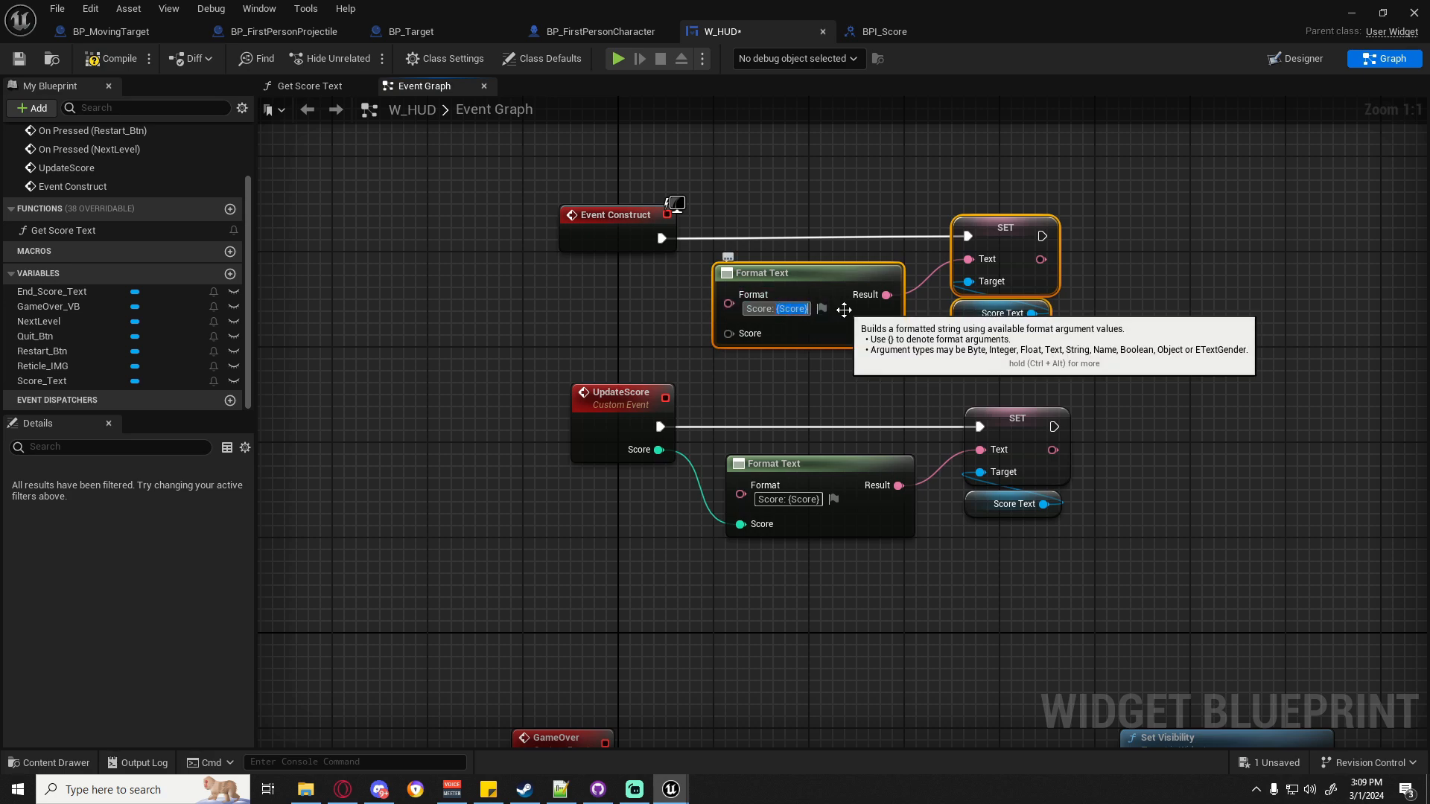
Set the copied Format Text node's format to "Score: 0", then compile and save W_HUD.
type("0")
left_click(870, 360)
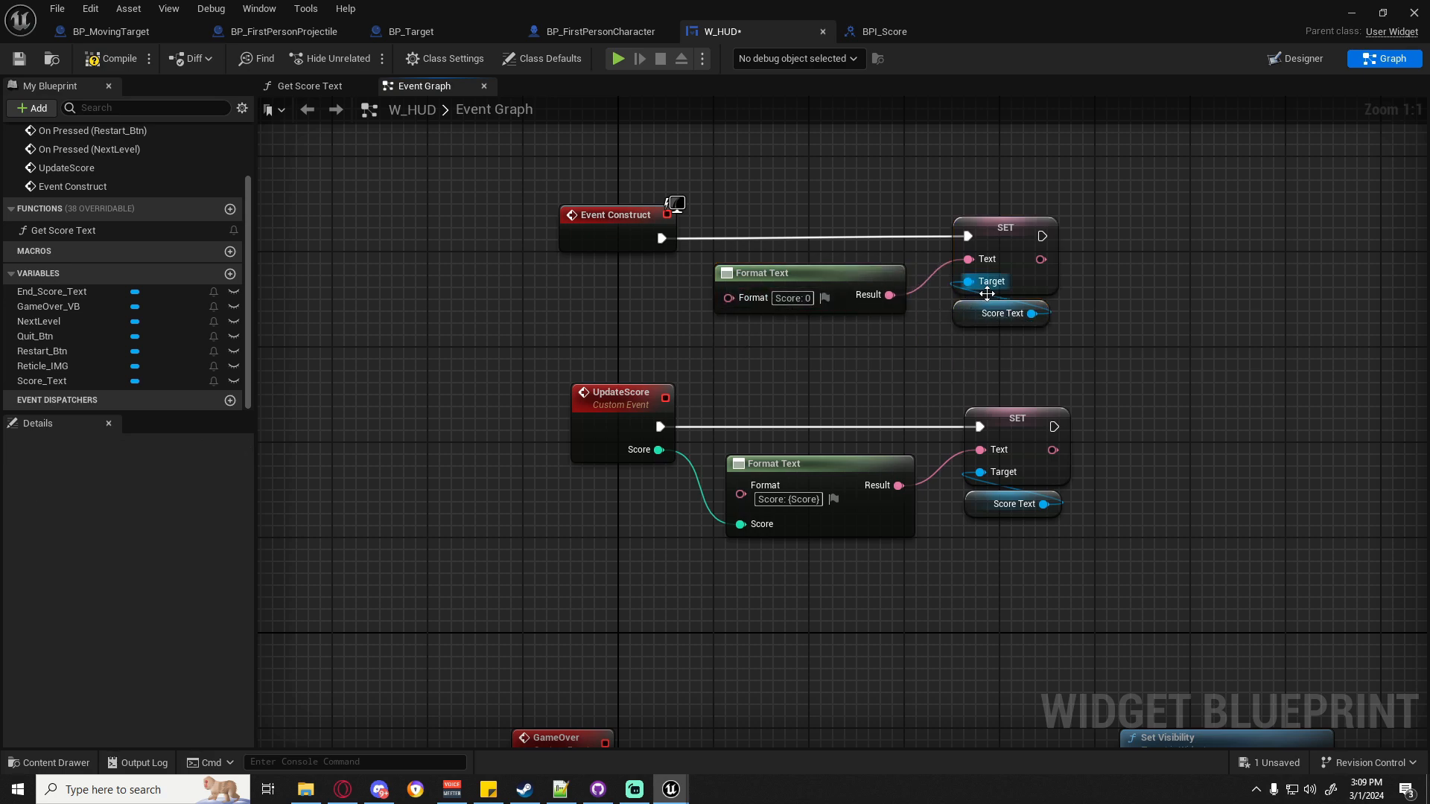
left_click(111, 58)
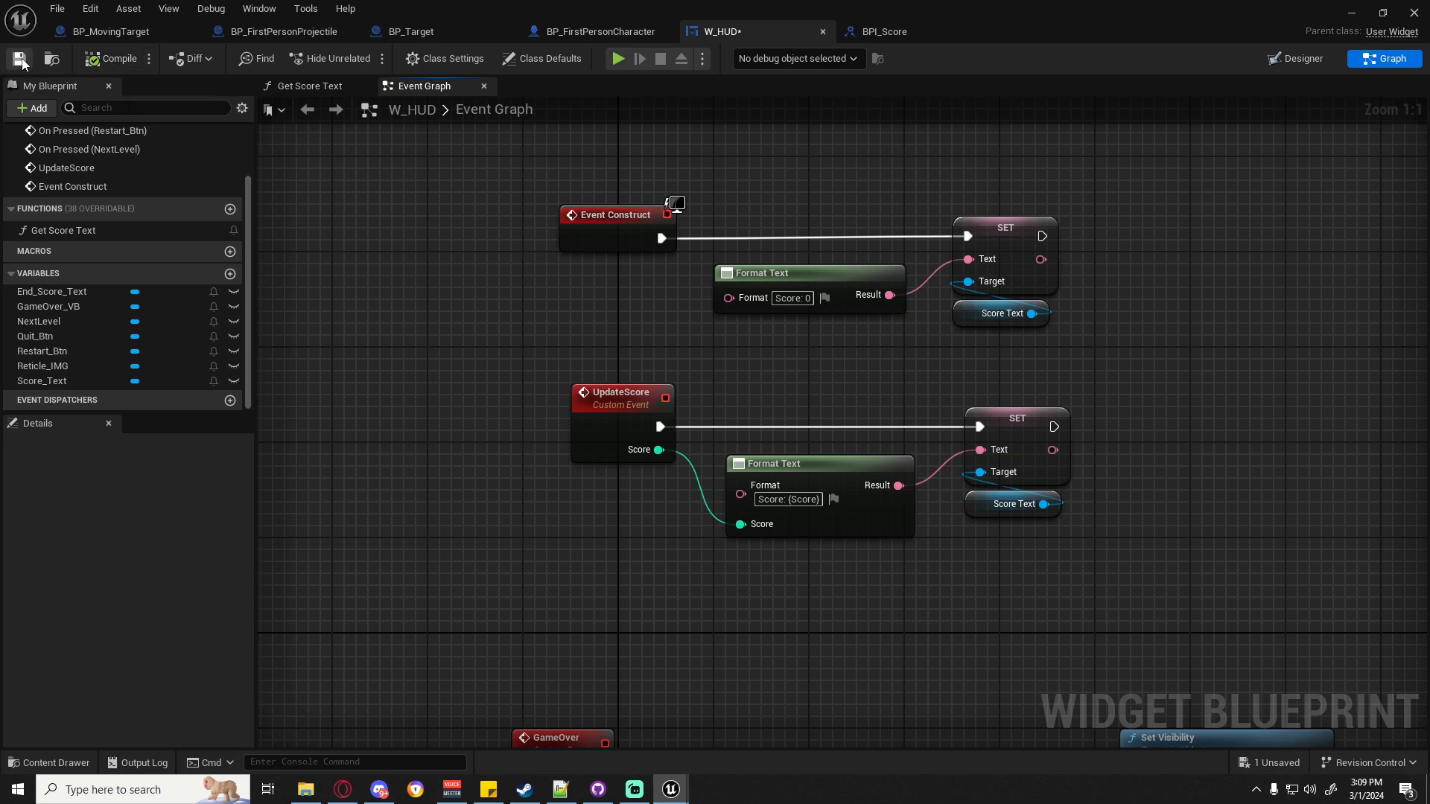
Play-test FirstPersonMap for two rounds, shooting targets to check the starting score text and its updates, then stop the session.
left_click(1351, 16)
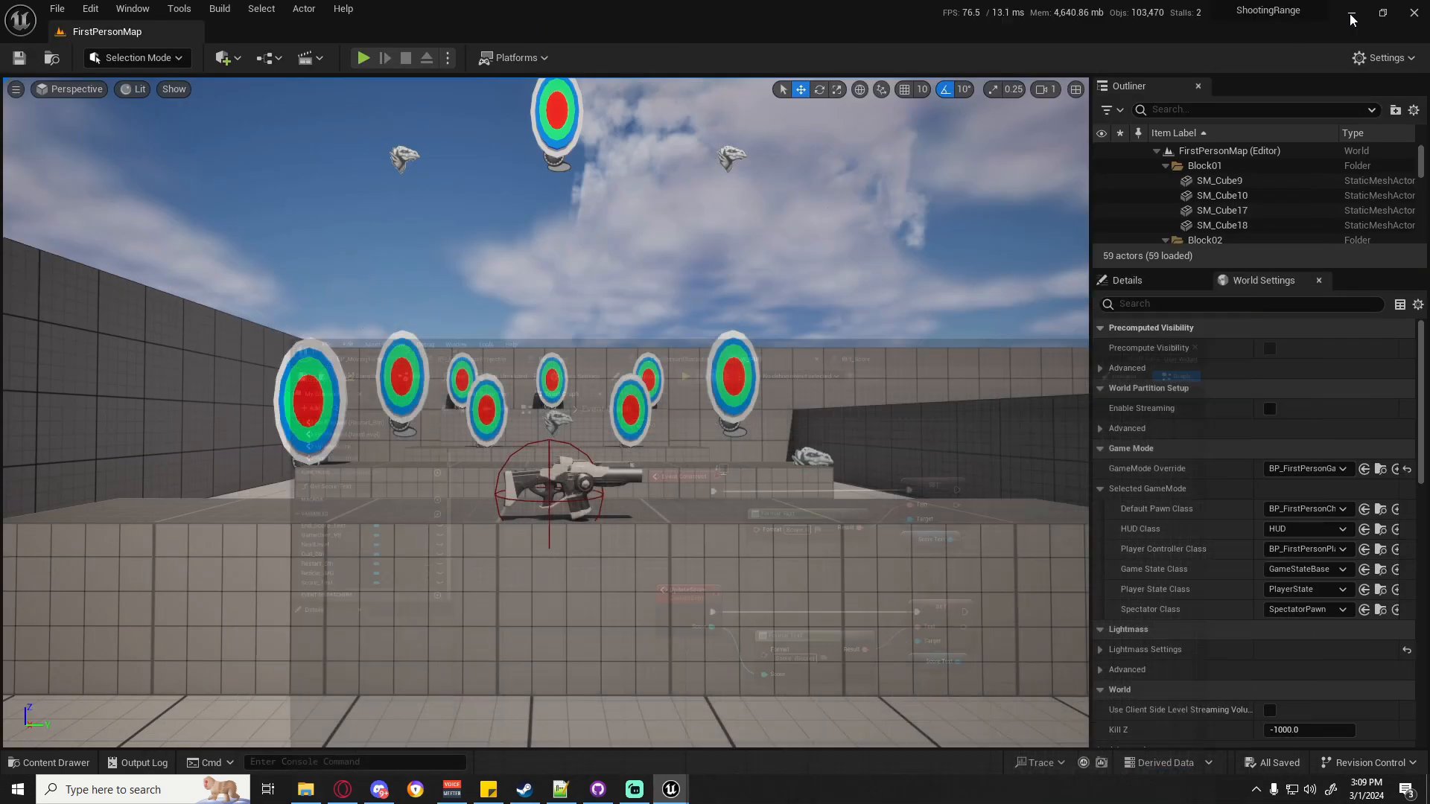
left_click(362, 57)
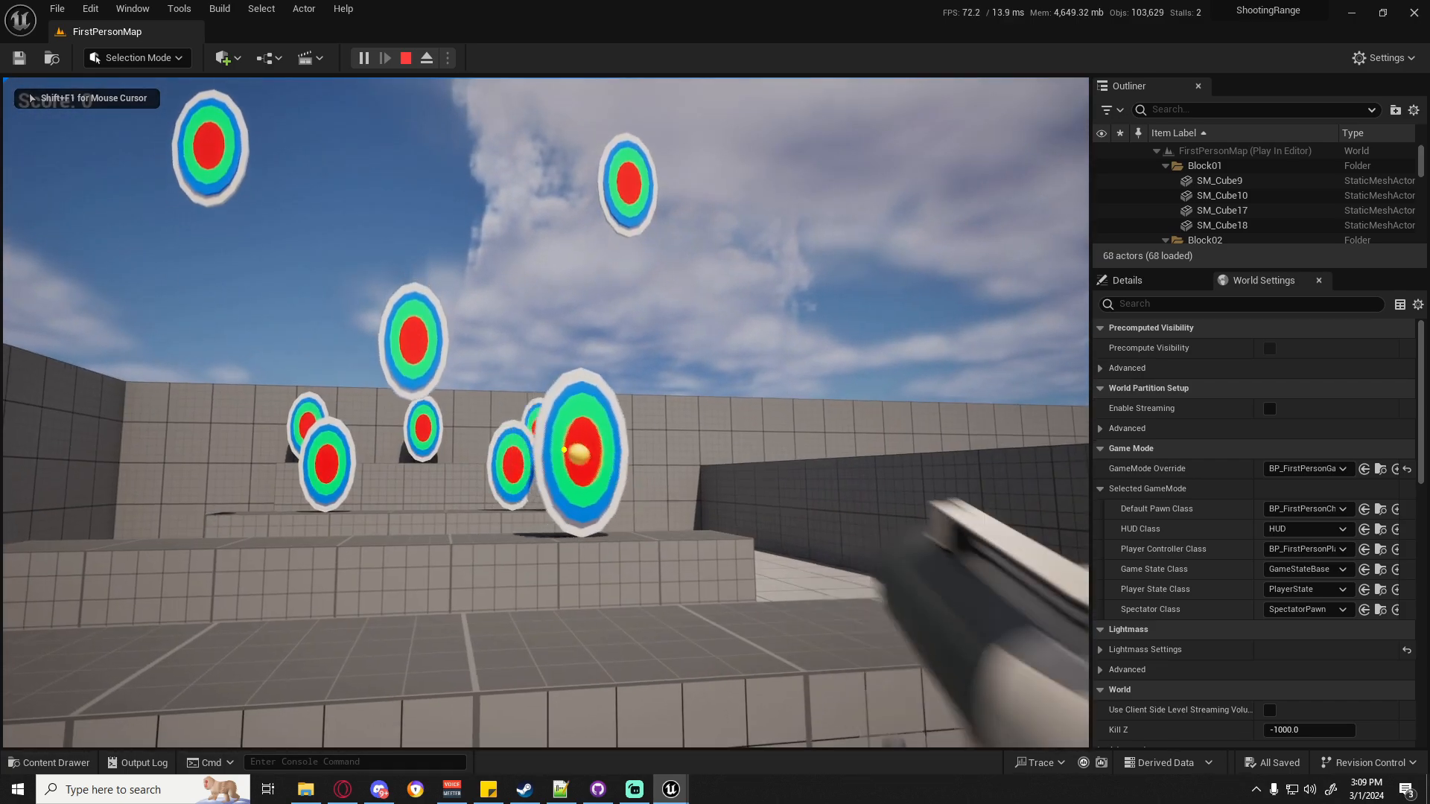
left_click(564, 449)
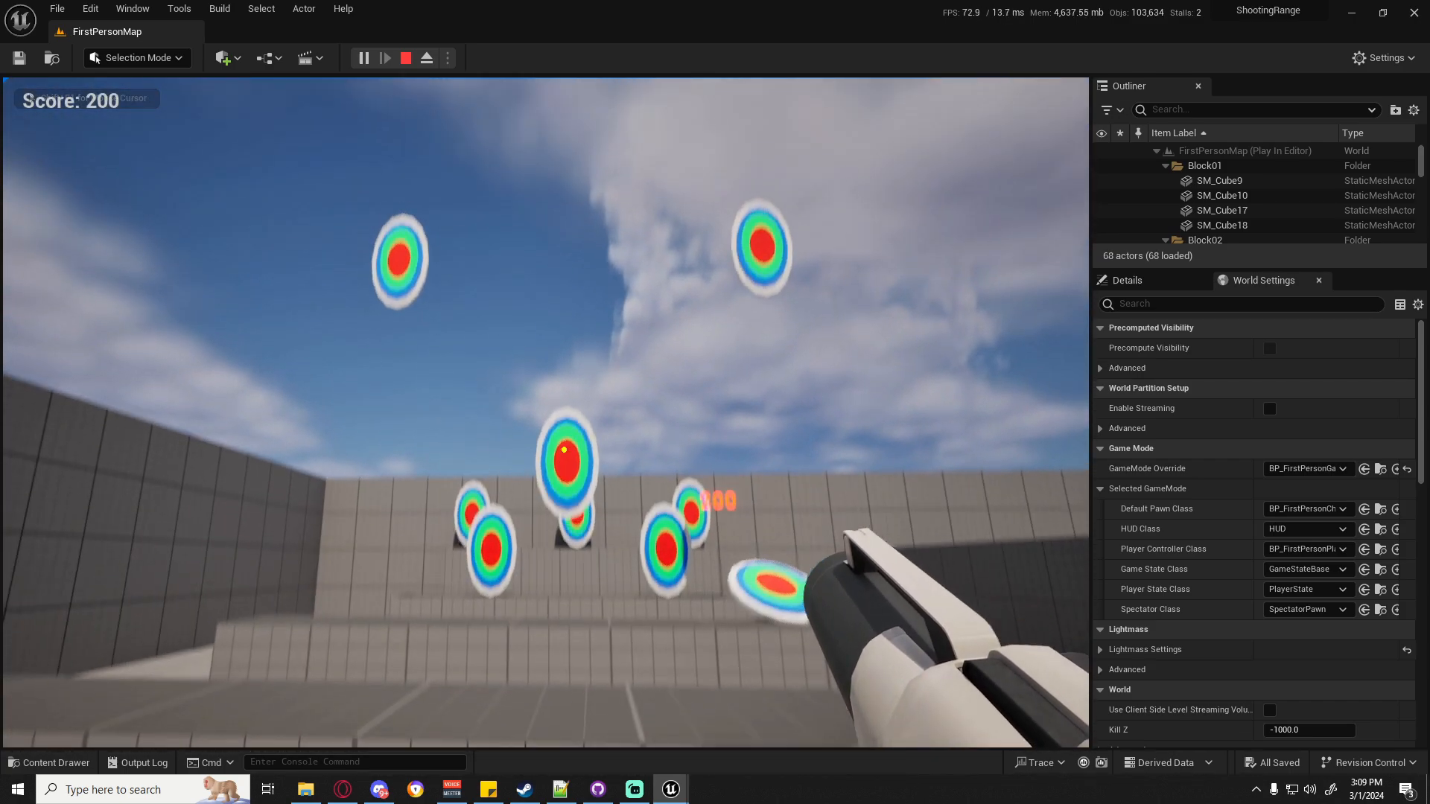
left_click(564, 450)
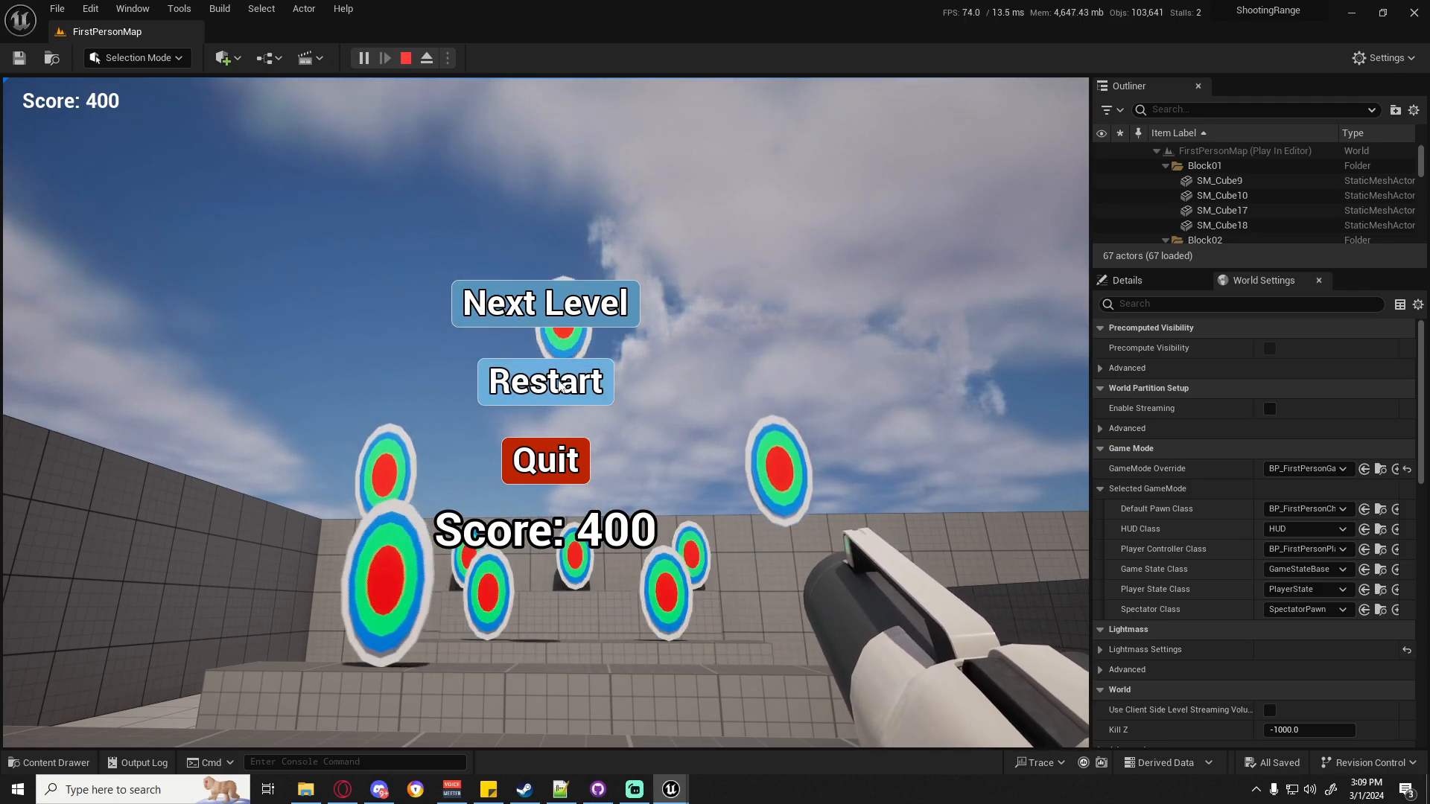
left_click(599, 321)
key("w")
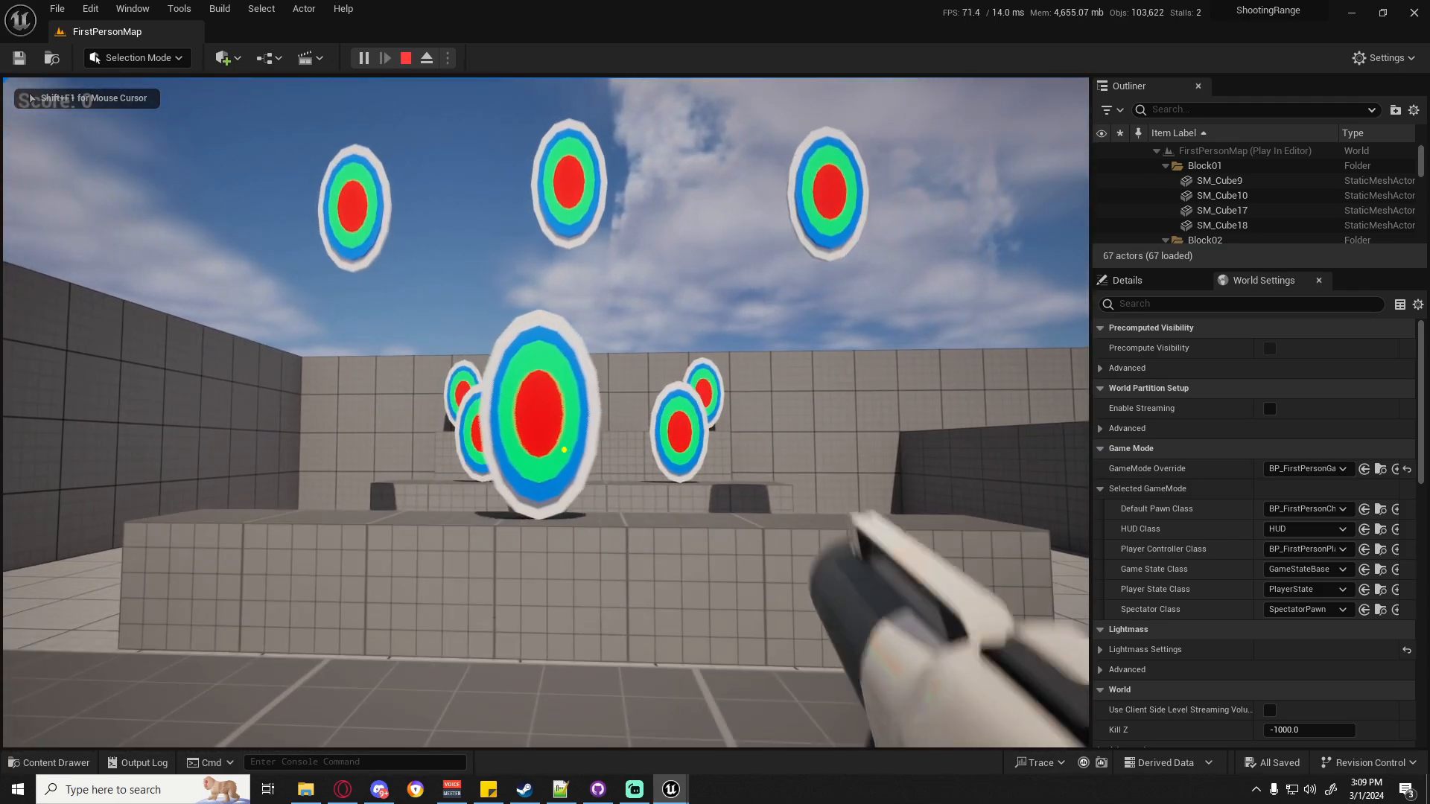
left_click(563, 449)
key("s")
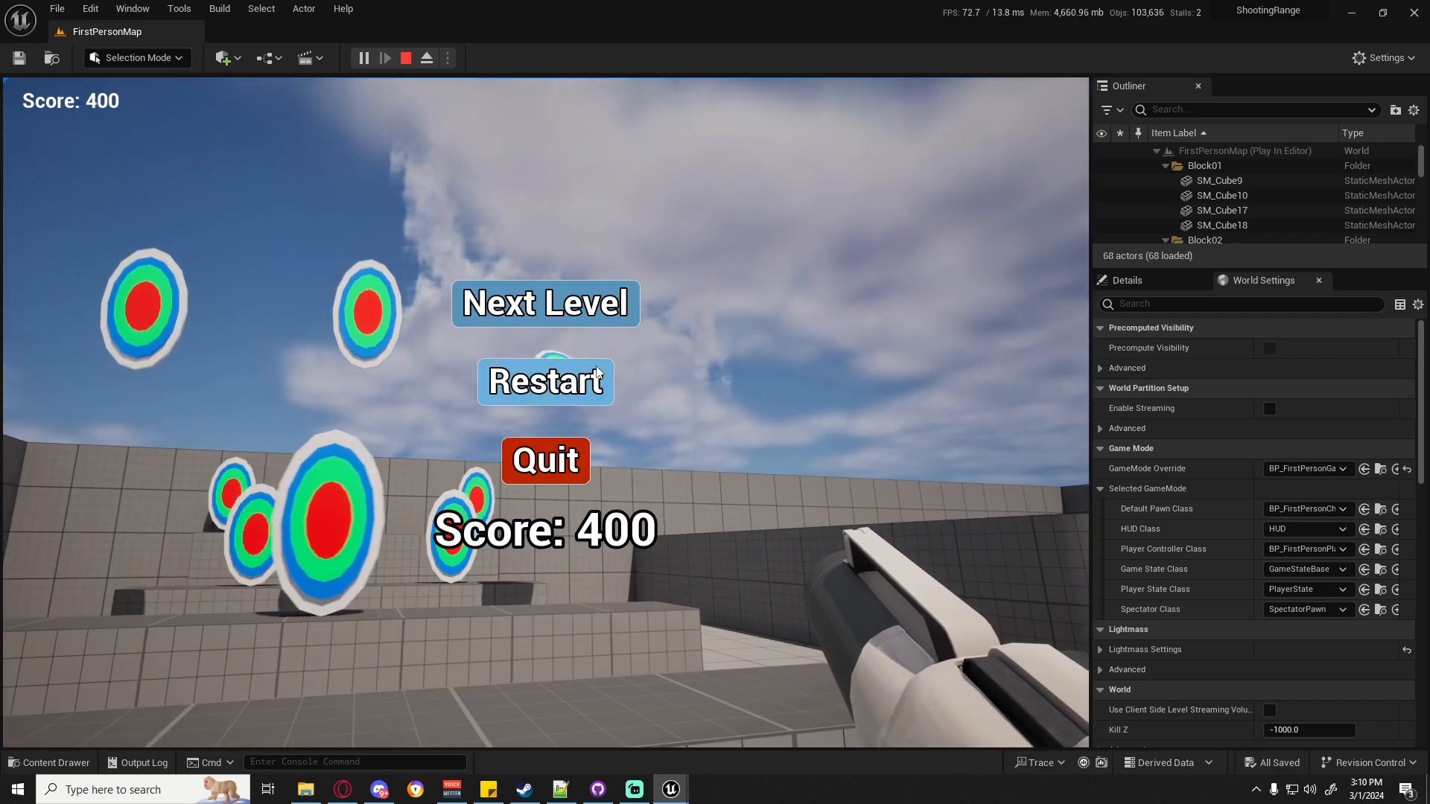
key("Escape")
Save all of the project's assets and levels.
left_click(57, 8)
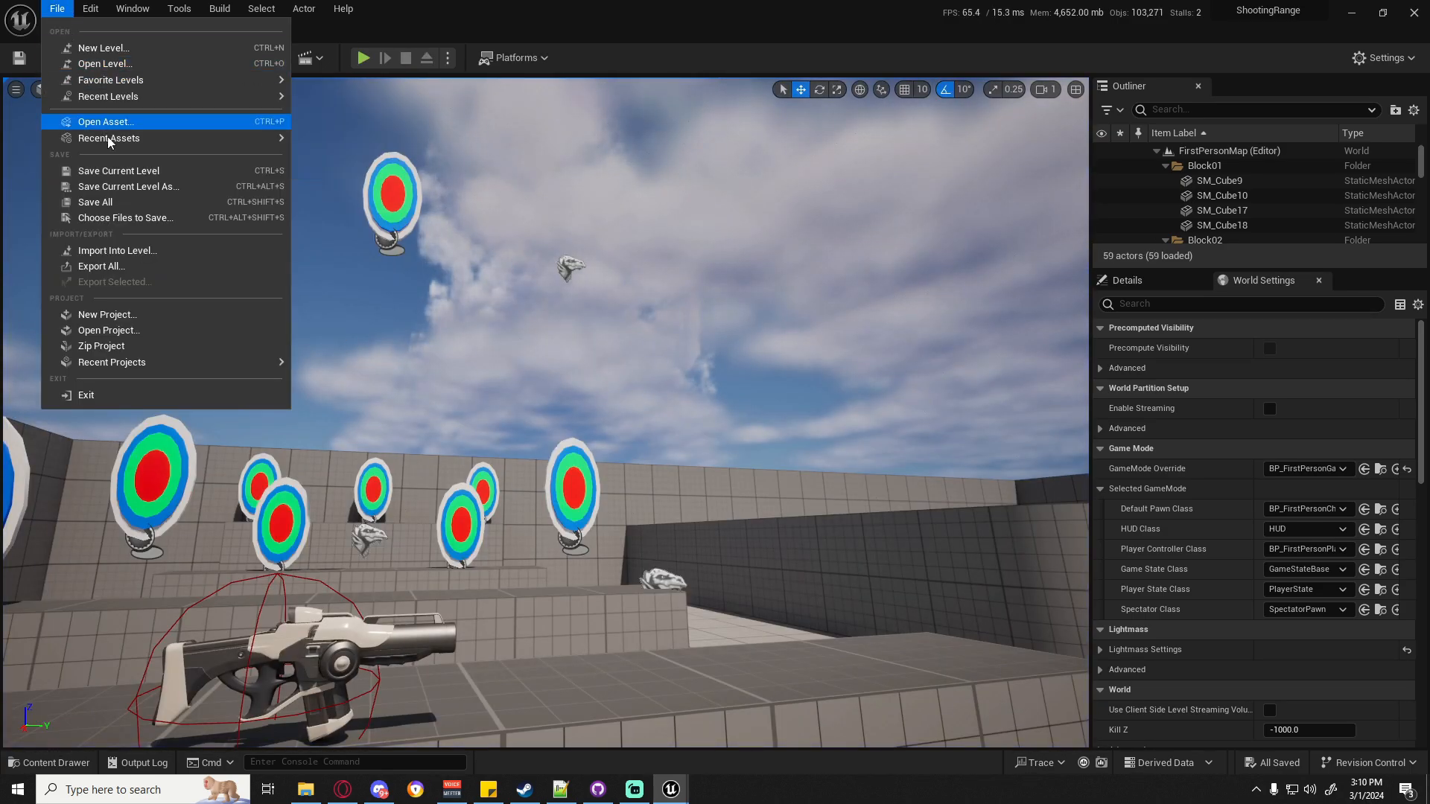
left_click(525, 331)
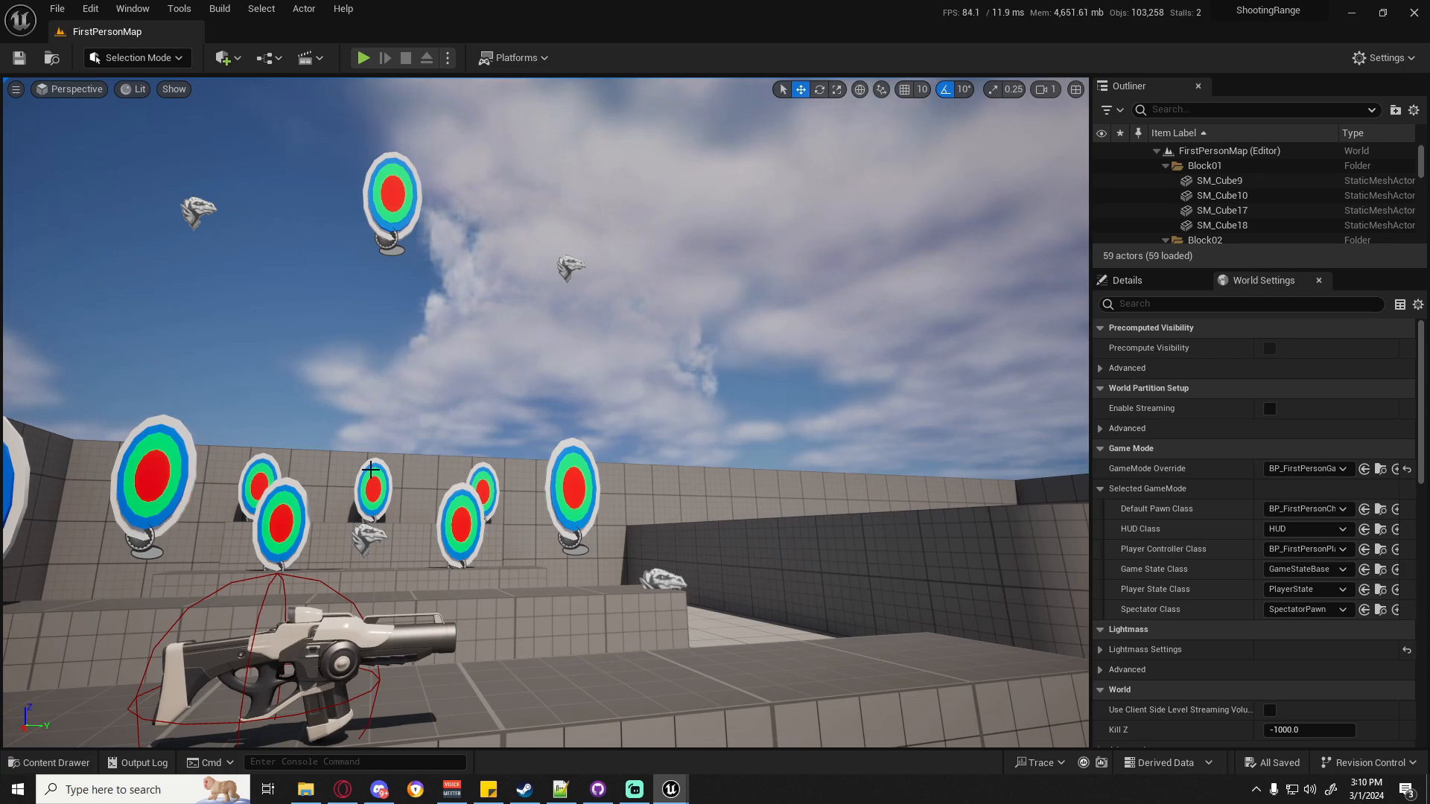
left_click(62, 9)
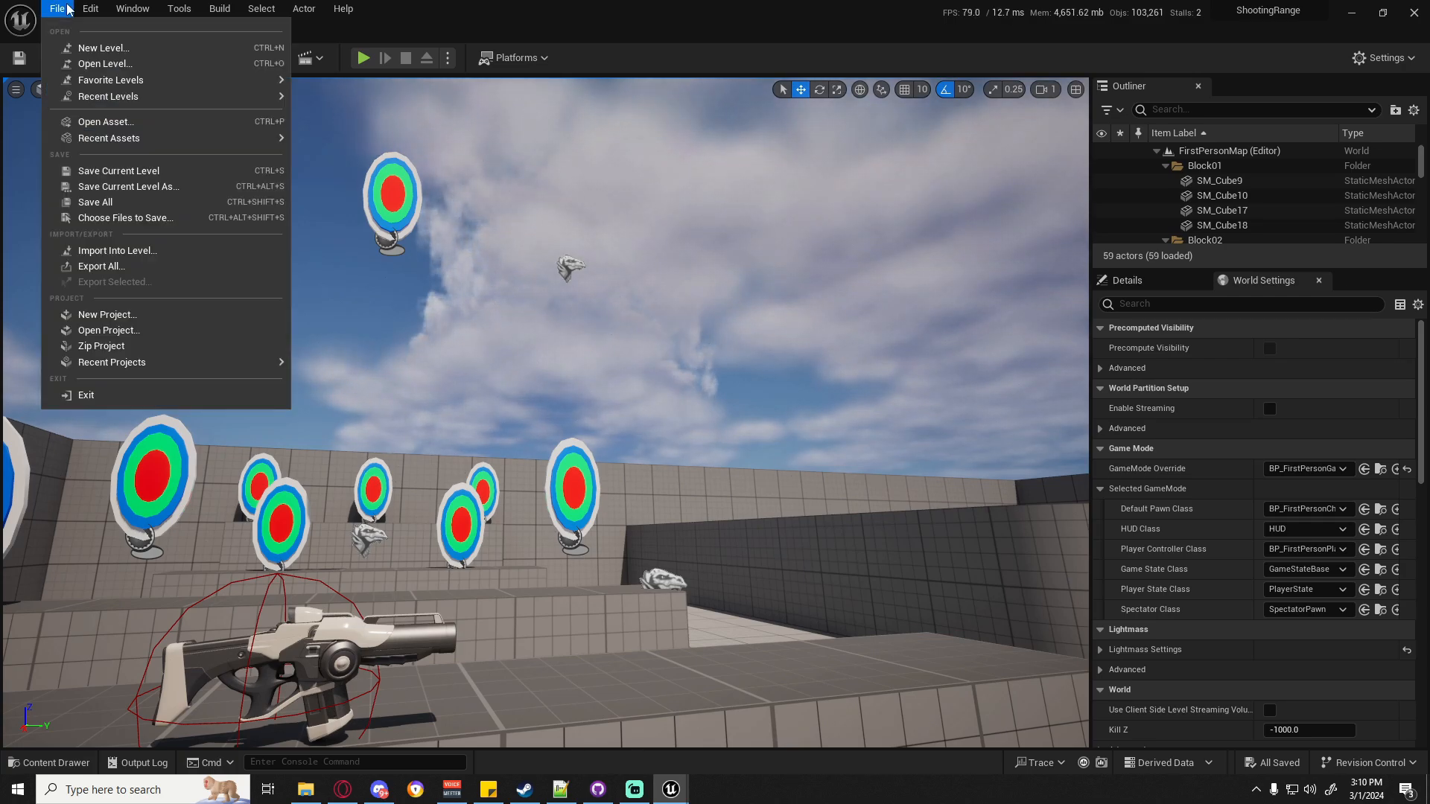
left_click(97, 204)
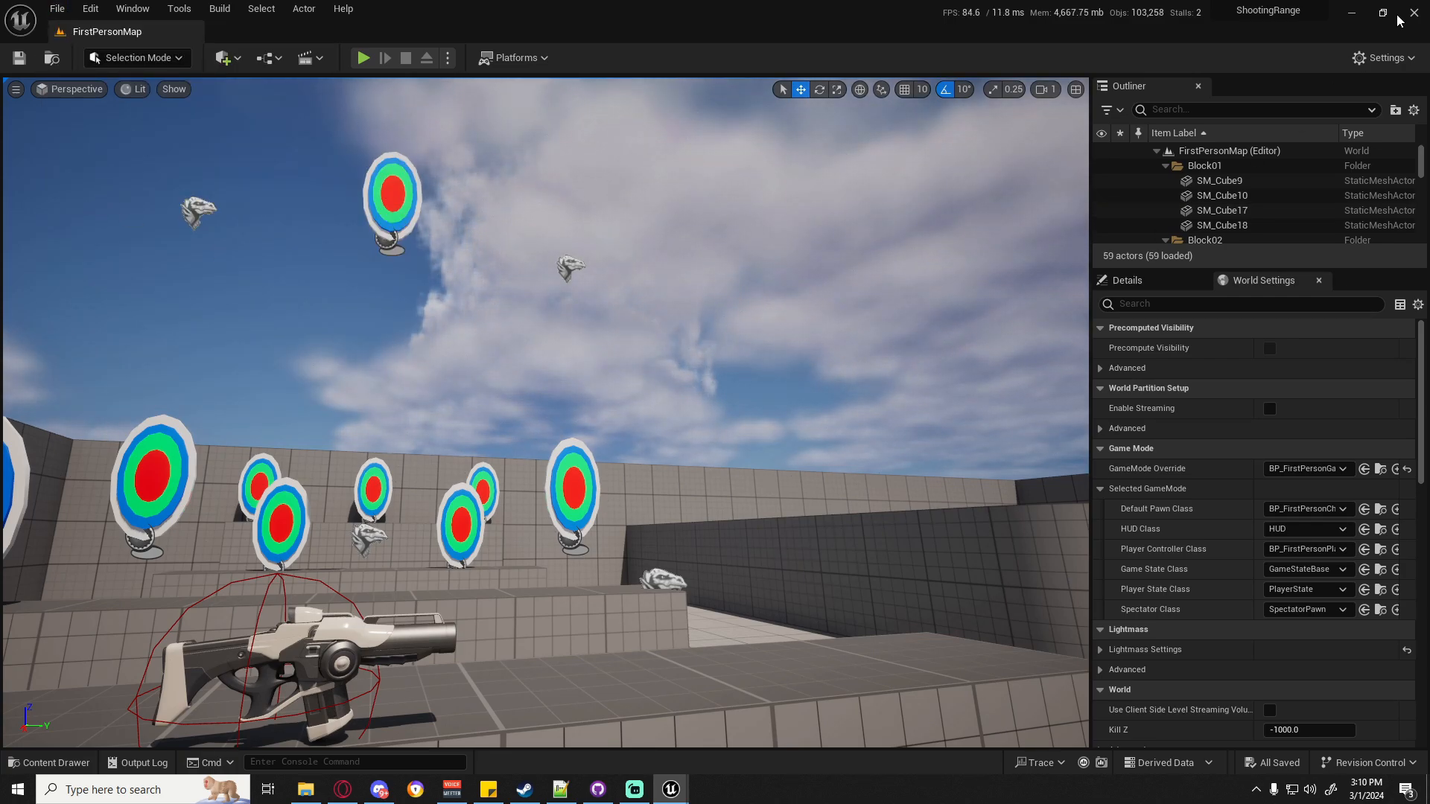